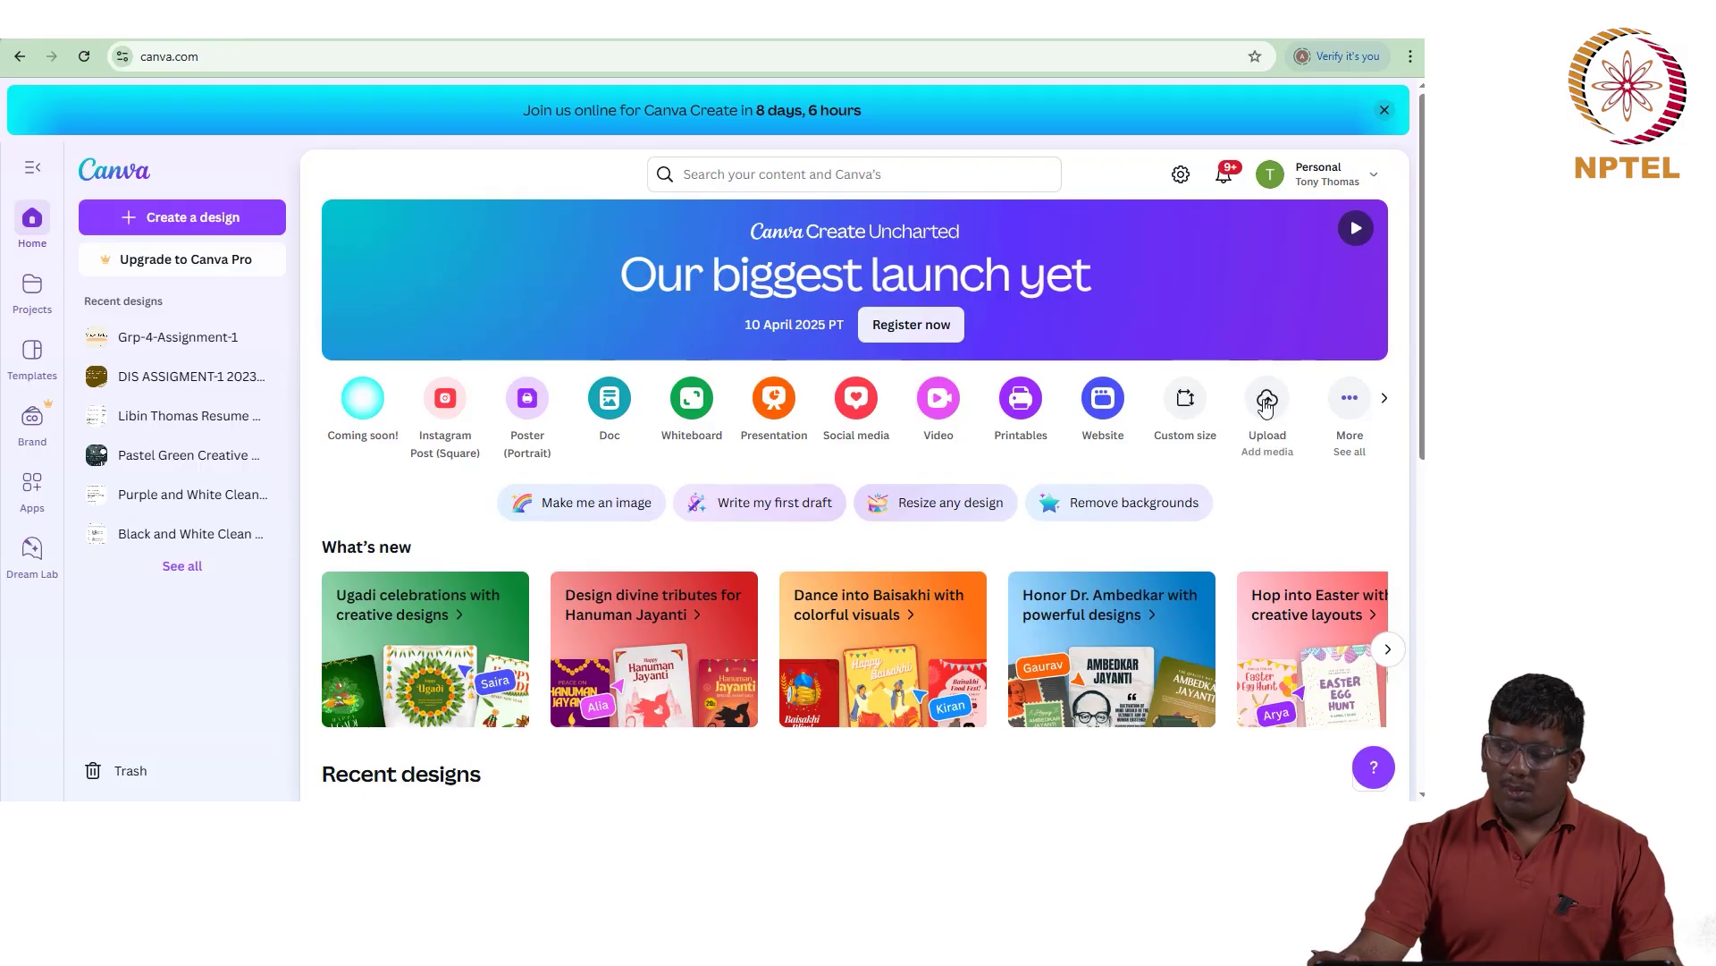
Step: Open the full list of design types, look through the categories down to marketing and promotion, and close it
click(1350, 408)
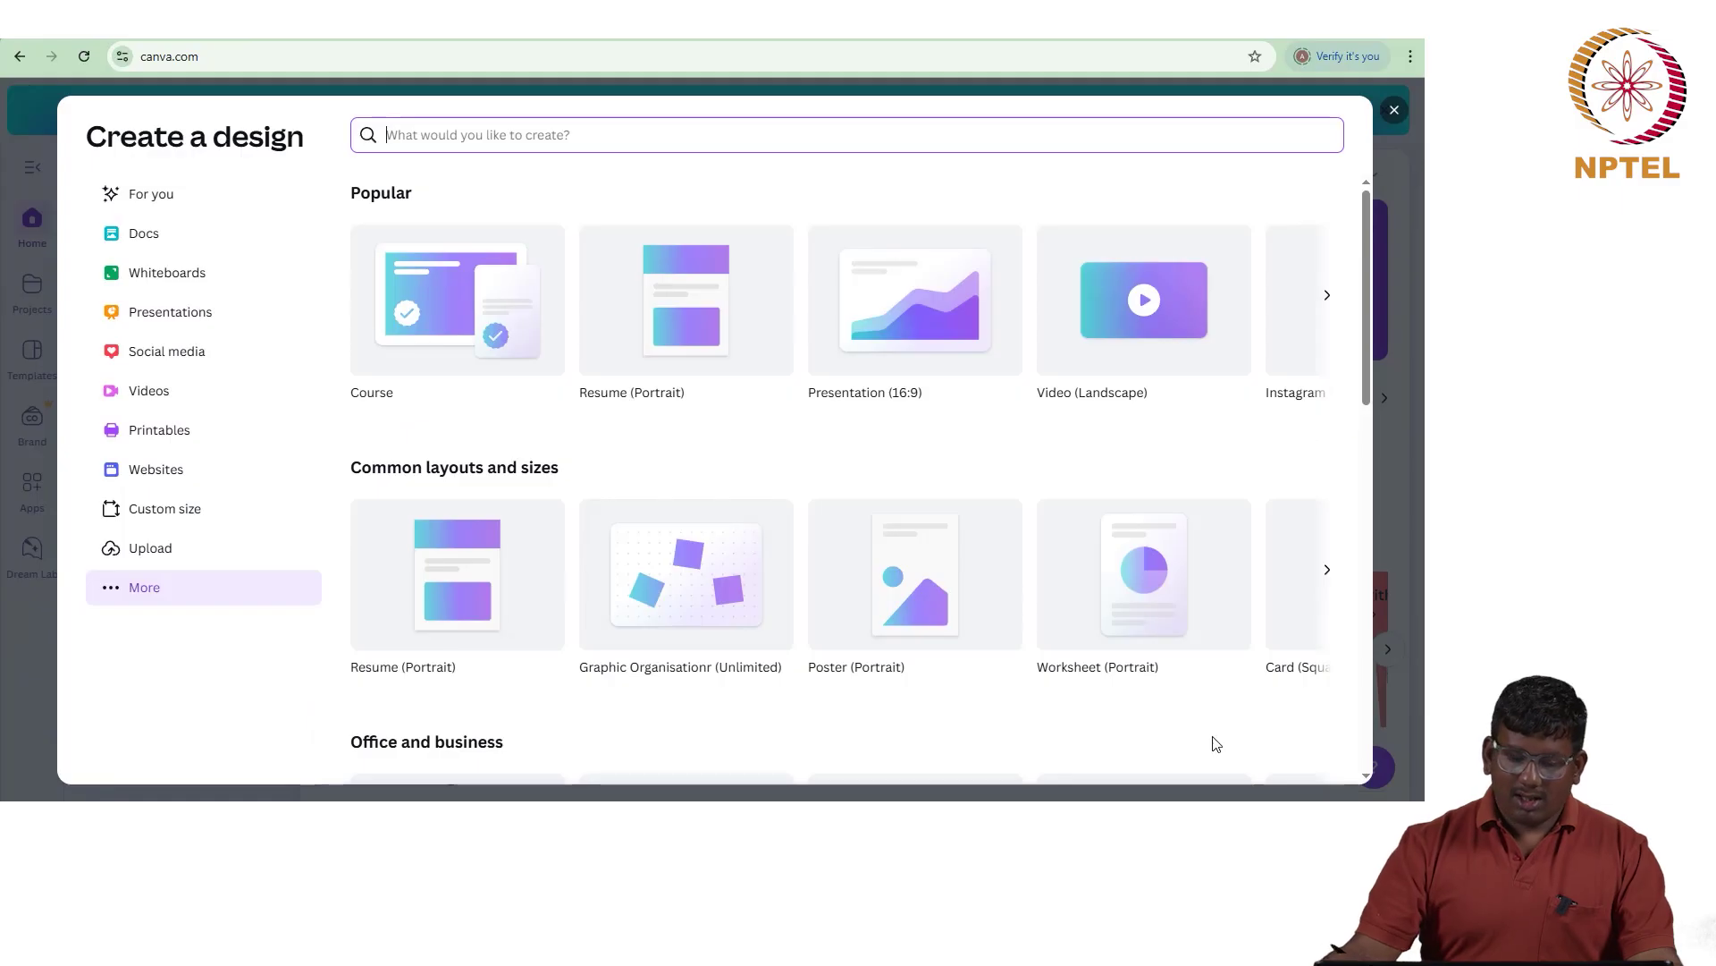
scroll(1244, 432, down, 4)
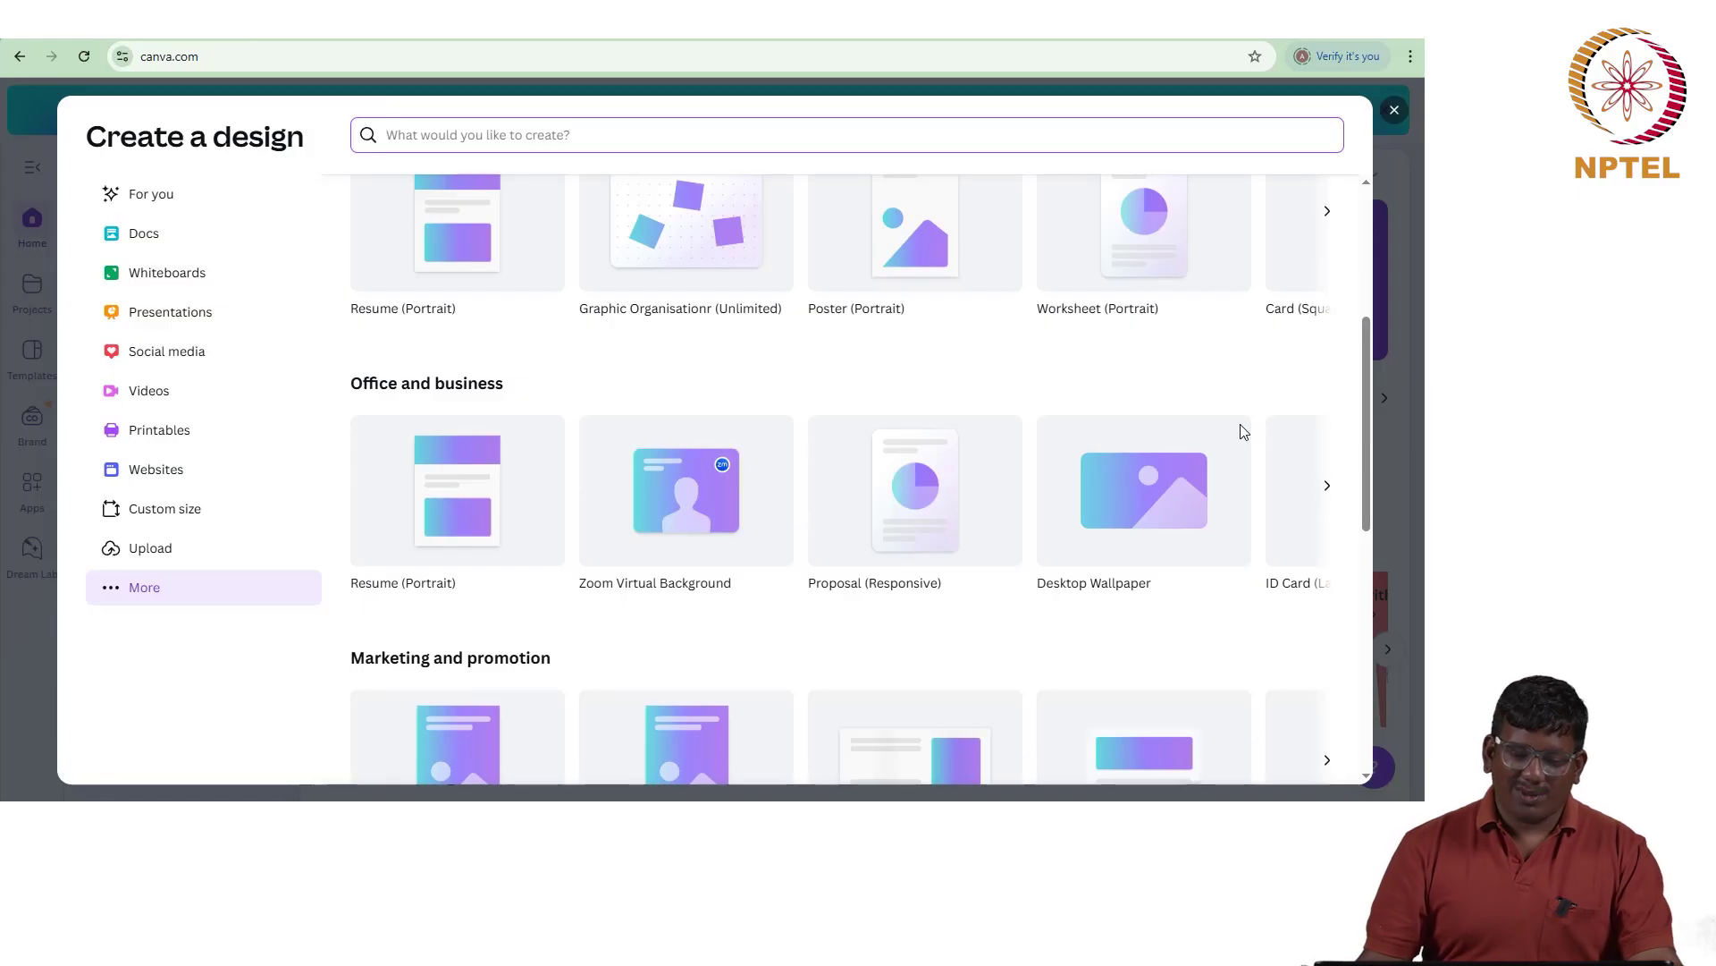
scroll(1252, 625, down, 2)
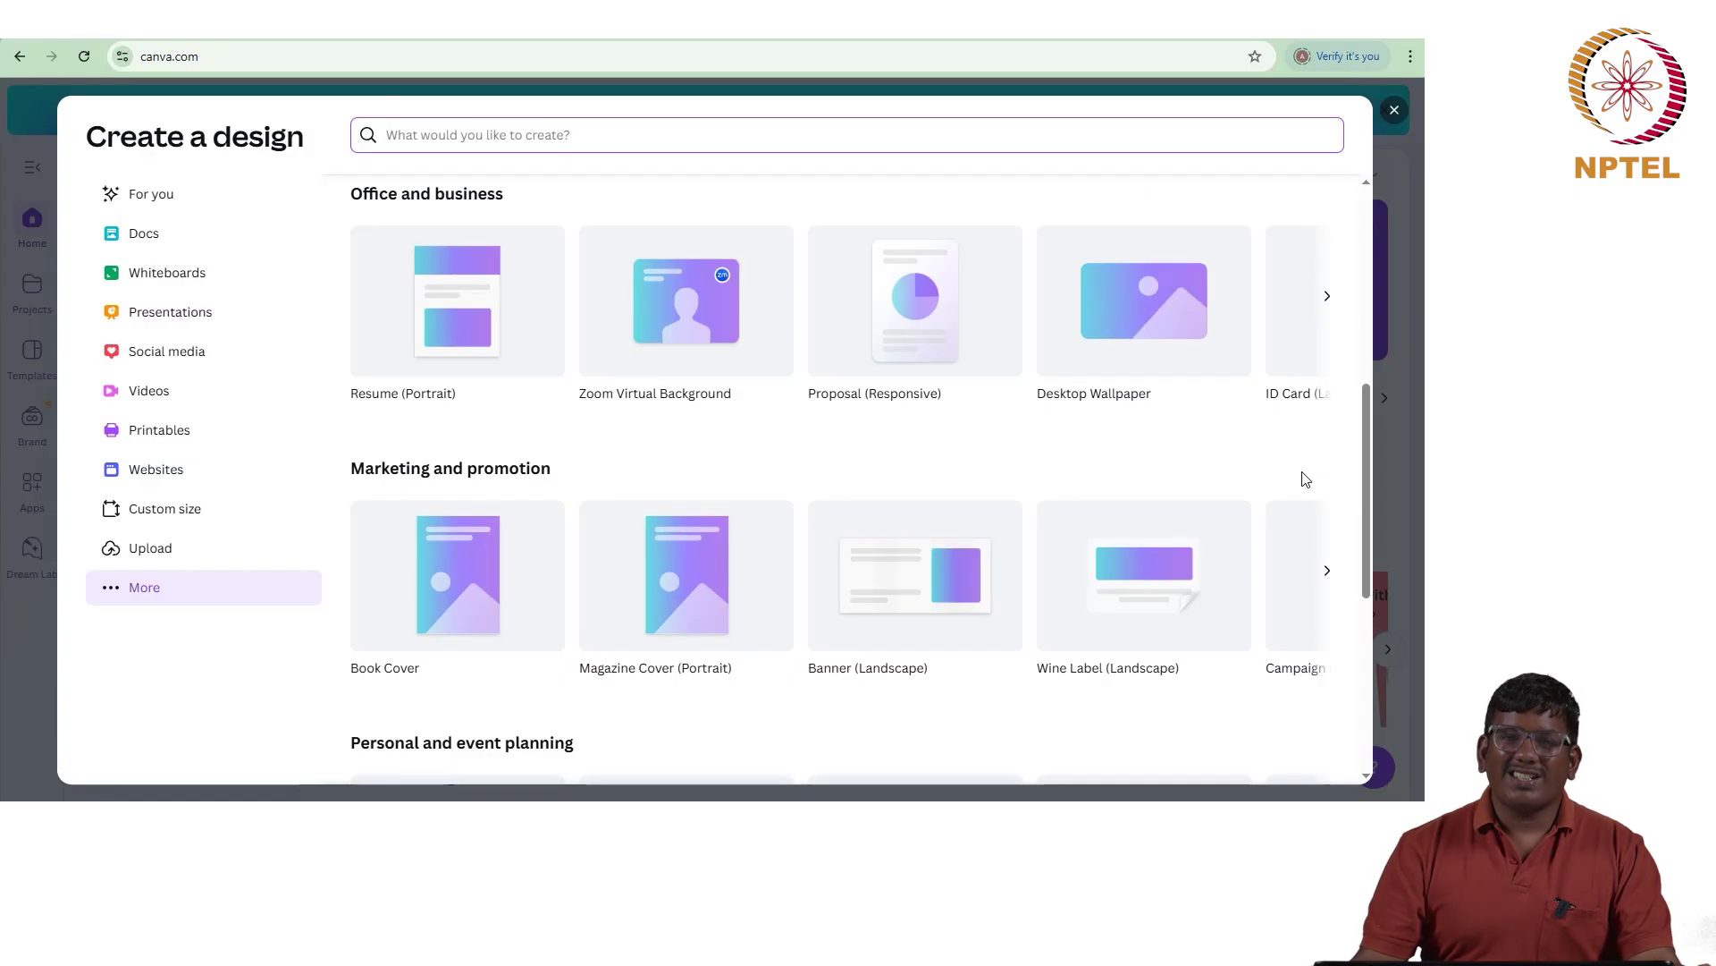
click(1394, 110)
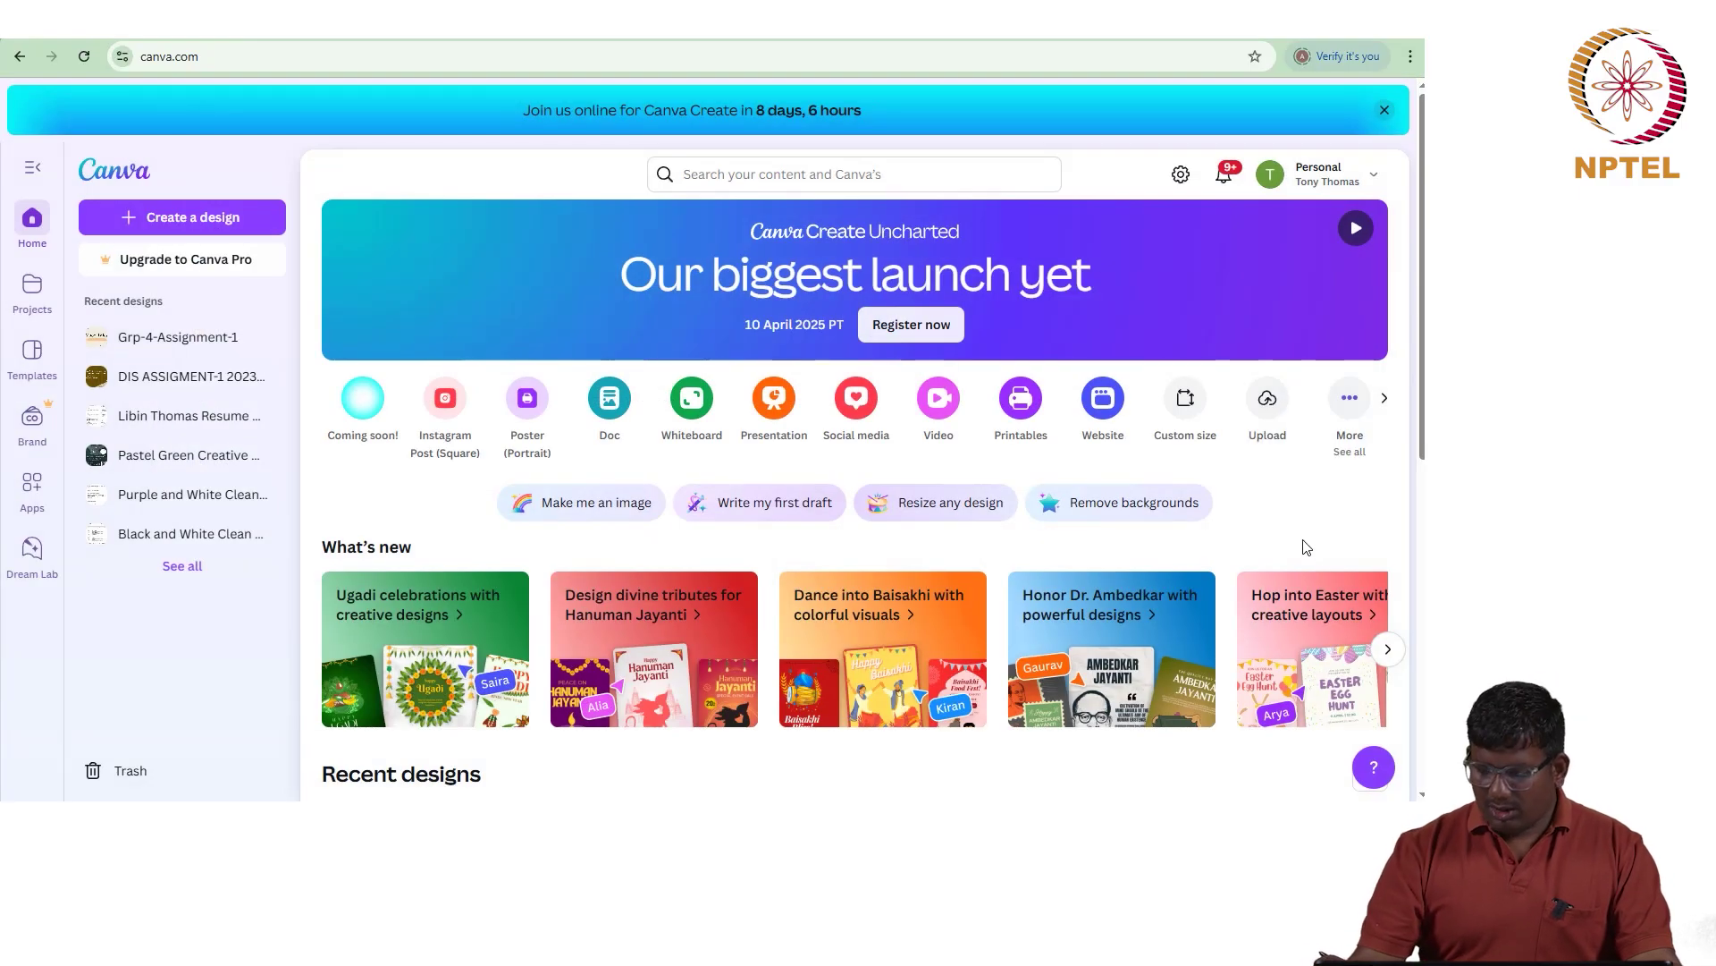
Step: Look over the recent designs on the home page with the side menu collapsed
scroll(1306, 545, down, 3)
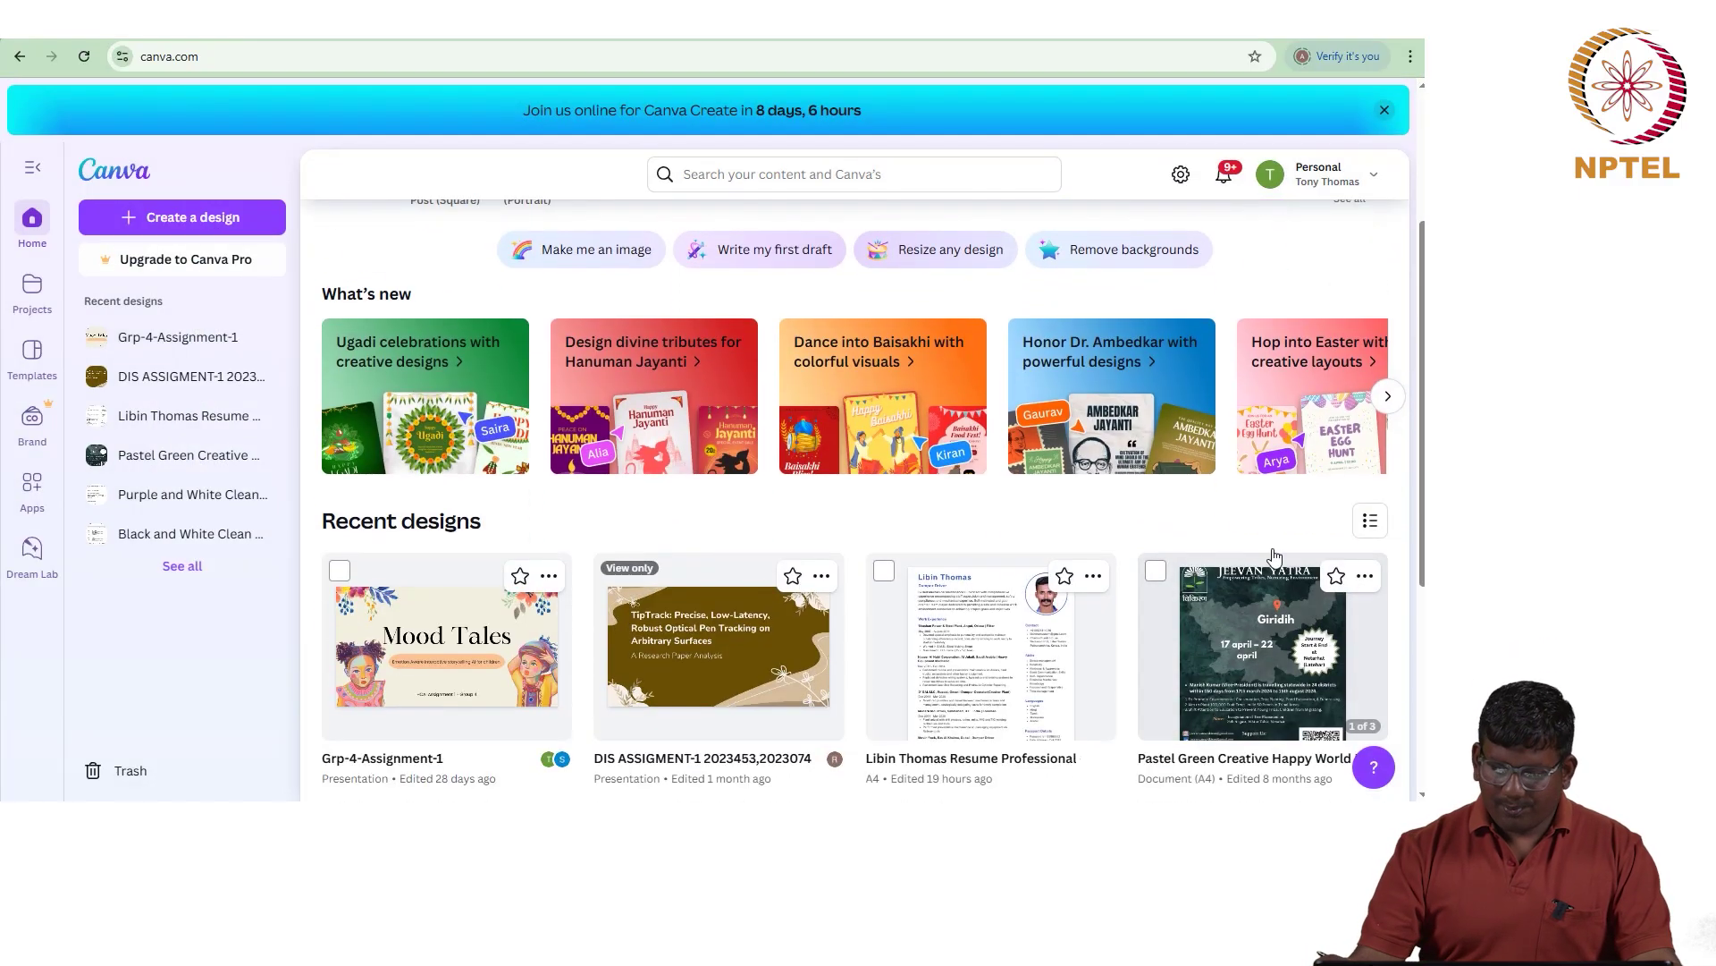
scroll(1332, 492, down, 1)
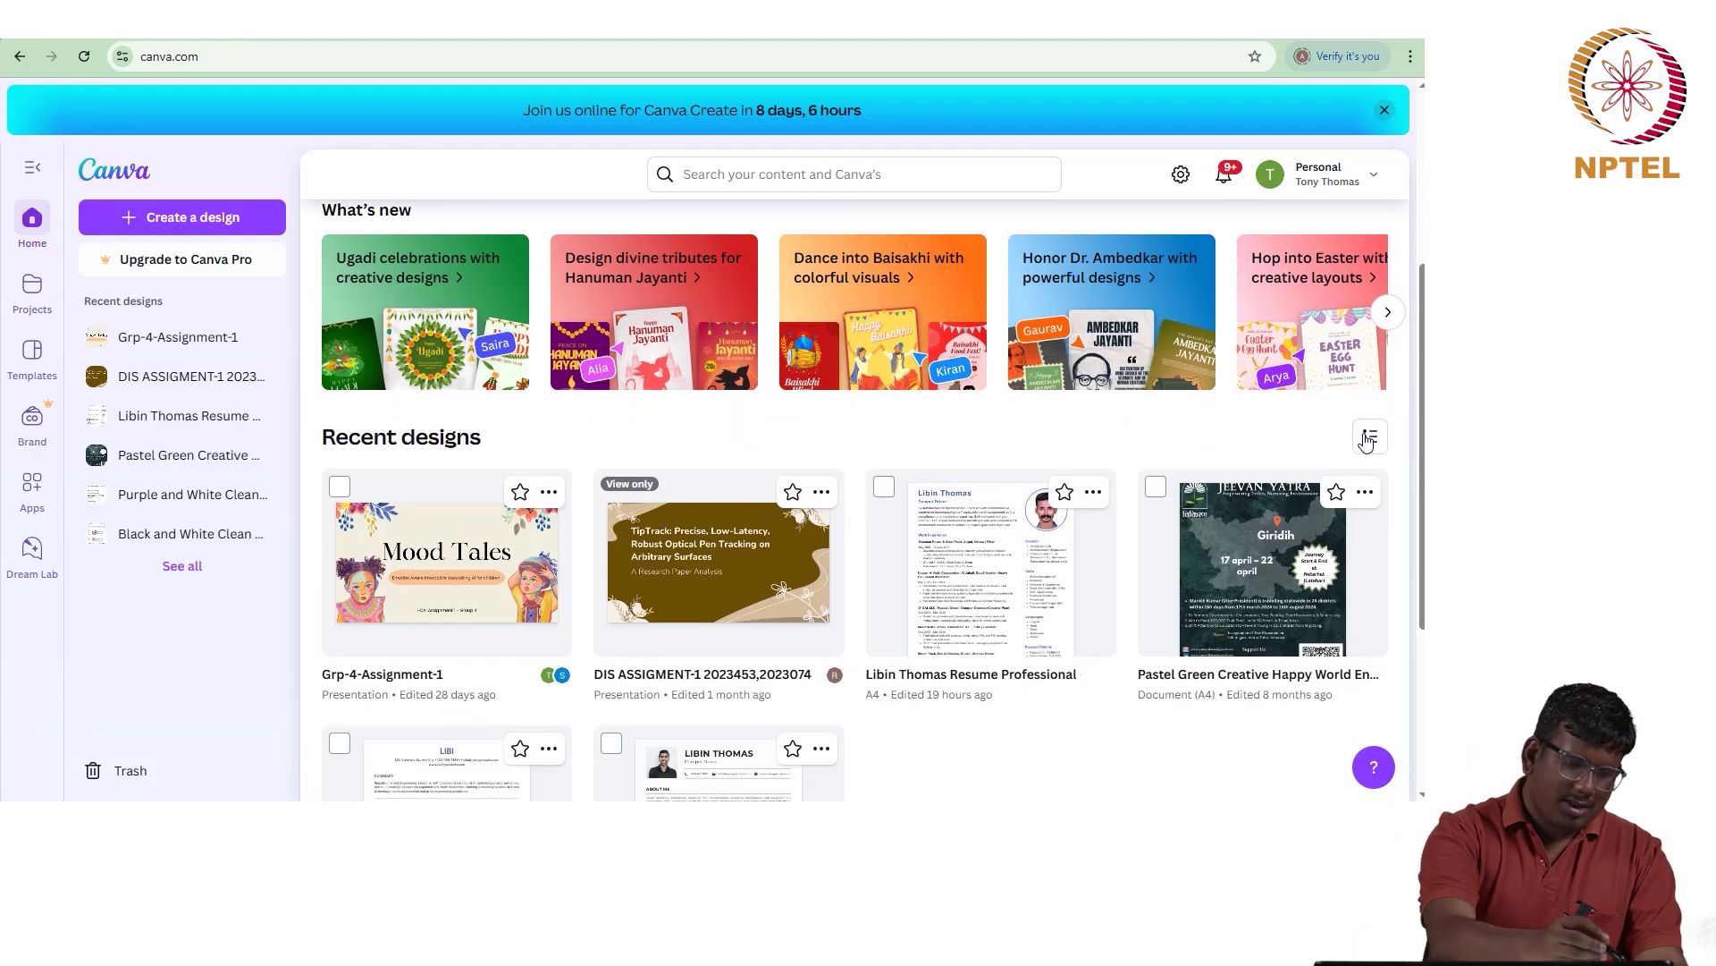
click(36, 170)
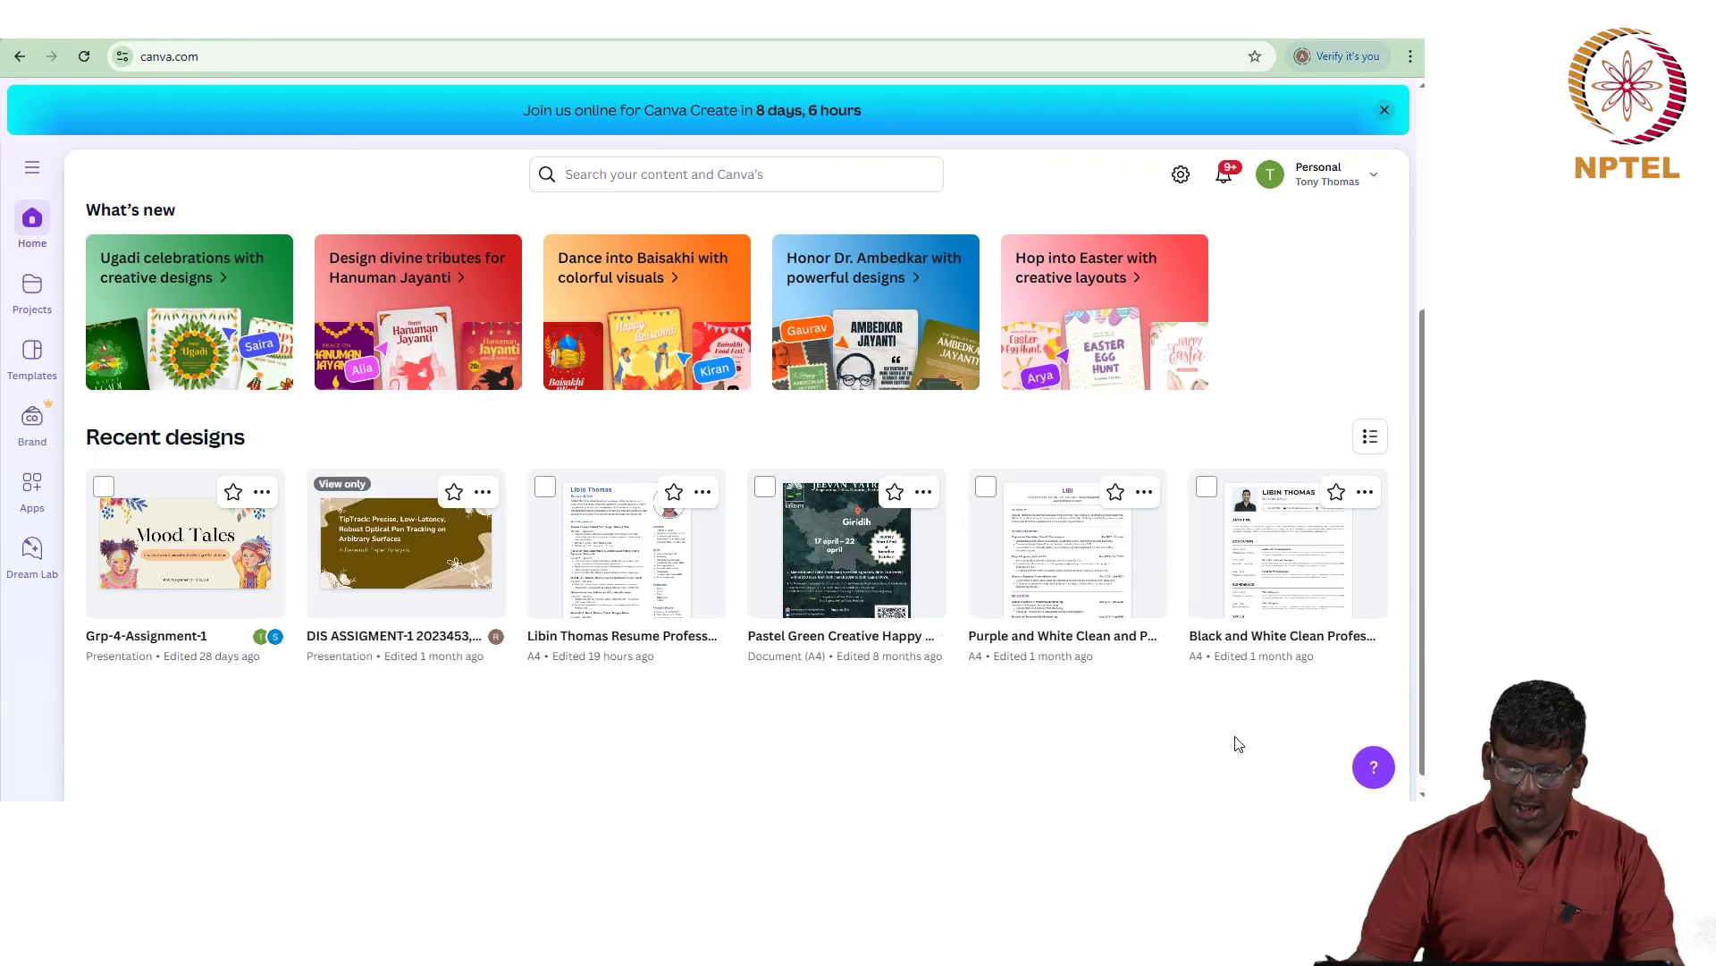
scroll(1238, 742, down, 1)
scroll(1260, 724, up, 1)
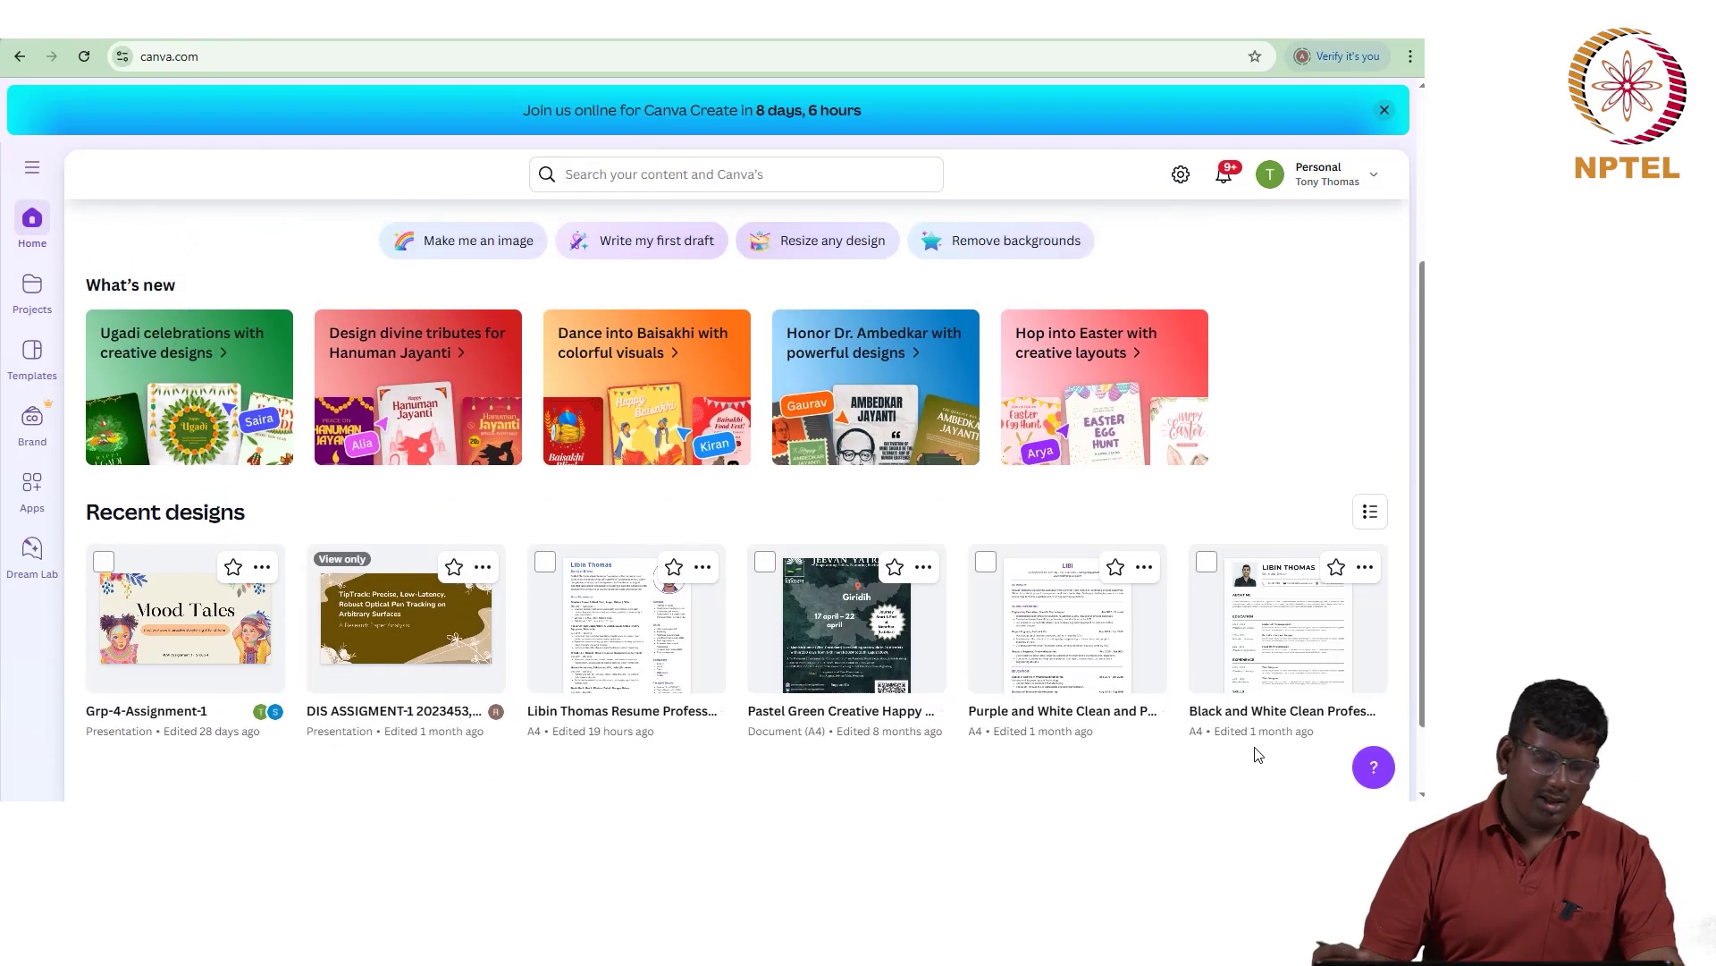
Step: Open the projects page and look through all saved content, including its folders, designs and images
click(29, 292)
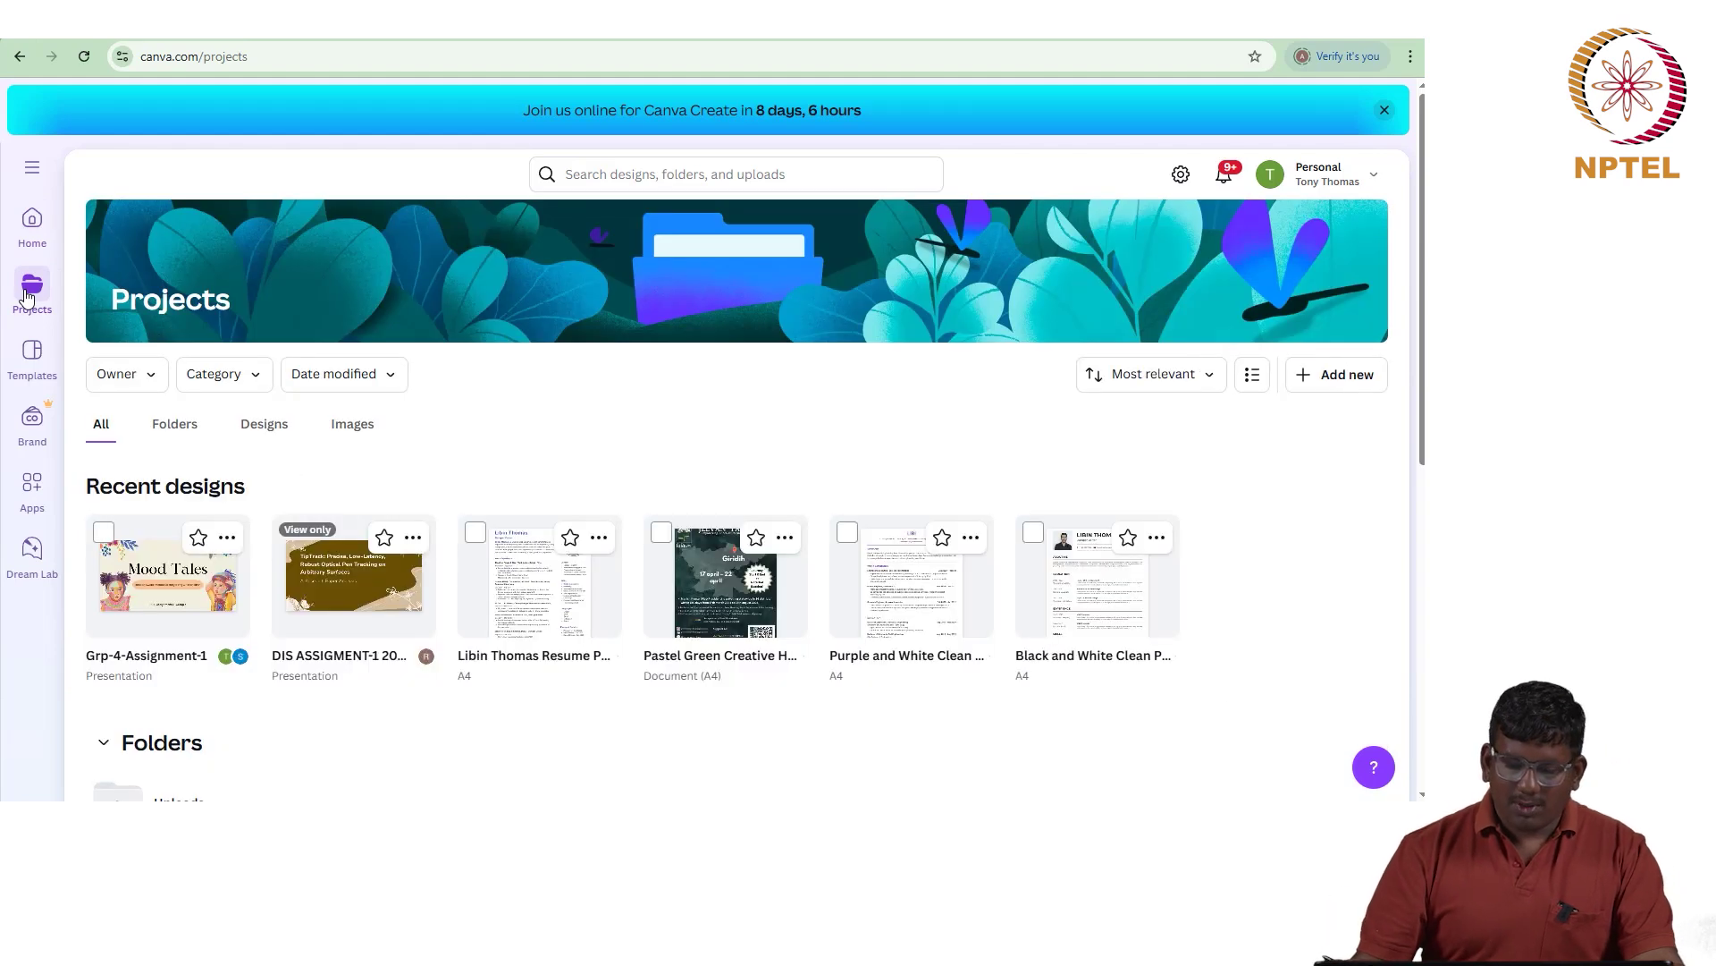
scroll(1264, 566, down, 3)
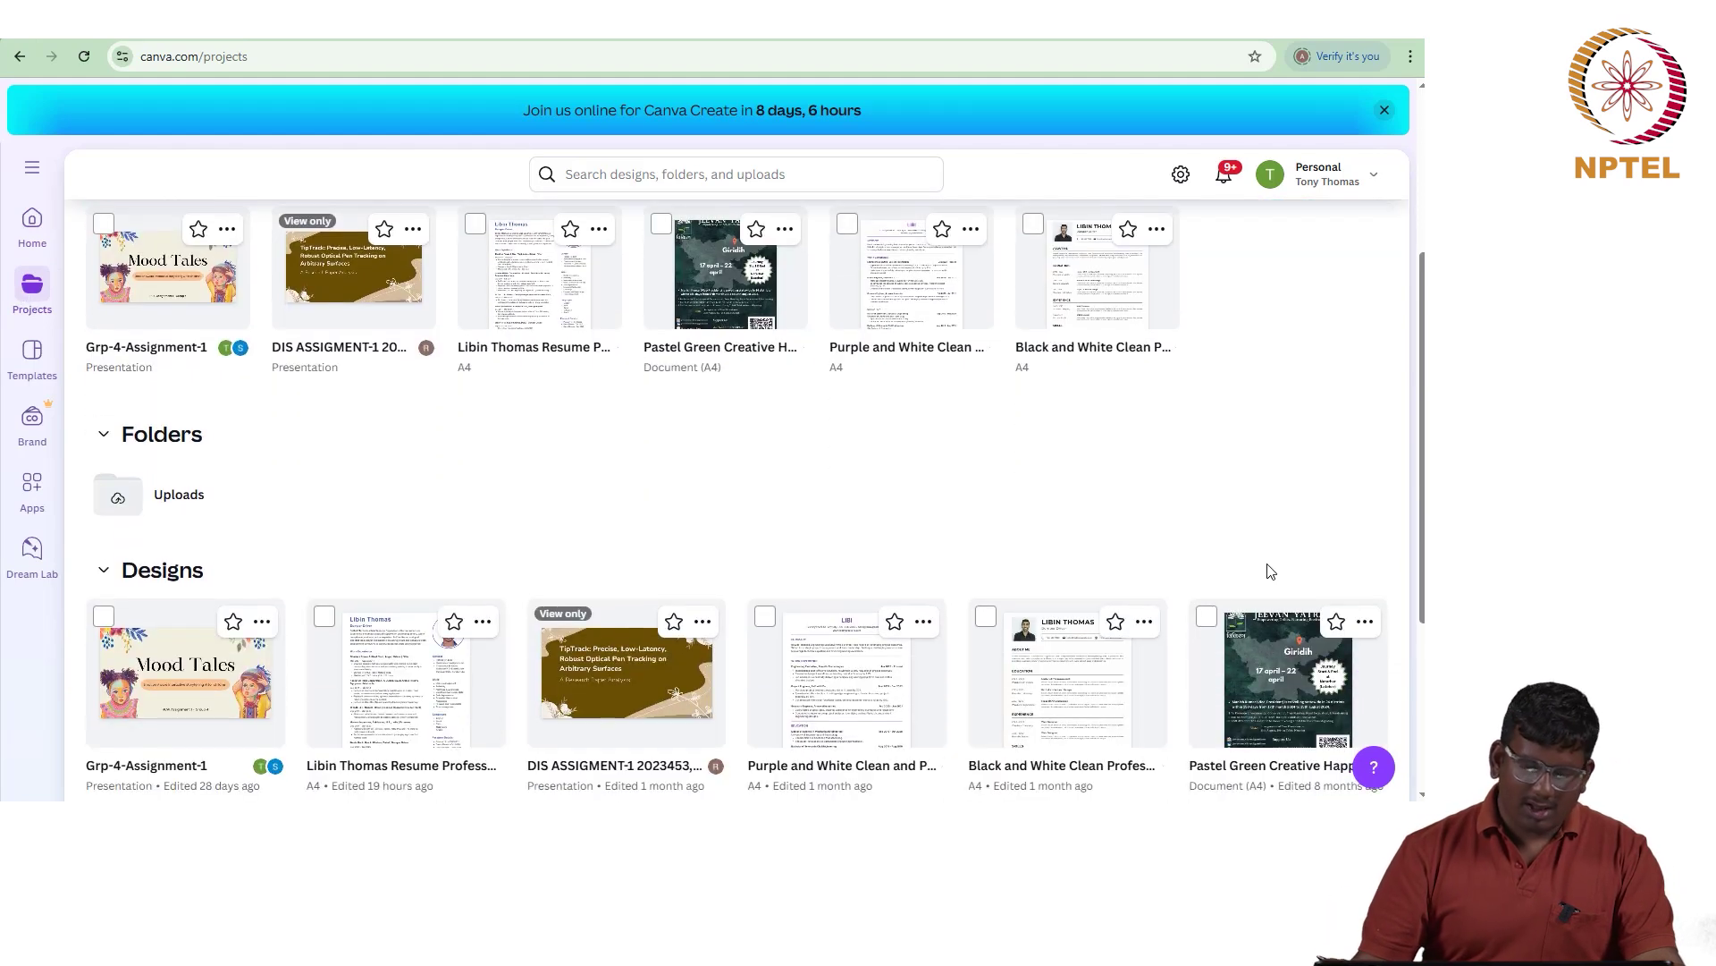
scroll(1280, 548, down, 3)
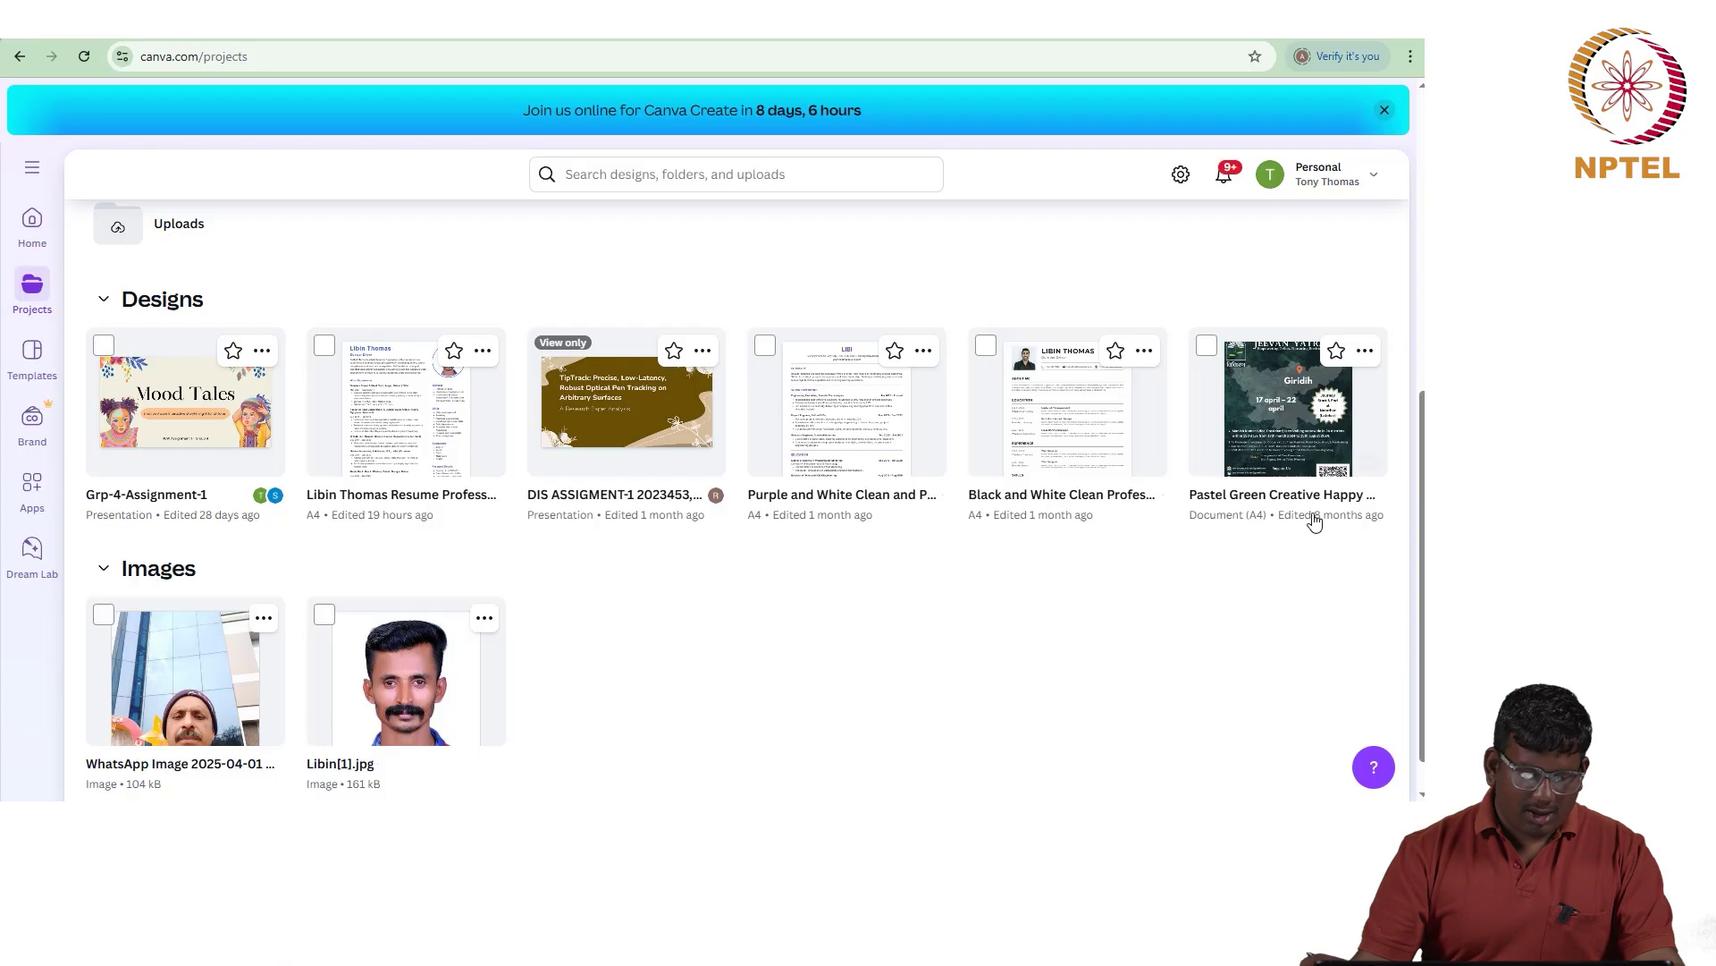
scroll(1287, 626, up, 6)
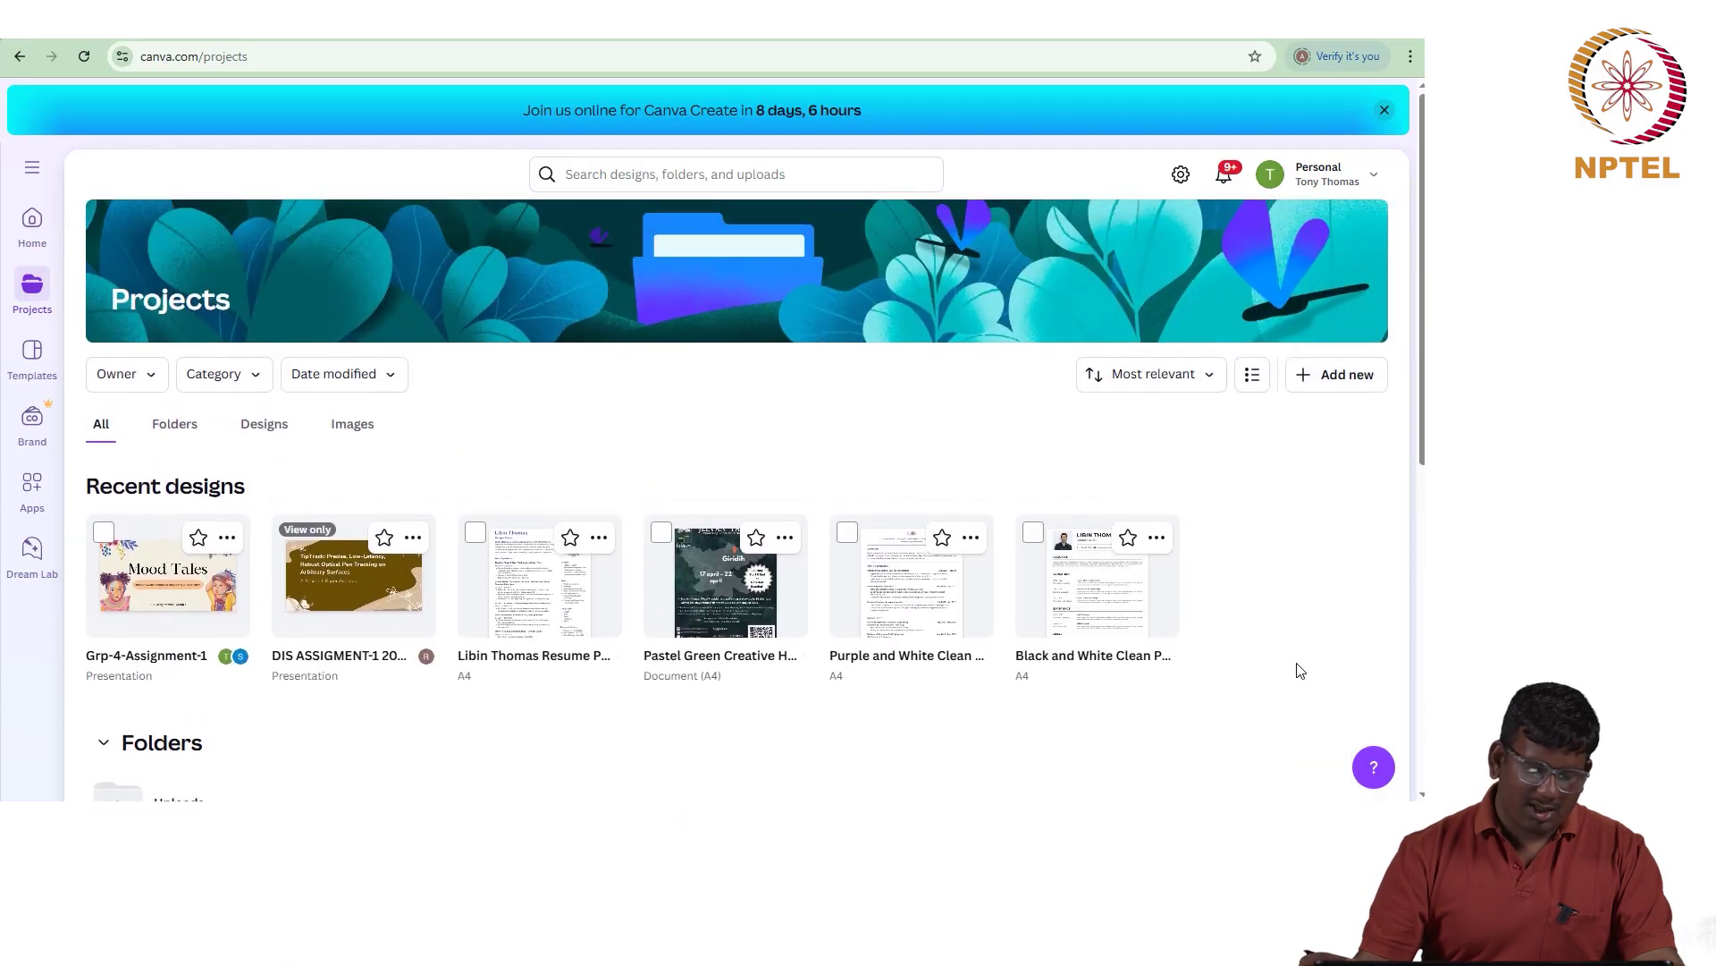
click(170, 426)
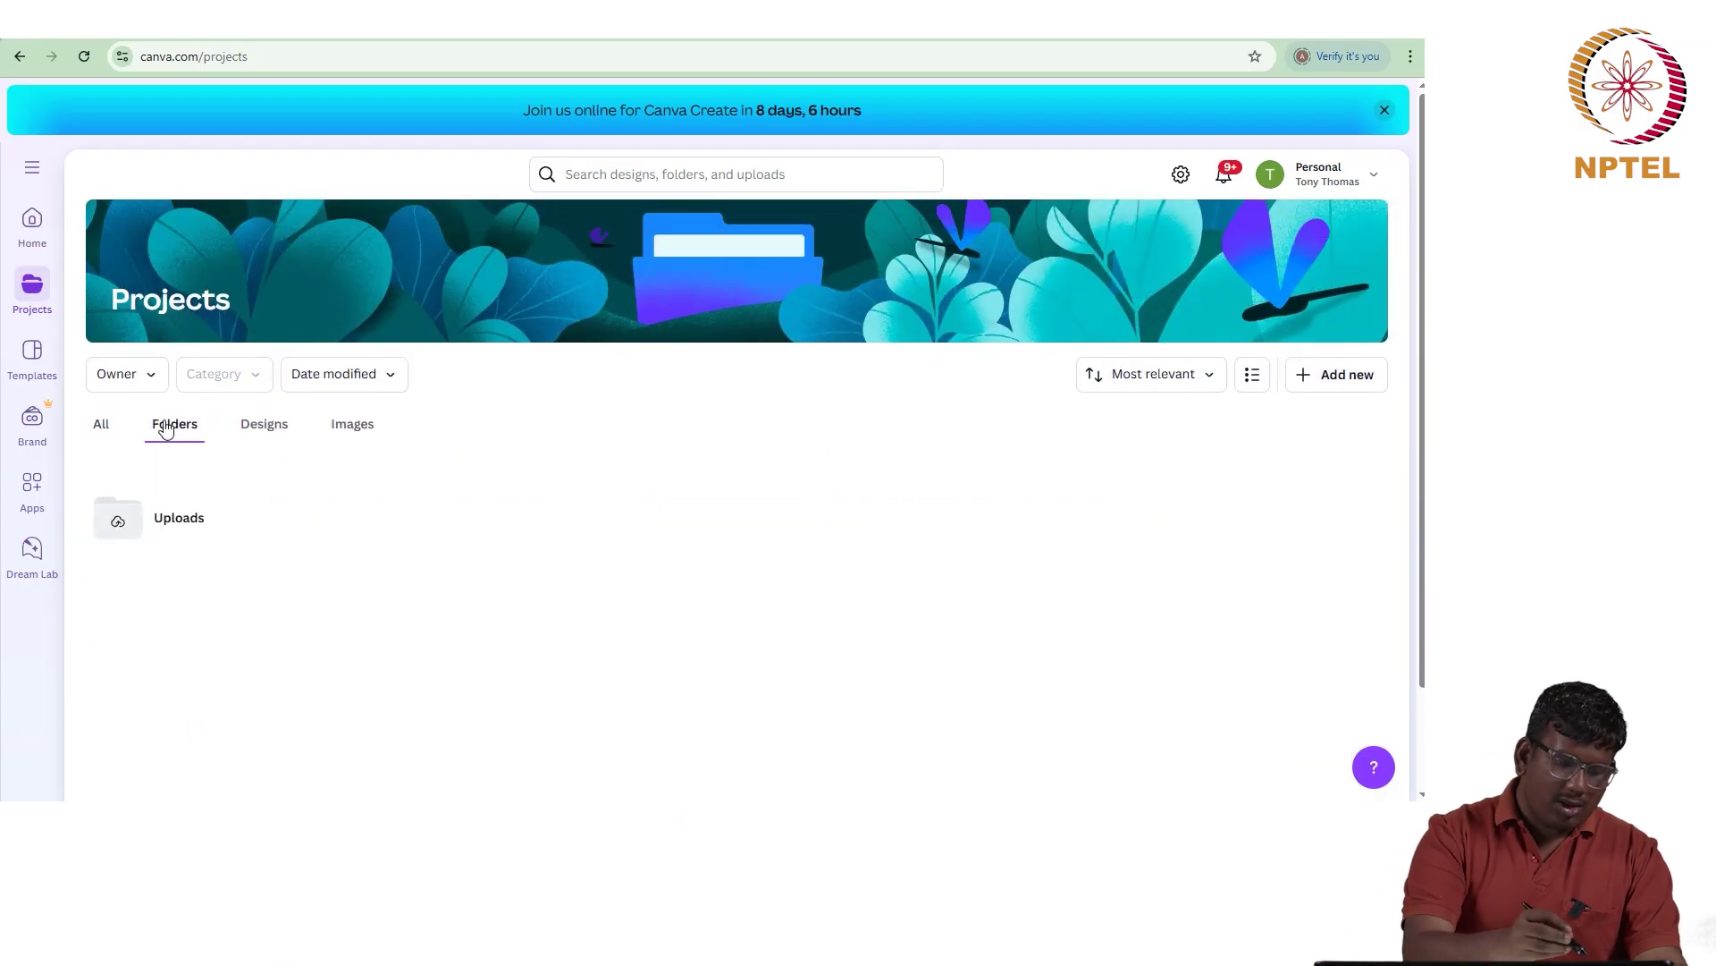
click(259, 427)
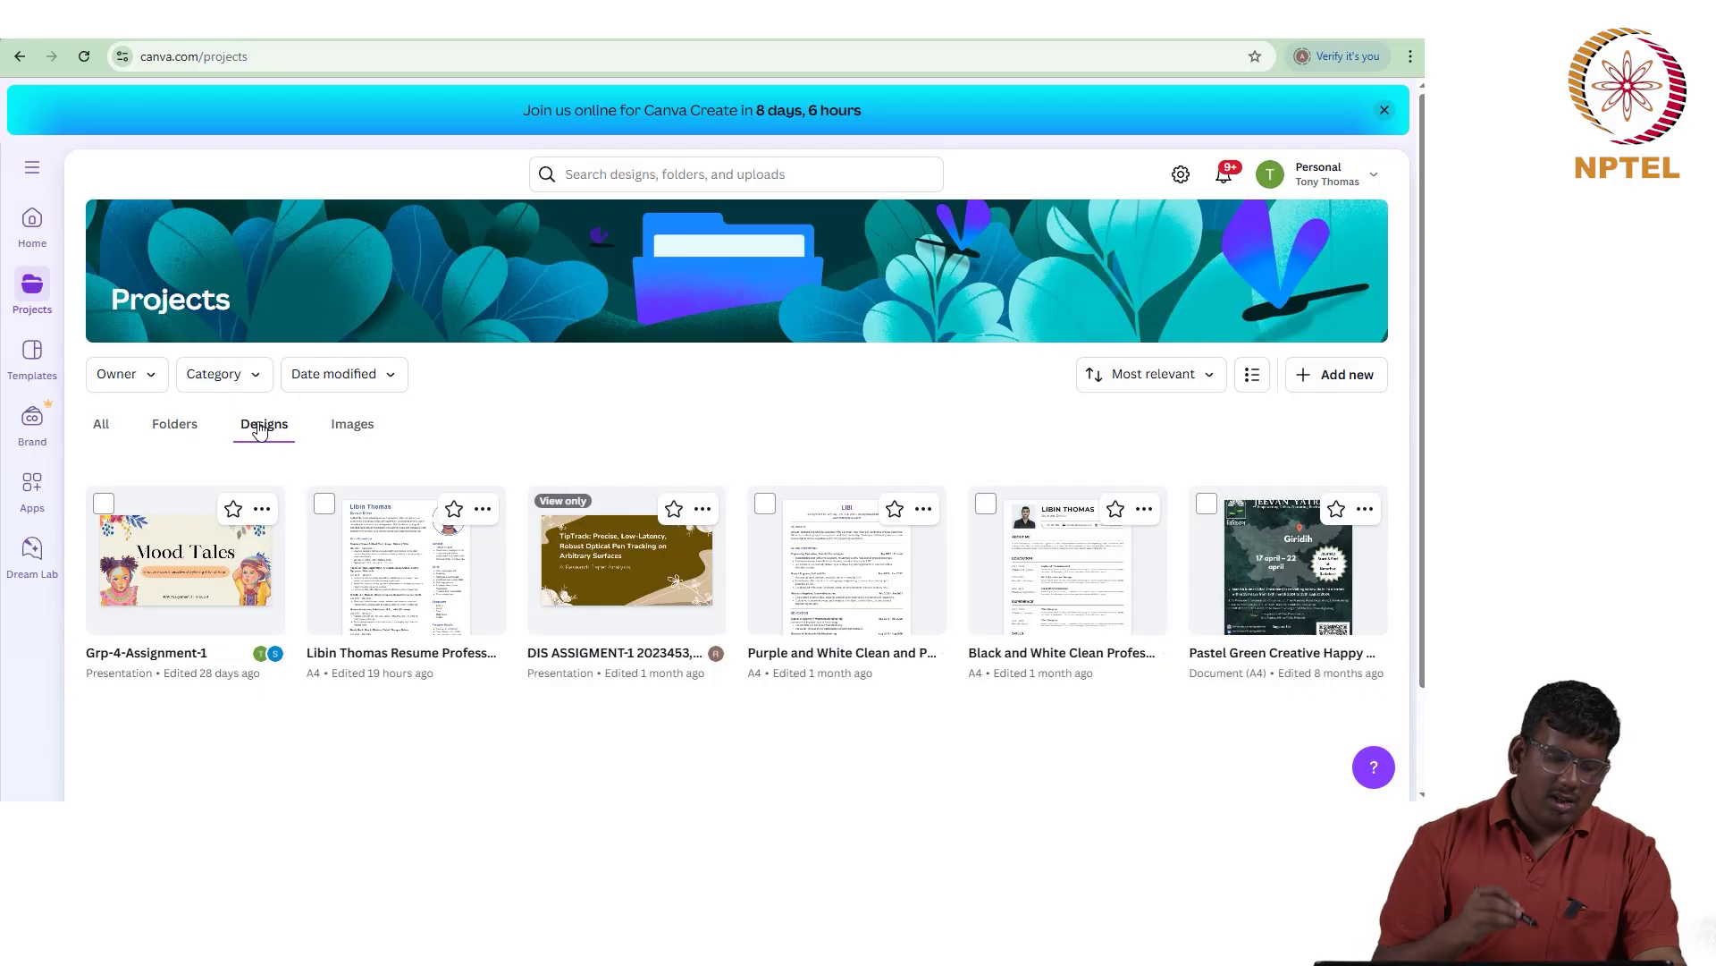
click(354, 431)
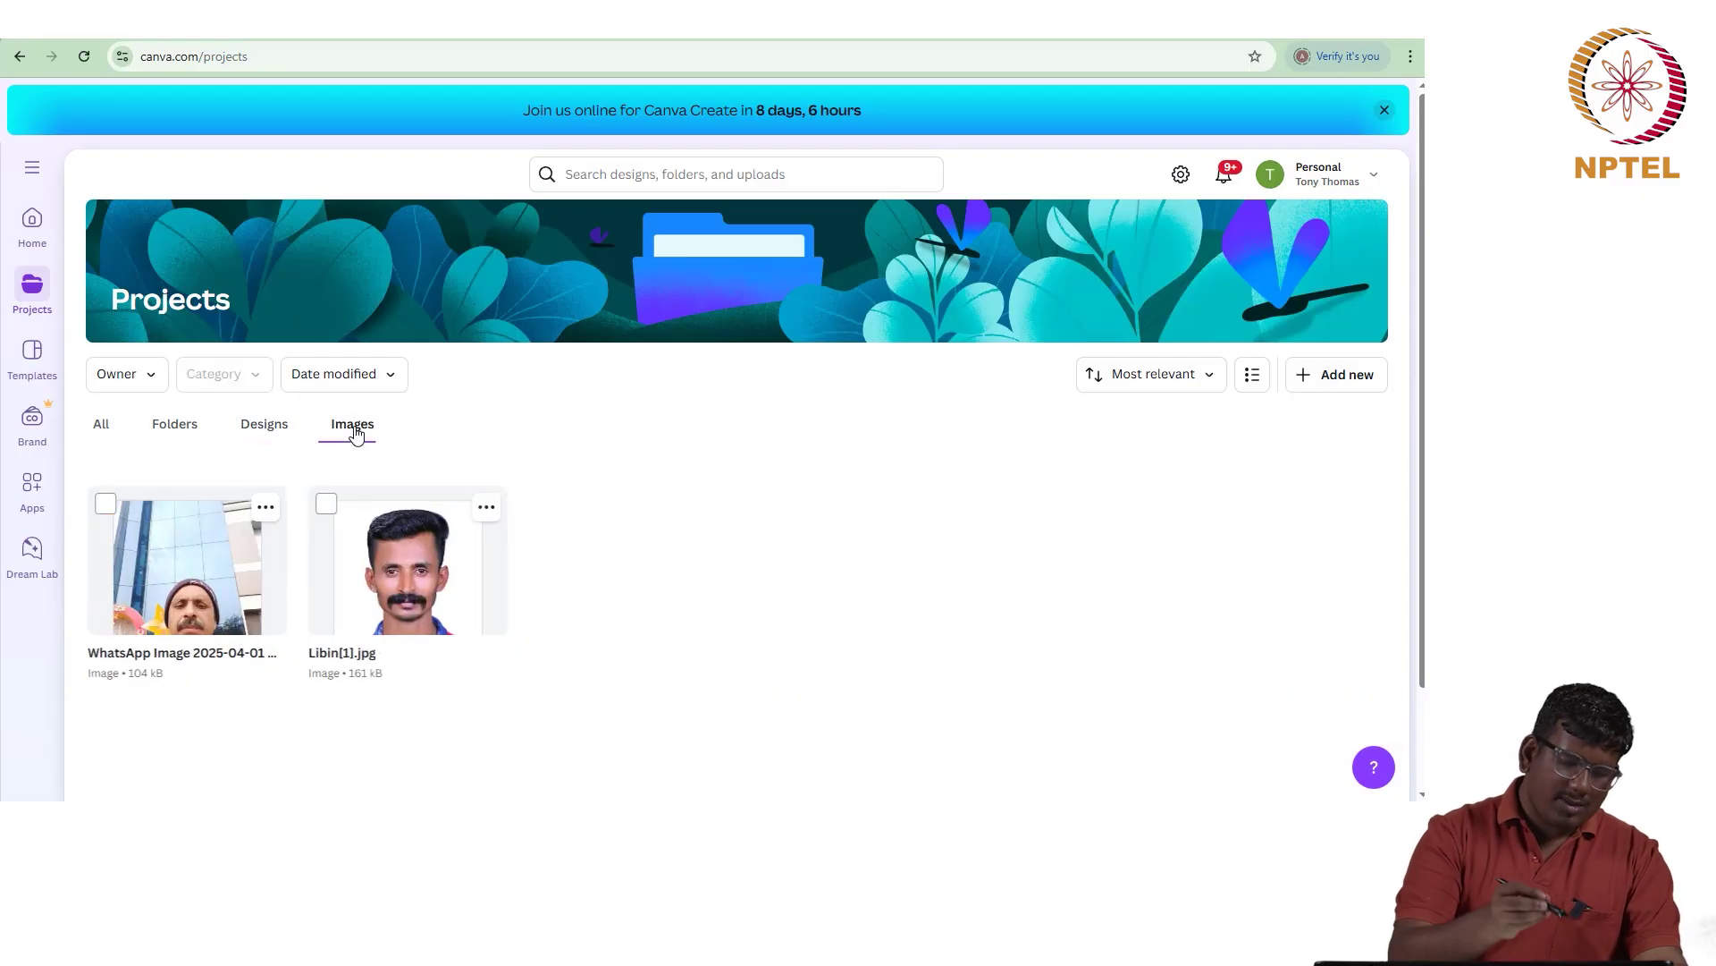
click(176, 434)
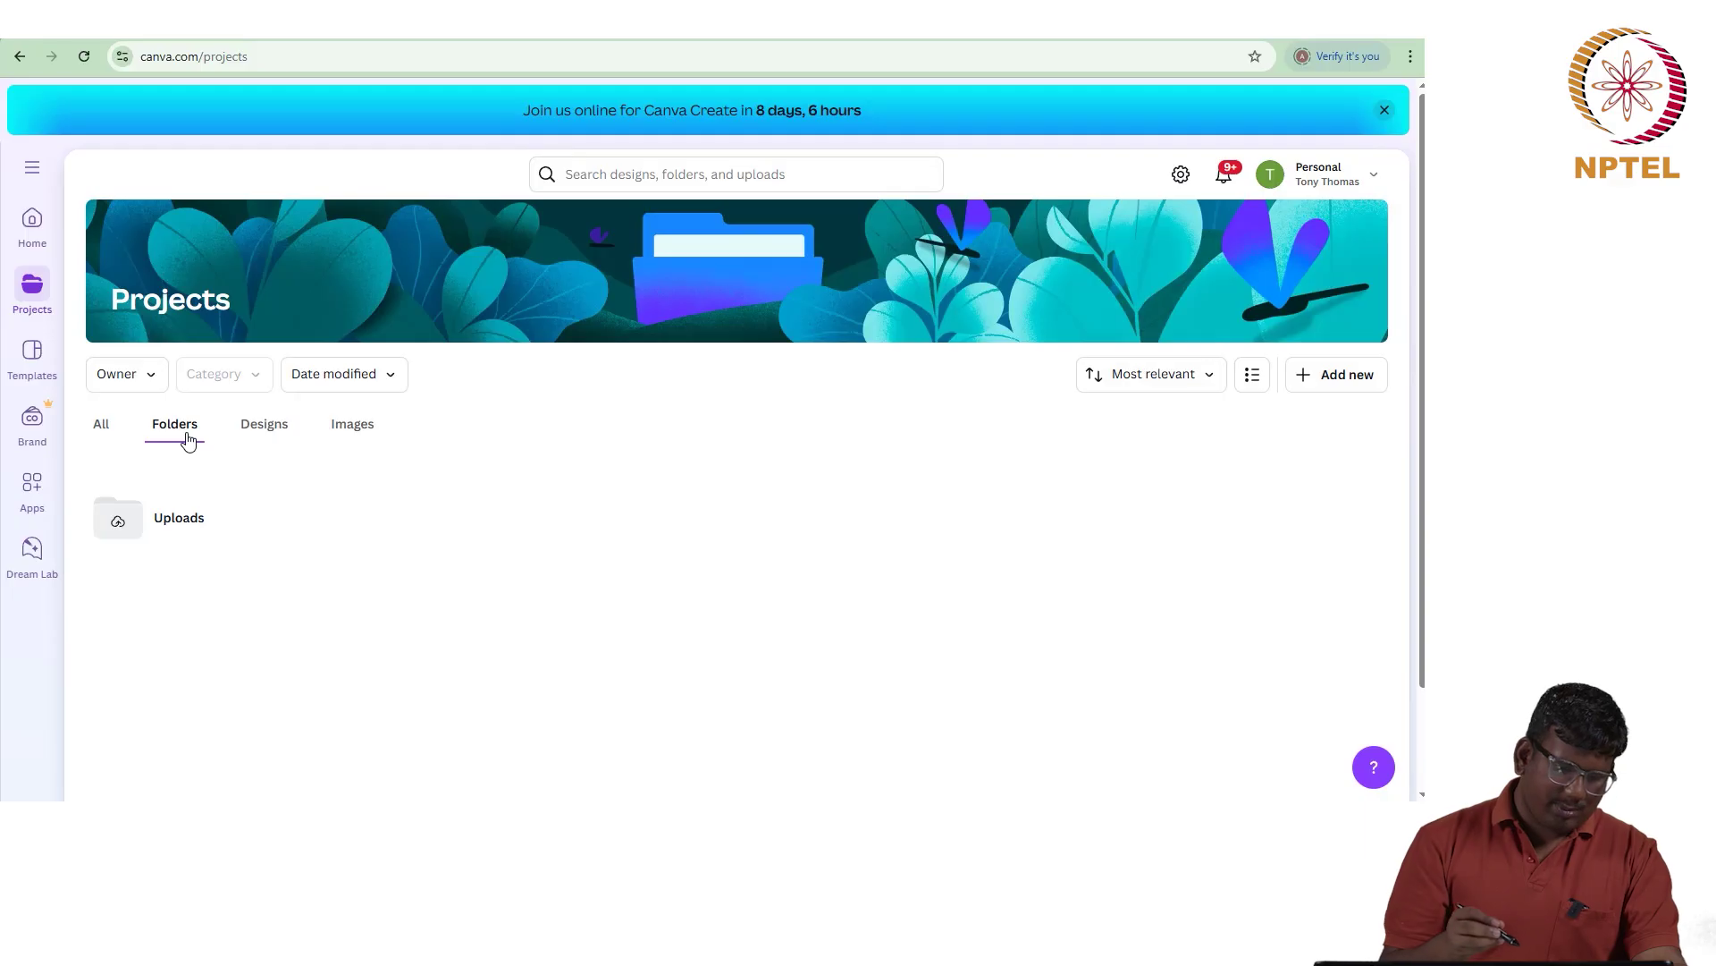
Step: View the social media templates and search the template library for "ghibli"
click(27, 357)
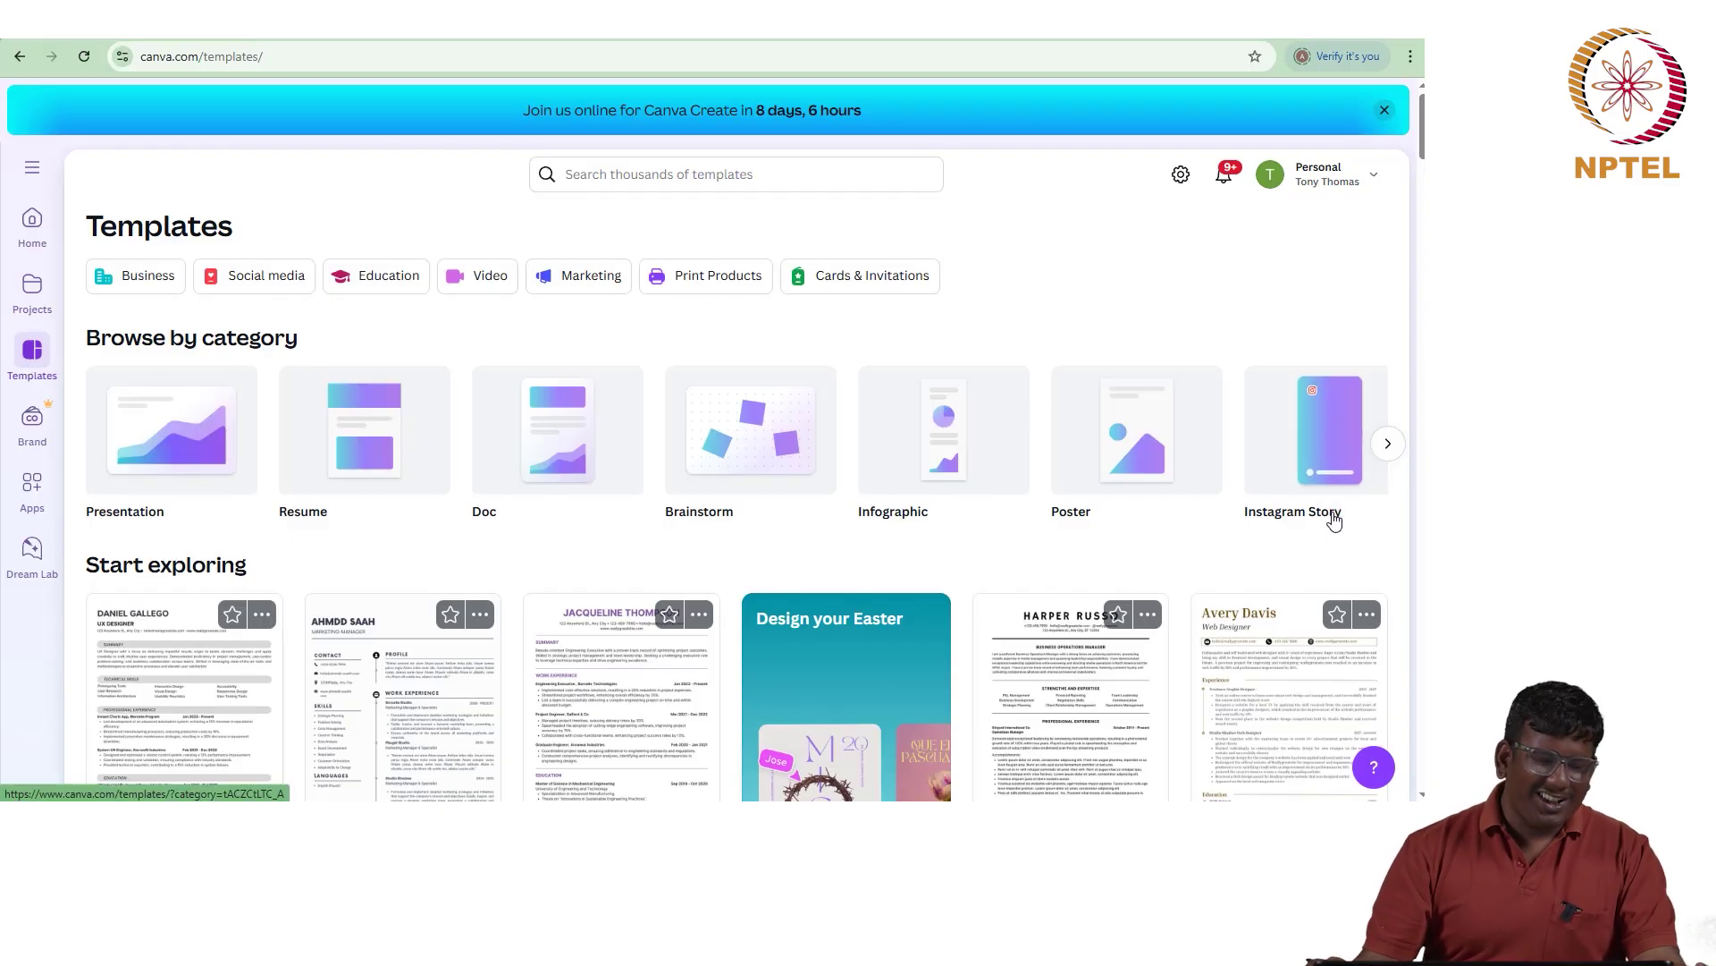
click(249, 291)
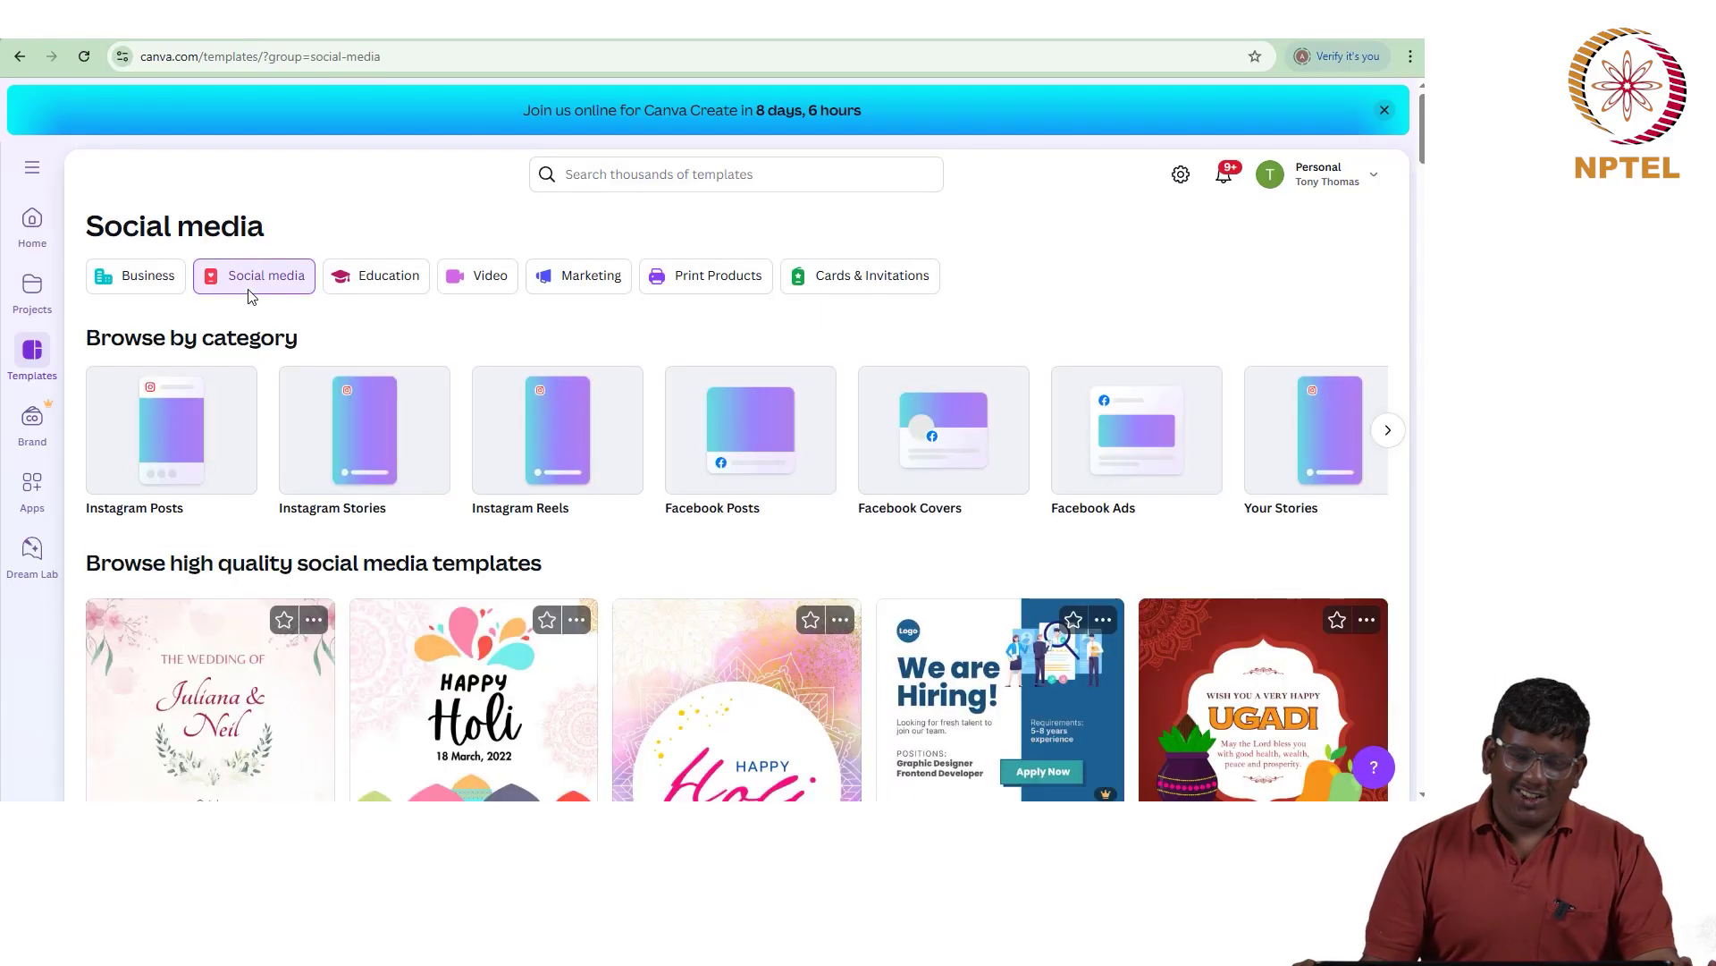
click(640, 171)
text(gh)
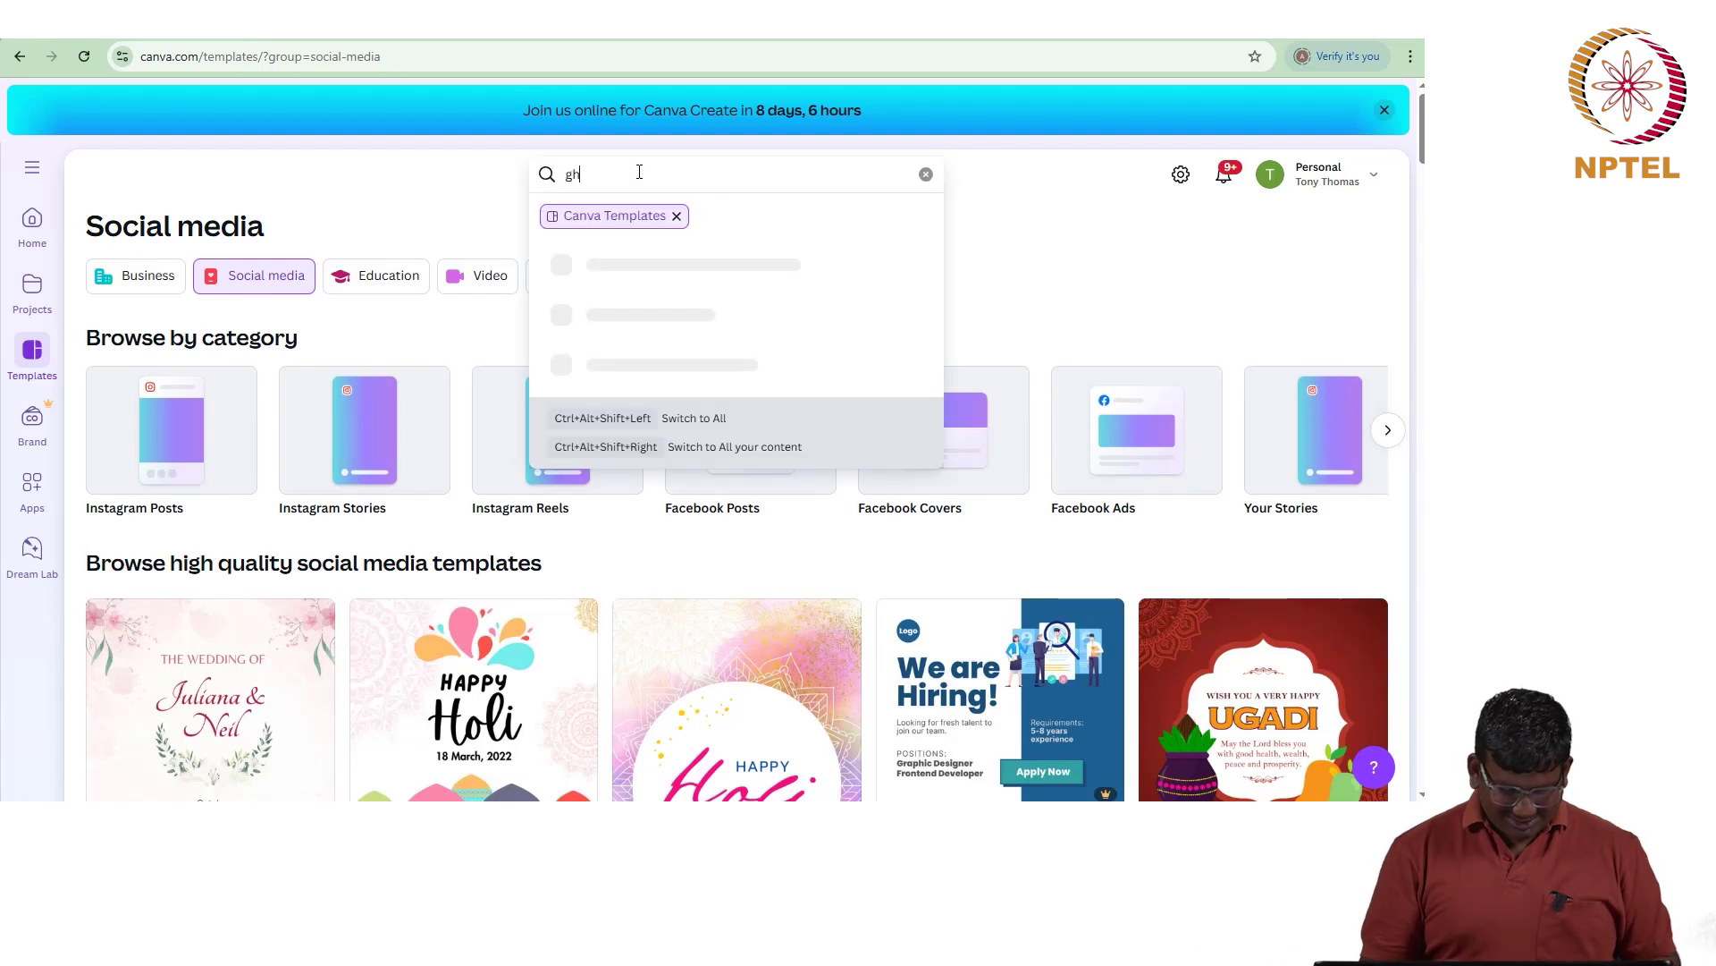
text(ibli)
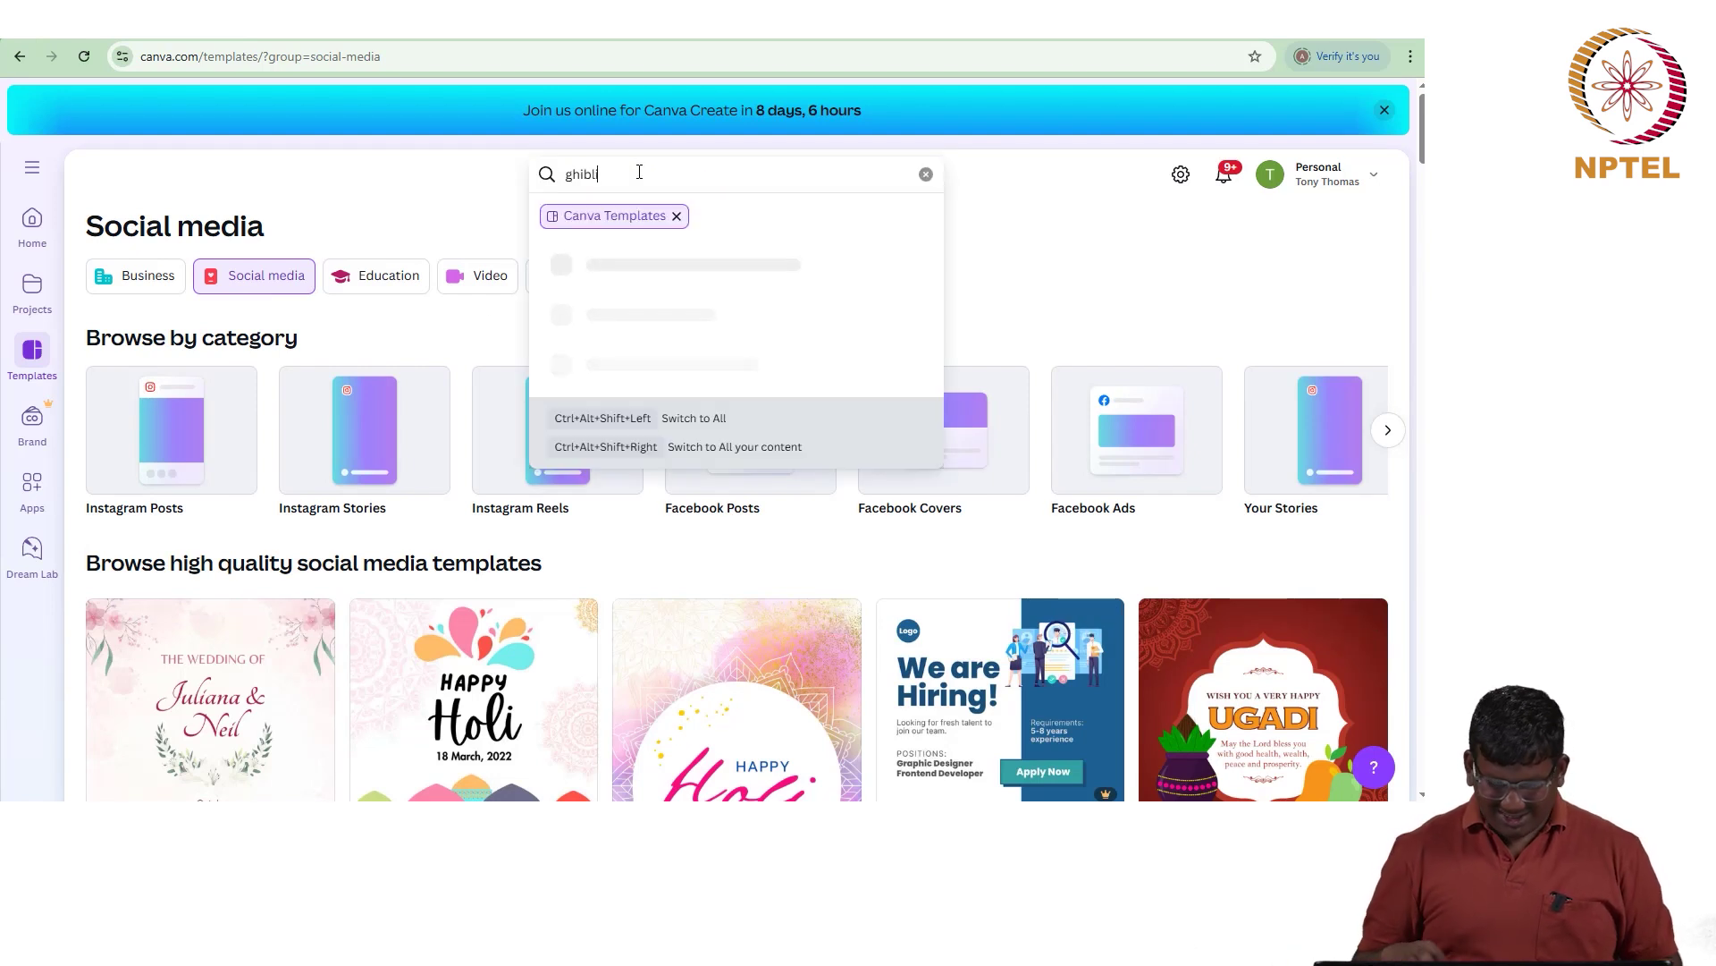
key(Return)
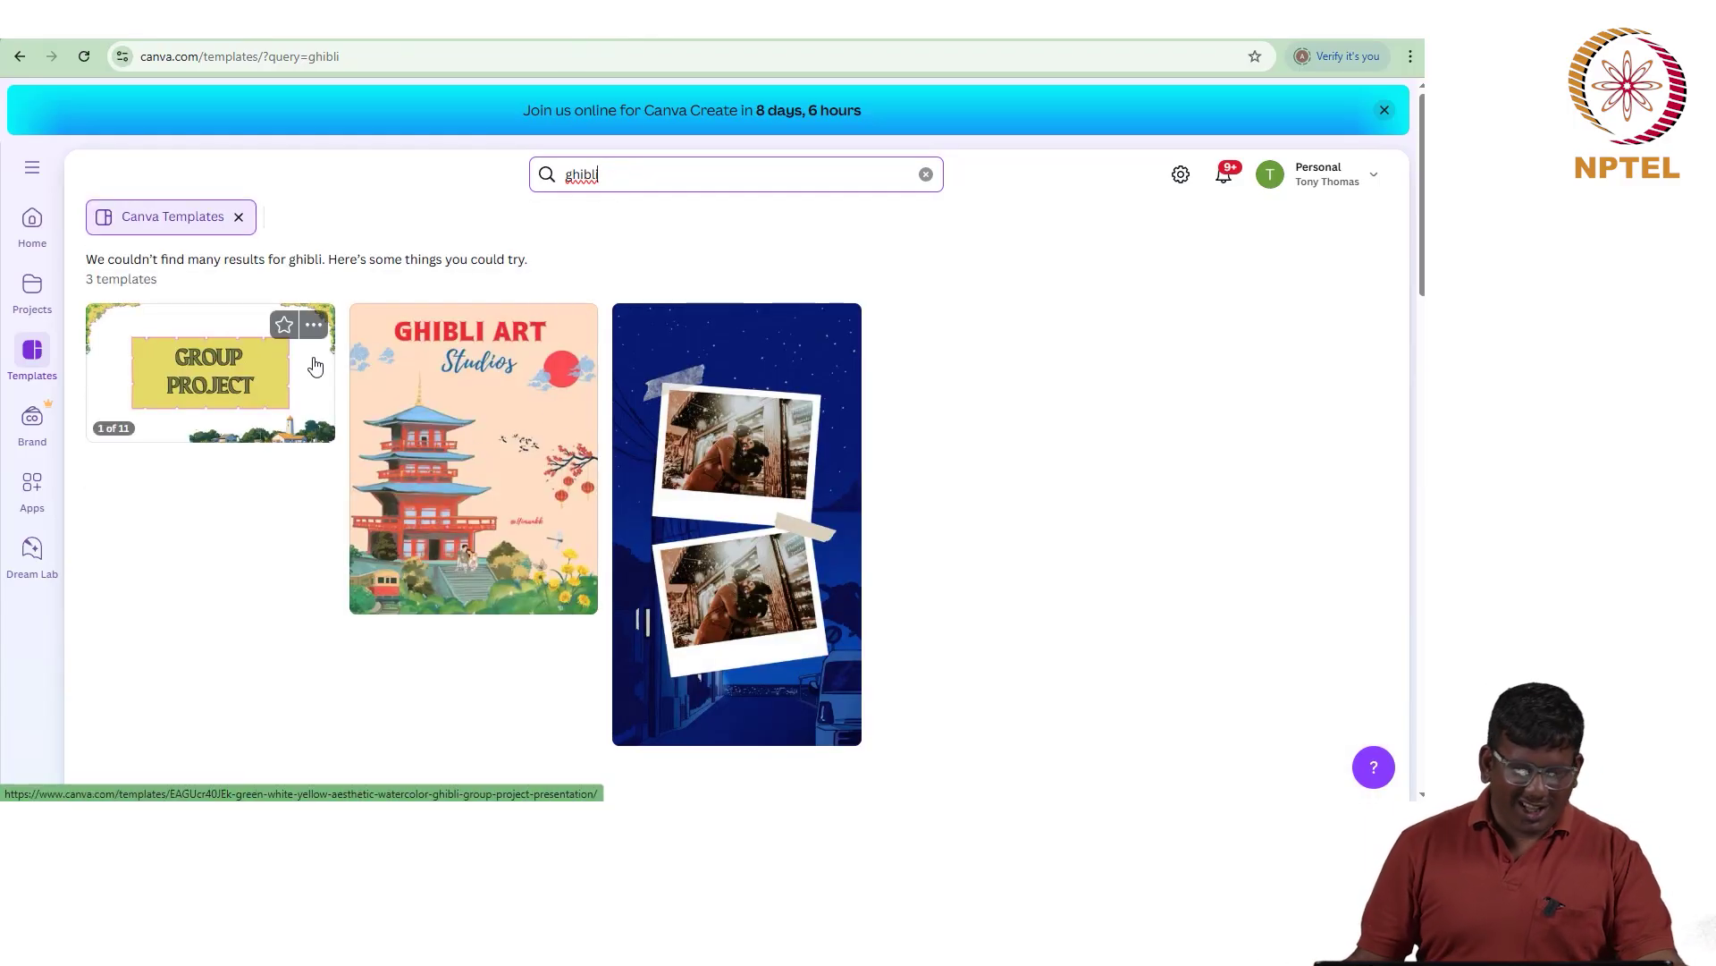
Step: Browse the ghibli search results along with the suggested anime, cherry blossom and cute templates
scroll(413, 334, down, 5)
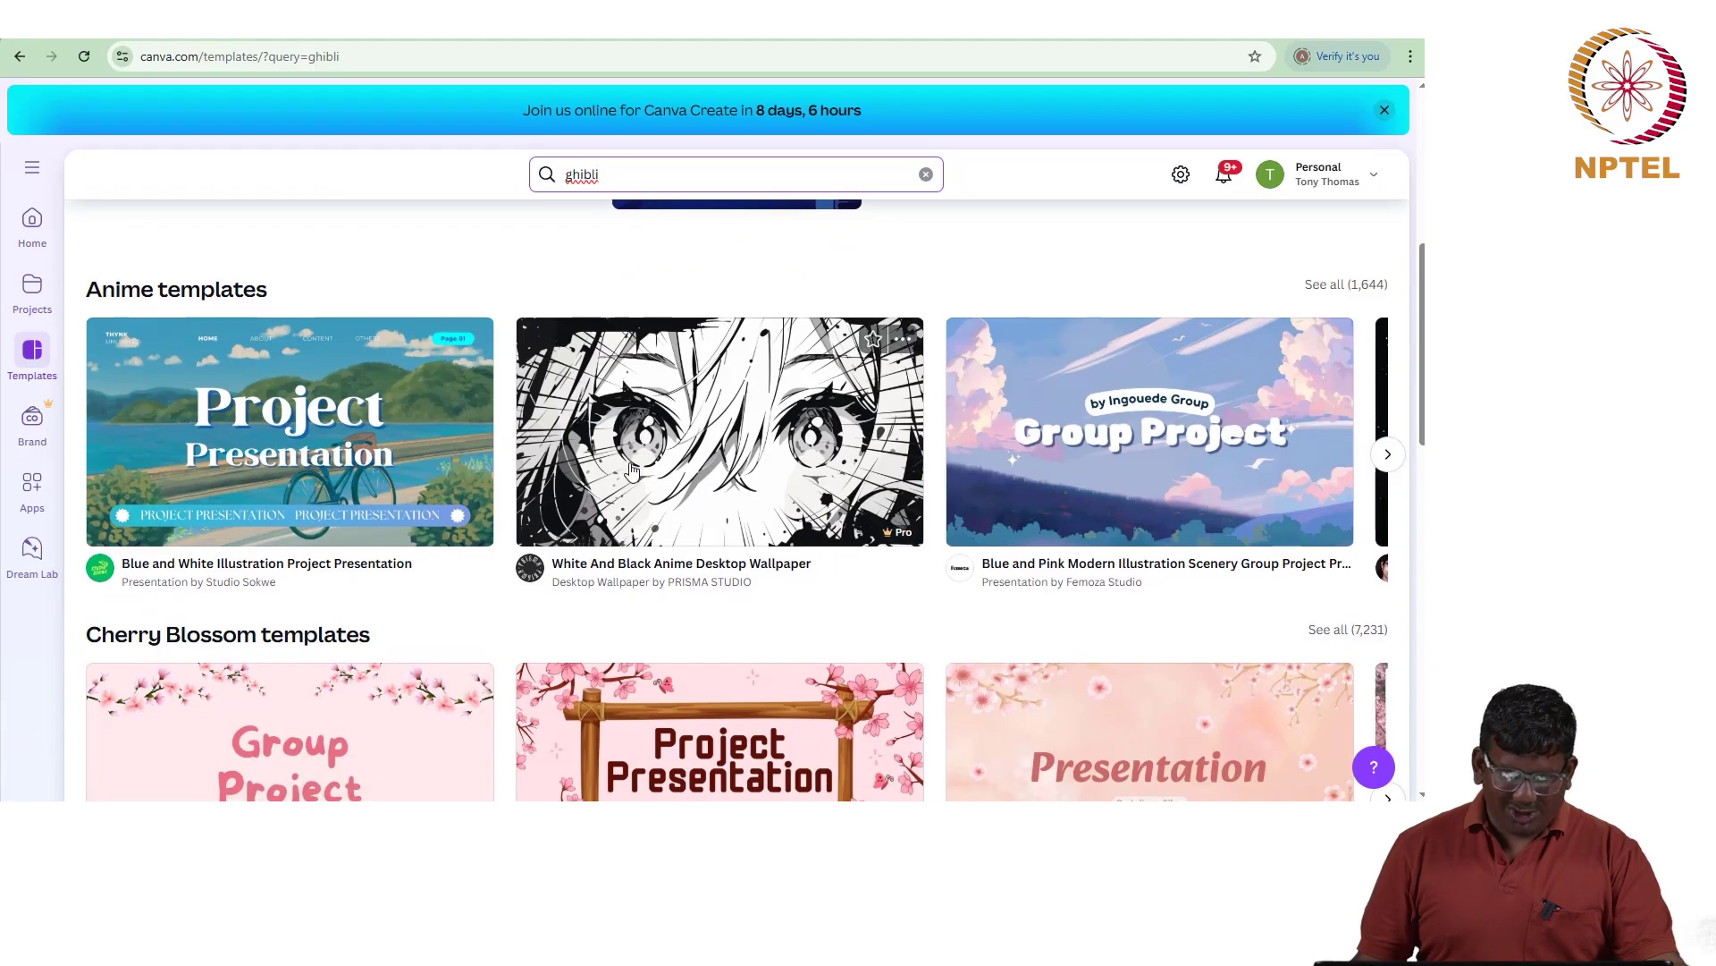
scroll(632, 467, down, 1)
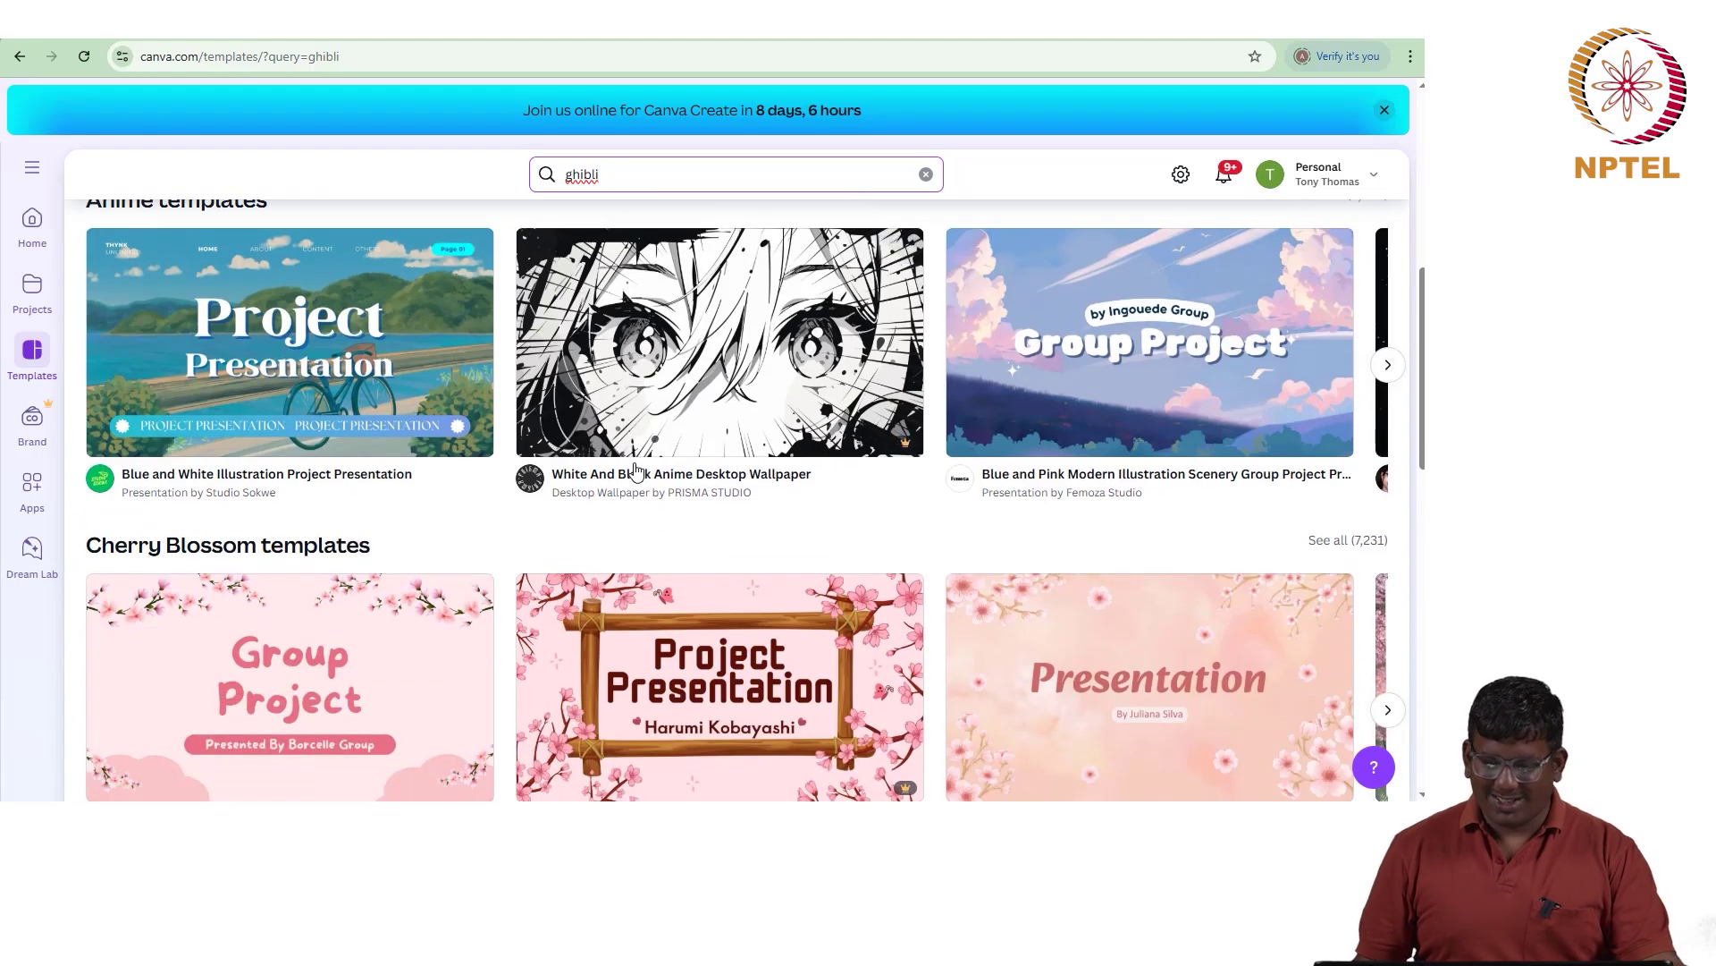
scroll(634, 466, down, 3)
scroll(635, 467, down, 3)
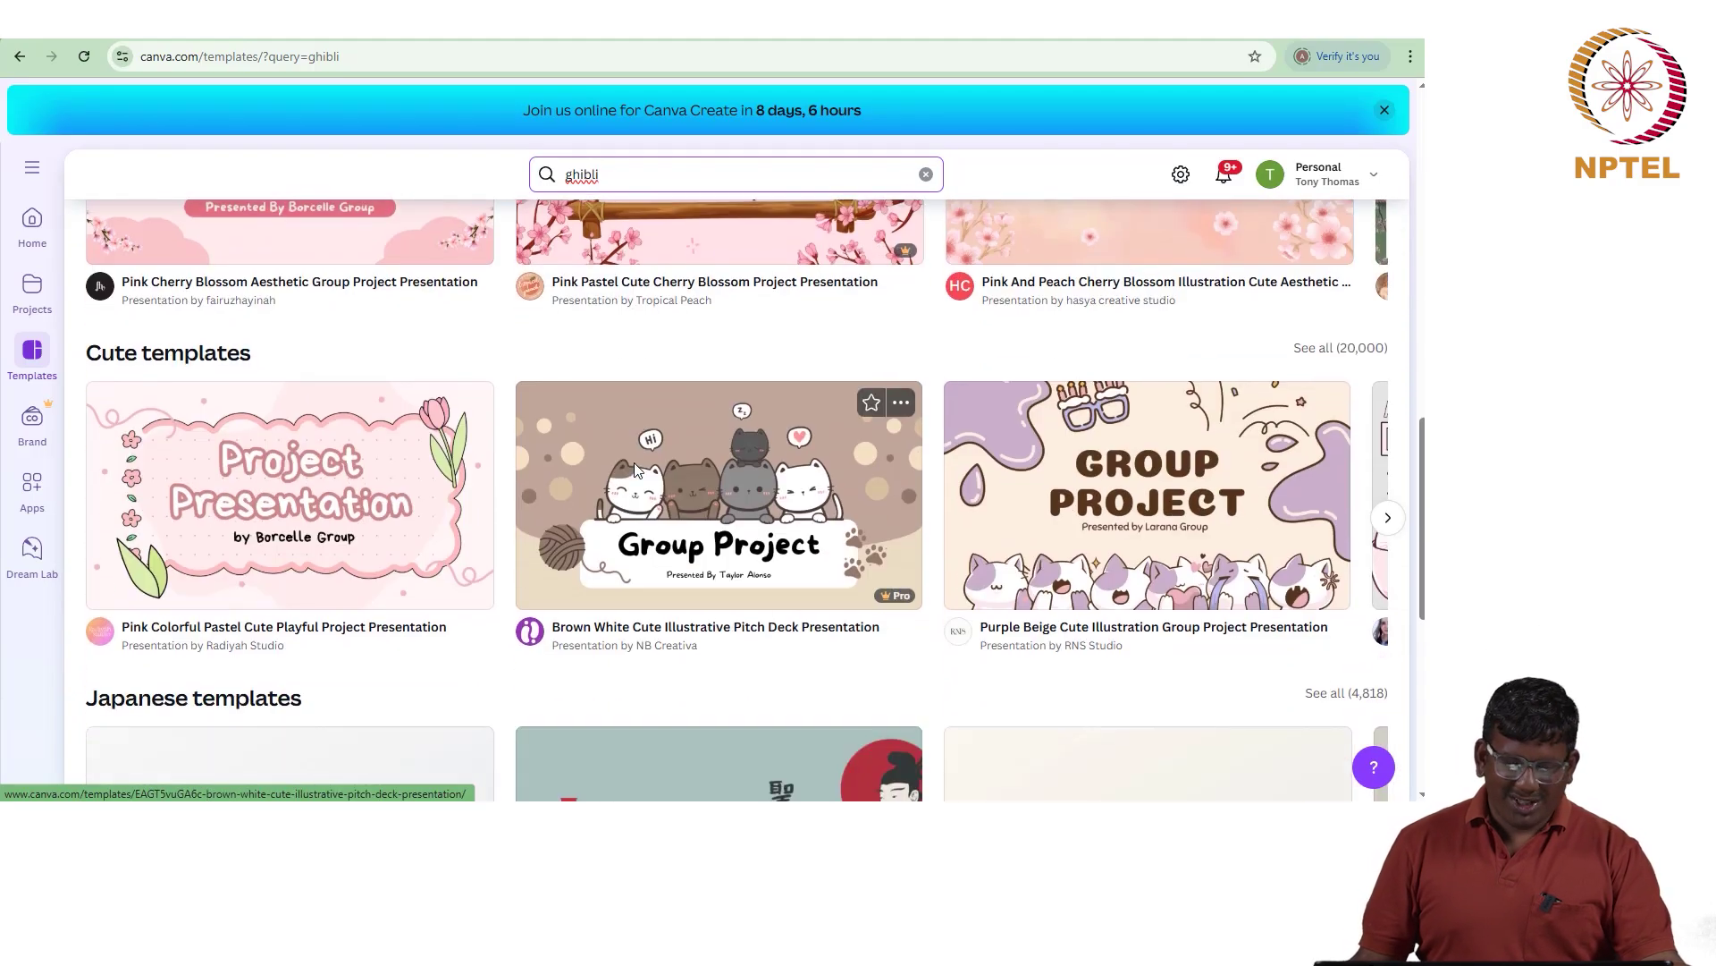
scroll(453, 479, up, 10)
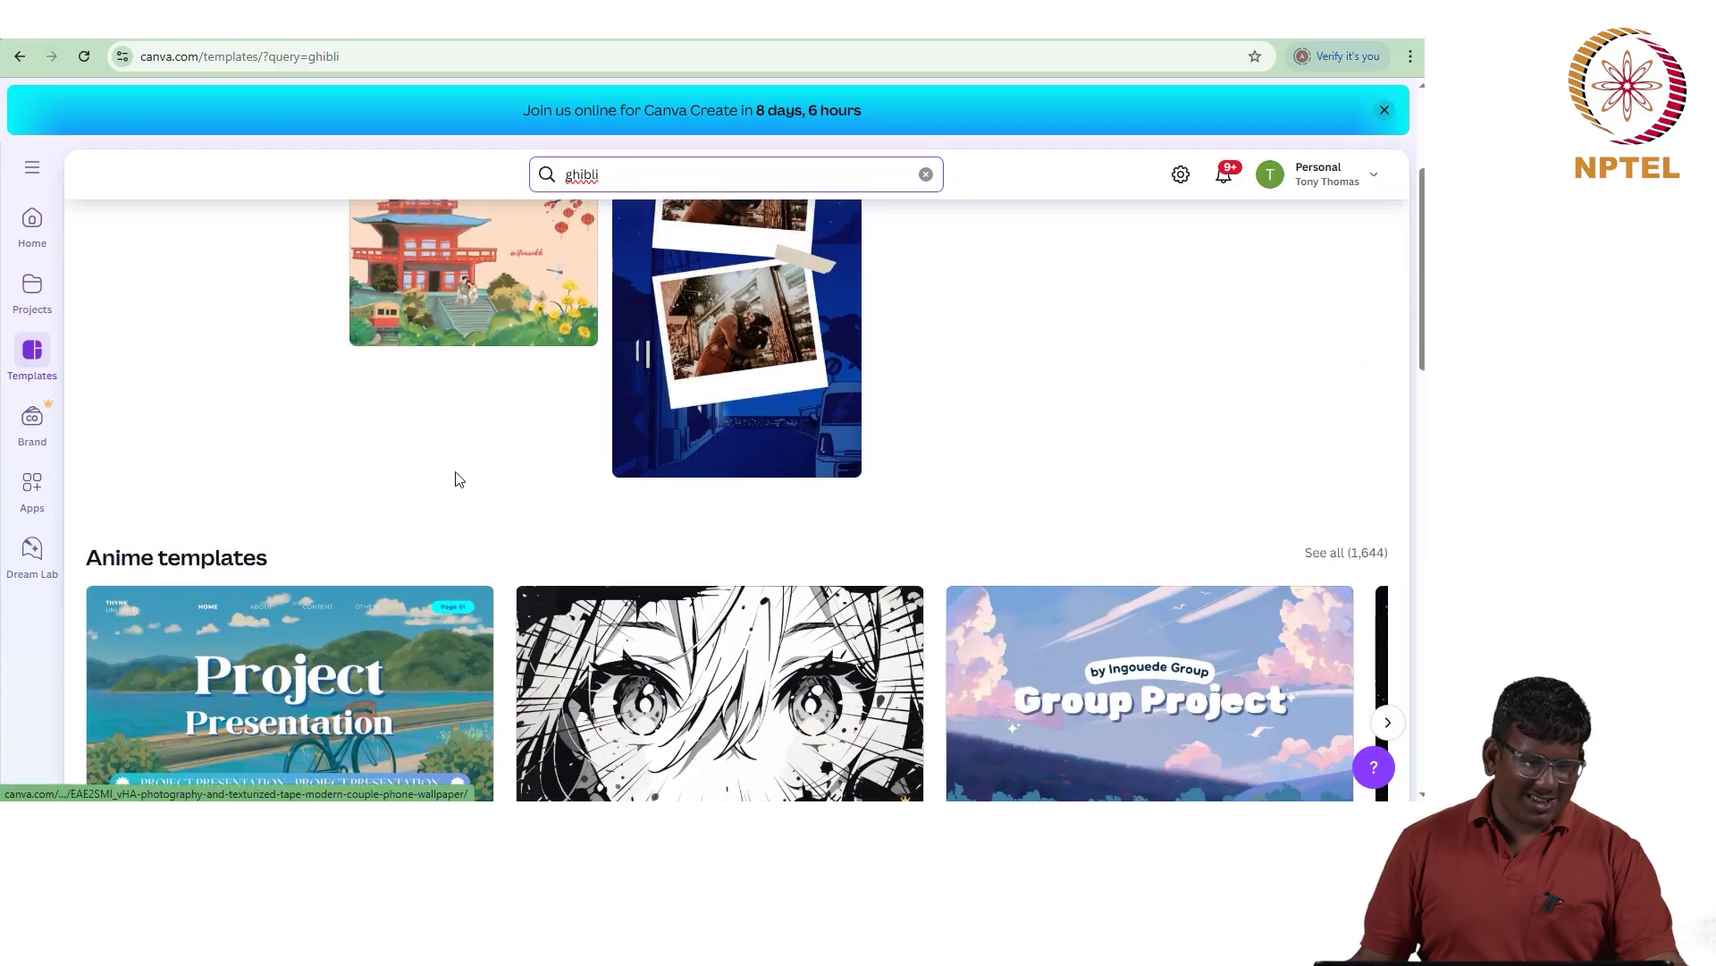
Step: View the Brand Kits page, and browse the Apps page from the trending apps to the top apps for teams
click(33, 421)
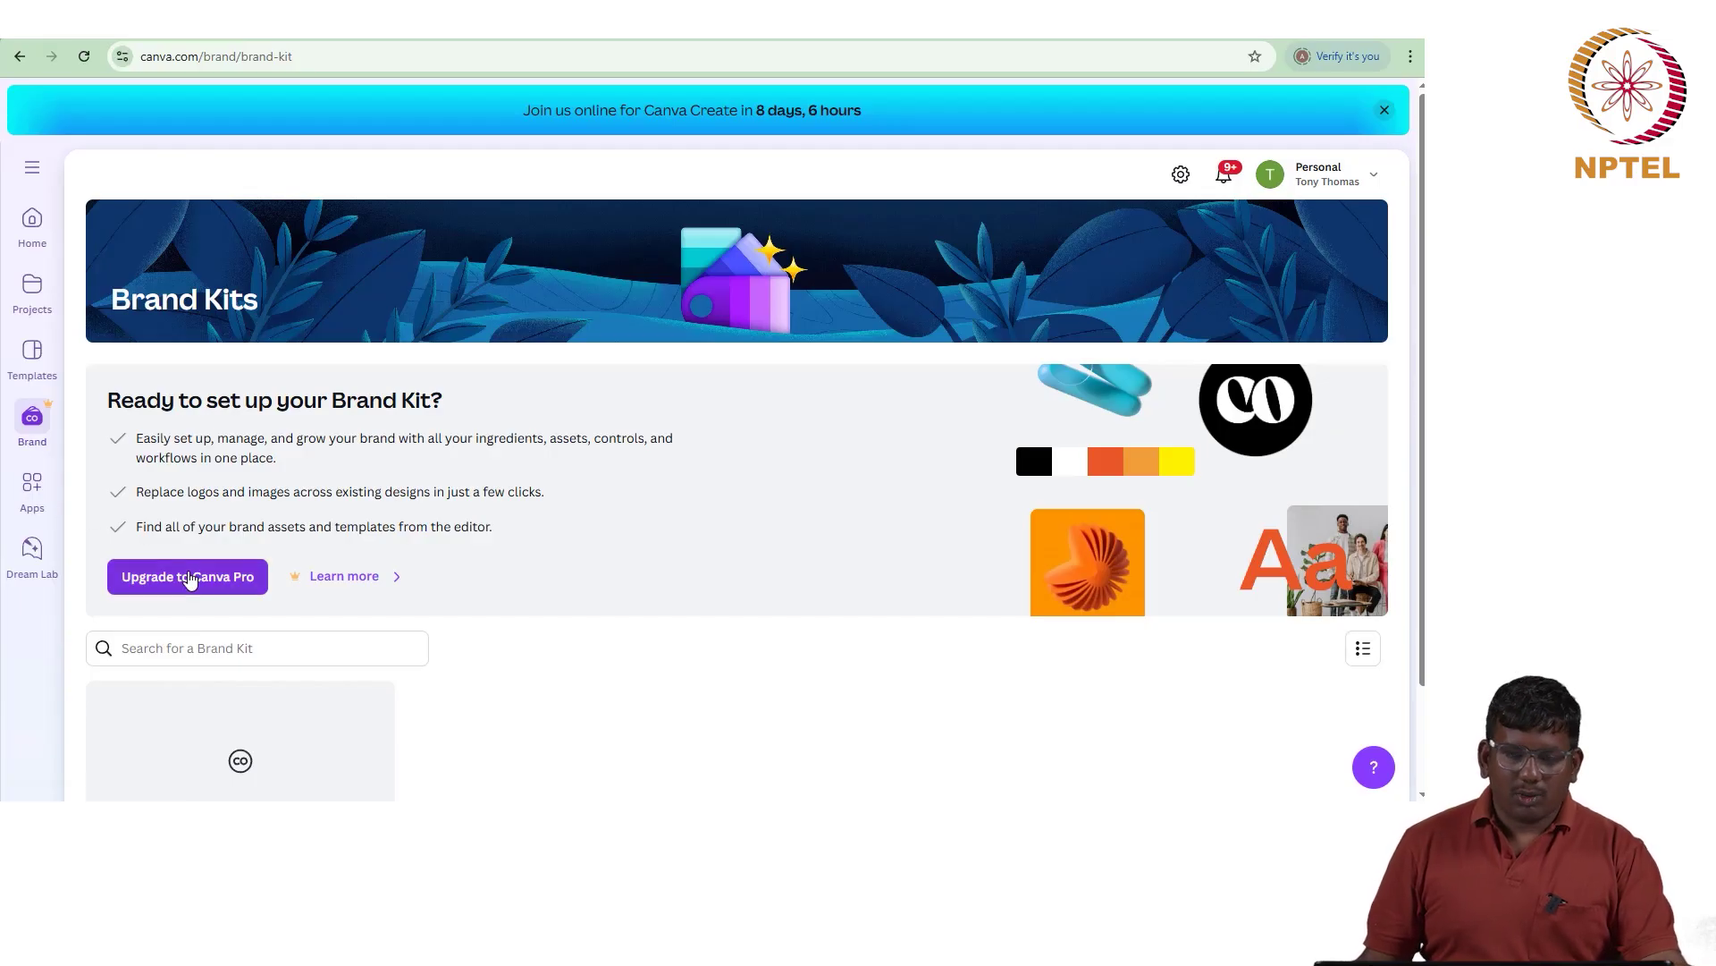
click(34, 484)
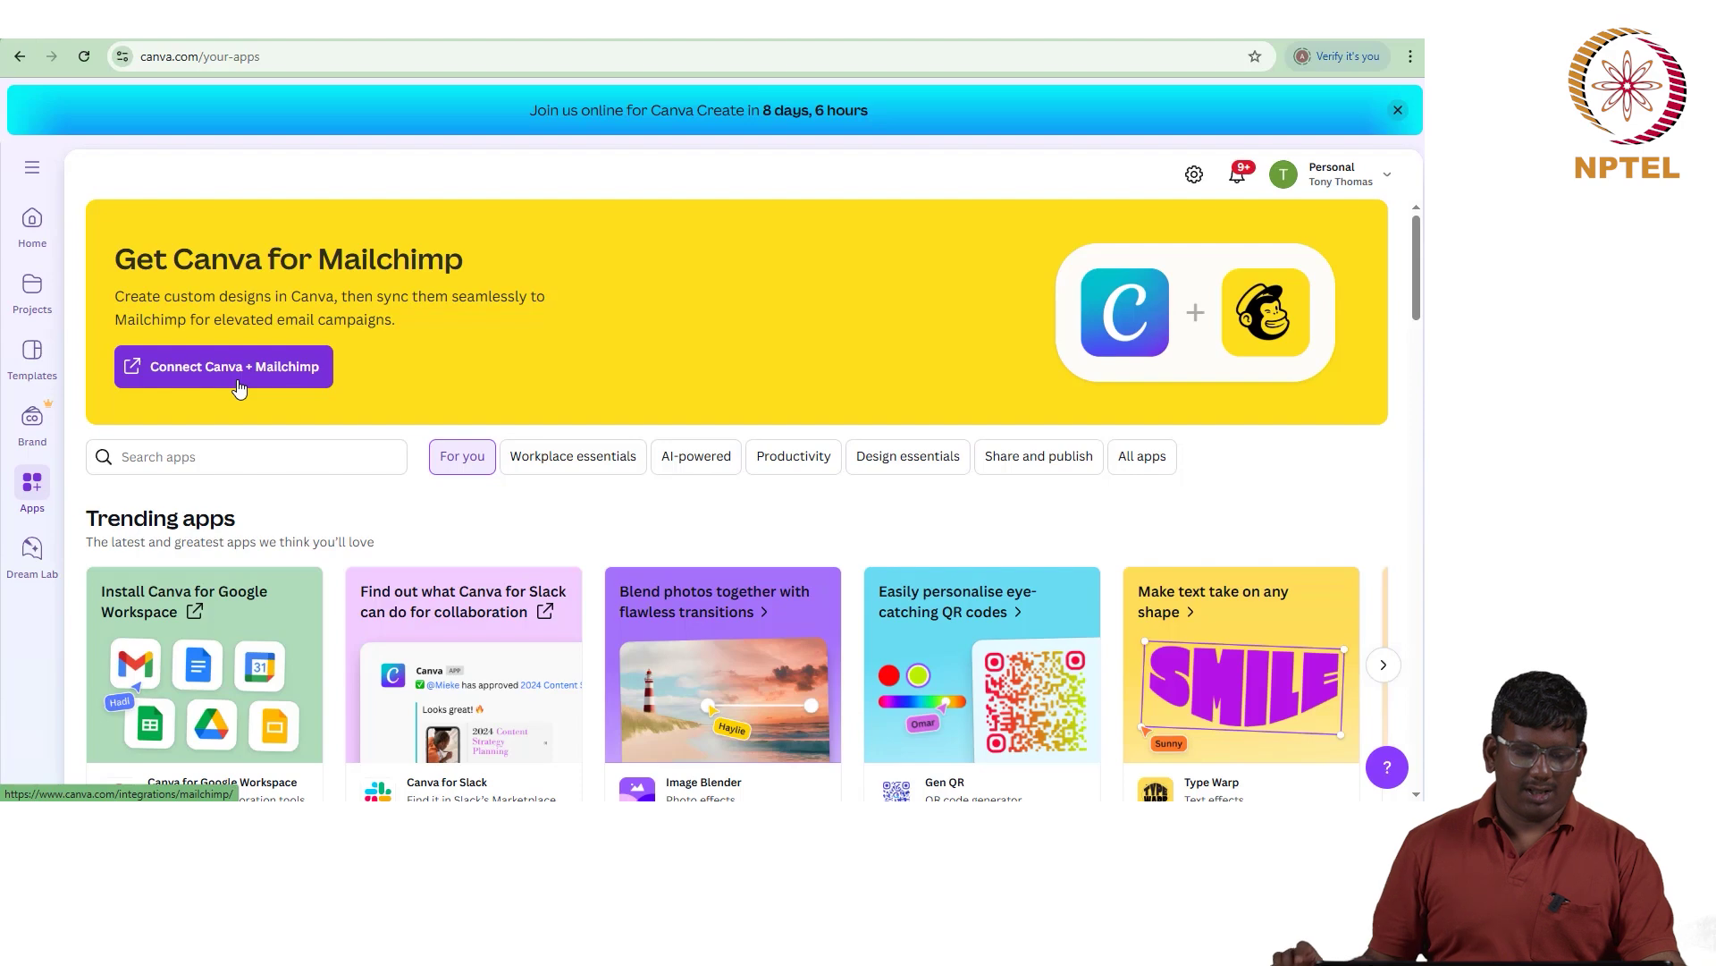
scroll(239, 386, down, 5)
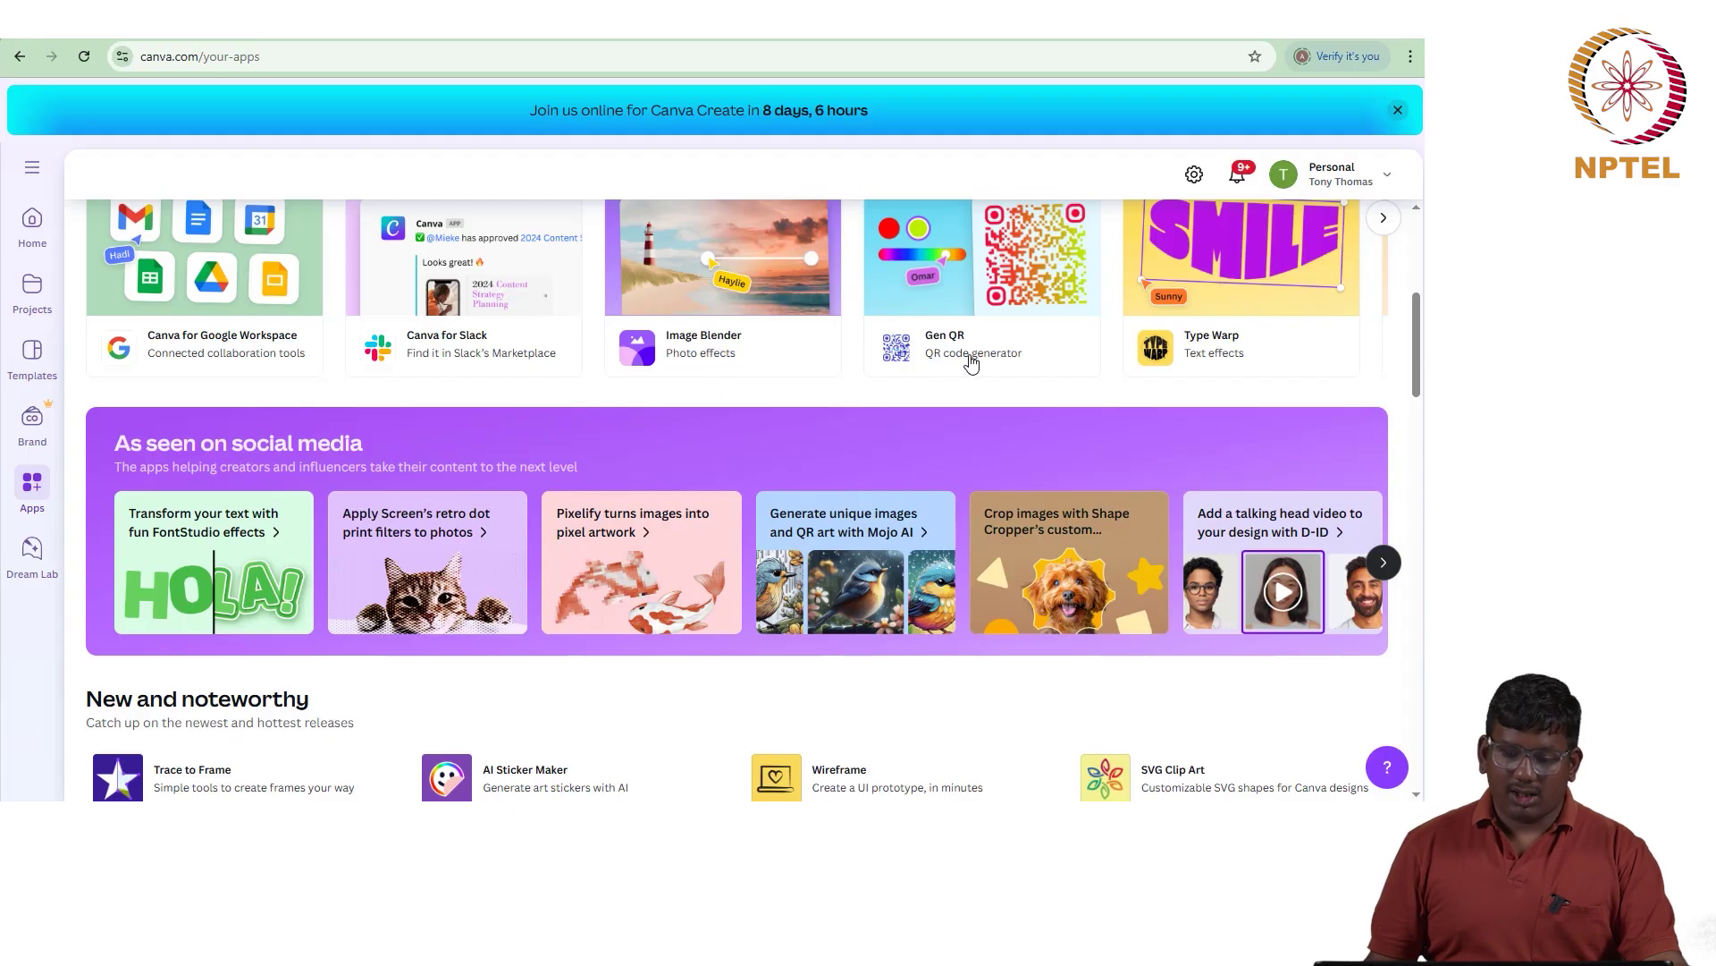
scroll(1092, 384, down, 2)
scroll(1092, 384, down, 2)
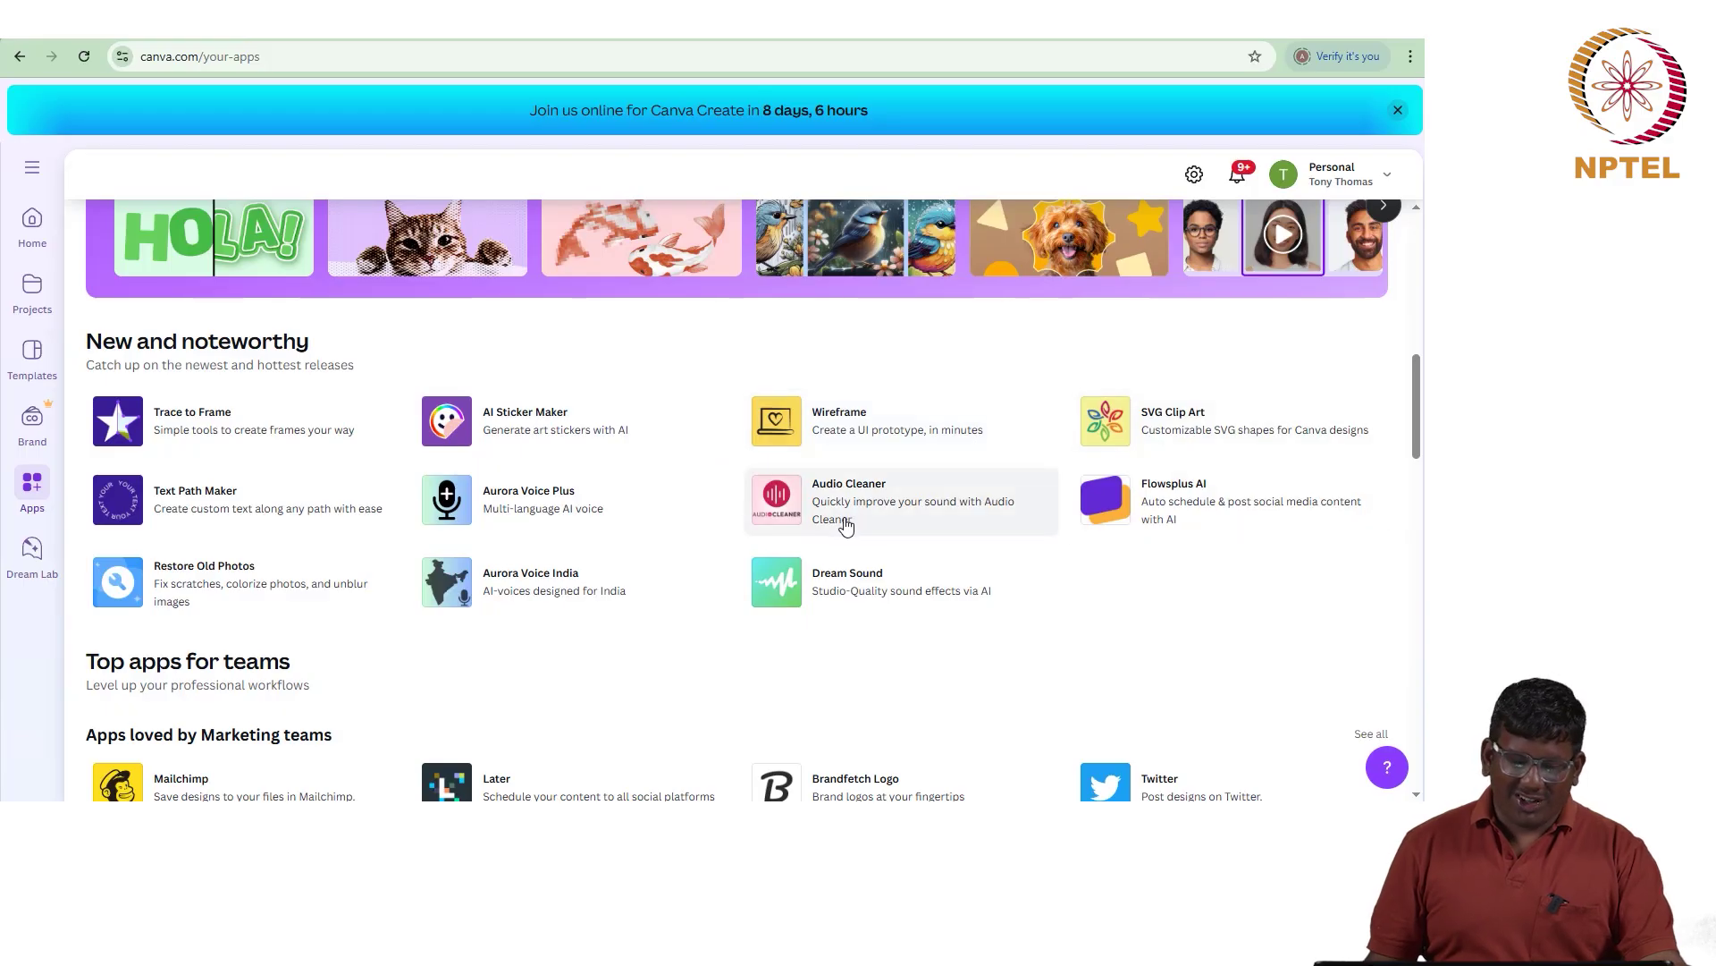
scroll(846, 525, down, 5)
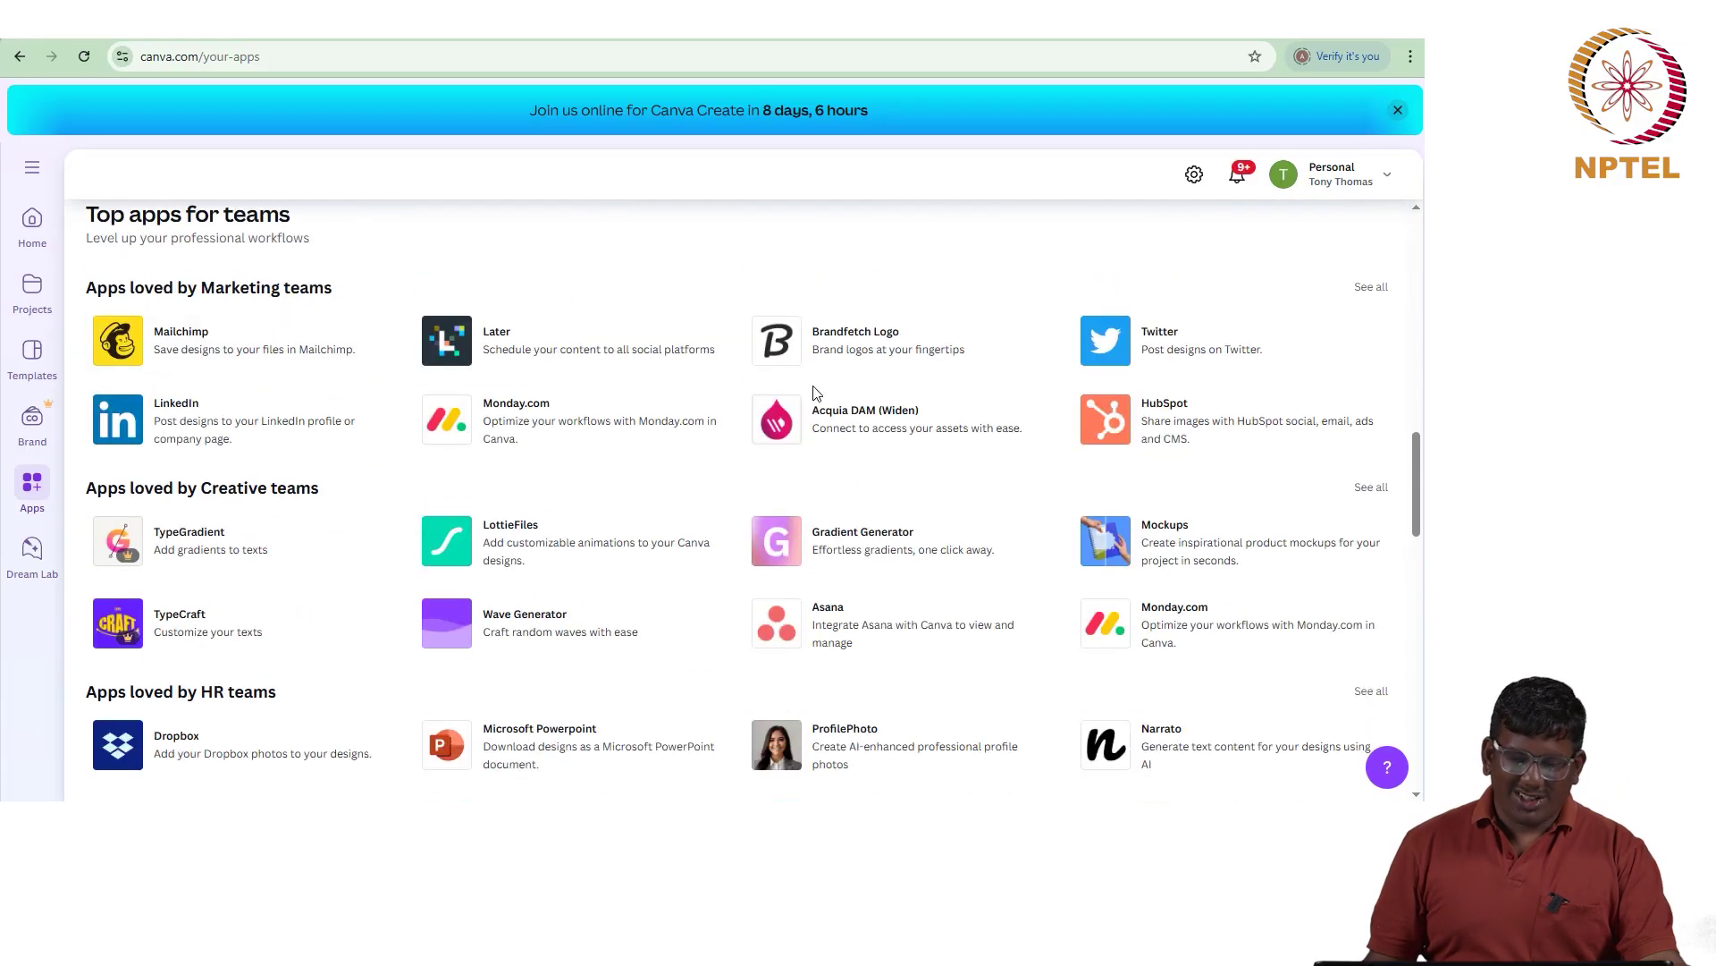
Step: Open Dream Lab, look over the sample images, and set the image style to Fashion
click(29, 556)
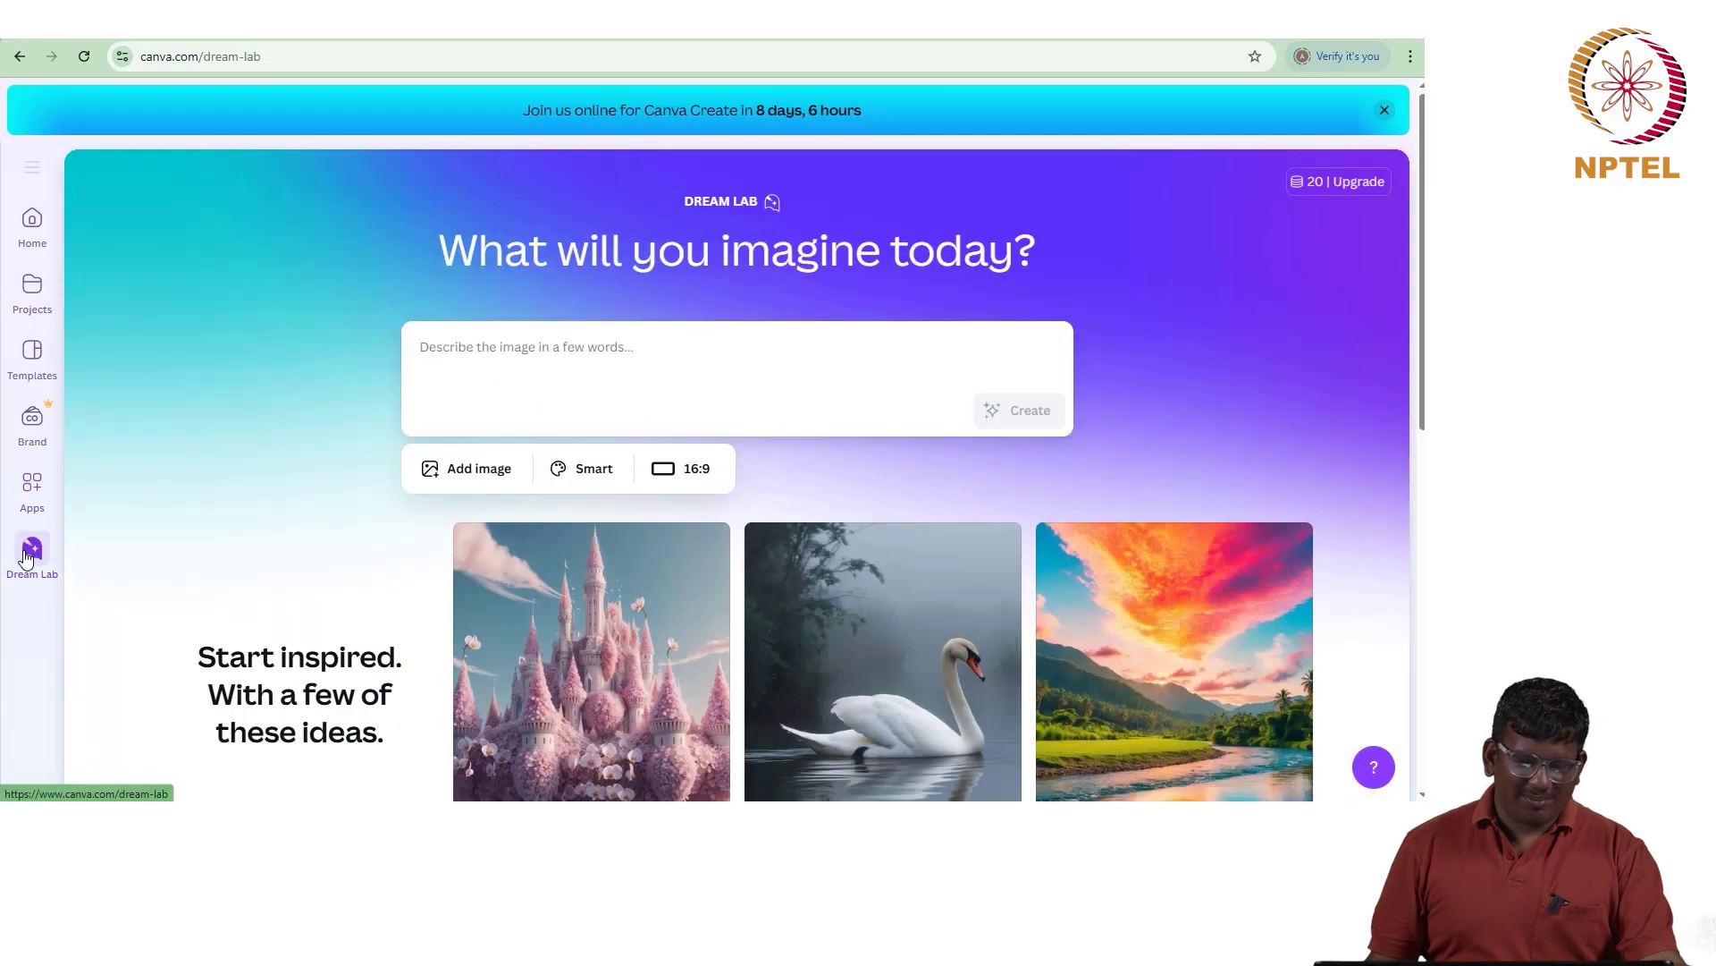
scroll(649, 286, down, 5)
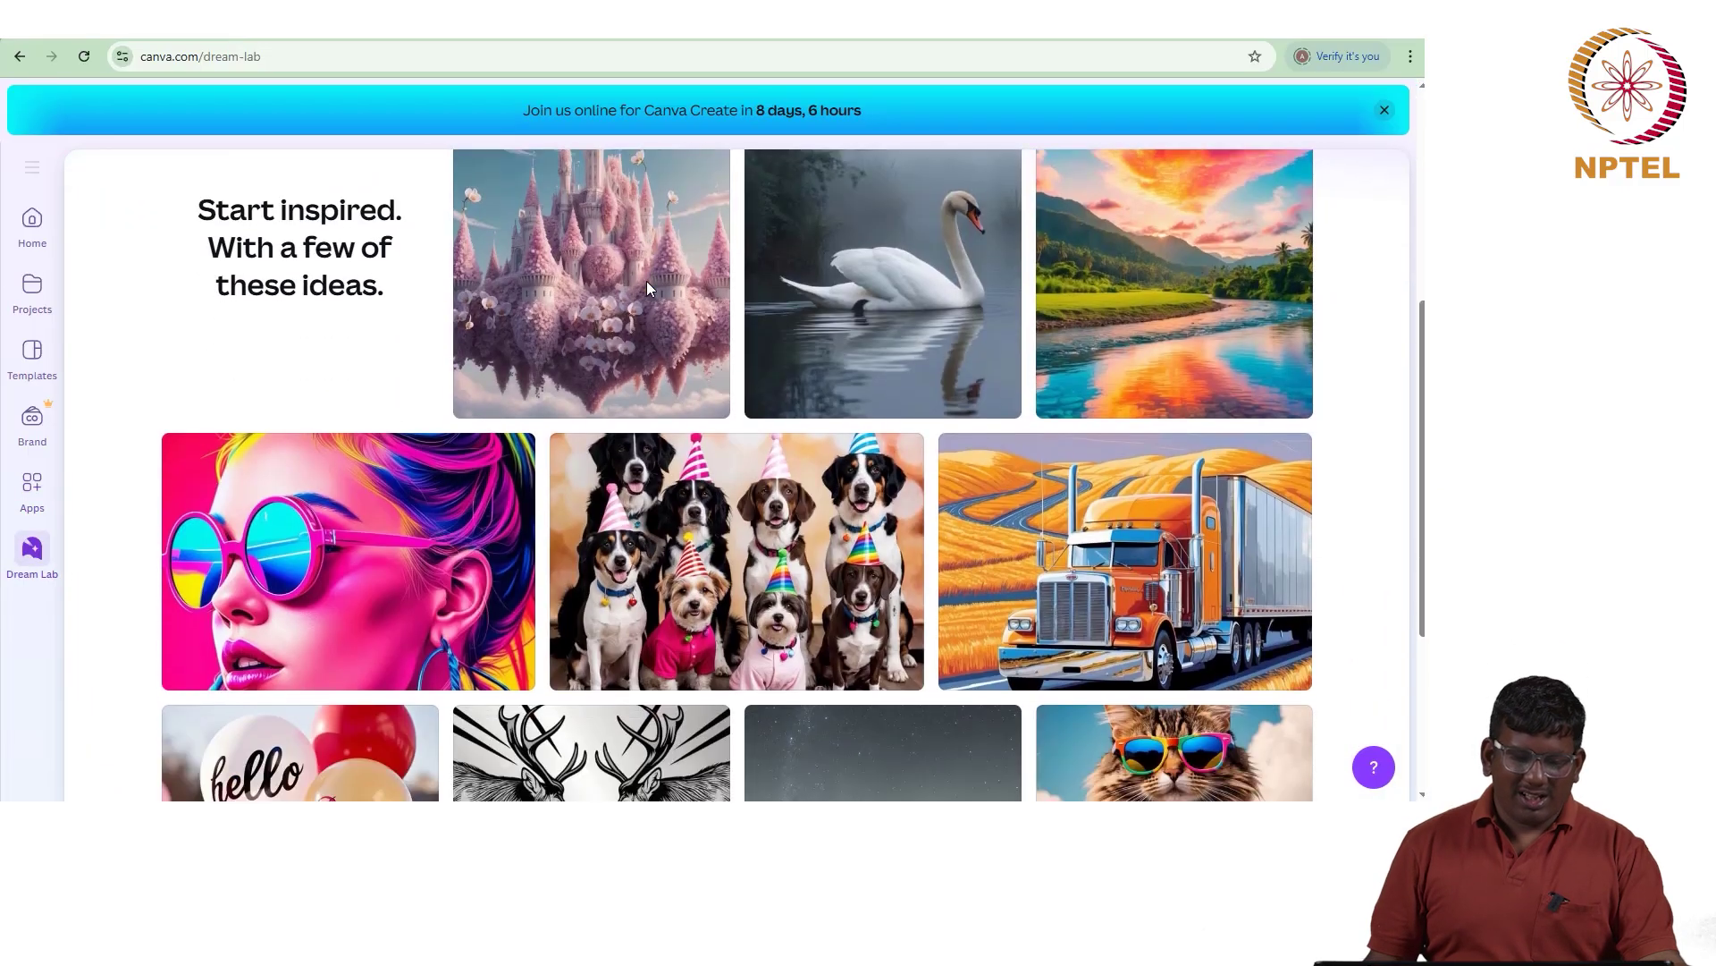
scroll(648, 286, up, 5)
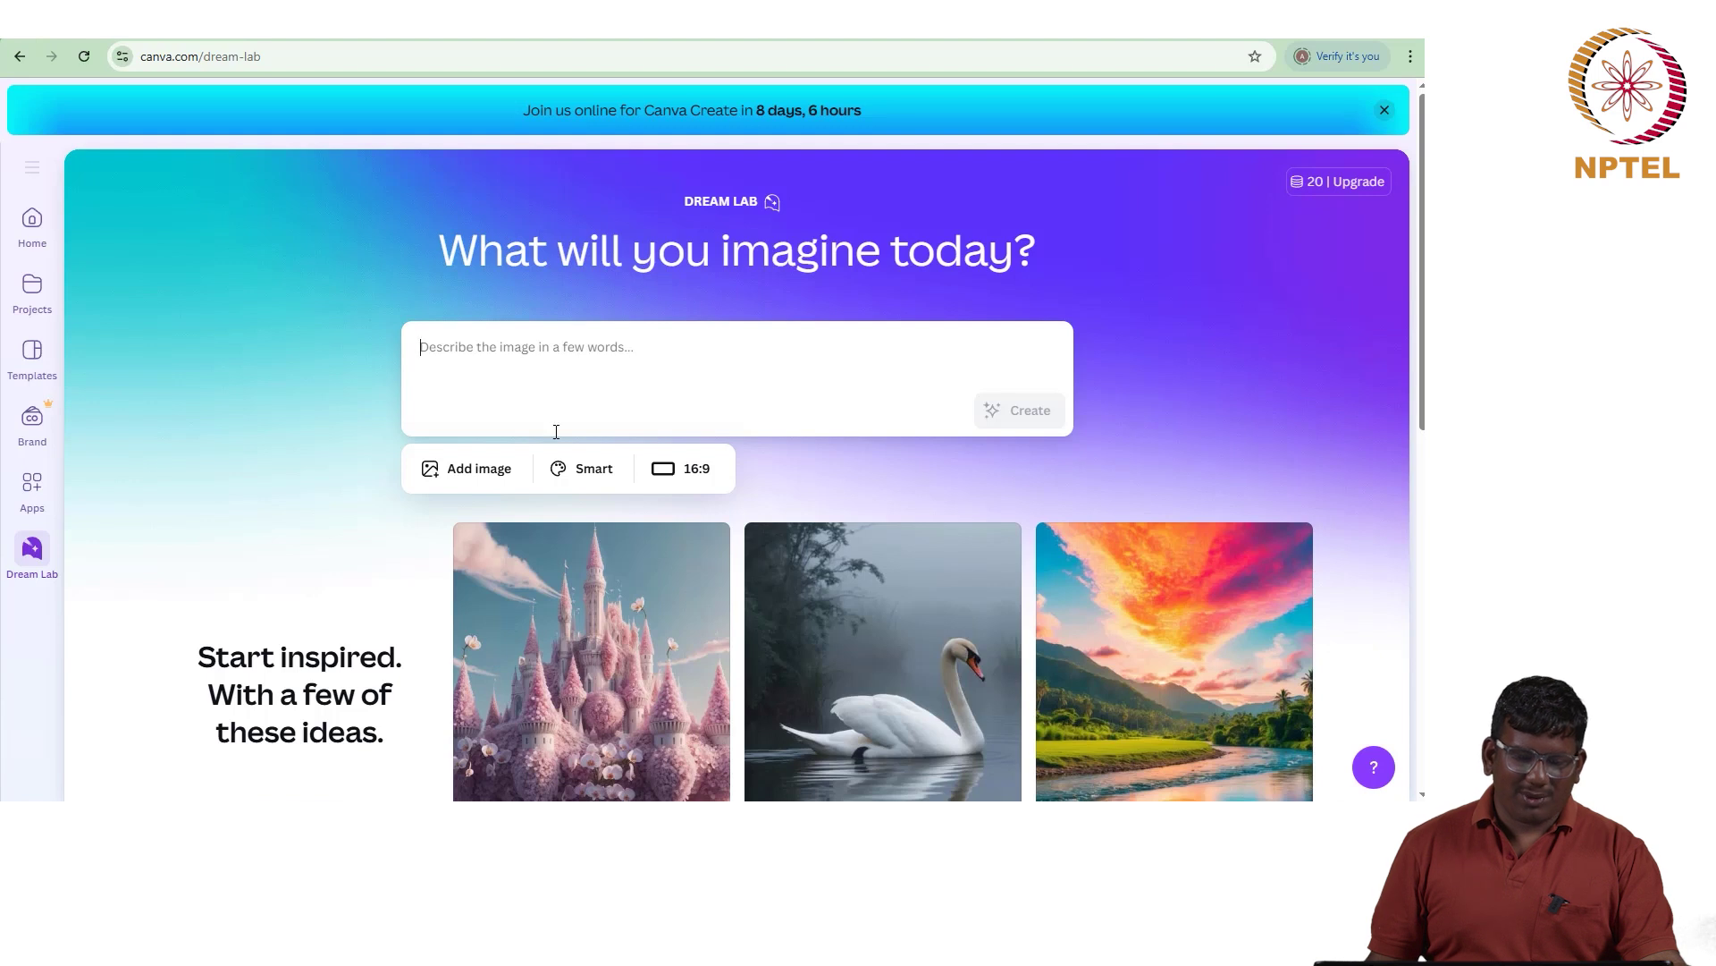
click(597, 471)
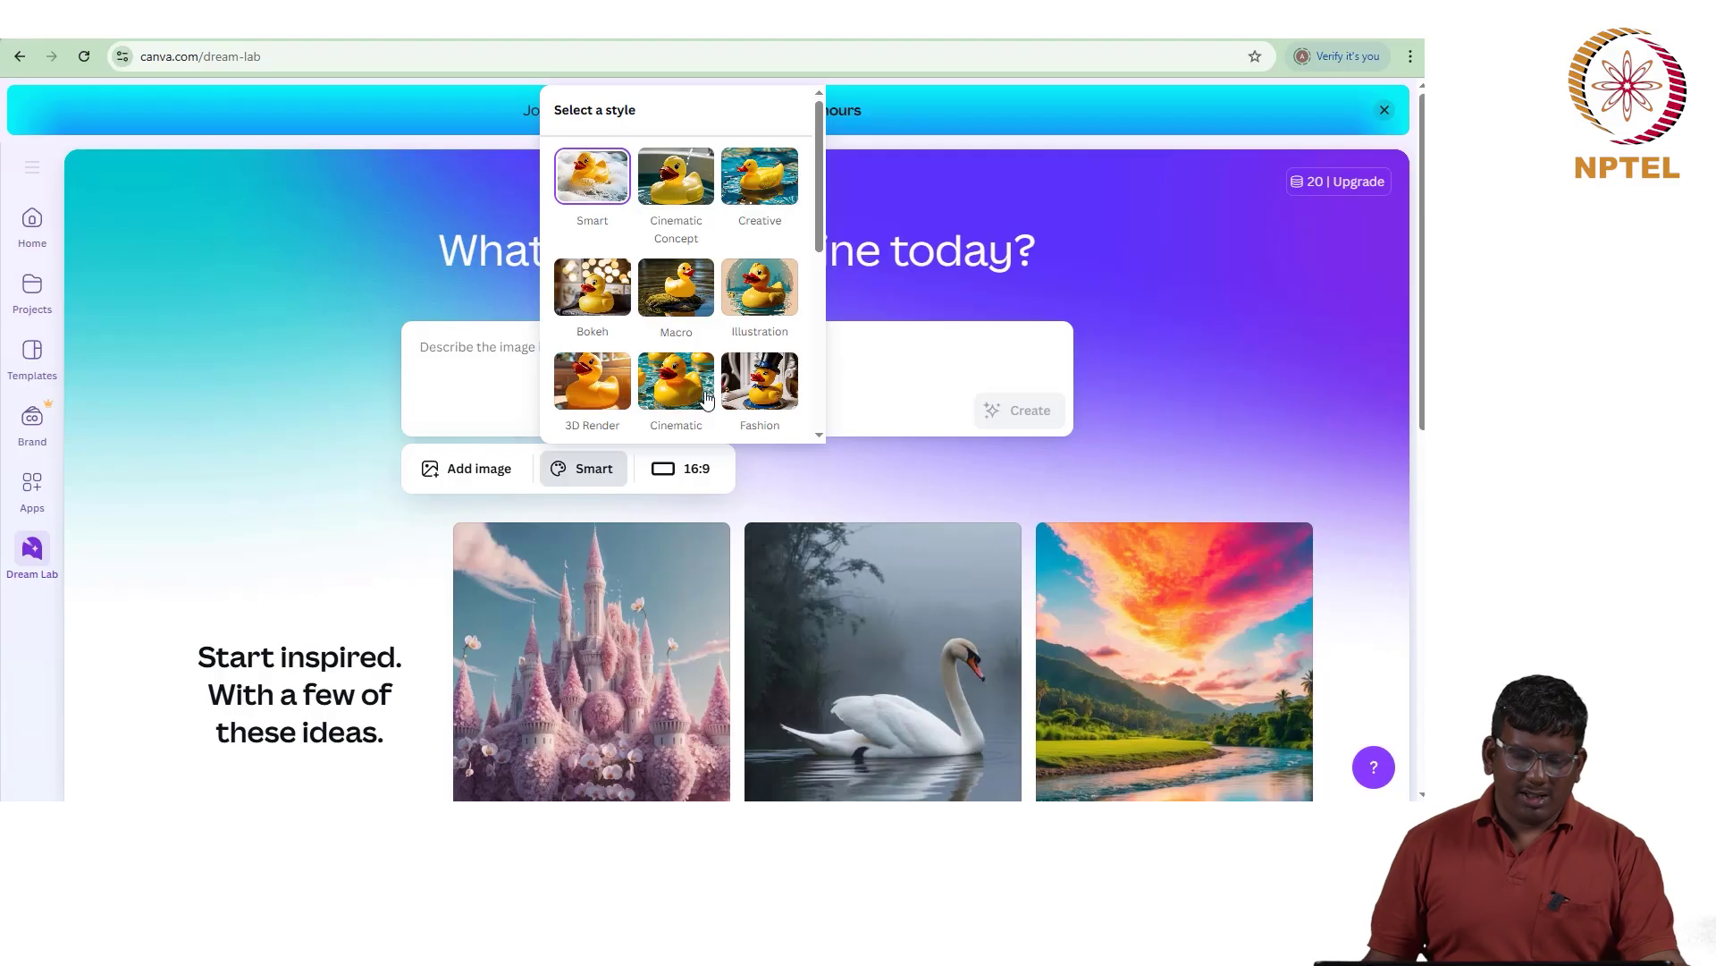
click(767, 390)
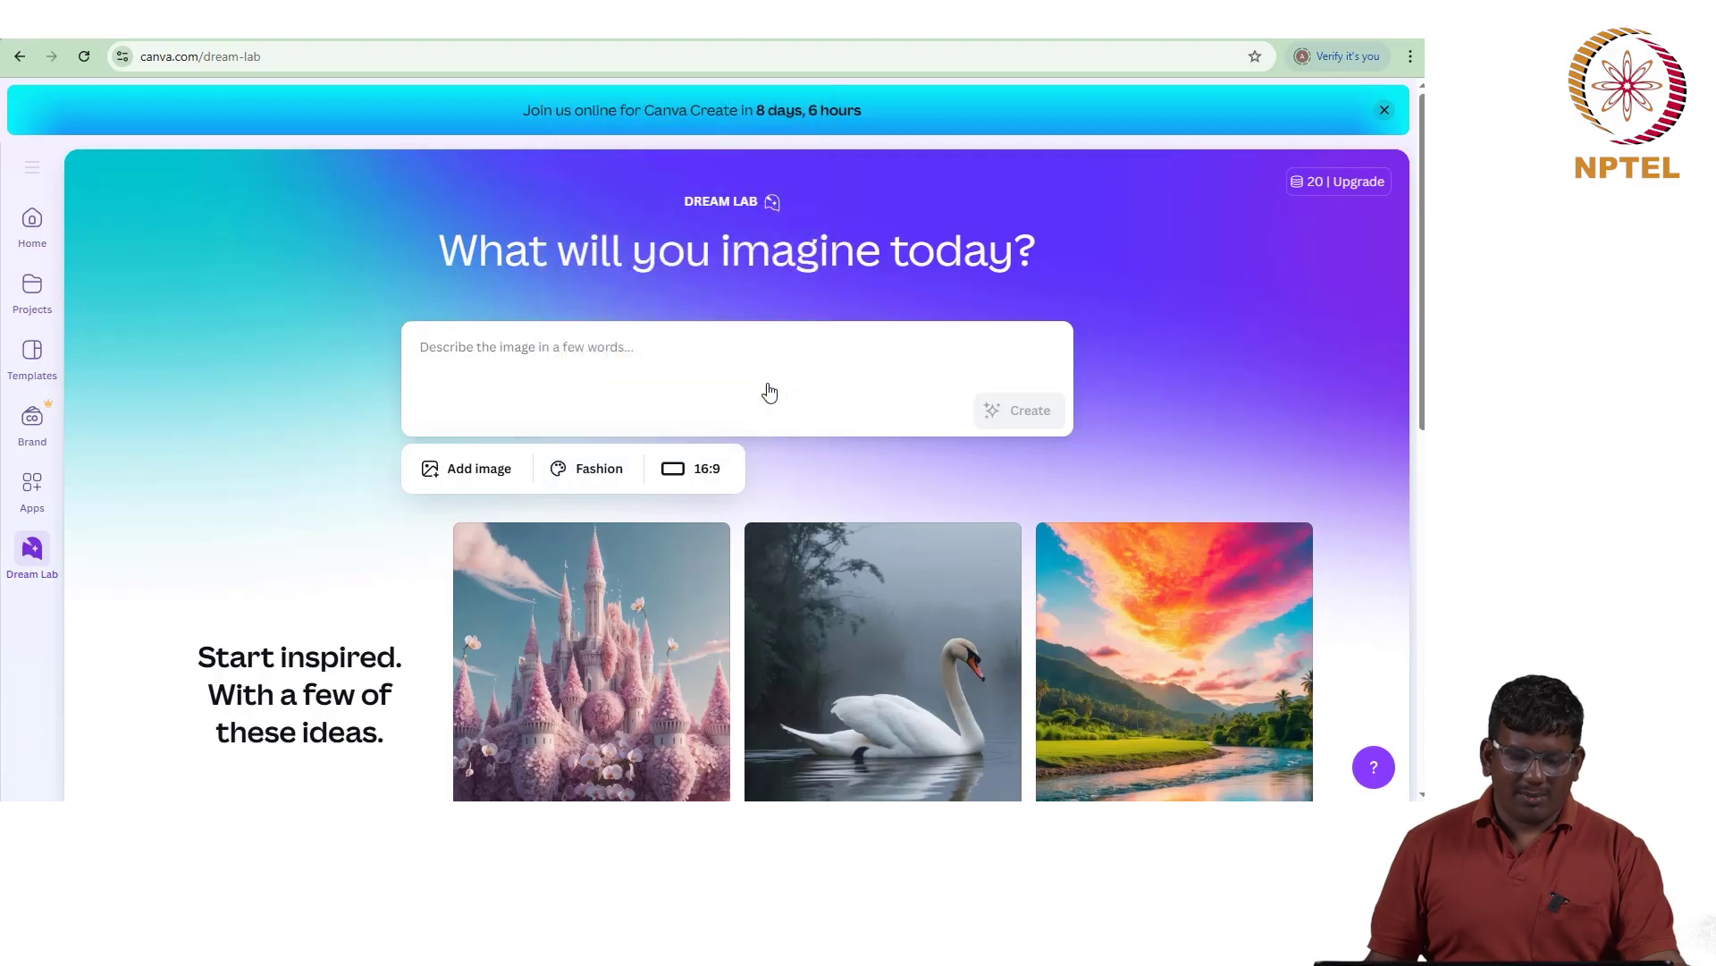
Step: Set the aspect ratio to 1:1 and generate images from the prompt "a teacher explaining canva"
click(691, 486)
click(704, 582)
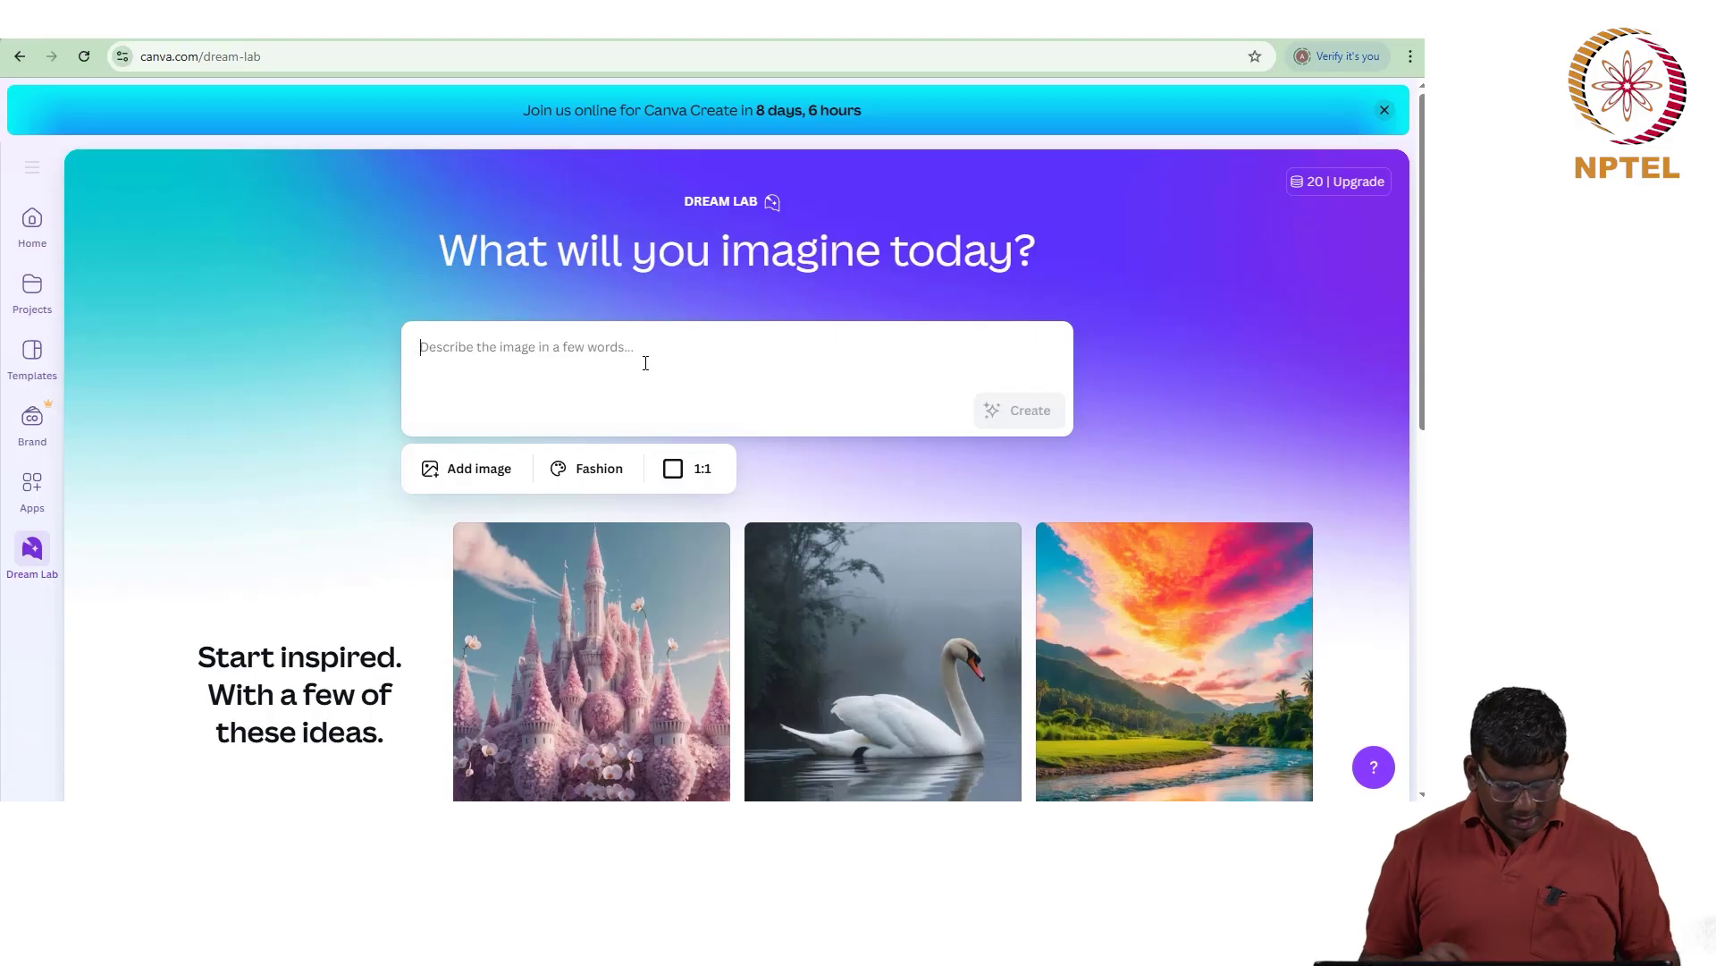
text(a teacher ex)
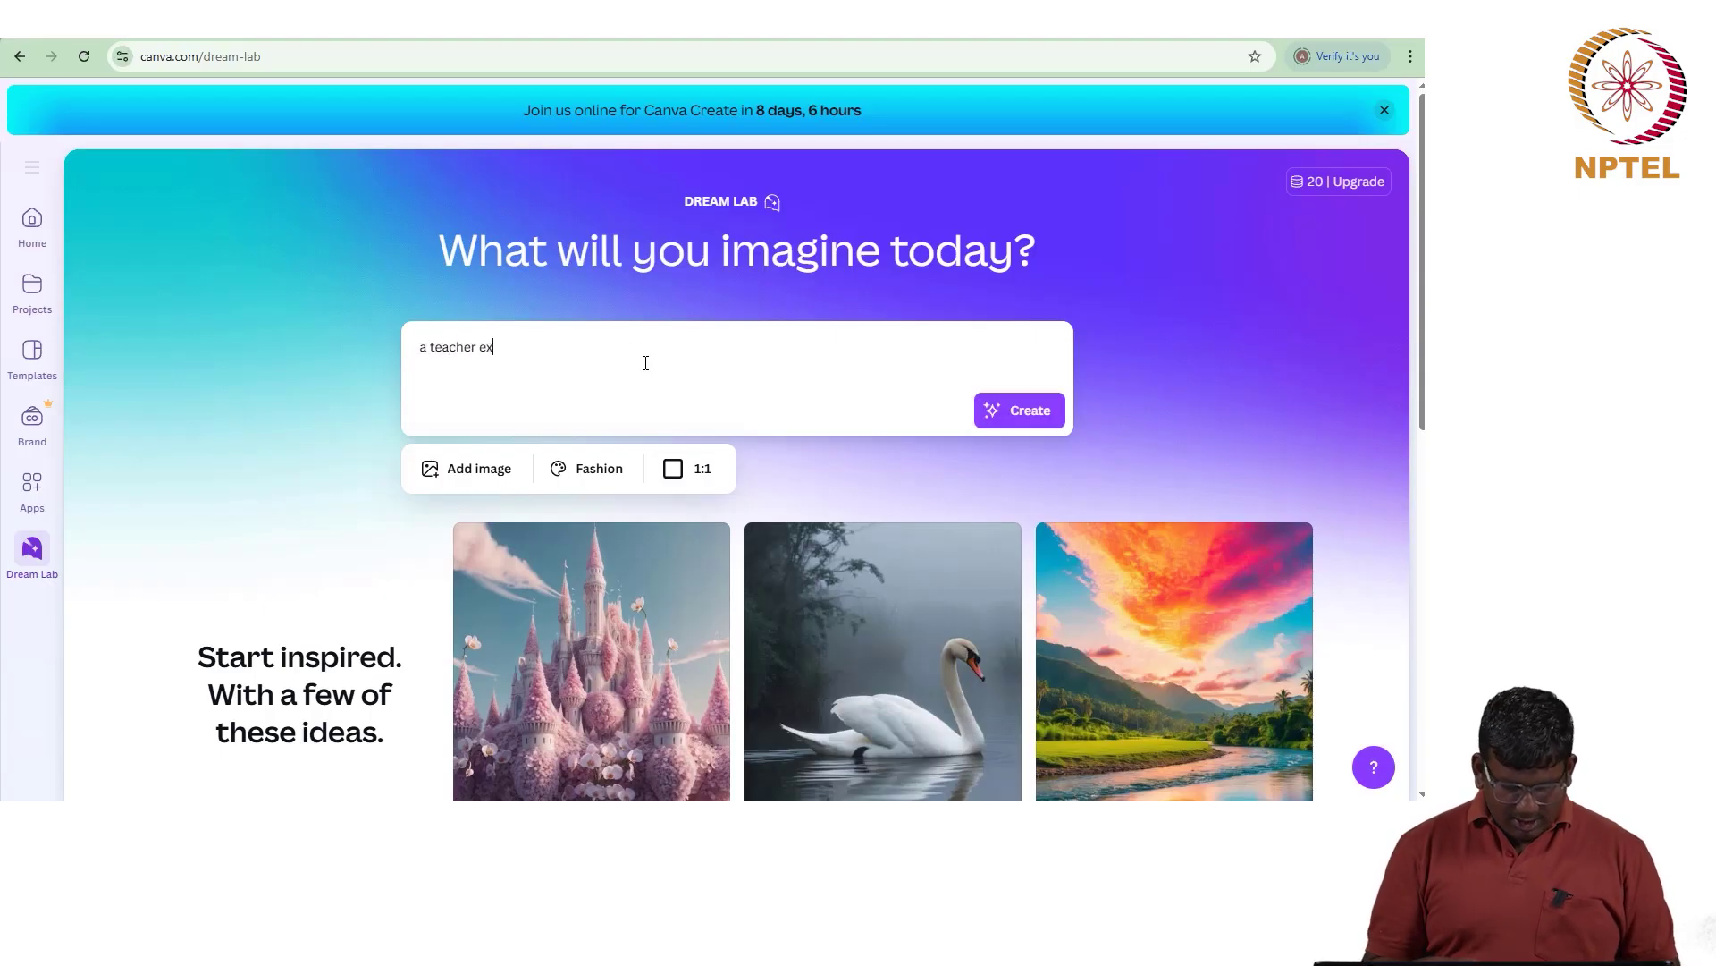
text(plai)
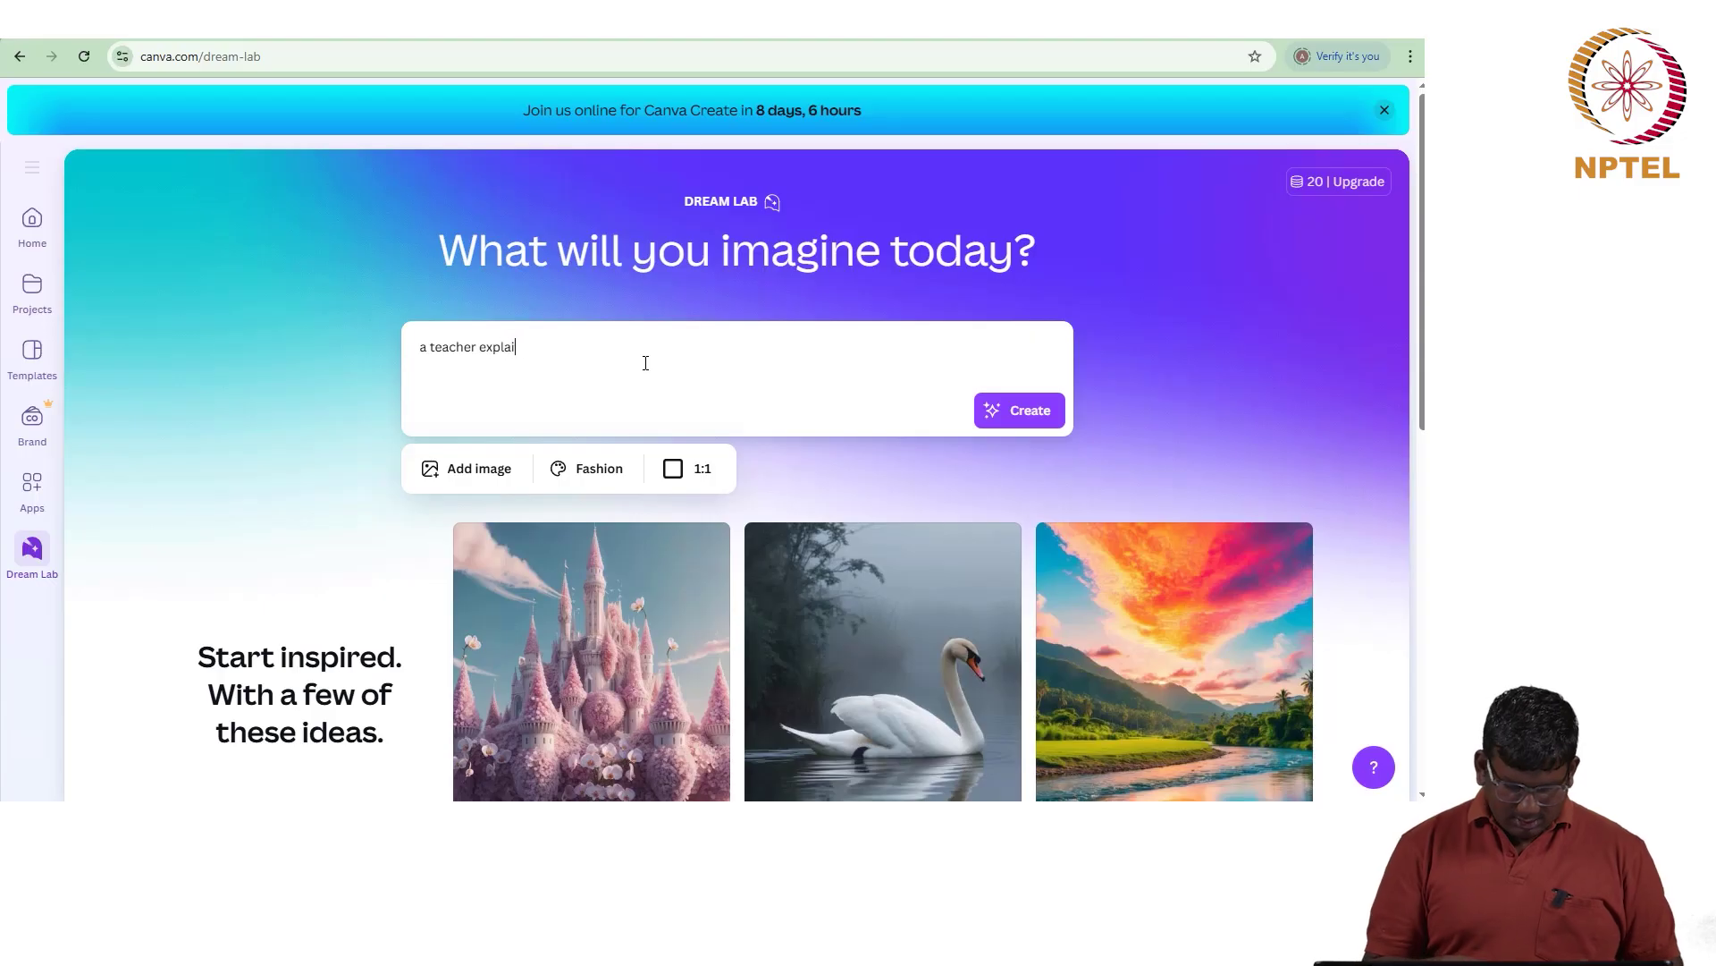
text(ning canva)
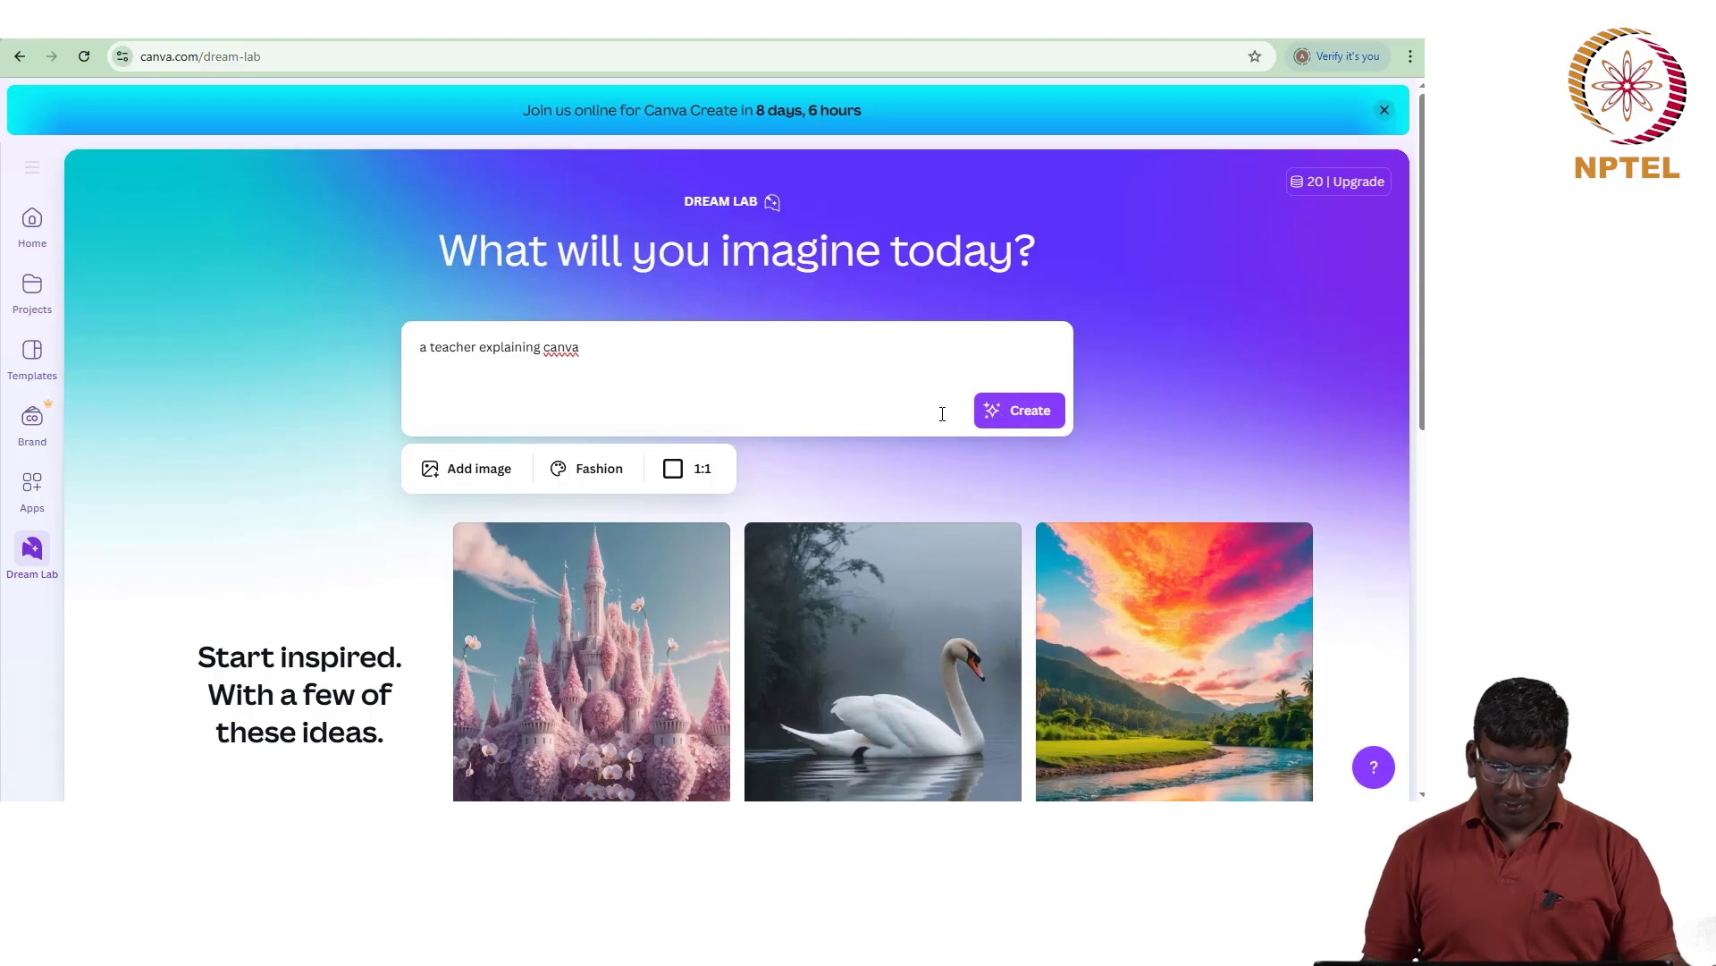
click(1028, 416)
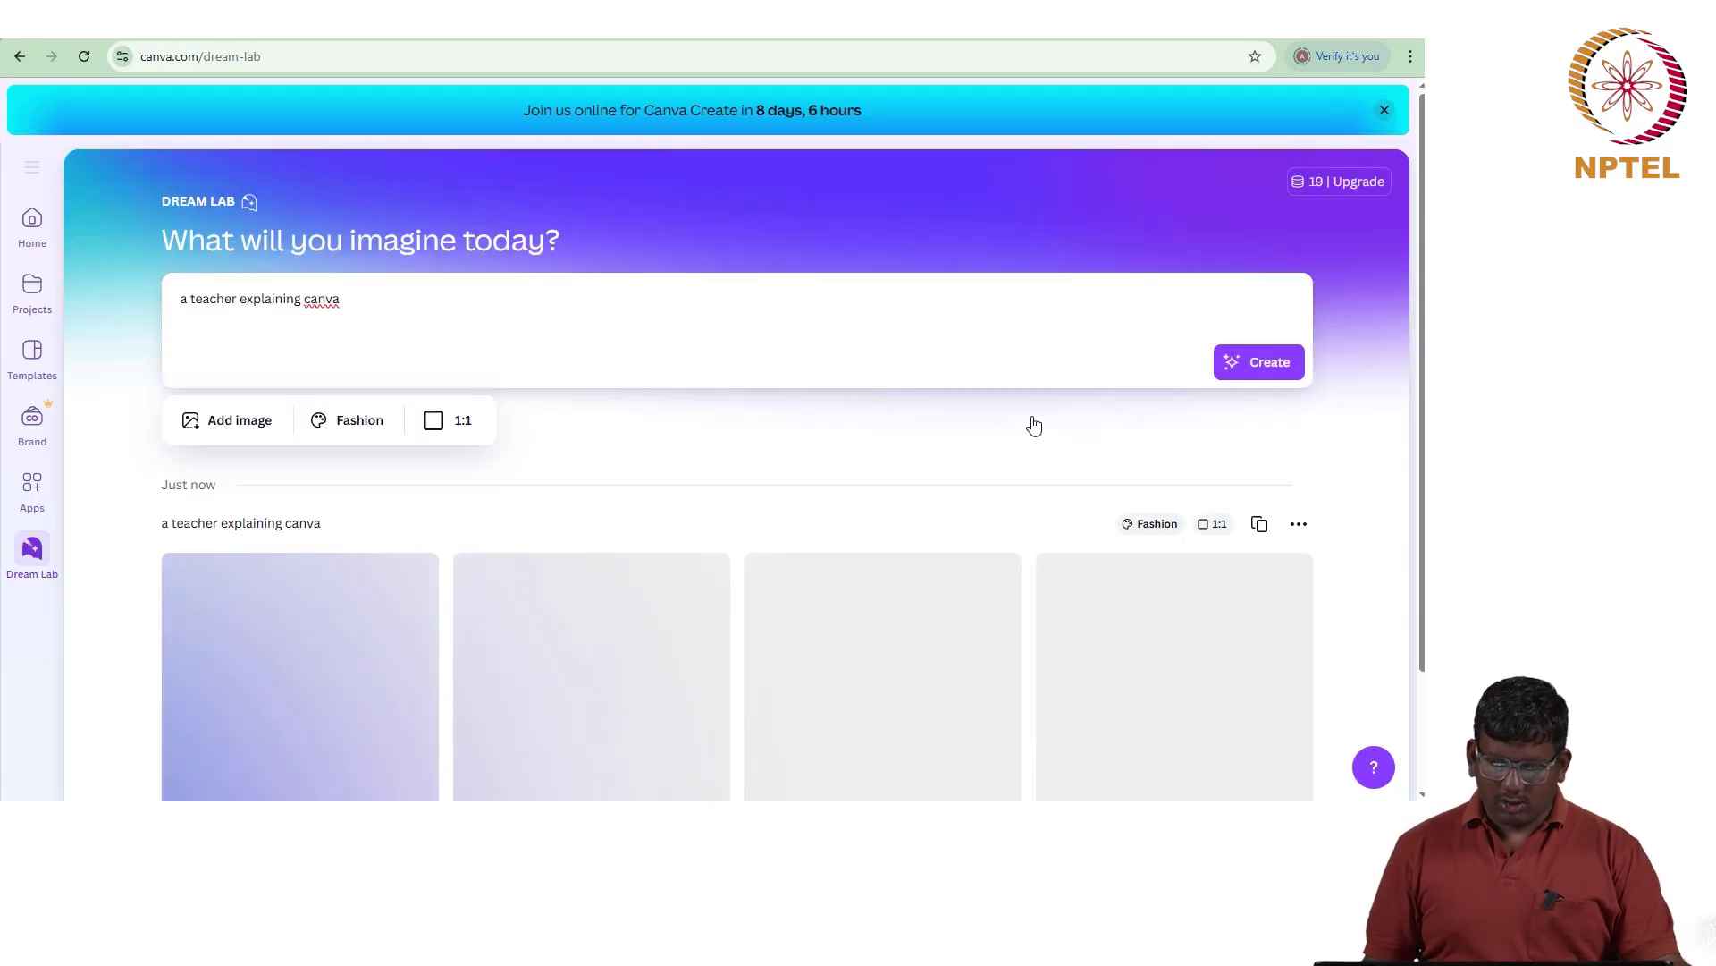
Step: Download the generated image of the man in the brown suit, and view the options for that image and the whole generation
scroll(728, 464, down, 2)
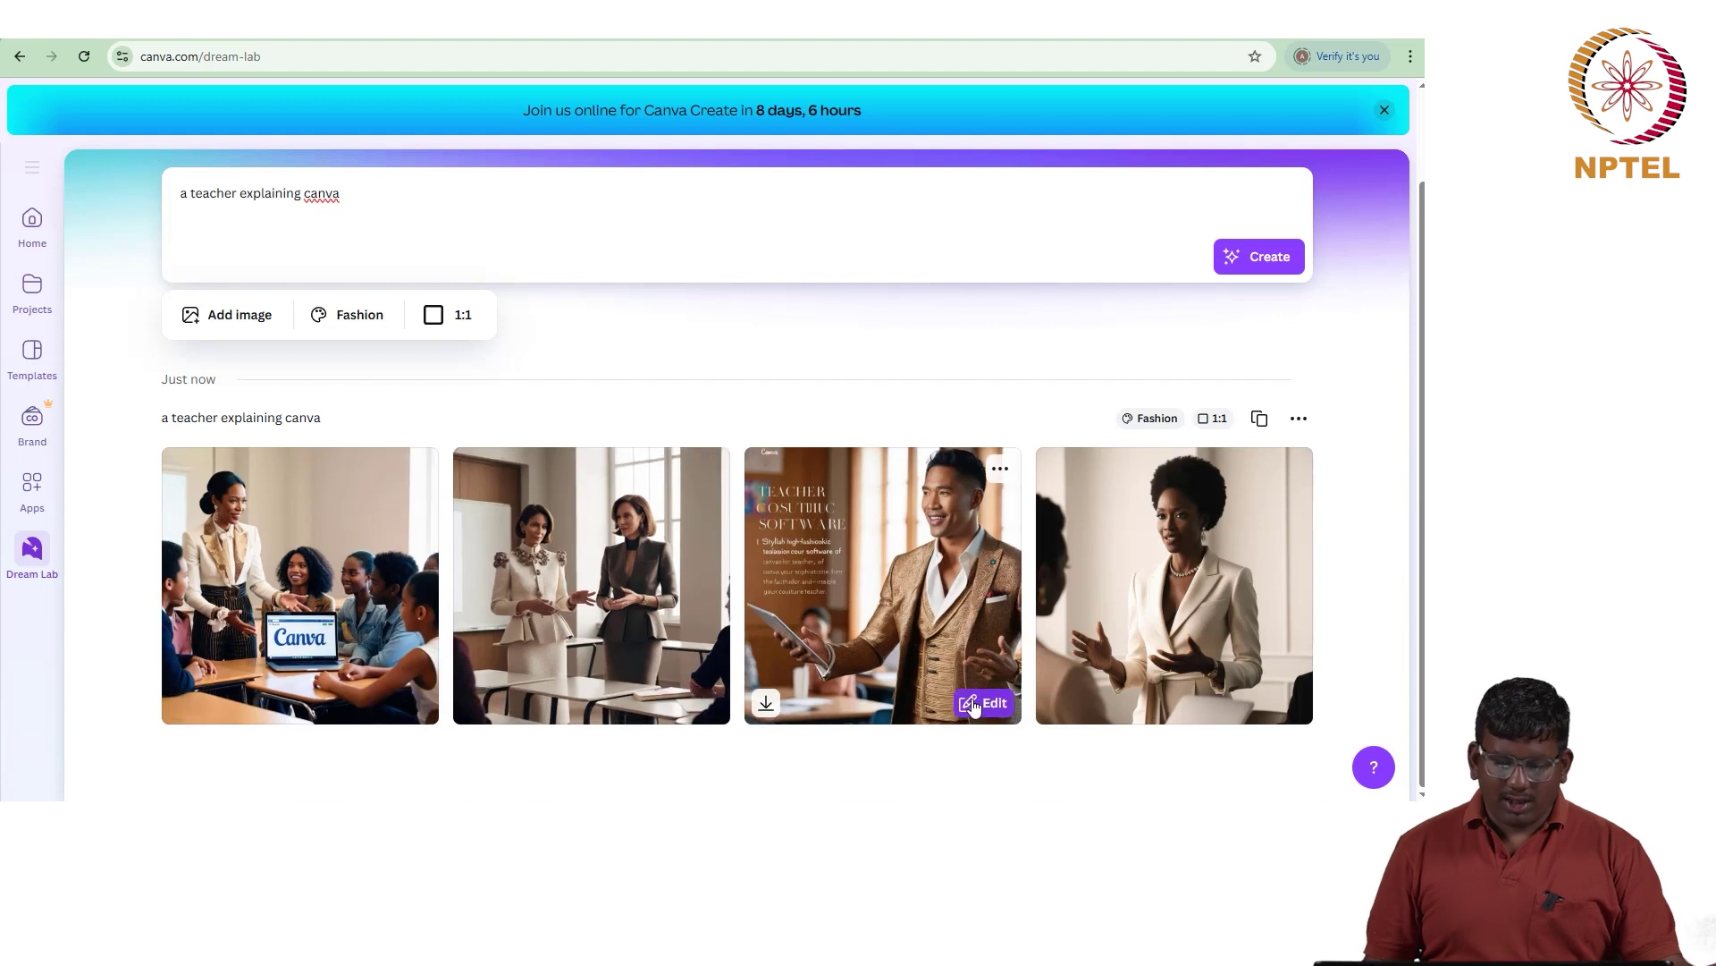
click(766, 704)
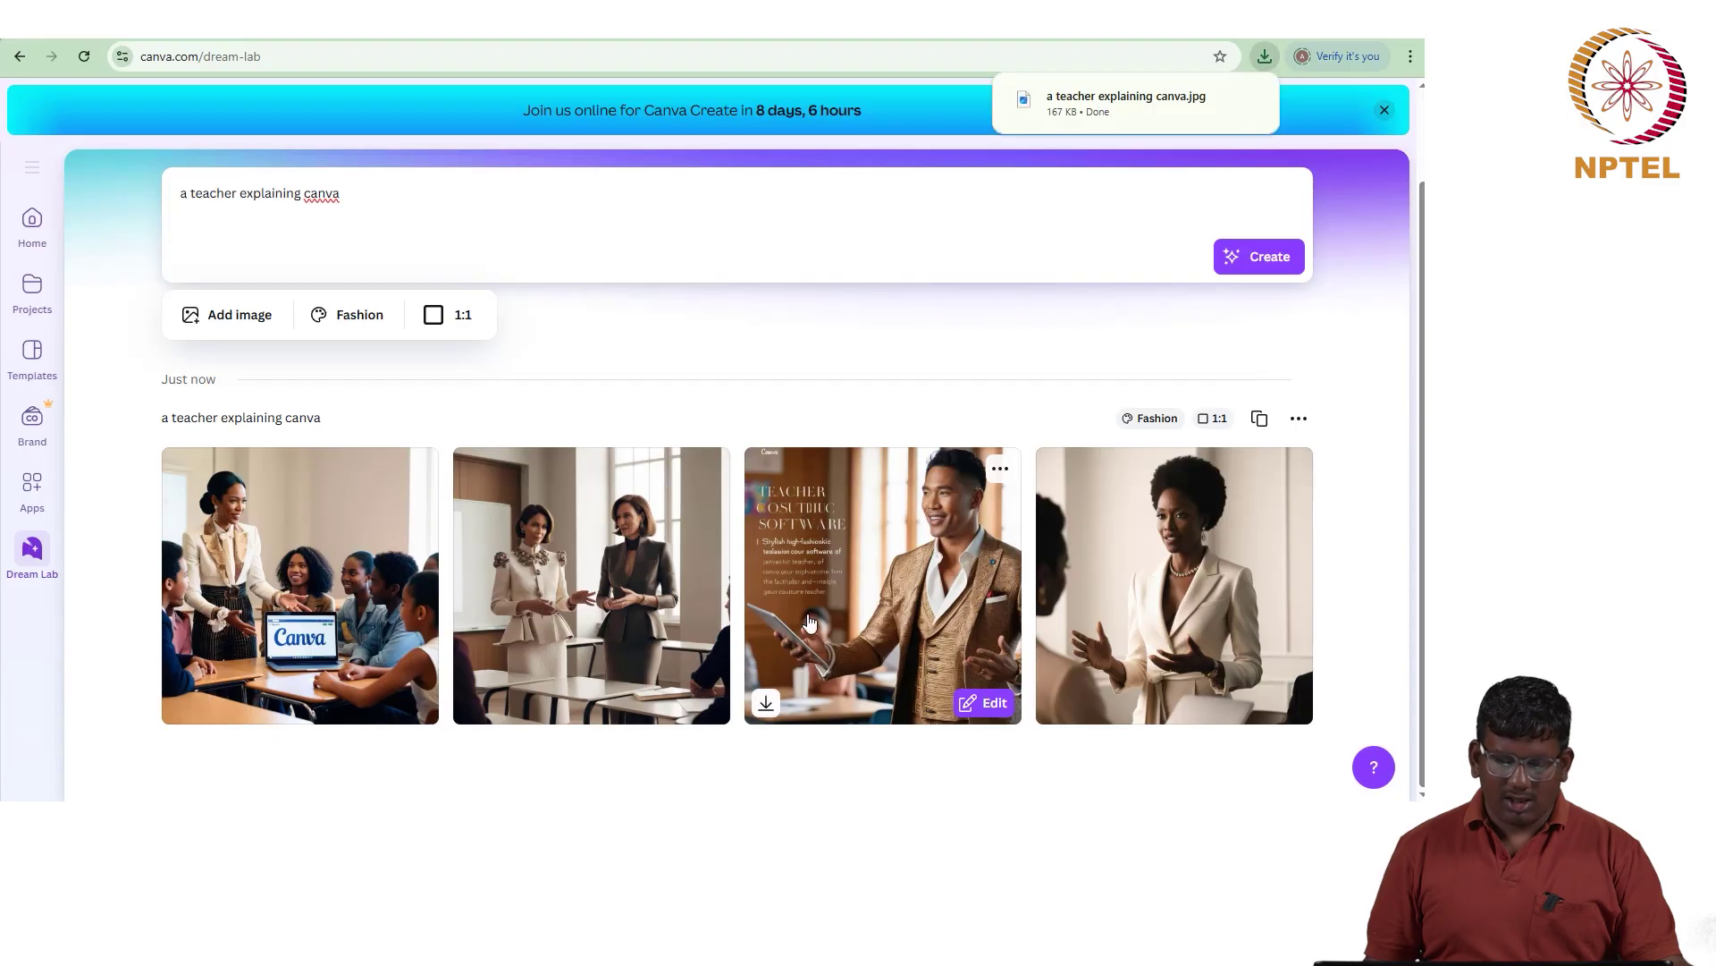
click(1000, 469)
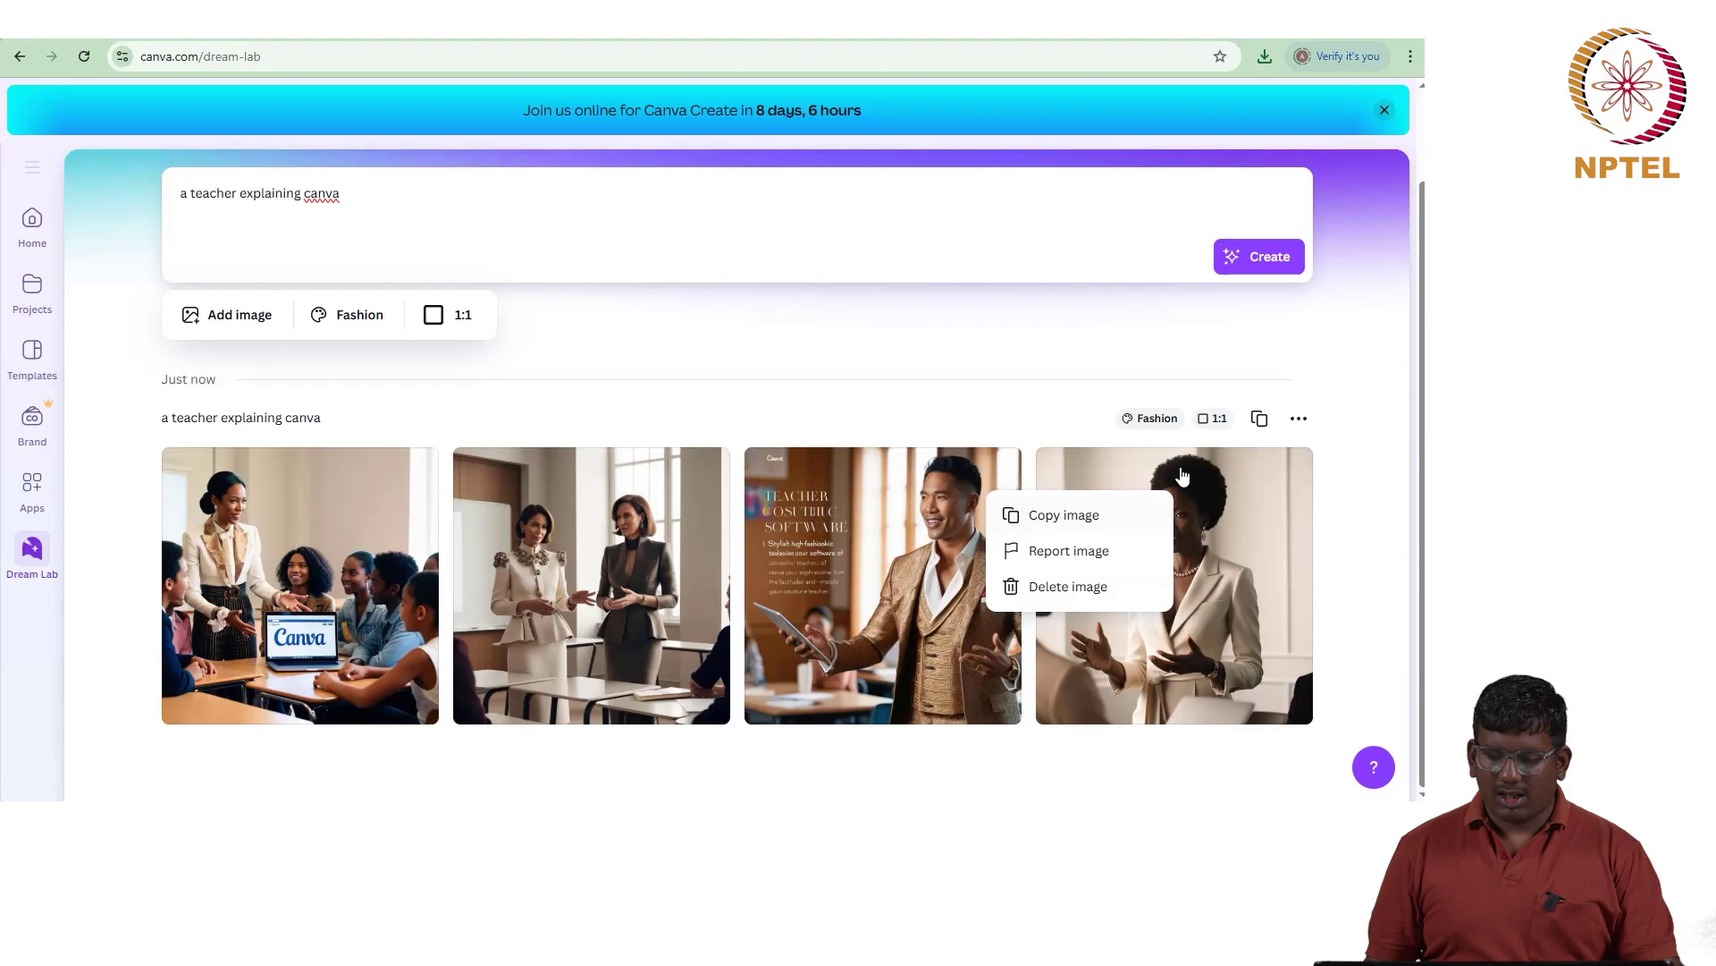
click(1299, 419)
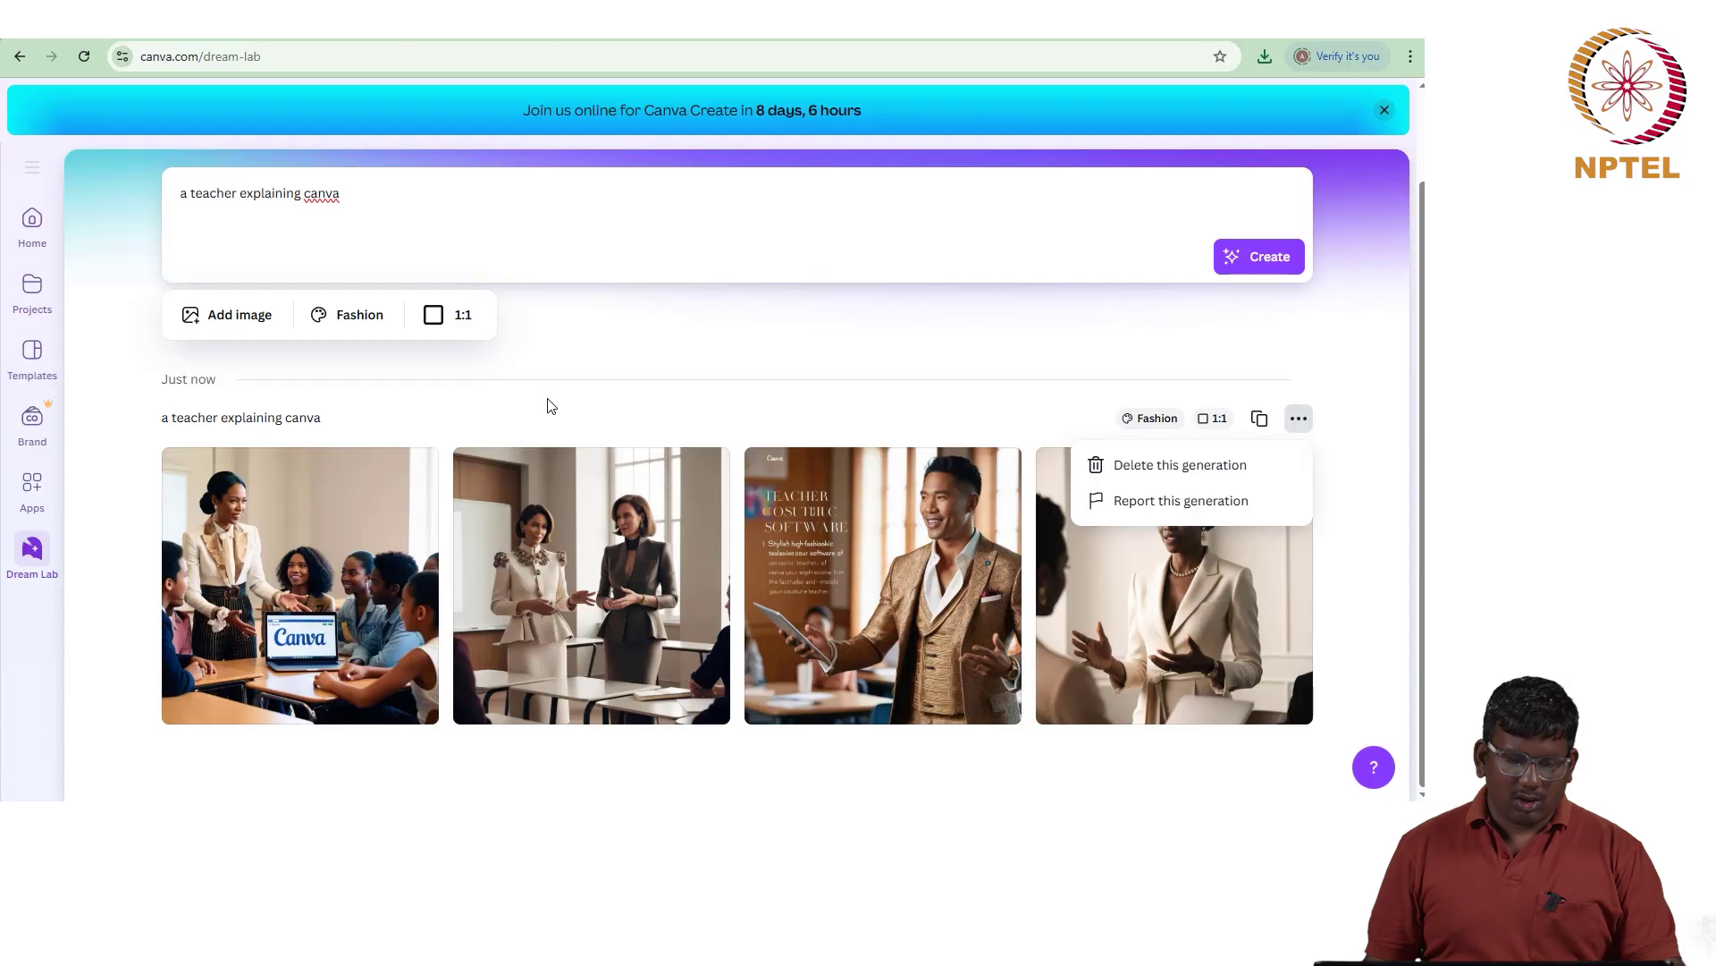
scroll(551, 405, up, 2)
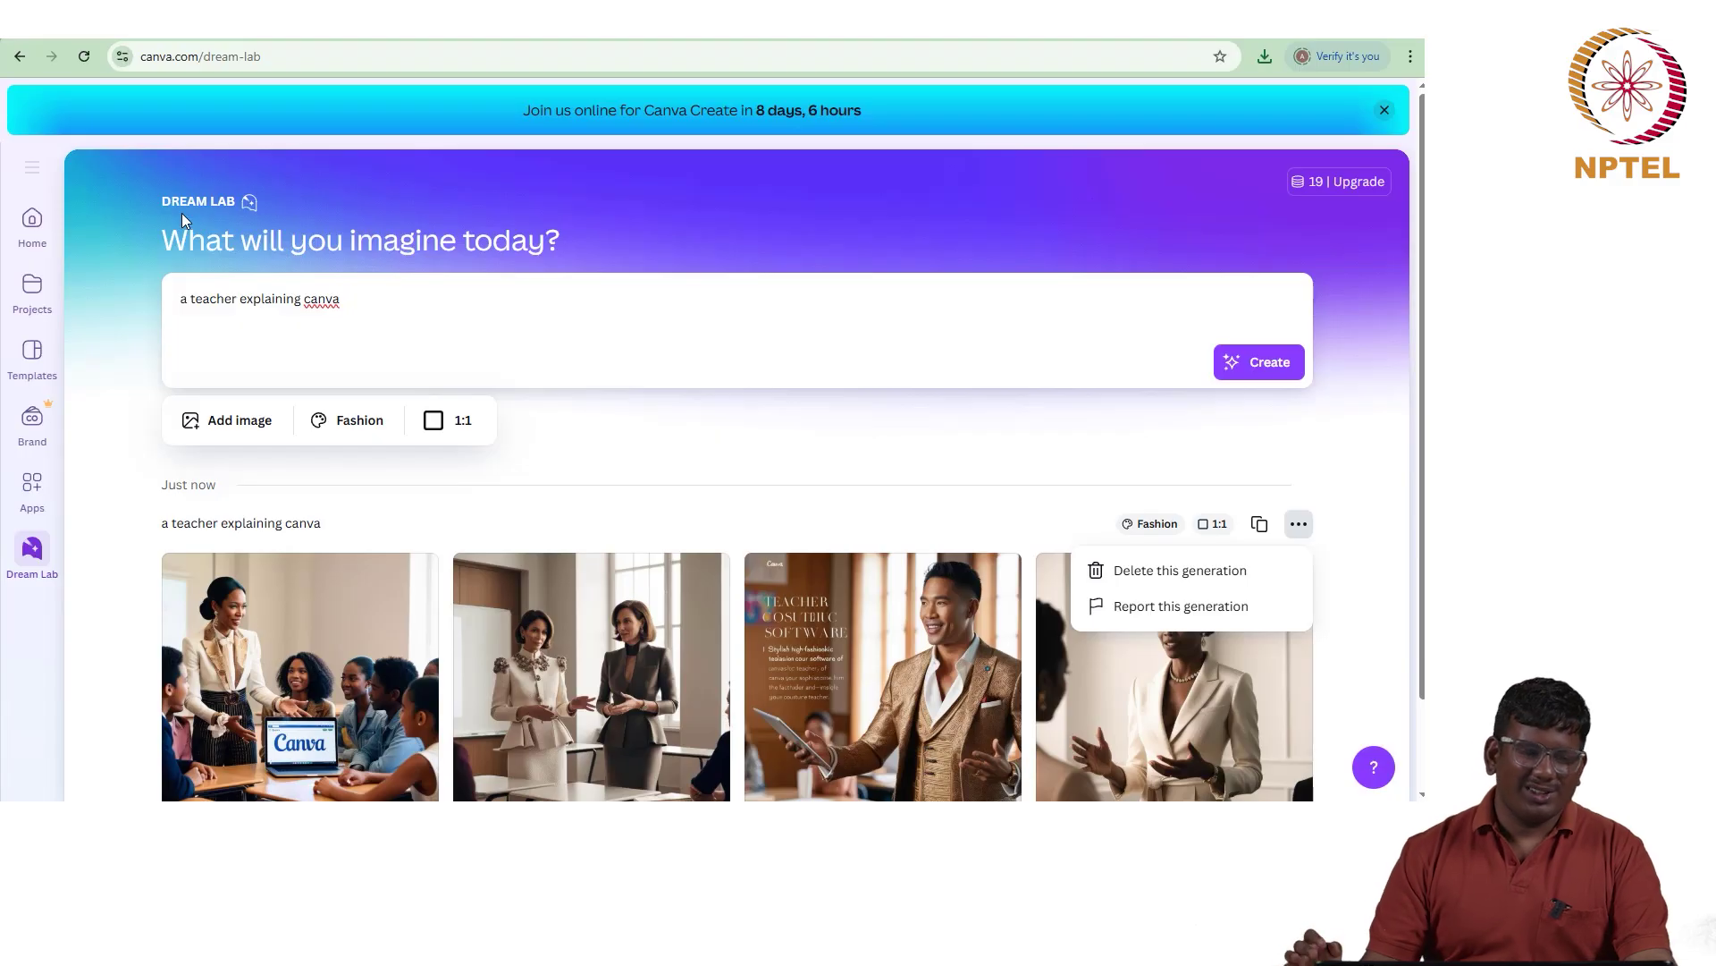
Step: Return to the home page and create a new custom-size design of 1720 × 1280 px
click(33, 220)
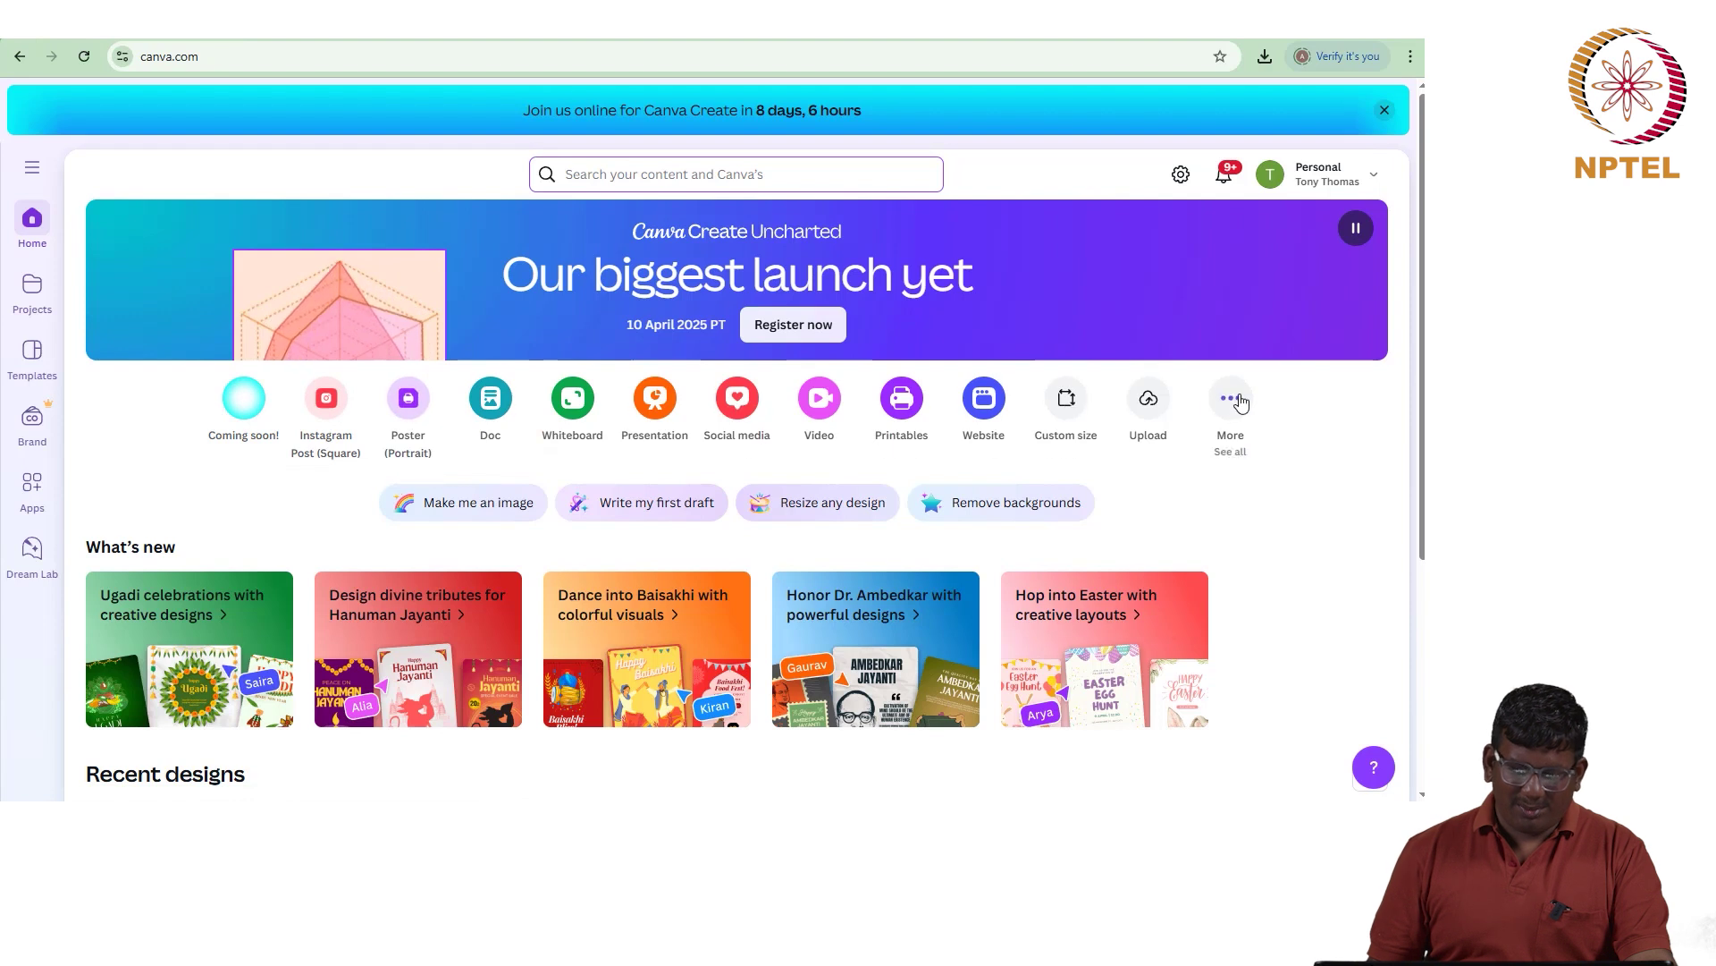
click(1063, 417)
click(724, 219)
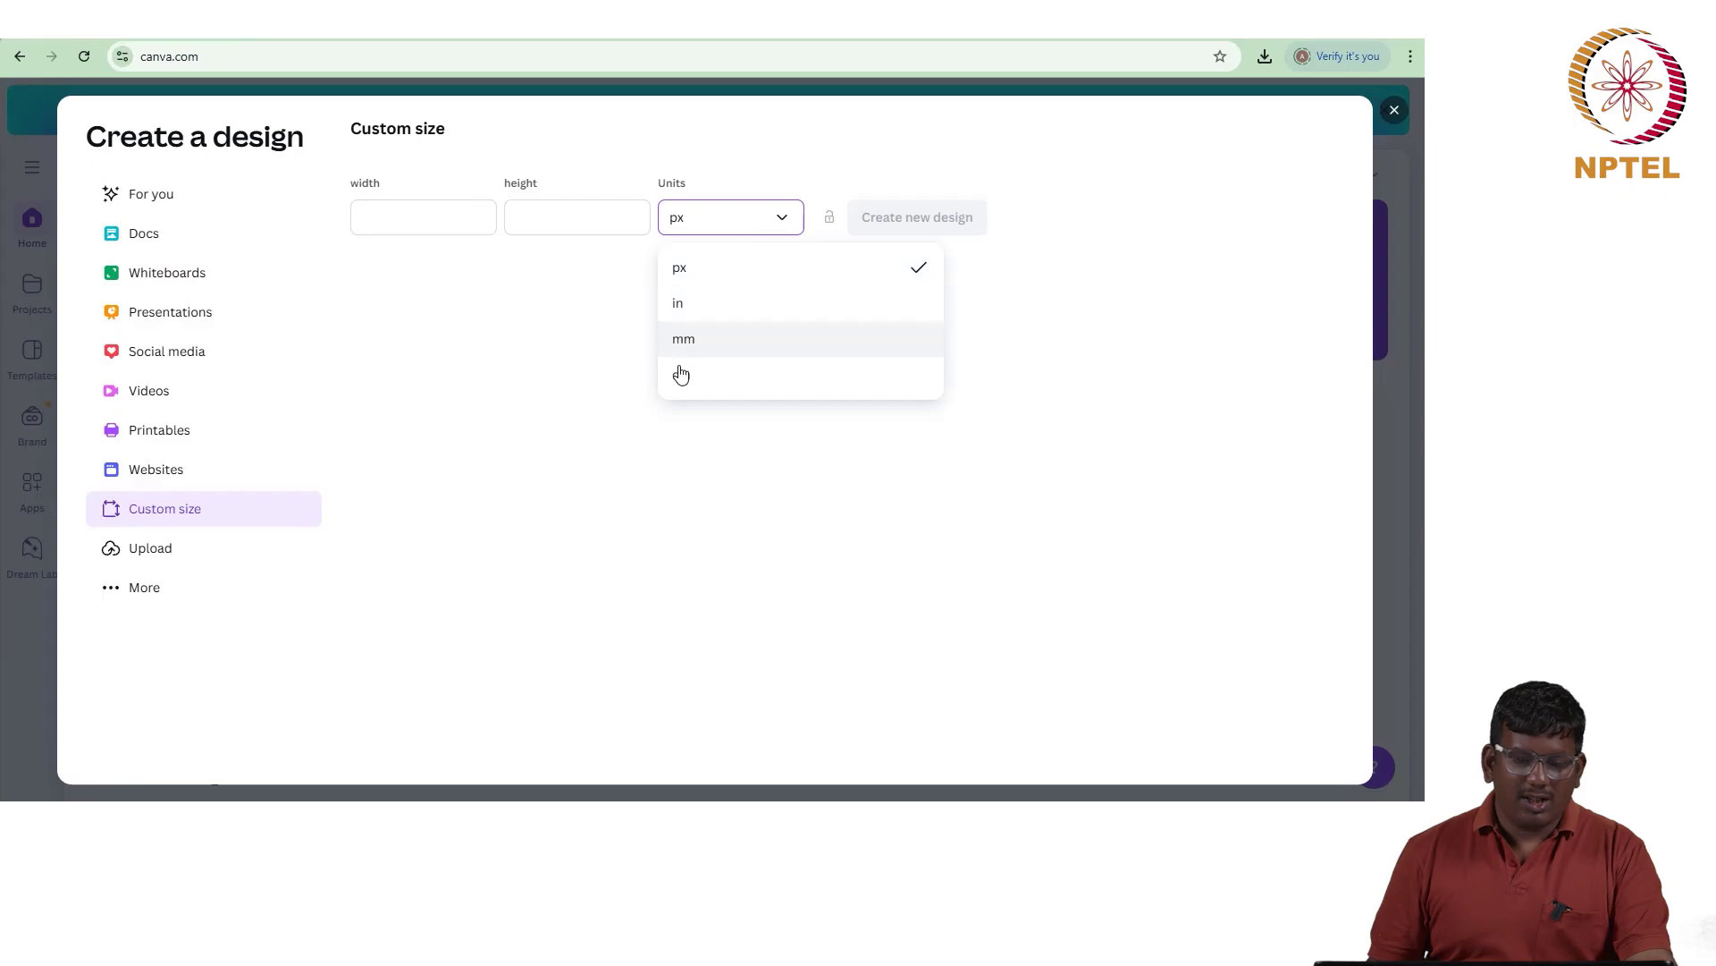
click(444, 214)
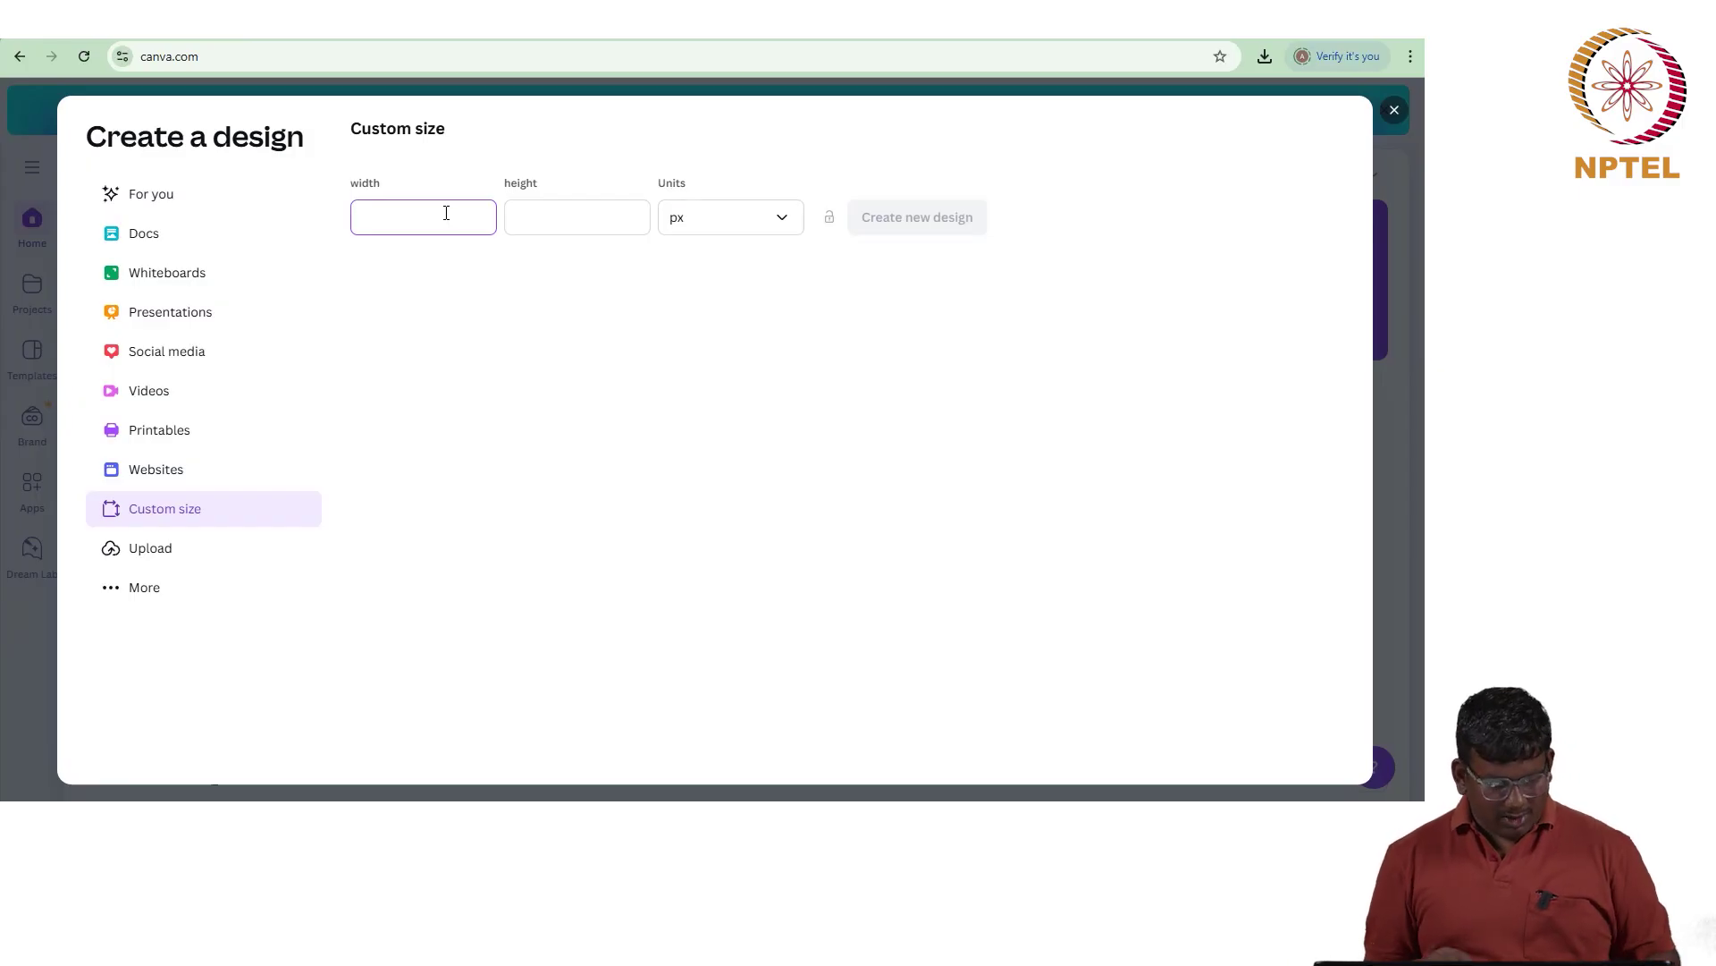
click(565, 218)
text(1280)
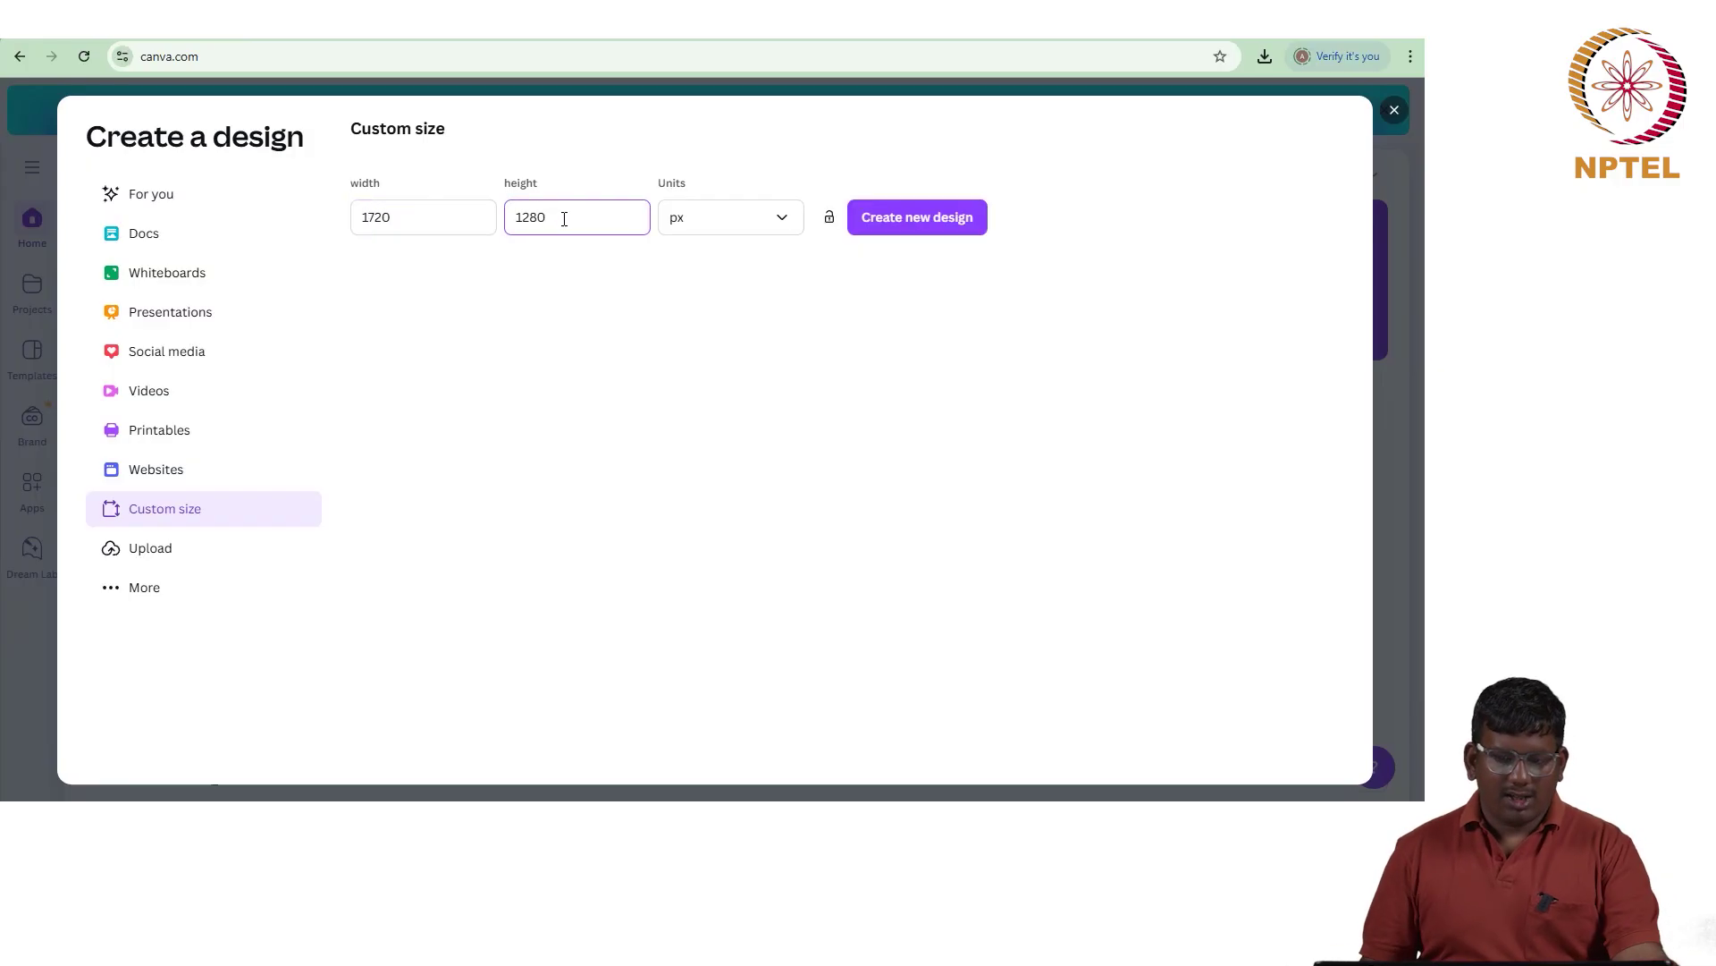
click(895, 234)
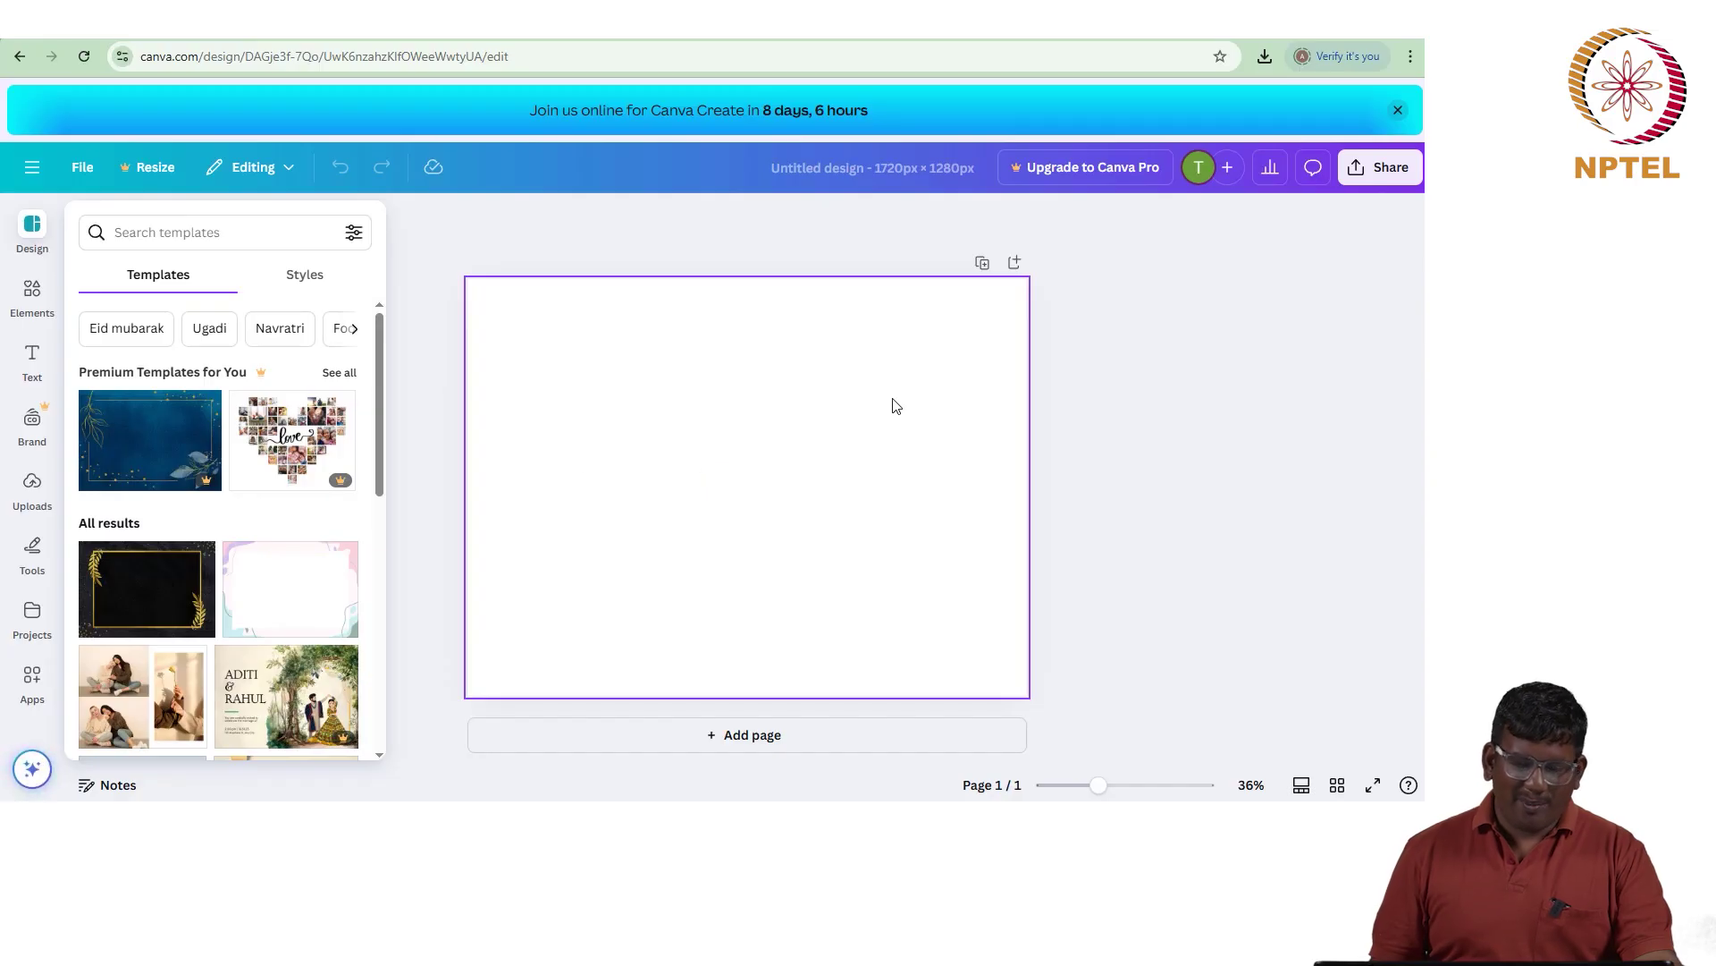
Step: Try to resize the design to Presentation (16:9), and dismiss the Canva Pro upgrade offer
click(159, 173)
click(199, 232)
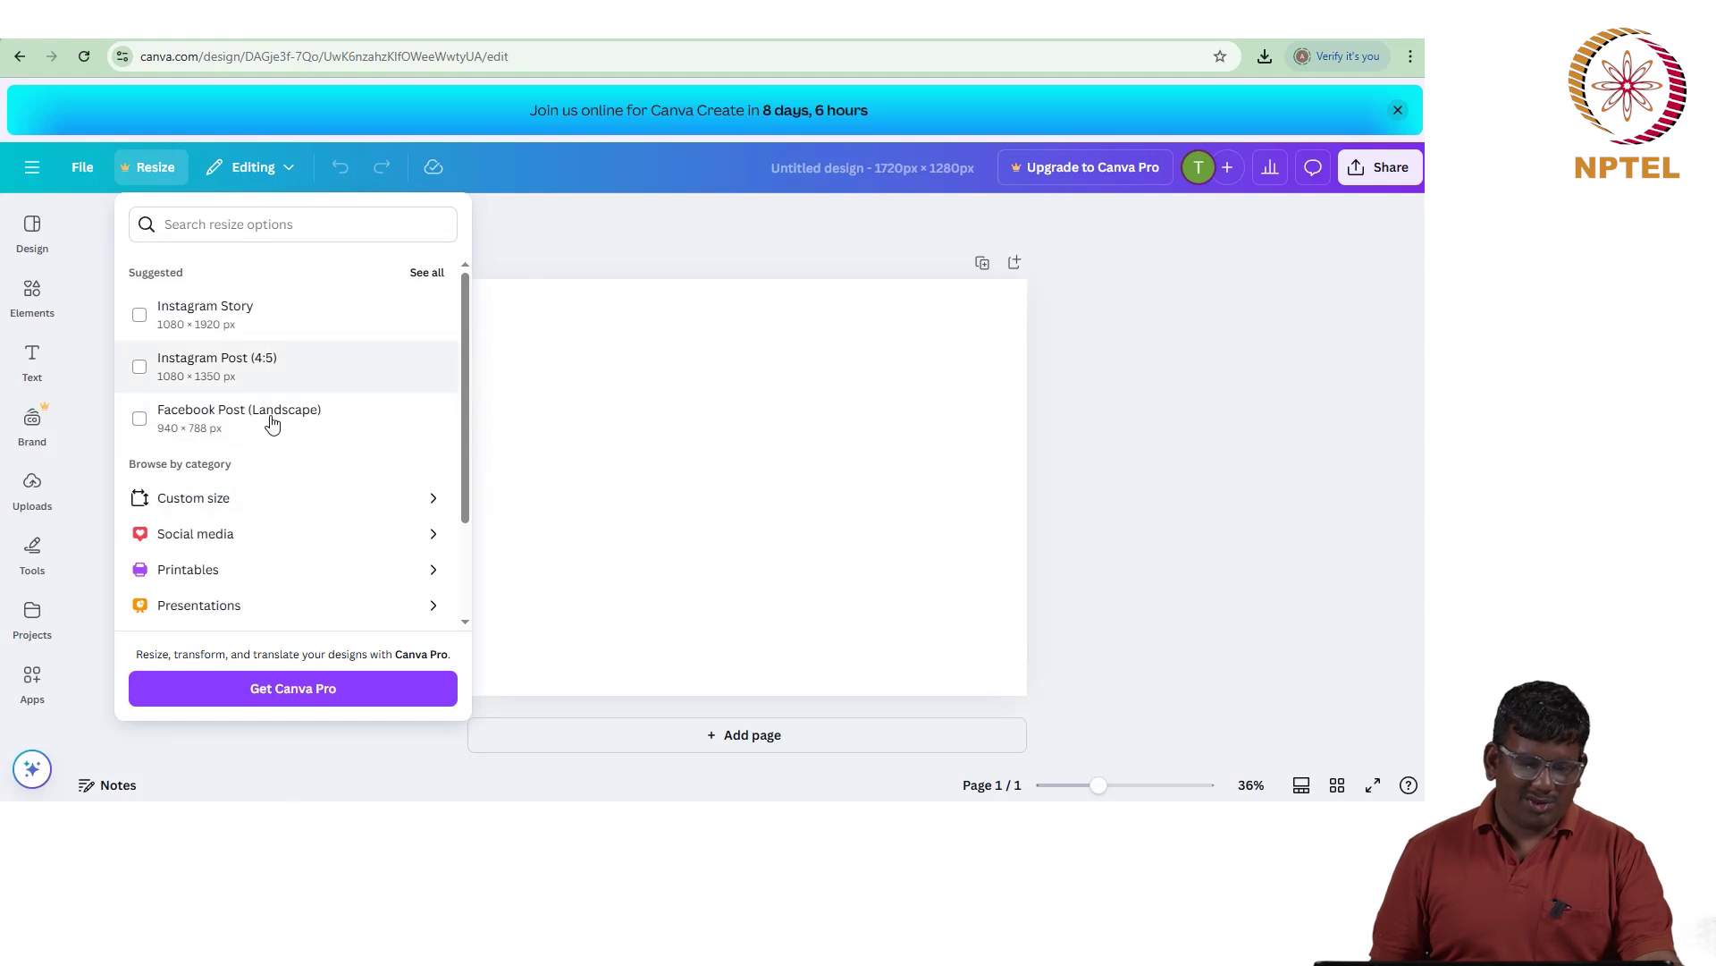
scroll(268, 448, down, 2)
click(230, 470)
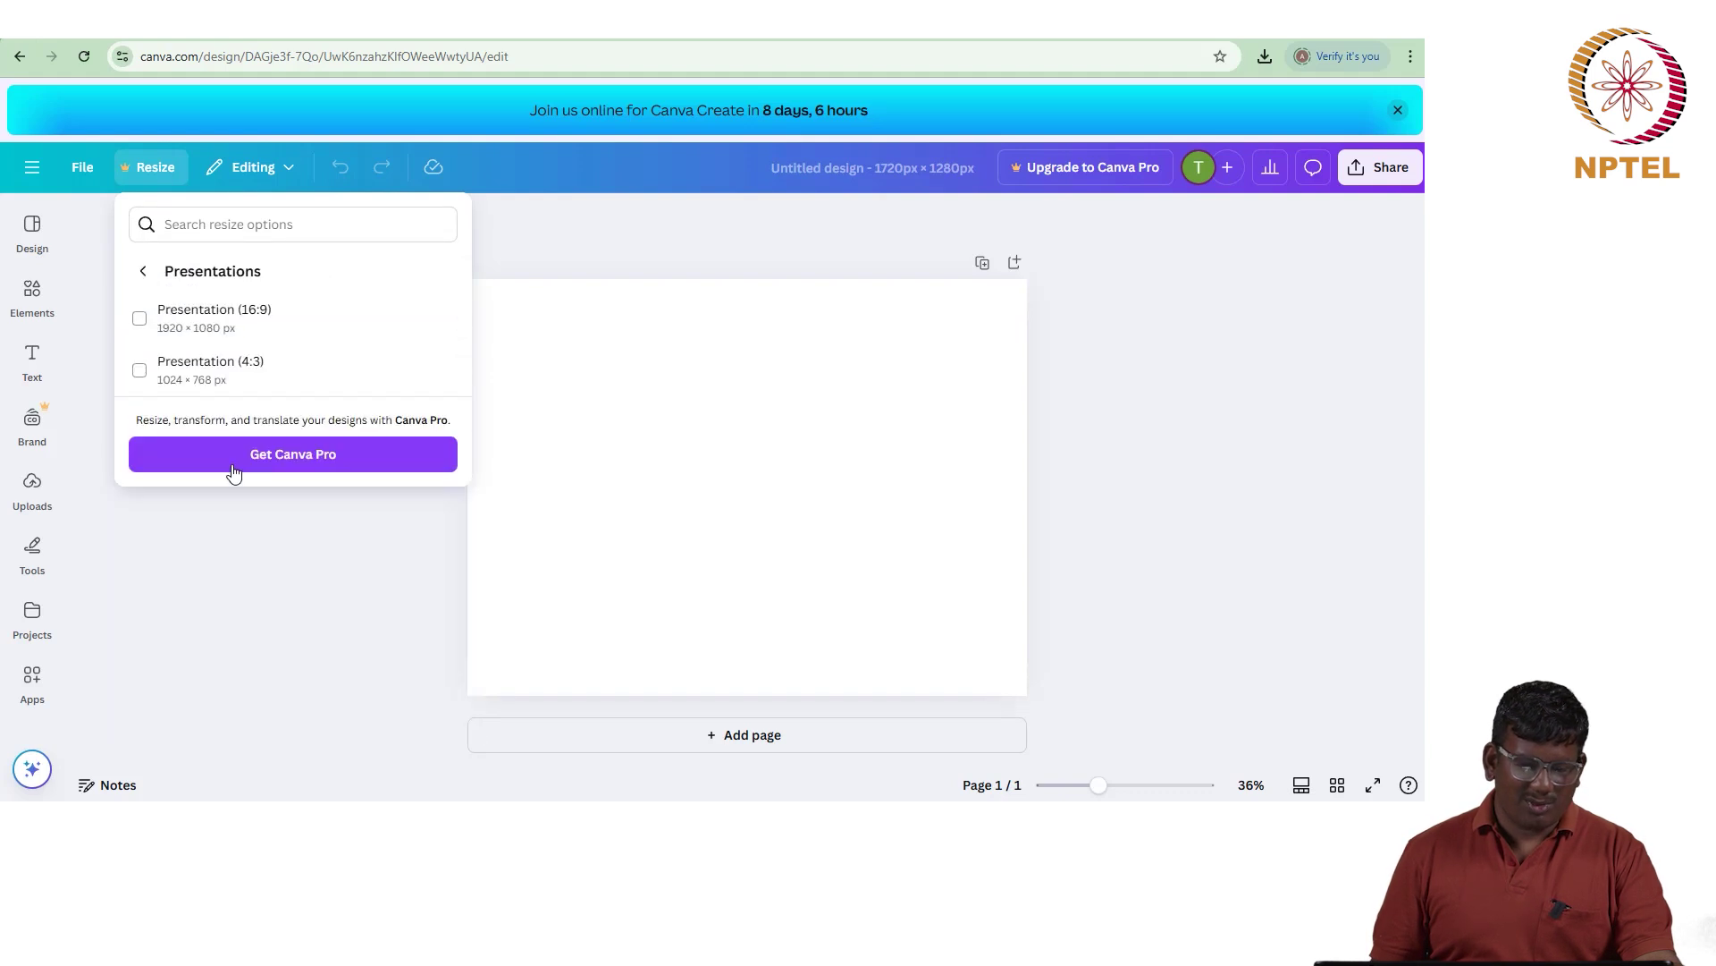
click(301, 329)
click(288, 457)
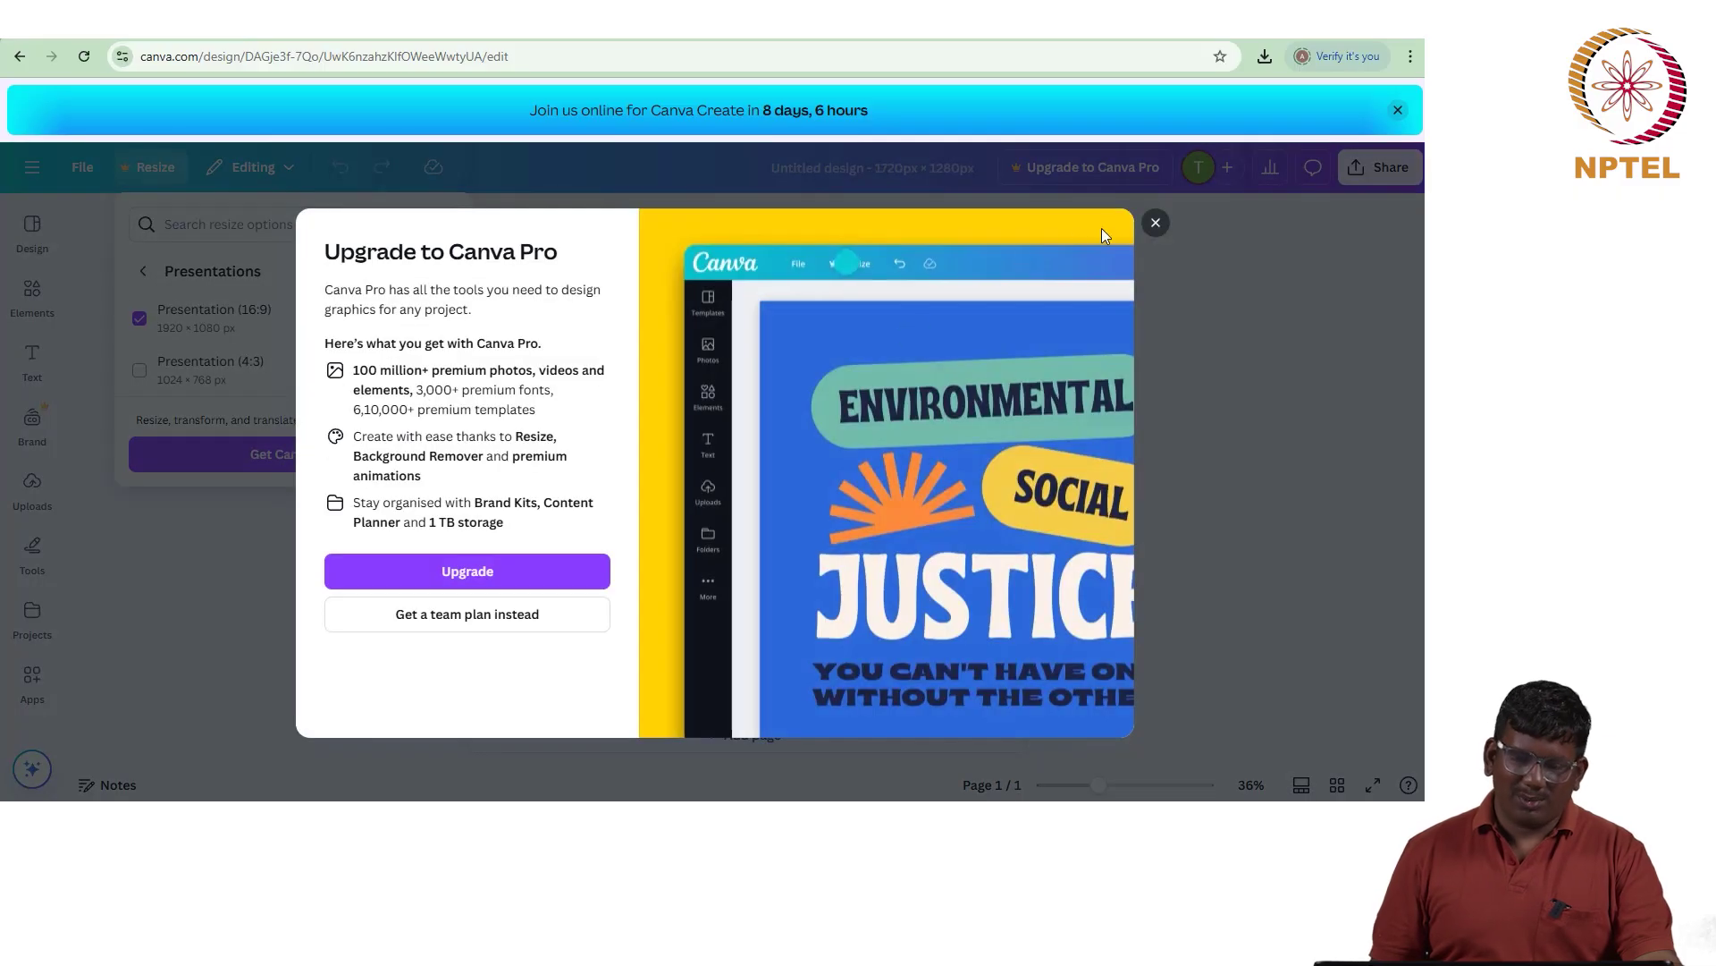
click(1154, 223)
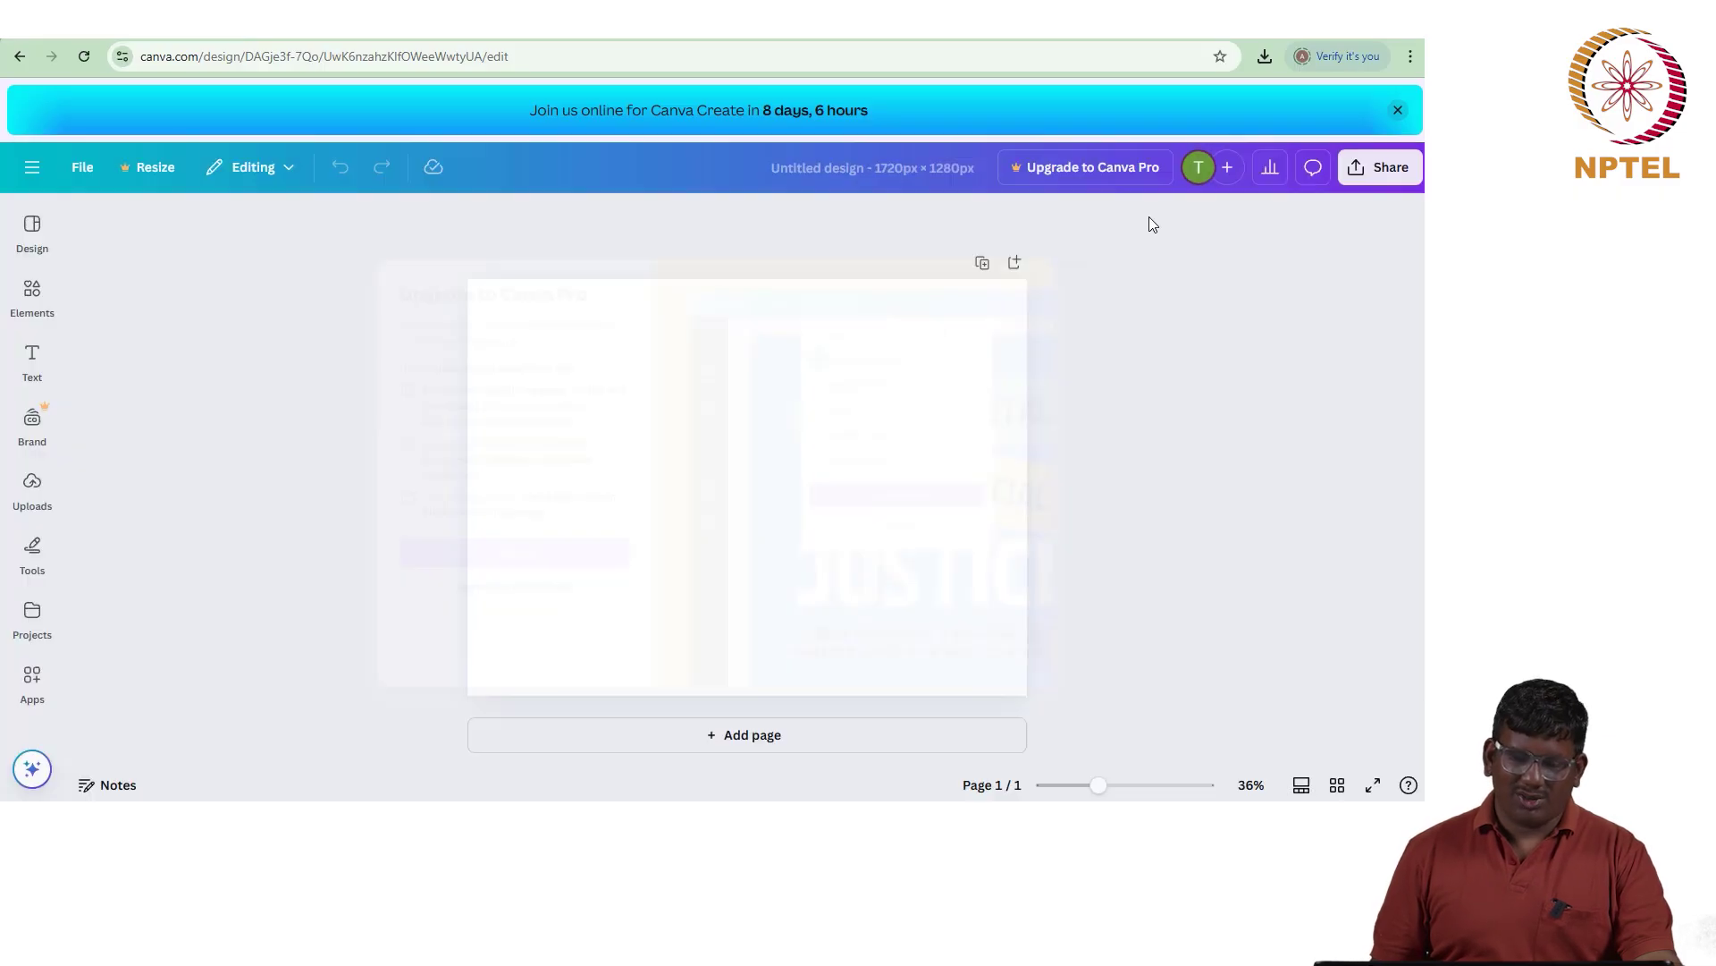
Step: Go back to the home page, upload "a teacher explaining canva.jpg", and use it in a new Presentation (16:9) design
click(21, 56)
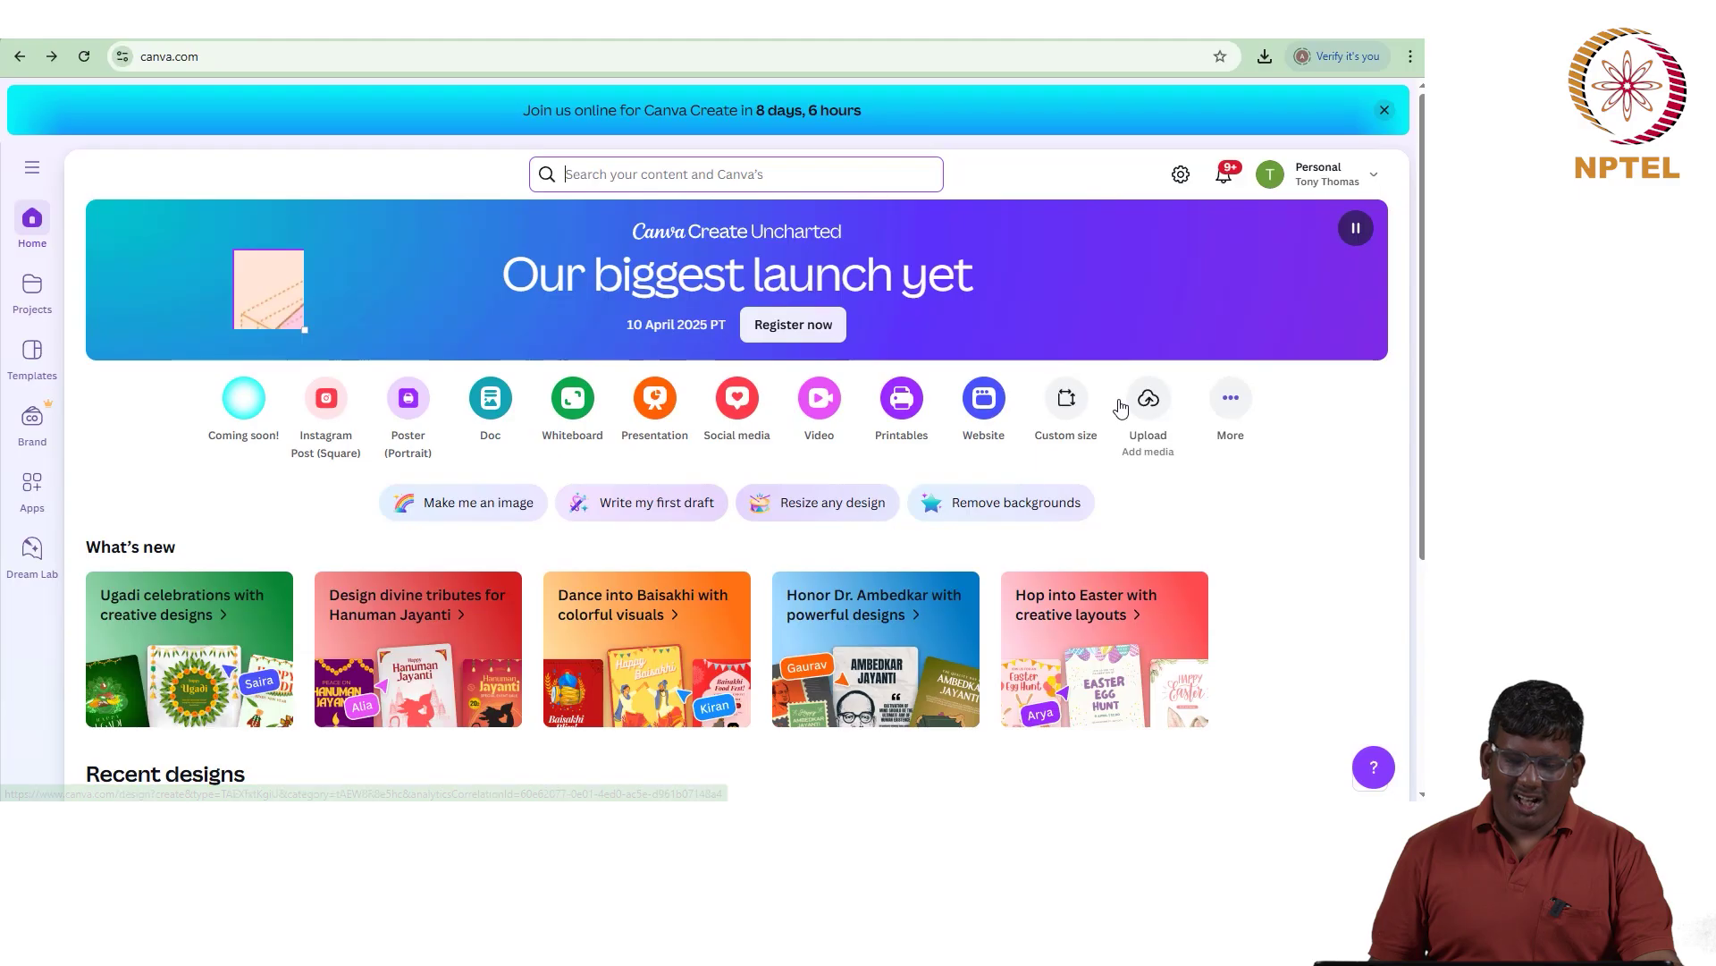
click(1149, 400)
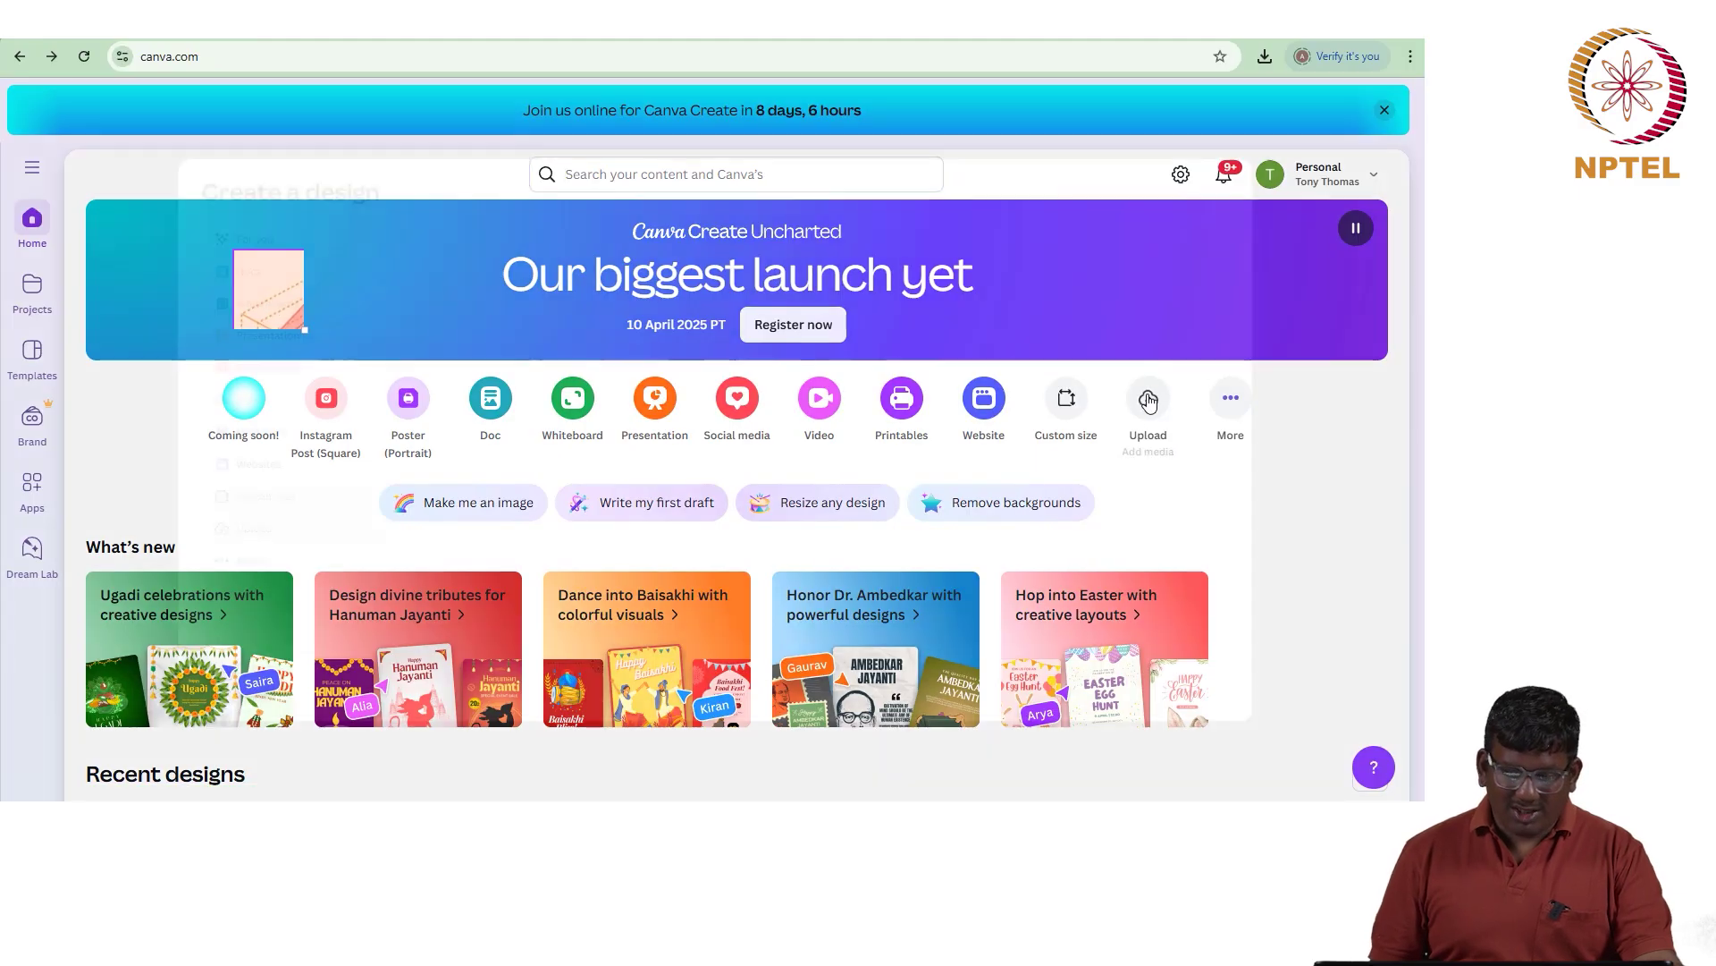
click(786, 527)
click(379, 150)
click(687, 453)
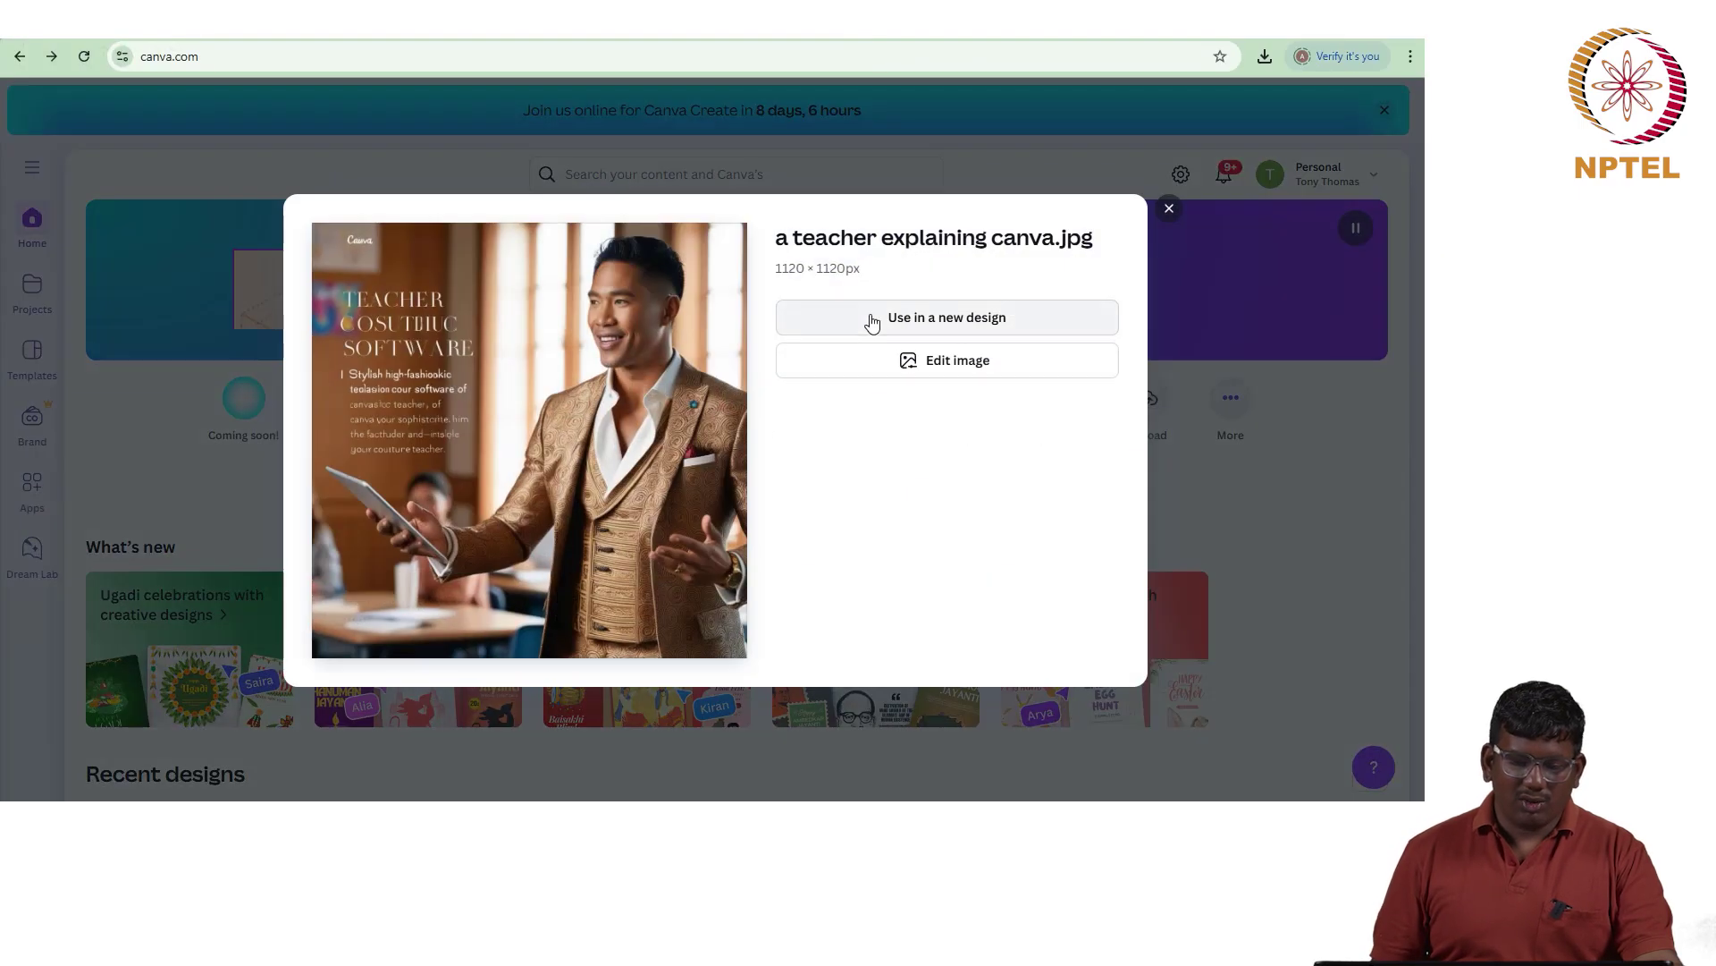
click(872, 322)
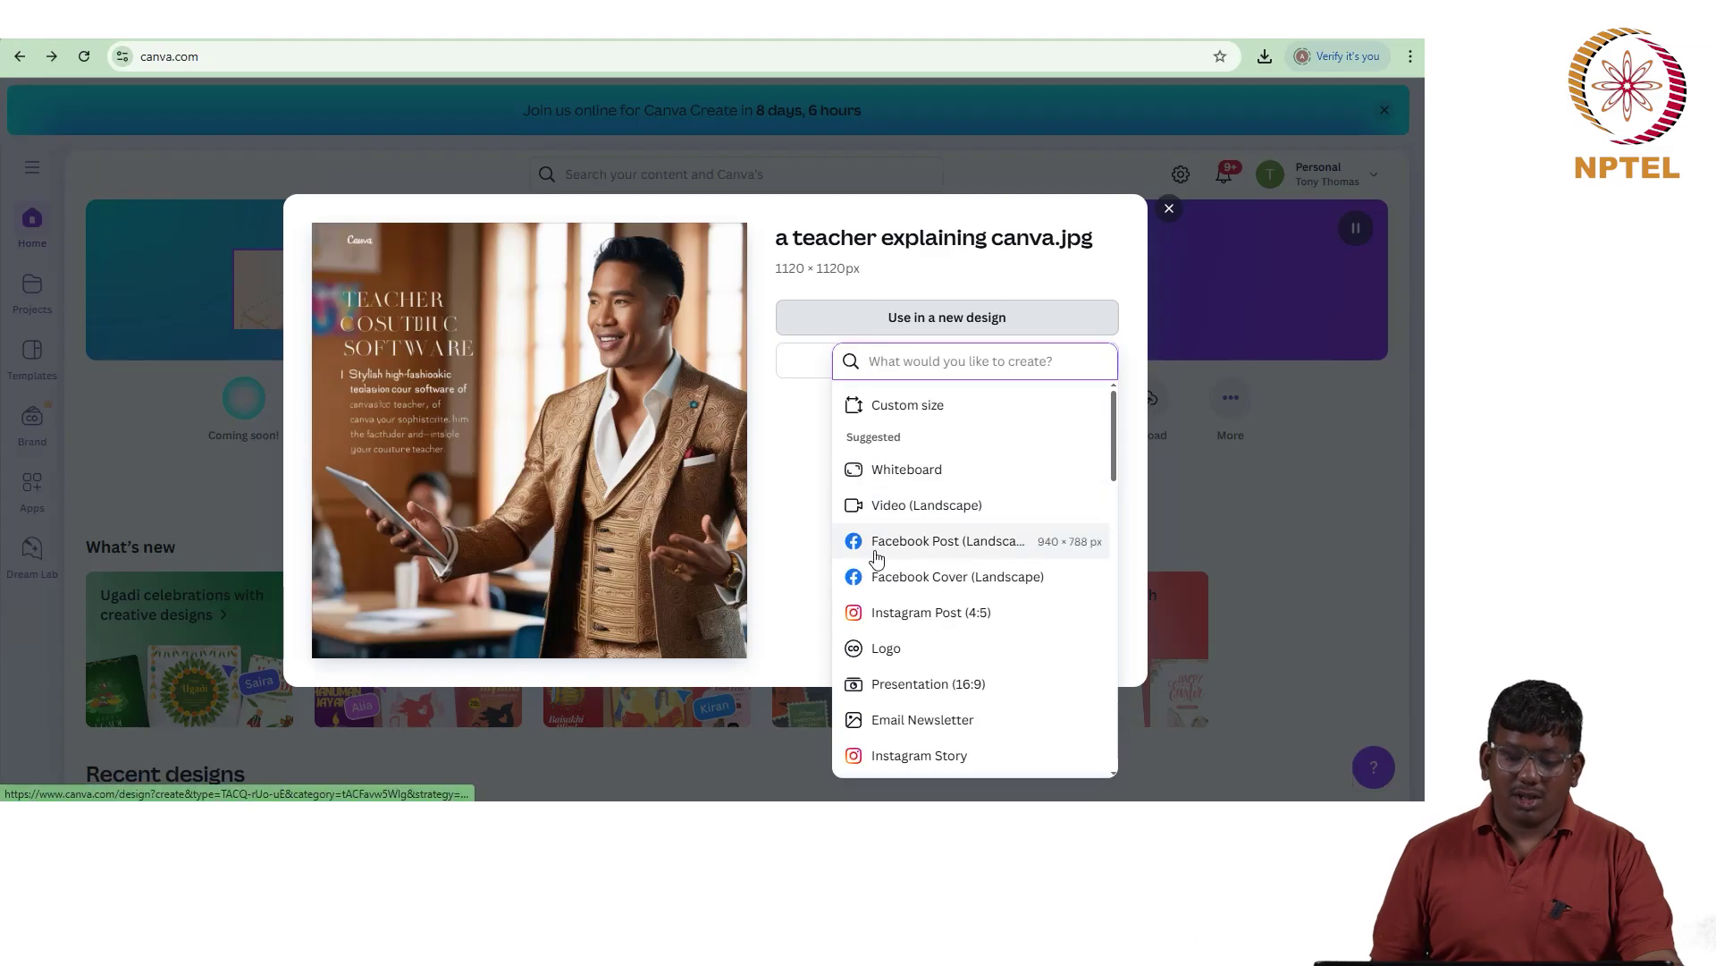
click(903, 703)
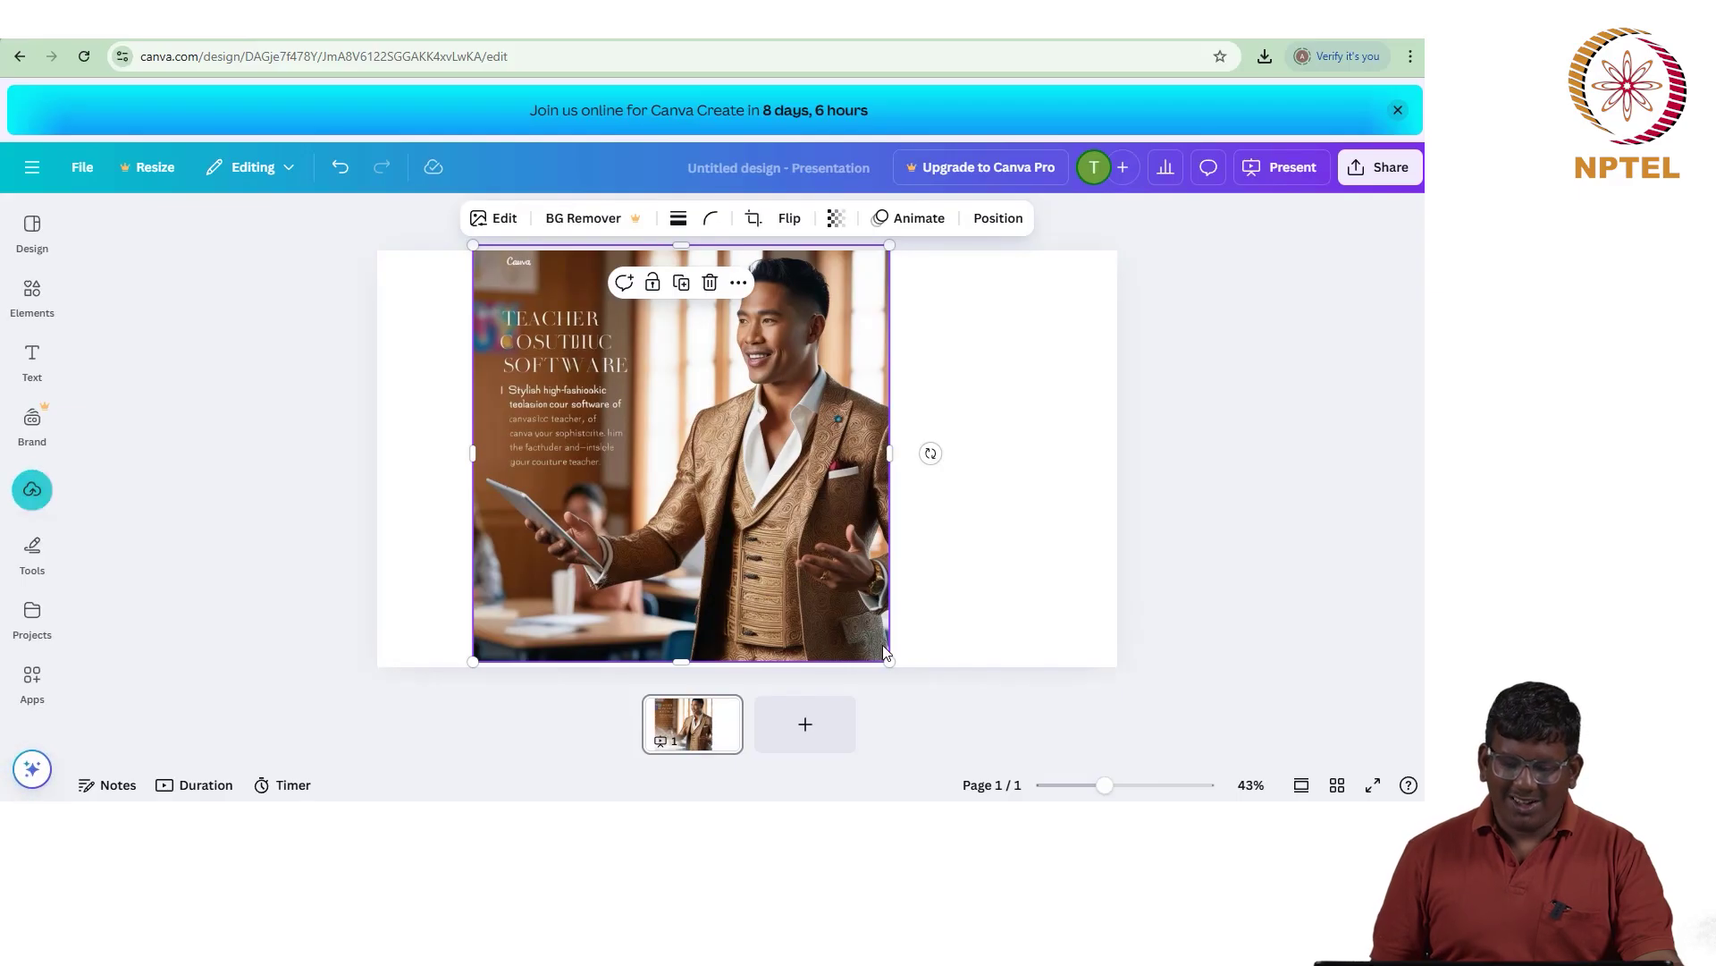
Step: Shrink the teacher image, place it on the left part of the slide, and add a blank second page
drag(890, 662, 689, 487)
mouse_move(599, 356)
mouse_down()
mouse_move(568, 422)
mouse_move(573, 373)
mouse_up()
click(775, 454)
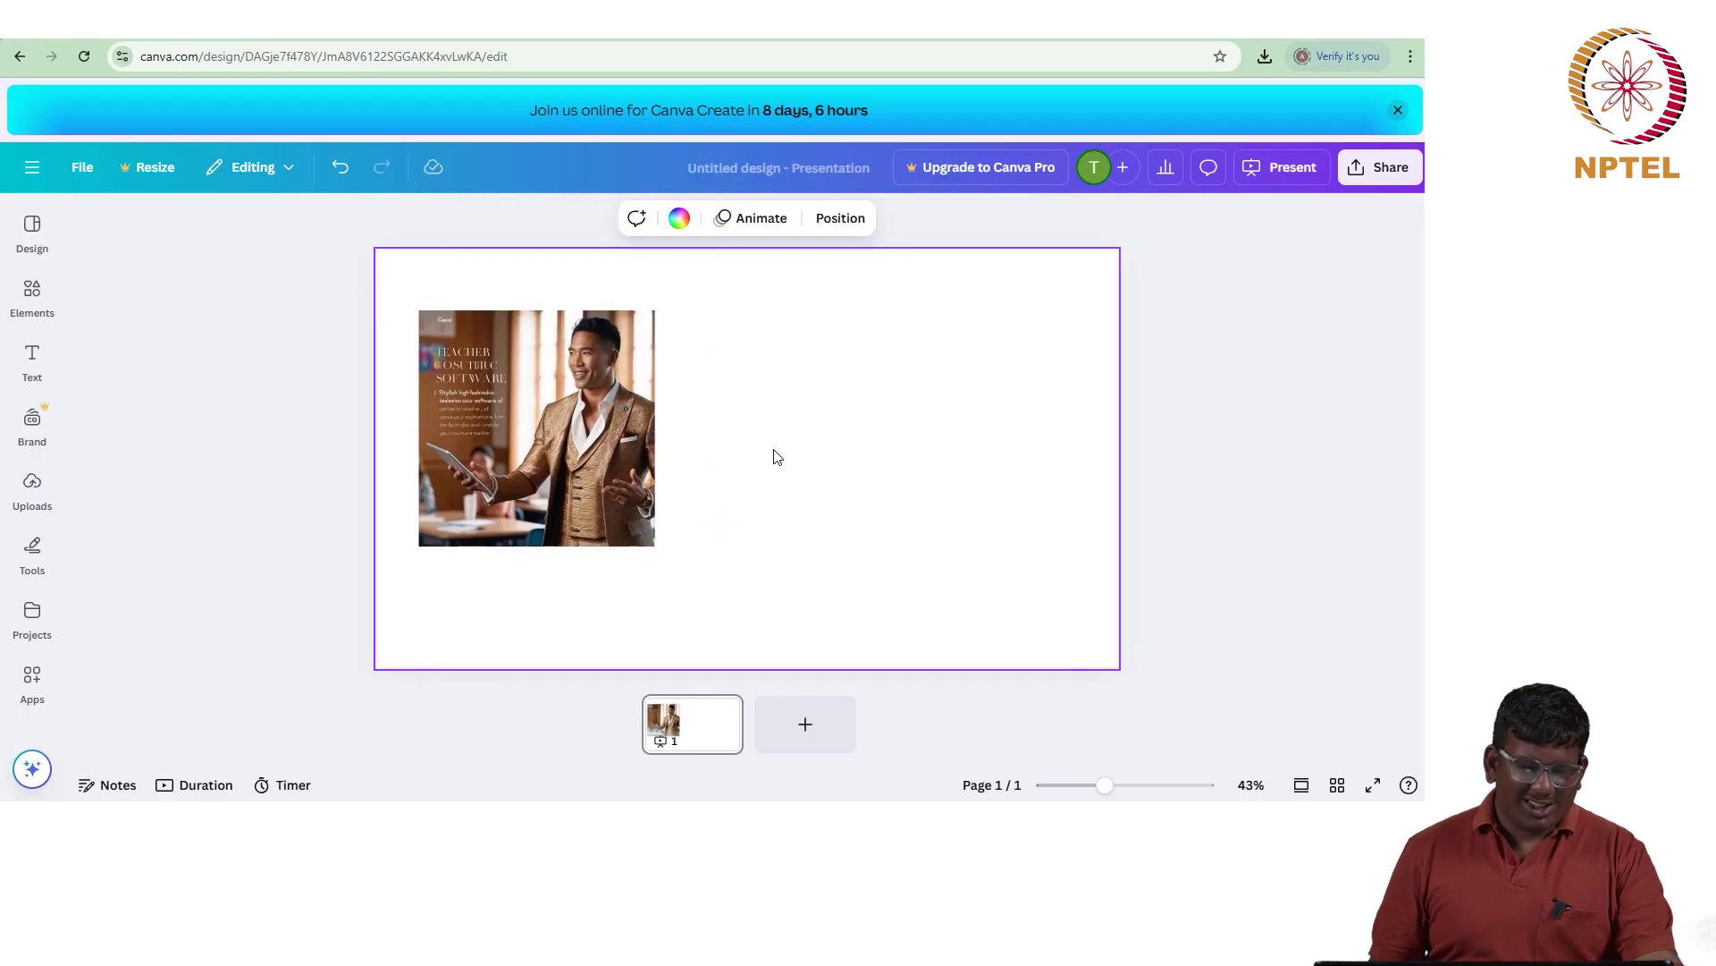
click(796, 724)
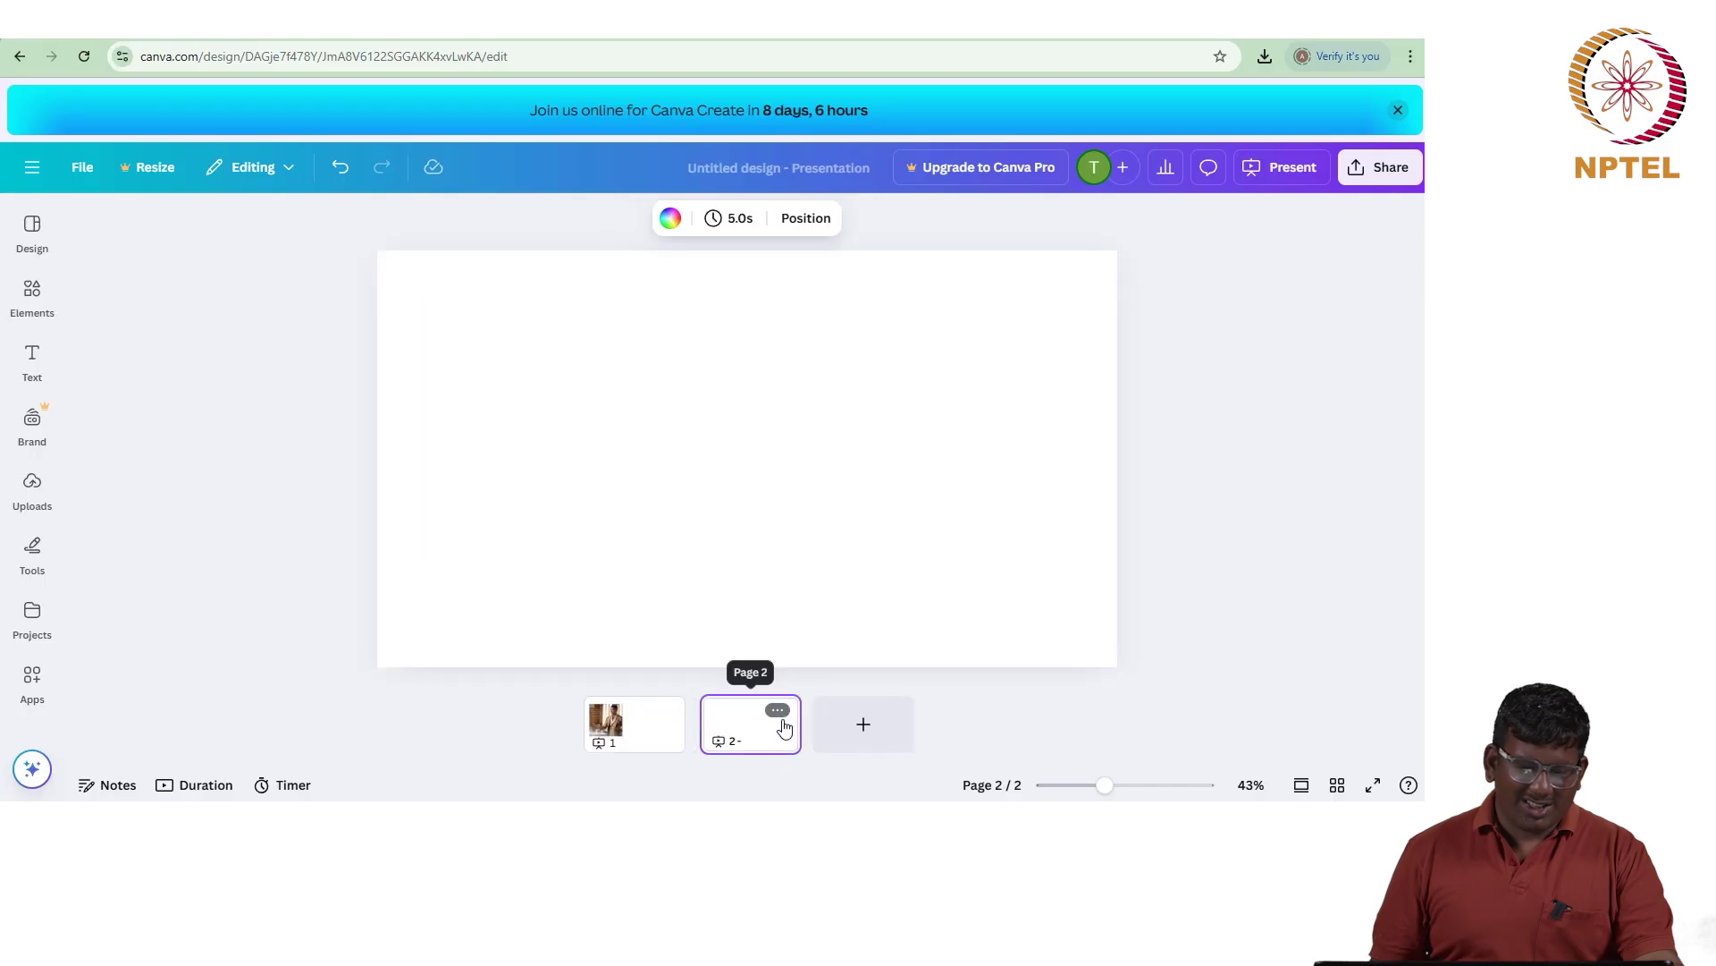
click(1216, 431)
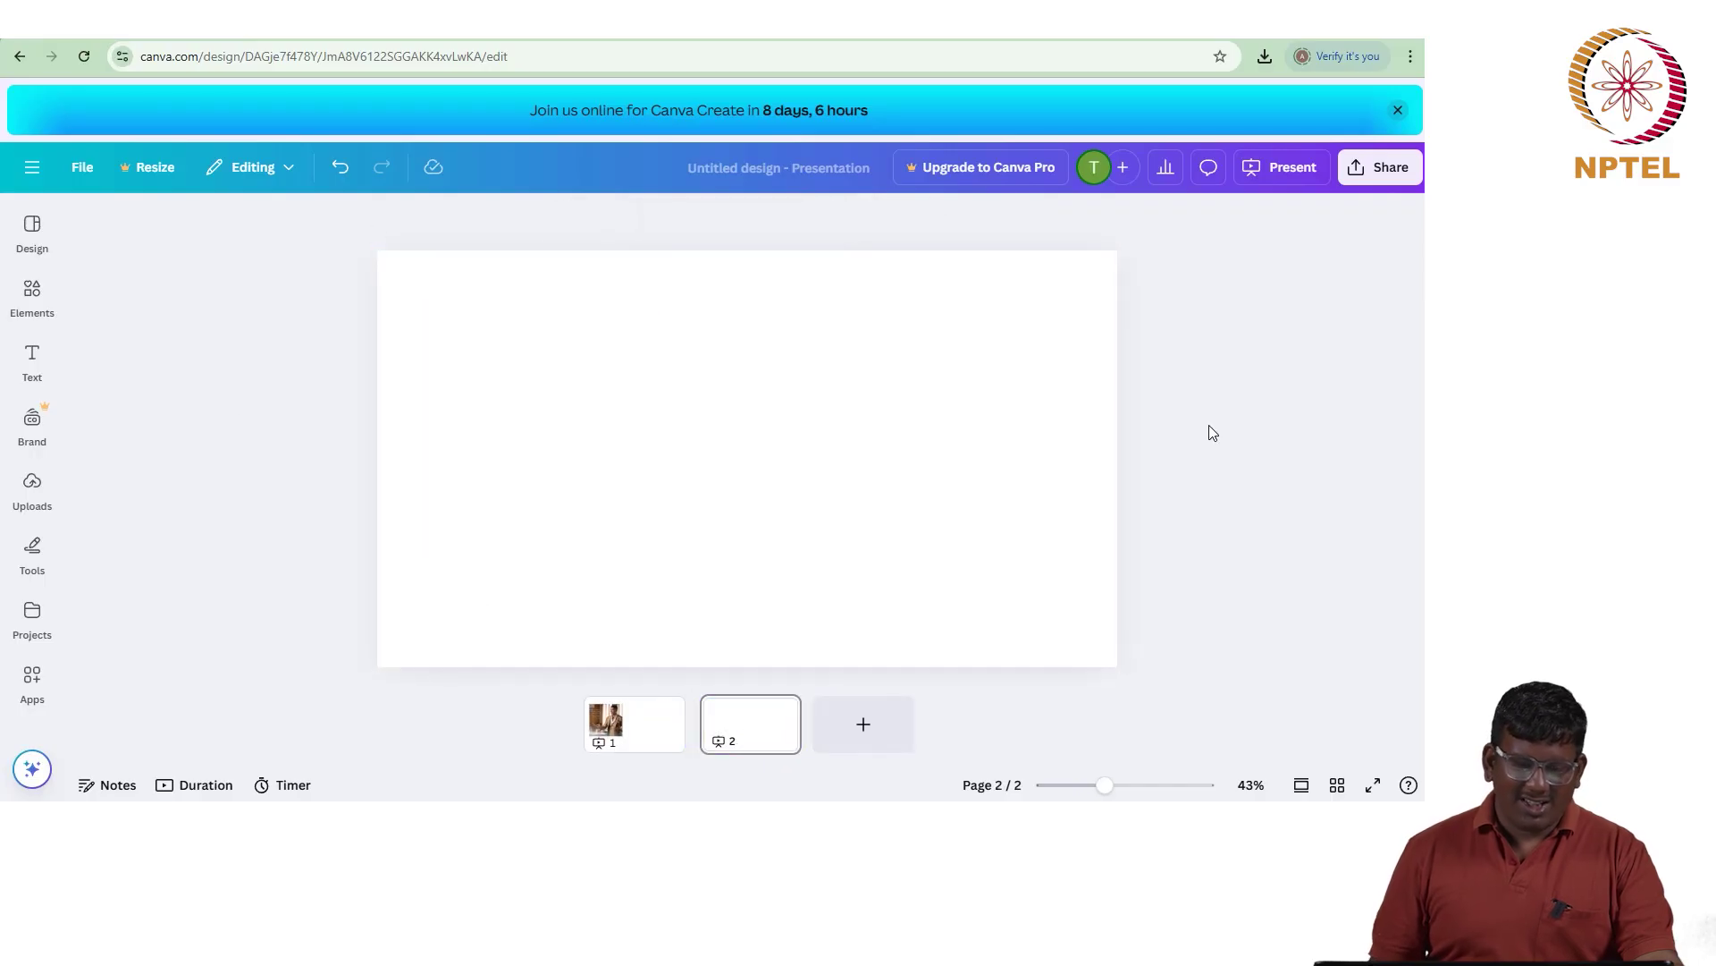
Step: Look over the file options and rename the design as "Canva Example Class - 1"
click(81, 168)
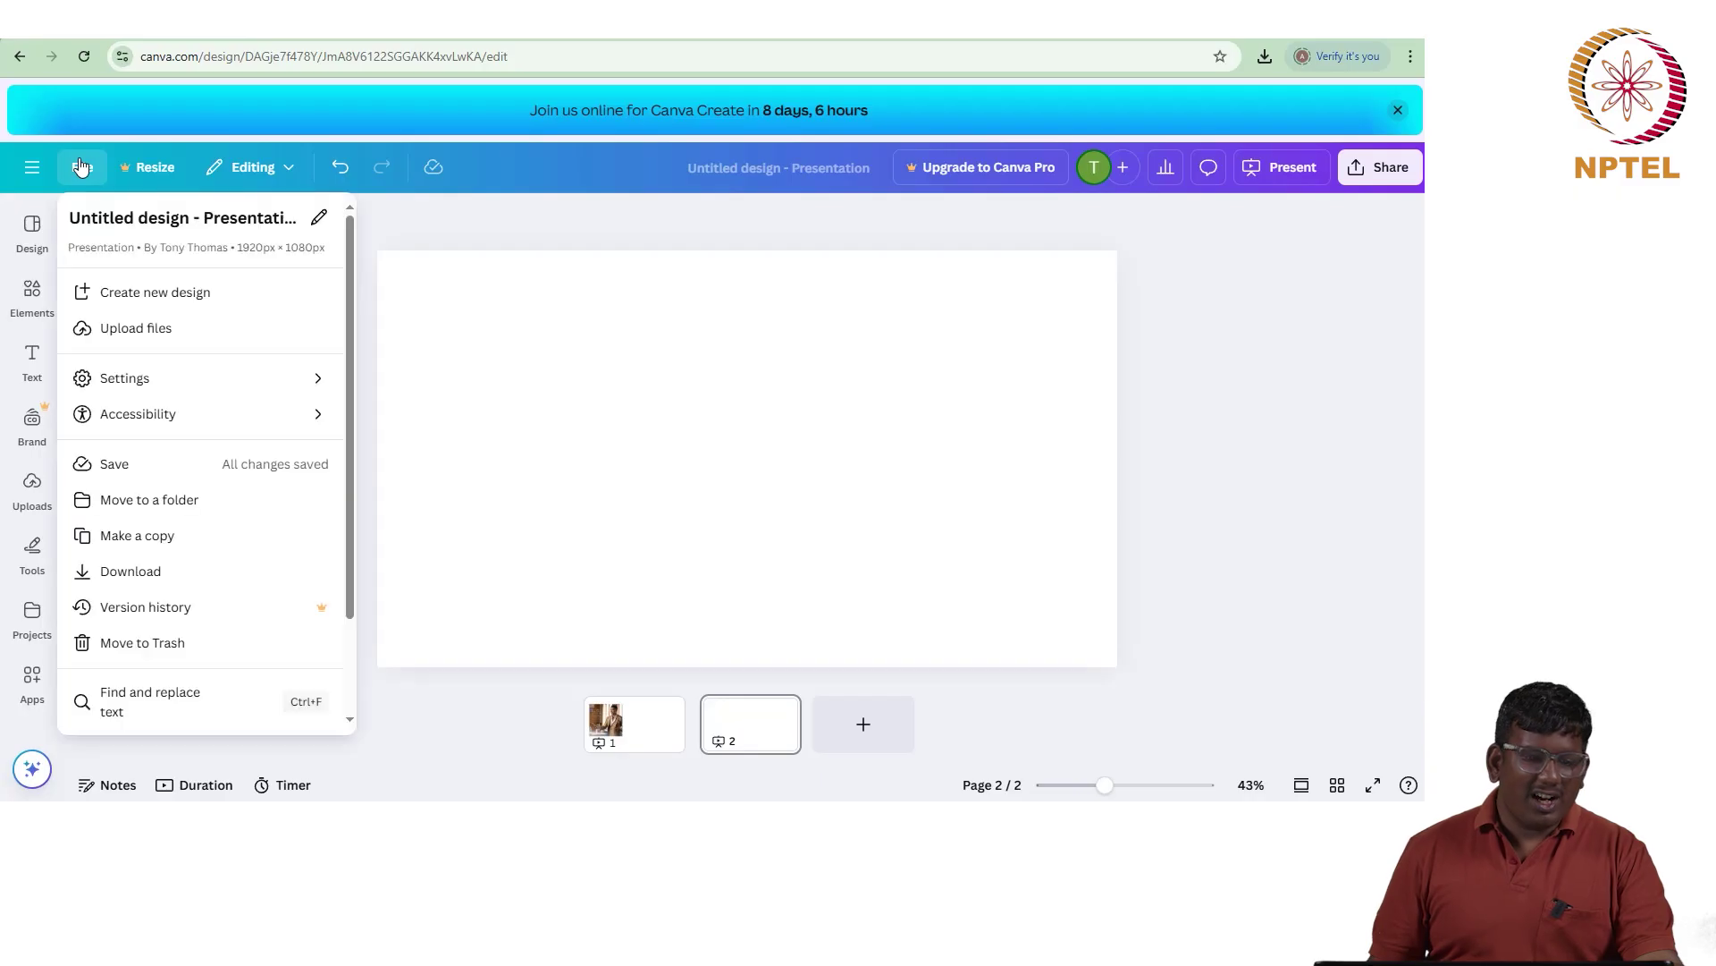
click(700, 177)
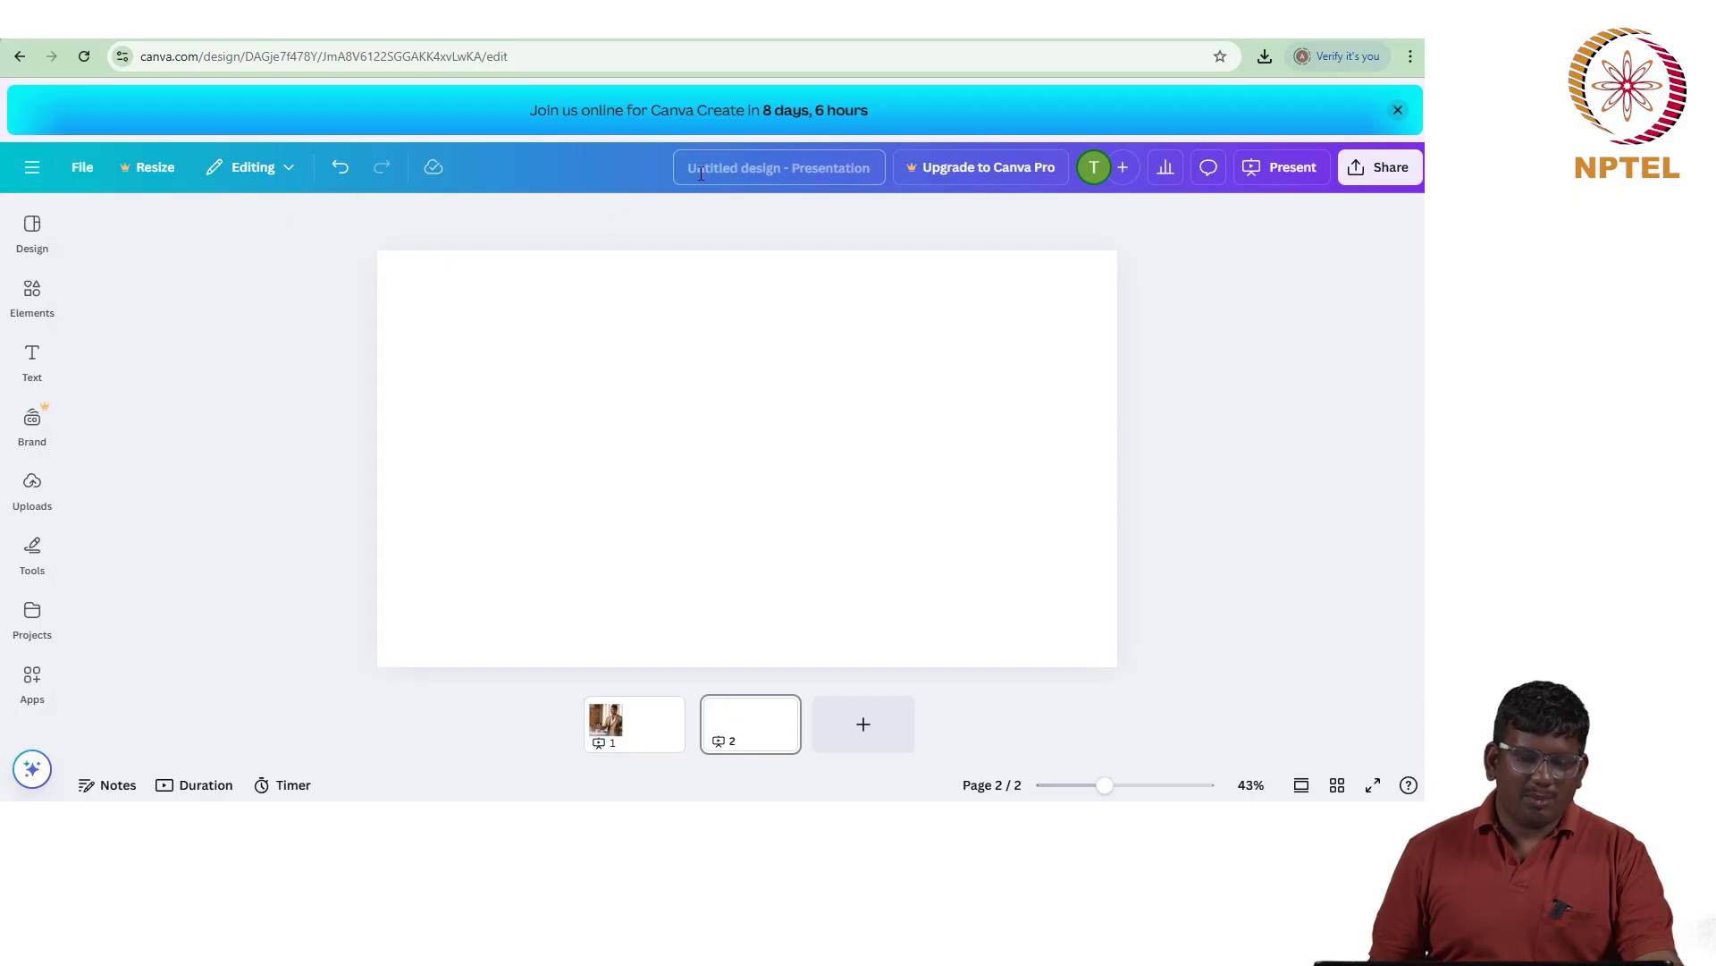
click(722, 174)
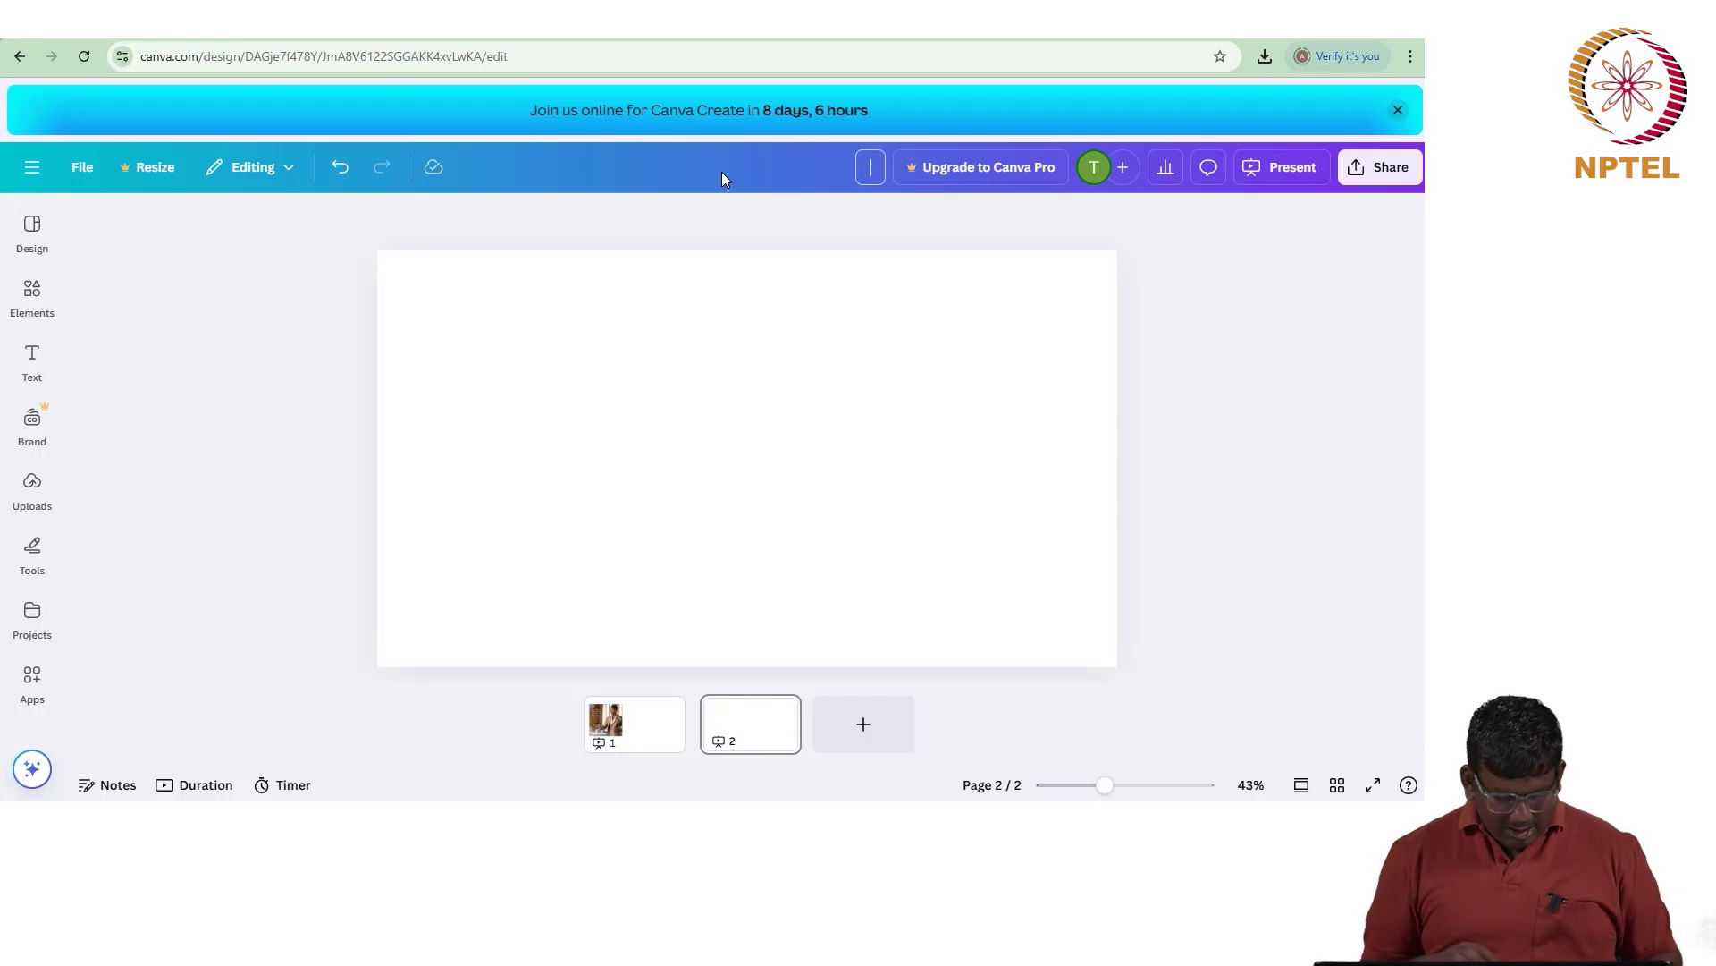
text(Canva Exam)
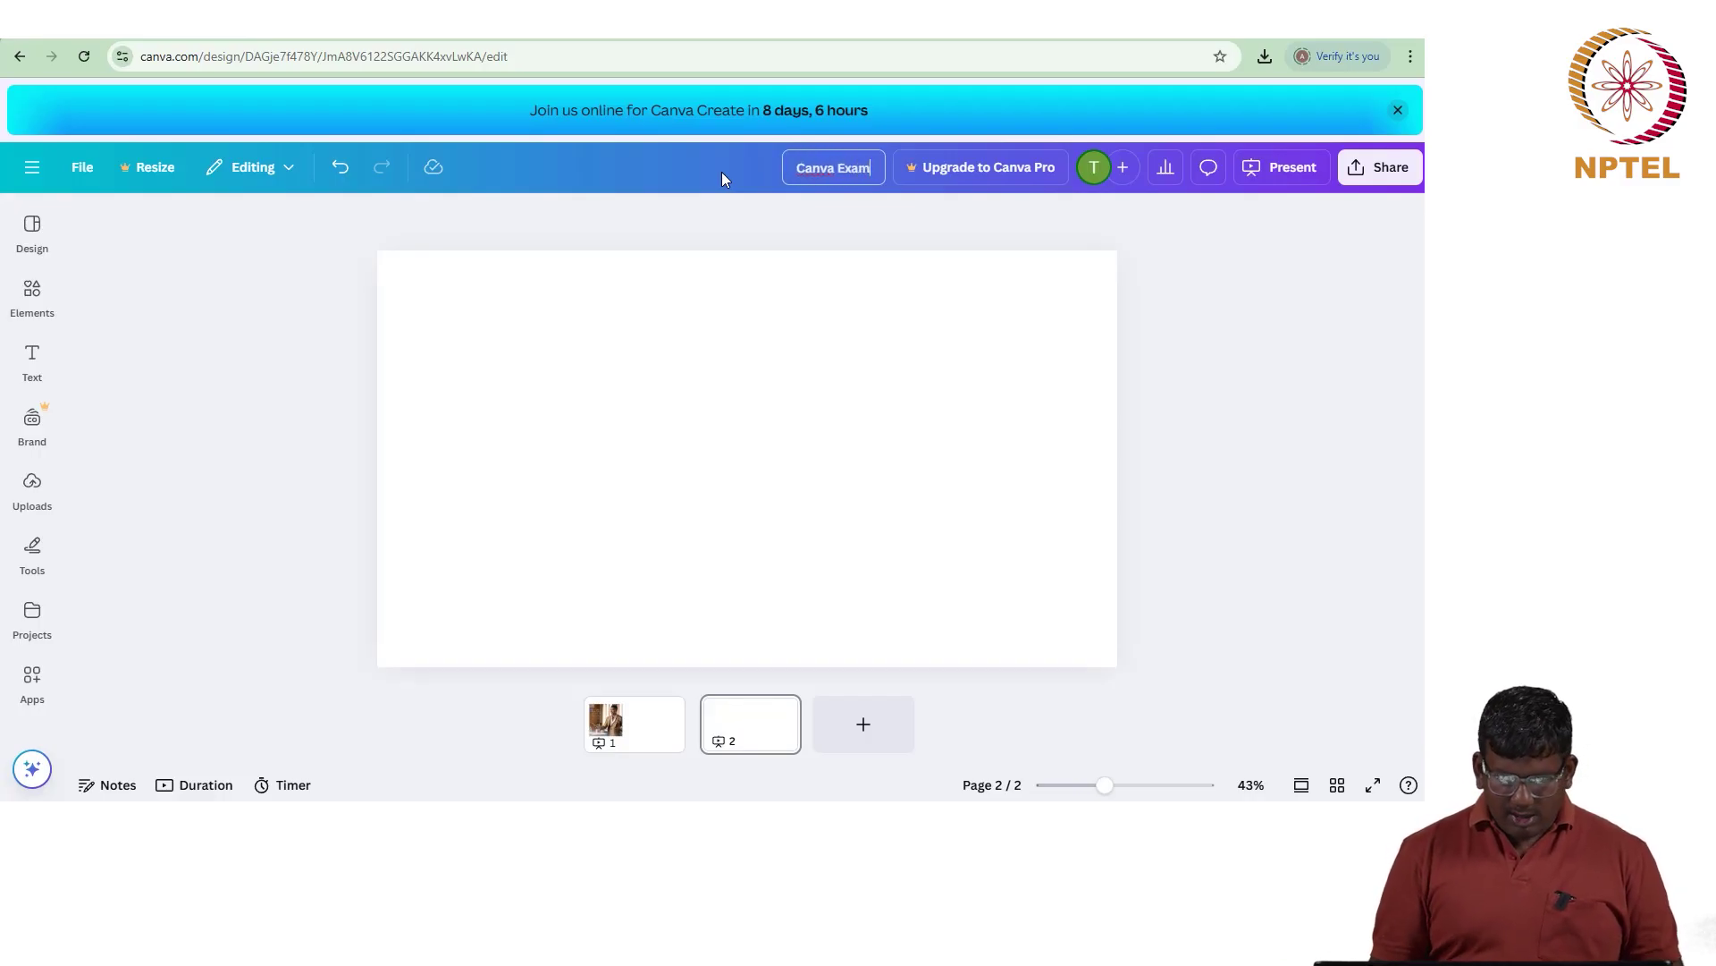
text(ple)
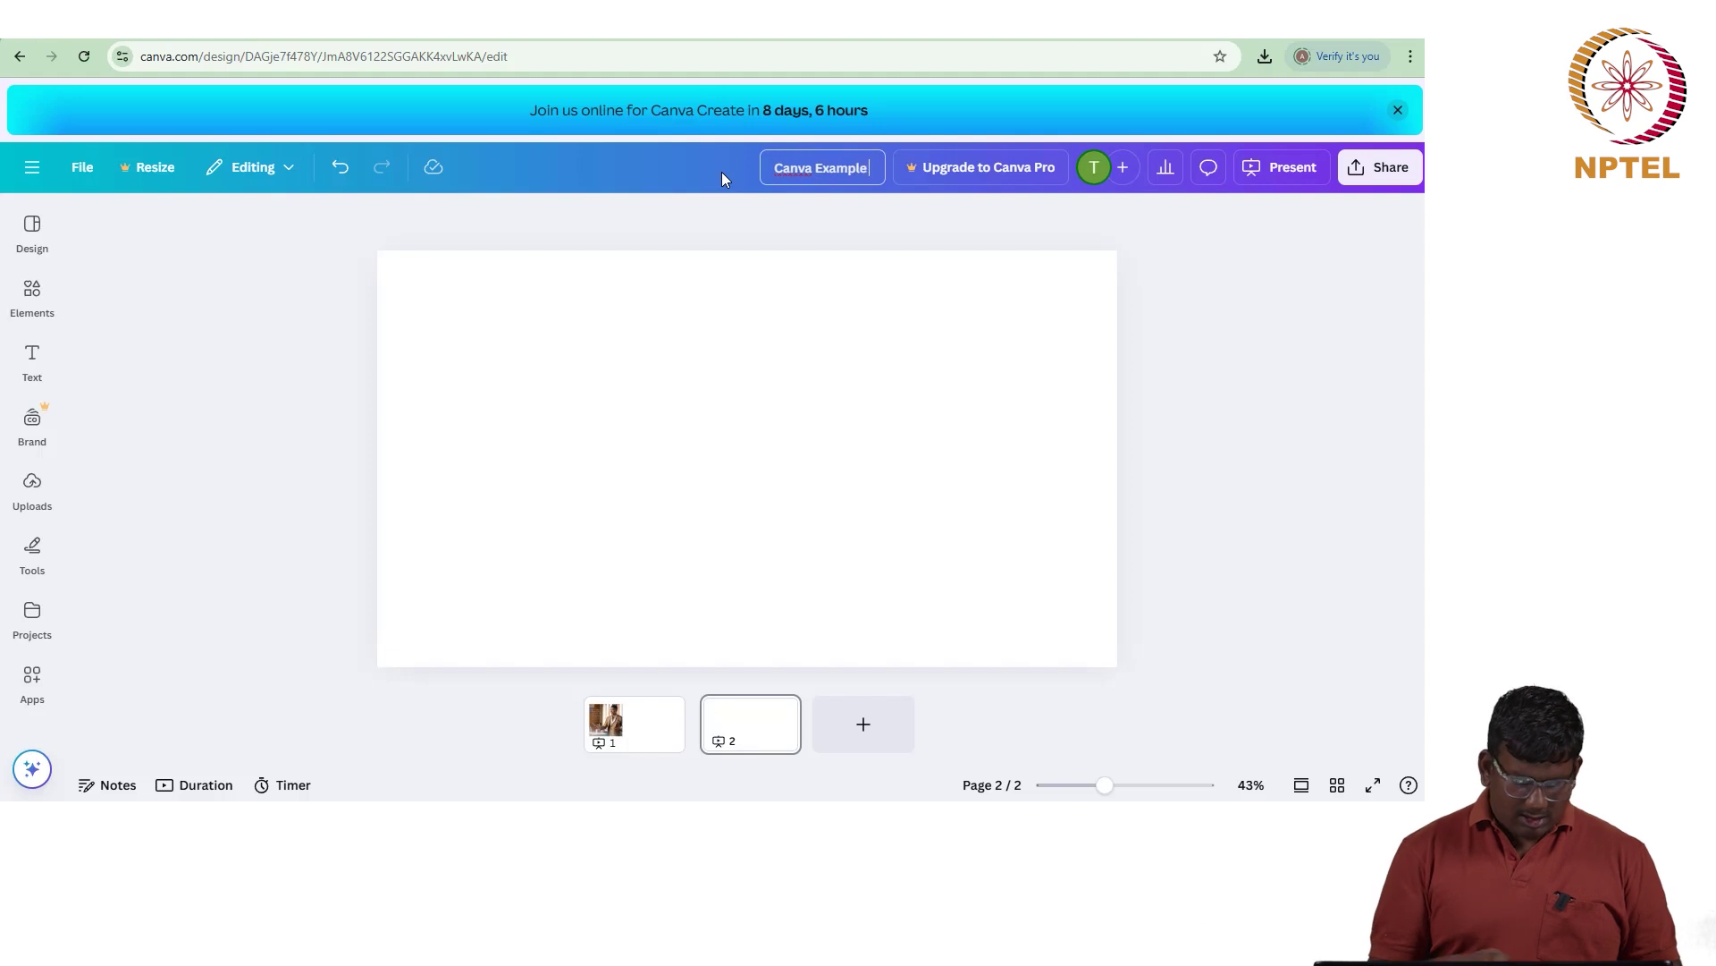
text( Cl)
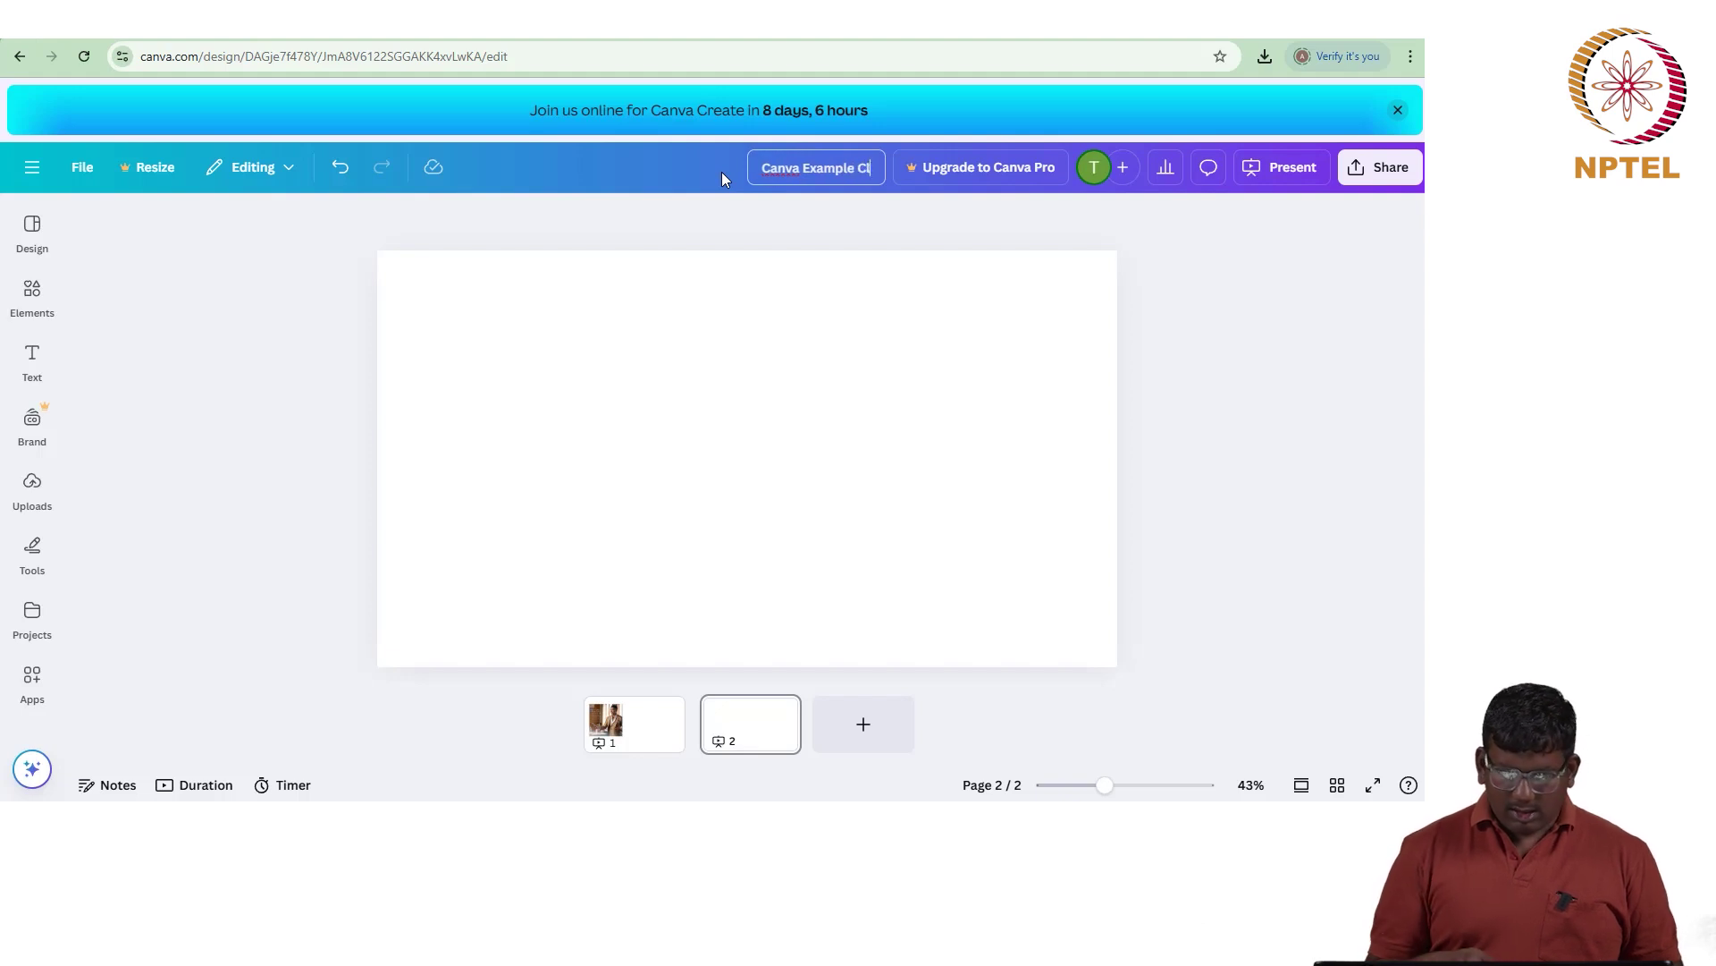
text(ass - 1)
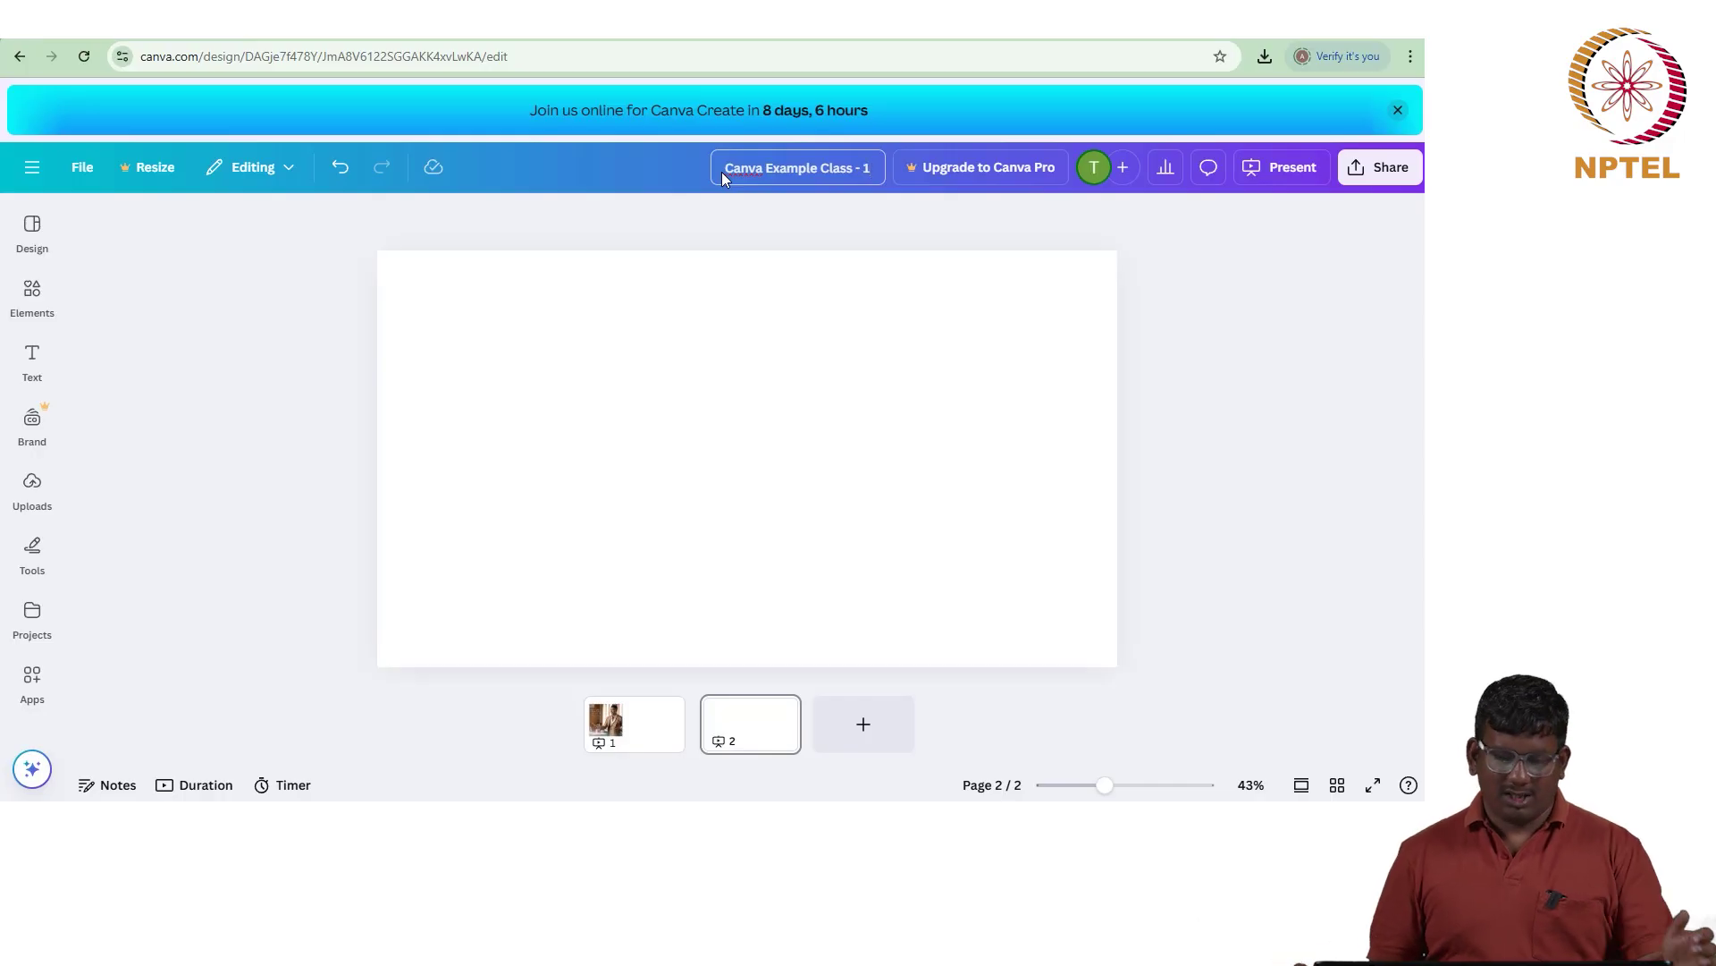
click(771, 381)
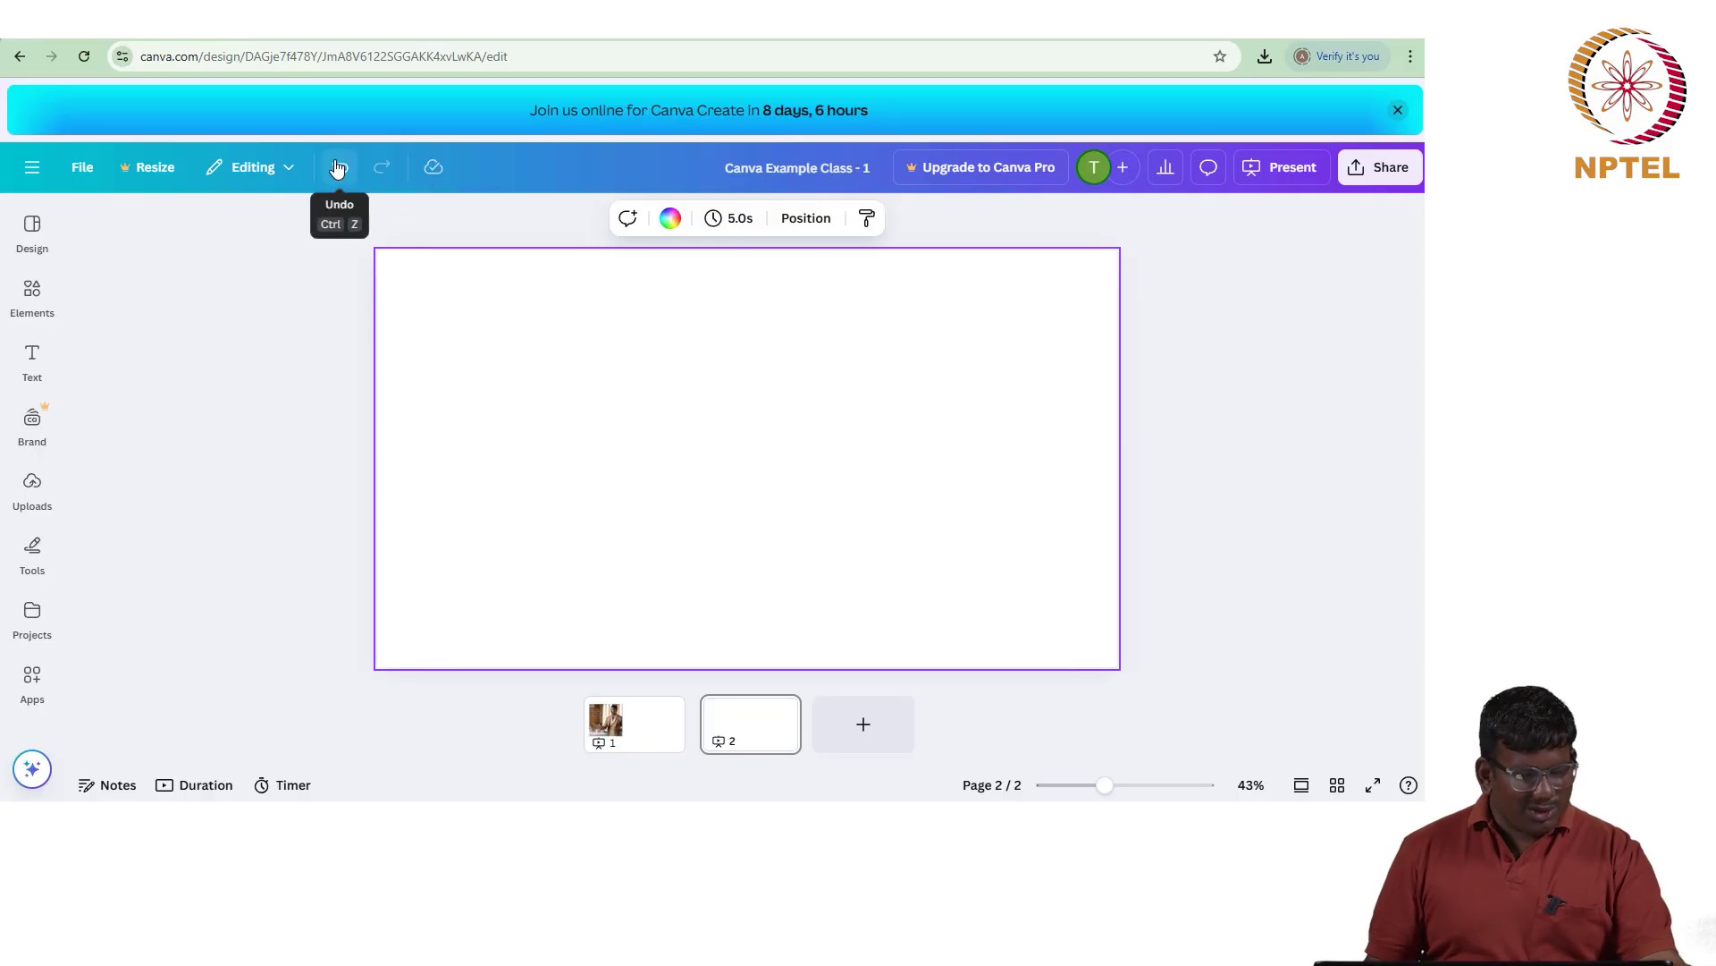
Step: Add a text box to the blank second page reading "Hi, This is" followed by the presenter's first name
click(36, 374)
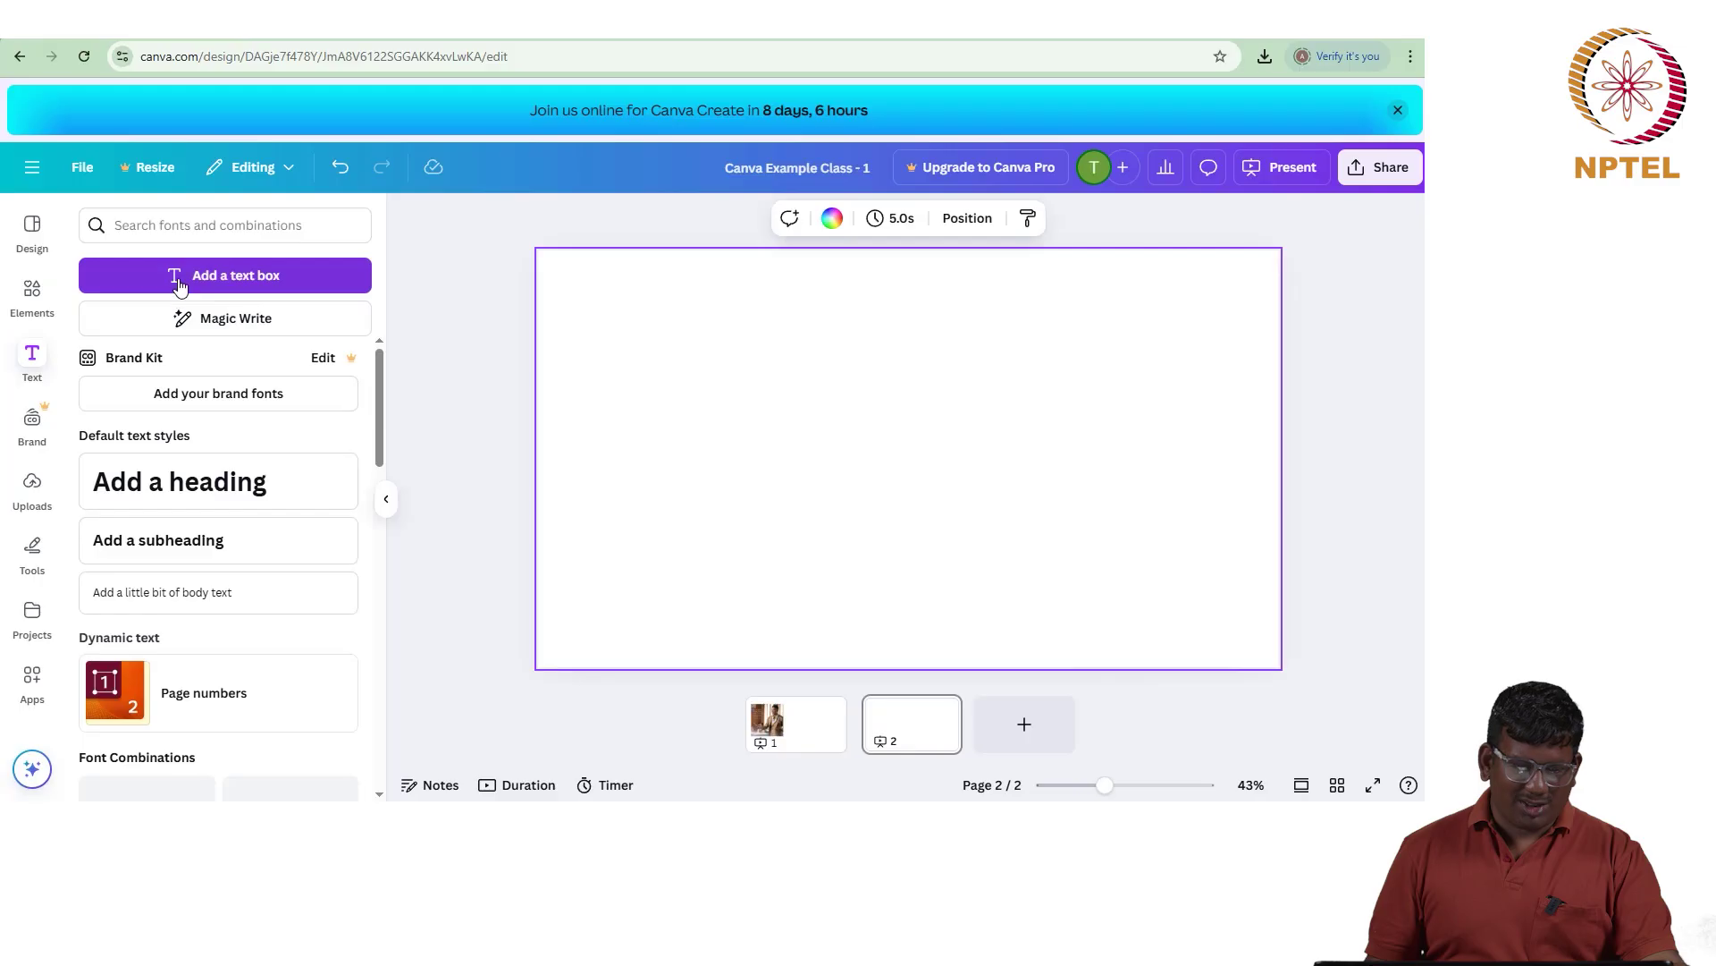
click(179, 281)
click(914, 457)
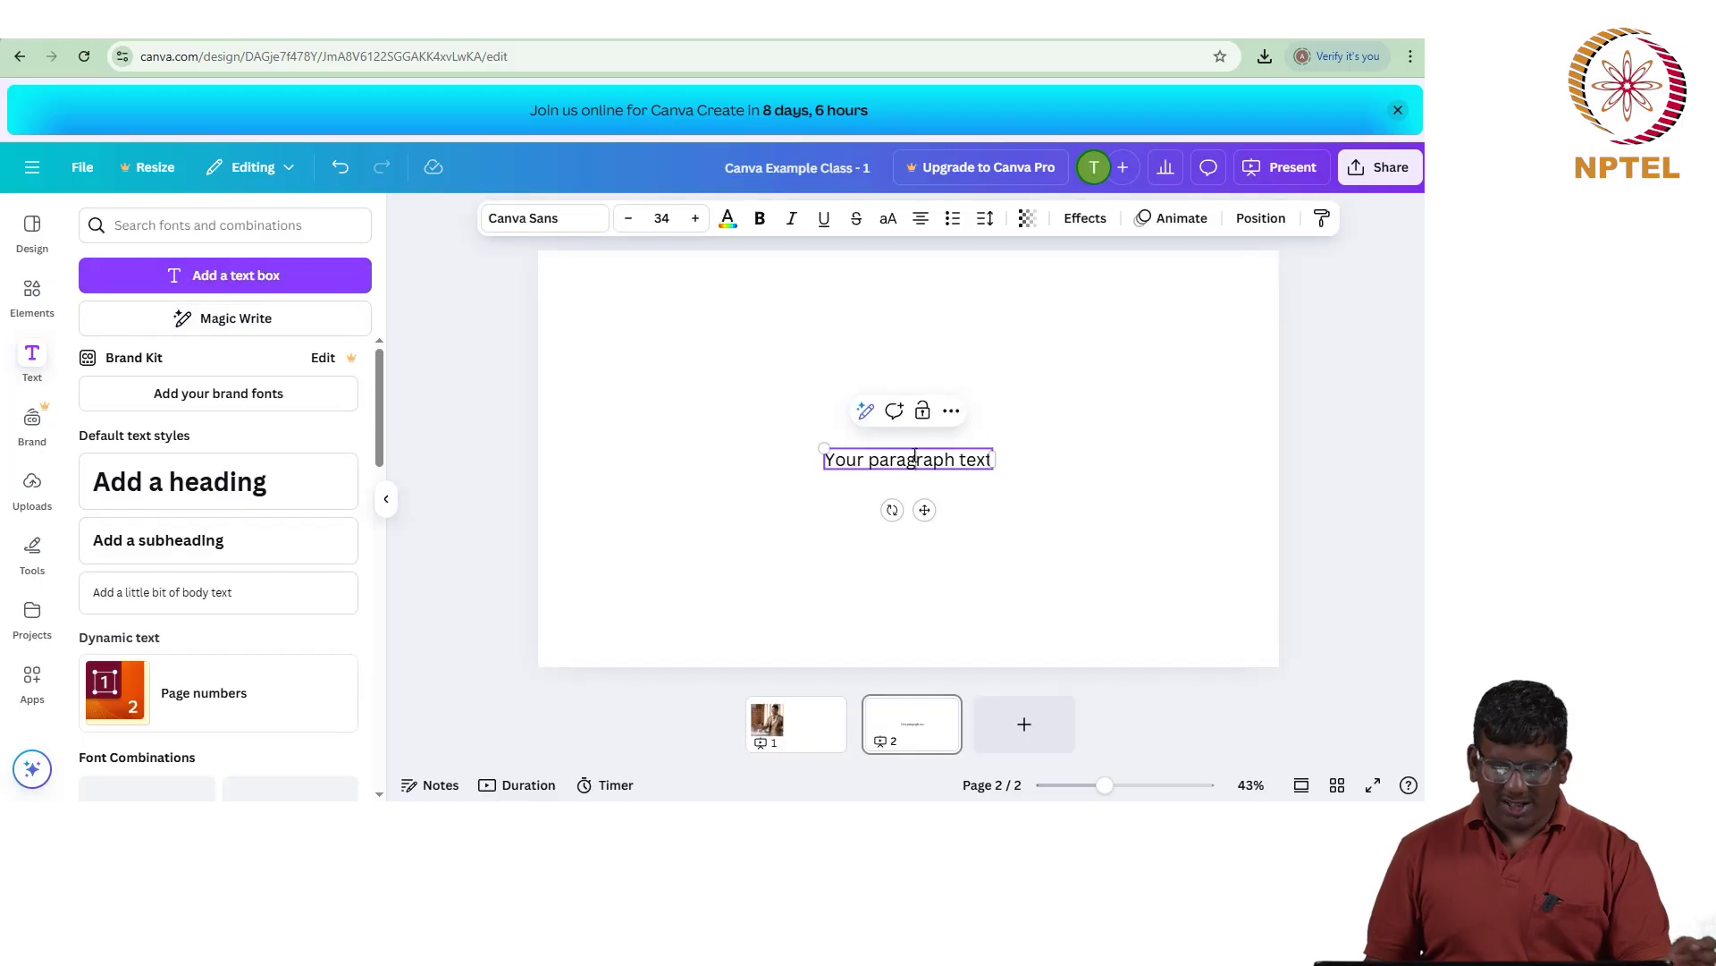
key(ctrl+a)
text(H)
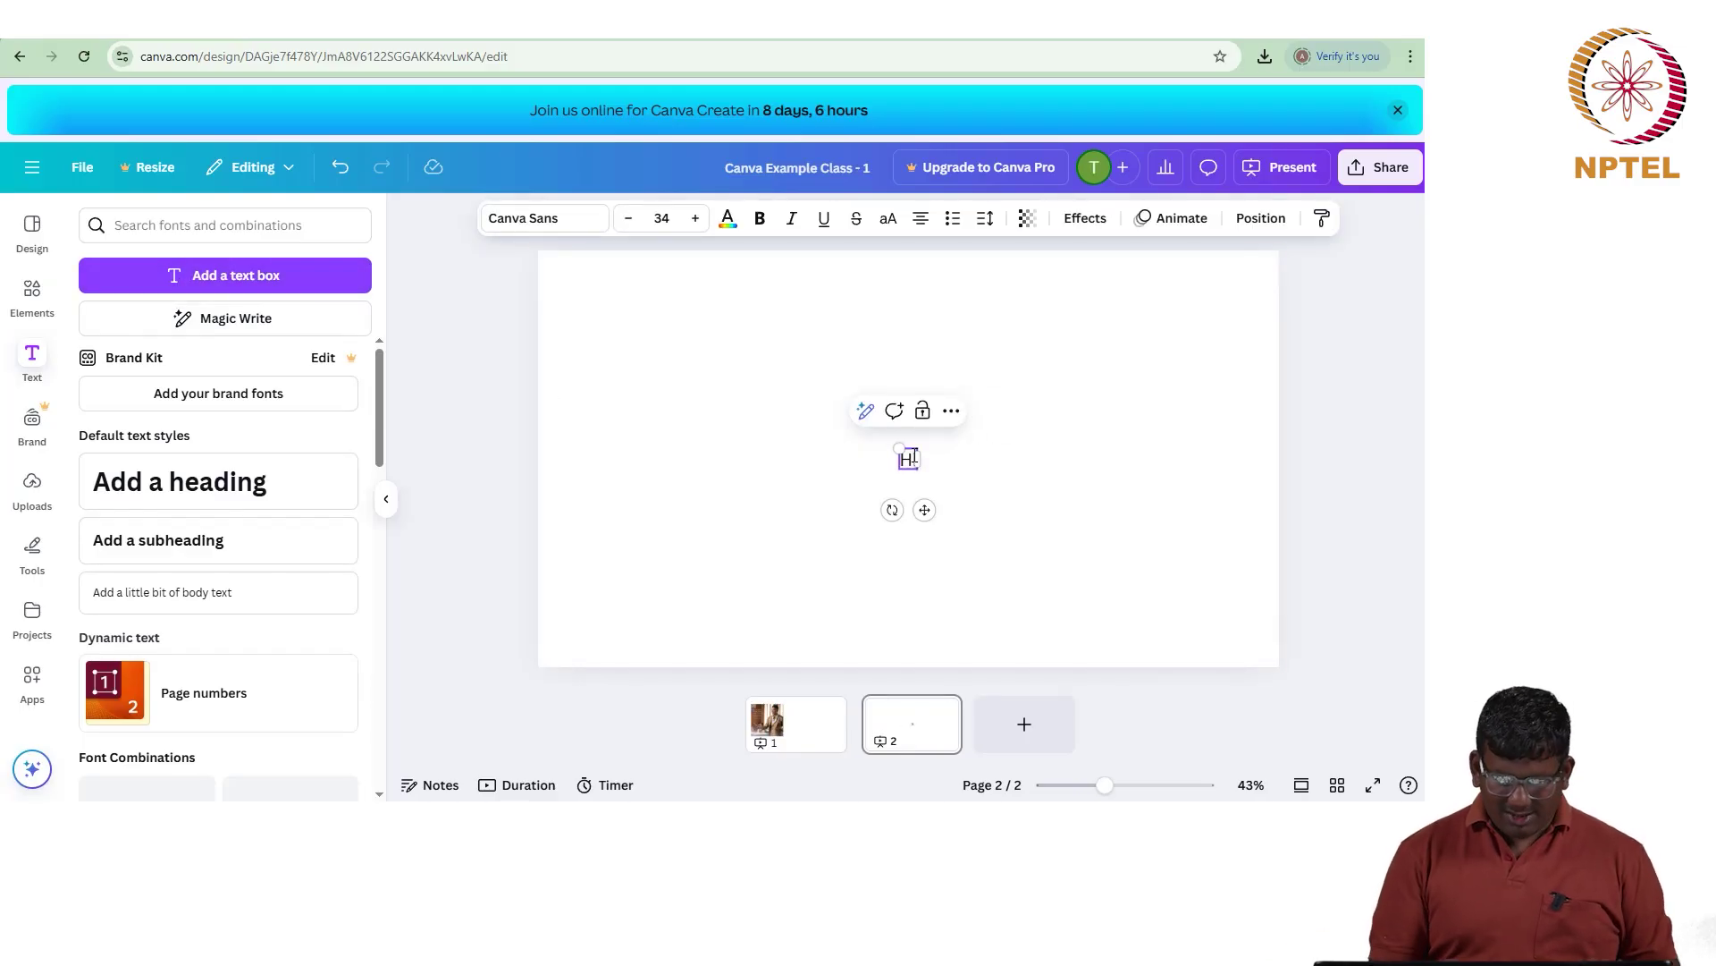
text(i, Th)
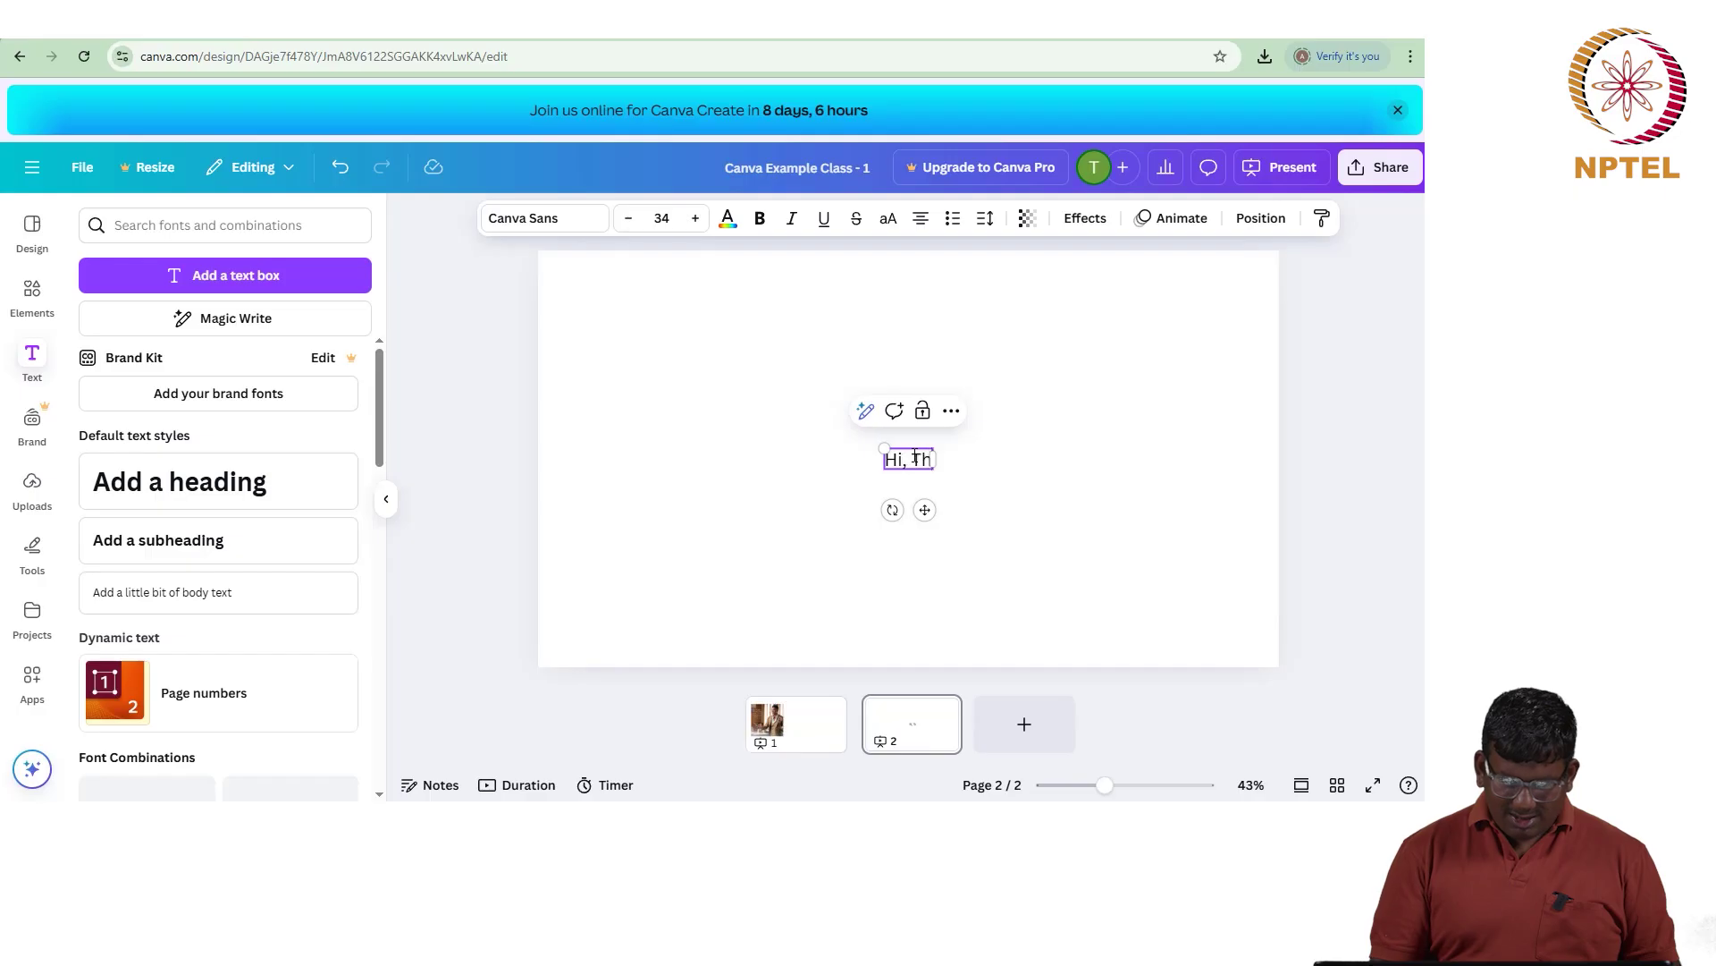
text(is is Tony)
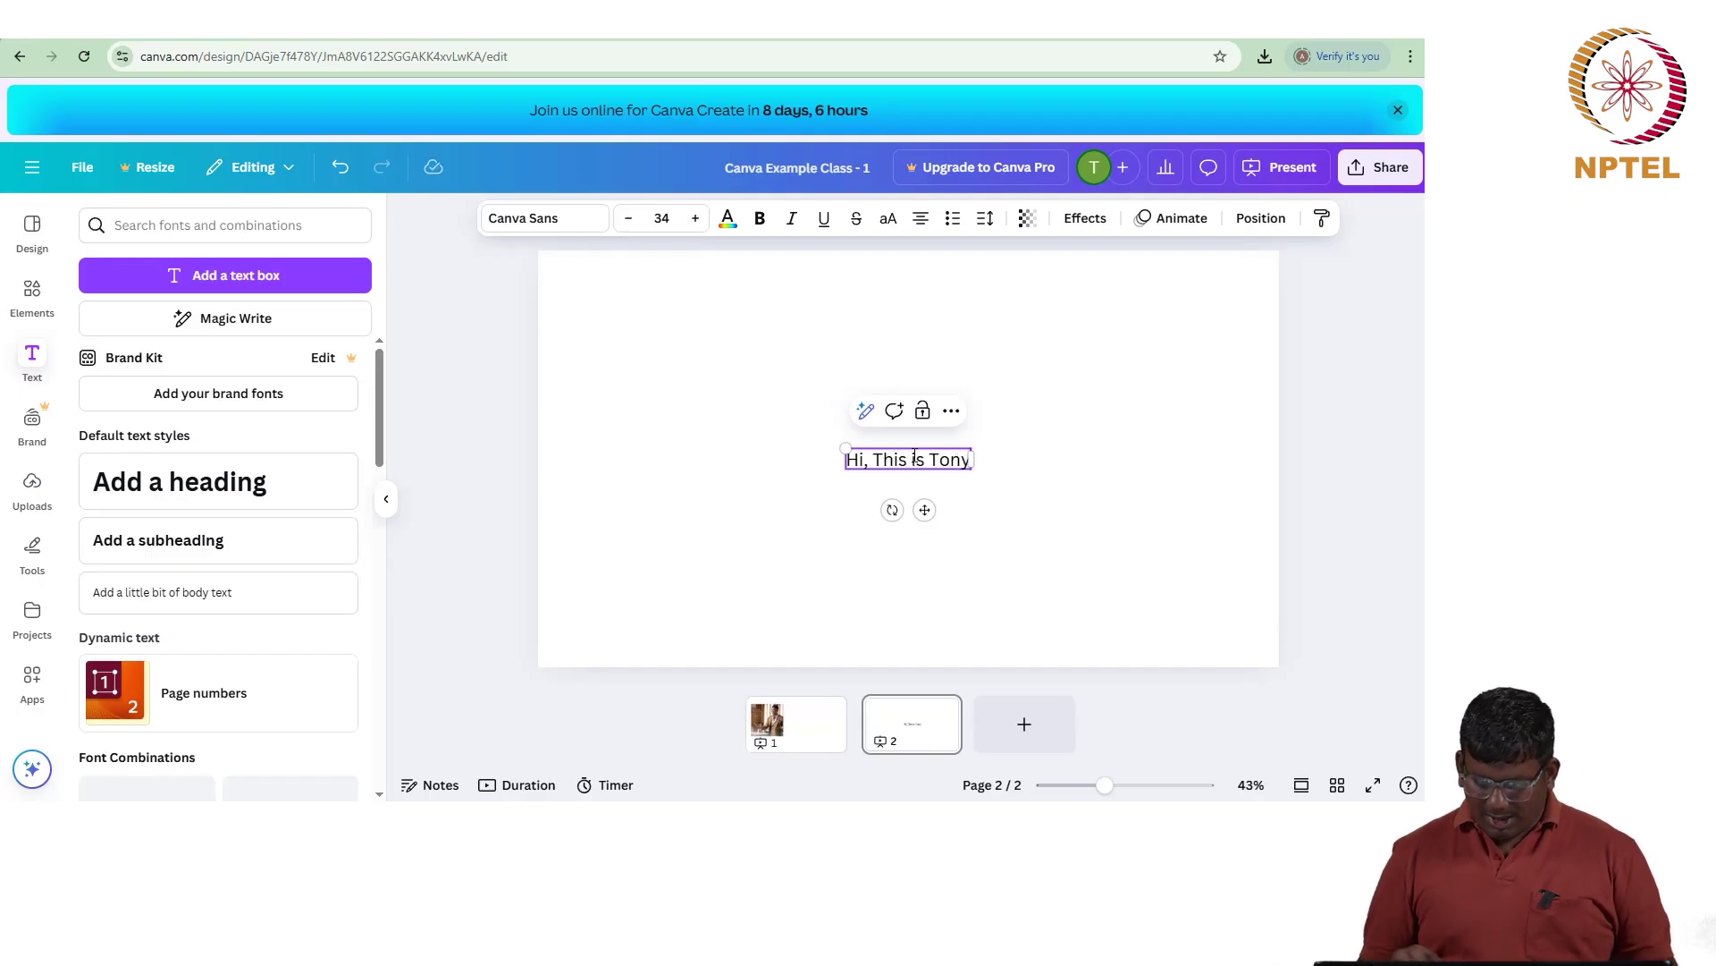
key(Return)
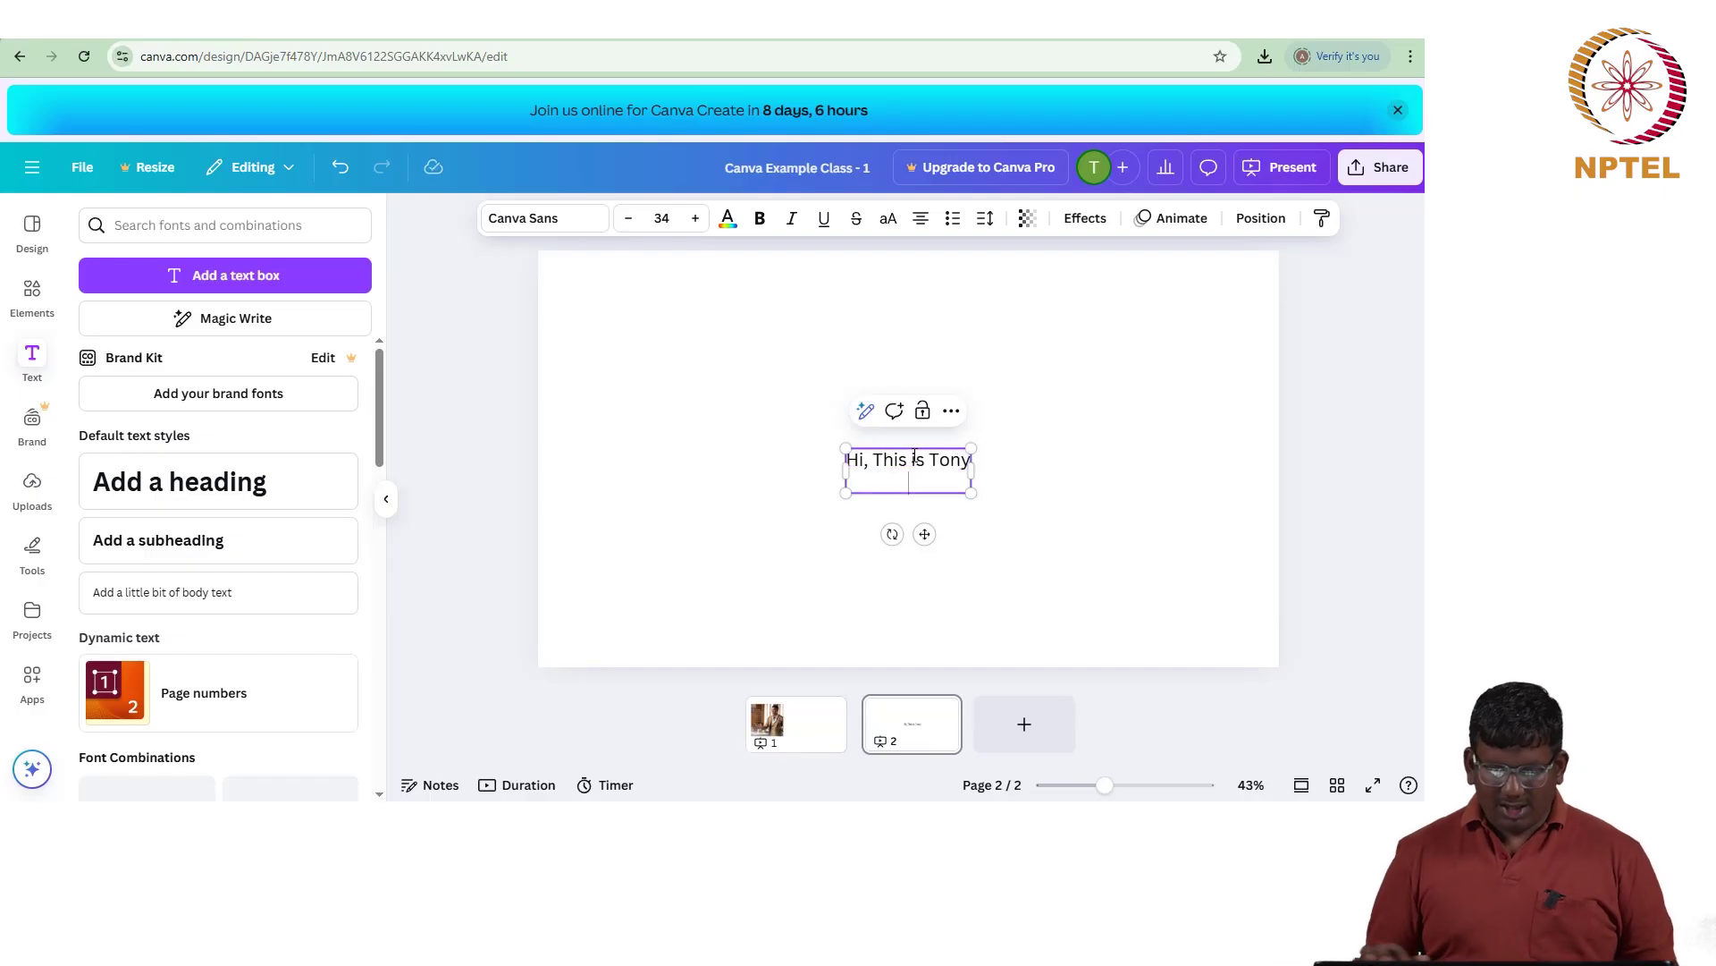
key(BackSpace)
text(\)
key(BackSpace)
click(808, 510)
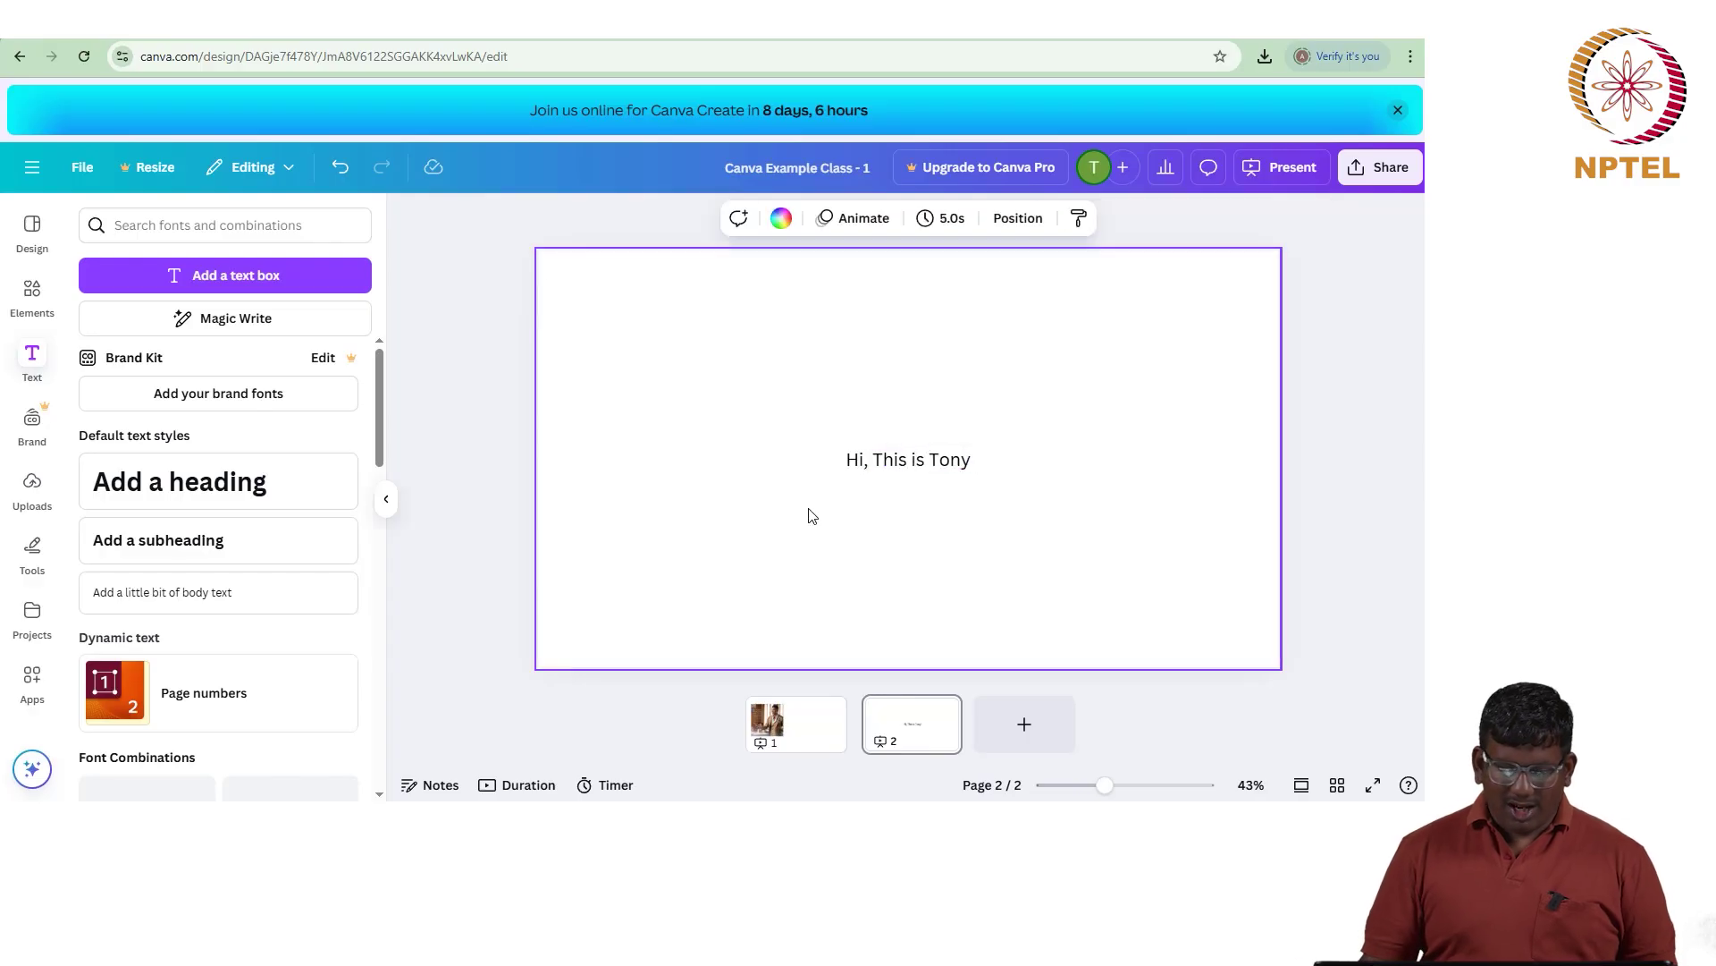
Step: Enlarge the greeting text up and to the left to a font size of about 95.6, and undo and redo the resize
click(940, 467)
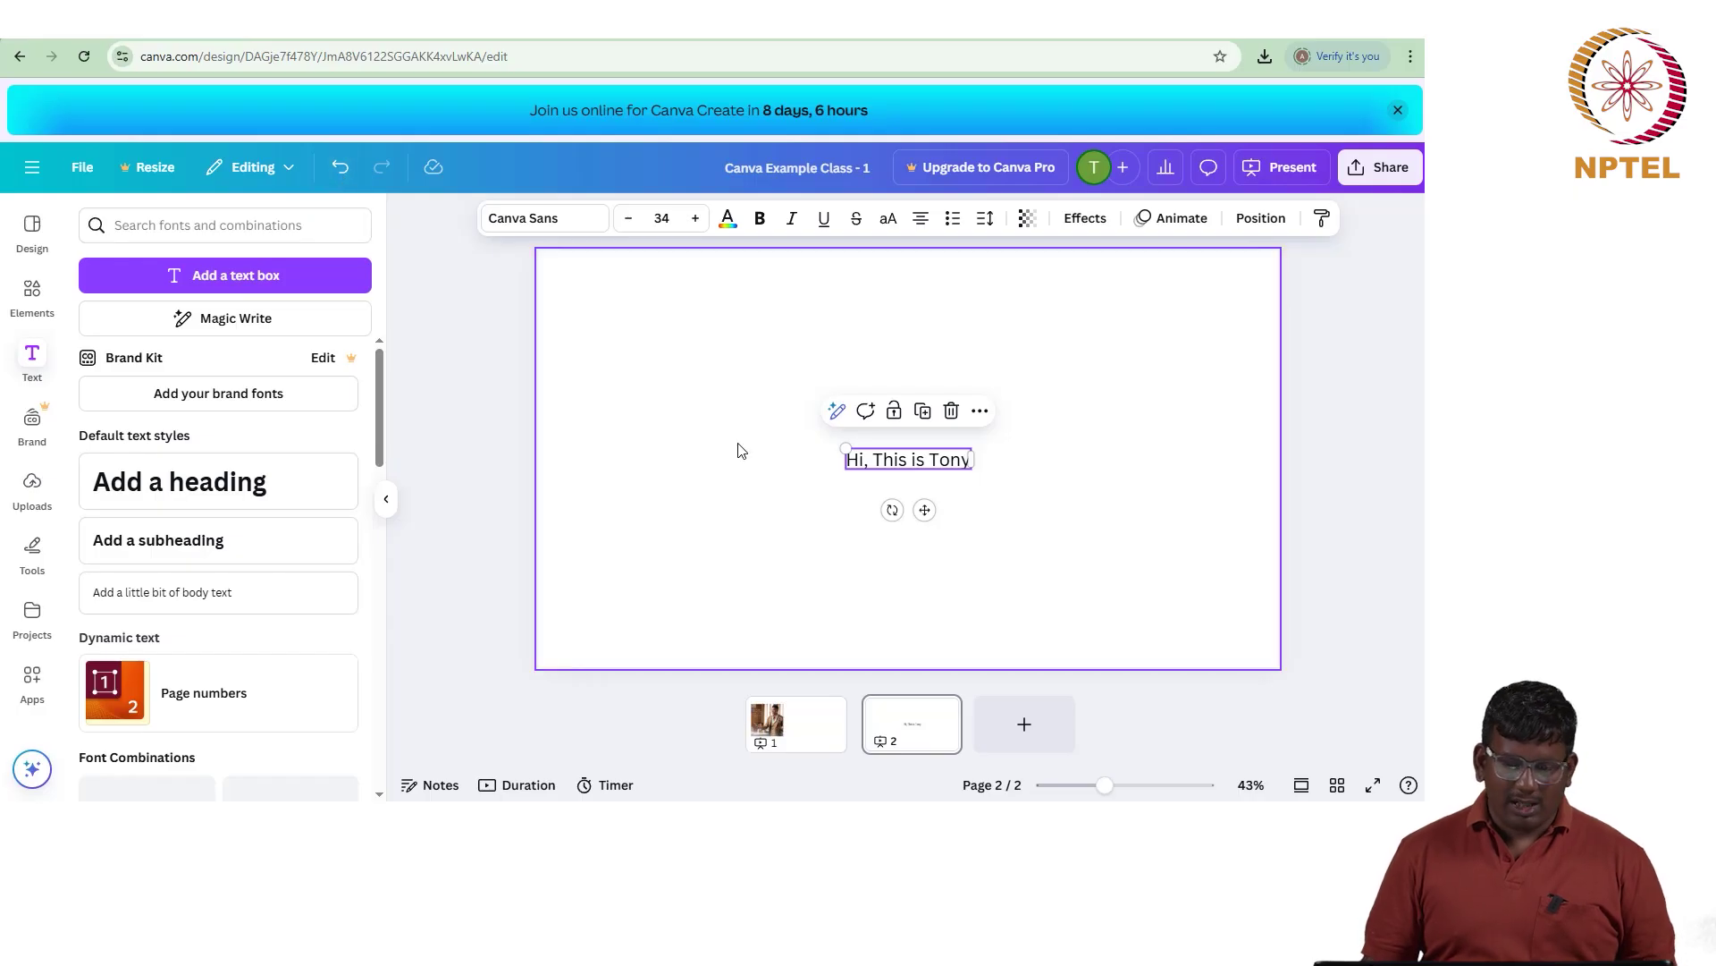
drag(845, 448, 621, 313)
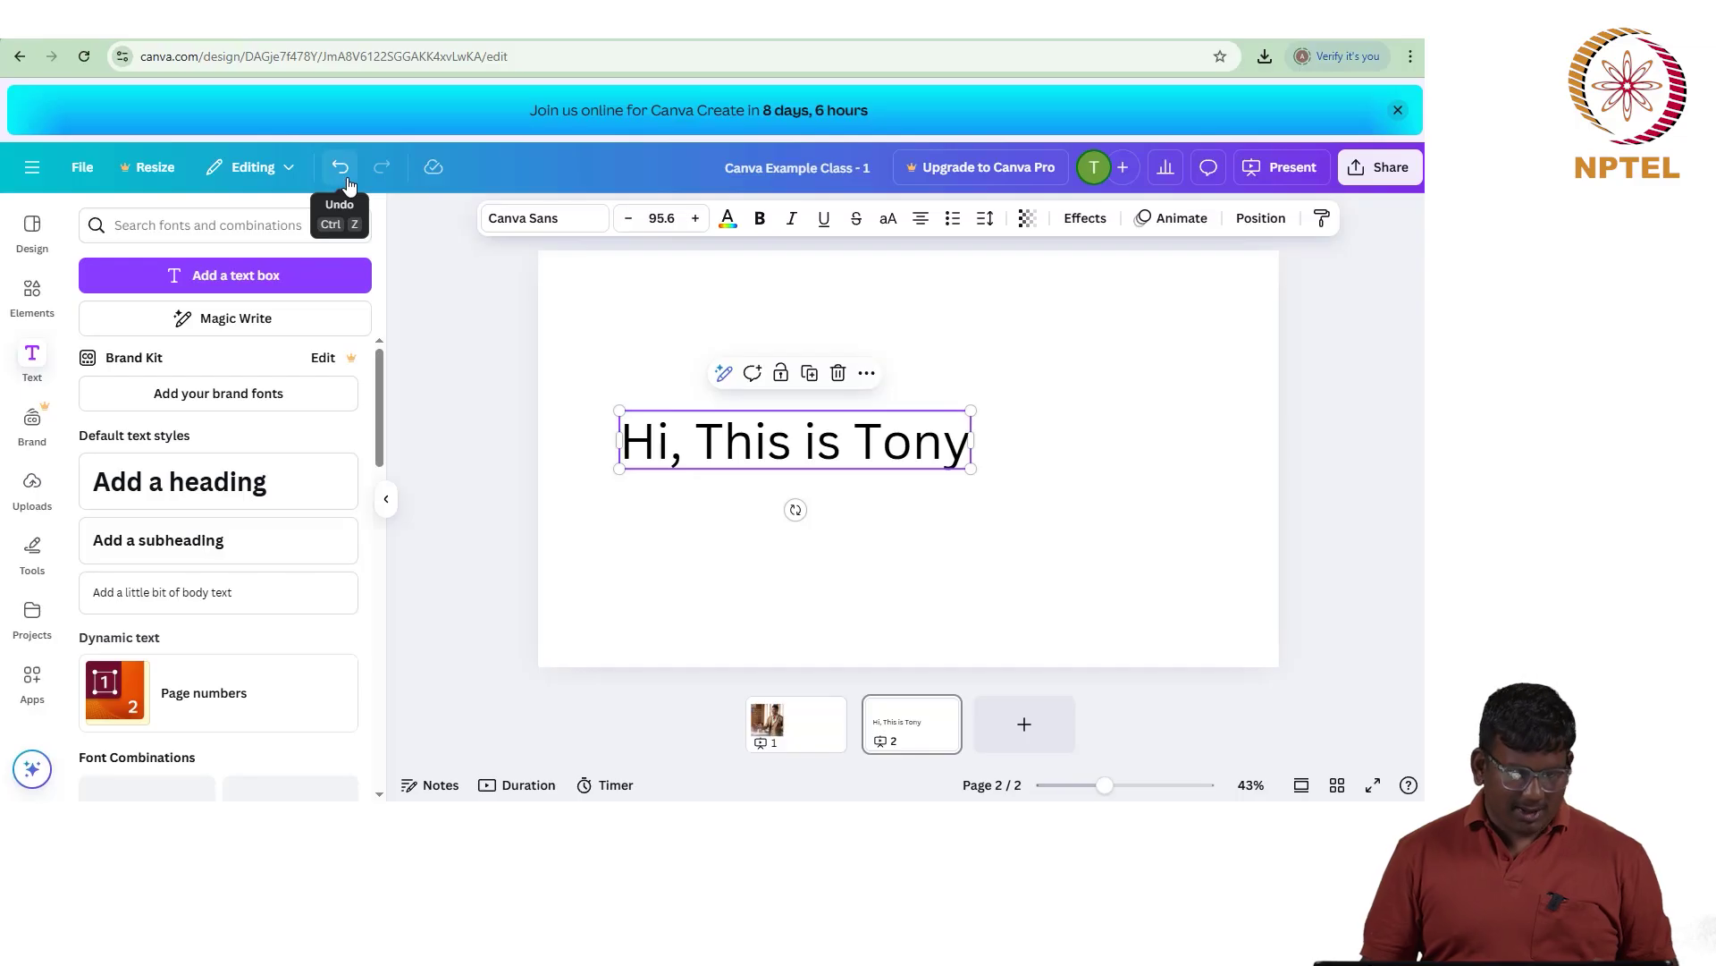
click(349, 185)
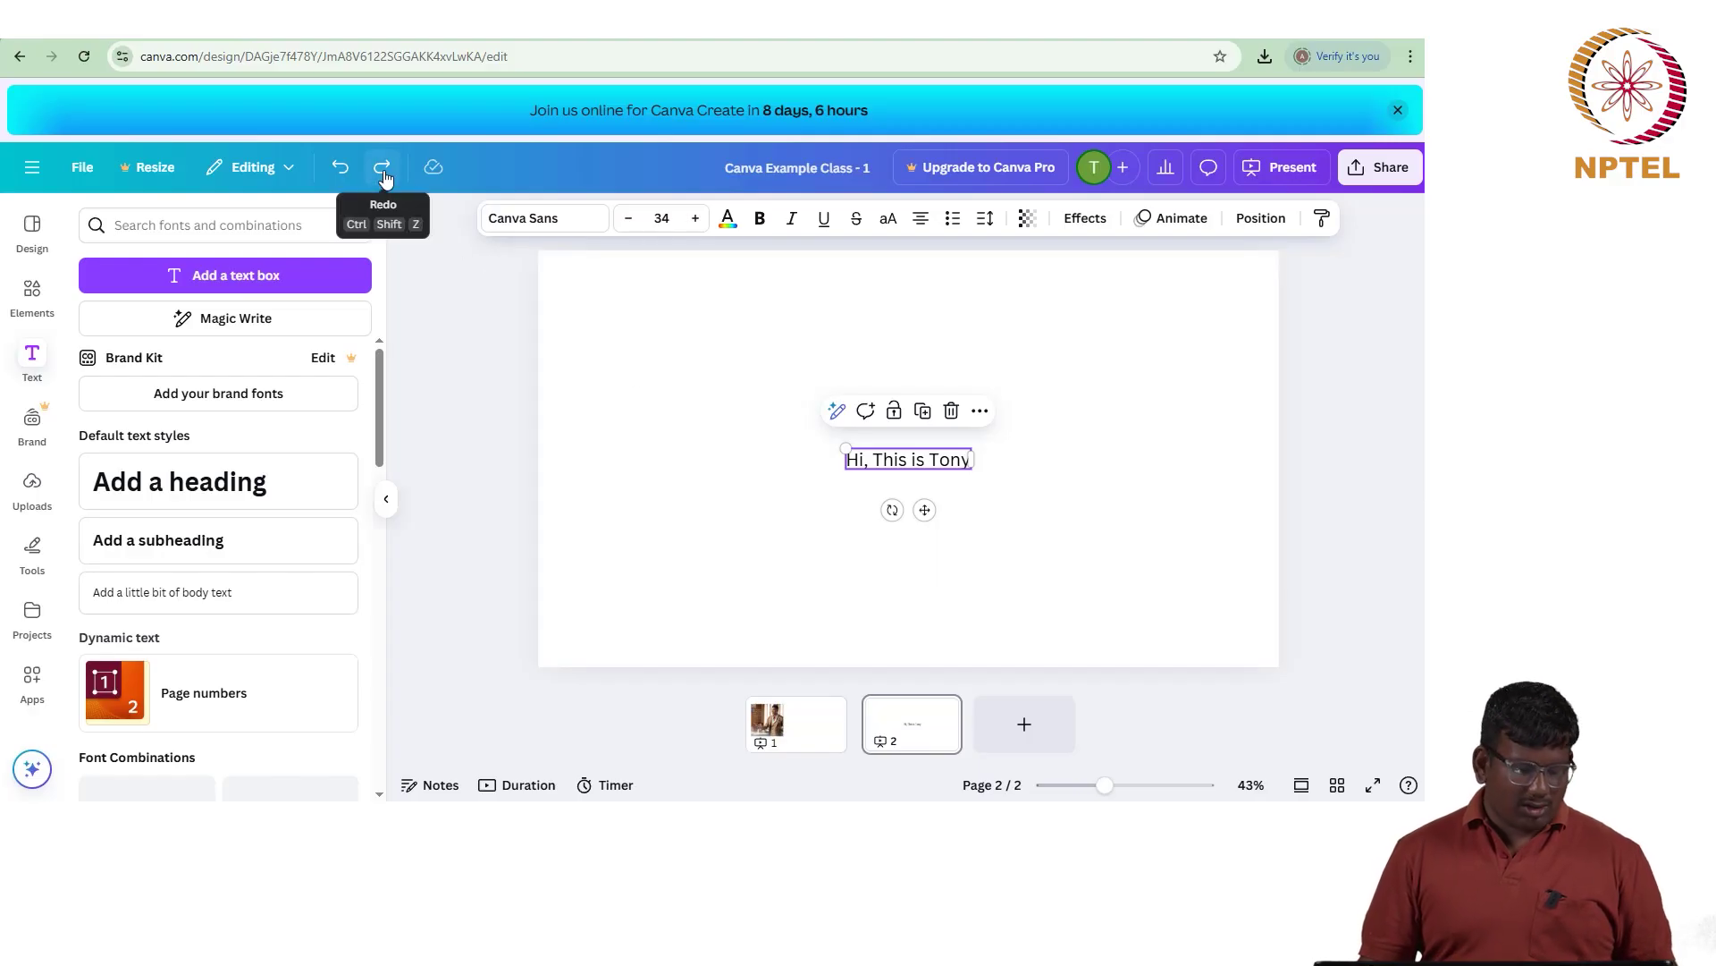
click(382, 170)
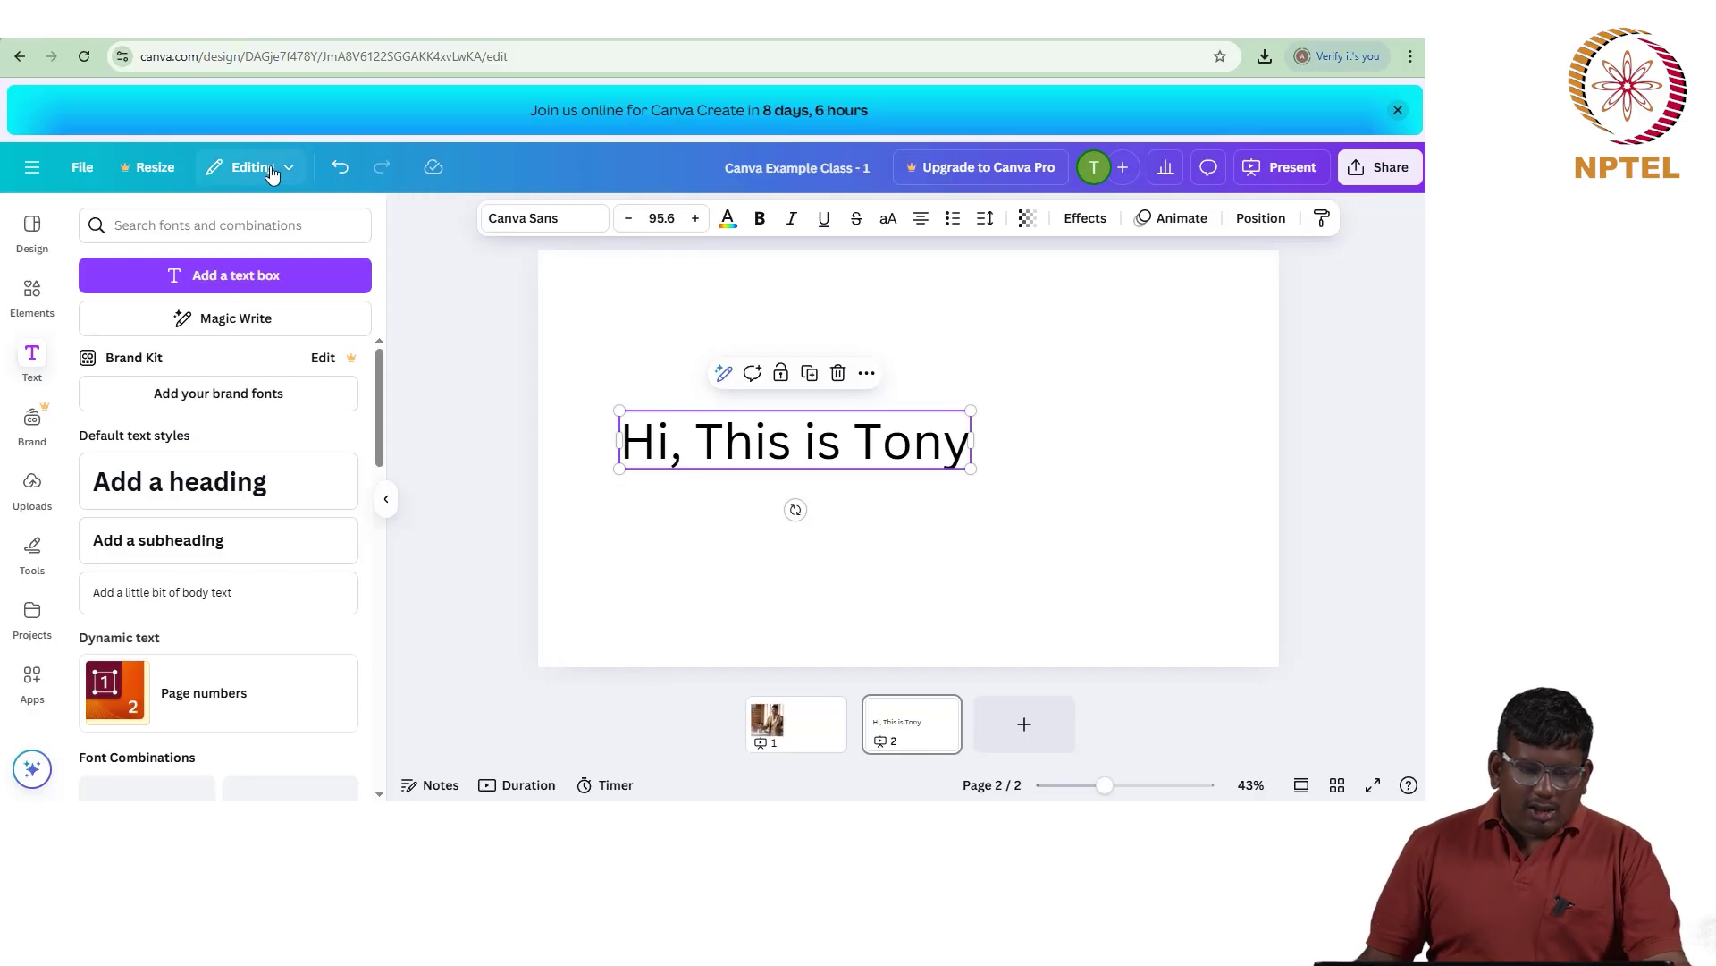
Step: Switch the design to Commenting mode and draft the comment "This is very big text" on the greeting text
click(271, 169)
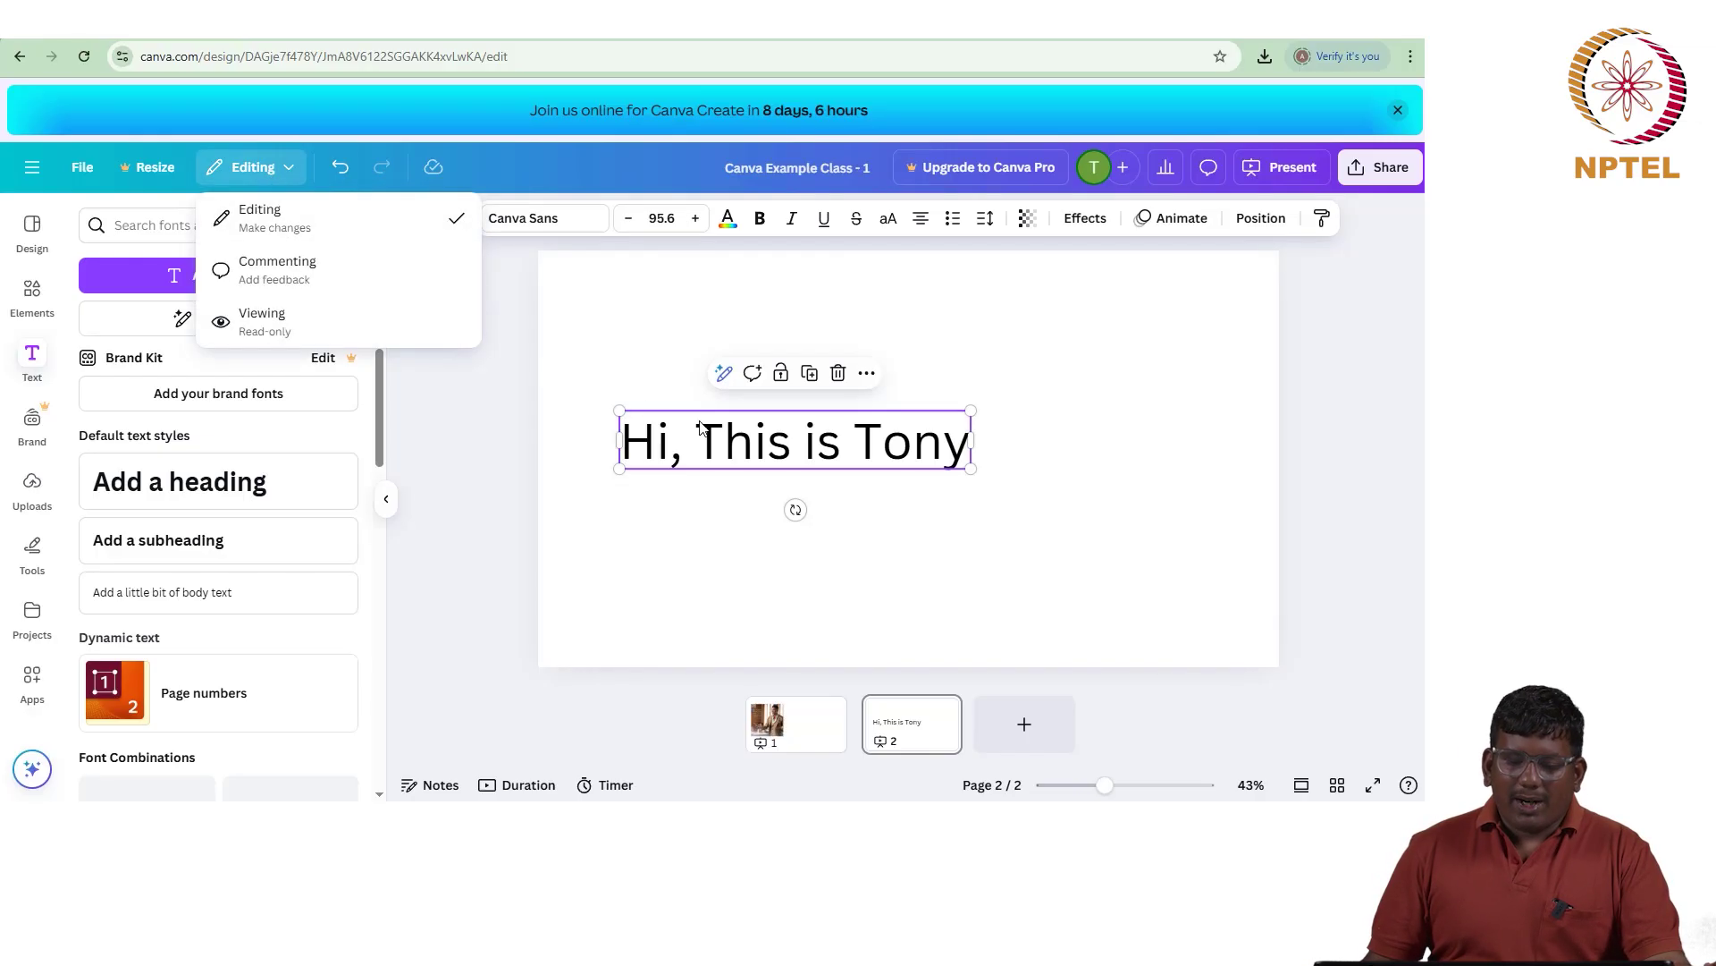
click(299, 269)
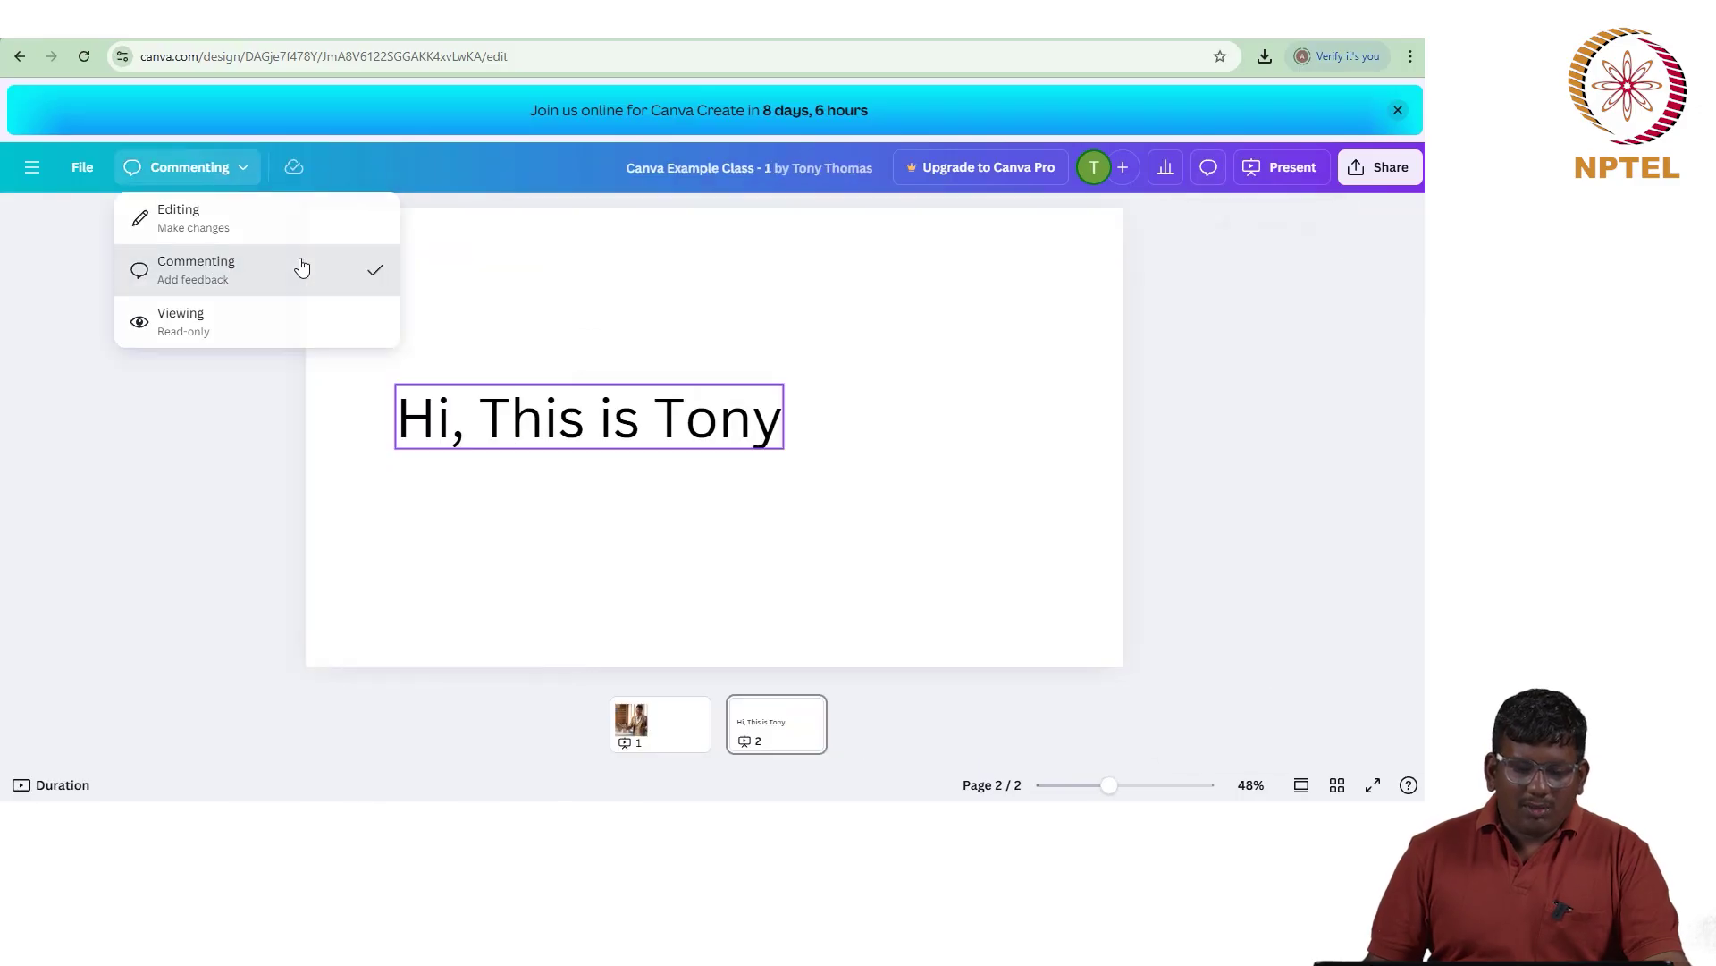
click(589, 347)
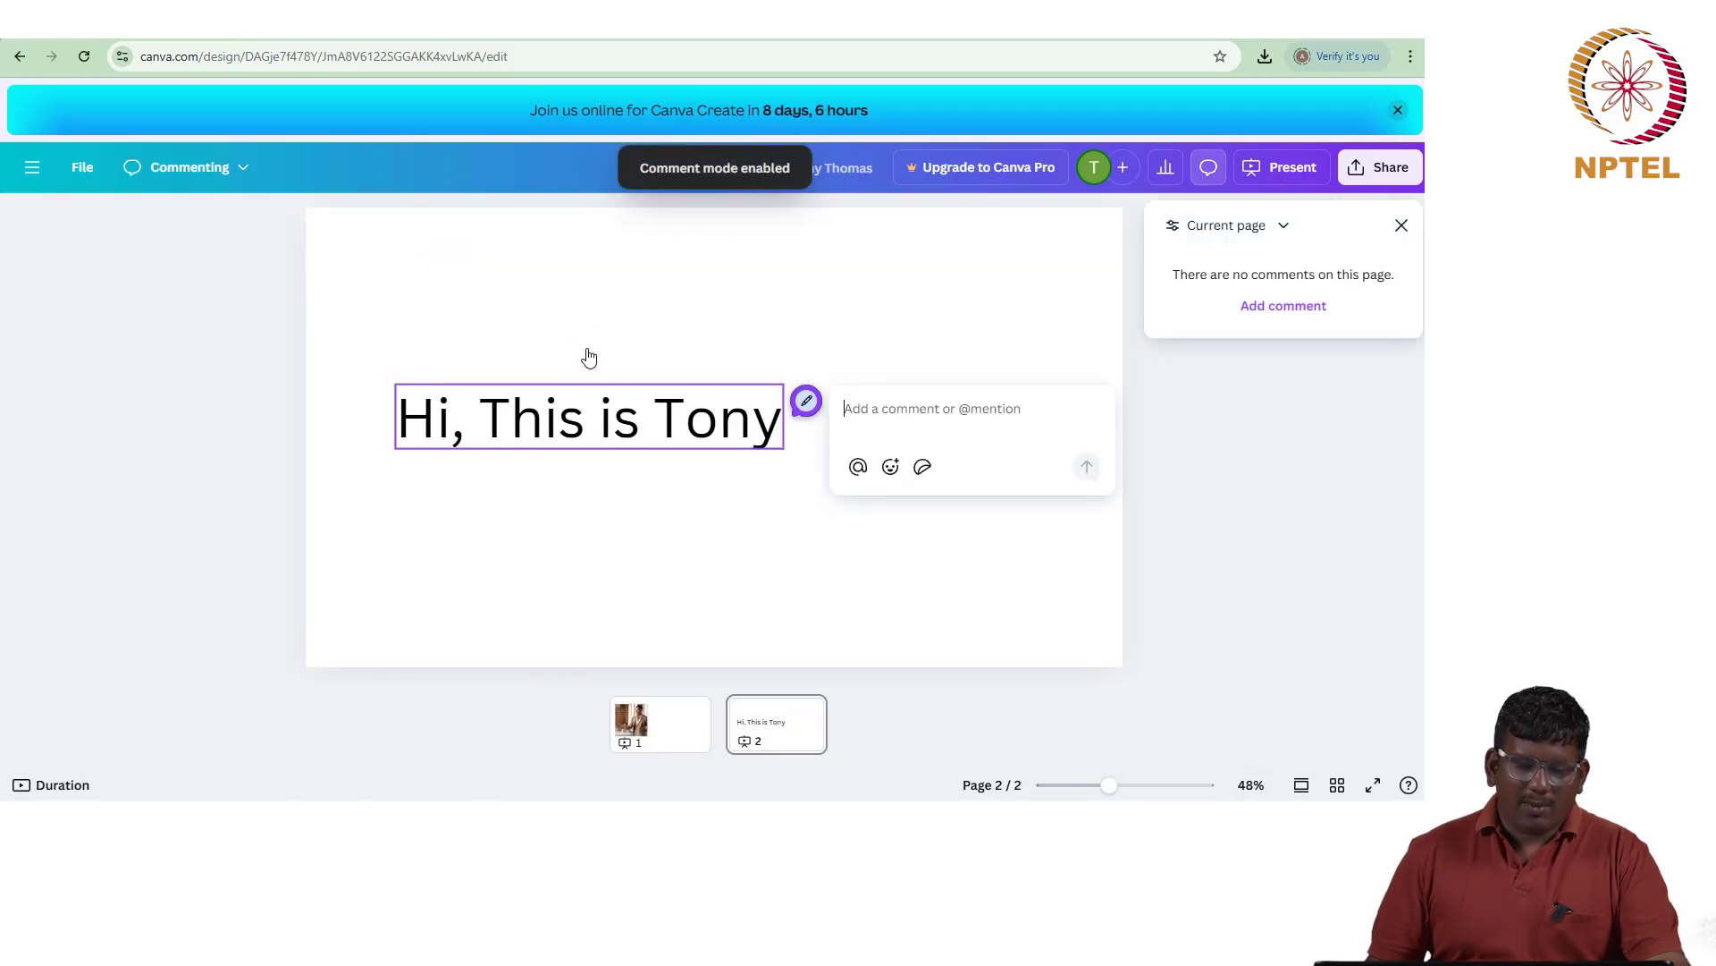
text(This is very big f)
key(BackSpace)
text(t)
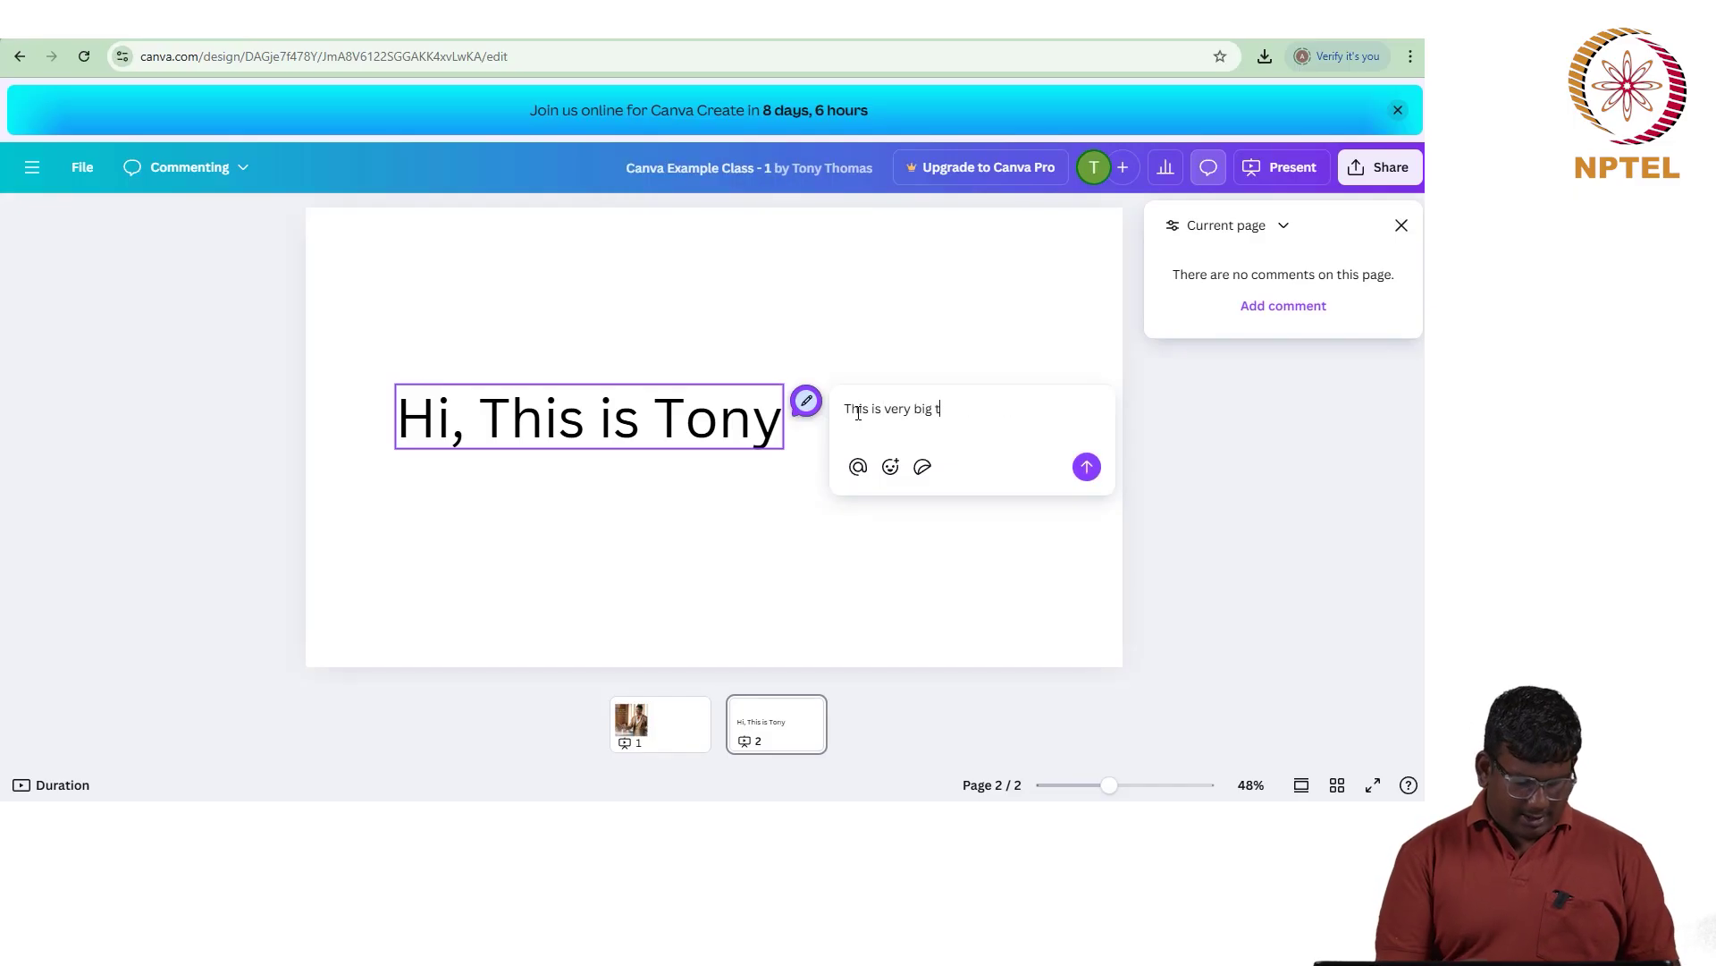
text(ext)
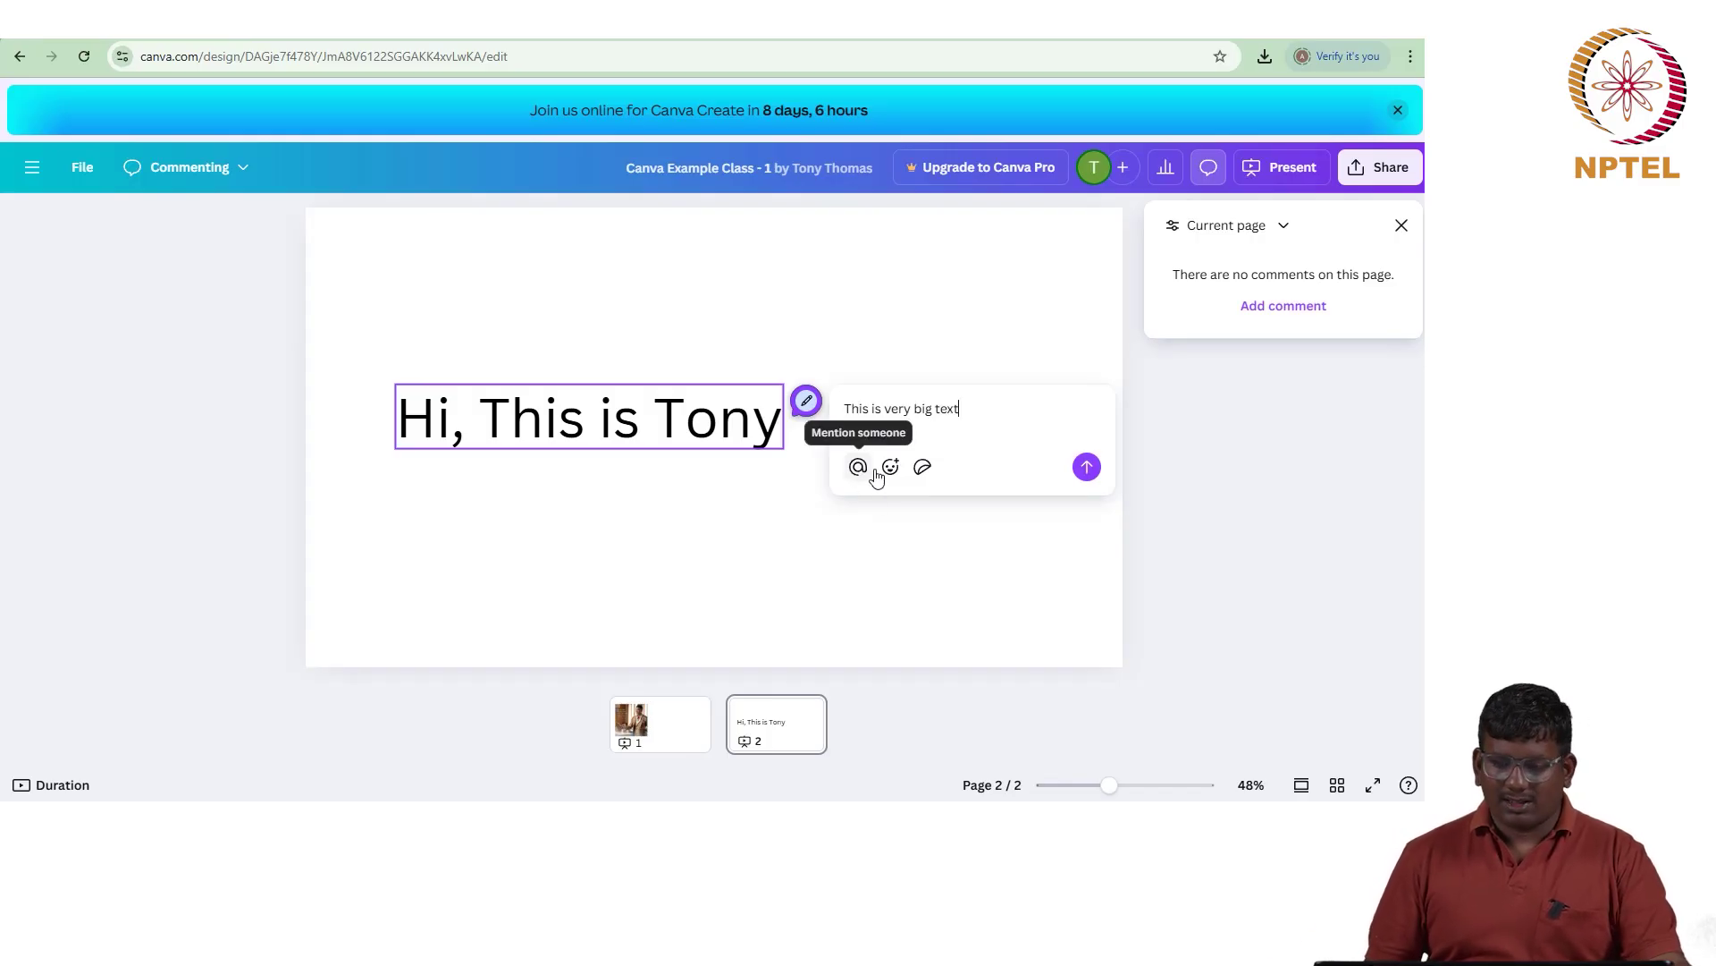
Step: Look over the people with access and the sharing options, and return to the draft comment on the greeting
click(1122, 169)
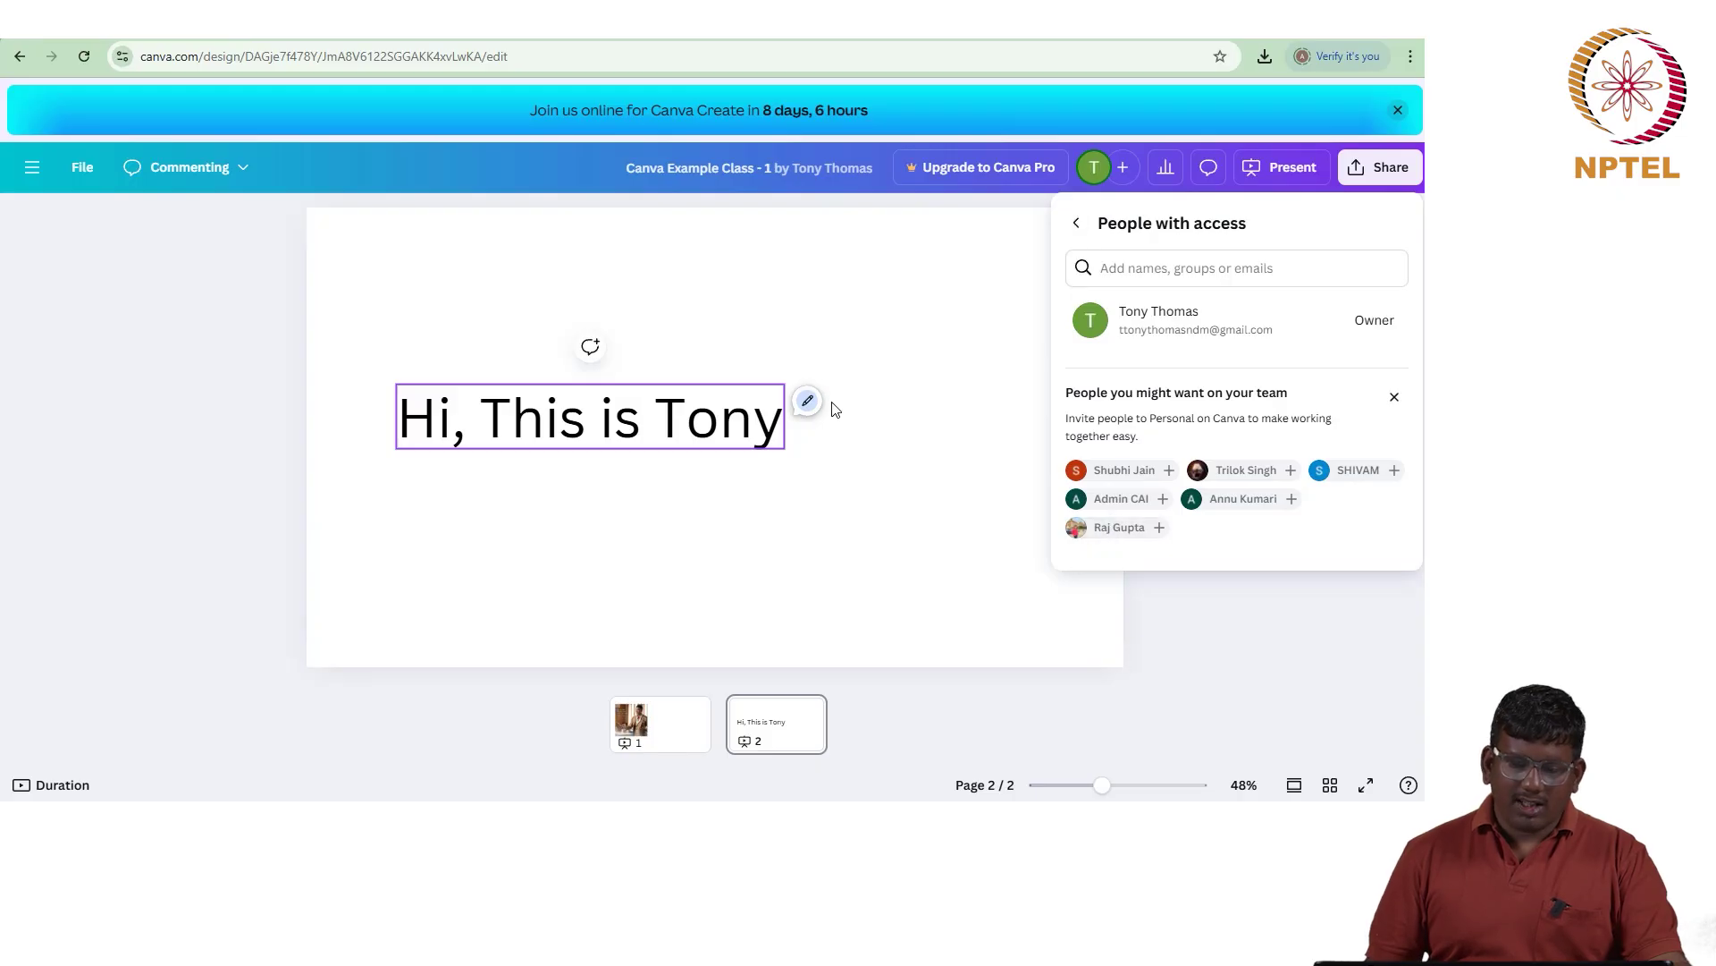
click(1076, 223)
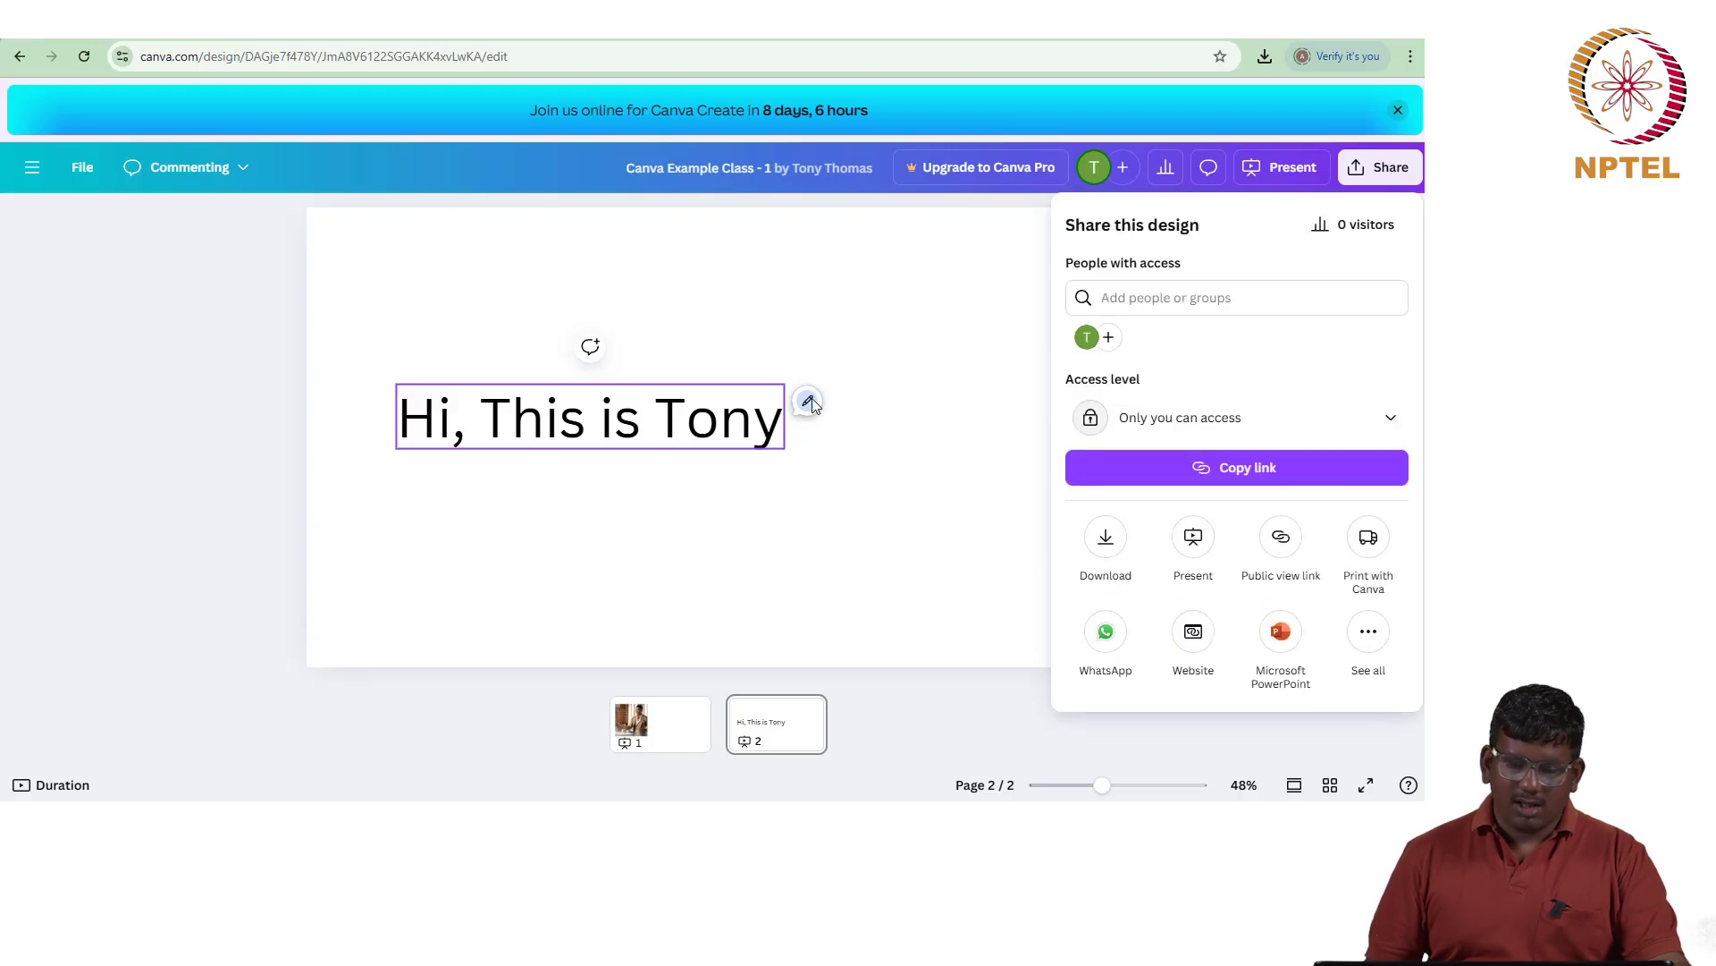
click(1037, 258)
click(807, 401)
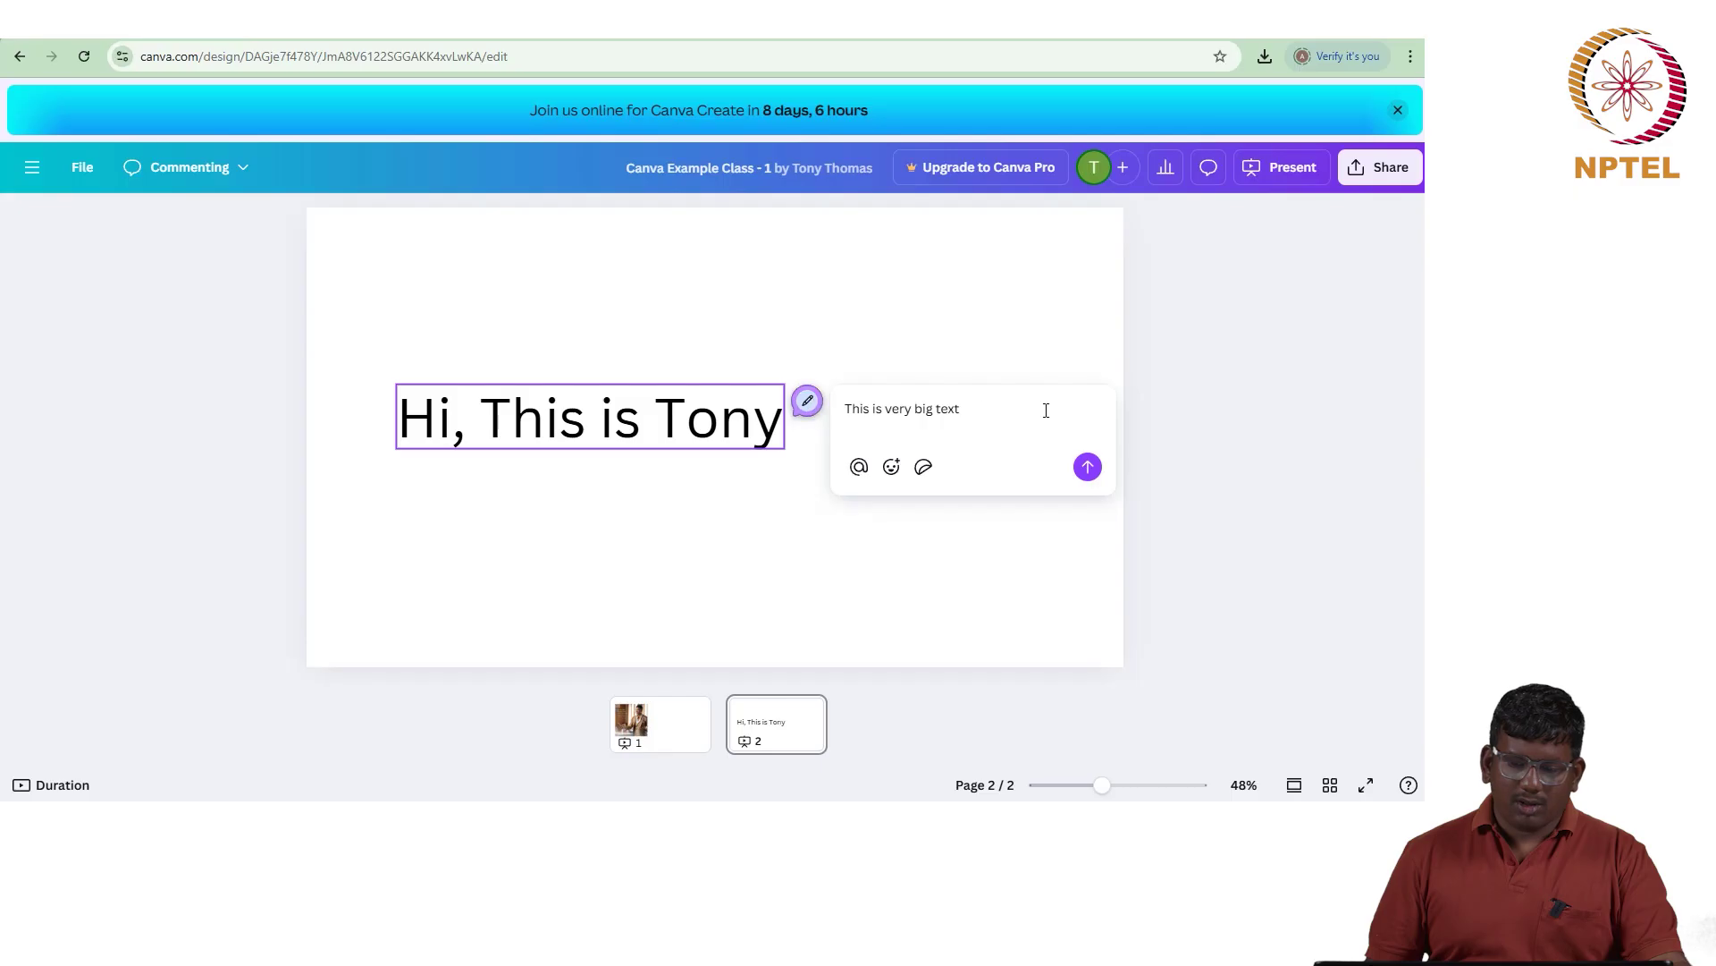
Step: Mention the design owner in the draft comment, post it, and close the comment thread
text(@)
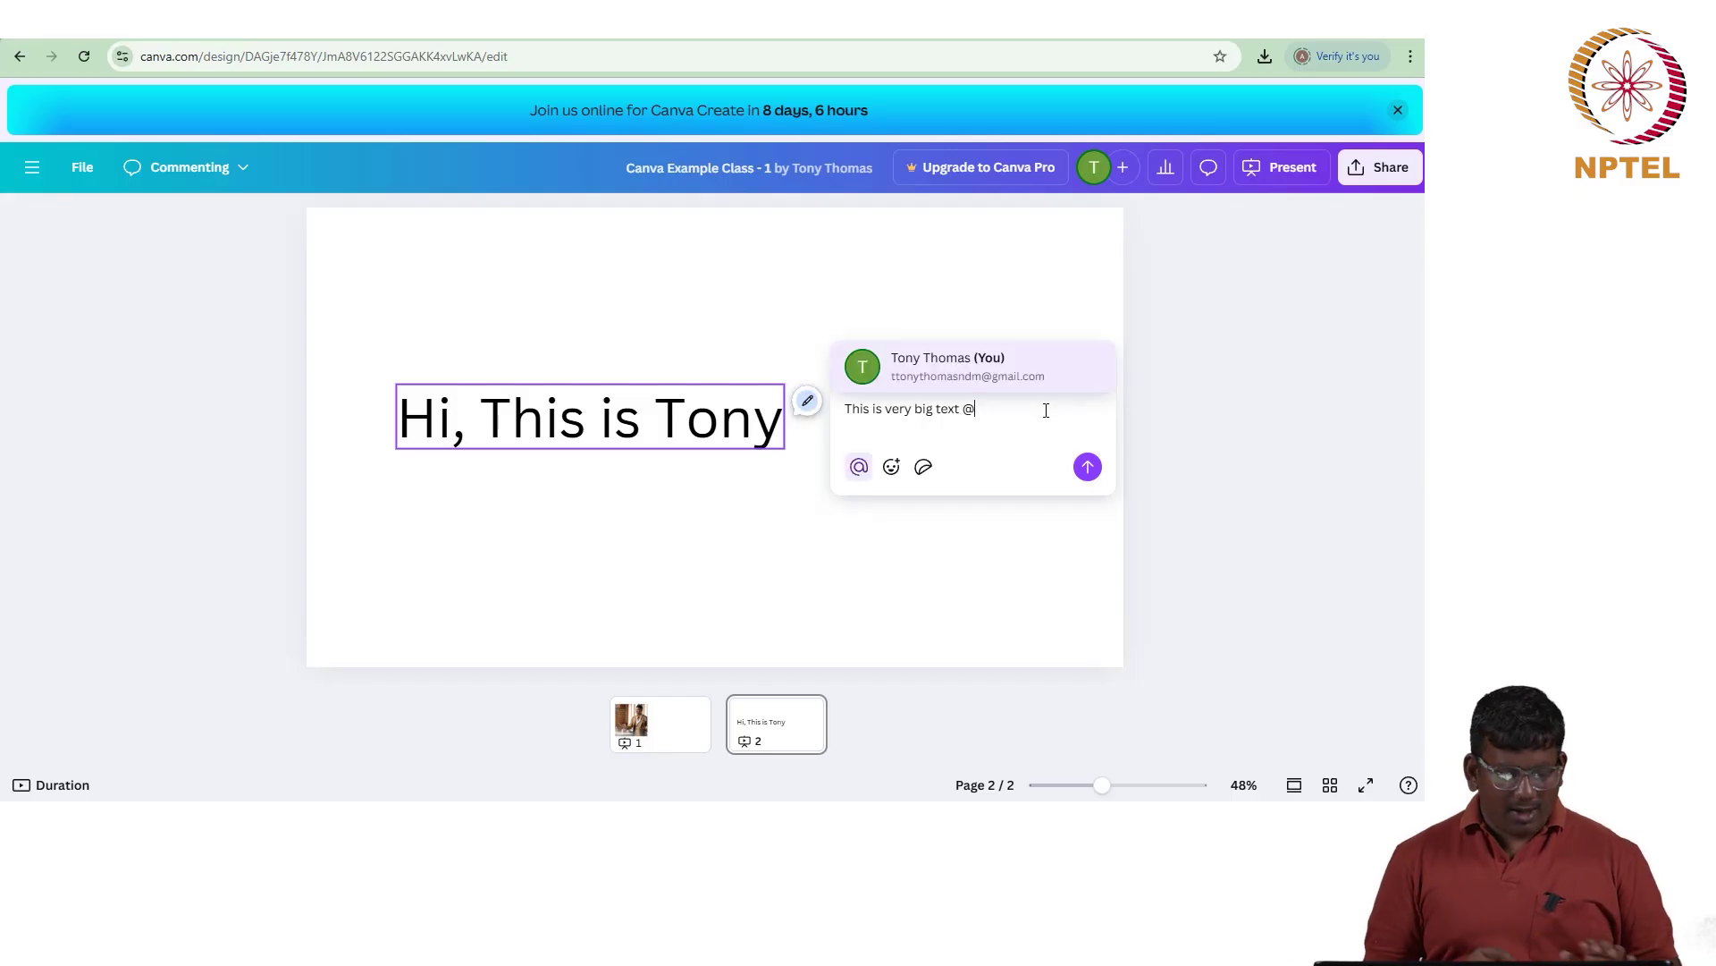
key(Return)
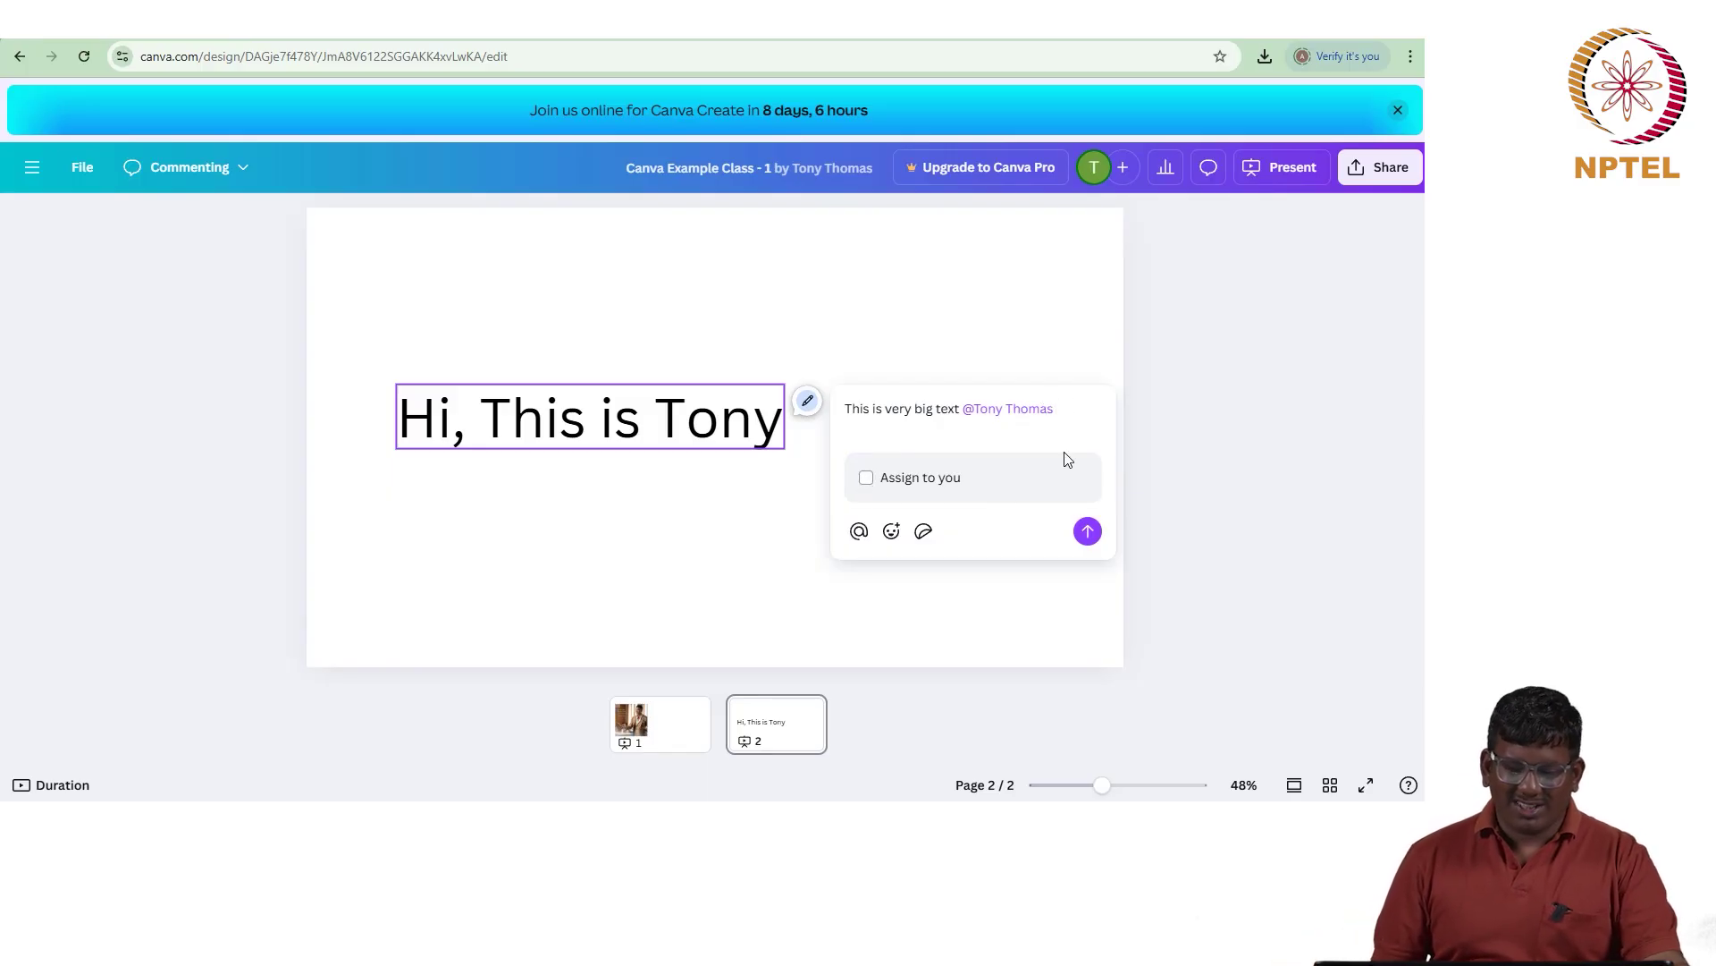
click(1087, 531)
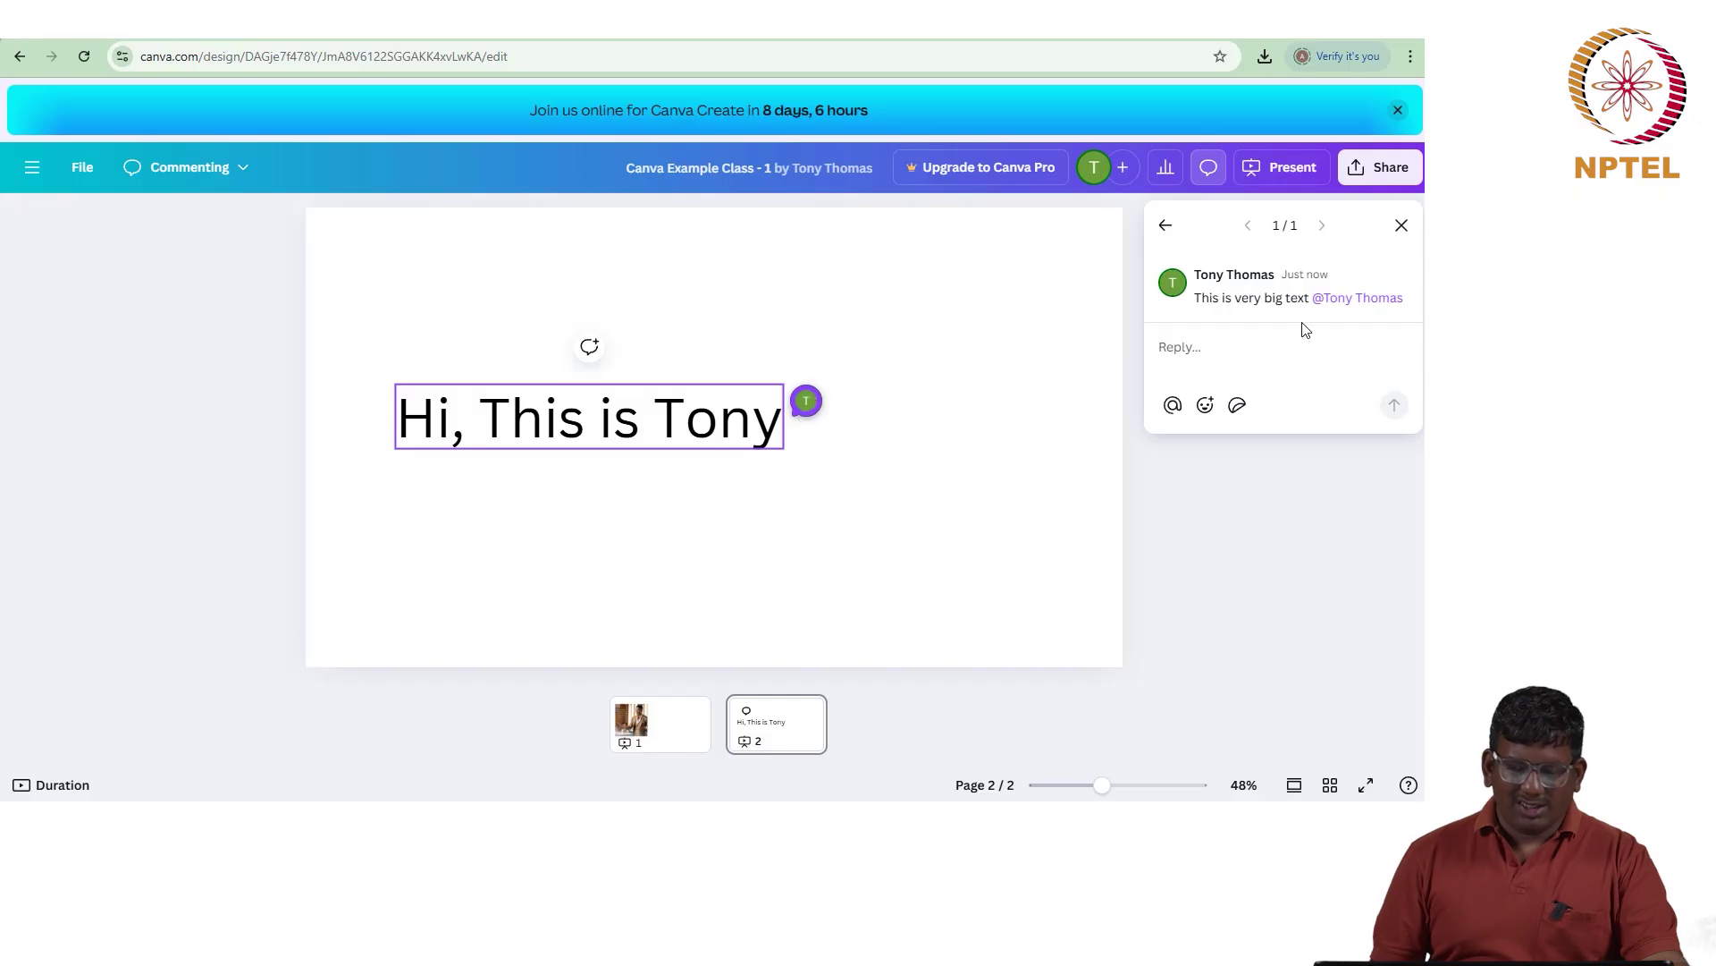
mouse_move(1296, 321)
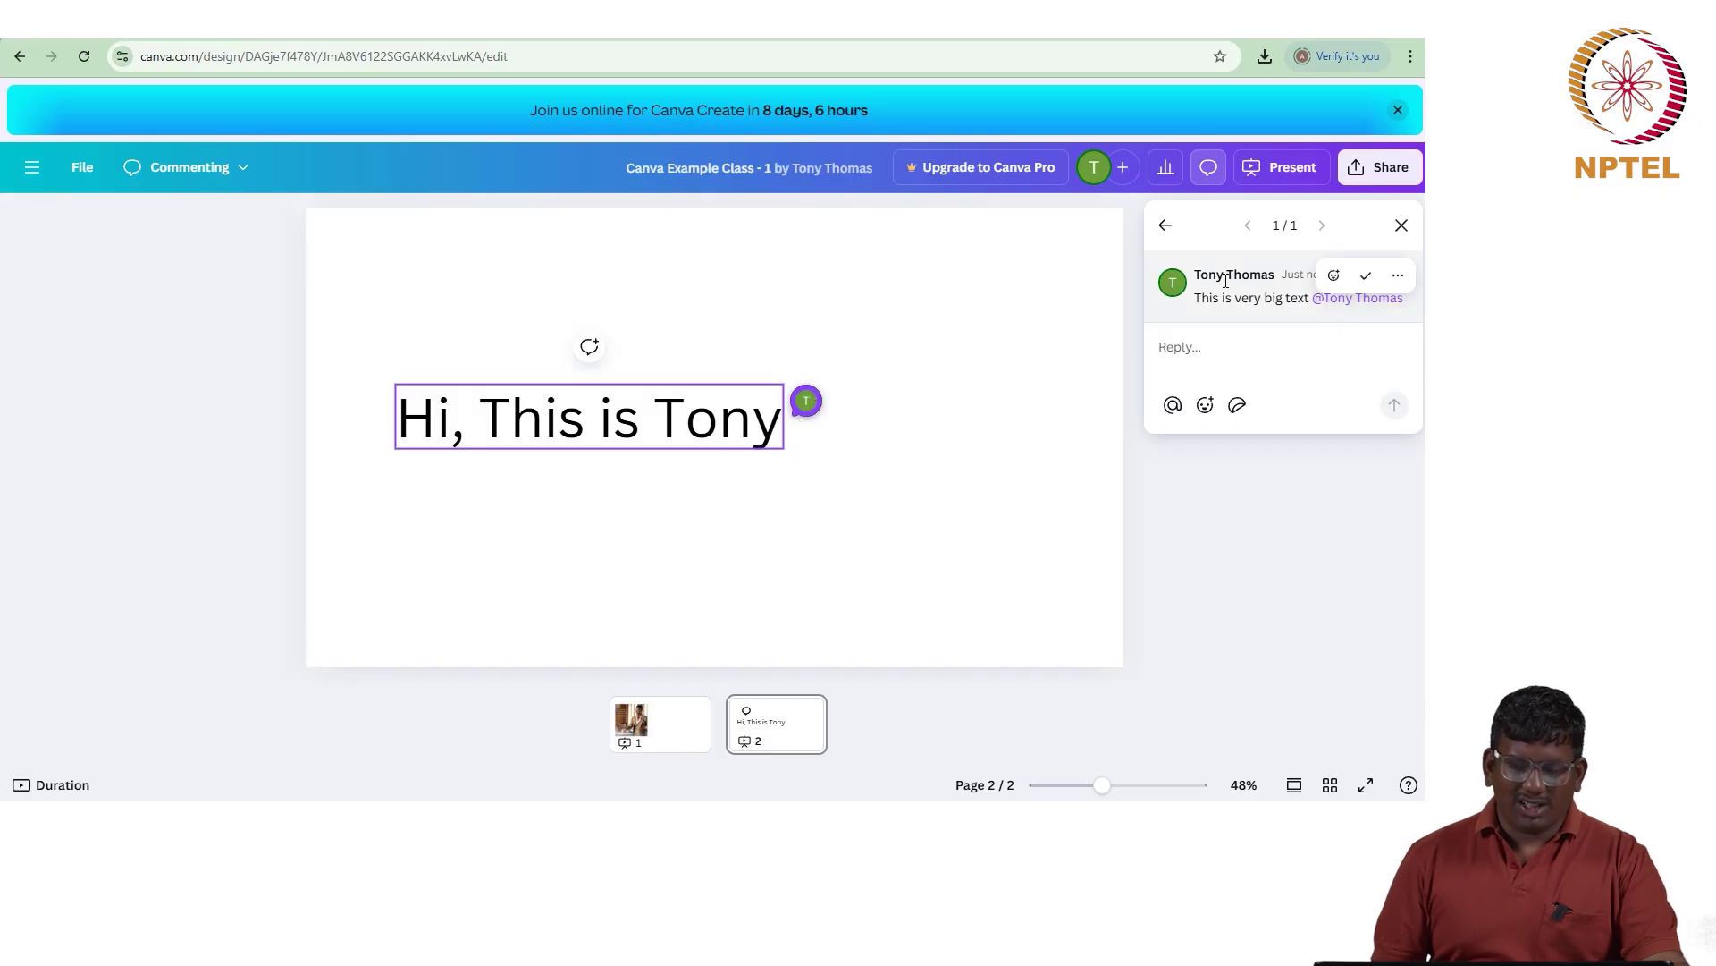
click(1402, 225)
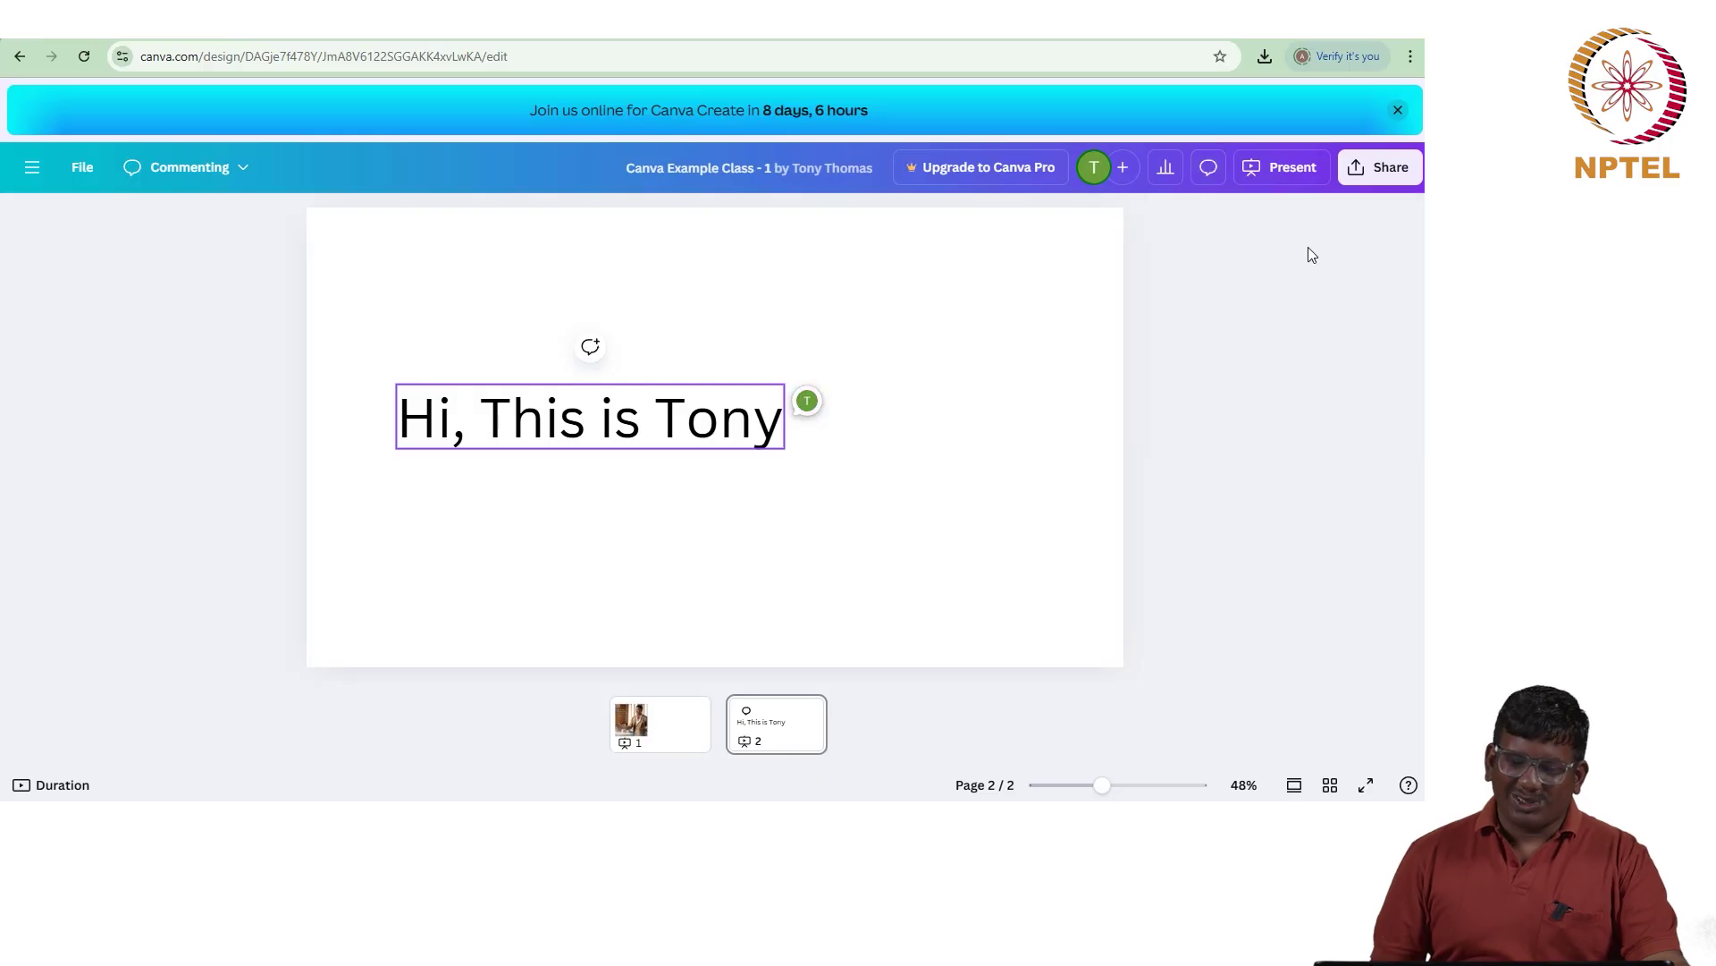
Step: Switch the design to Viewing mode and look at the first page with the teacher image
click(142, 170)
click(166, 336)
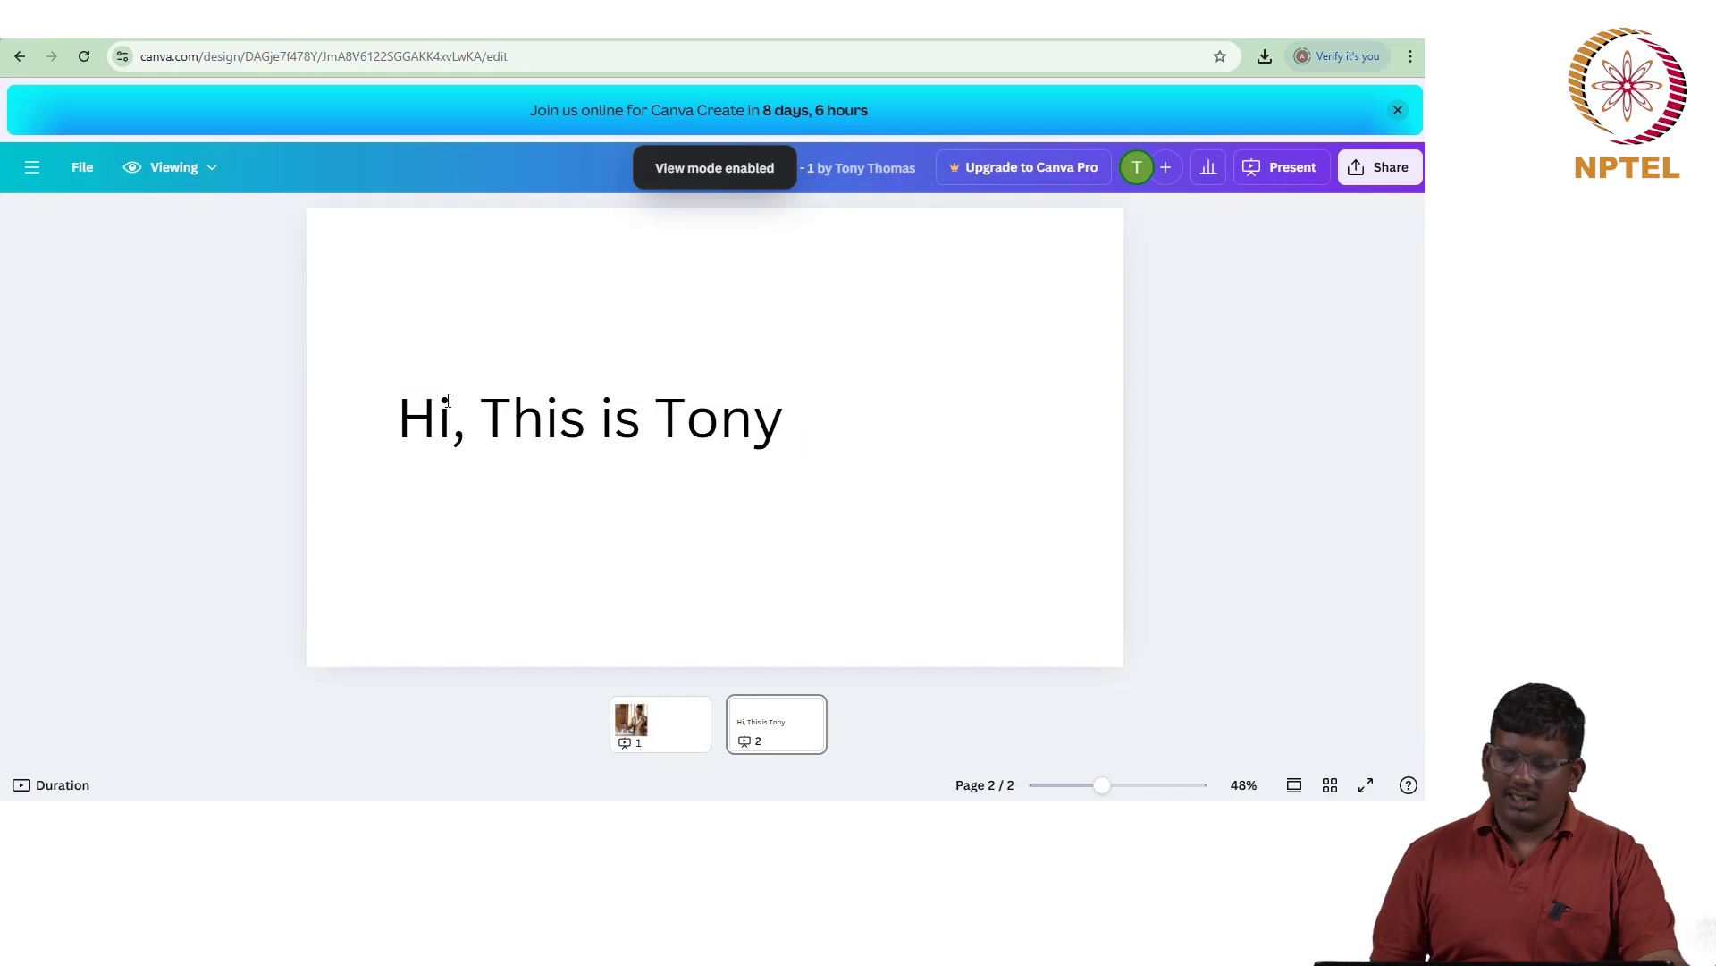
click(646, 742)
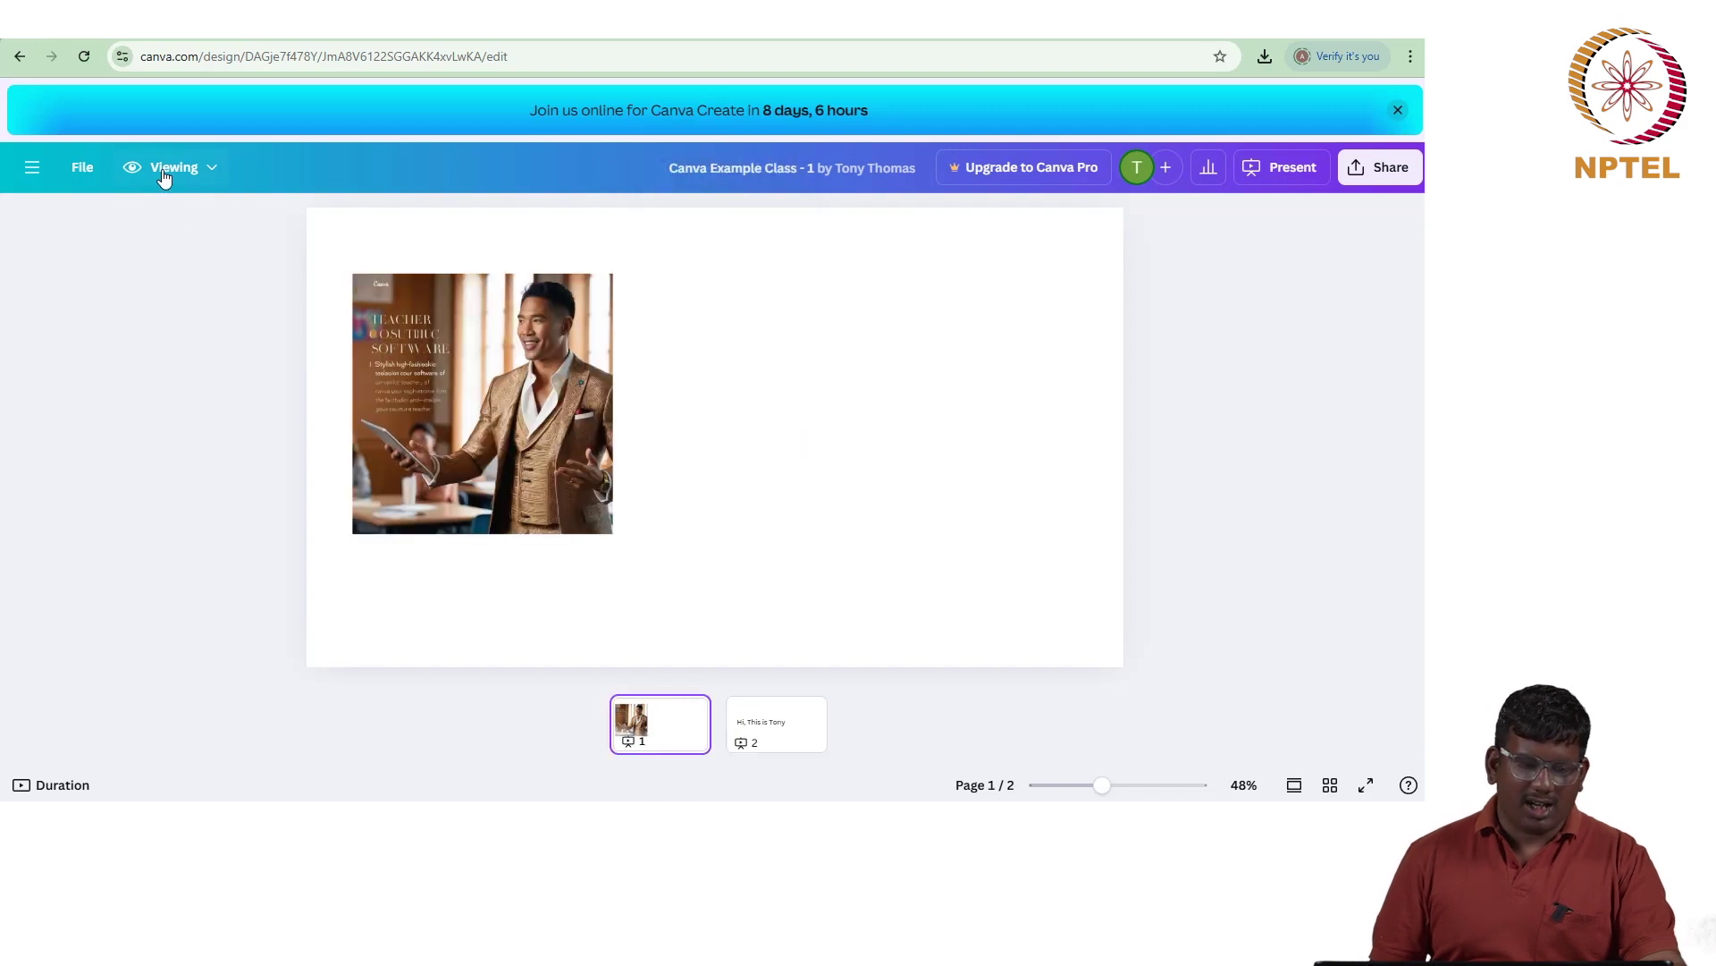
Step: Show the main Canva menu, switch the design back to Editing mode, and hide the menu again
click(32, 168)
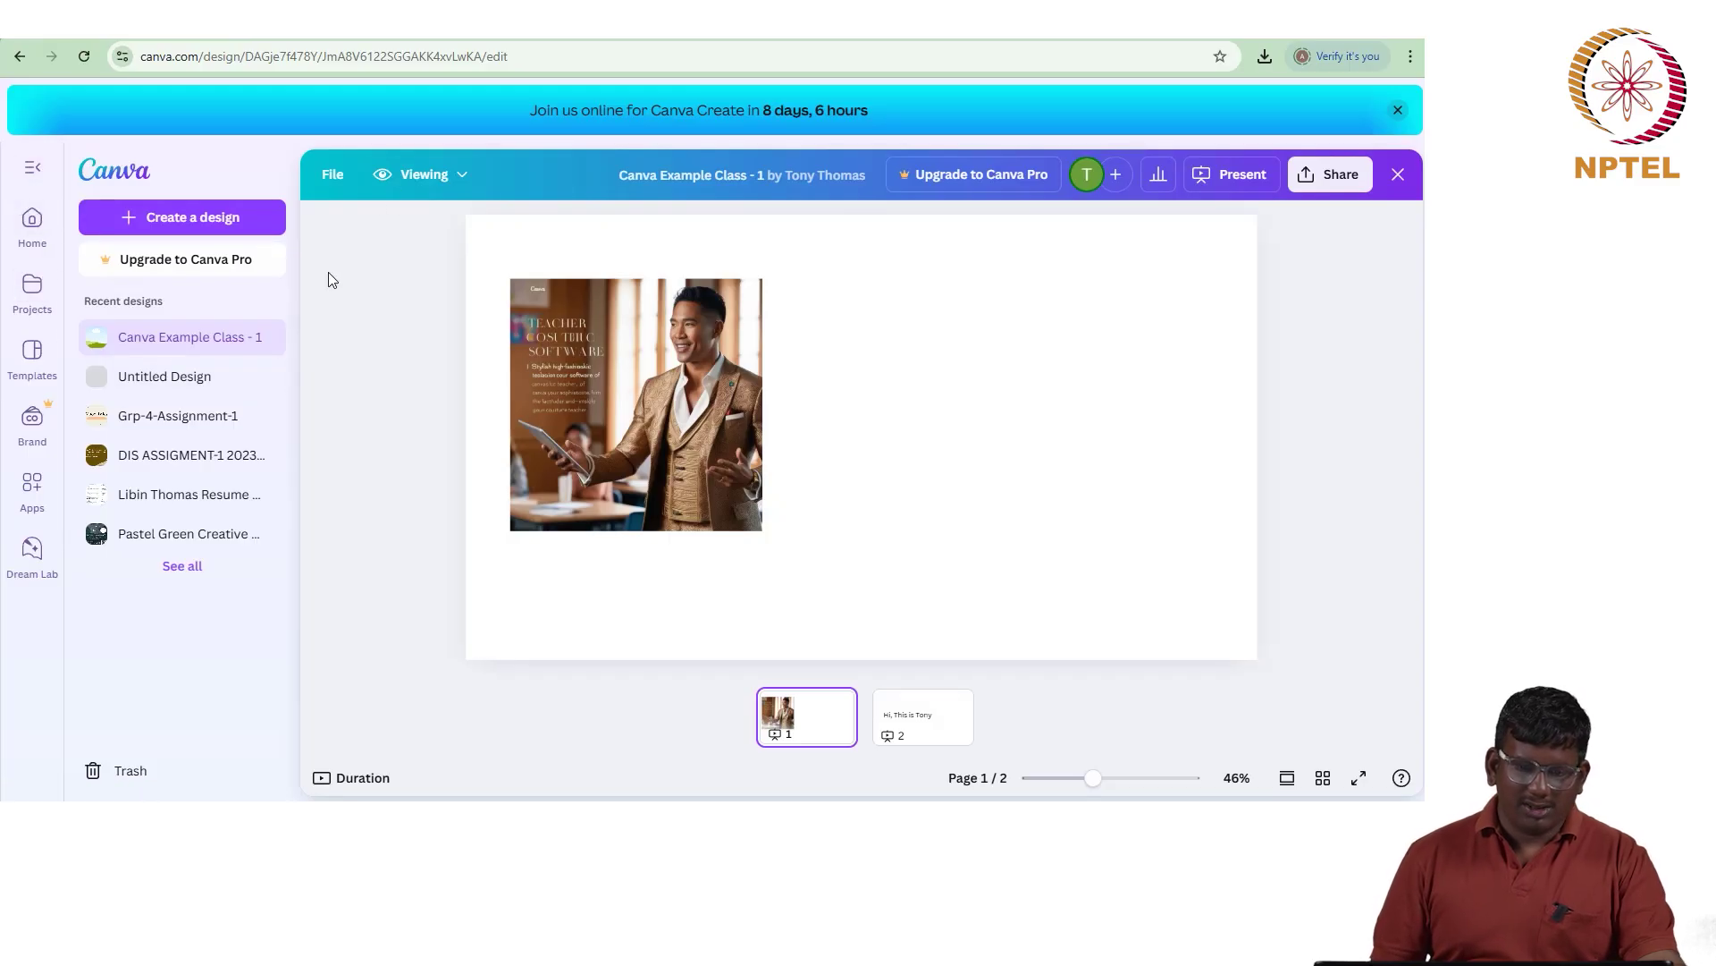
click(424, 174)
click(427, 222)
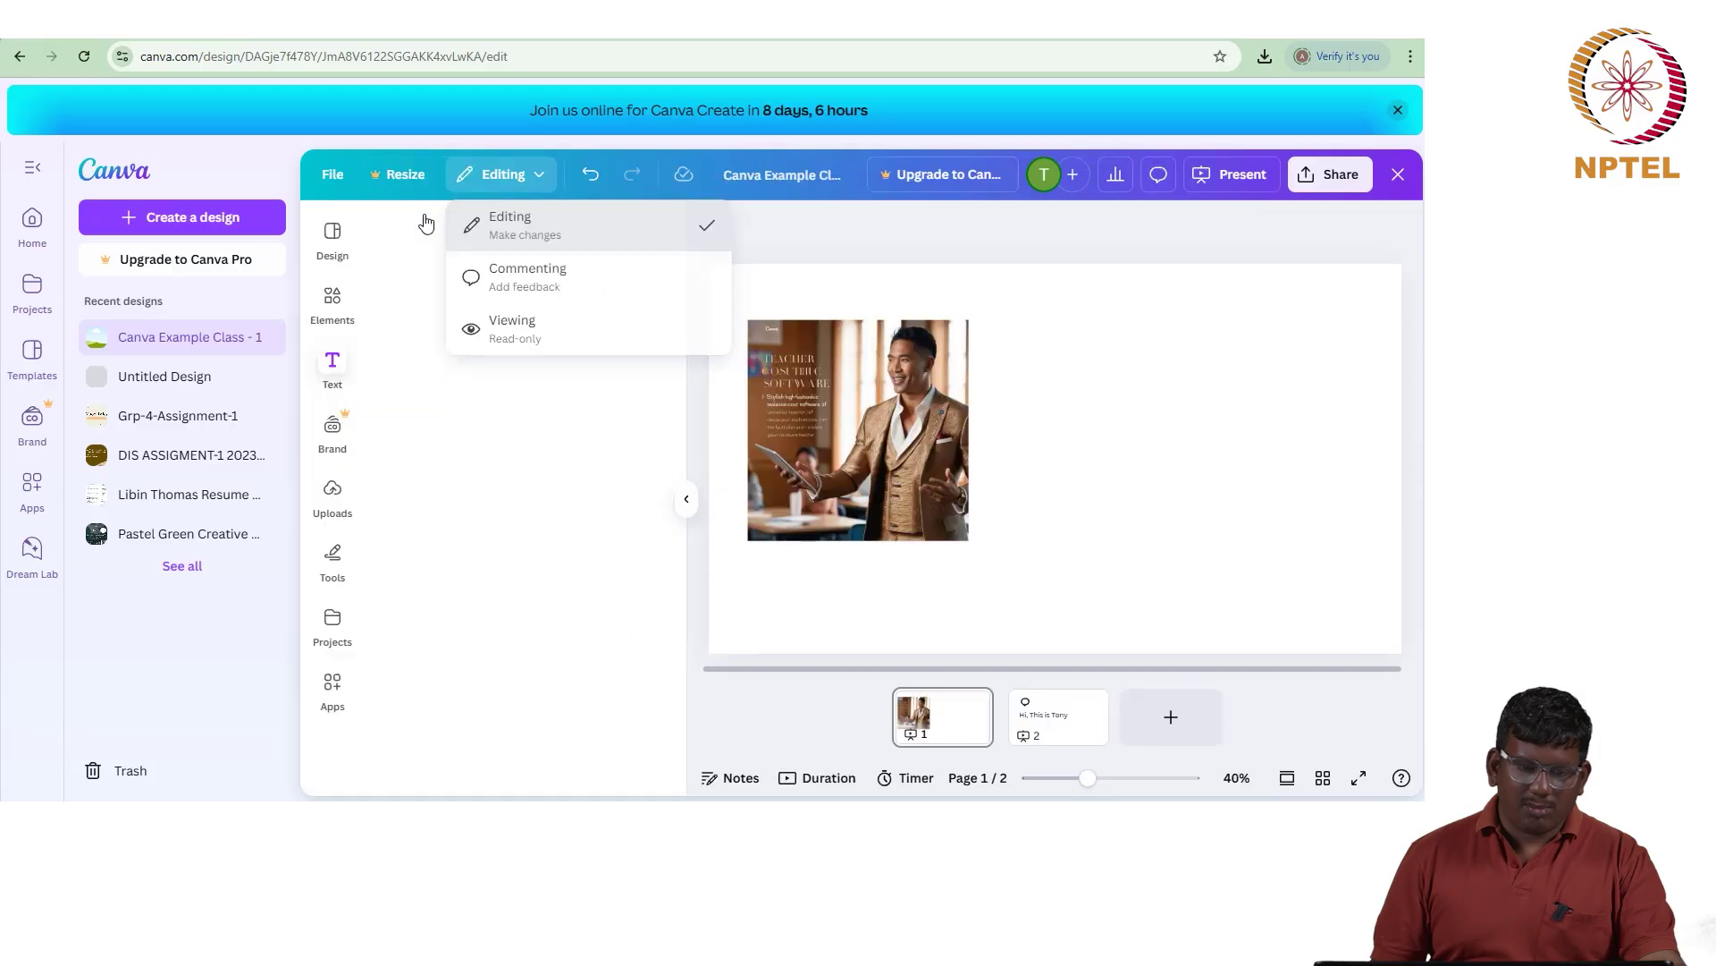
click(29, 163)
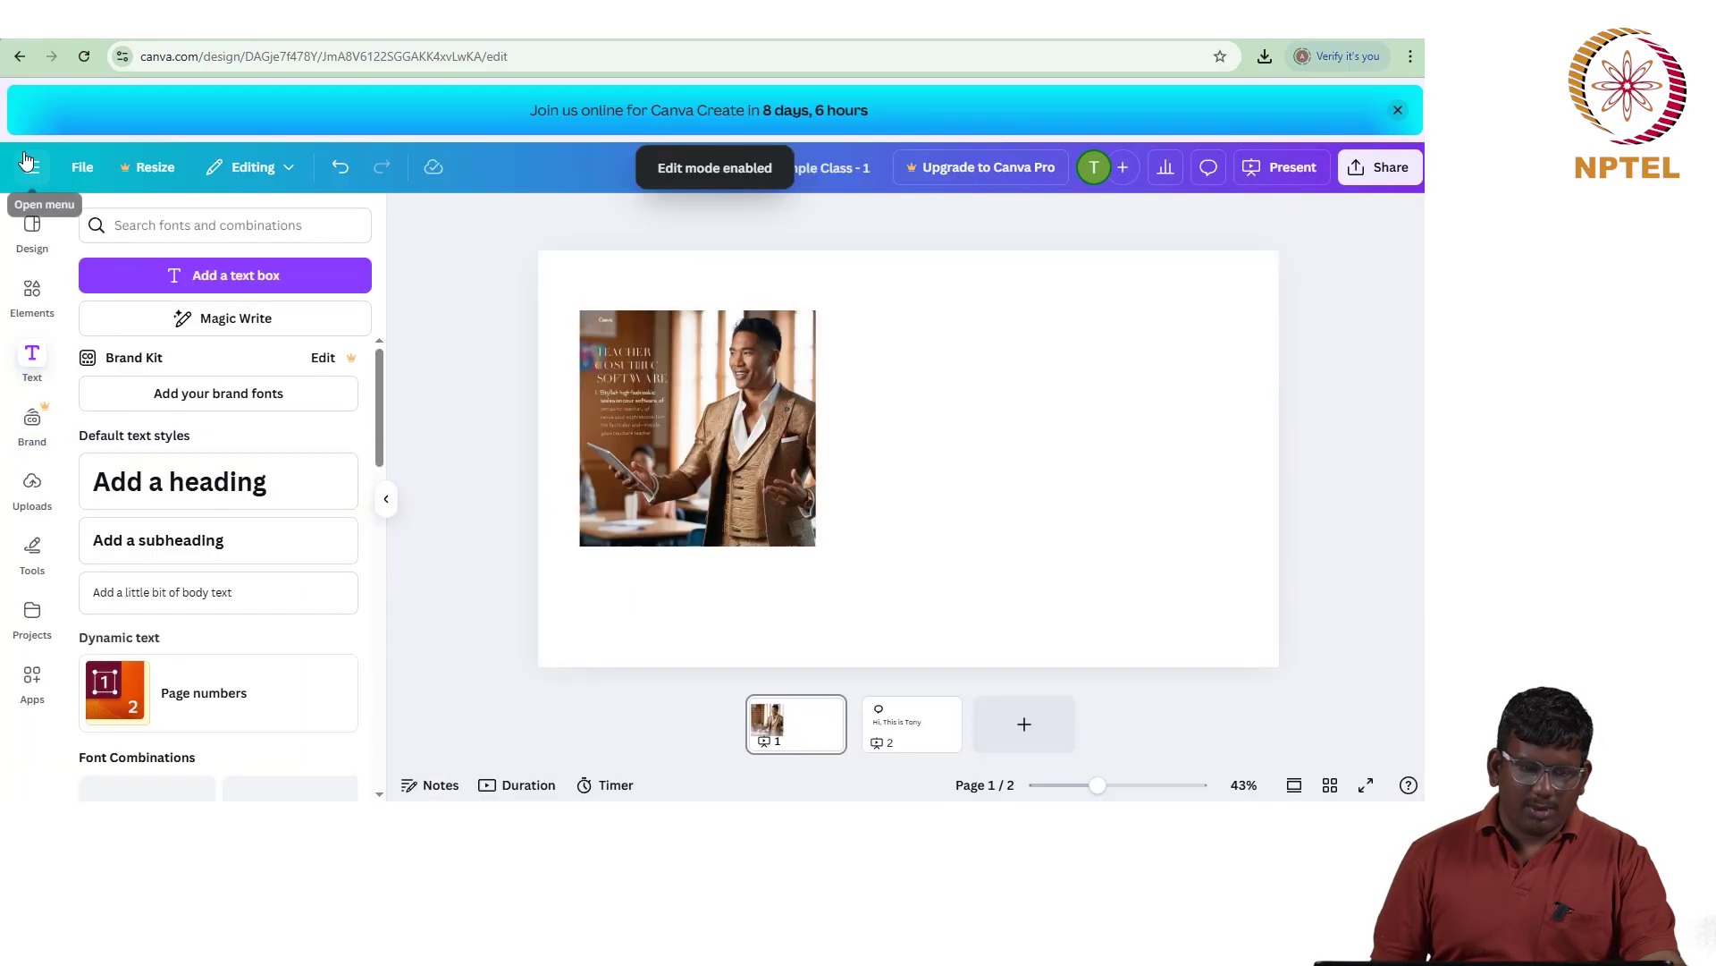
Step: Replace all pages with the 11 pages of the "Beige Pink Cute Creative Portfolio Presentation" template, and turn off future replacement prompts
click(36, 228)
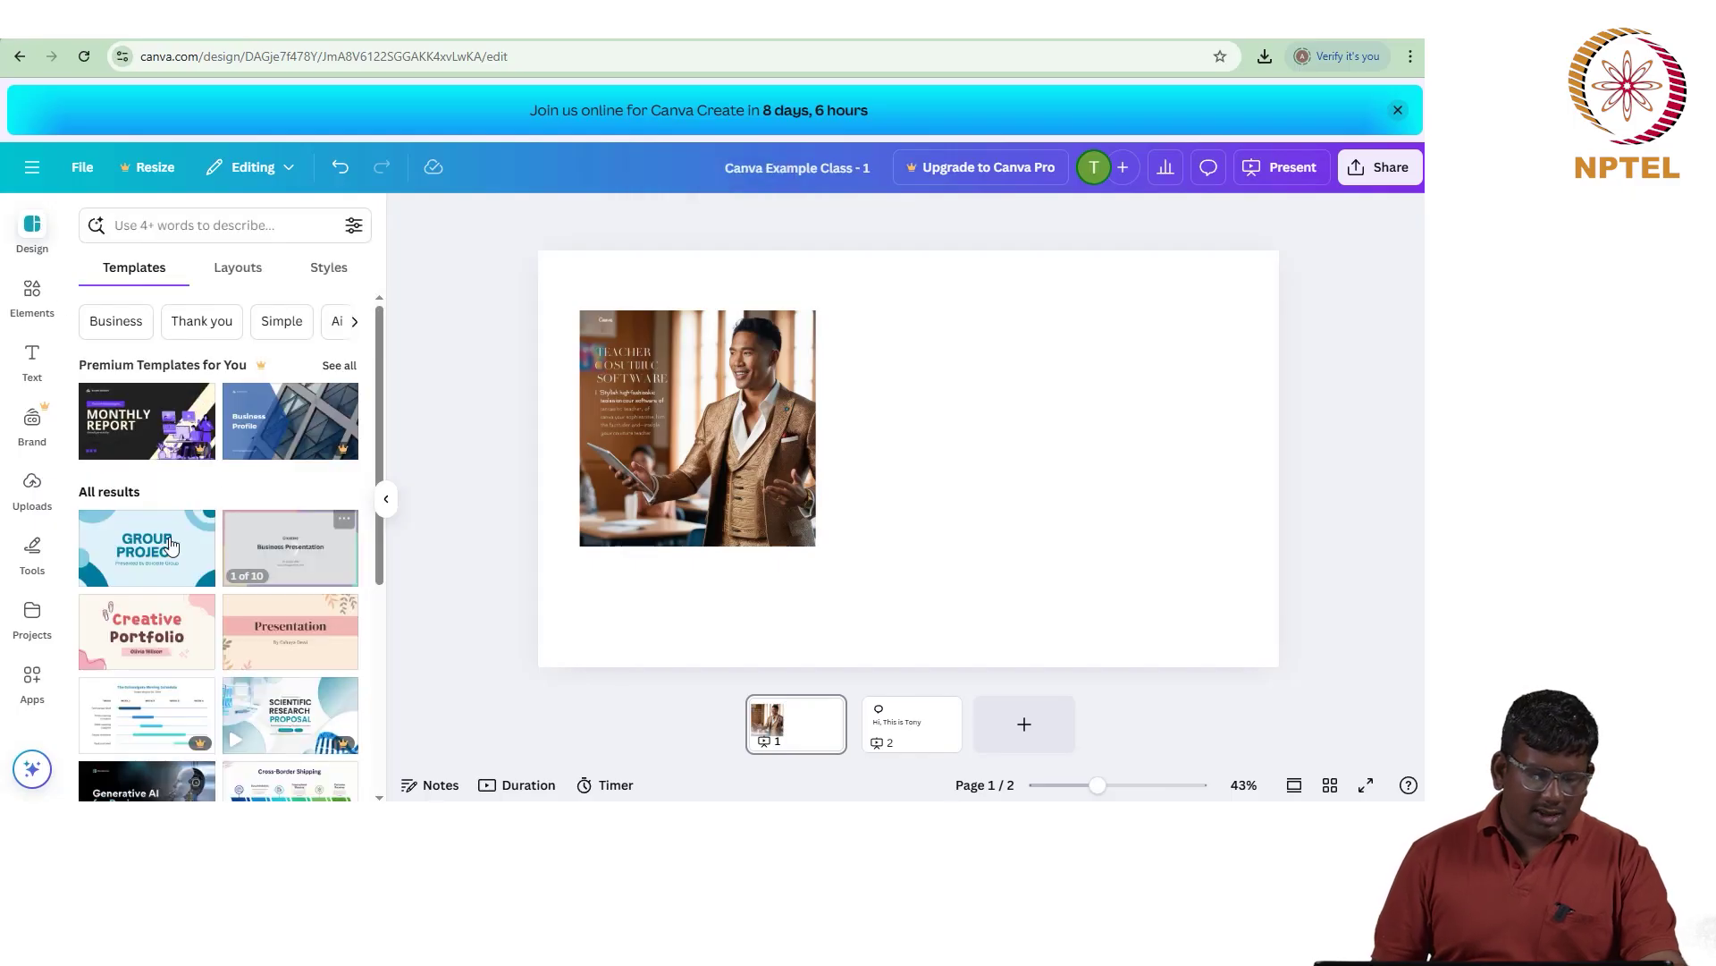
scroll(124, 541, down, 2)
click(120, 447)
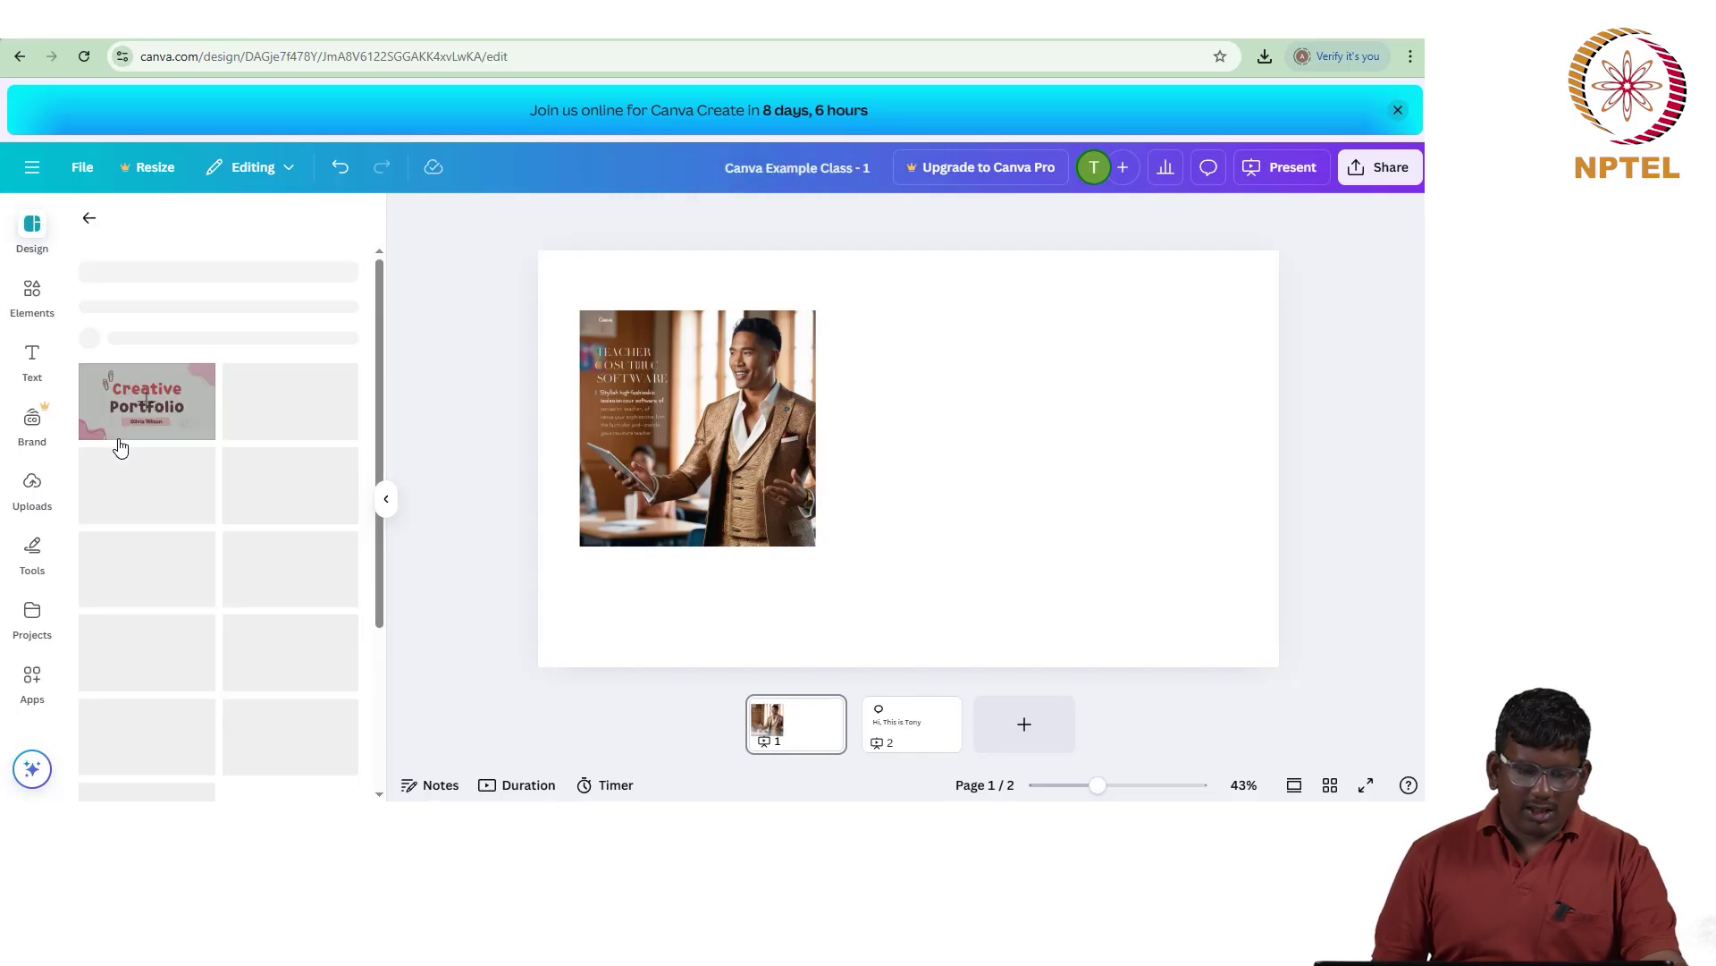
click(186, 408)
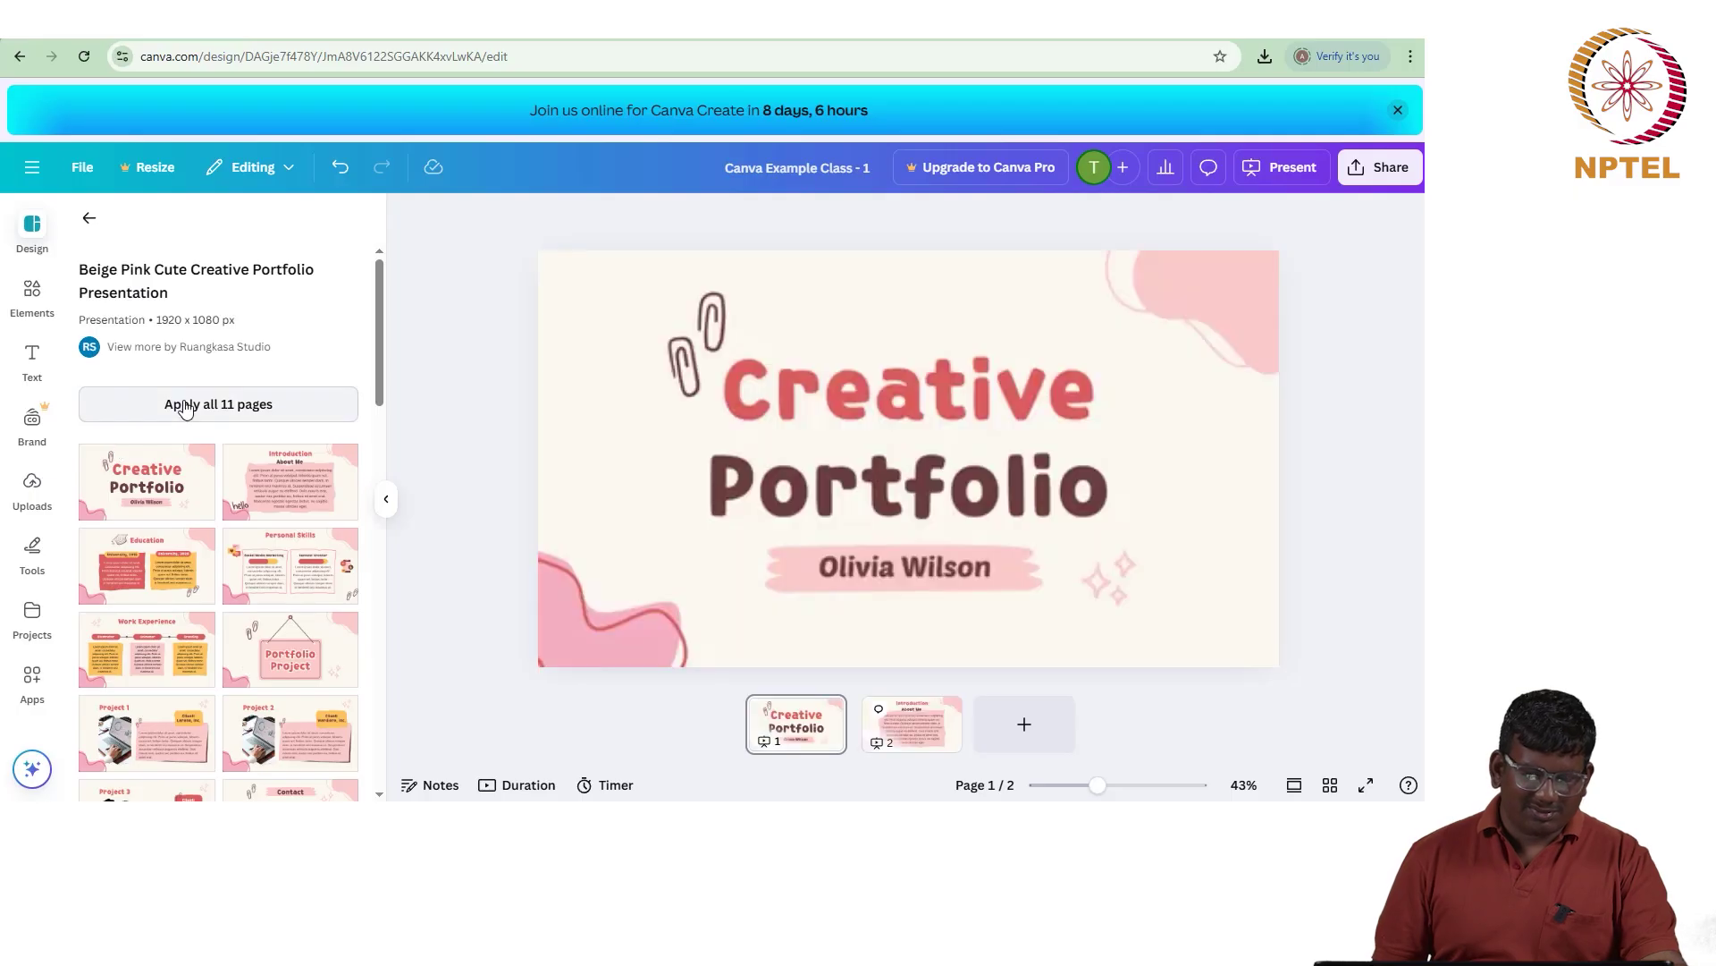
click(185, 407)
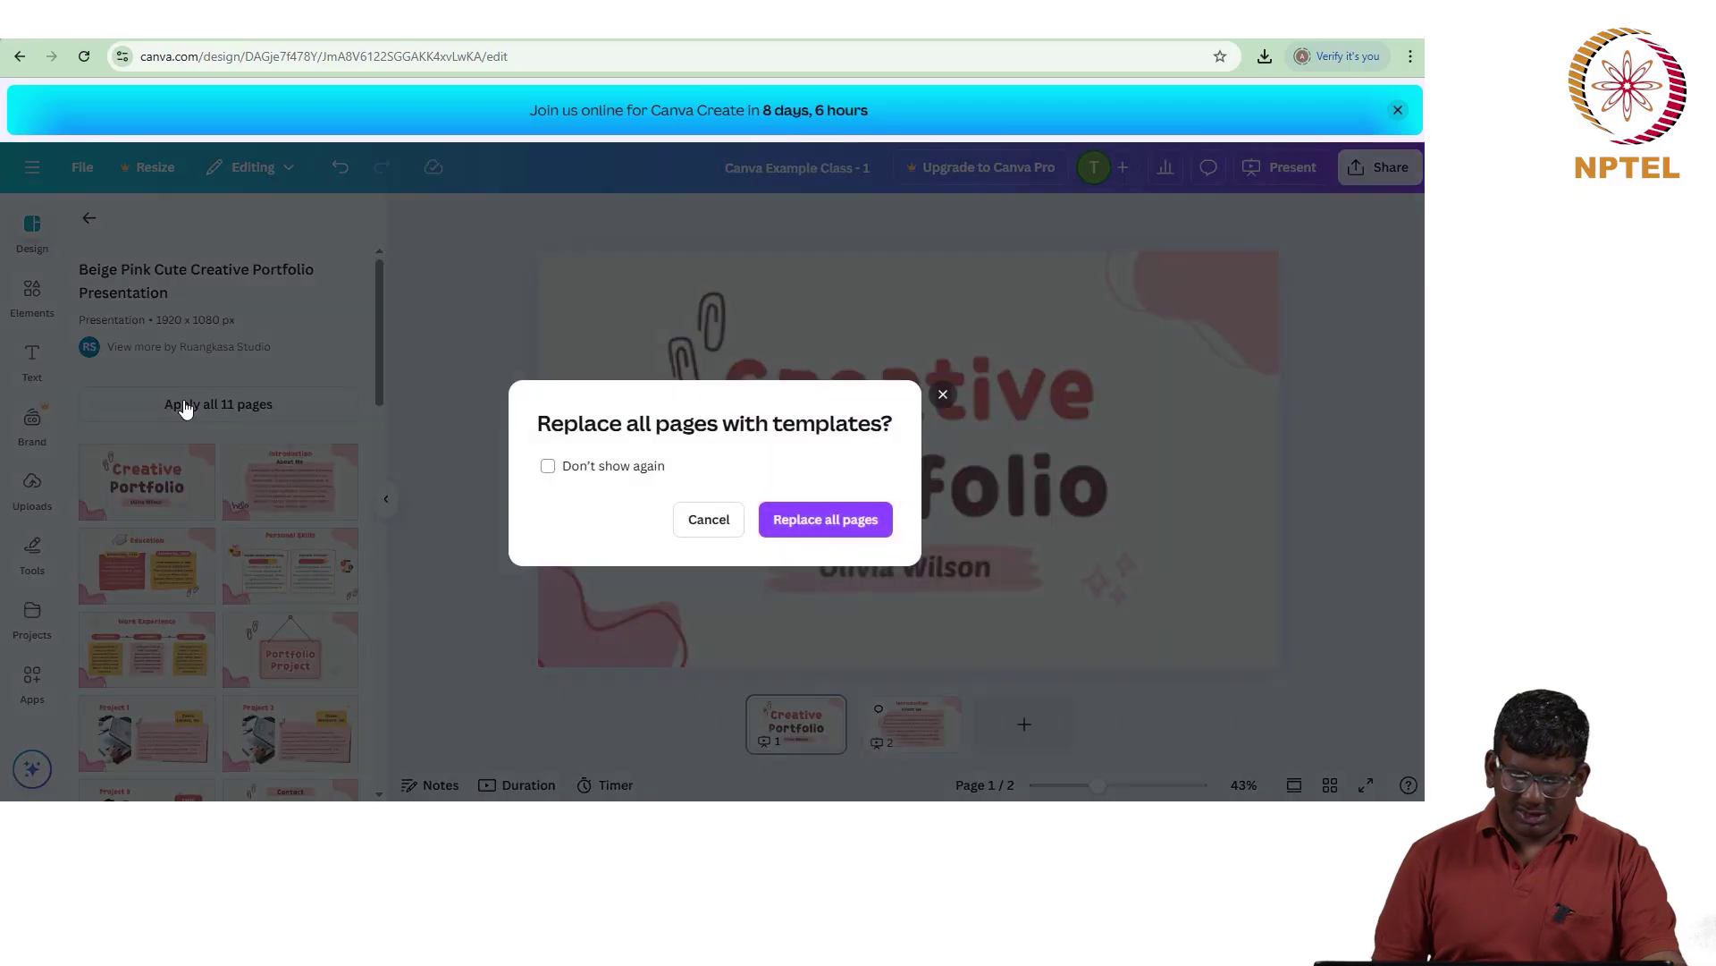
click(592, 482)
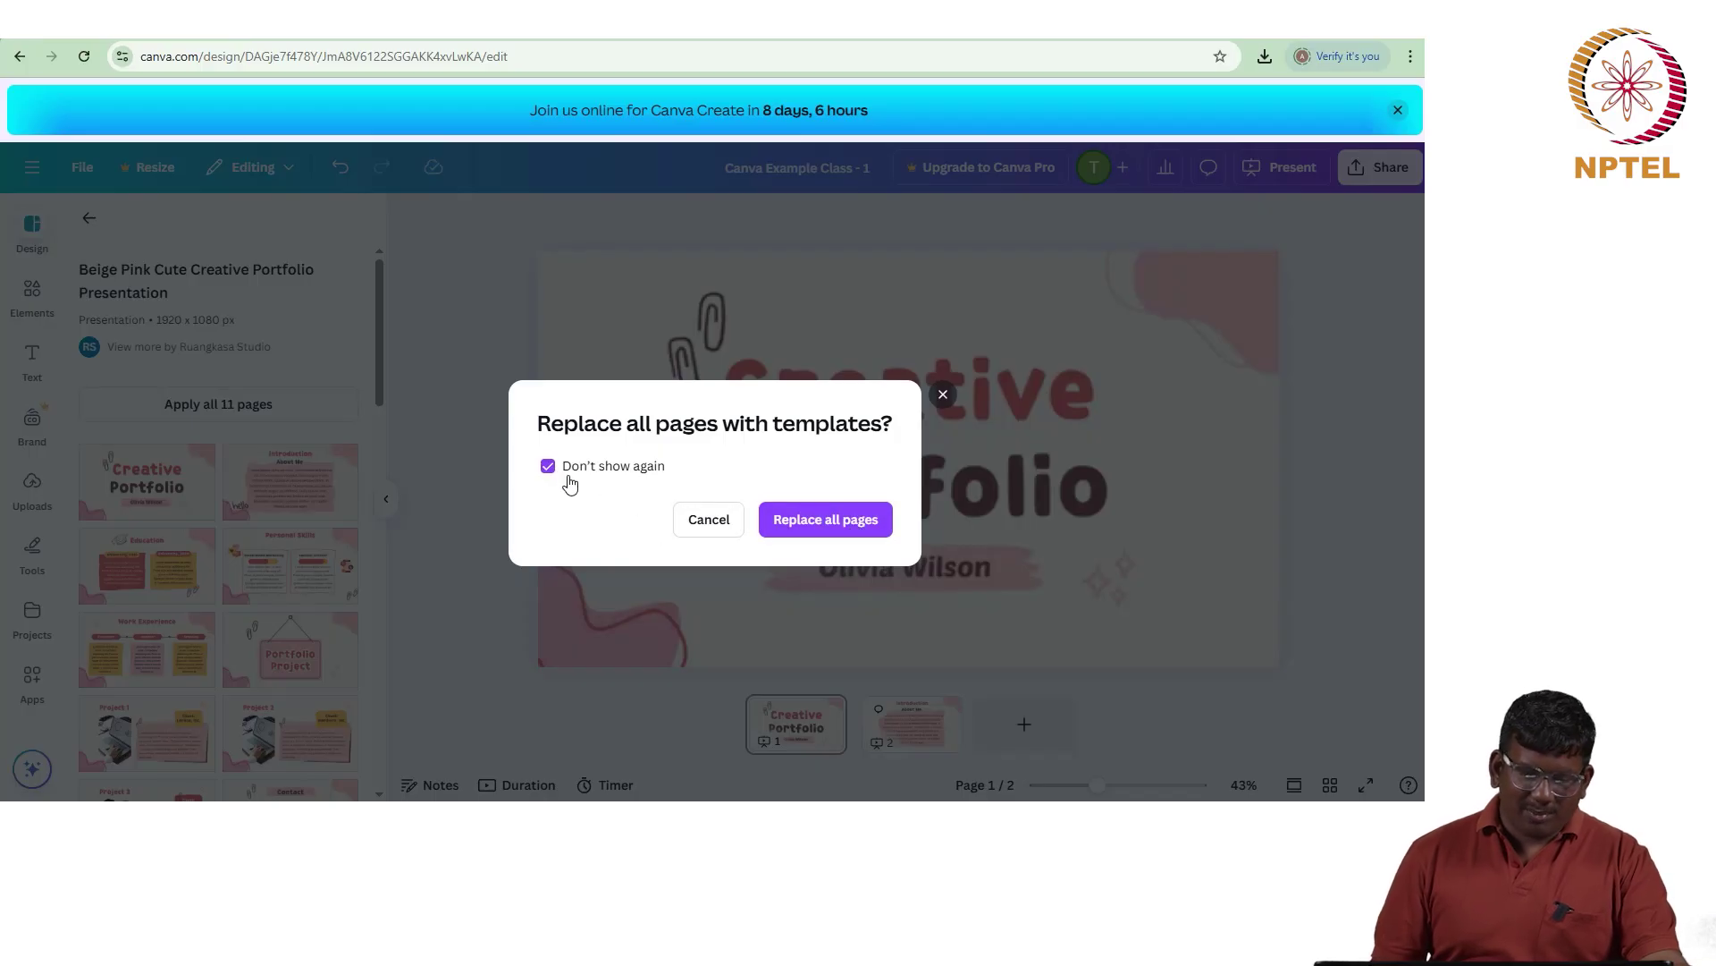
click(859, 522)
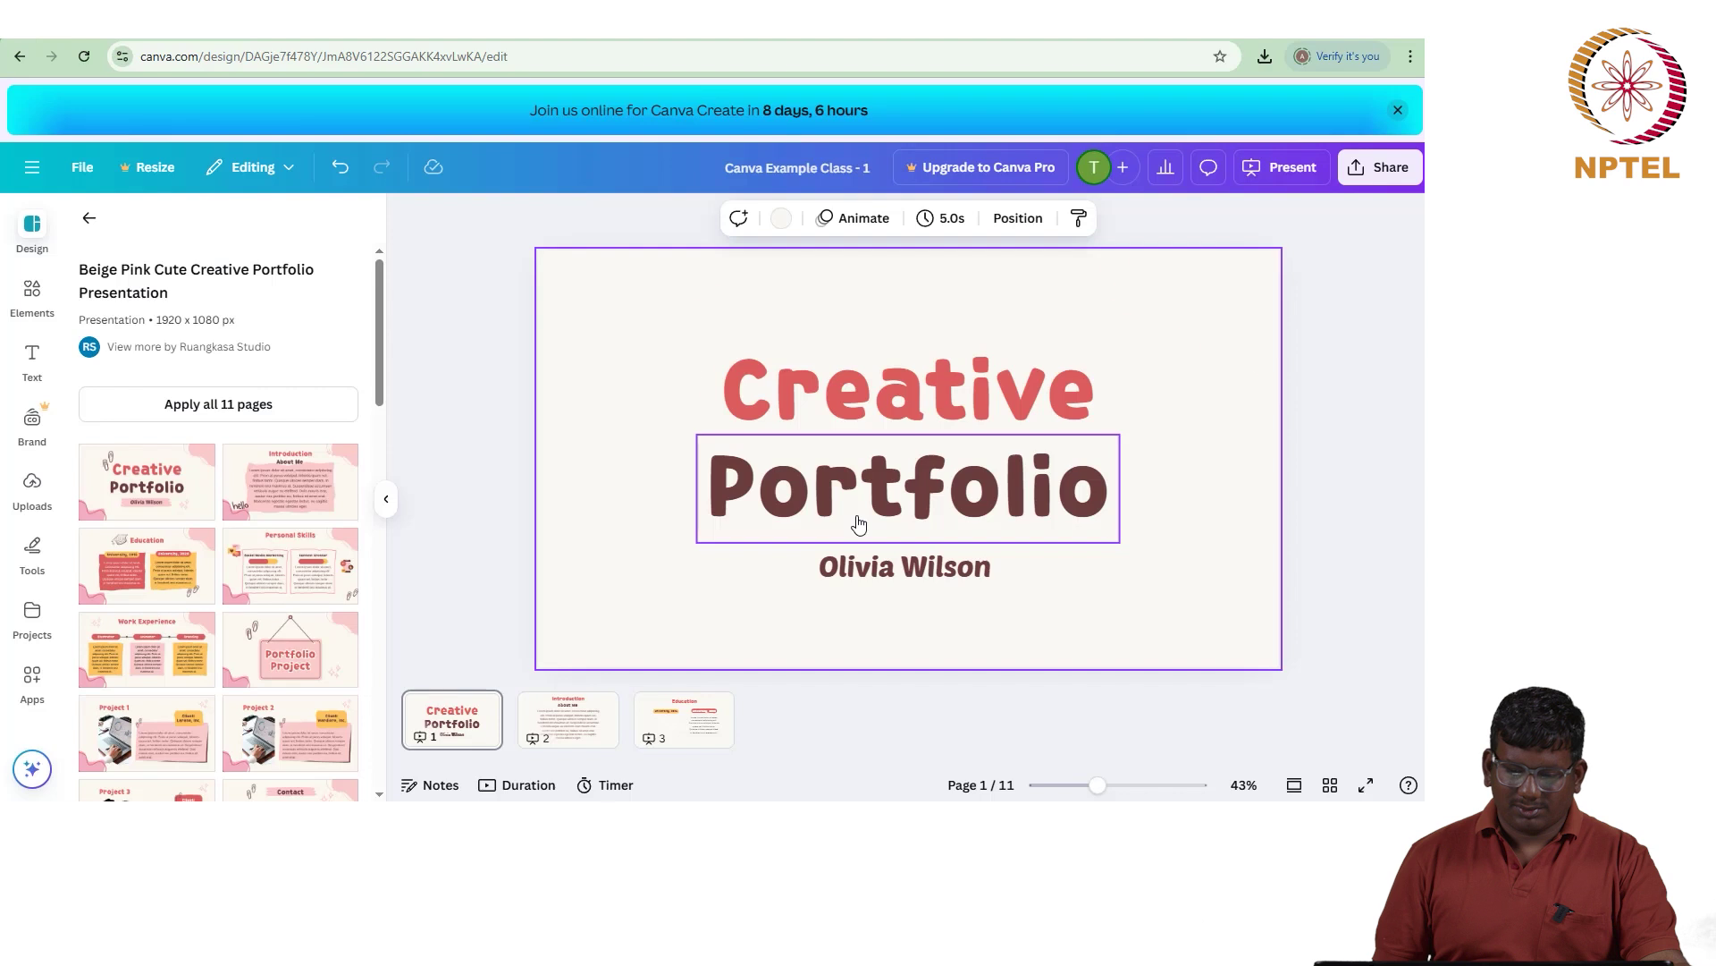
Step: Look through pages 2 to 8 of the creative portfolio presentation
click(582, 709)
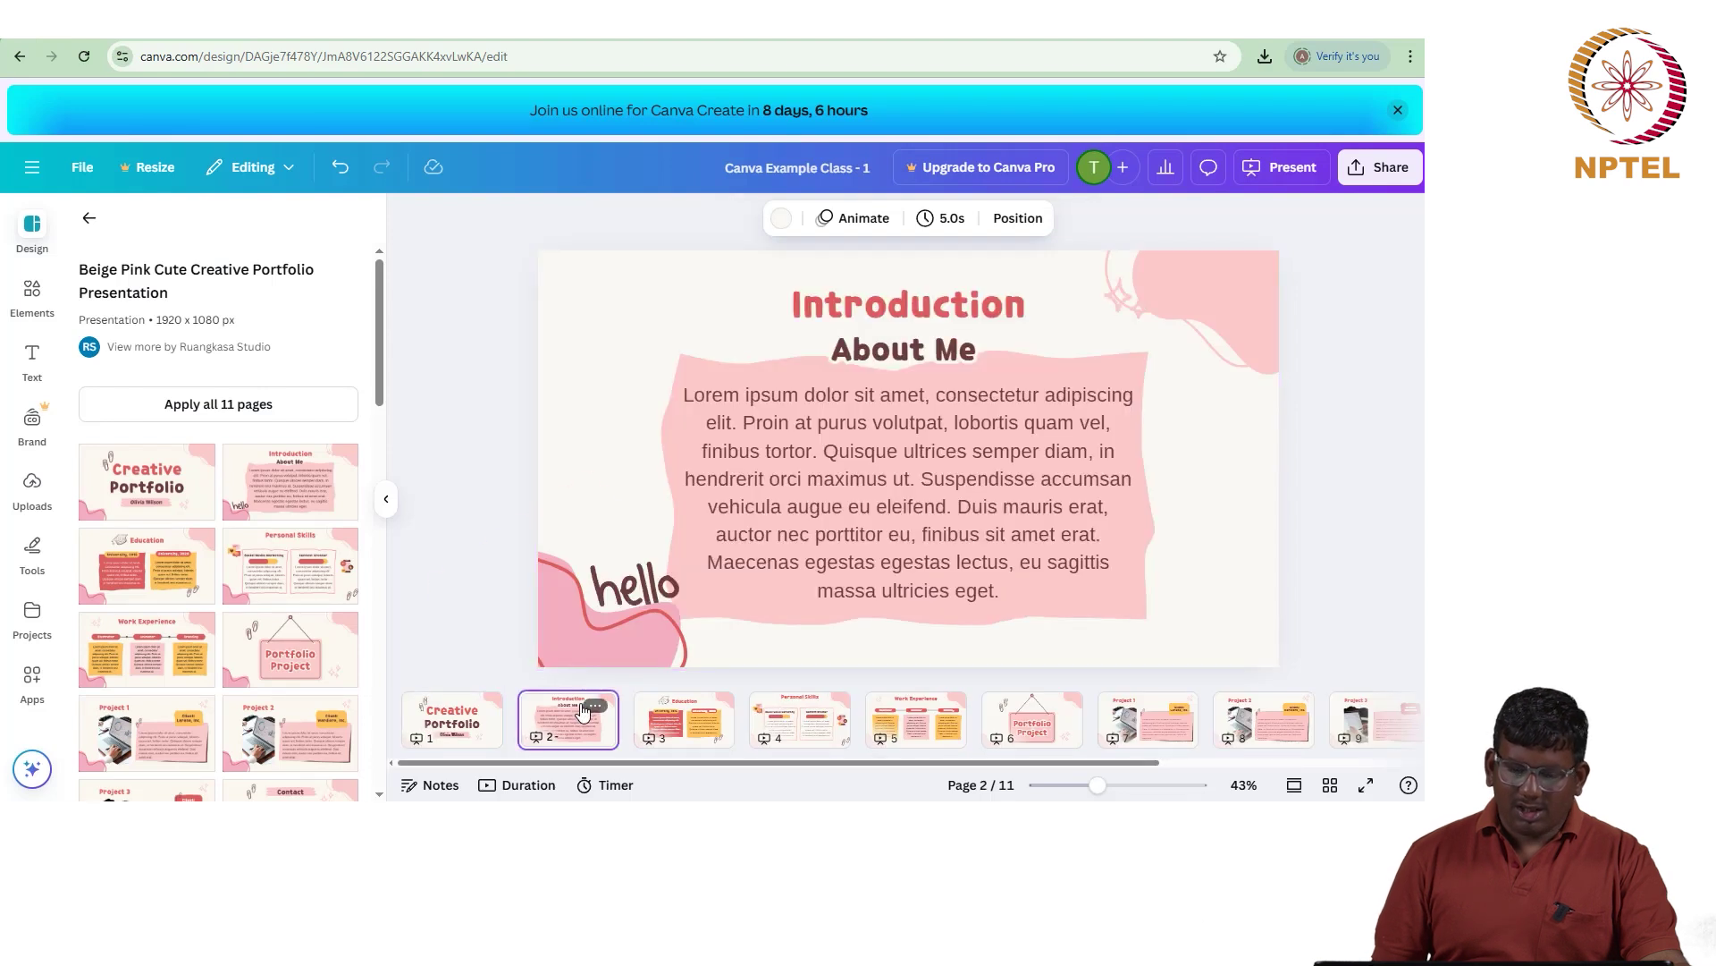
click(702, 711)
click(761, 718)
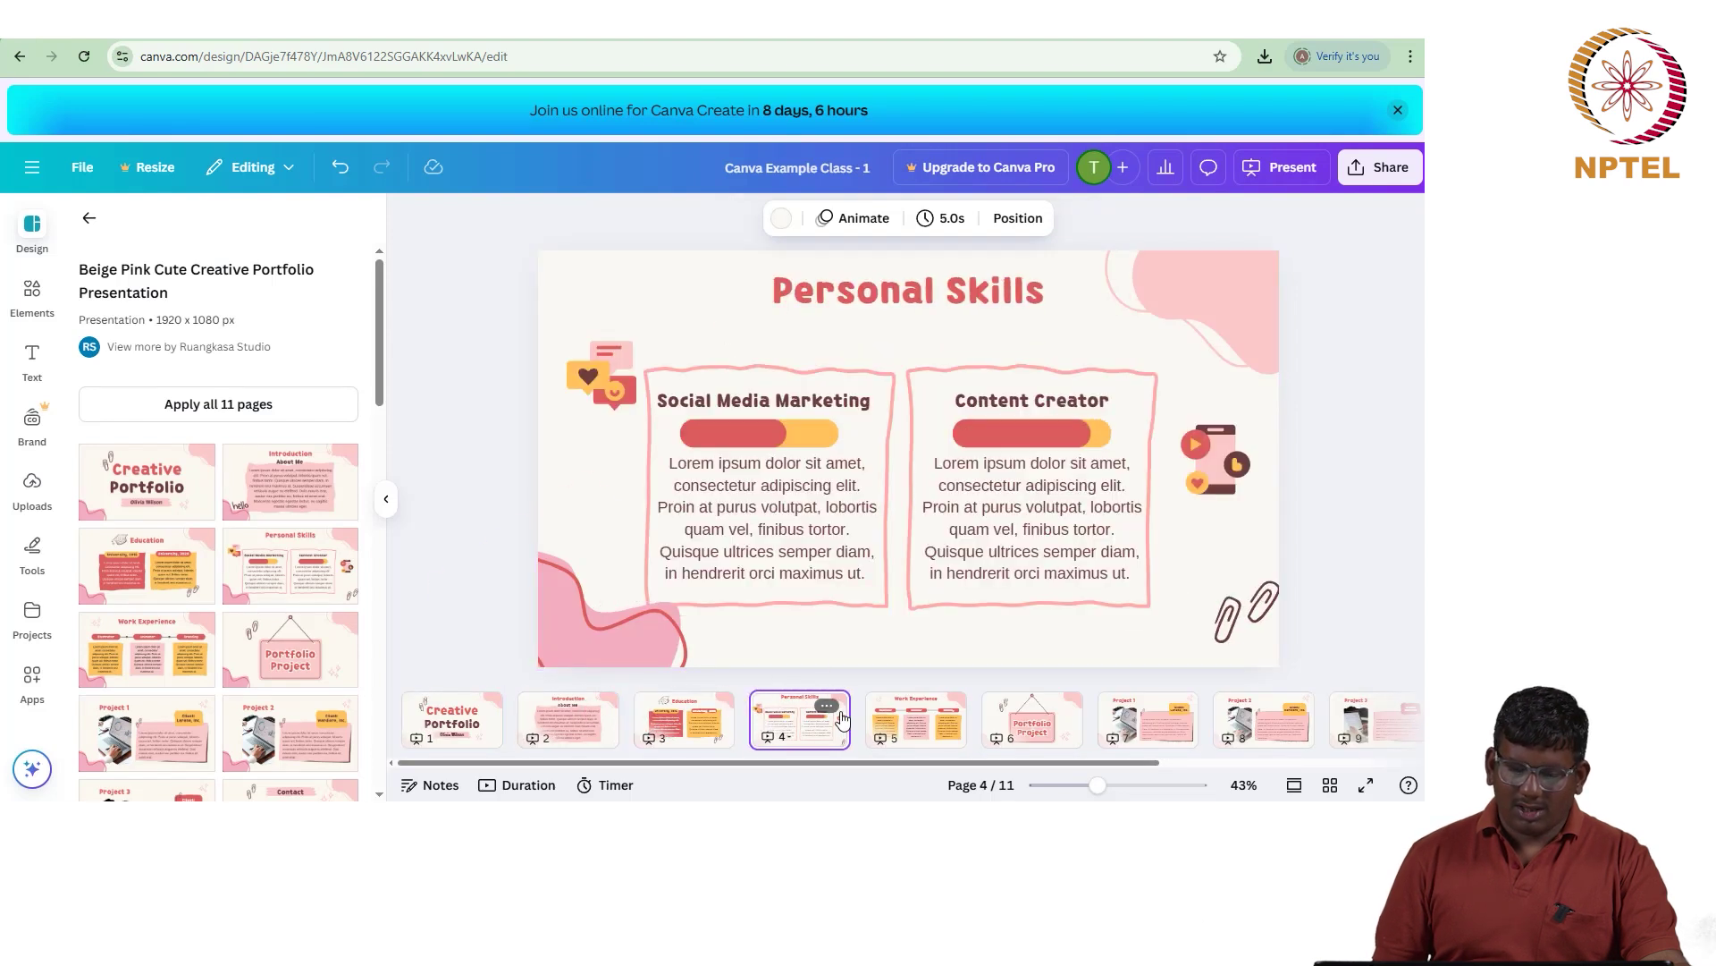
click(911, 715)
click(1015, 716)
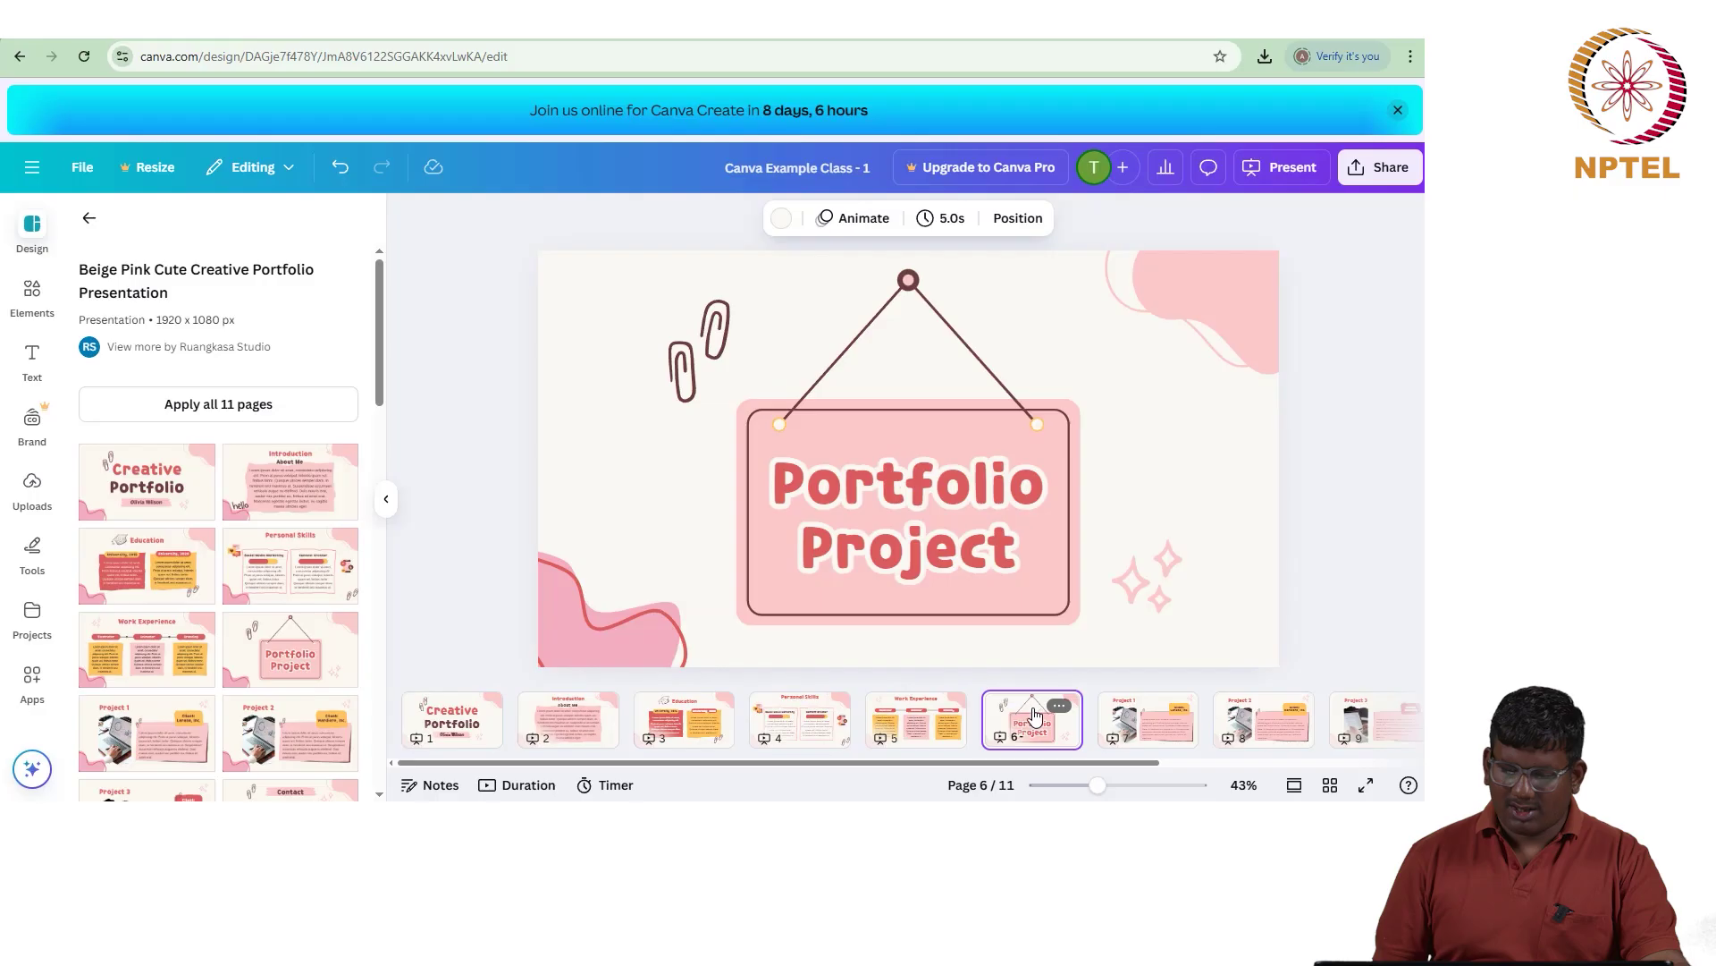
click(1142, 719)
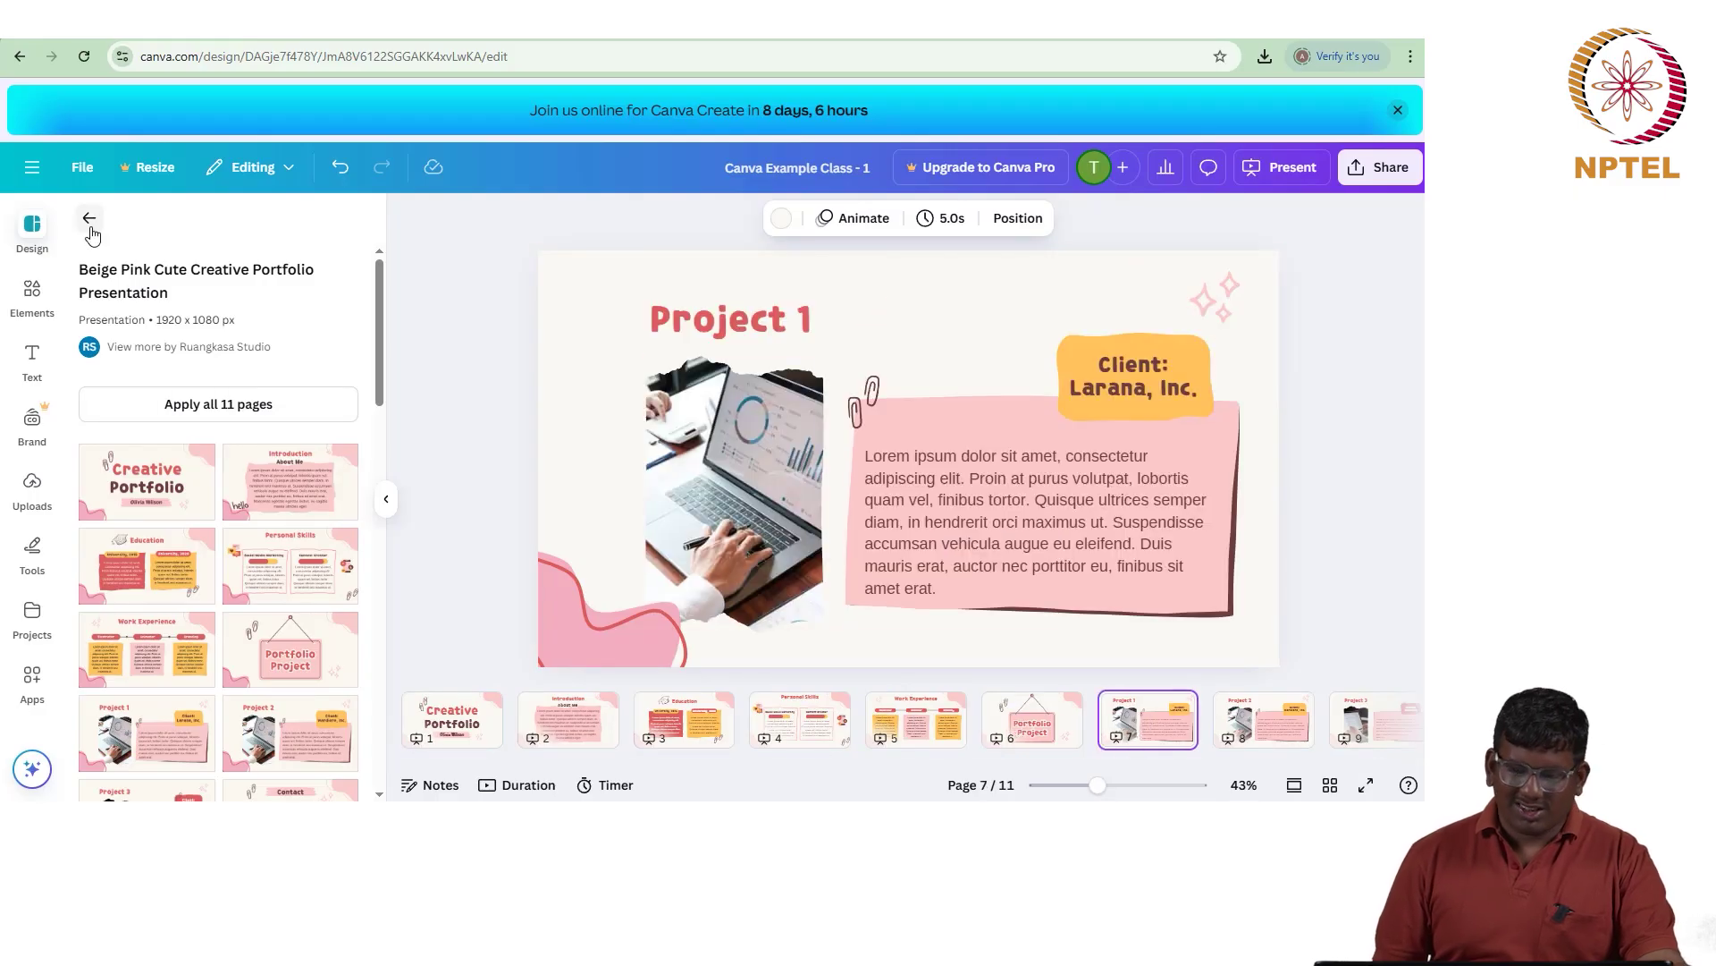
click(1290, 739)
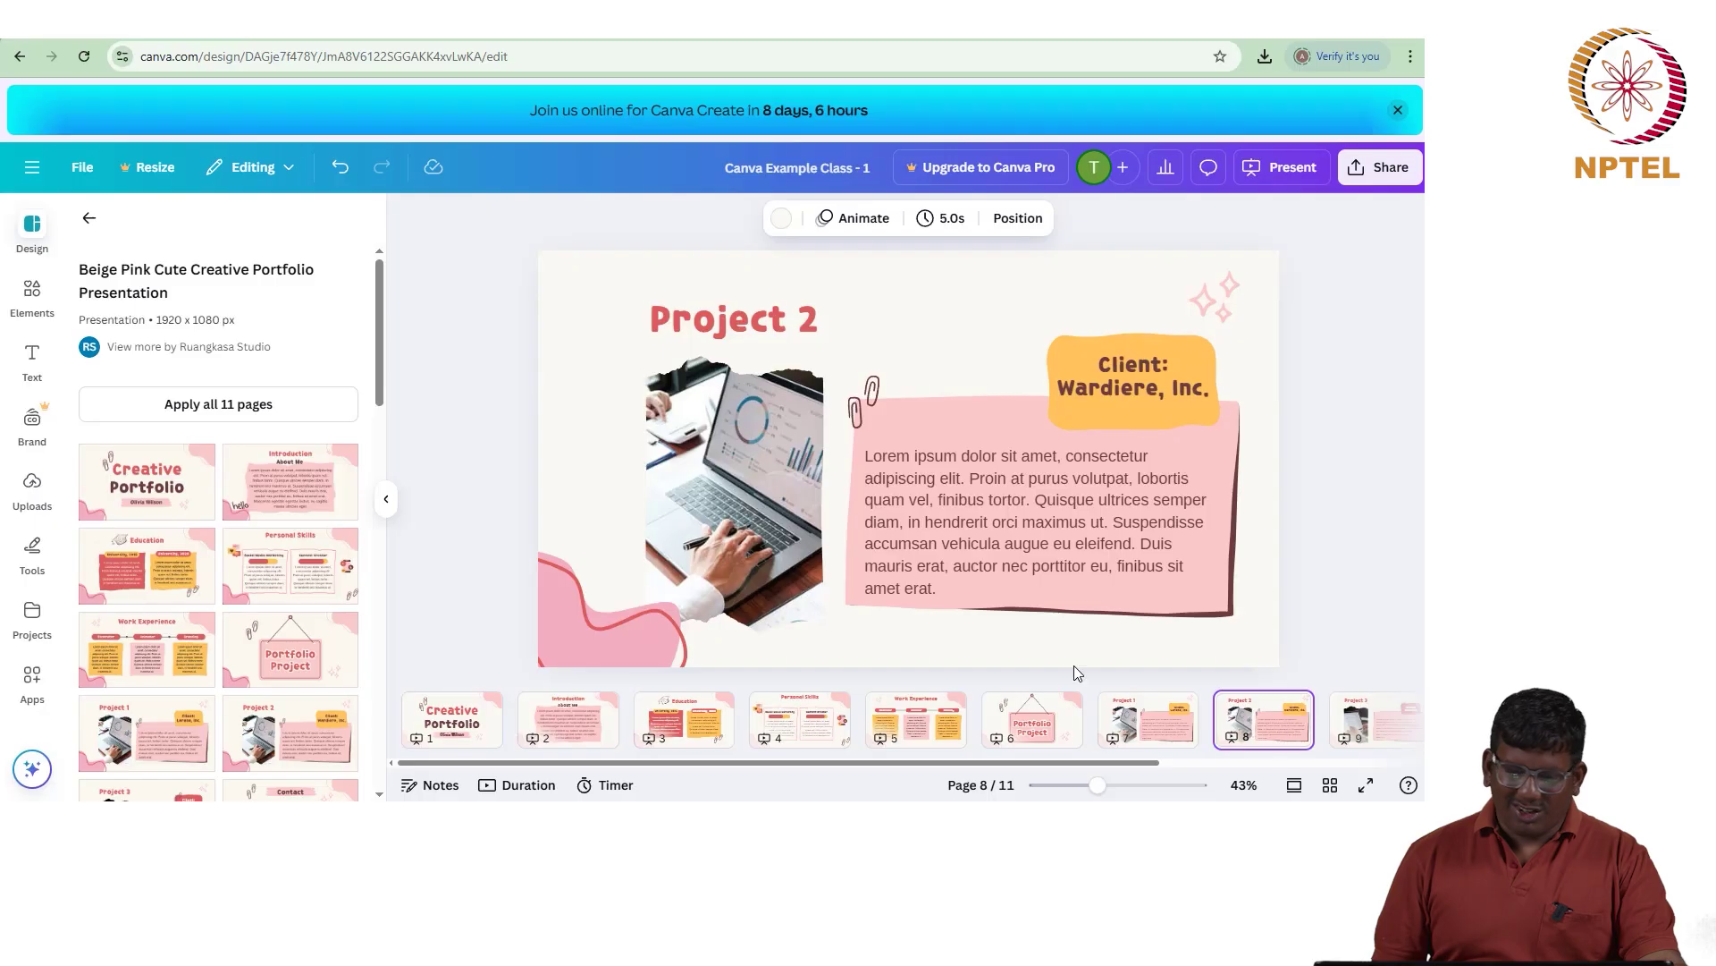
Step: Leave the template's details, go back to page 1, and search the templates for "portfolio"
click(89, 219)
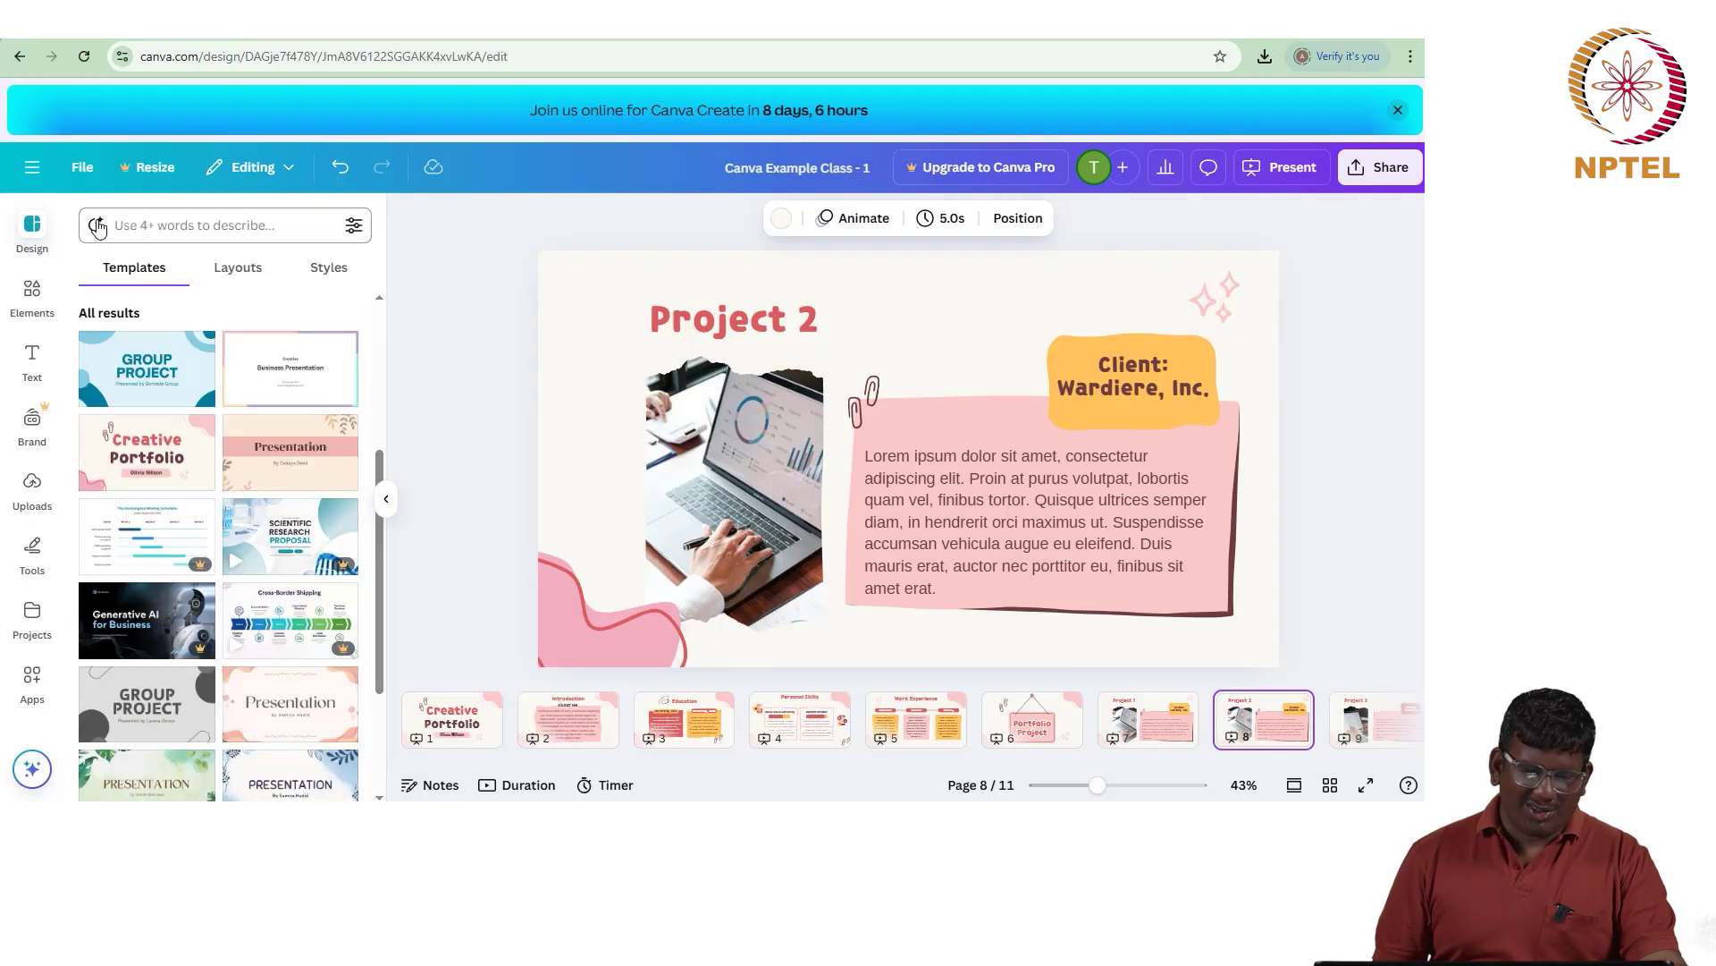
click(450, 720)
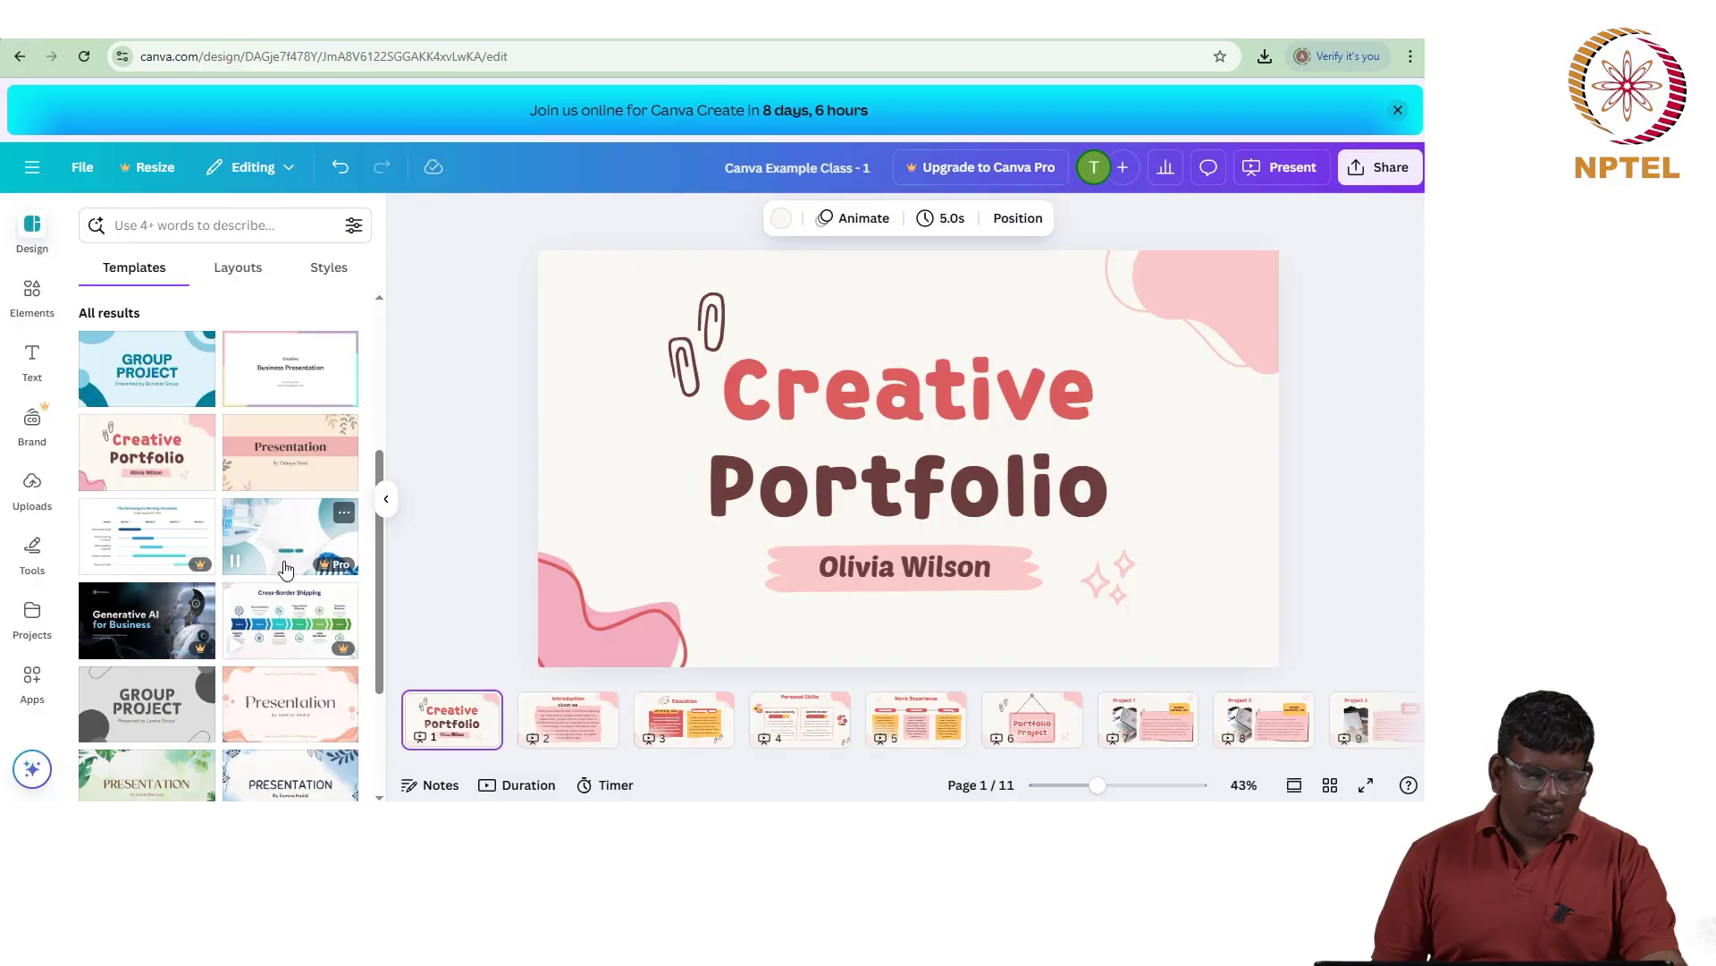
scroll(200, 557, down, 2)
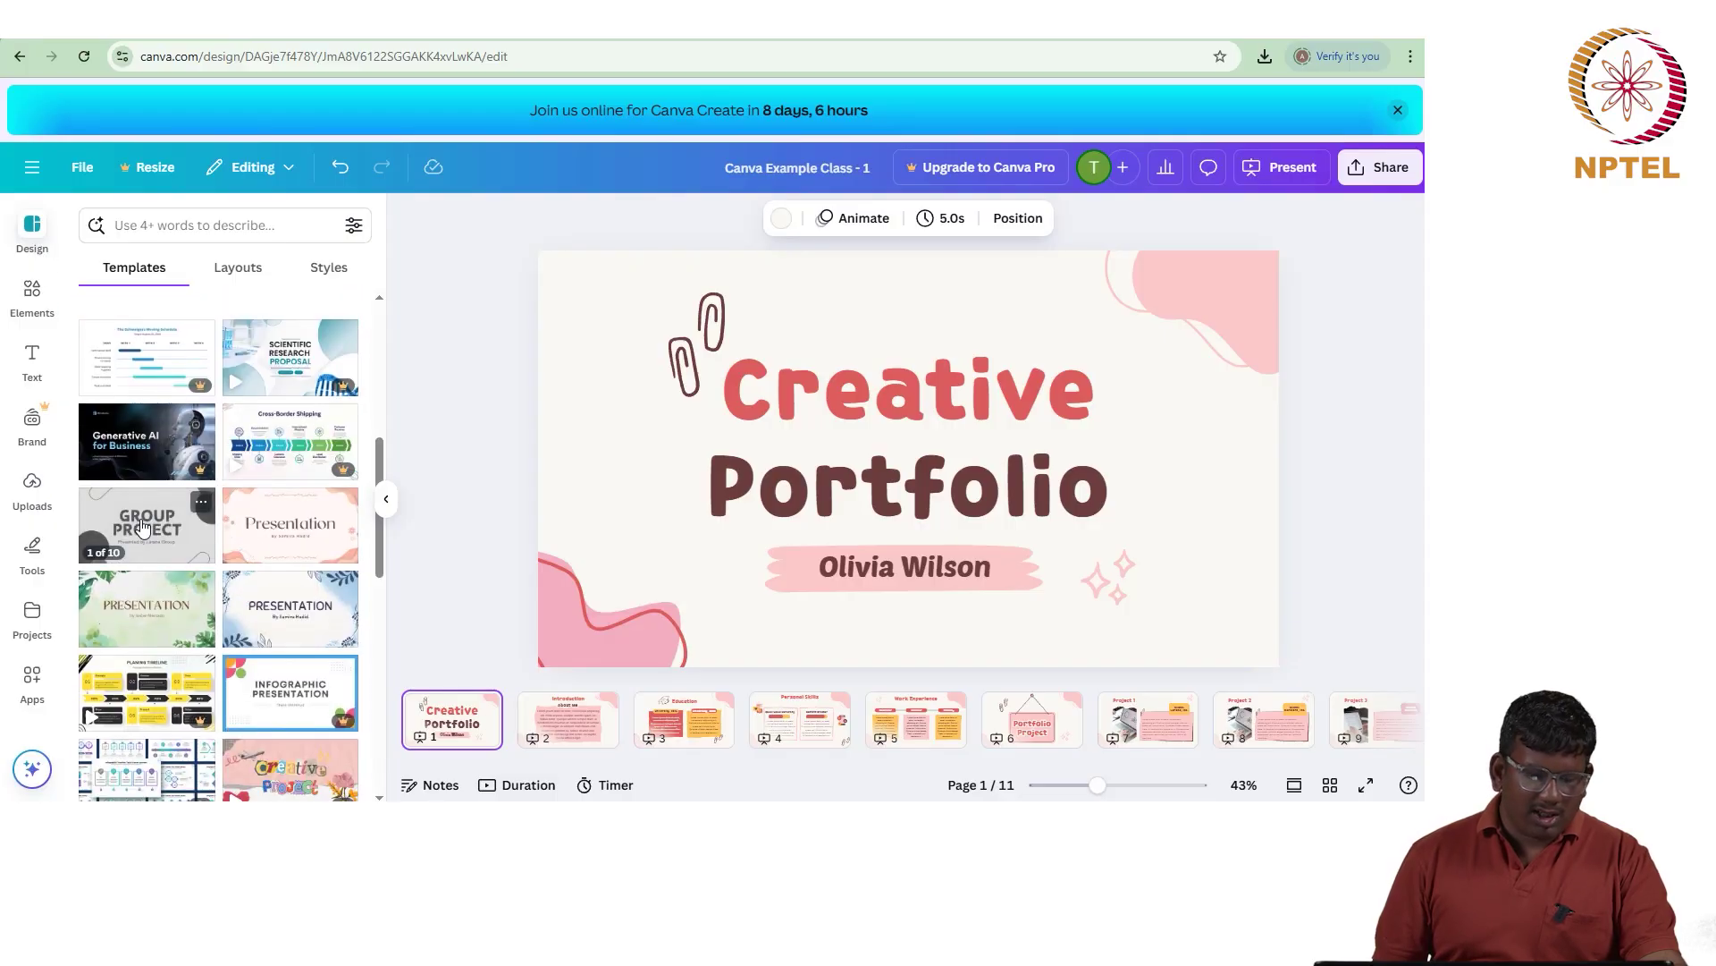
click(201, 225)
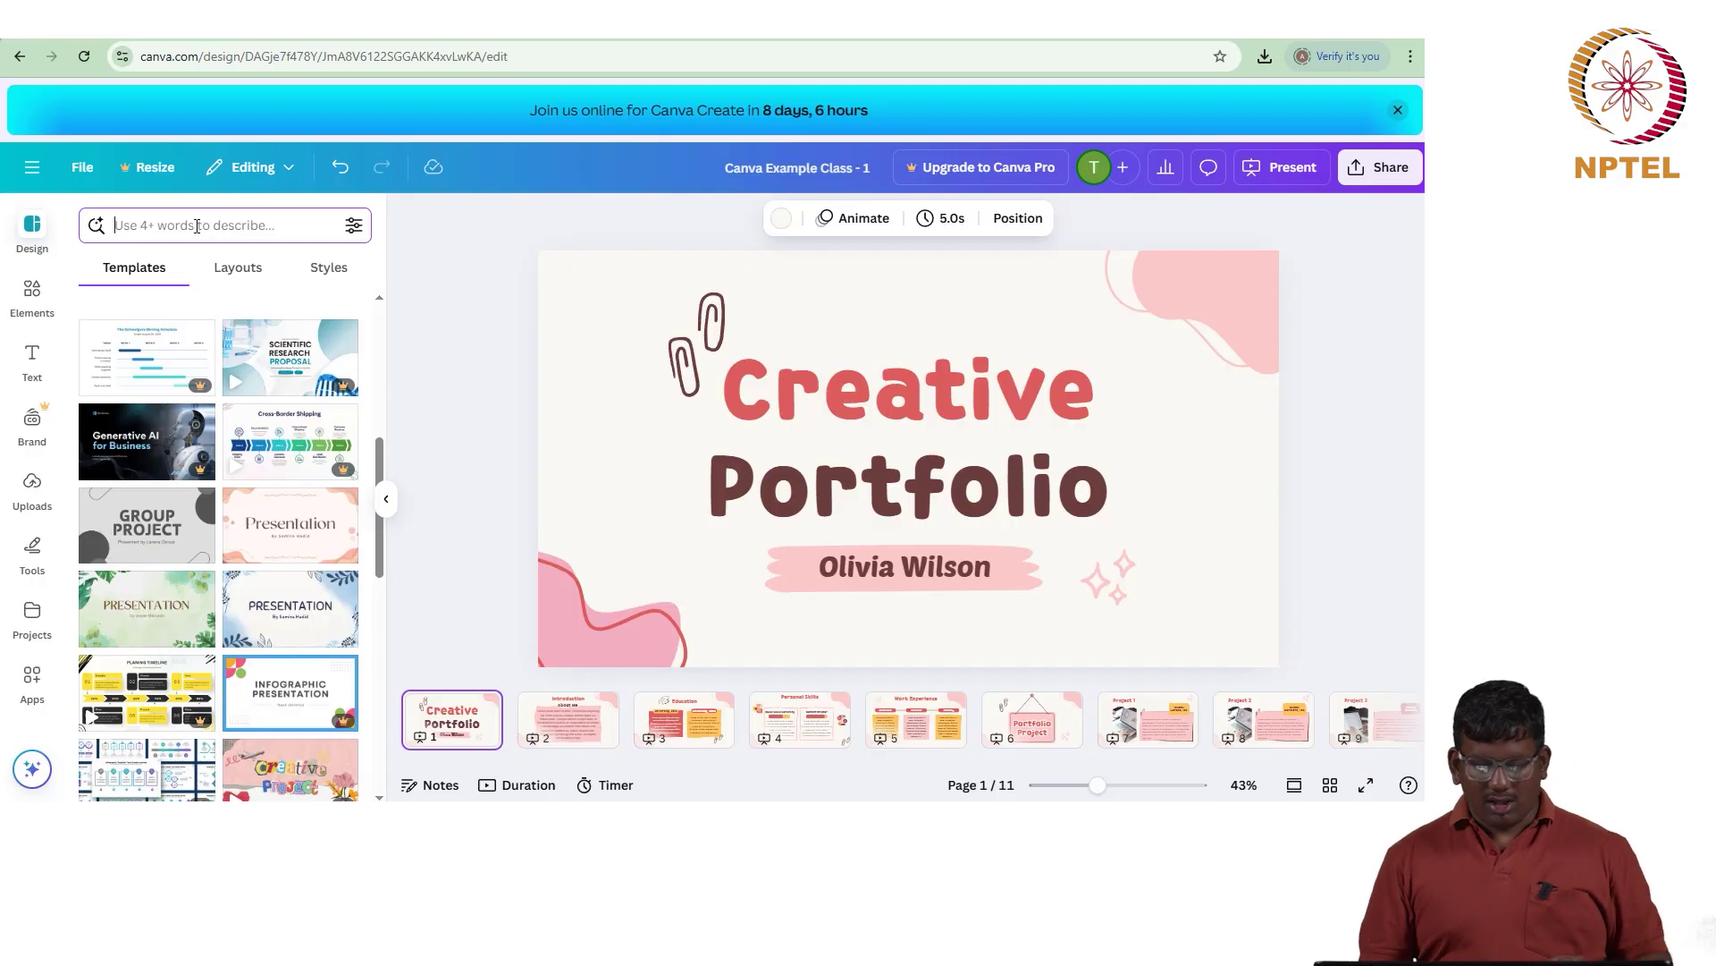
text(po)
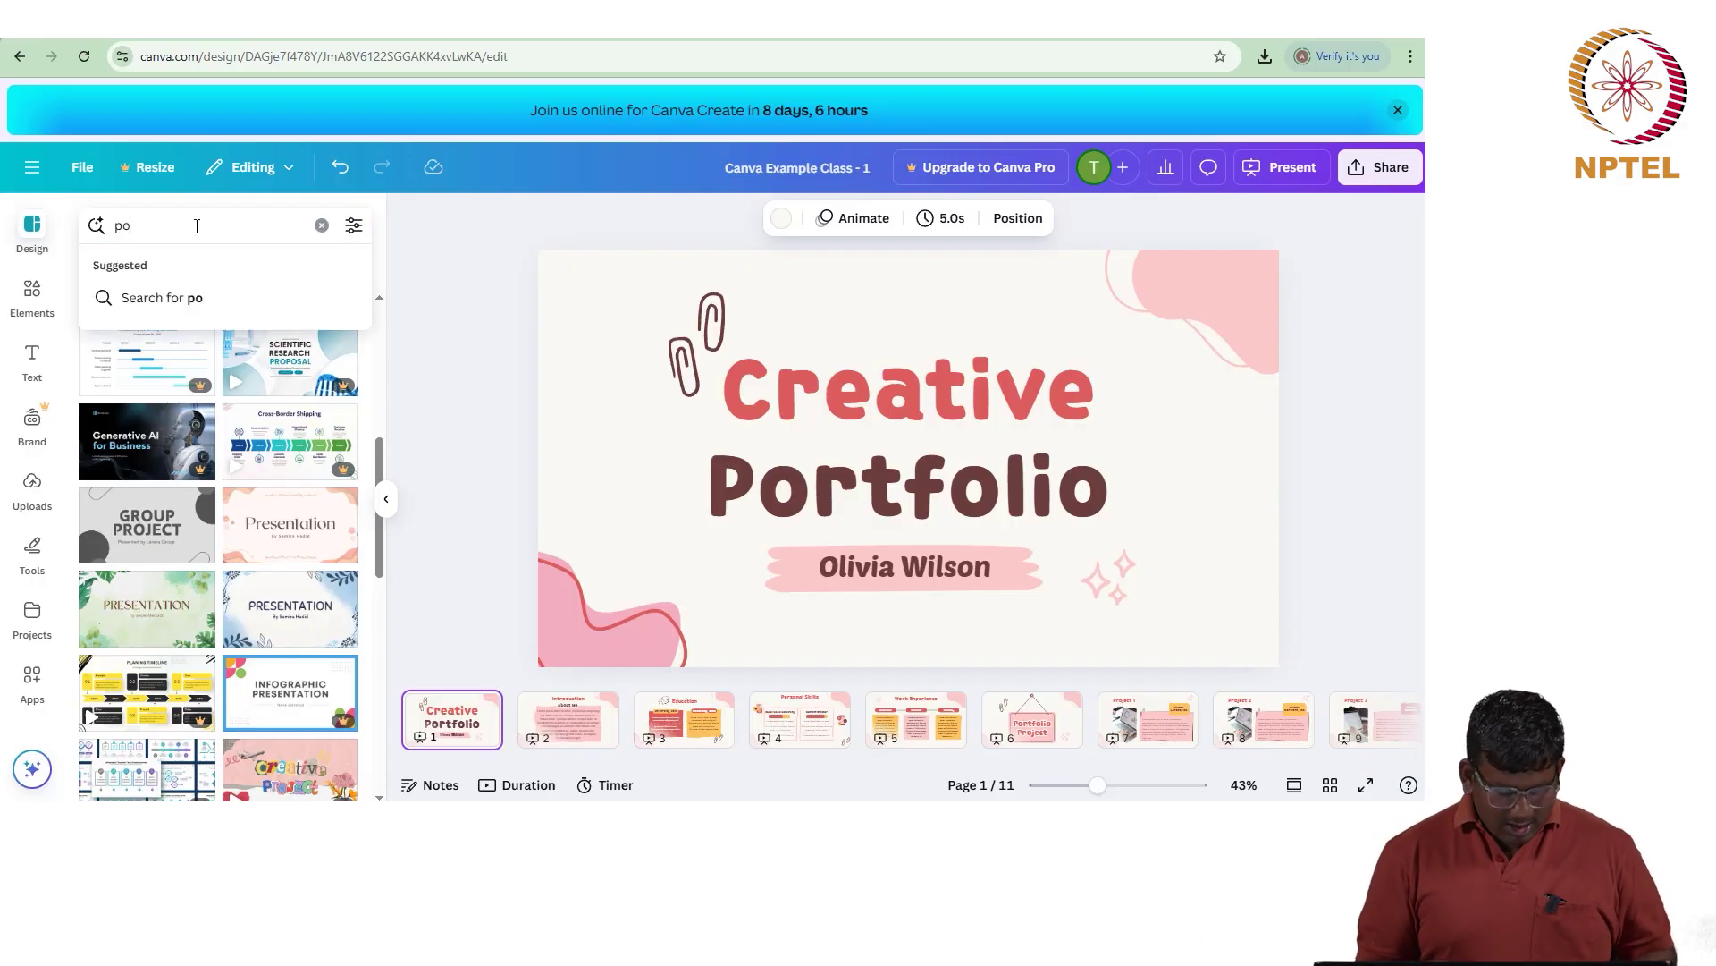
text(rtfolio)
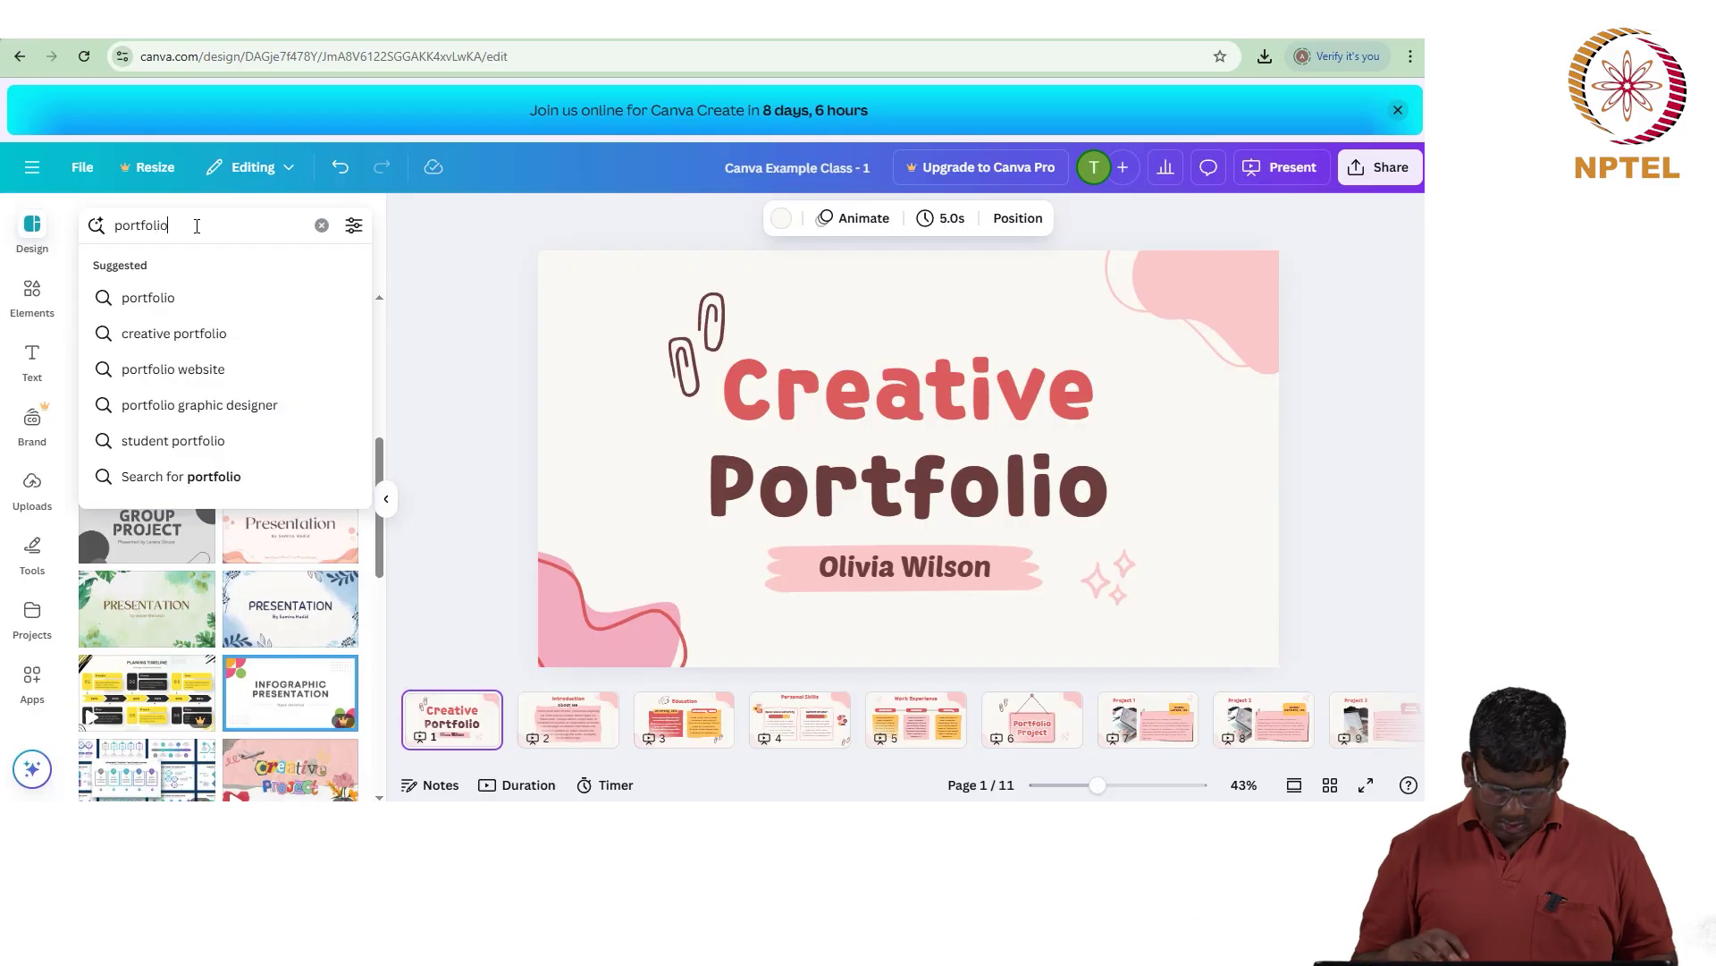
key(Return)
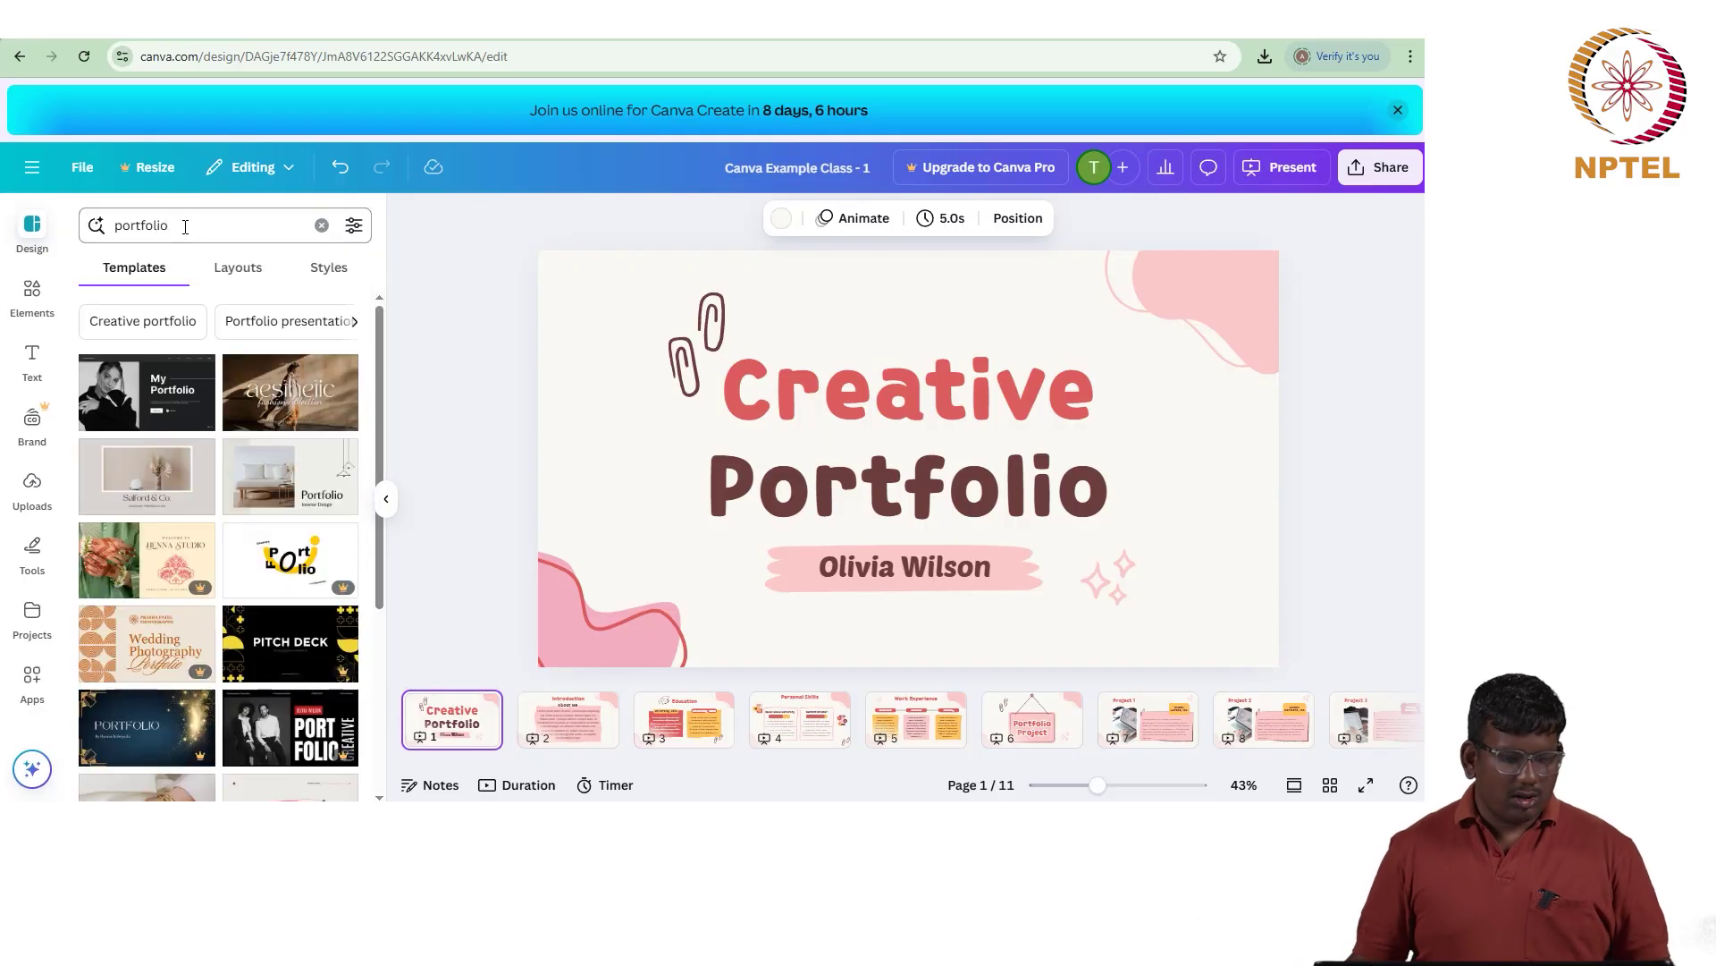
Step: Replace all pages with the 10 pages of the "White and Brown Minimalist Interior Portfolio Presentation" template
click(175, 405)
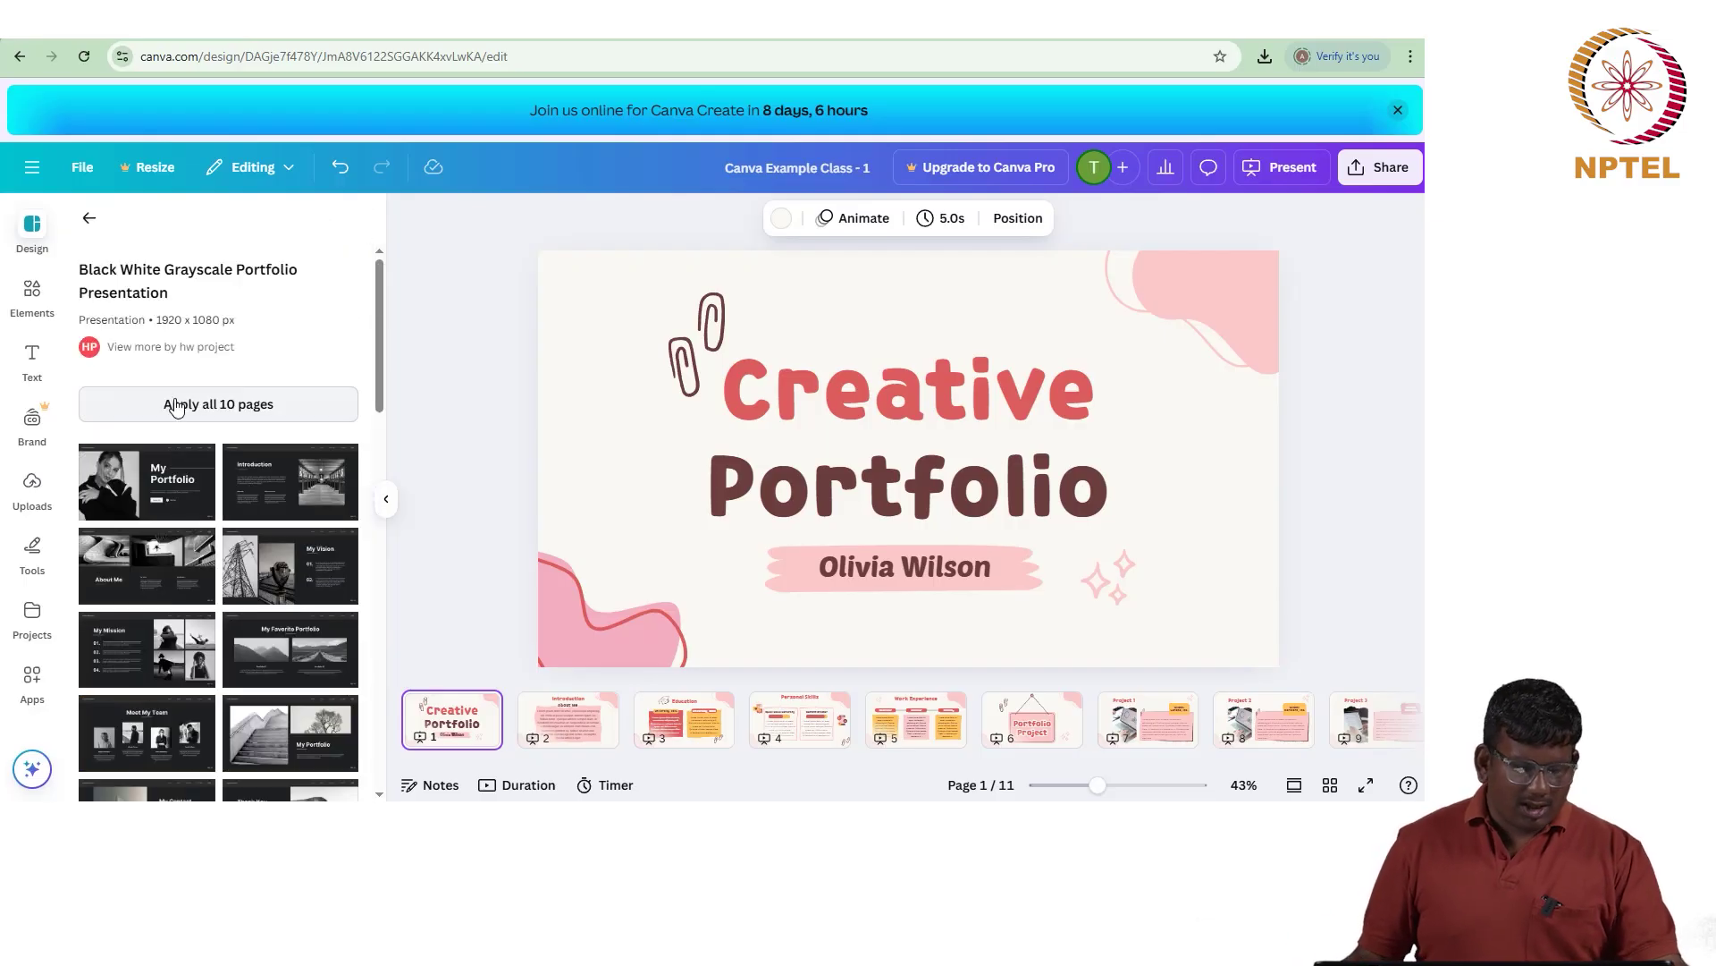
click(86, 211)
scroll(143, 537, down, 3)
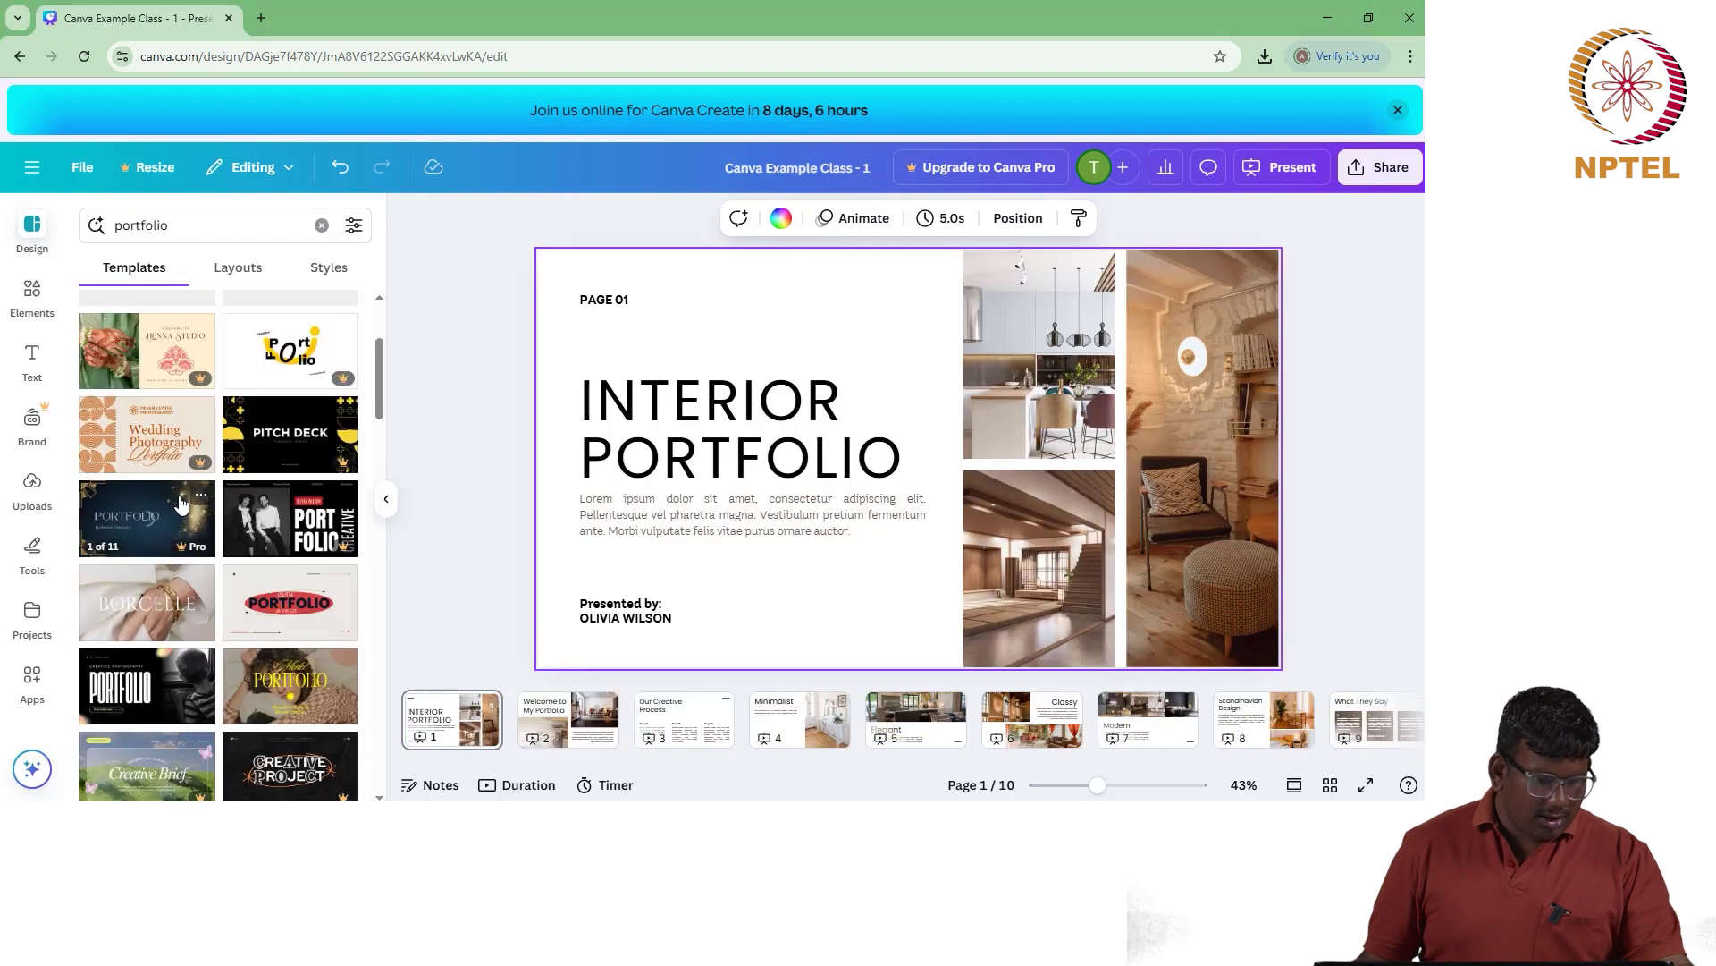
scroll(265, 523, up, 3)
click(264, 510)
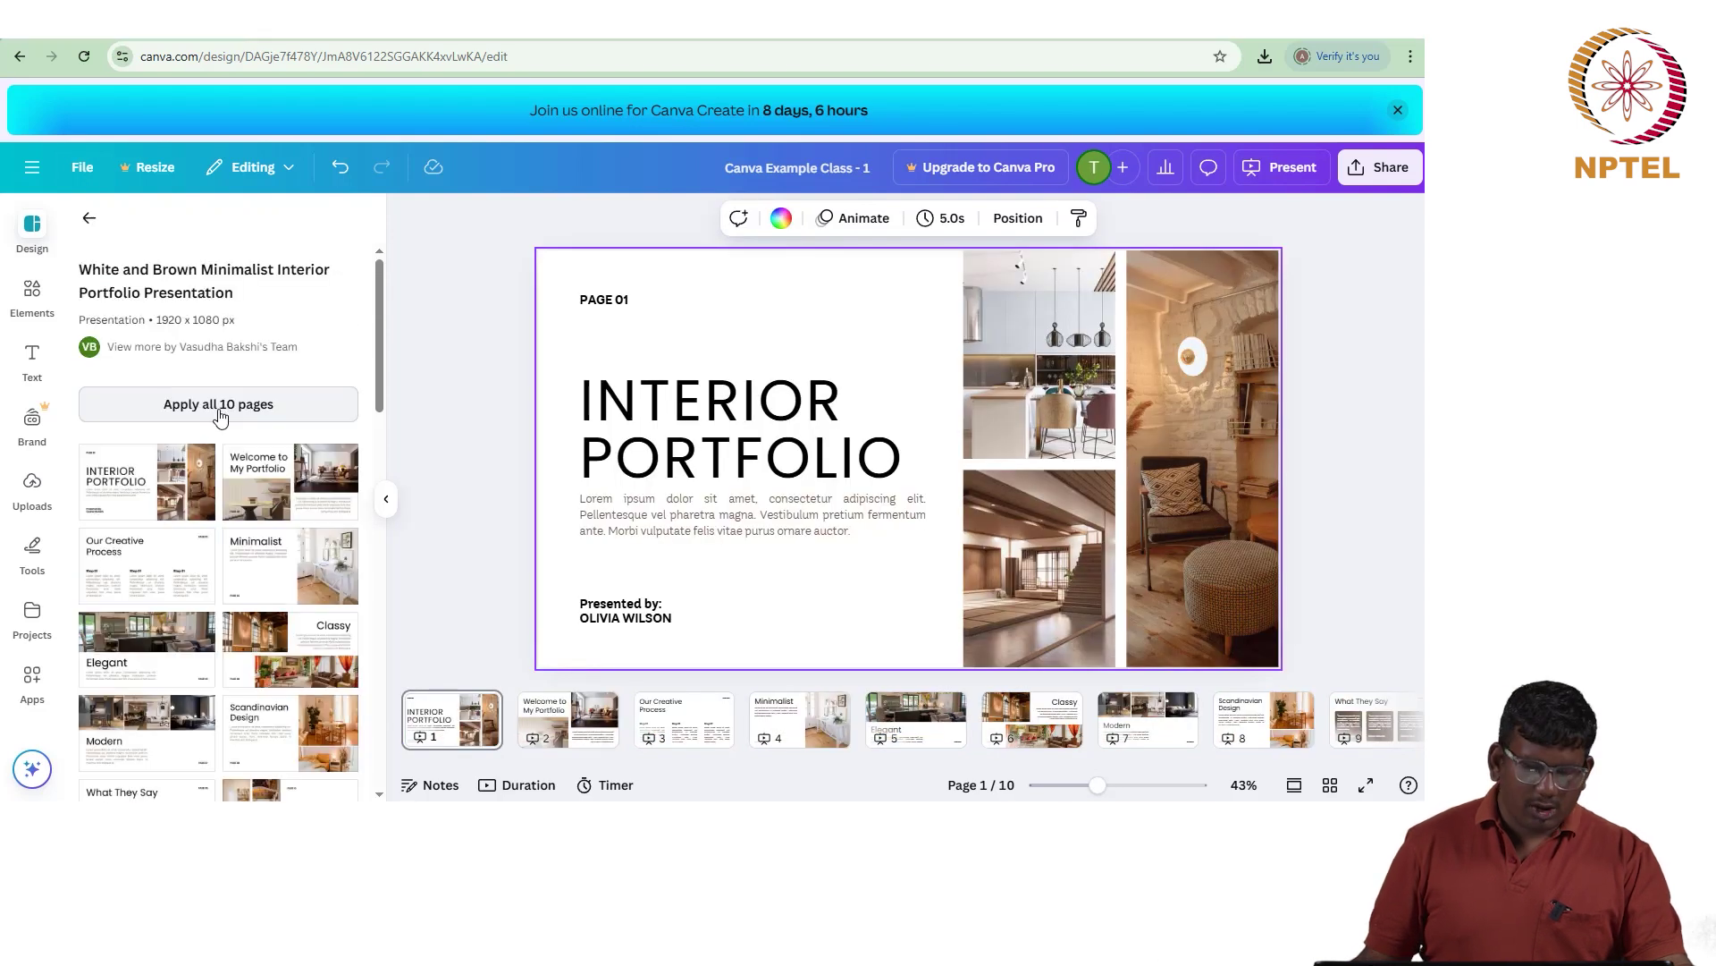
click(684, 410)
click(681, 409)
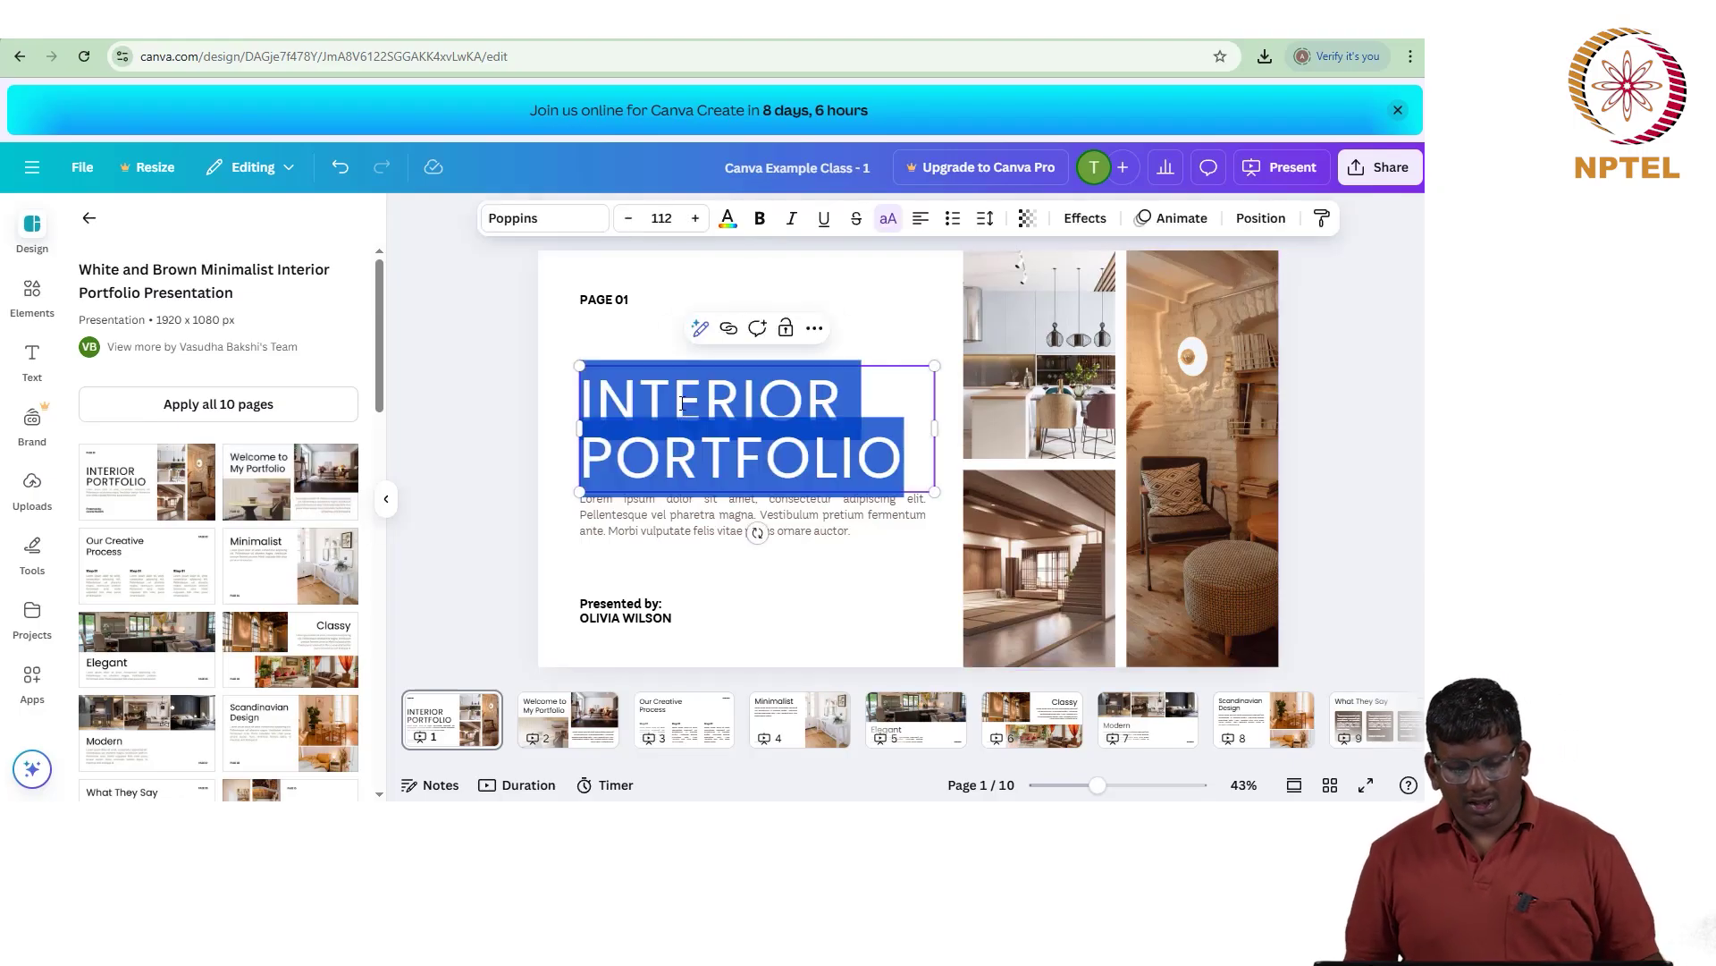
click(680, 402)
drag(876, 400, 705, 402)
click(661, 574)
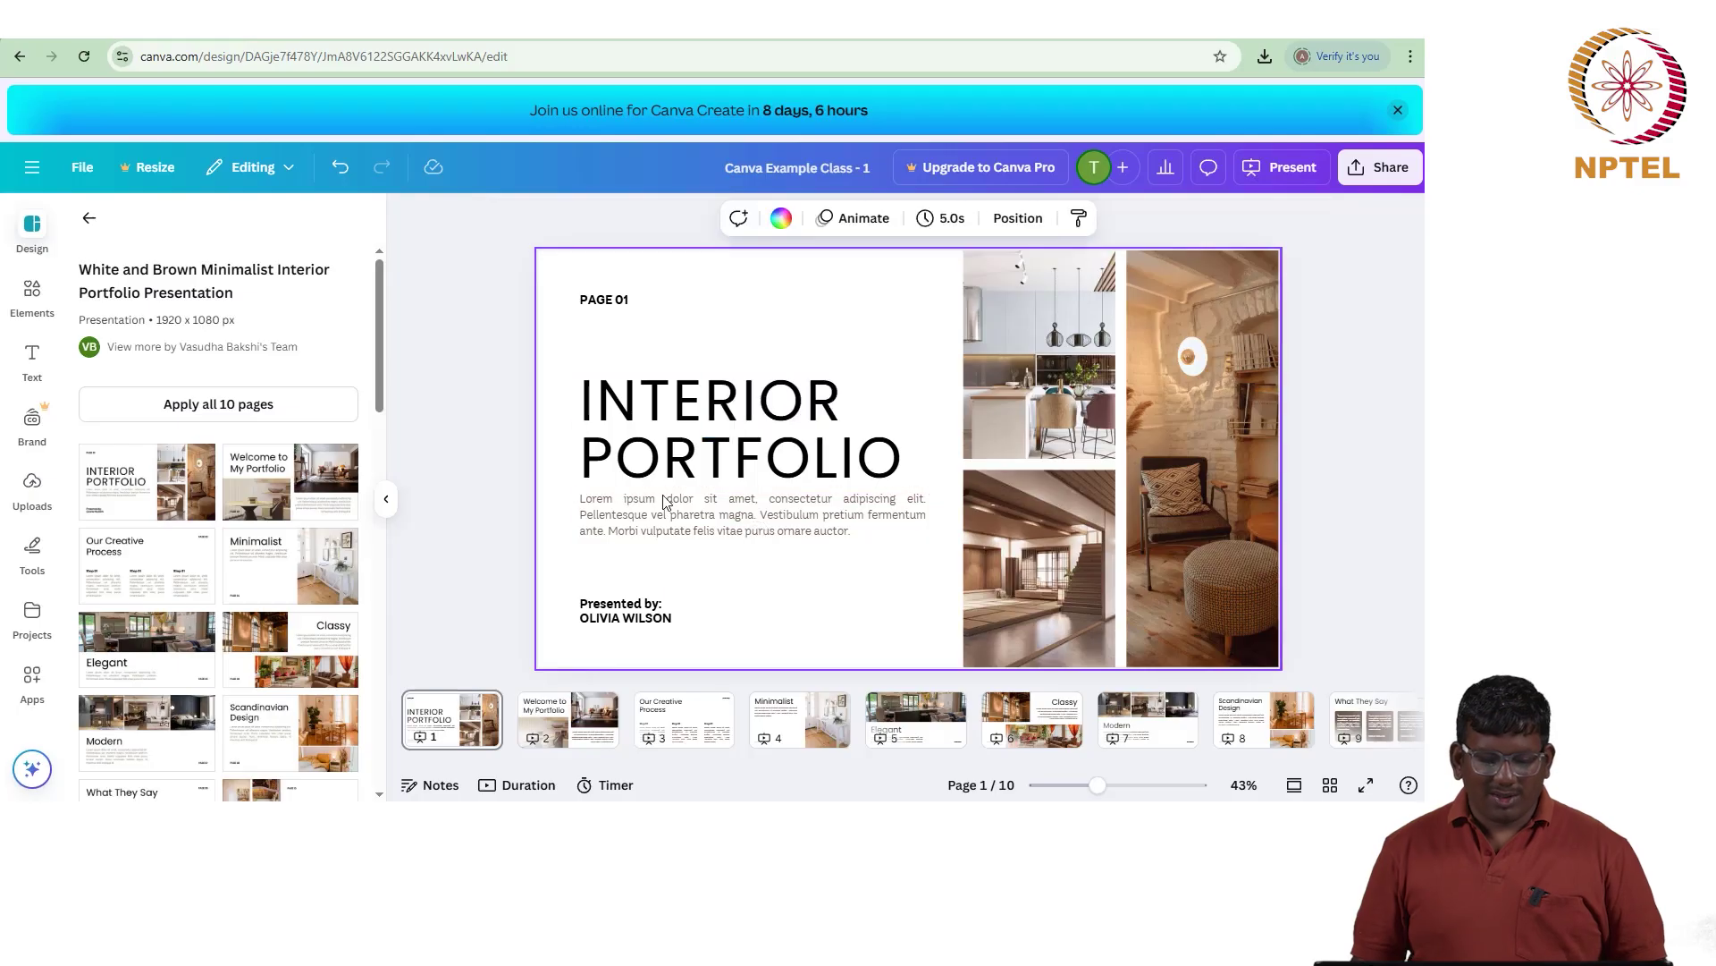
Step: Replace the word "INTERIOR" in the page 1 title with "DESIGN", keeping "PORTFOLIO" on the second line
click(682, 412)
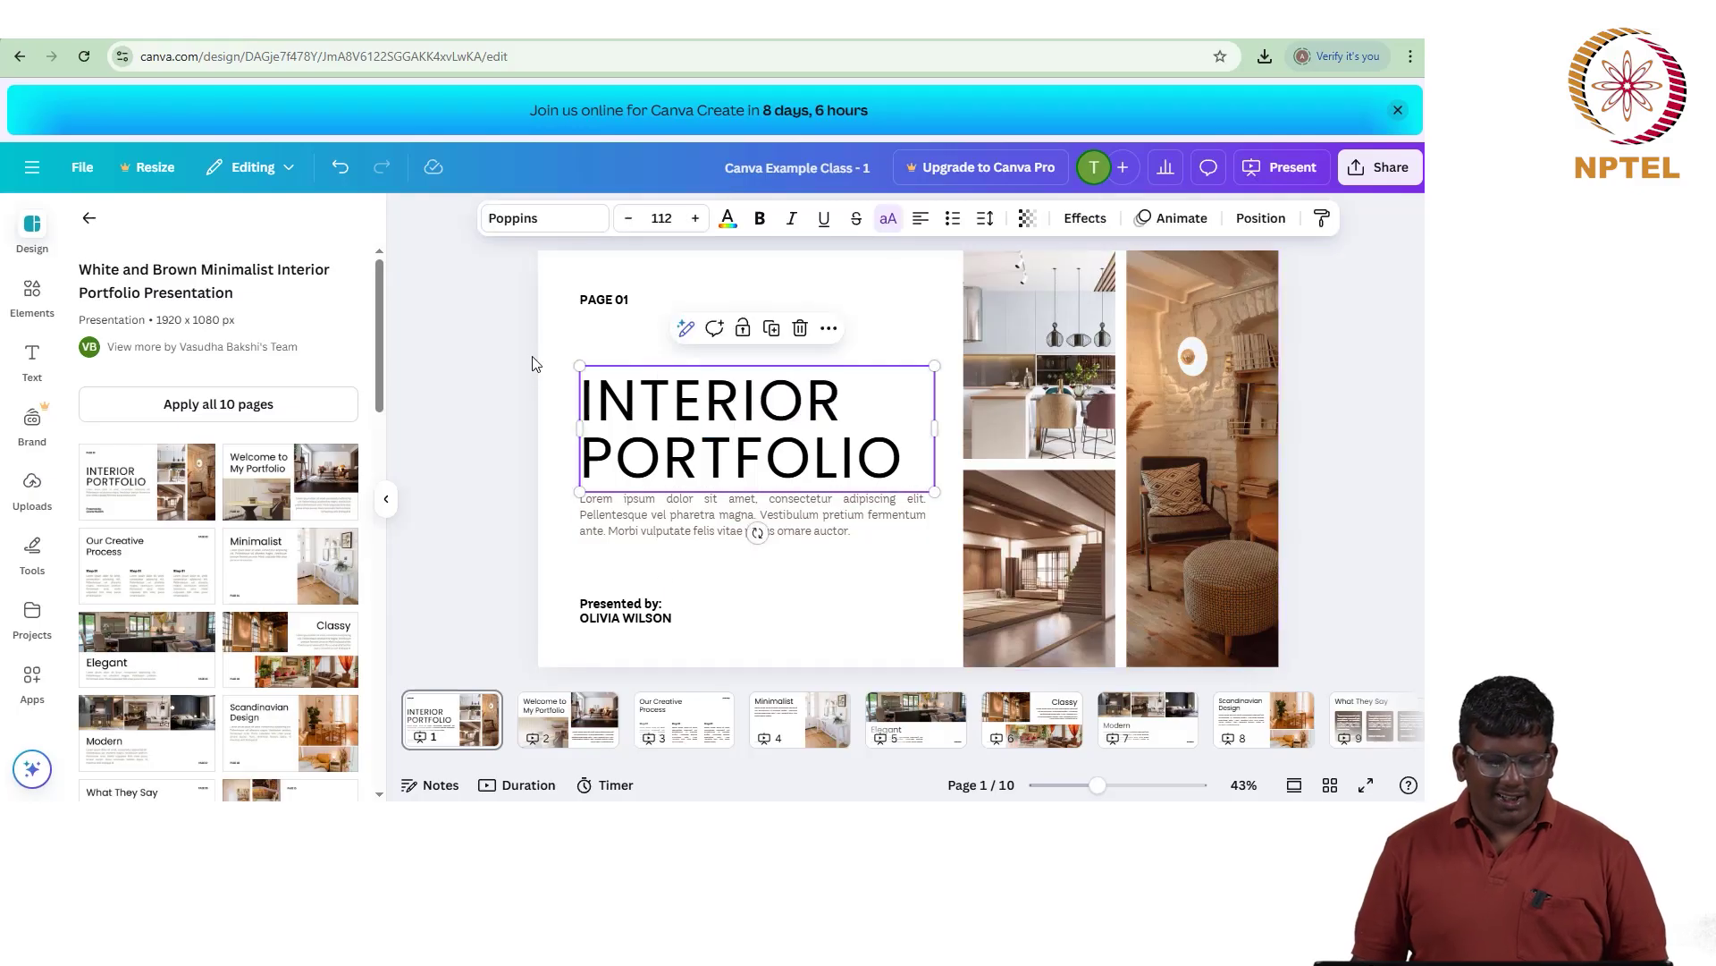
double_click(775, 407)
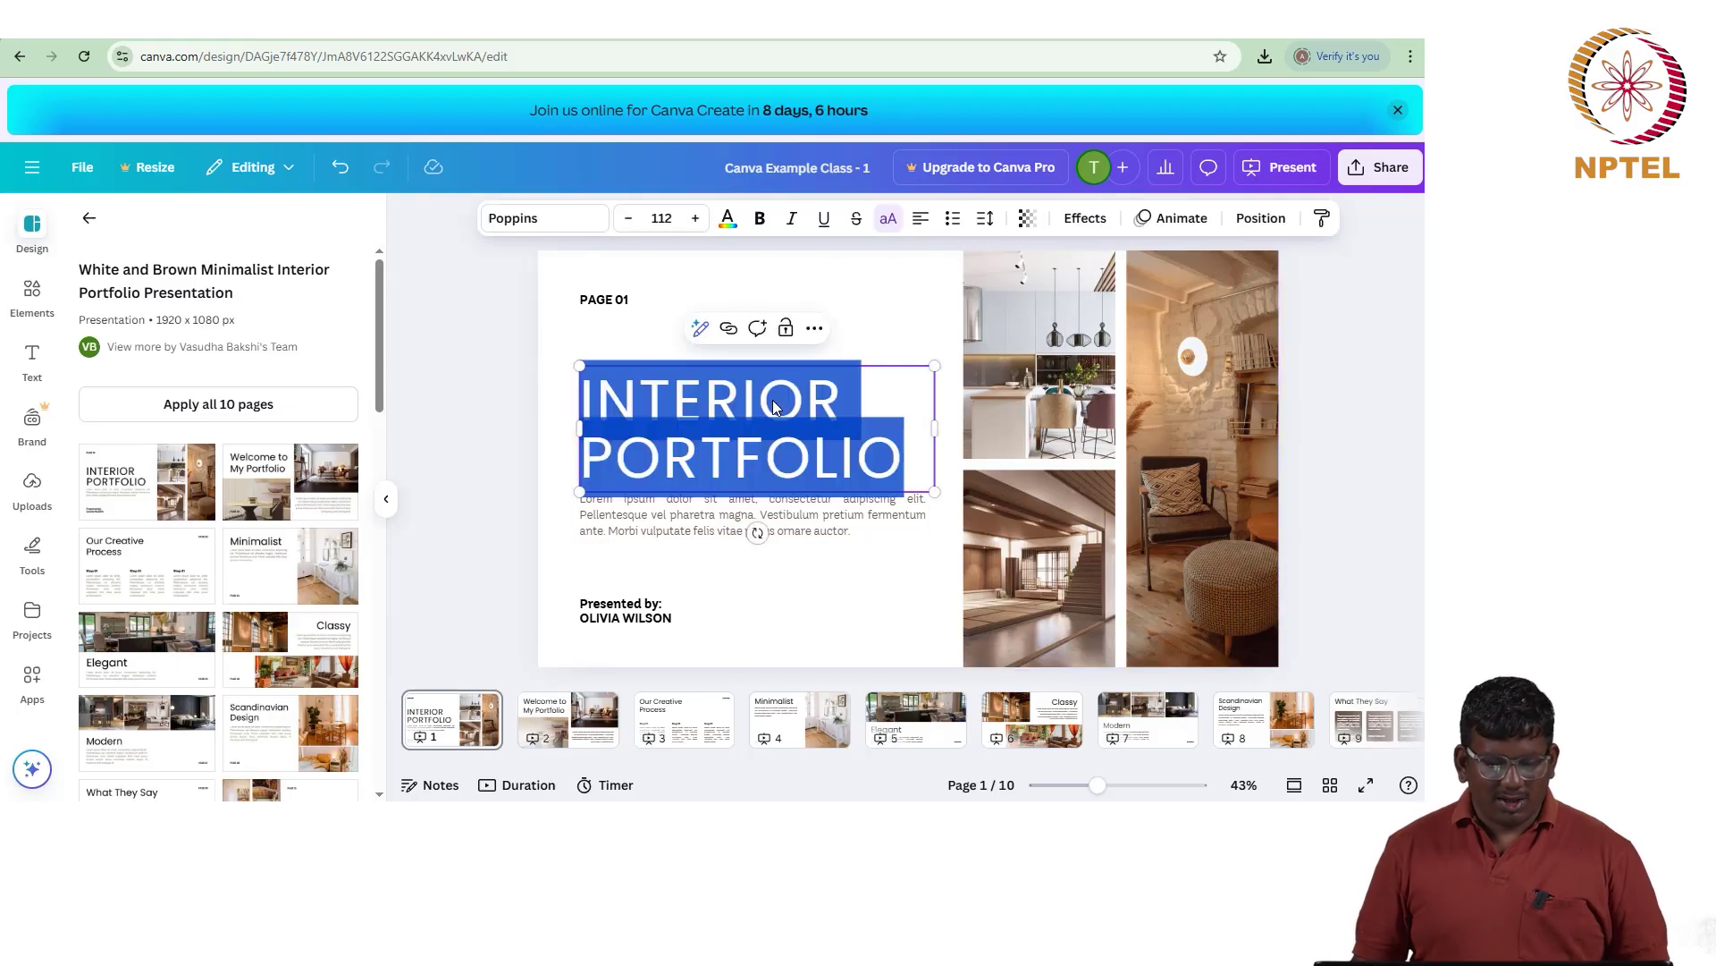
click(774, 400)
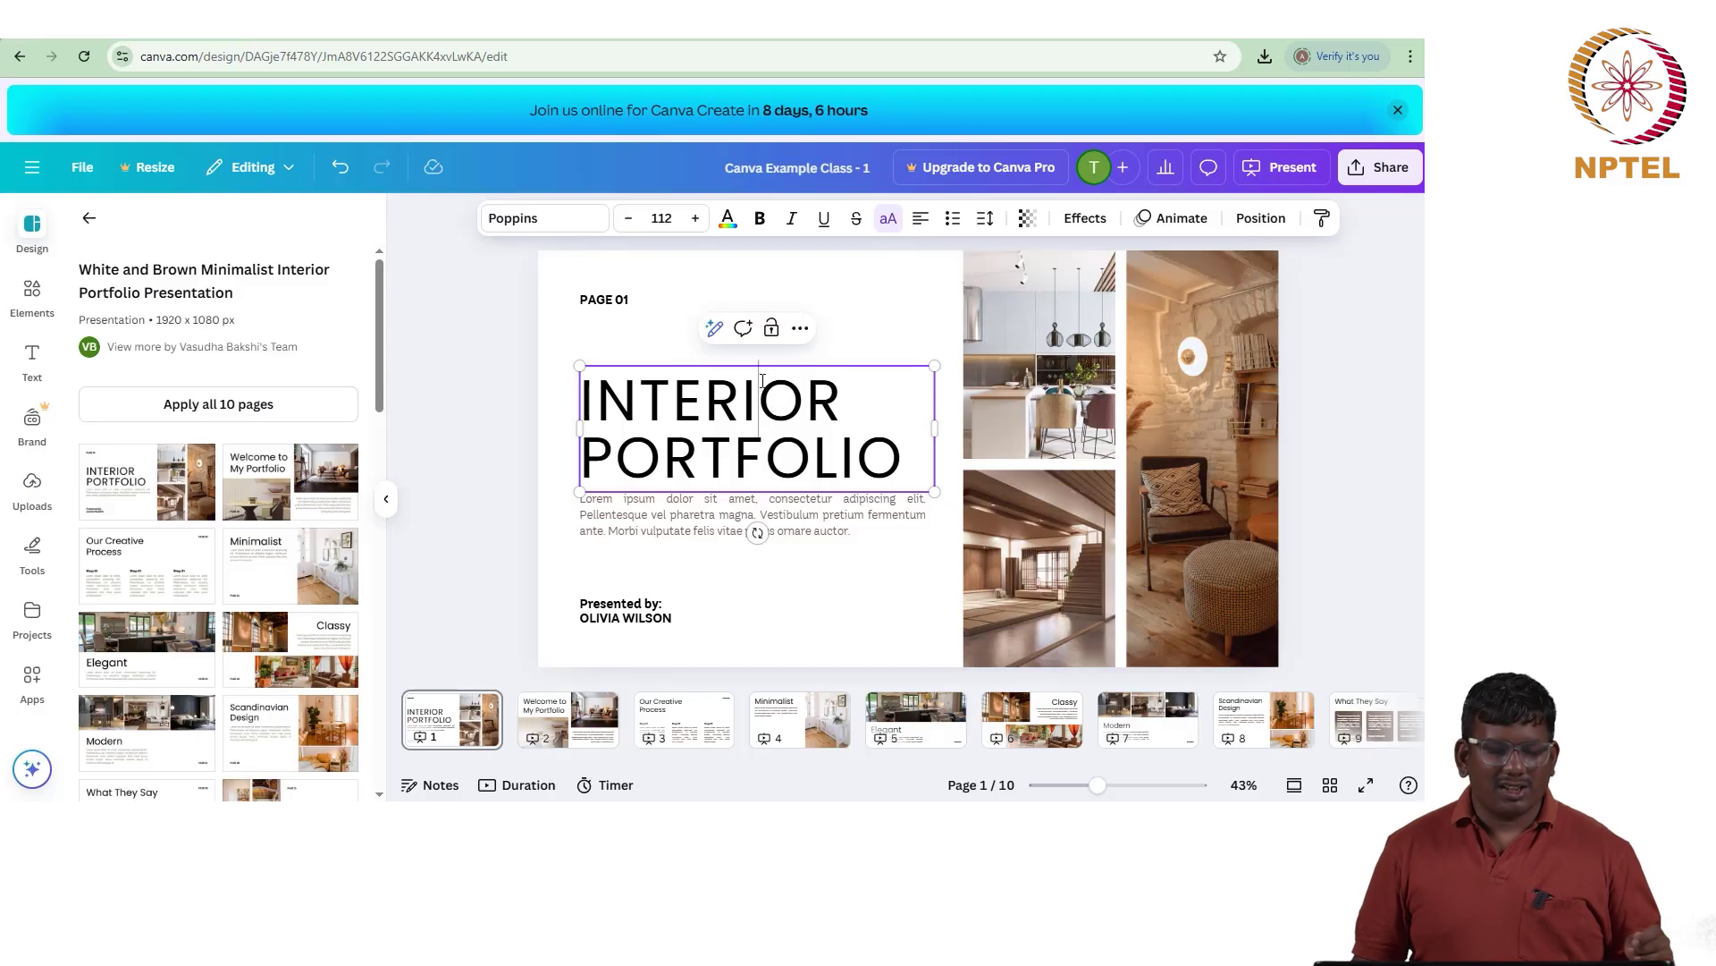
drag(847, 393, 587, 402)
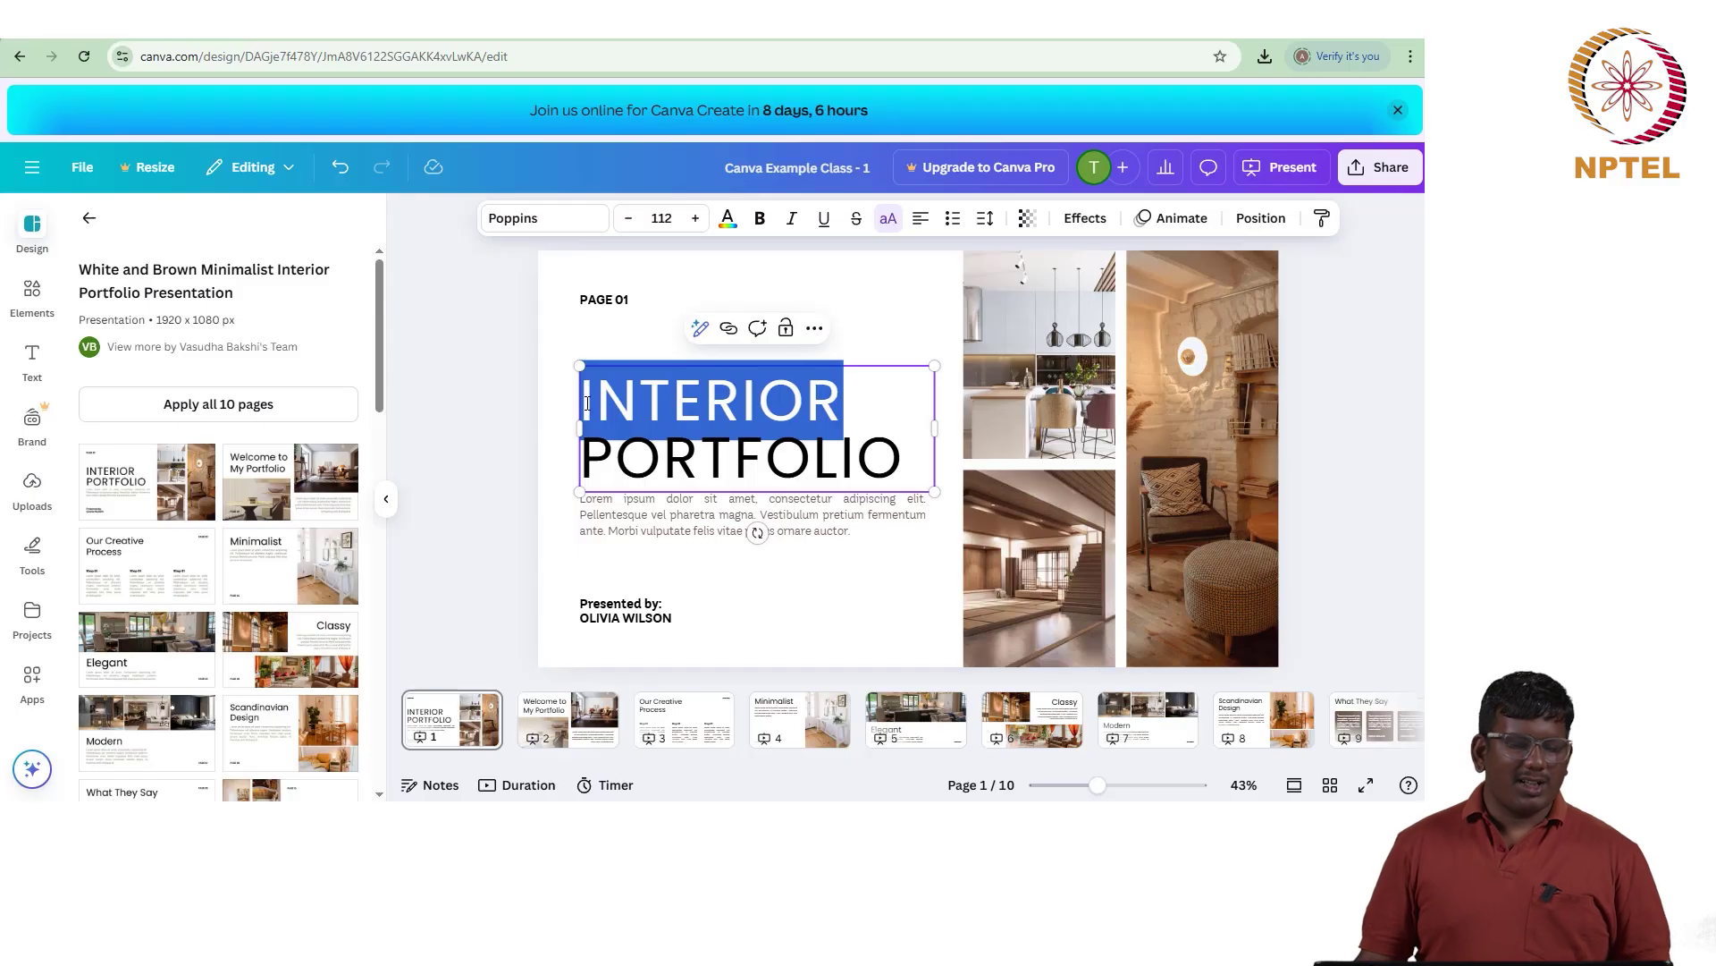
click(741, 399)
click(846, 395)
drag(848, 394, 568, 420)
key(BackSpace)
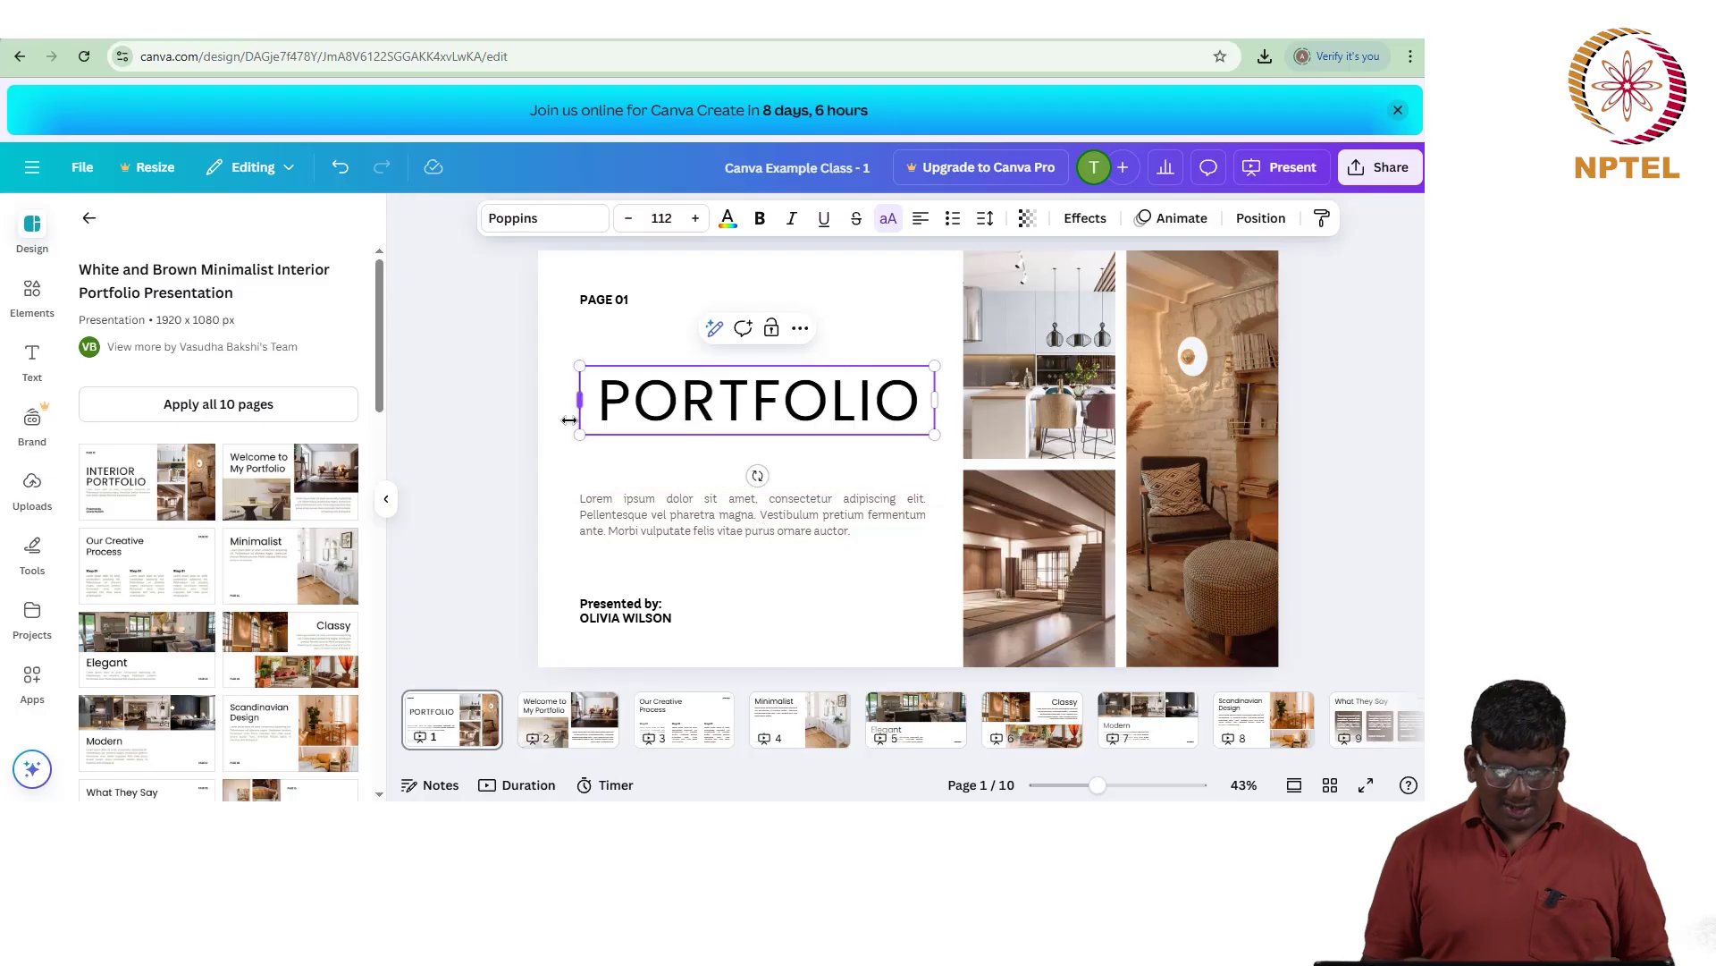
text(DESIG)
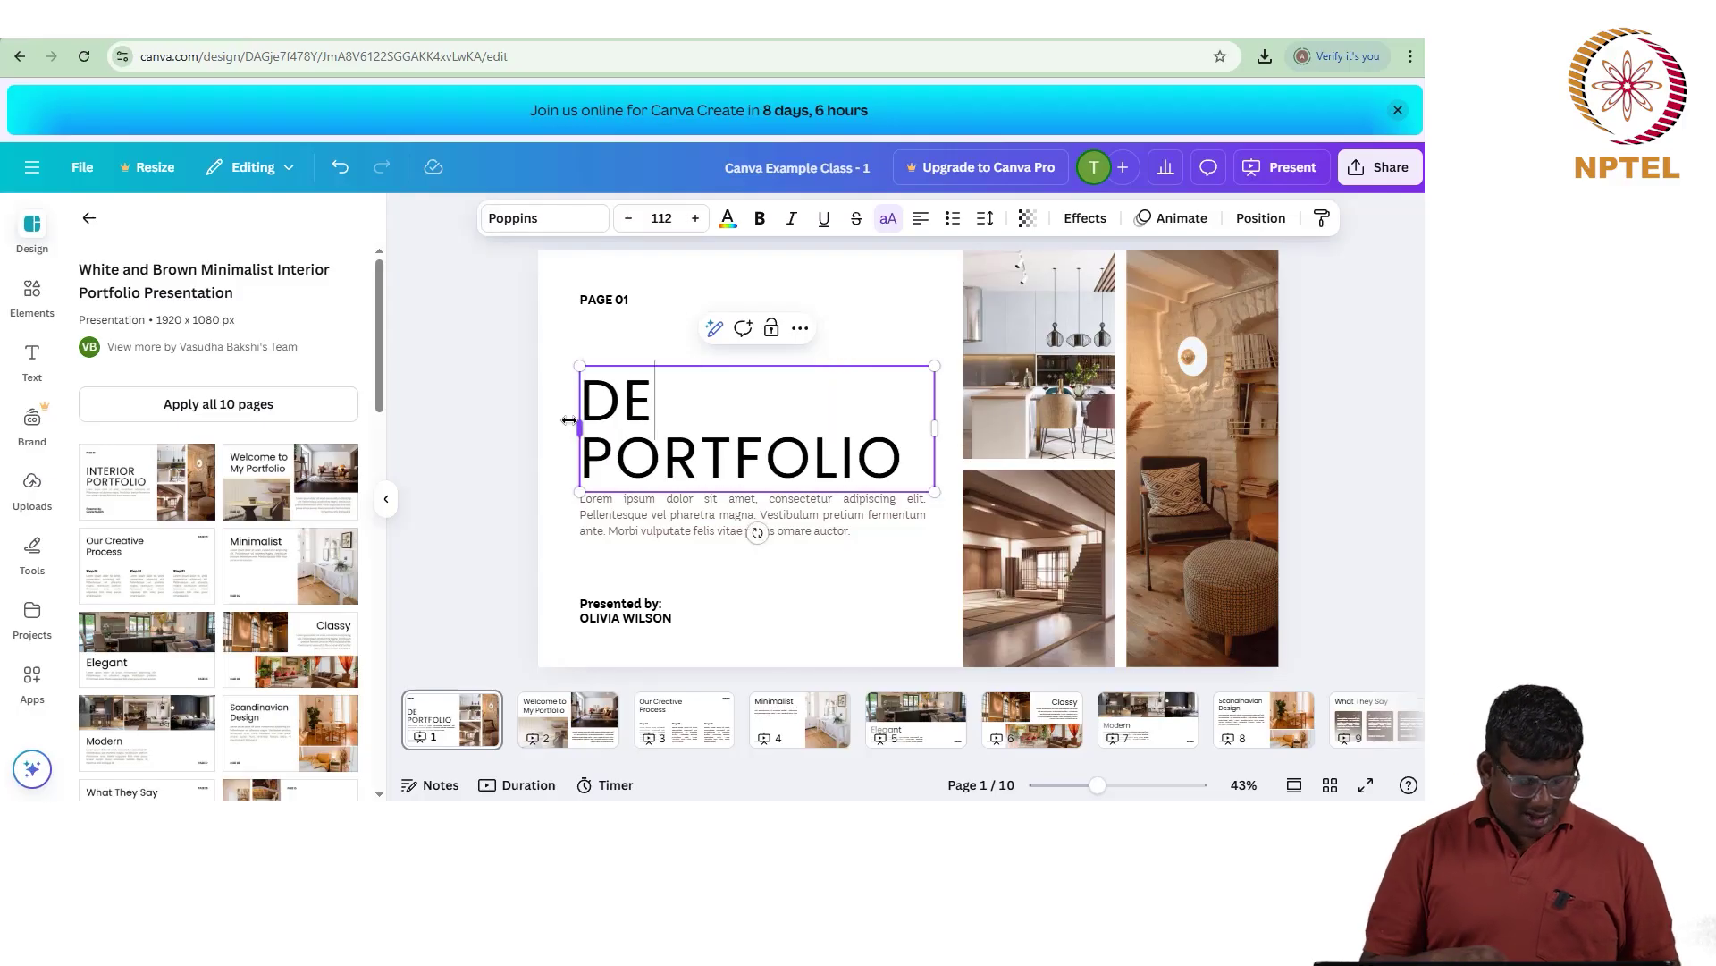
text(N)
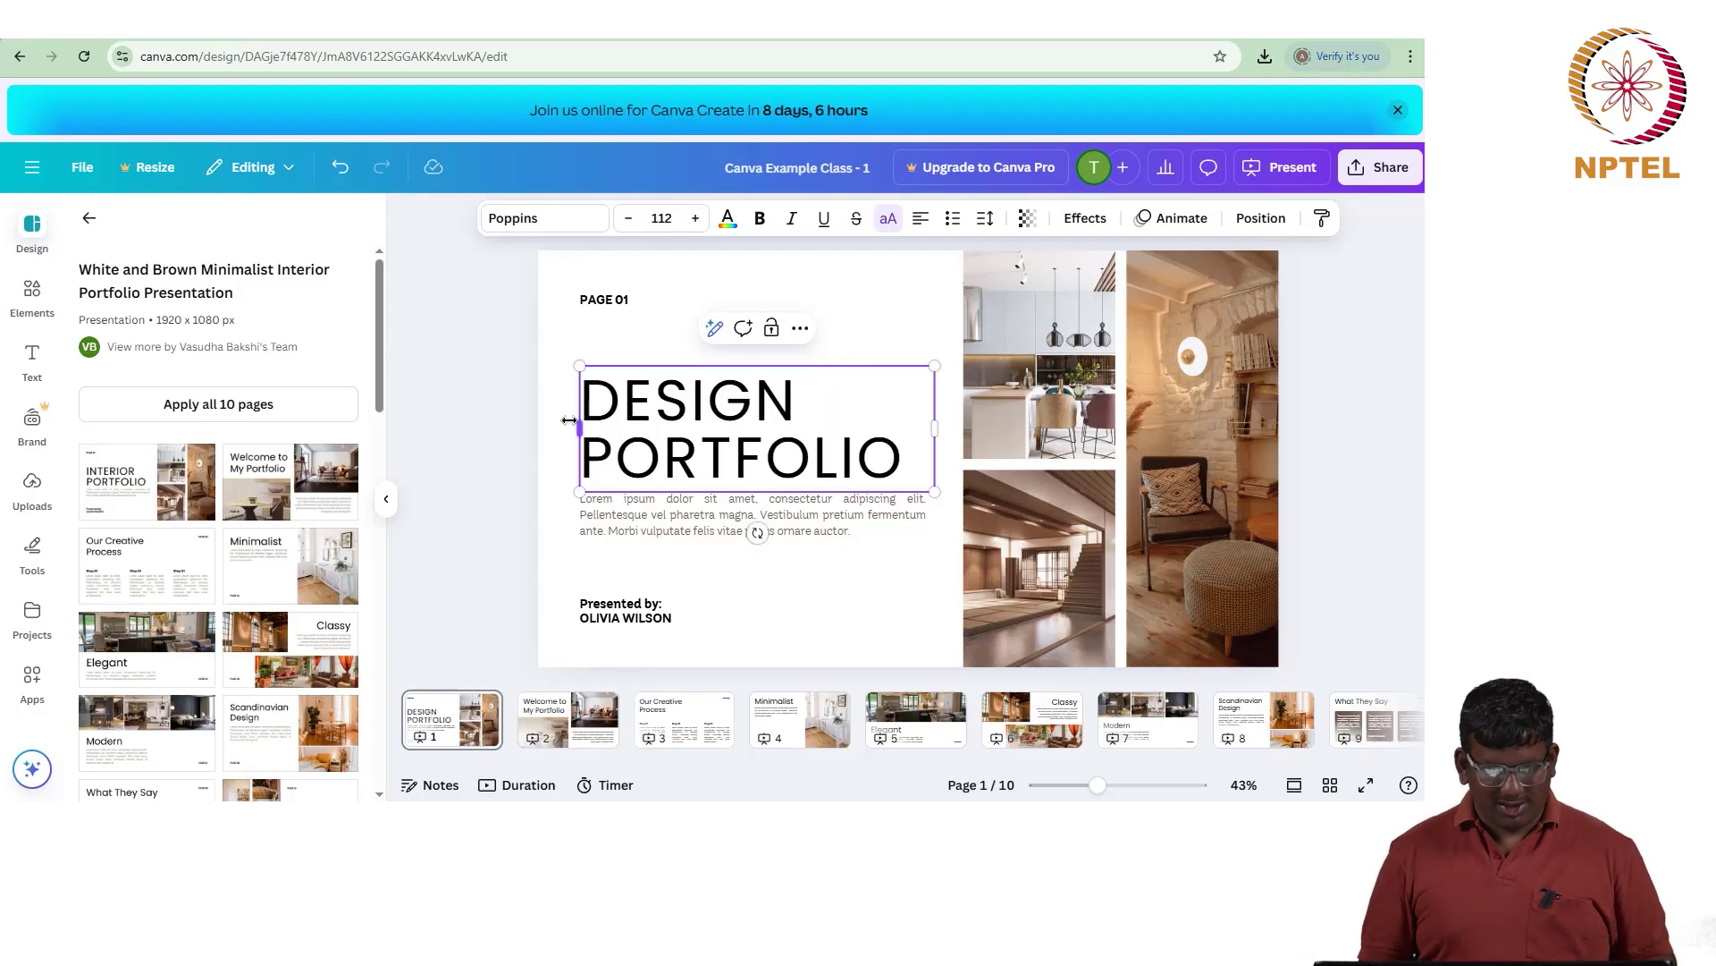
click(648, 618)
double_click(648, 622)
click(720, 631)
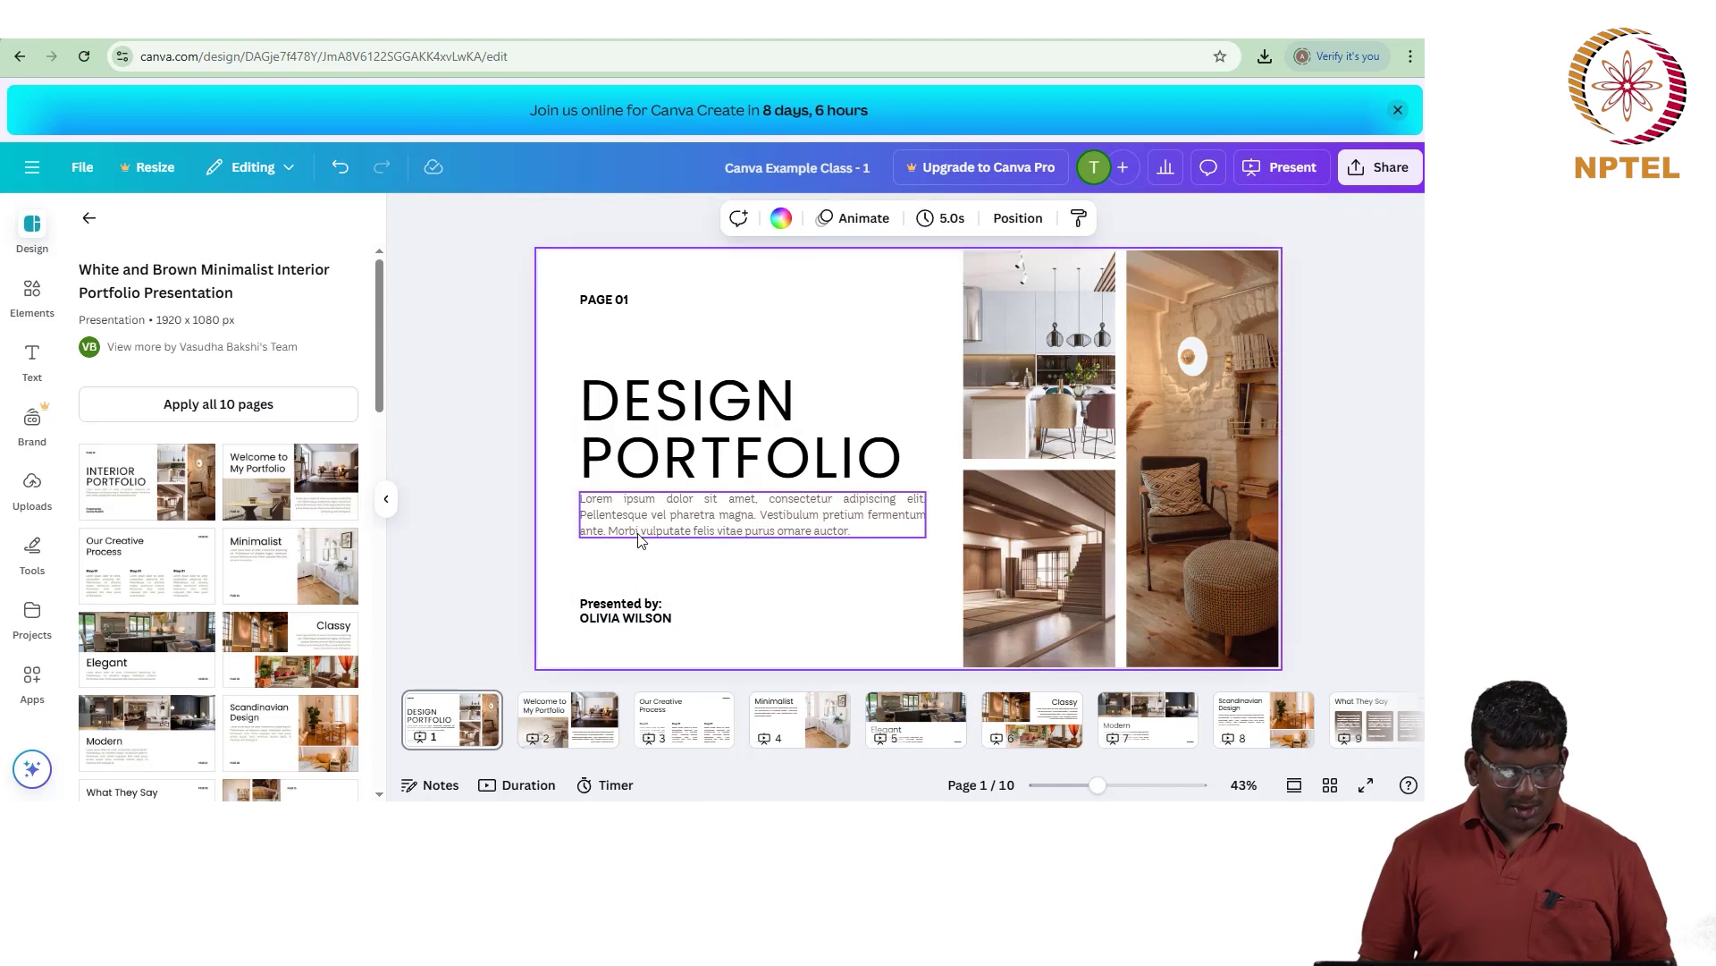
Step: Replace the sample name below "Presented by:" on page 1 with the presenter's full name in capitals
click(645, 622)
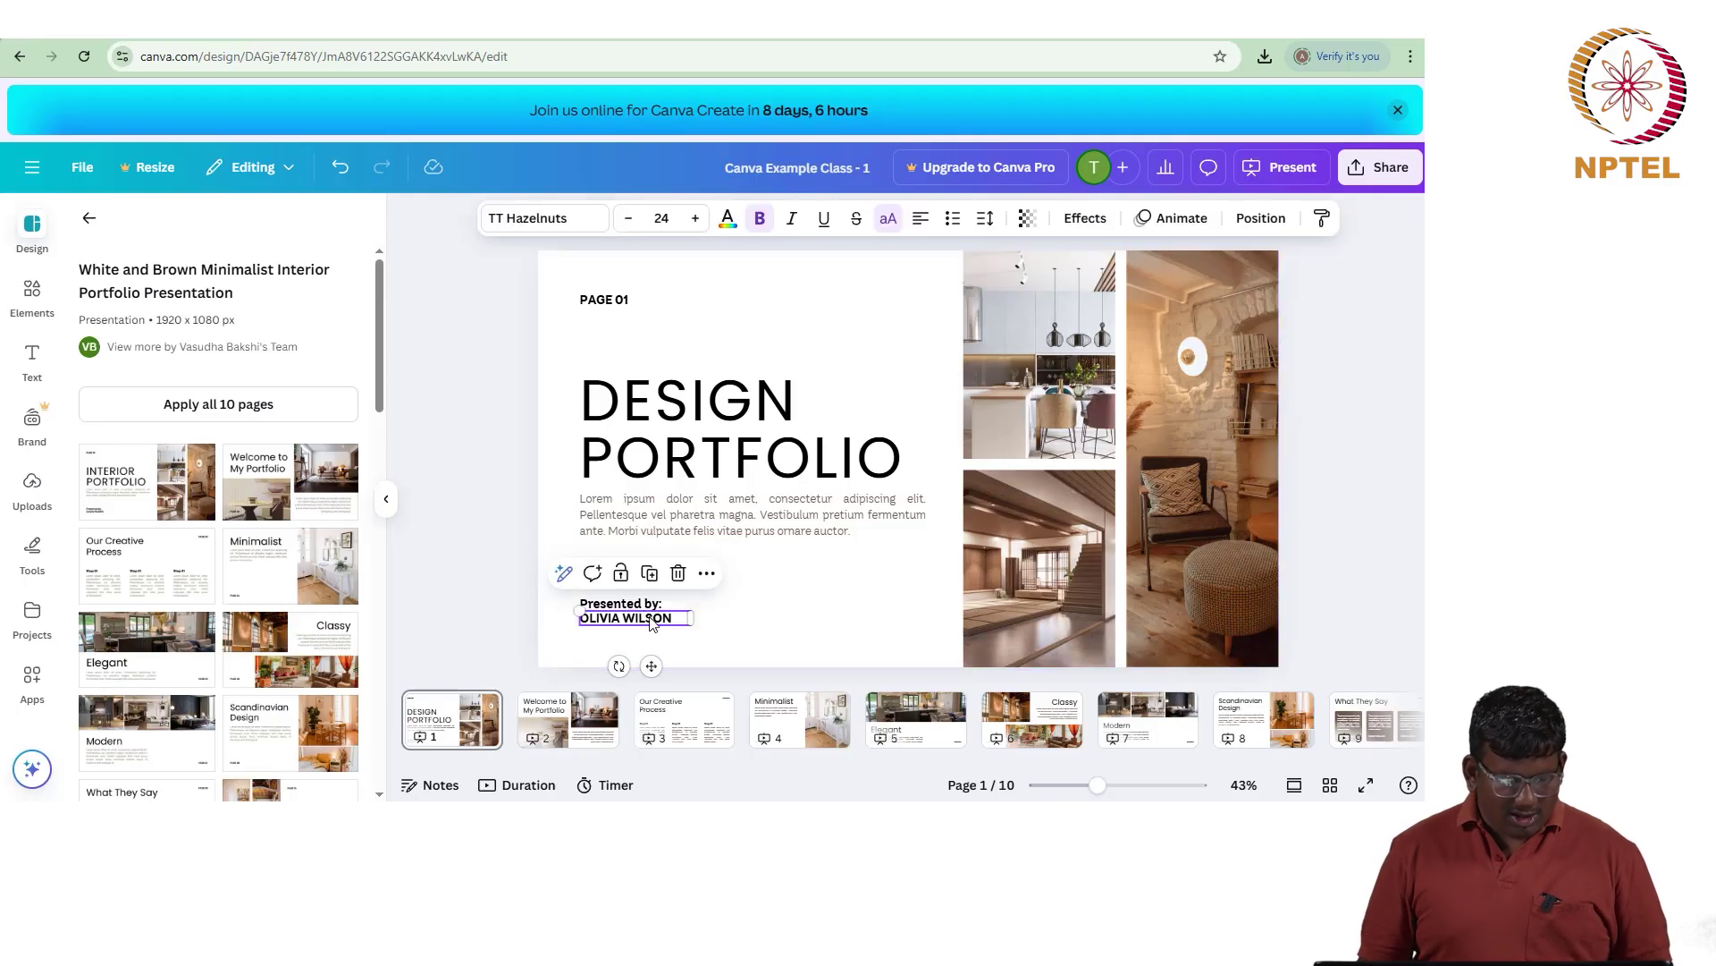
double_click(650, 623)
click(651, 621)
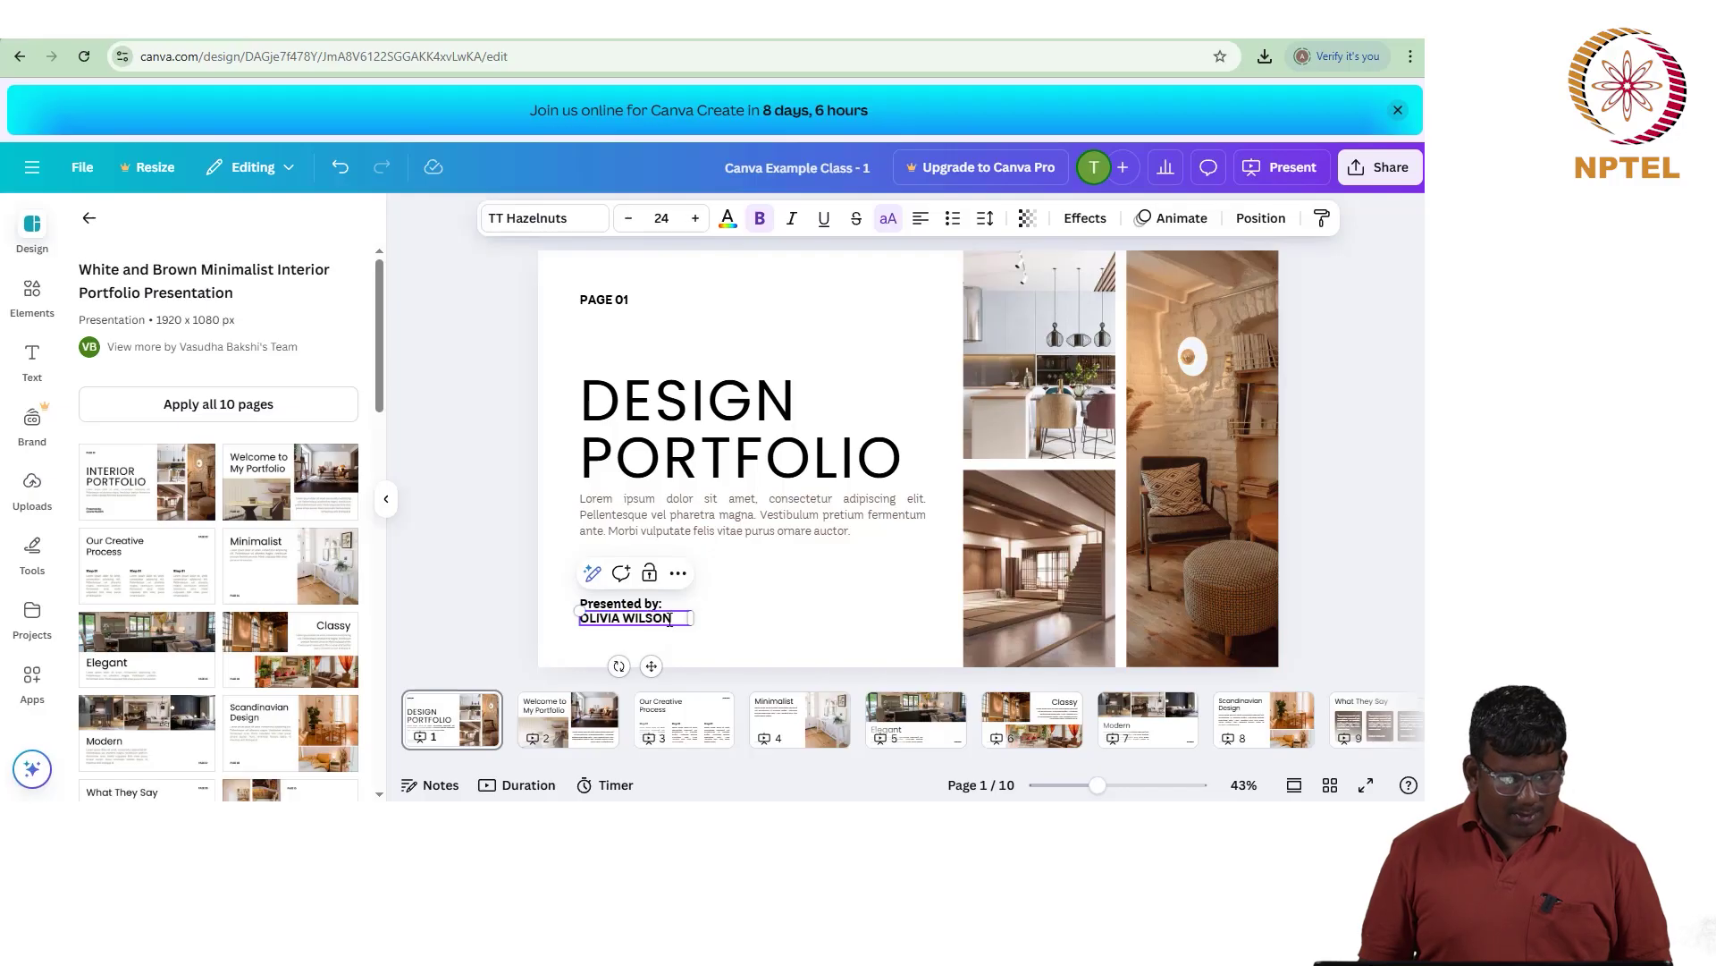
drag(677, 618, 577, 618)
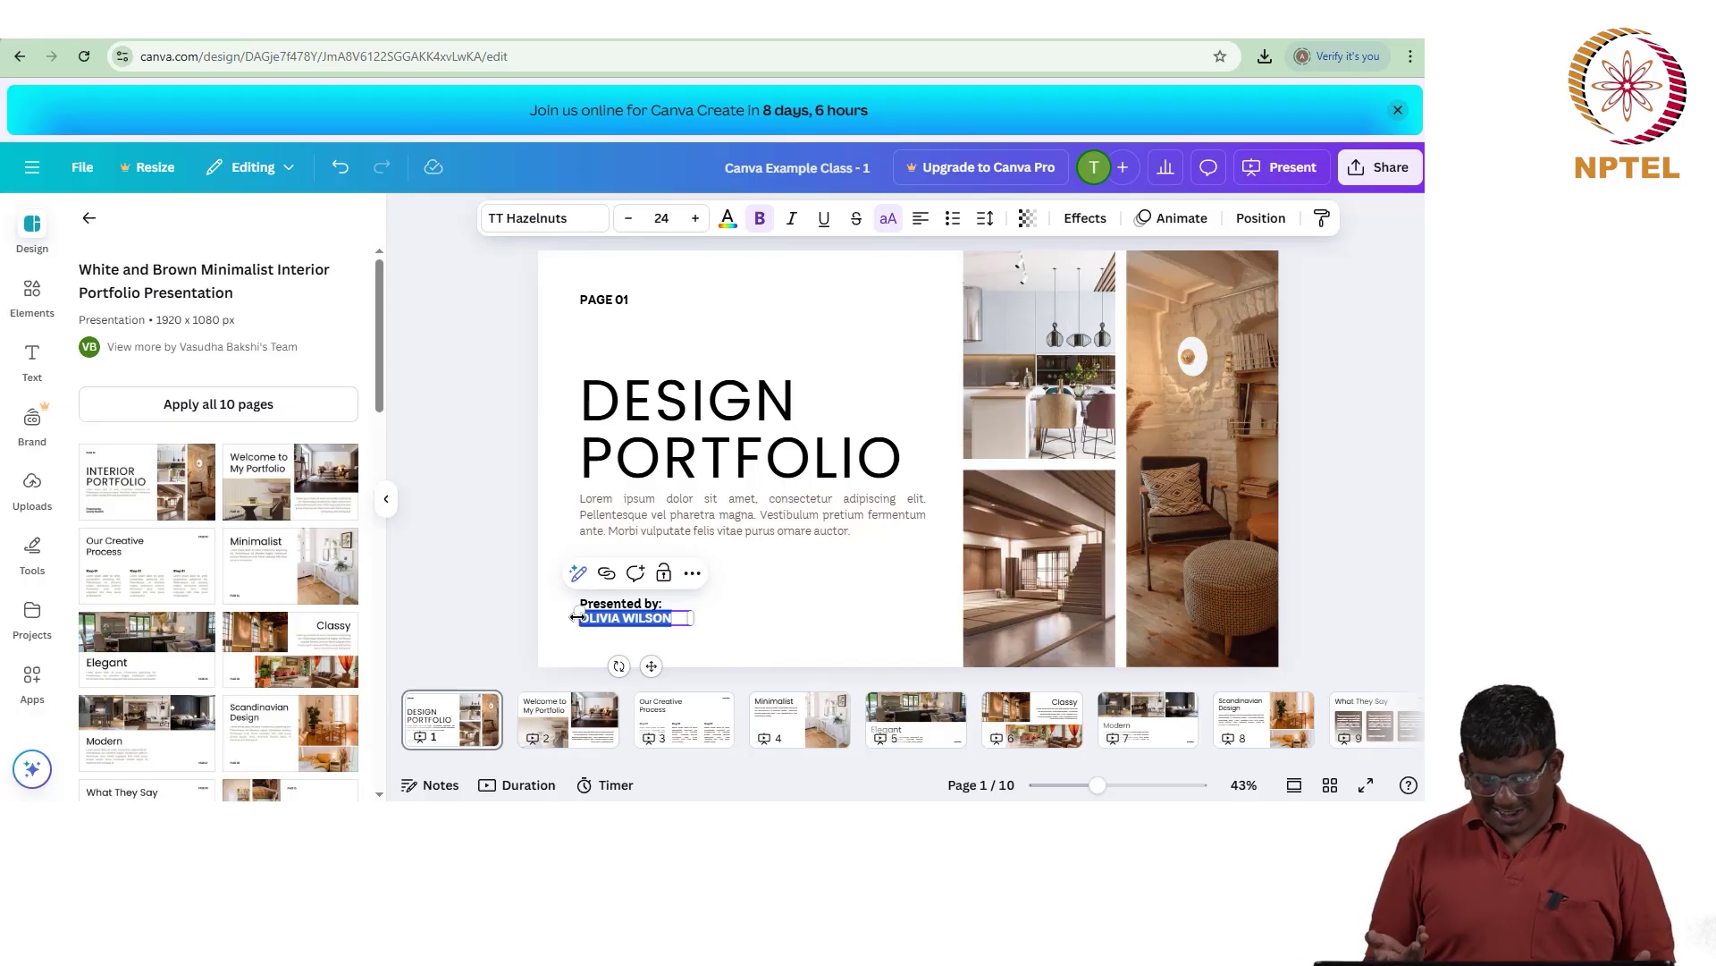
key(BackSpace)
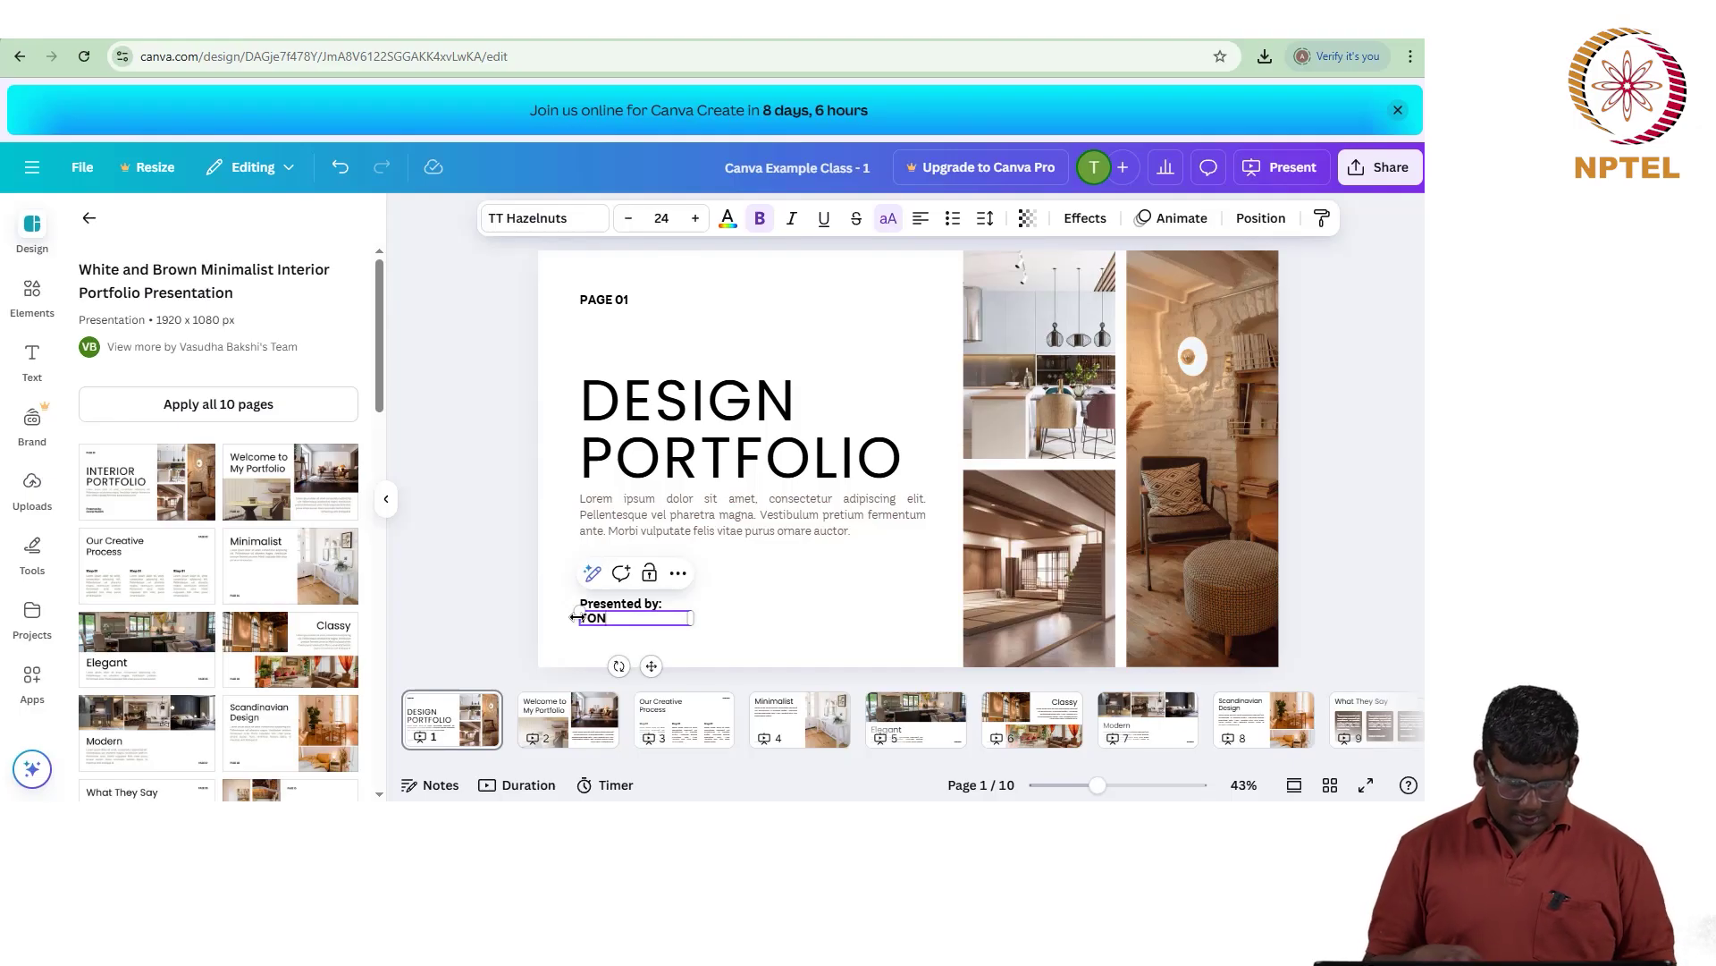
text(TONY THOMAS)
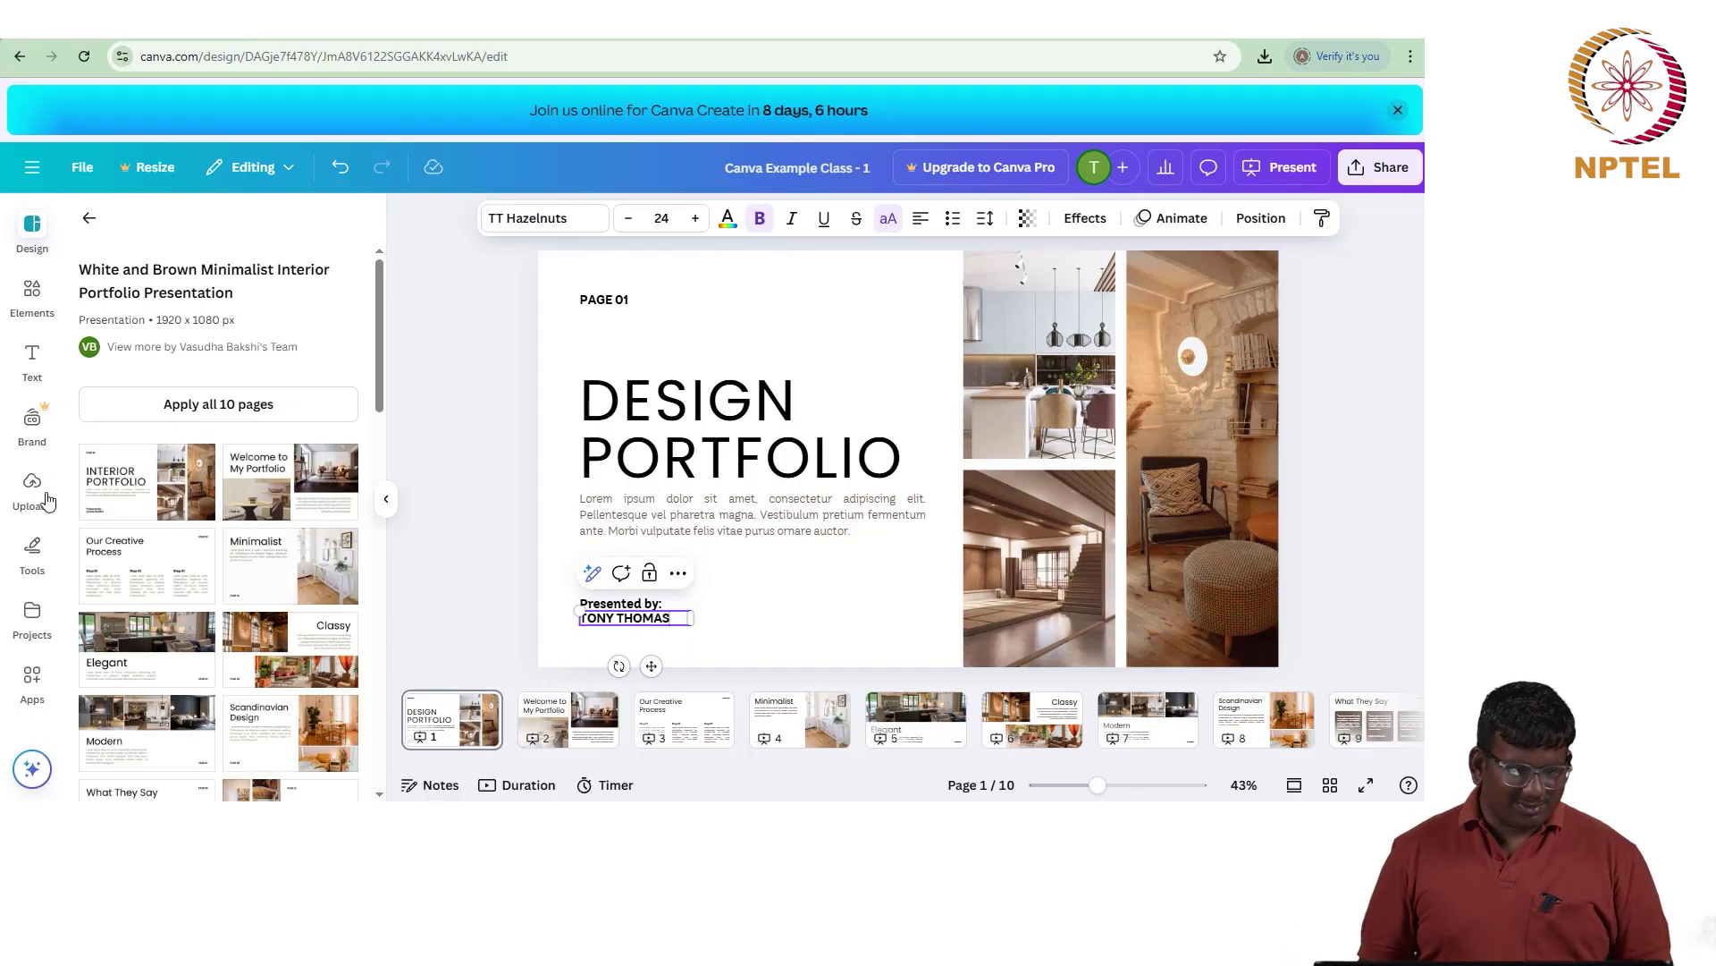
click(464, 588)
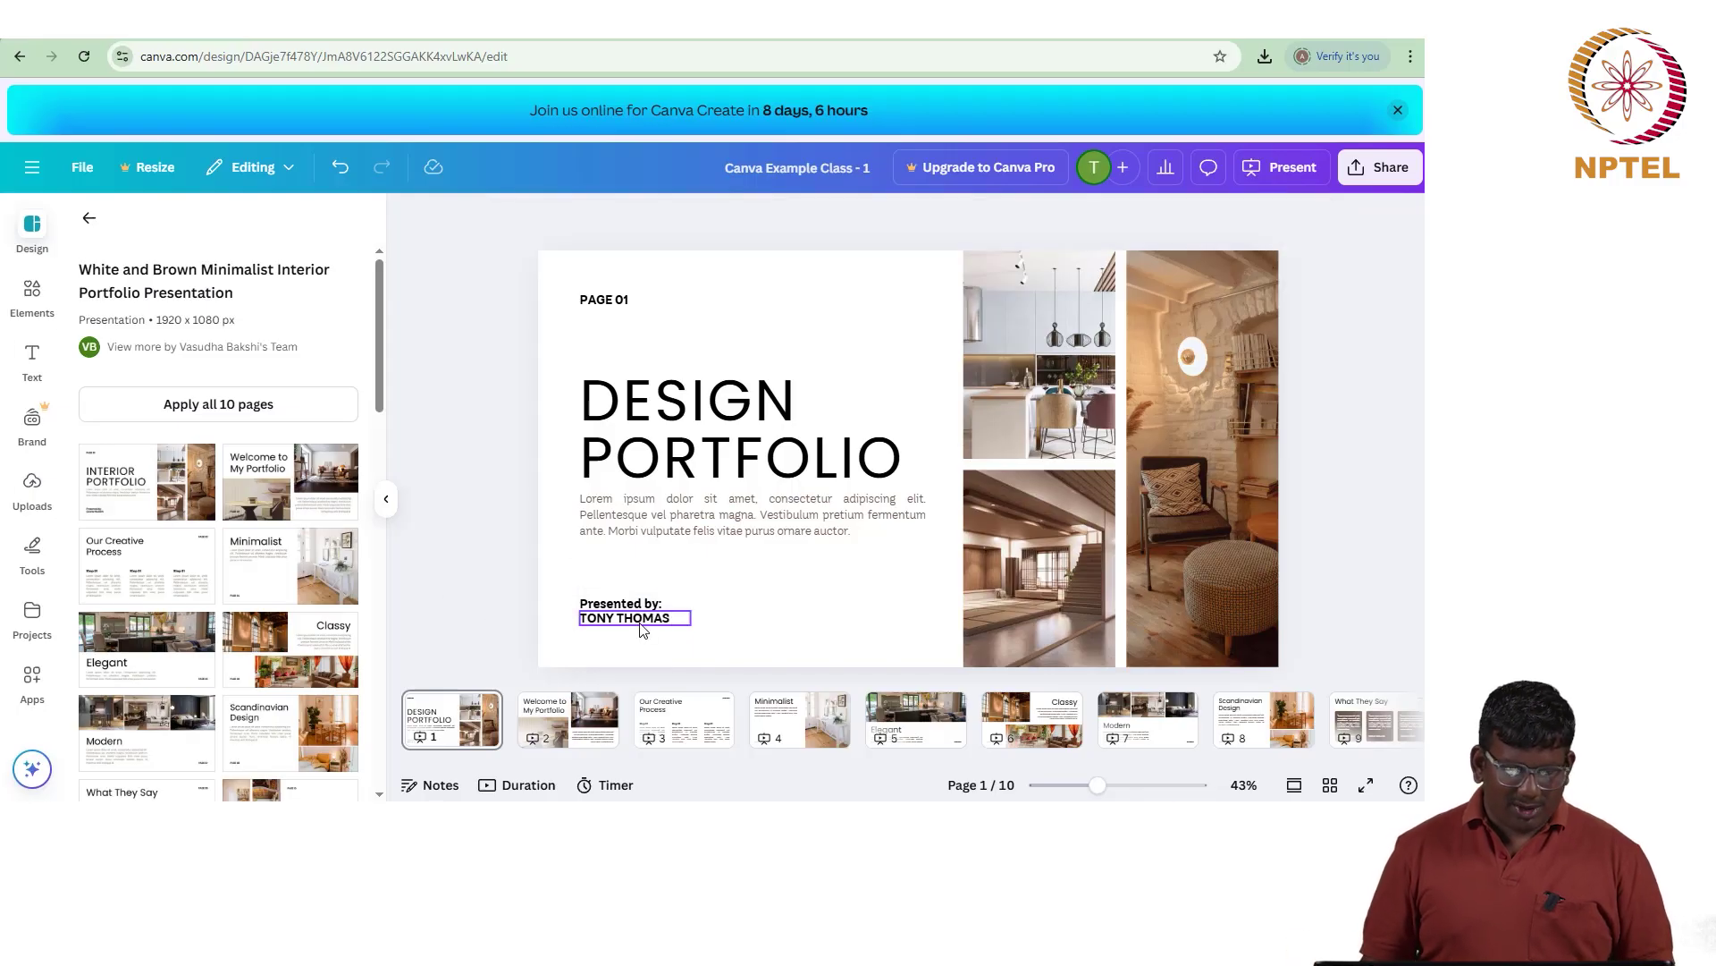
Step: Move the "DESIGN PORTFOLIO" title slightly up the page, and select the text of the "PAGE 01" label
click(679, 447)
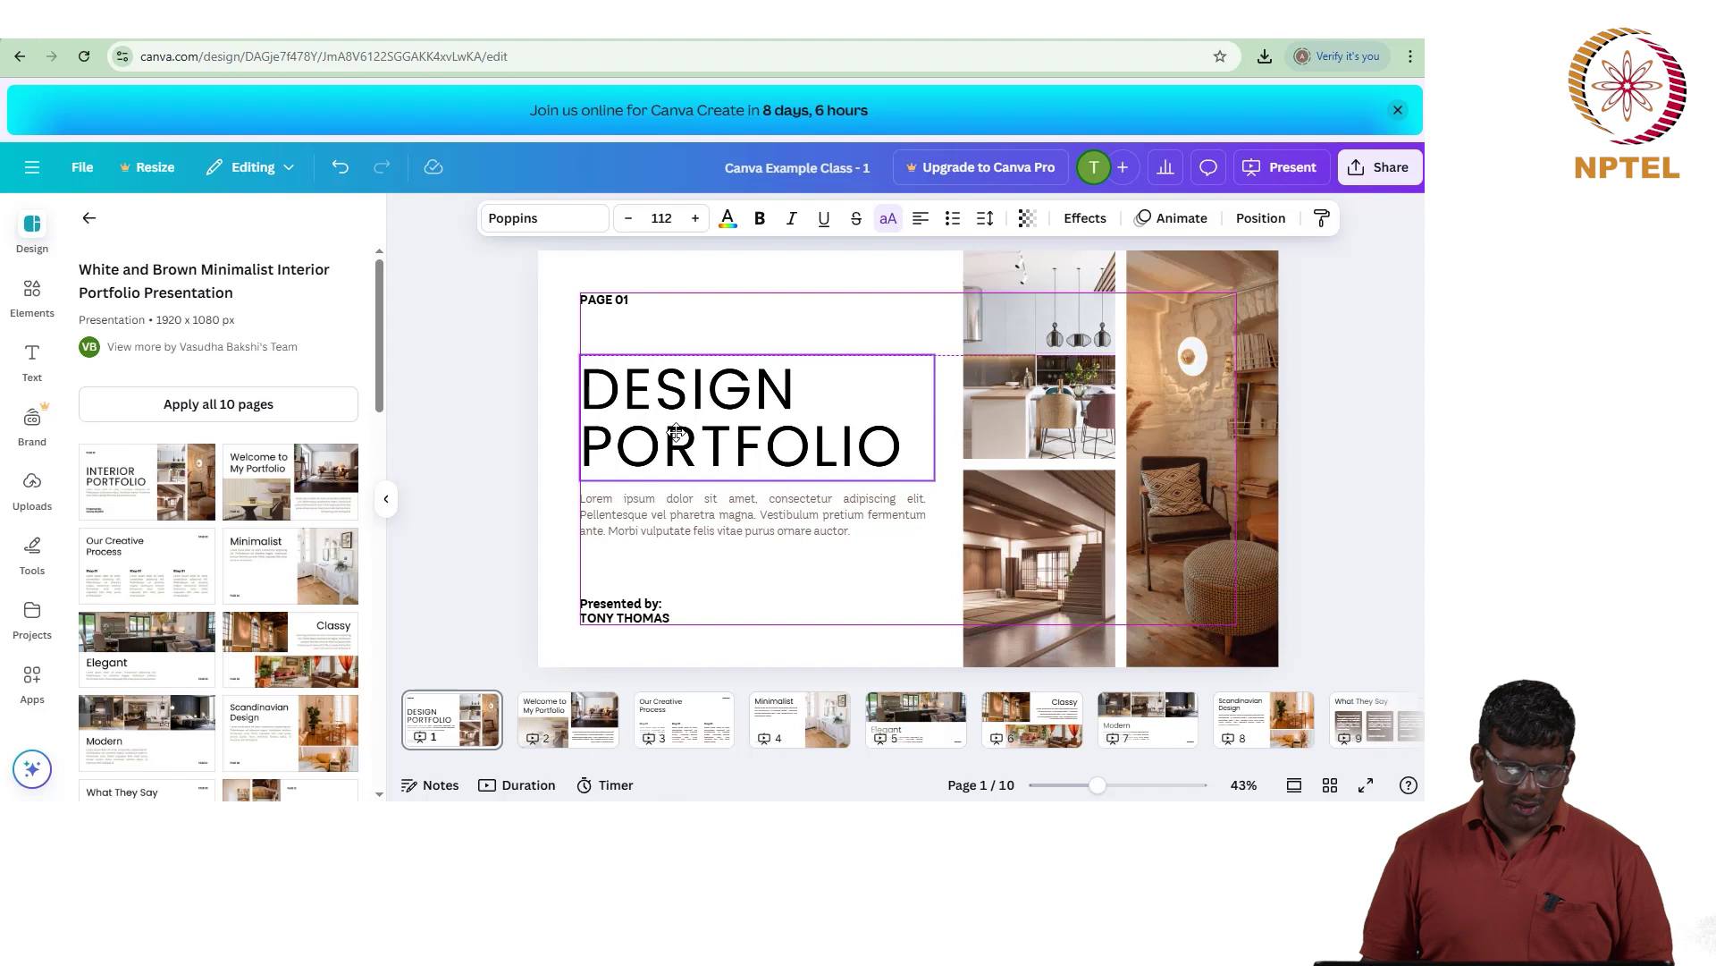
click(625, 304)
click(628, 304)
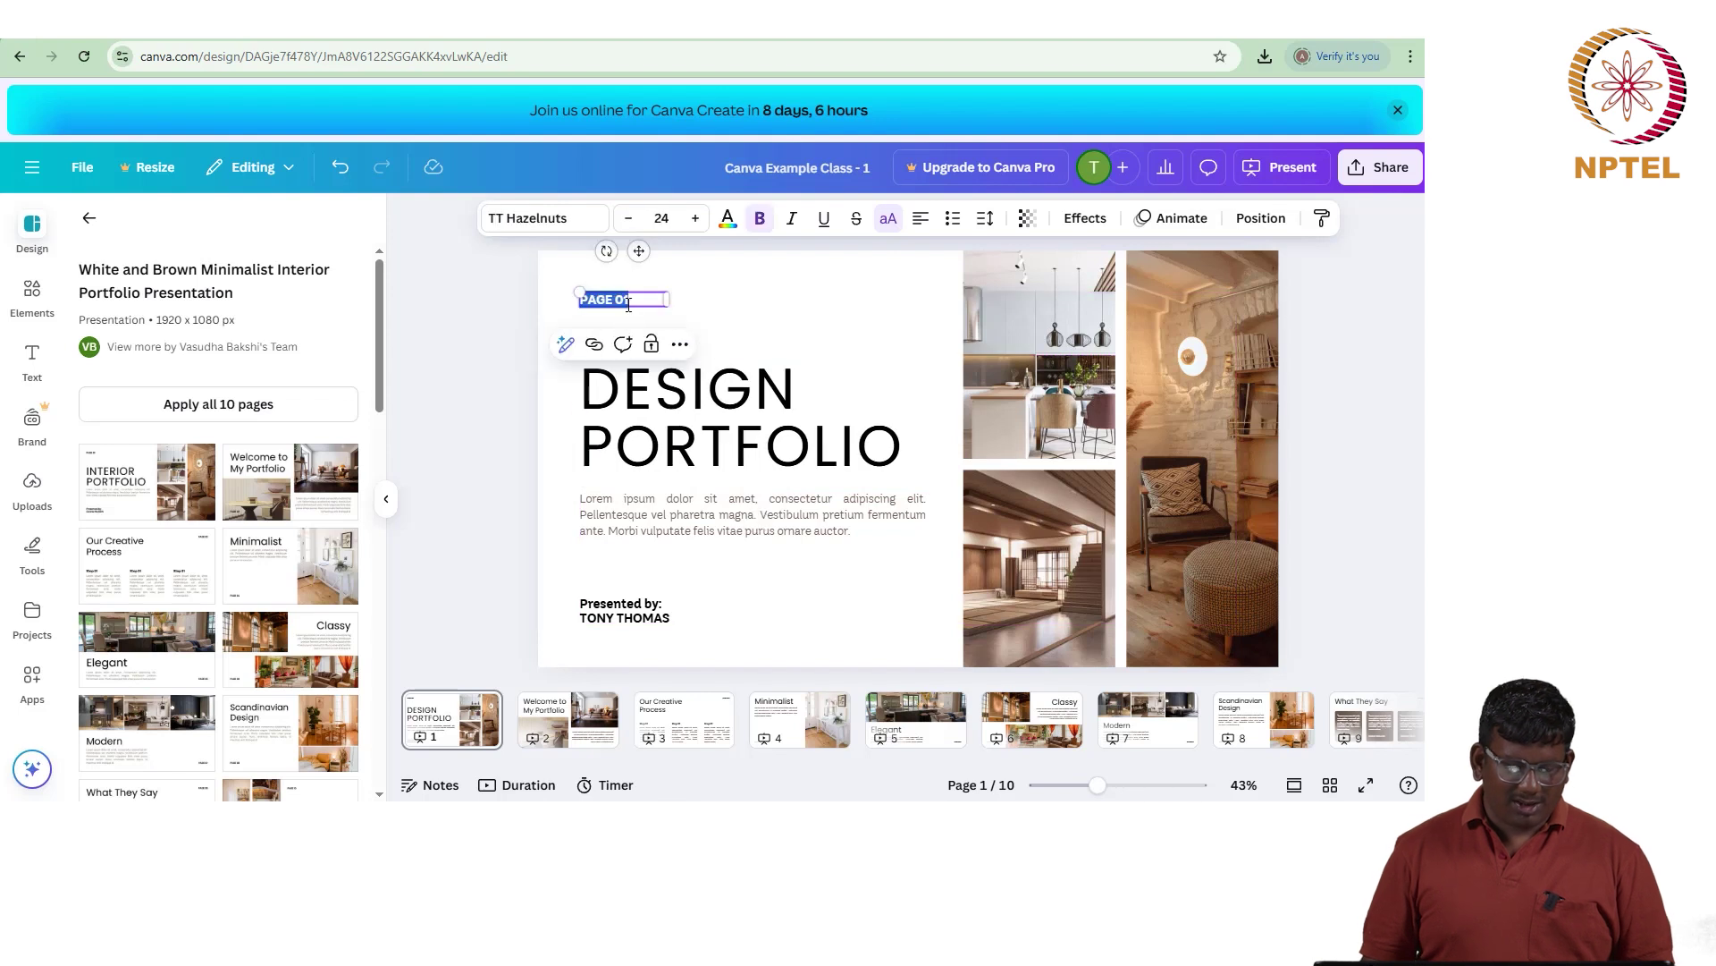
Step: Replace the placeholder paragraph on page 1 with "I am a 4th year Undergraduate computer science and design student at IIITD."
click(672, 534)
click(672, 534)
click(676, 578)
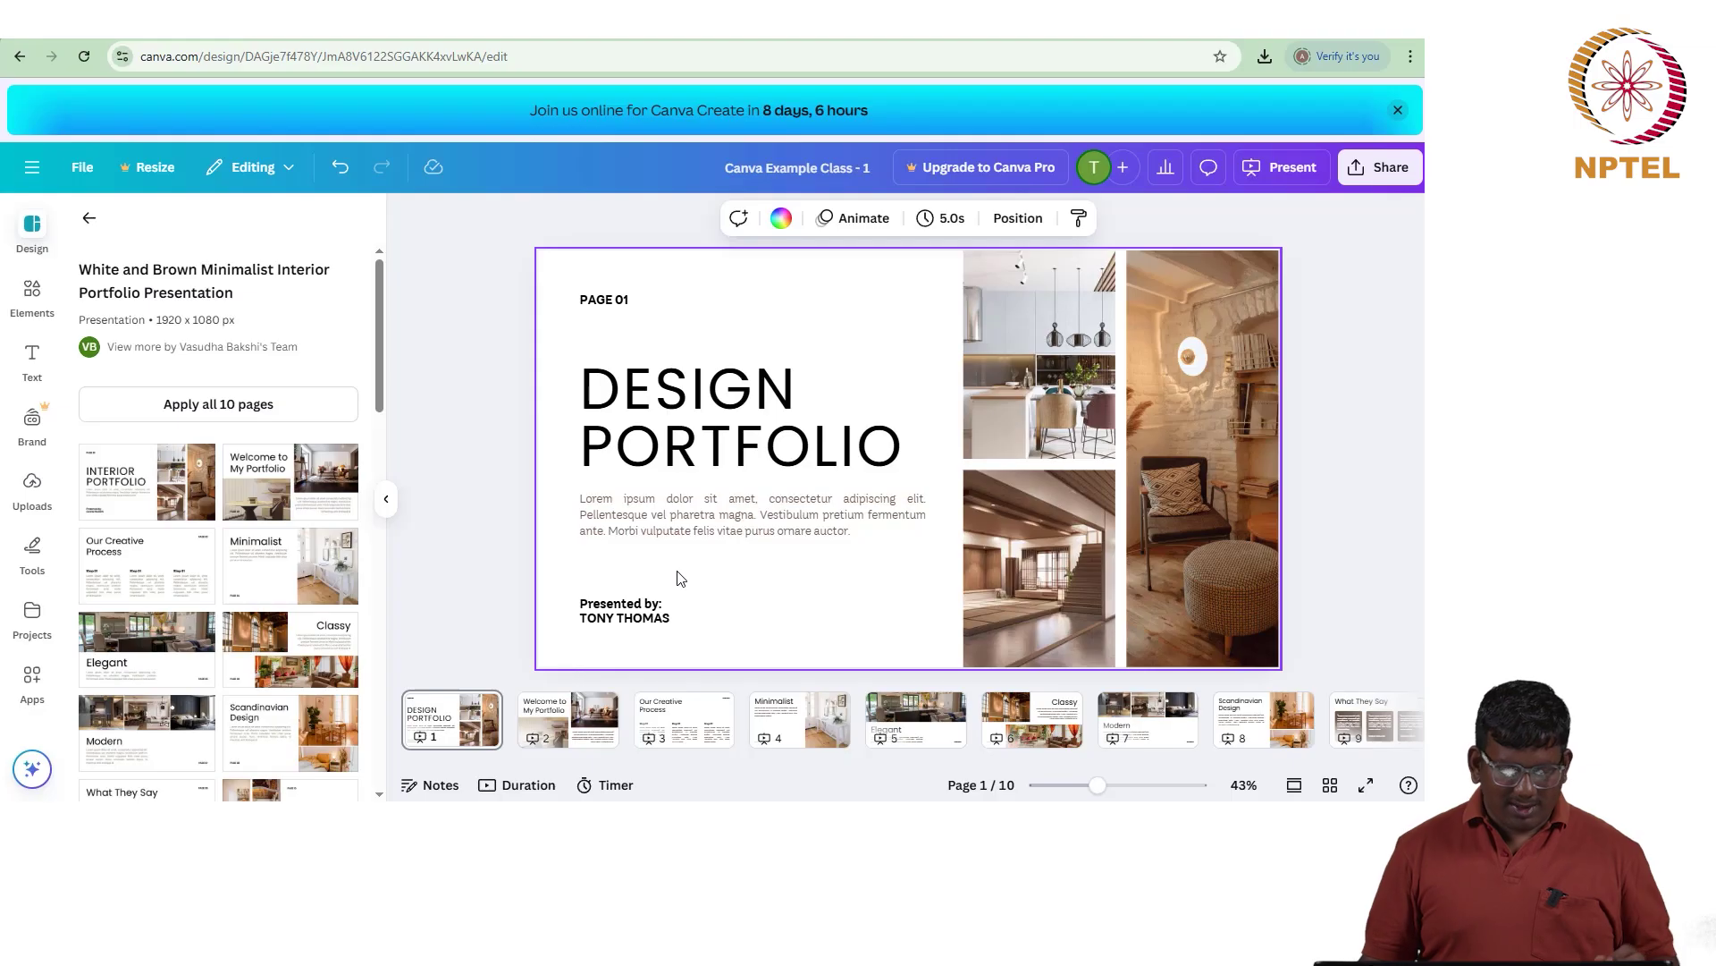
click(739, 533)
click(739, 534)
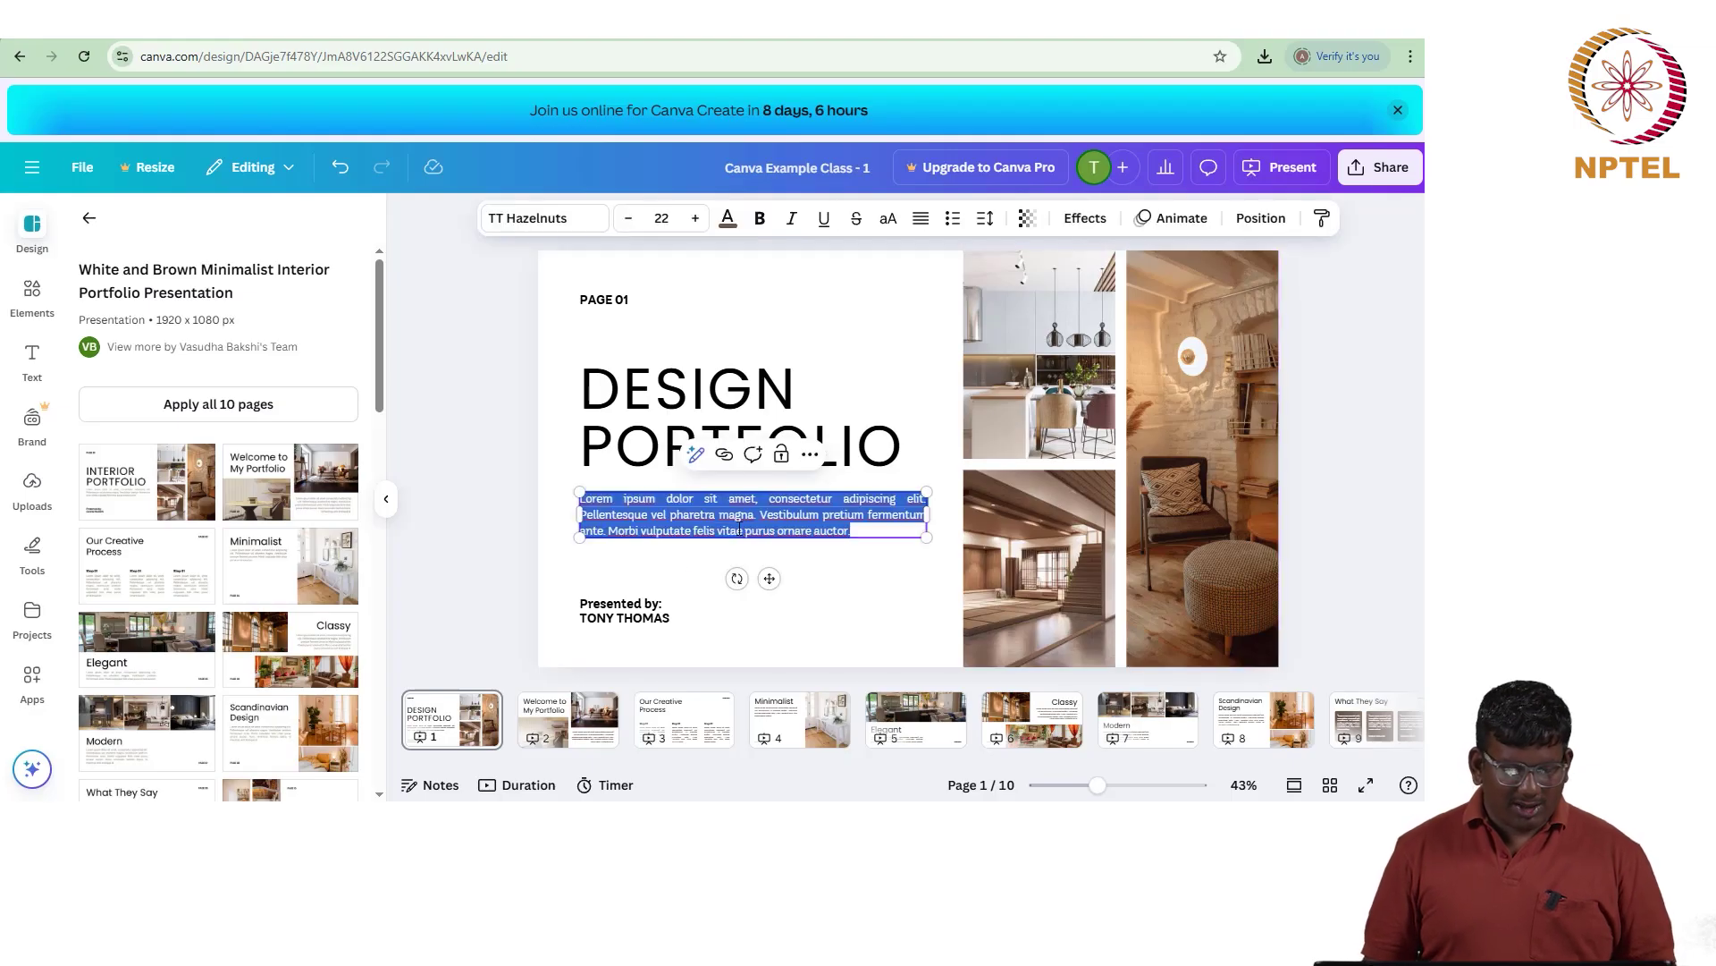
click(739, 531)
key(ctrl+a)
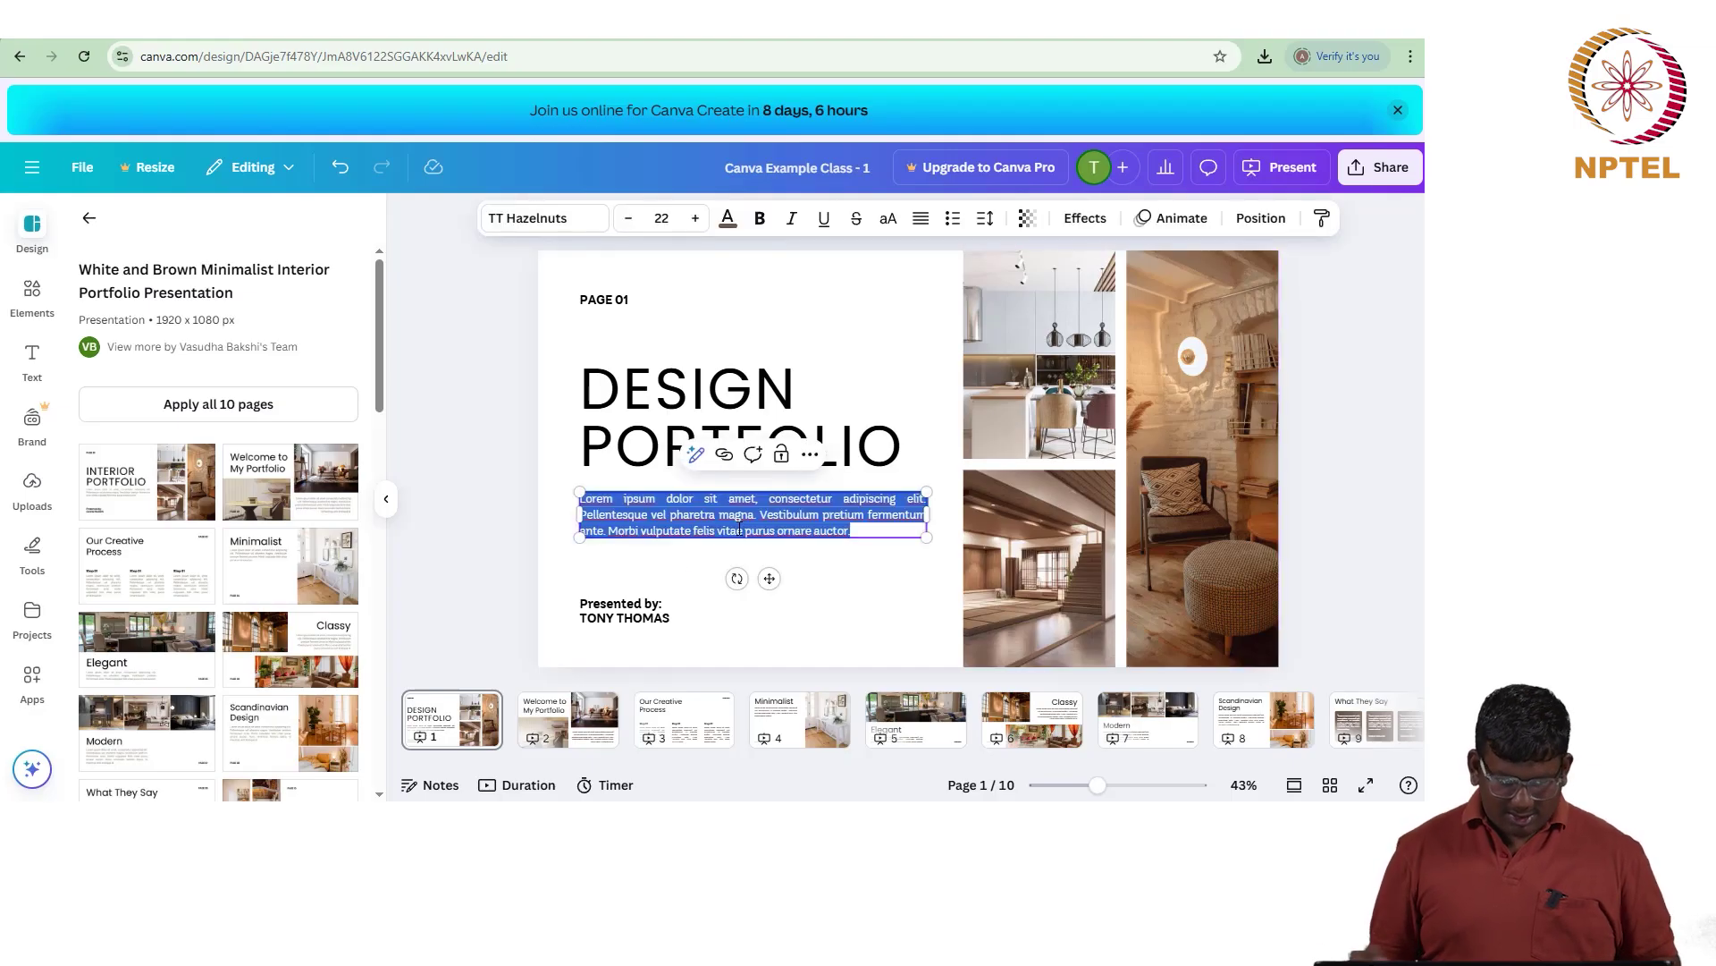
key(BackSpace)
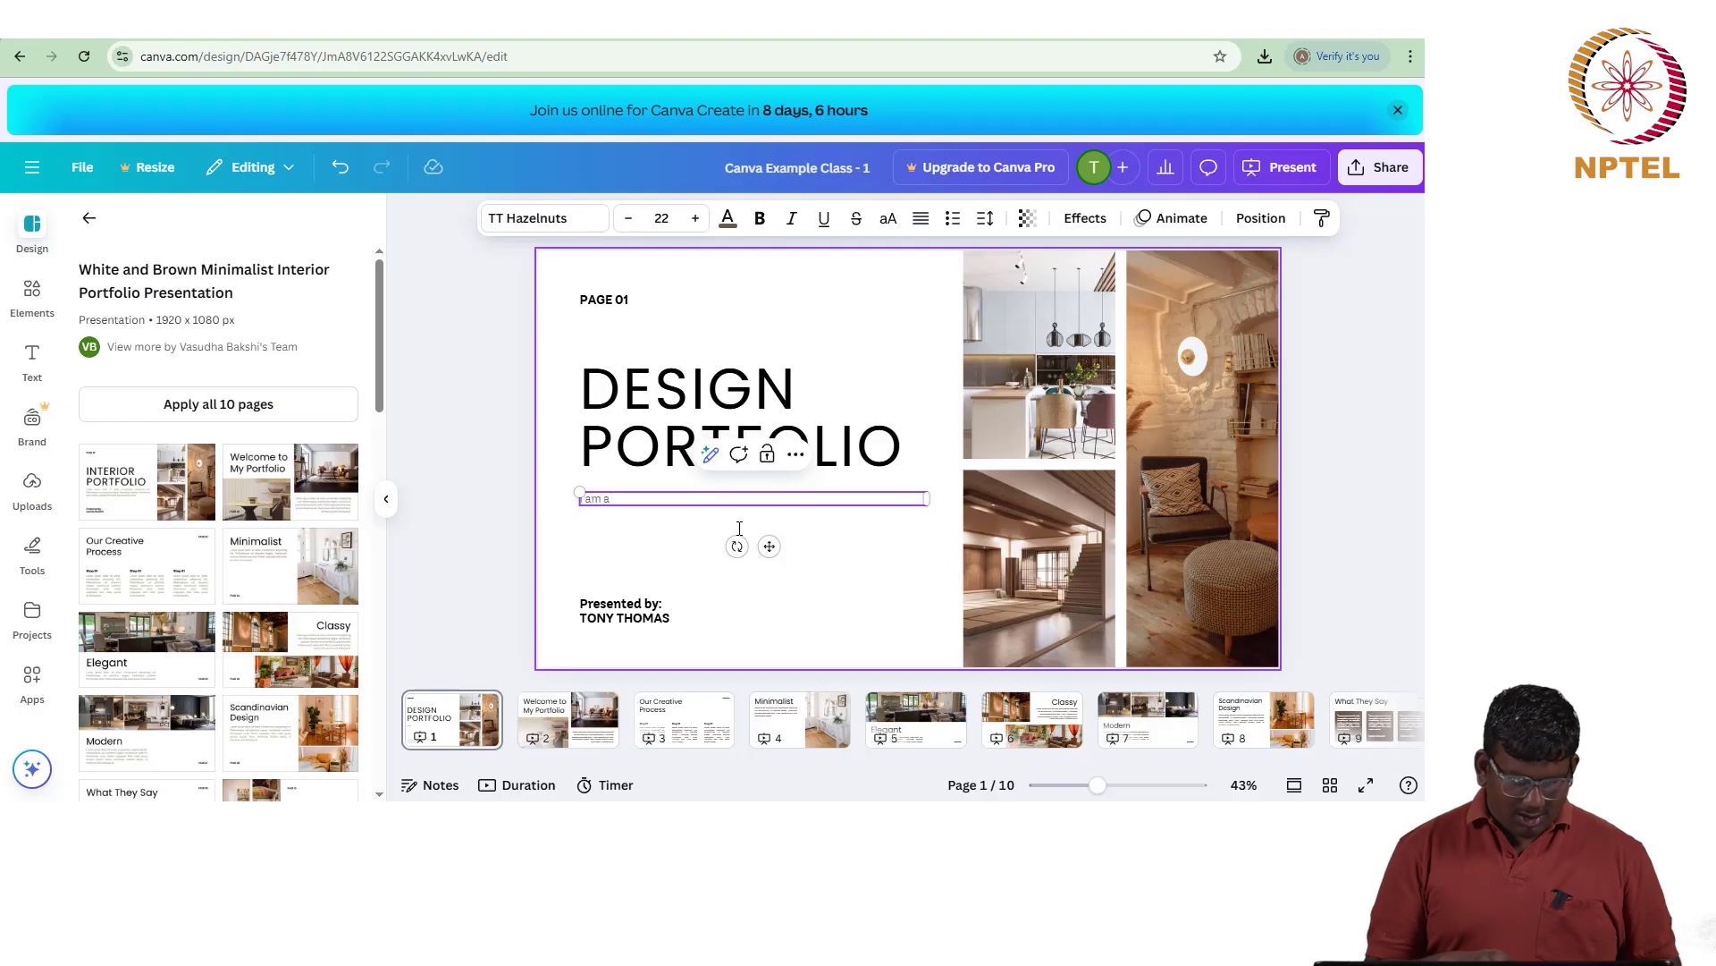
text(I am a 4th year Unde)
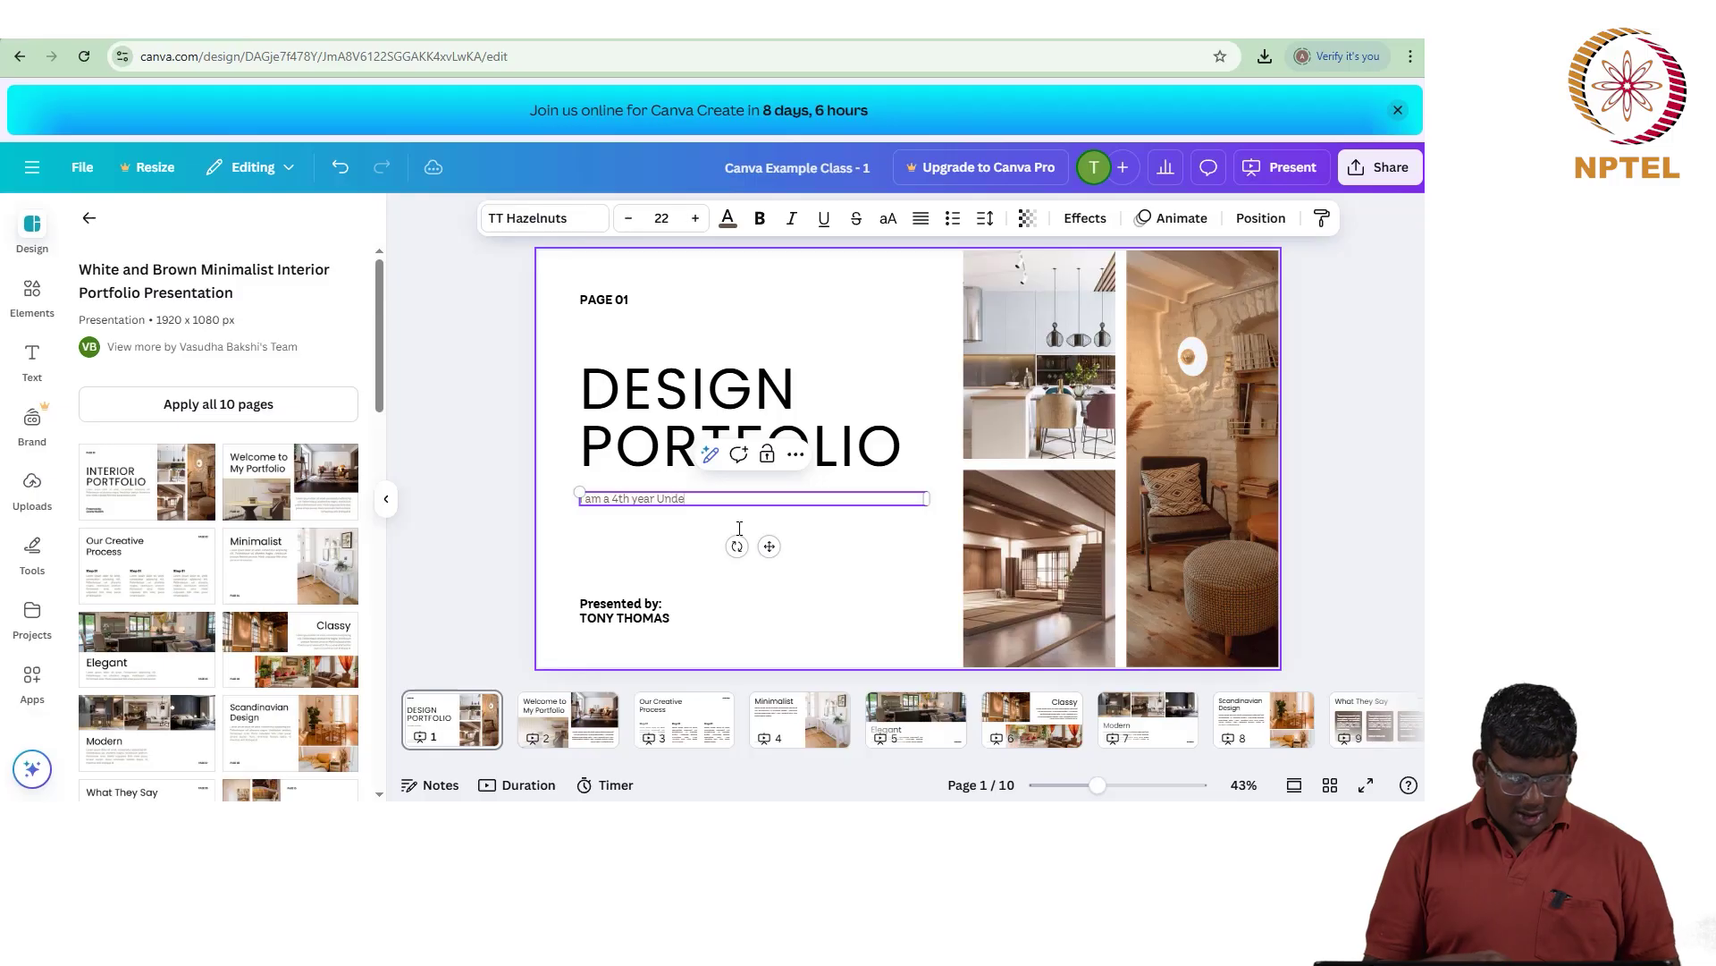
text(rgarduate)
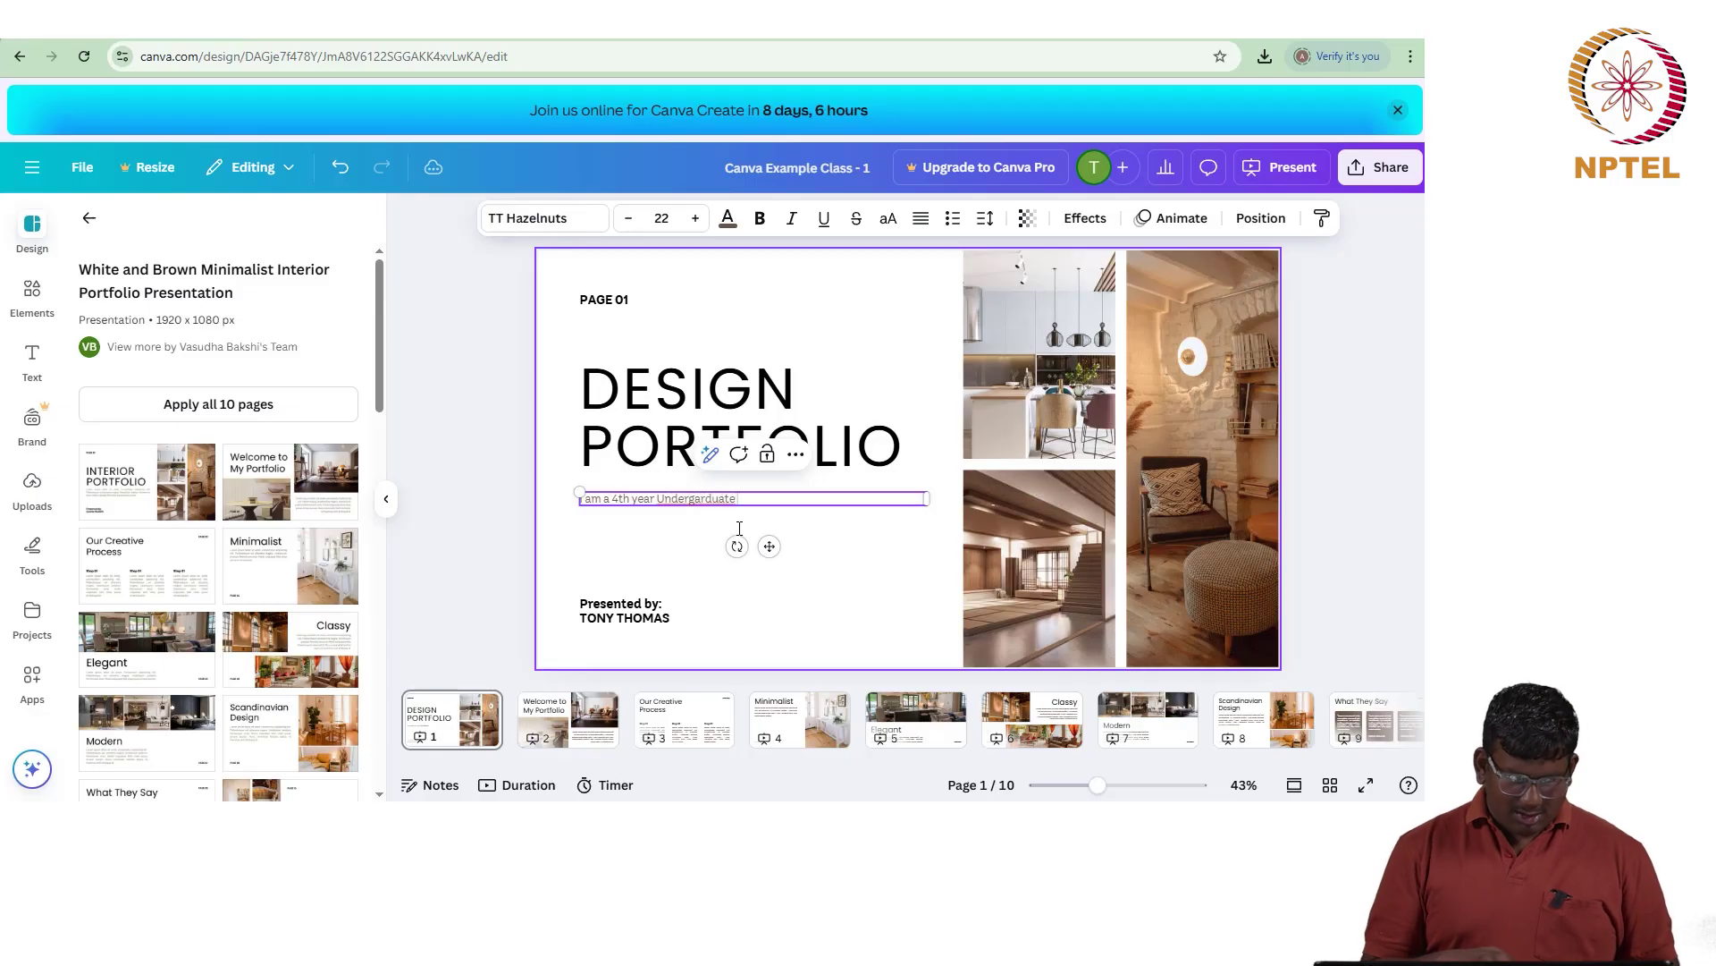
key(BackSpace)
key(BackSpace)
key(BackSpace)
key(BackSpace)
key(BackSpace)
key(BackSpace)
key(BackSpace)
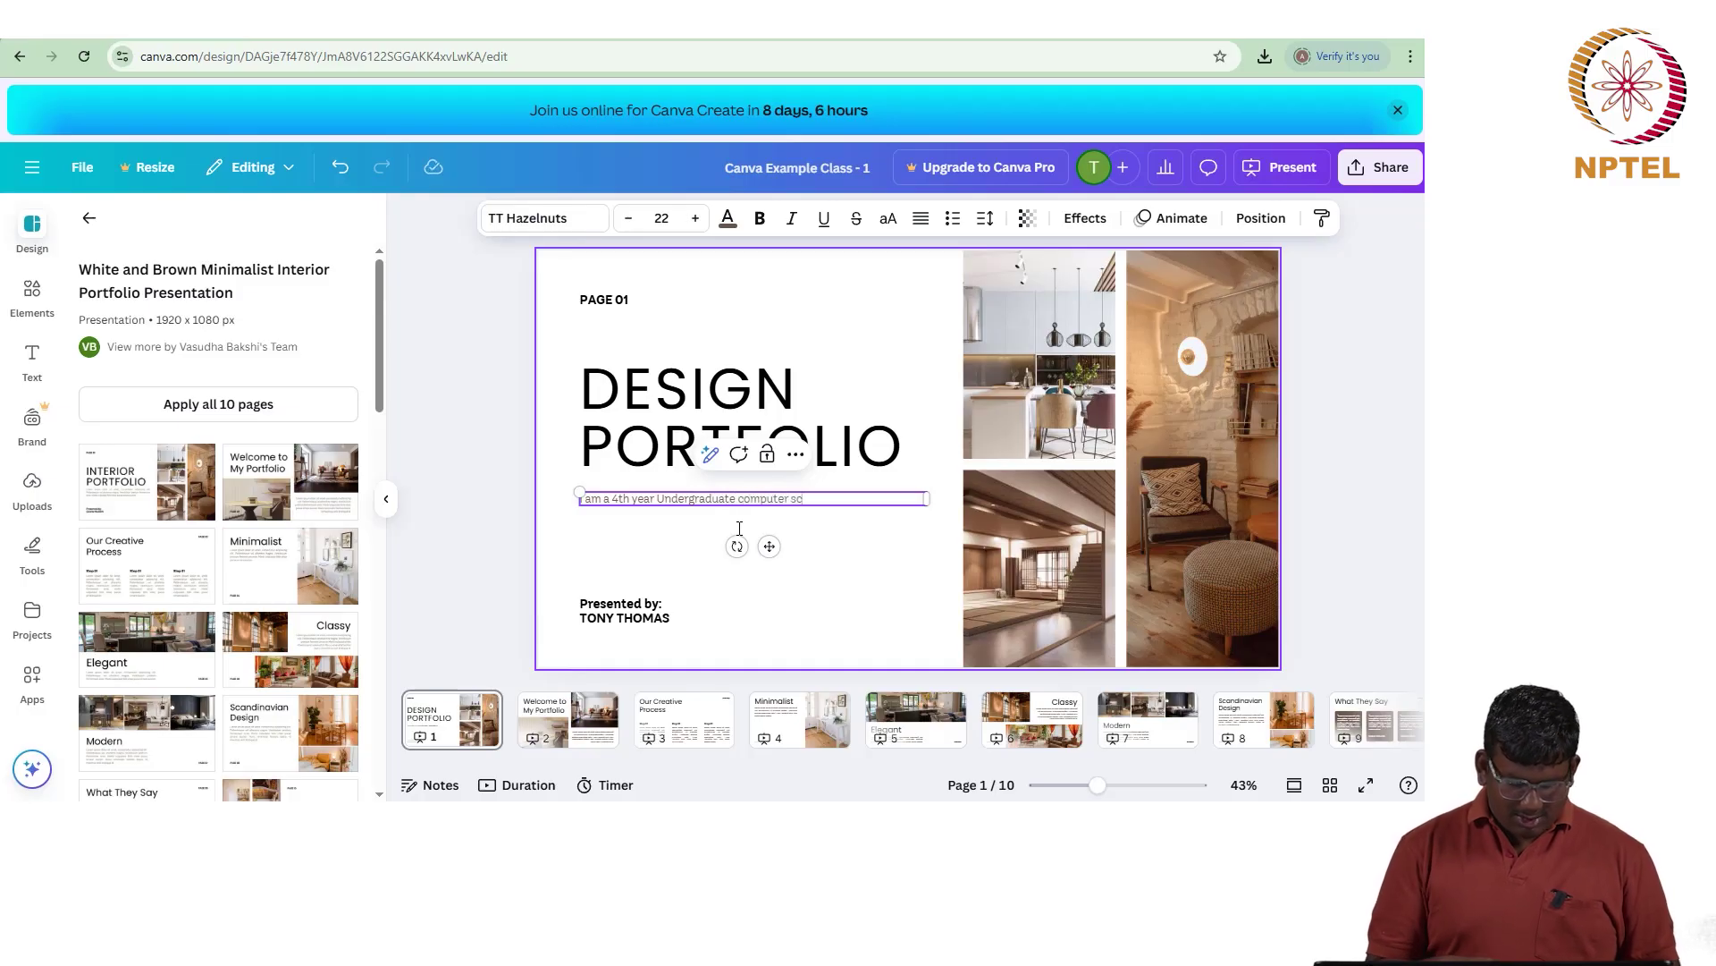
text(and d)
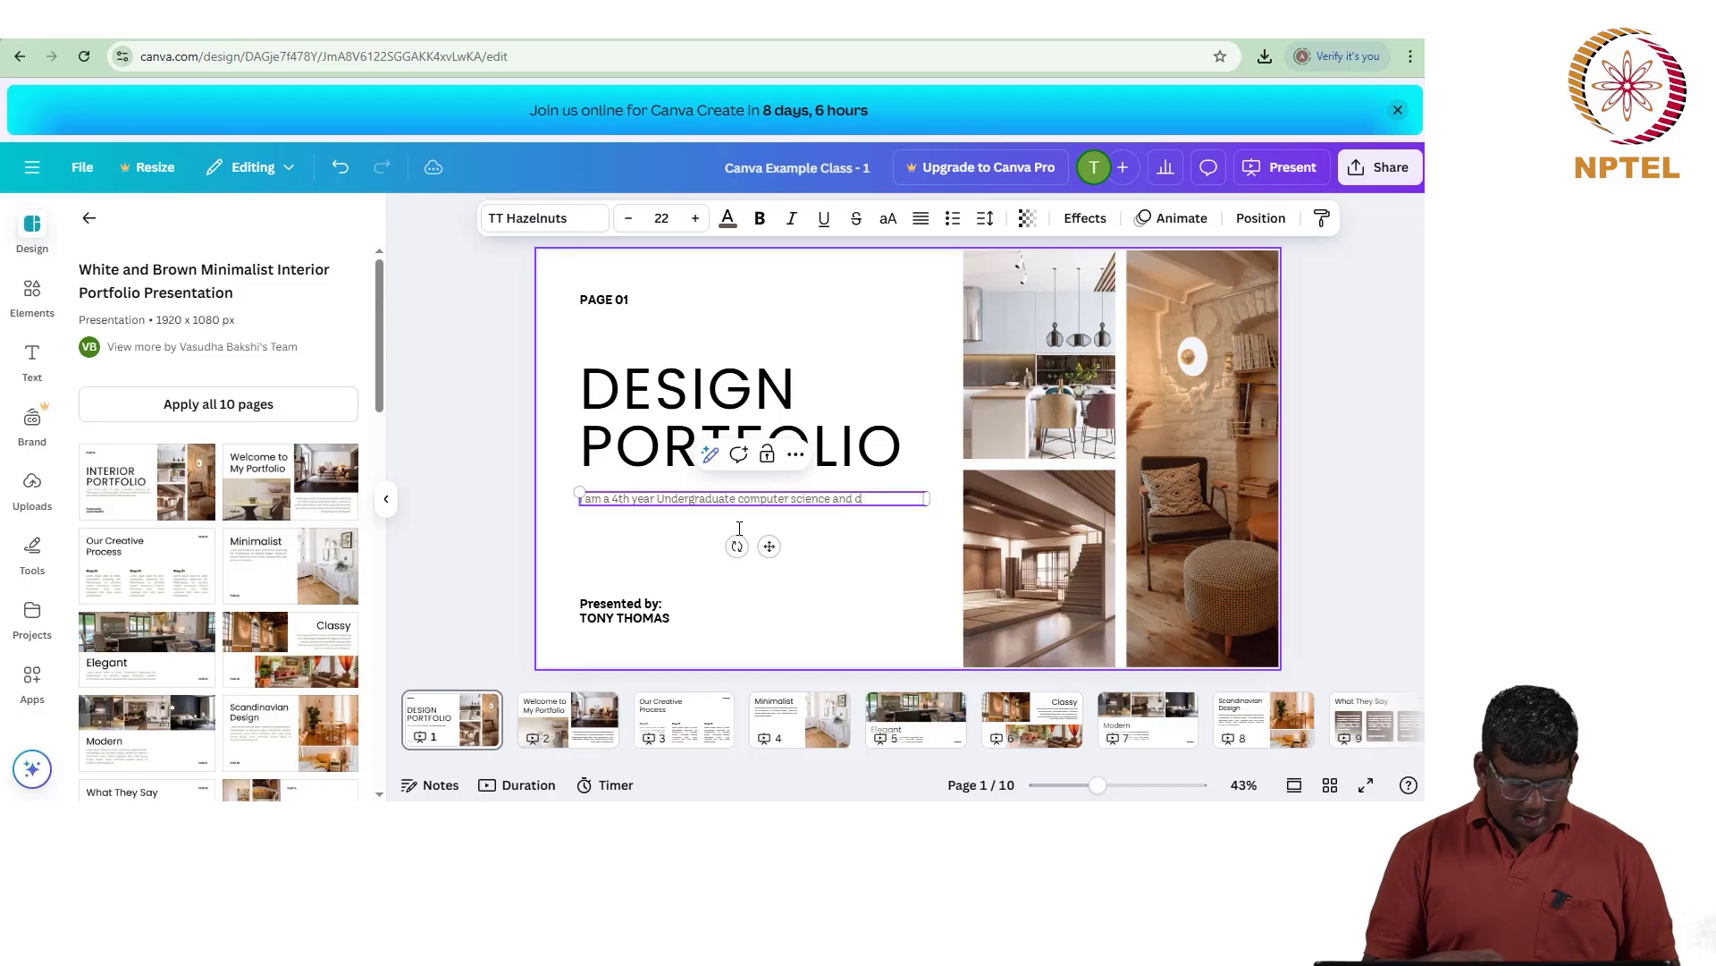
text(esign stu)
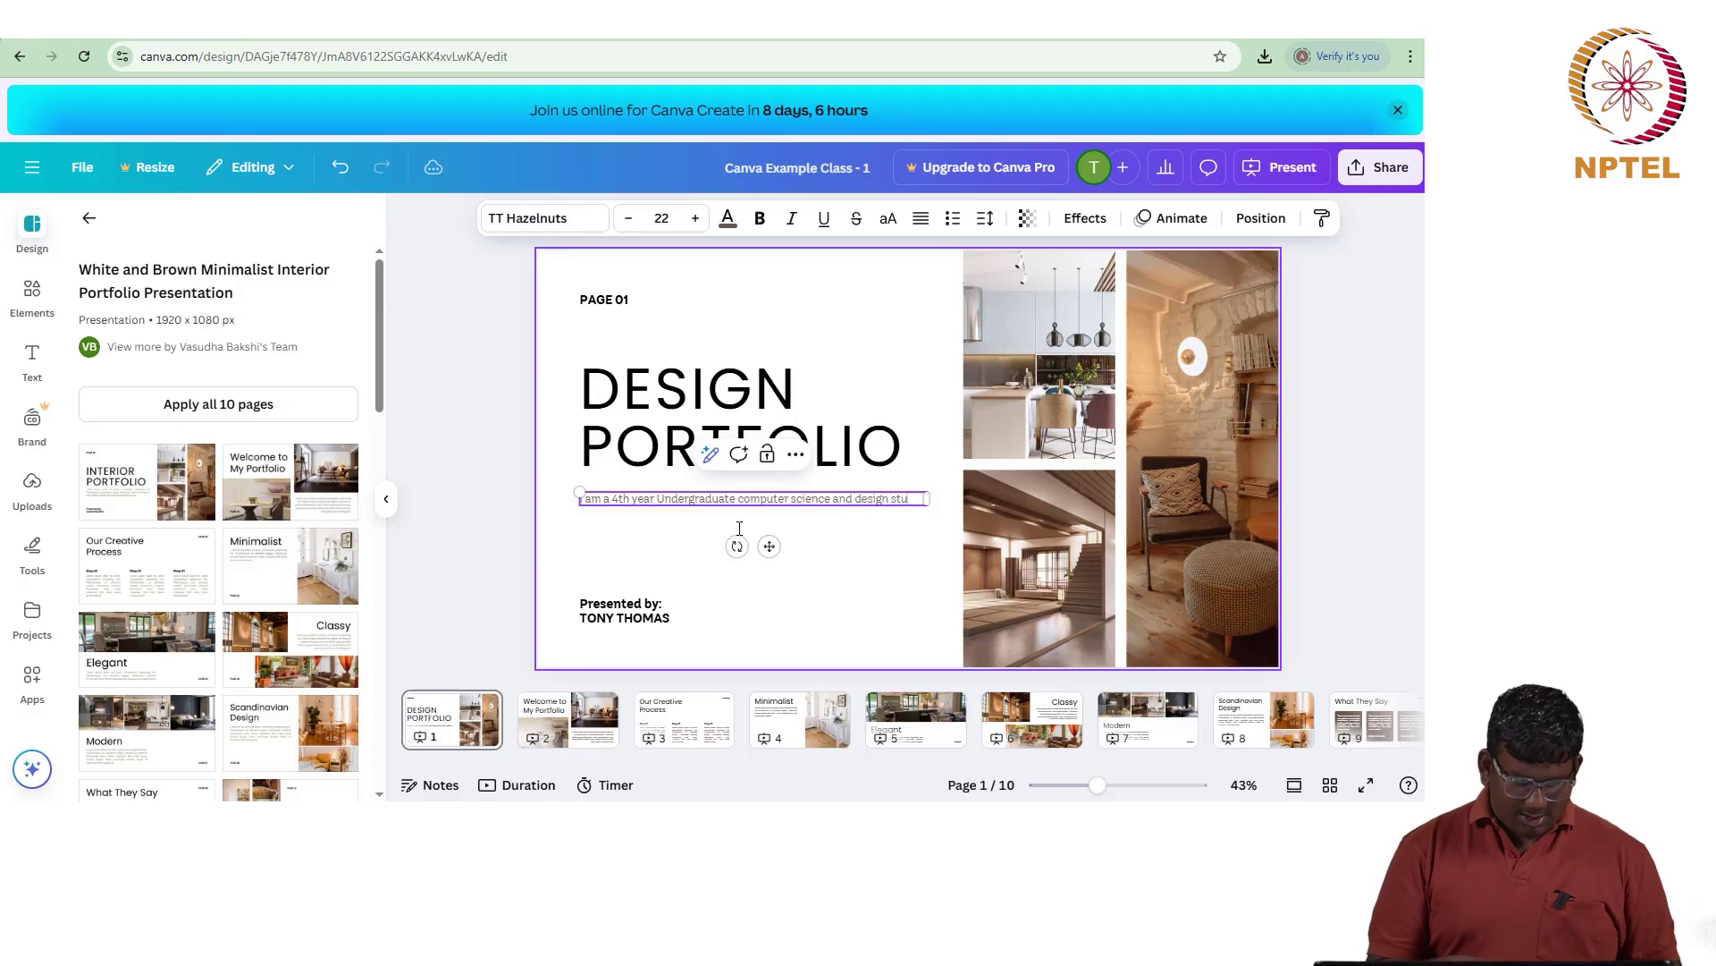
text(dent at IIITD.)
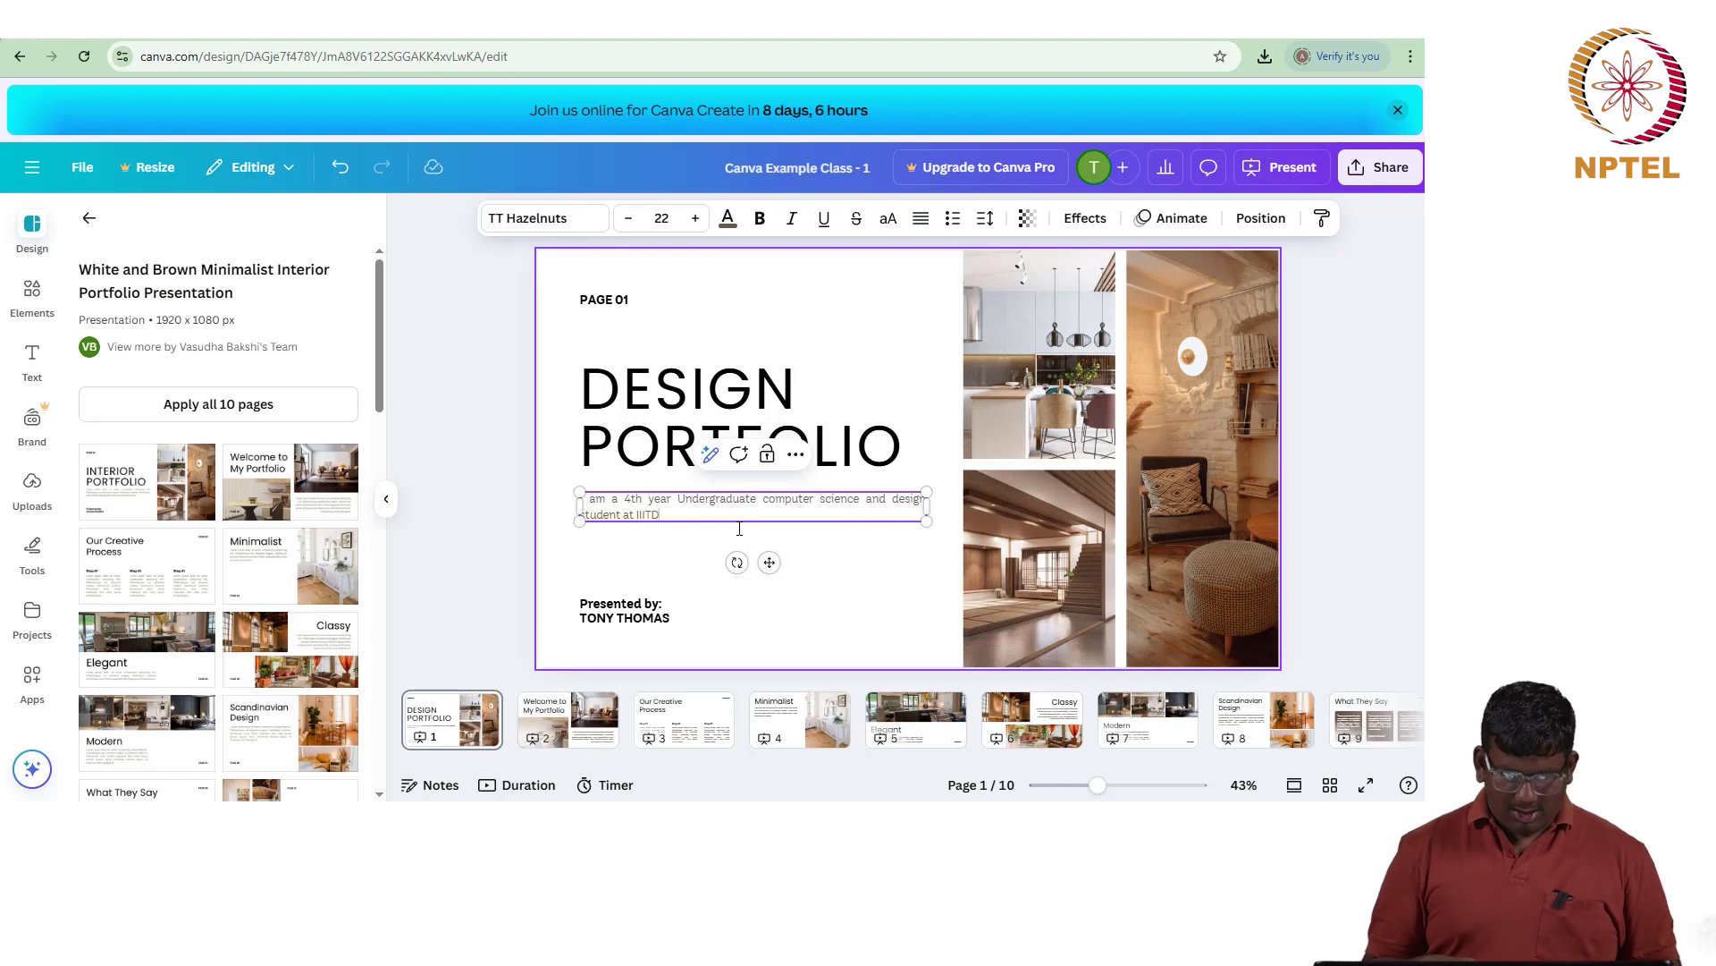
Step: Replace the "PAGE 01" label above the page 1 title with "UX DESIGNER"
click(635, 295)
click(634, 298)
click(634, 297)
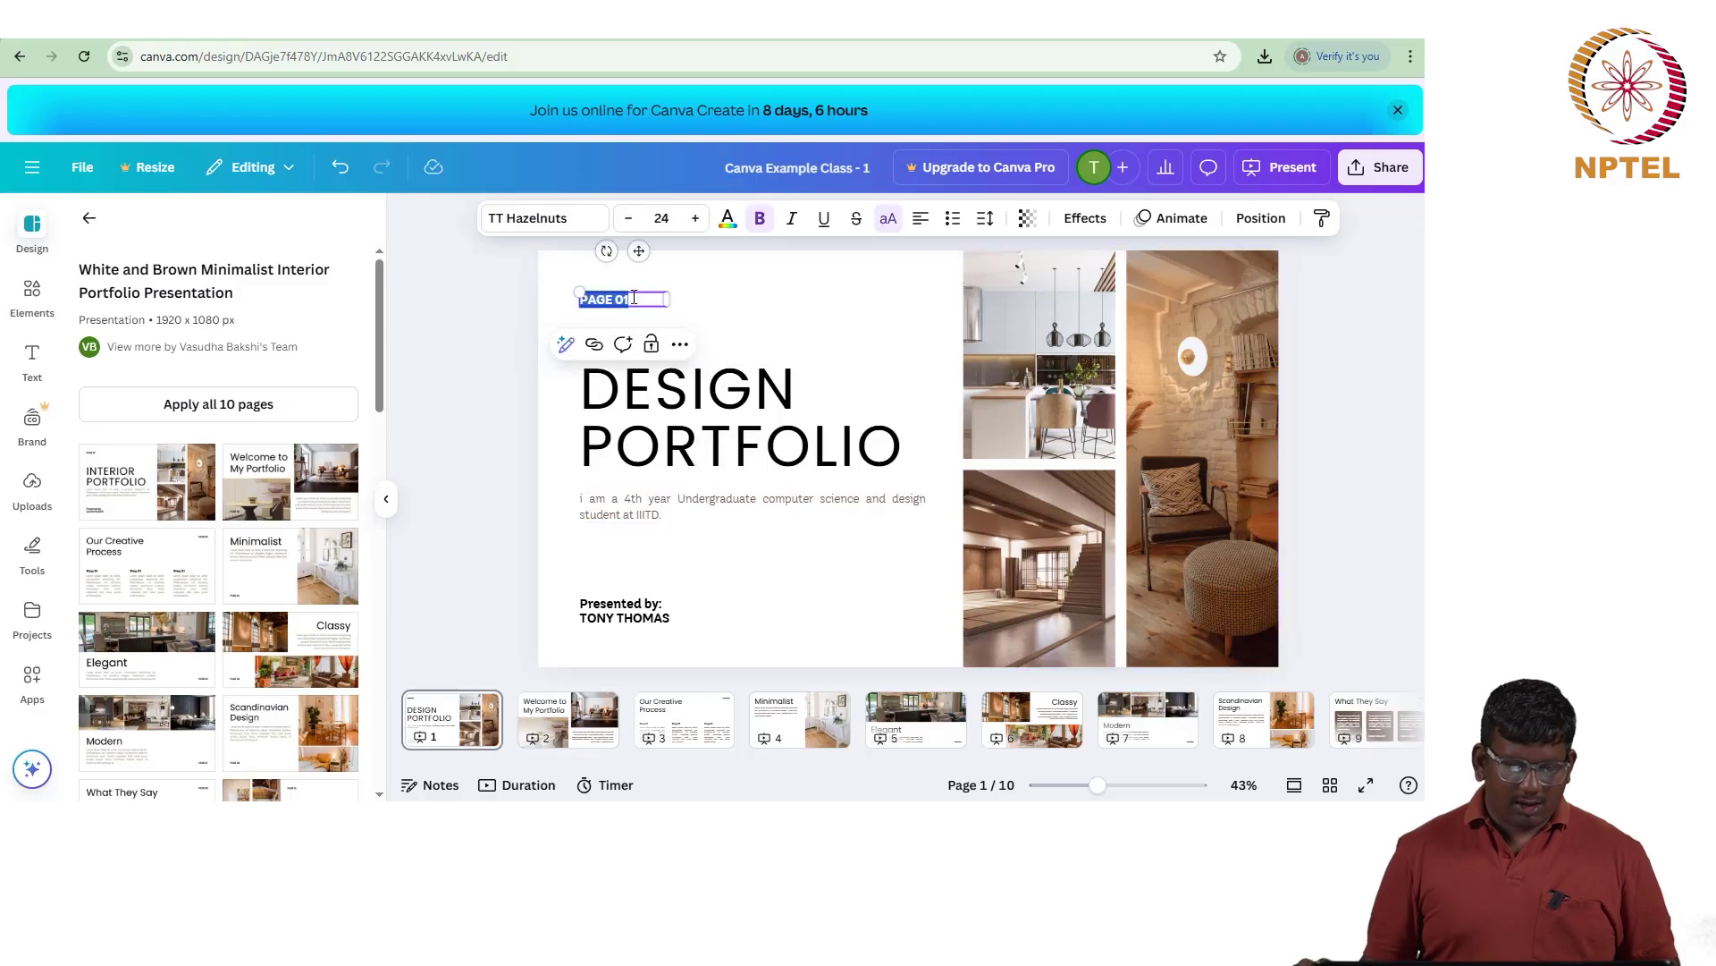
text(J)
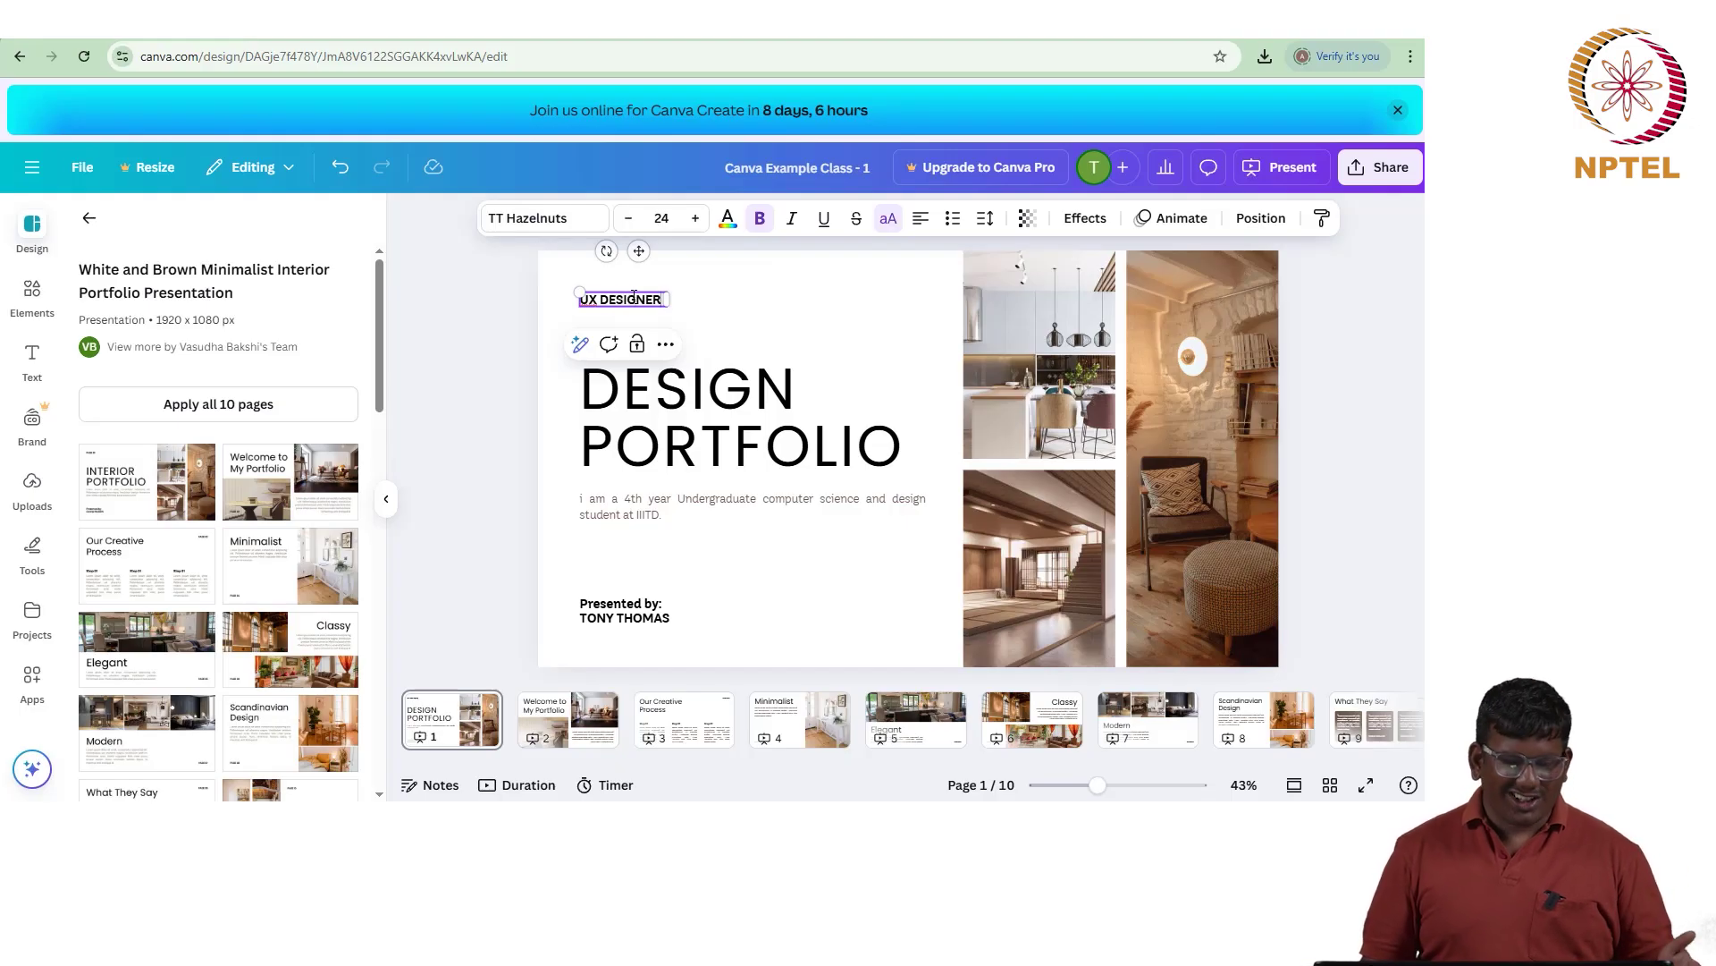
Step: Retype the opening "I" of the description paragraph below the page 1 title
click(698, 516)
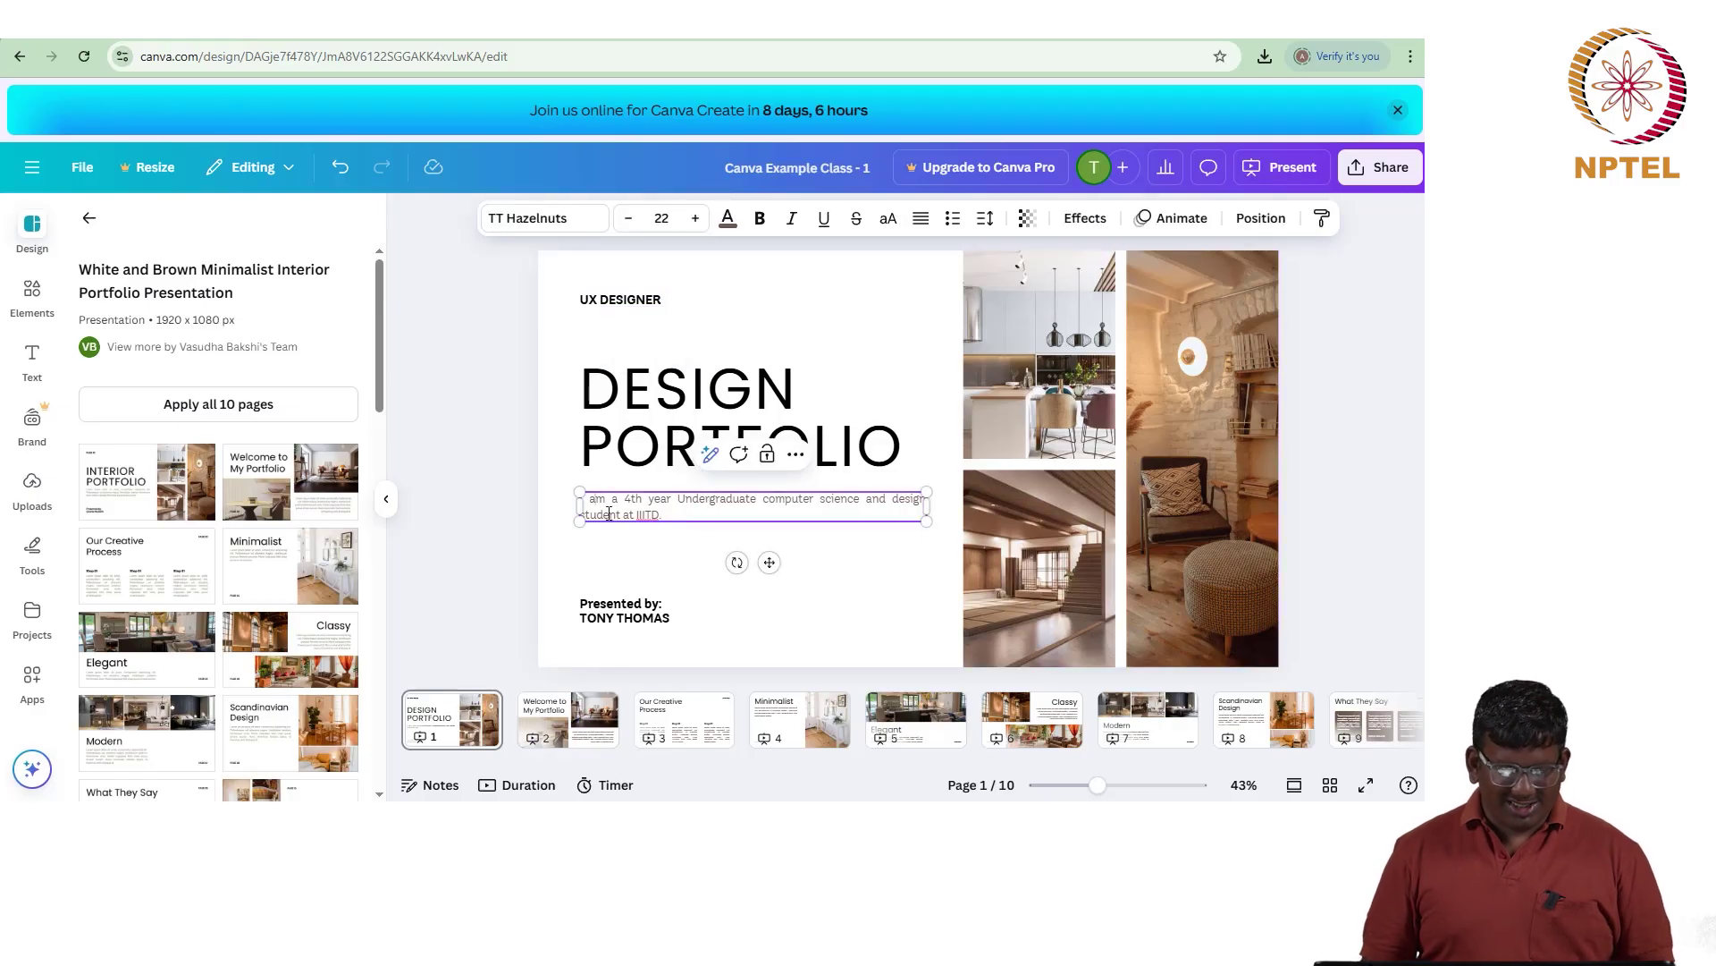
key(BackSpace)
key(BackSpace)
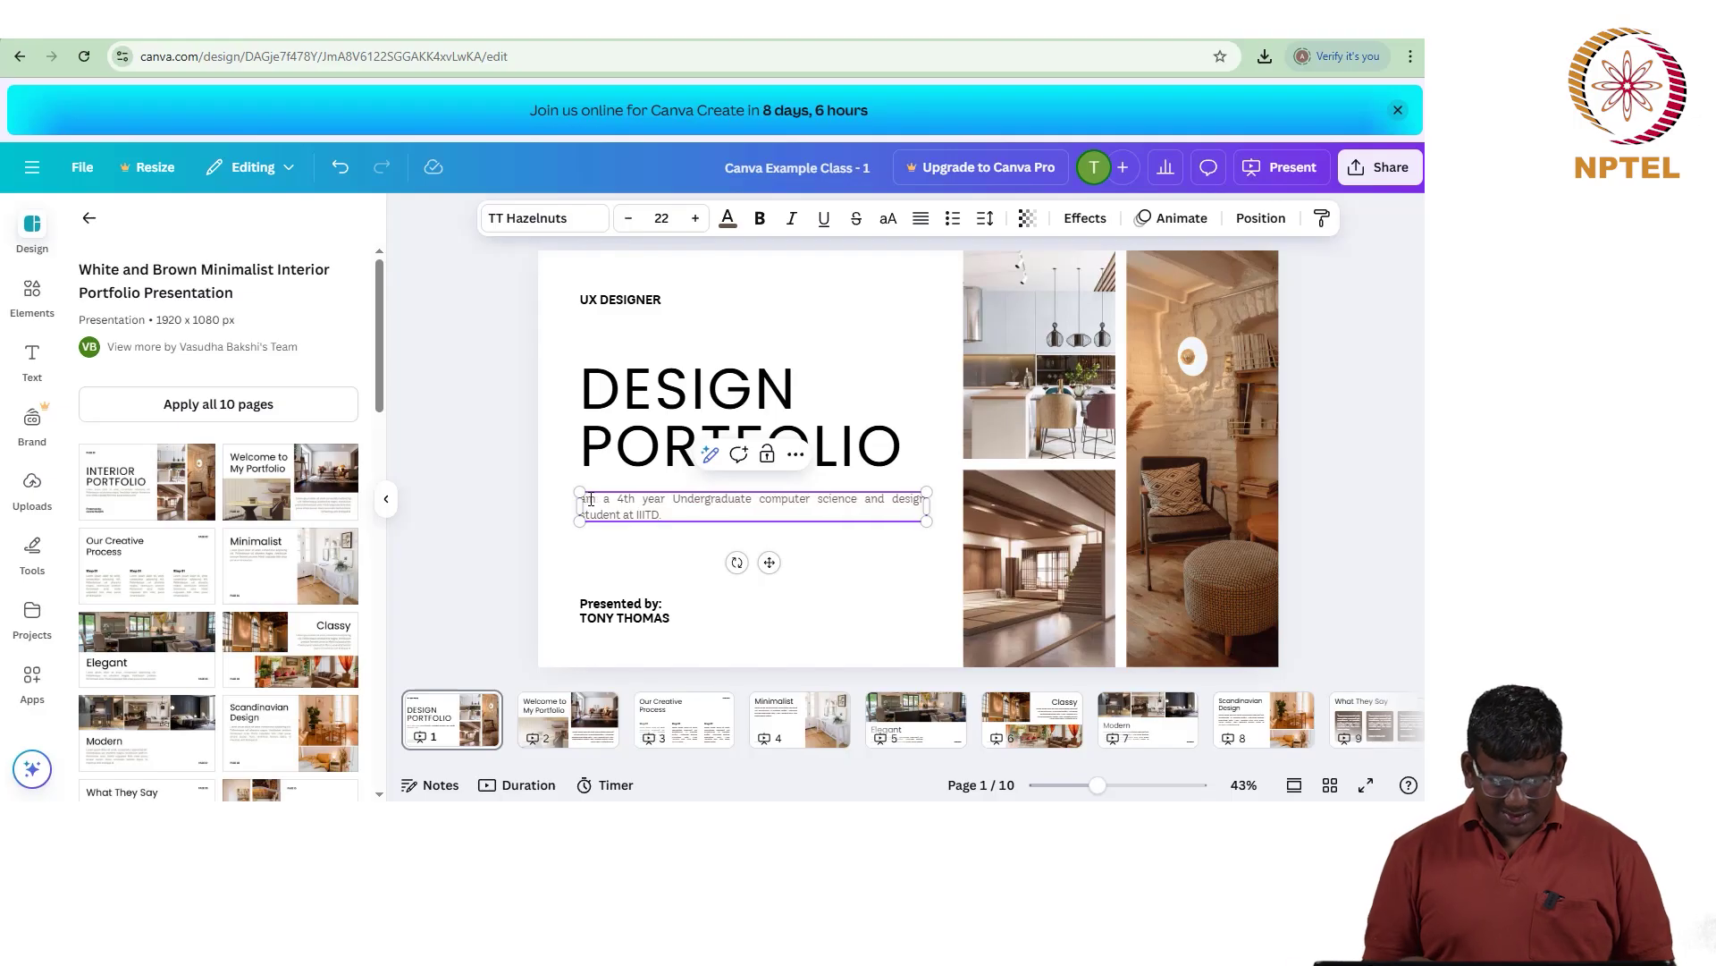
text(I)
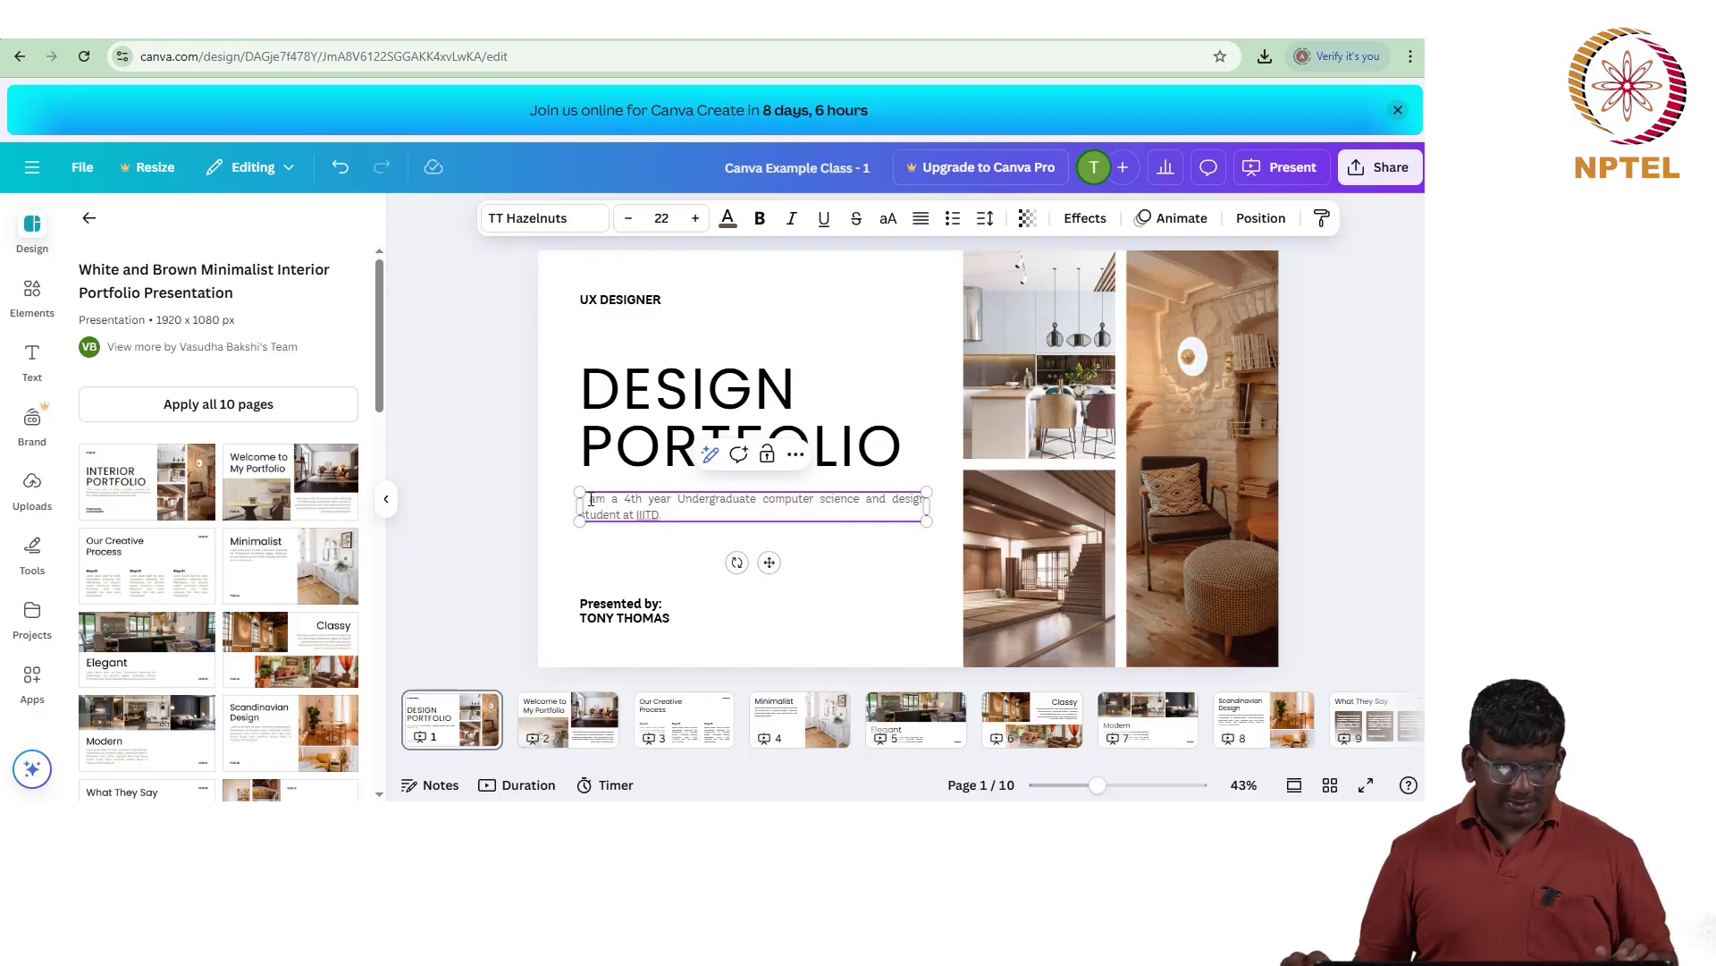
Step: Change the font of the whole description paragraph to Poppins, matching the "DESIGN PORTFOLIO" title
click(551, 223)
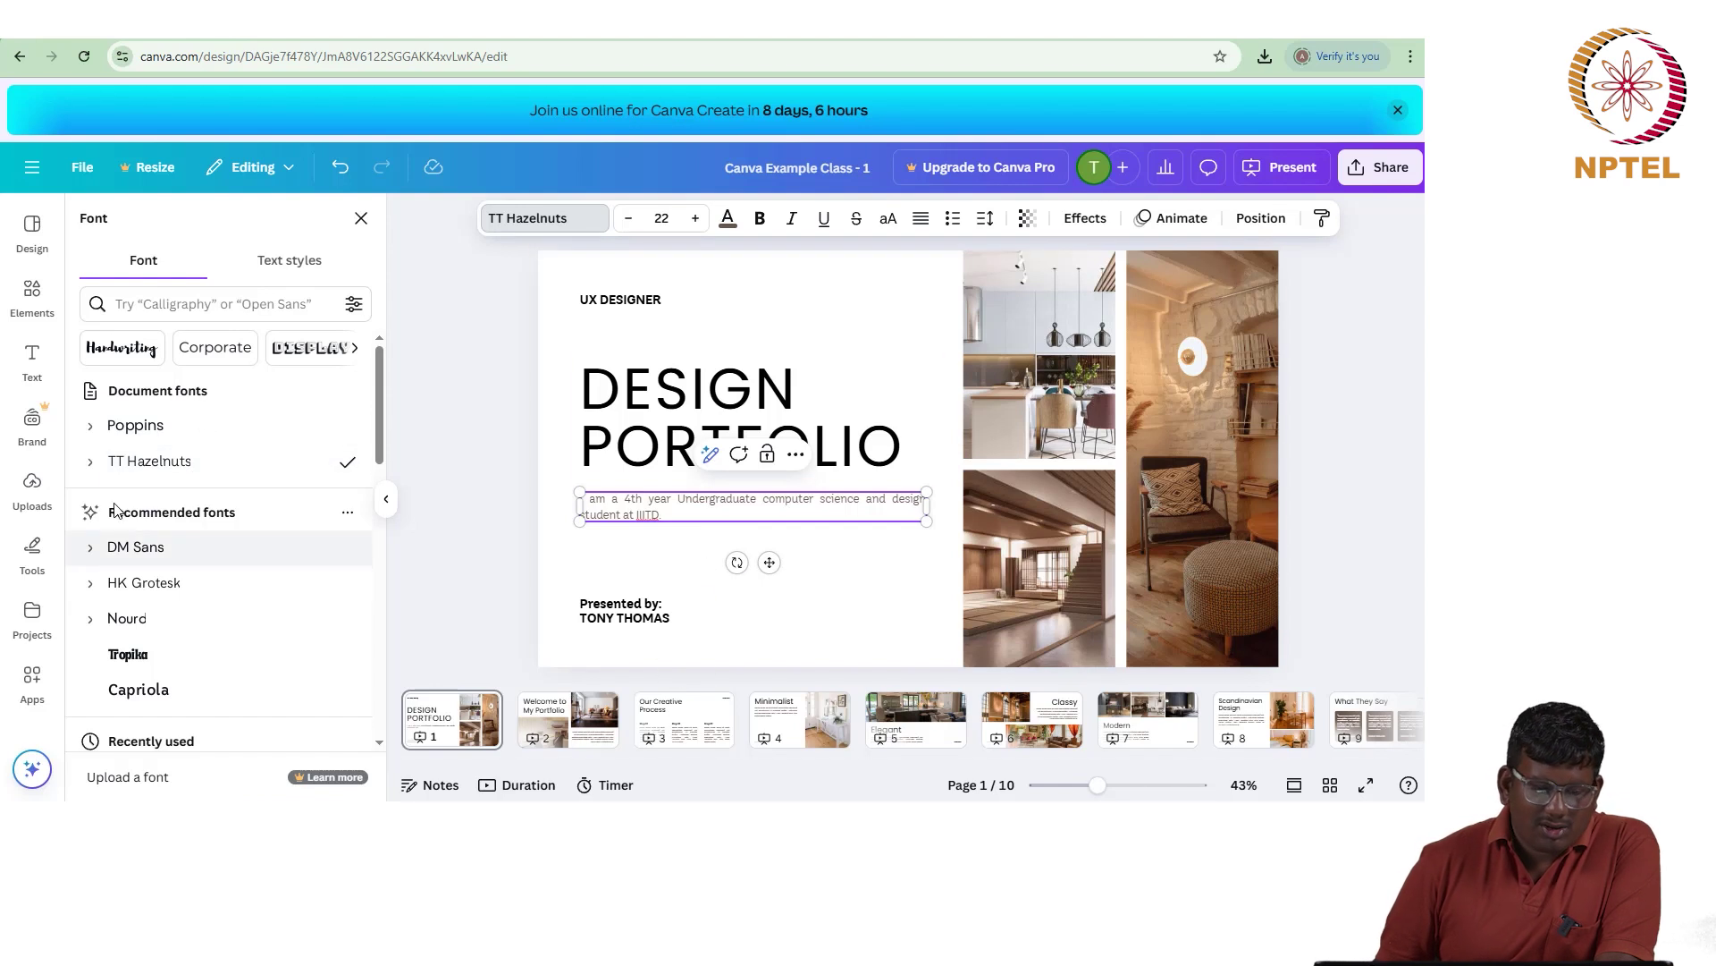
click(635, 457)
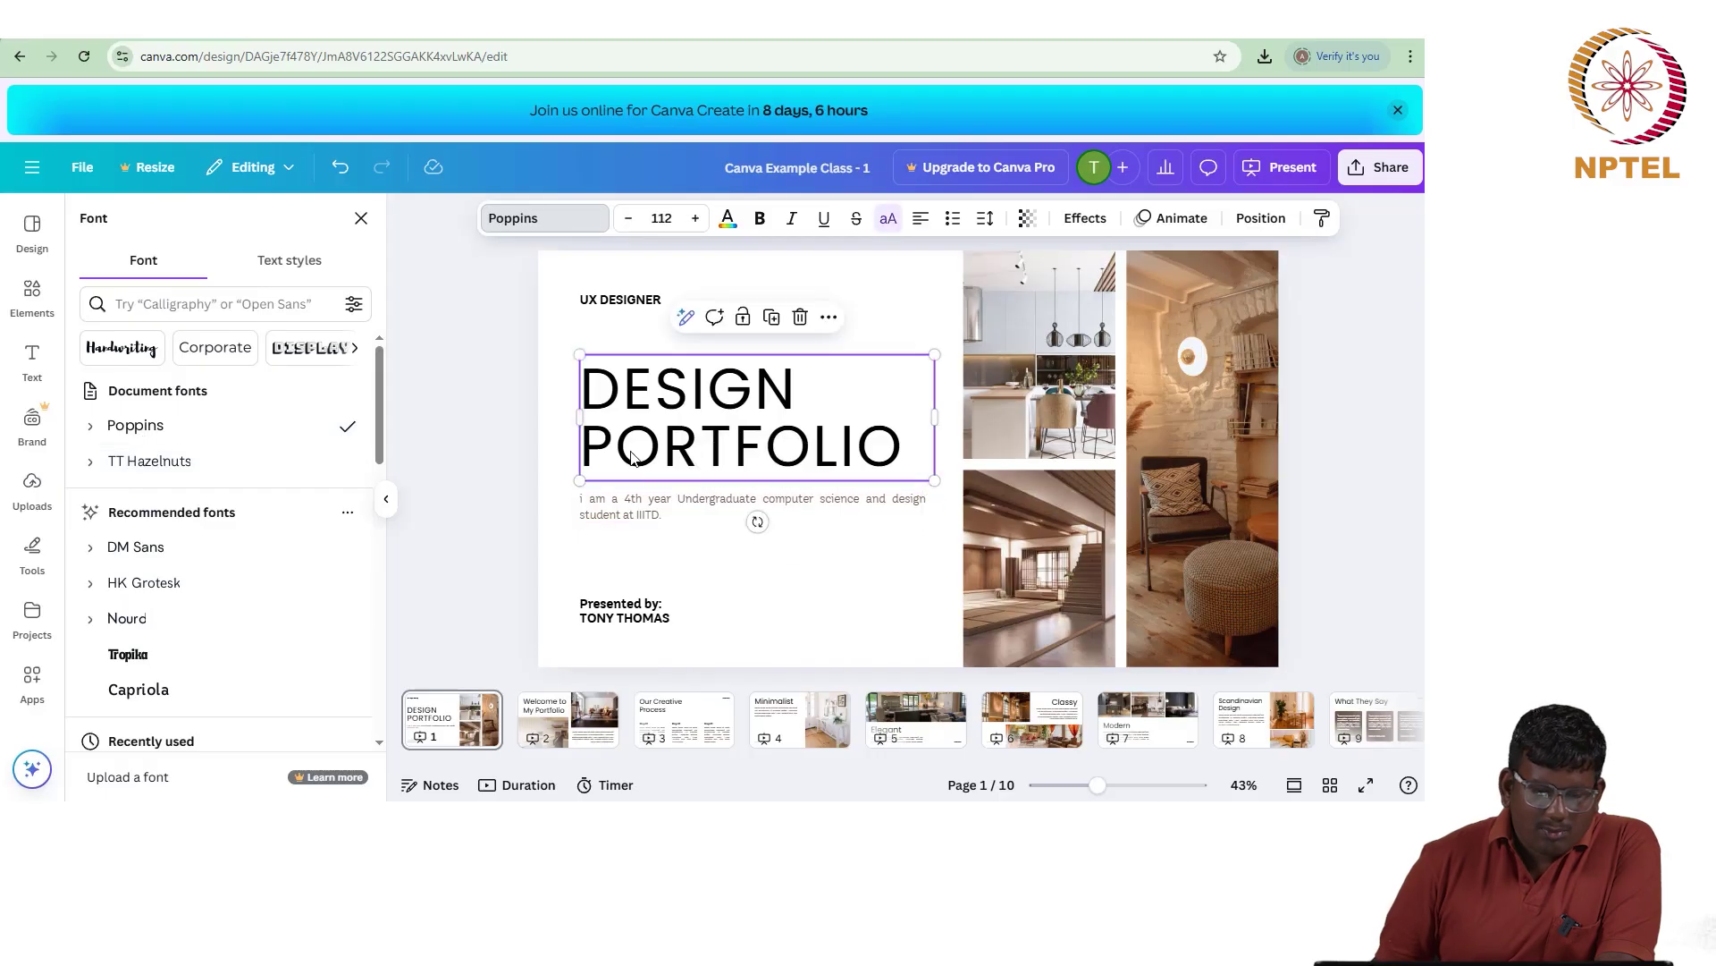
click(627, 515)
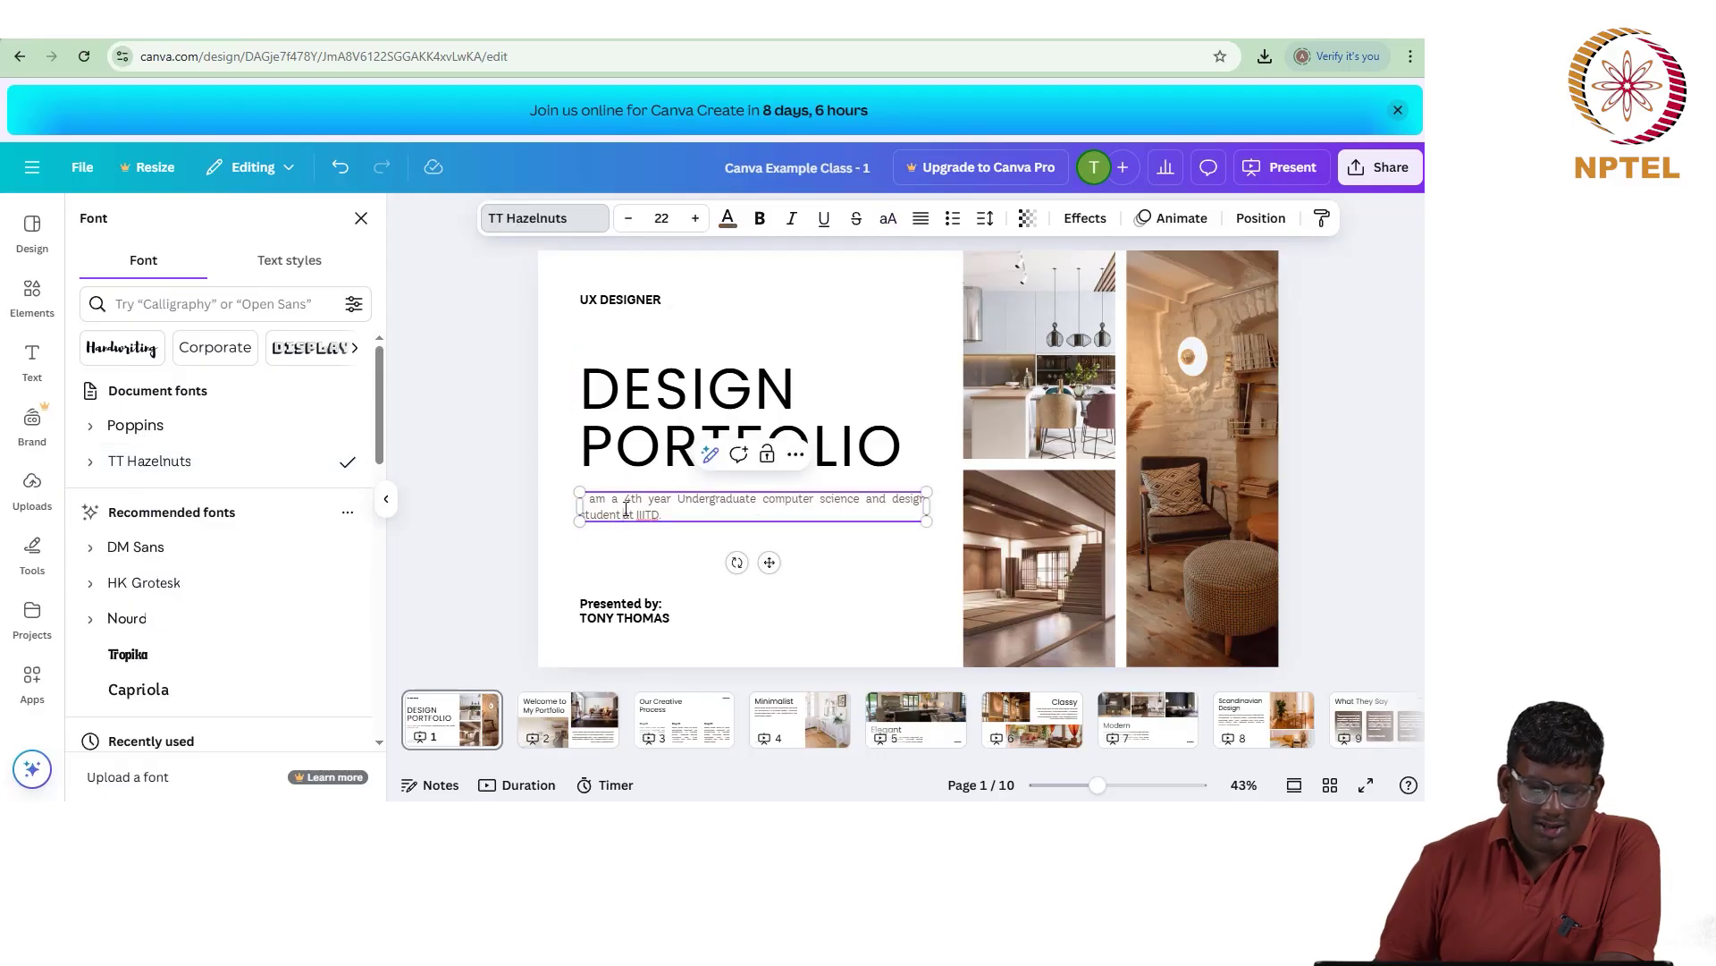
triple_click(627, 513)
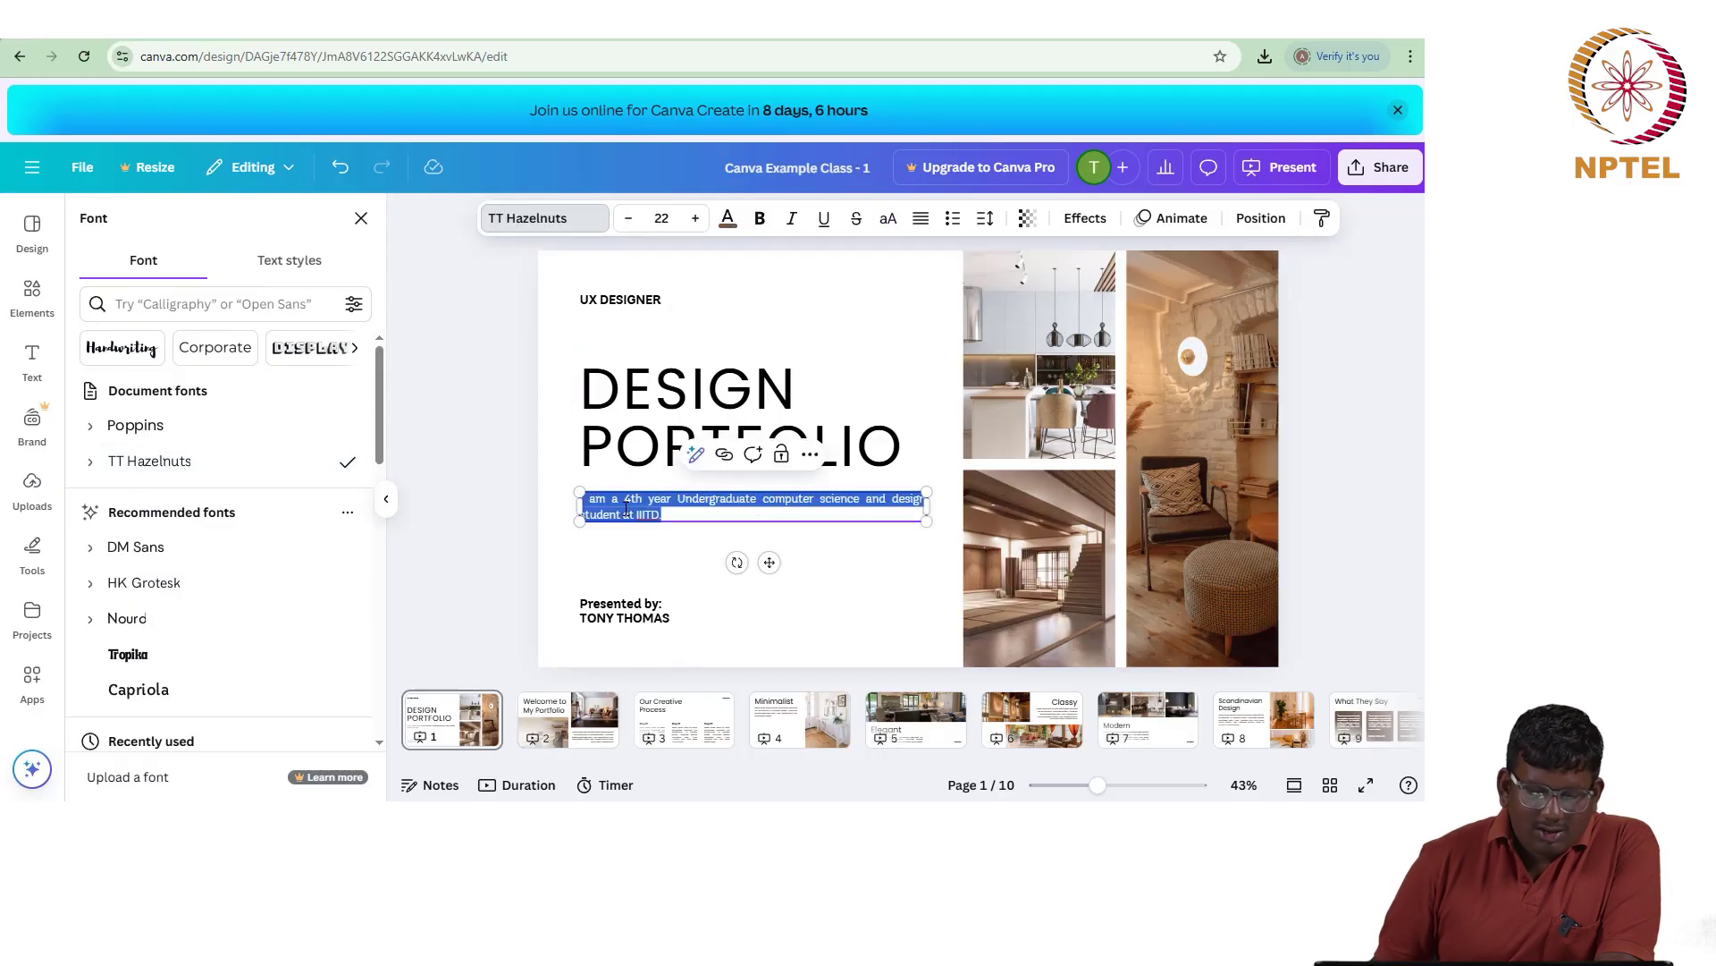
click(143, 428)
click(648, 569)
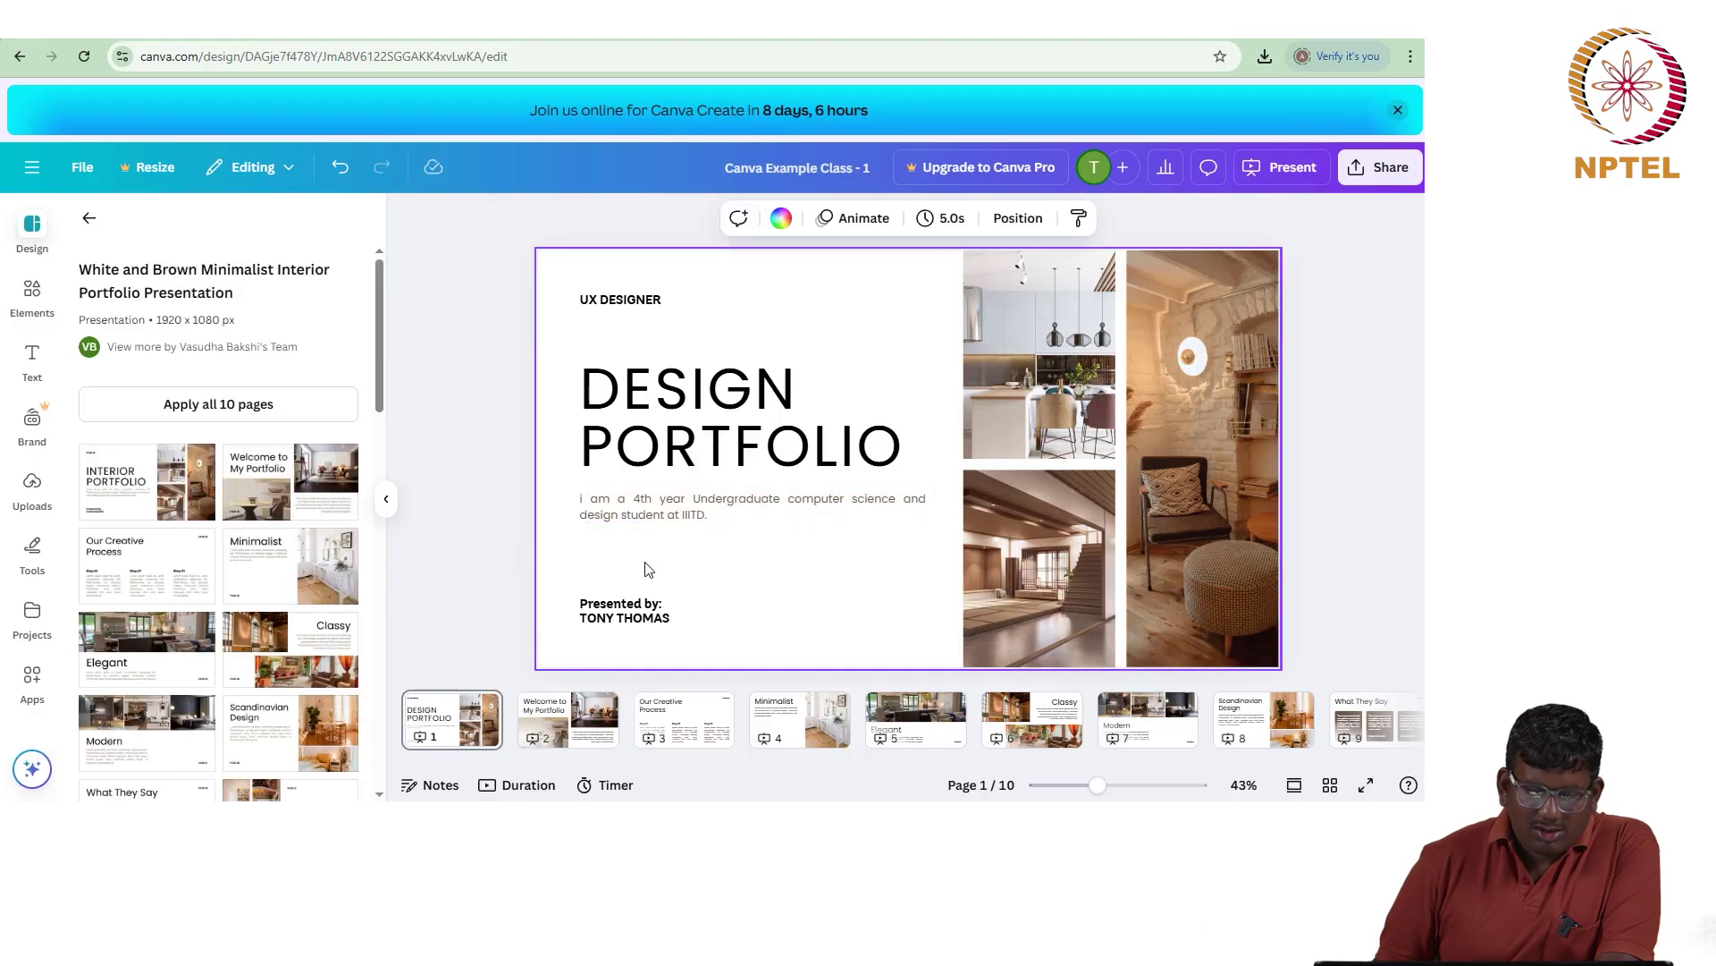
Step: Set the text colour of the description paragraph on page 1 to black from the document colours
click(653, 518)
click(653, 521)
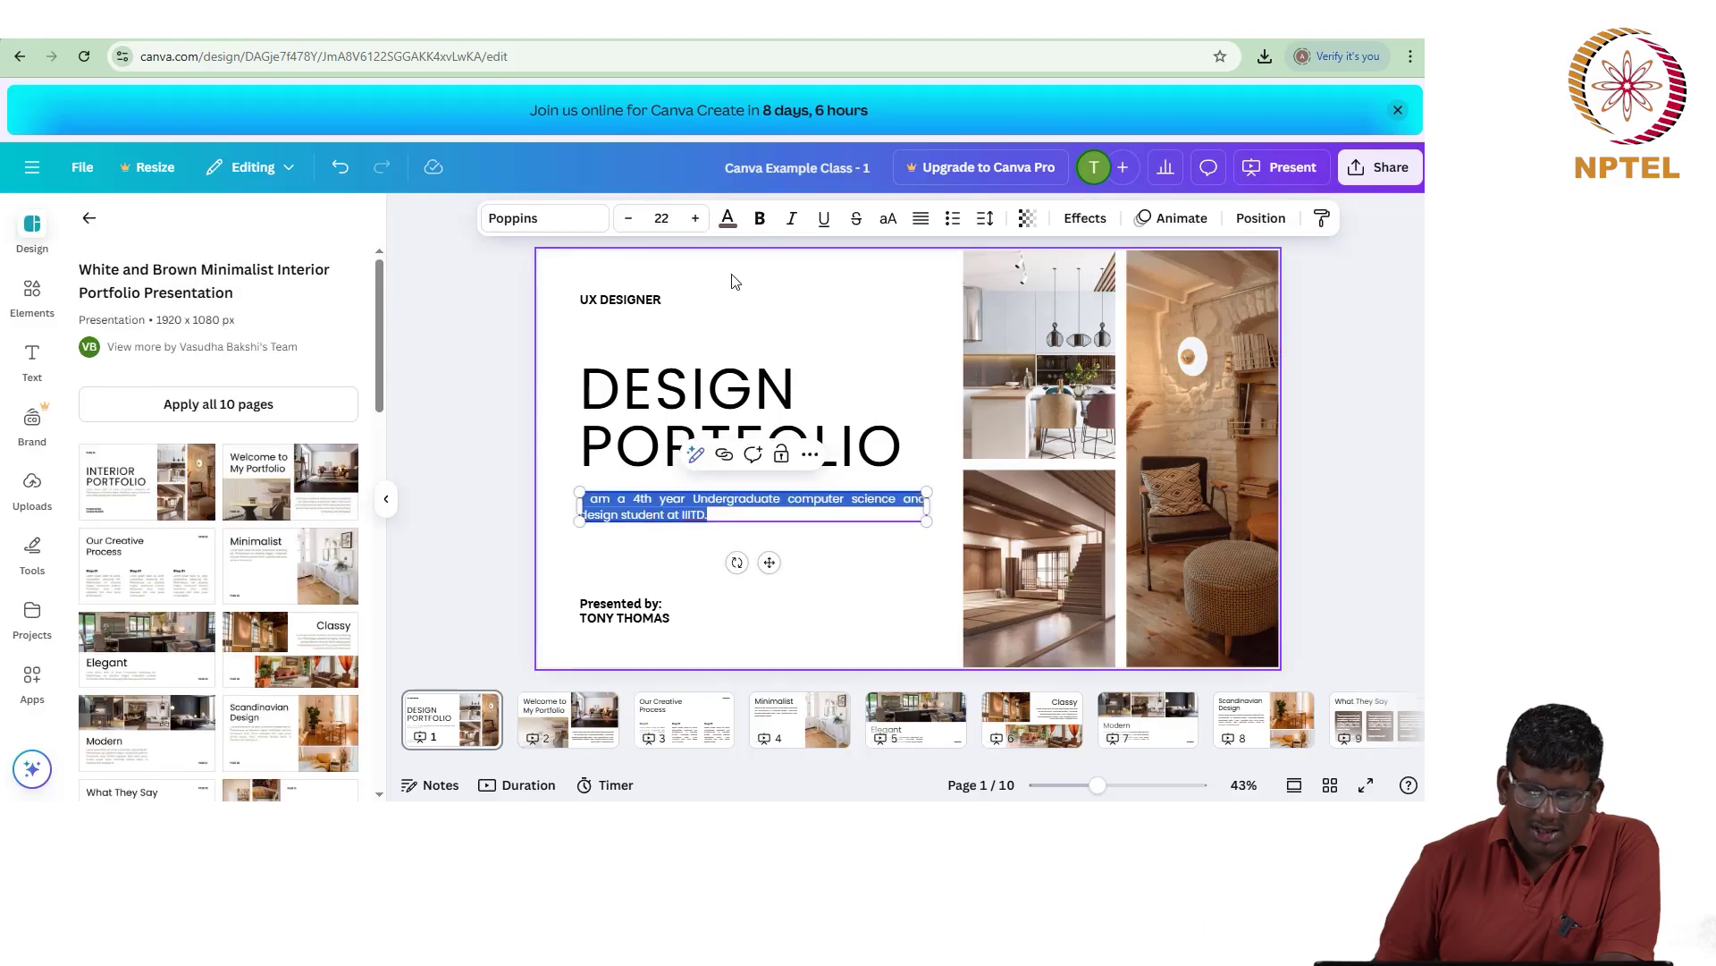
click(727, 218)
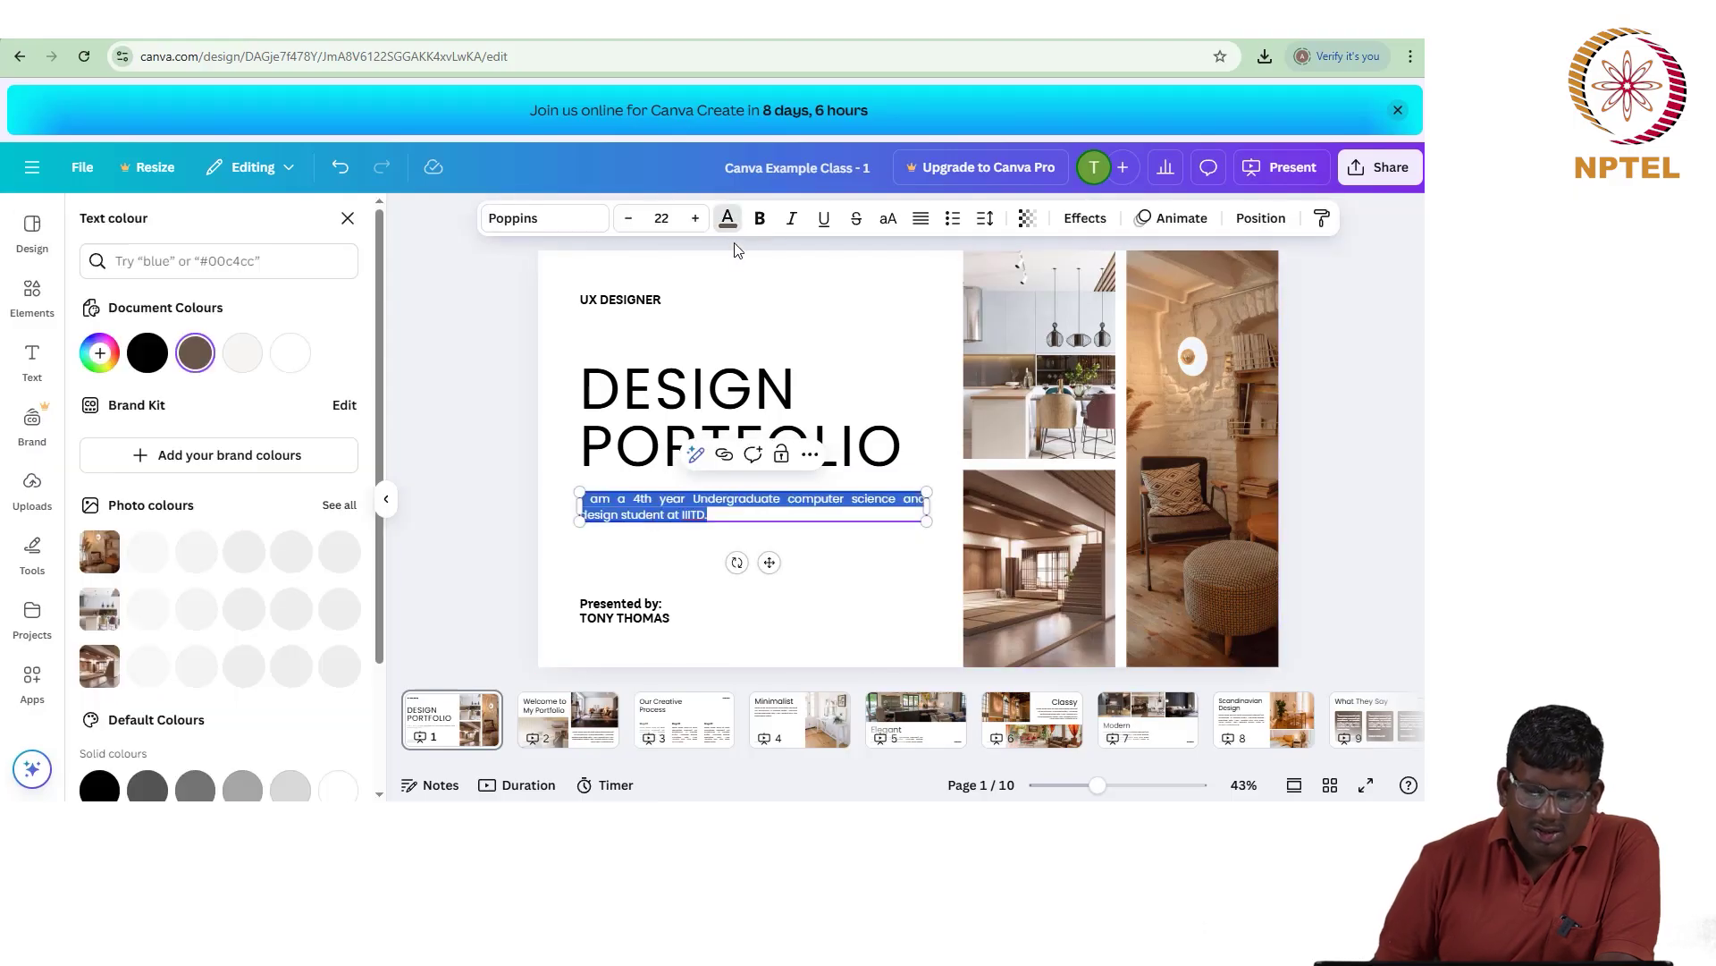
click(147, 352)
click(689, 562)
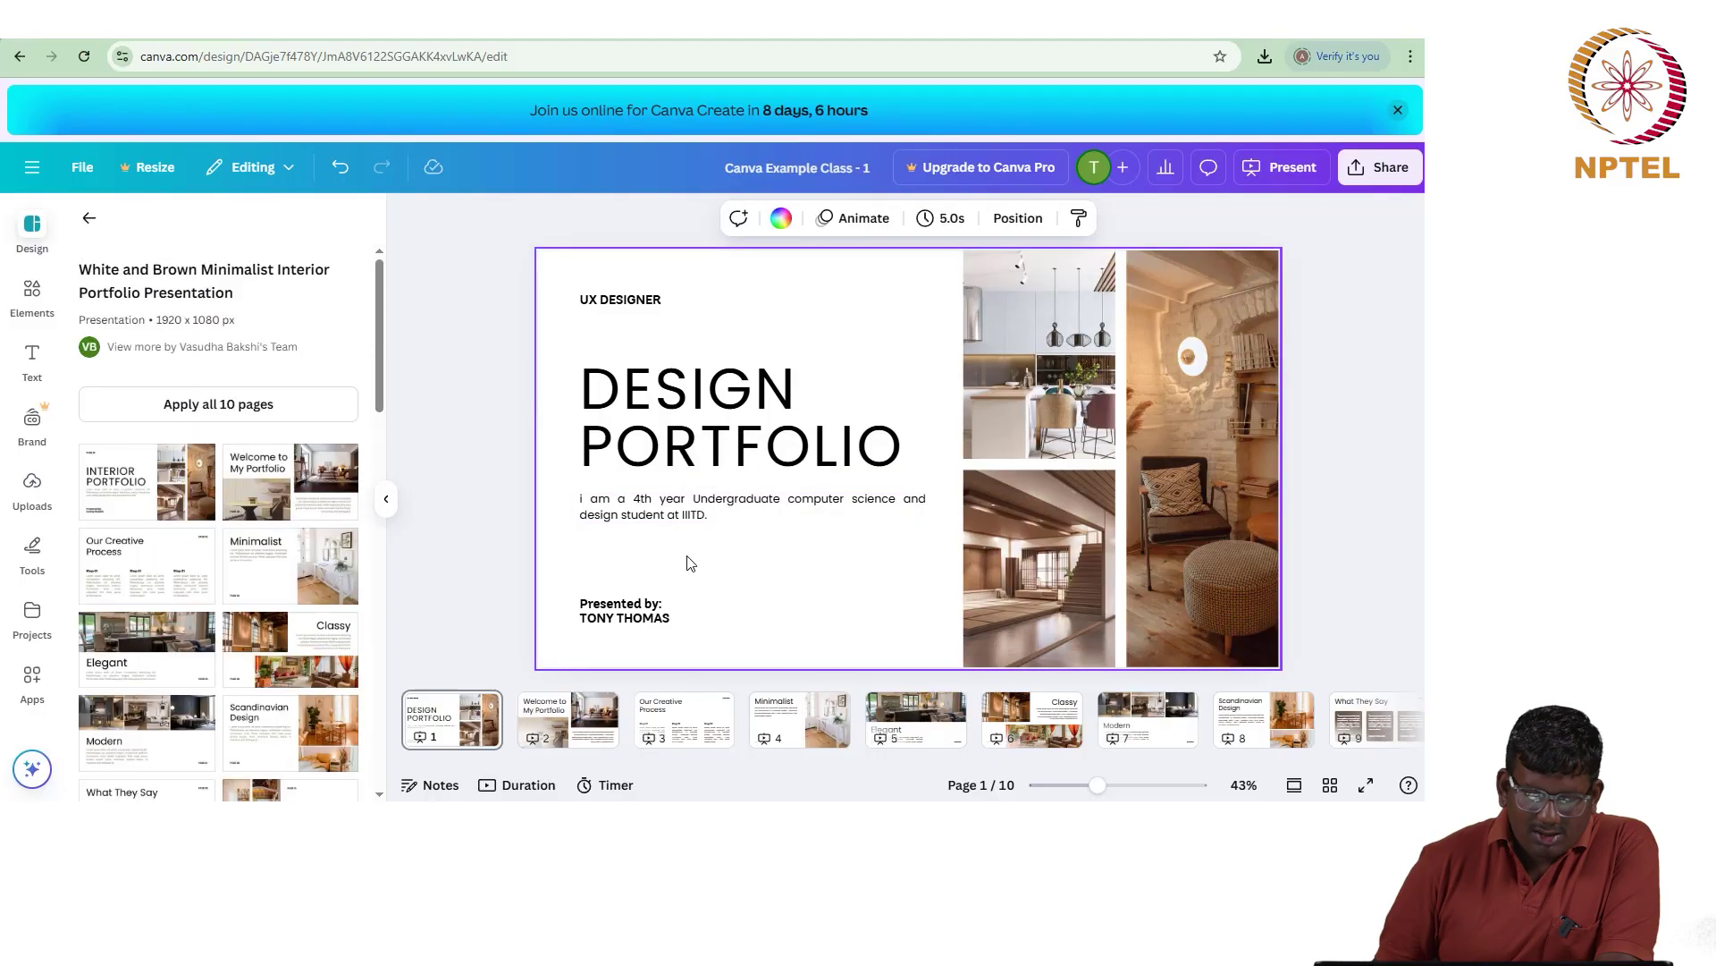
click(690, 518)
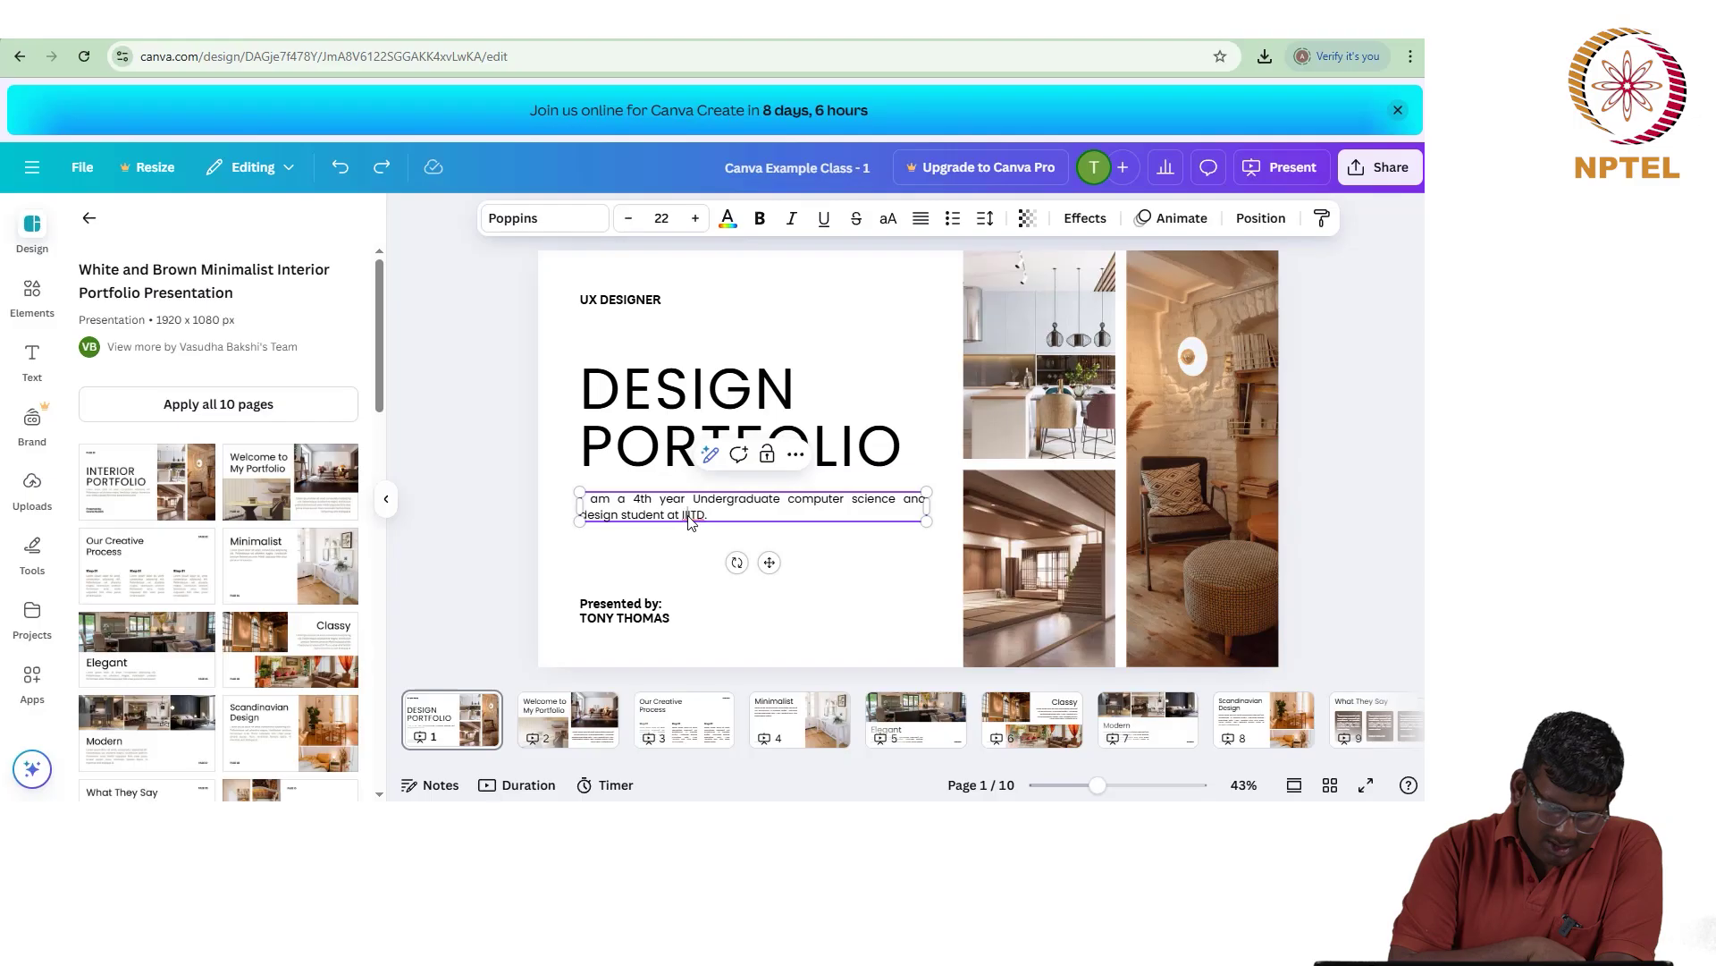
click(695, 648)
Step: Select the presenter's name text below "Presented by:" and collapse the design side panel
click(657, 628)
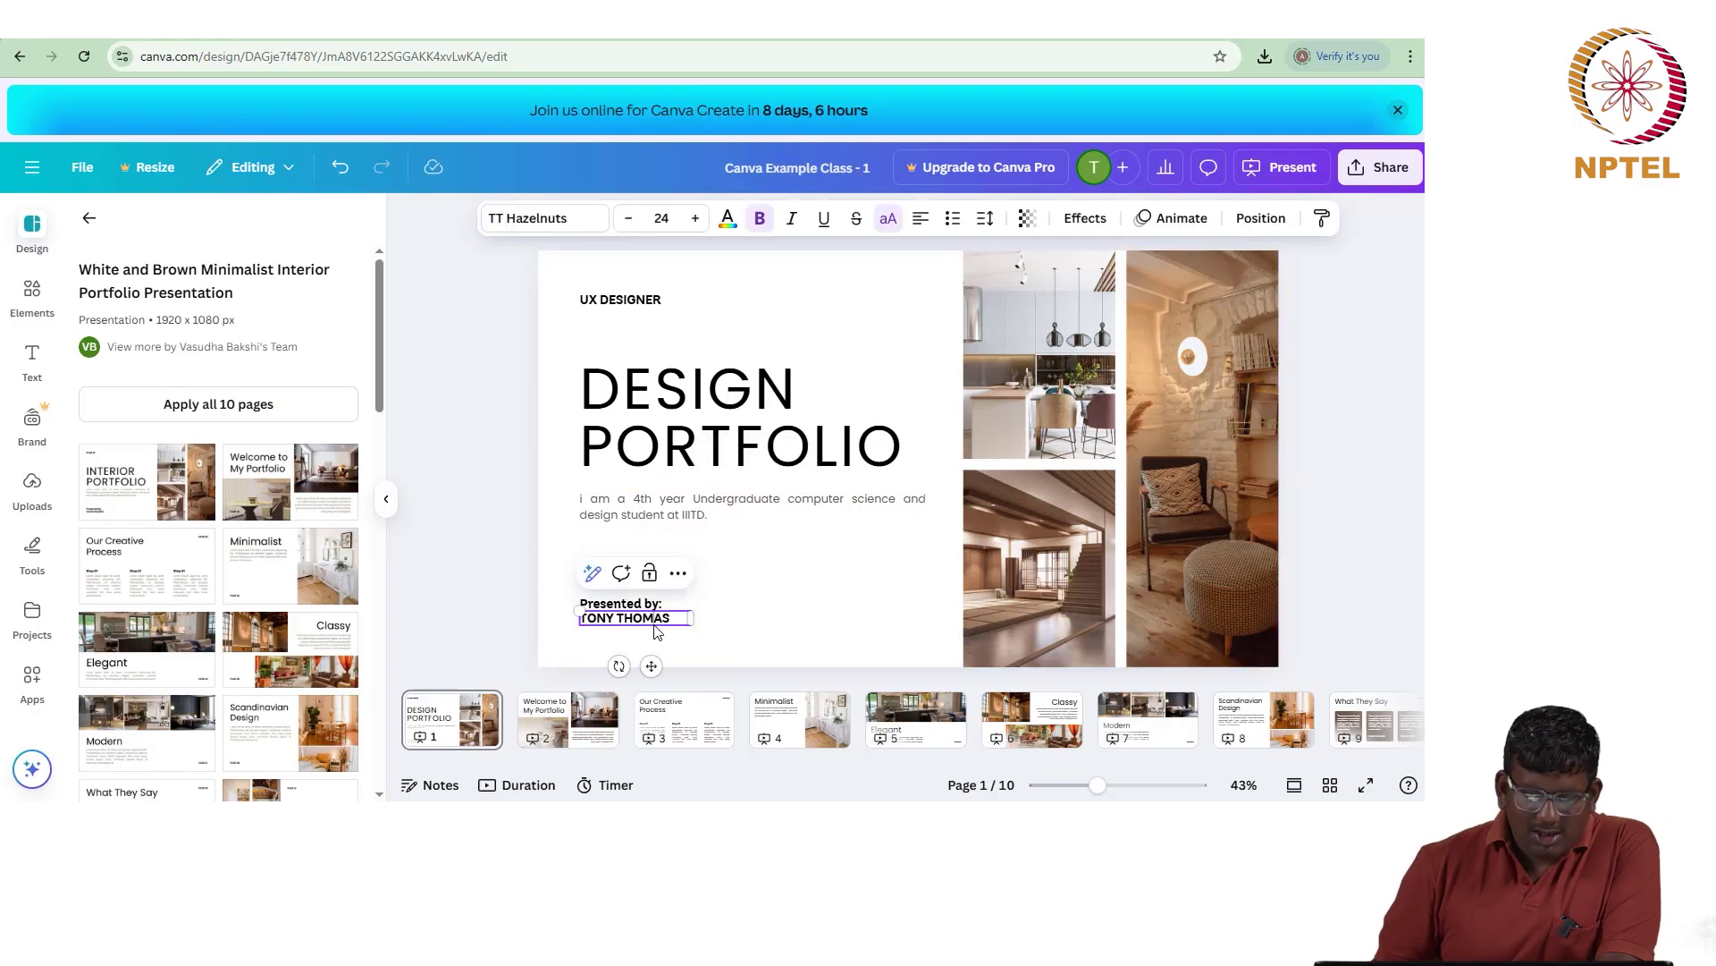
triple_click(655, 626)
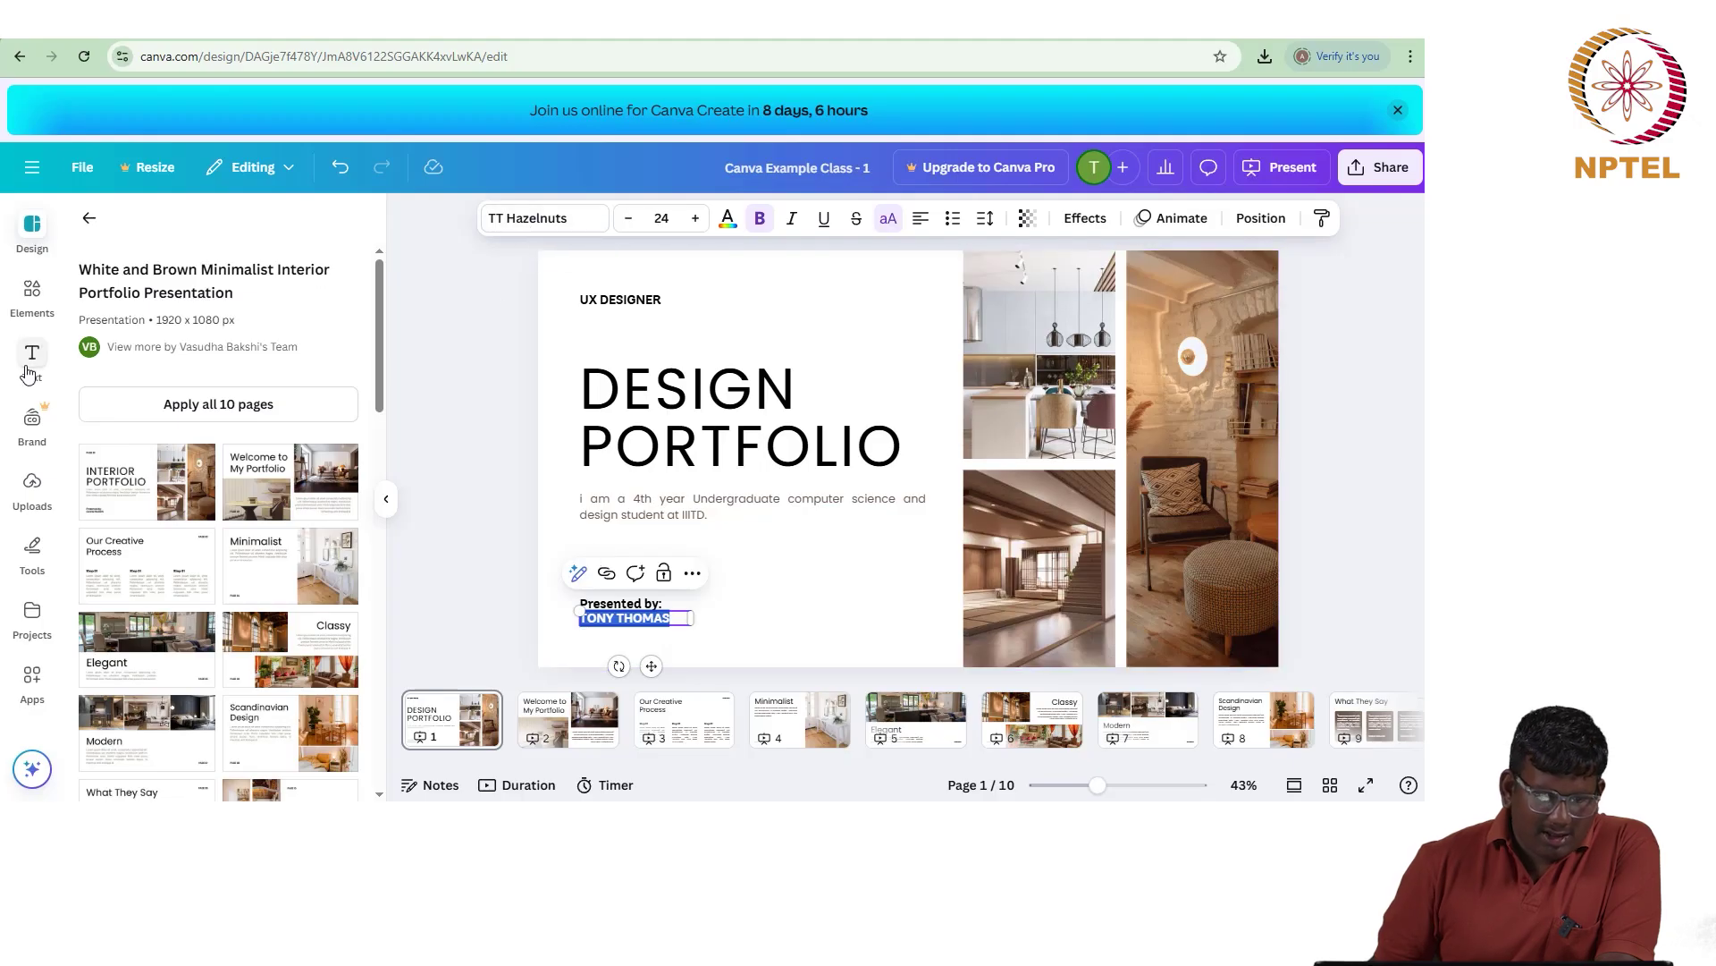
click(14, 251)
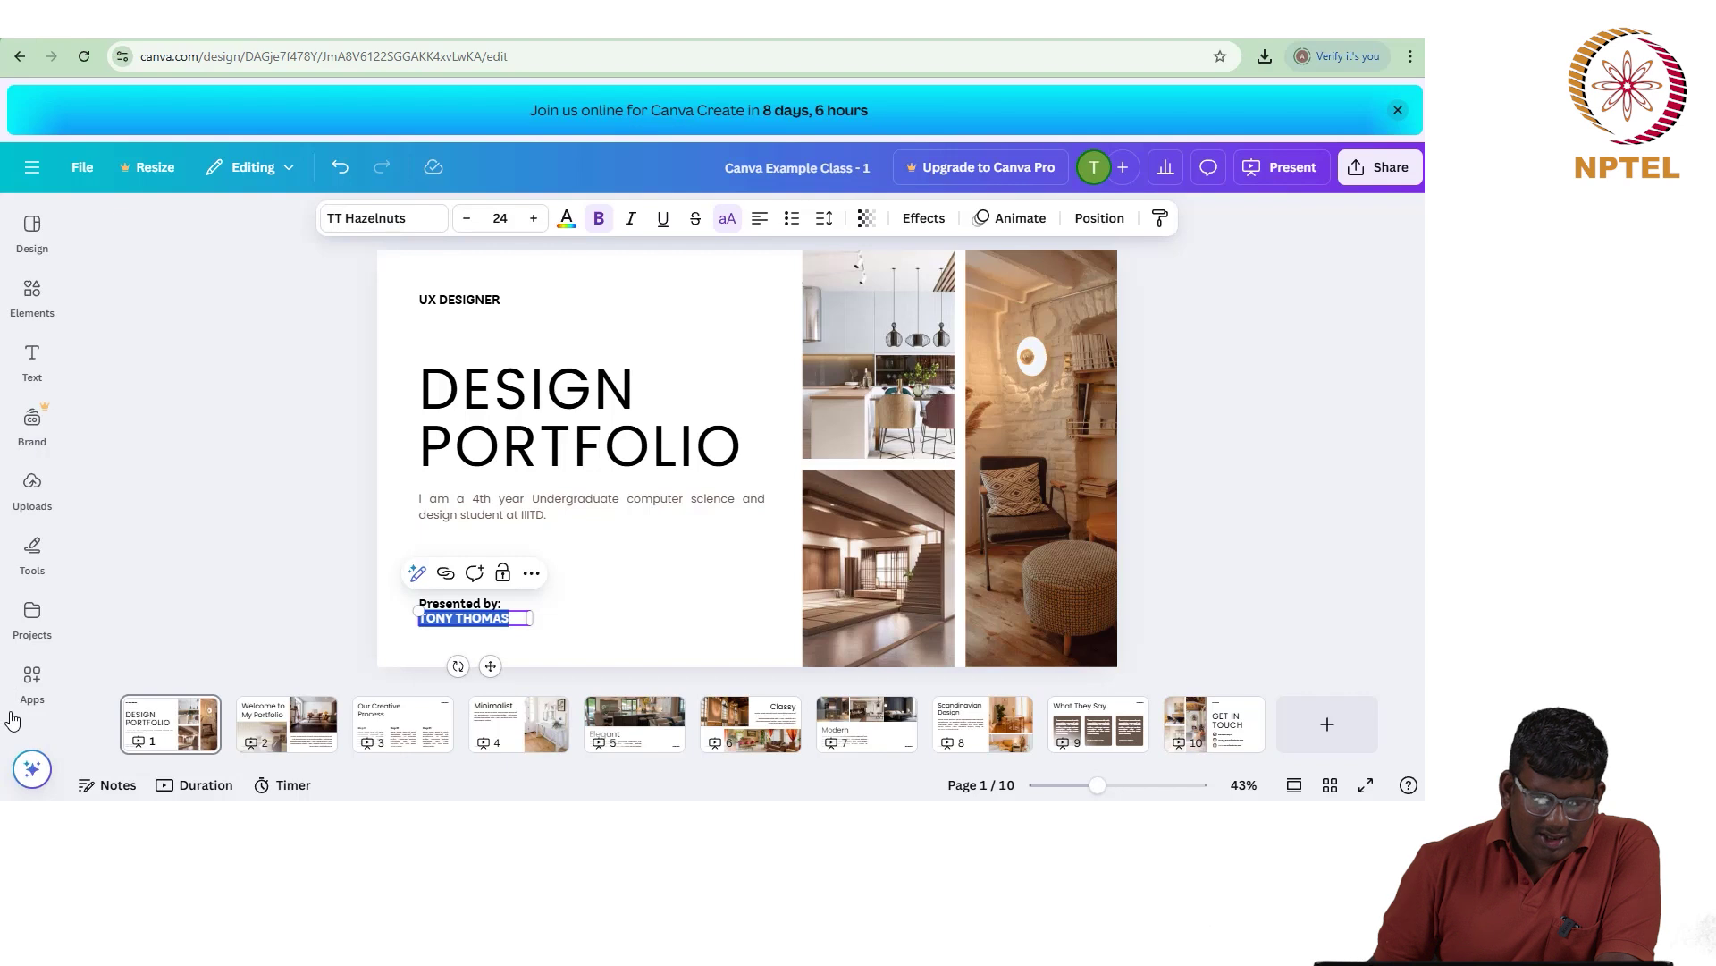
Step: Return from the applied template to the "portfolio" search results and look at the layouts before going back to the templates
mouse_move(34, 226)
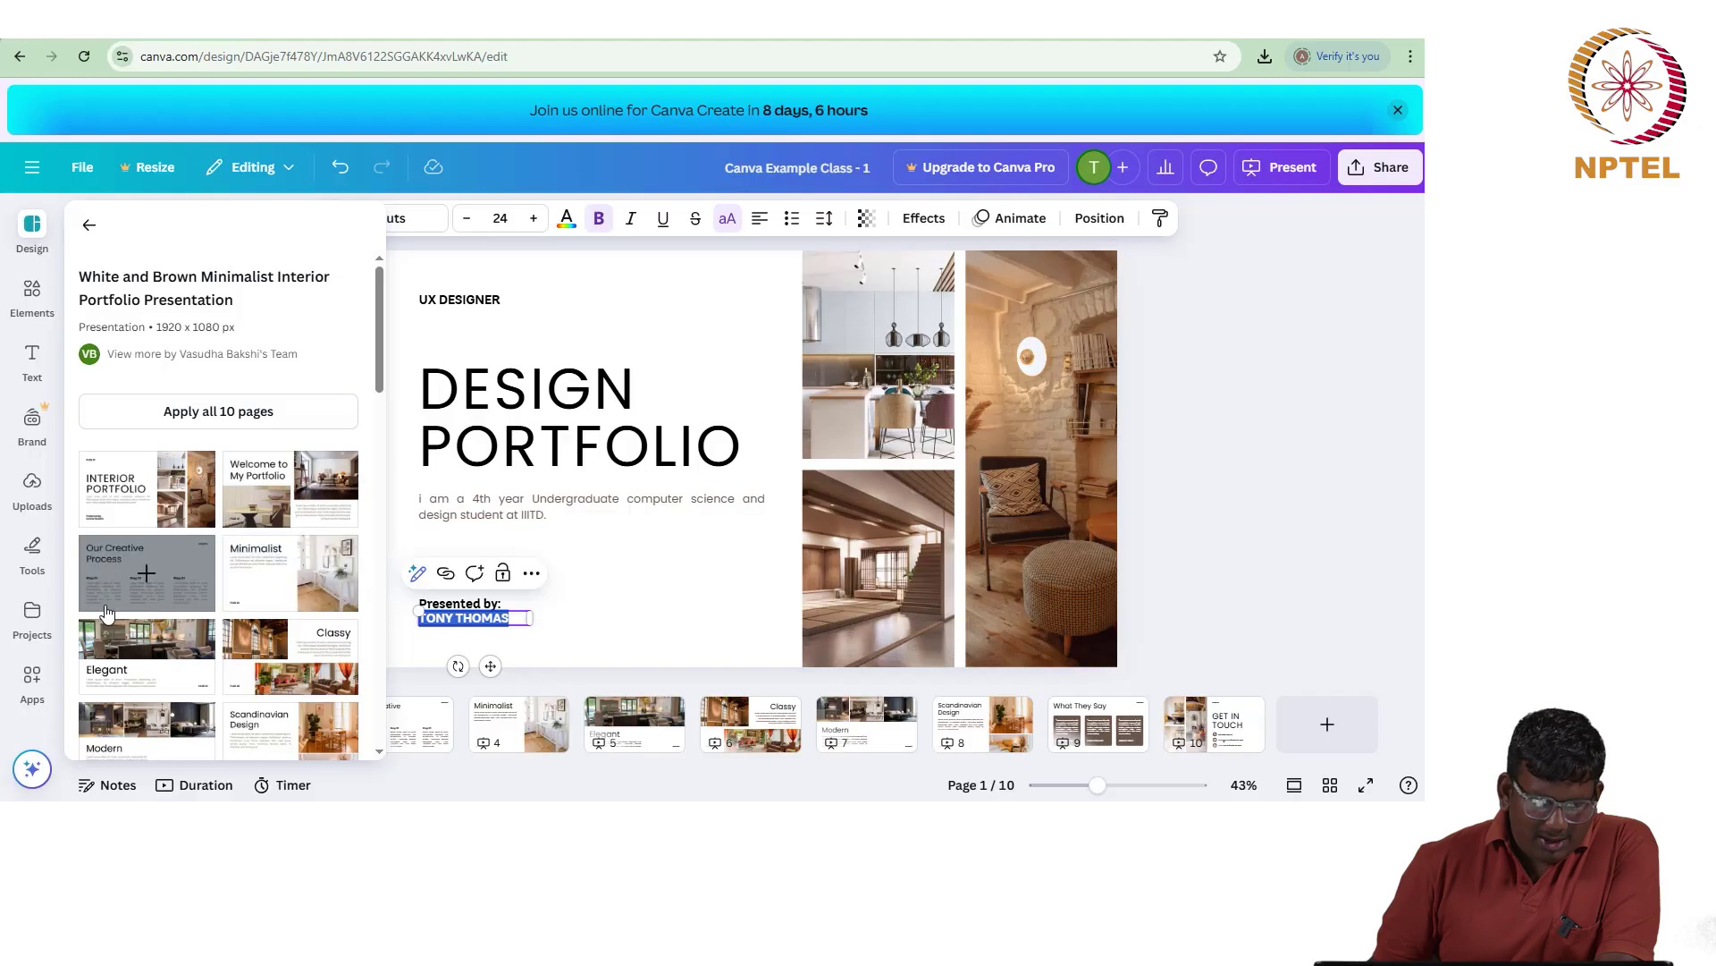
click(89, 225)
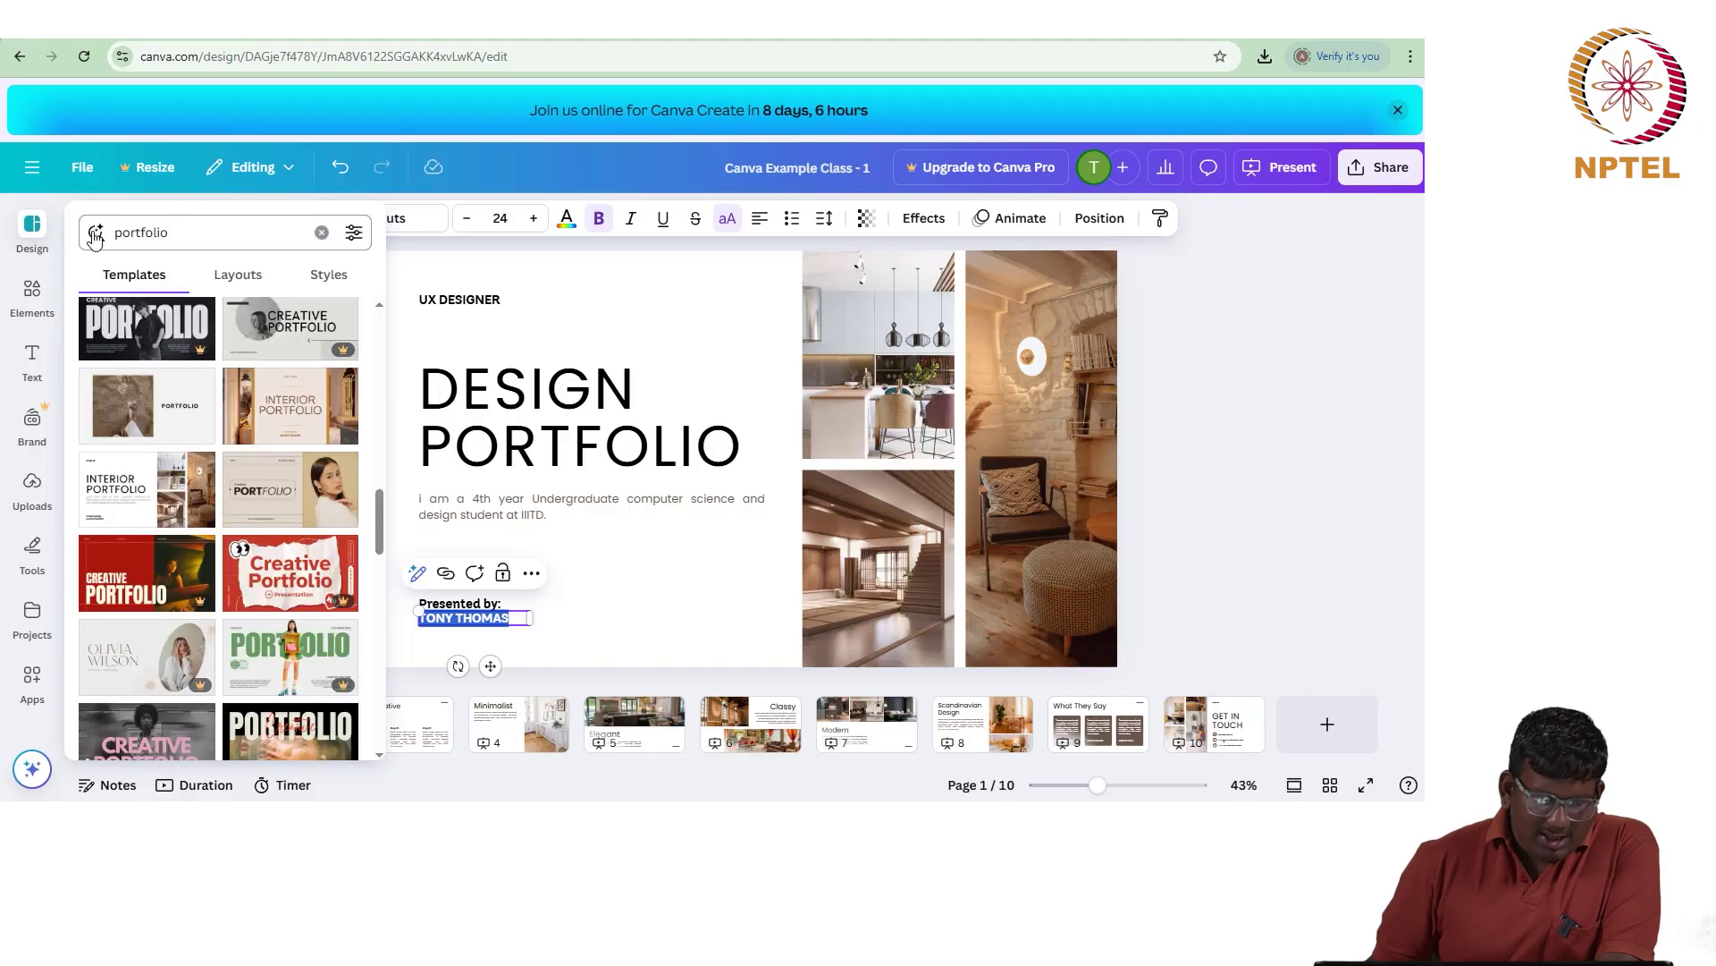
click(234, 277)
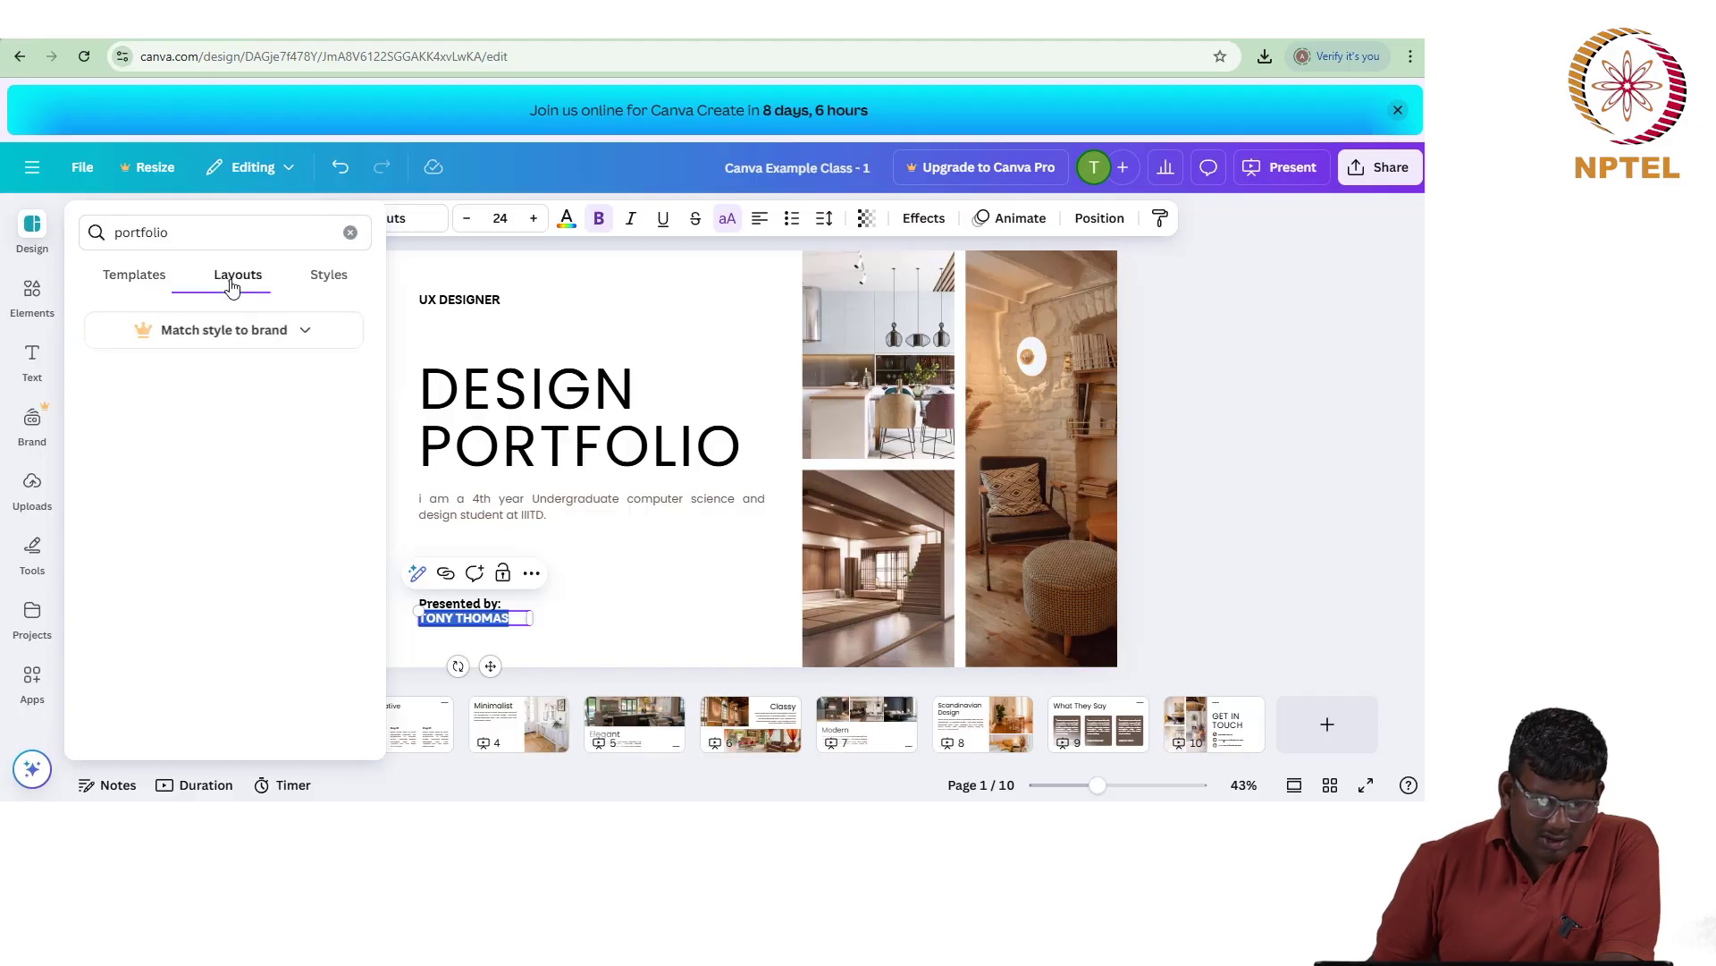
click(136, 277)
Step: Search the design templates for "APRIL FOOL" in place of "portfolio"
click(222, 233)
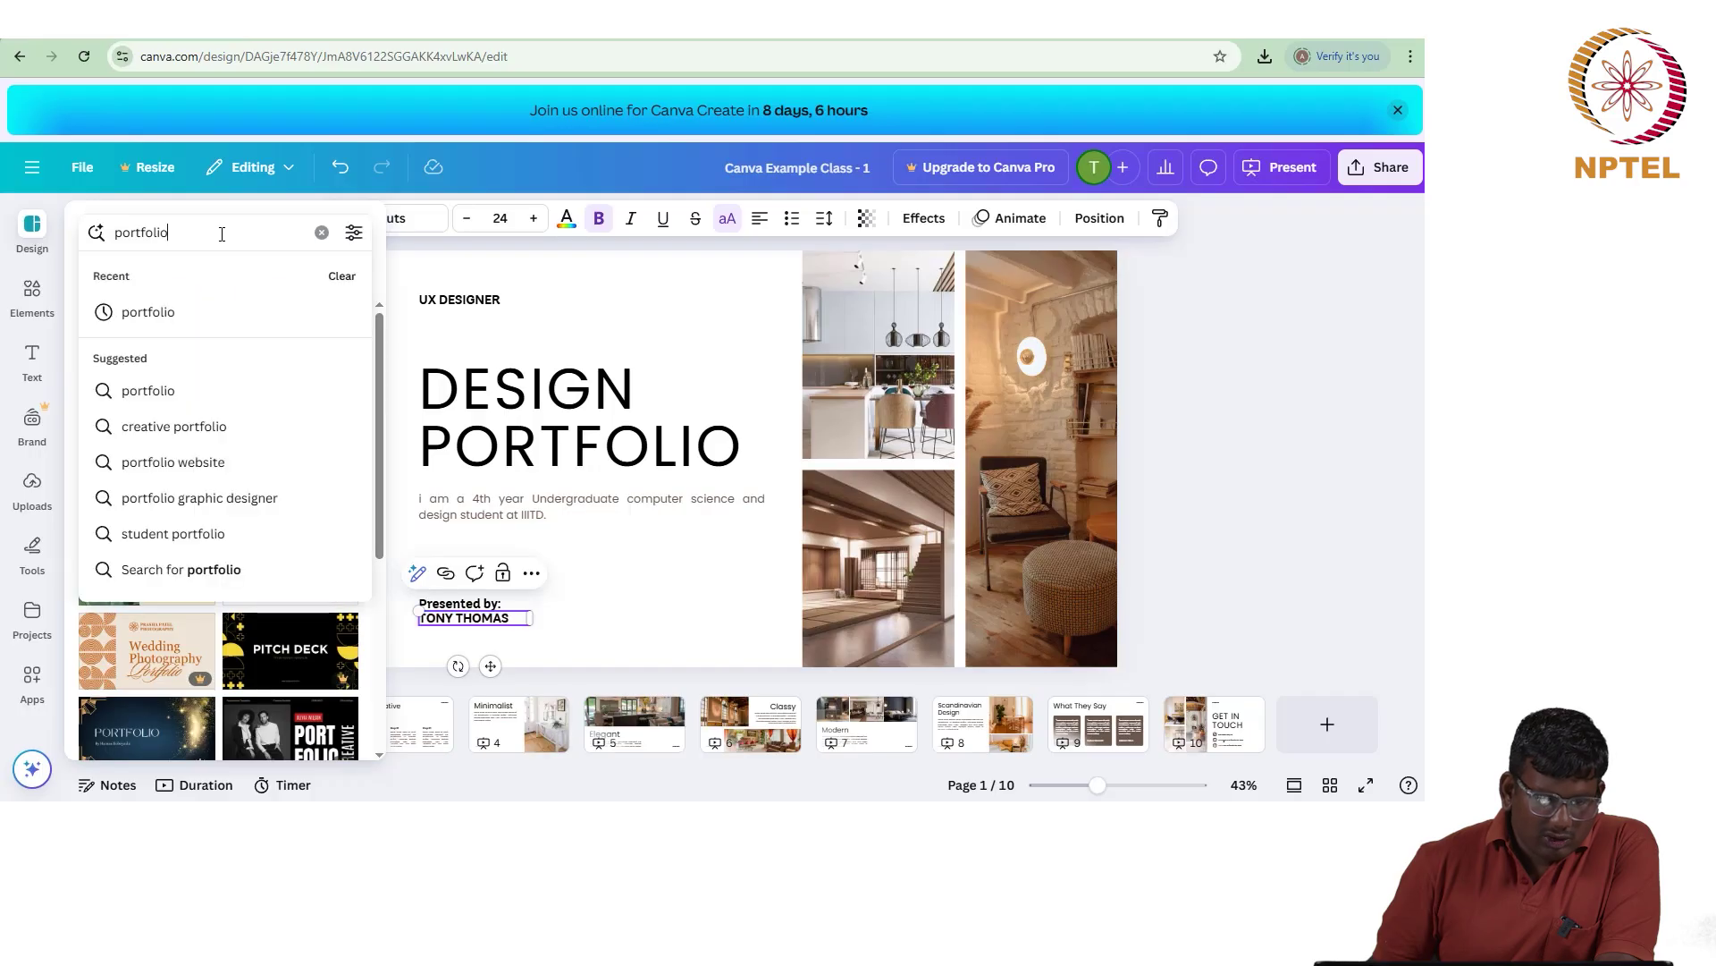
click(93, 219)
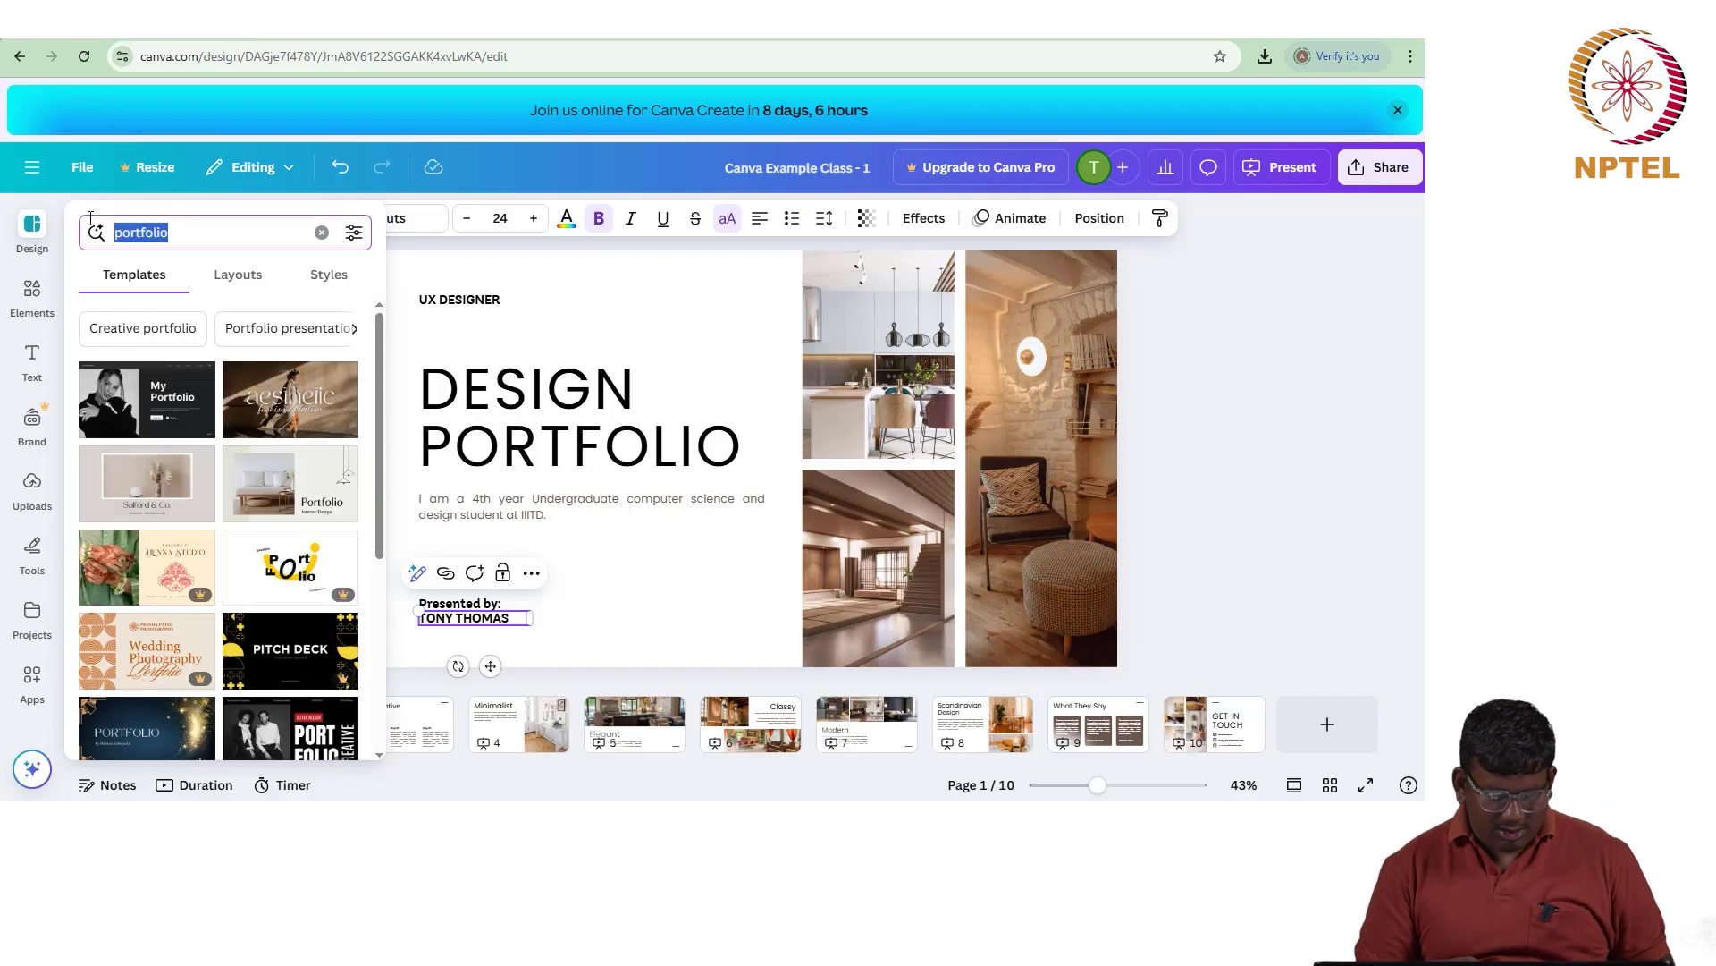
text(APRIL FOOL)
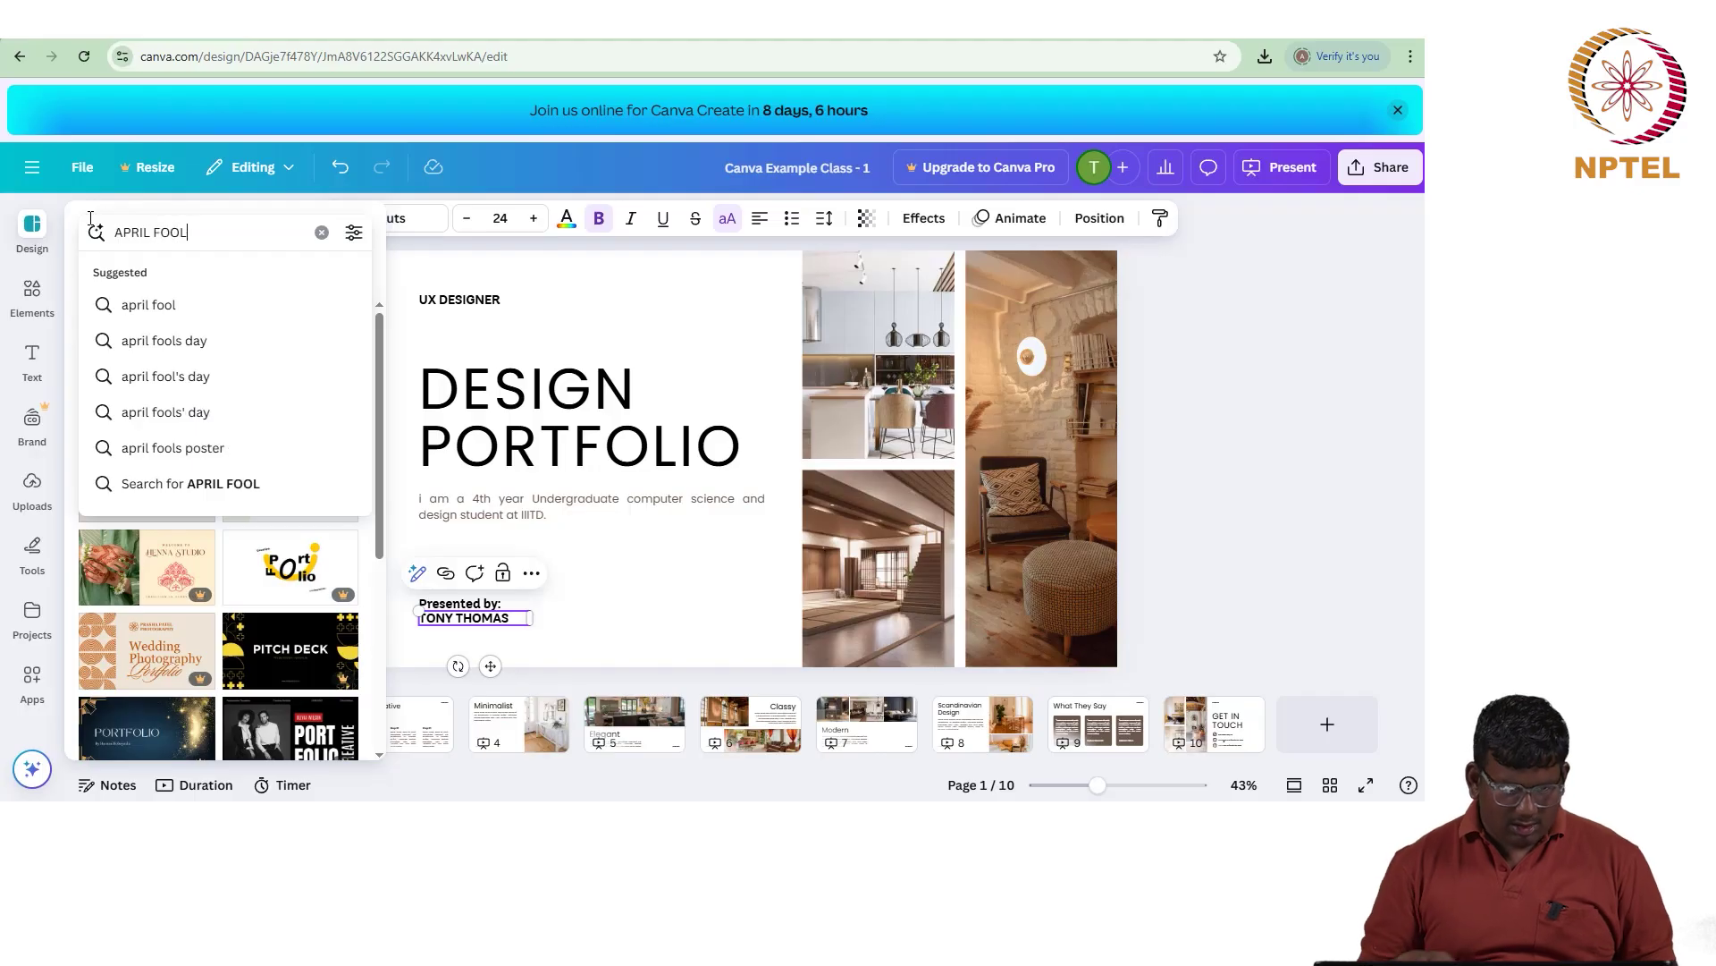
key(Return)
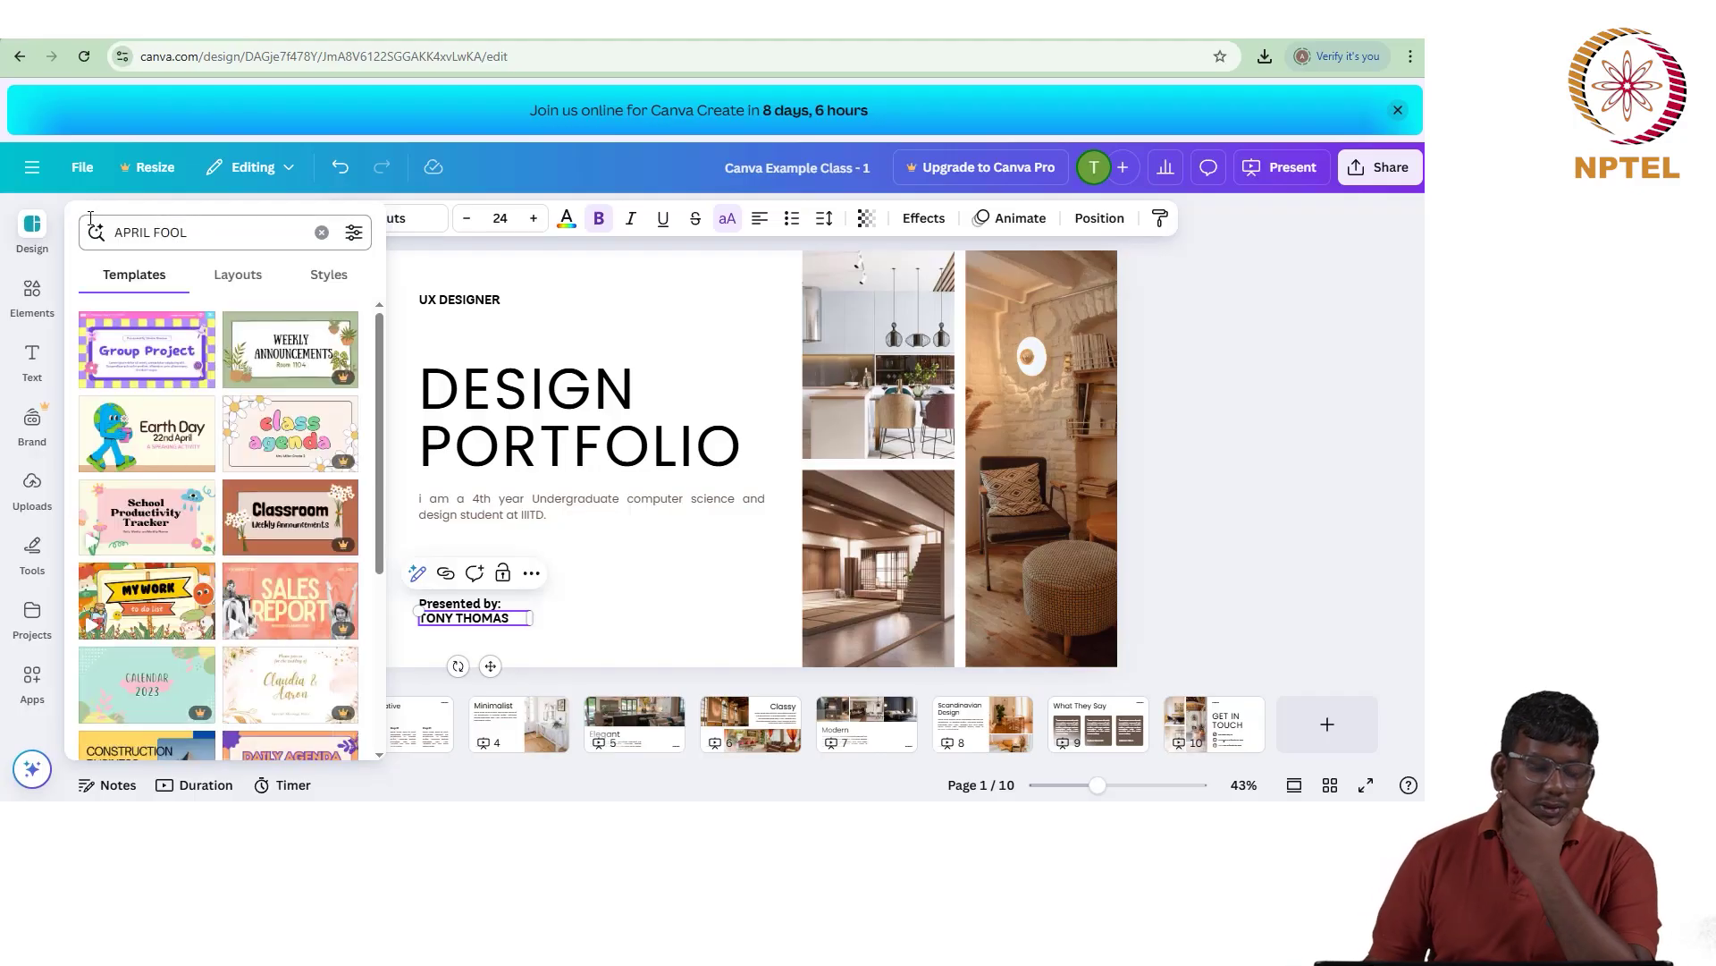
mouse_move(100, 353)
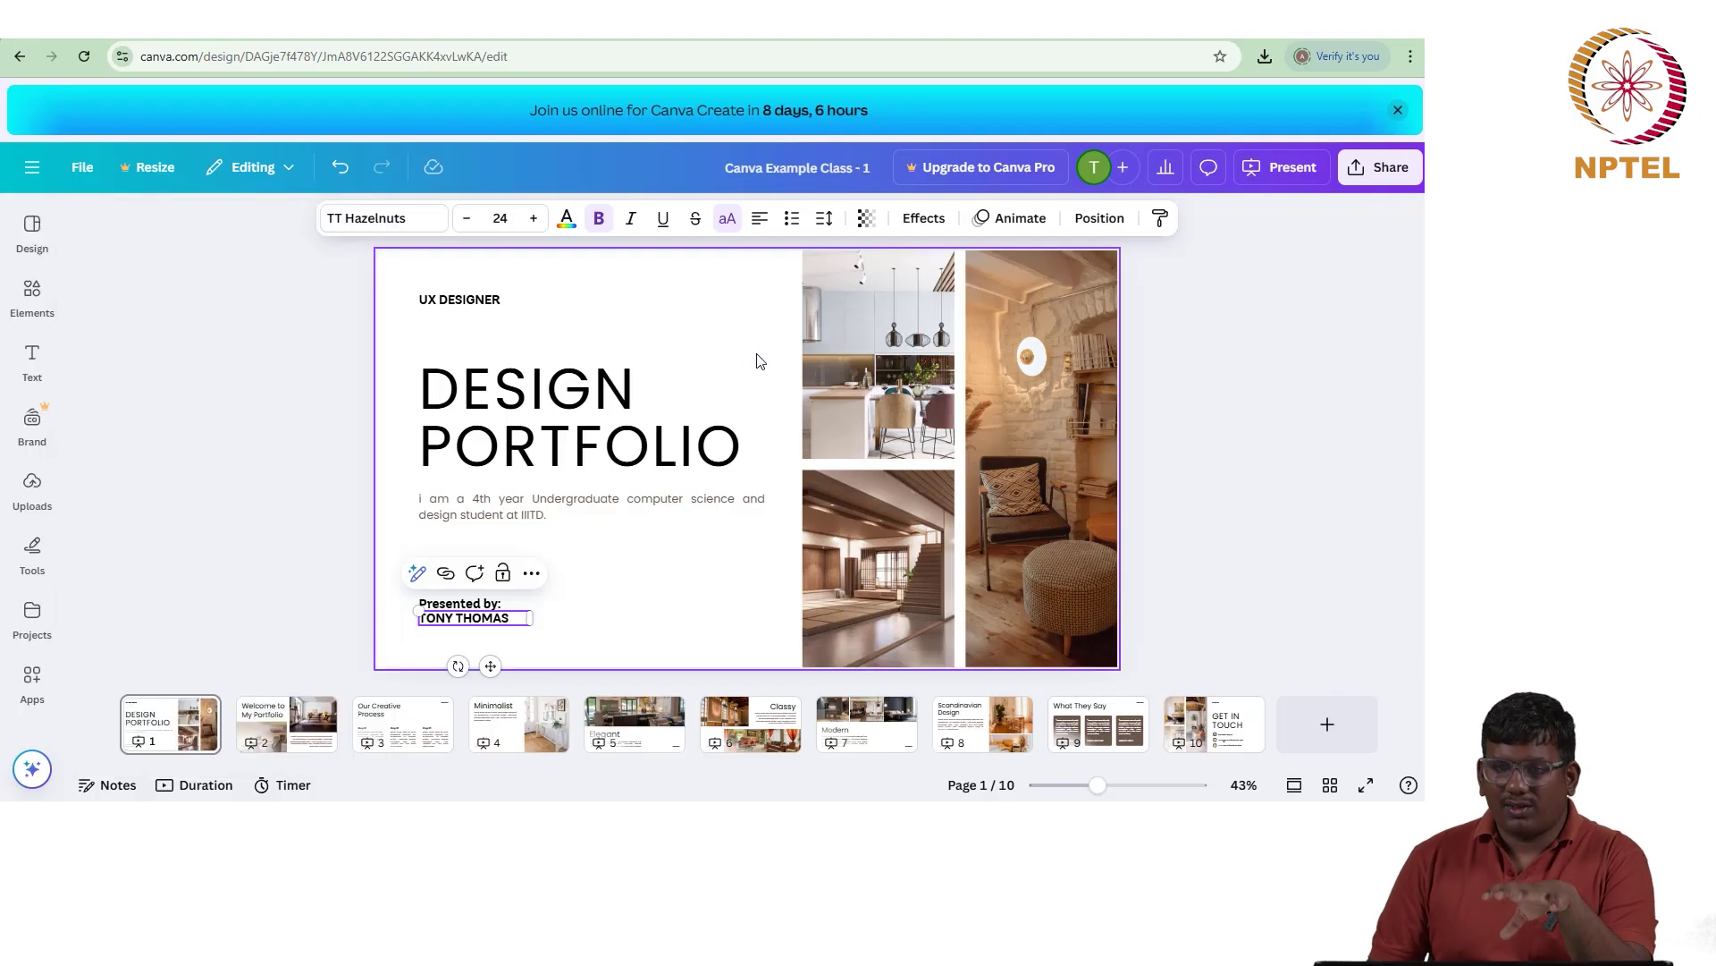
Step: Create a new Resume (Portrait) design and search its templates for "portfolio" from the recent searches
click(31, 295)
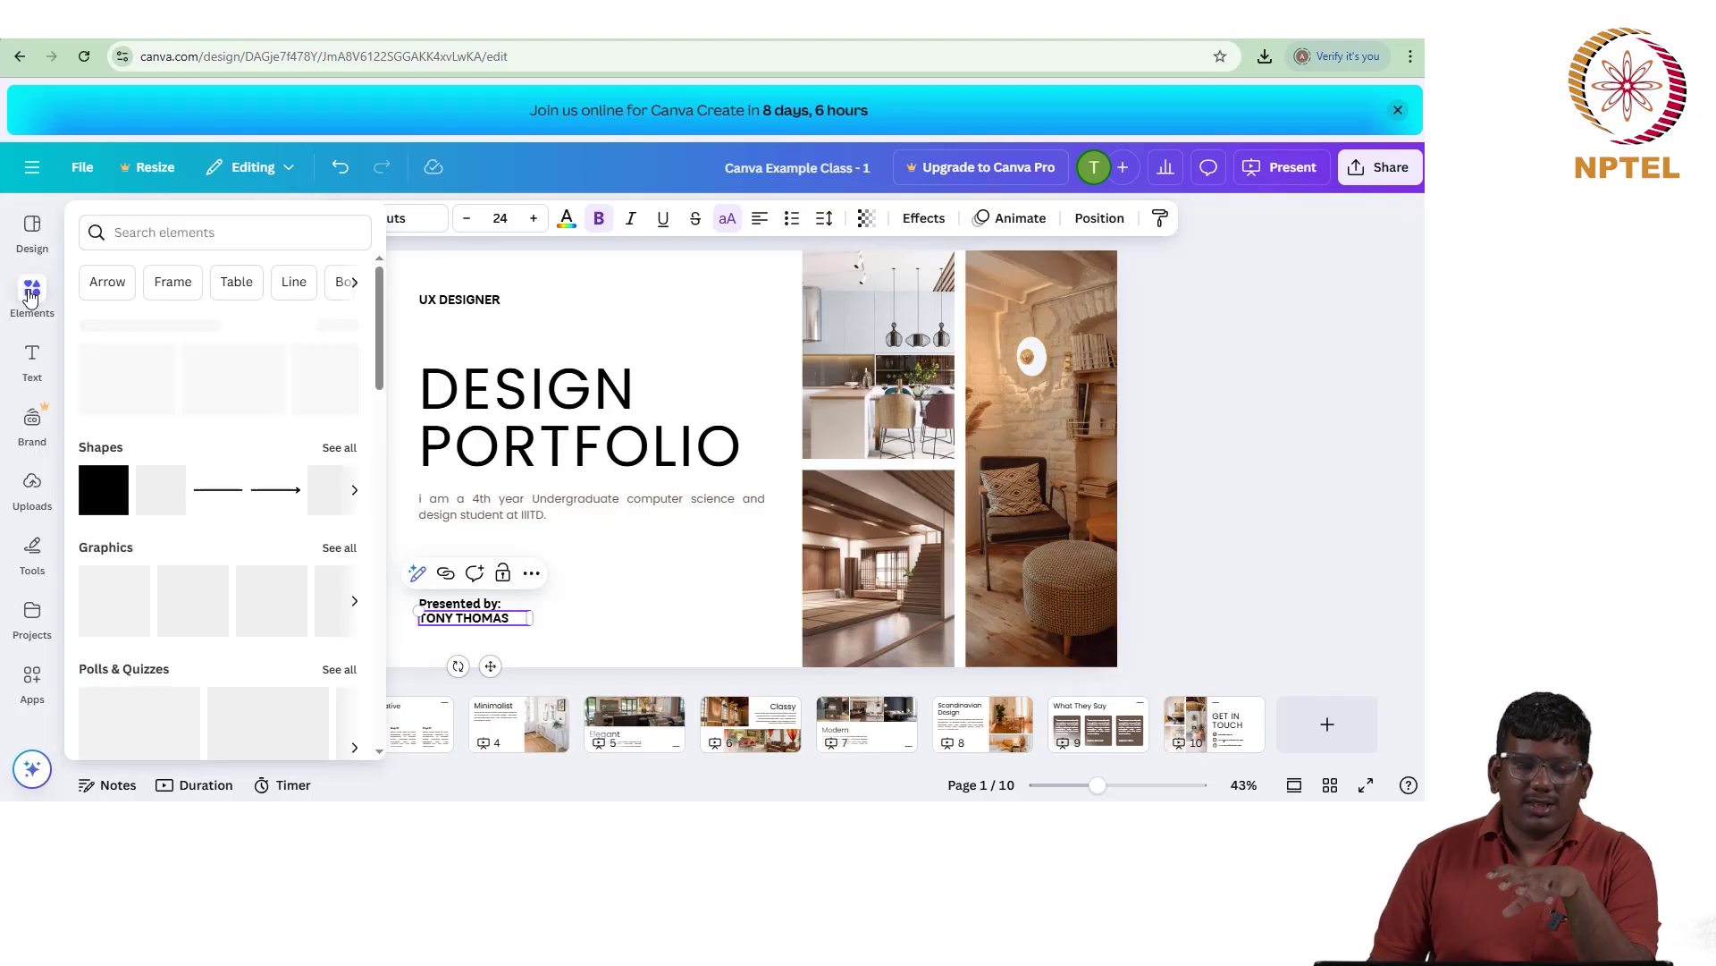
click(32, 234)
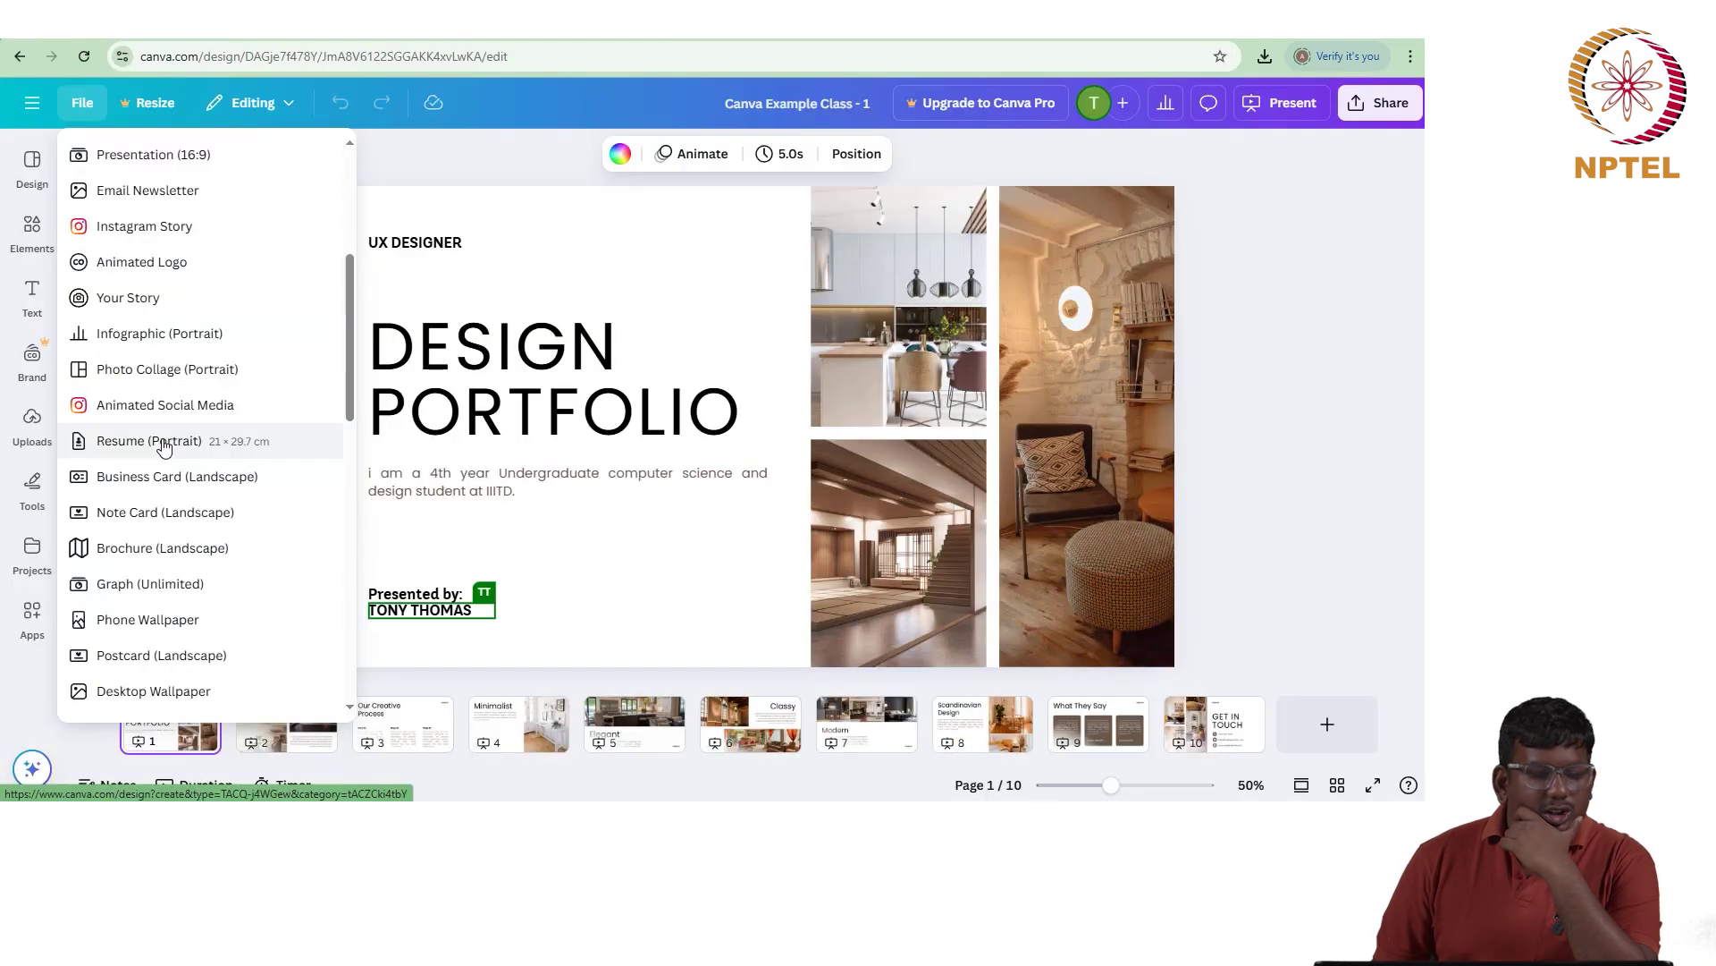
click(163, 443)
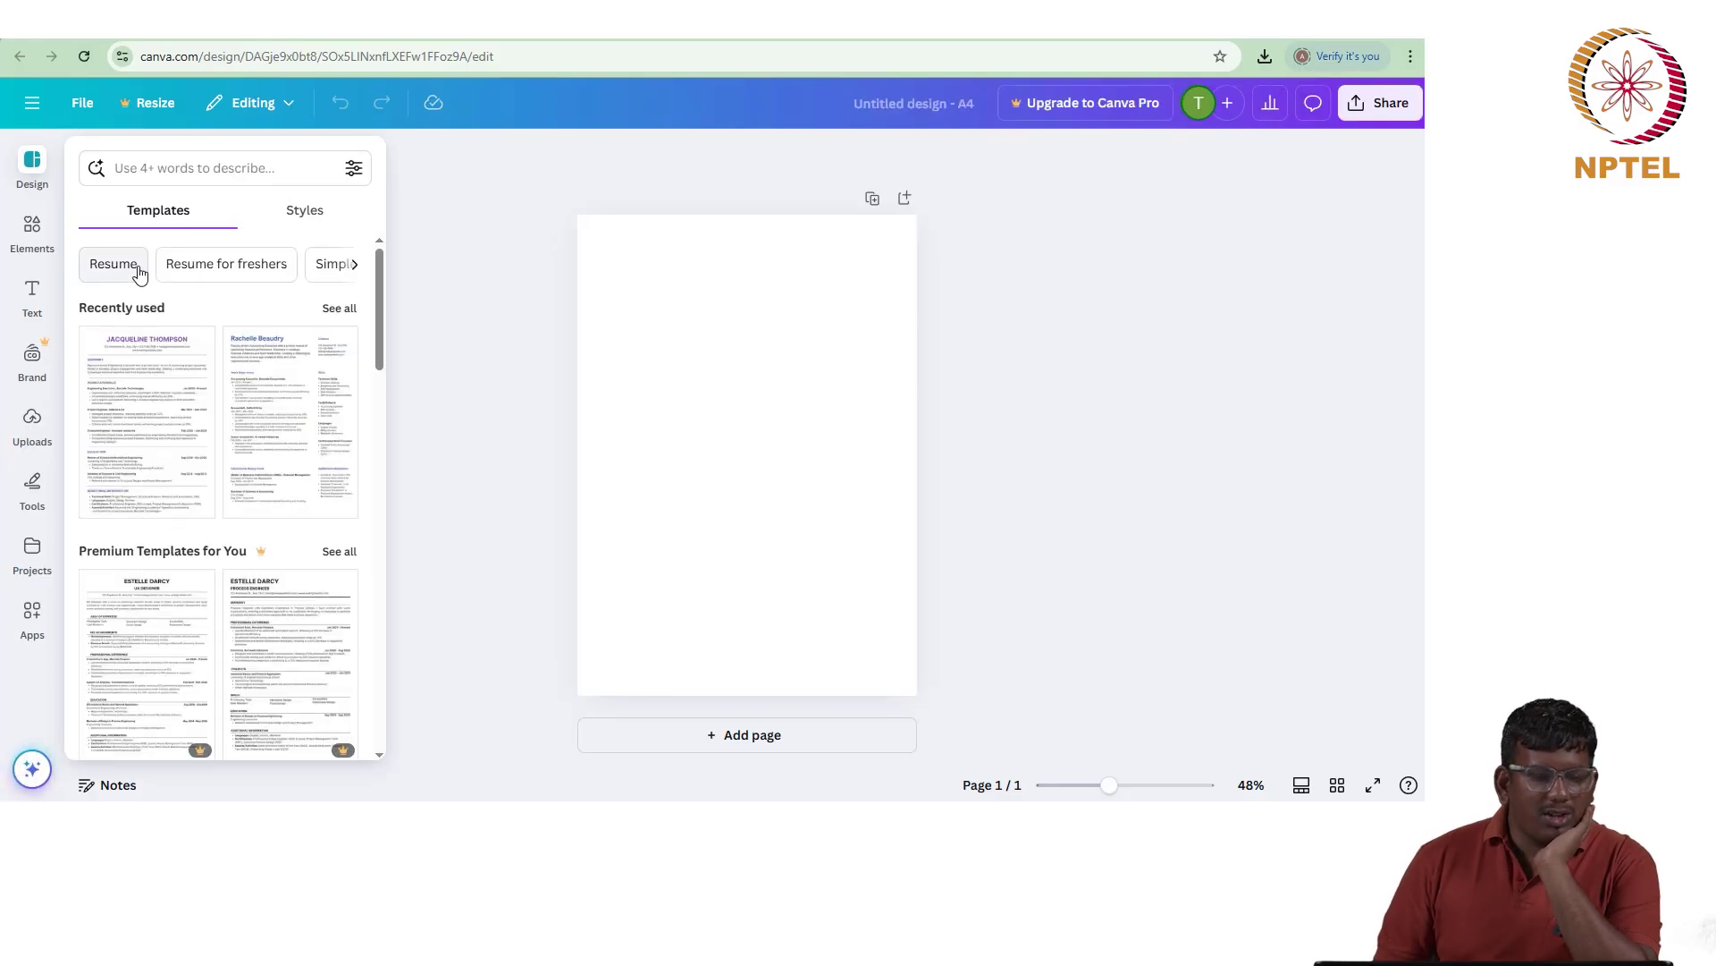
click(154, 167)
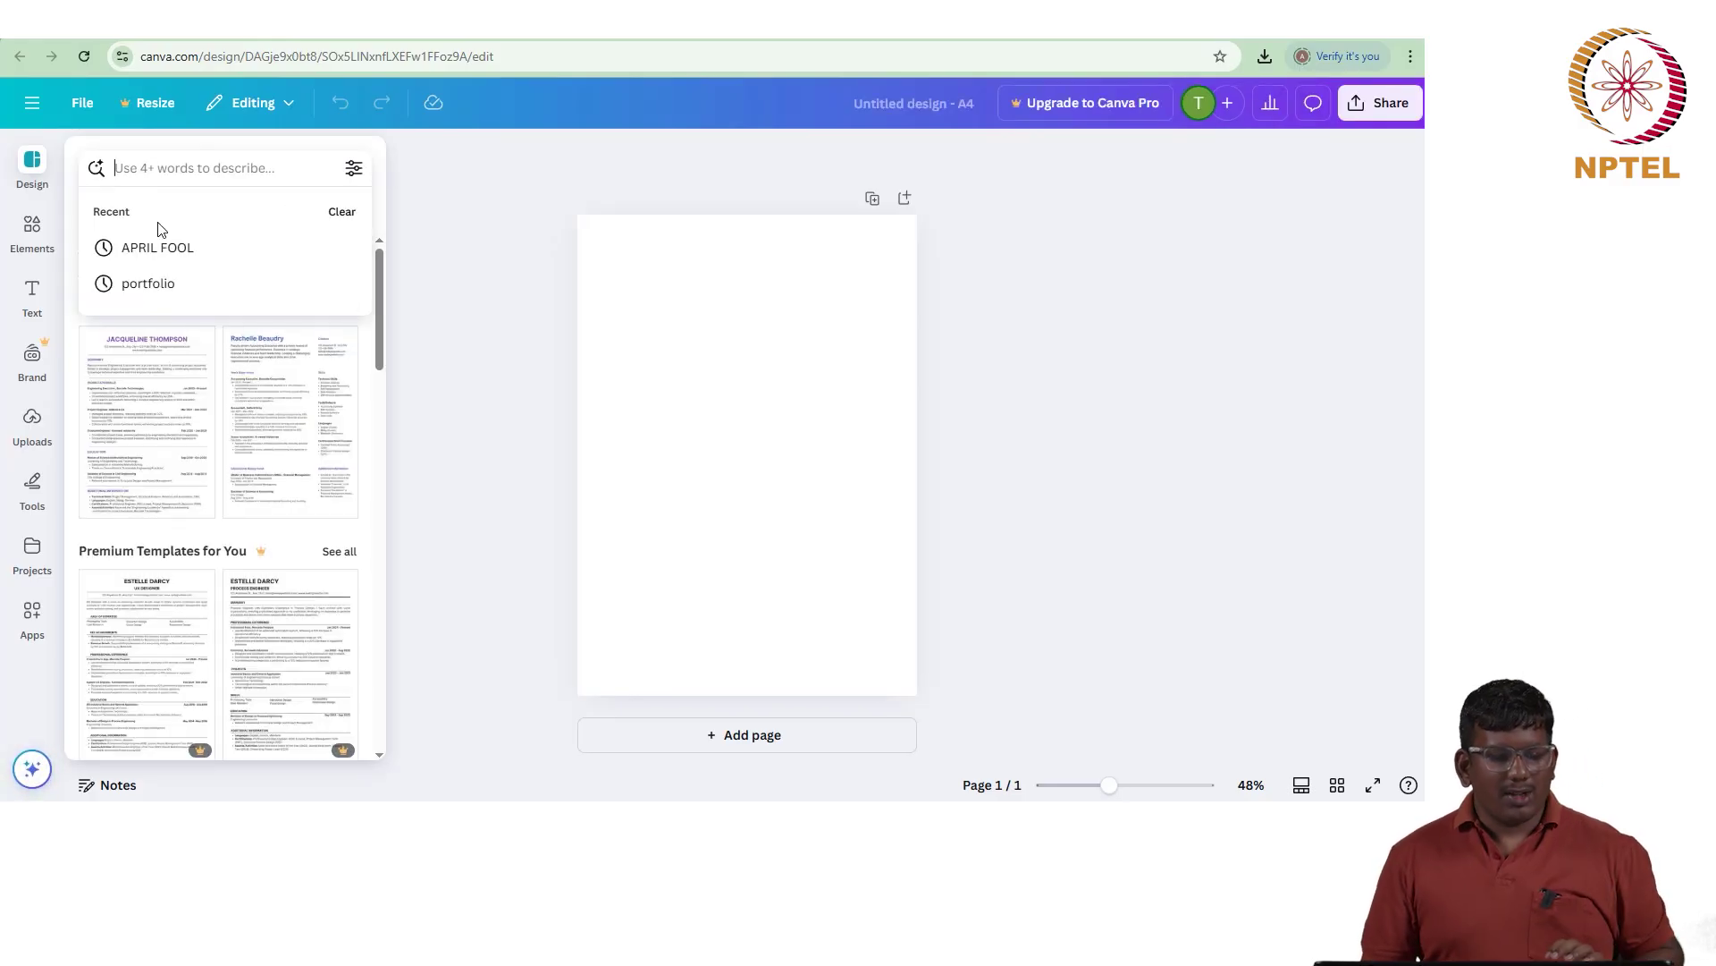
click(154, 283)
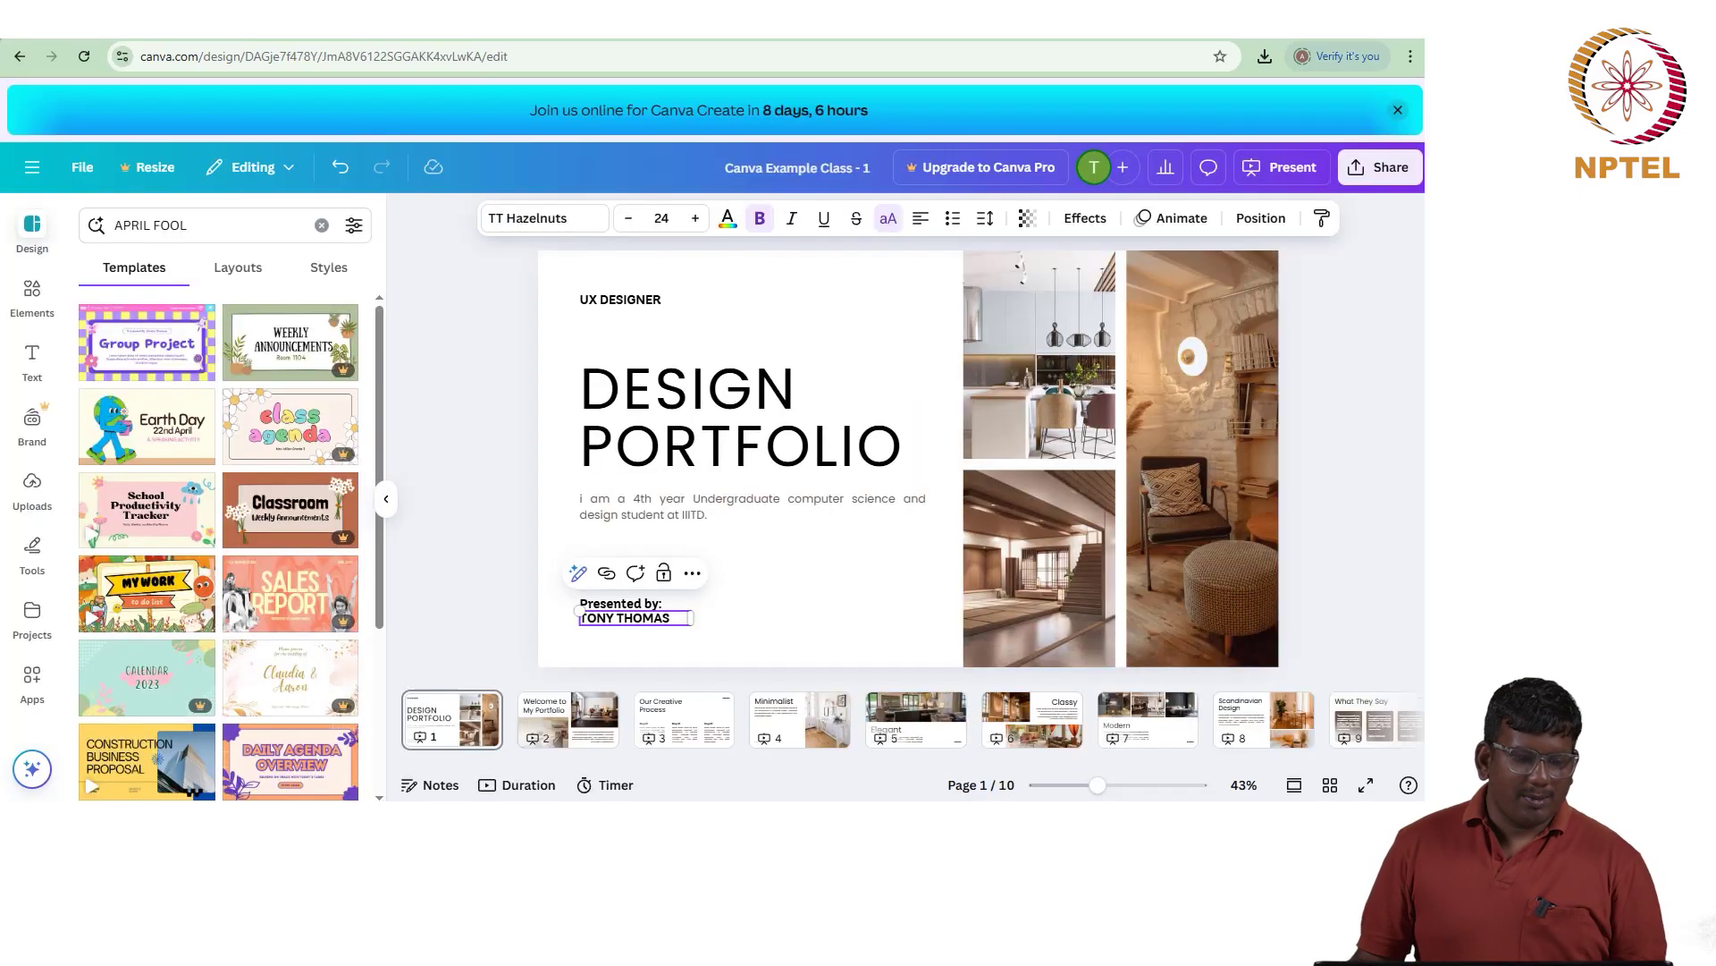
Step: Search the presentation's design templates for "portfolio" in place of "APRIL FOOL"
click(111, 225)
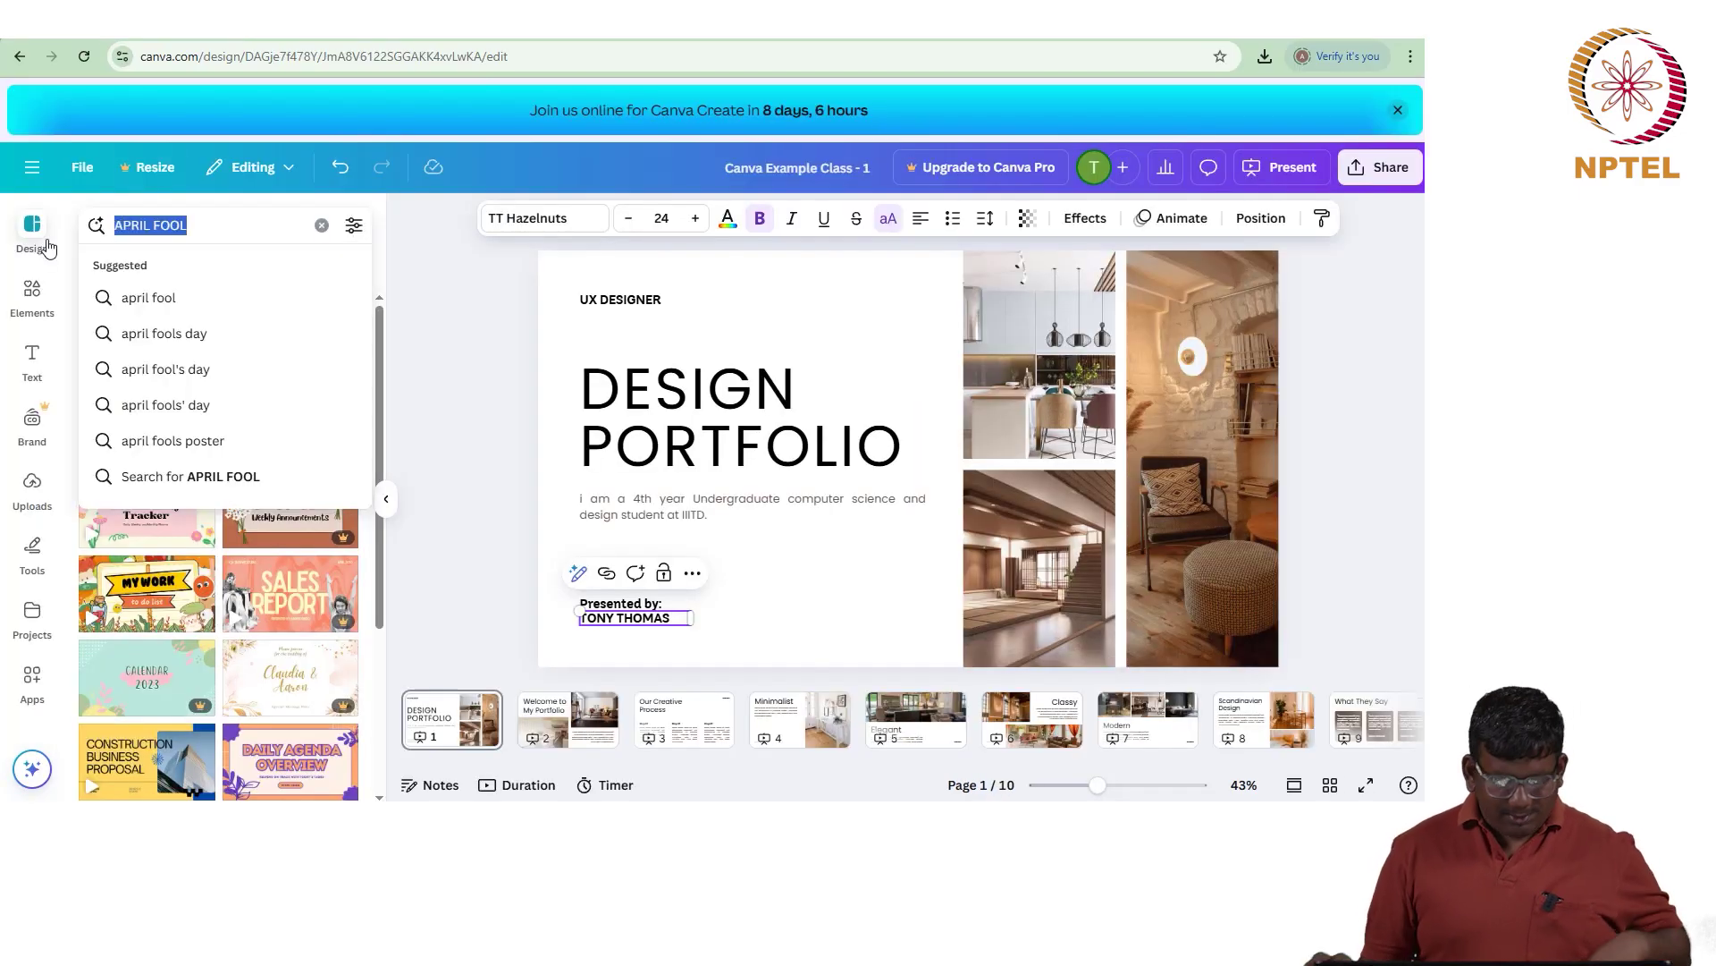
text(PORTFOLI)
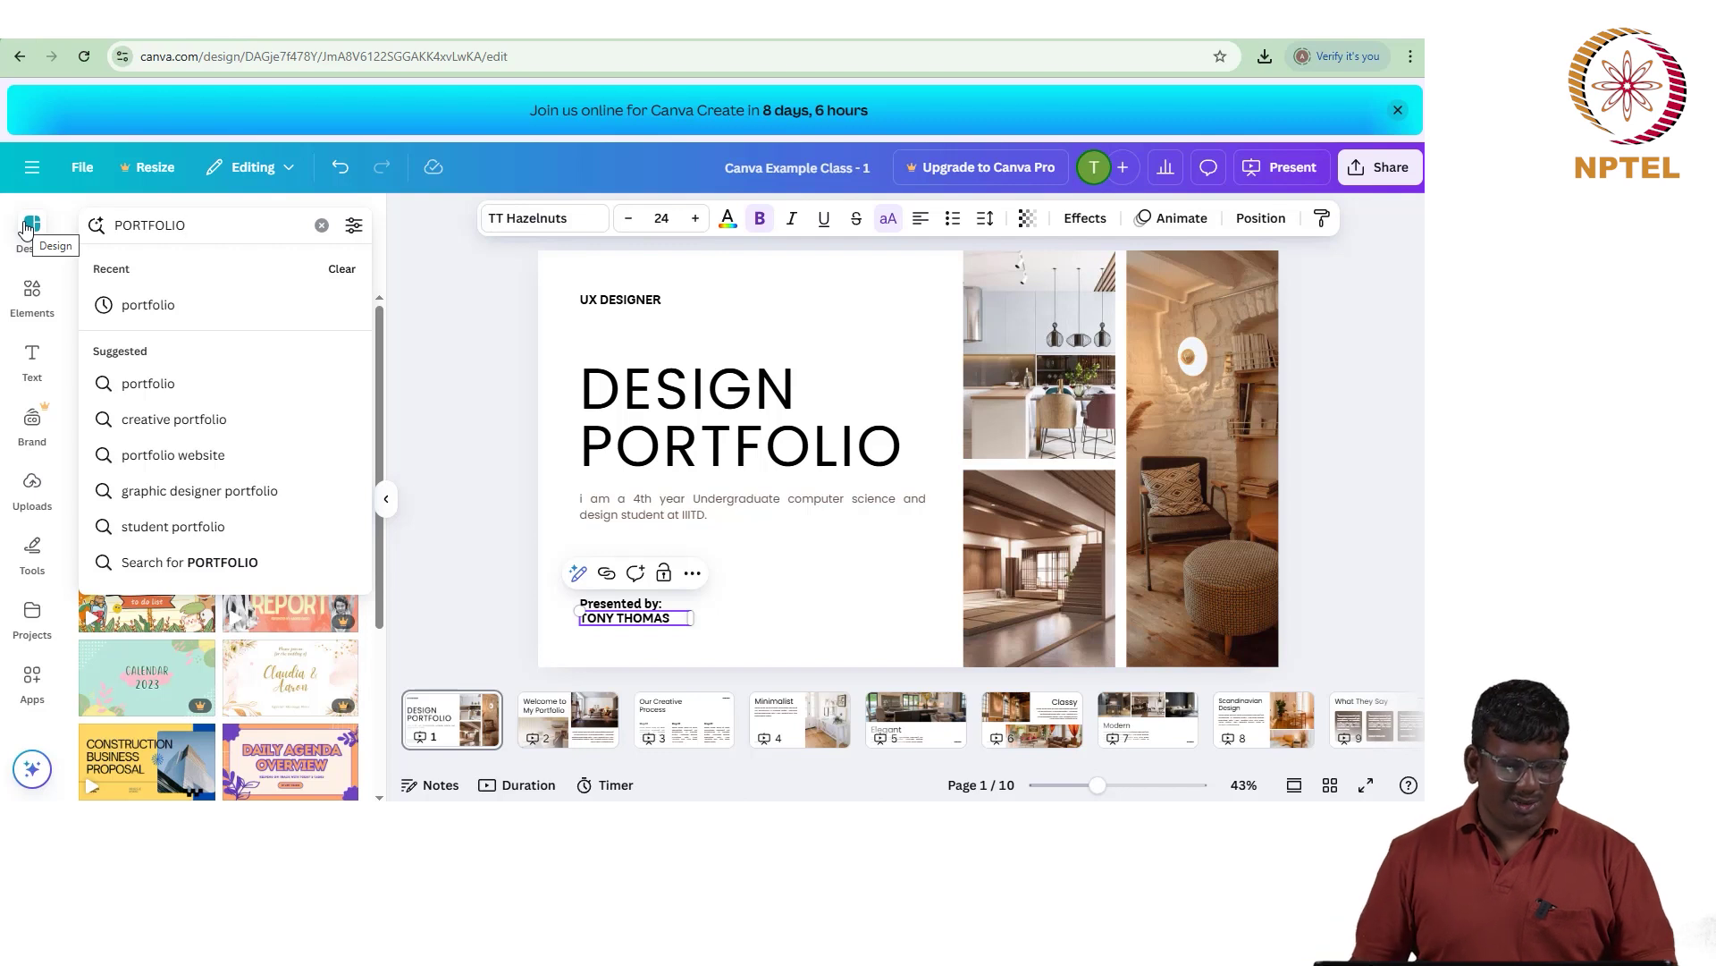
click(174, 306)
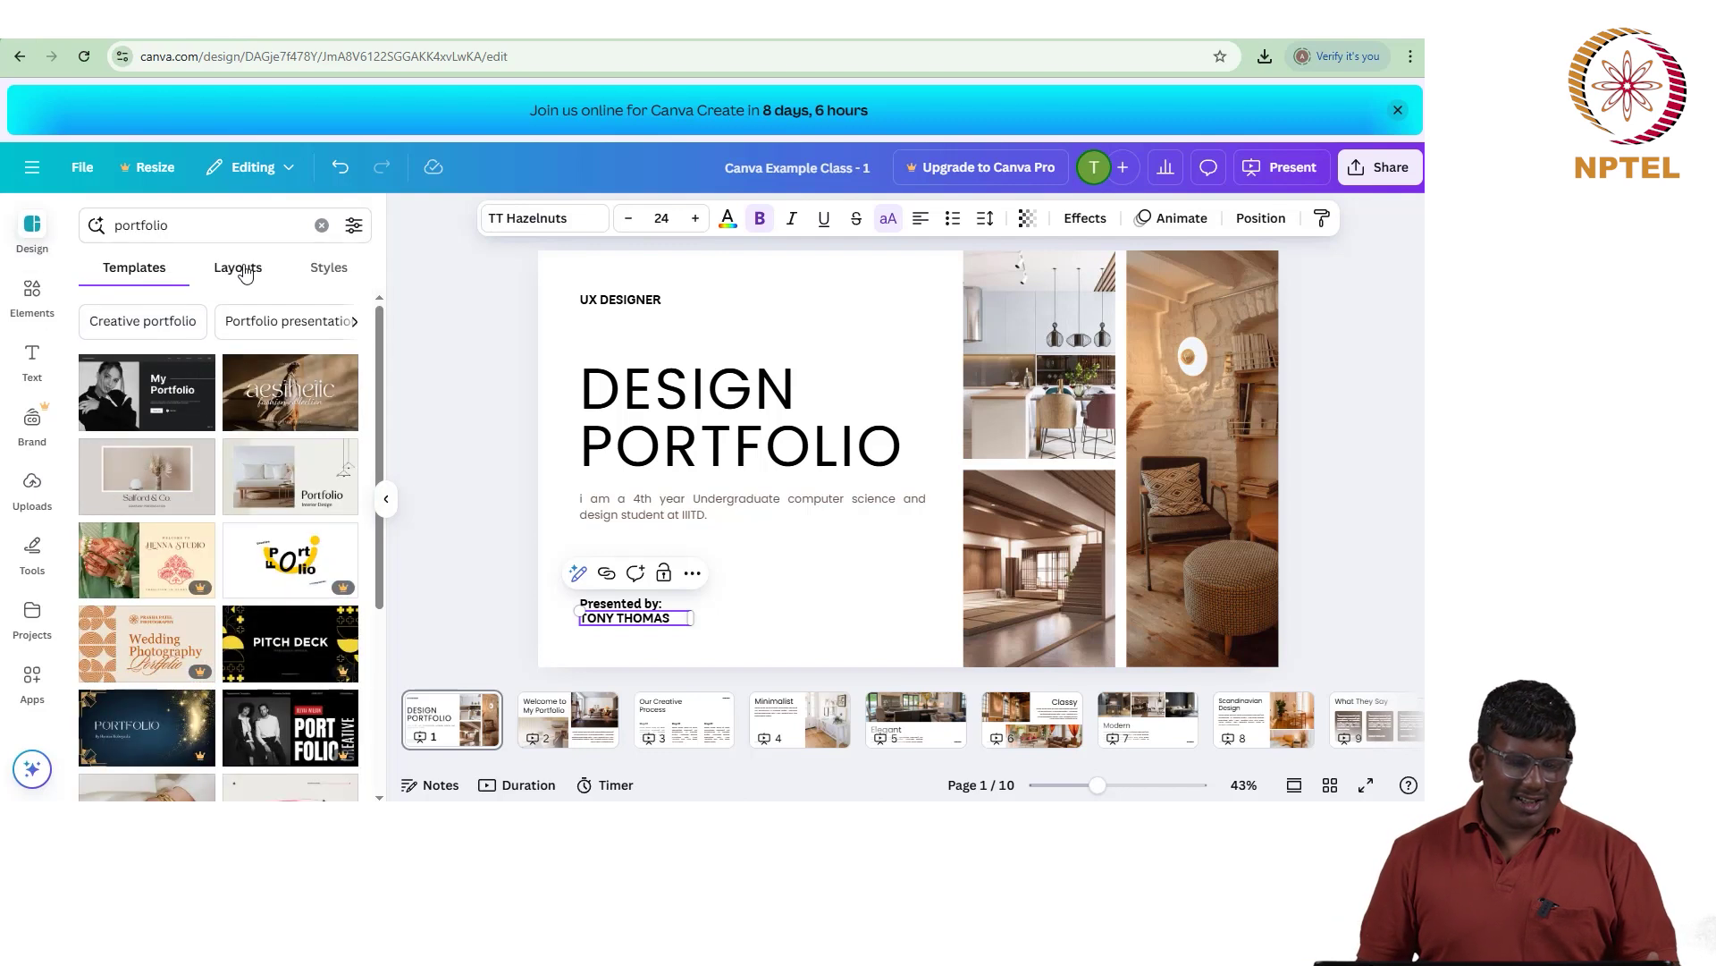
Step: Filter the portfolio template results by the colour red
click(353, 226)
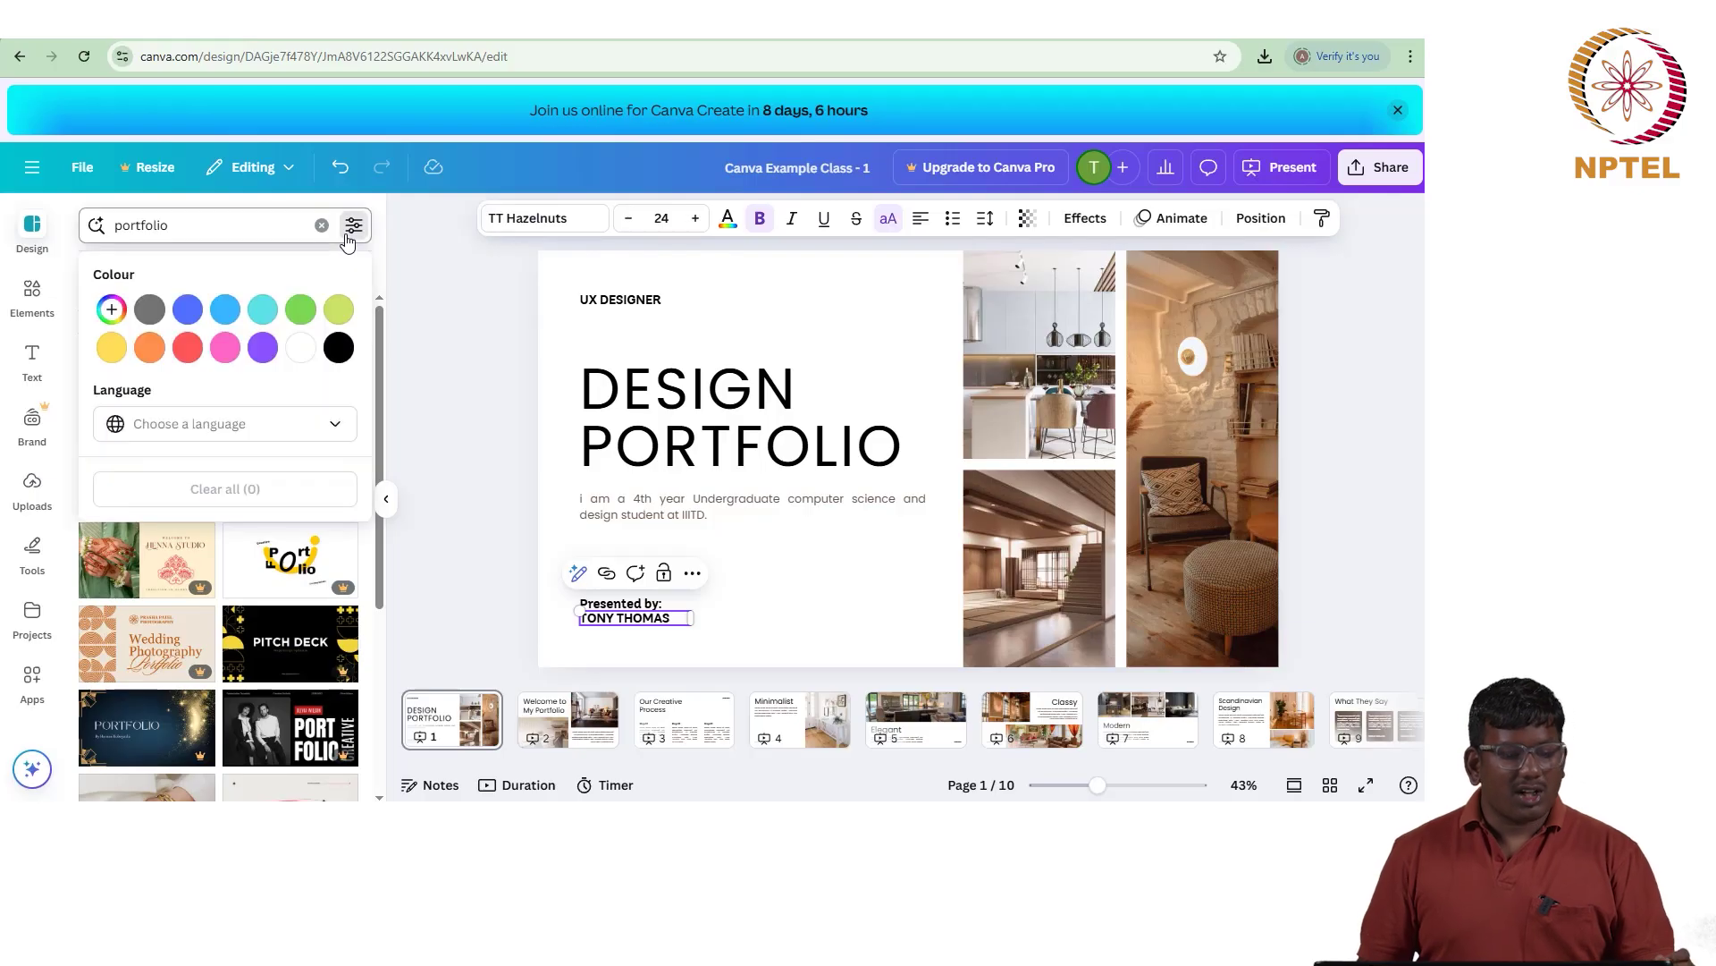
click(187, 348)
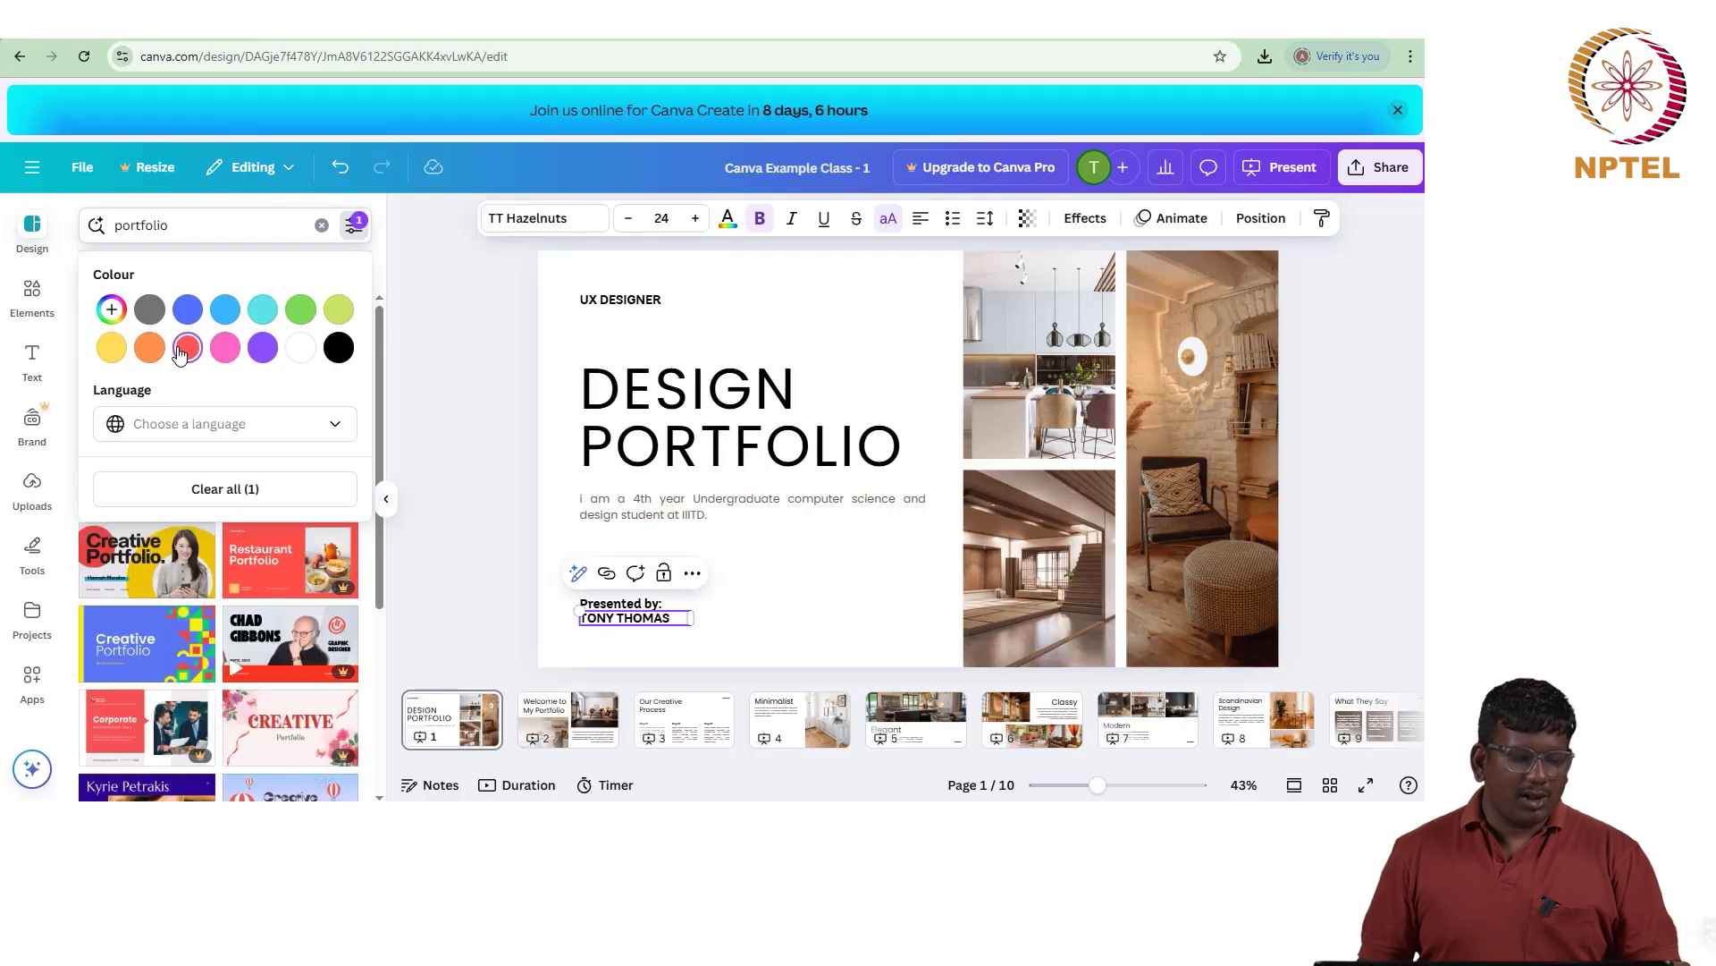
click(402, 371)
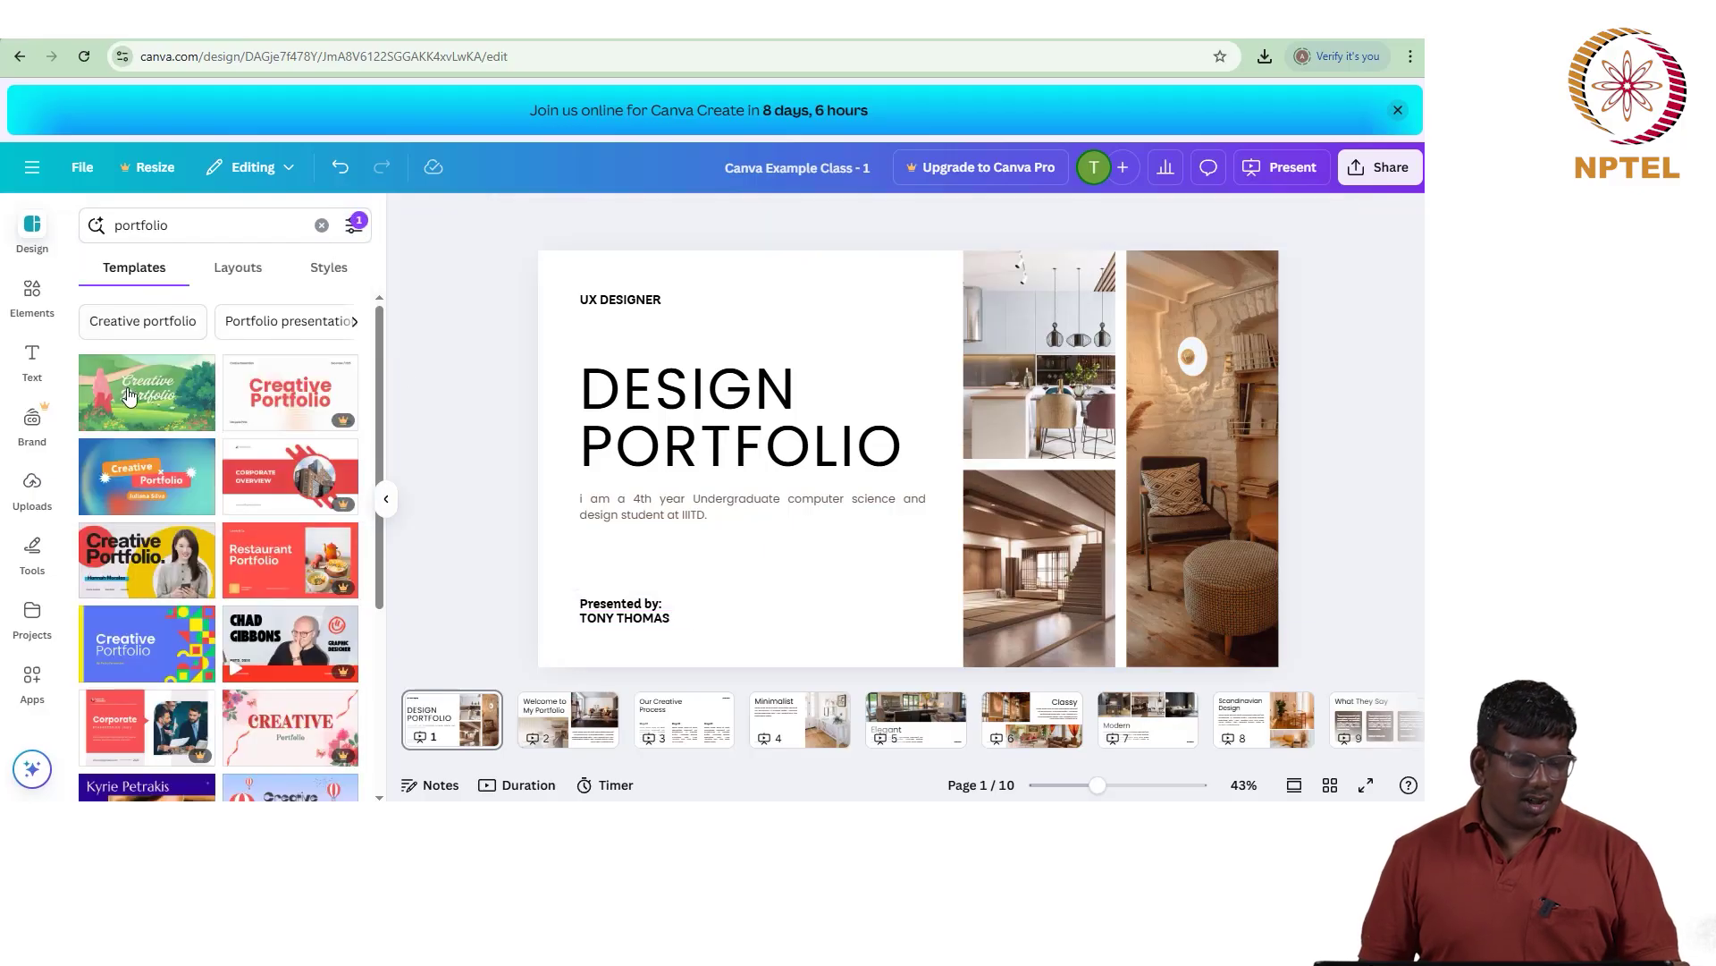
Step: Add a Hindi (हिन्दी) language filter to the portfolio template results
click(355, 227)
click(228, 432)
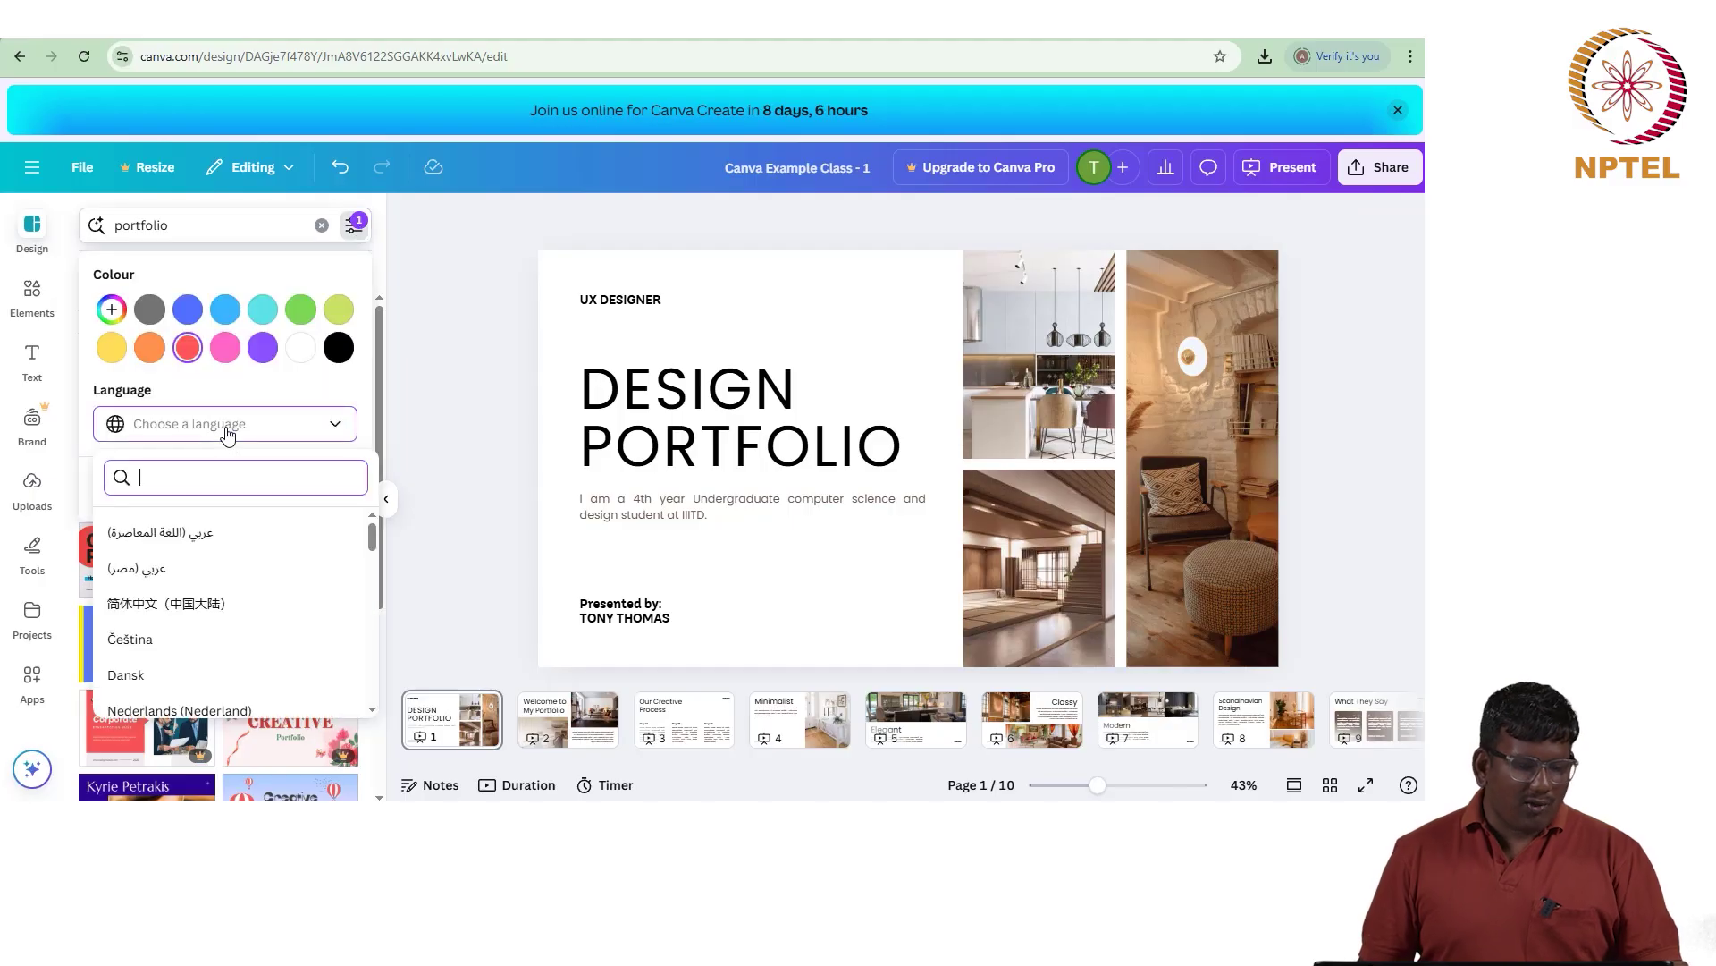
scroll(158, 597, down, 5)
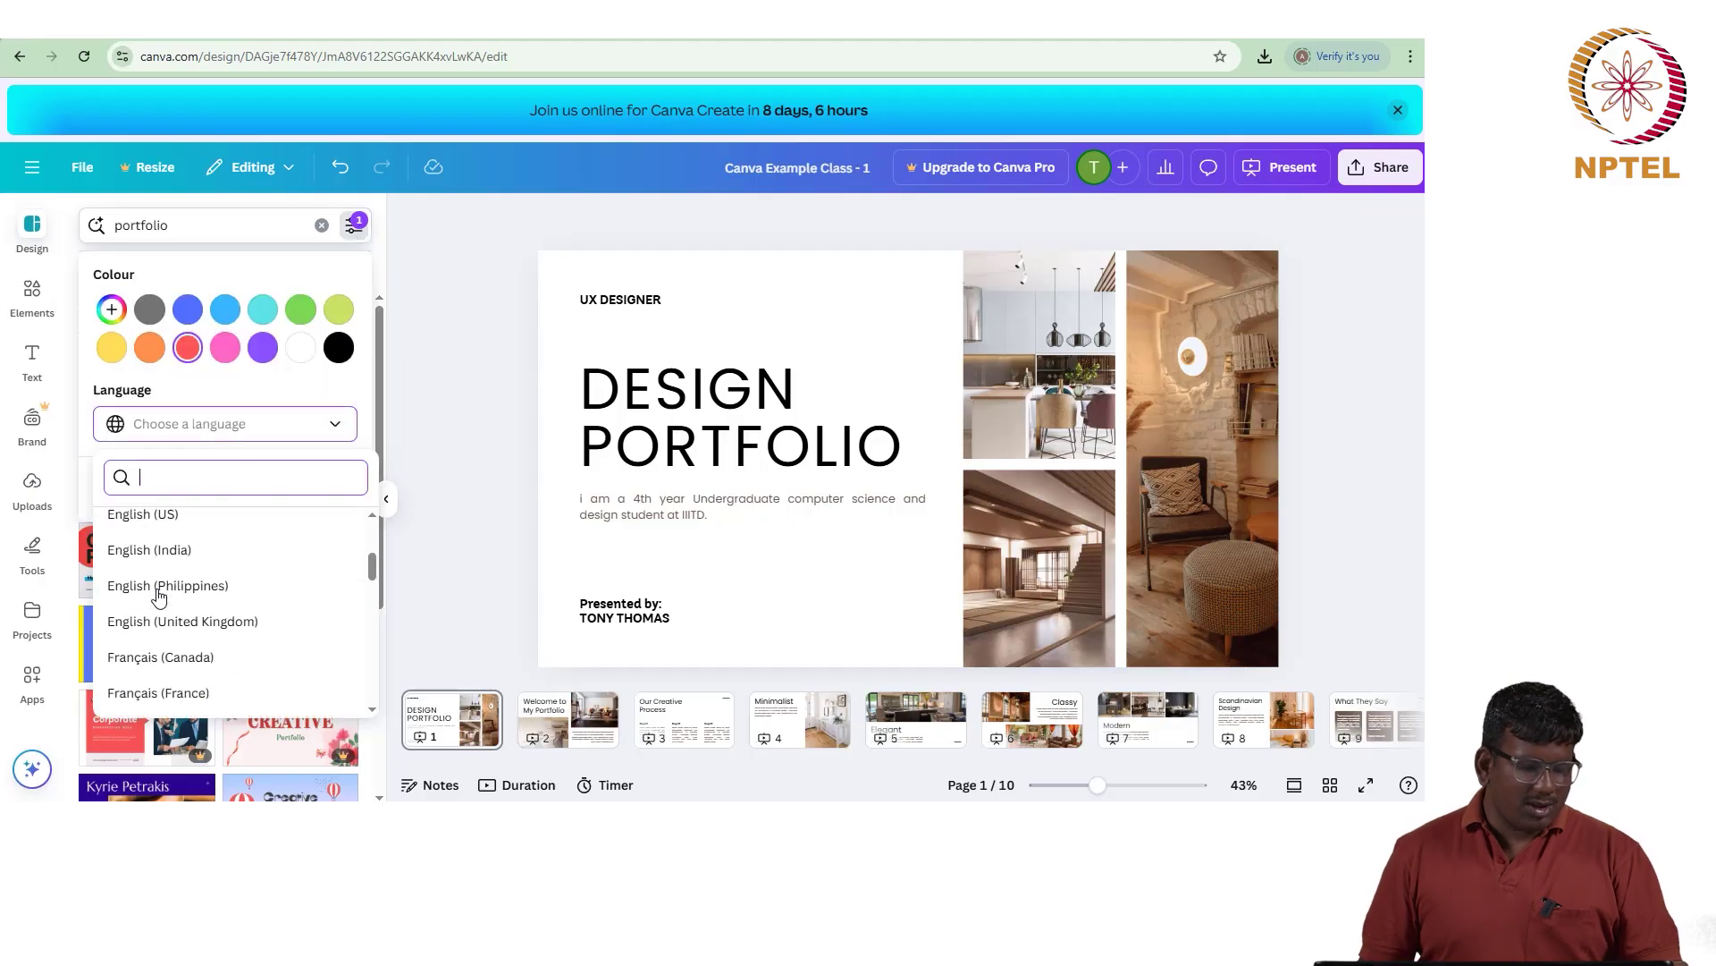
scroll(158, 597, up, 2)
scroll(158, 597, down, 5)
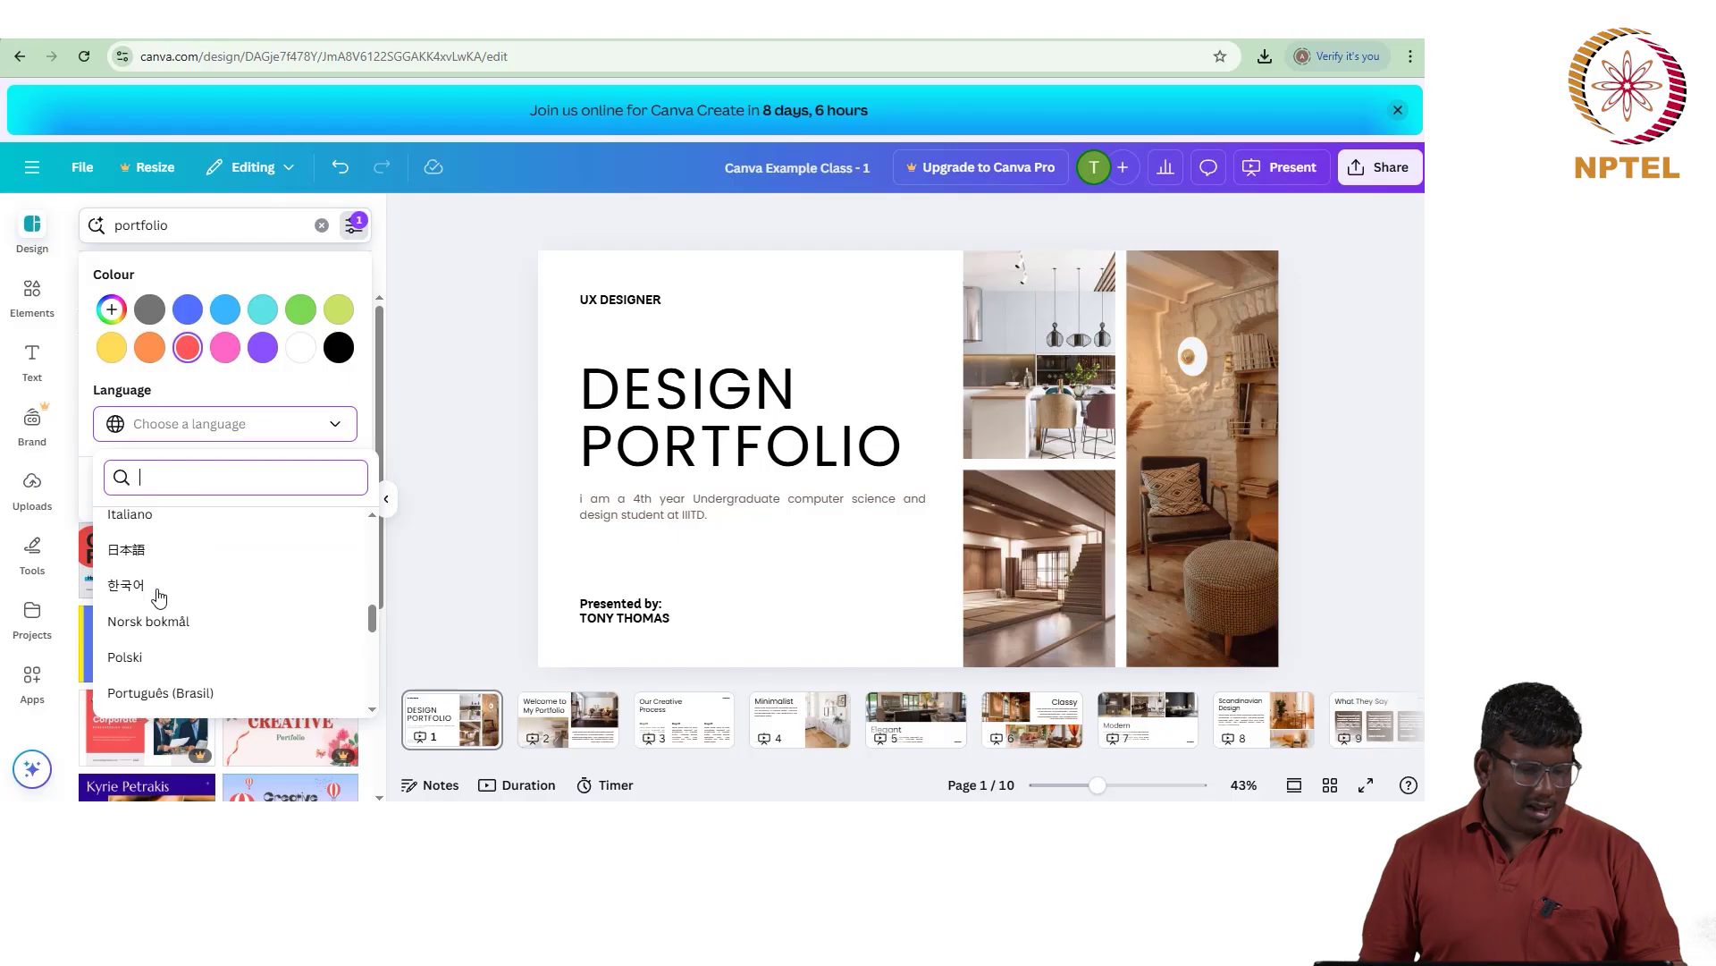
text(HINDI)
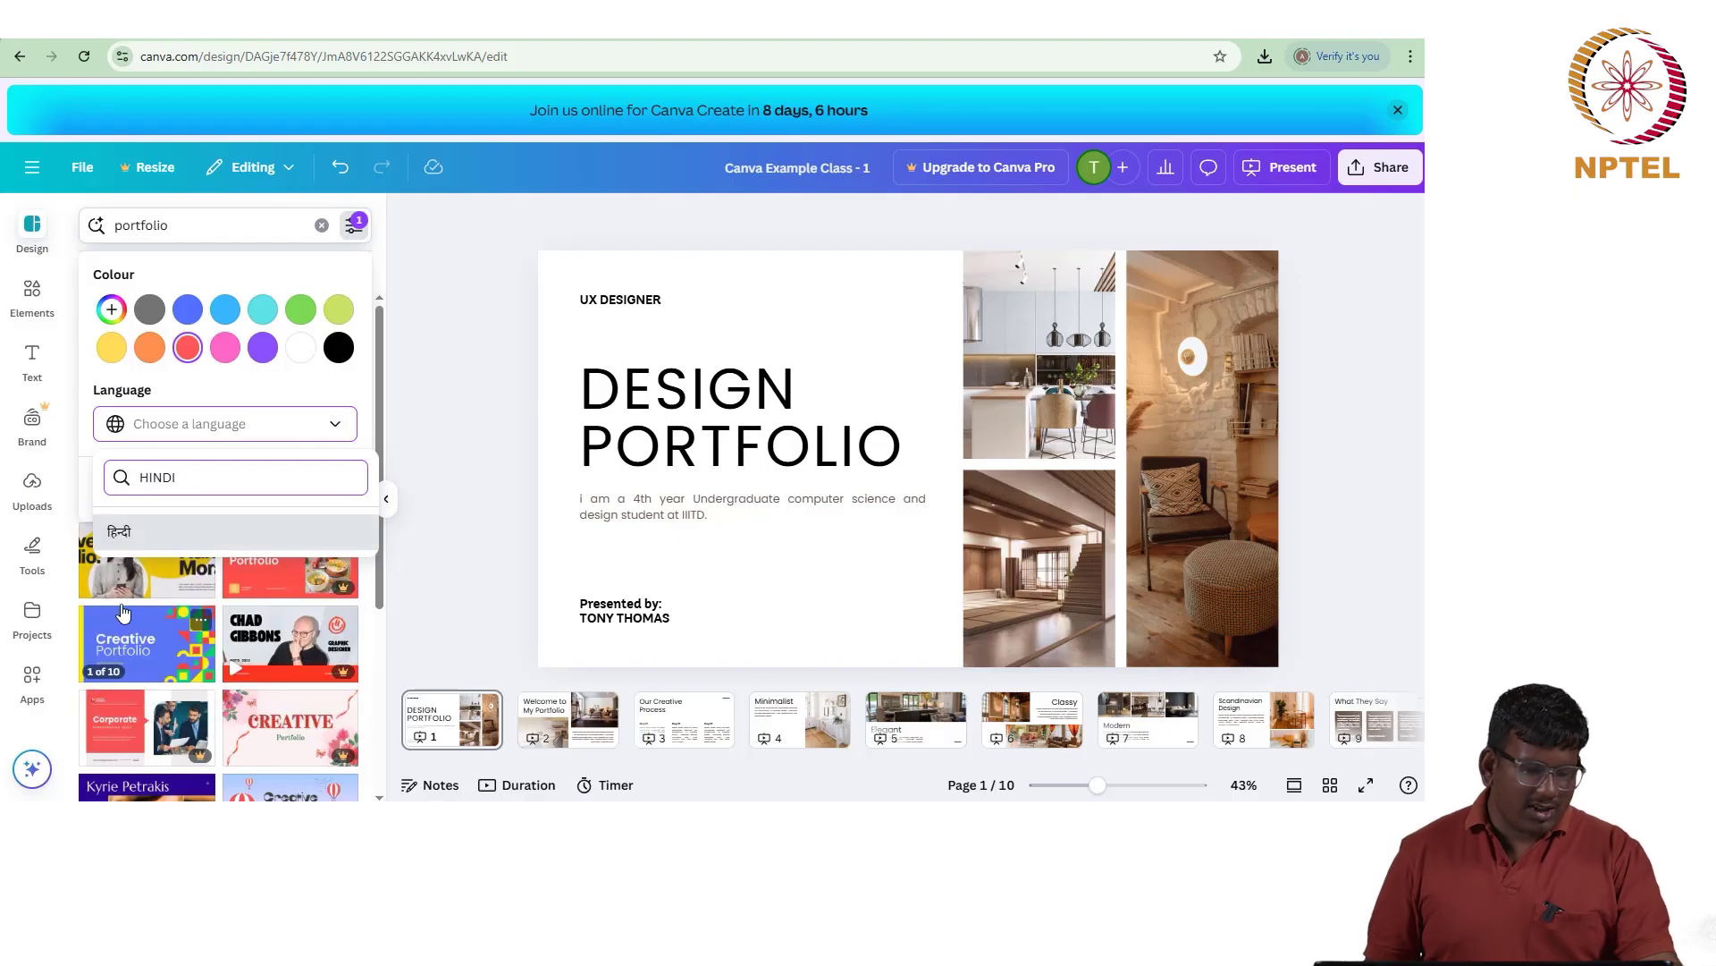
click(159, 533)
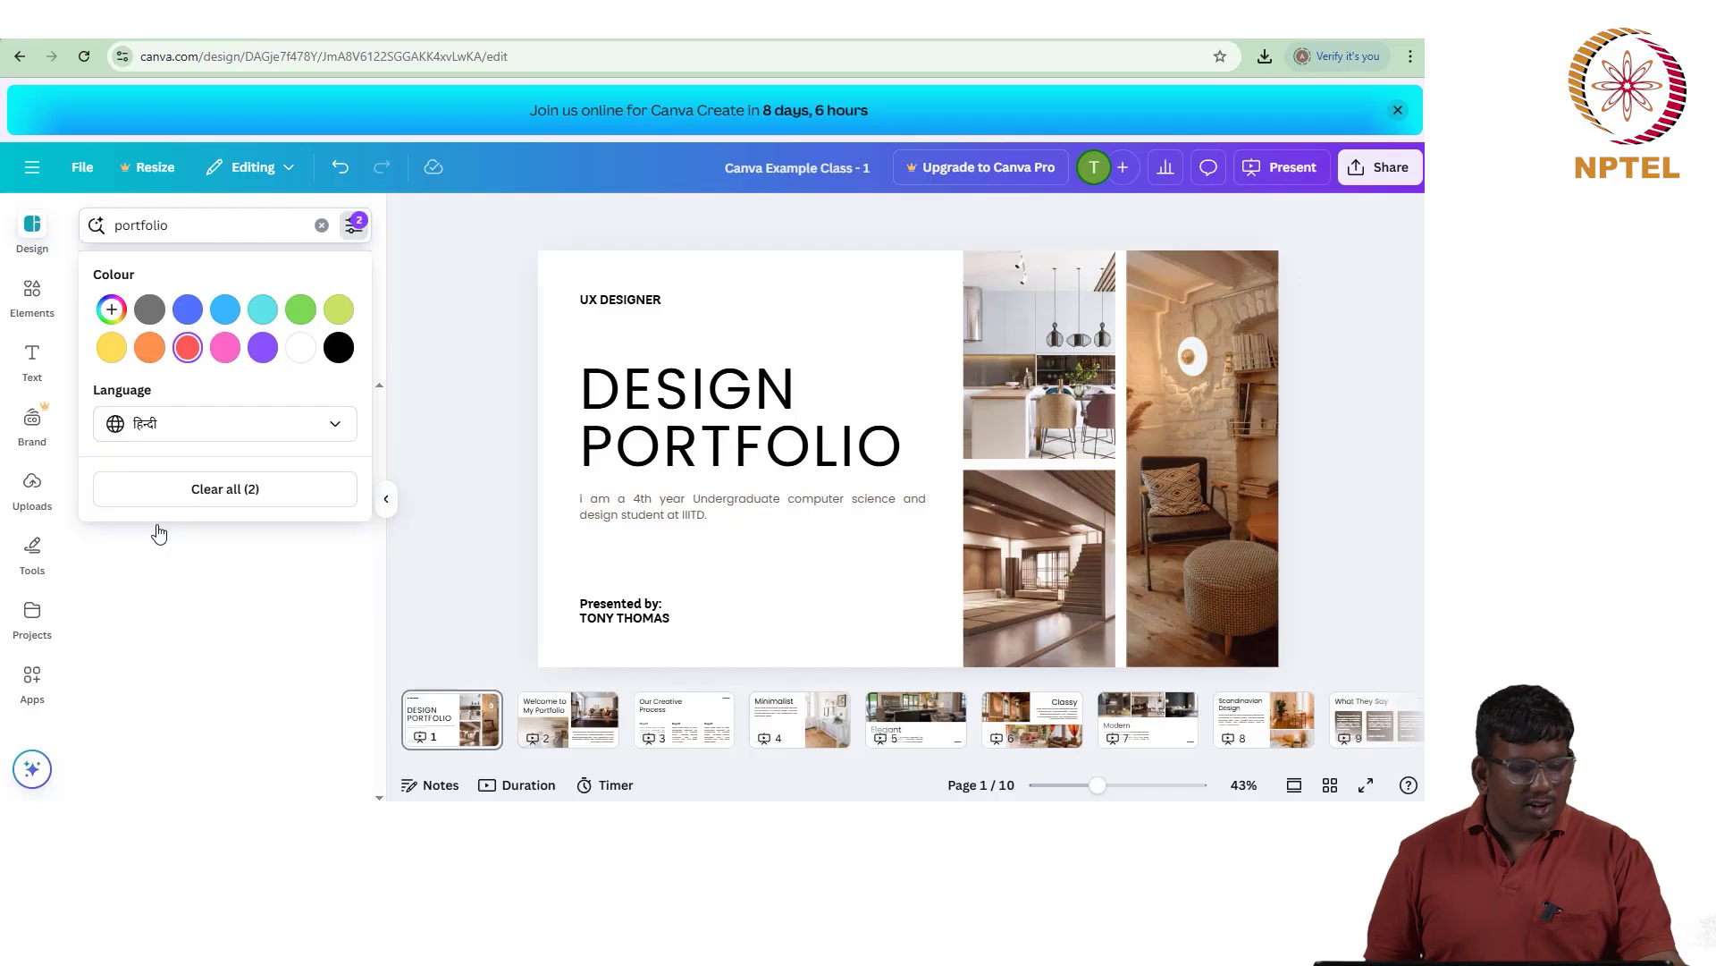
click(432, 401)
Step: Clear the "portfolio" search term while keeping both filters and browse through the listed Hindi templates
drag(175, 226, 69, 235)
key(BackSpace)
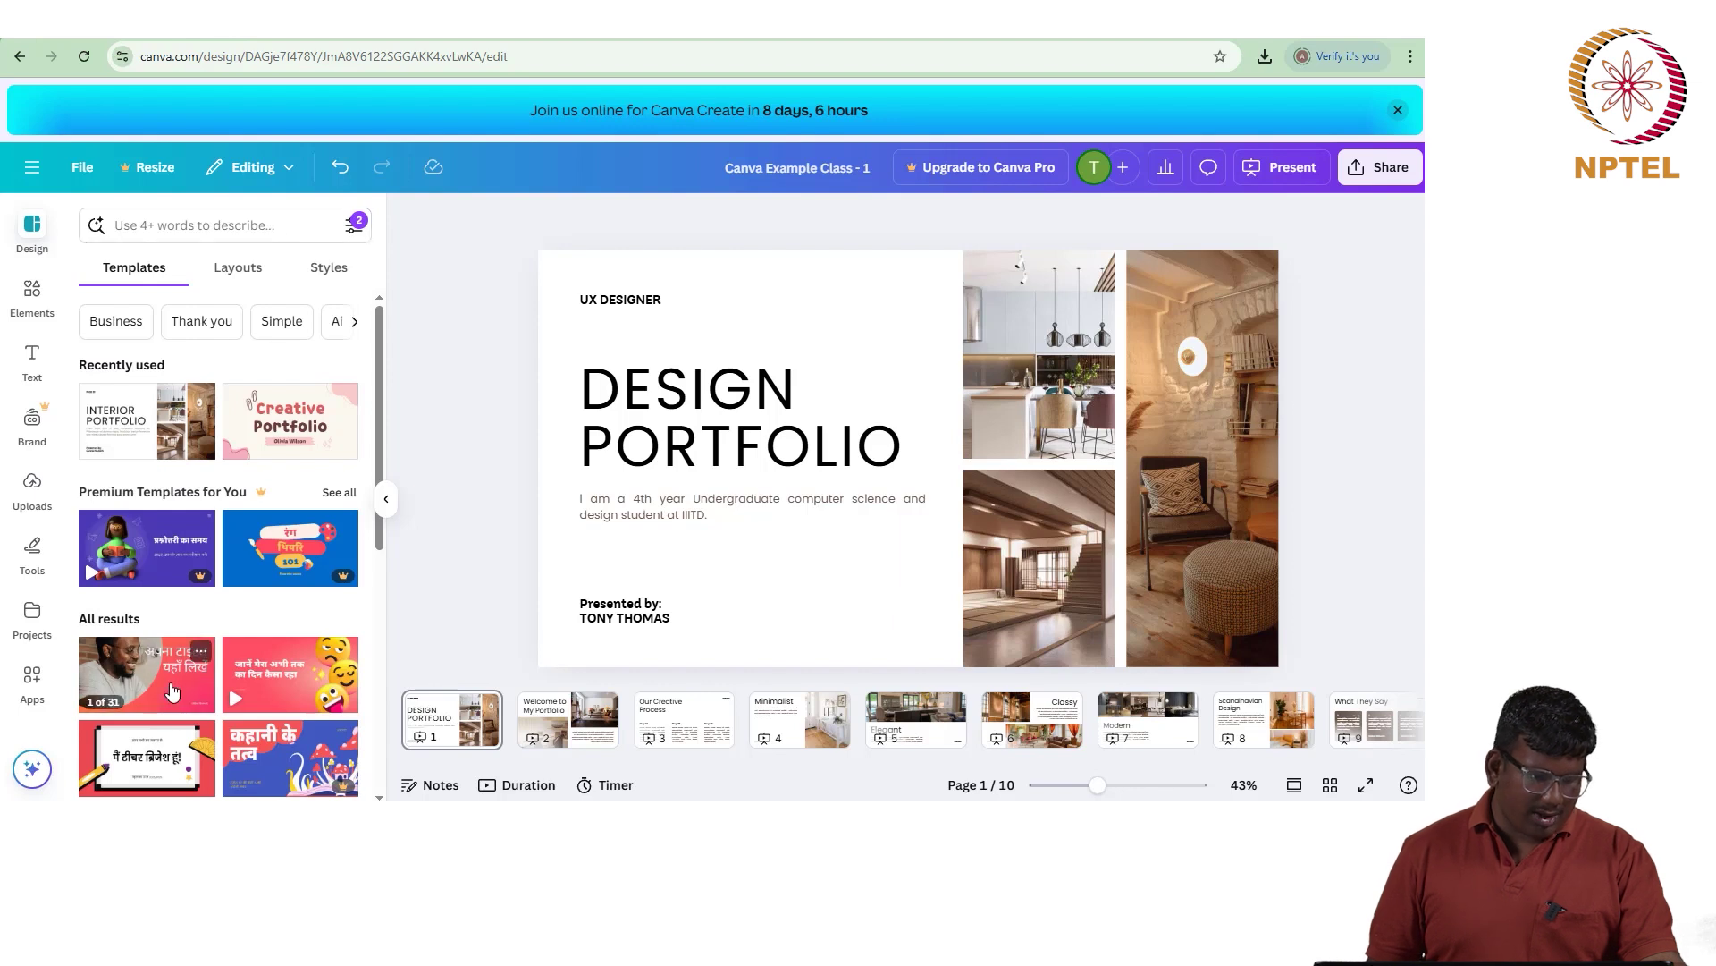
scroll(172, 691, down, 1)
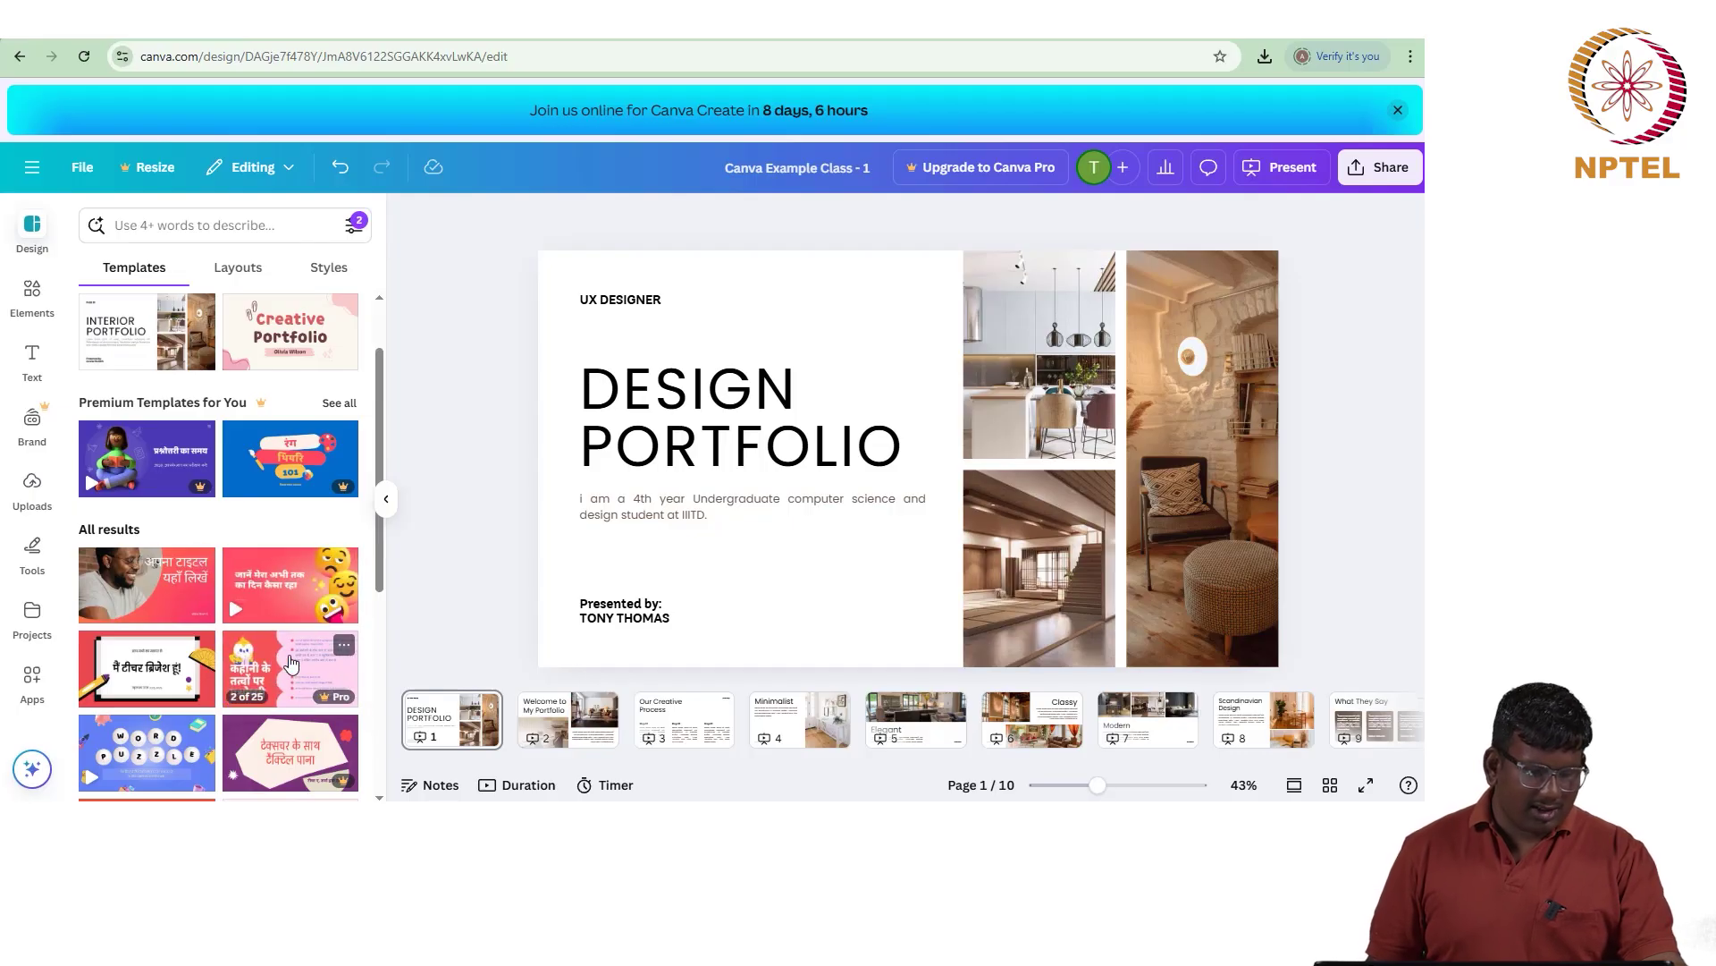
scroll(290, 662, down, 2)
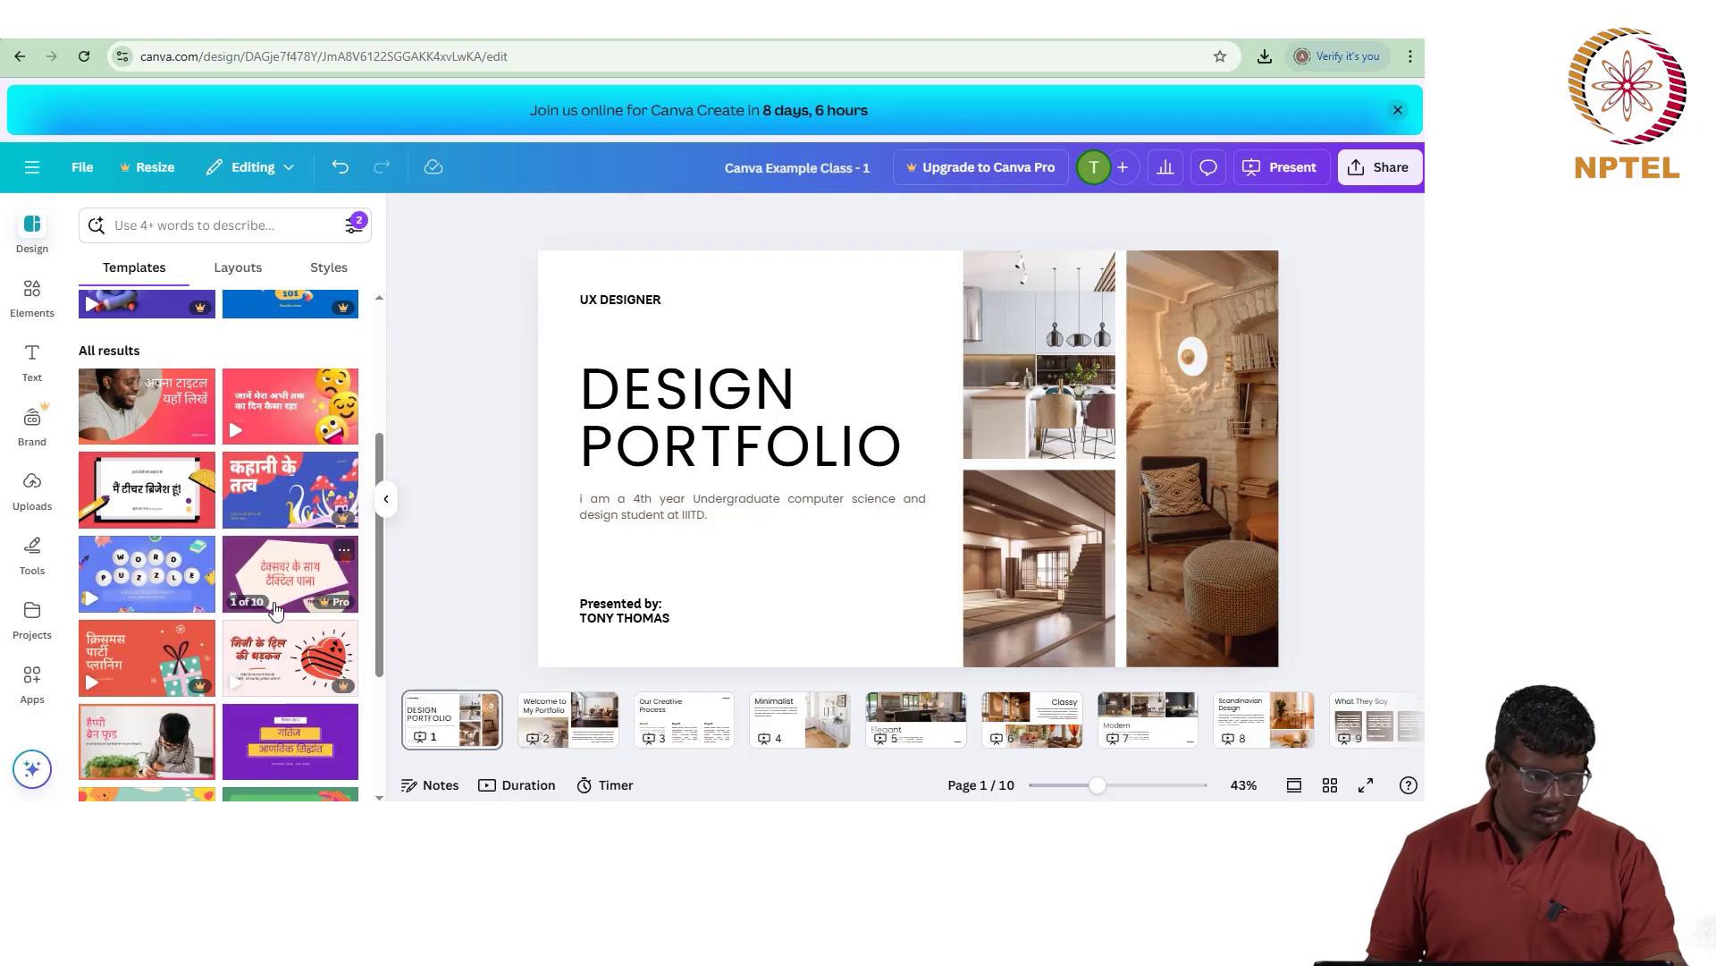
scroll(238, 672, down, 2)
scroll(239, 672, down, 6)
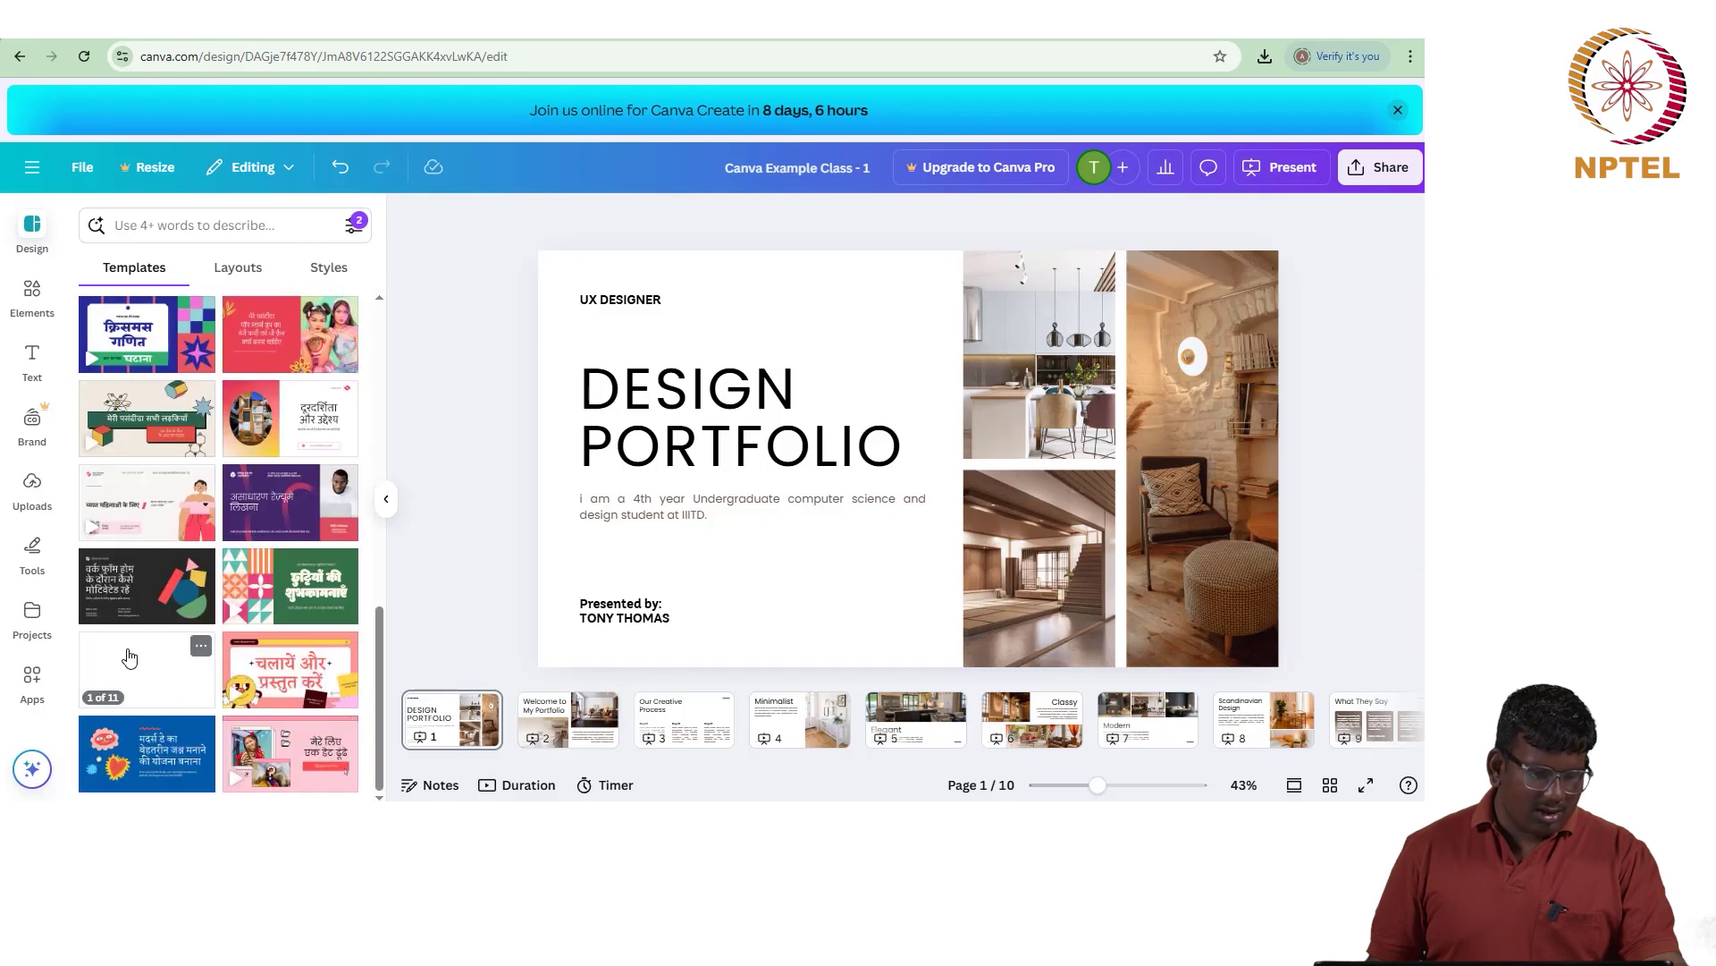
scroll(130, 657, up, 10)
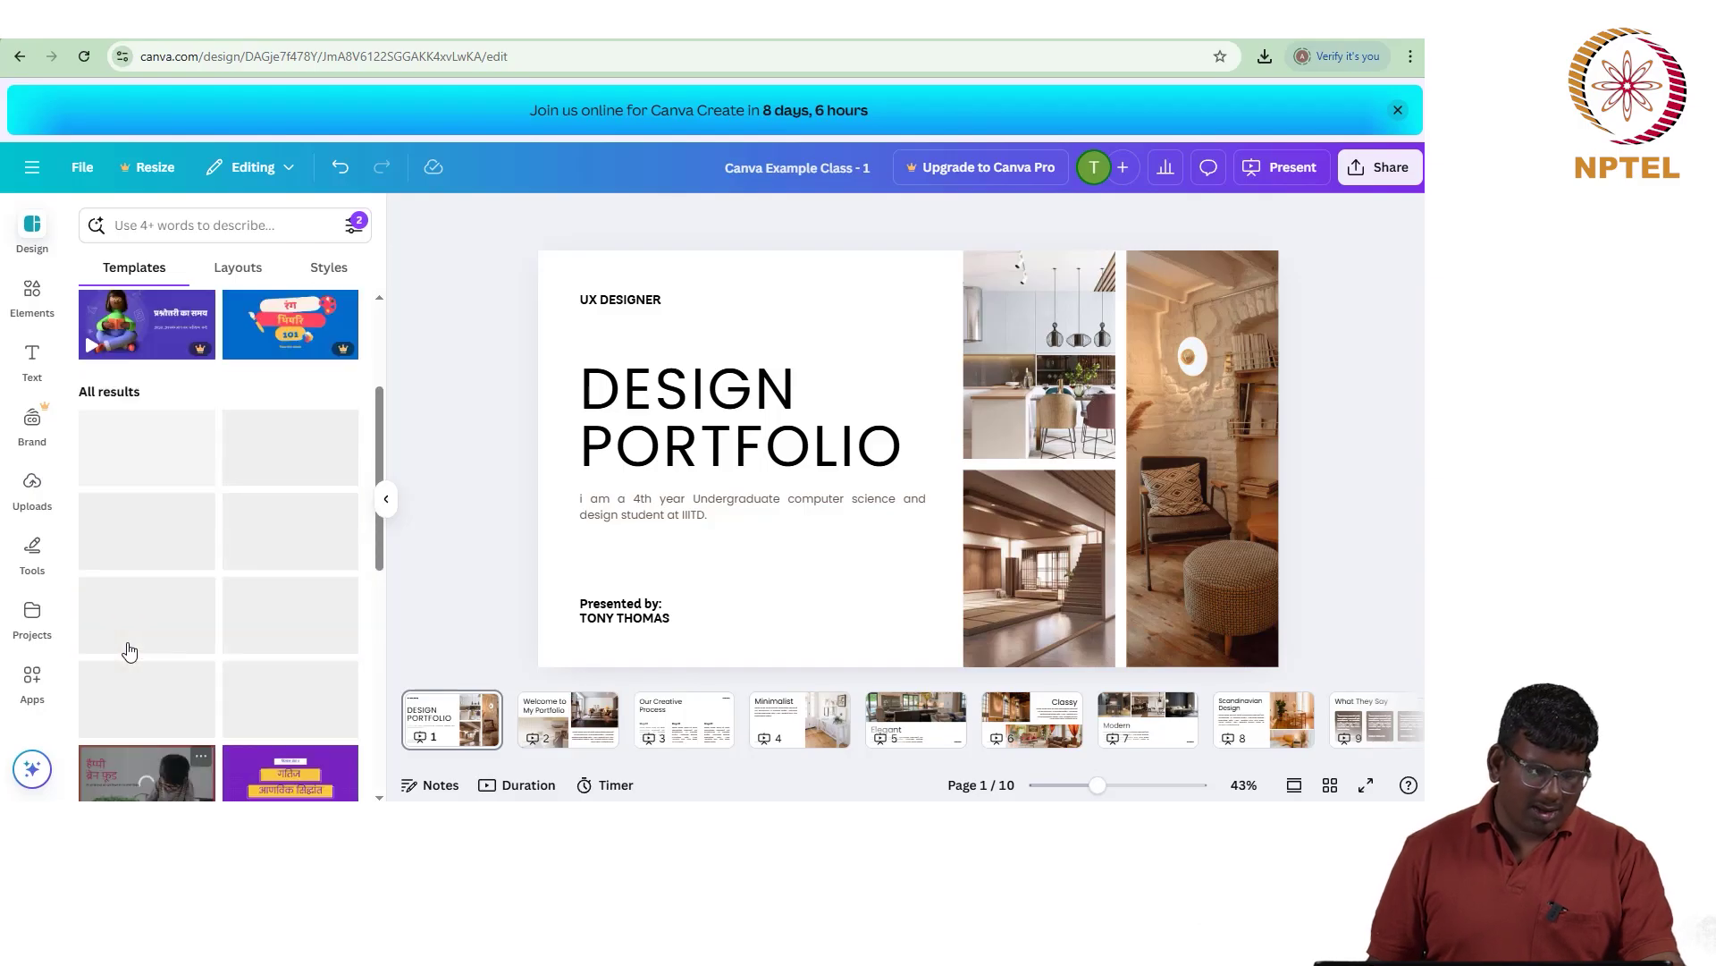
Step: Look at the design layouts and styles, paging through the colour and font combinations
click(241, 277)
click(329, 270)
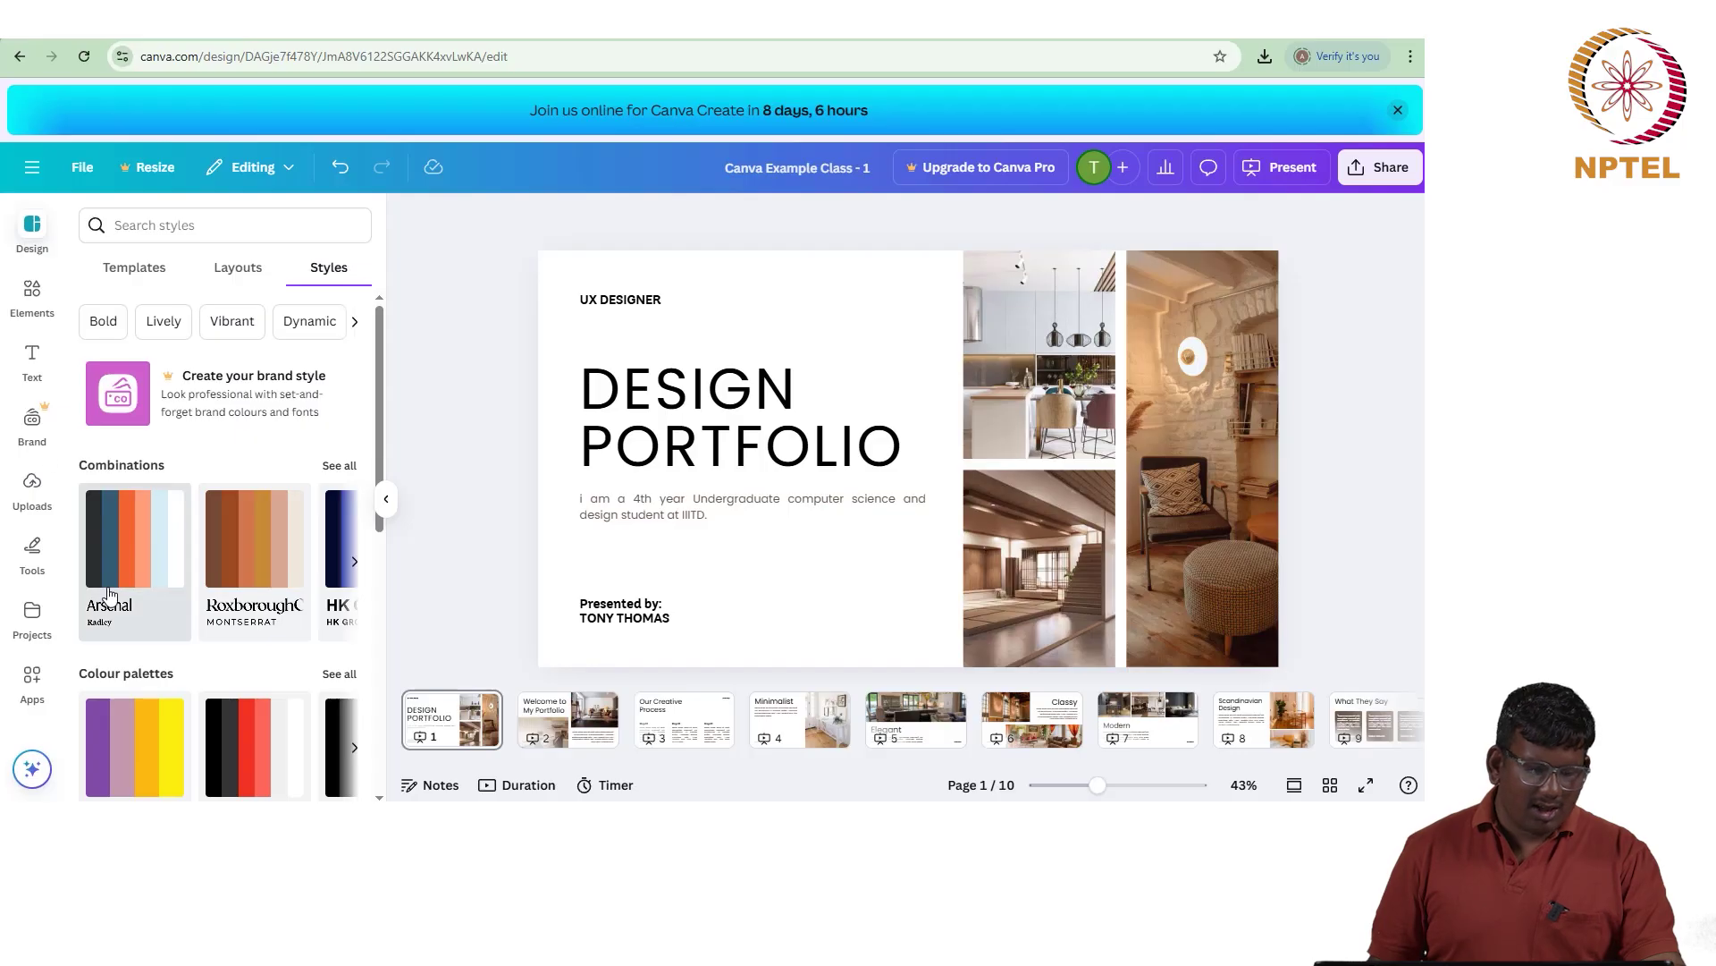
click(355, 567)
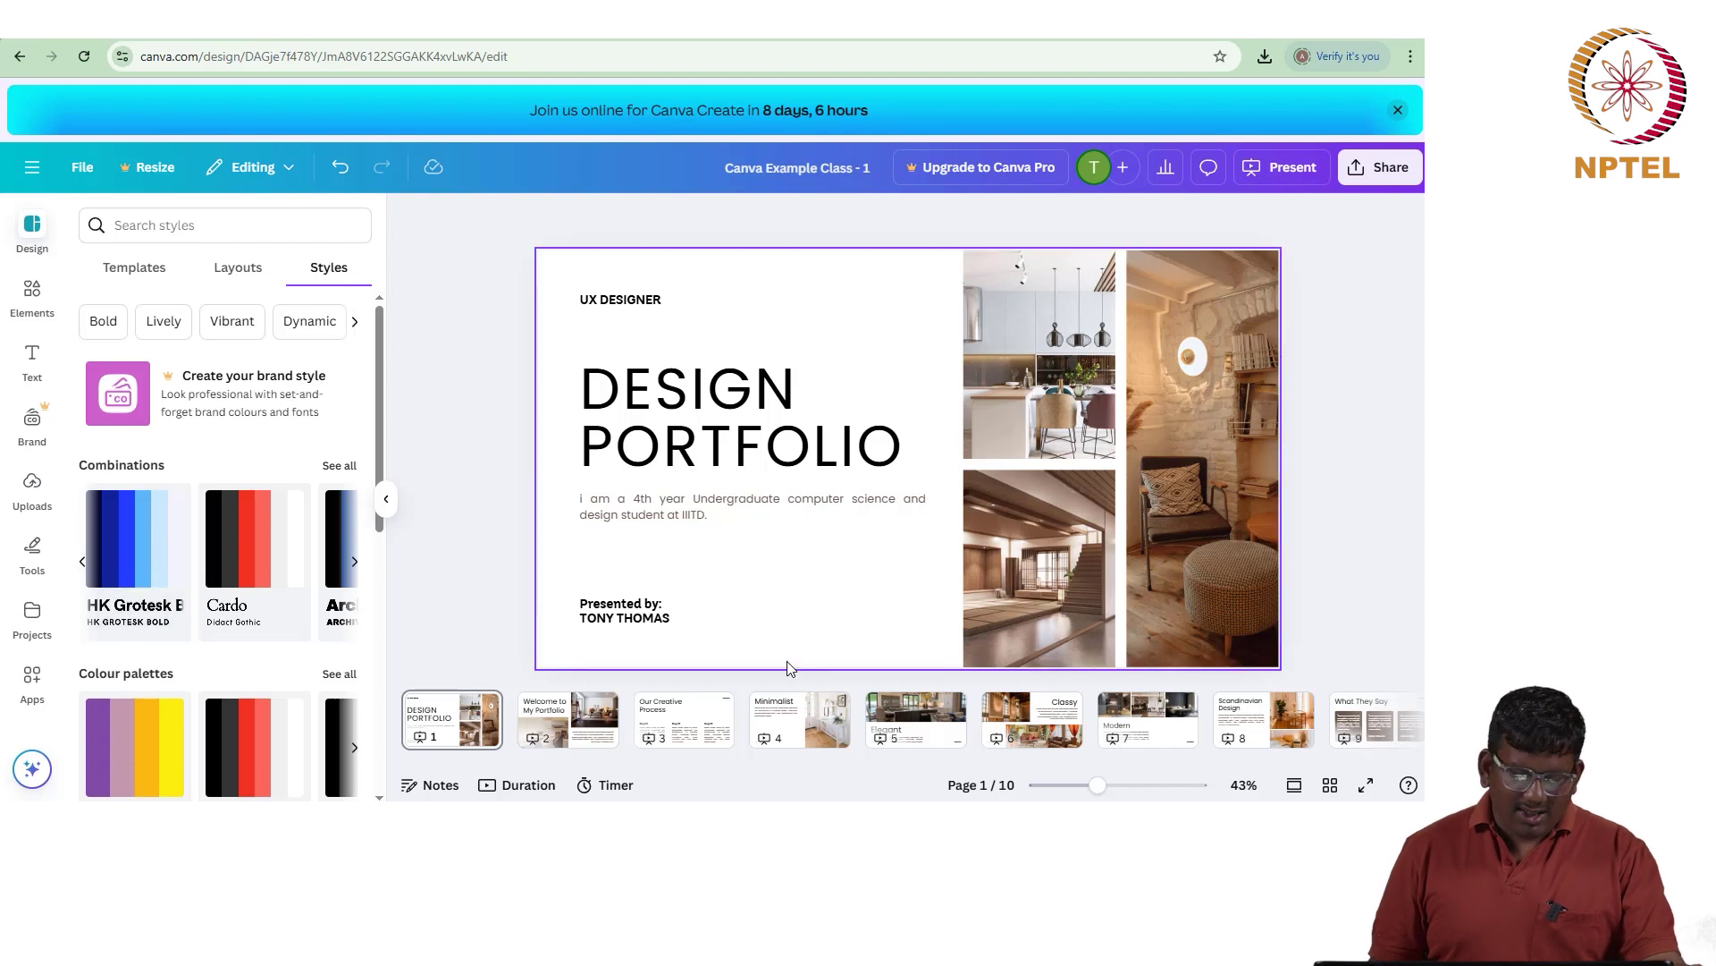
Step: Search the design styles for "GREEN"
click(227, 227)
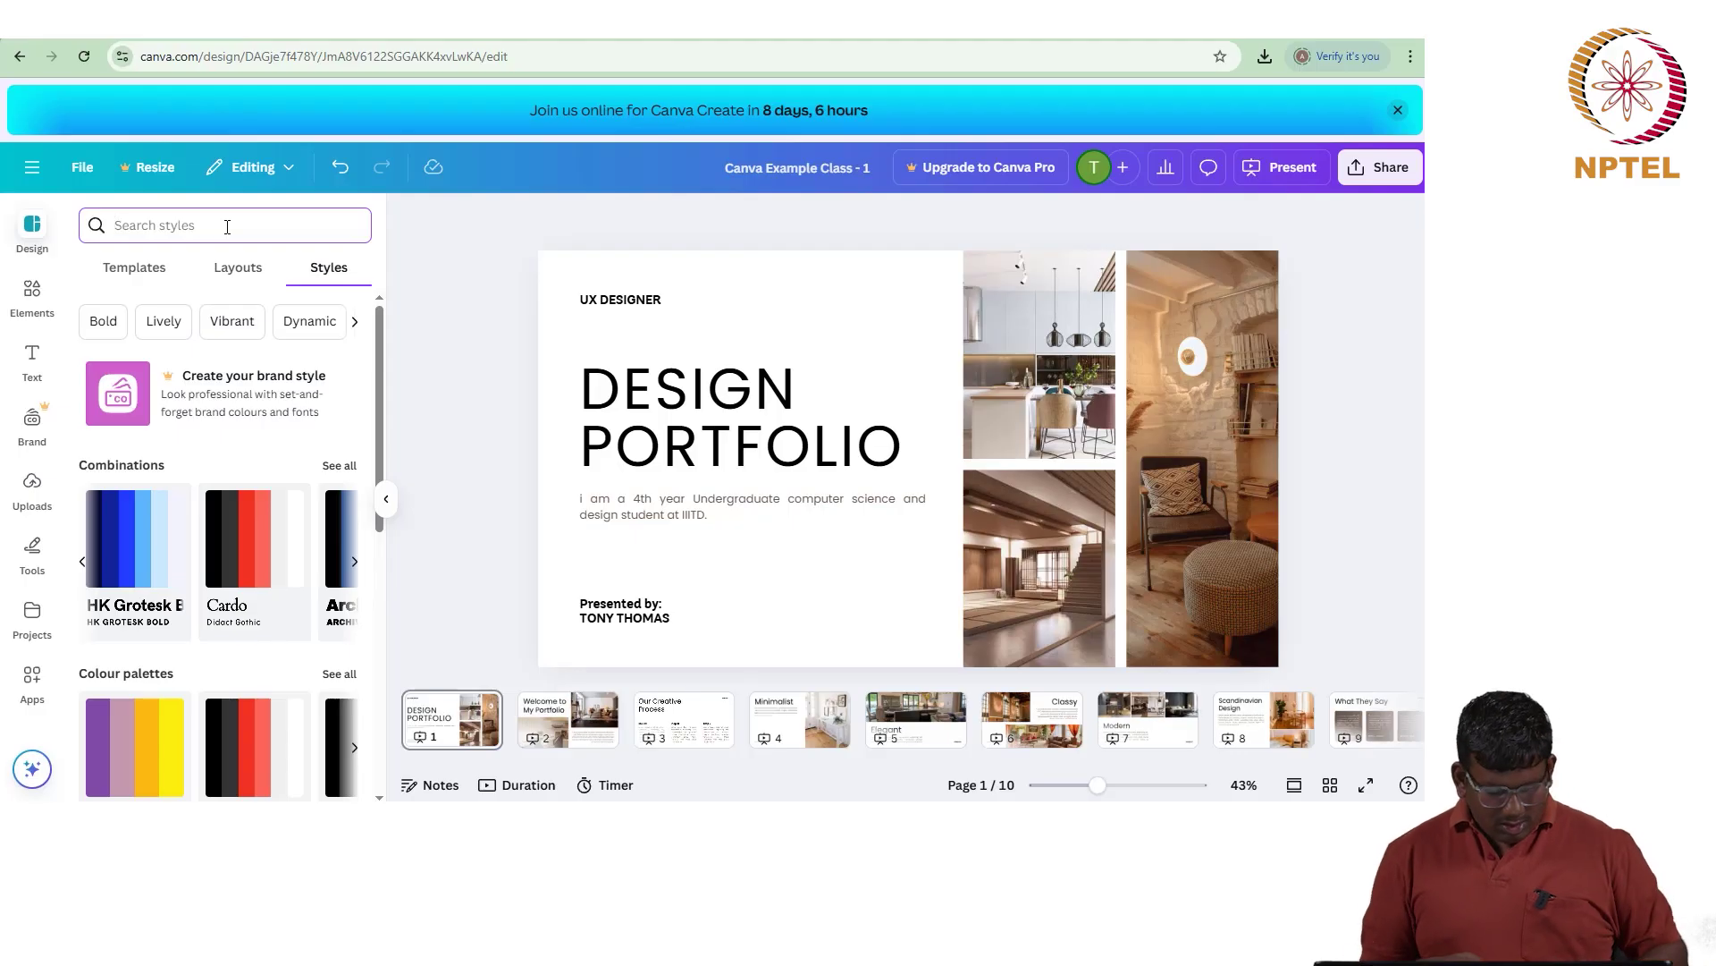
text(GREEN)
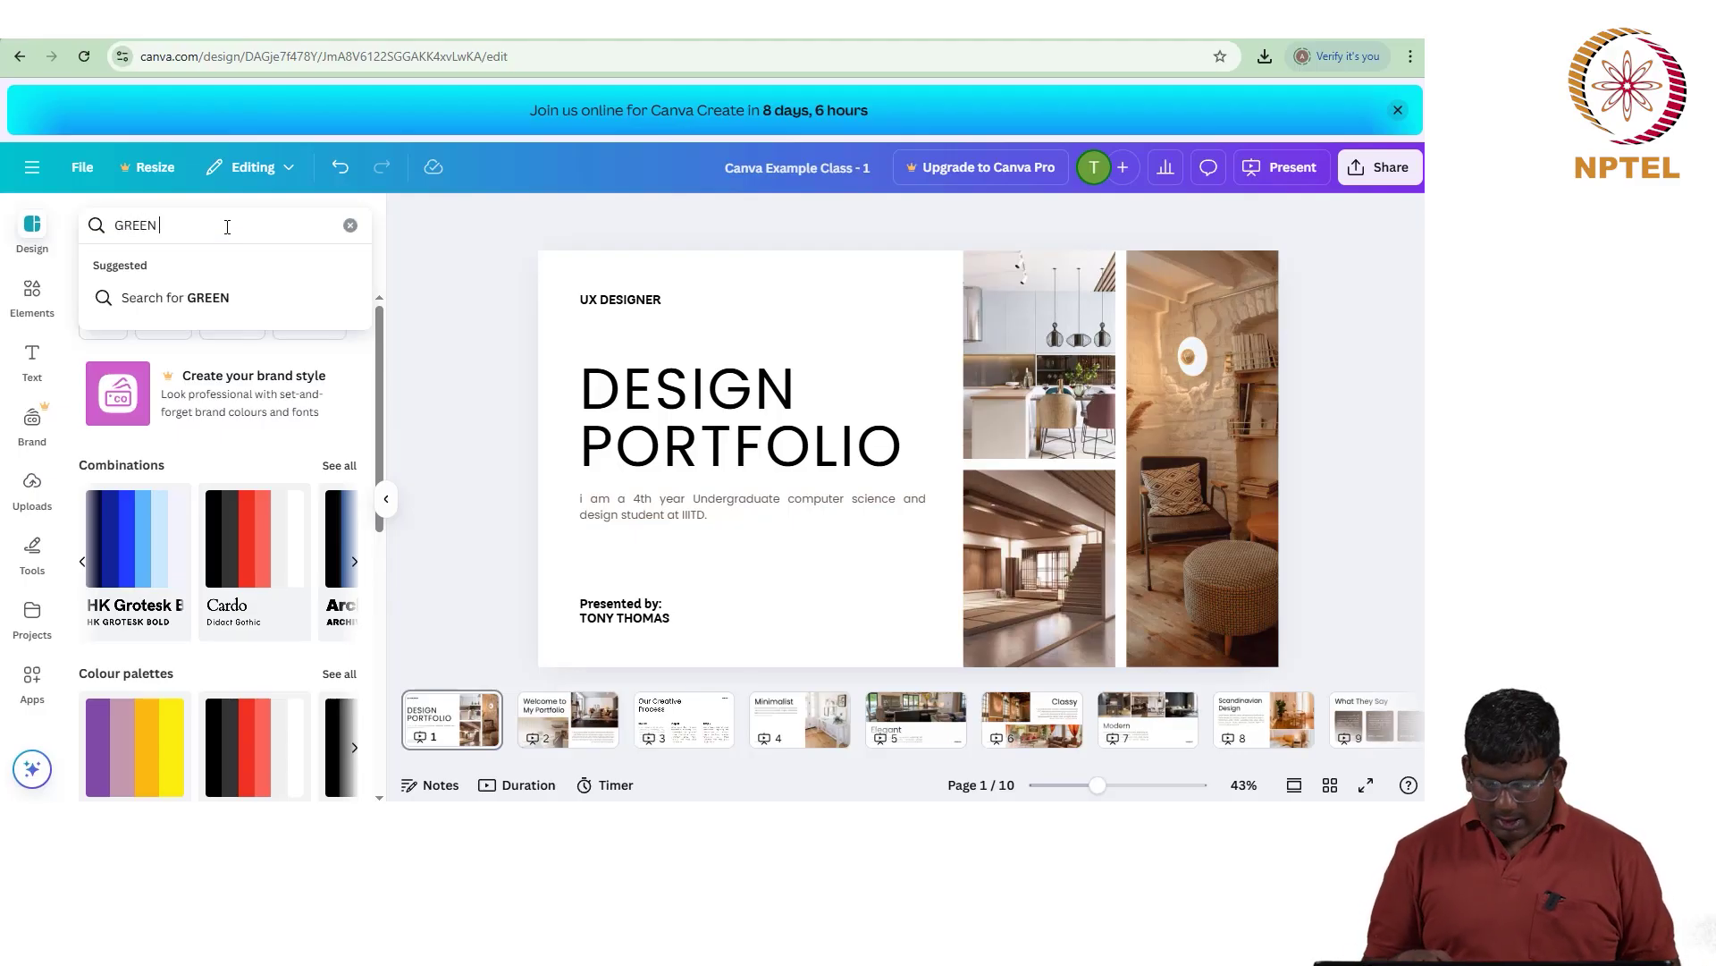
key(Return)
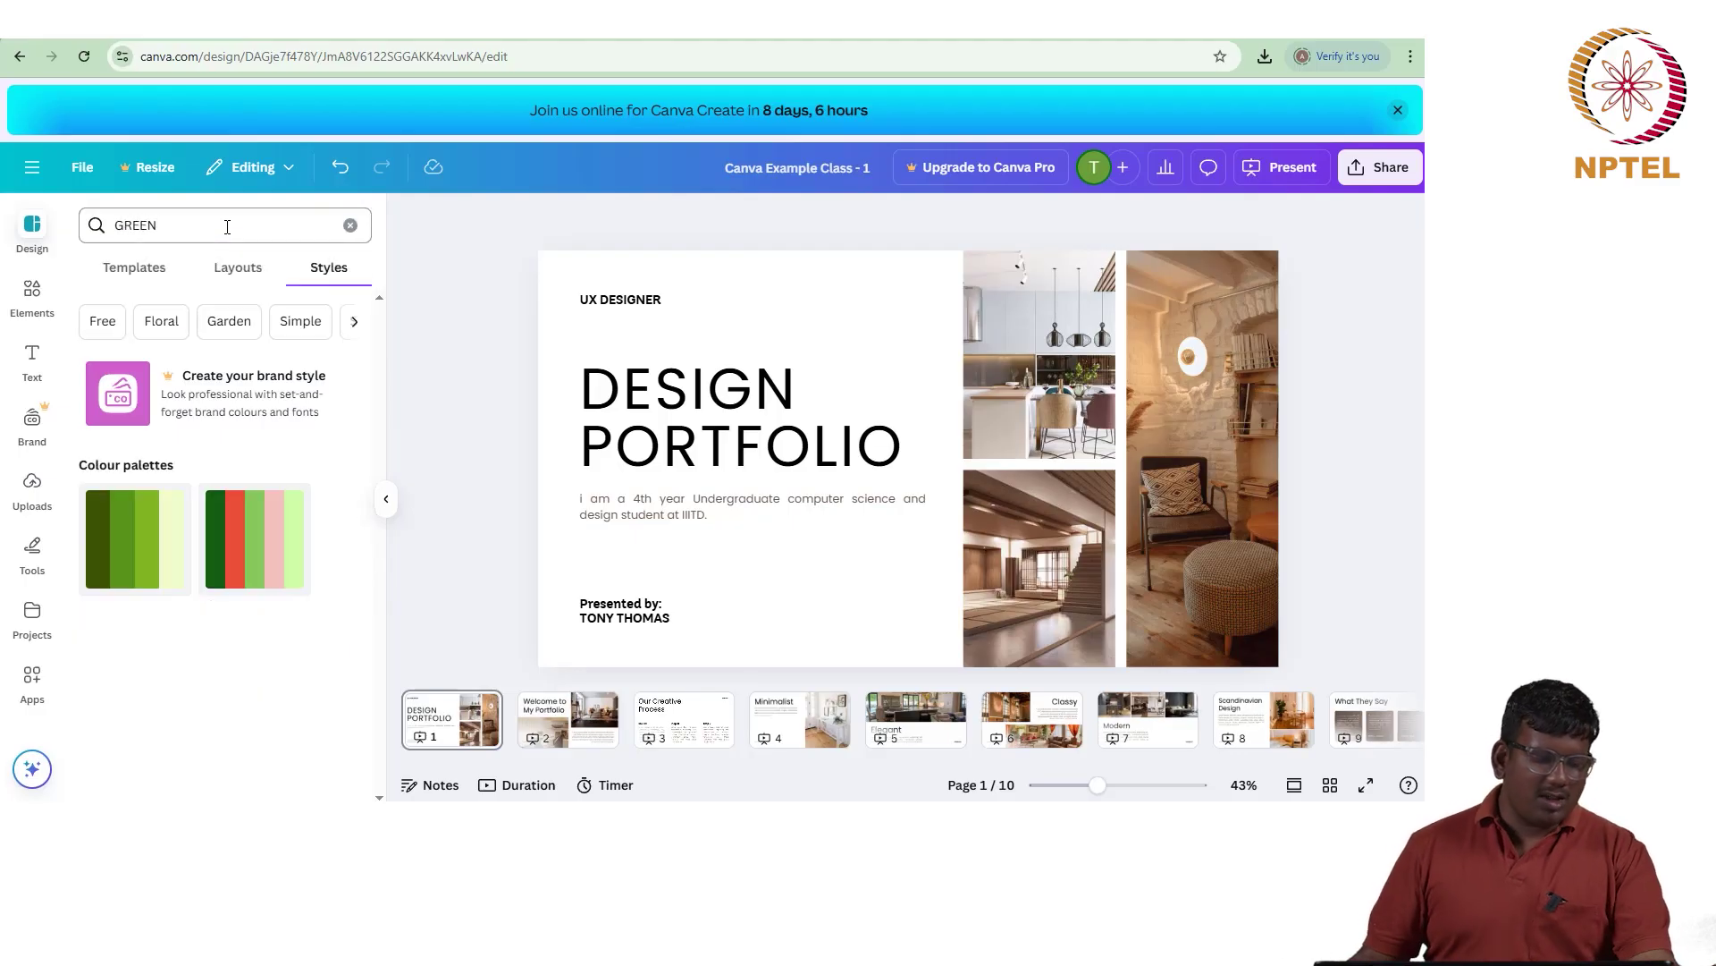
Step: Try the all-green colour palette and the green, red and pink palette on page 1
click(131, 563)
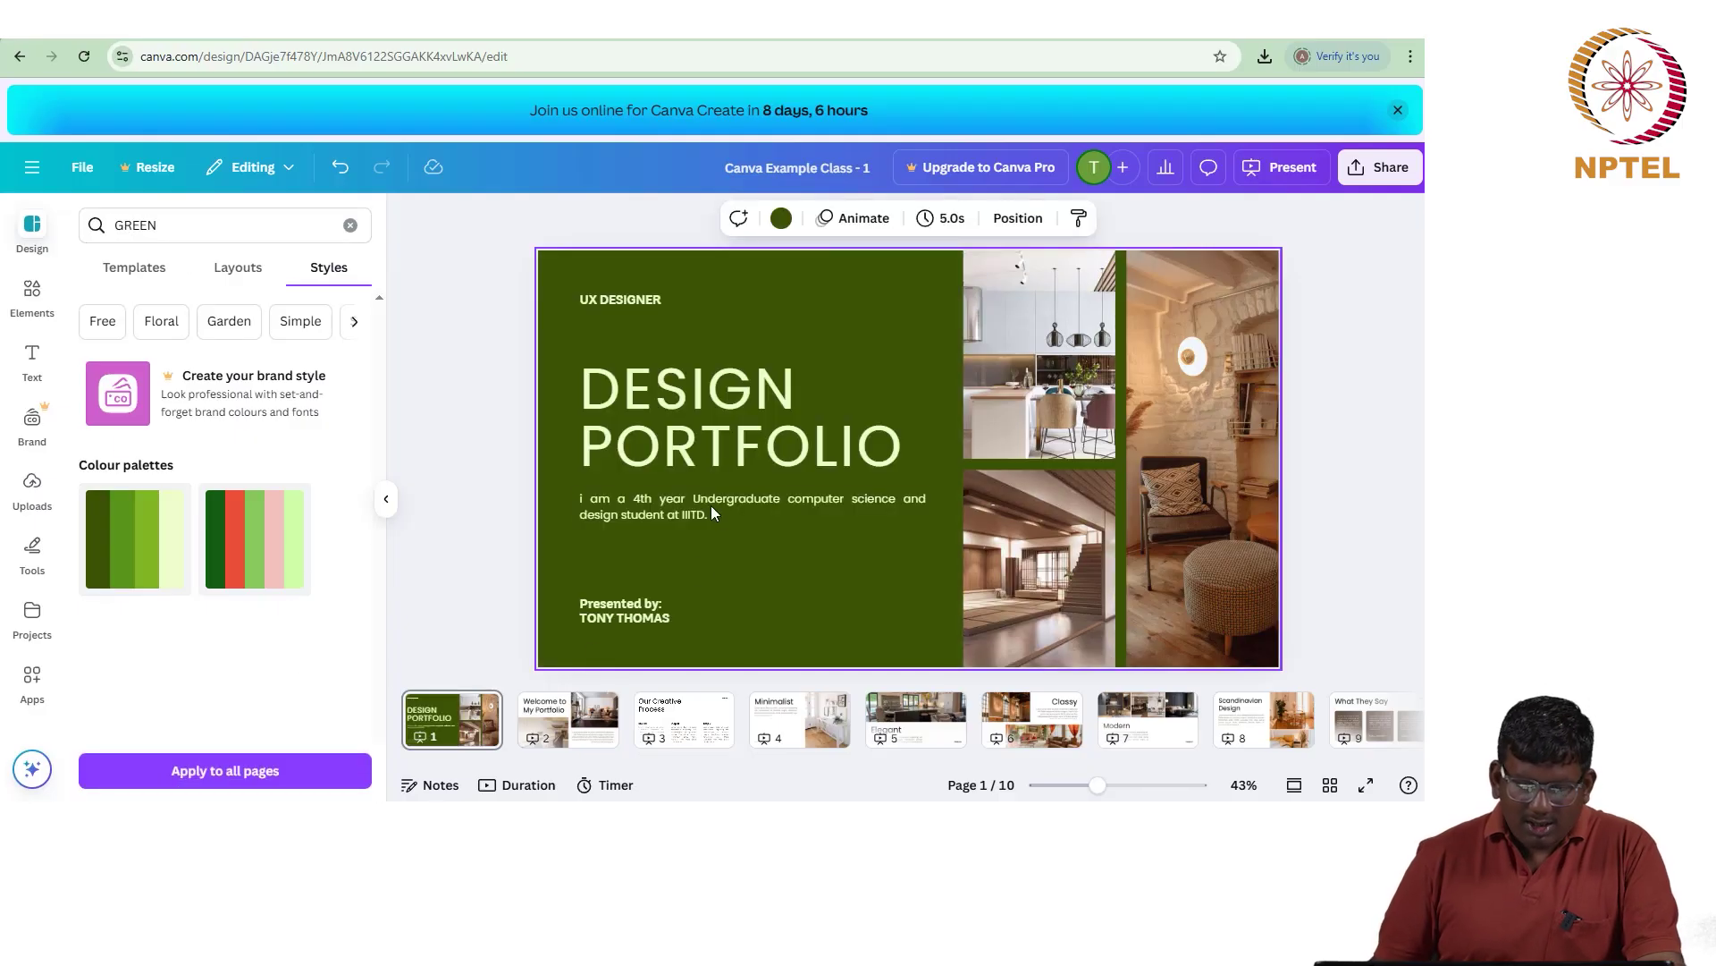
click(236, 534)
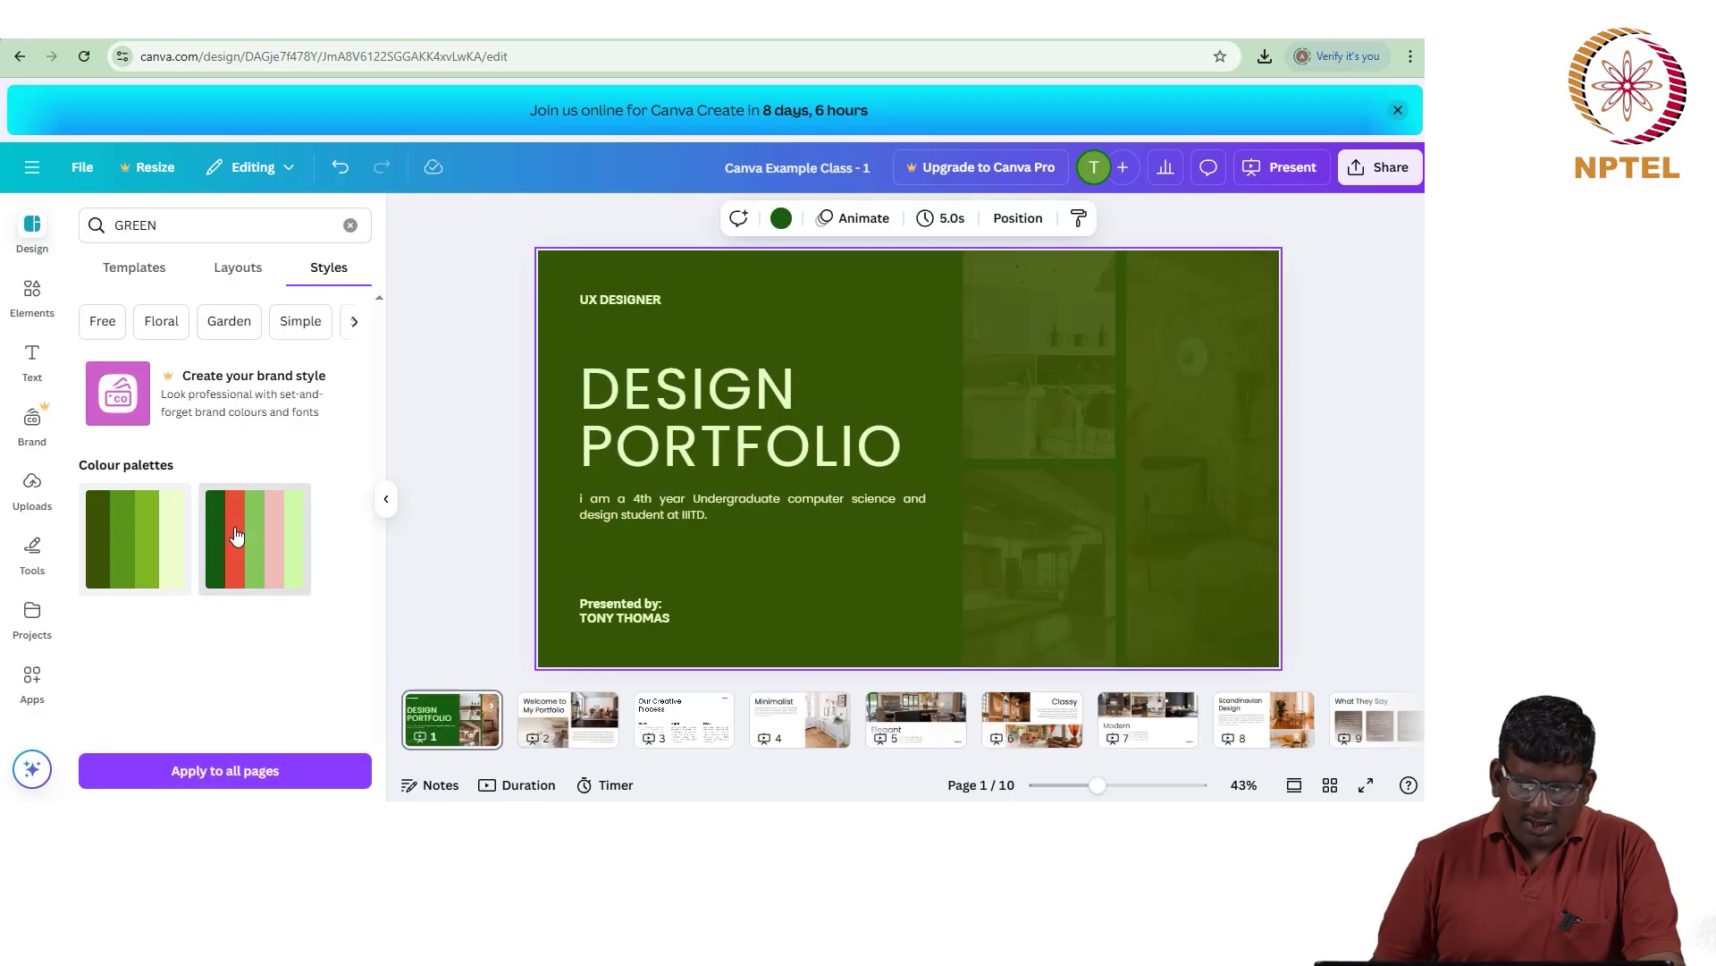
click(237, 534)
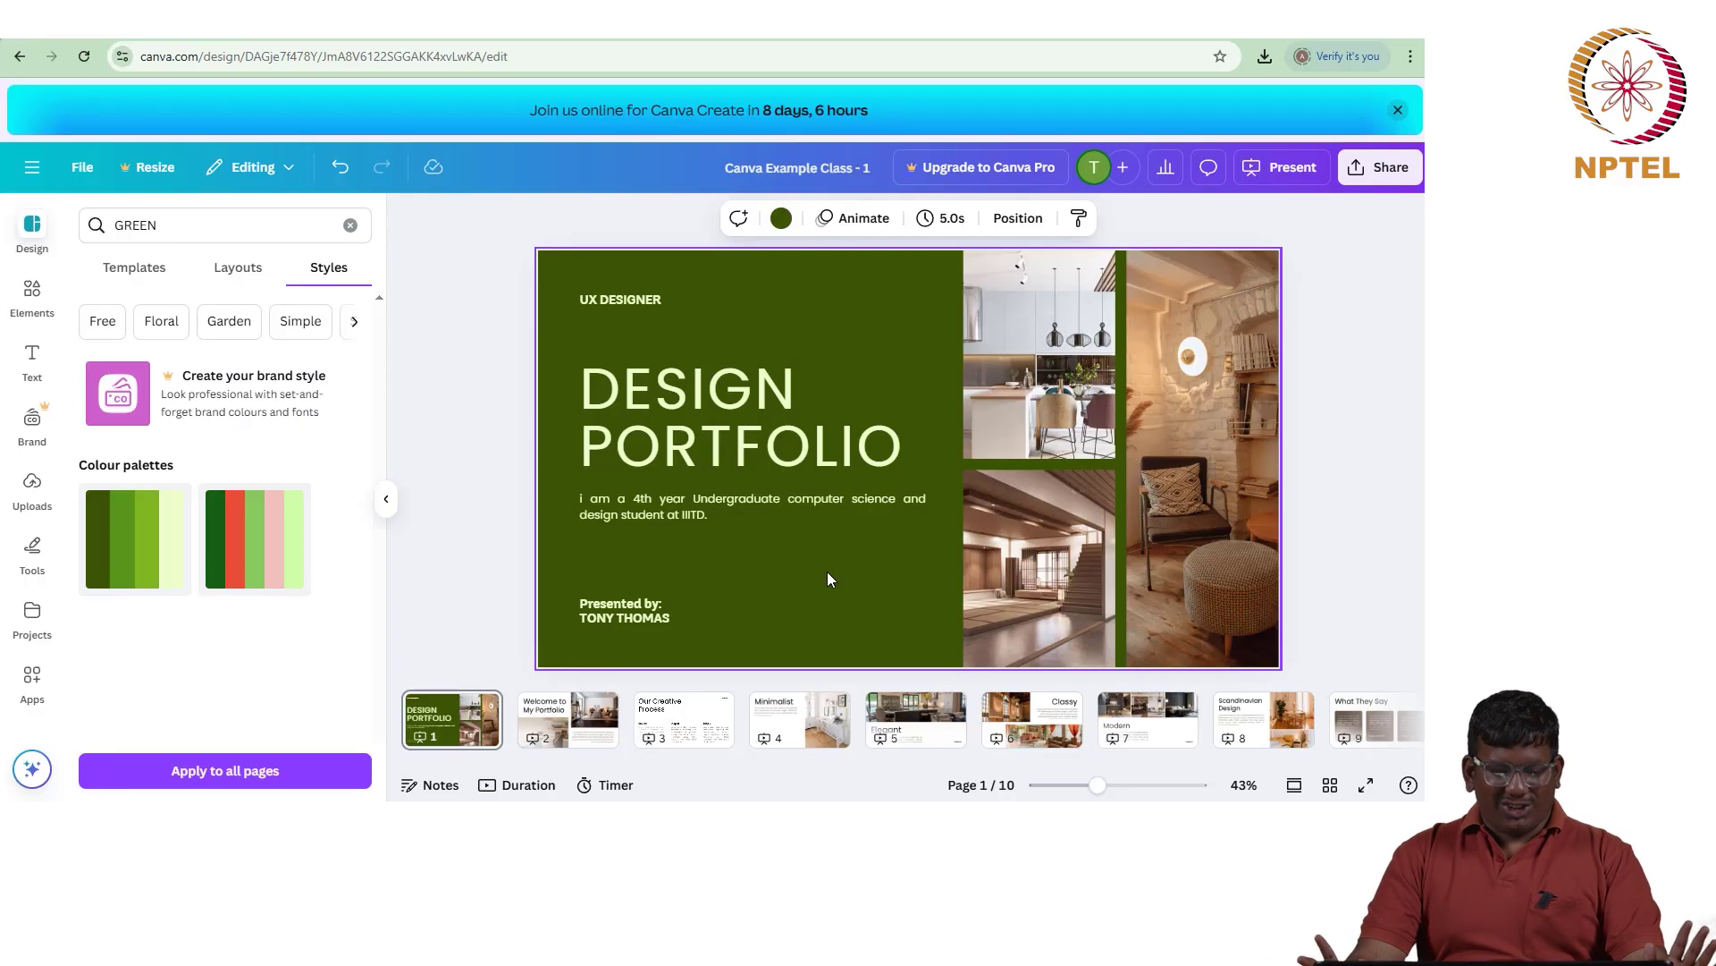
Step: Undo the colour palette changes on page 1
key(ctrl+z)
key(ctrl+z)
key(ctrl+z)
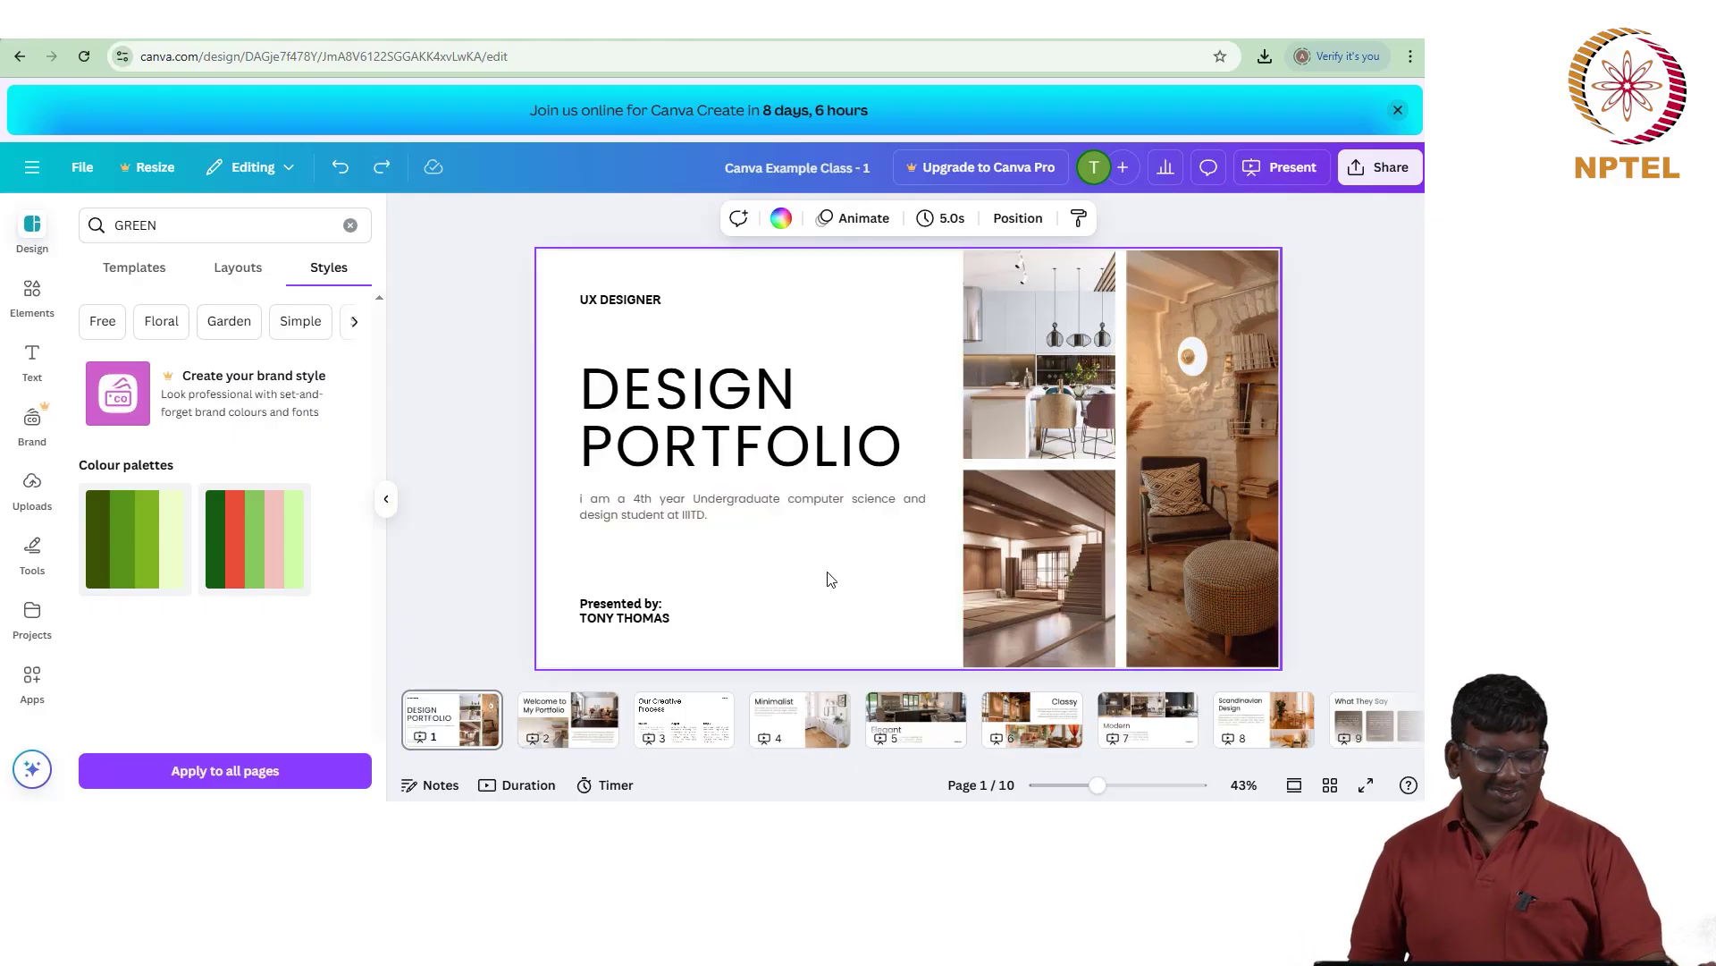
Step: Check the layouts for "GREEN", return to the styles and clear the search term
click(242, 271)
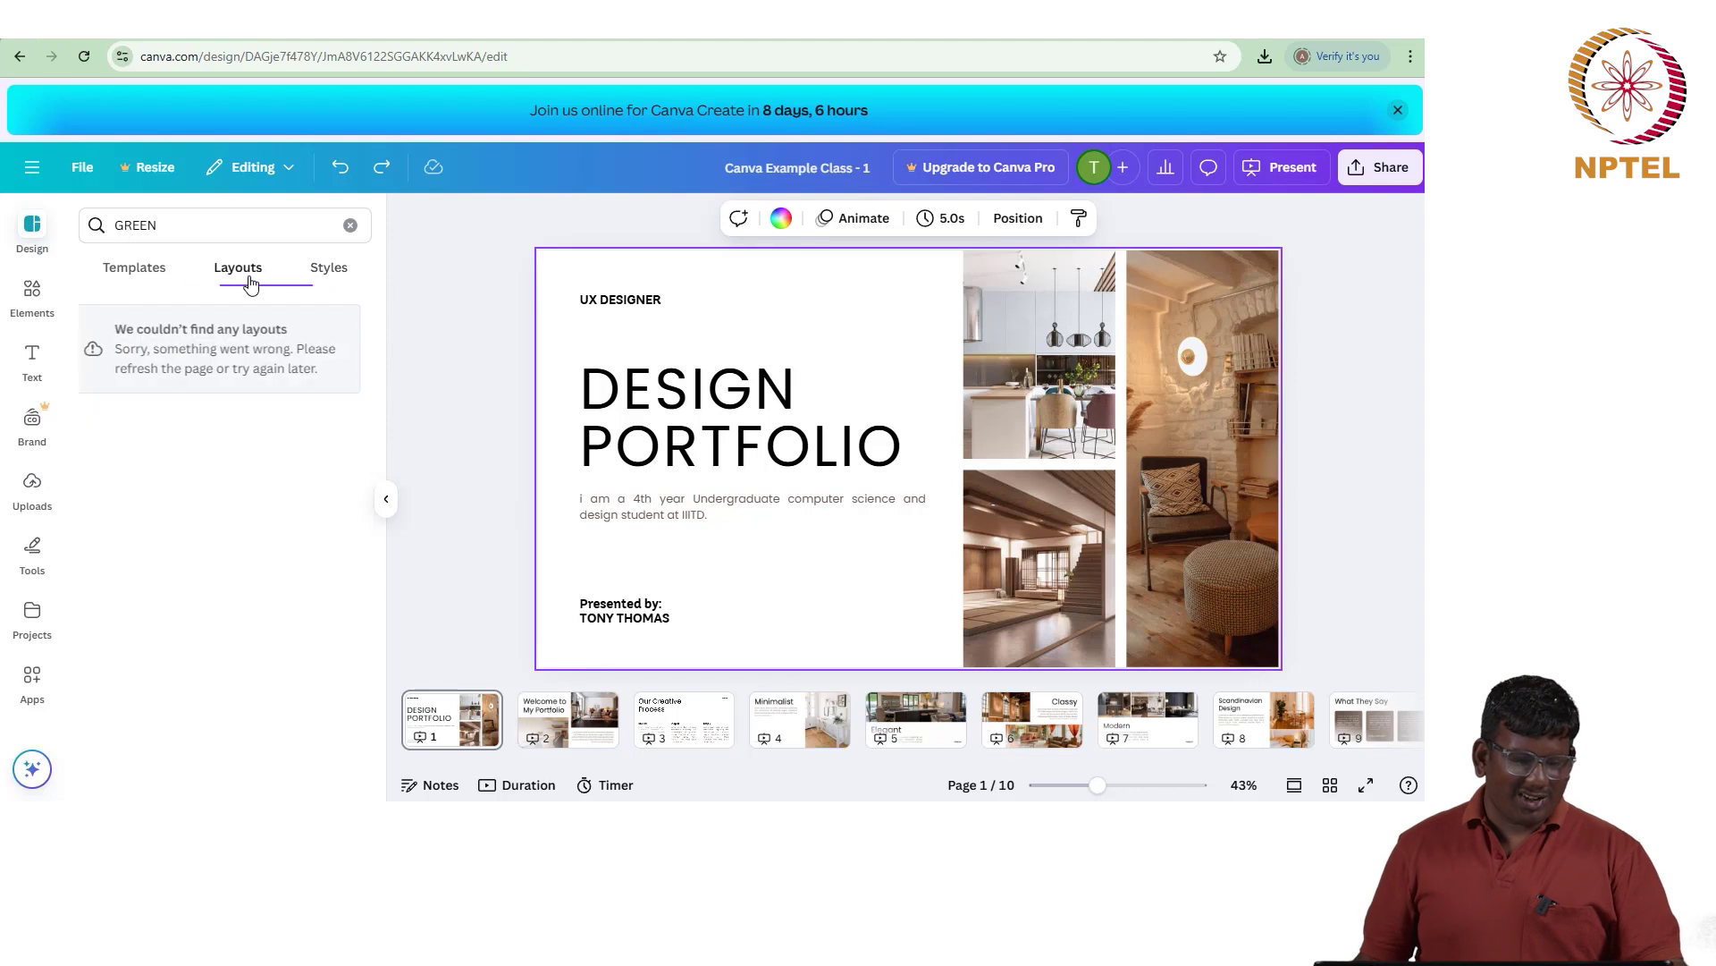
click(327, 268)
click(235, 216)
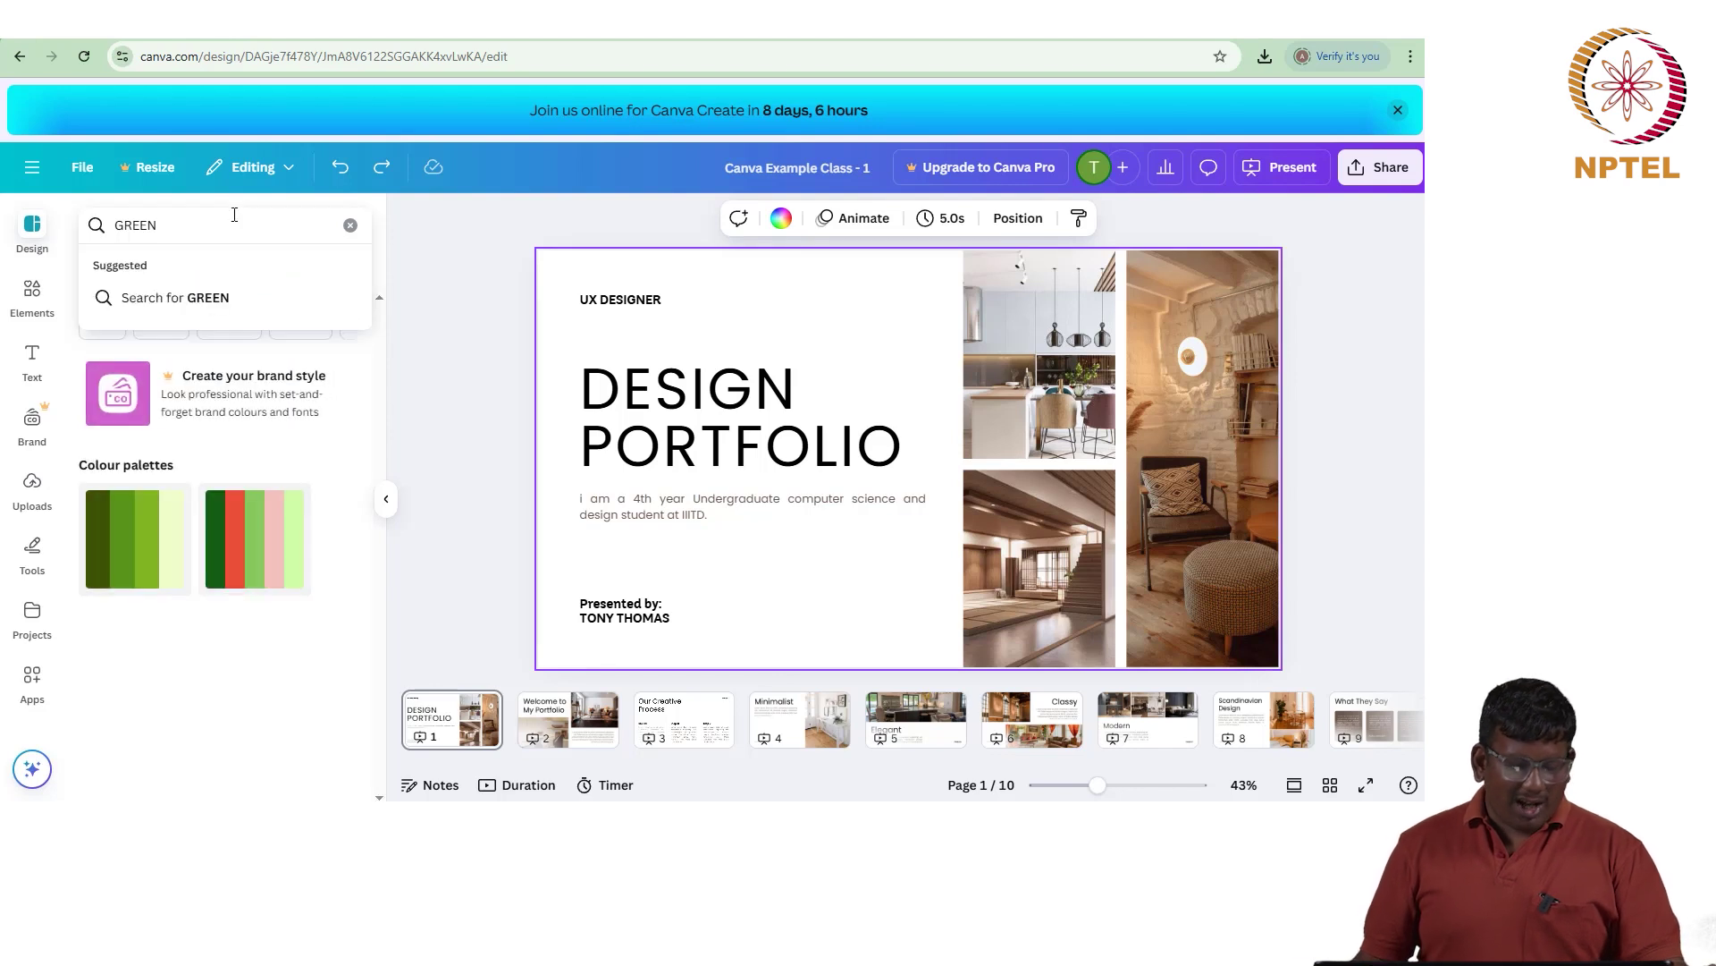
key(Return)
key(ctrl+a)
key(BackSpace)
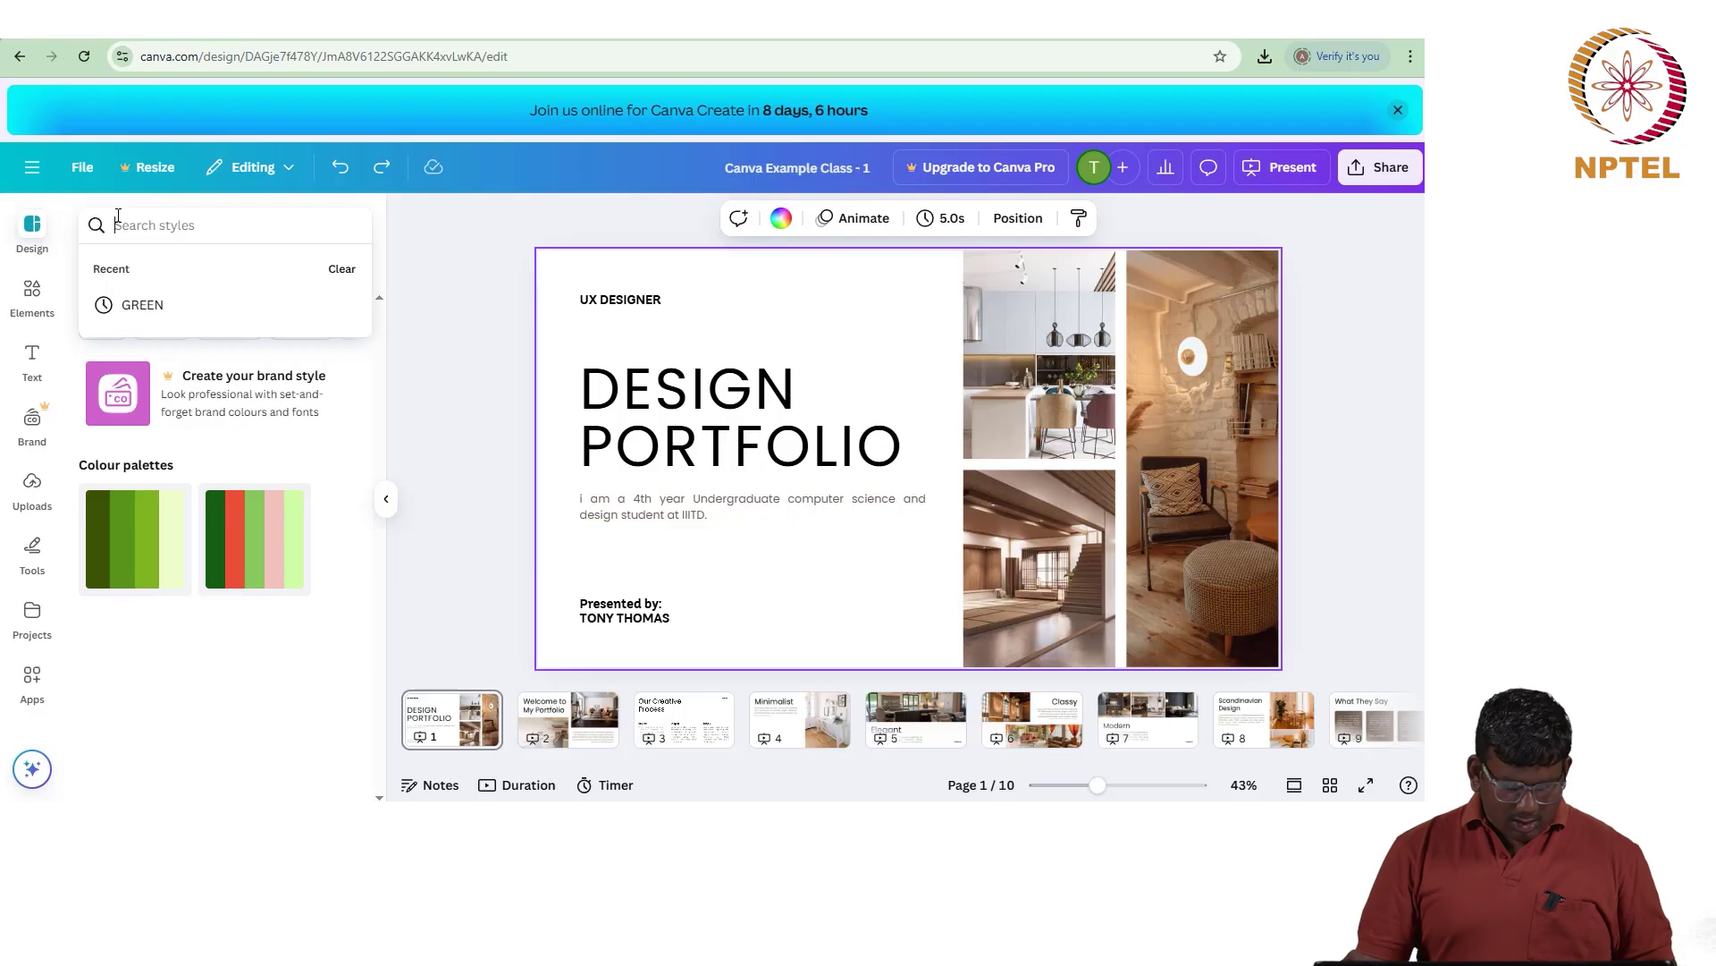
text(BOMB)
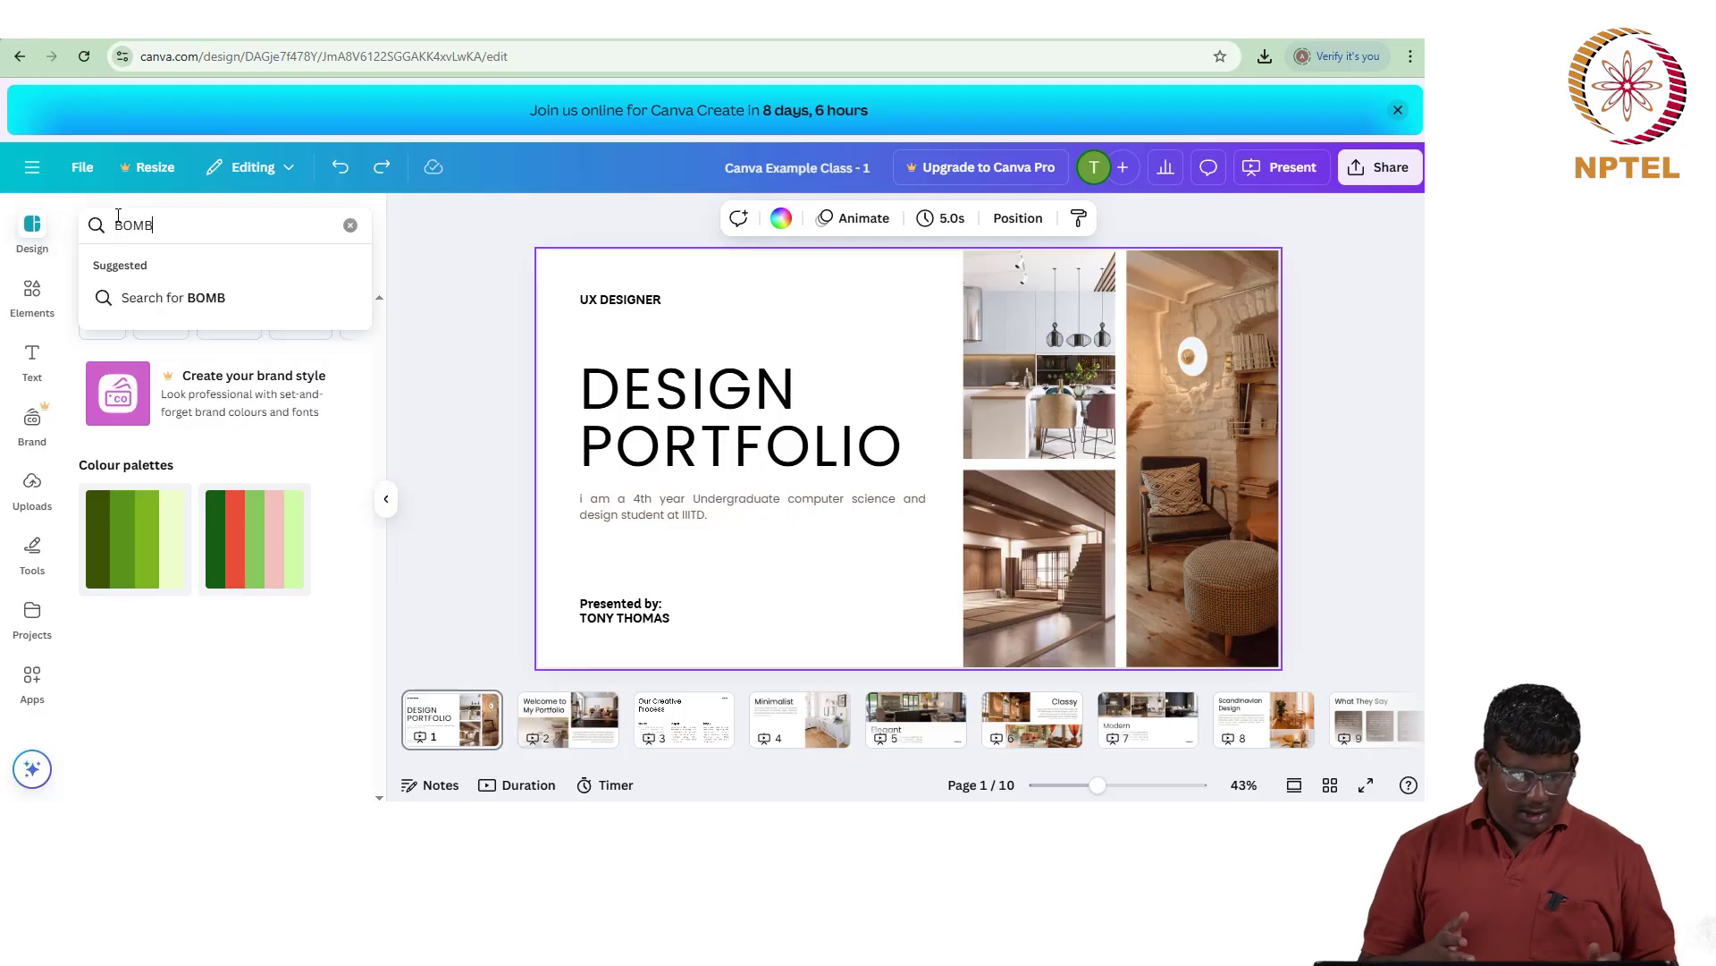
key(BackSpace)
key(BackSpace)
key(BackSpace)
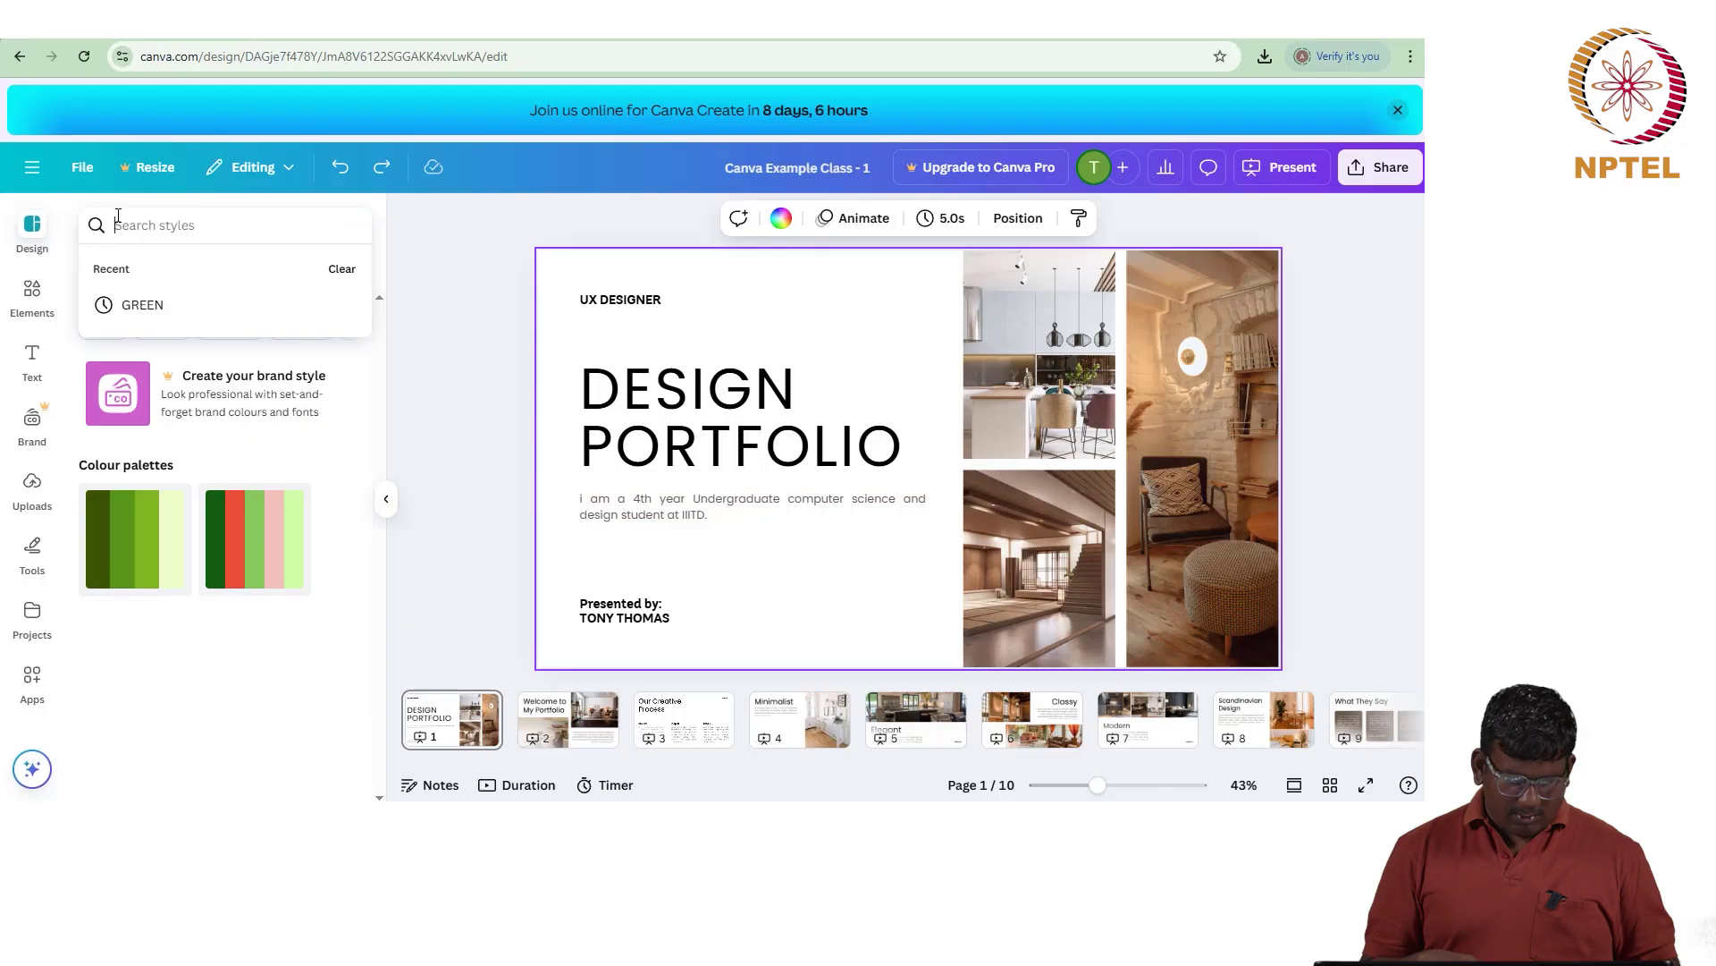
Step: Search the design styles for "CLOWN"
text(PRU)
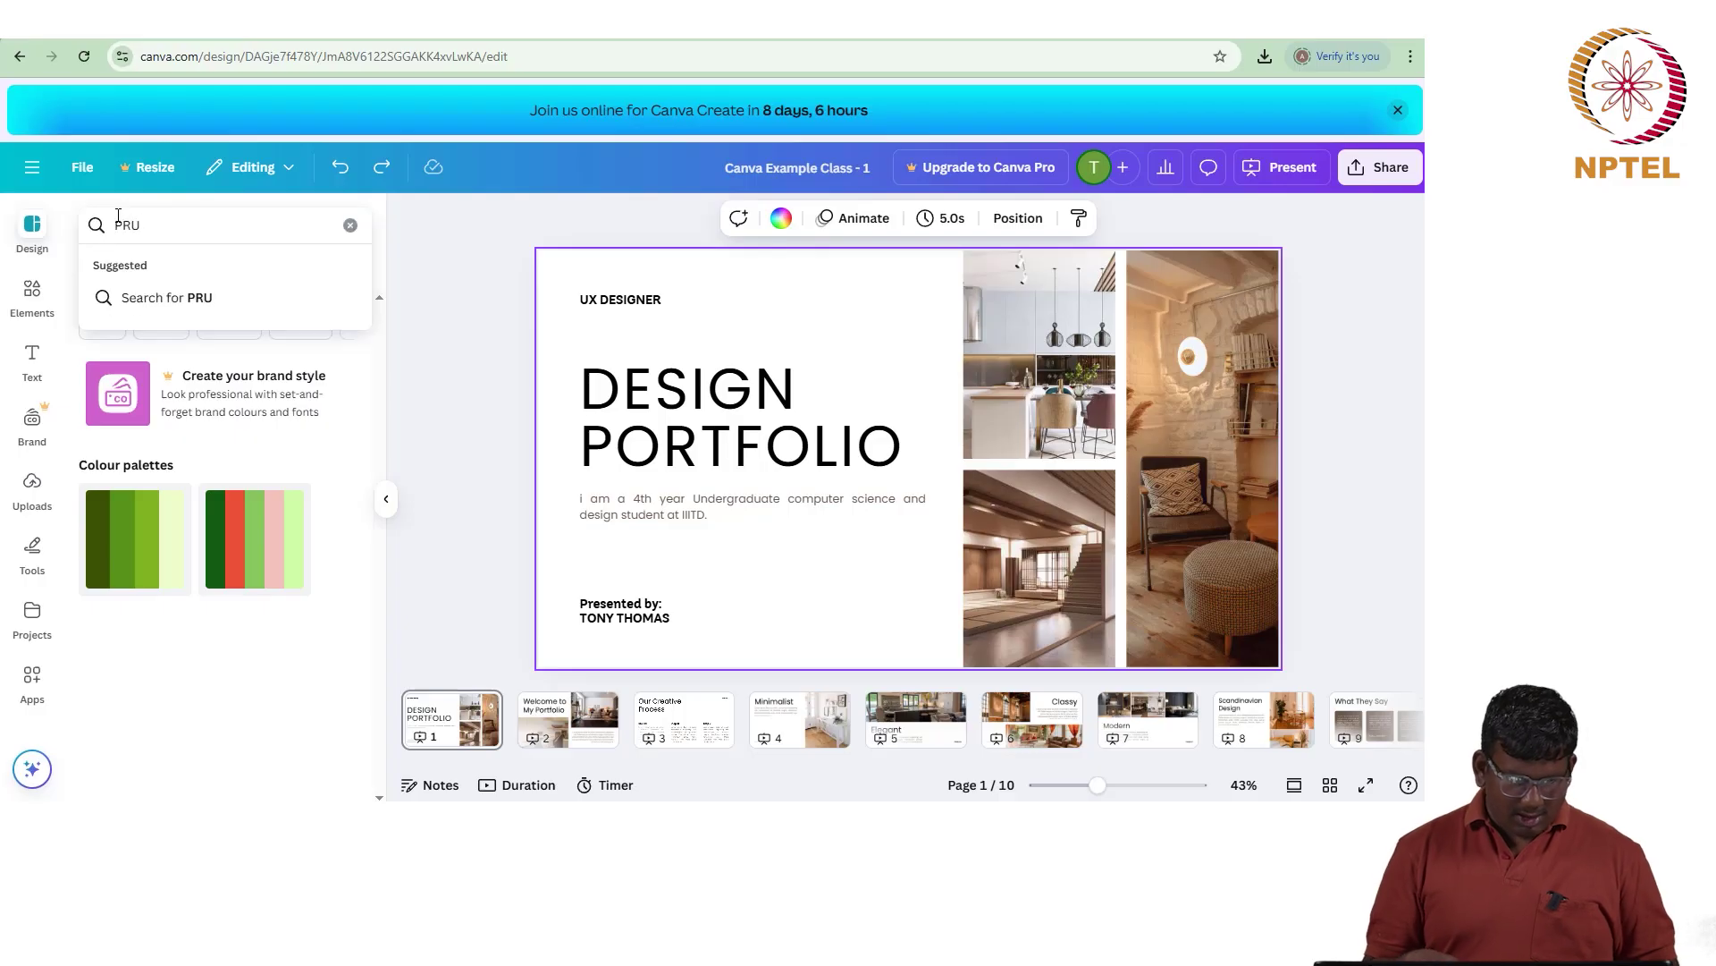
key(BackSpace)
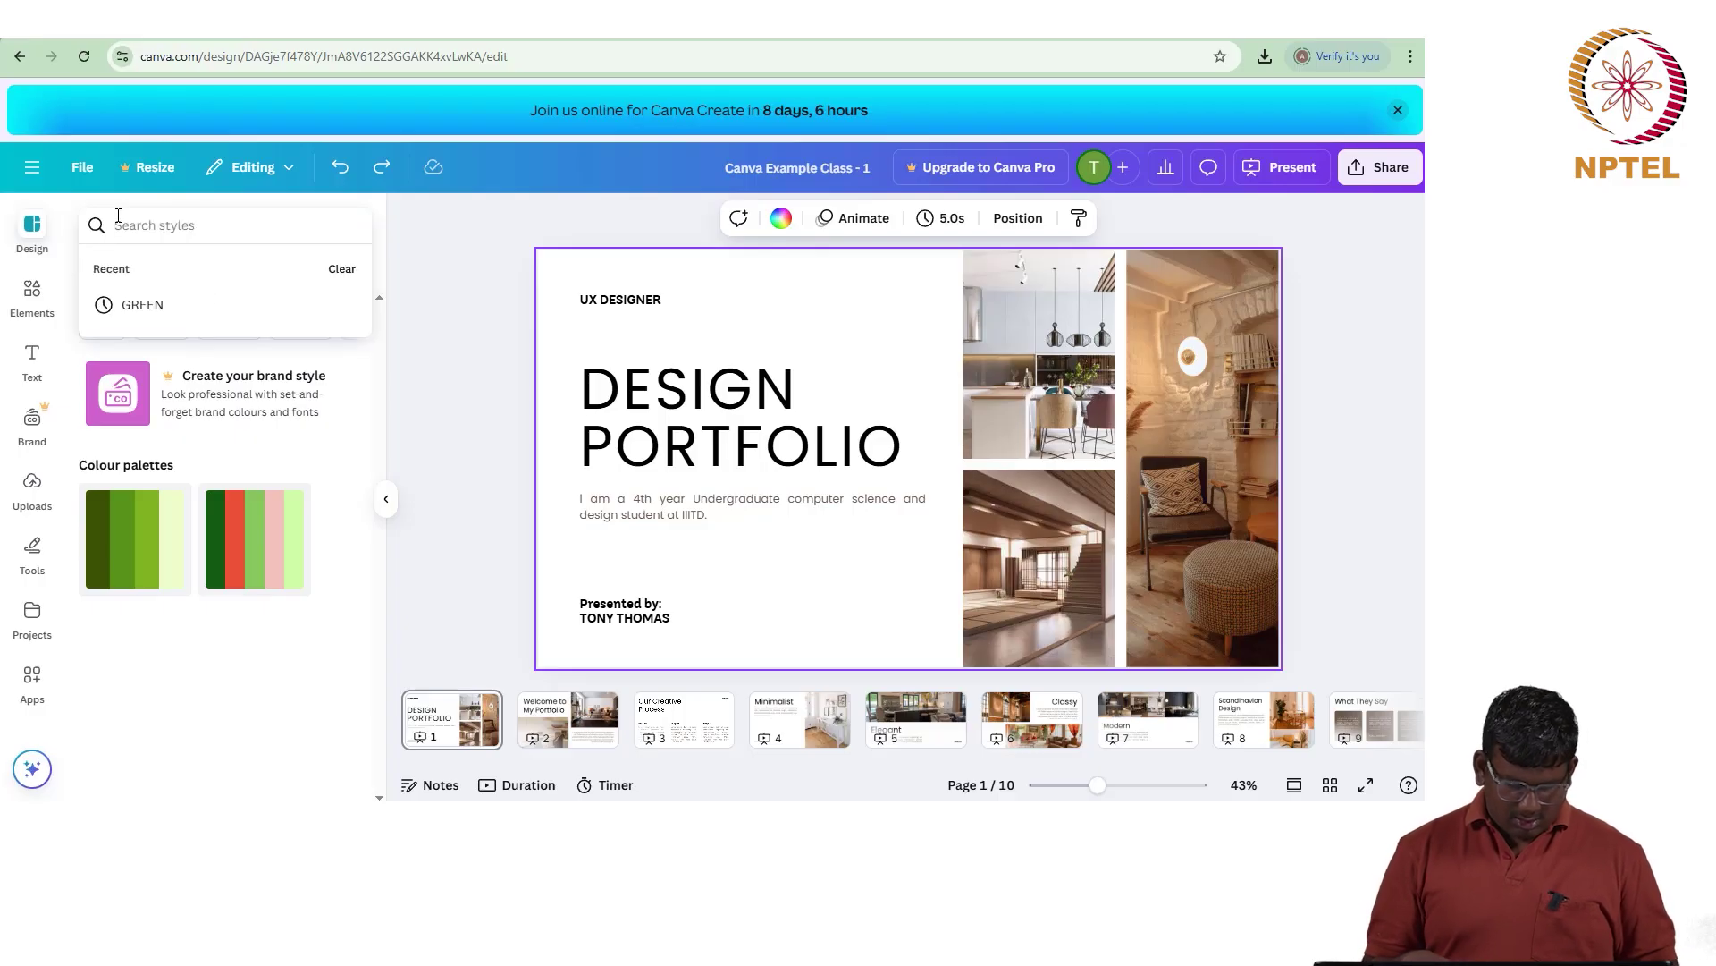
text(CLOWN)
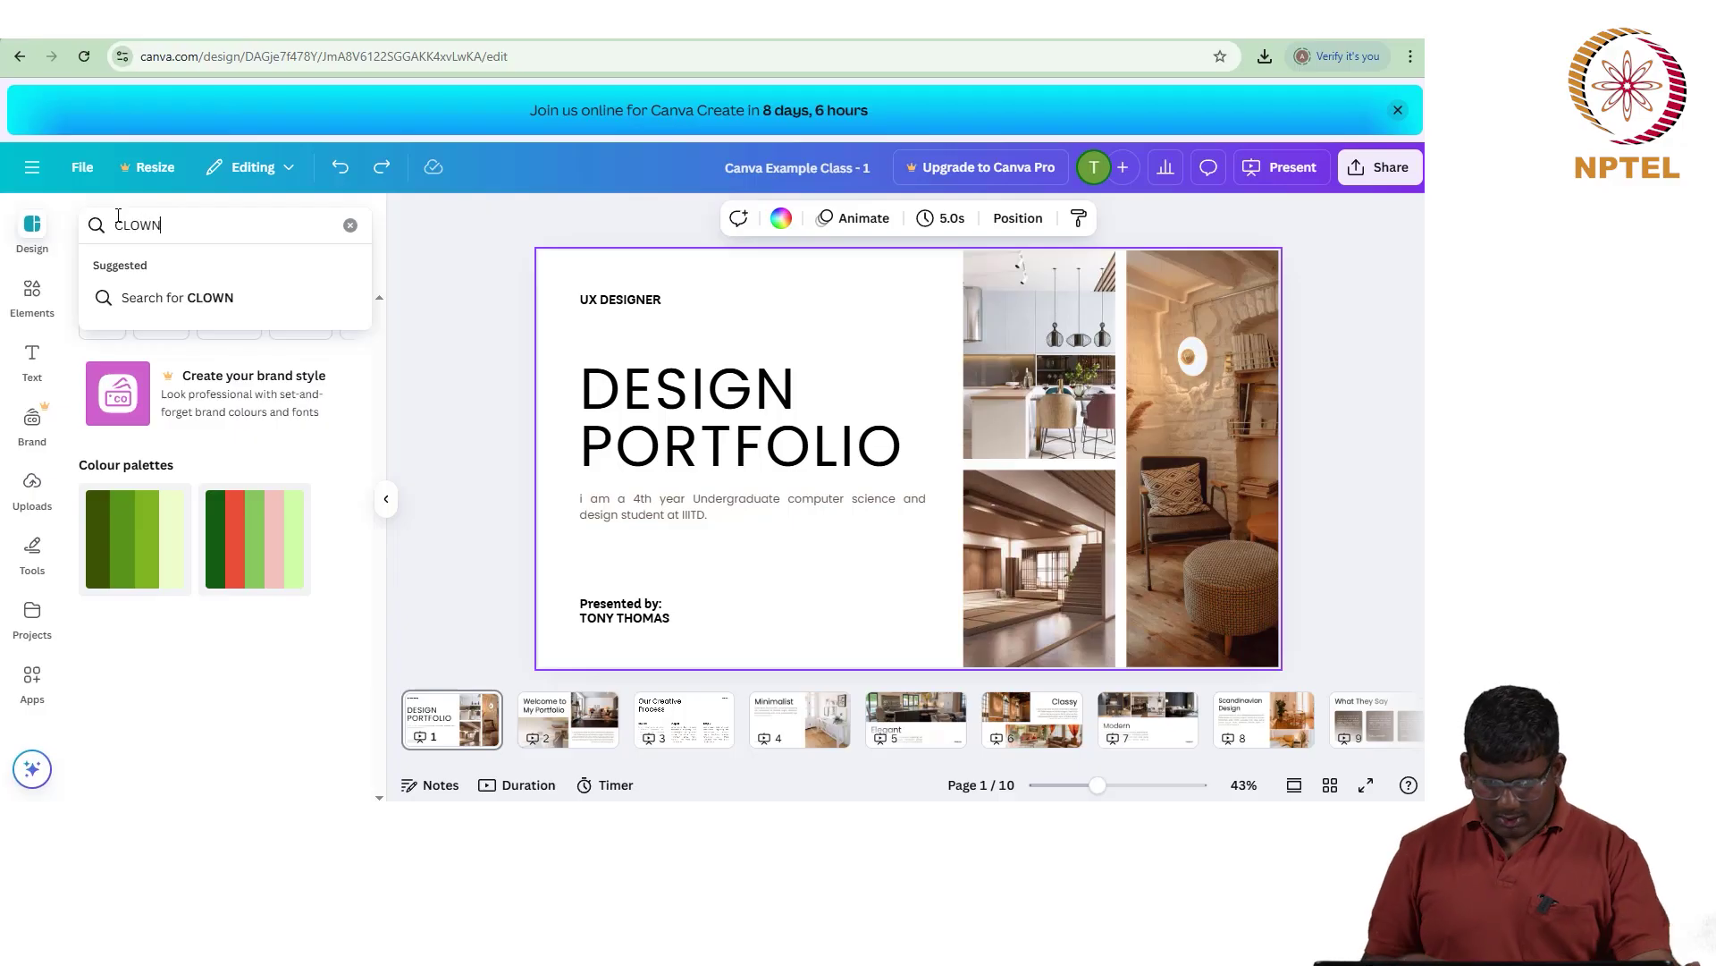
key(Return)
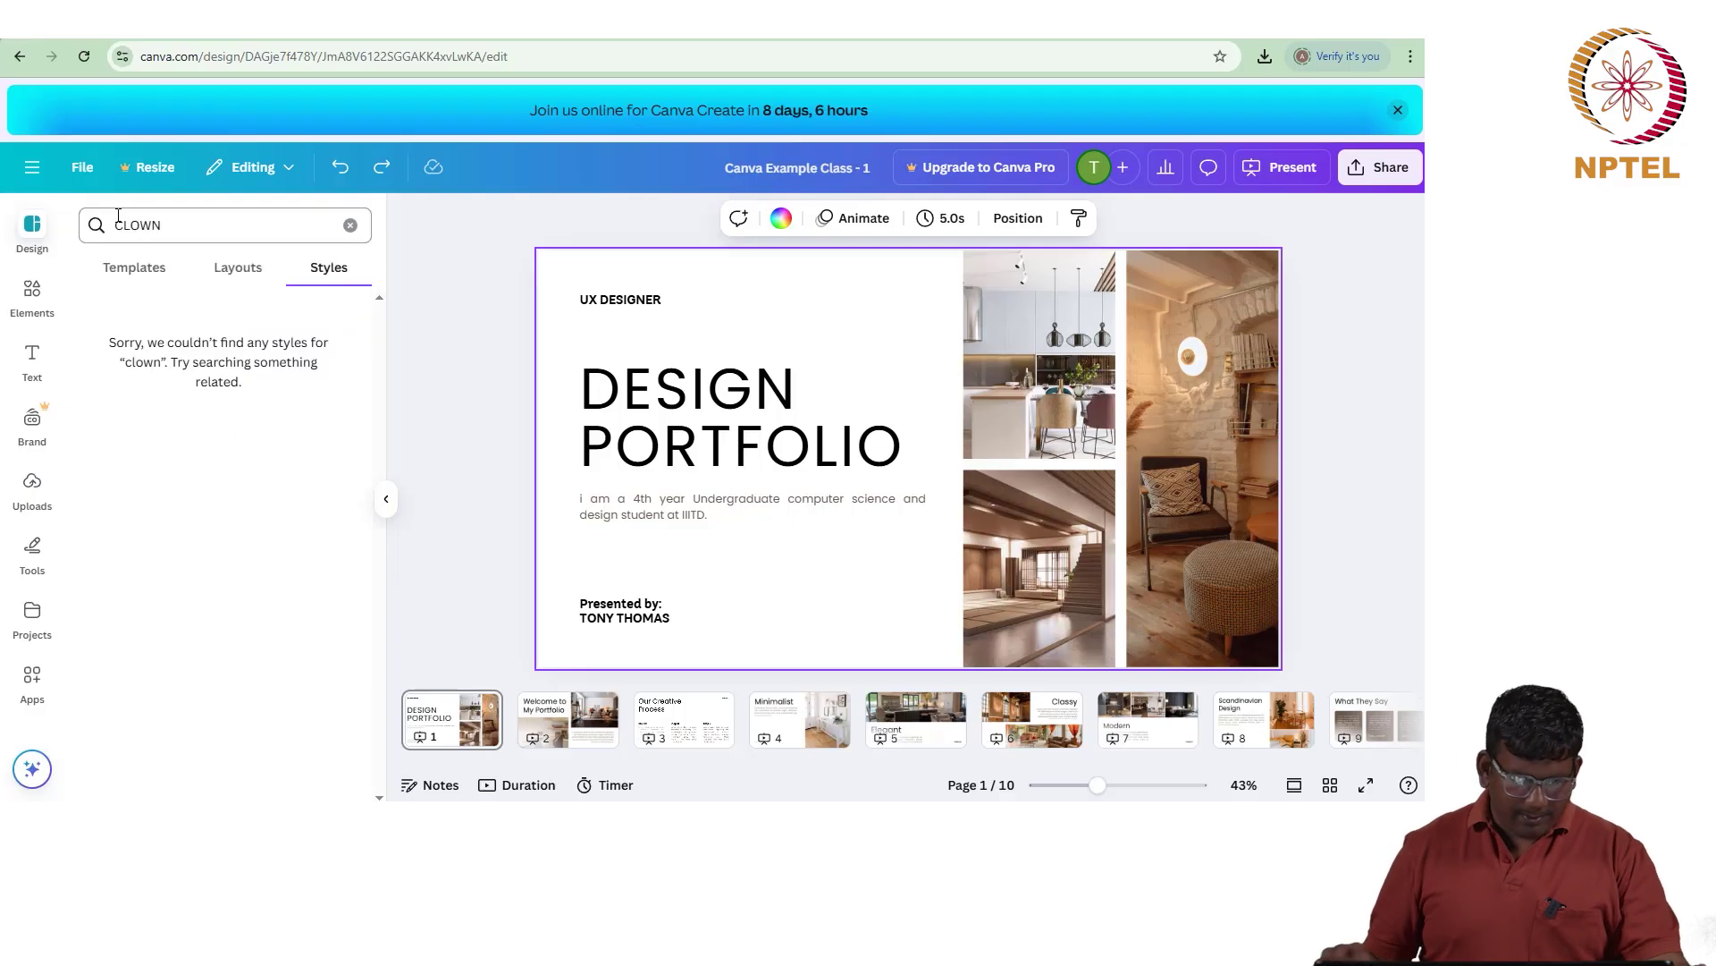
Step: Check the layouts and templates for "CLOWN", and clear the search term from the templates
click(225, 281)
click(156, 279)
click(238, 277)
click(148, 277)
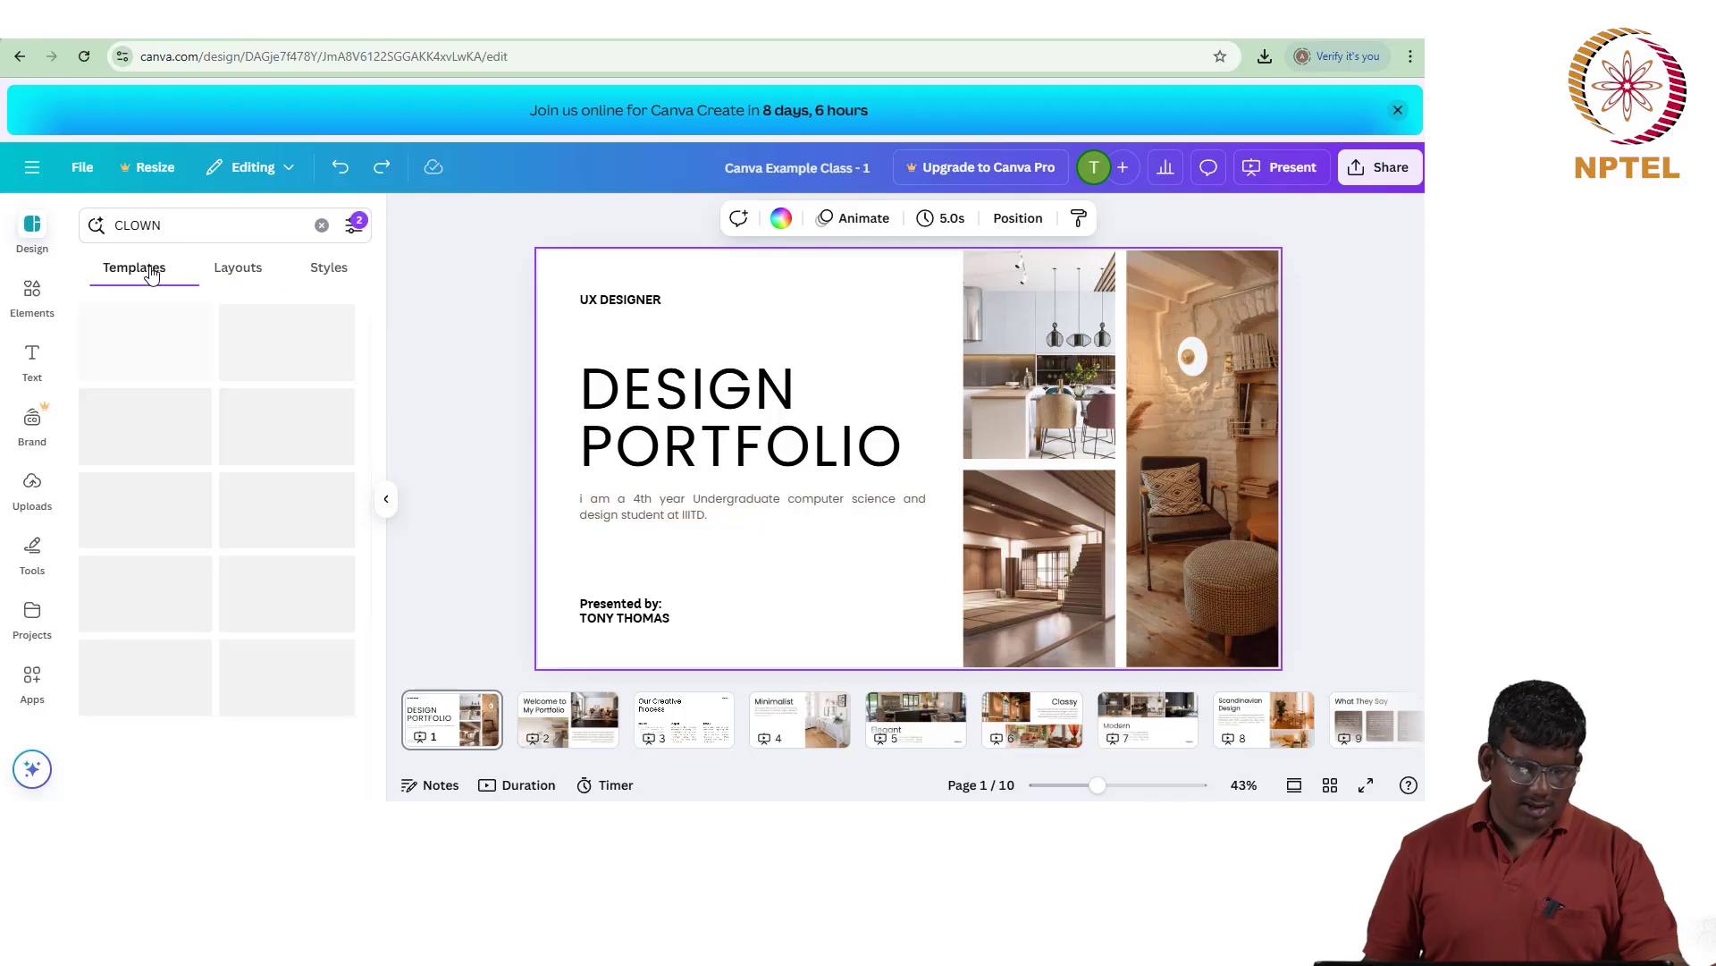
click(321, 224)
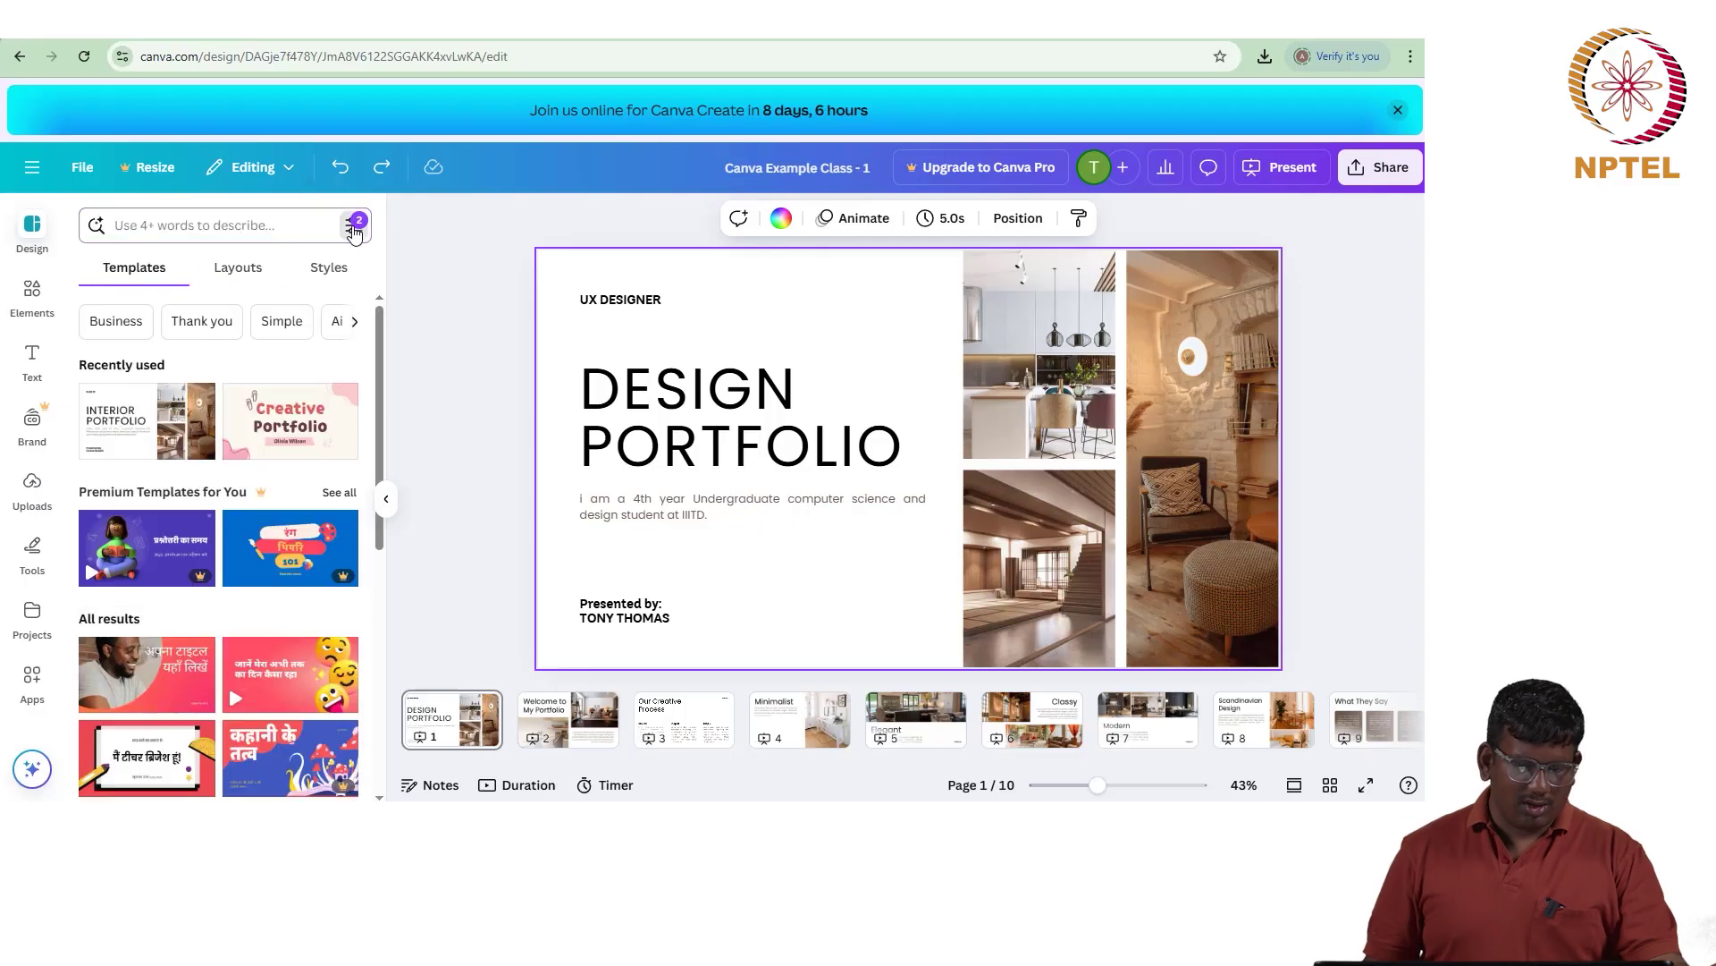
Step: Remove the red colour filter from the template search, keeping the Hindi language filter
click(354, 228)
click(225, 309)
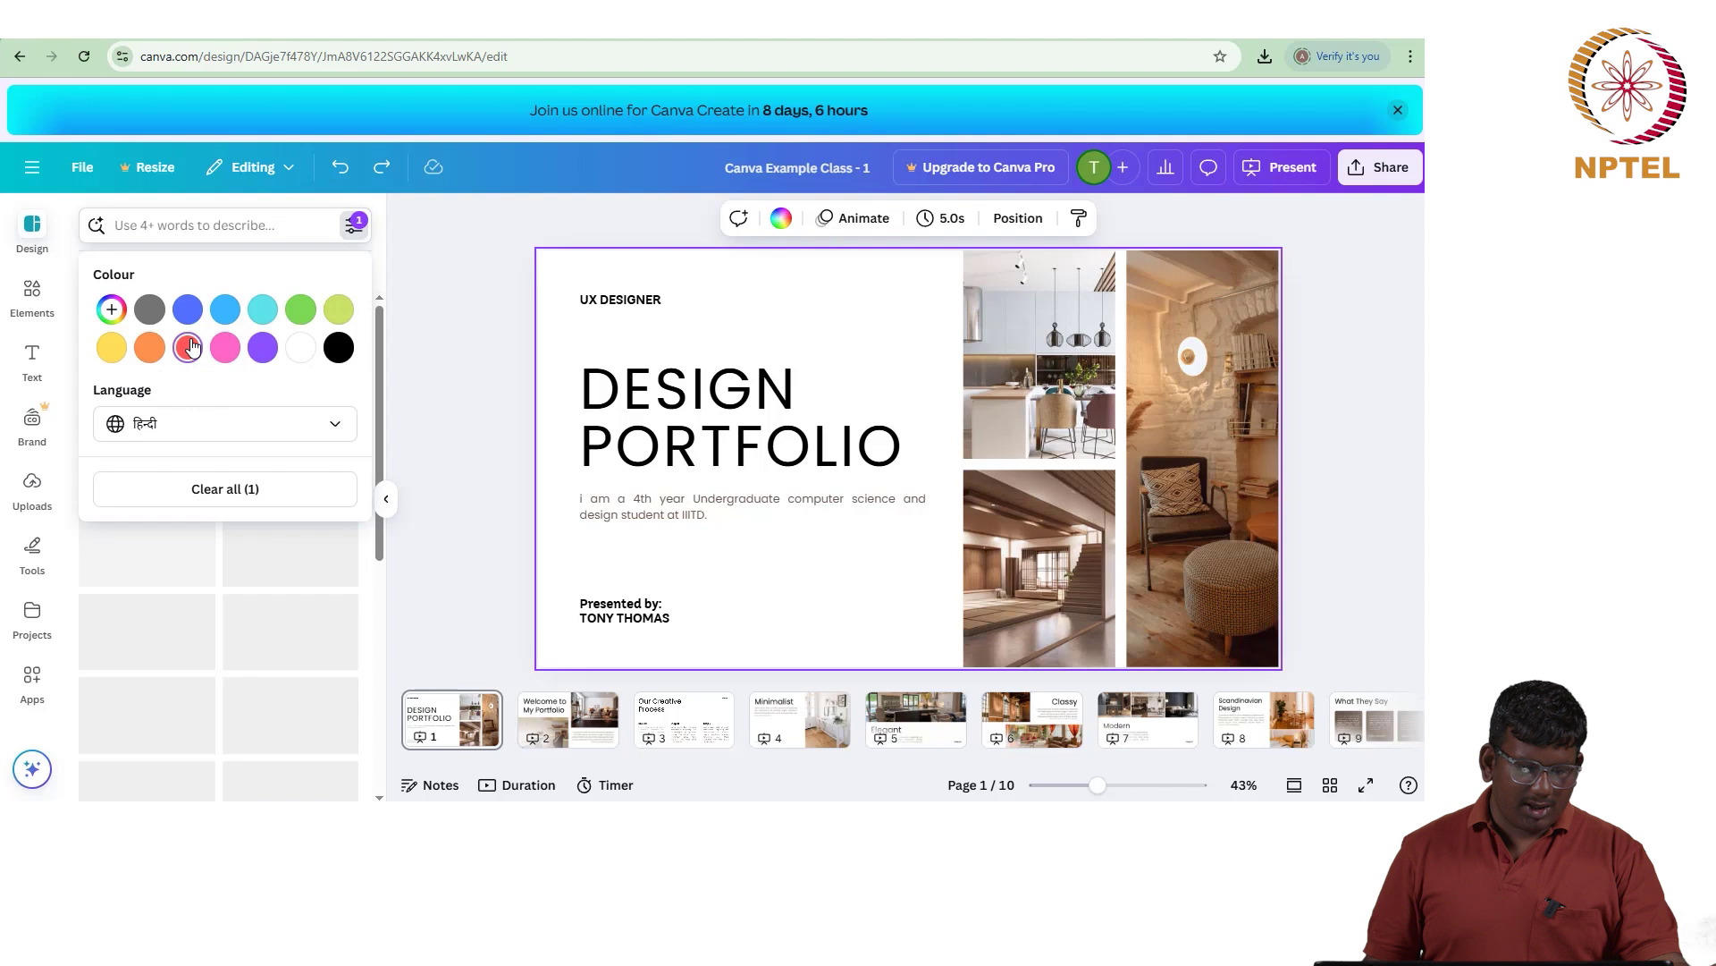
click(297, 220)
Step: Return to the design styles and repeat the search for "CLOWN"
click(331, 266)
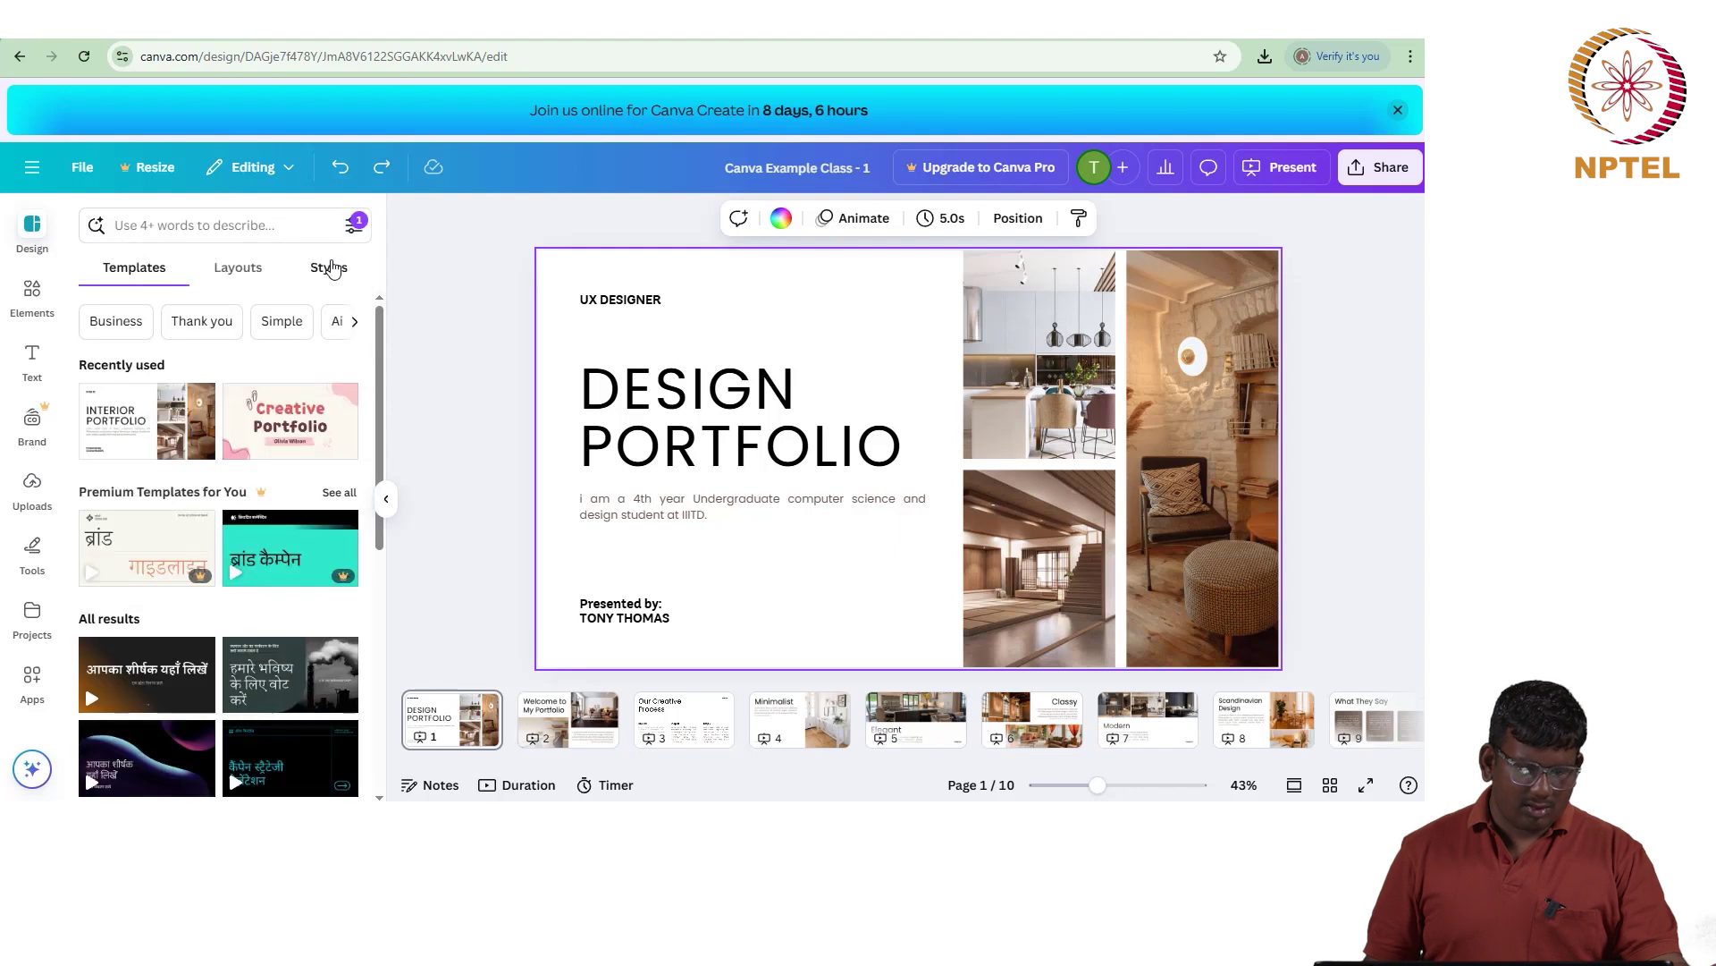
click(331, 266)
click(255, 224)
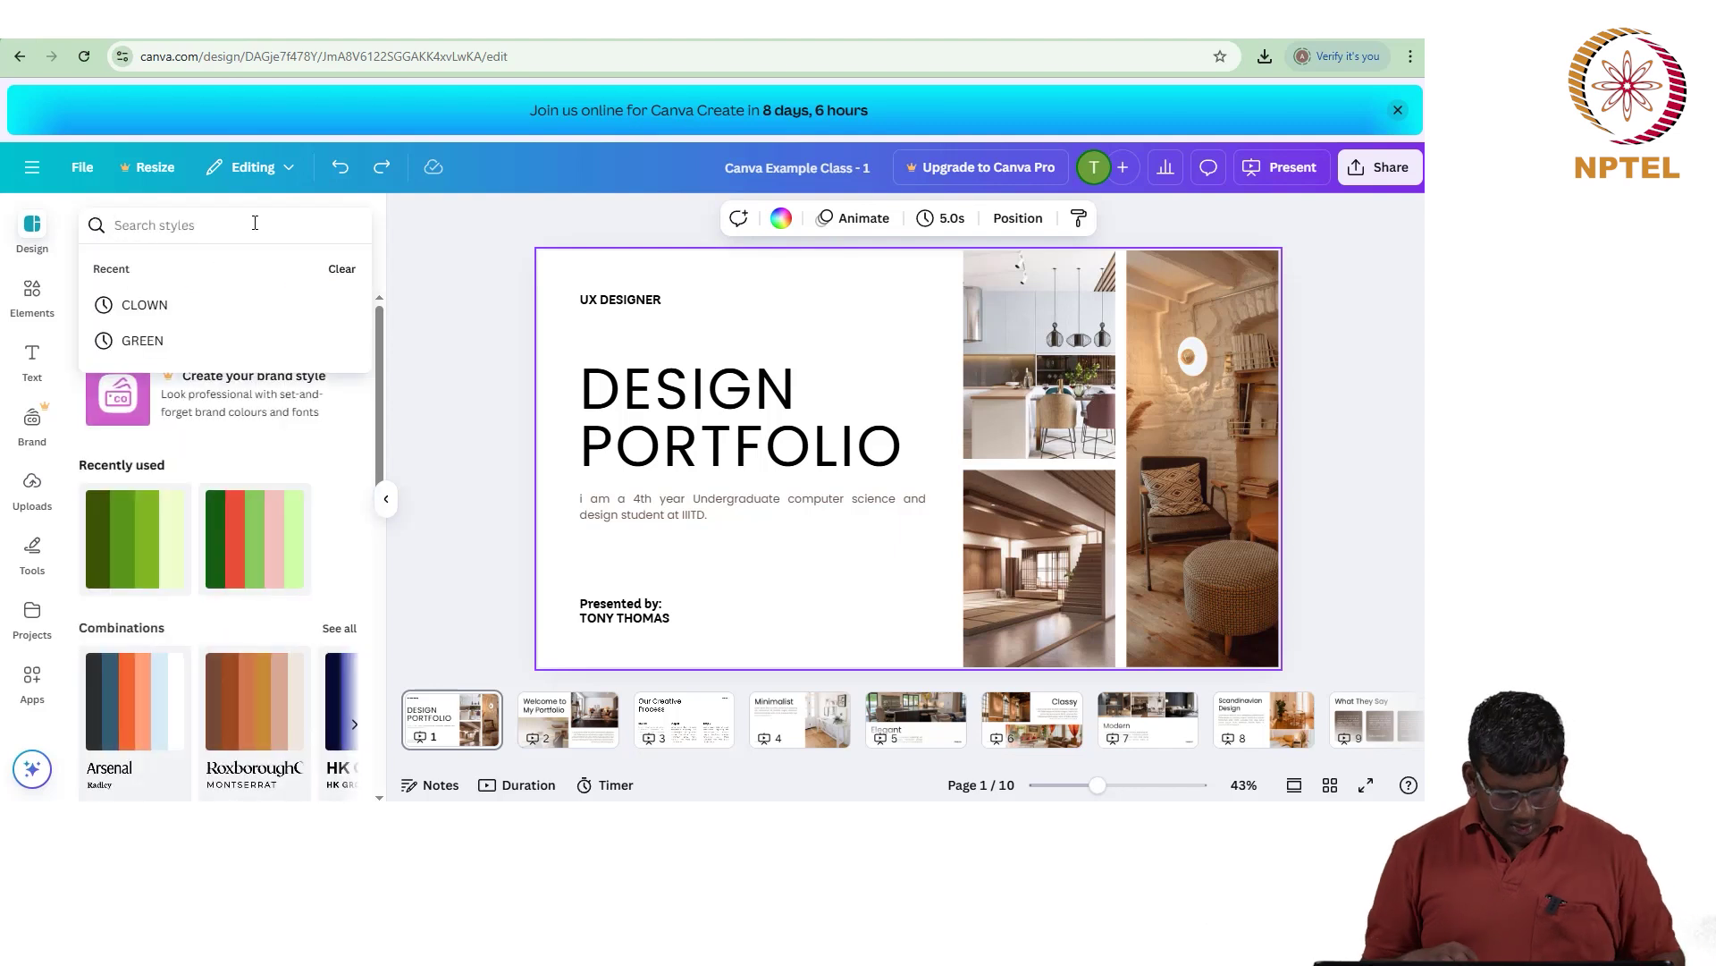
text(CLOWN)
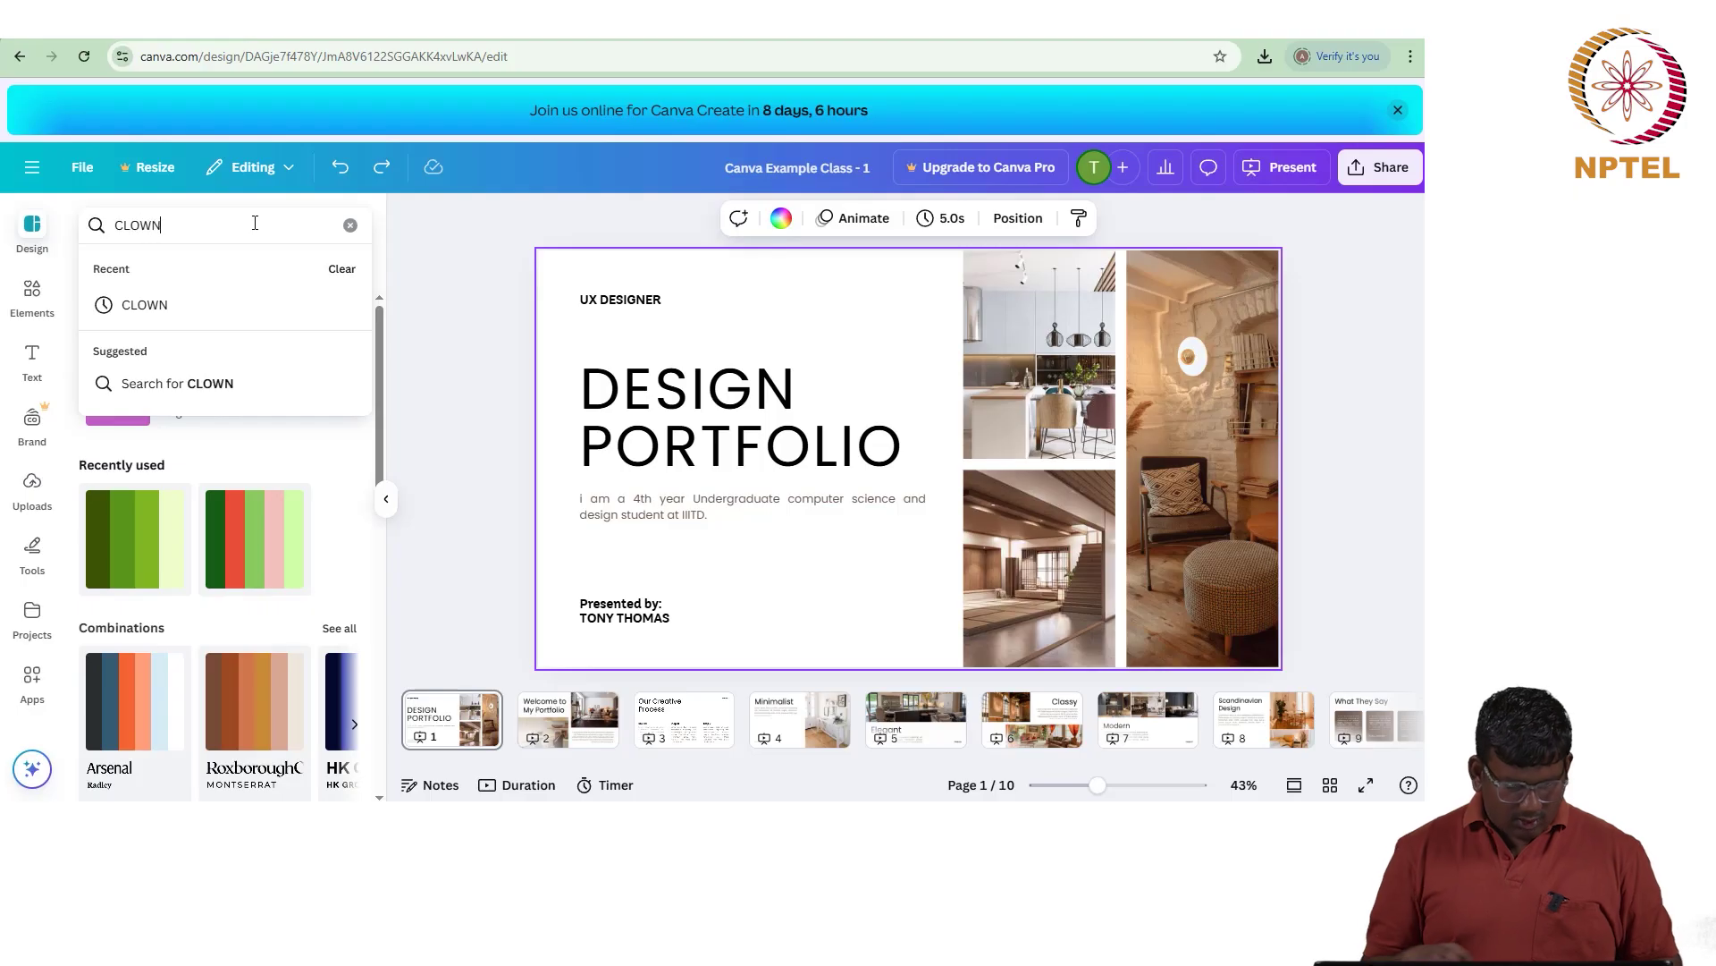
key(Return)
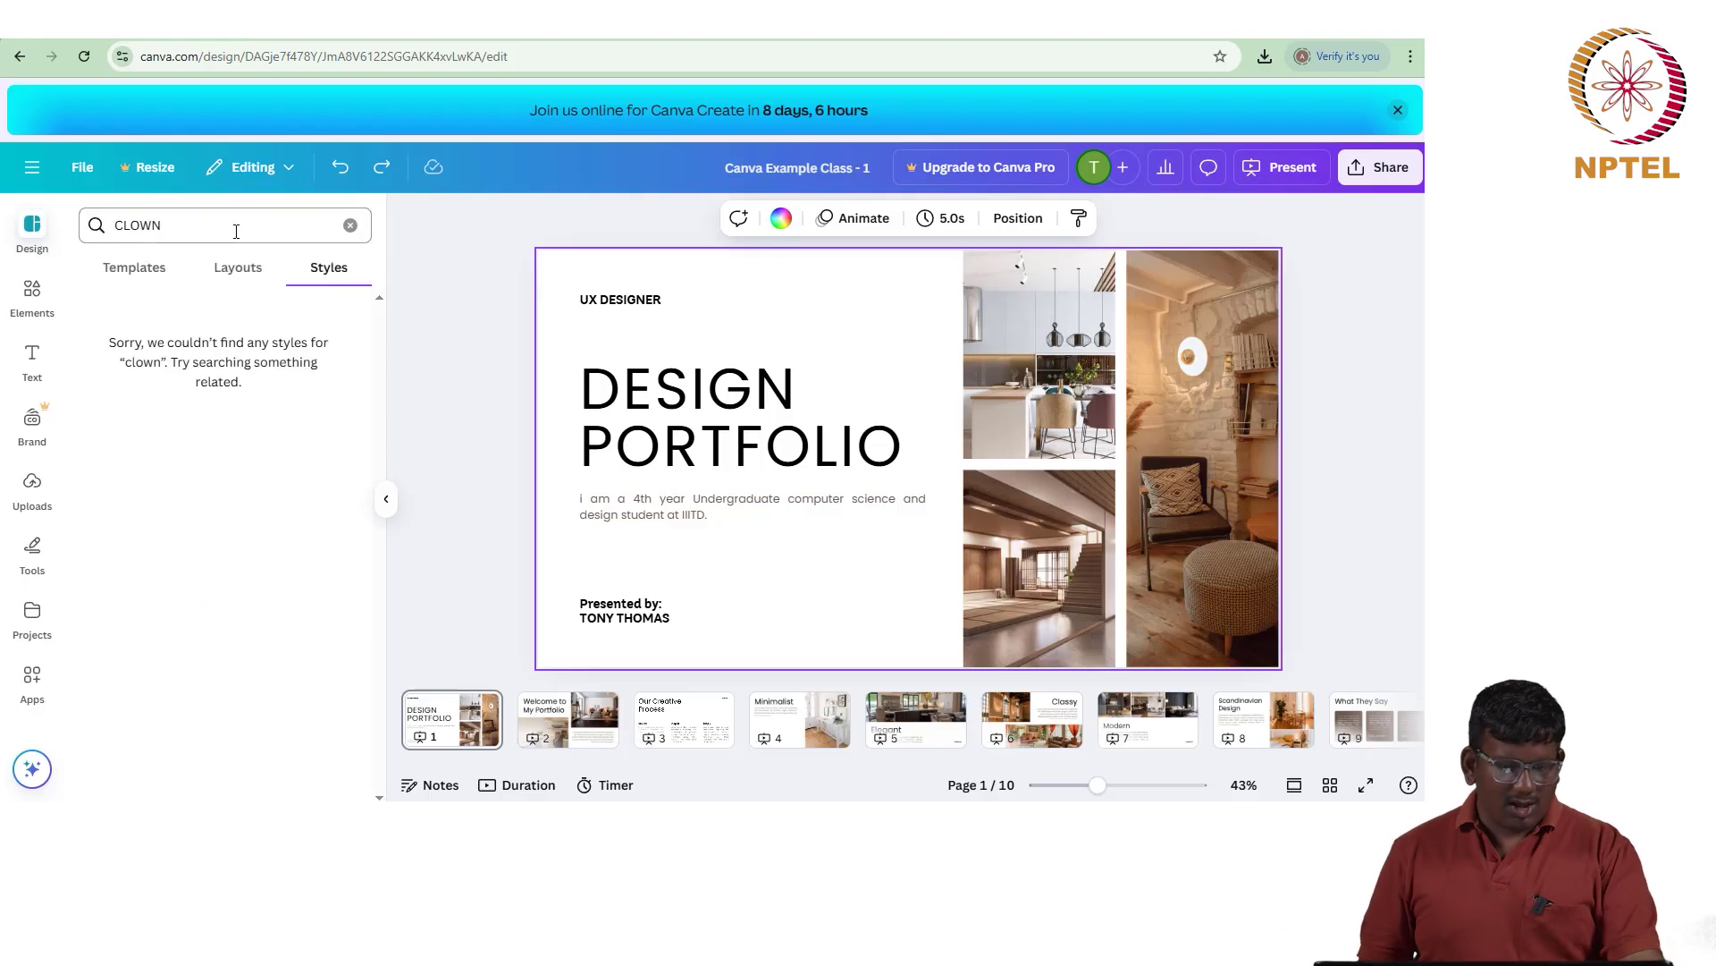
Step: Go from the styles through the layouts to the "CLOWN" templates and clear the search term
click(242, 270)
click(127, 272)
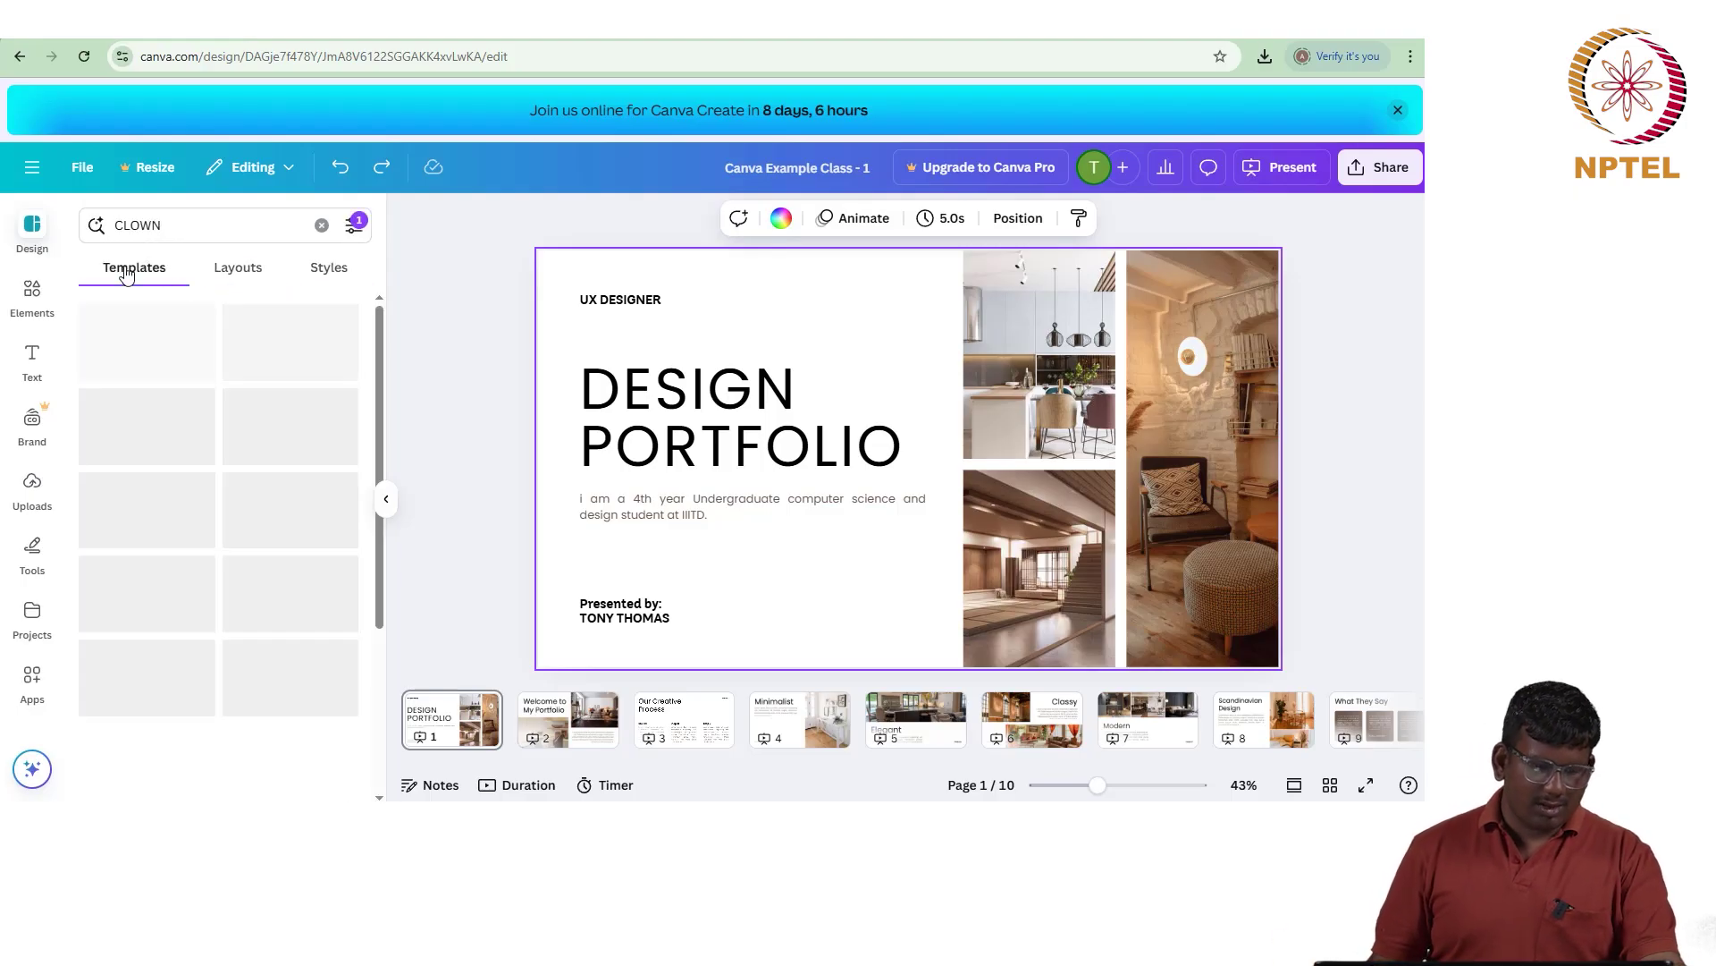
click(321, 225)
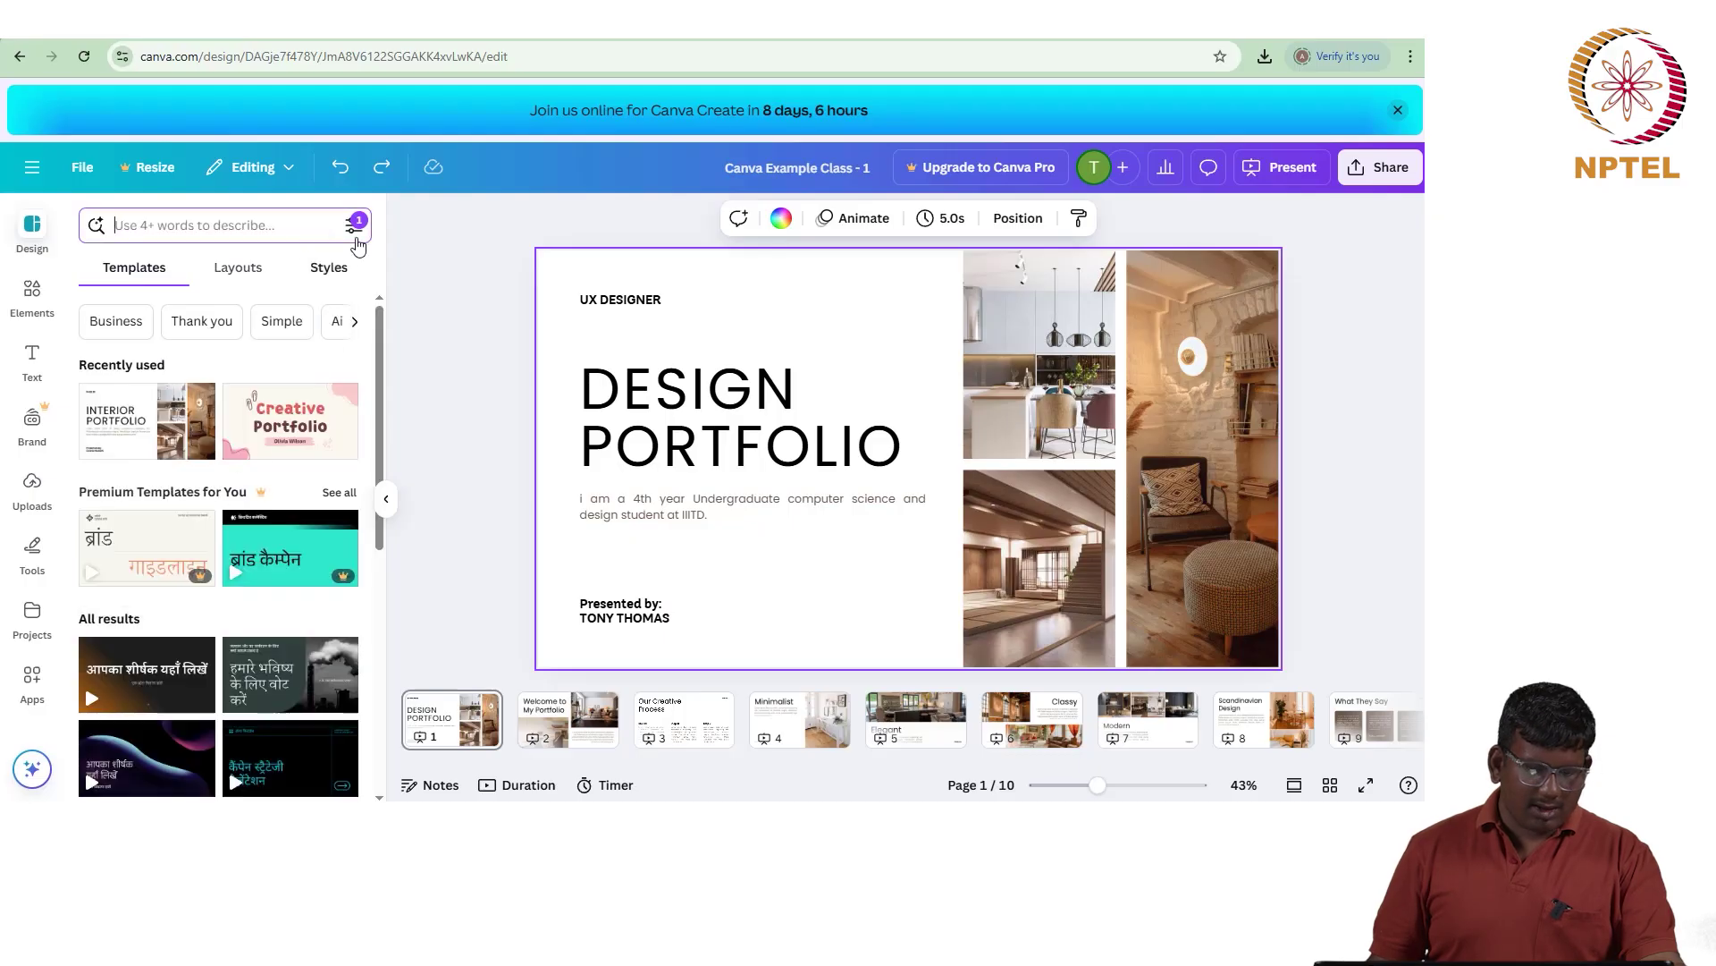
Step: Clear all template search filters, including the Hindi language filter, and close the filter options
click(354, 226)
click(238, 429)
click(238, 435)
click(229, 491)
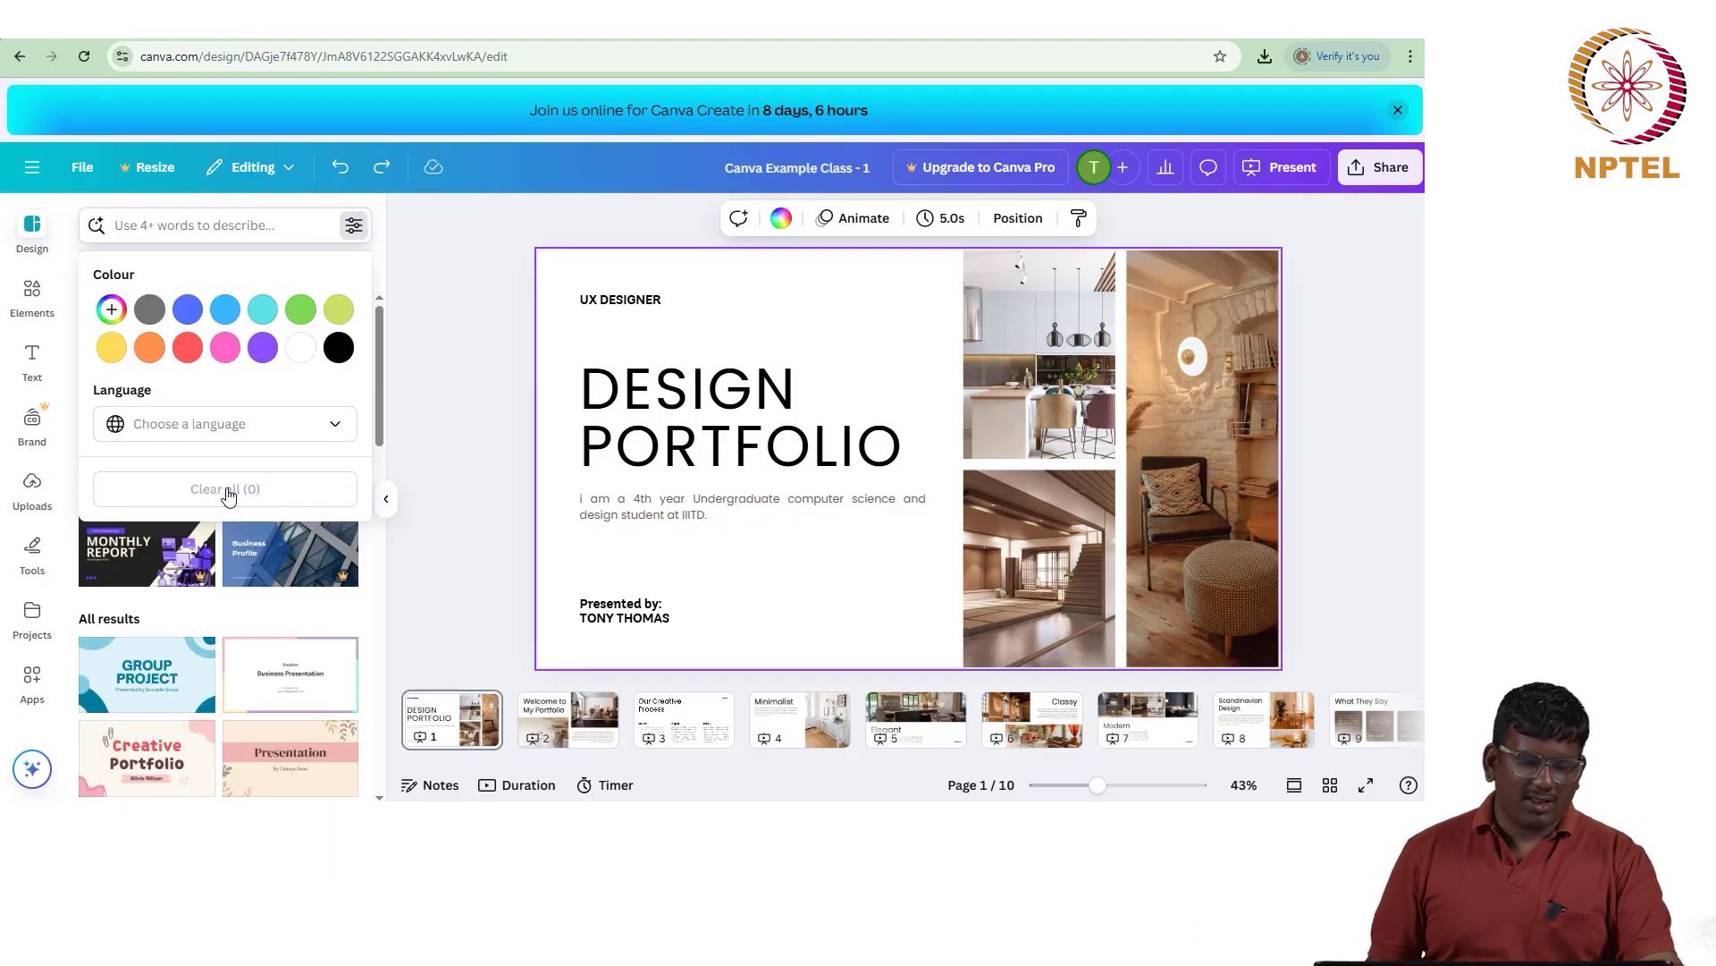
click(460, 412)
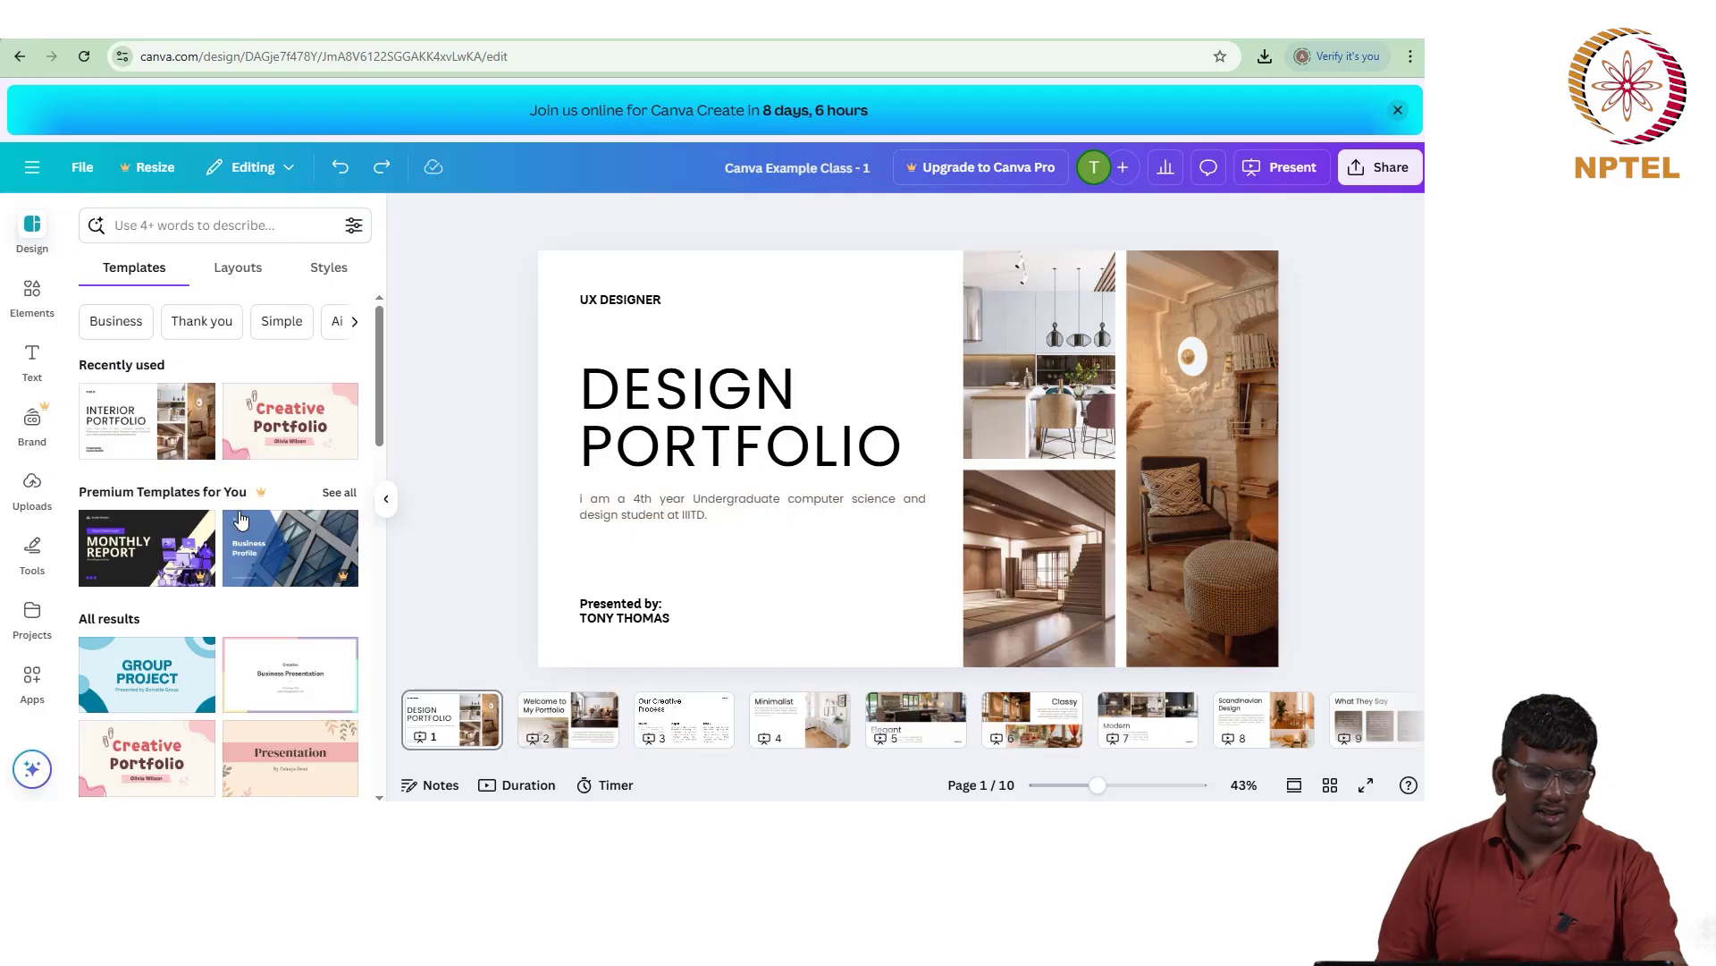
Step: Look through the style categories, from recently used and combinations to colour palettes and font sets
click(339, 270)
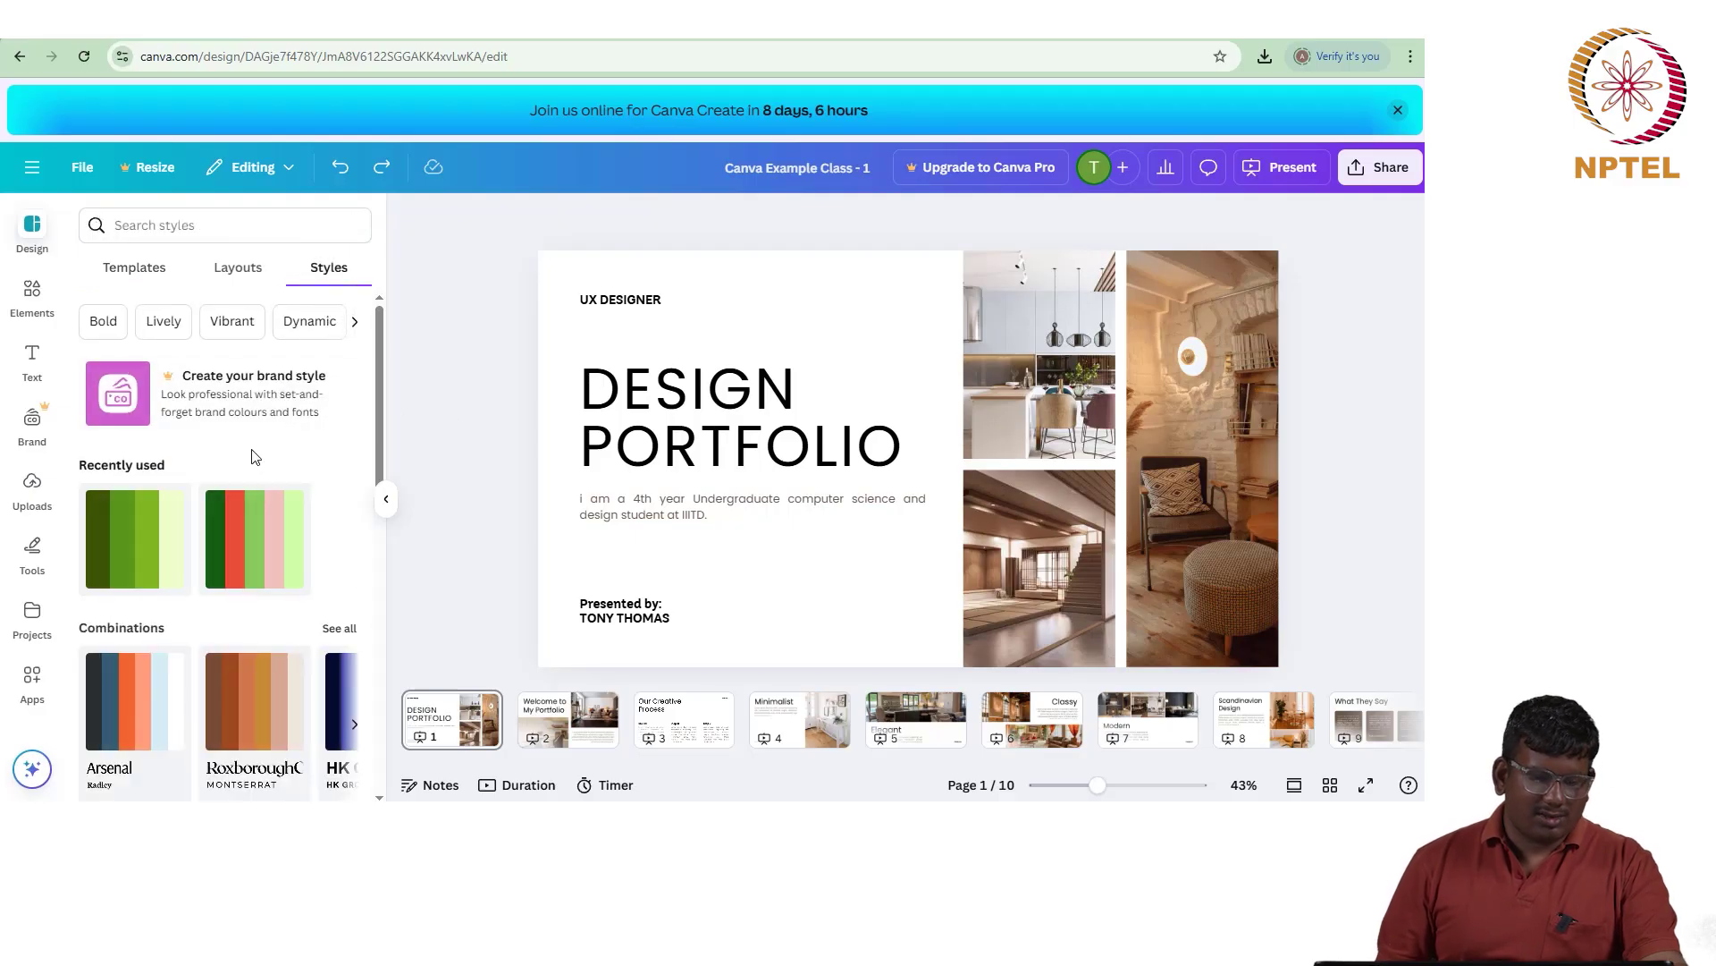
scroll(222, 615, down, 3)
scroll(223, 617, down, 2)
scroll(224, 617, up, 6)
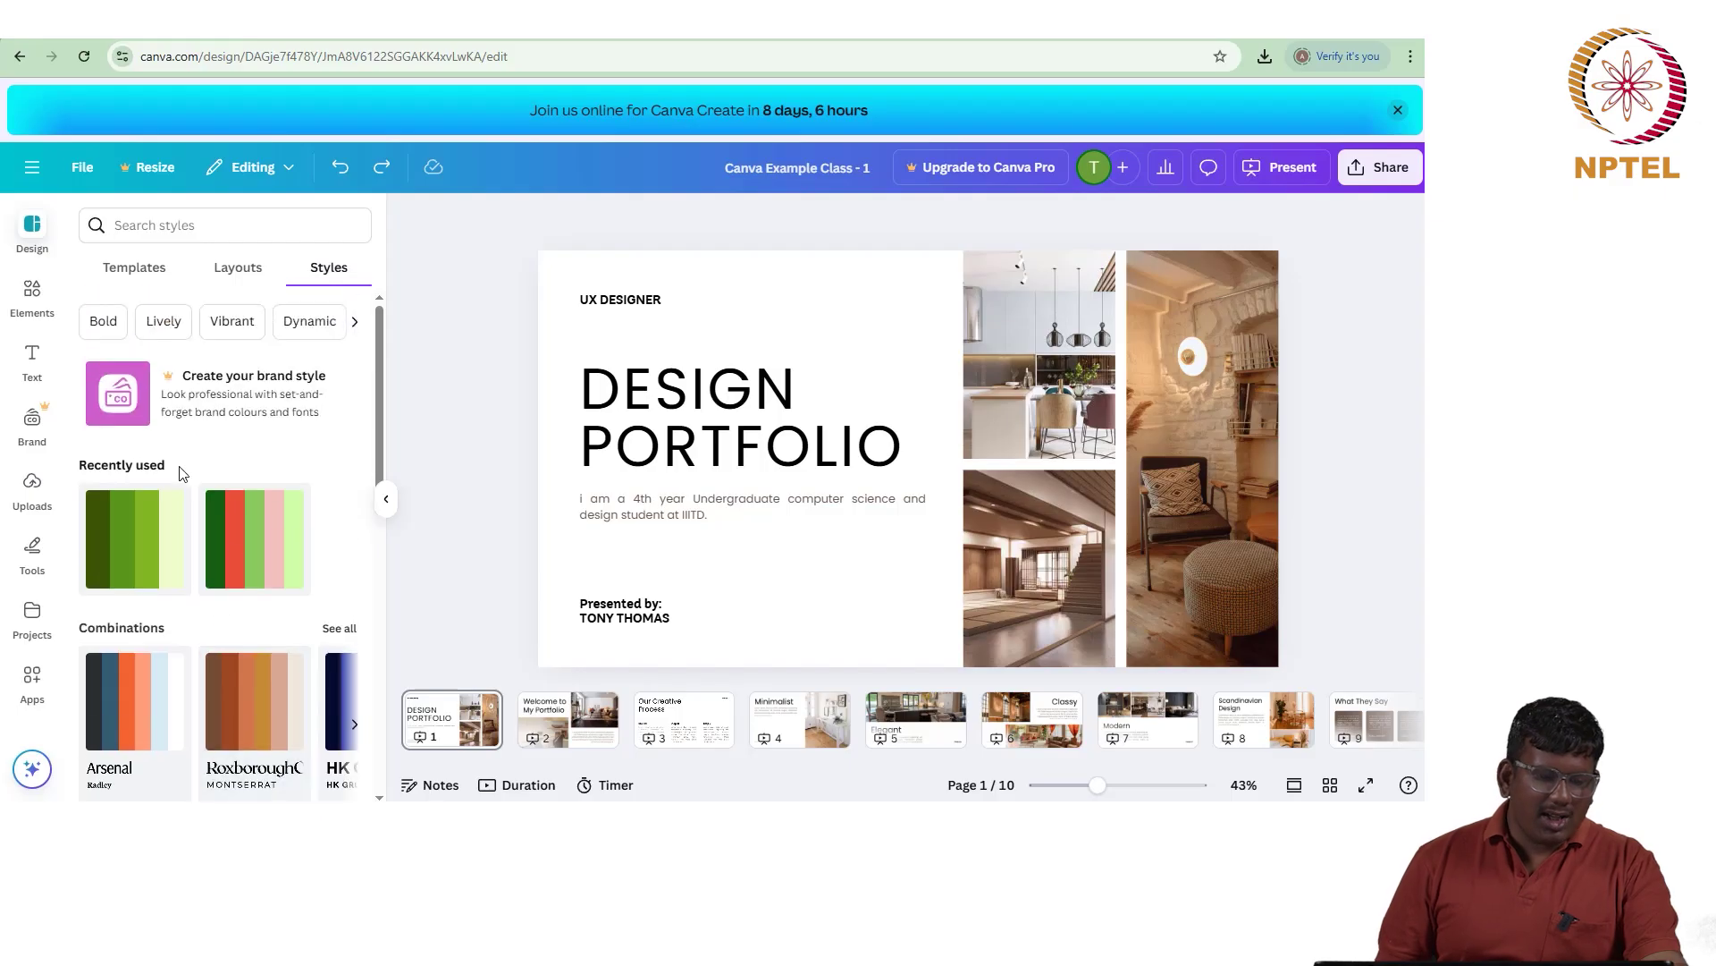
scroll(143, 559, down, 3)
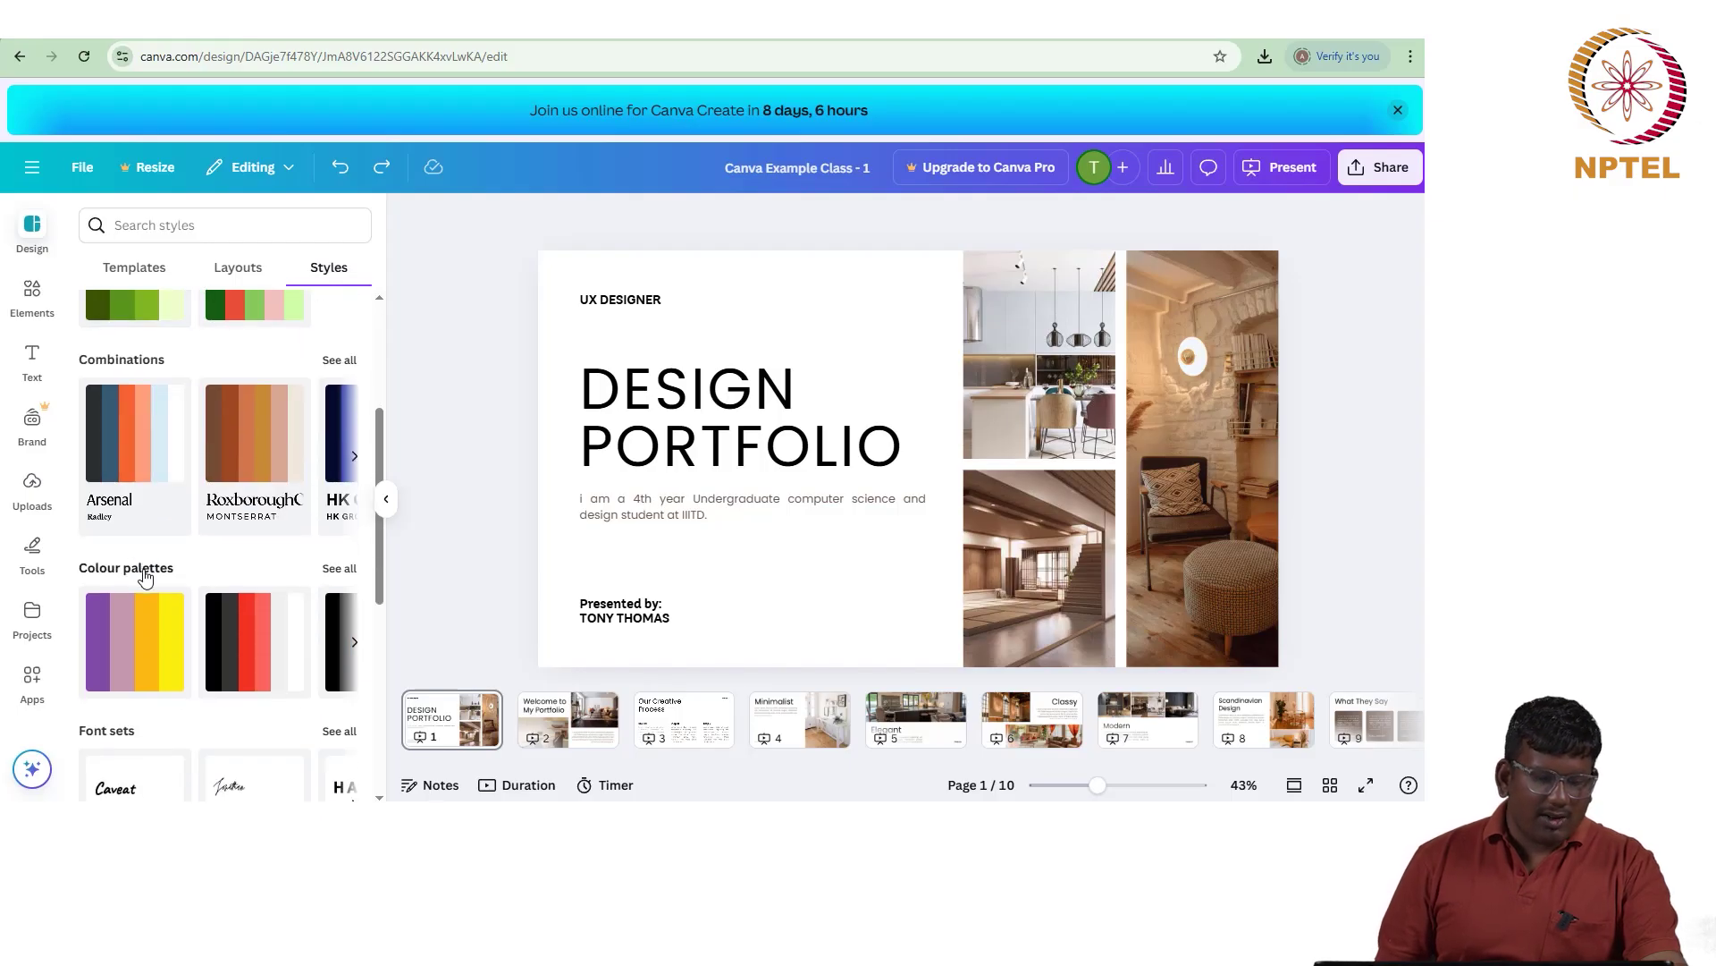
scroll(145, 572, down, 2)
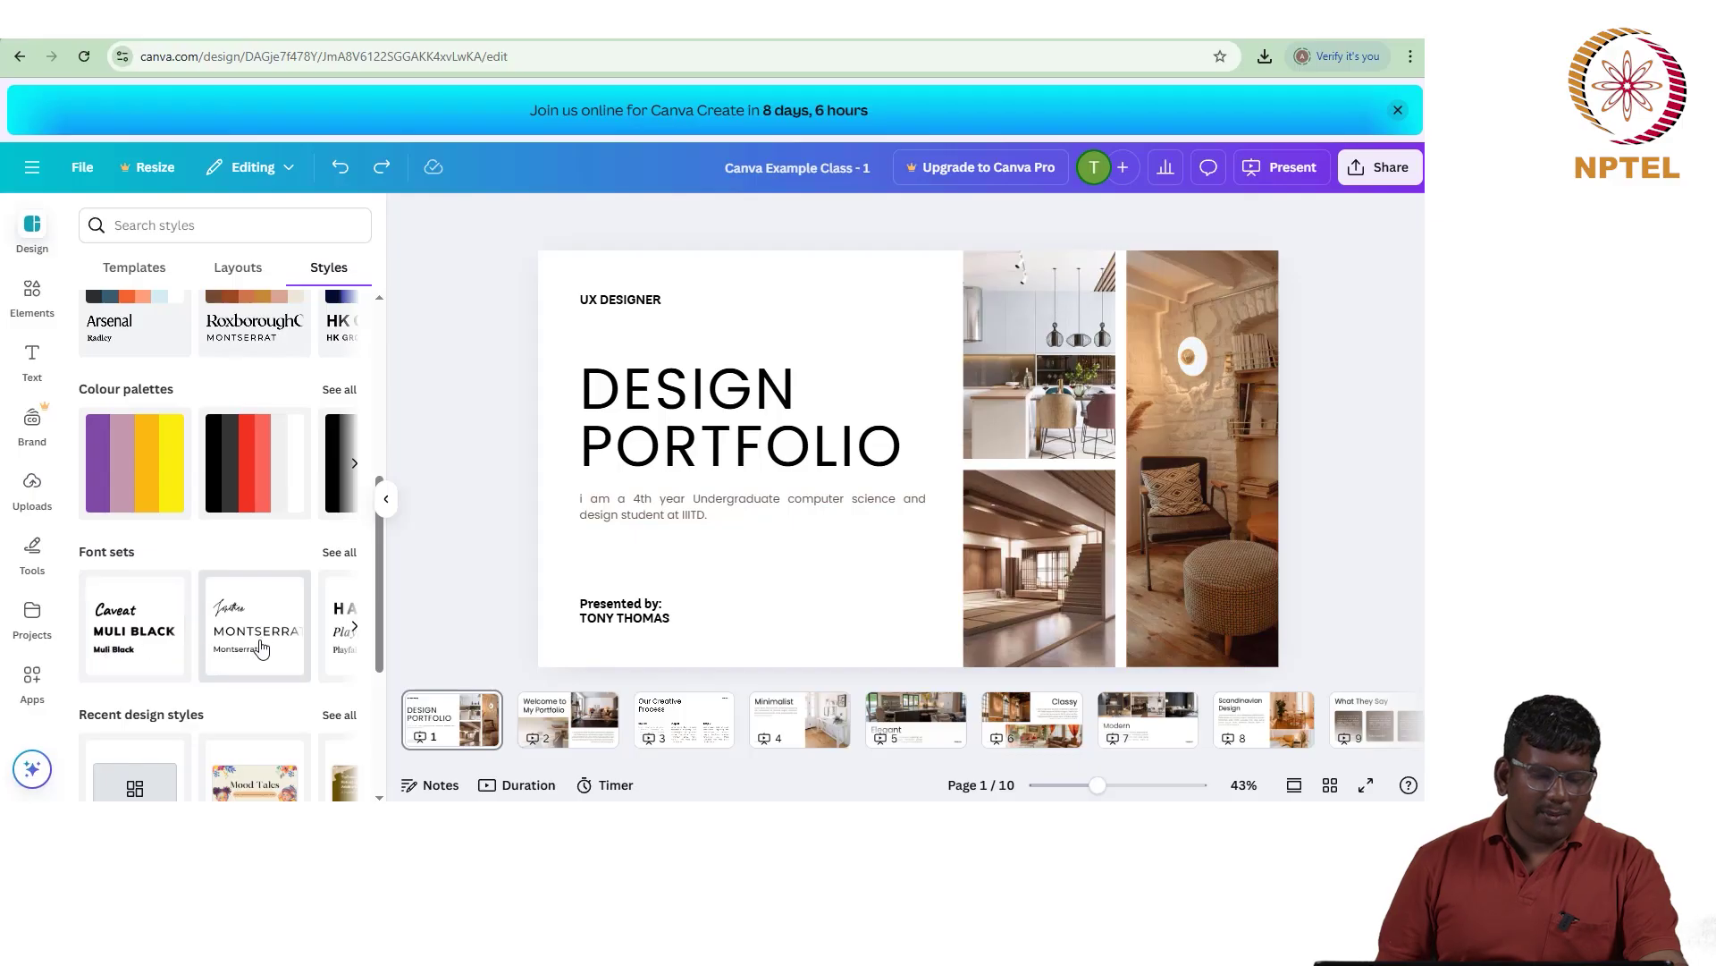
Step: Browse the available font sets forward and back to the first ones
click(353, 626)
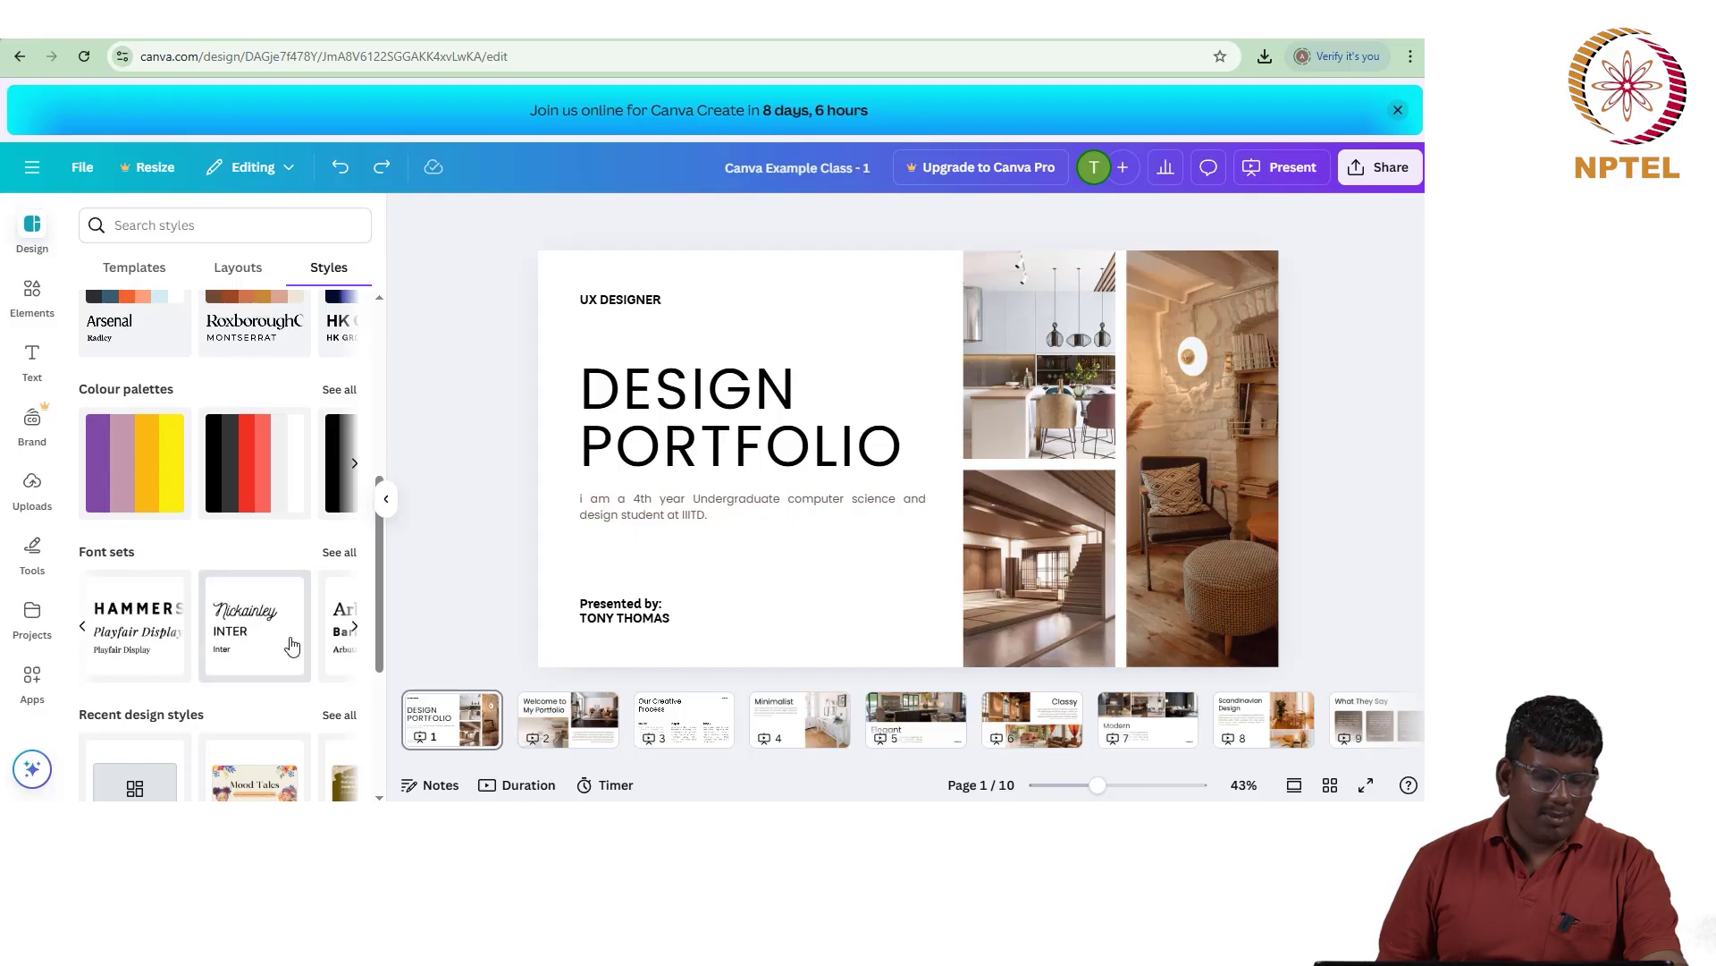
click(355, 626)
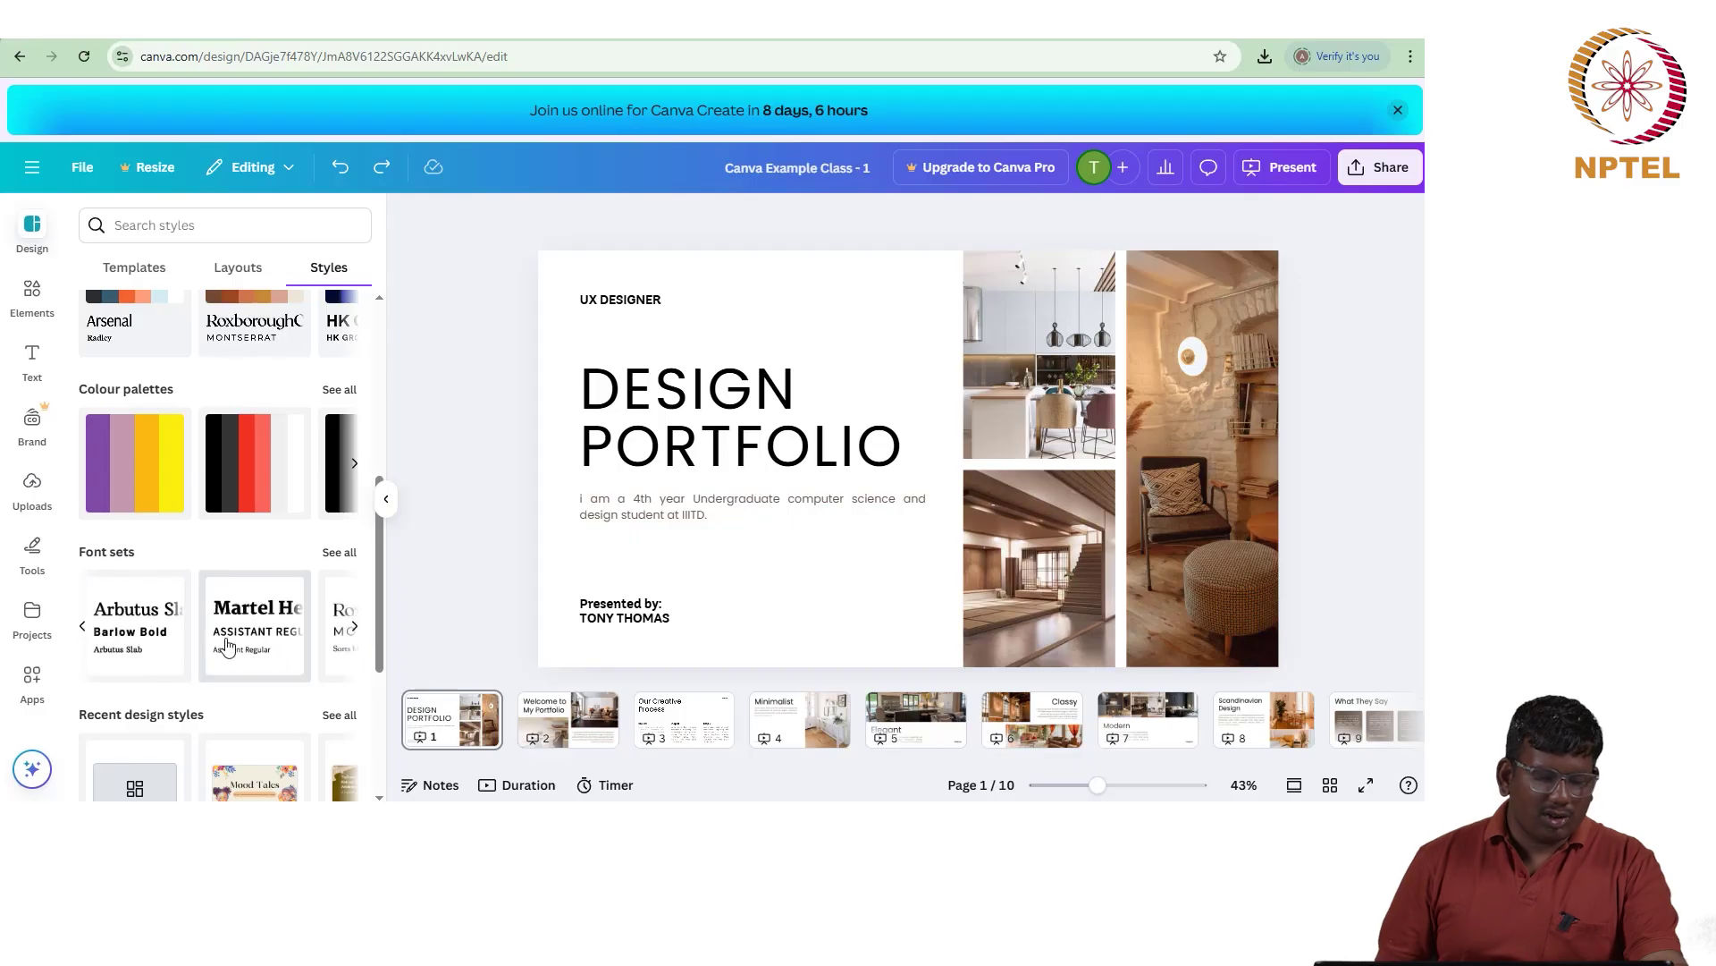
click(79, 630)
click(356, 630)
click(356, 630)
click(356, 630)
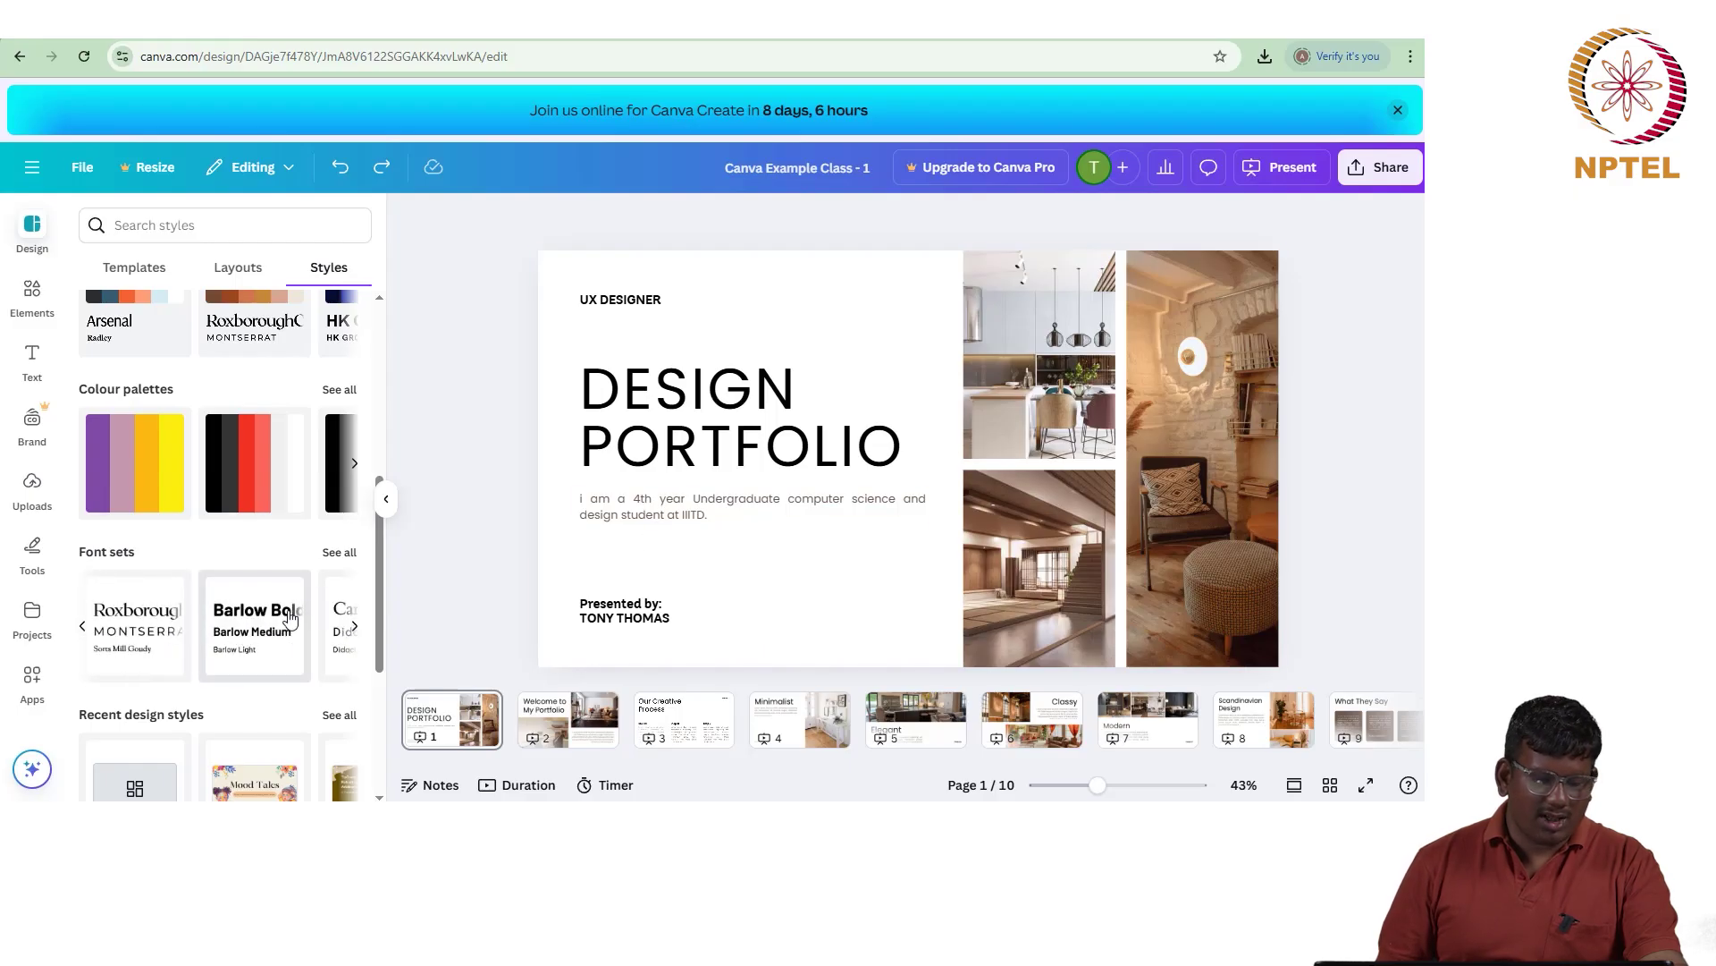
click(84, 626)
click(84, 626)
click(84, 626)
click(87, 623)
Step: Try the Caveat and Muli Black, script and Montserrat, and Nickainley and Inter font sets on page 1
click(90, 622)
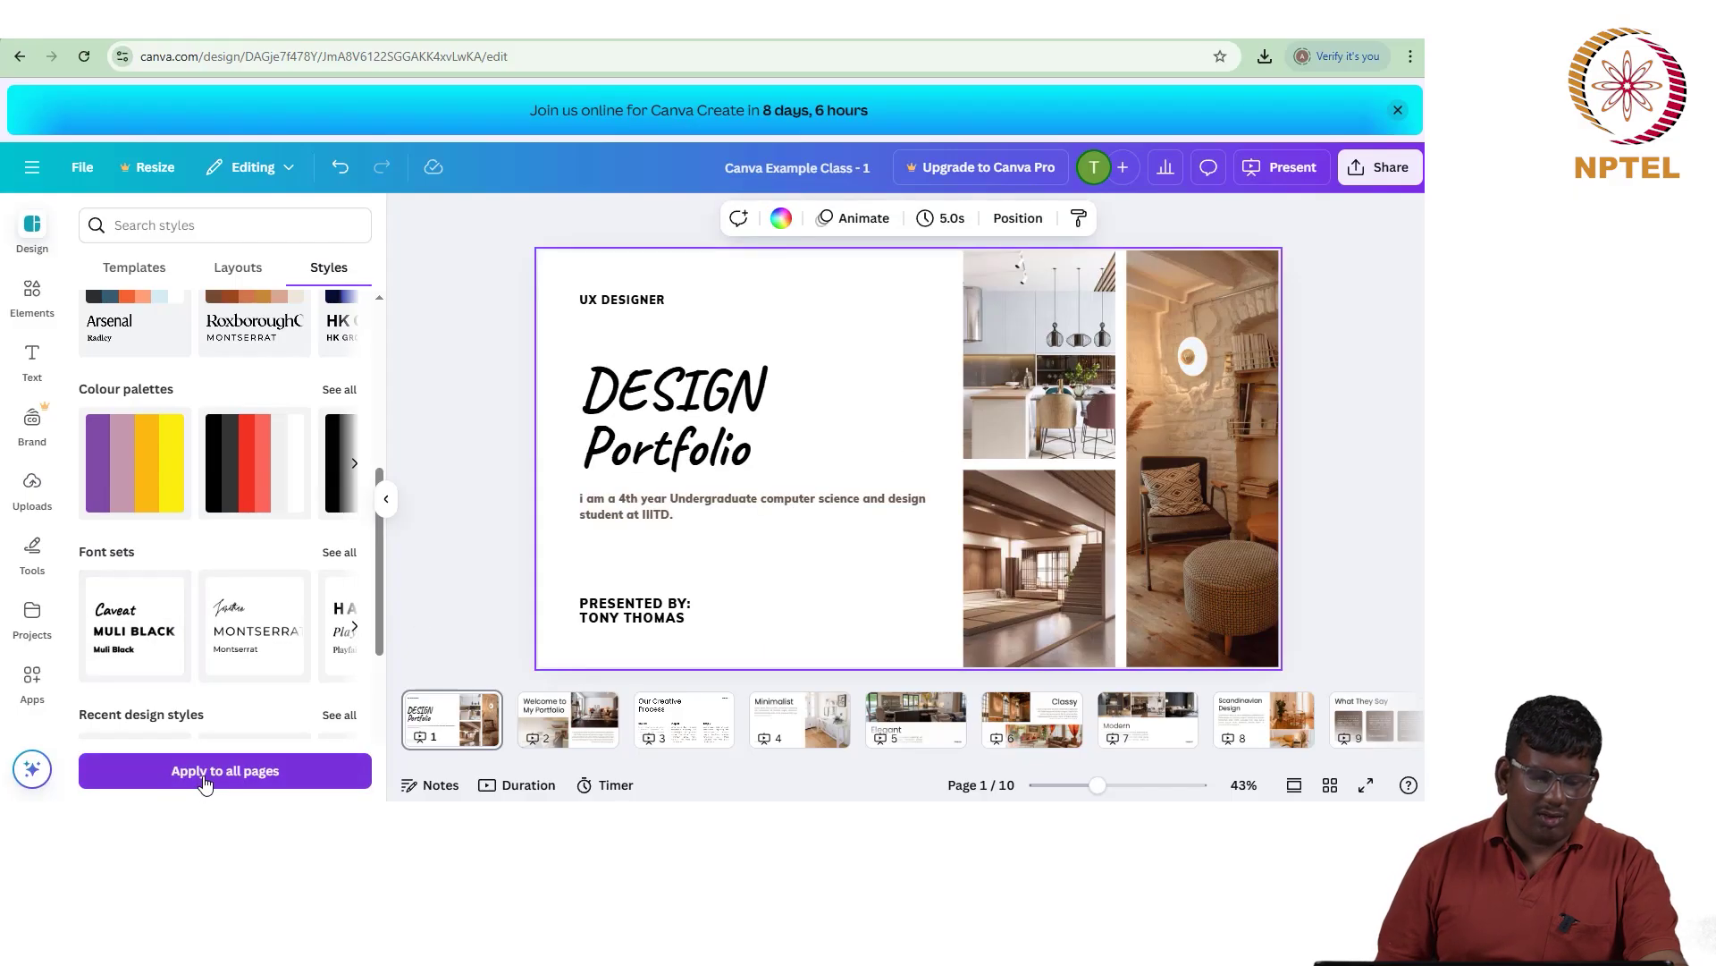
click(251, 643)
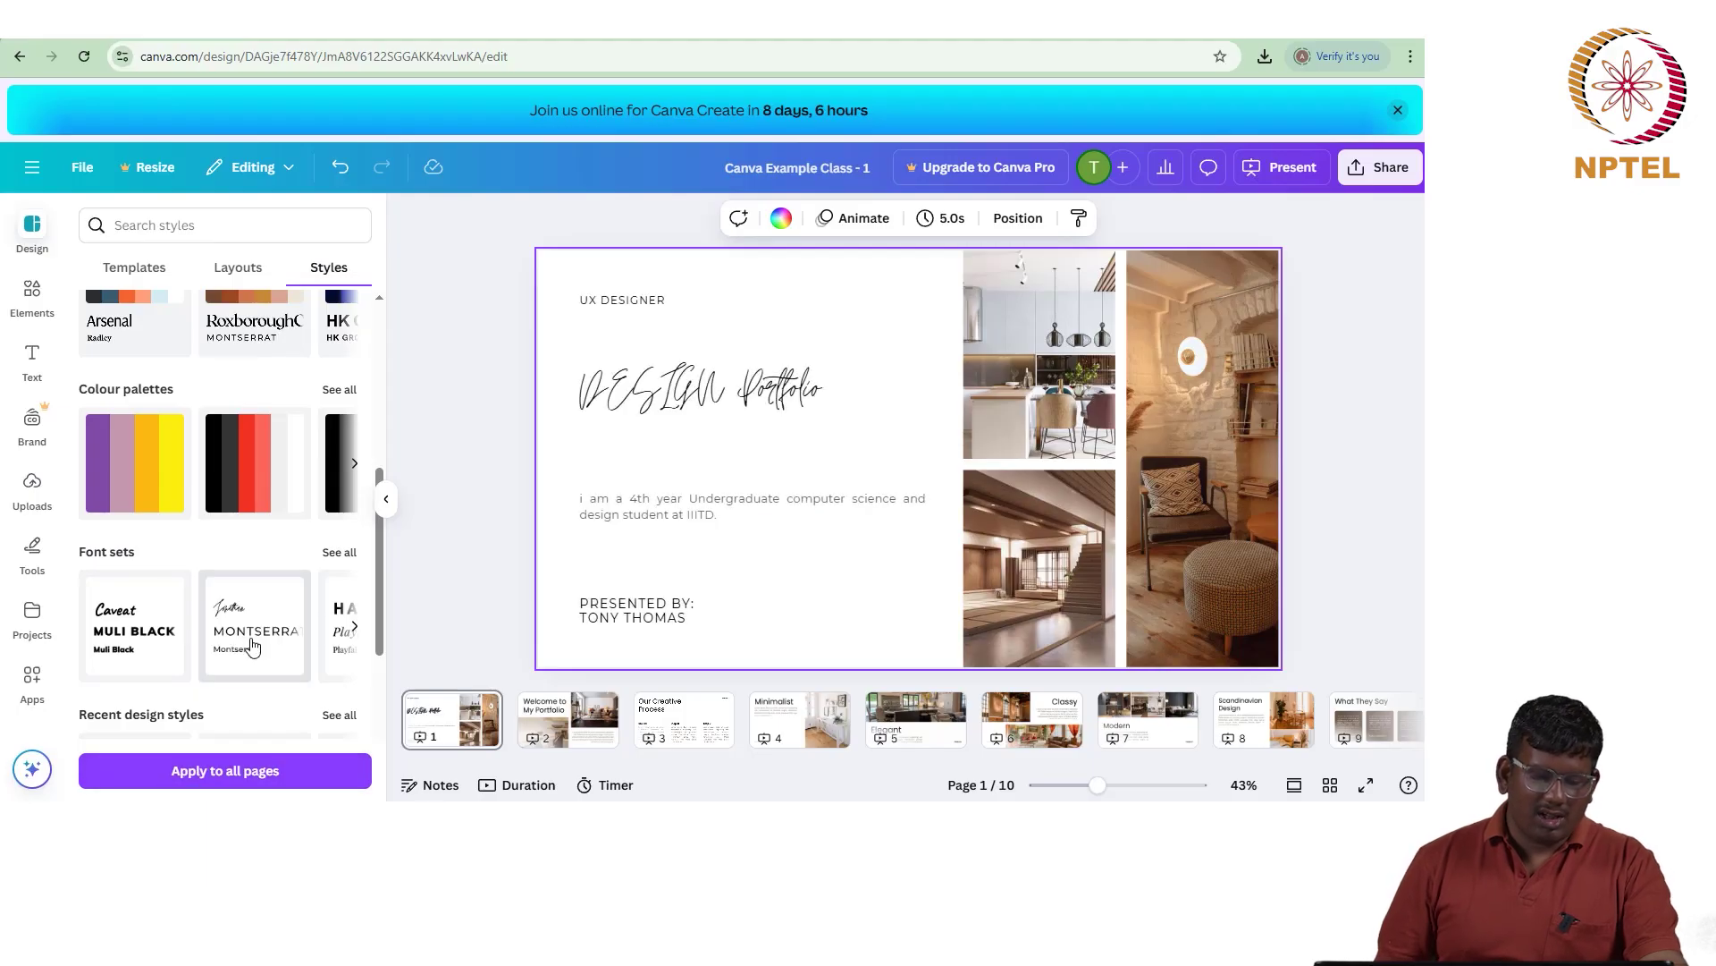
click(354, 626)
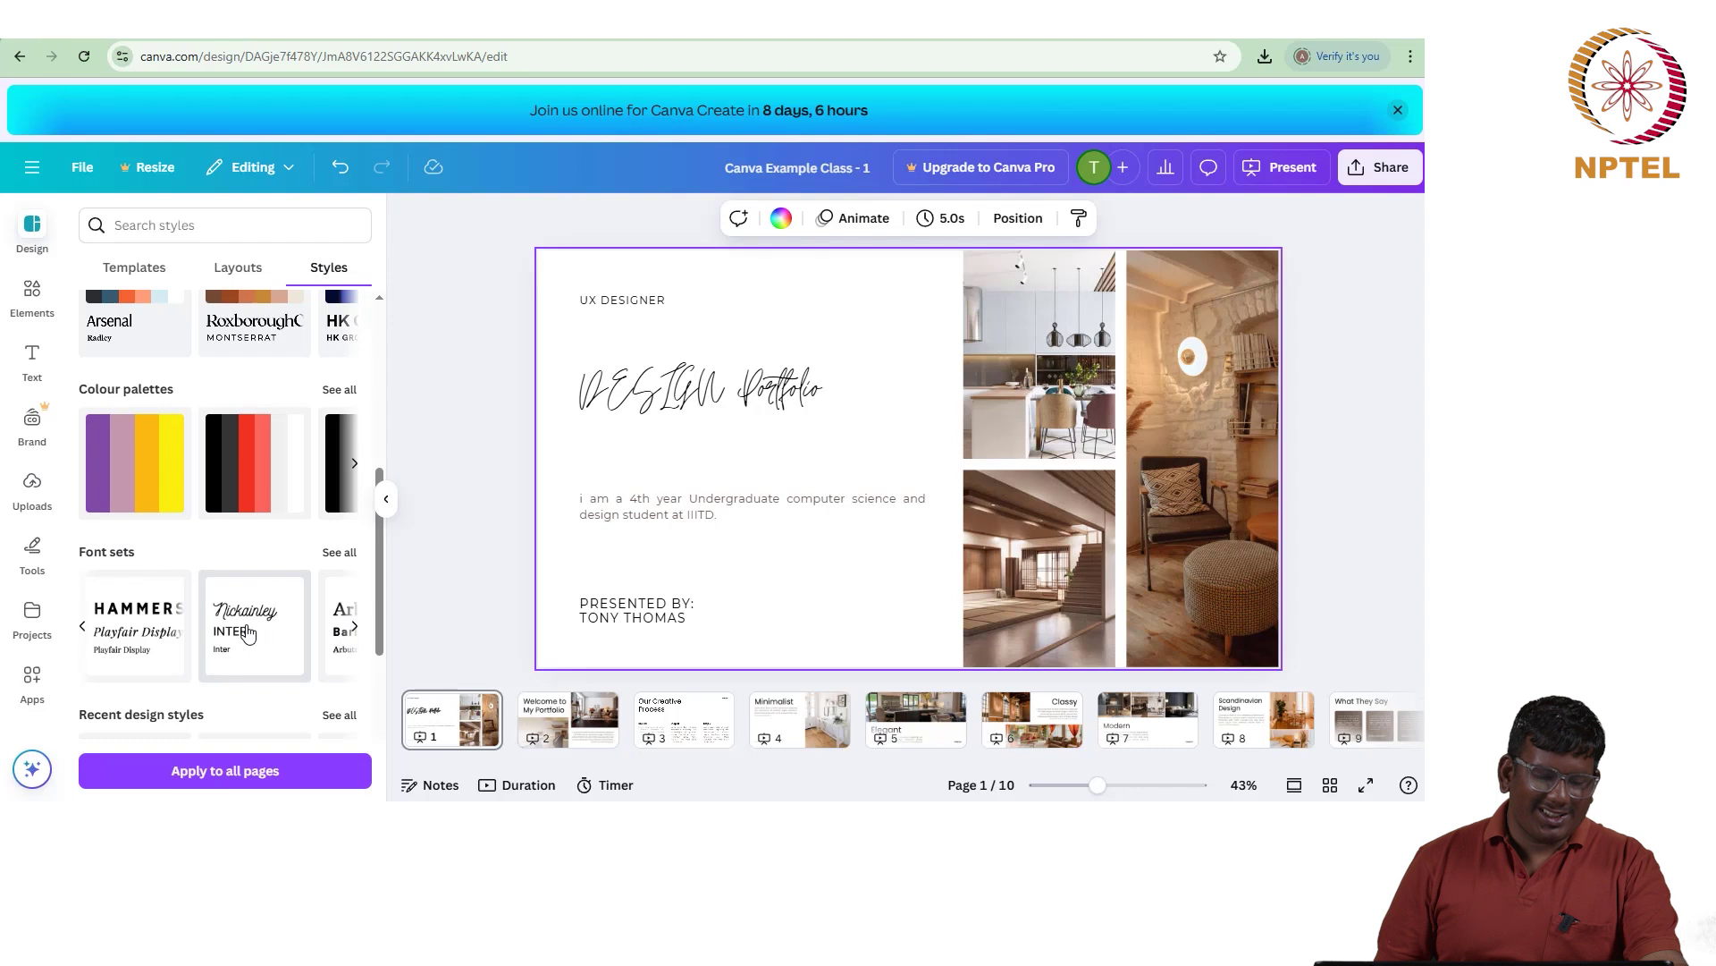
click(250, 633)
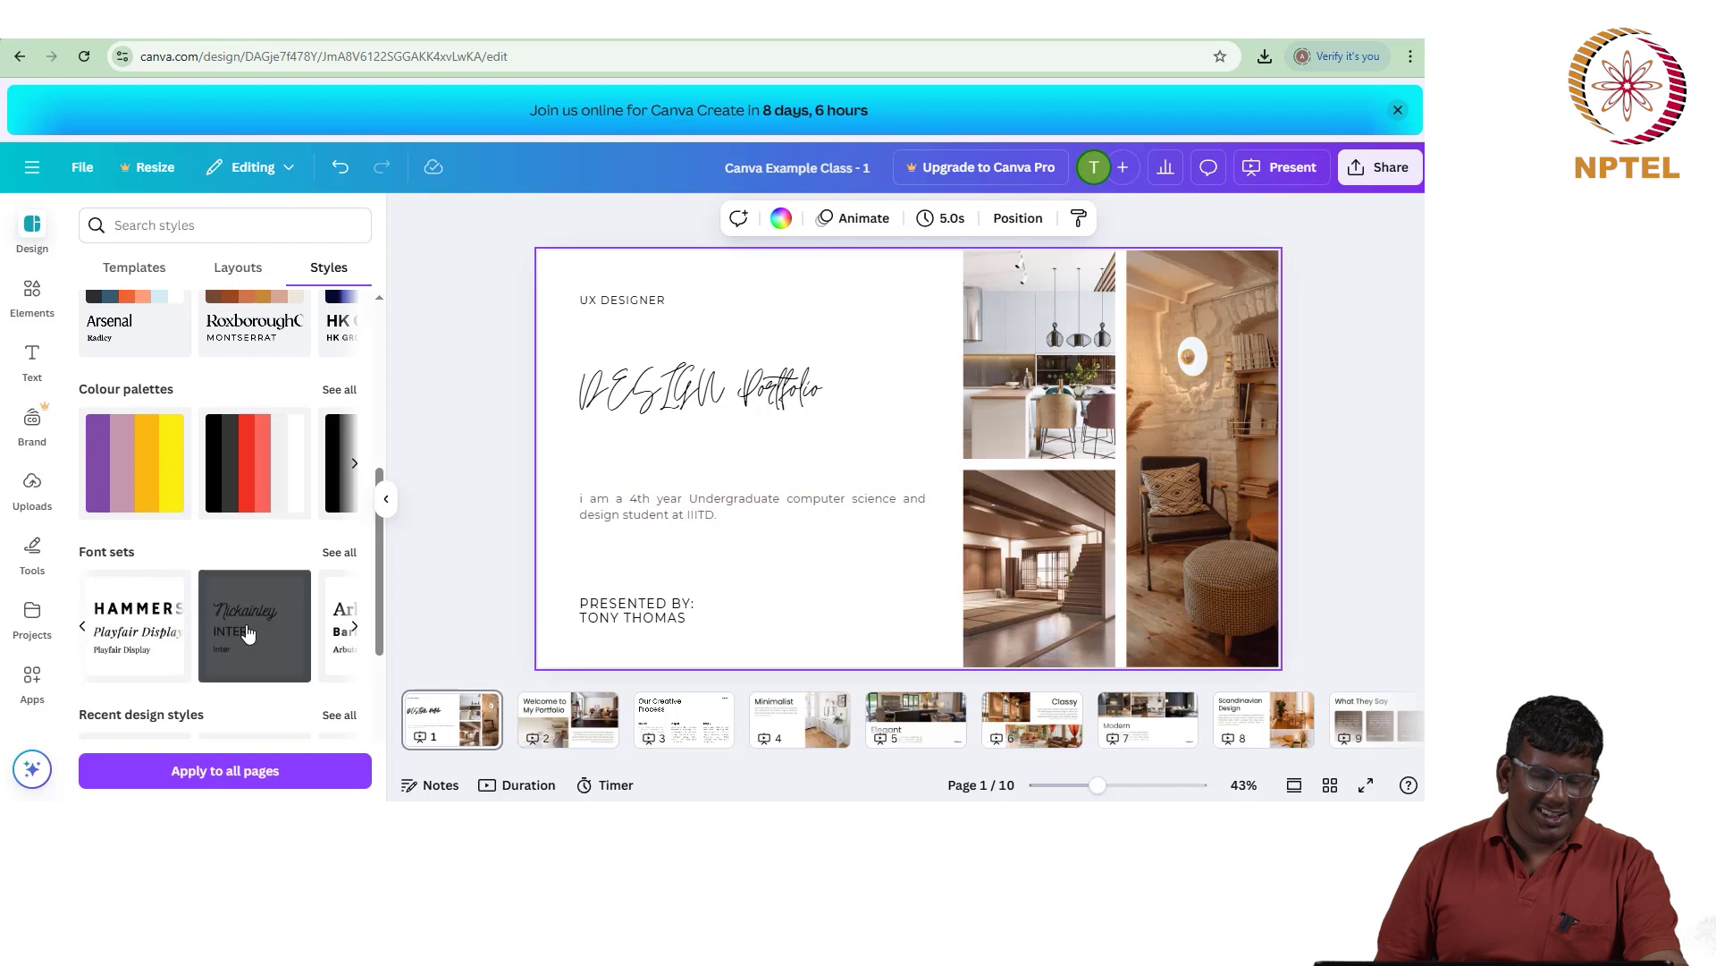
Step: Apply the Arbutus Slab and Barlow Bold font set to page 1
click(354, 626)
click(157, 618)
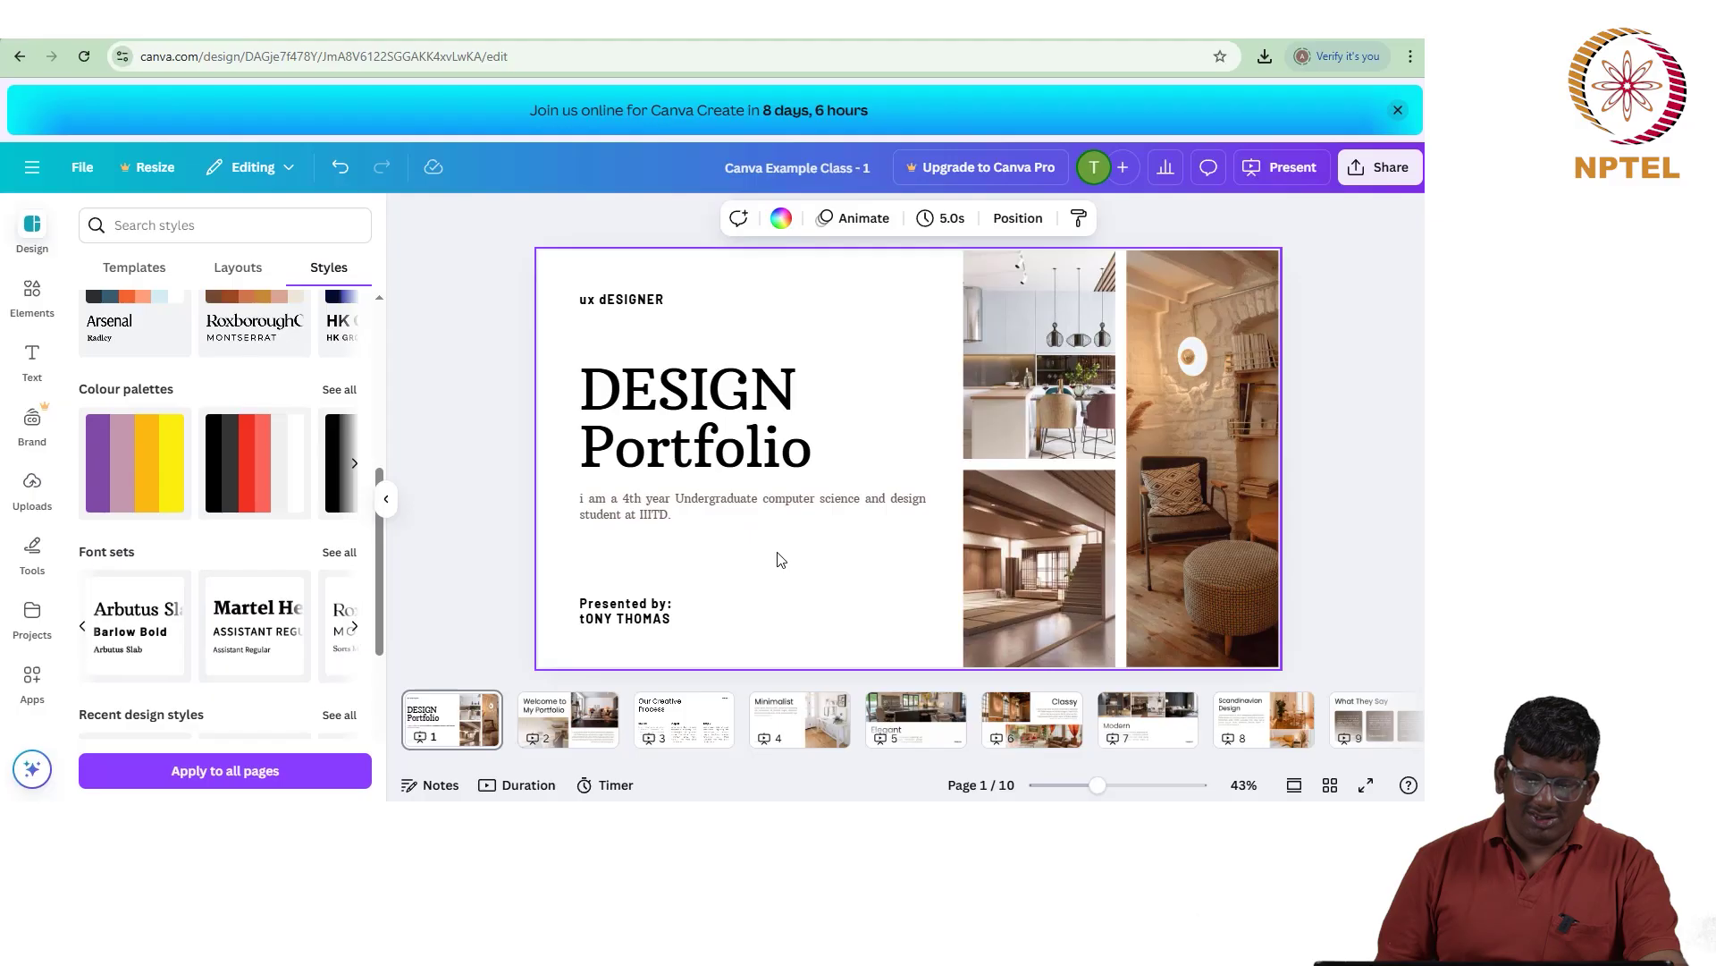
Step: Retype the presenter's name under "Presented by:" in title case on page 1 and select the description paragraph
click(587, 620)
drag(679, 618, 574, 617)
key(BackSpace)
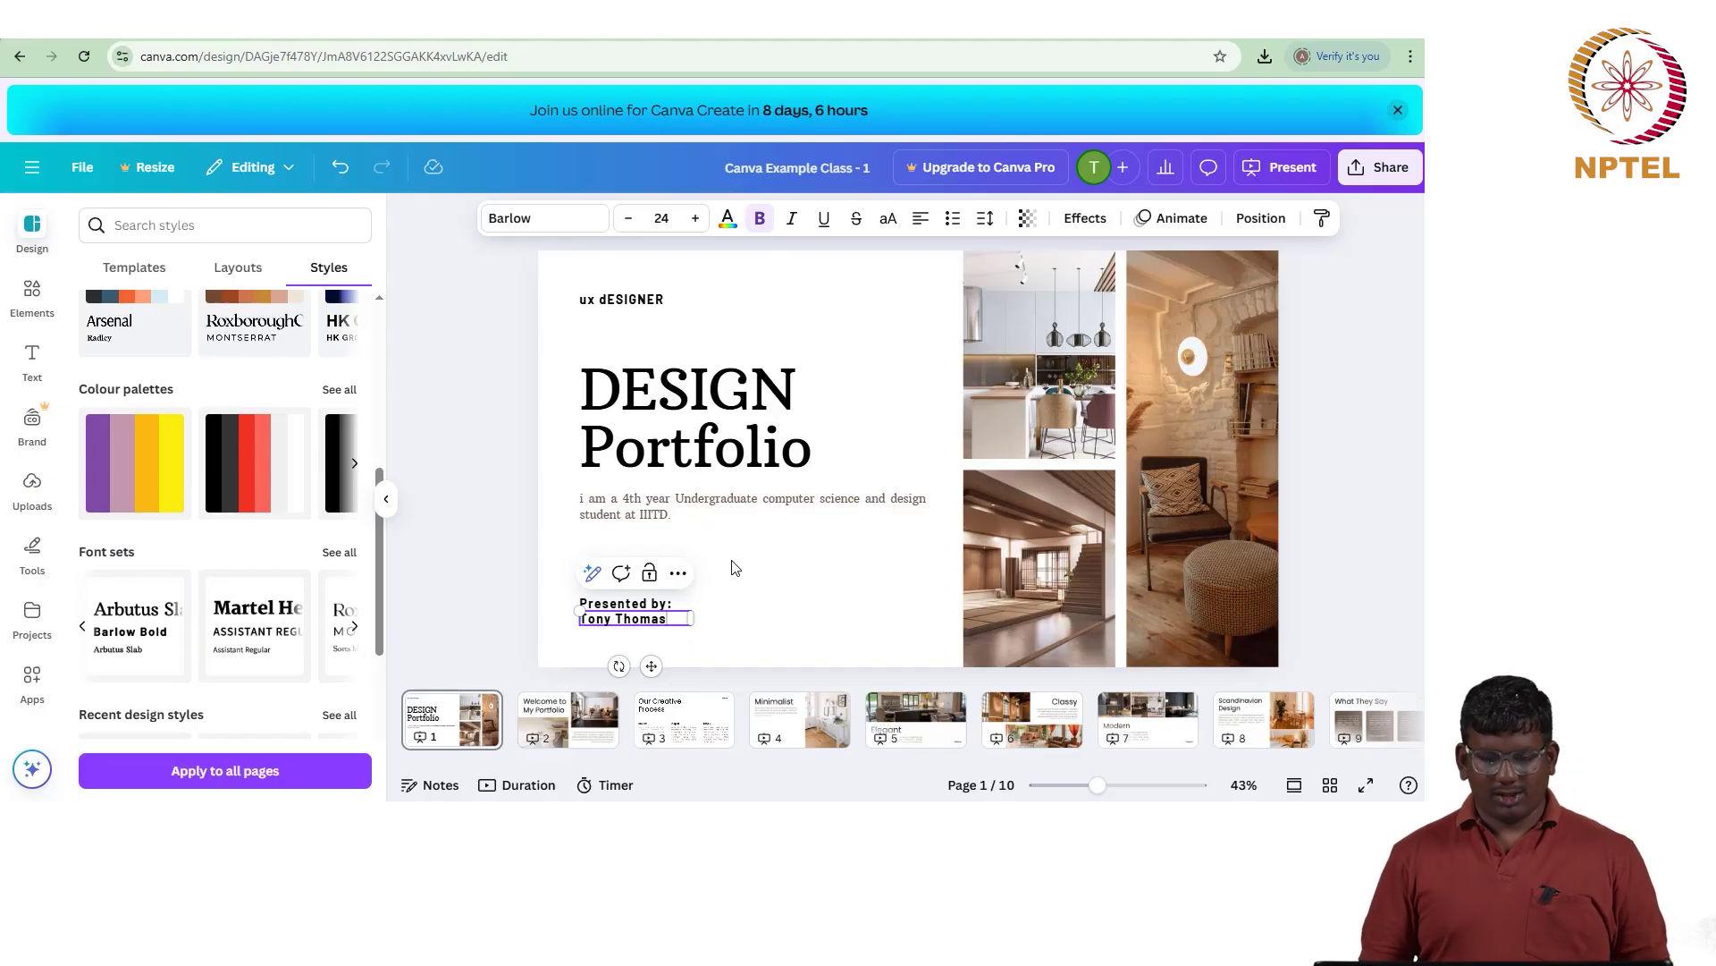
click(755, 556)
click(670, 517)
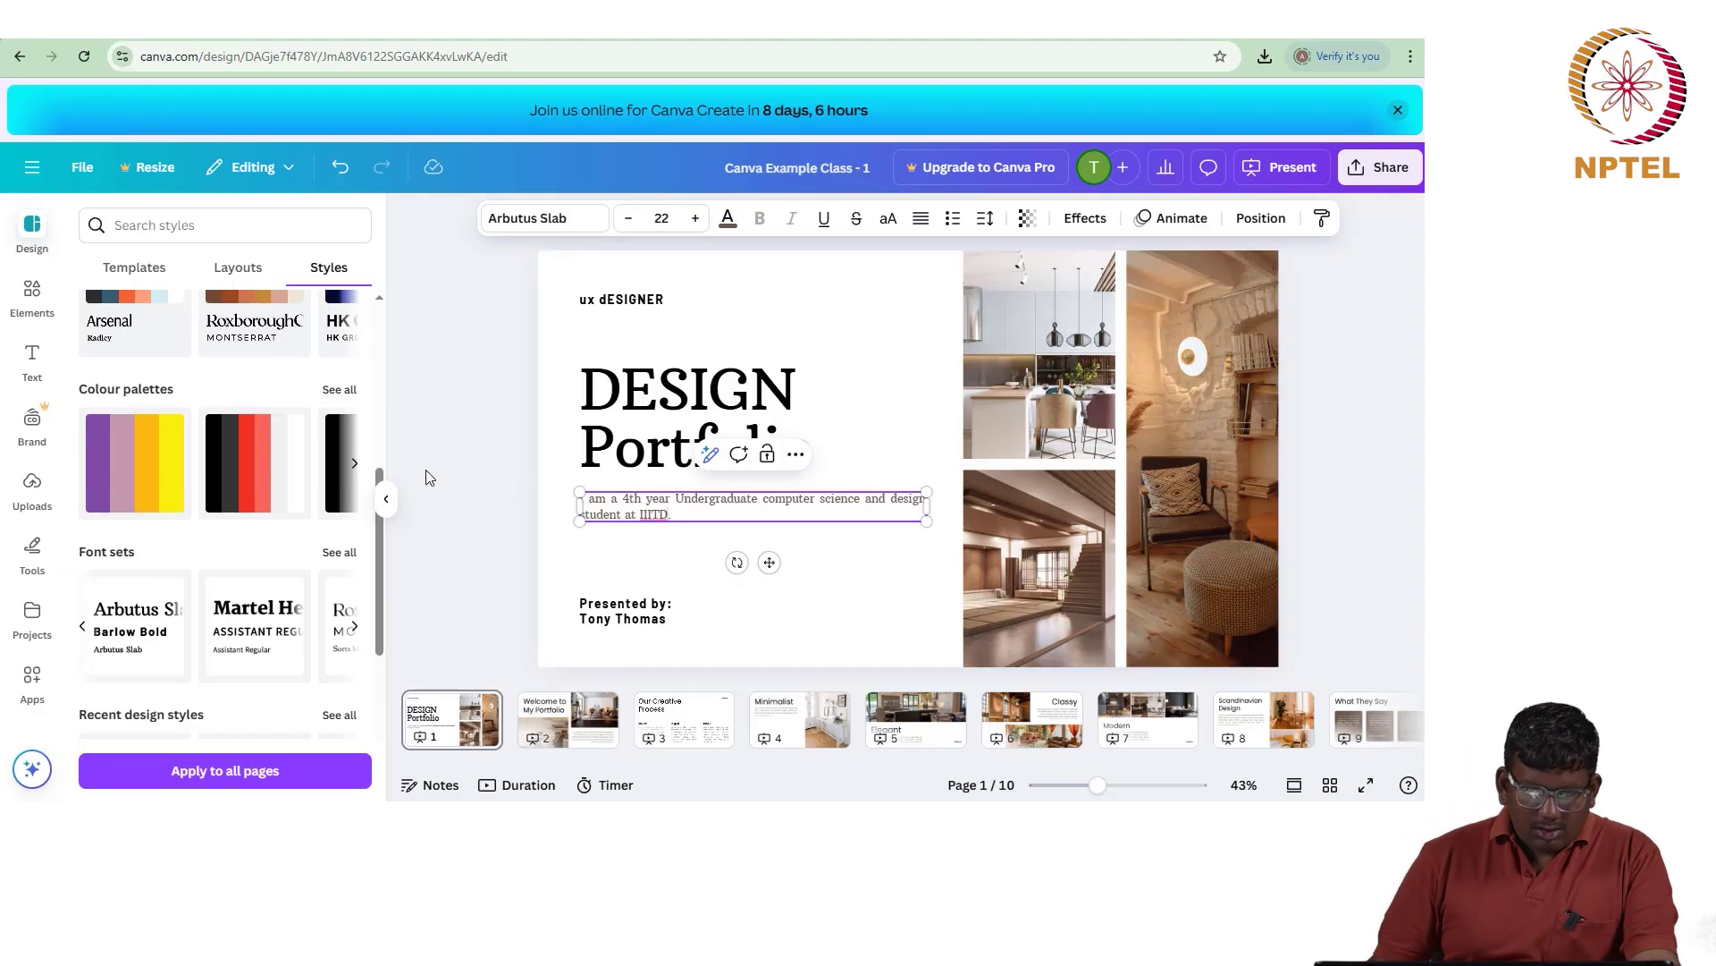
Step: Browse the recent design styles and look through their full list
scroll(233, 599, down, 4)
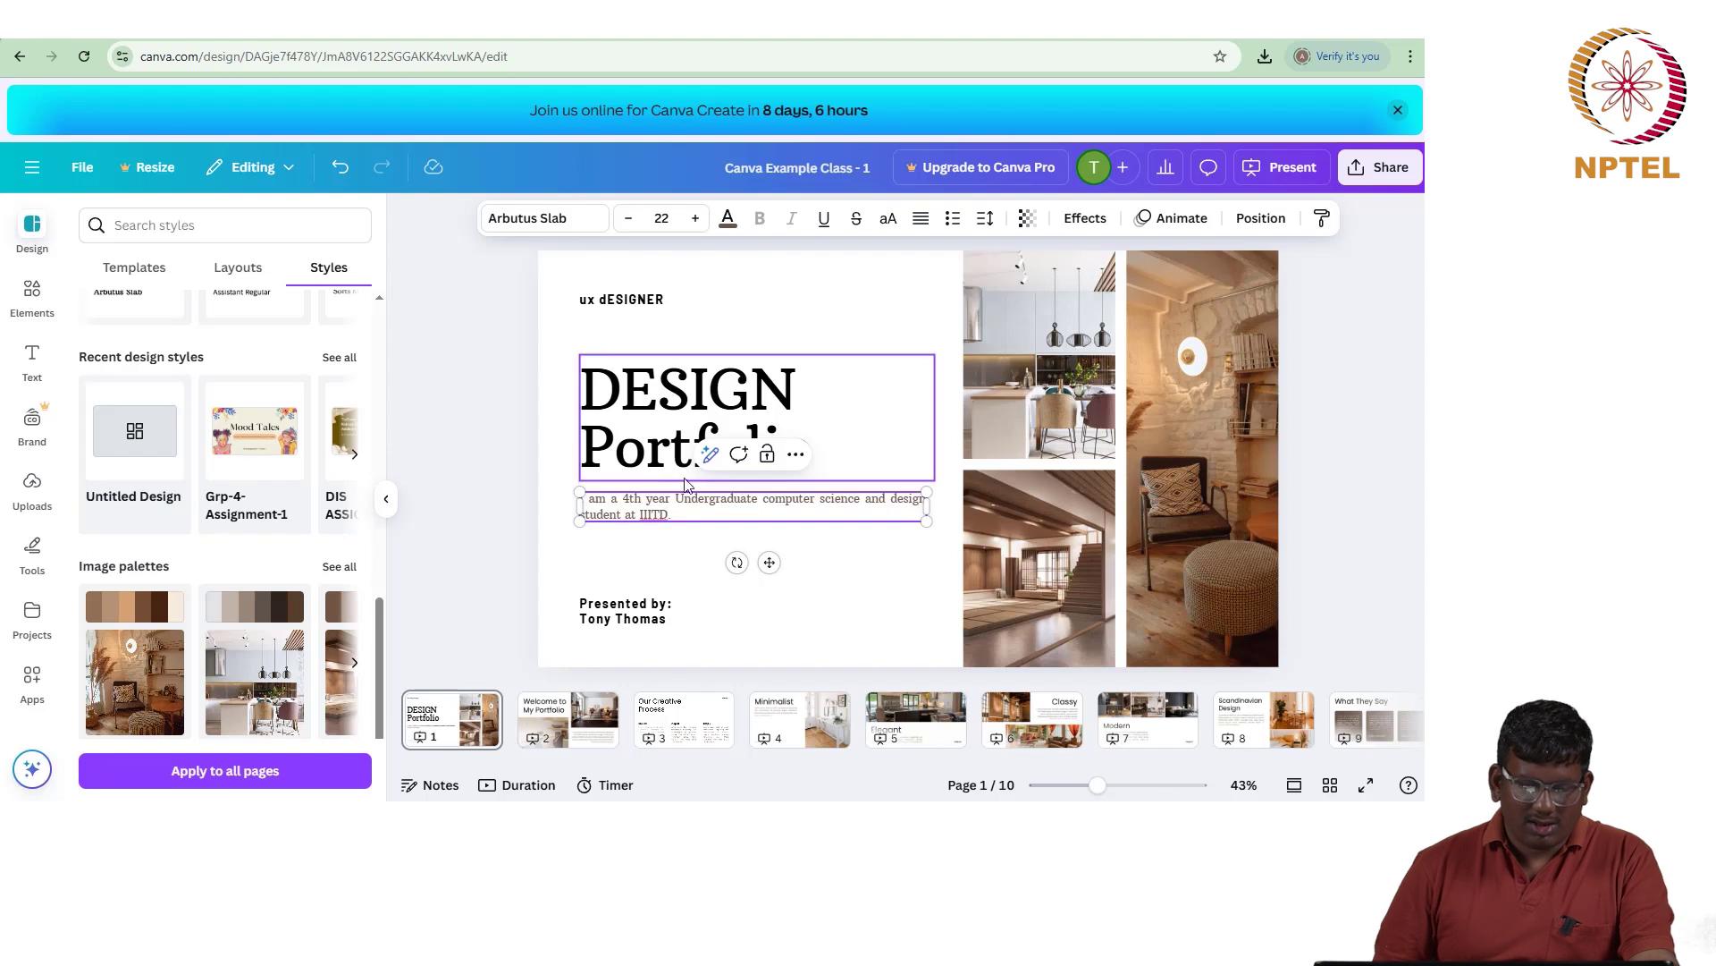
click(356, 460)
click(356, 460)
click(357, 461)
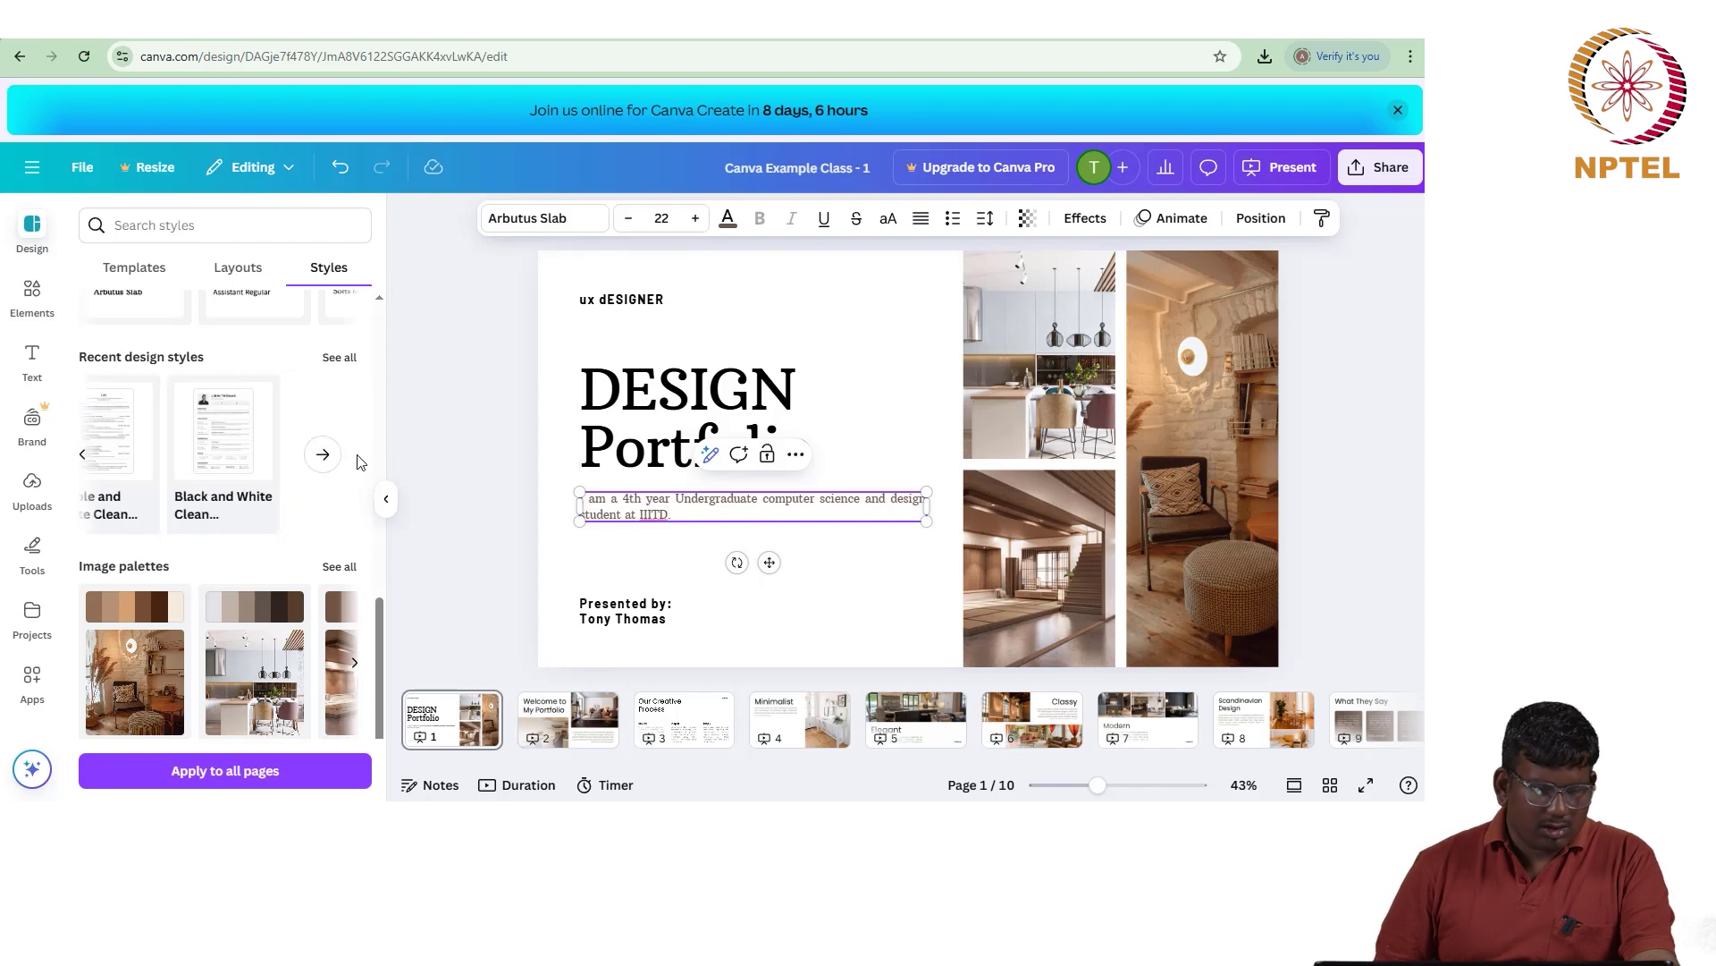
click(326, 454)
scroll(336, 461, down, 3)
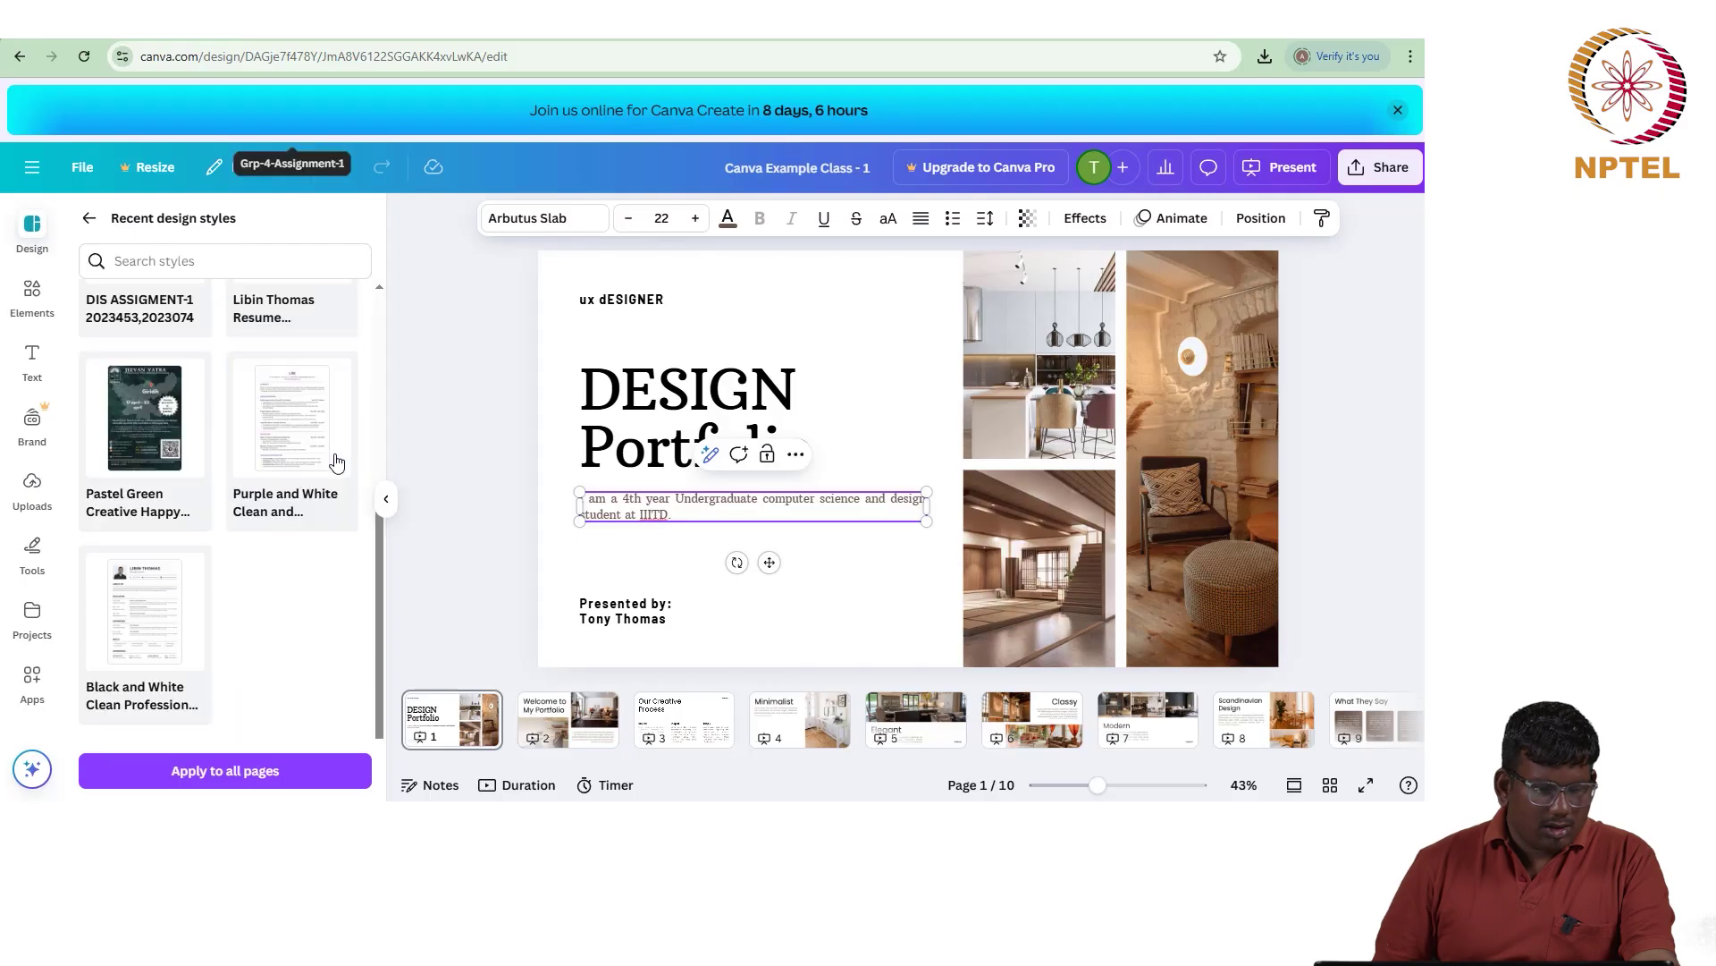
scroll(336, 461, up, 3)
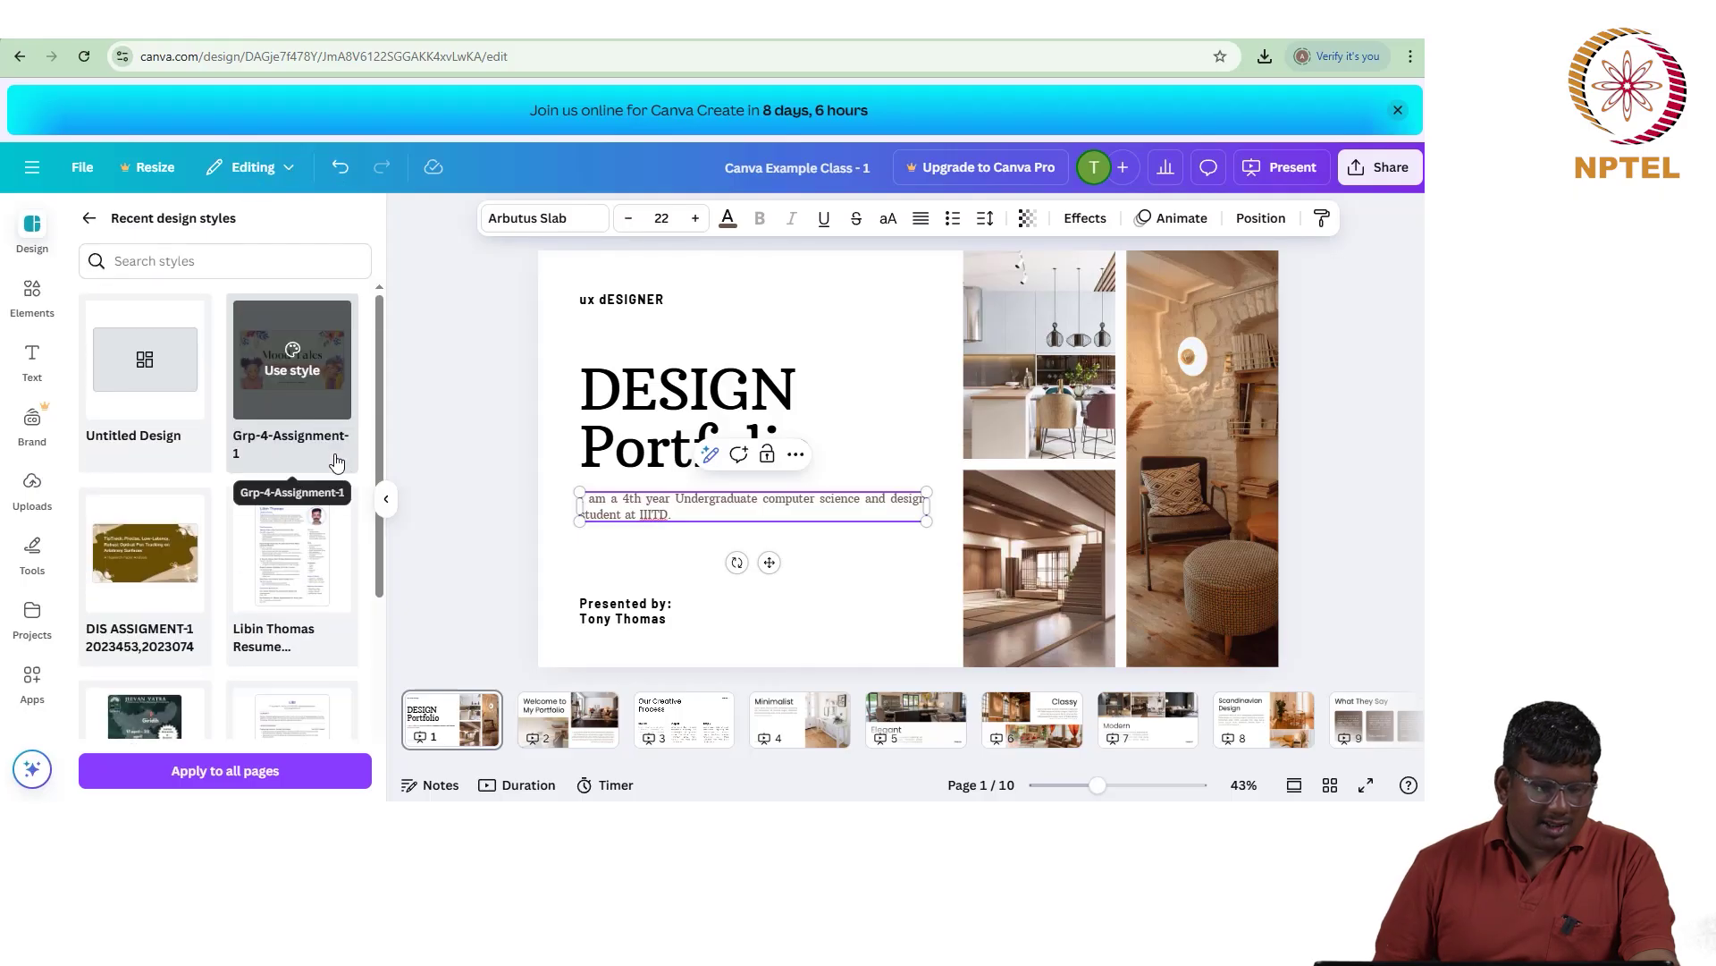
Step: Leave the full list of recent design styles, glance at the image palettes and return to the templates
click(90, 218)
scroll(205, 500, down, 1)
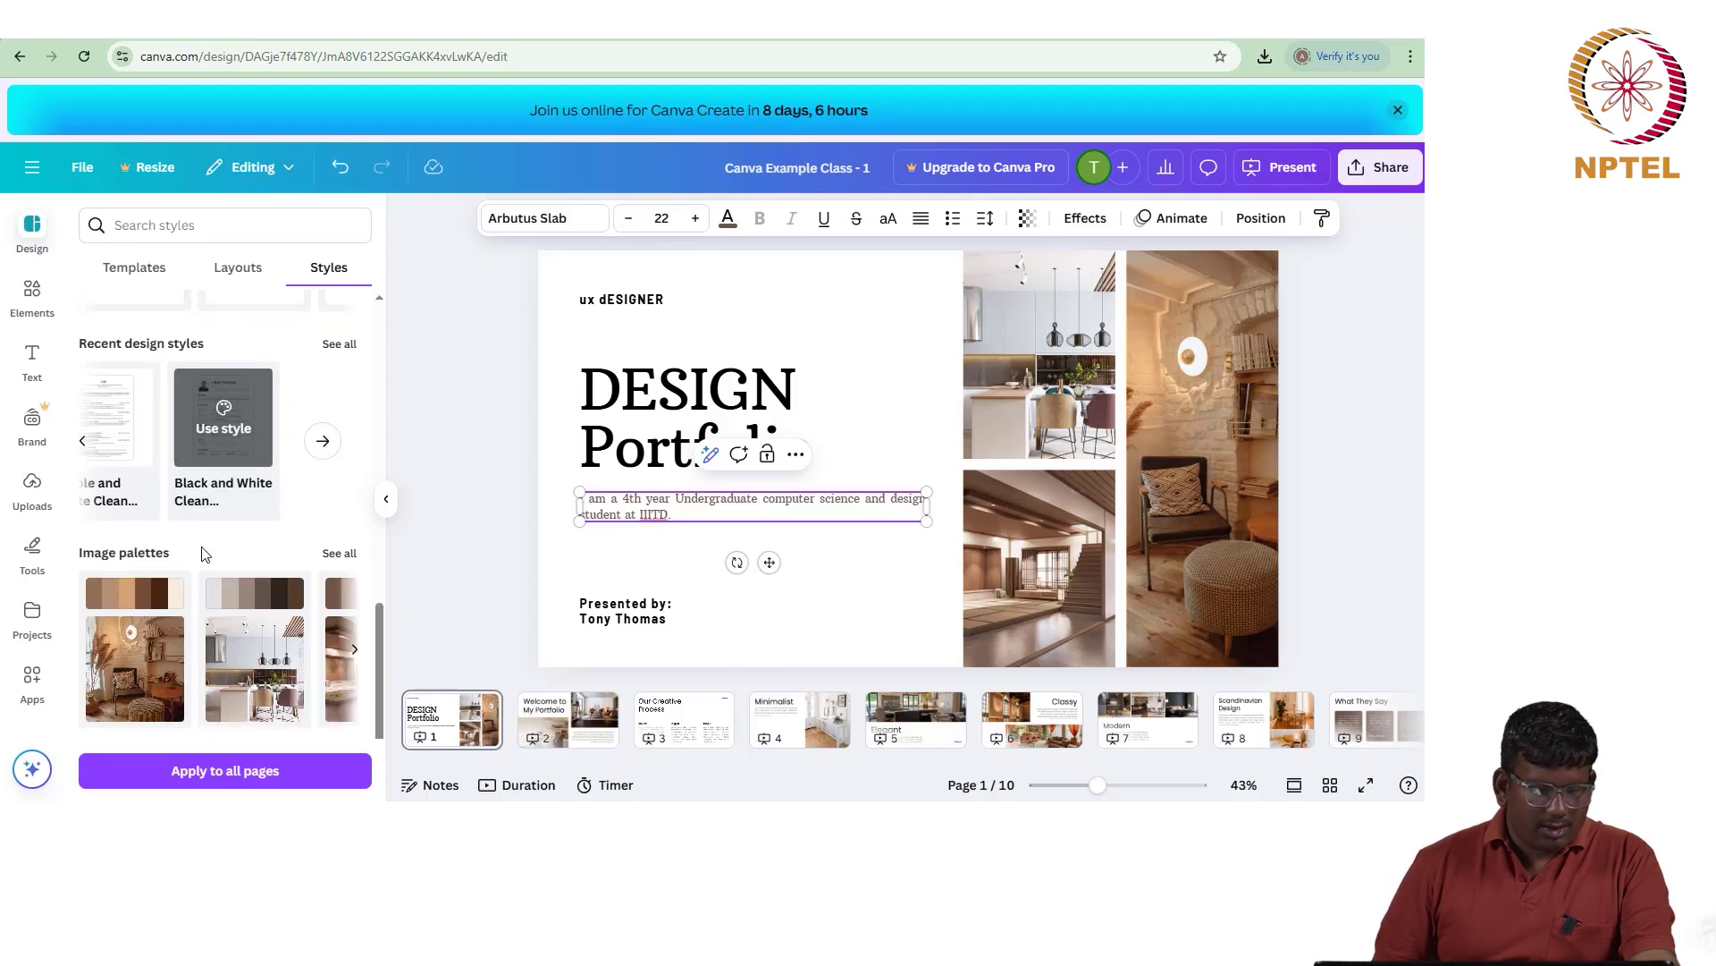
click(243, 266)
click(144, 267)
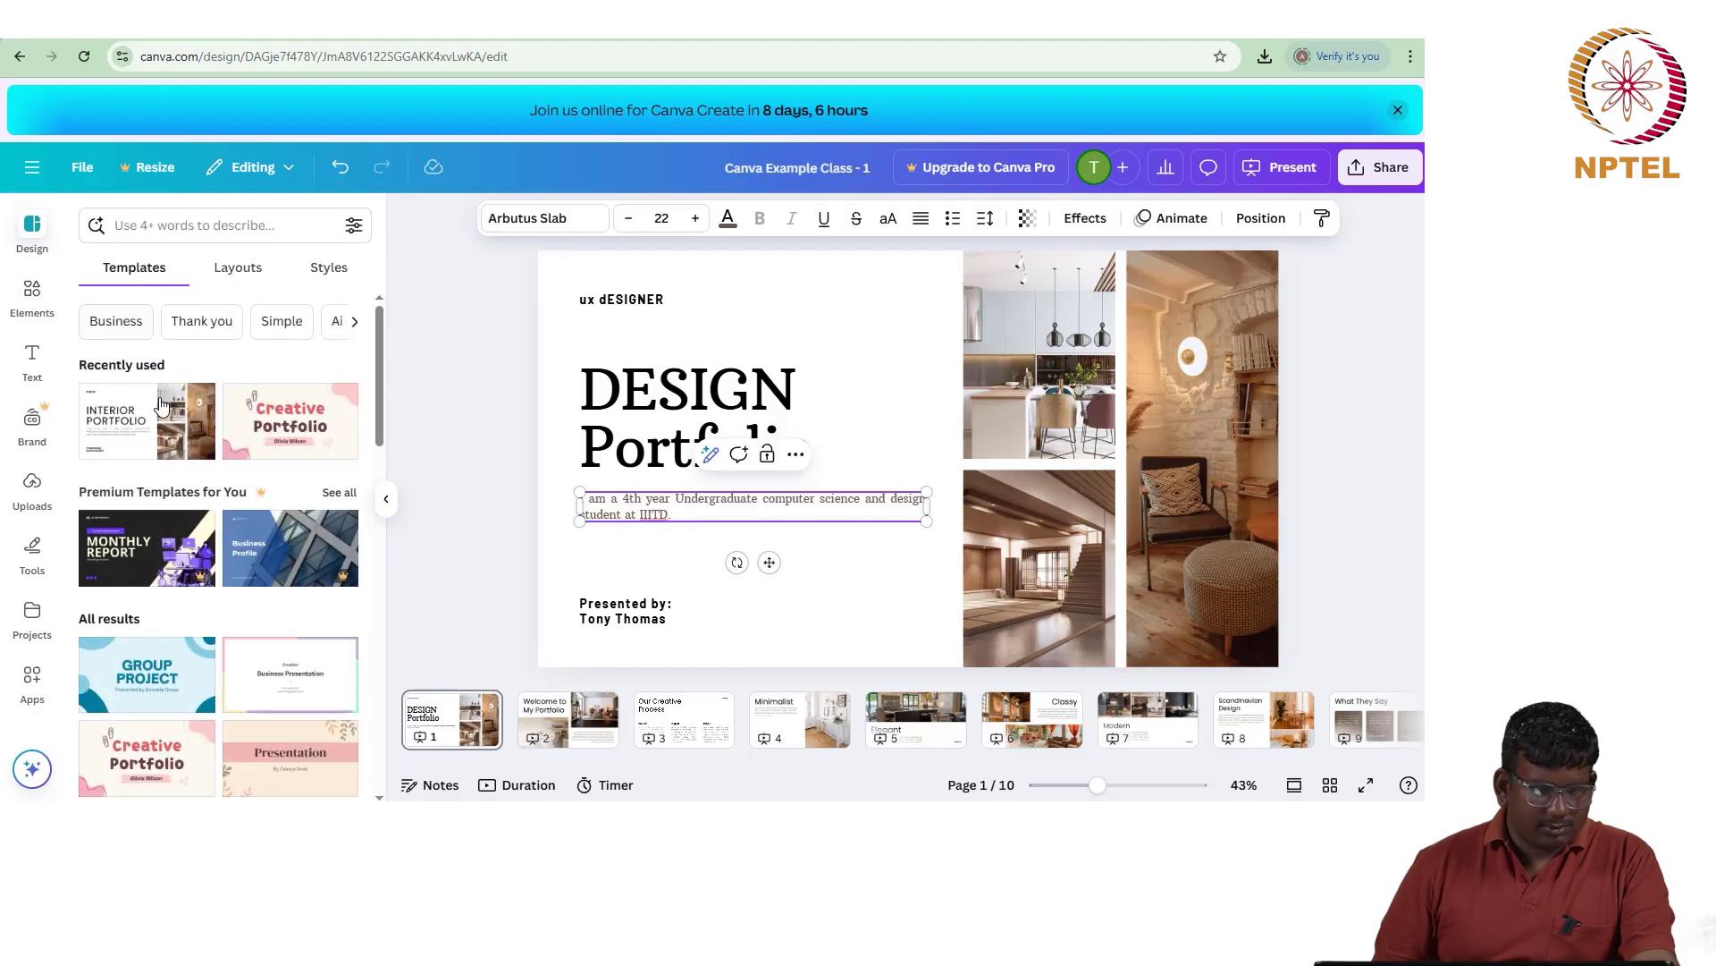
Step: Look over the design templates, styles and layouts with the description paragraph on page 1 deselected
scroll(171, 417, down, 10)
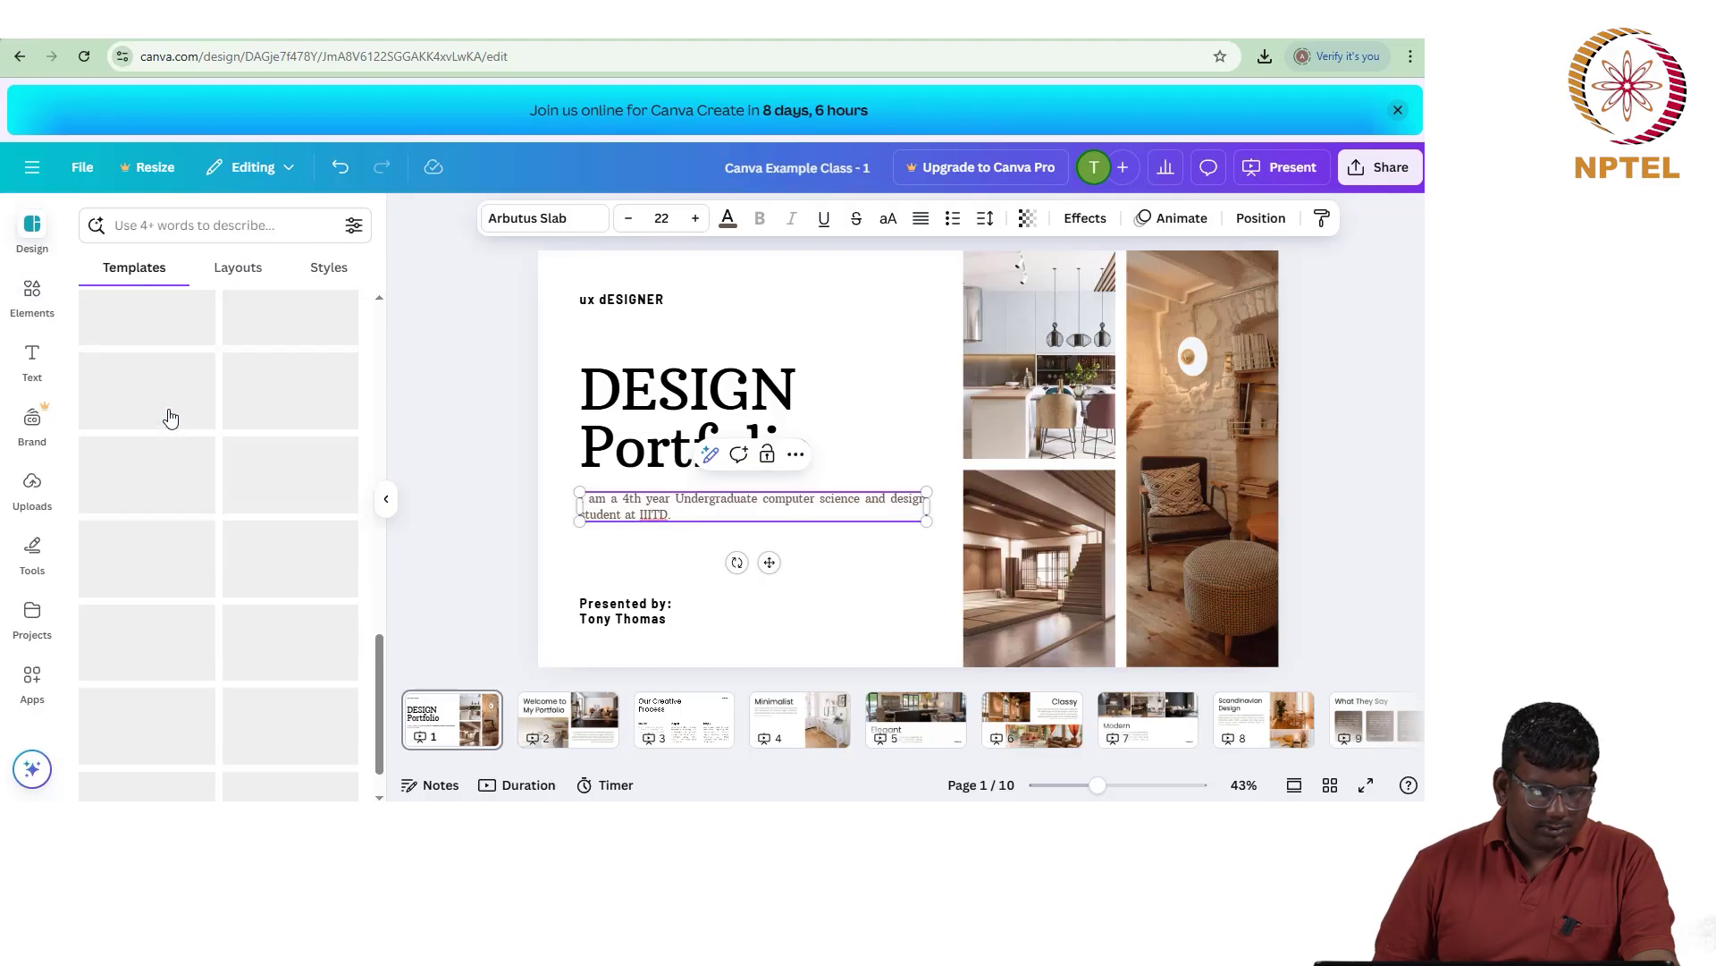
scroll(172, 416, up, 10)
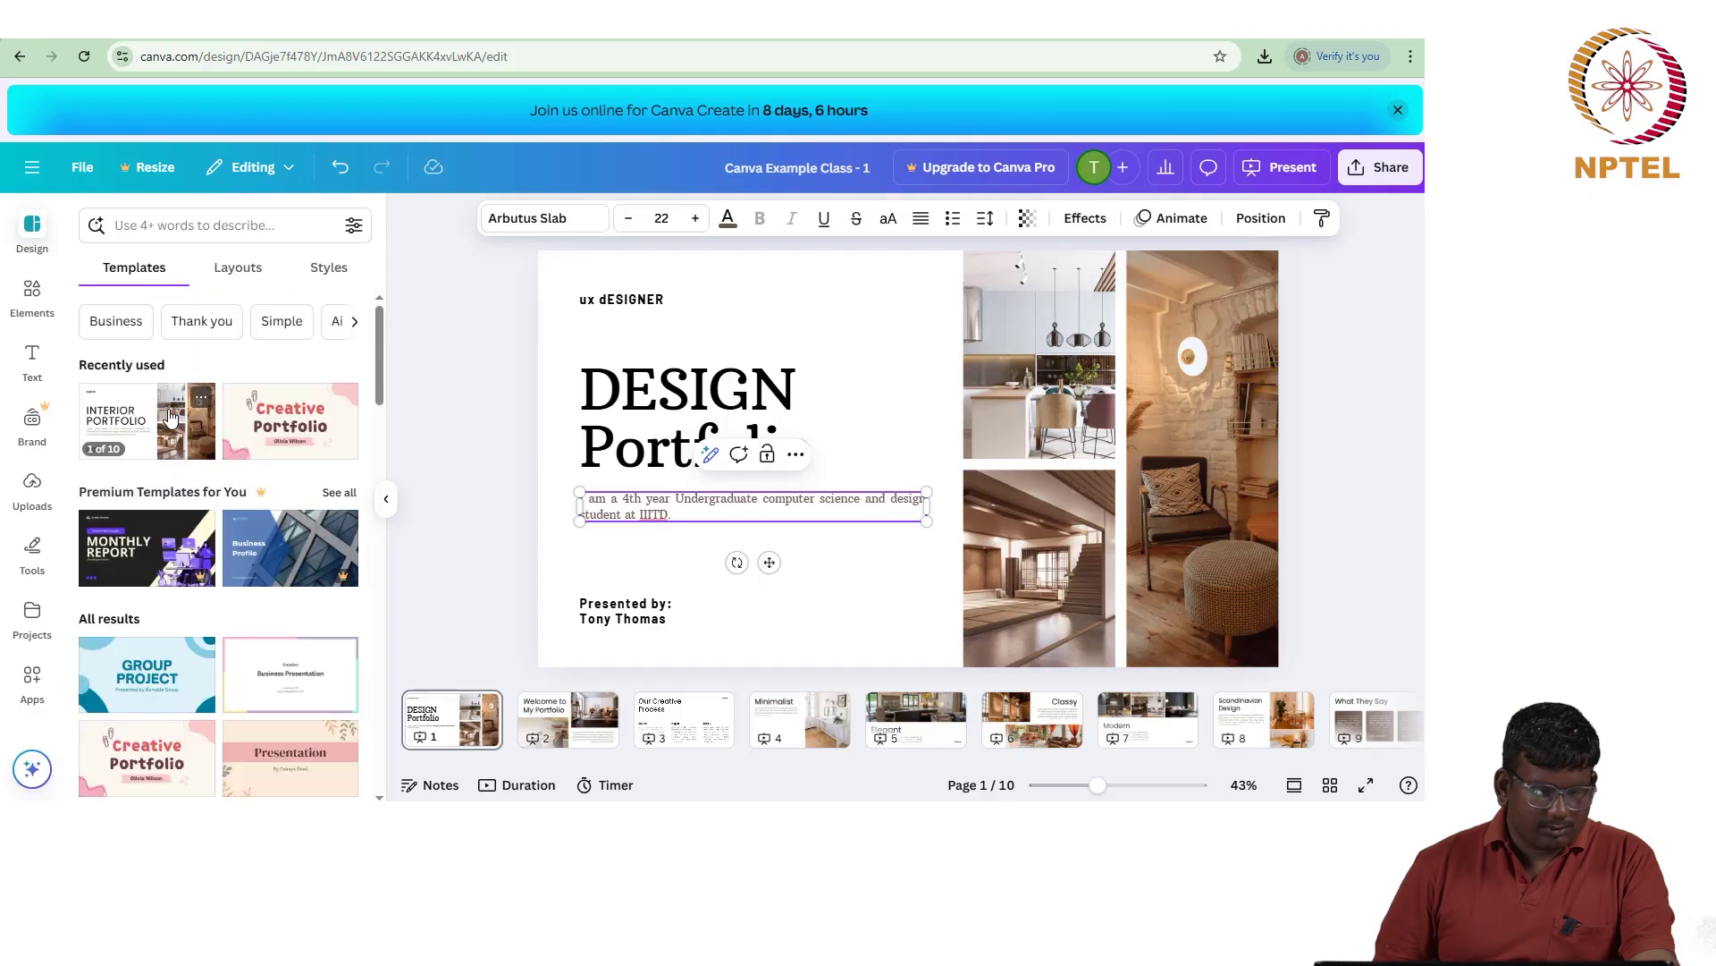
click(434, 468)
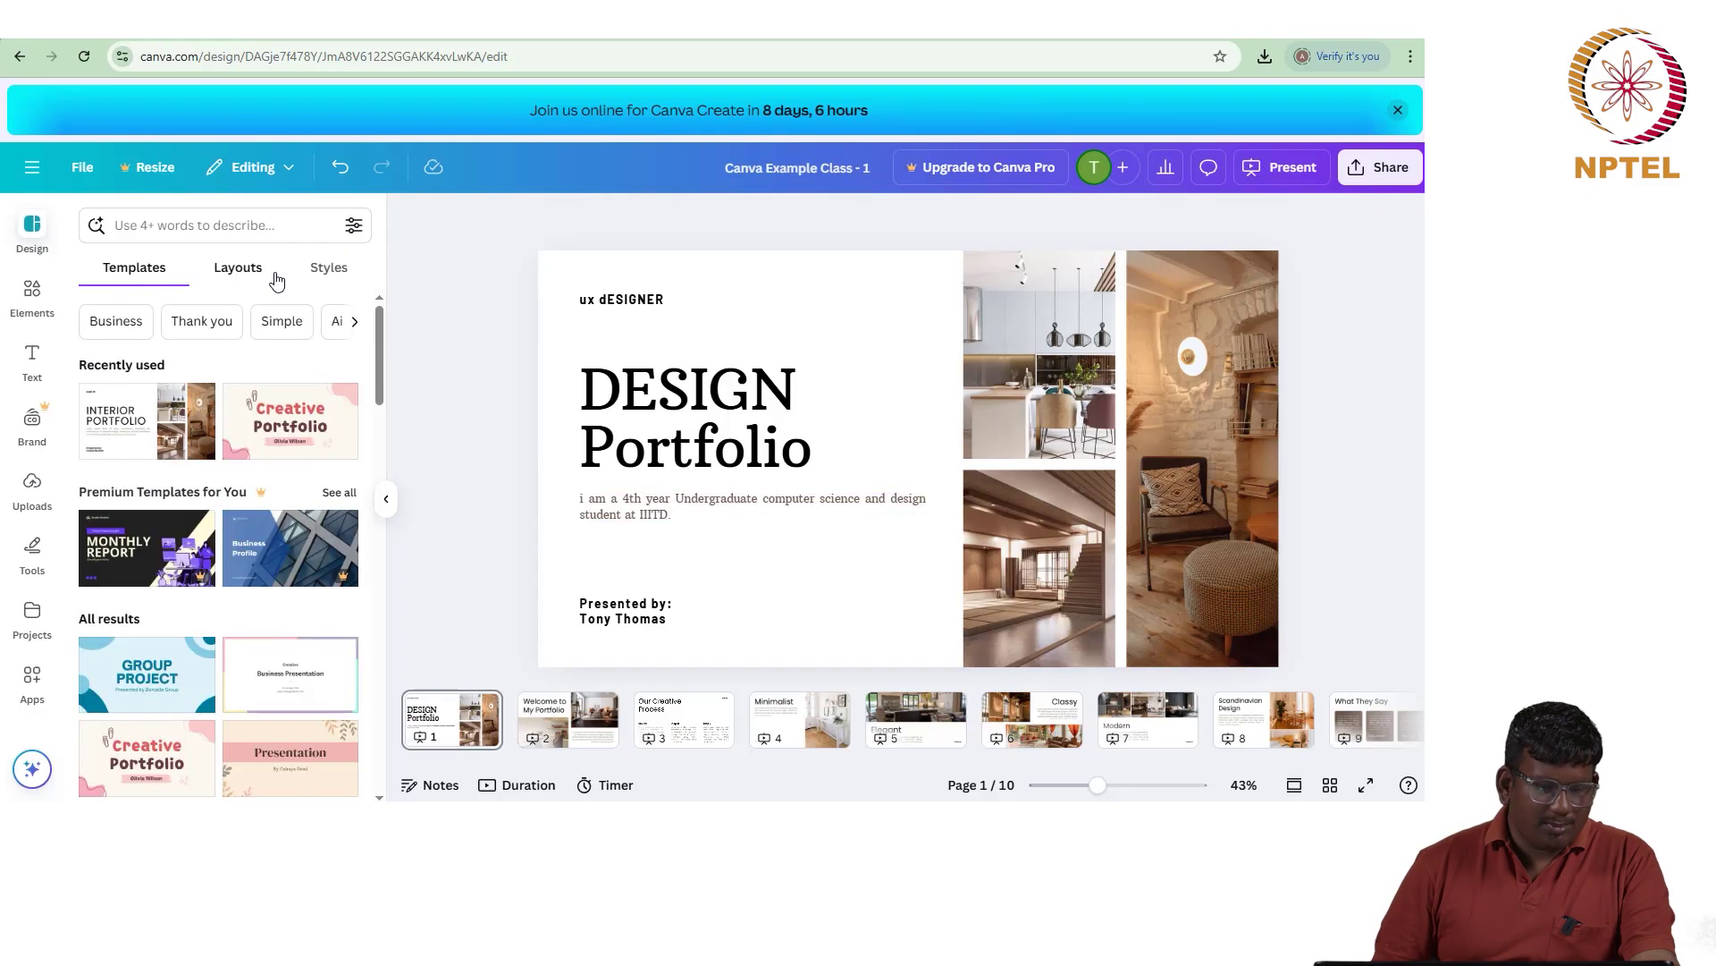
click(329, 268)
click(255, 272)
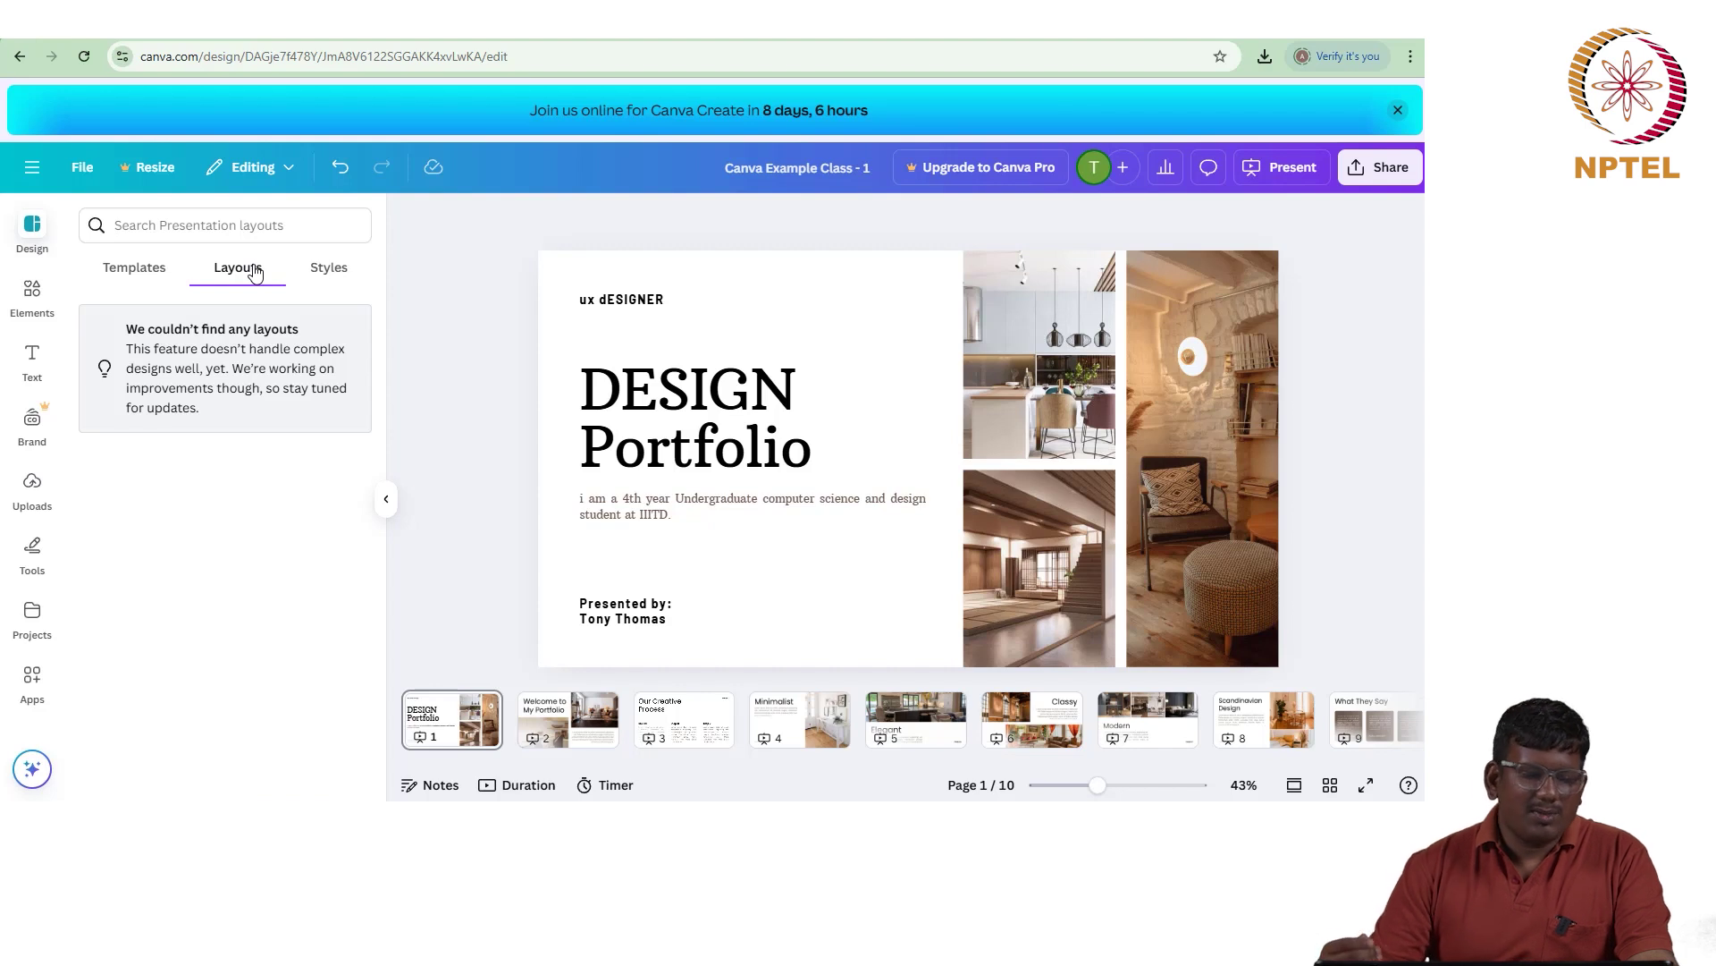
Step: Return to the templates and preview the pages of the Gray Simple Shapes Group Project Presentation
click(175, 273)
scroll(201, 472, down, 8)
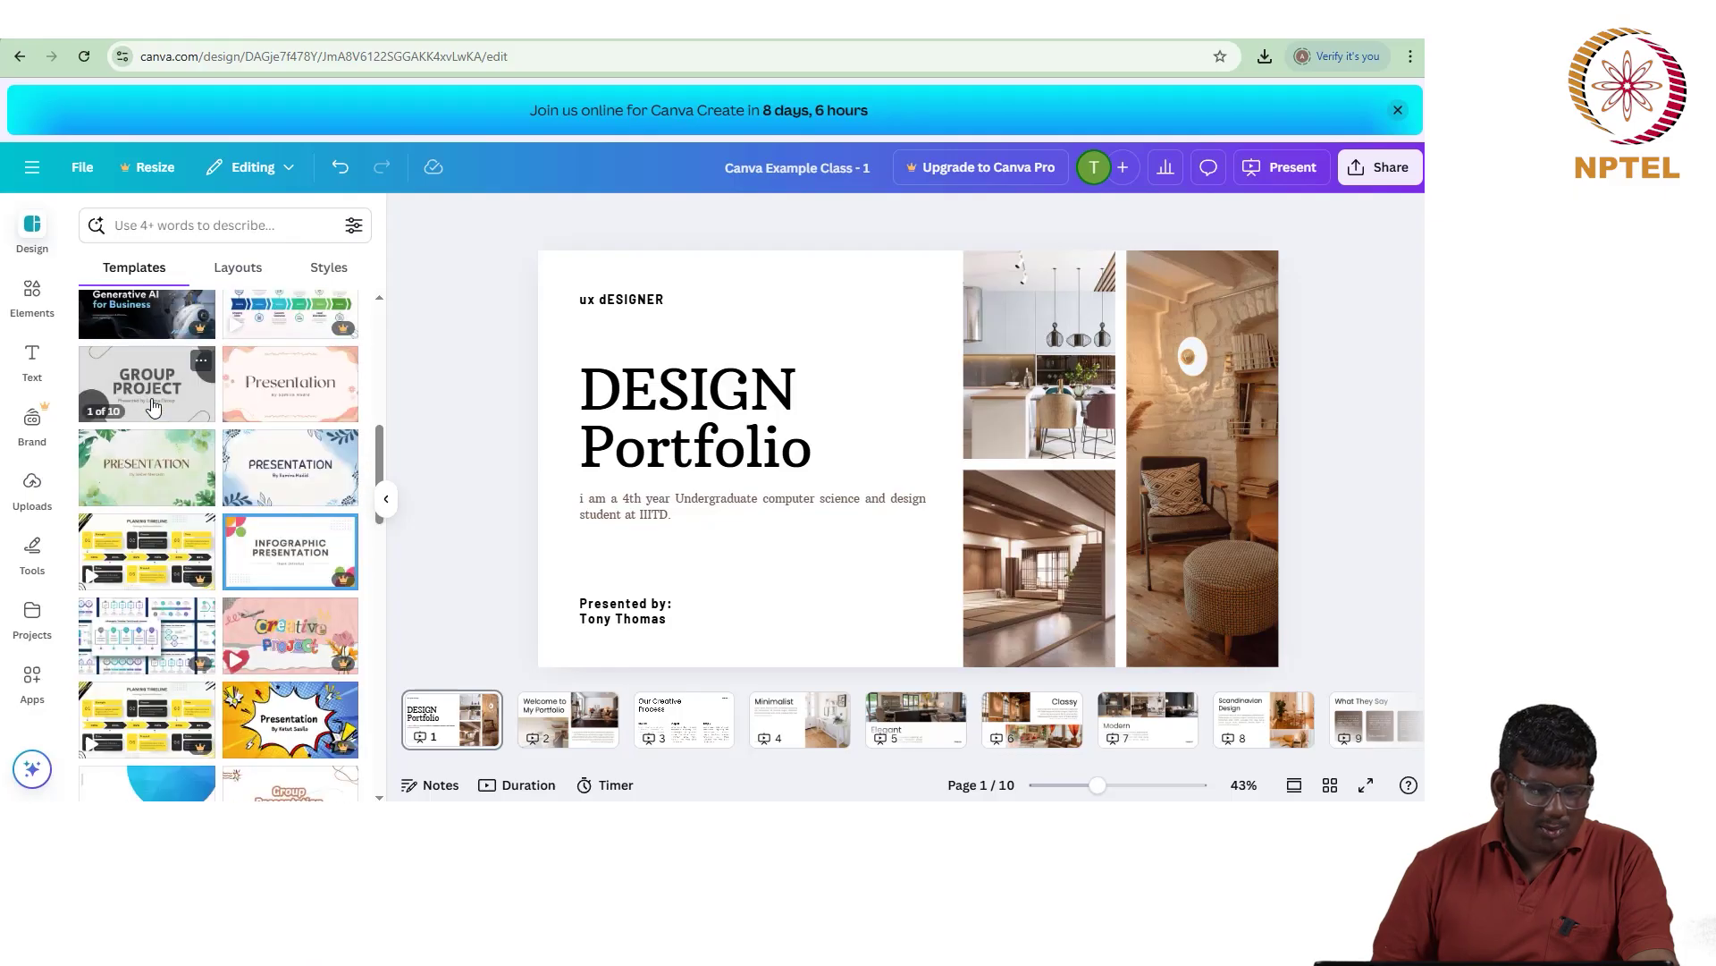
click(152, 411)
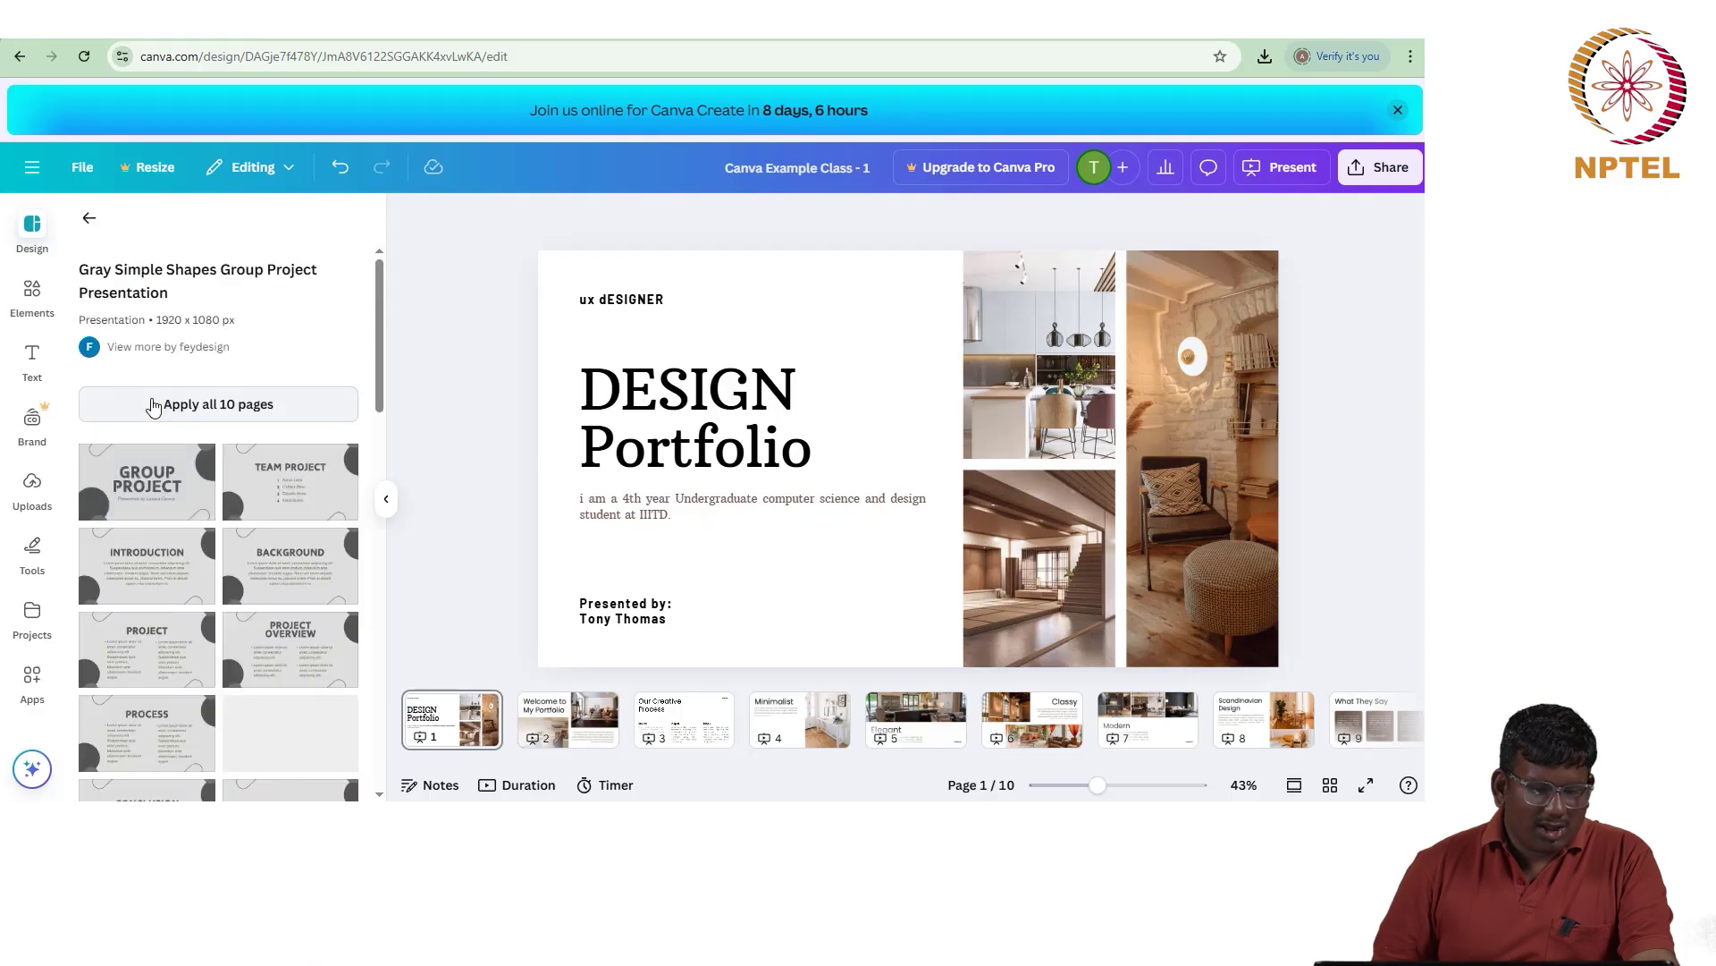
click(89, 218)
Step: Preview the orange India presentation template, view its Pro upgrade offer and return to the templates
scroll(147, 563, down, 3)
scroll(148, 562, down, 3)
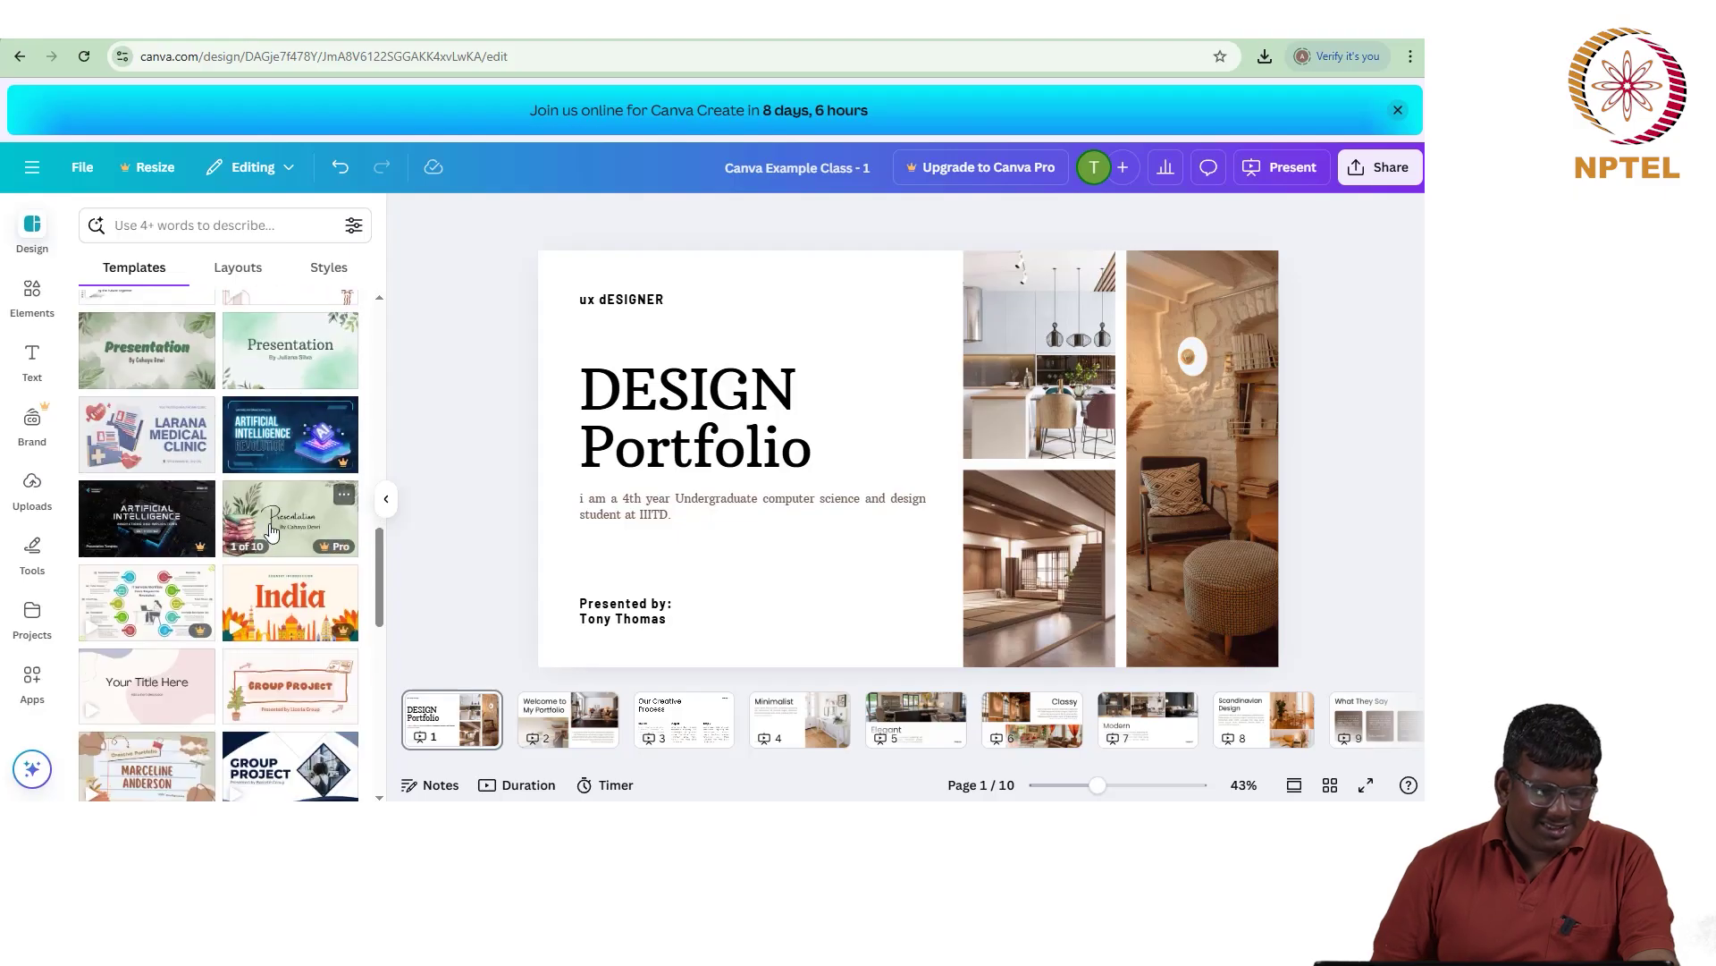
click(250, 597)
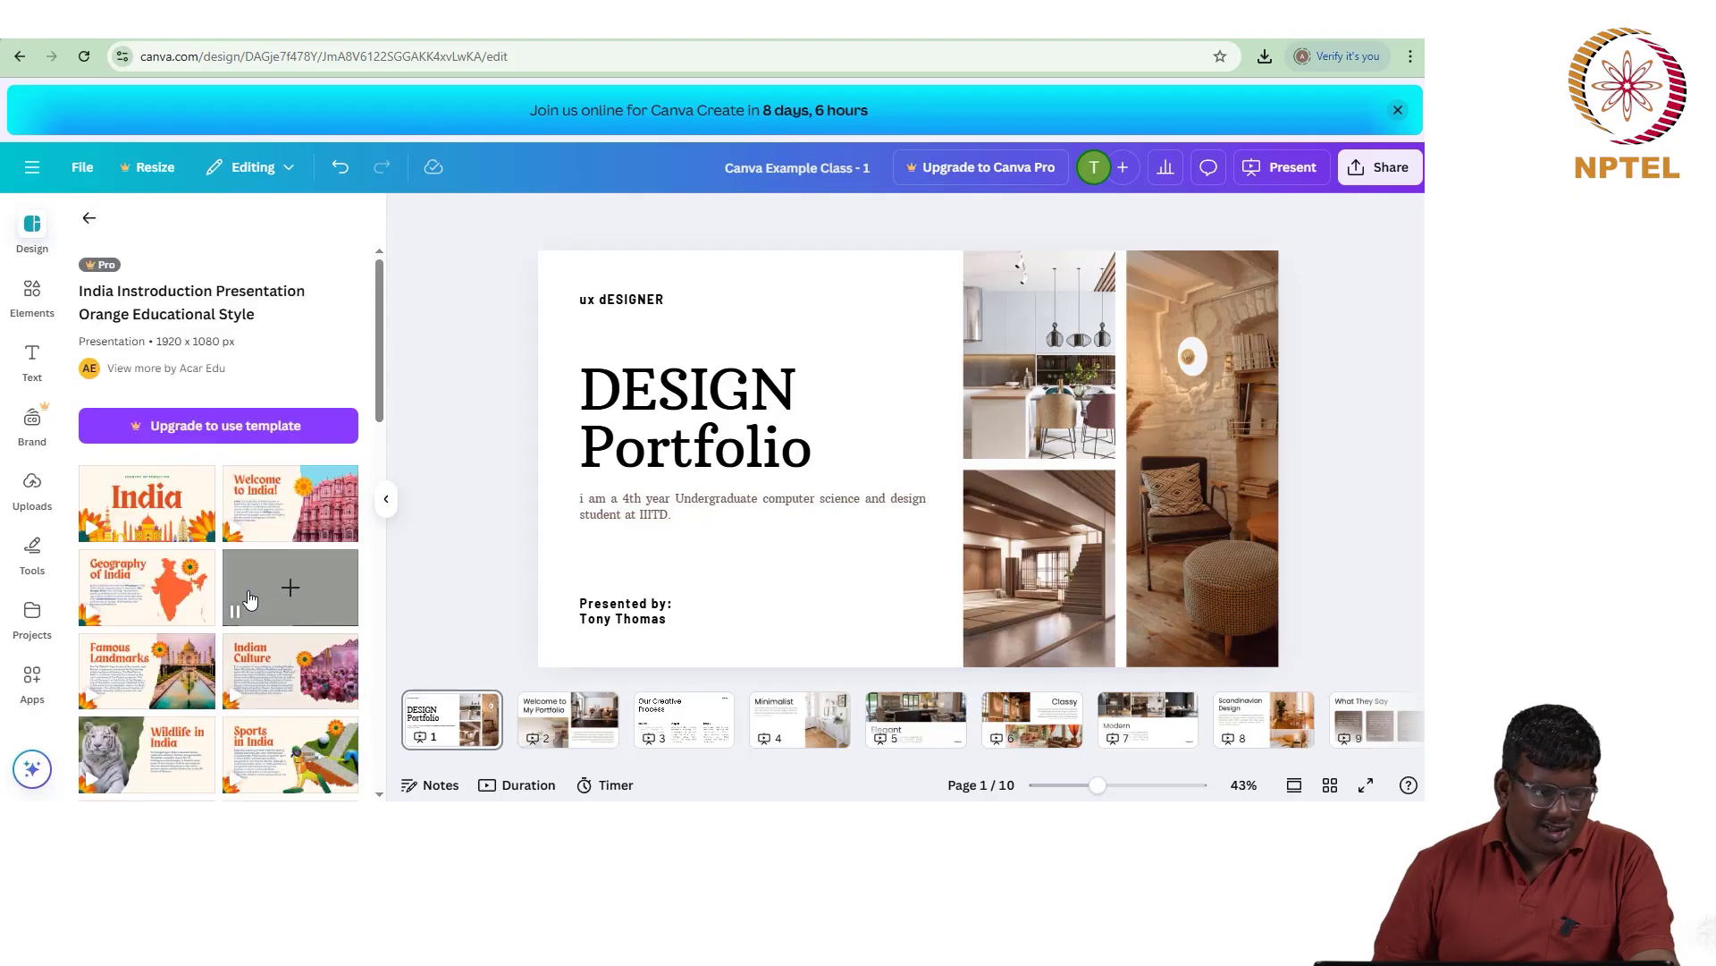
click(225, 434)
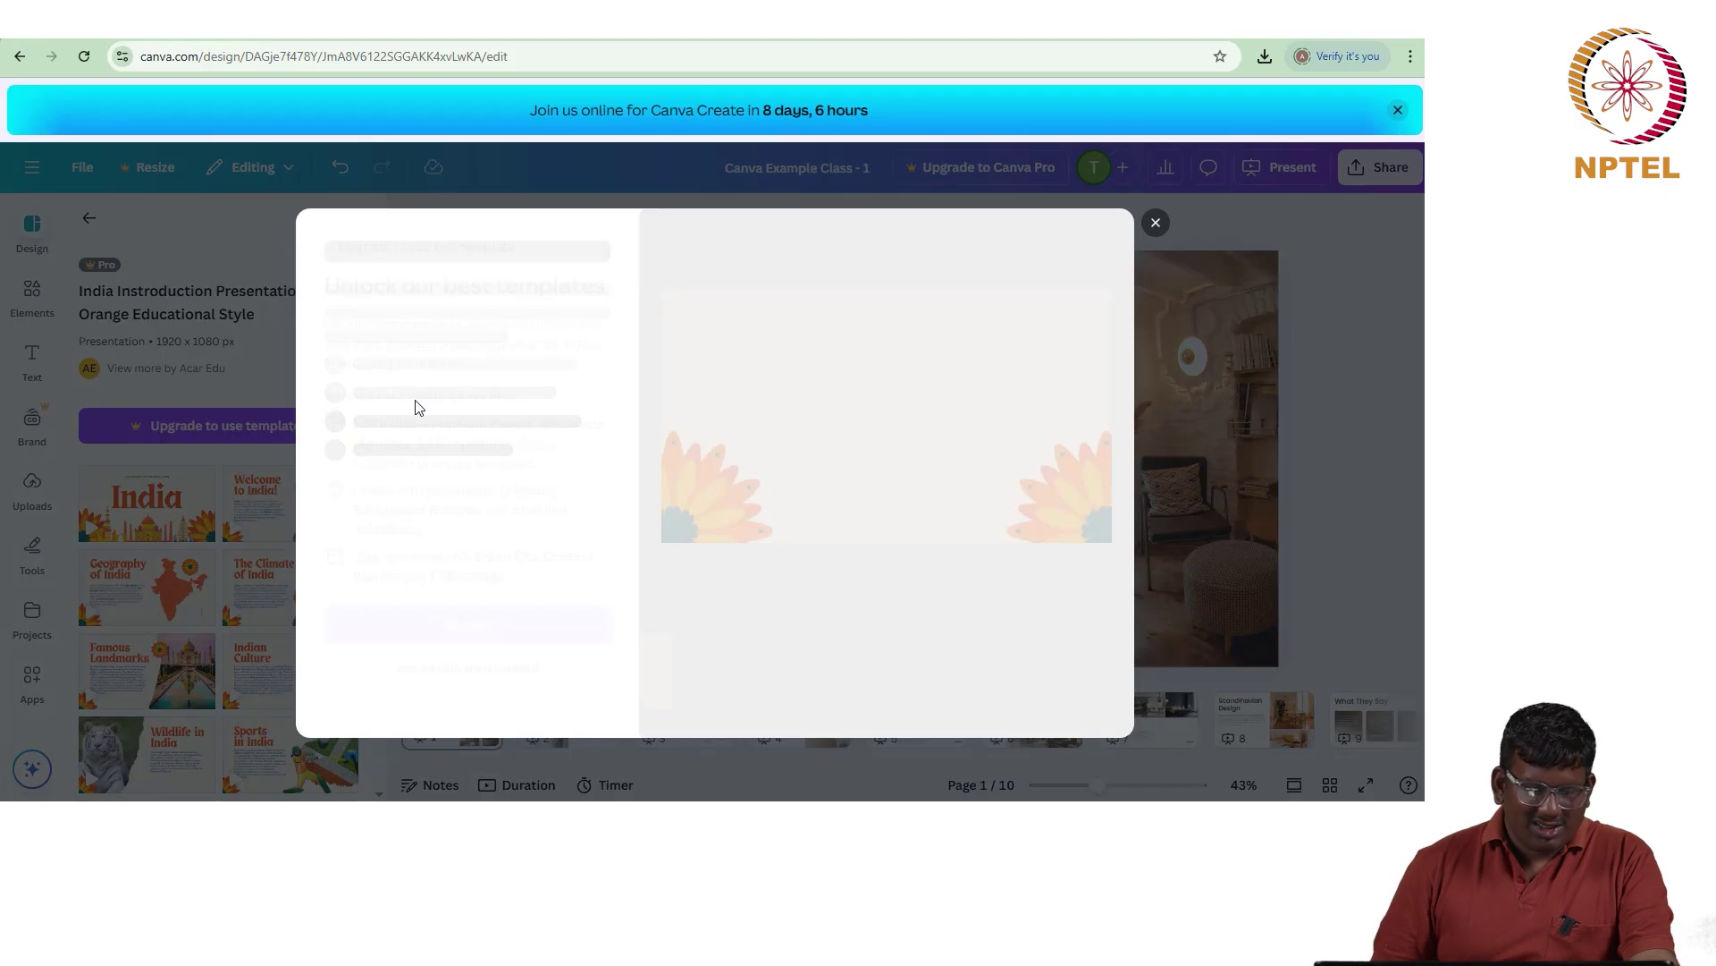
click(1155, 224)
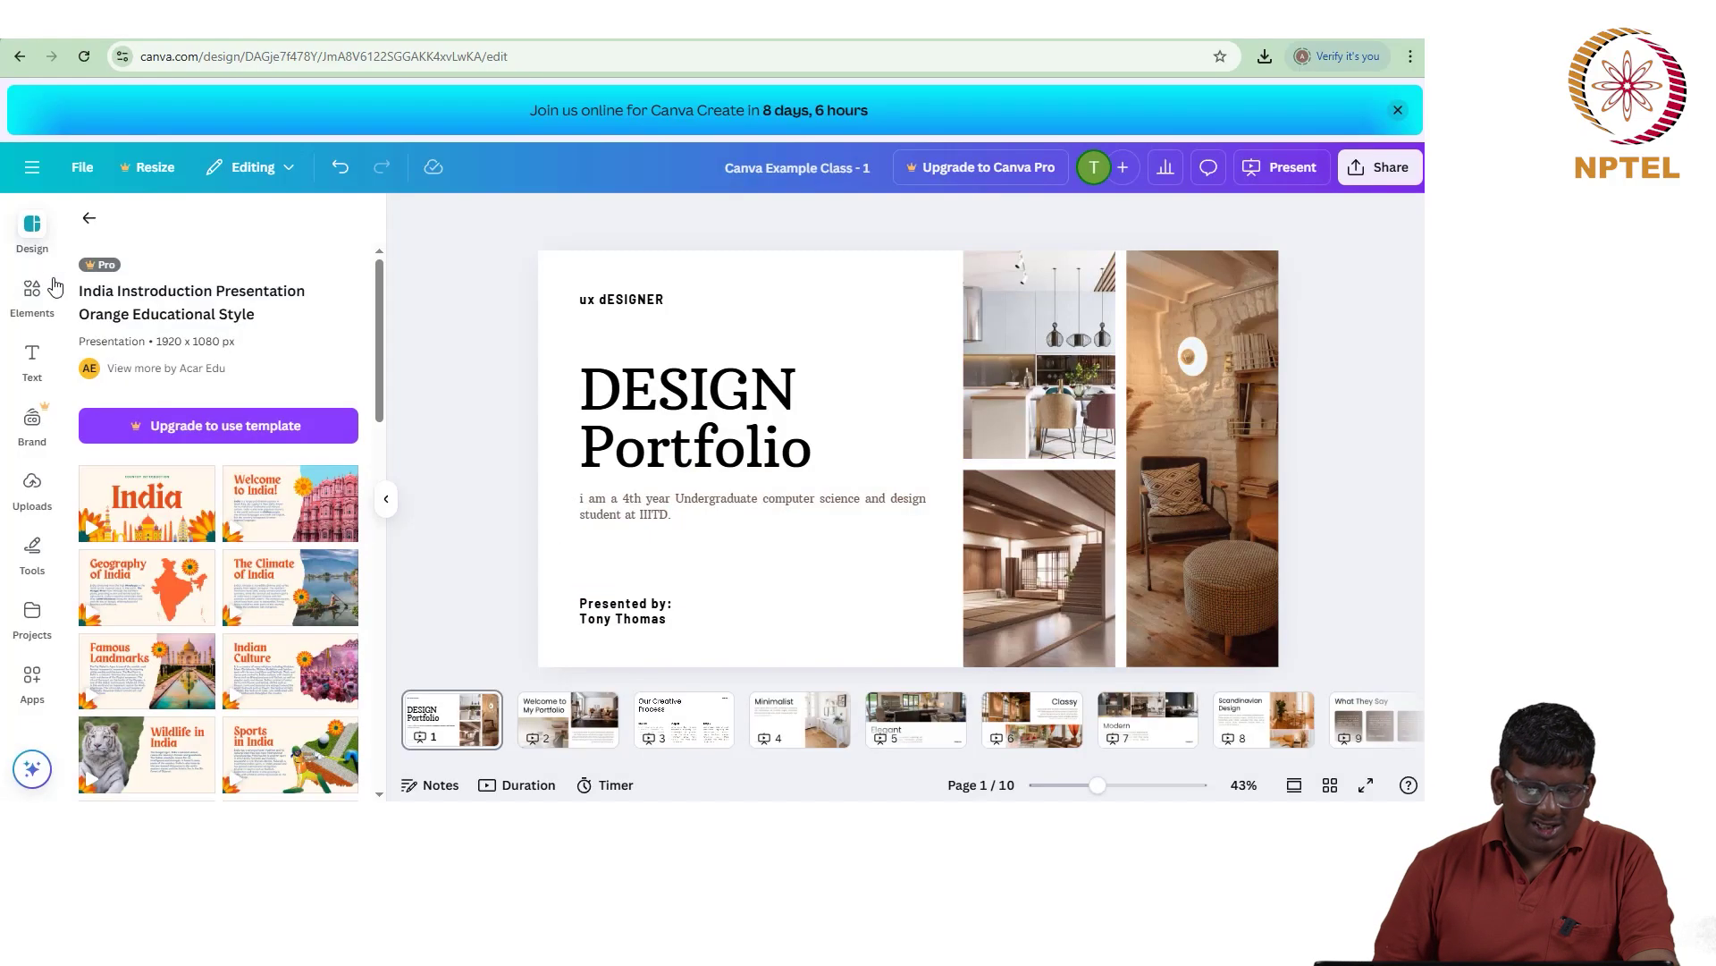
click(91, 219)
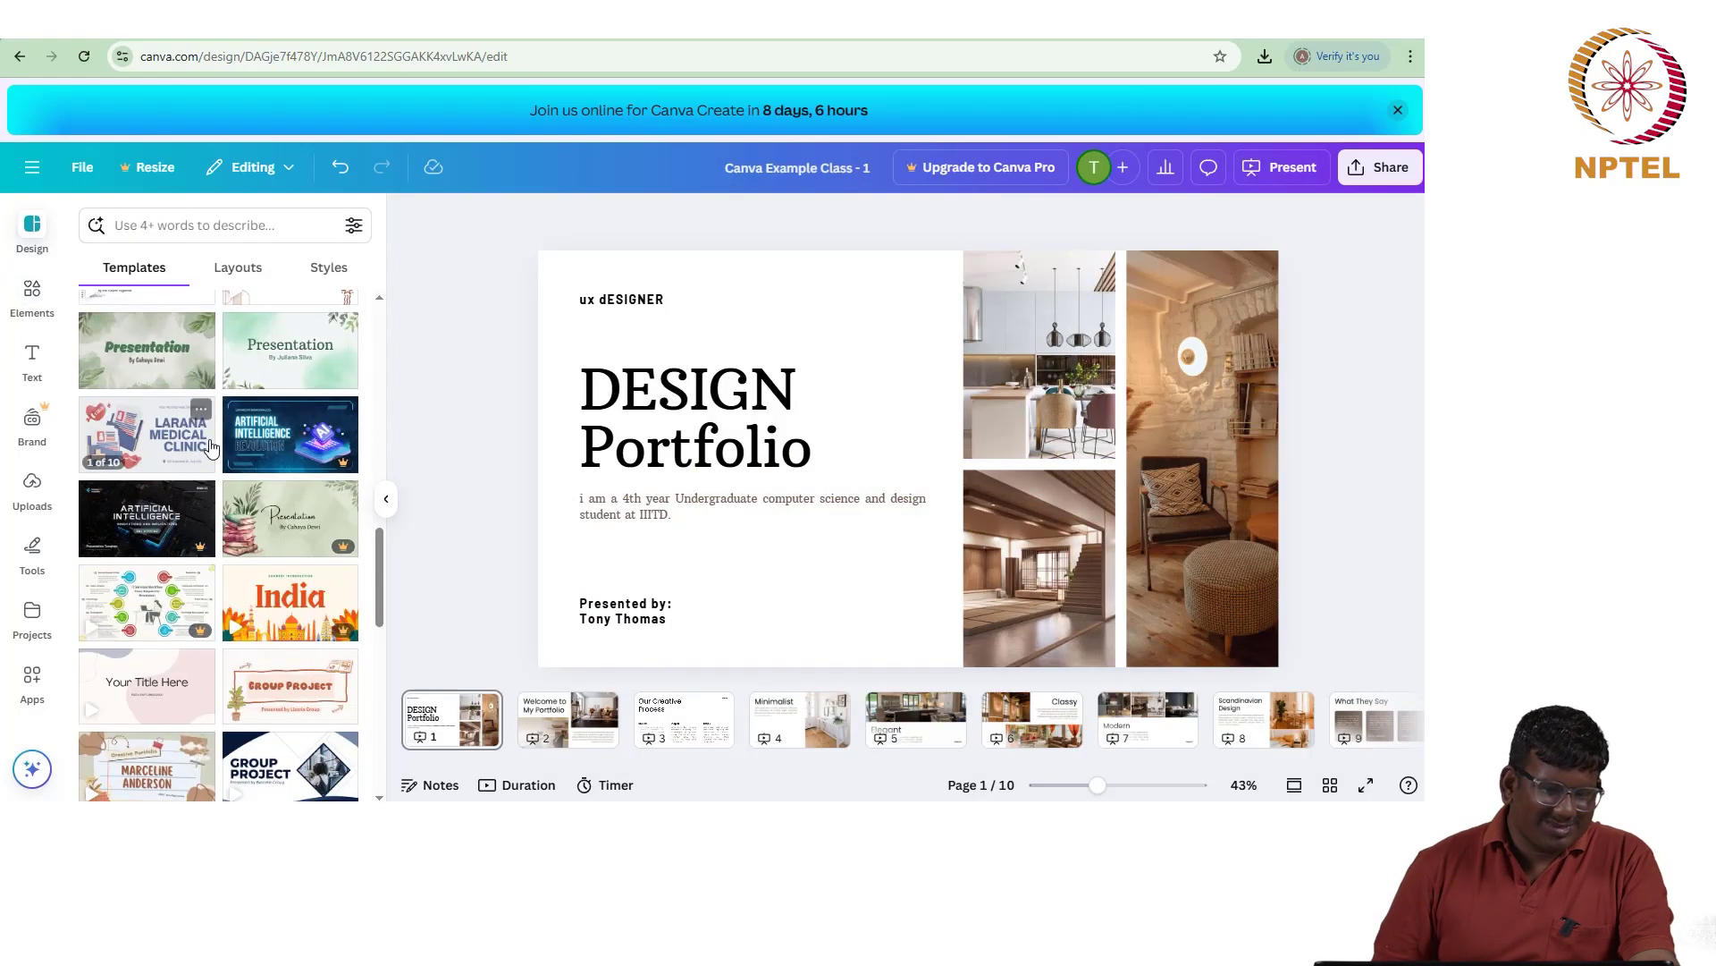
Step: Look through more presentation templates and the further template category suggestions
scroll(213, 447, down, 5)
scroll(213, 447, up, 5)
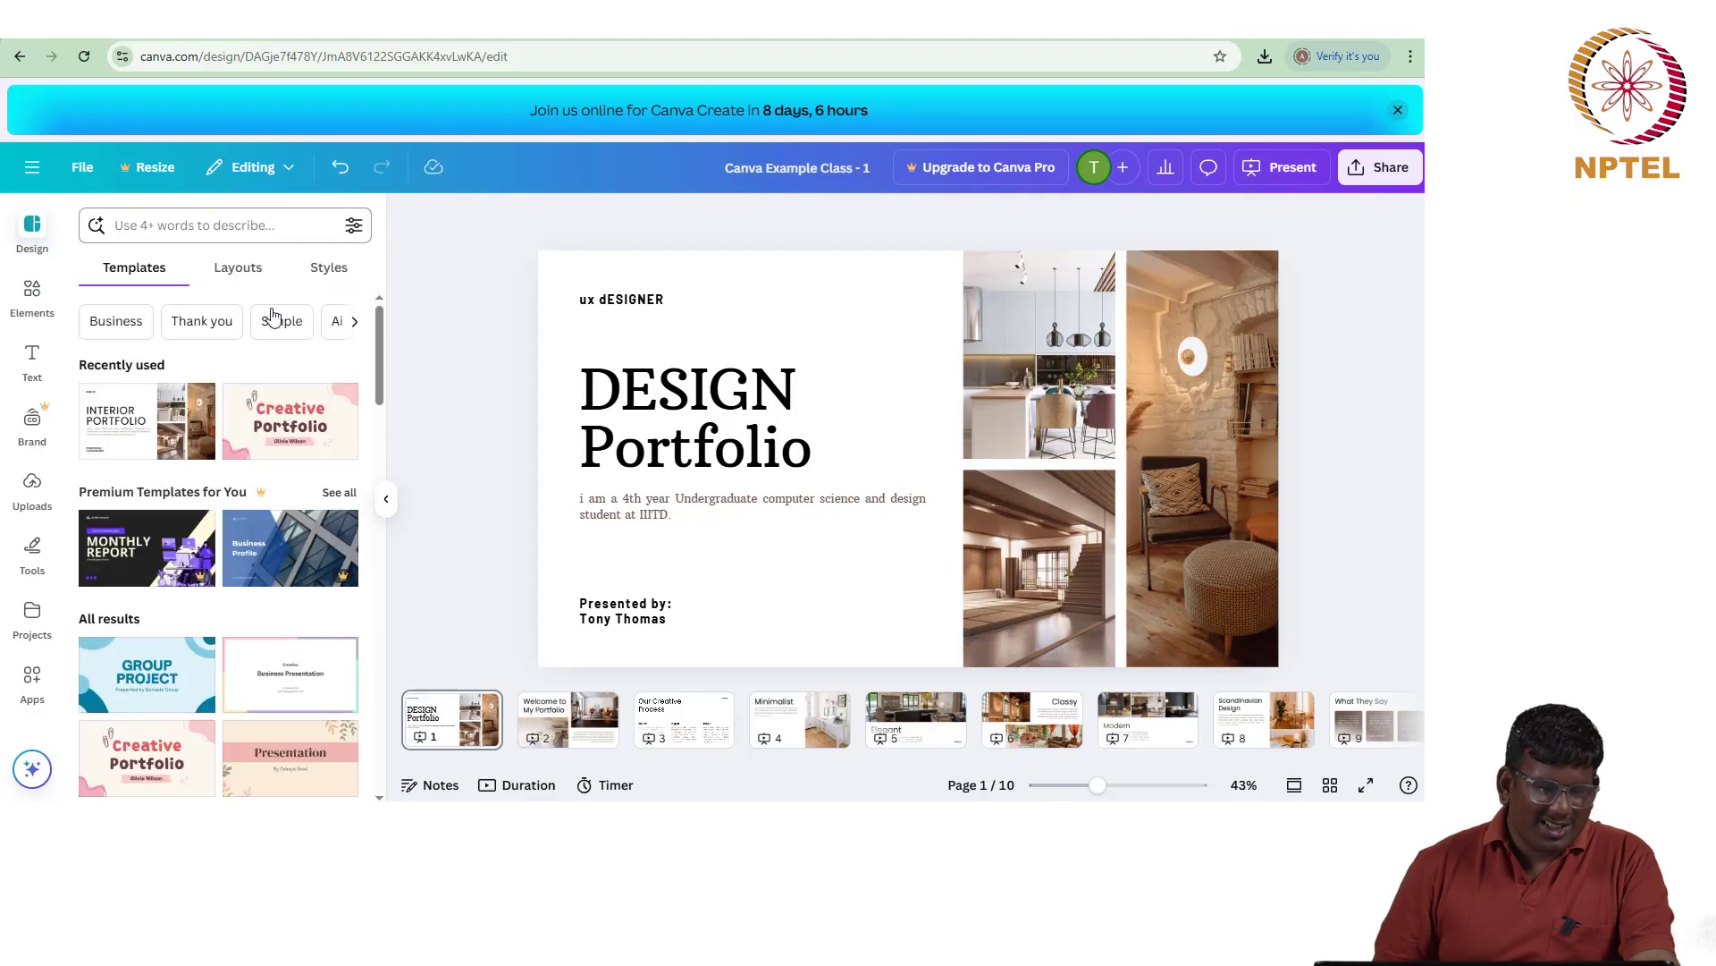
click(355, 326)
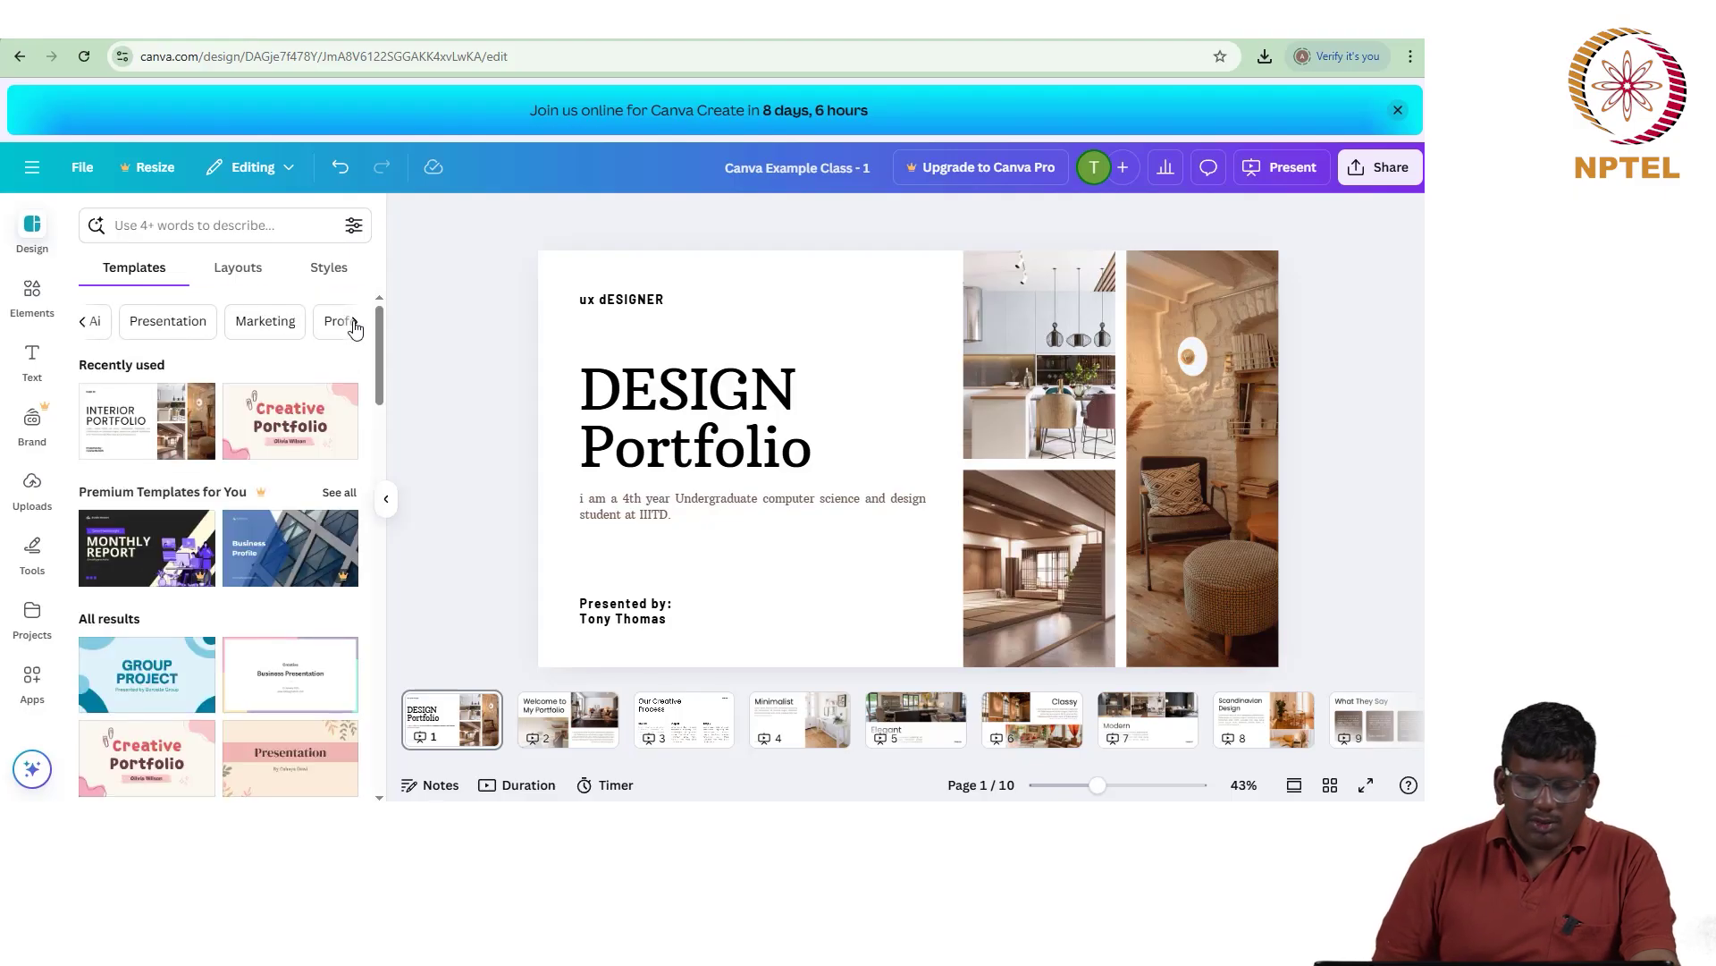
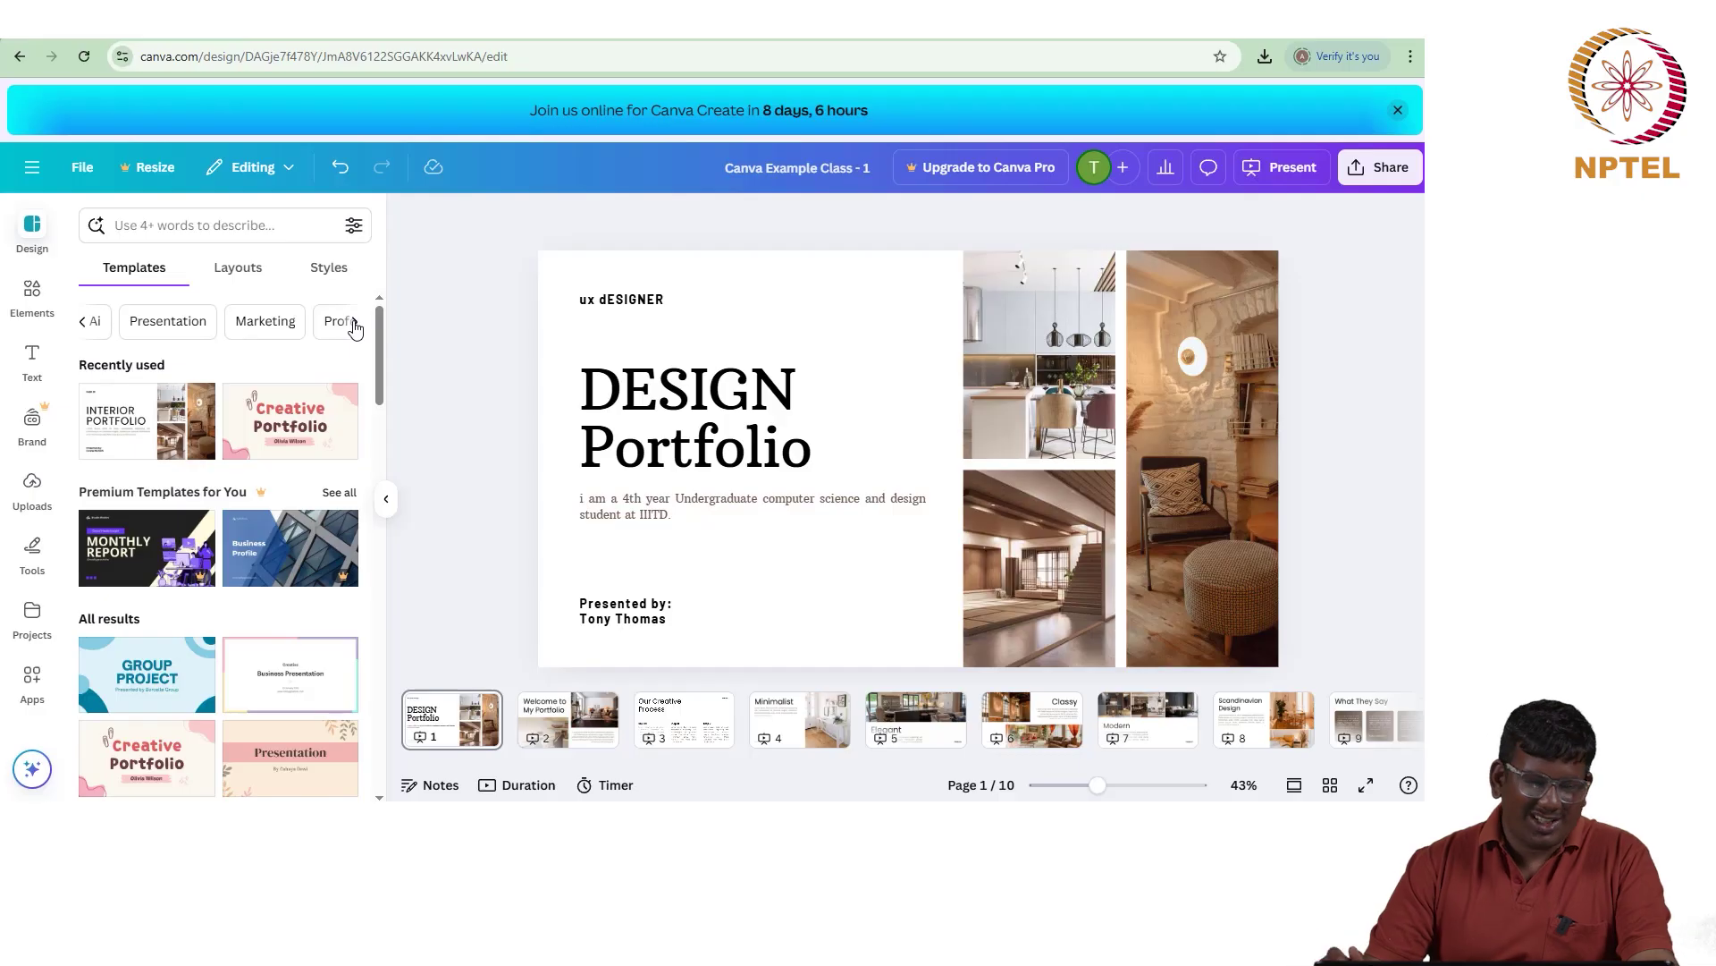
Step: Open the elements library and look through its suggested categories, glancing back at the design templates in between
click(49, 308)
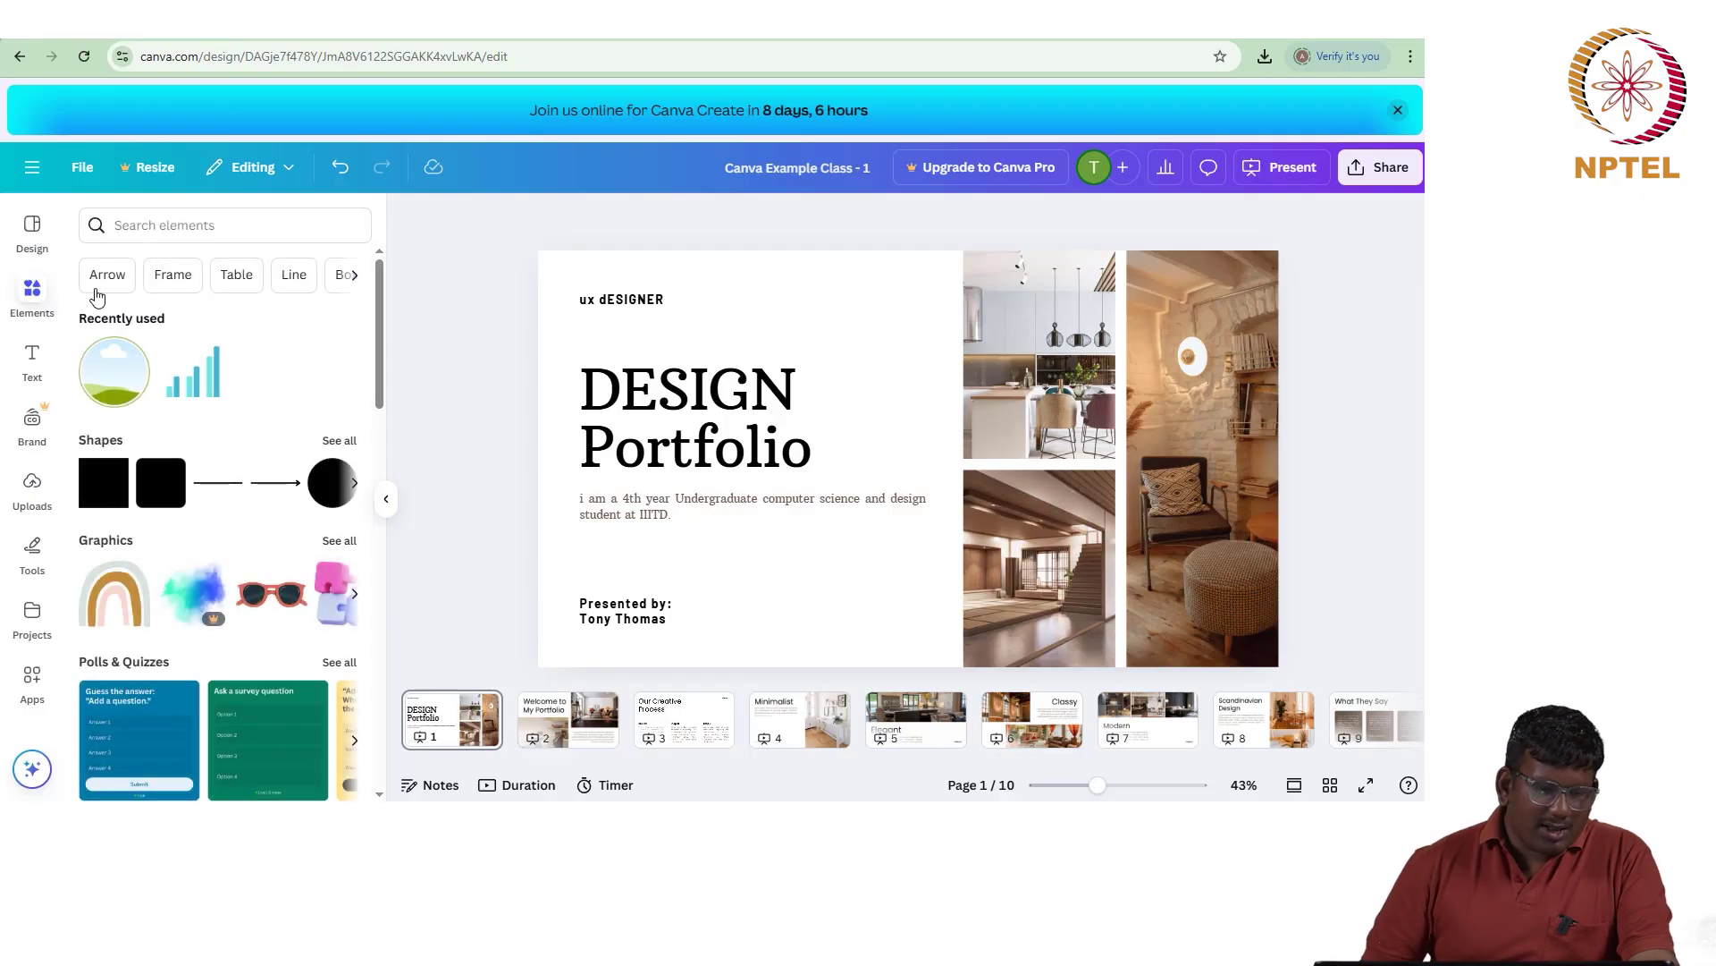
click(355, 277)
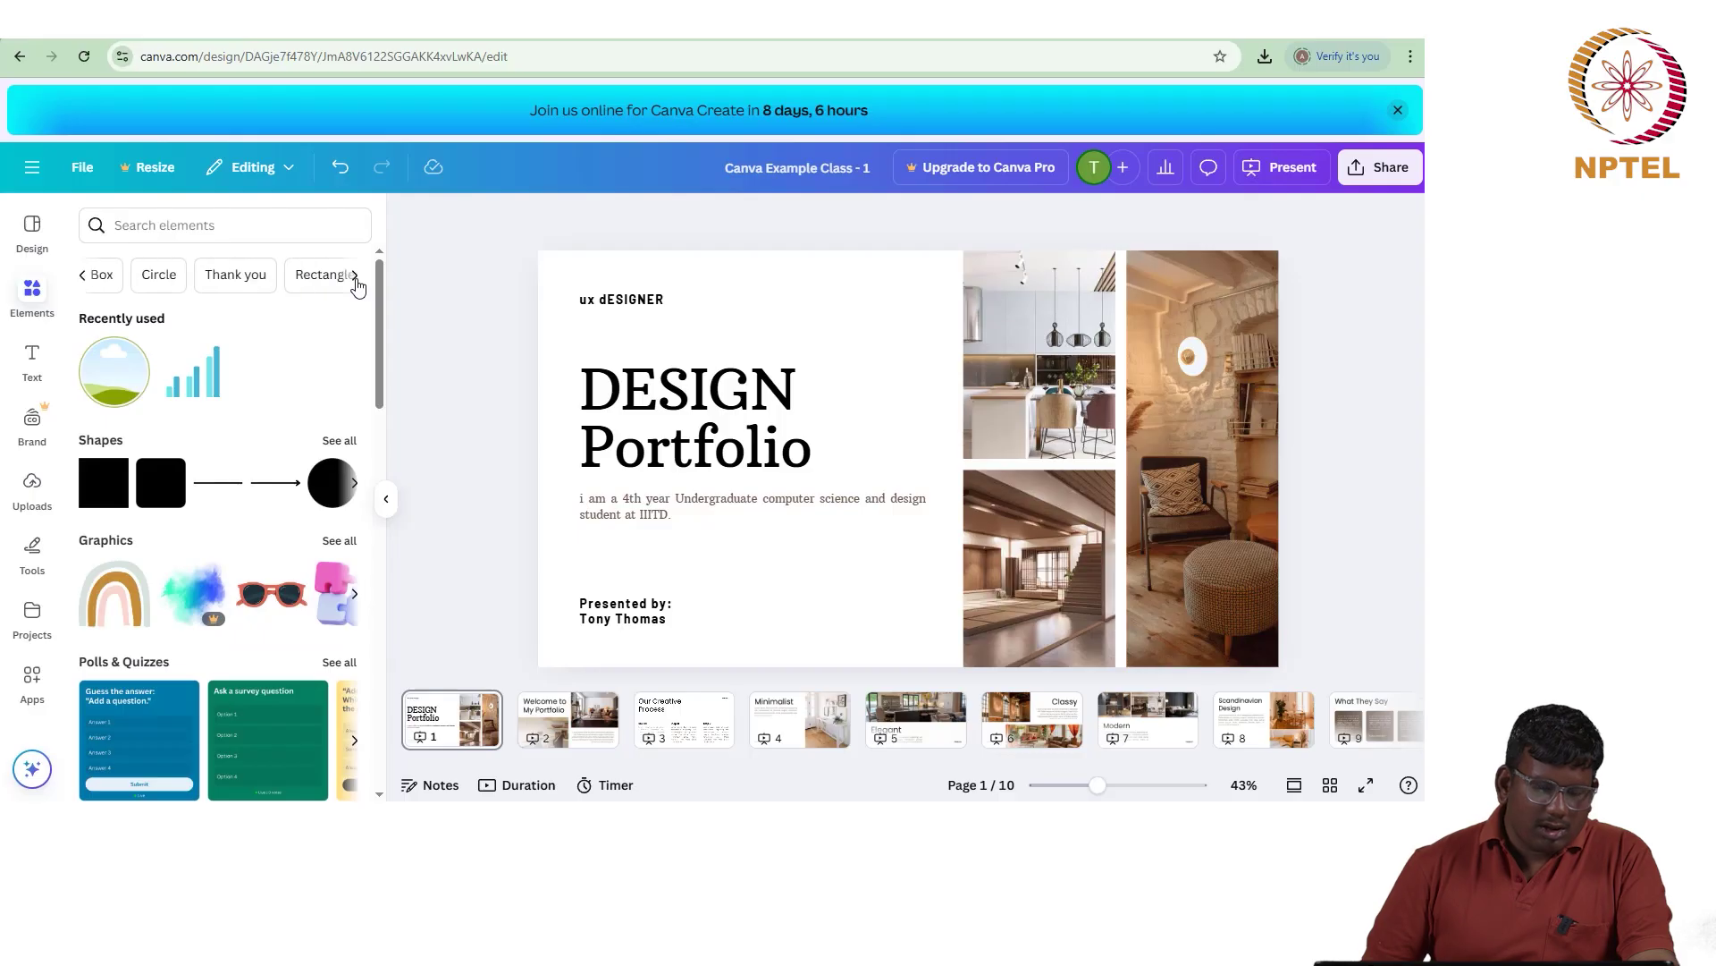
click(18, 233)
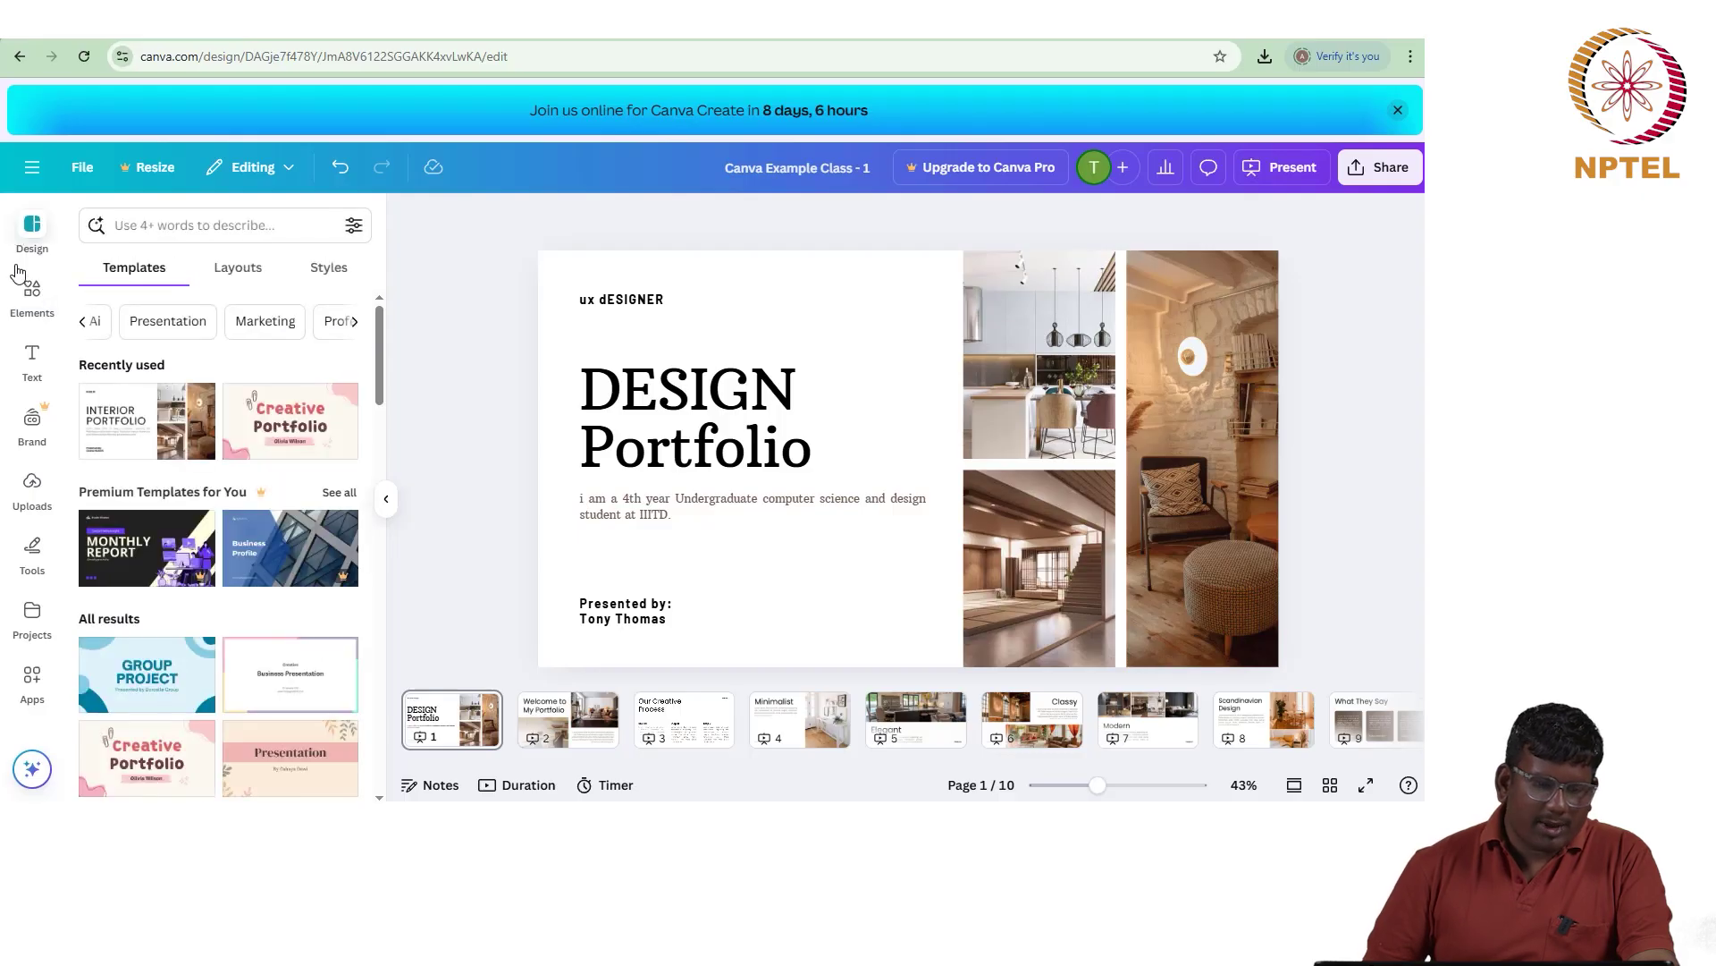
click(25, 293)
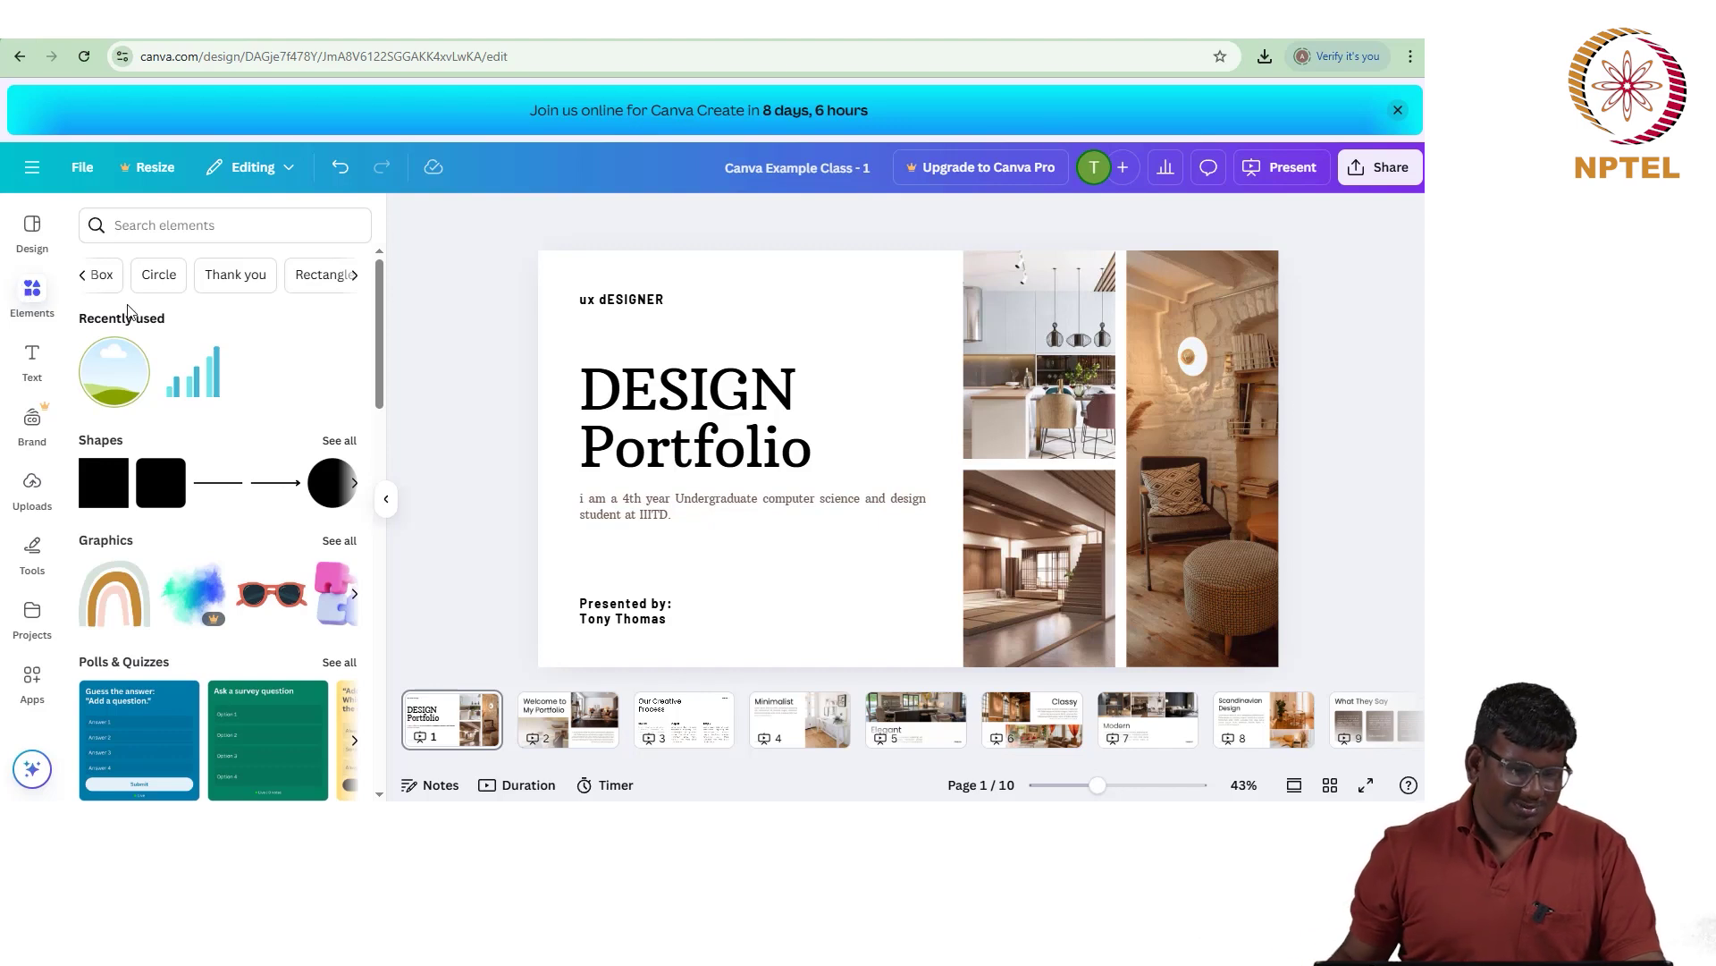
click(84, 275)
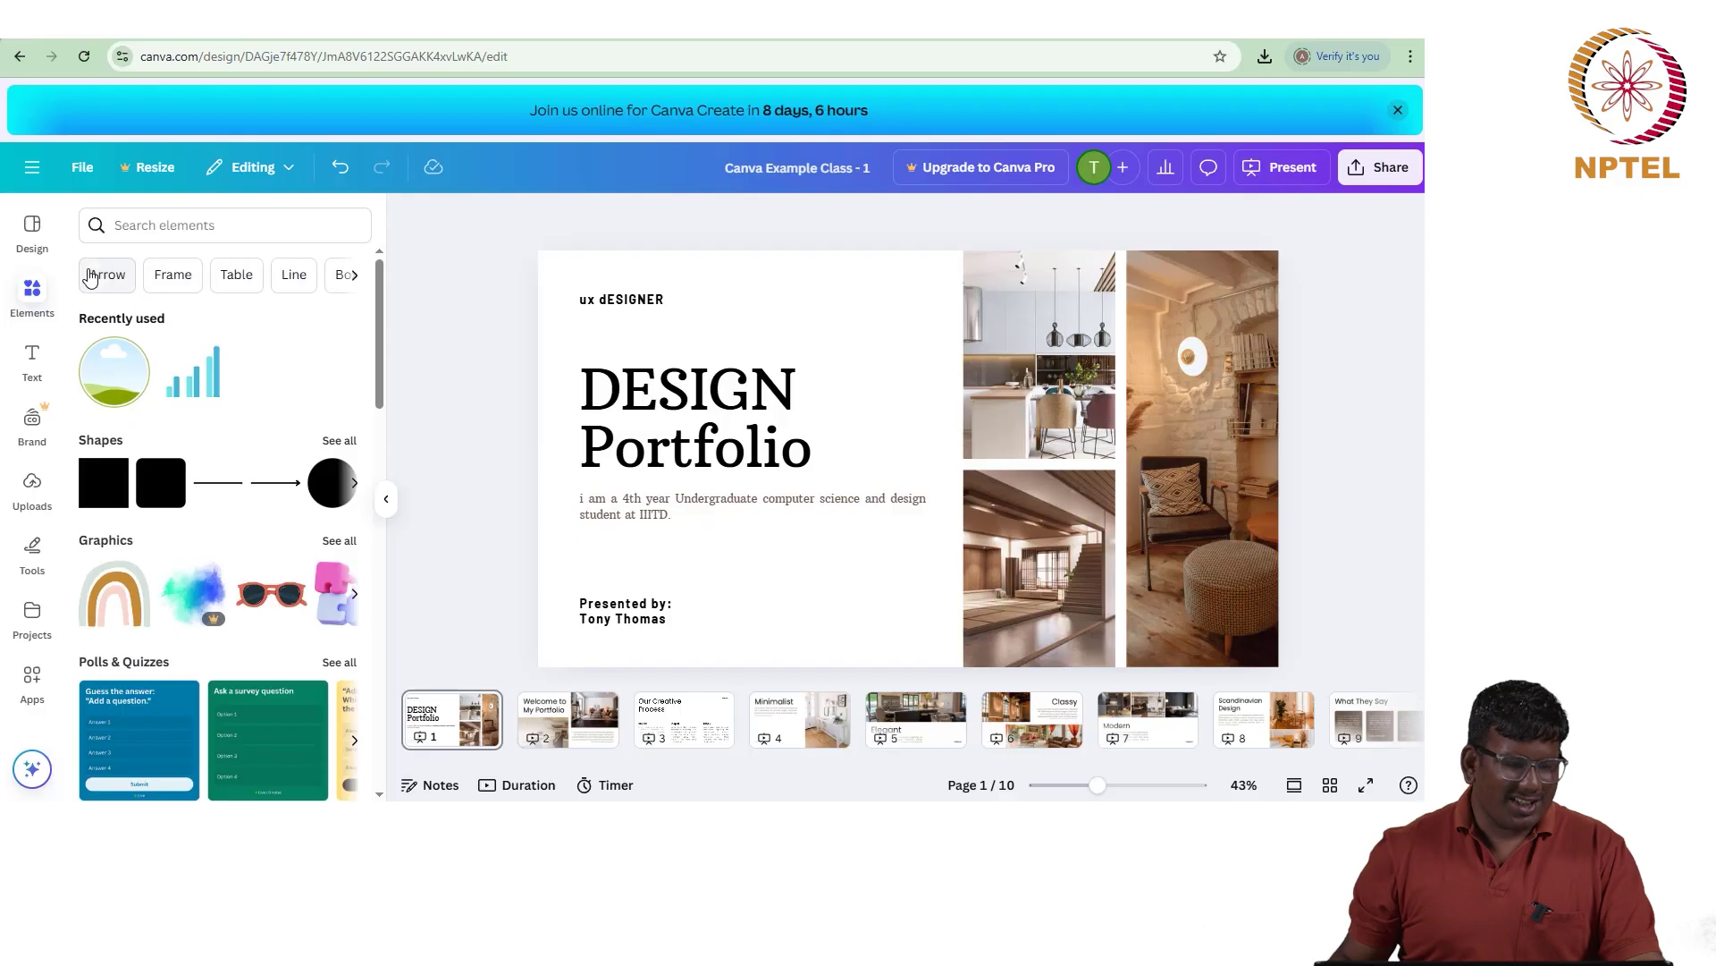
Step: Filter the elements by the Arrow category and view the full set of arrow shapes
click(91, 276)
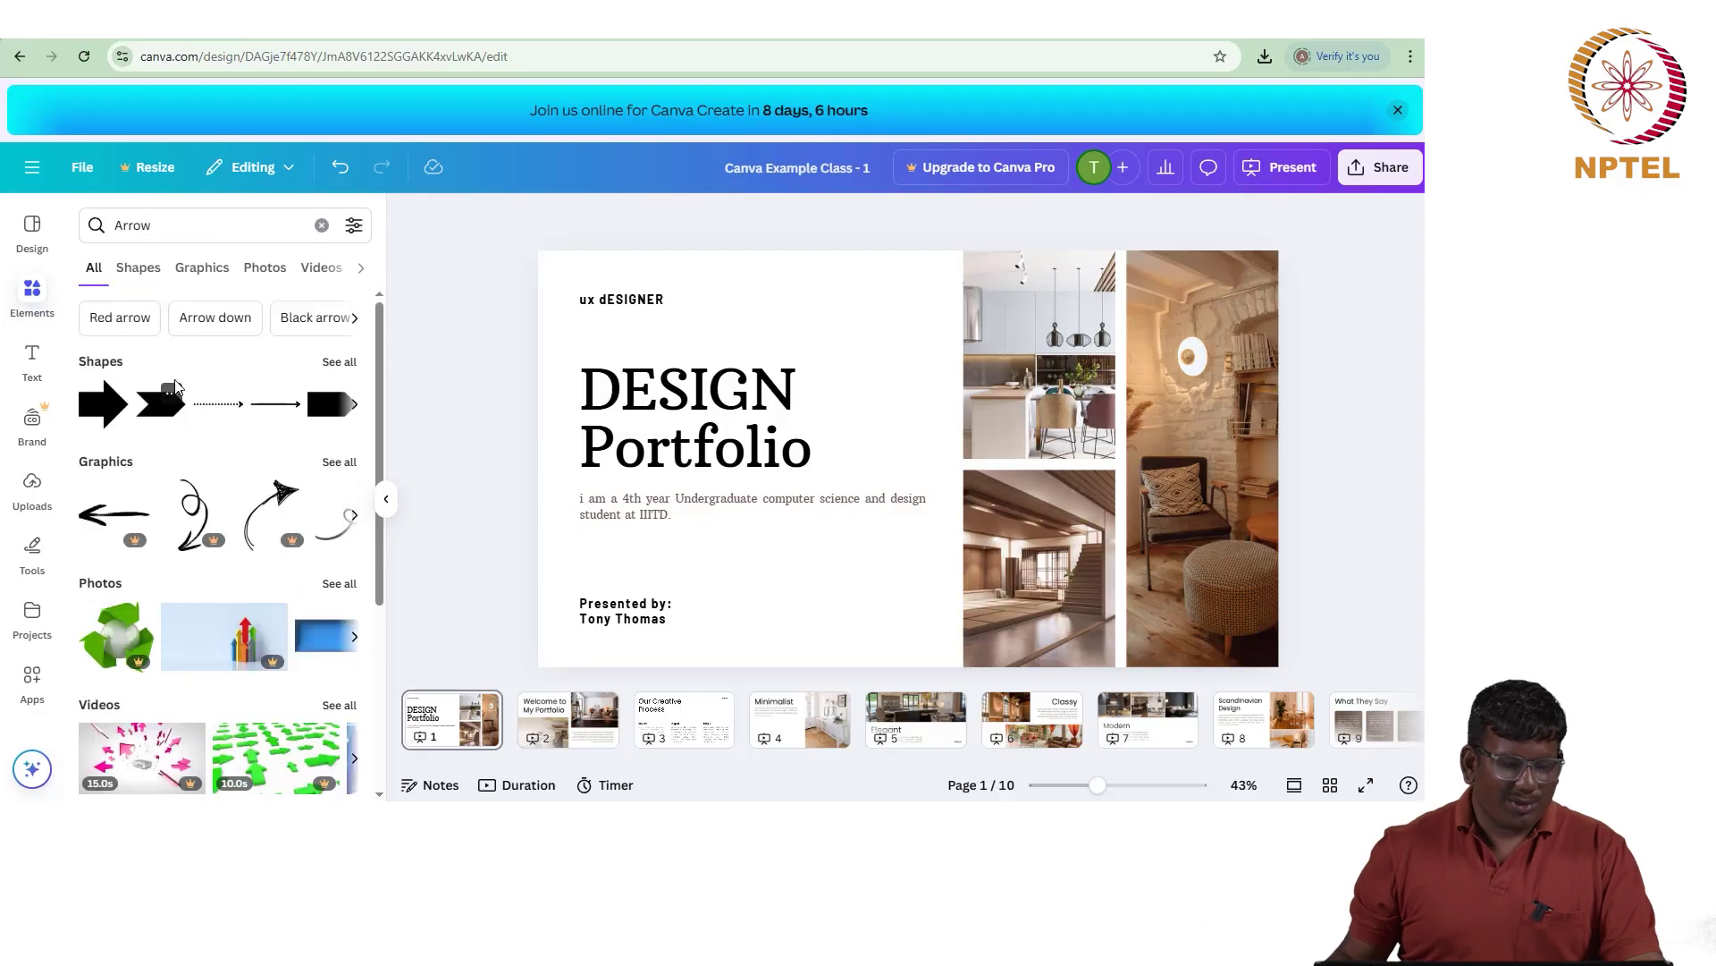
click(339, 362)
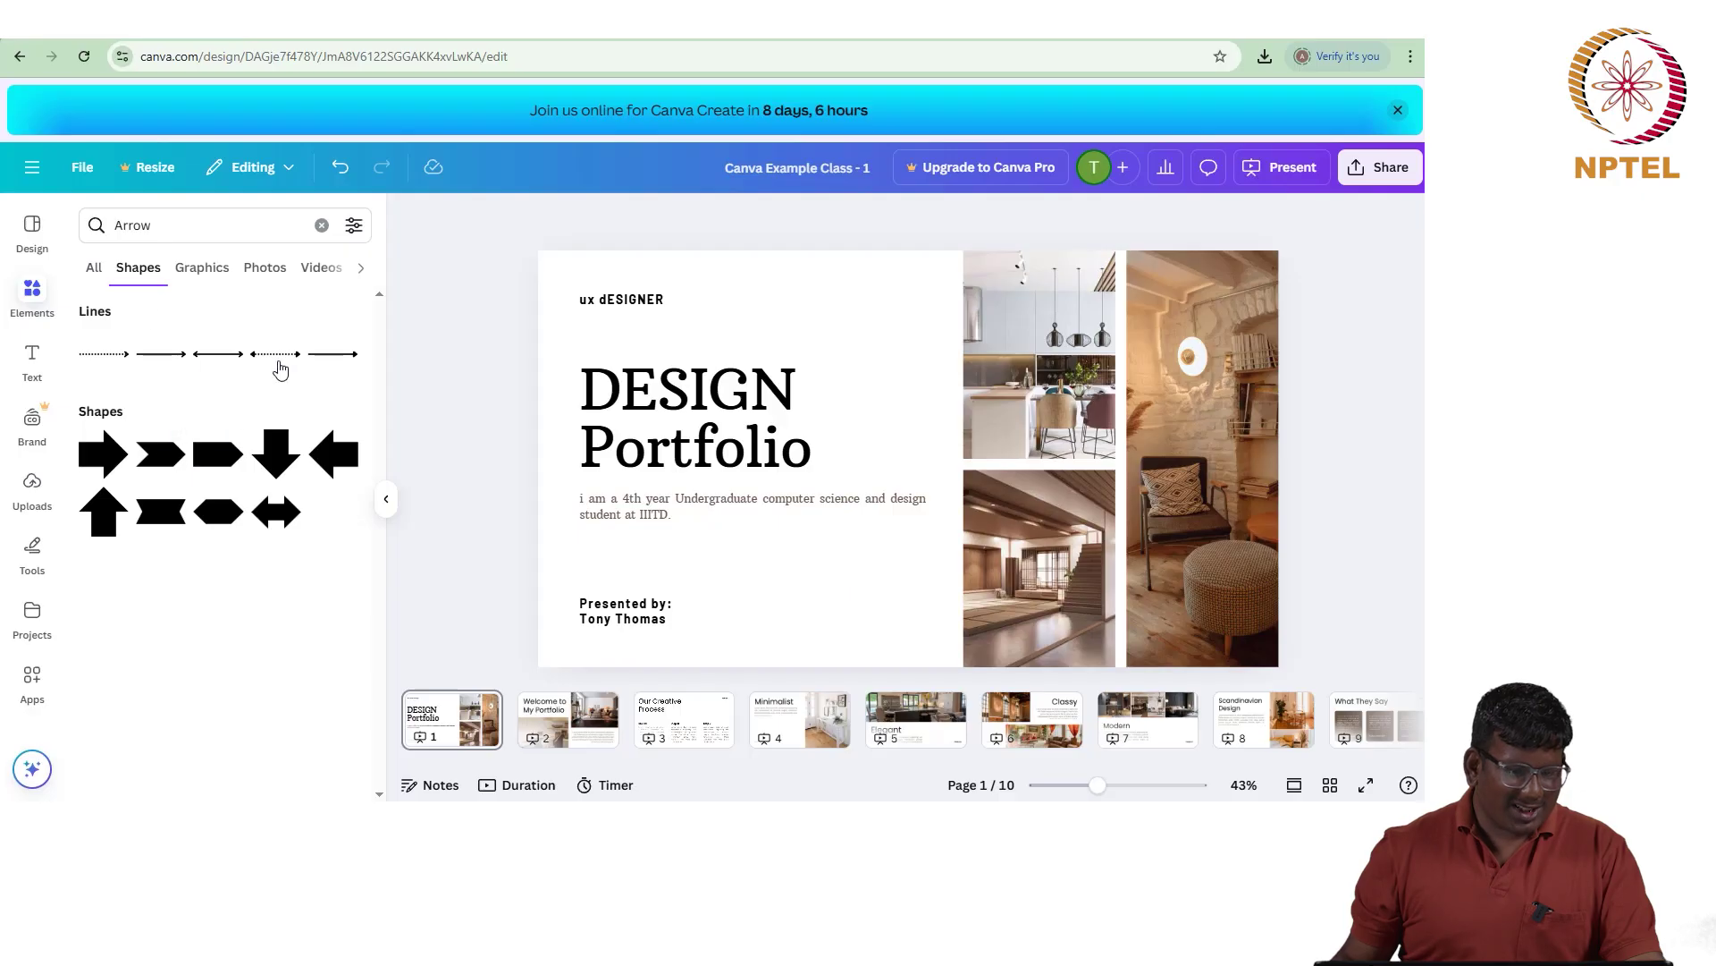
click(94, 273)
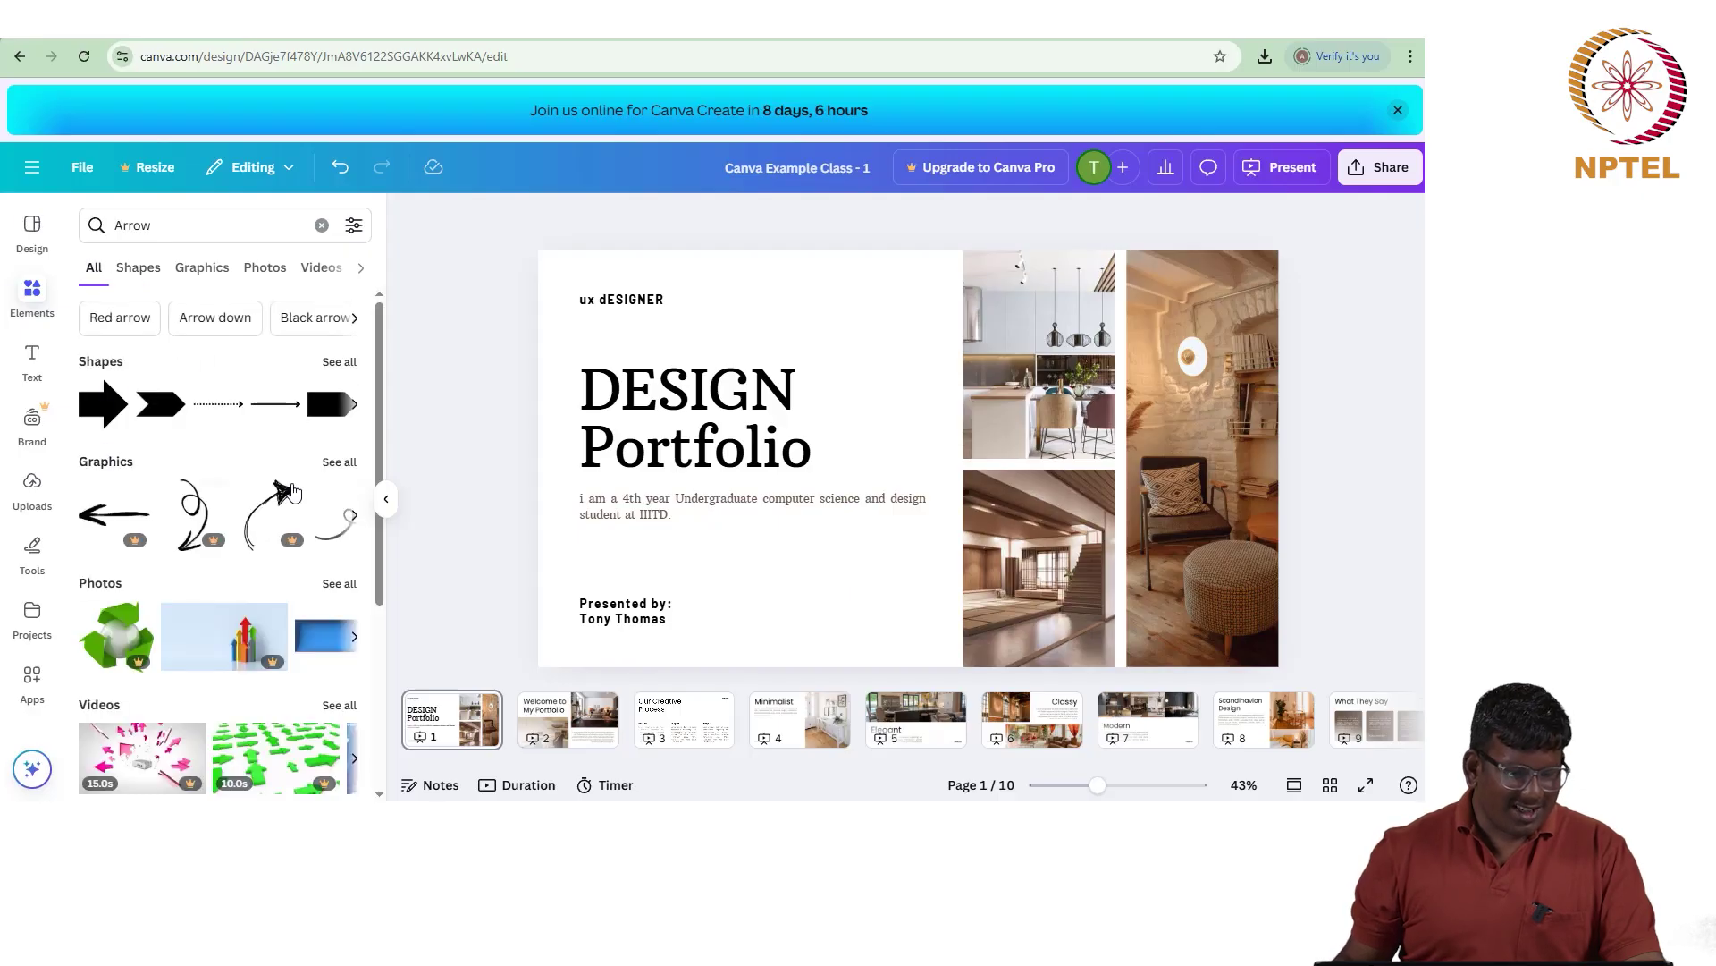
Step: Add the triple-chevron arrow from the arrow graphics to page 1 and move it over the photos
click(339, 462)
scroll(268, 528, down, 5)
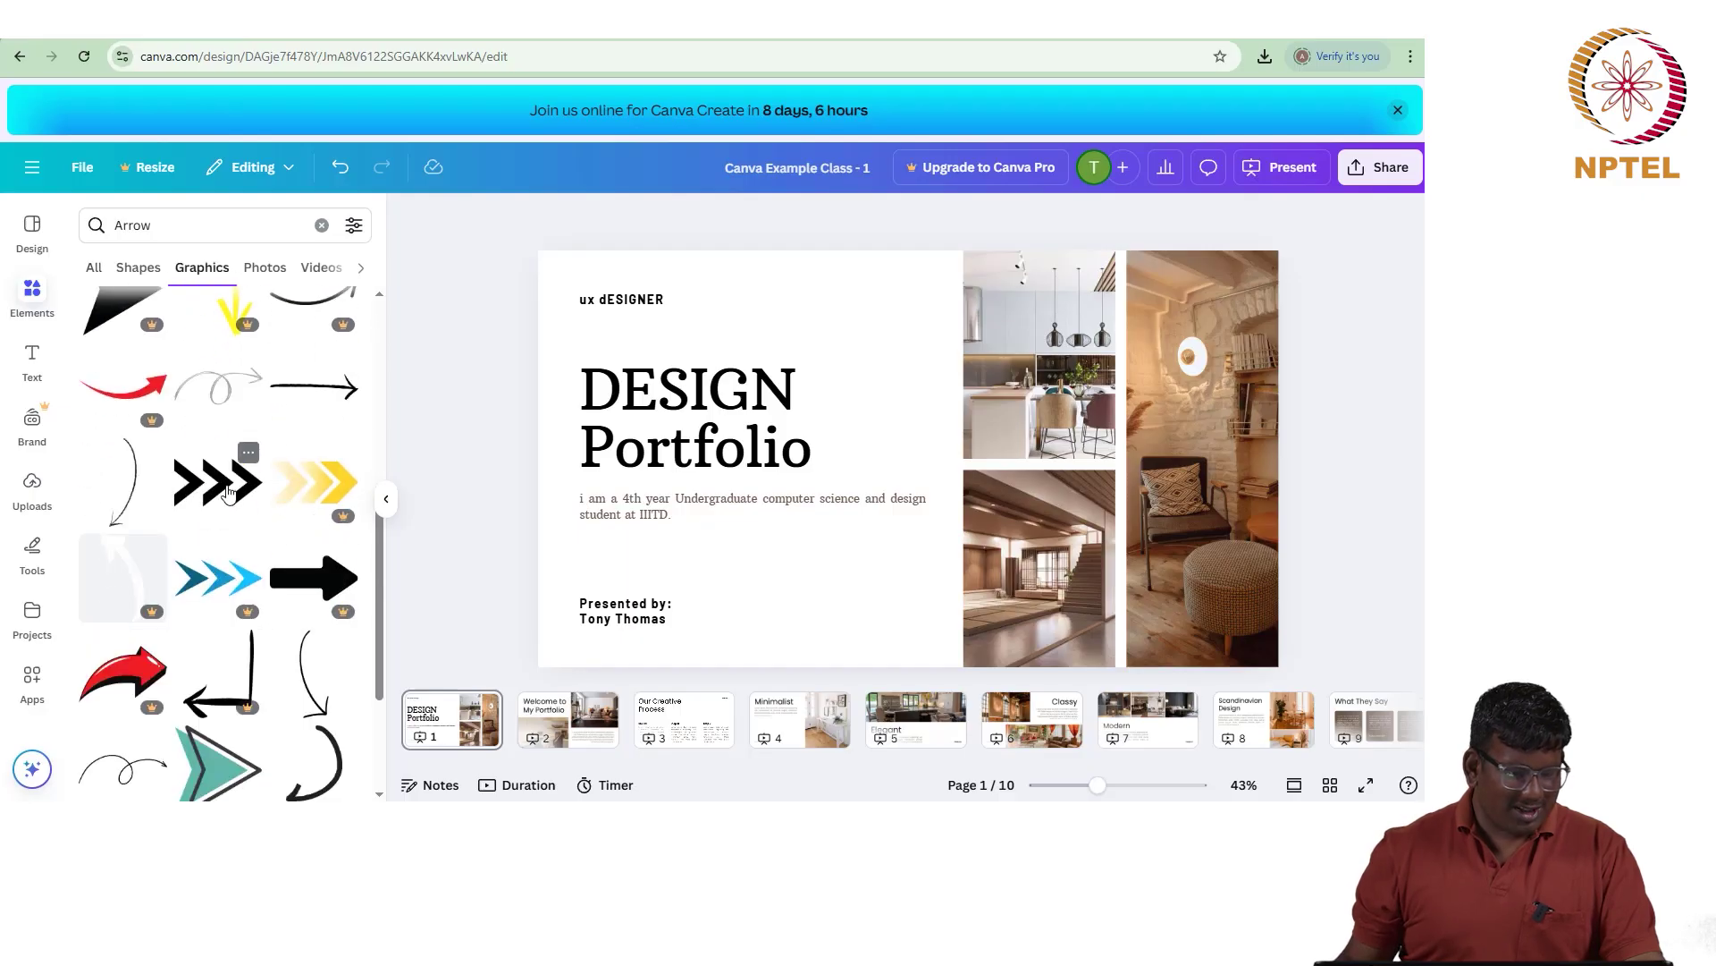
click(228, 491)
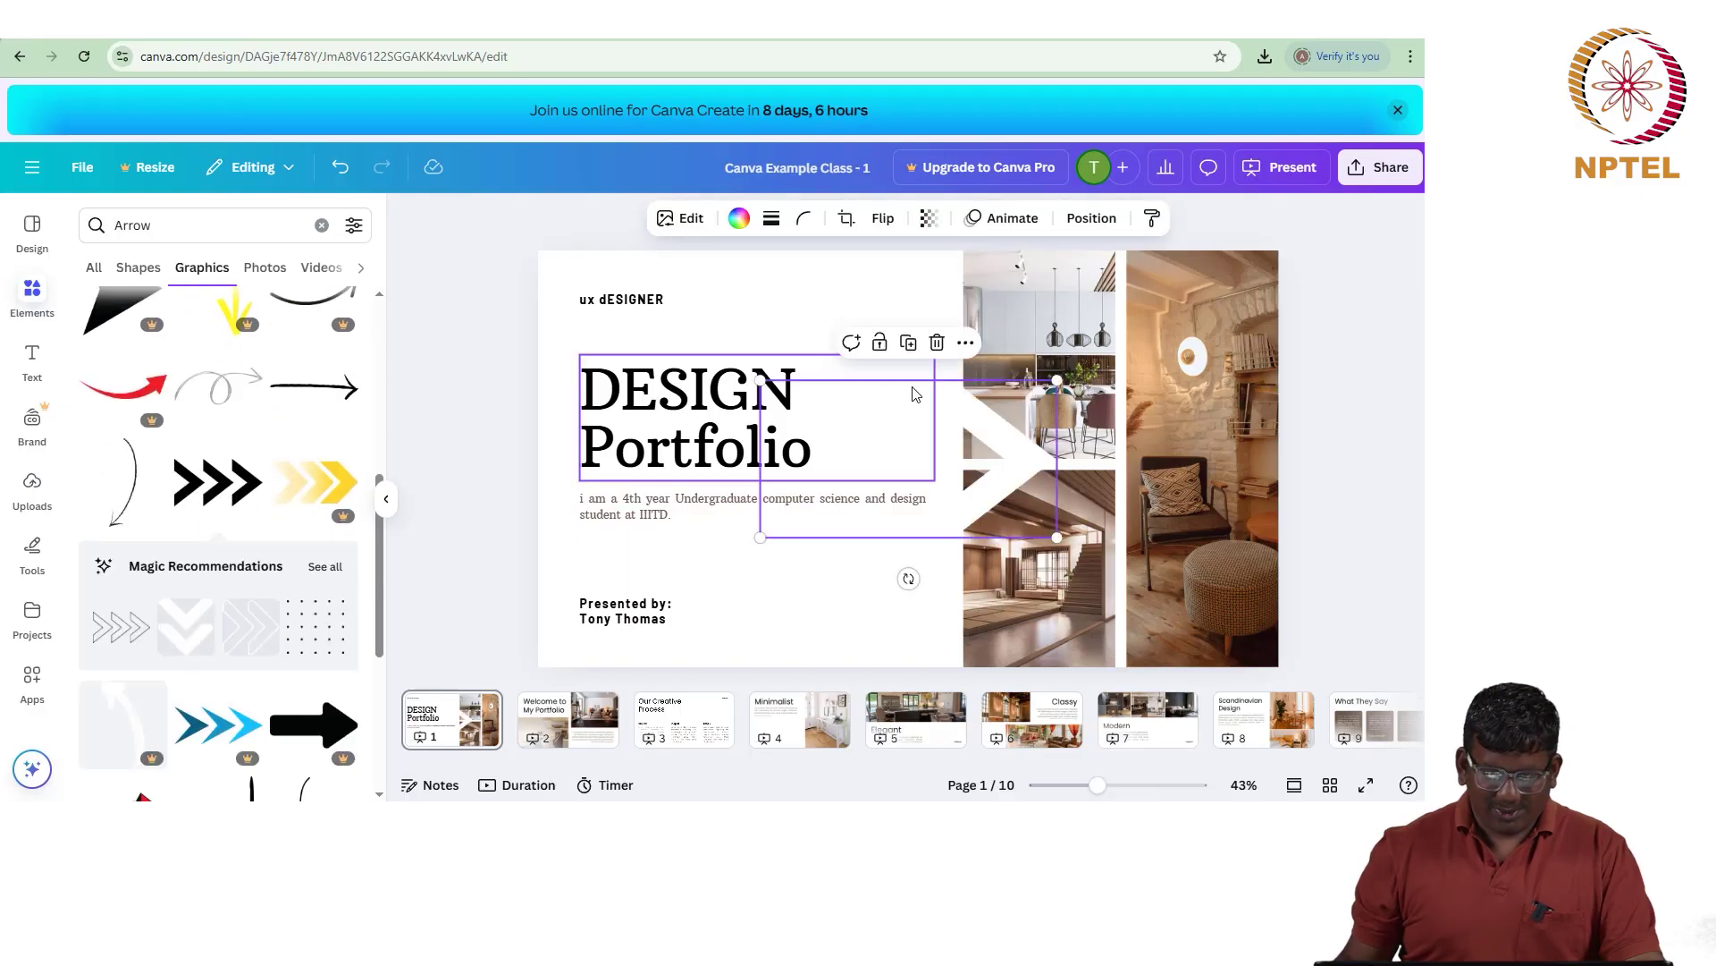
drag(970, 483, 1121, 493)
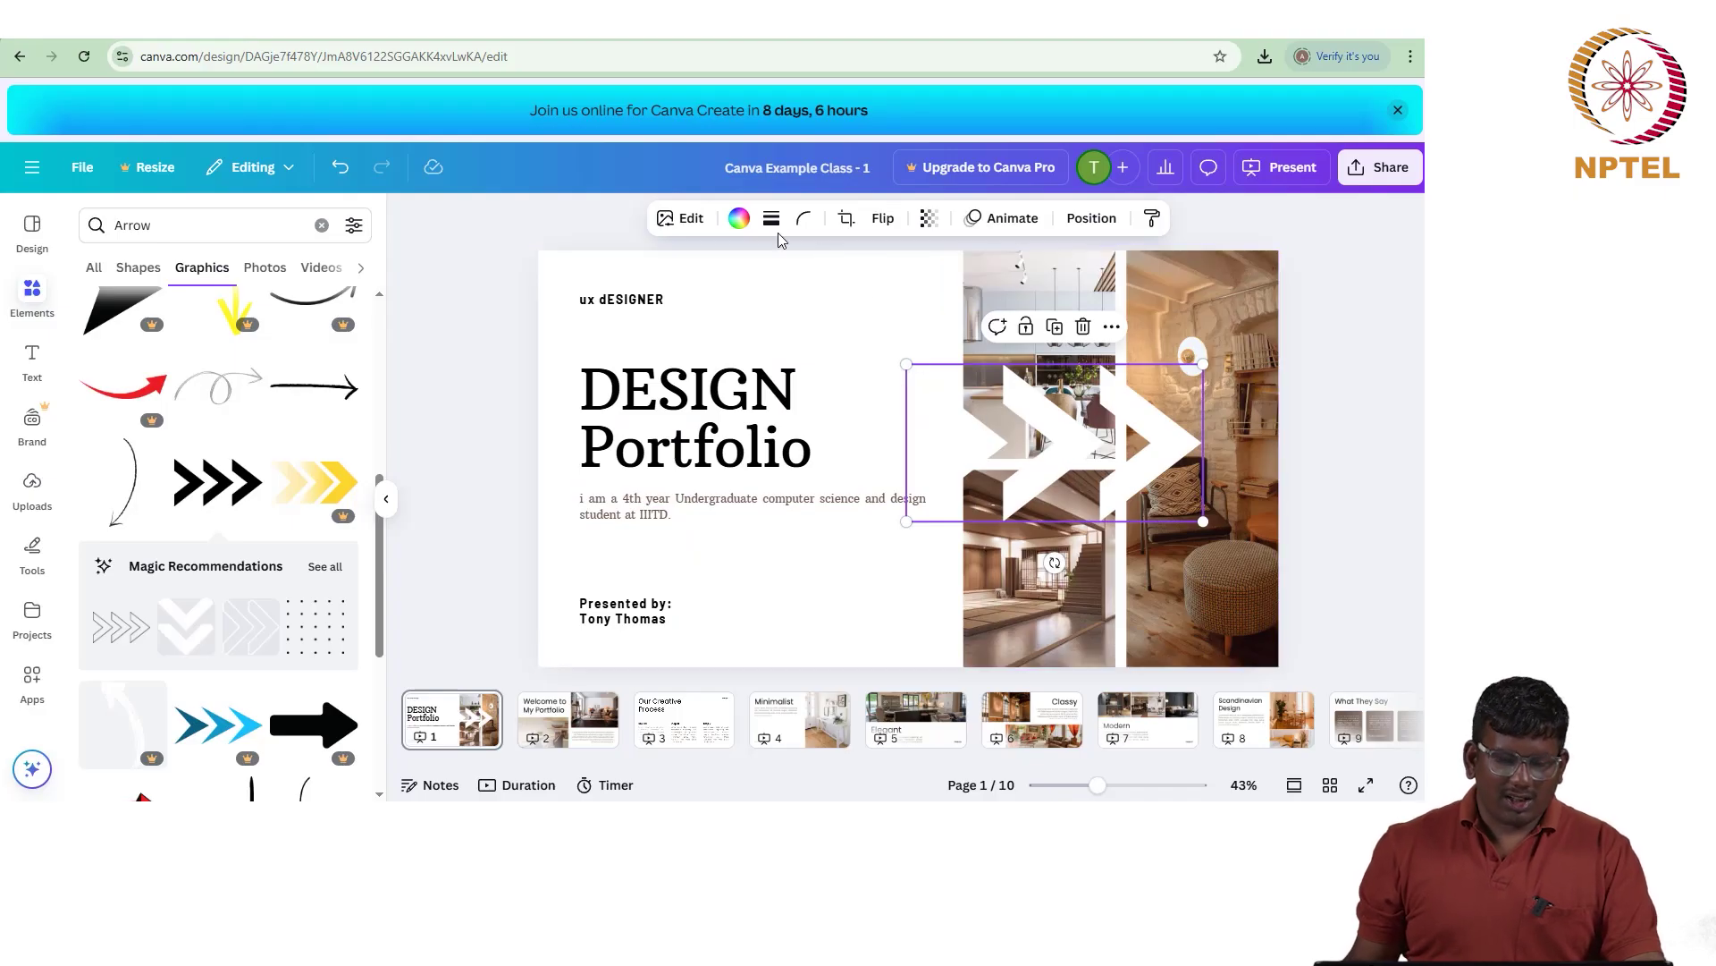
Step: Colour the triple-chevron arrow black, shrink it and place it in the lower-right corner of page 1's white area
click(696, 227)
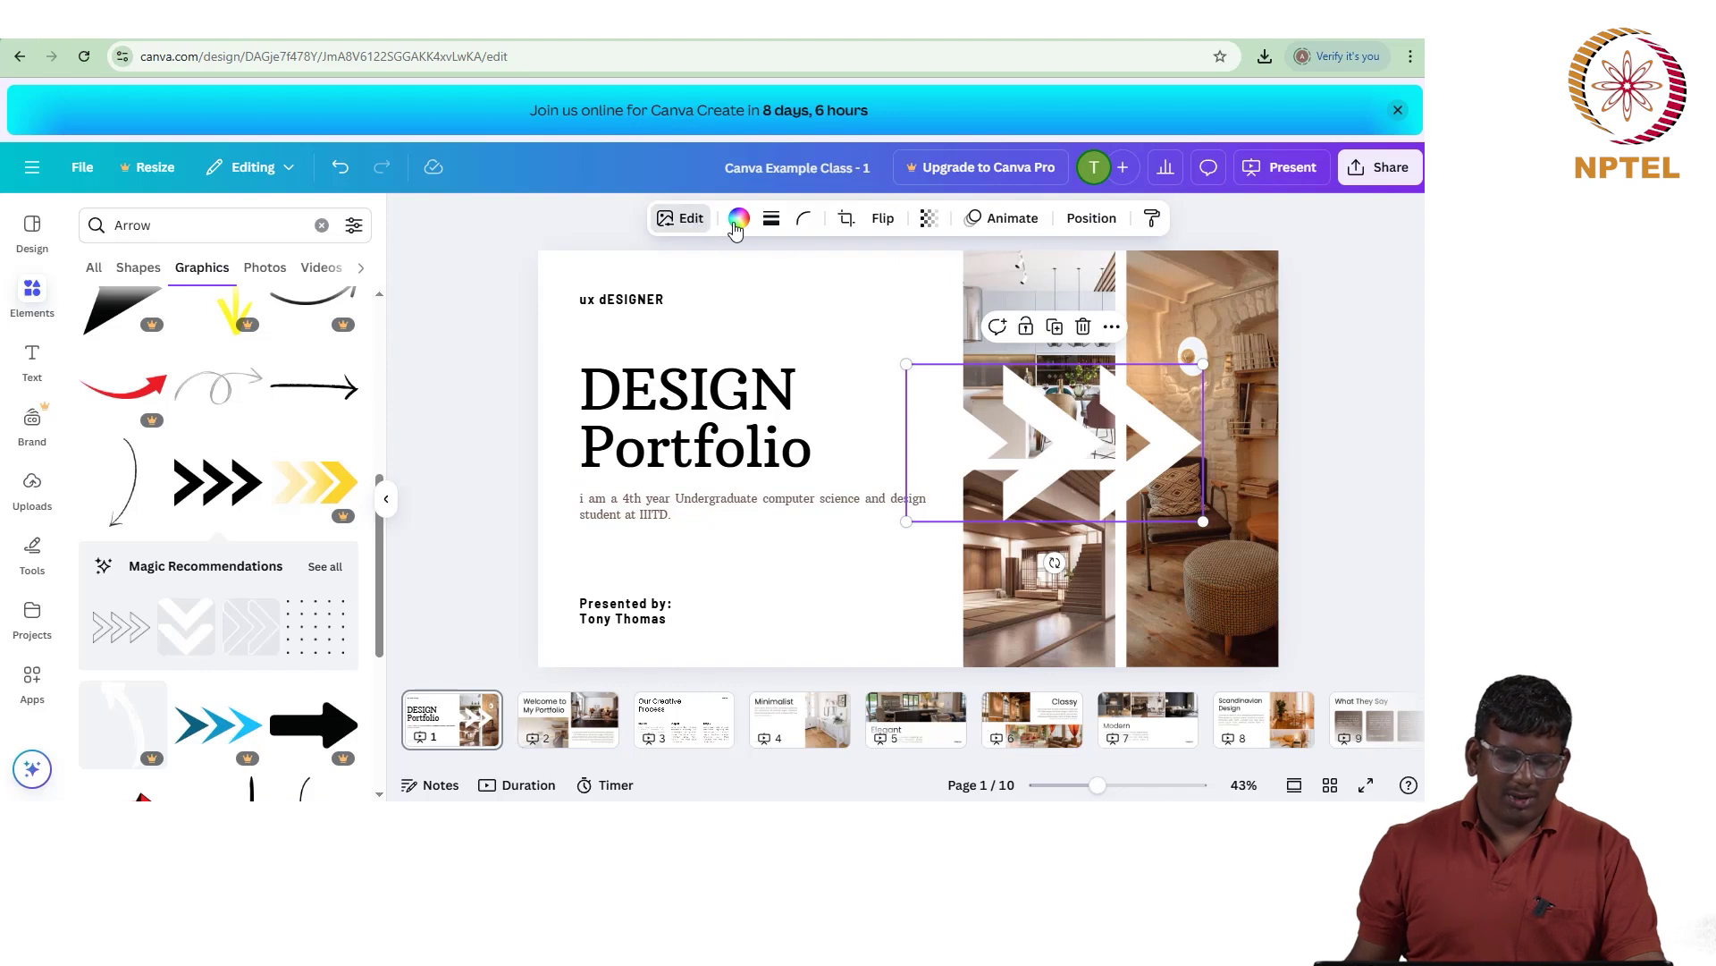
click(739, 227)
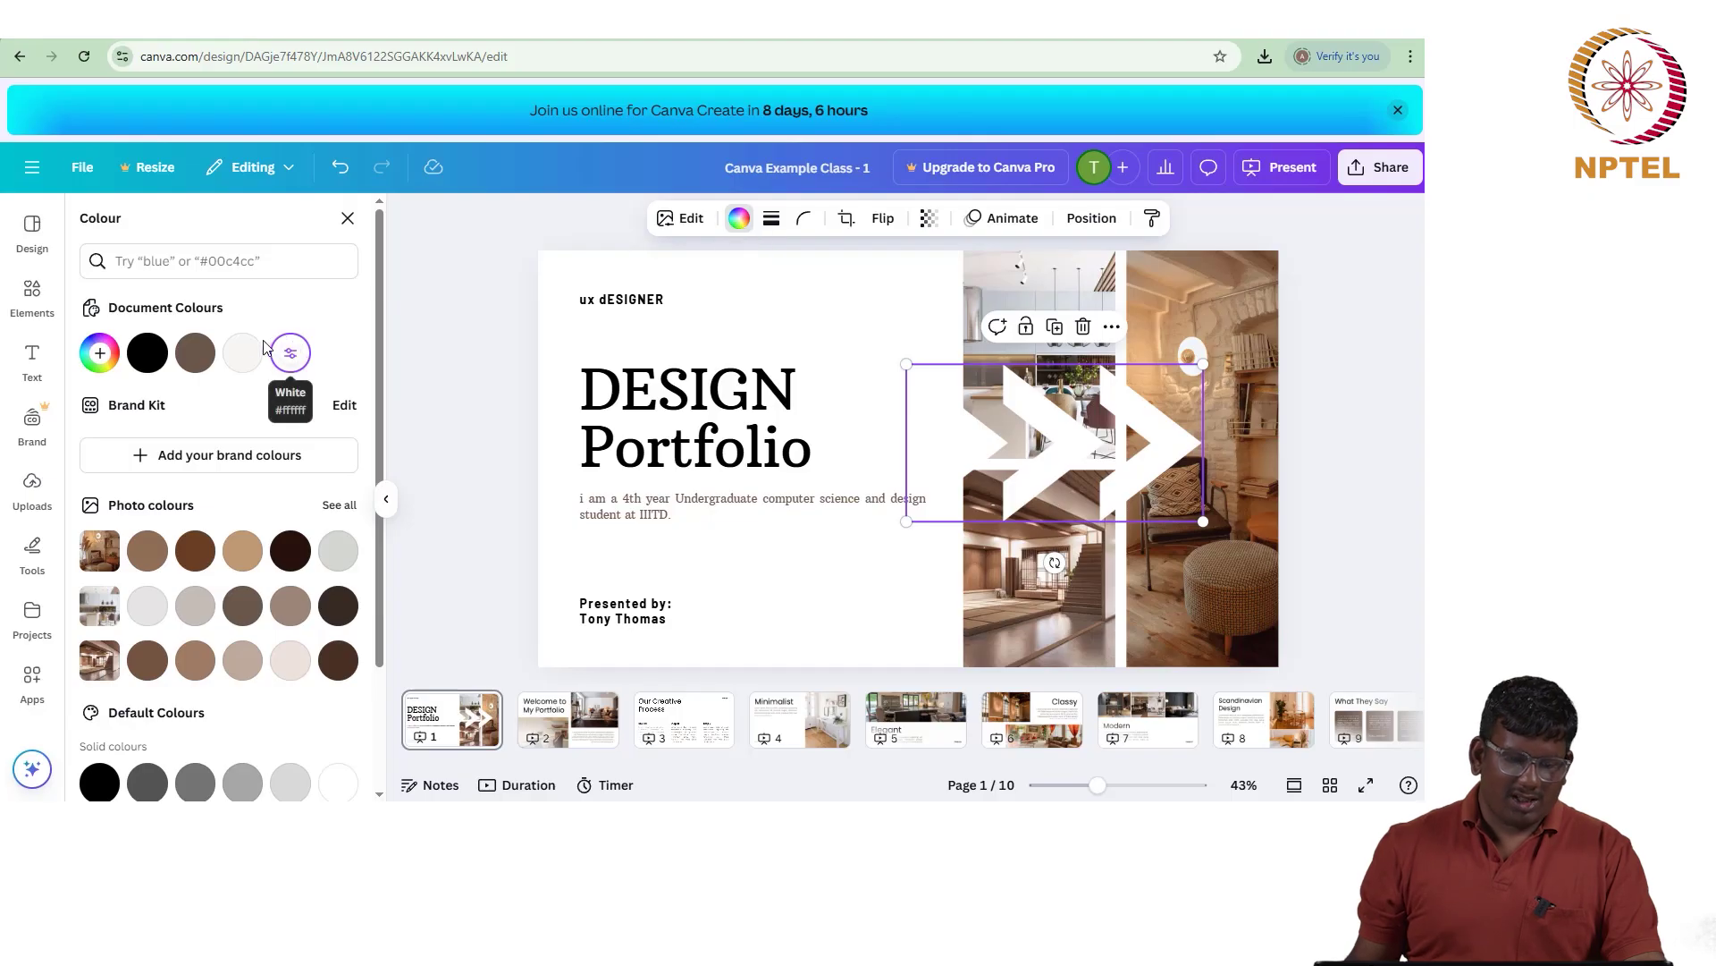
click(148, 352)
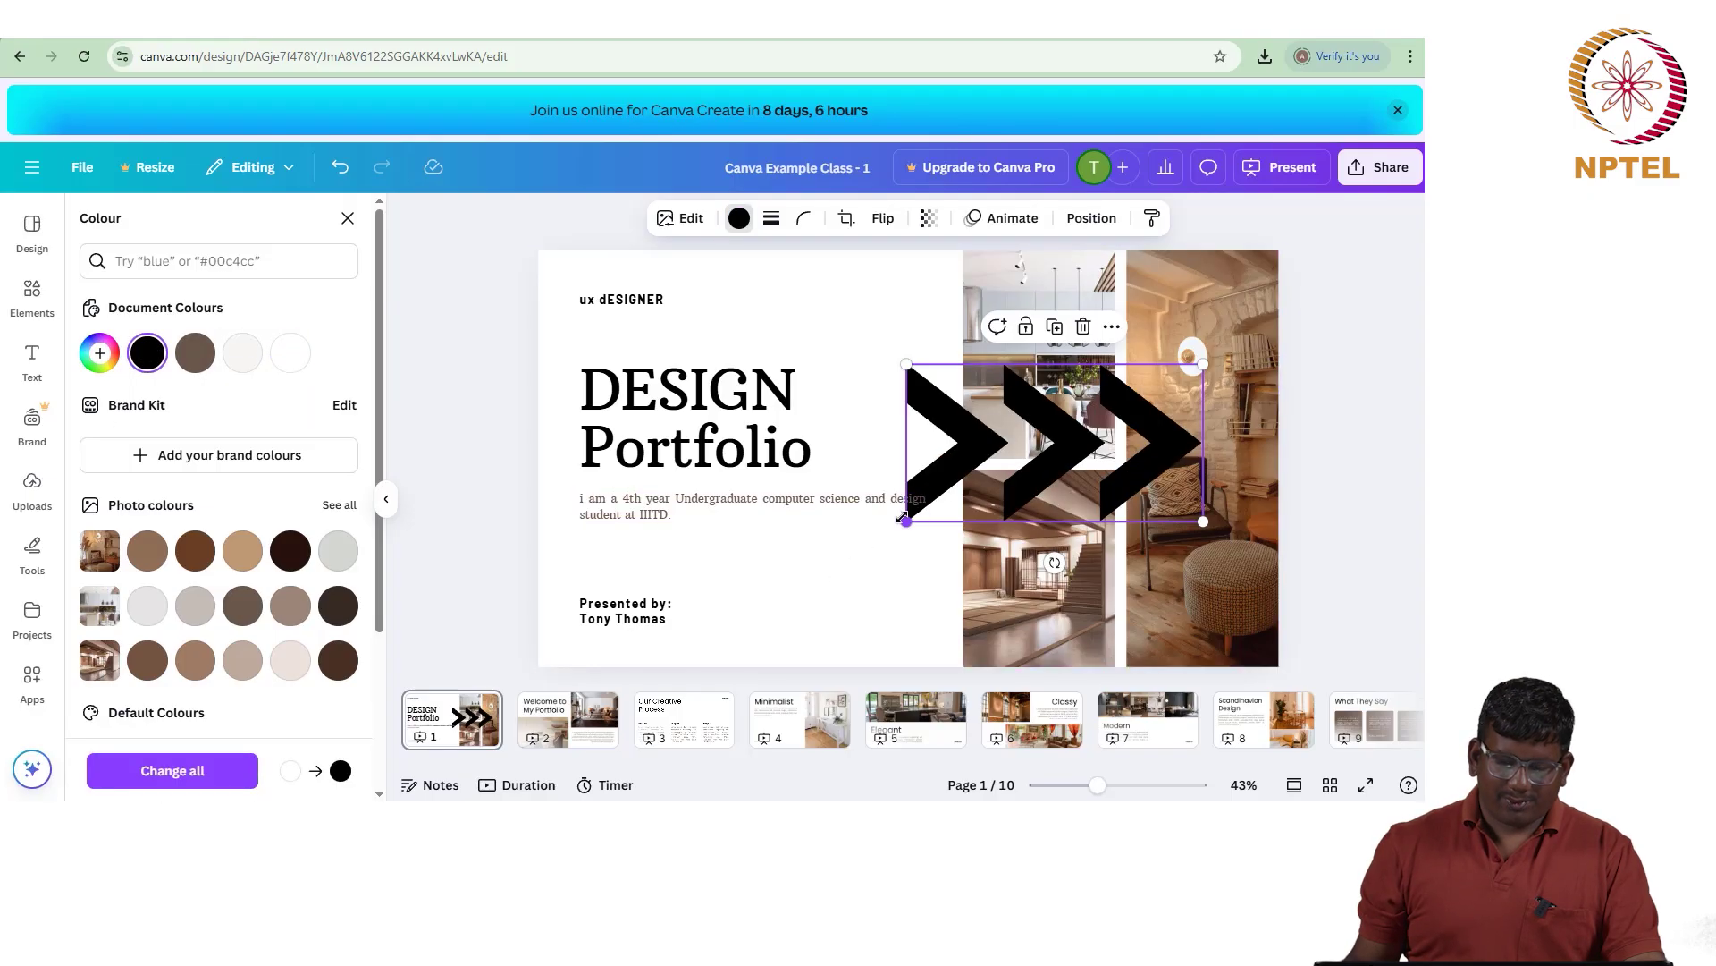
drag(906, 518, 885, 622)
click(792, 508)
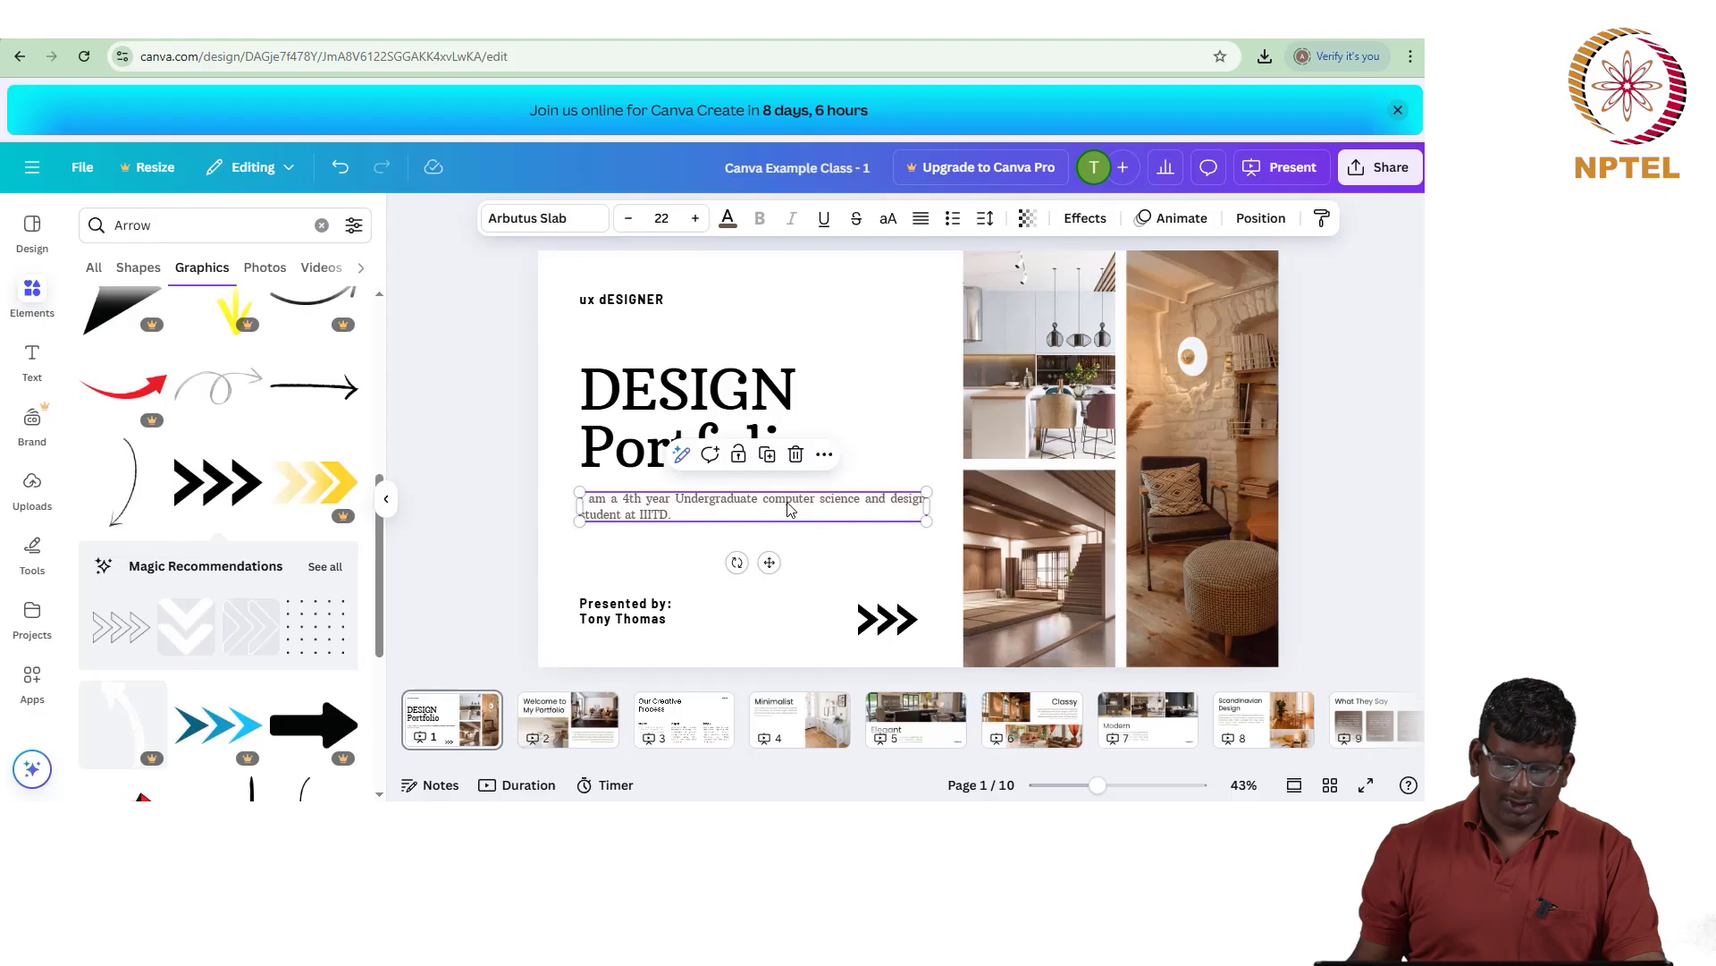
click(862, 612)
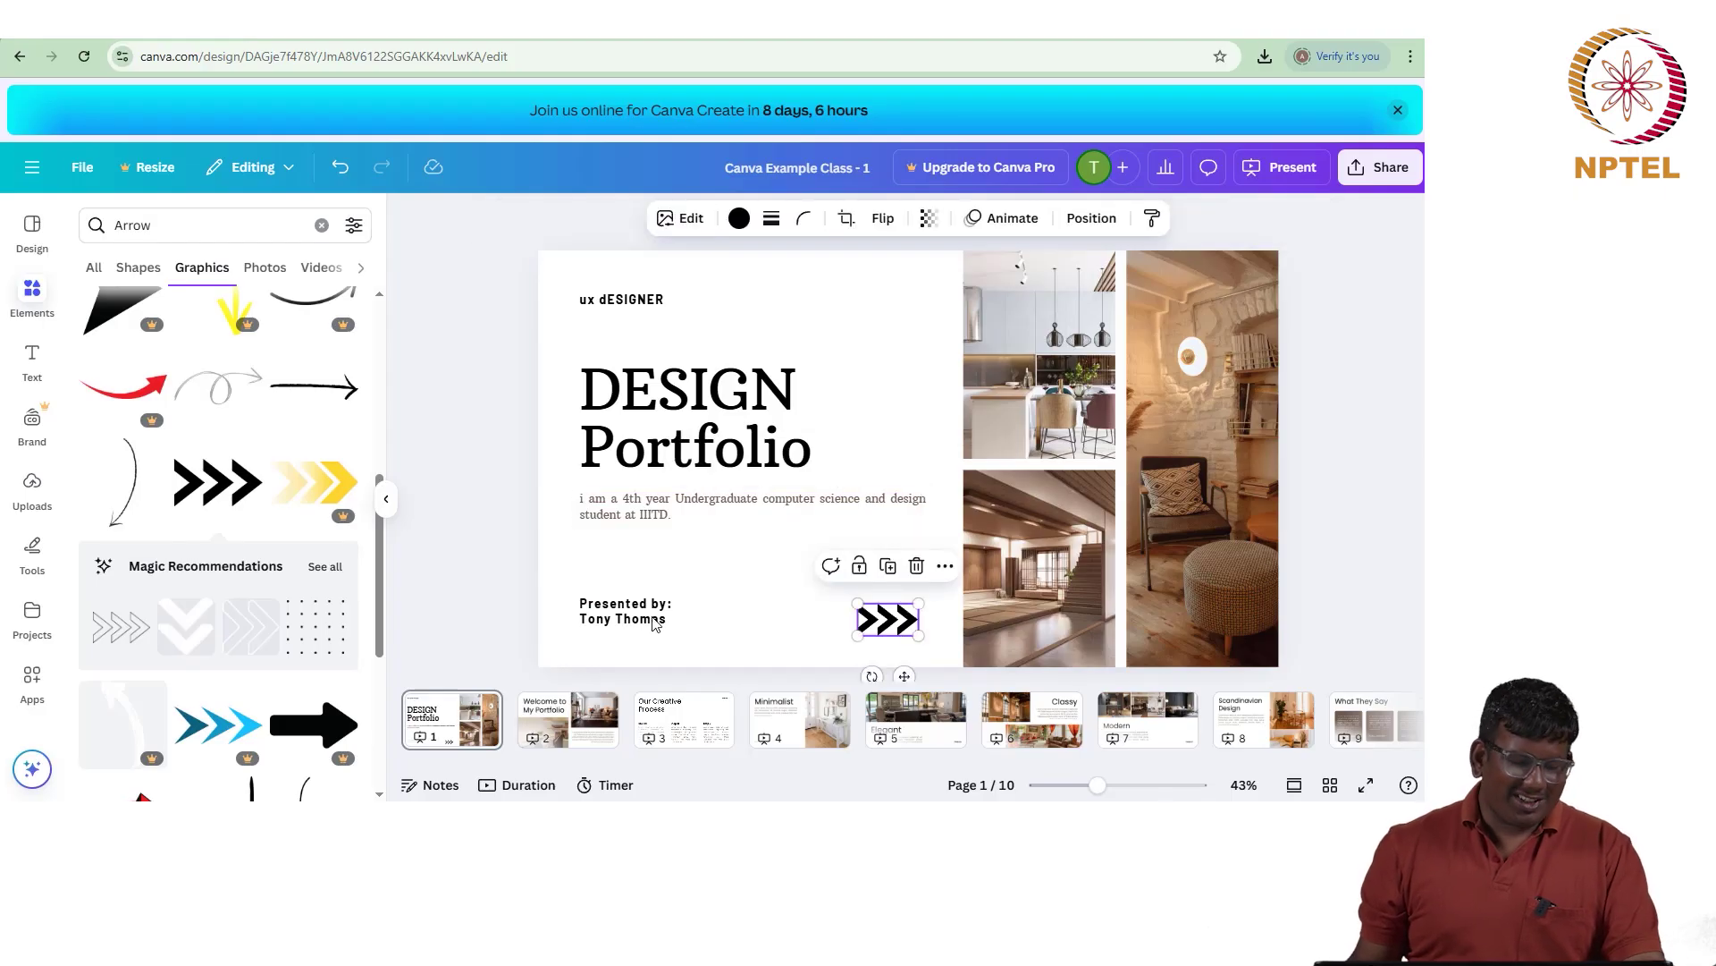
Step: Browse more arrow graphics, glance at the arrow shapes and return to all arrow results
scroll(169, 482, down, 4)
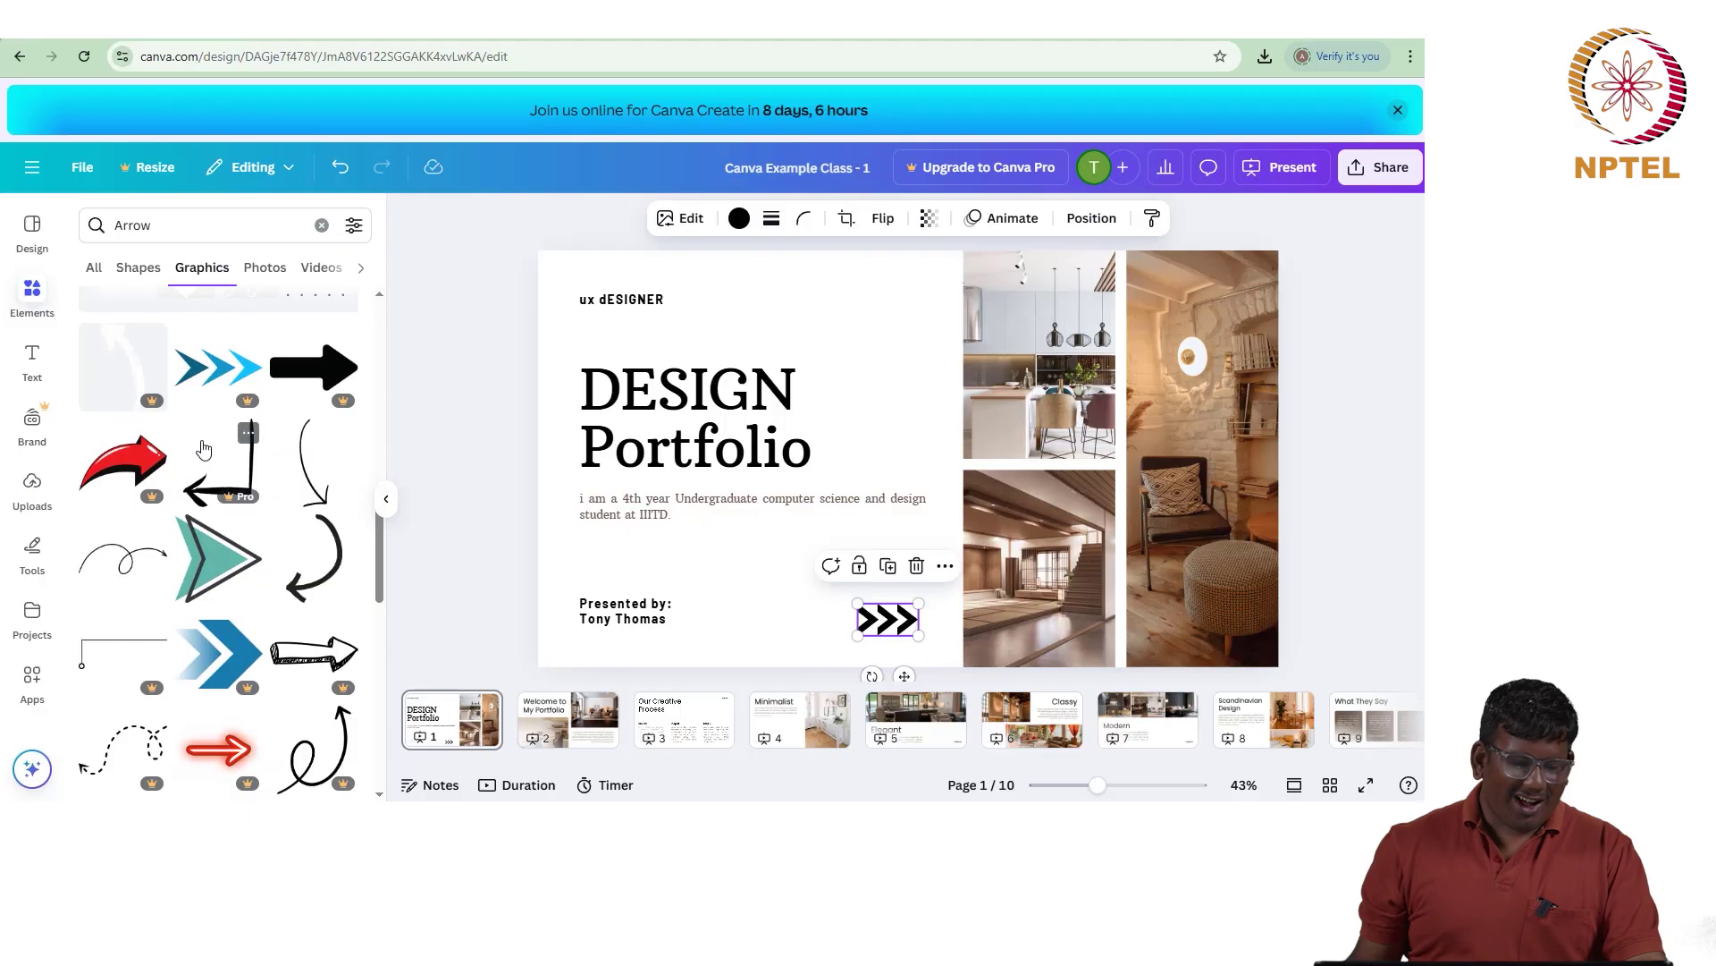
scroll(215, 447, down, 4)
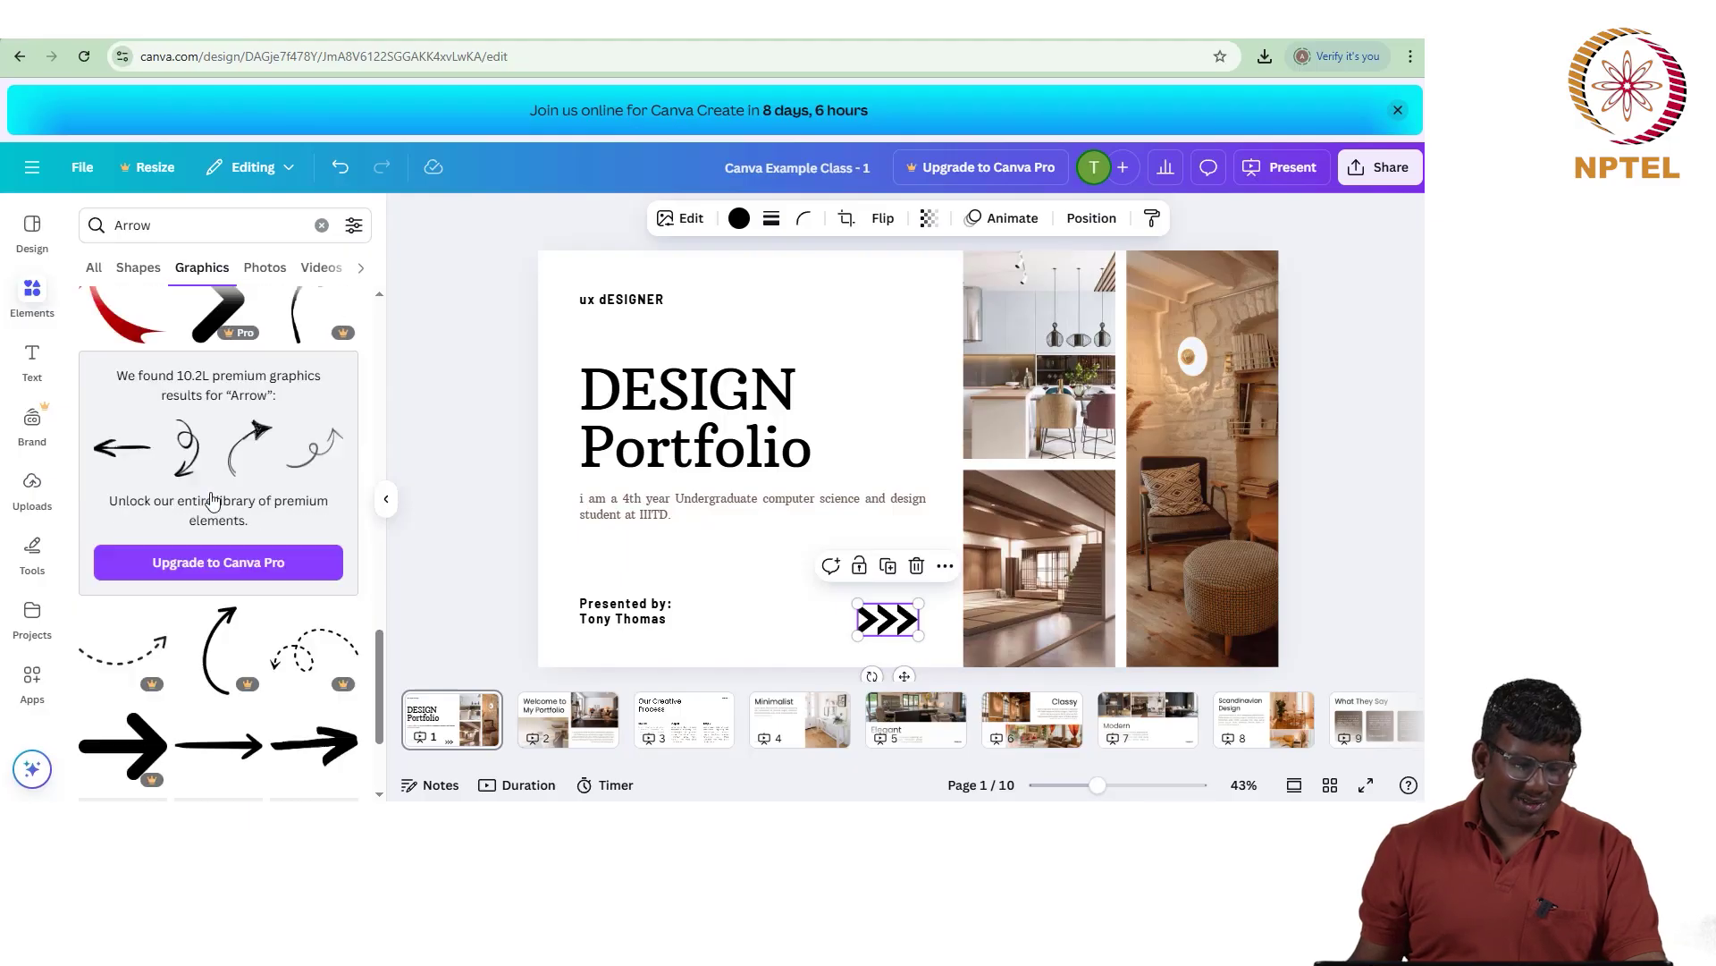
scroll(213, 499, up, 10)
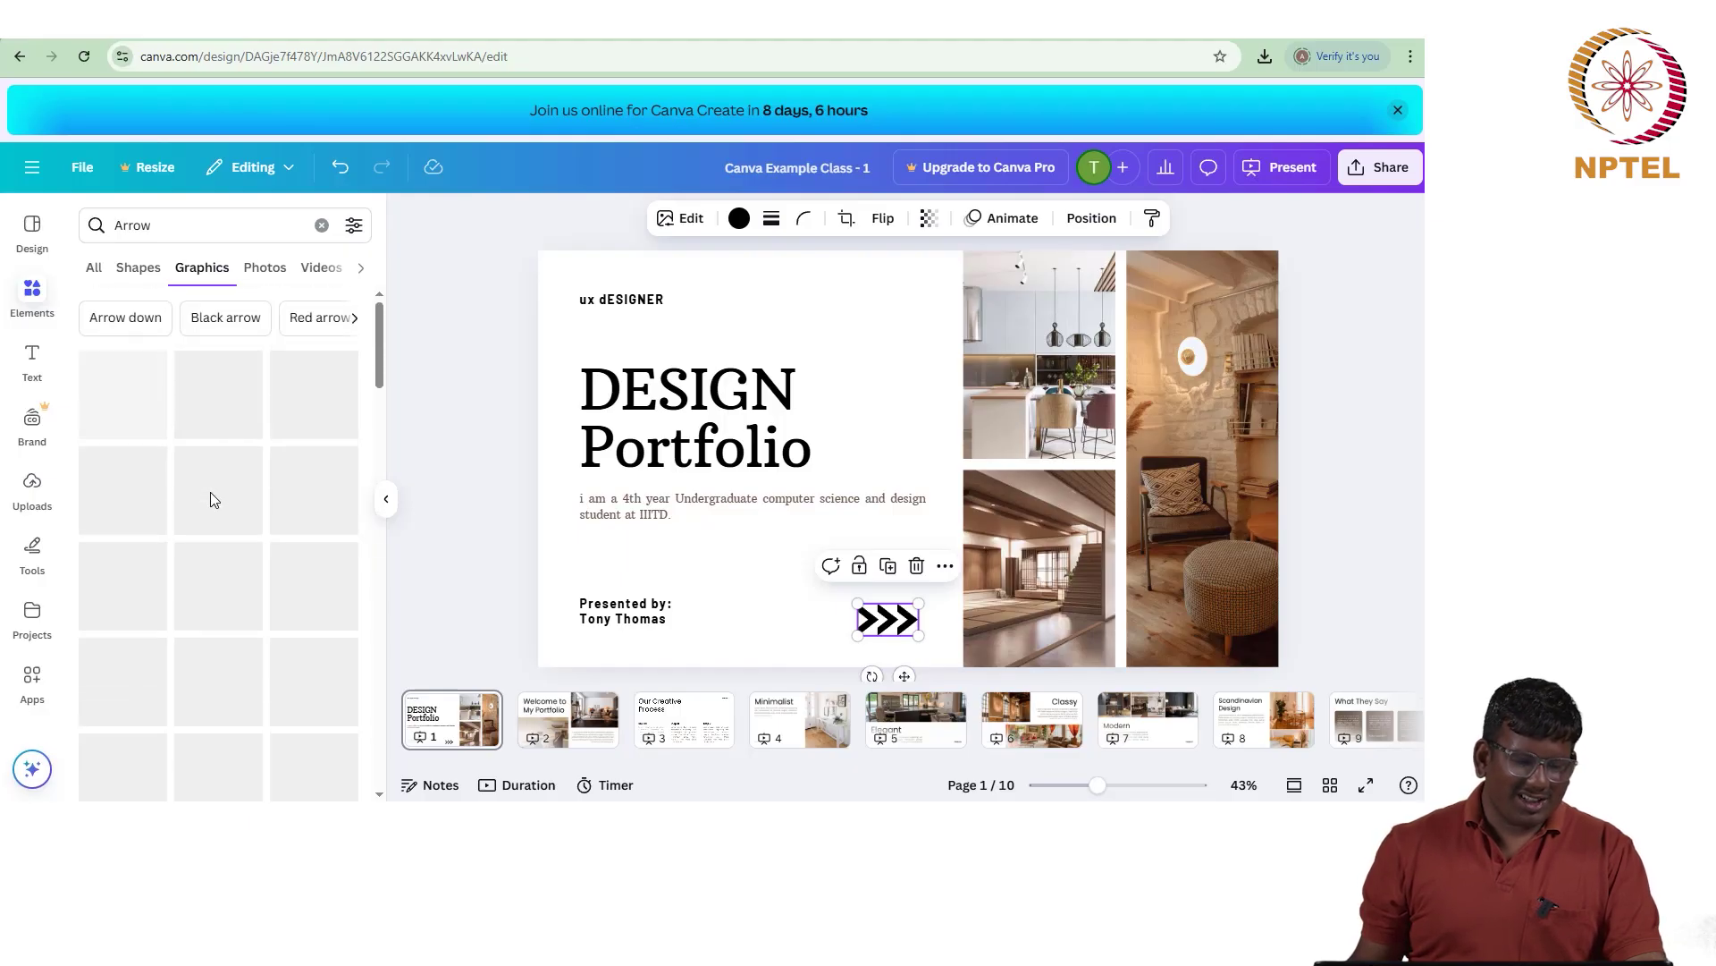
click(137, 267)
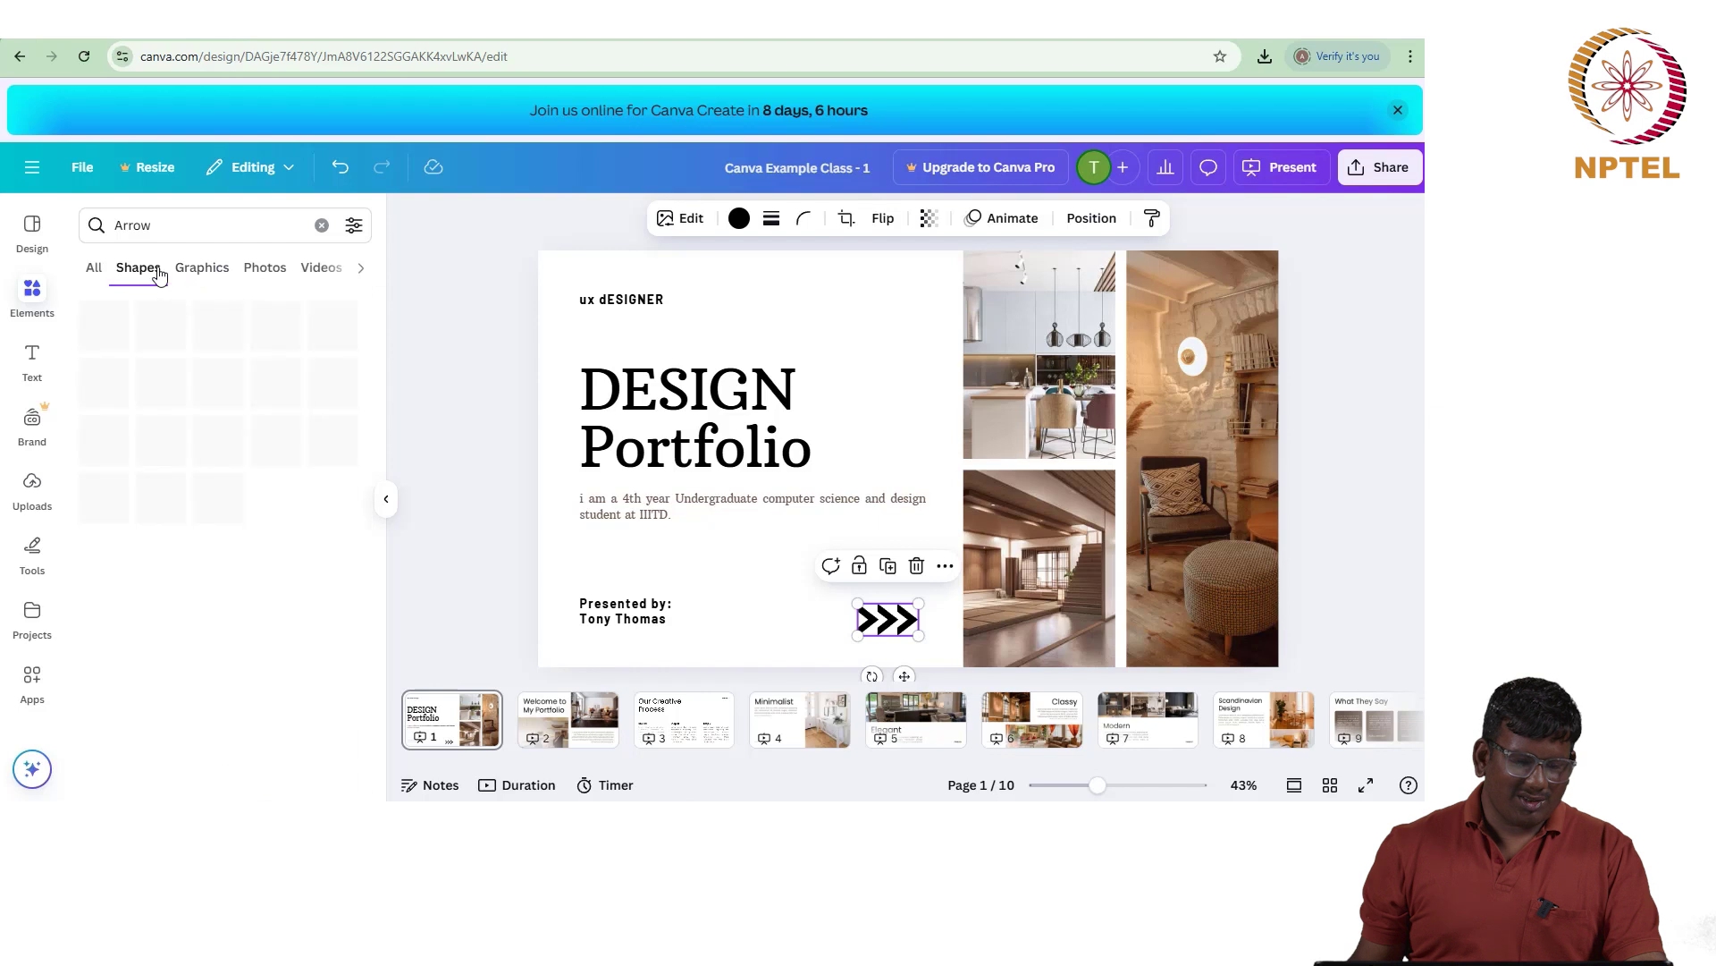
click(89, 271)
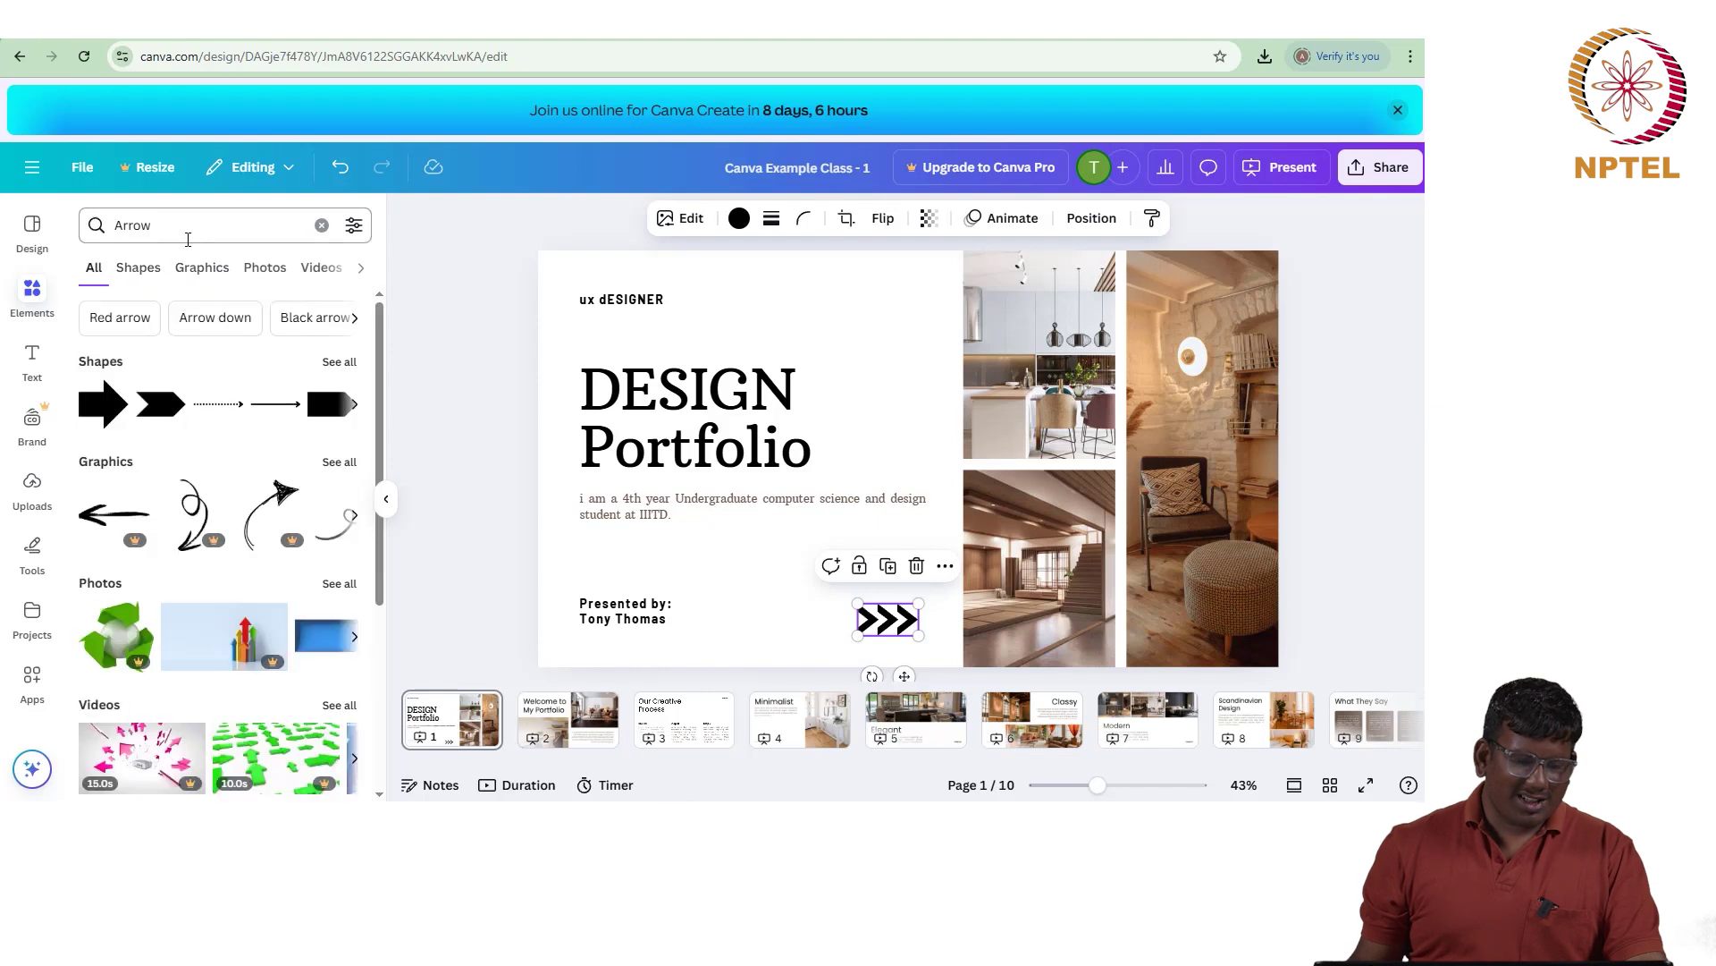
Step: Open page 2, search the elements for "lines" and view the full set of line shapes
click(322, 225)
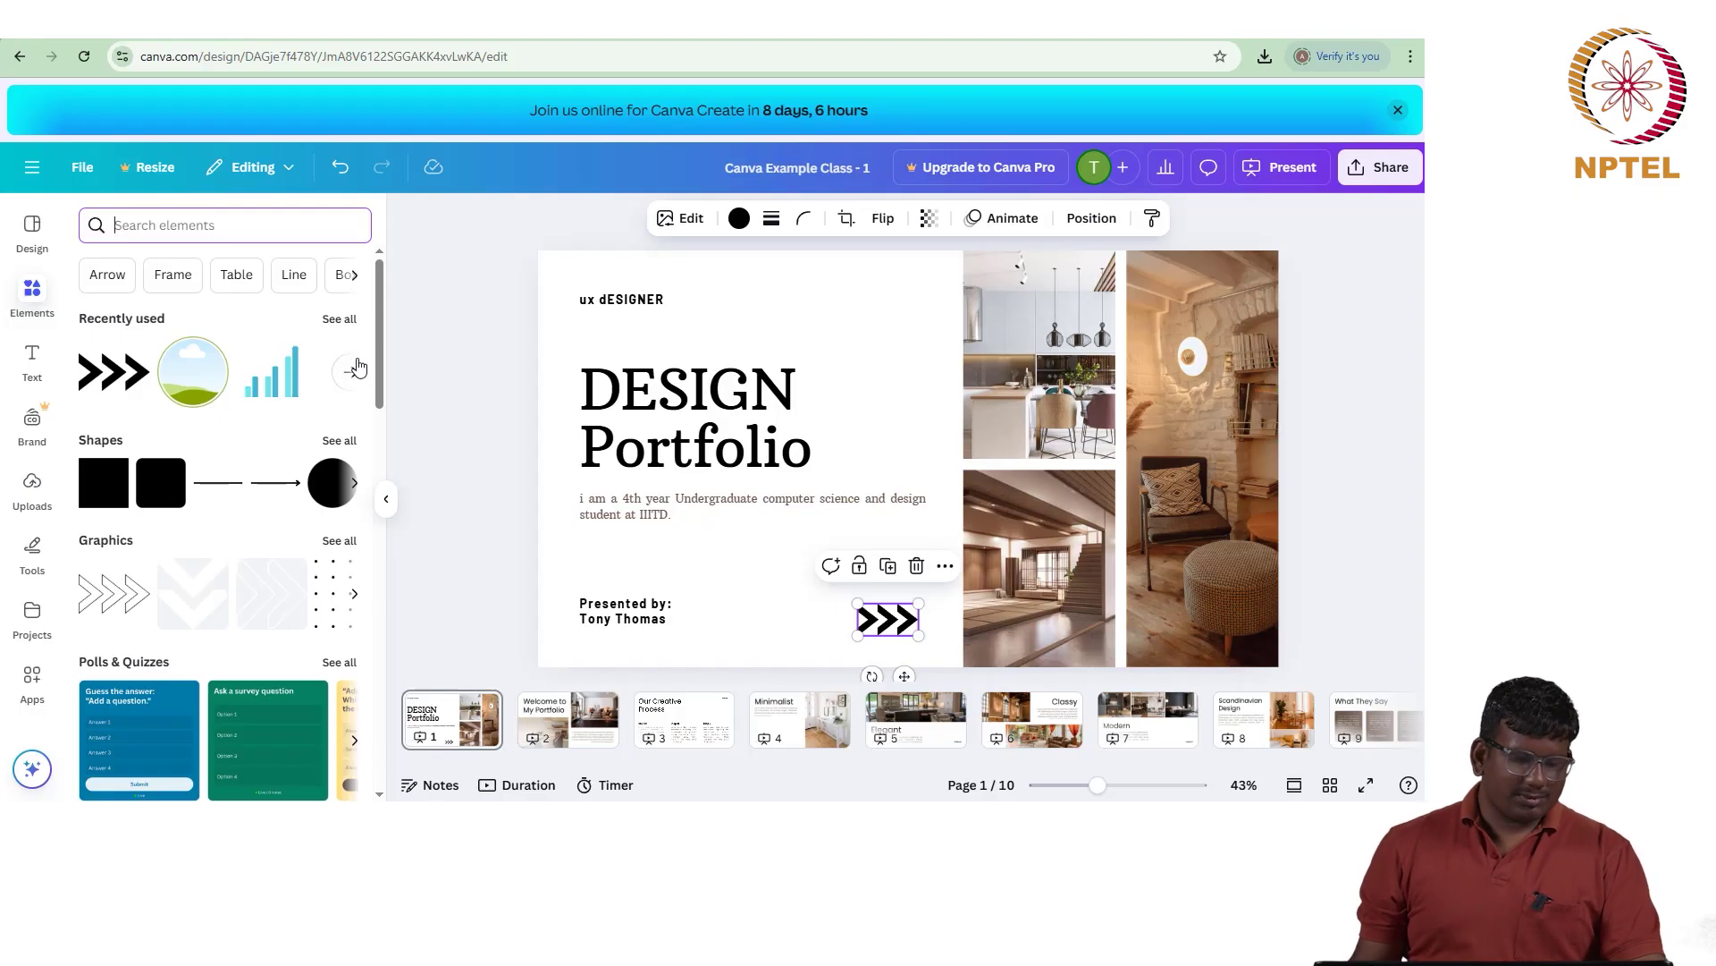
click(552, 703)
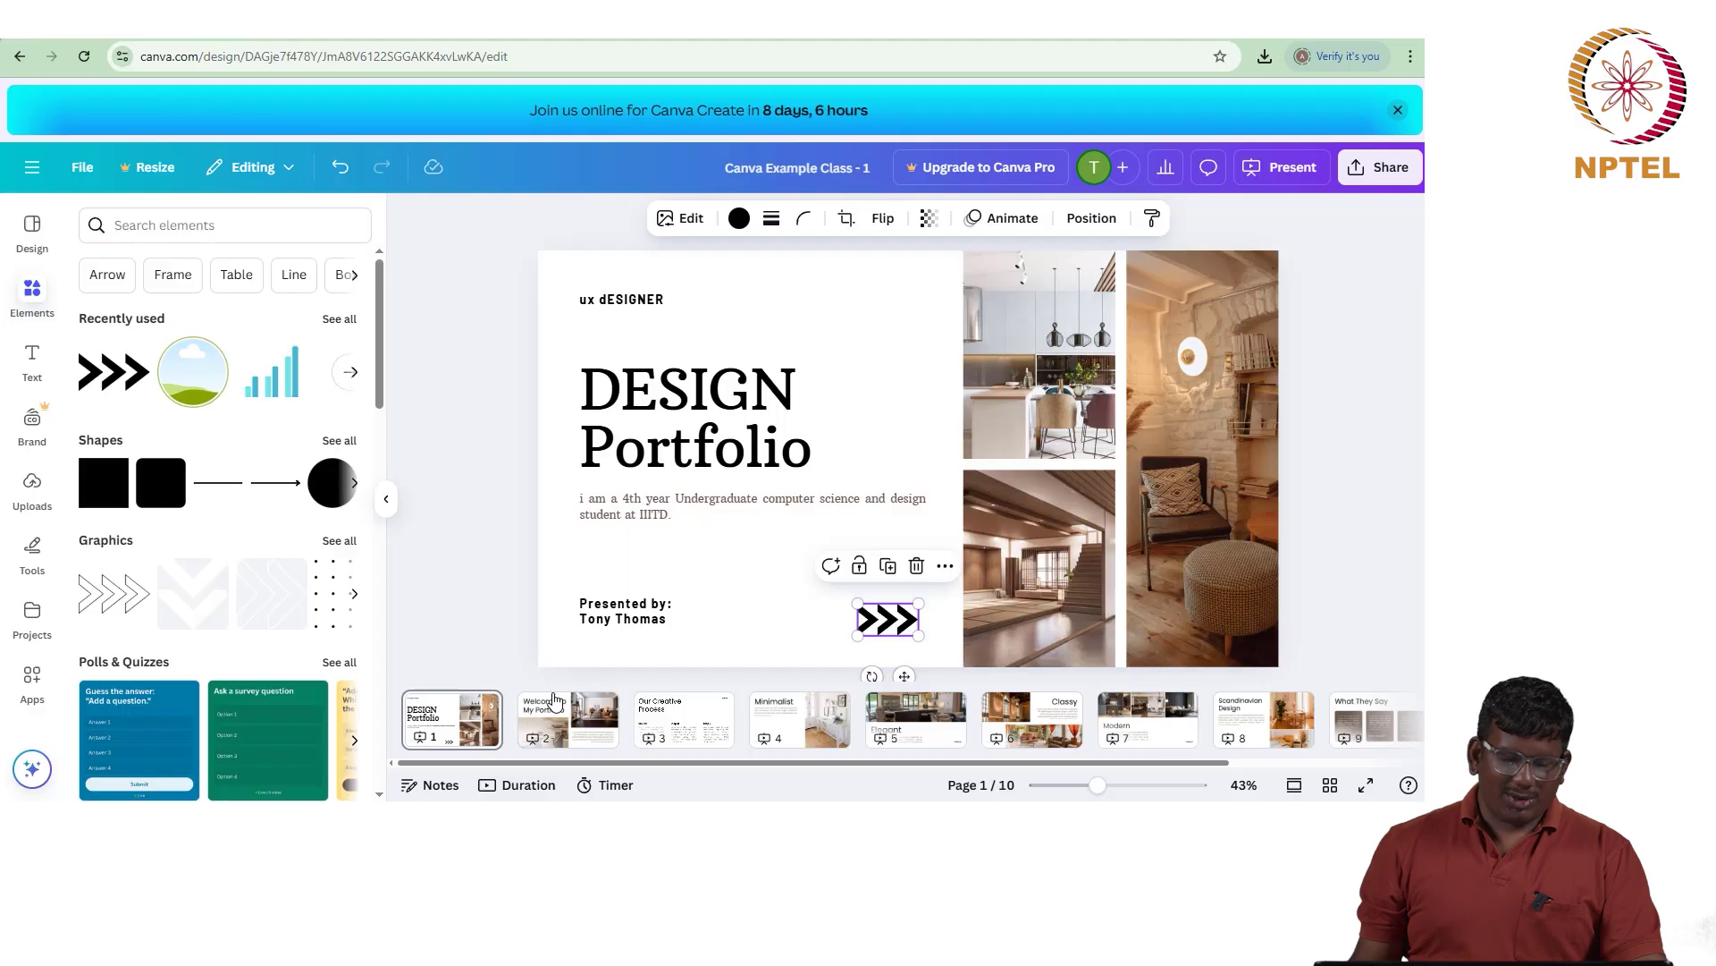
click(165, 229)
text(l)
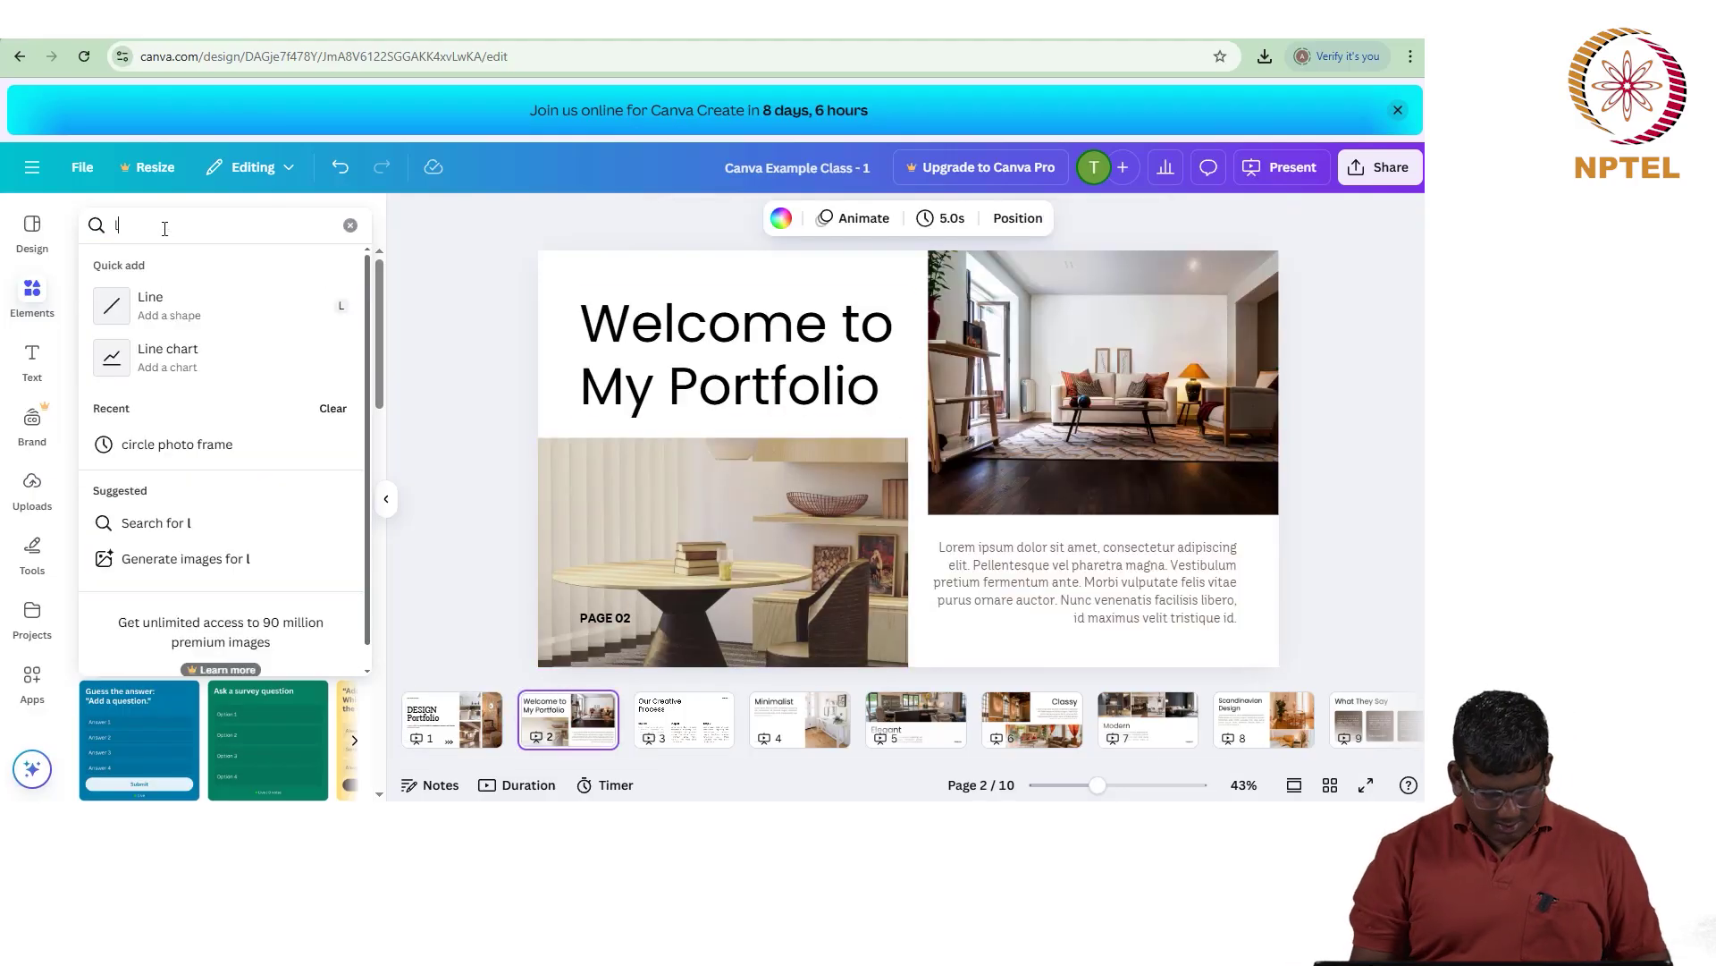
text(ines)
key(Return)
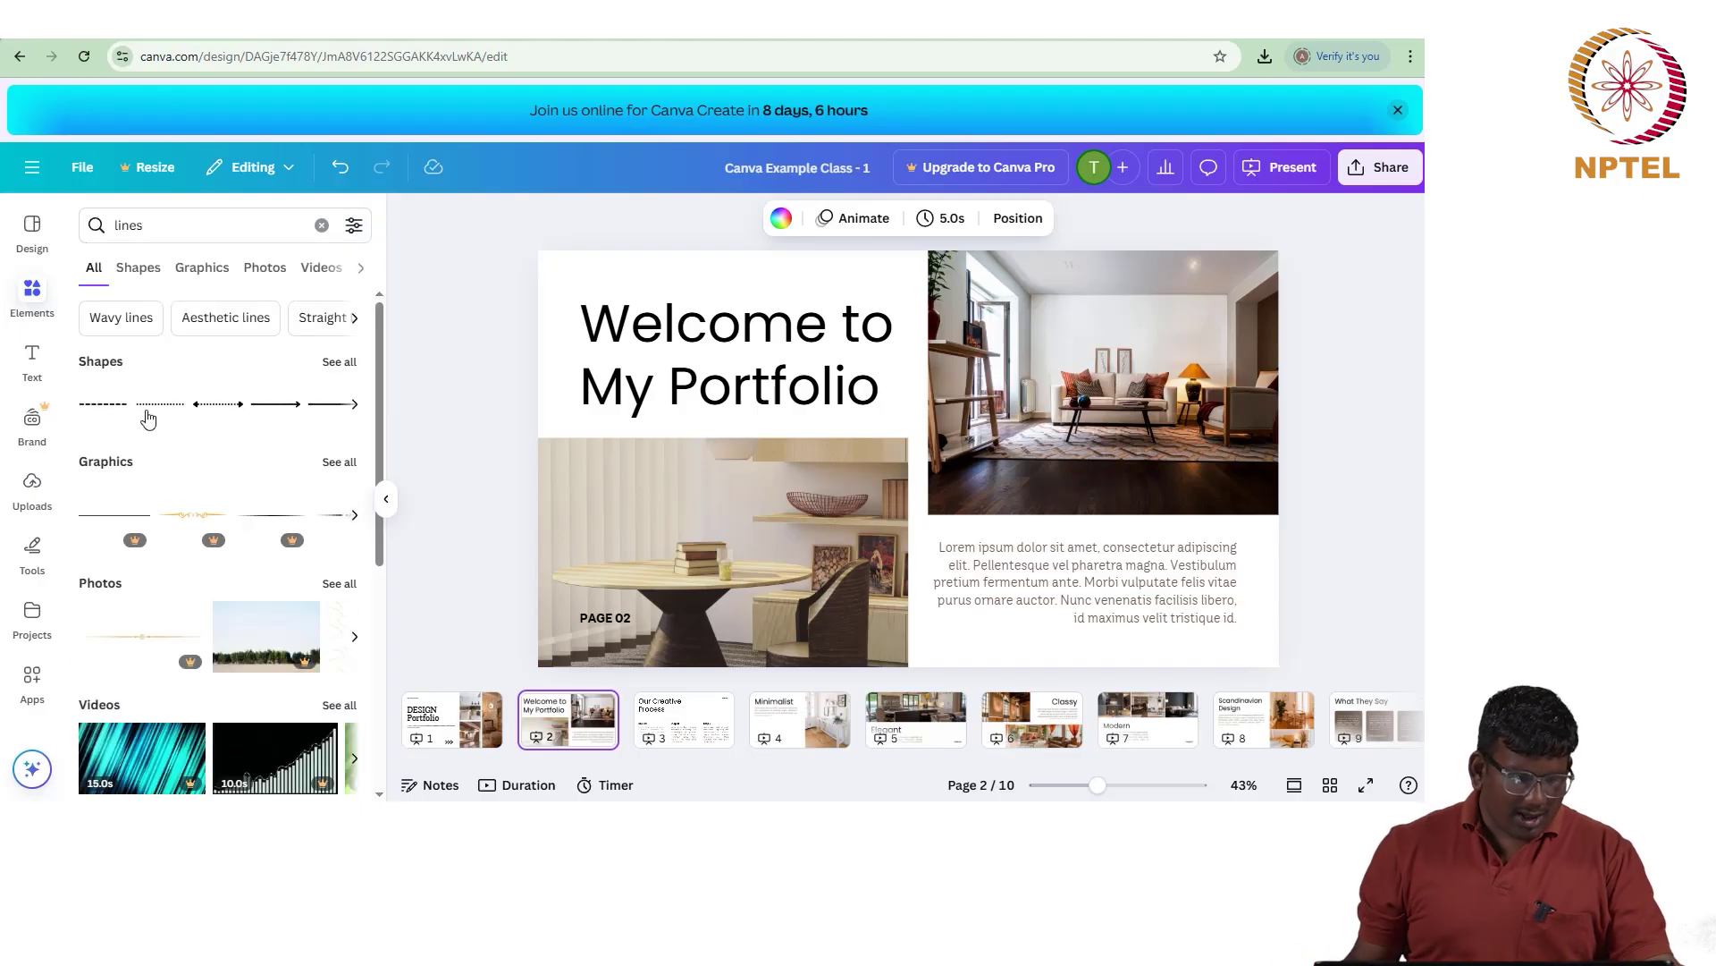
click(338, 363)
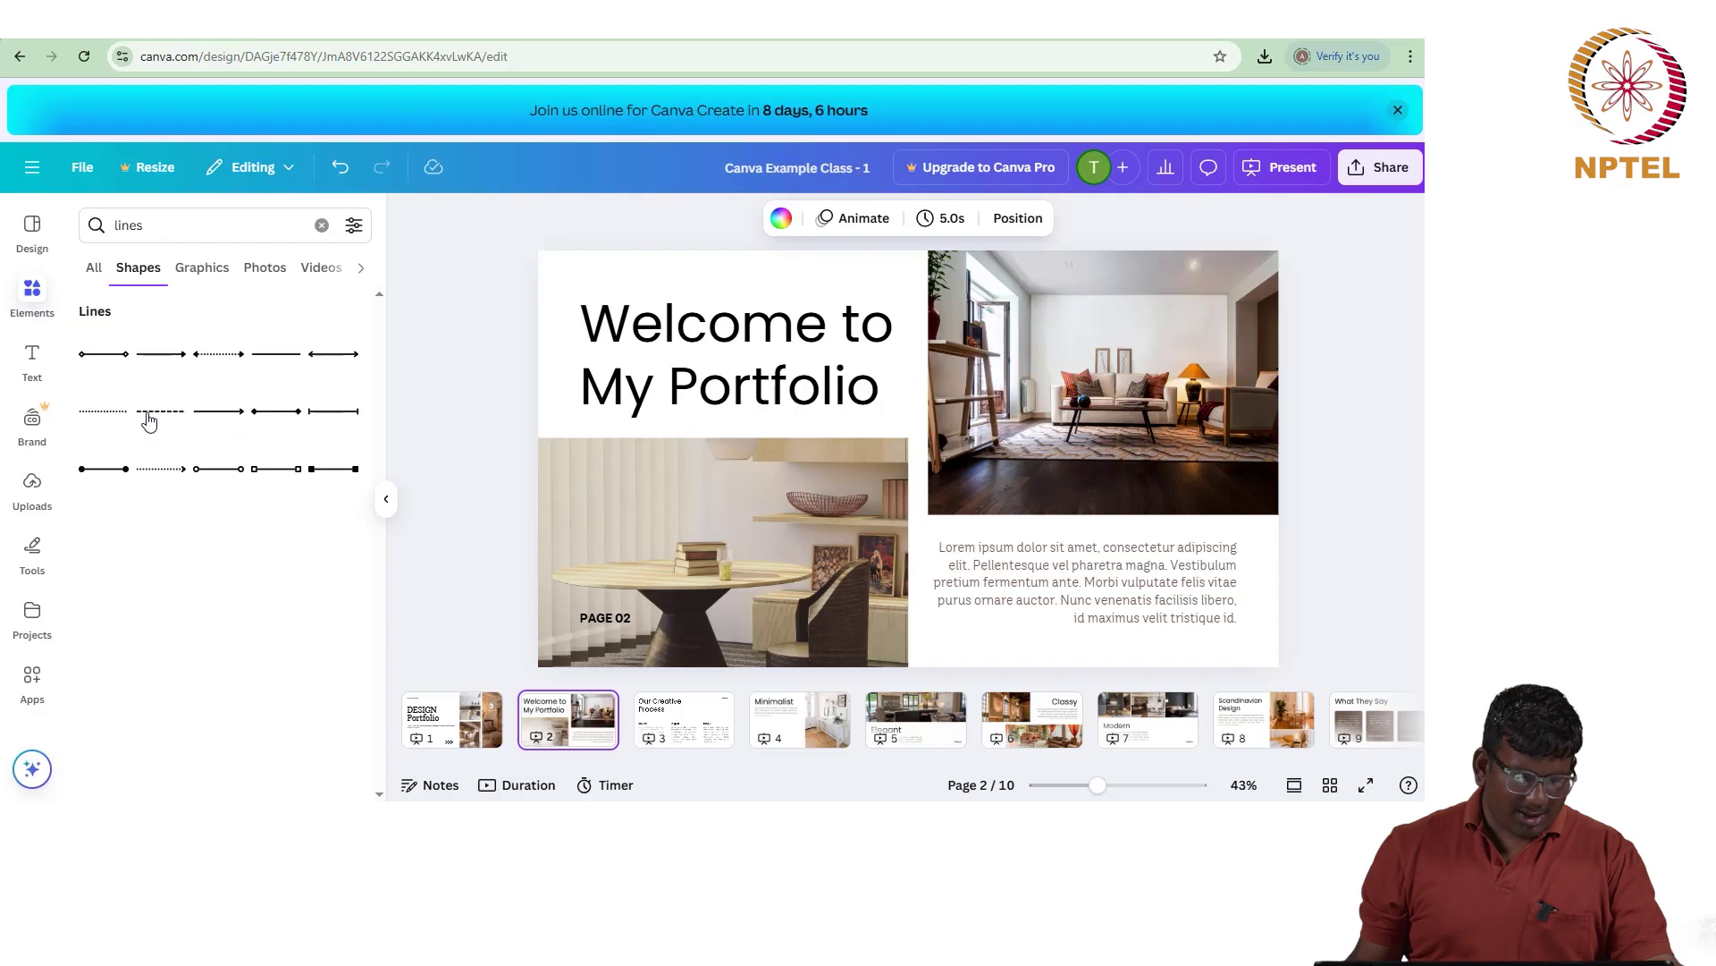
Step: Add the dashed line to page 2, shorten it and place it below the paragraph text
drag(143, 410, 726, 431)
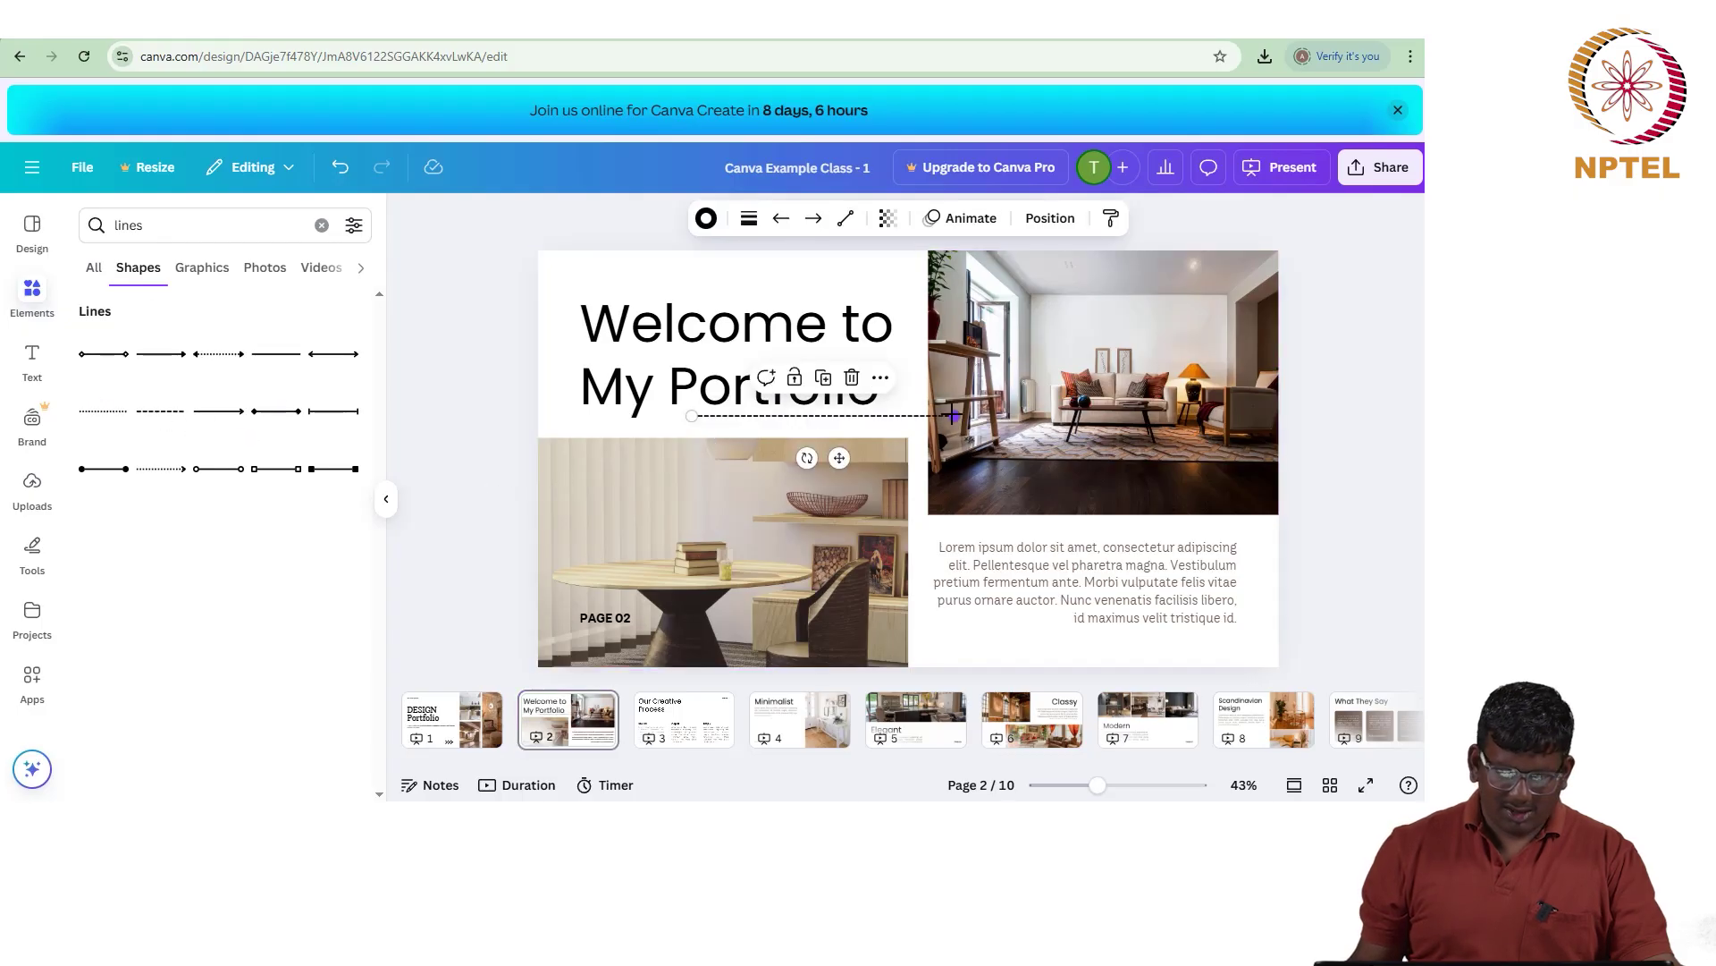
drag(954, 416, 824, 417)
drag(725, 425, 978, 640)
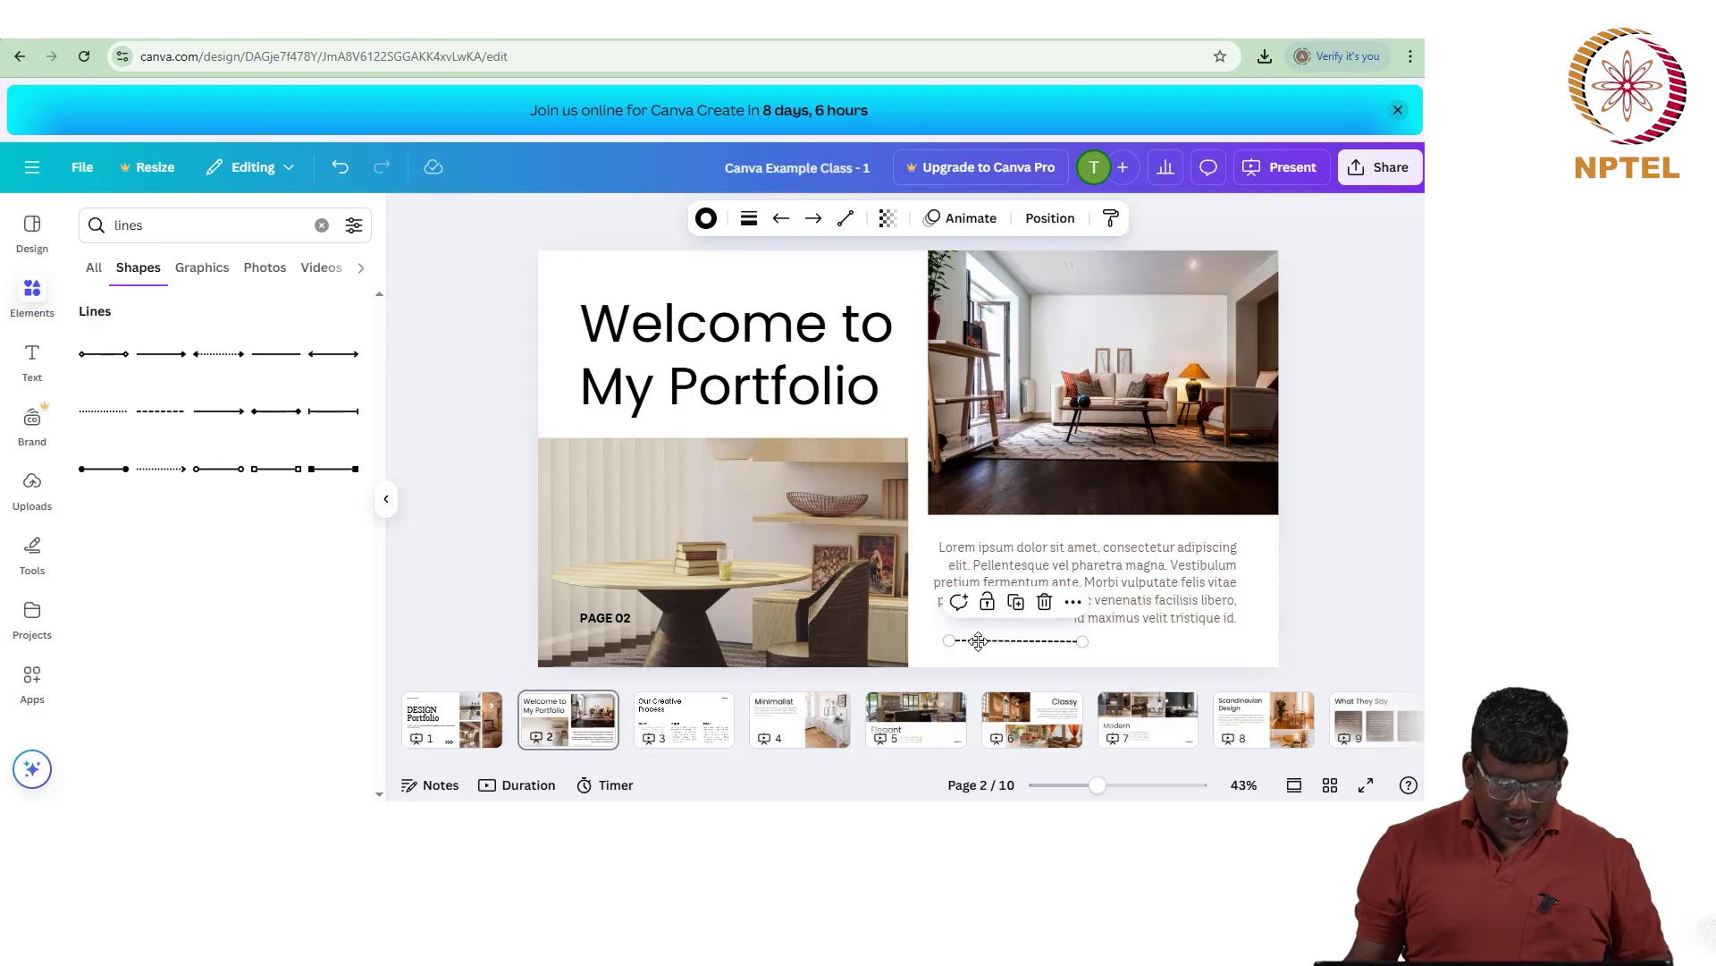
Step: Cut the dashed line from page 2 and paste it onto page 3
key(Delete)
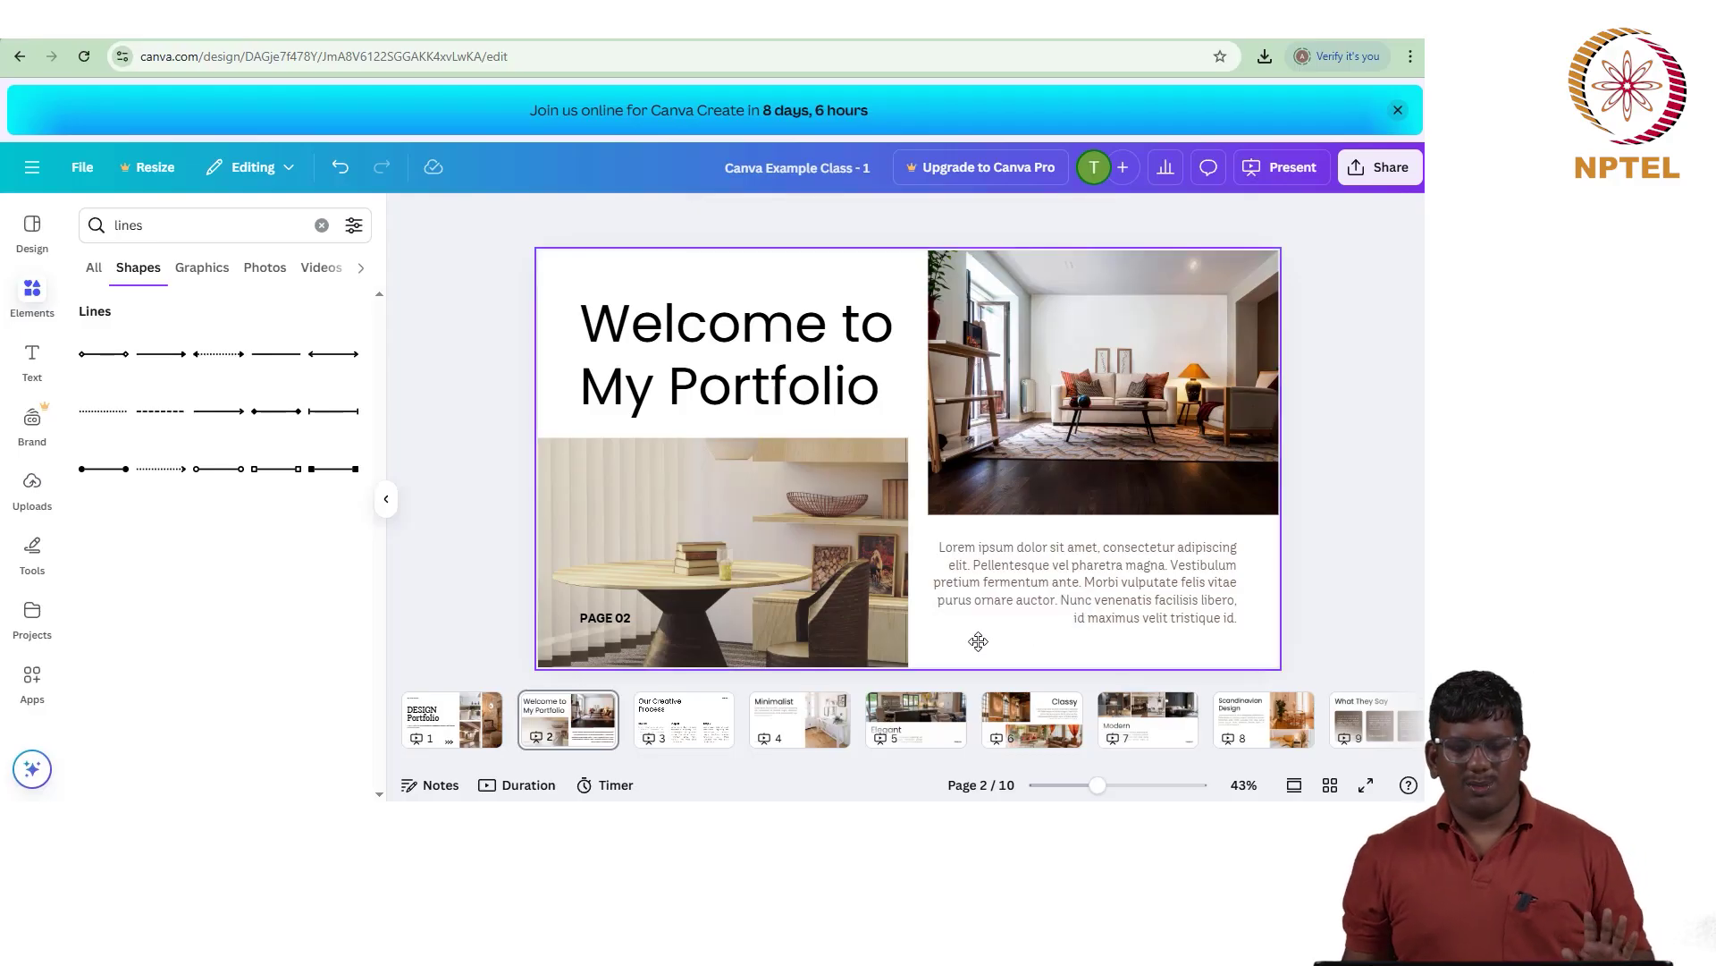
click(674, 724)
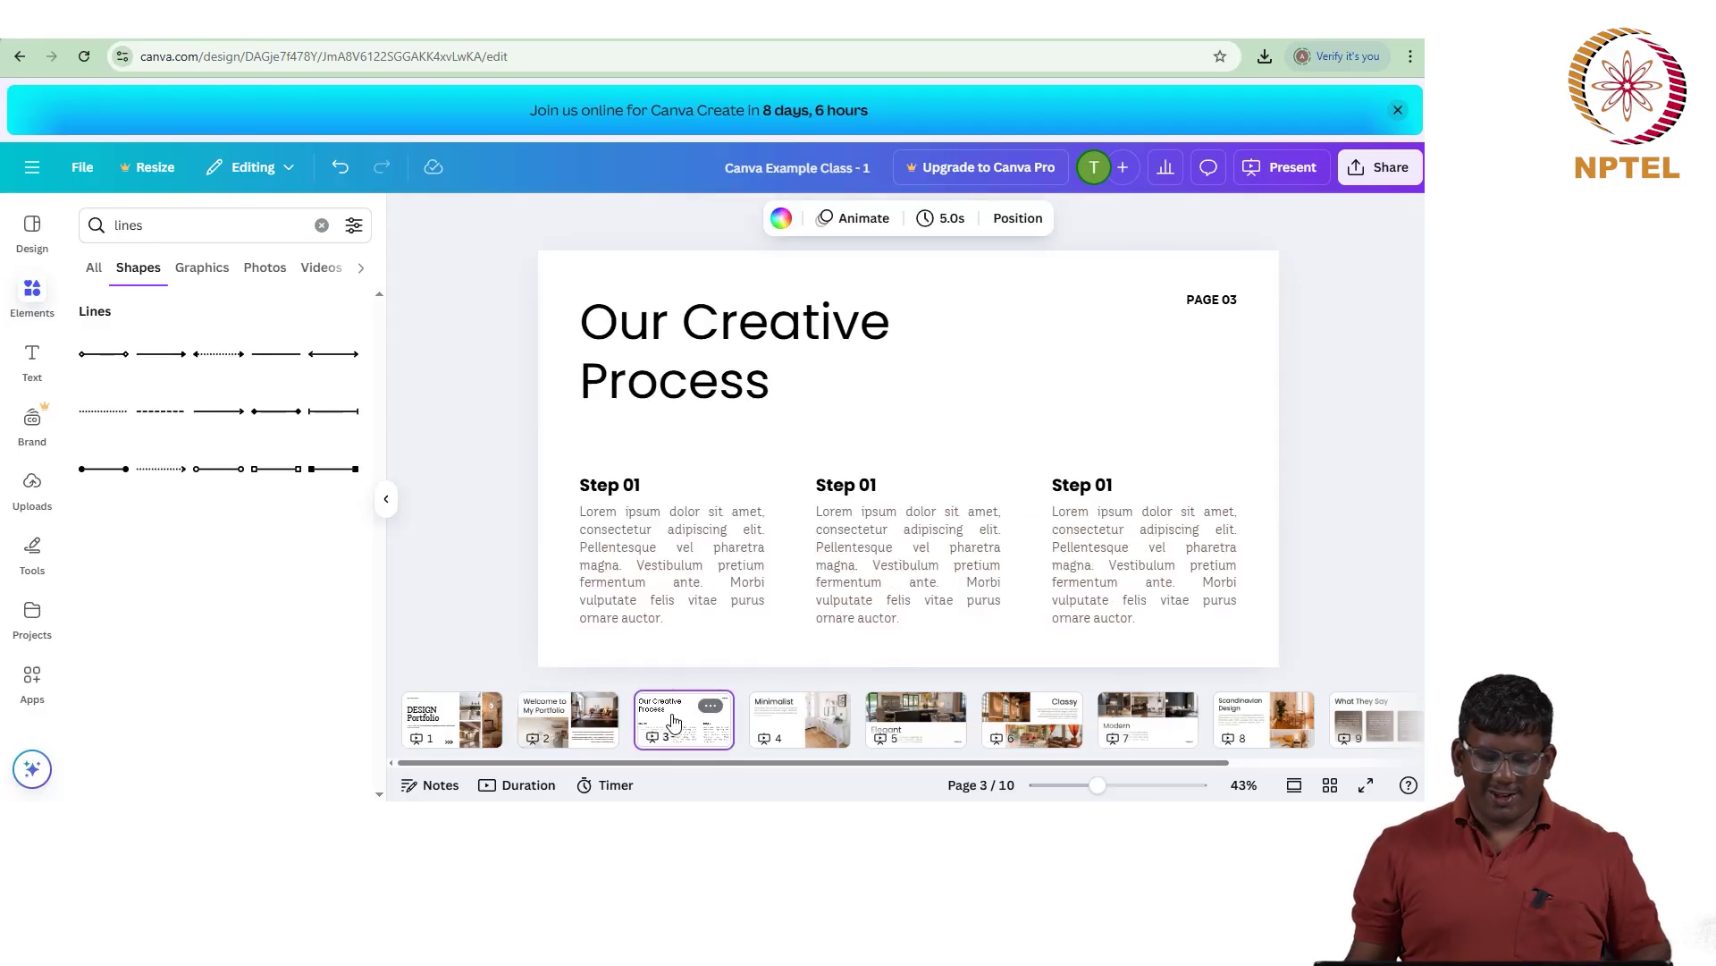
click(990, 448)
key(ctrl+v)
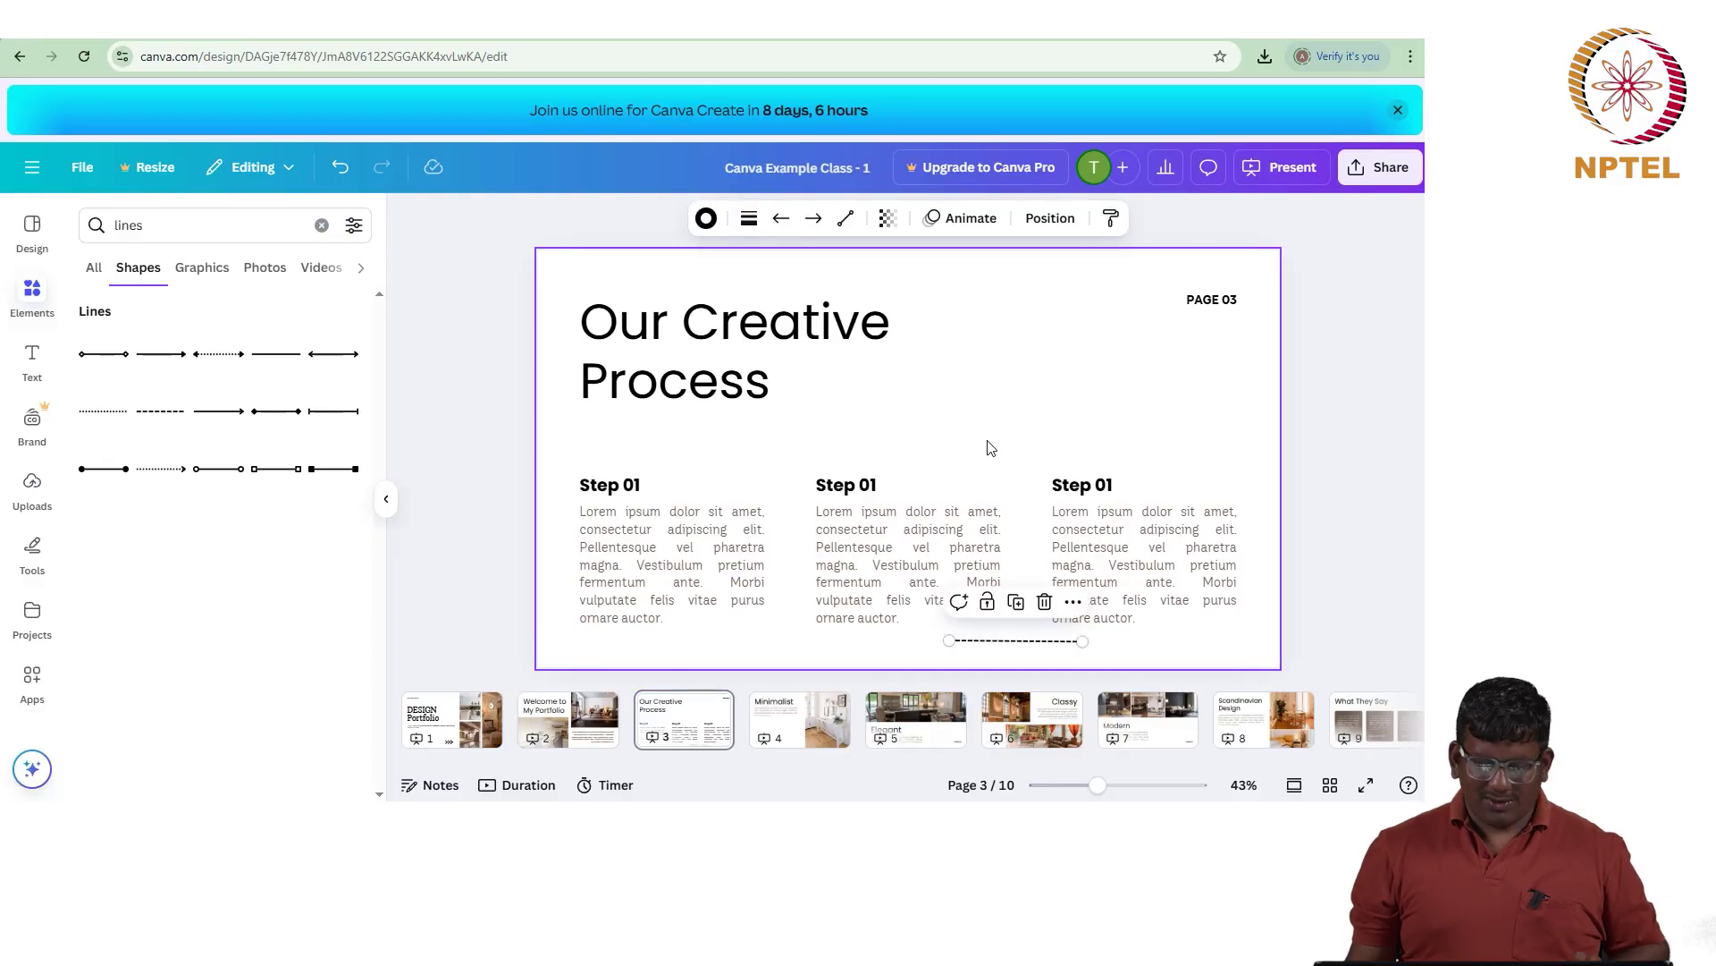
Step: Move the dashed line up beside the page 3 title, swing its end around and set it horizontal, about 460 long
drag(1001, 649, 1143, 353)
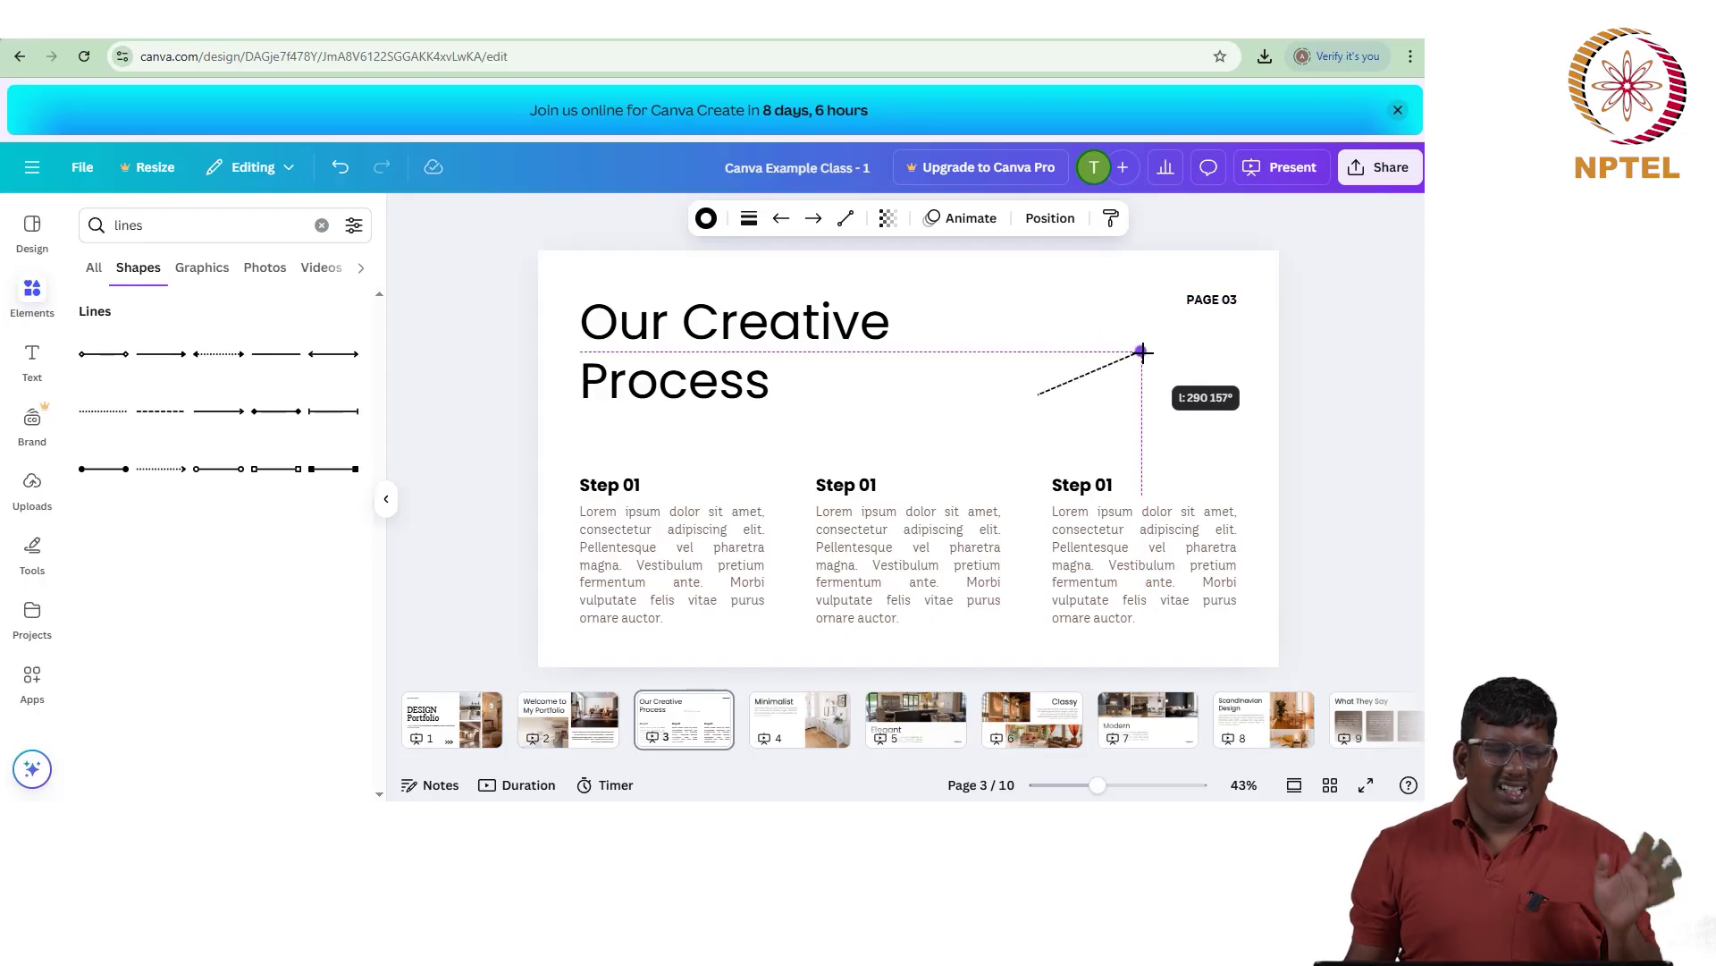
drag(1144, 353, 855, 403)
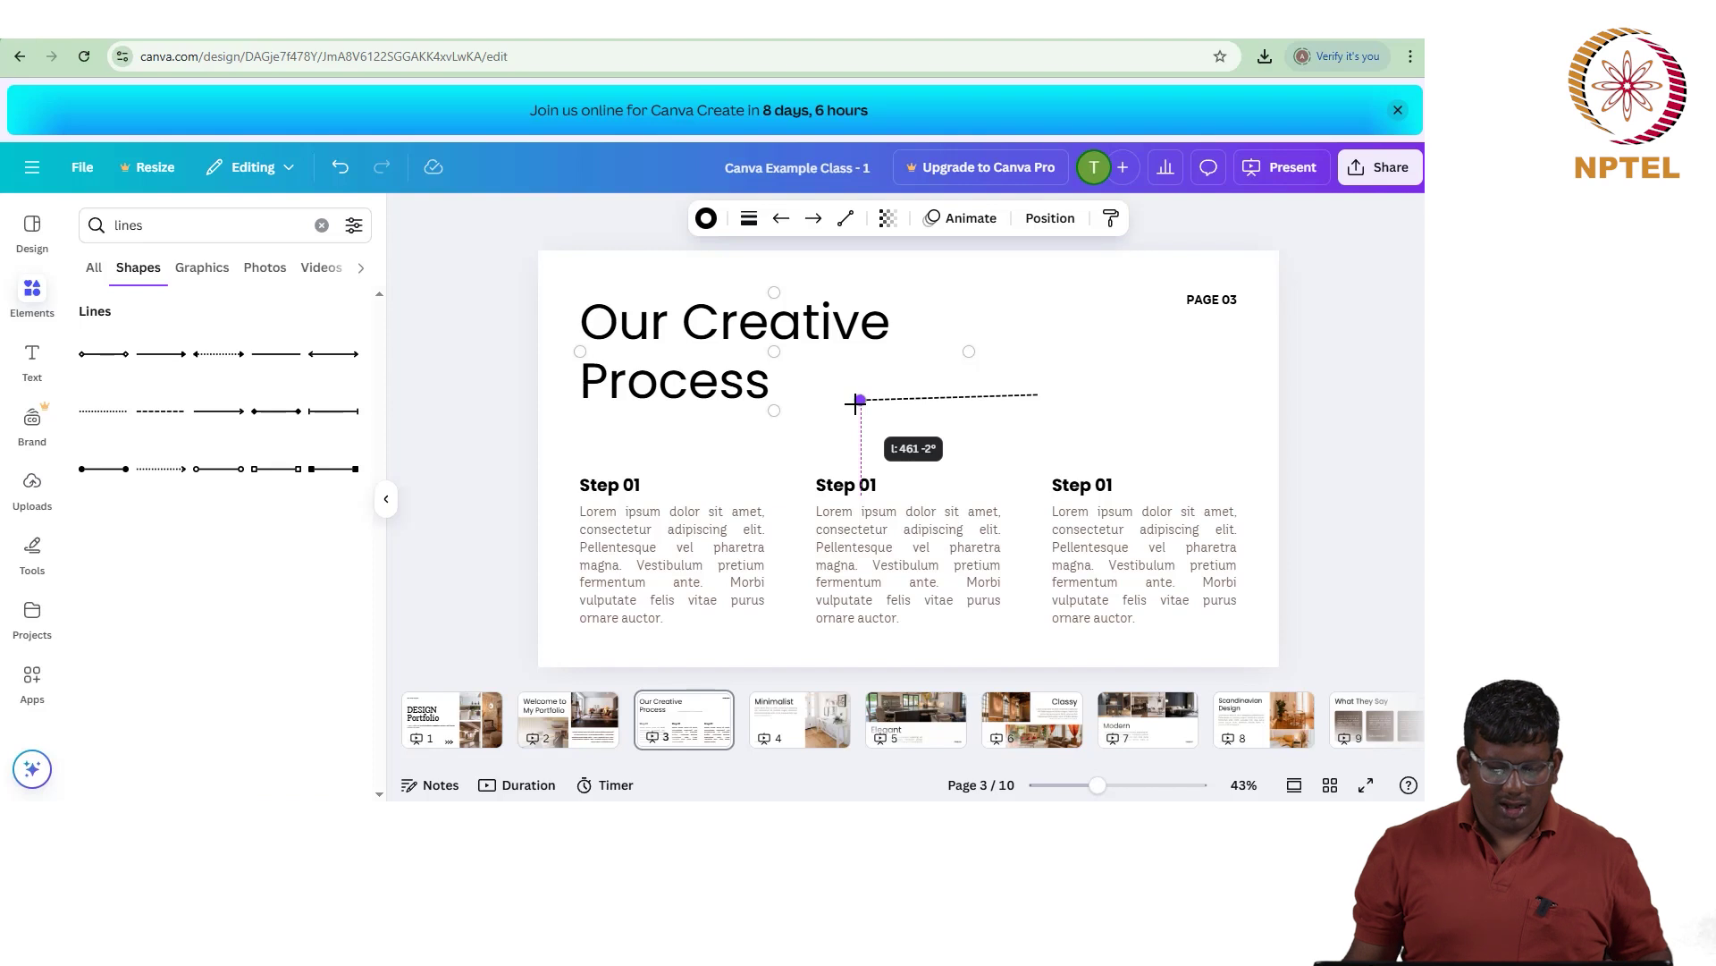
drag(856, 403, 858, 395)
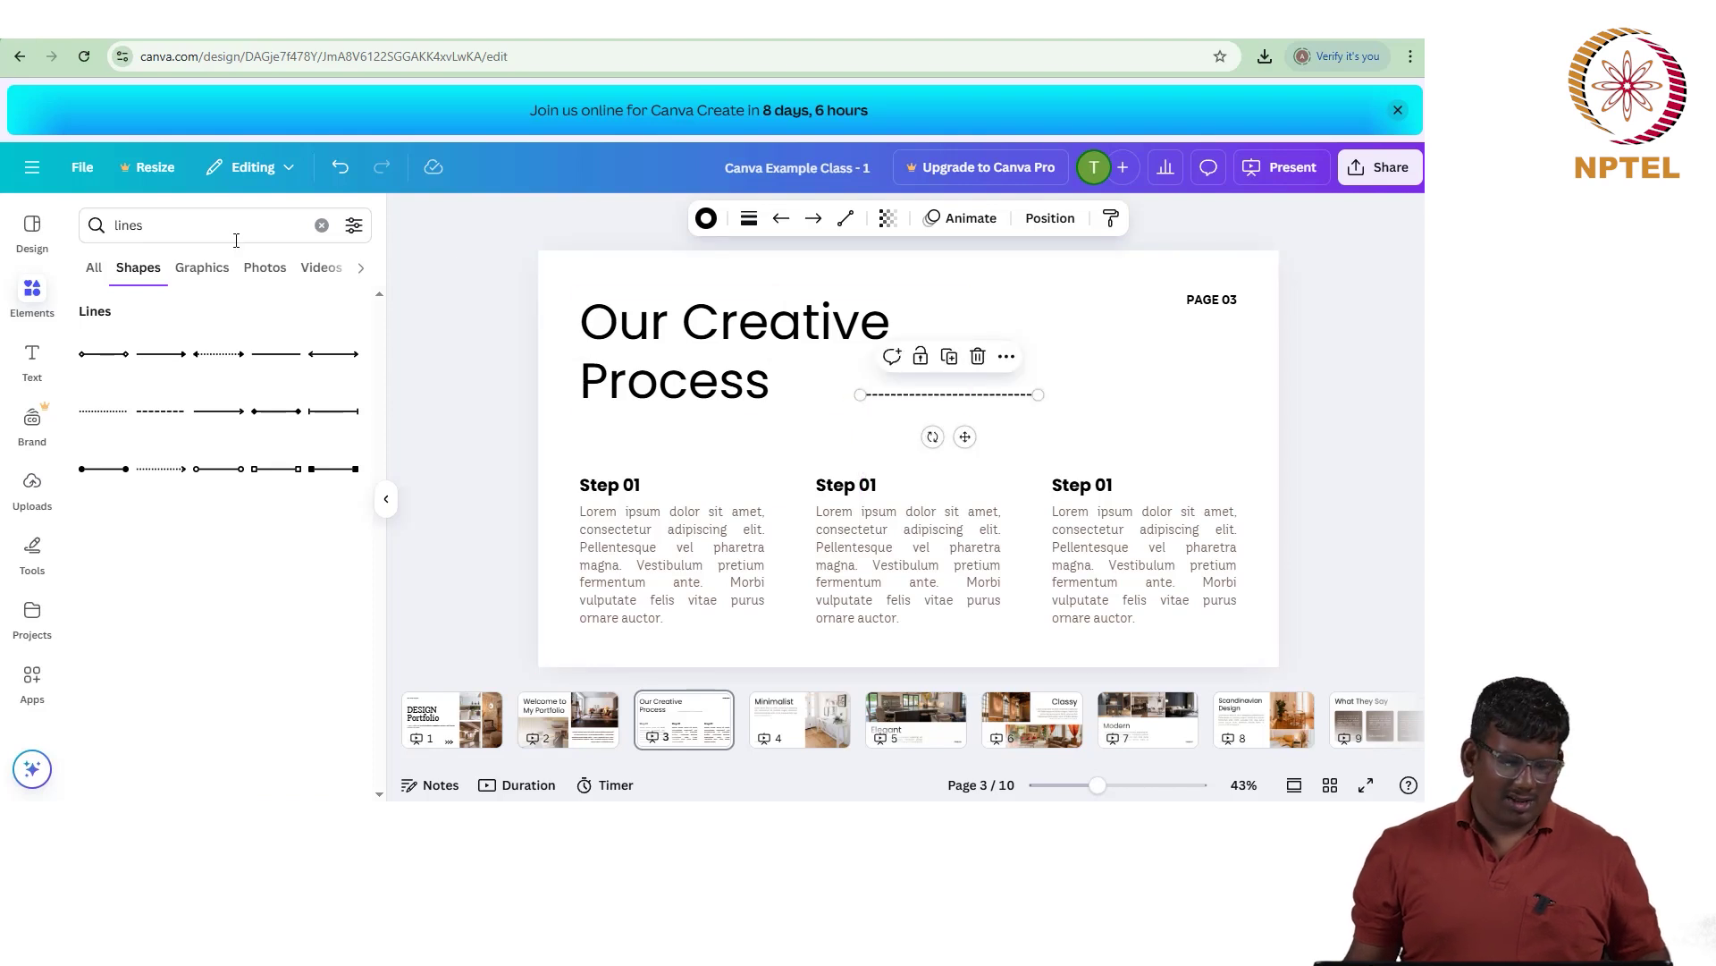
Step: Place the dashed line under the "Our Creative Process" title, extend its right end and deselect it
drag(909, 393, 634, 421)
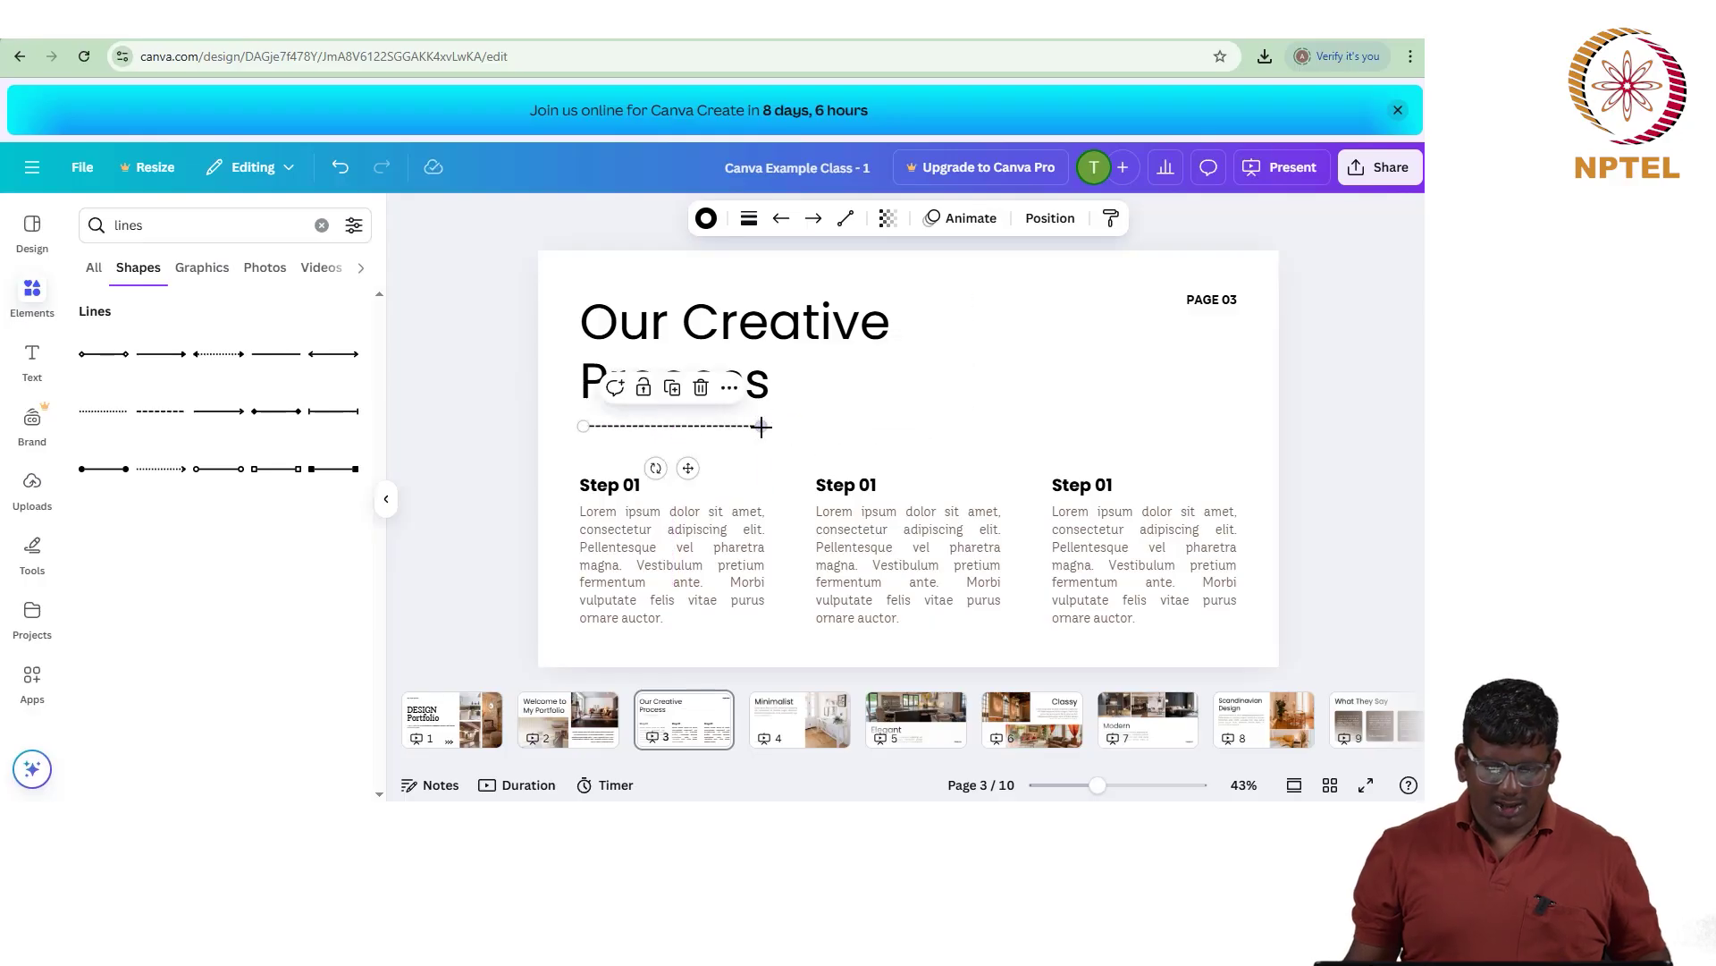
drag(764, 425, 813, 422)
click(904, 399)
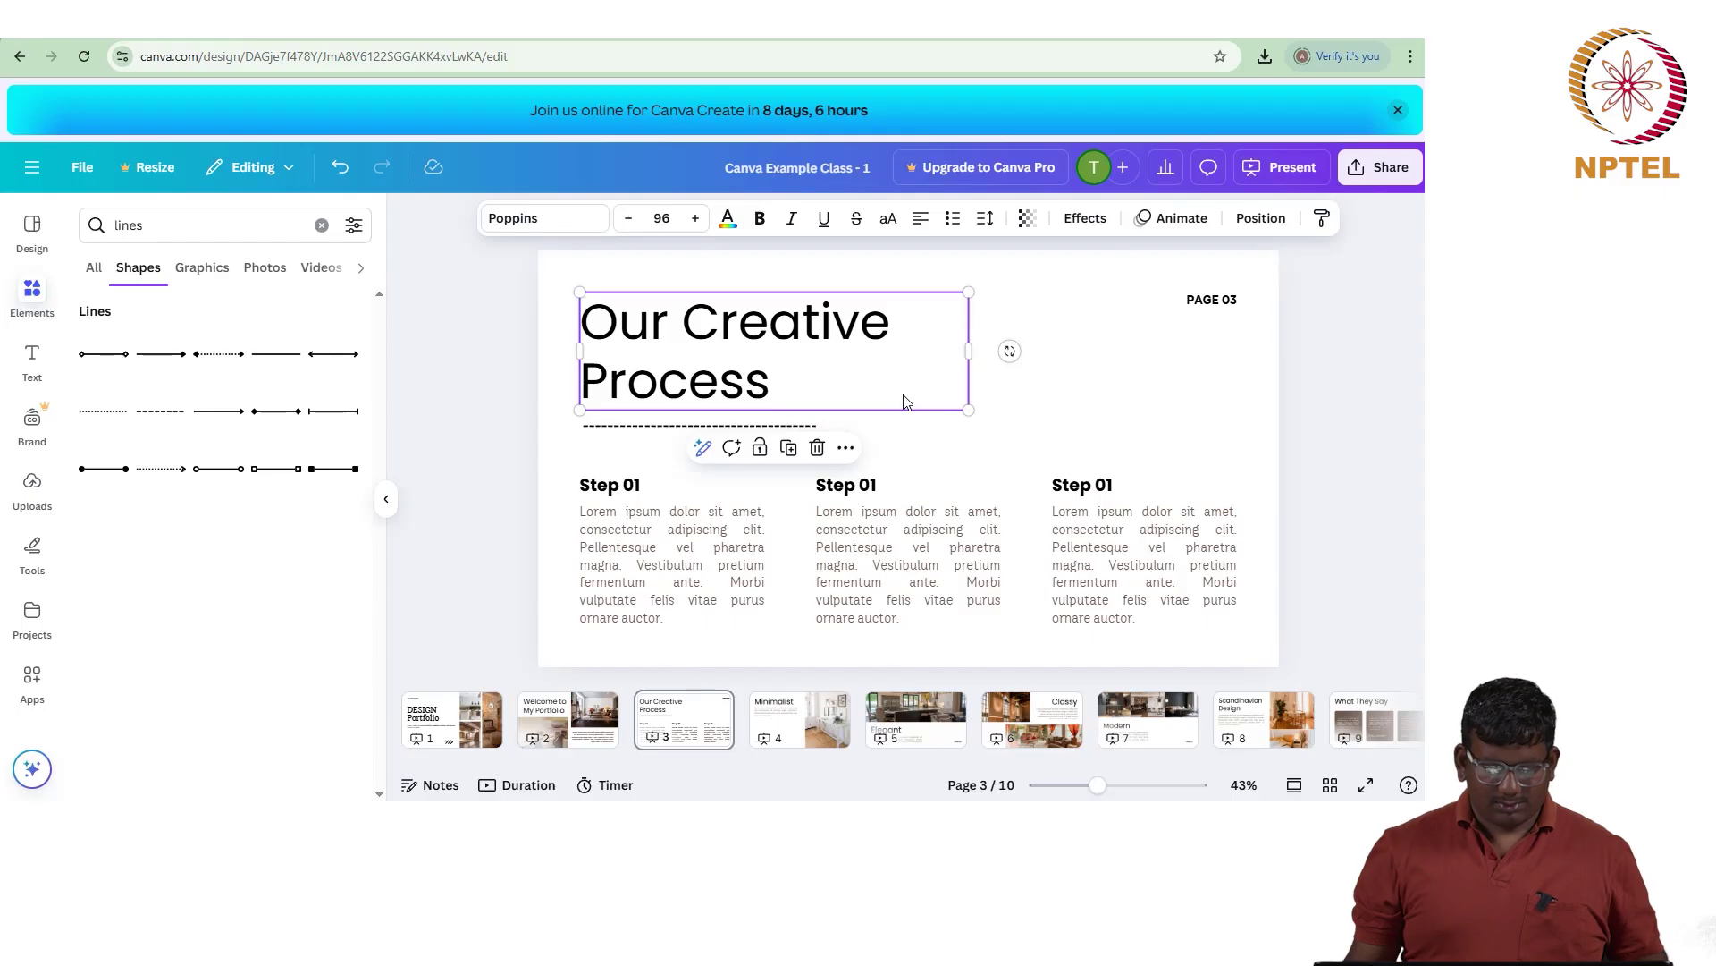
click(924, 460)
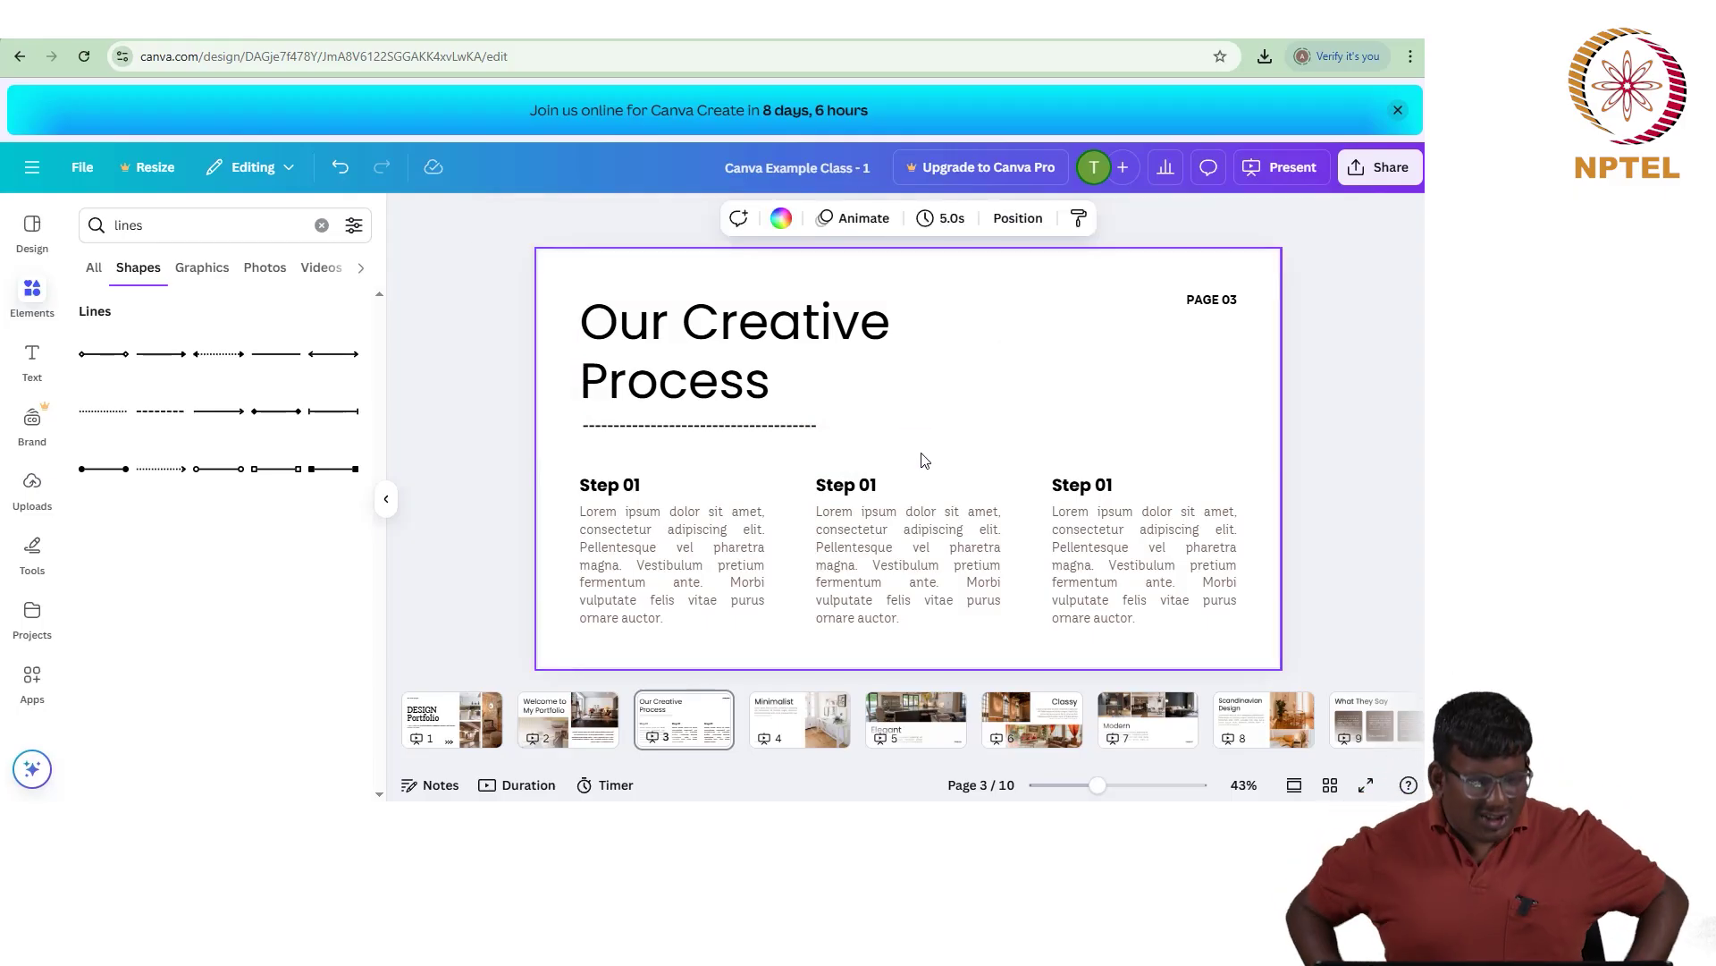
Step: Browse the line results by shapes, graphics and photos, and return to all results
click(94, 267)
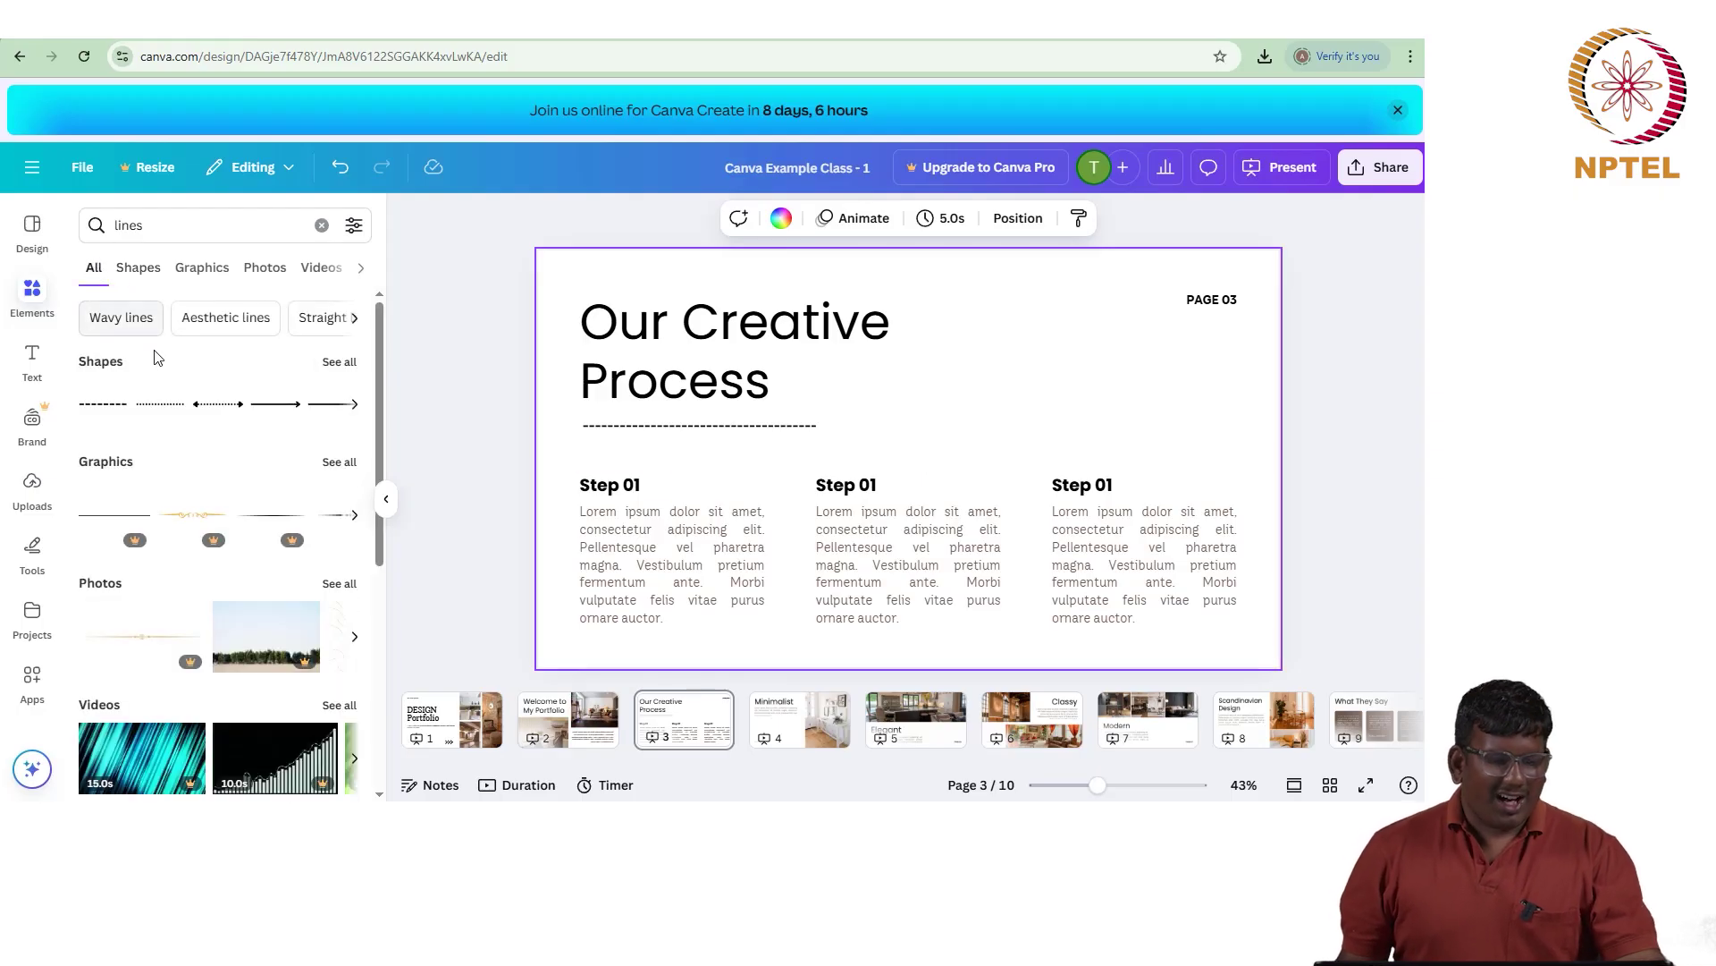
click(338, 362)
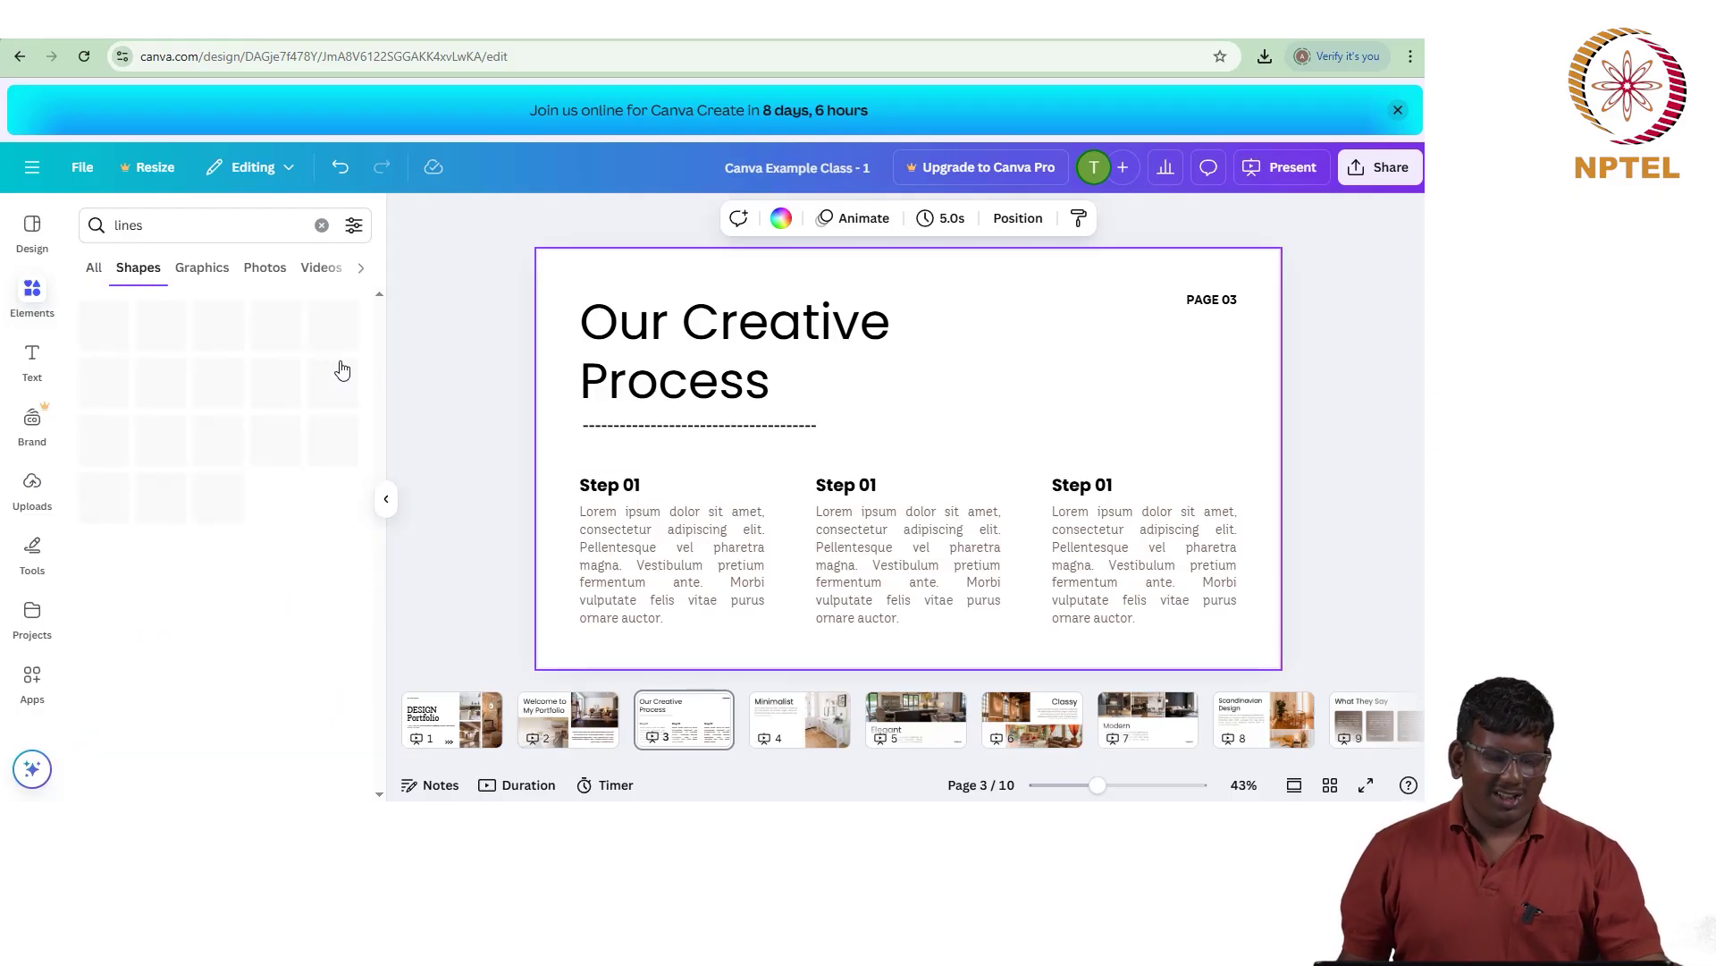
click(188, 272)
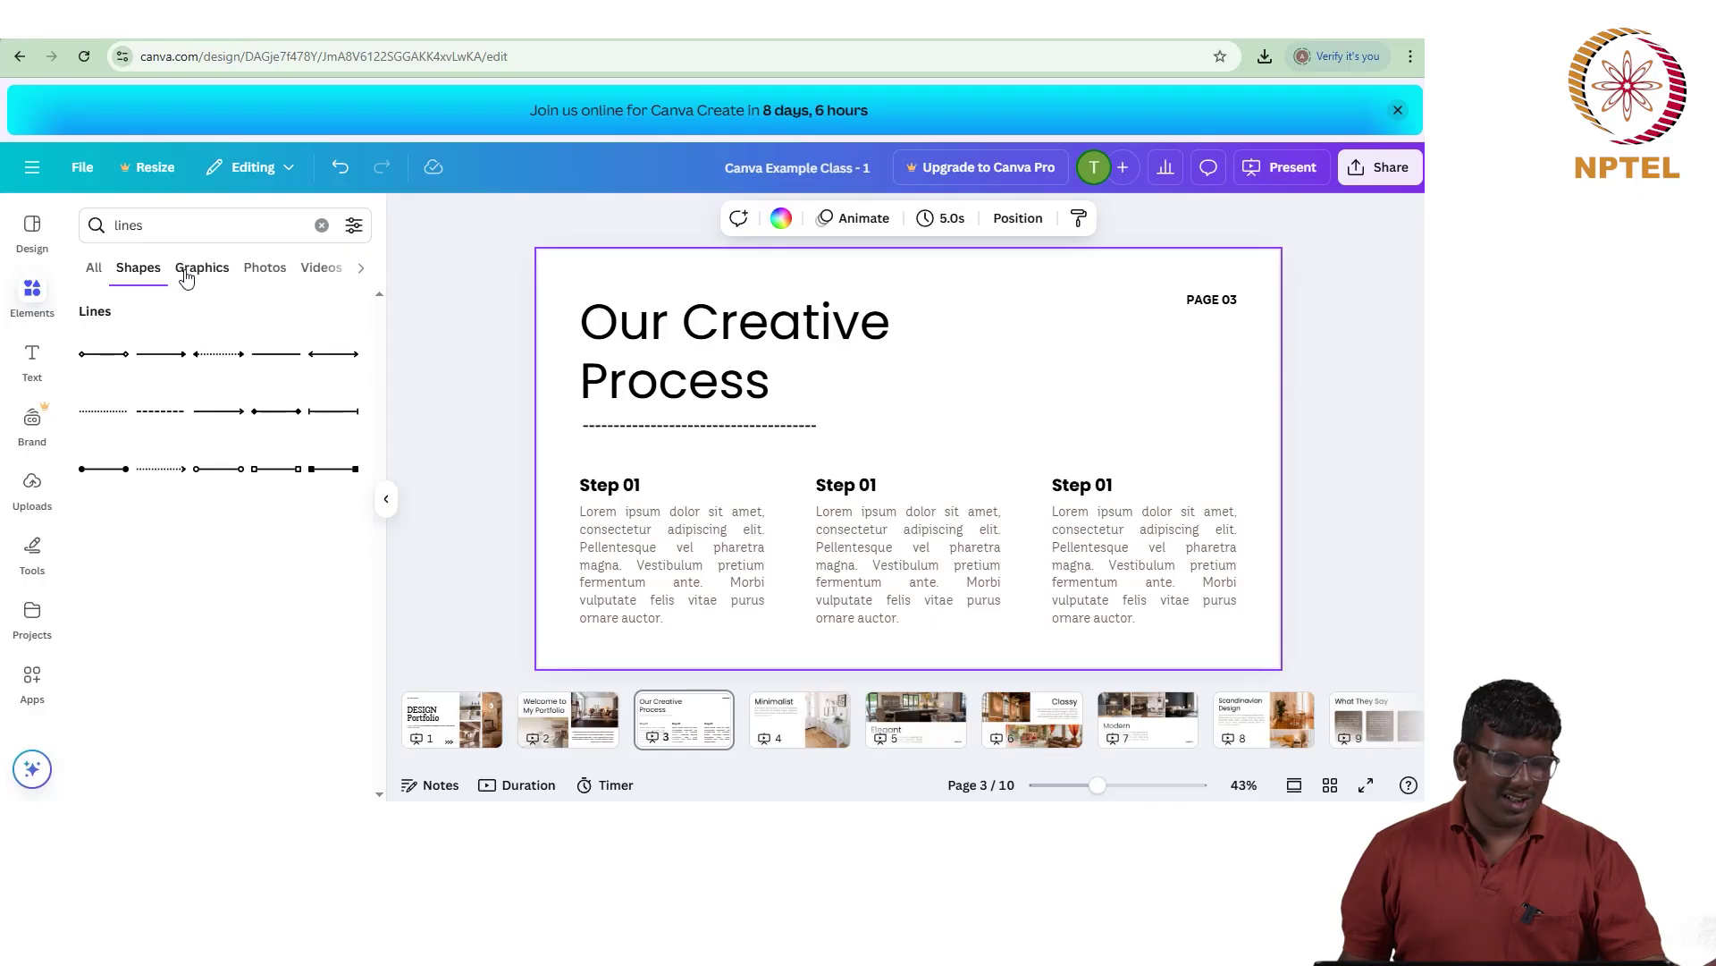
click(266, 272)
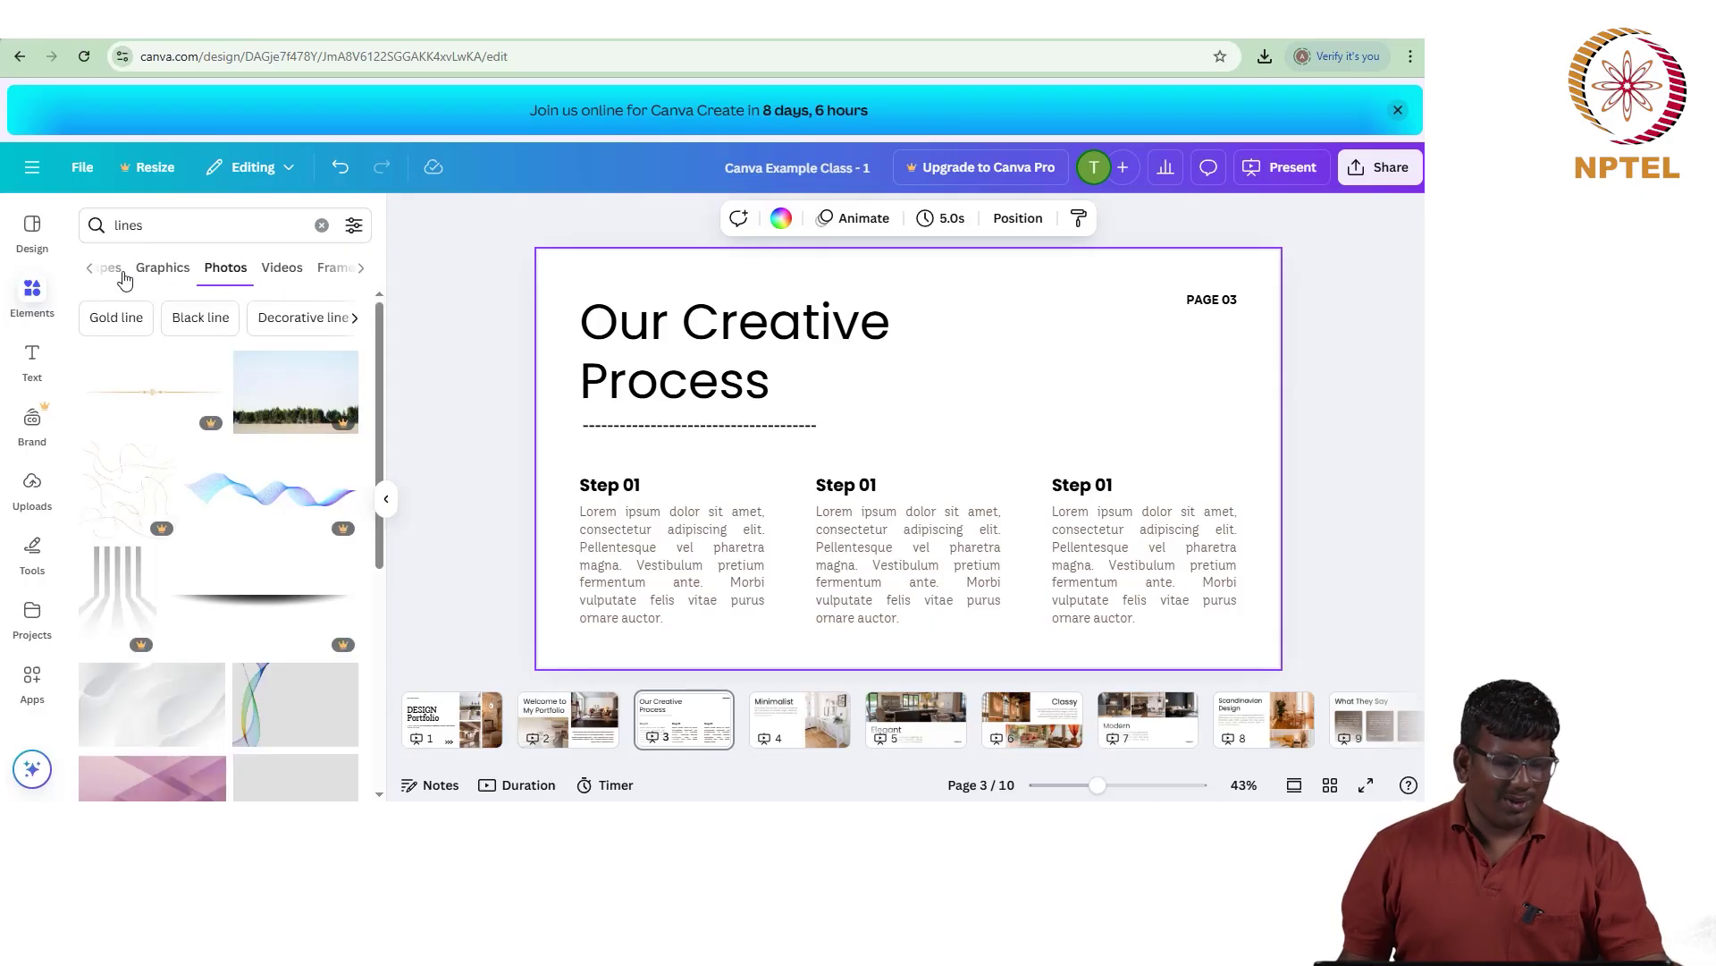
click(89, 267)
click(92, 272)
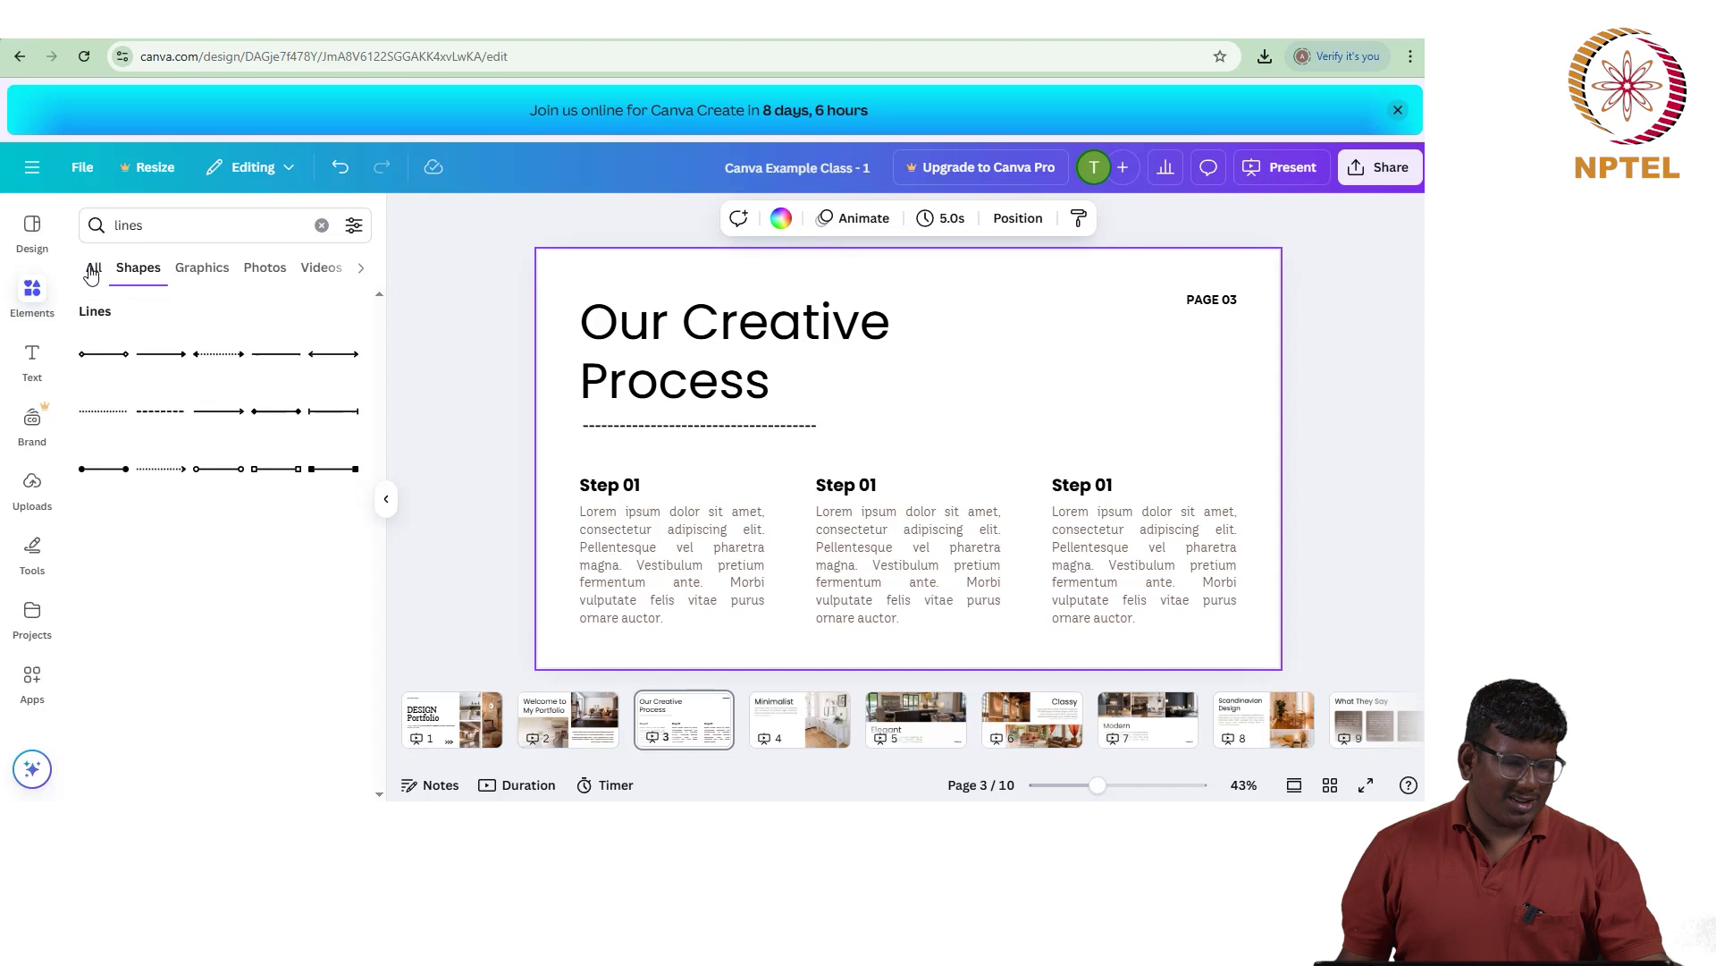
Step: Filter the line results by the dark blue colour and view the matching graphics, photos and videos
click(182, 221)
click(355, 225)
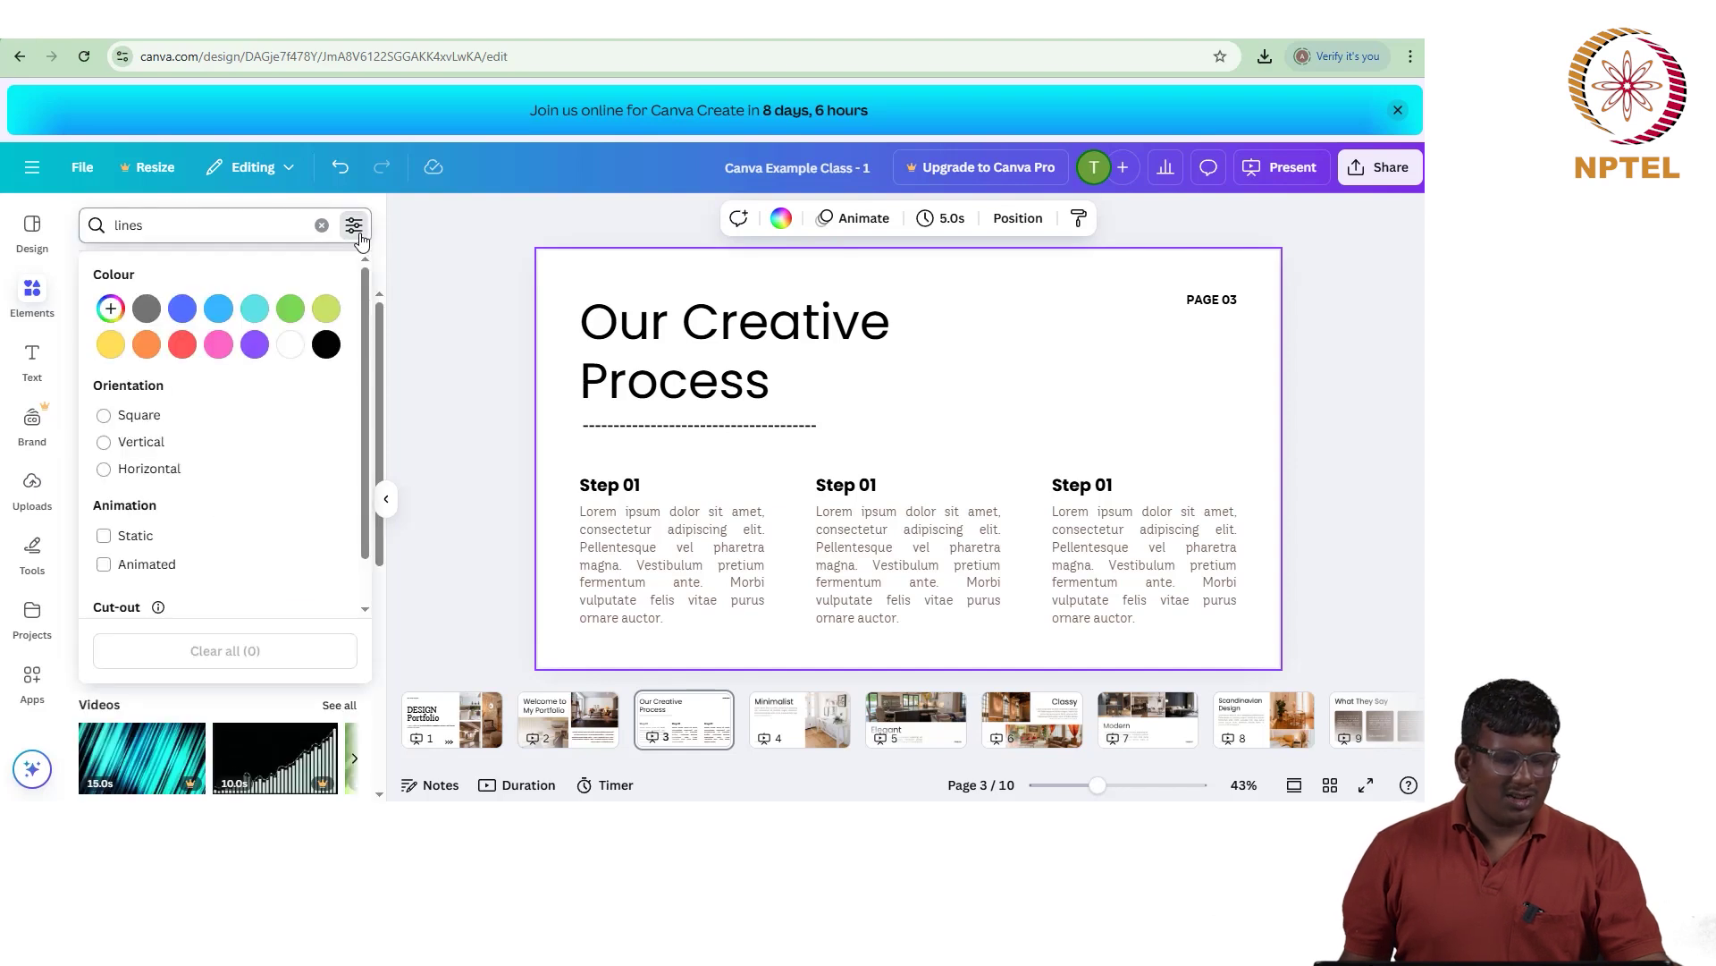
click(179, 313)
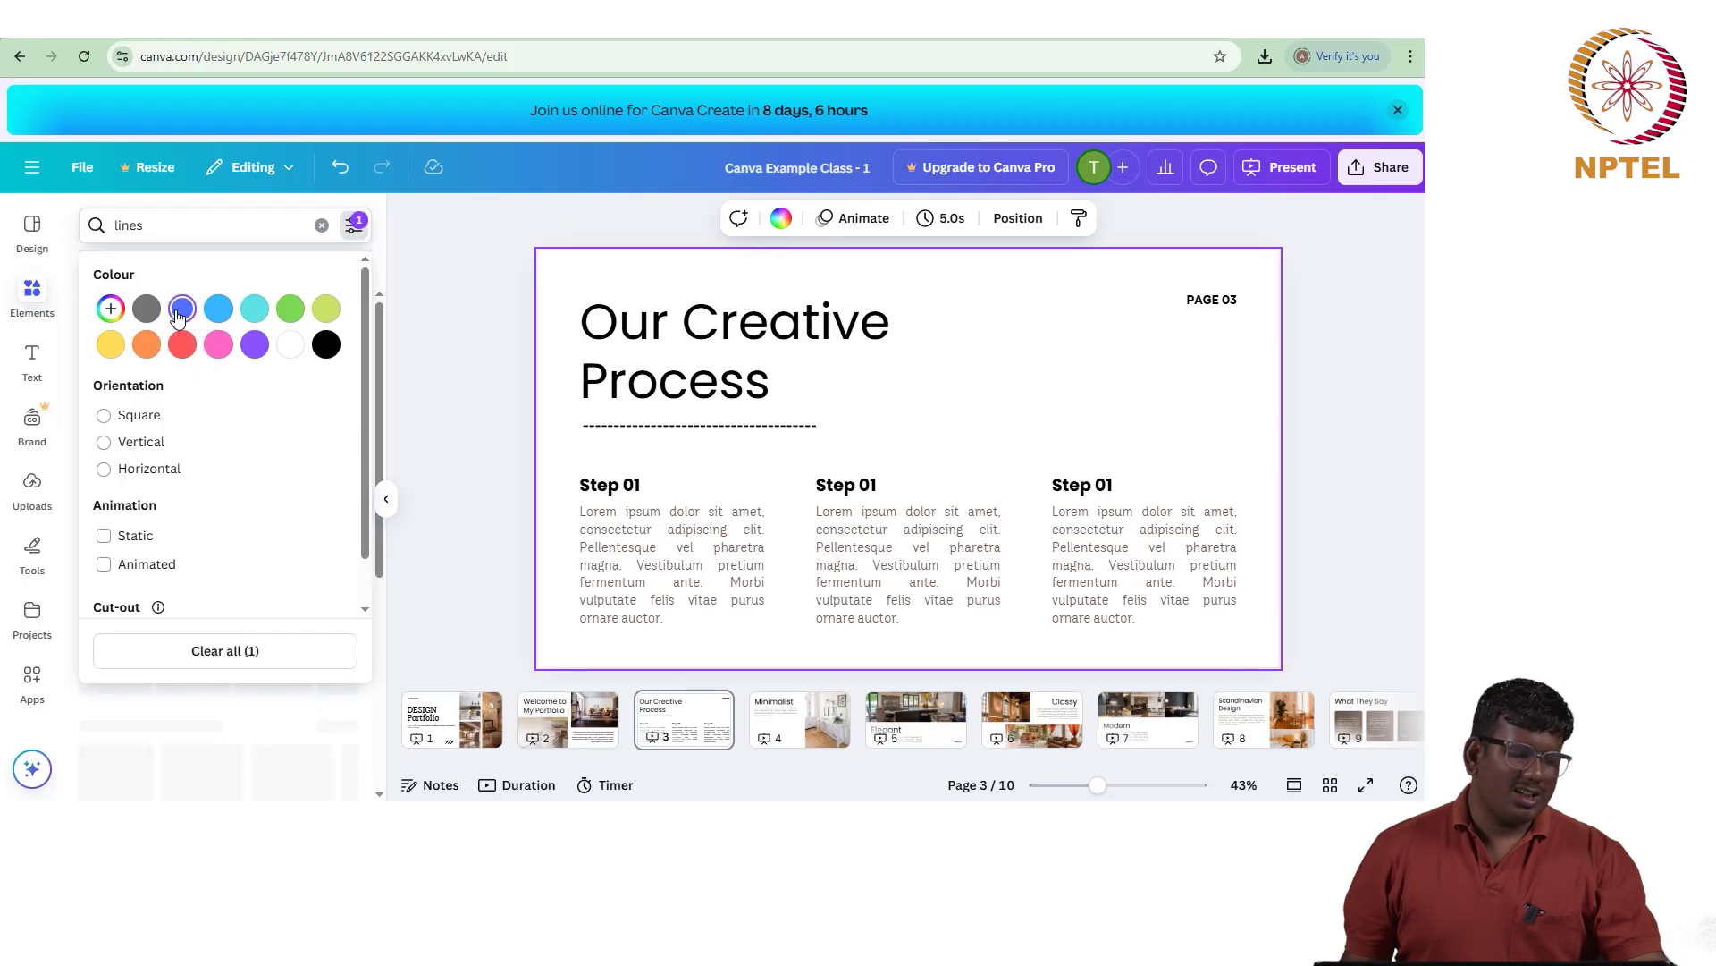
click(158, 753)
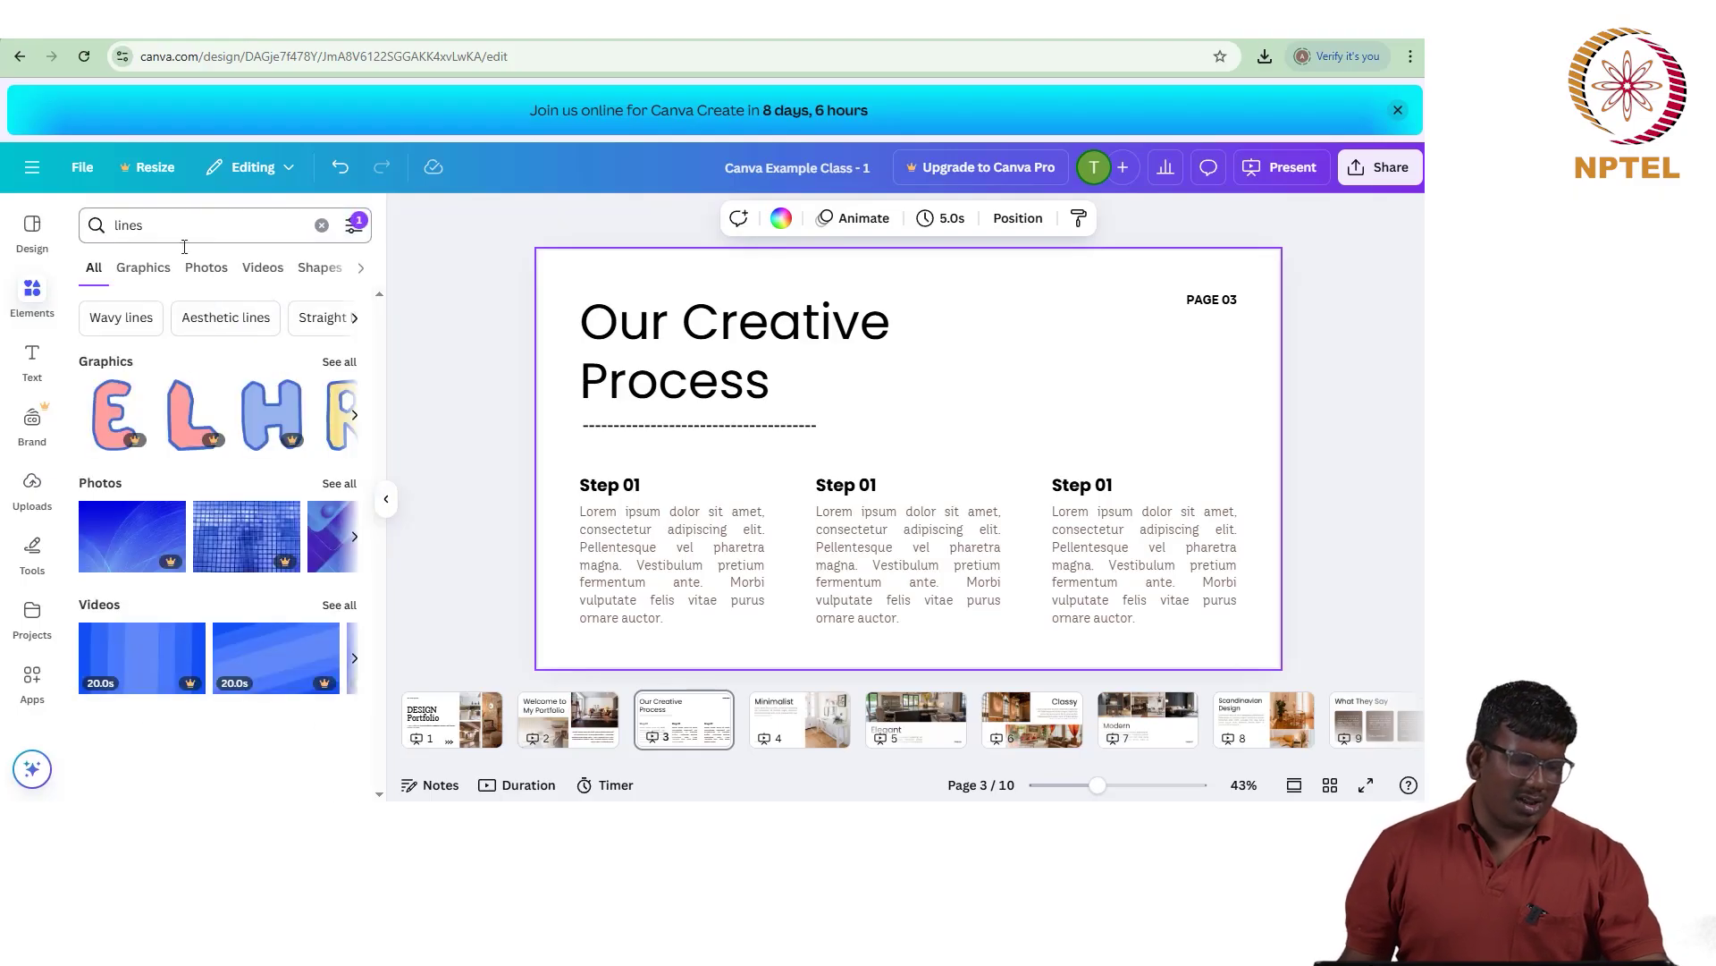
Step: Remove the "lines" search term and clear the recent element searches
click(140, 225)
double_click(139, 225)
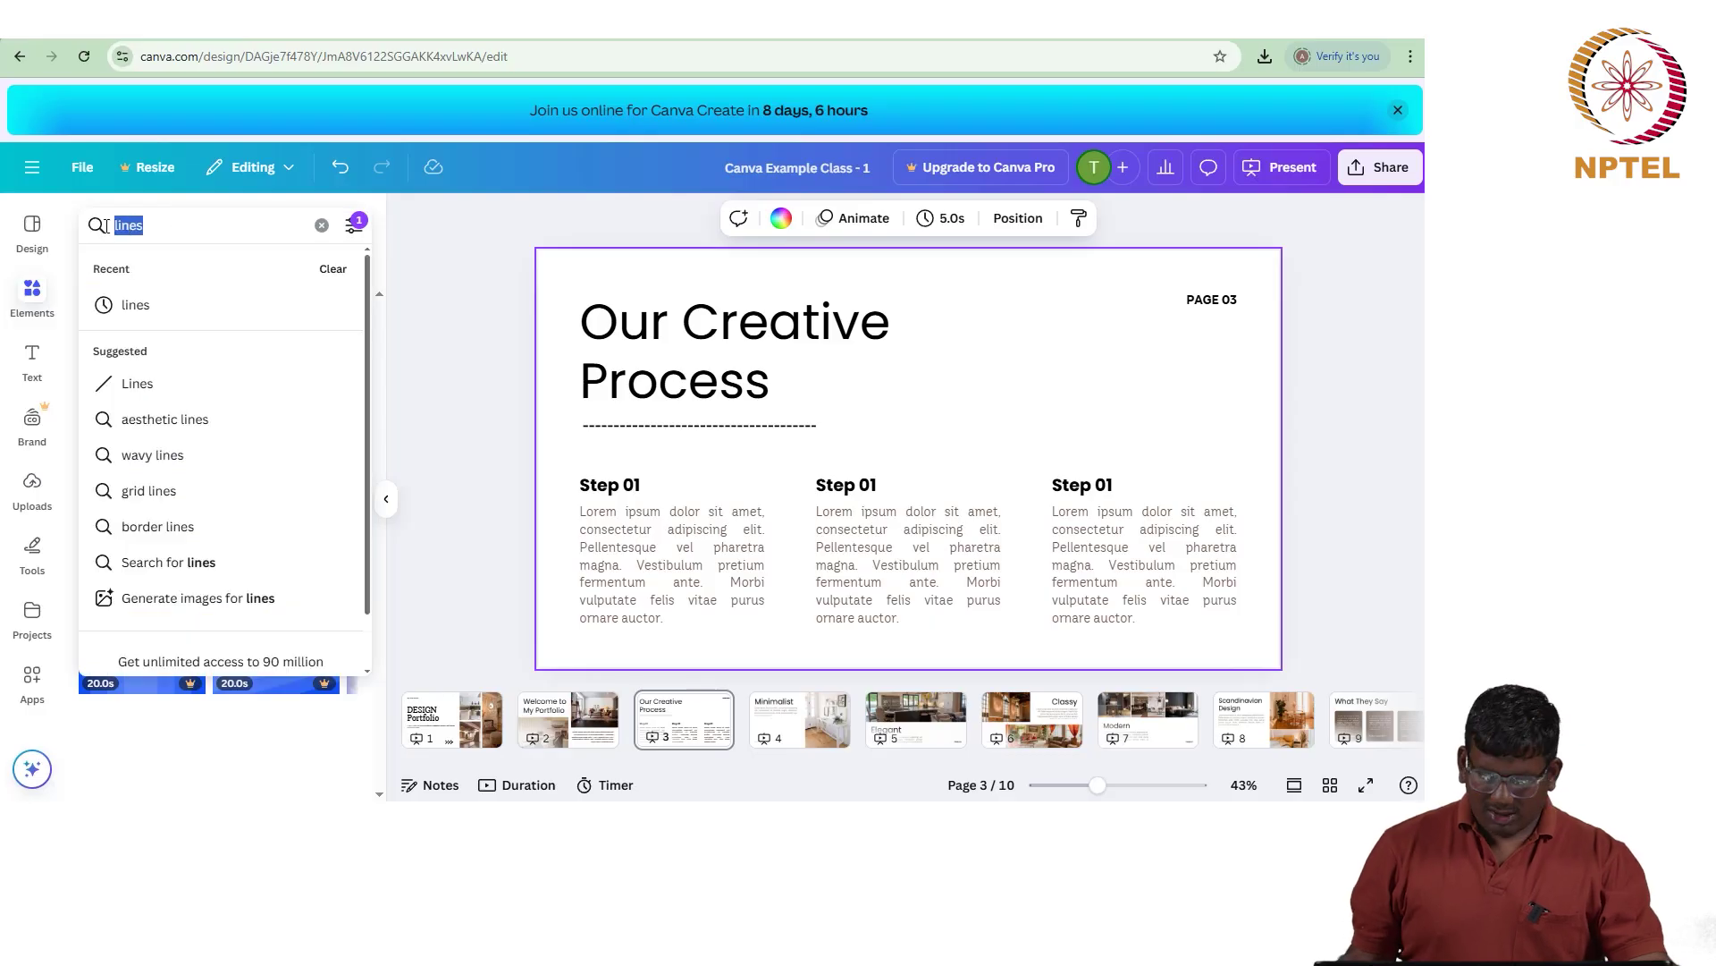
key(BackSpace)
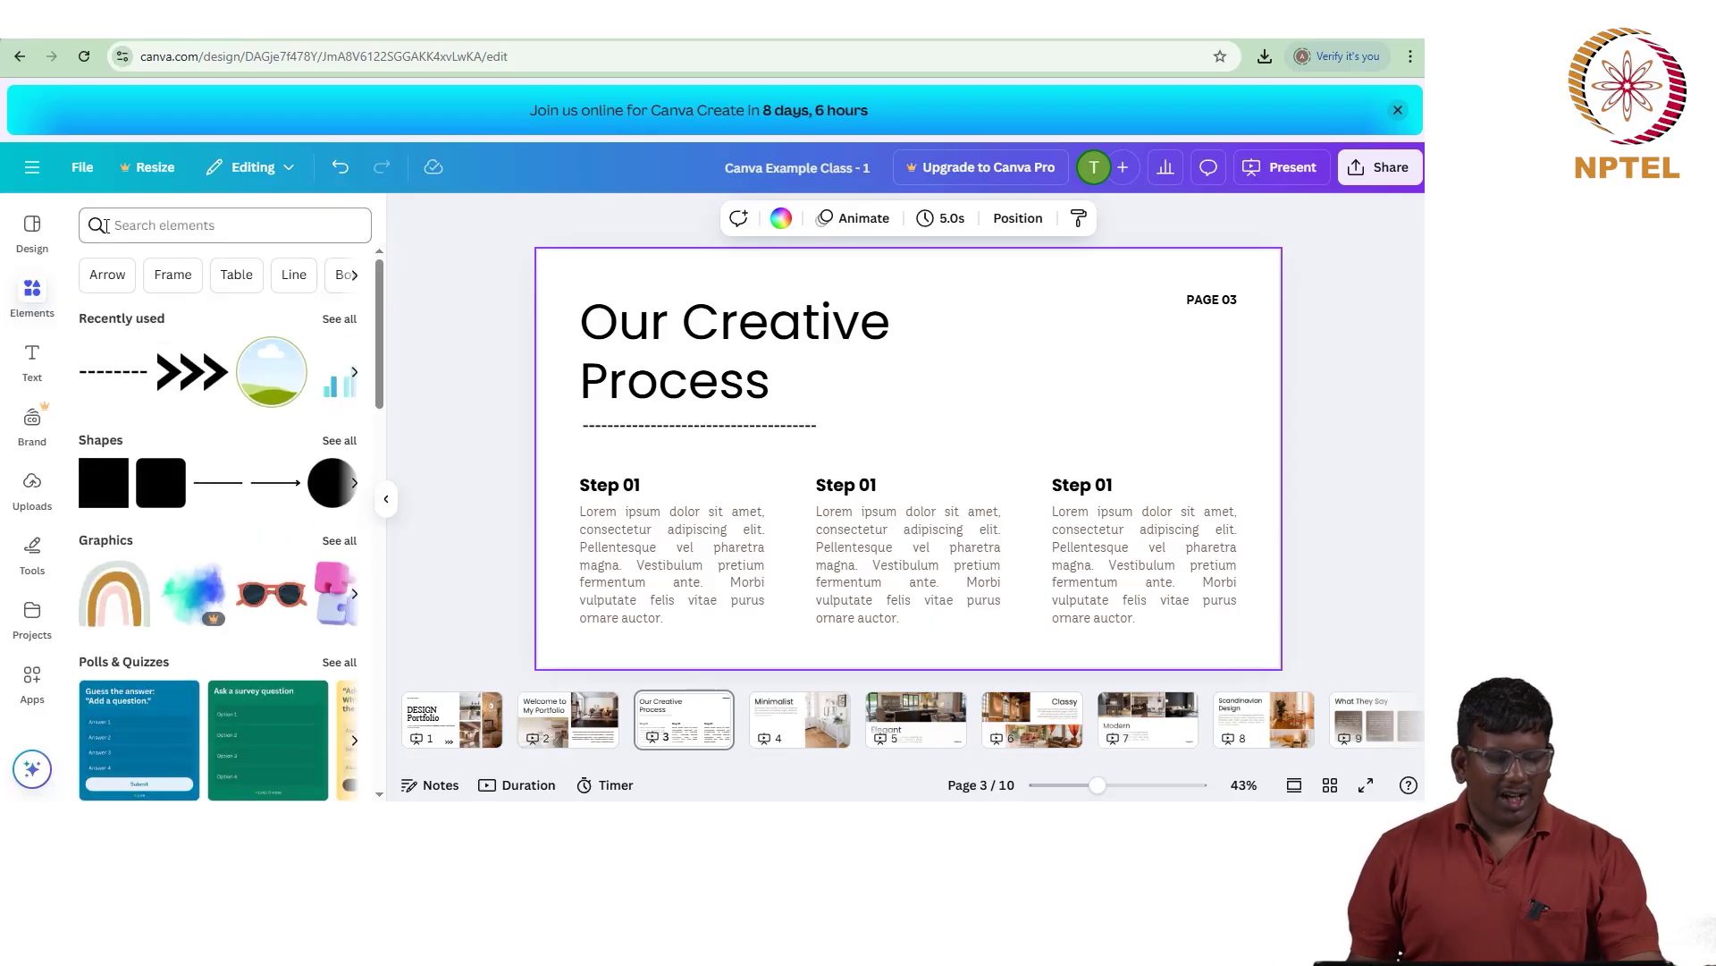
click(303, 235)
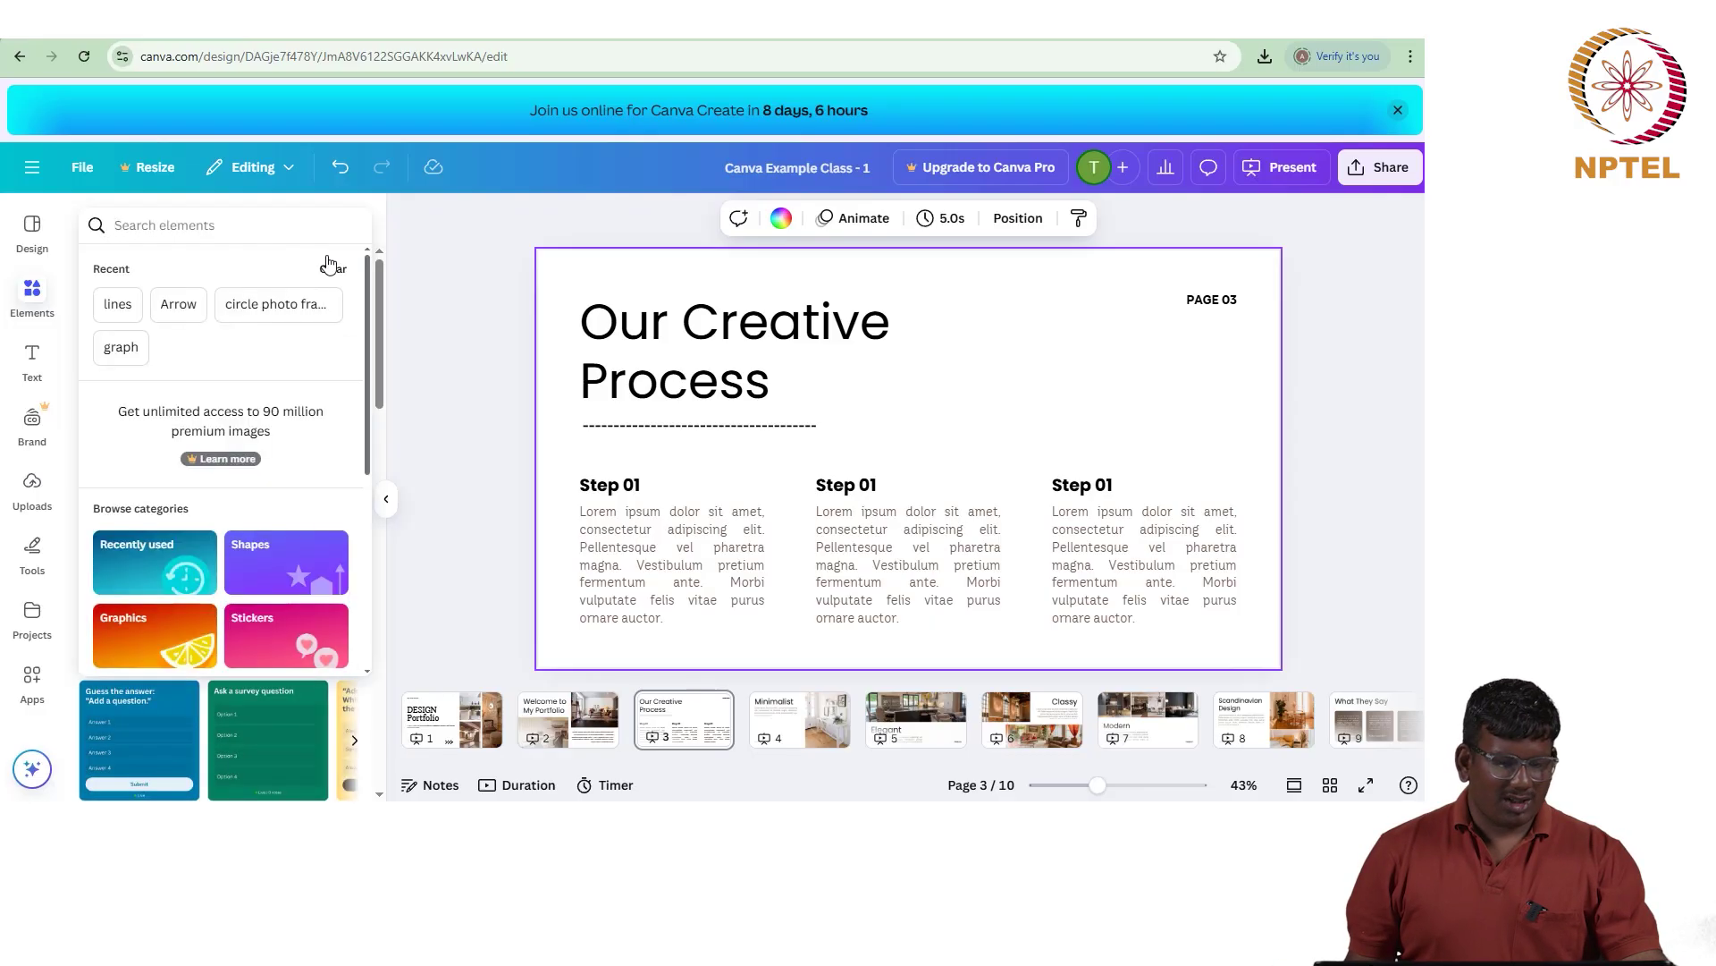
click(329, 267)
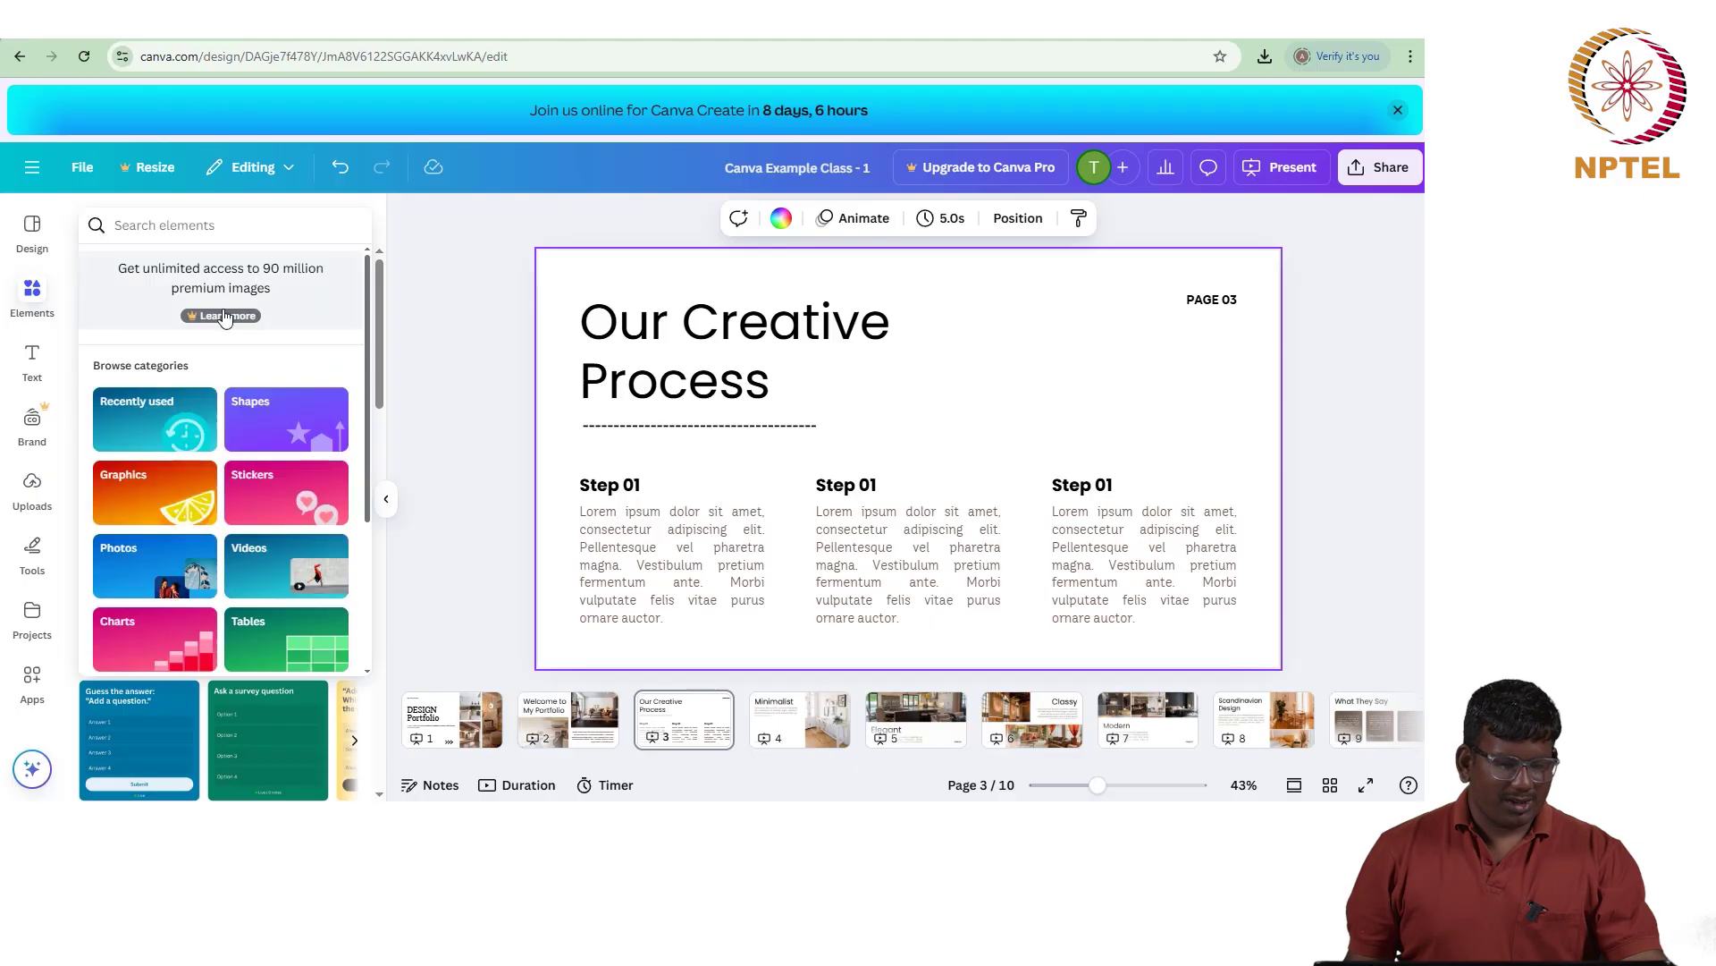
Step: Add the bar chart from the recently used elements to page 3
click(42, 311)
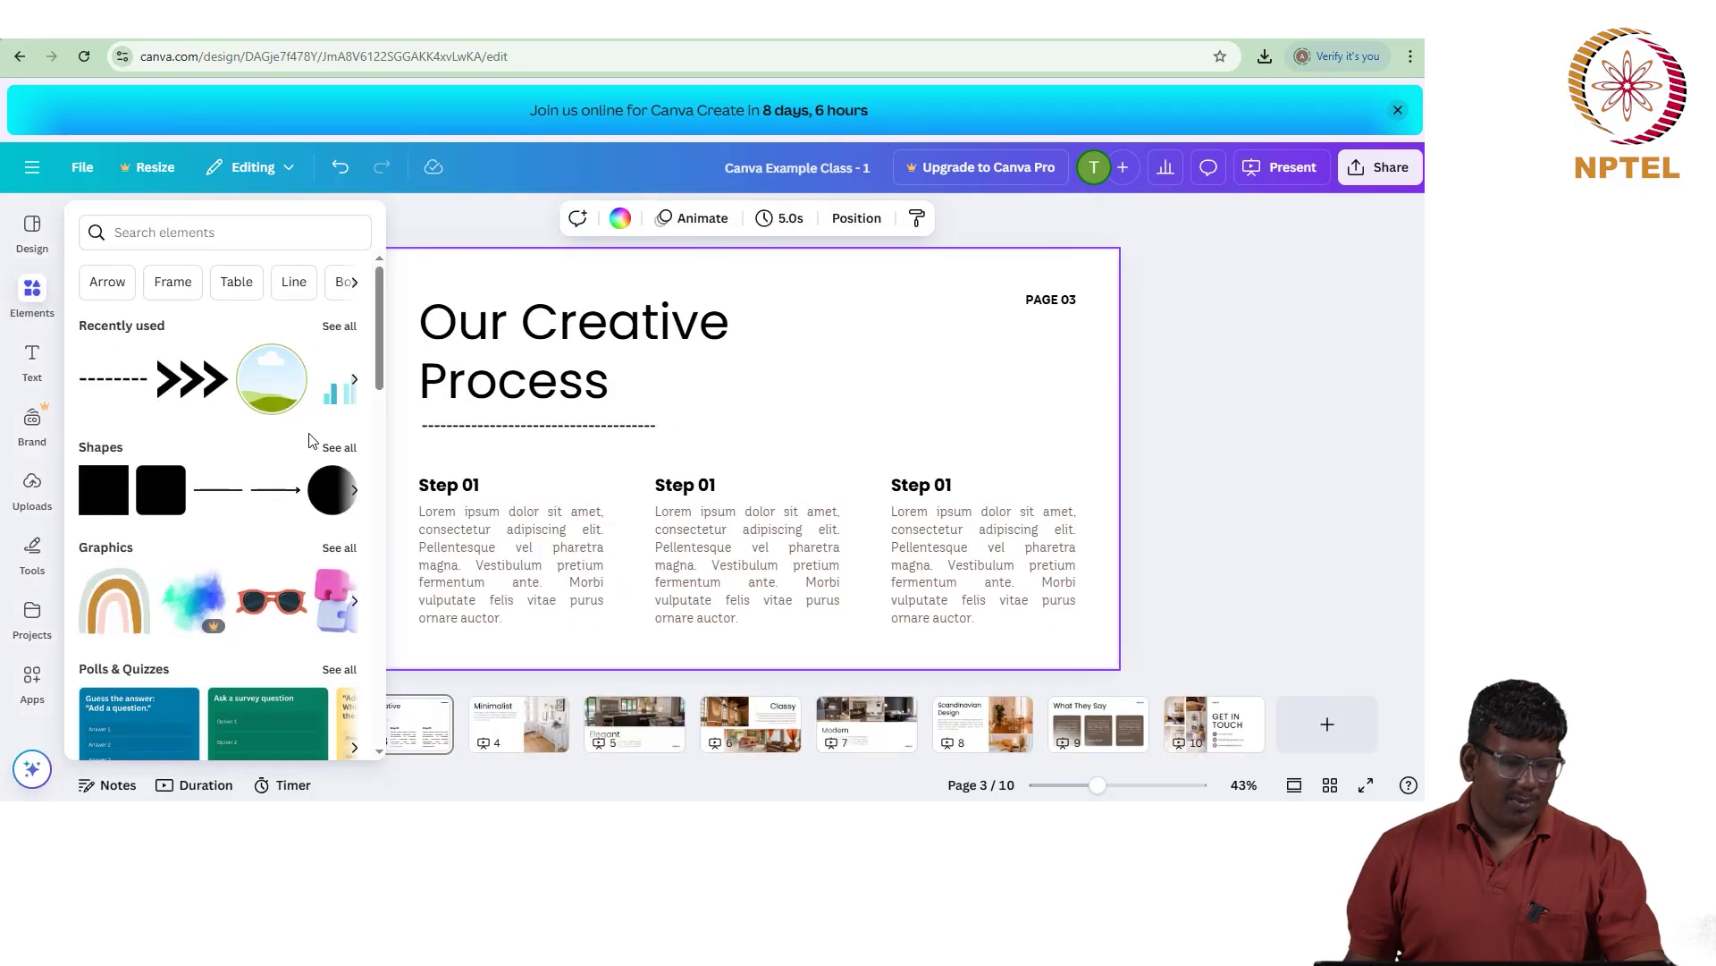
click(355, 387)
drag(259, 380, 766, 326)
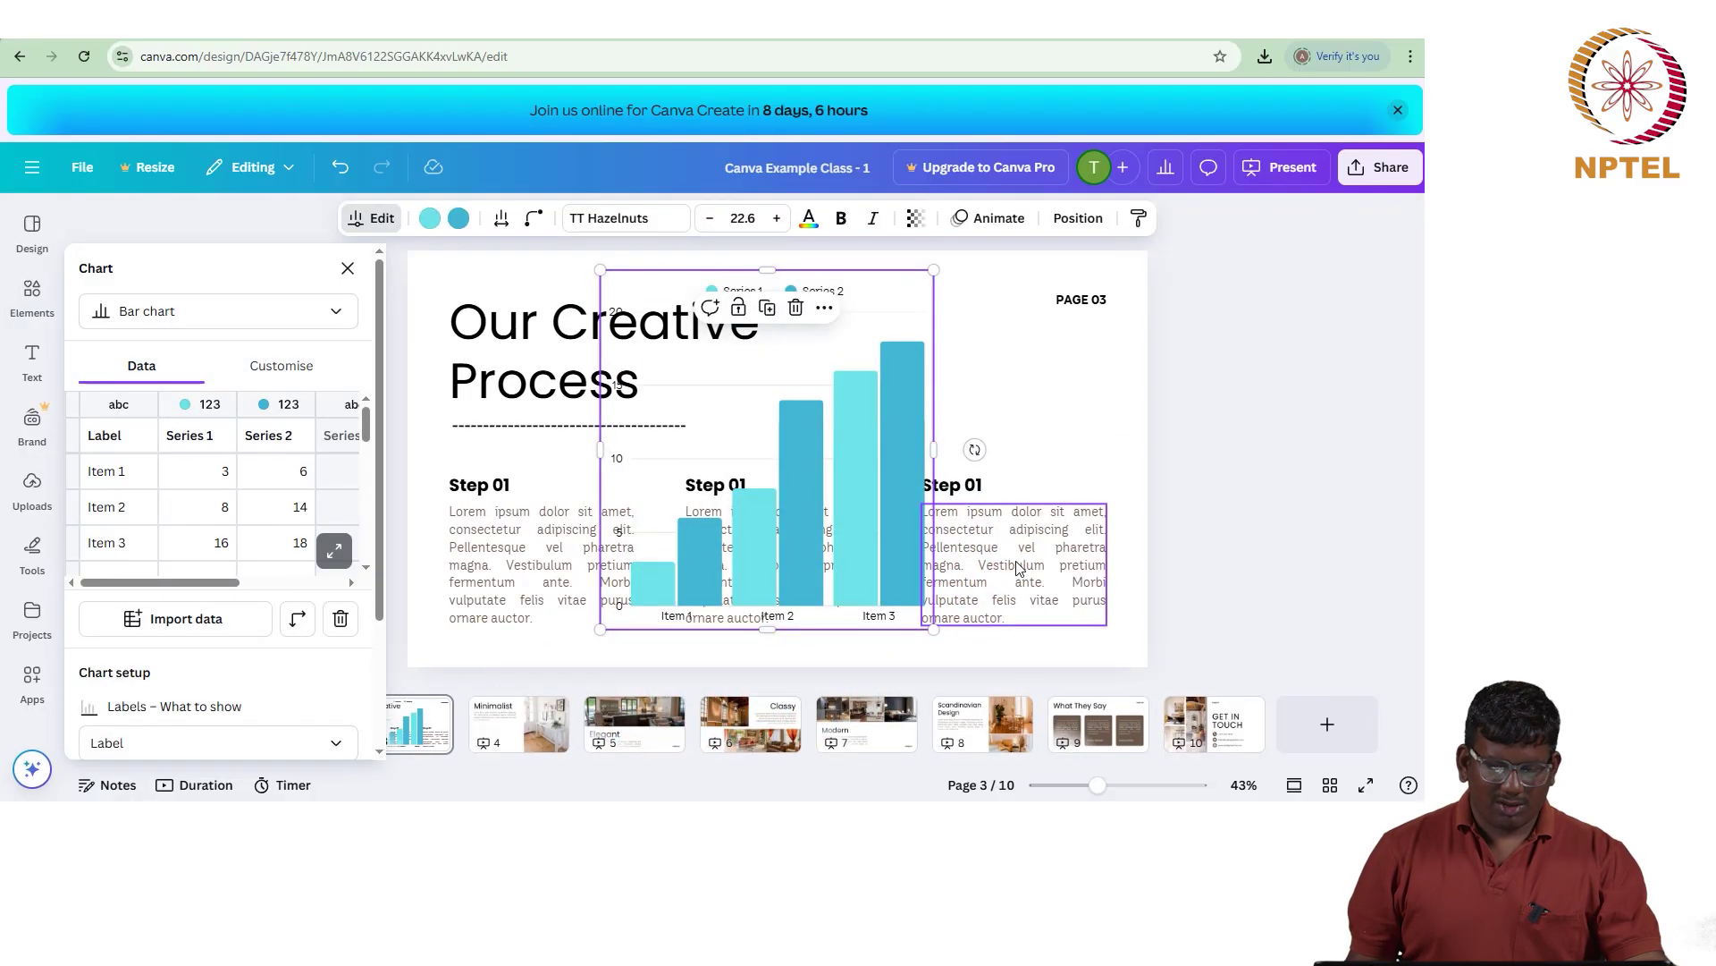
Step: Delete the third step's heading and paragraph from page 3
click(1037, 435)
drag(950, 438, 974, 600)
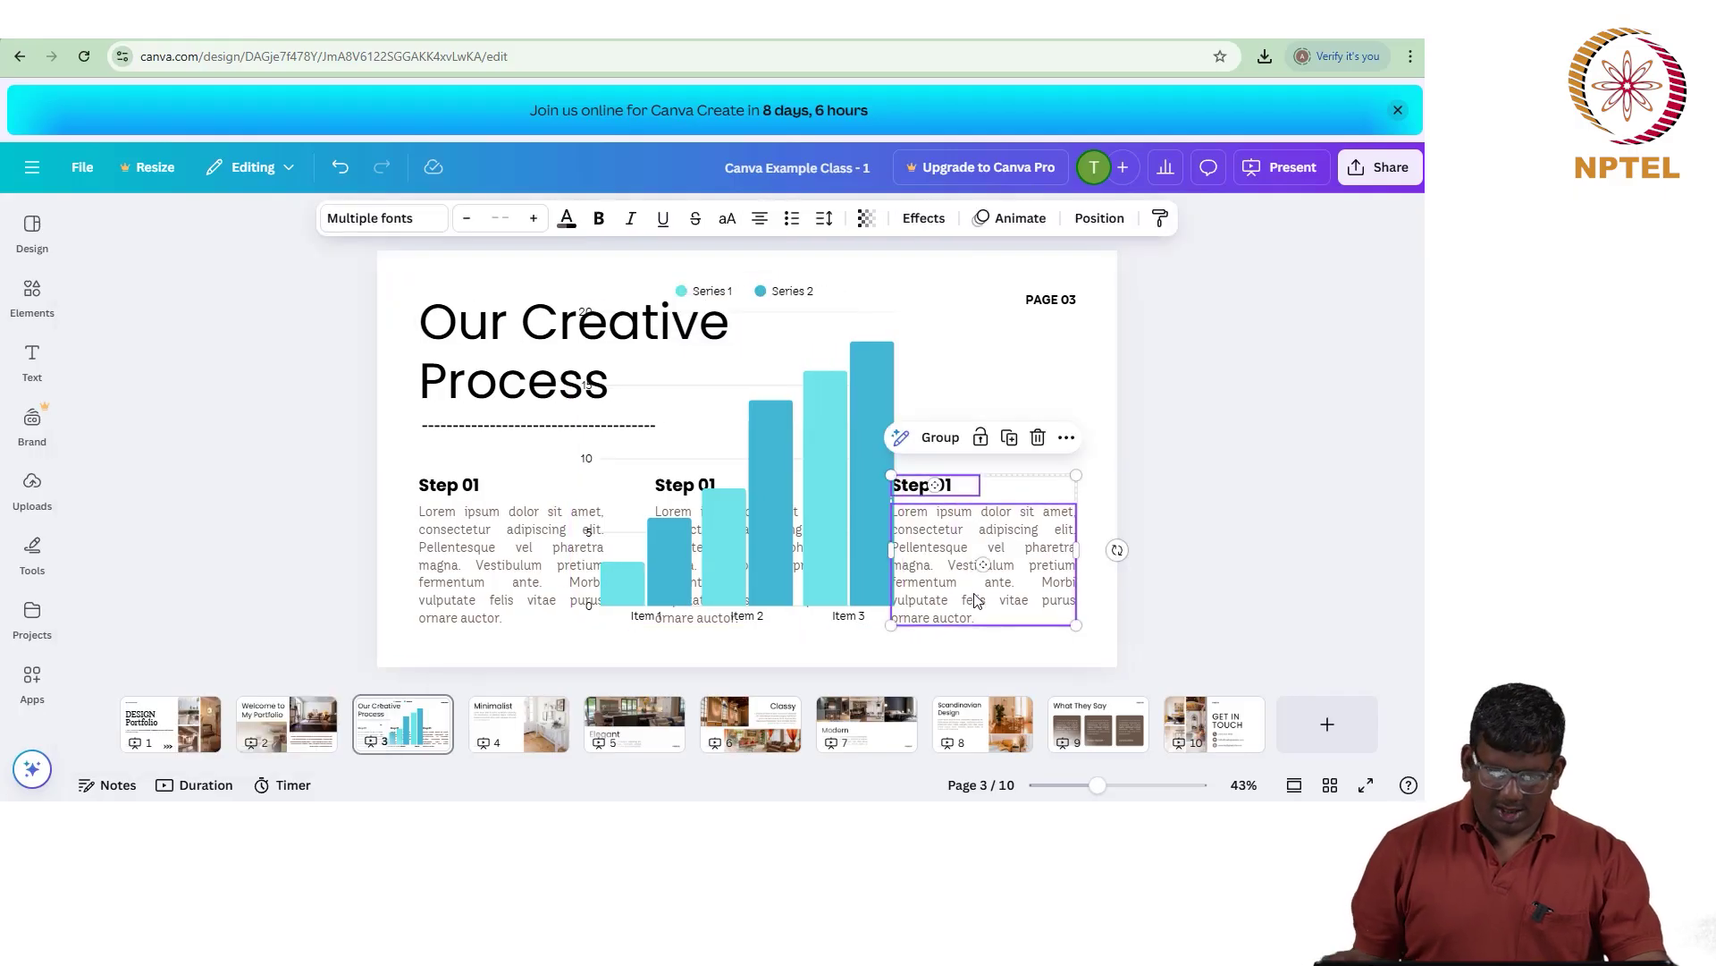
click(941, 384)
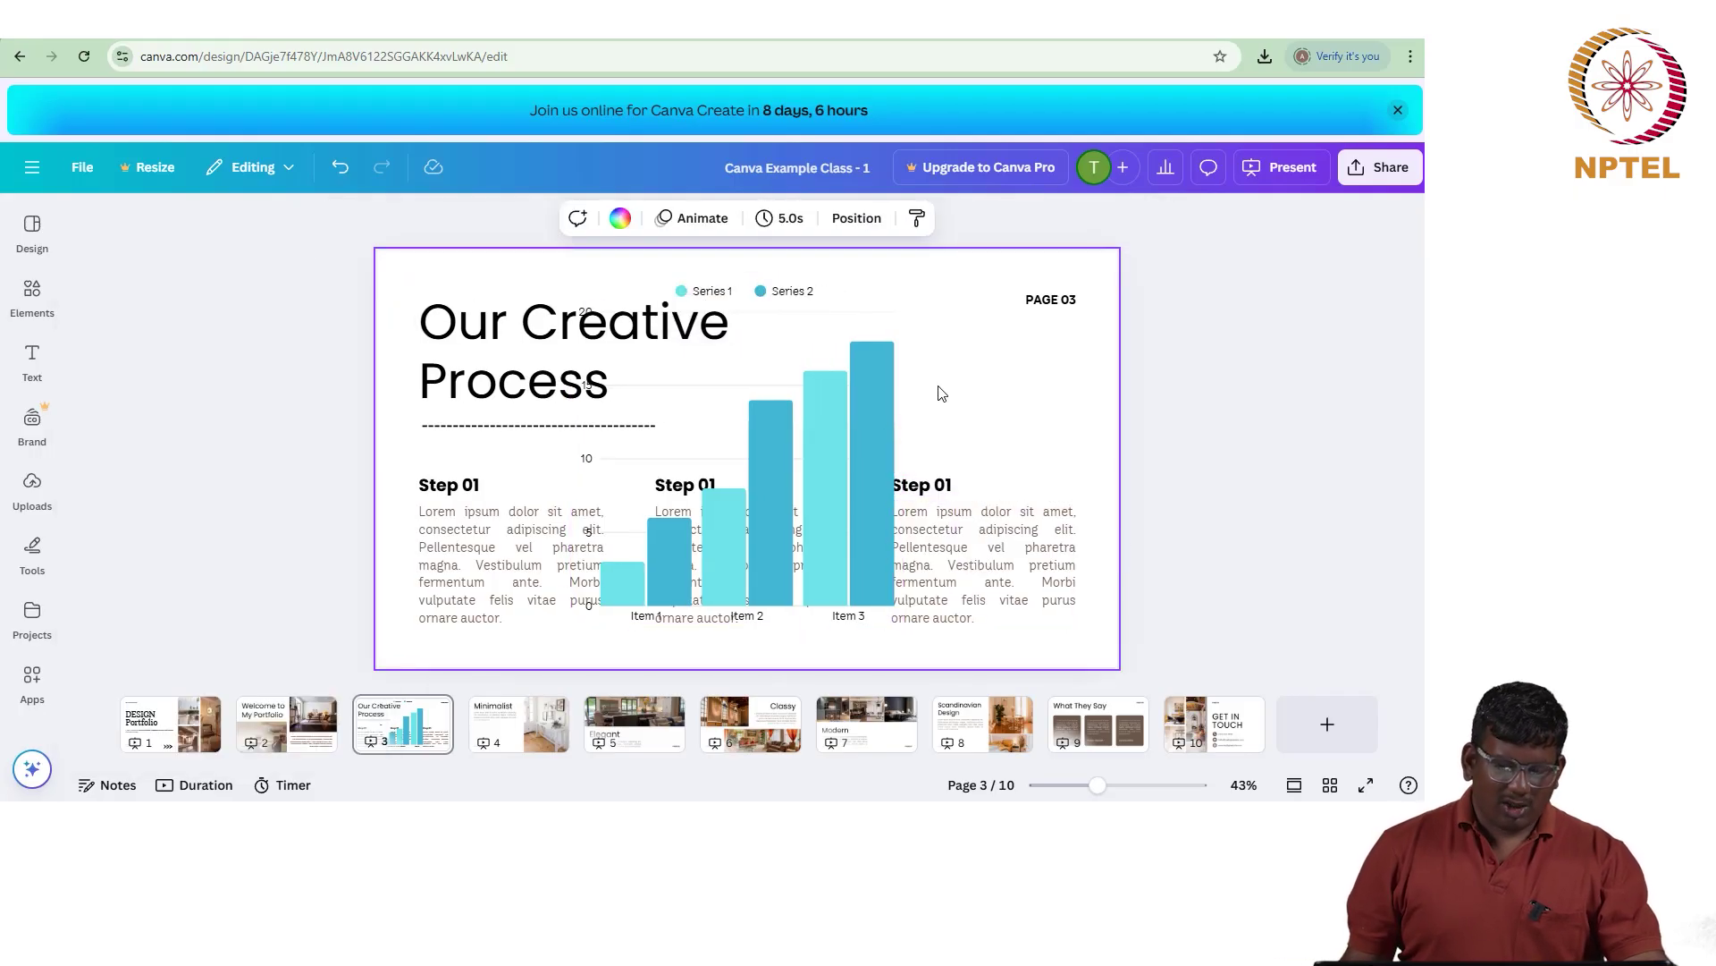
drag(946, 438, 957, 552)
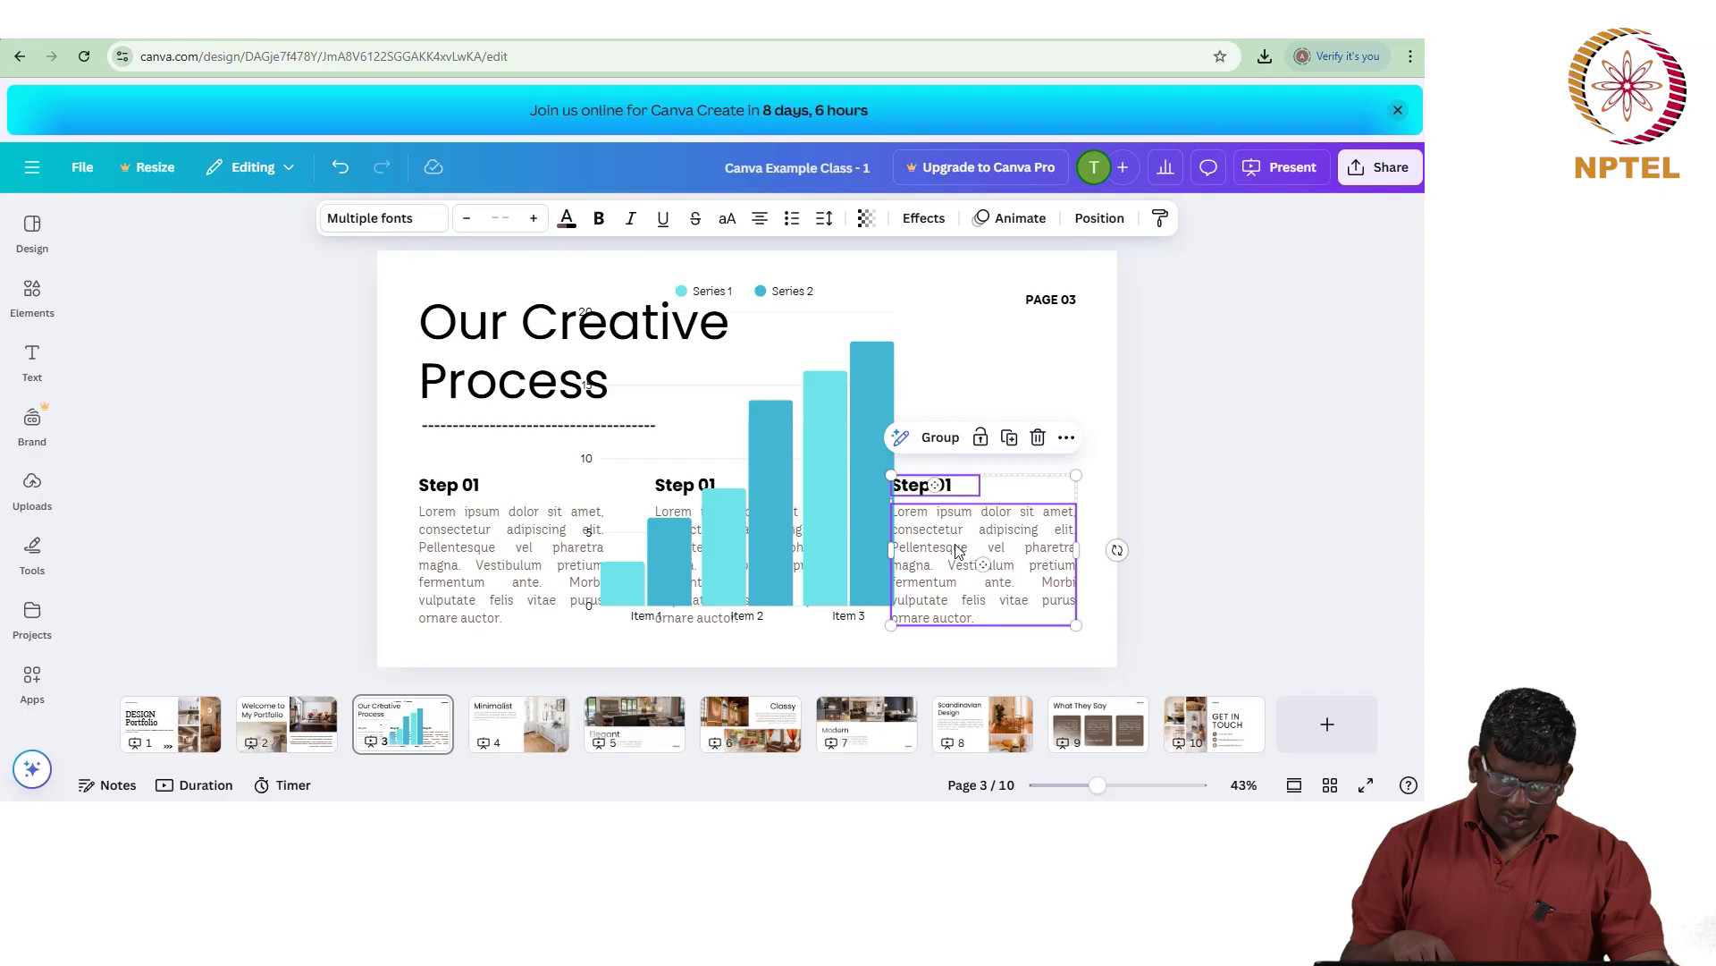
key(Delete)
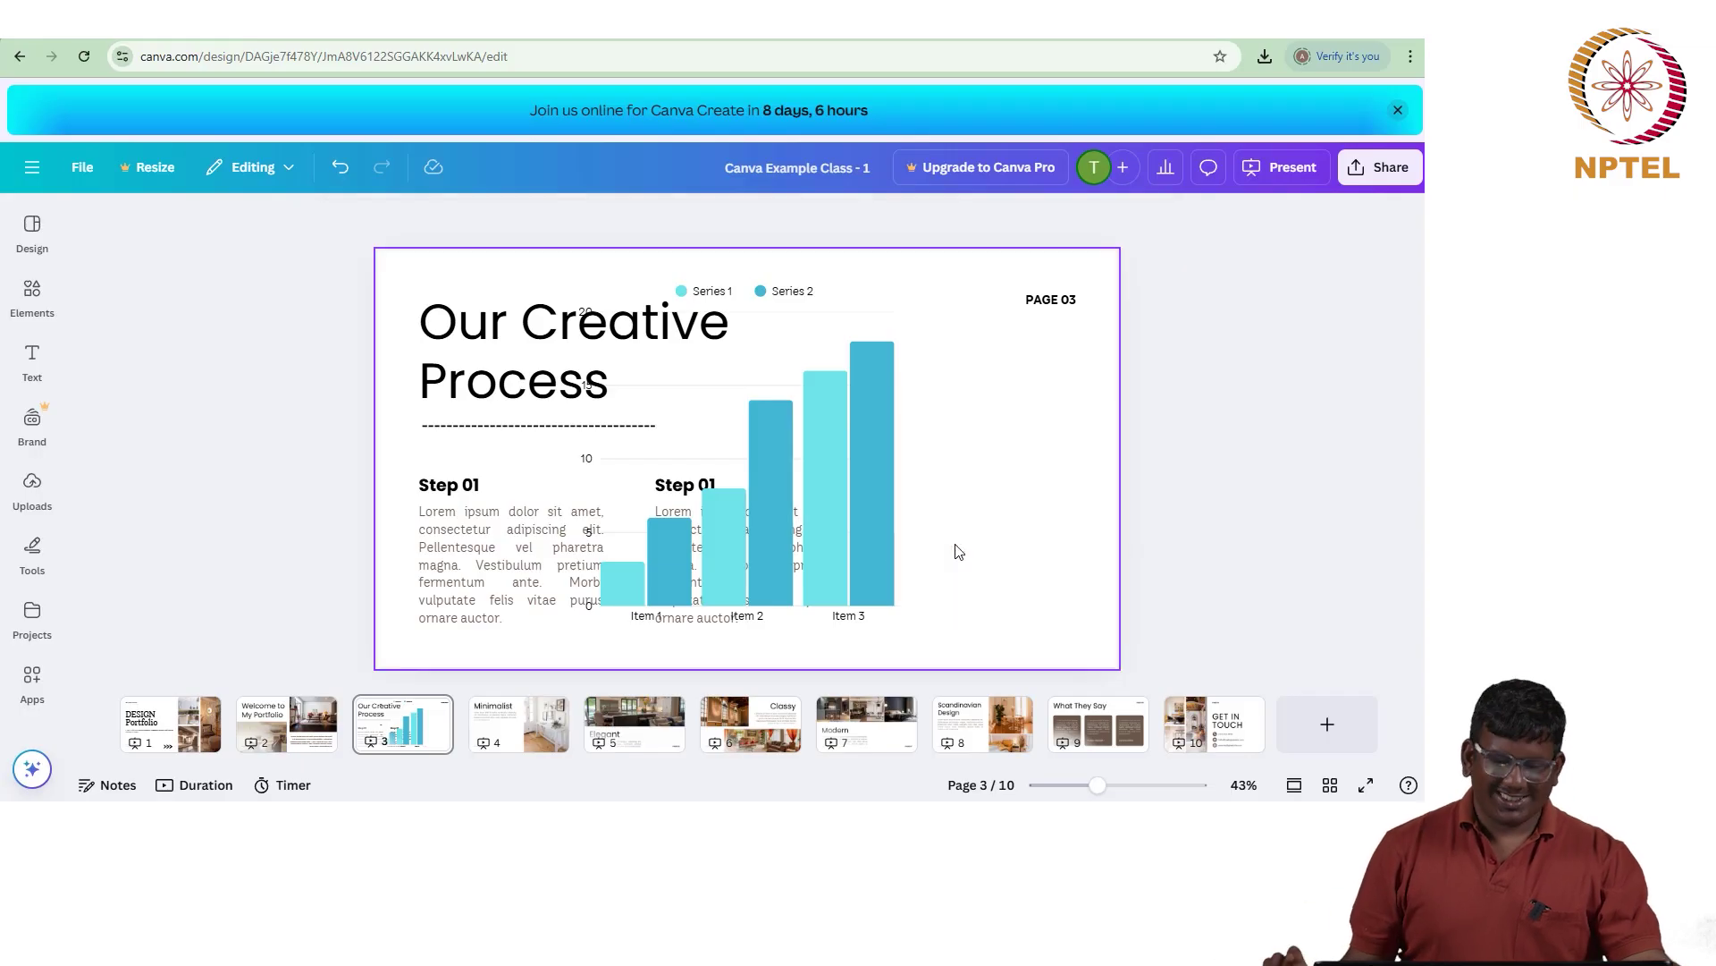
Step: Move the bar chart beside the second step's text on page 3 and resize it to fit the free space below the page number
drag(886, 528, 1010, 535)
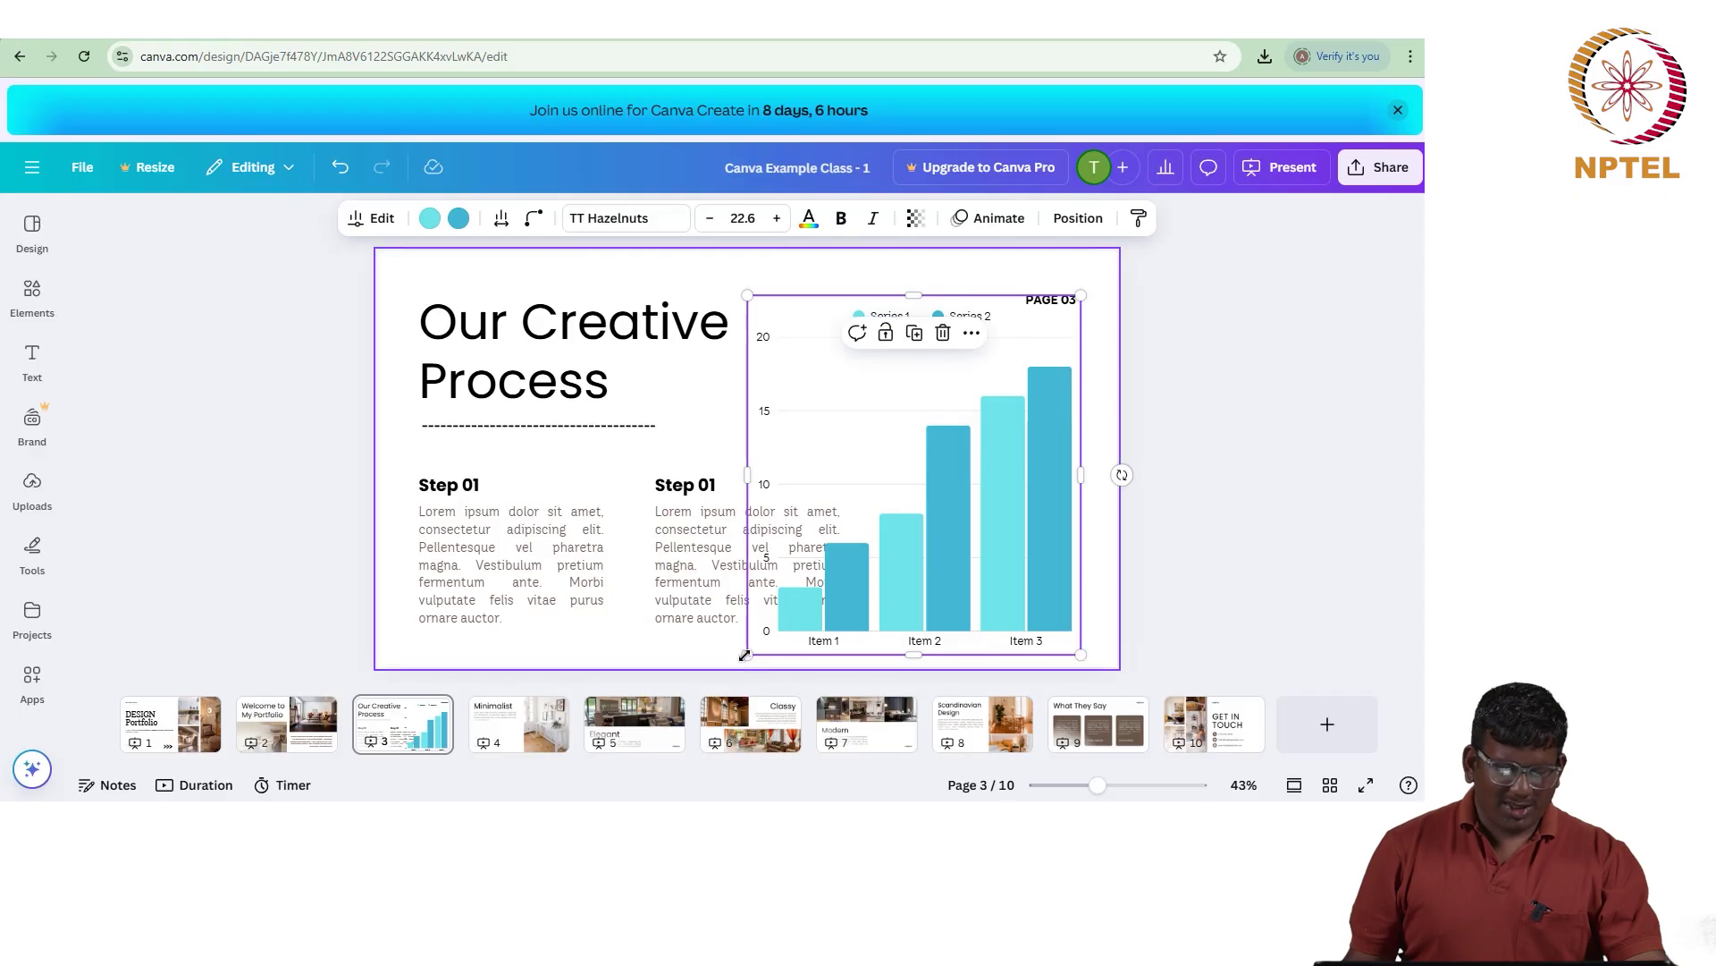
drag(746, 654, 889, 567)
drag(978, 498, 967, 560)
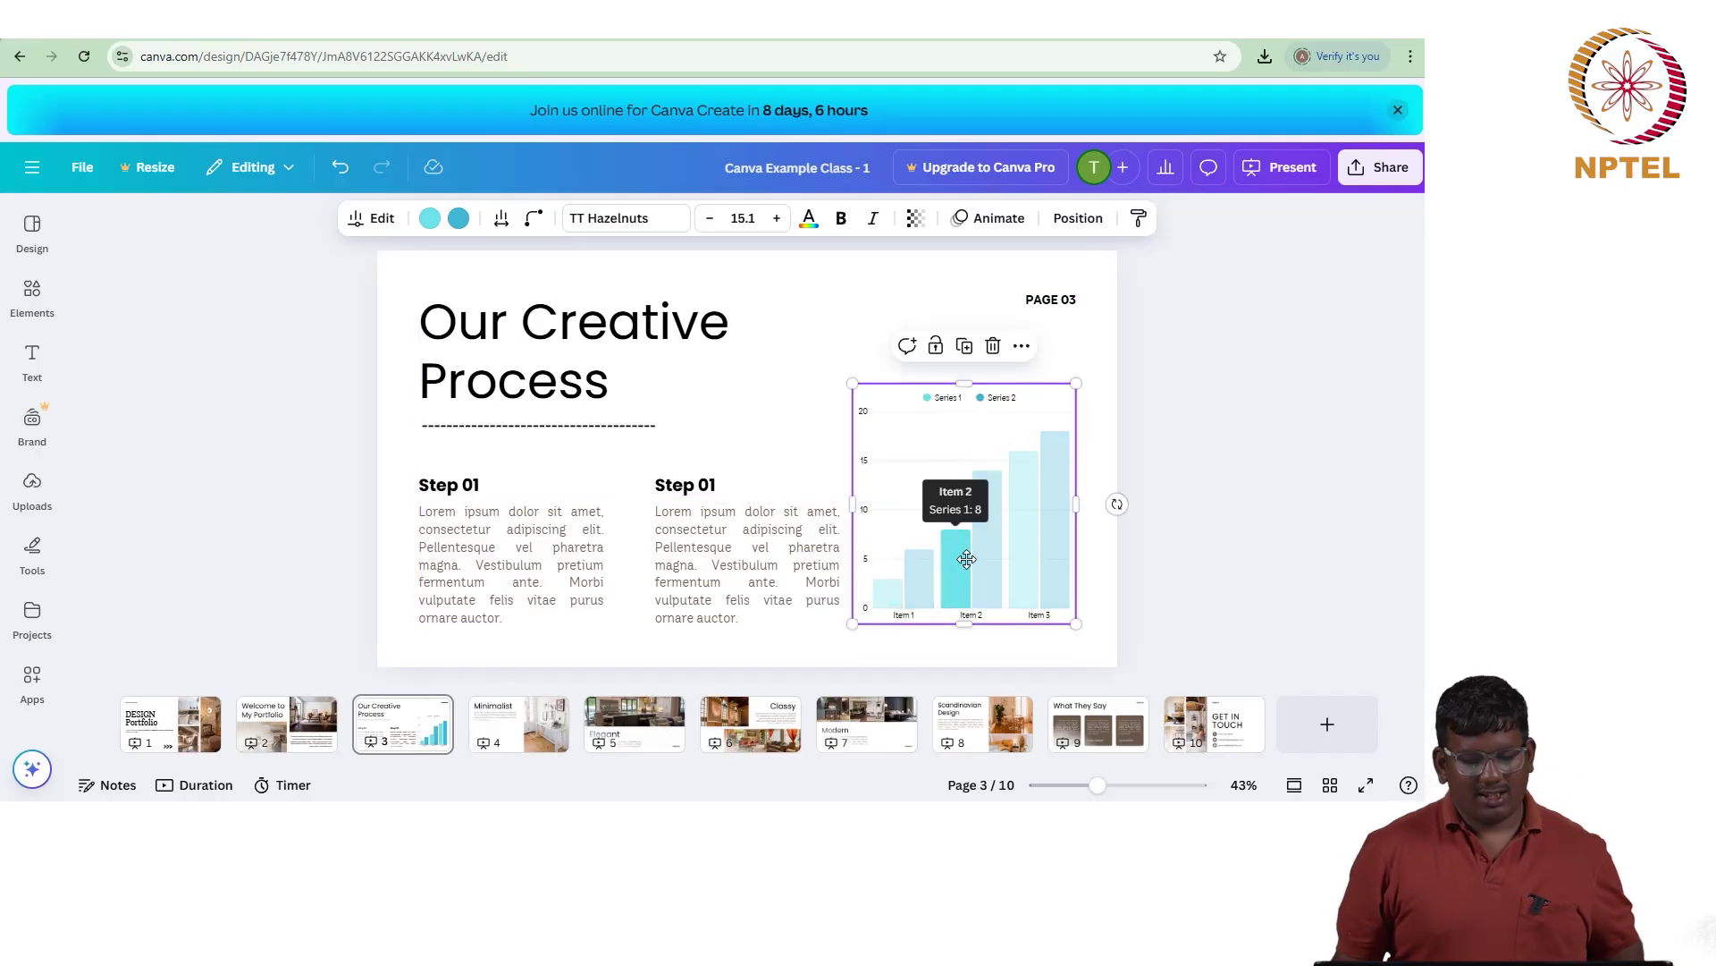
drag(855, 464, 874, 461)
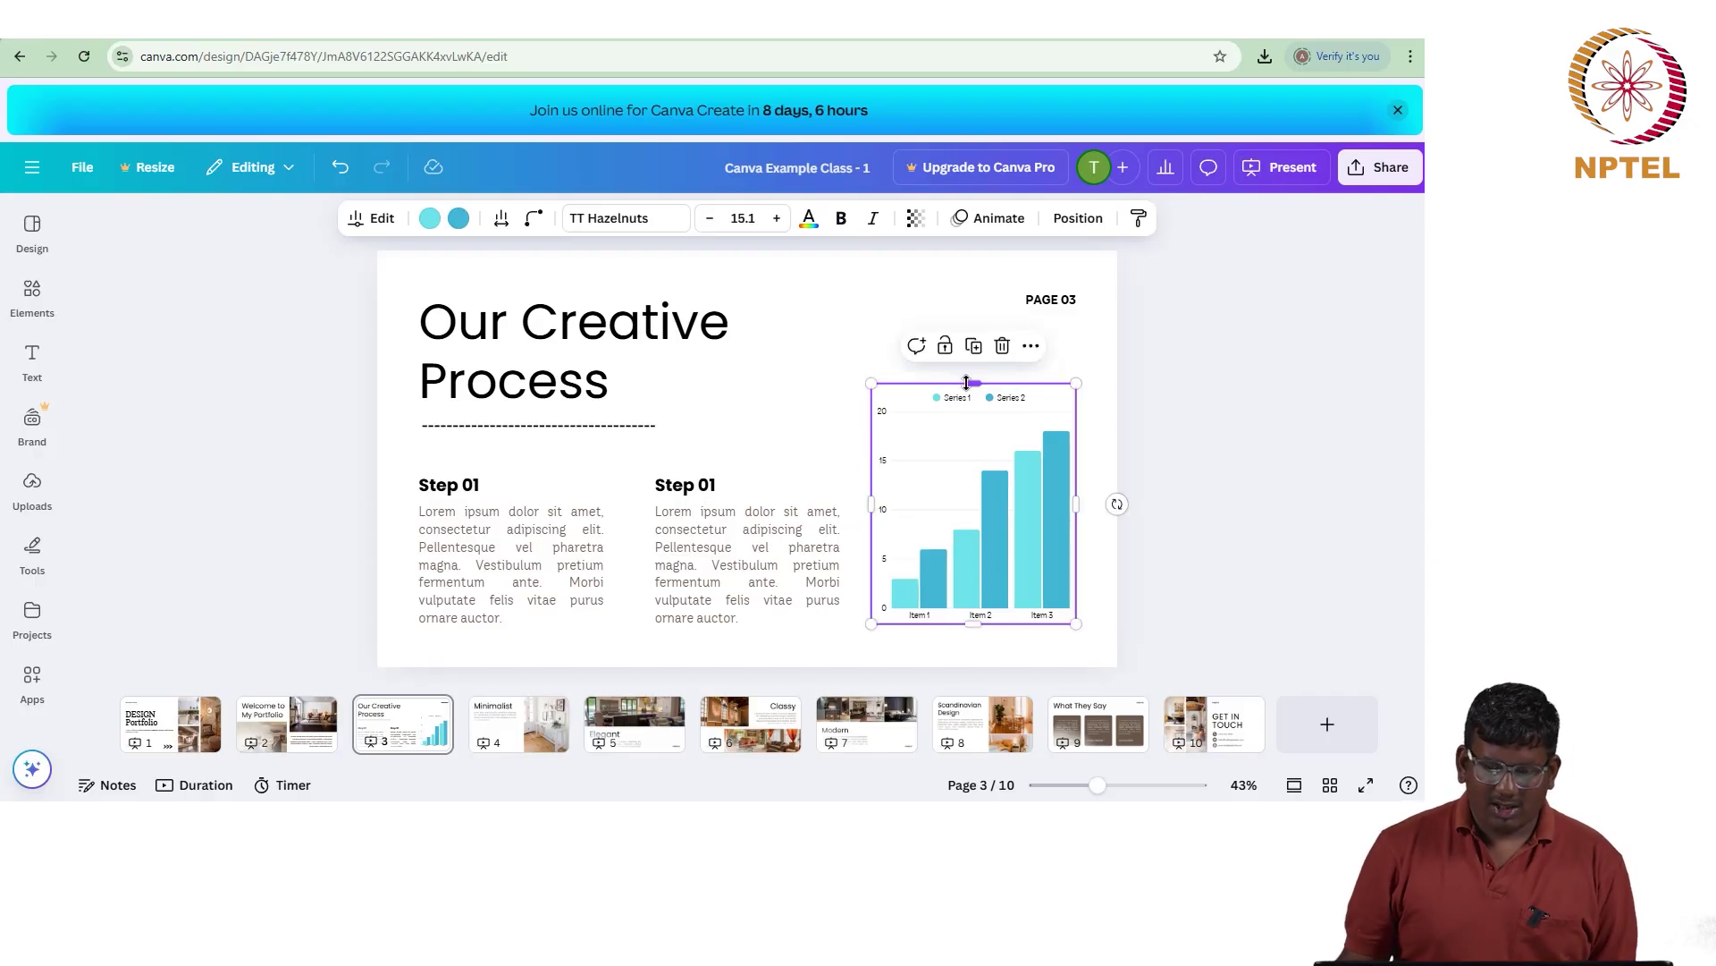
mouse_move(968, 381)
mouse_down()
mouse_move(975, 312)
mouse_move(974, 408)
mouse_move(970, 372)
mouse_up()
Step: Select the bar chart on page 3 and open its data for editing
click(746, 527)
click(732, 372)
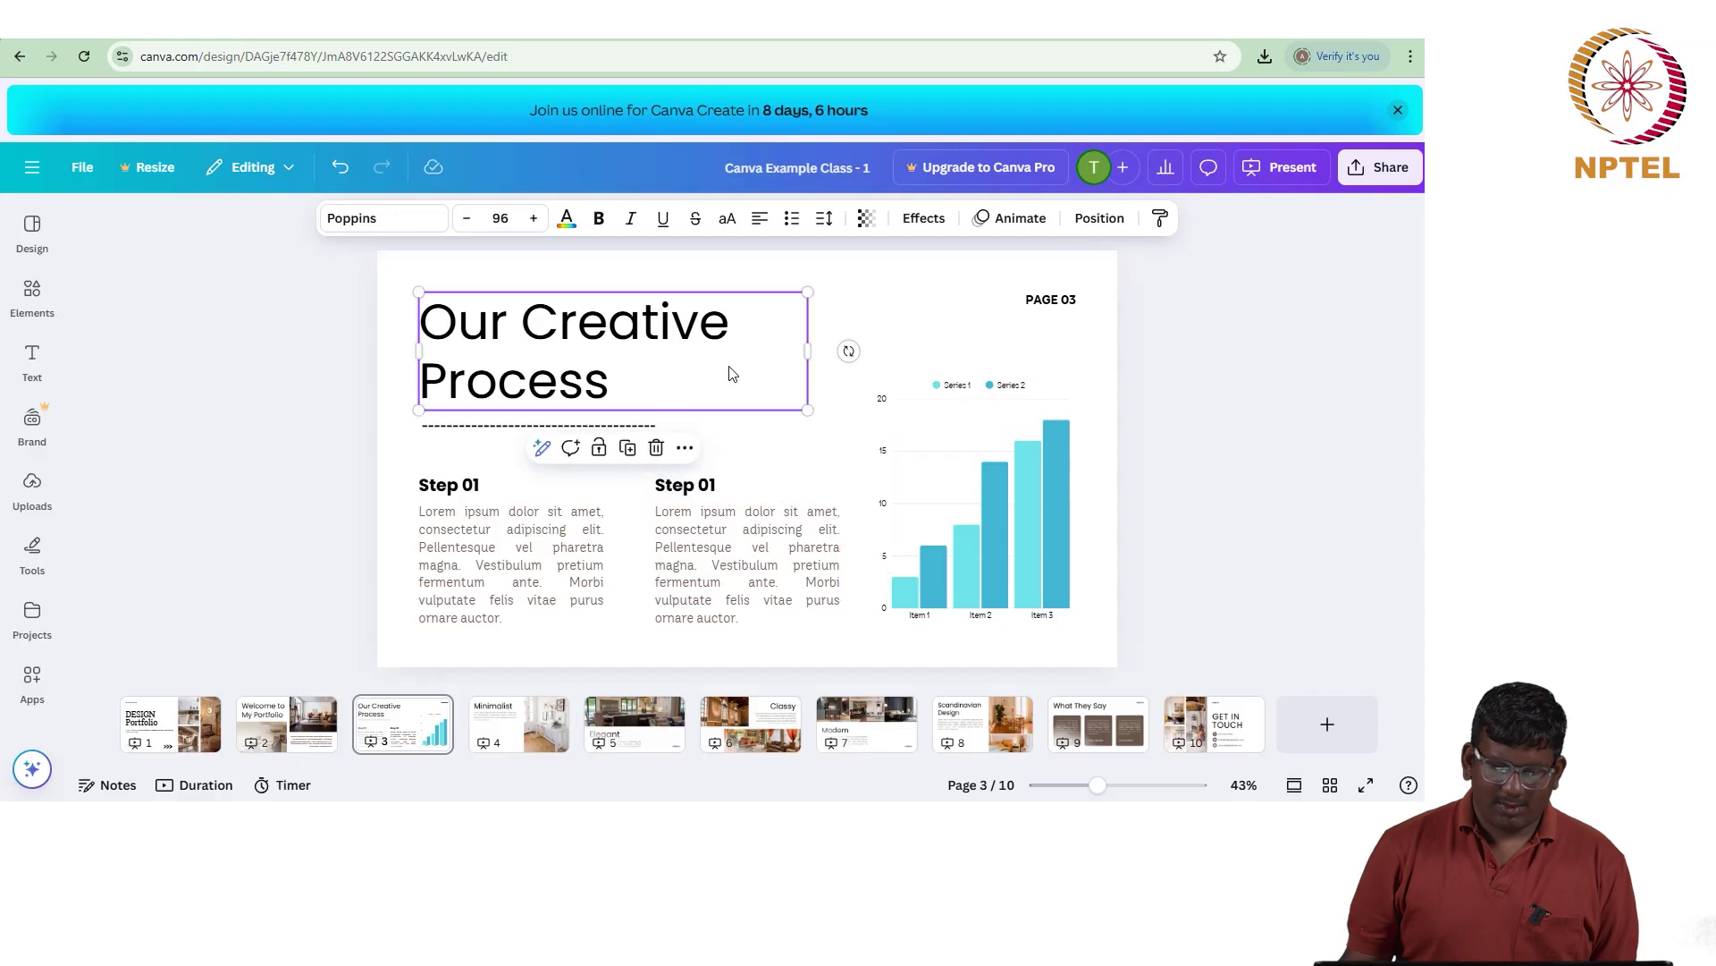
click(907, 453)
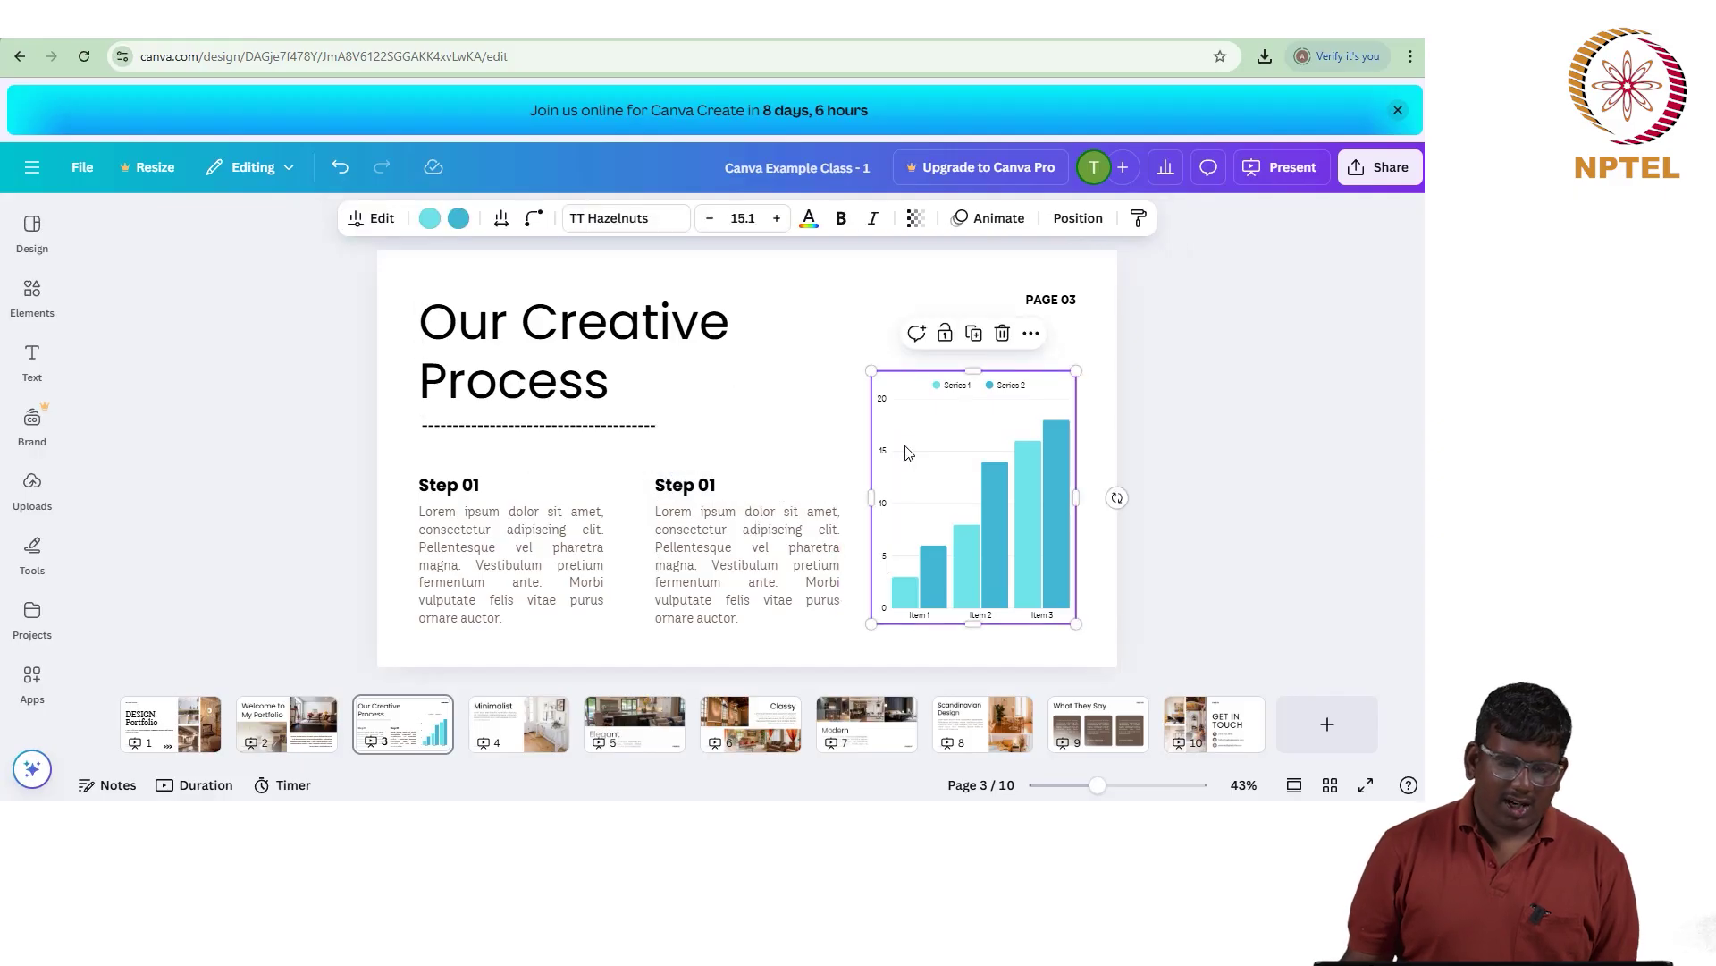
double_click(908, 453)
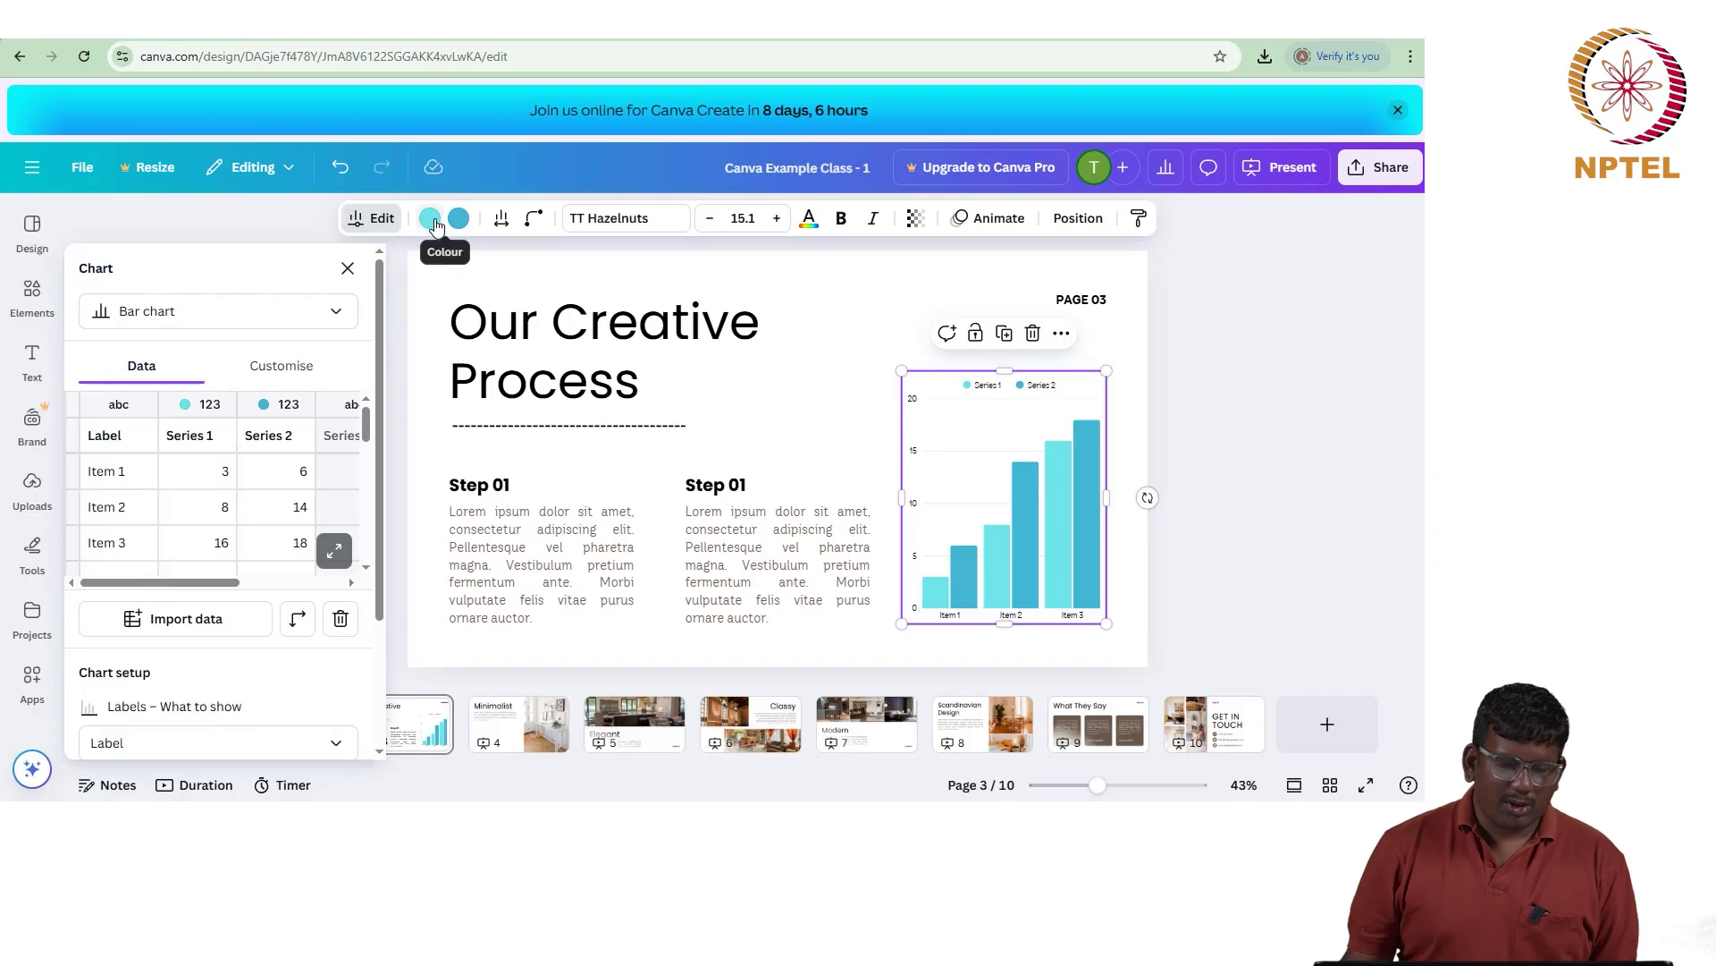
Step: Try bold, italics, underline, strikethrough and uppercase on the first step's paragraph, switching each one off again
click(495, 537)
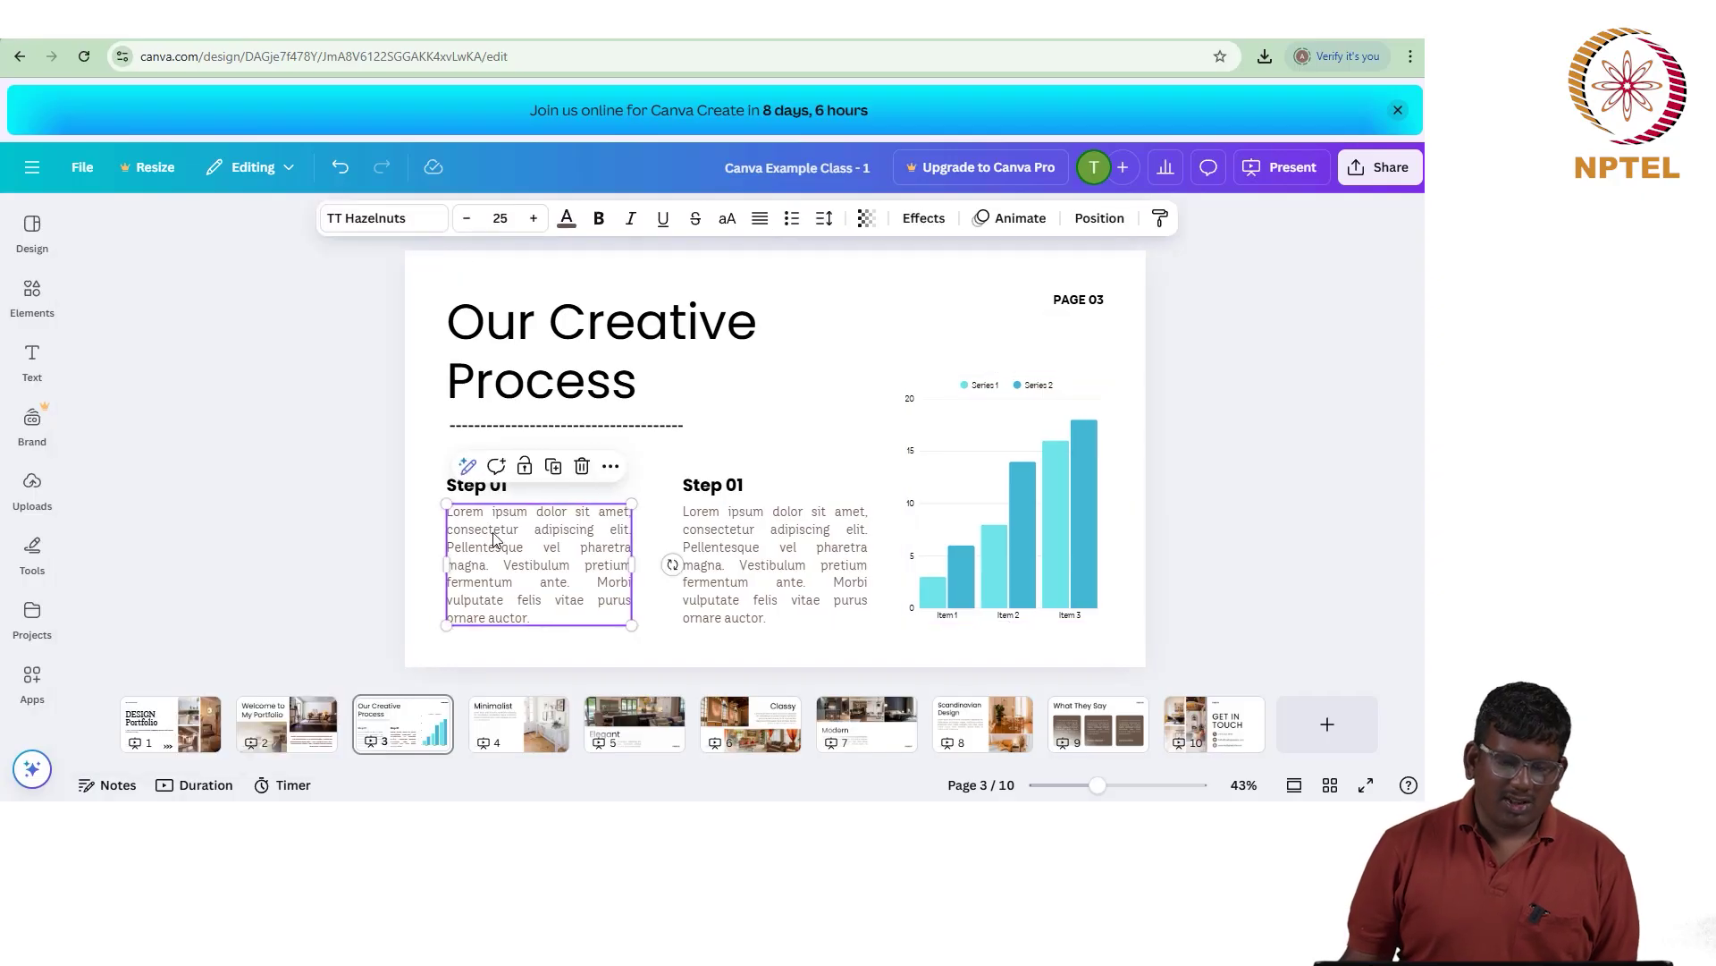
click(598, 220)
click(597, 222)
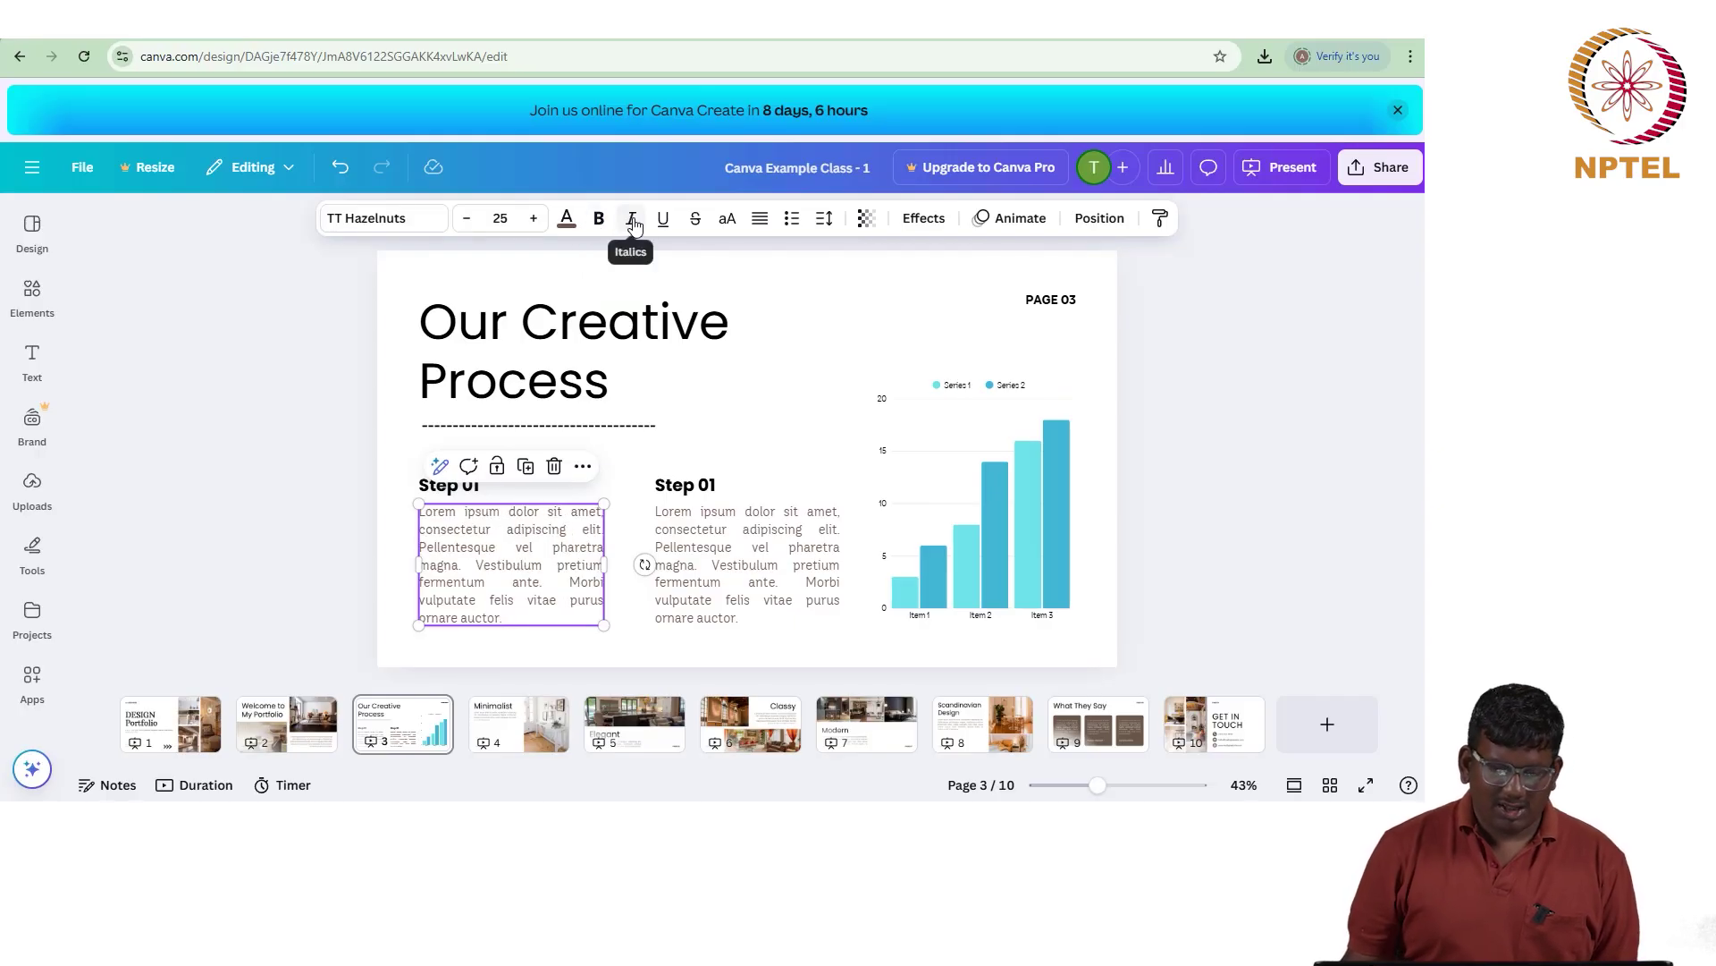
click(633, 223)
click(633, 223)
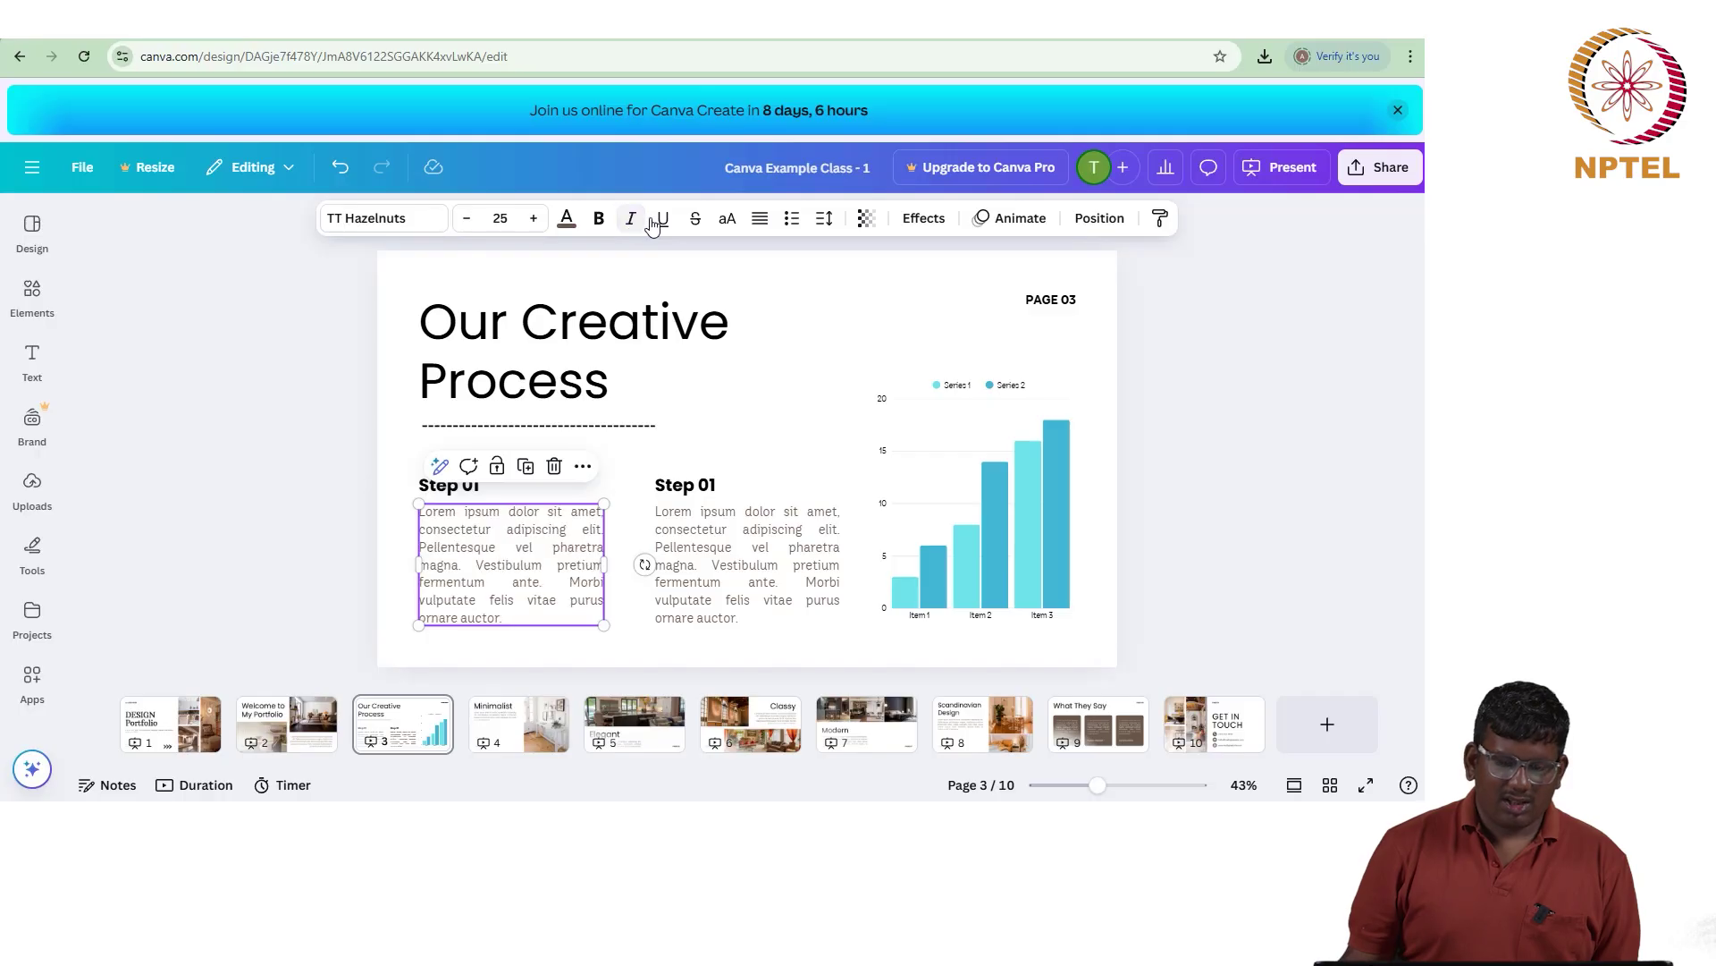
click(661, 222)
click(661, 223)
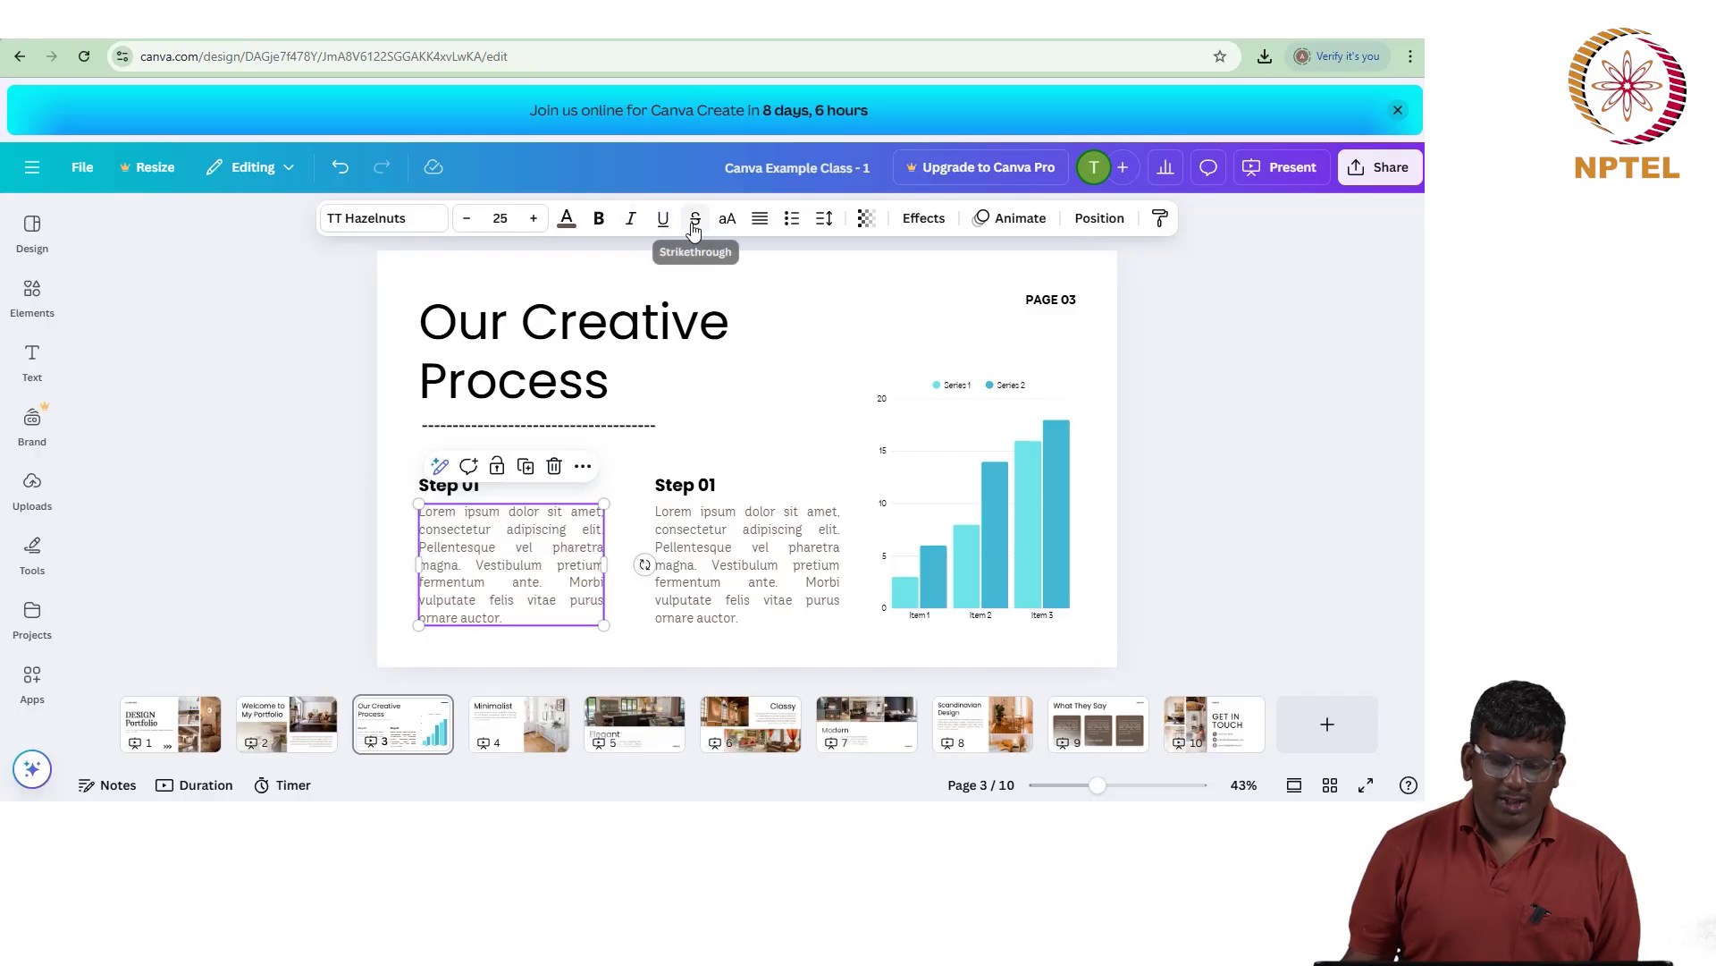
click(695, 223)
click(694, 224)
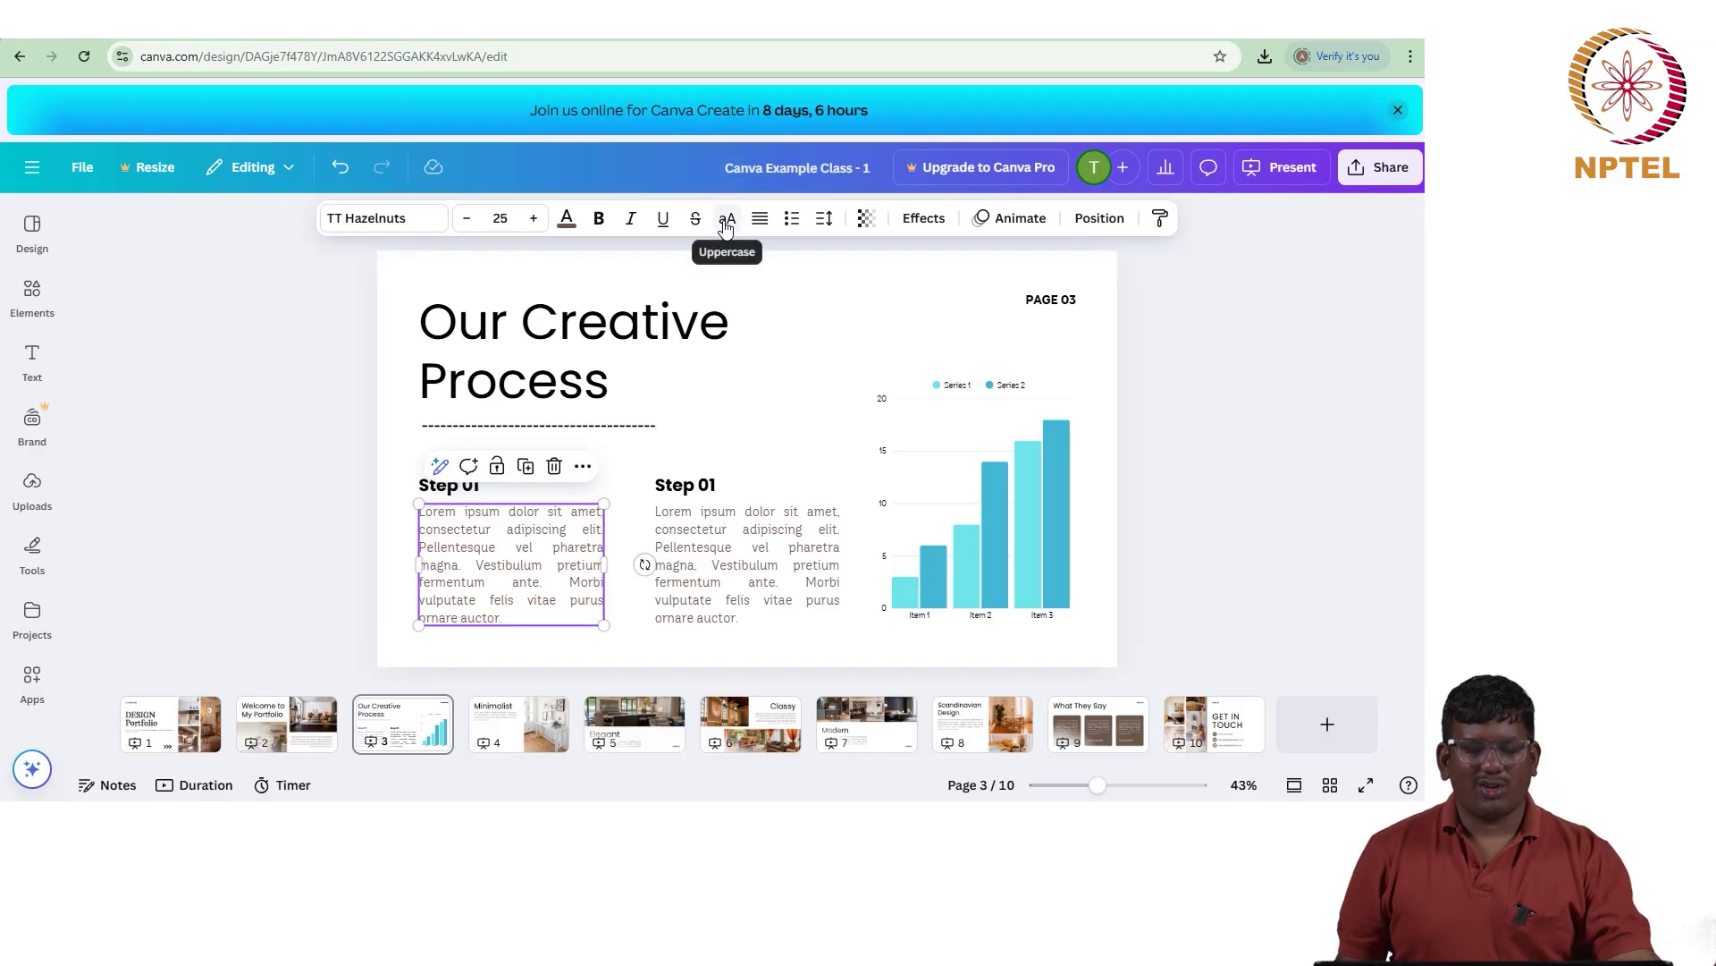
click(726, 225)
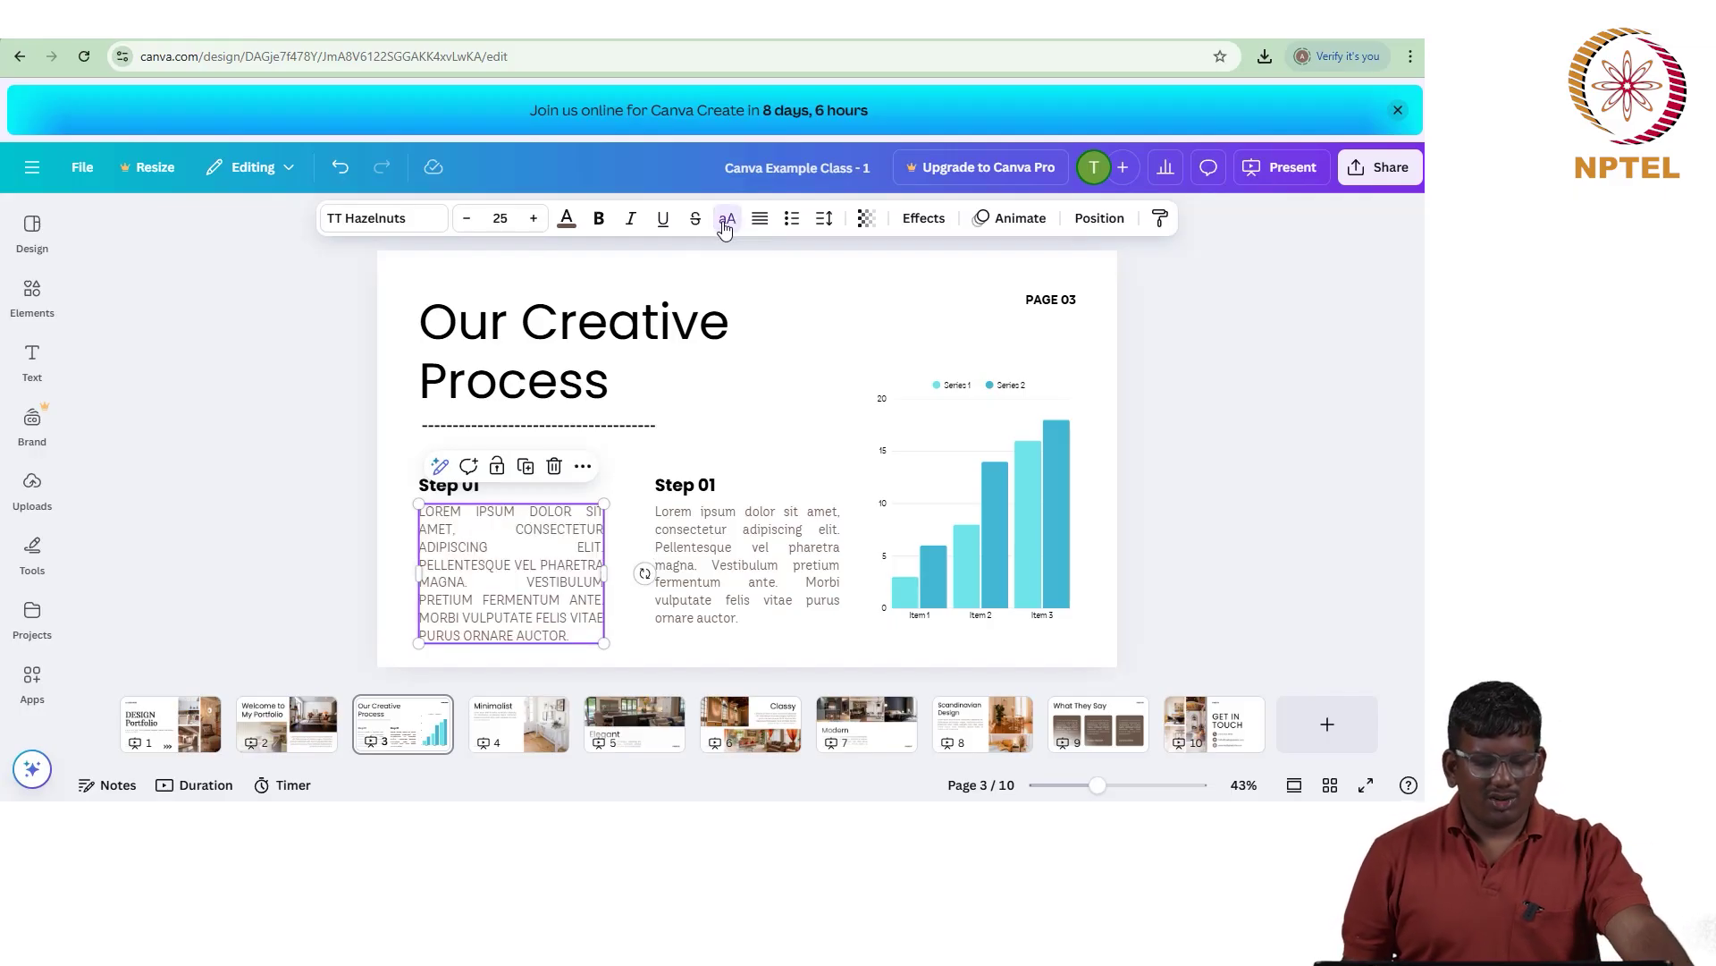
click(725, 223)
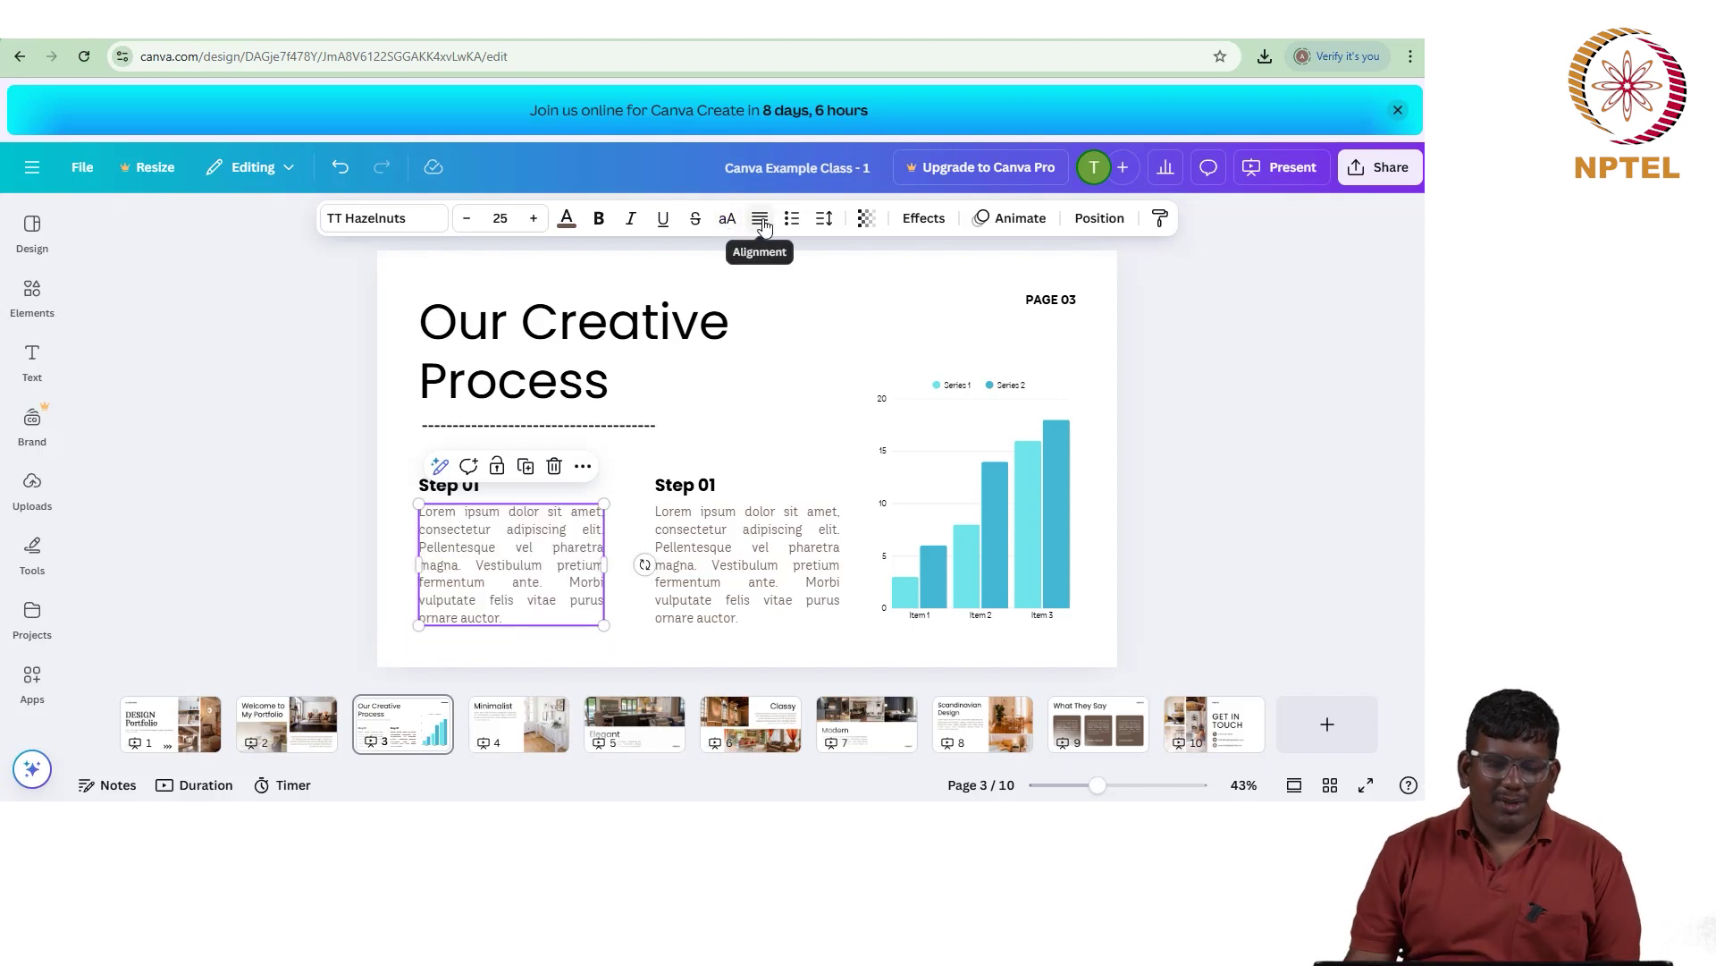
Step: Cycle the first step's paragraph through left, centred and right alignment and back to justified
click(759, 224)
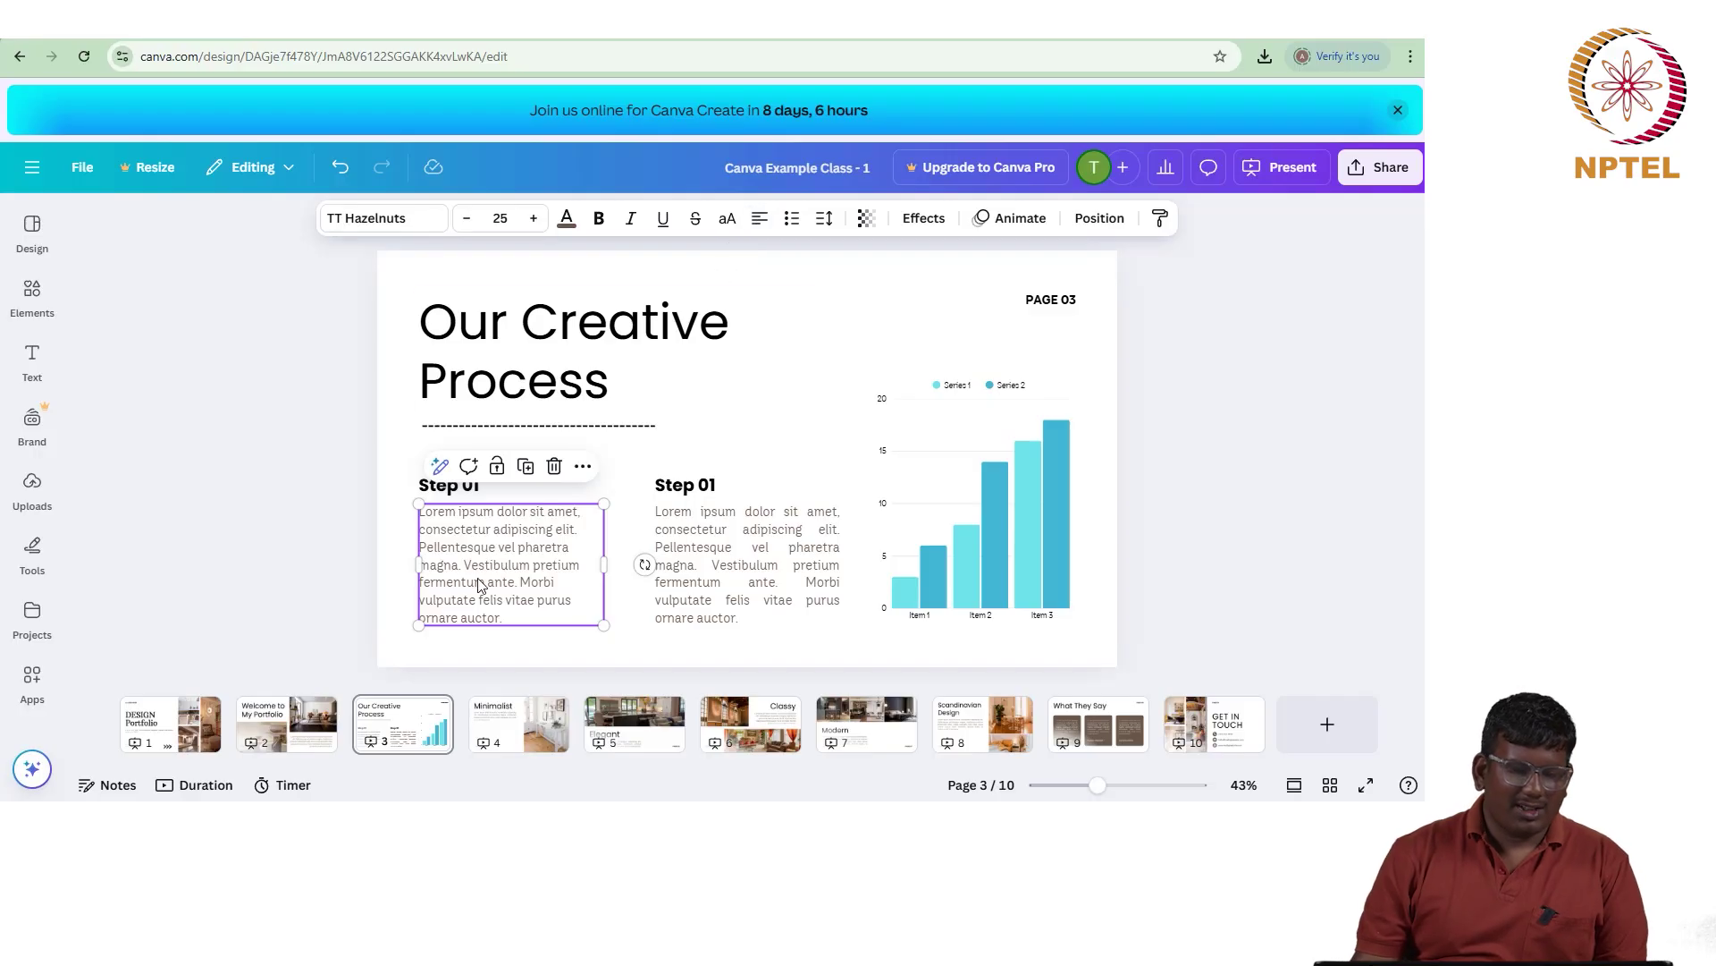
click(760, 218)
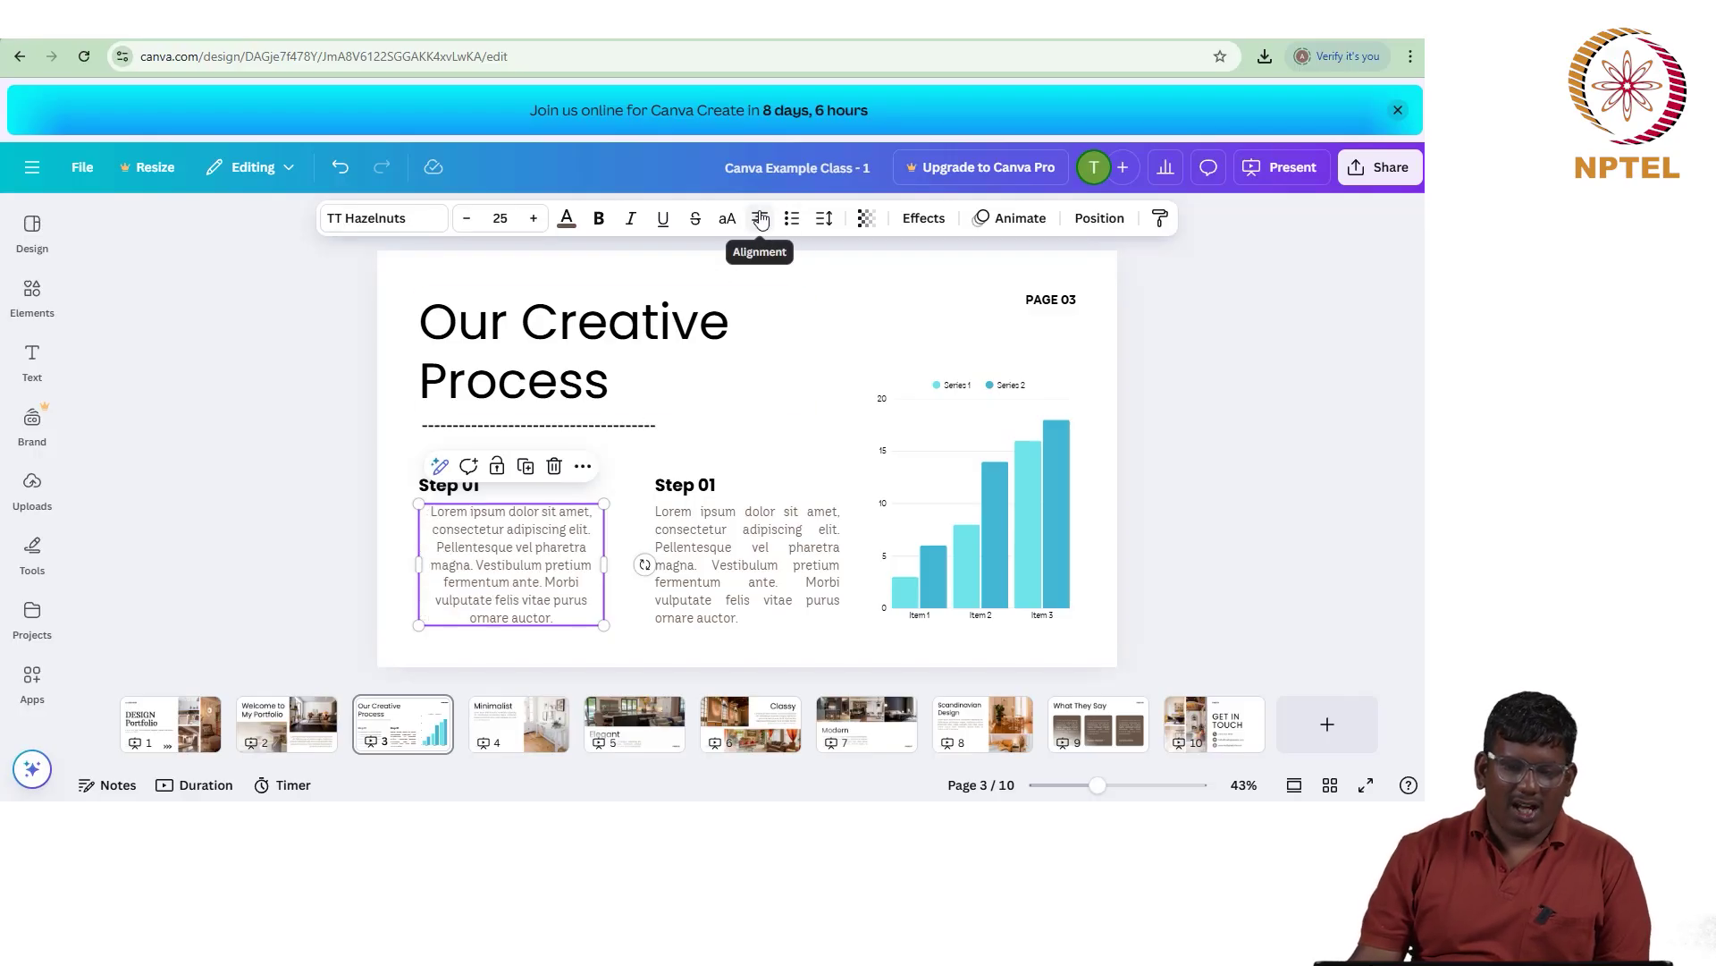
click(762, 218)
click(761, 218)
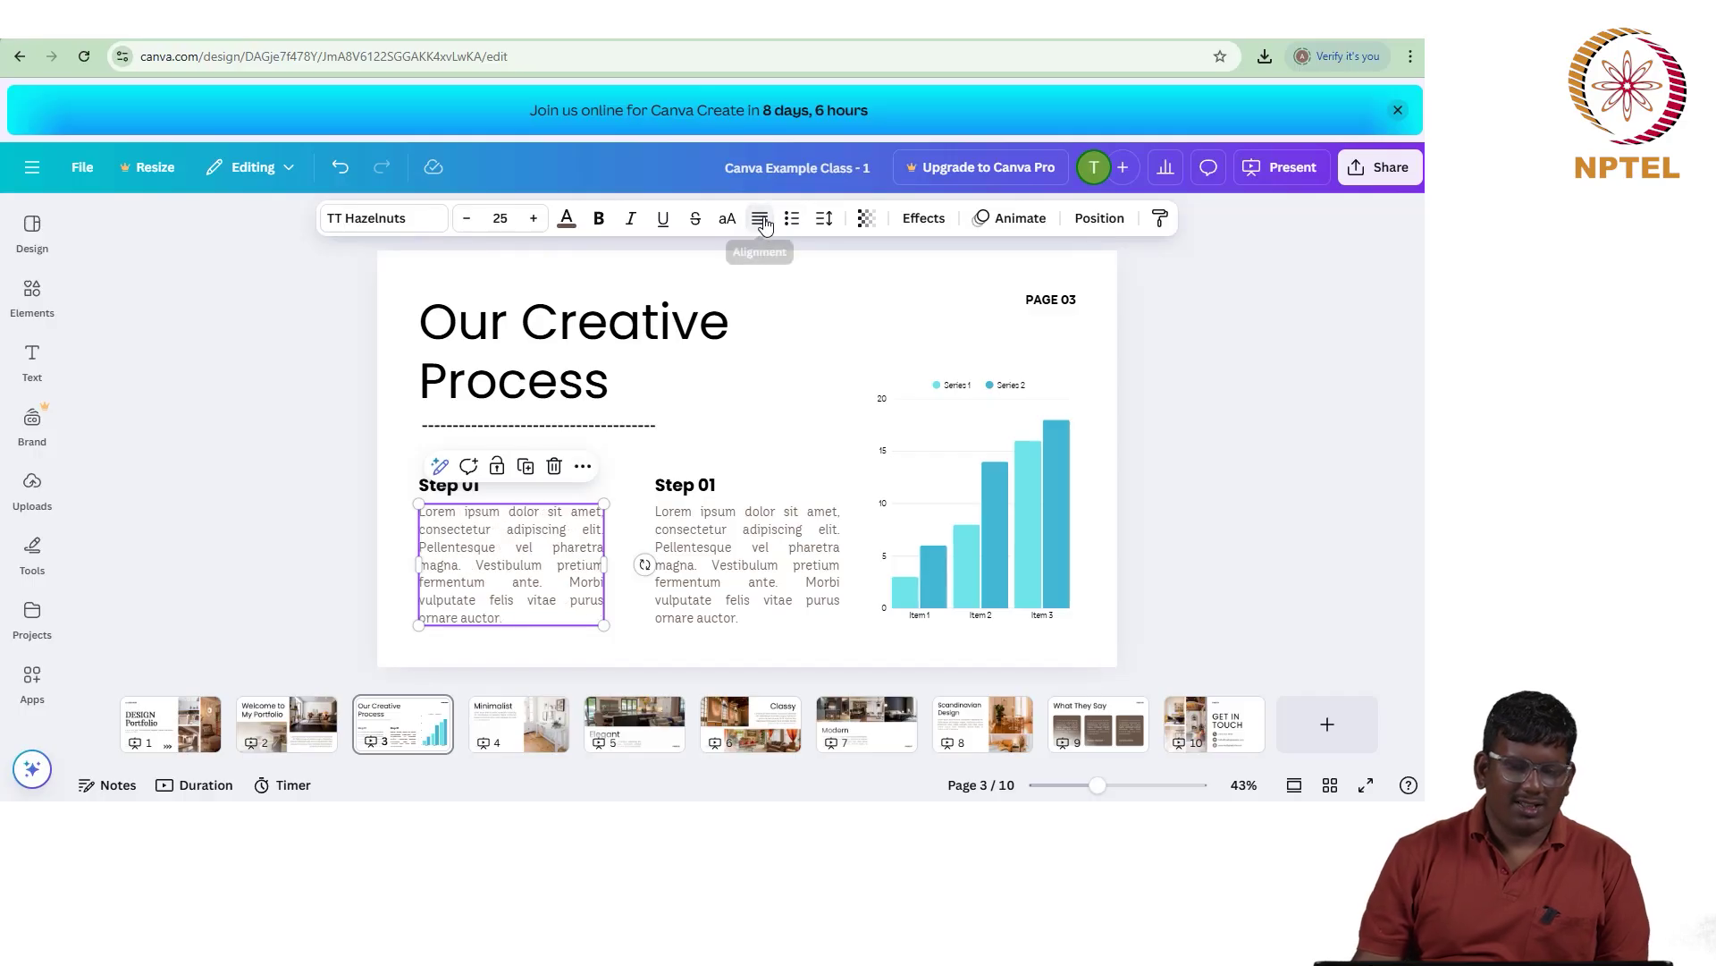
Step: Turn the second step's paragraph into a bulleted list and split it into three bullets, after "consectetur" and "magna."
click(735, 560)
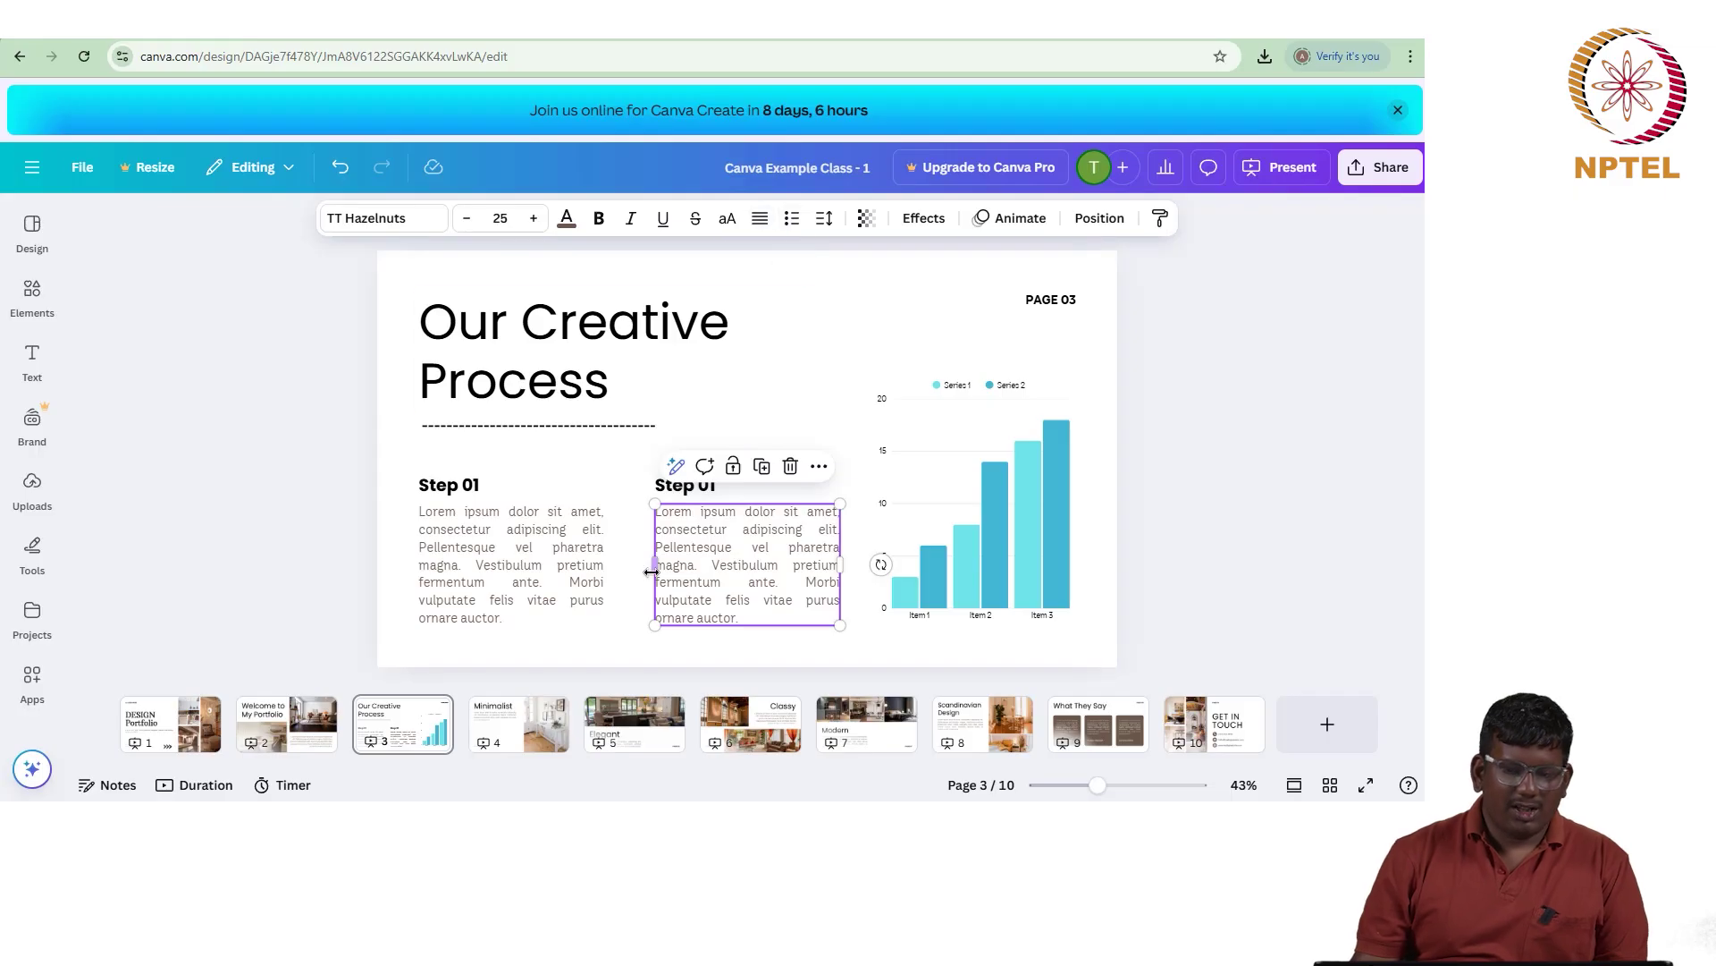
double_click(682, 577)
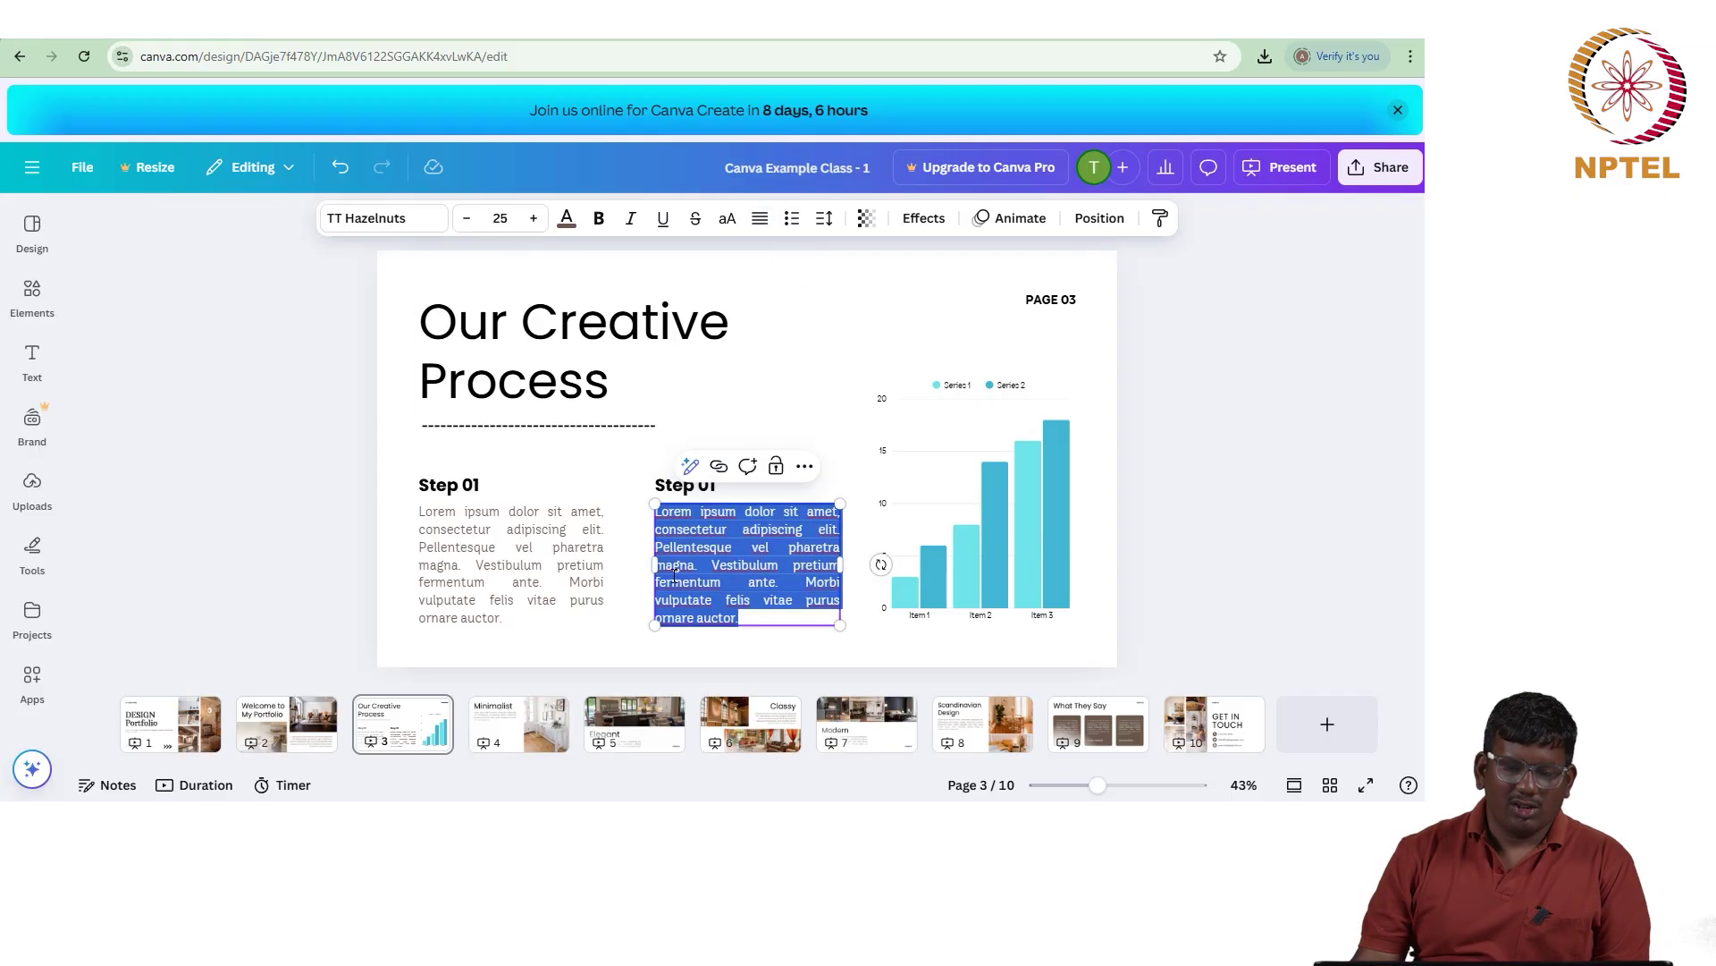
click(791, 219)
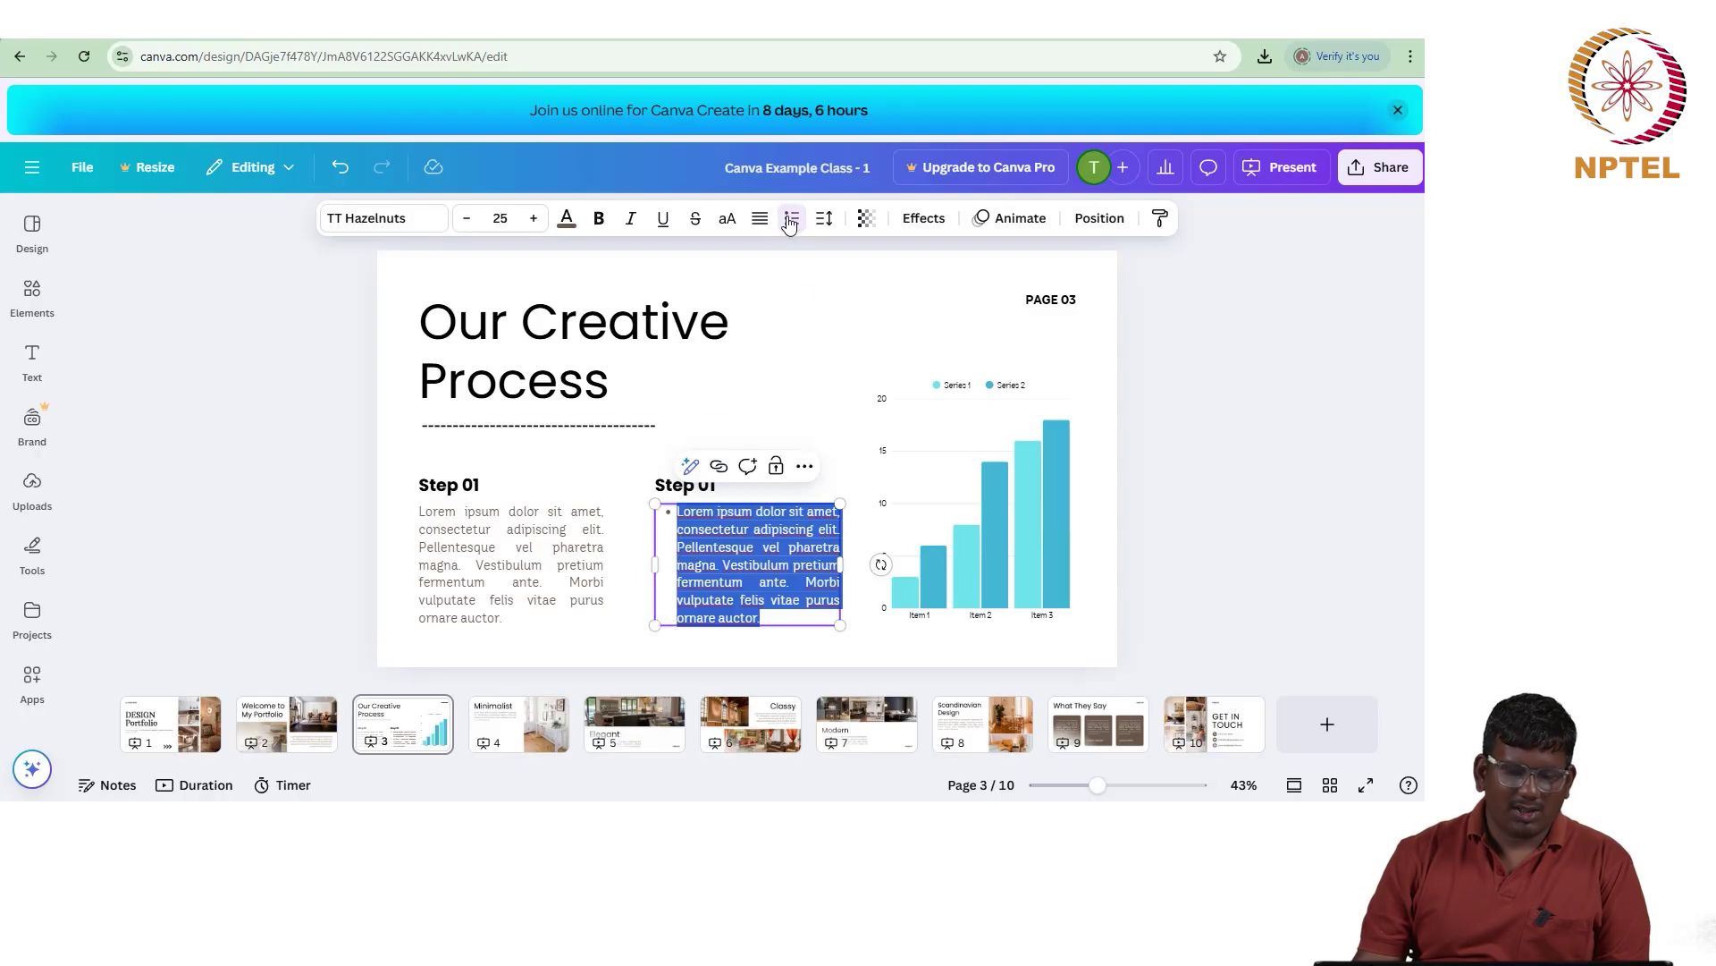
click(752, 538)
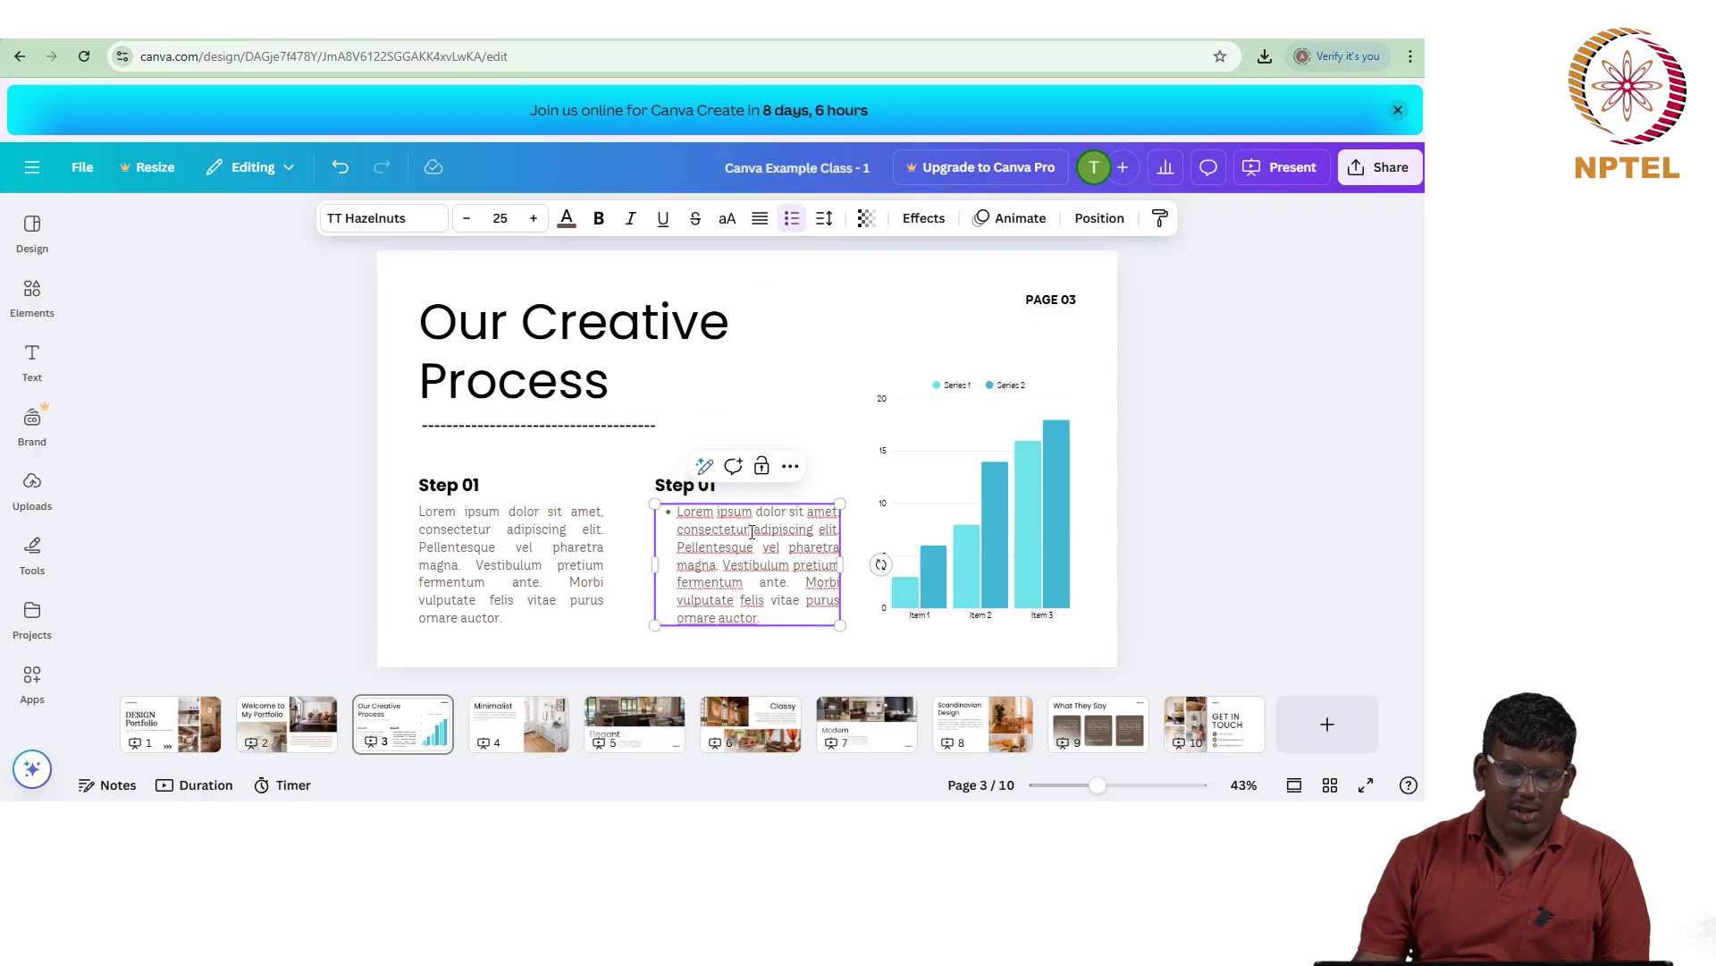
key(Return)
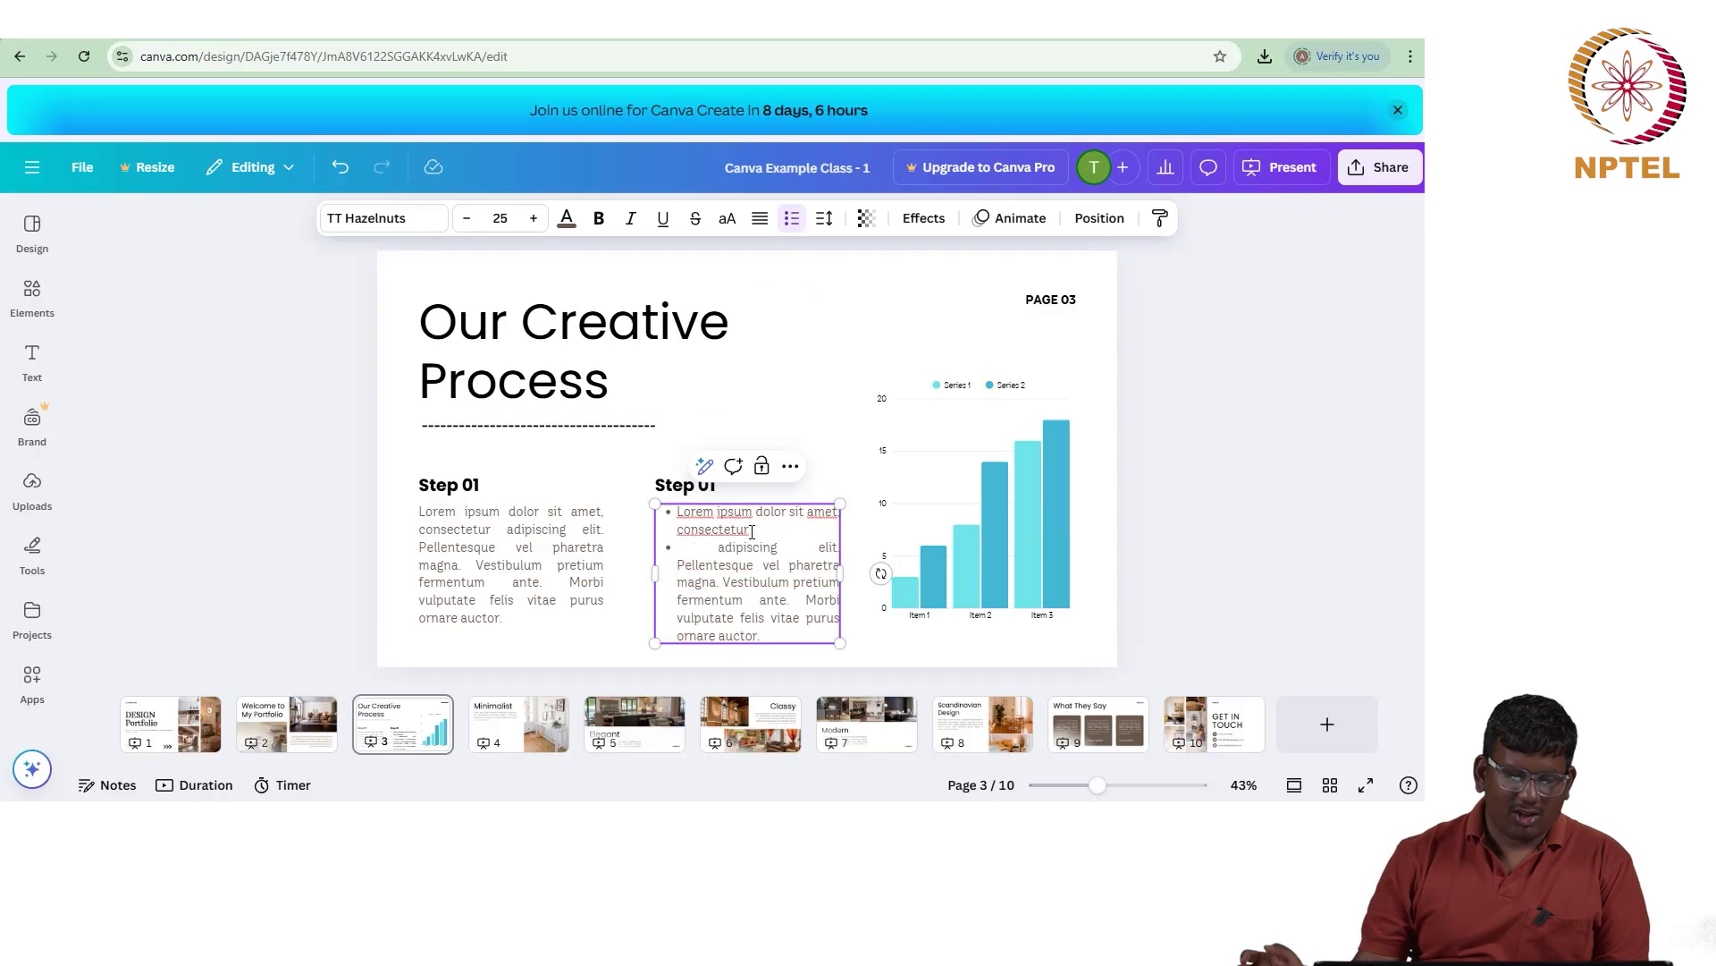
click(720, 585)
key(Return)
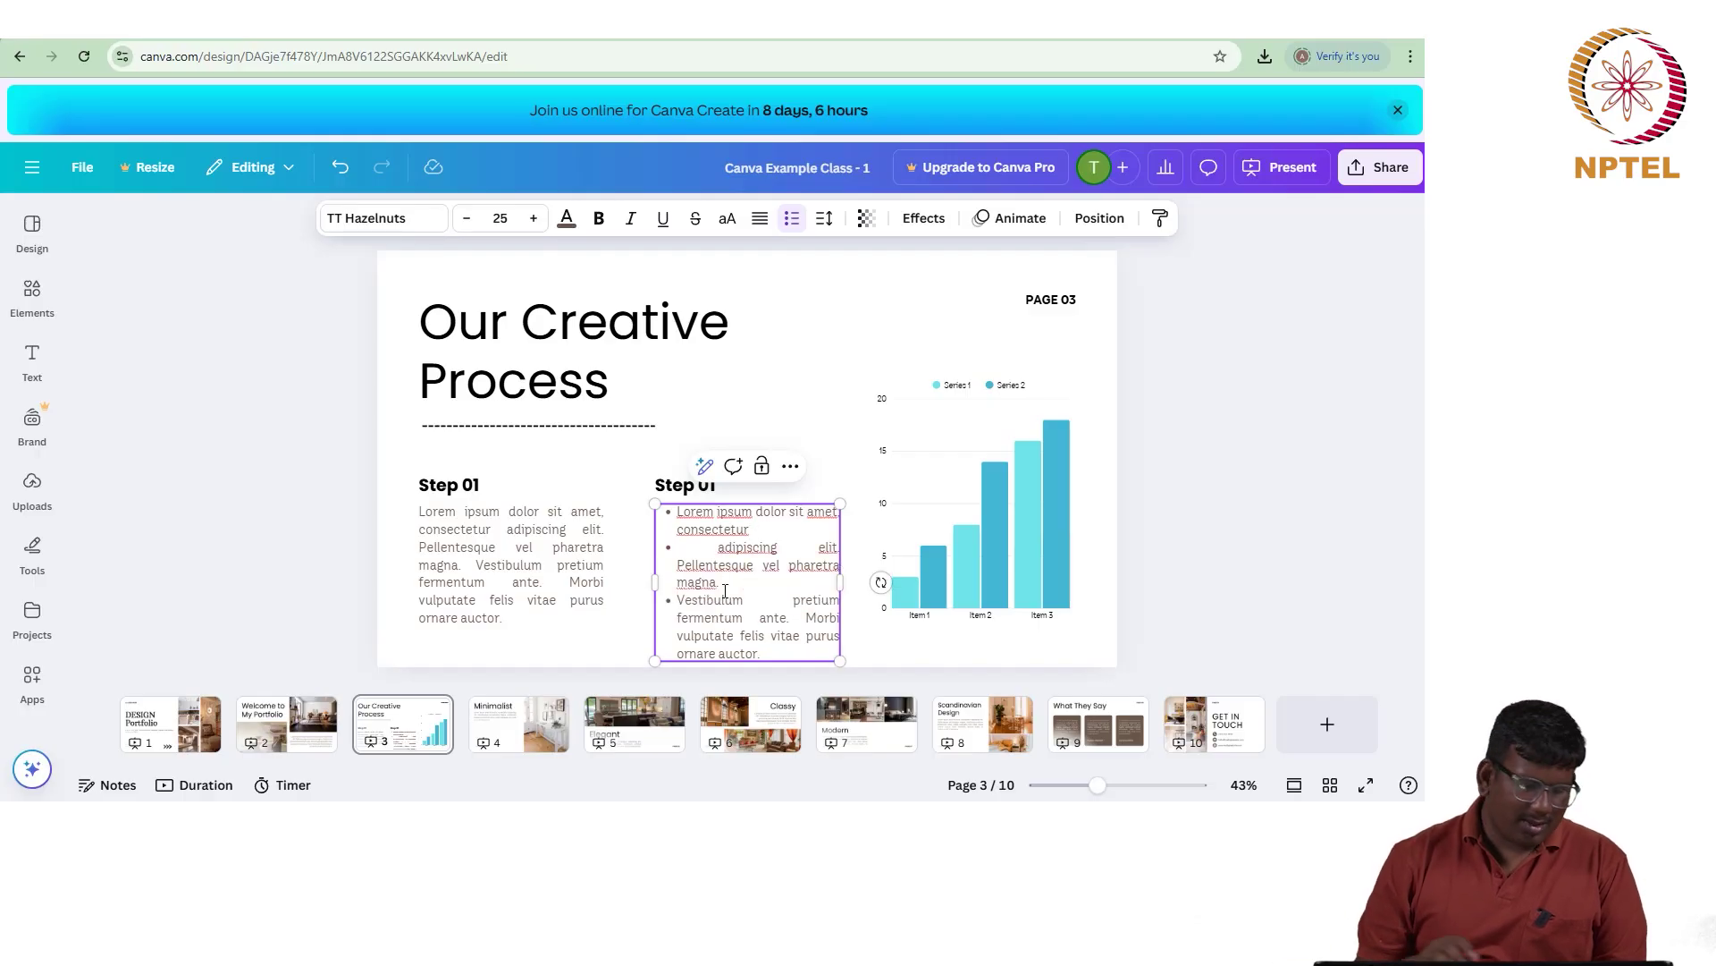
Step: Undo the bullet splits and the bulleted list formatting in the second step's paragraph
key(ctrl+z)
key(ctrl+z)
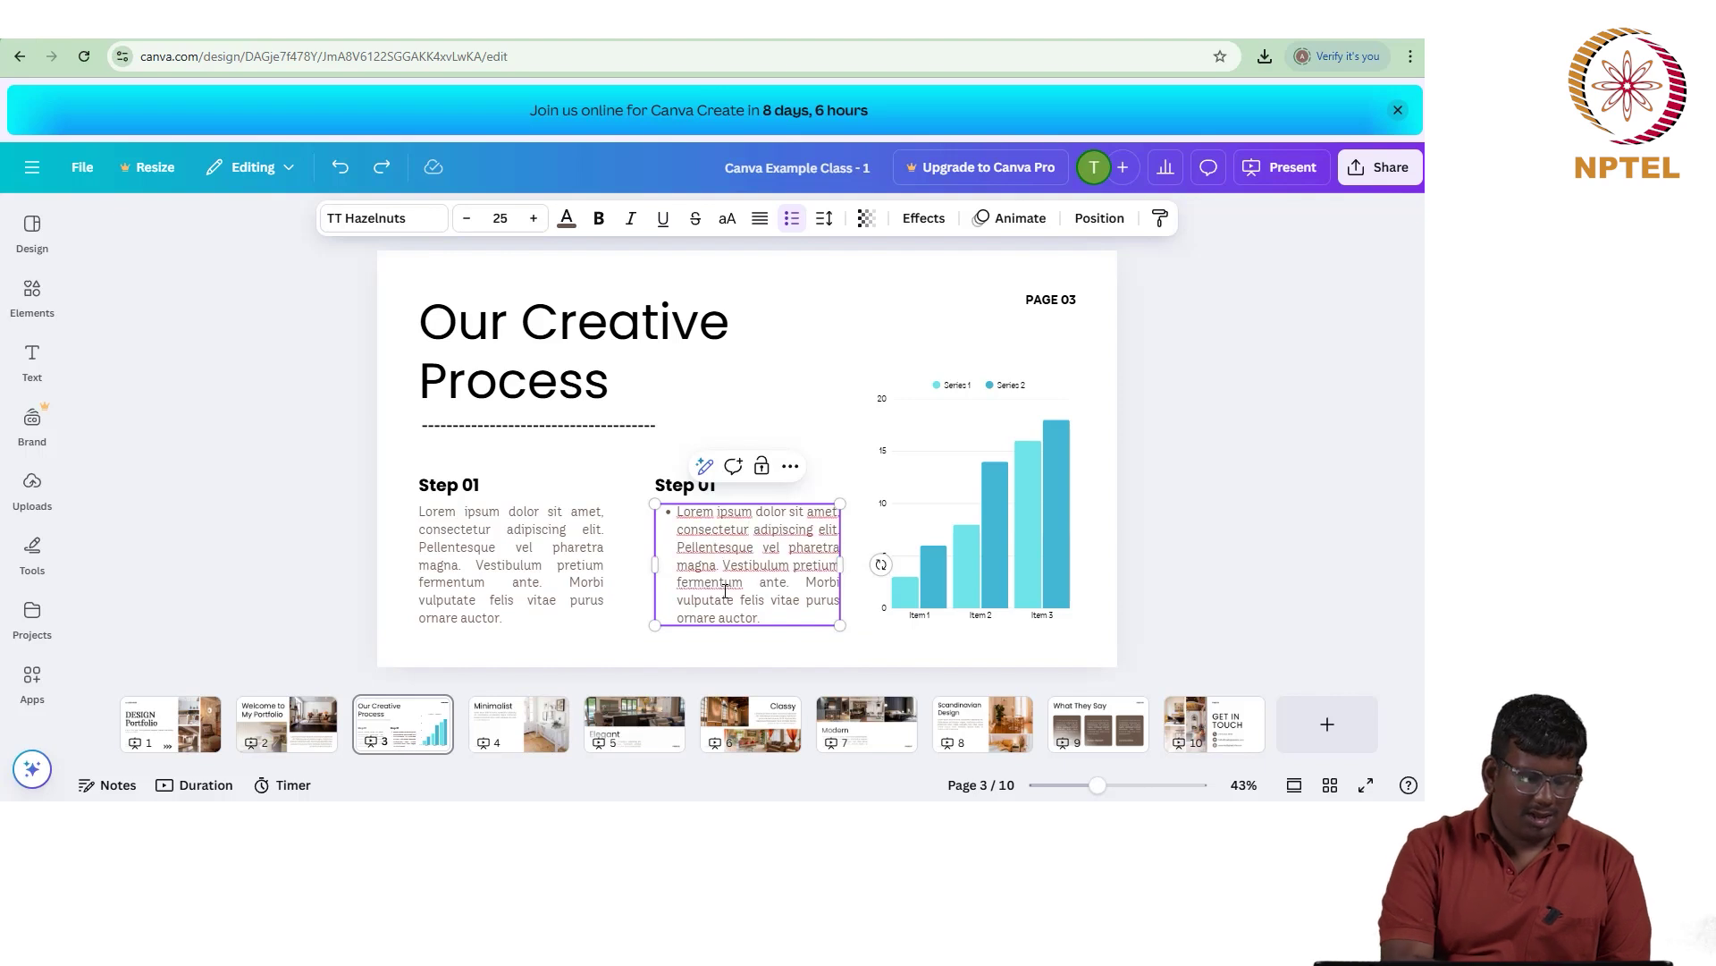
key(ctrl+z)
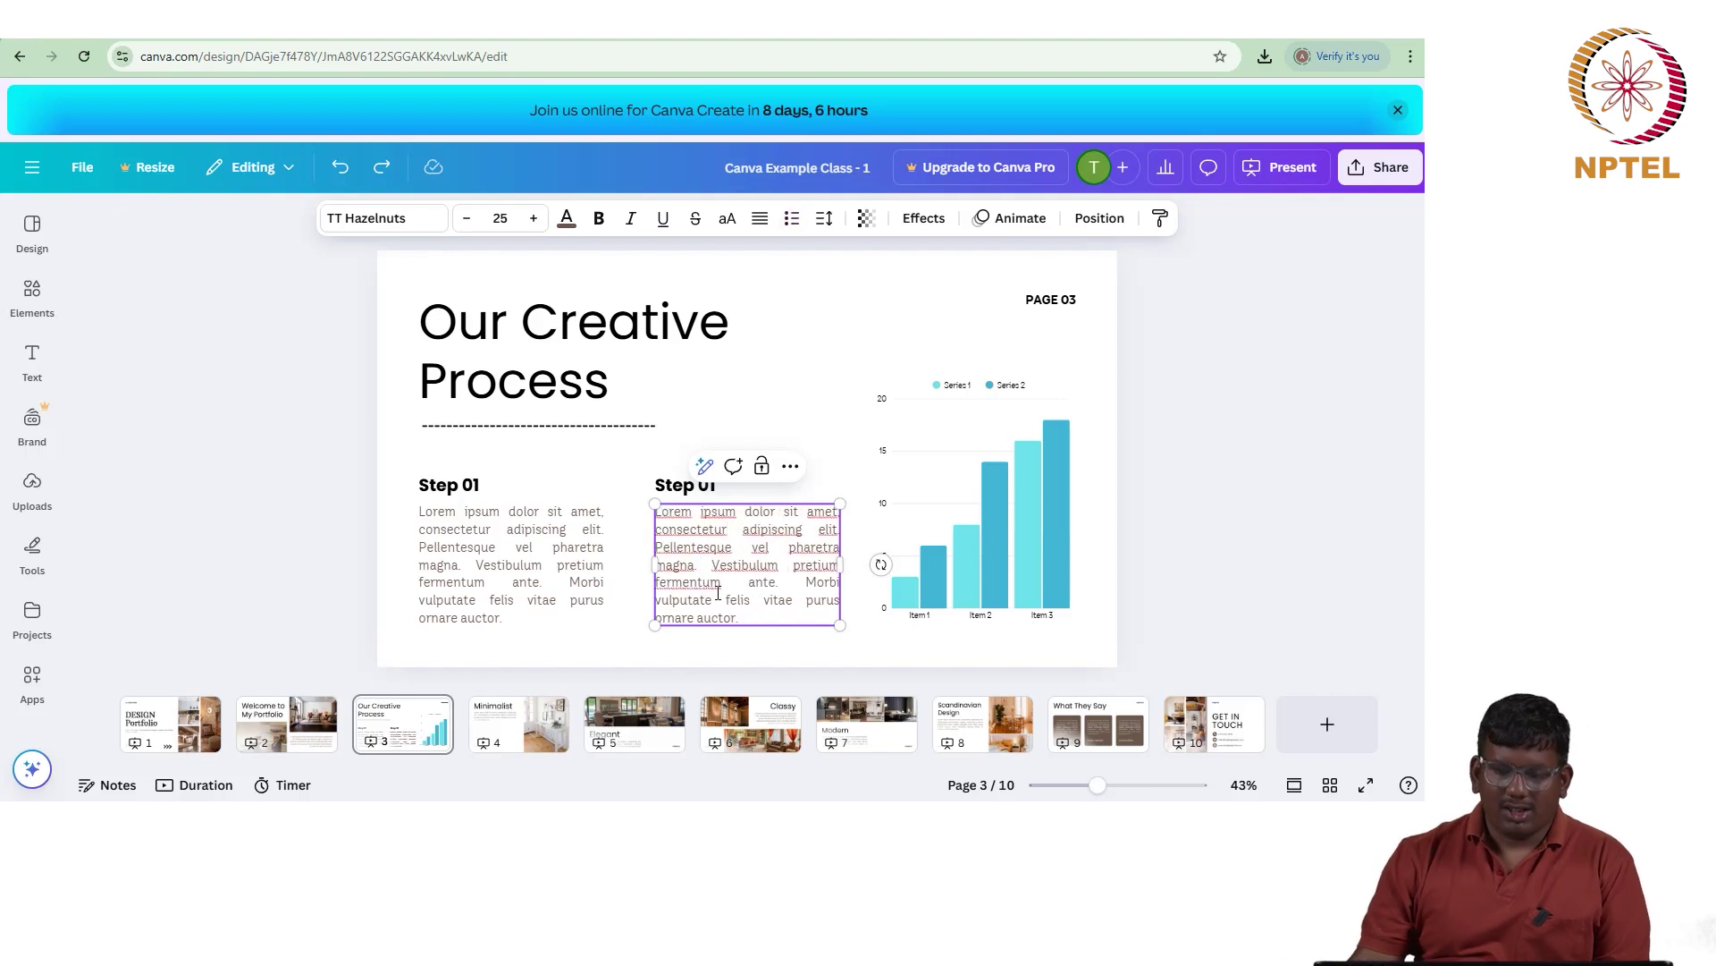
Step: Set the letter spacing of the second step's paragraph to -200
click(832, 217)
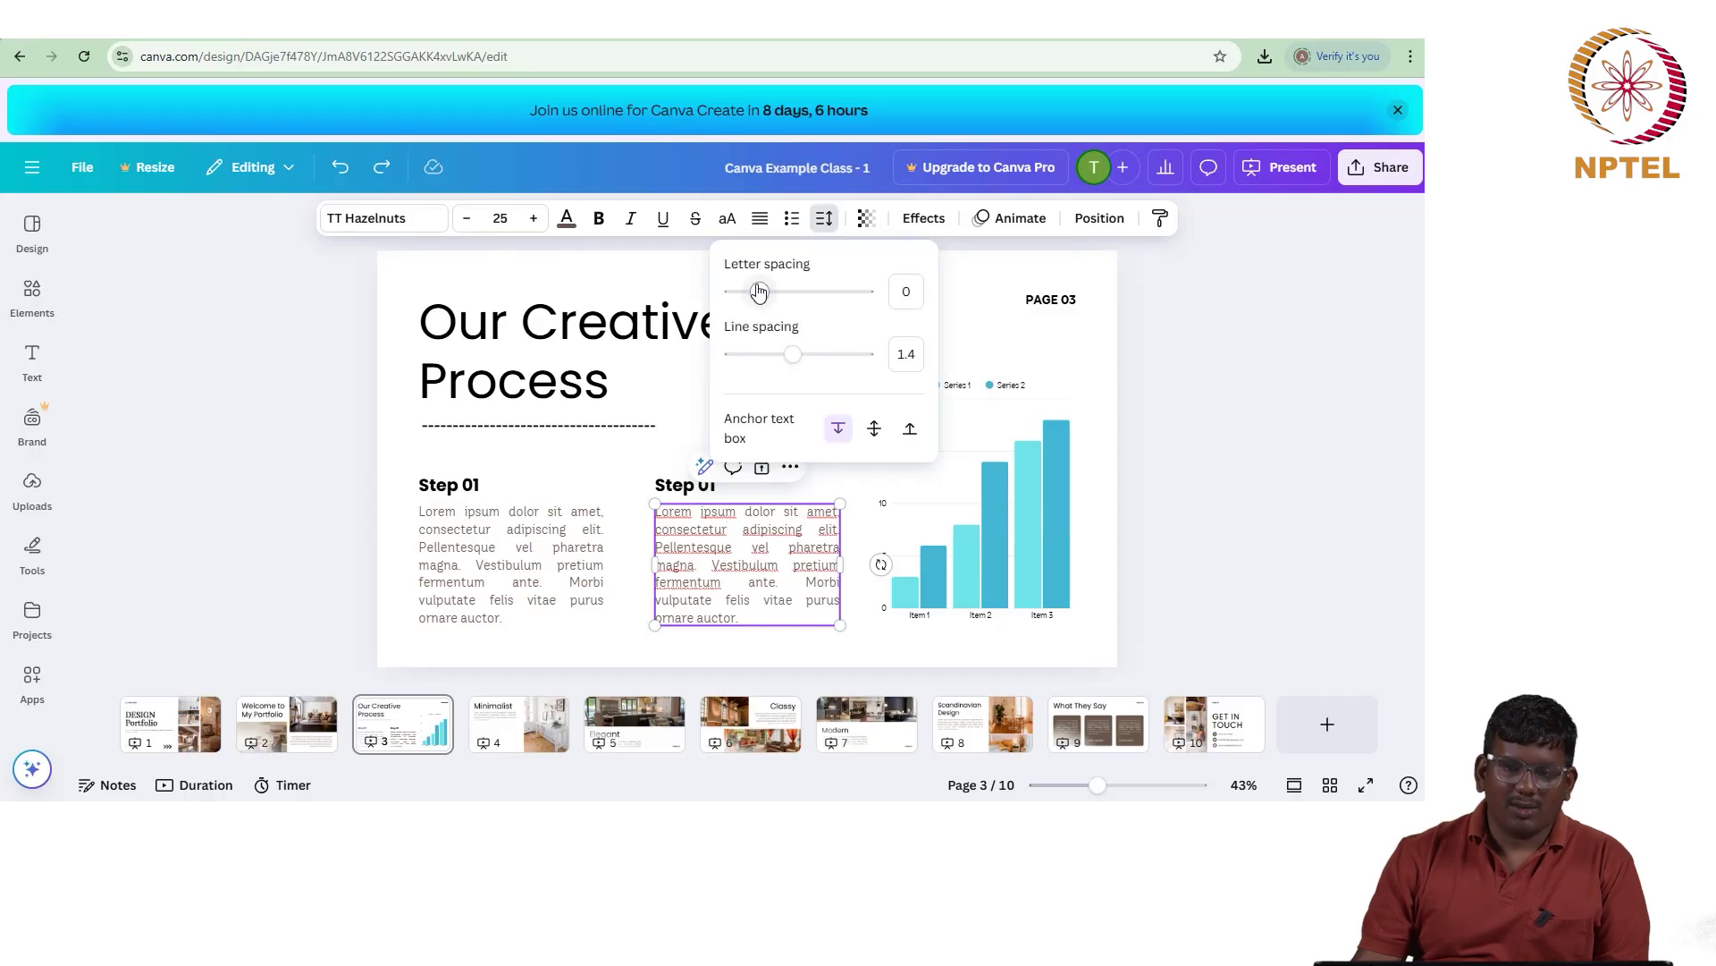
drag(758, 291, 798, 370)
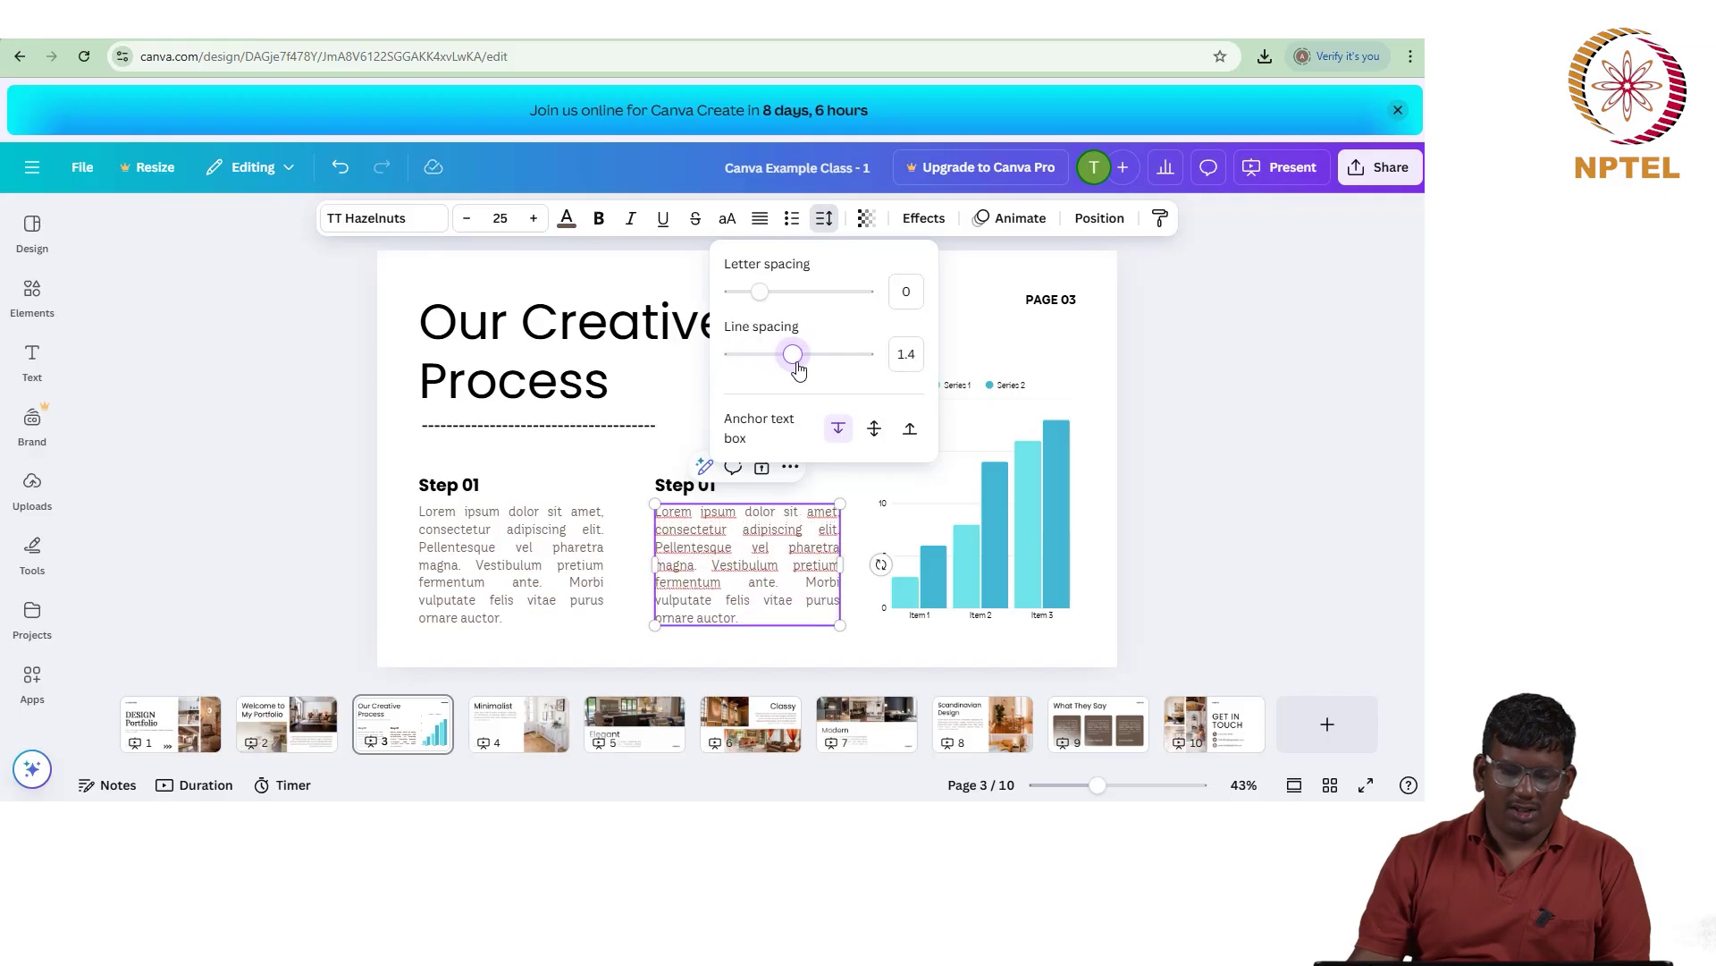
drag(763, 292, 732, 311)
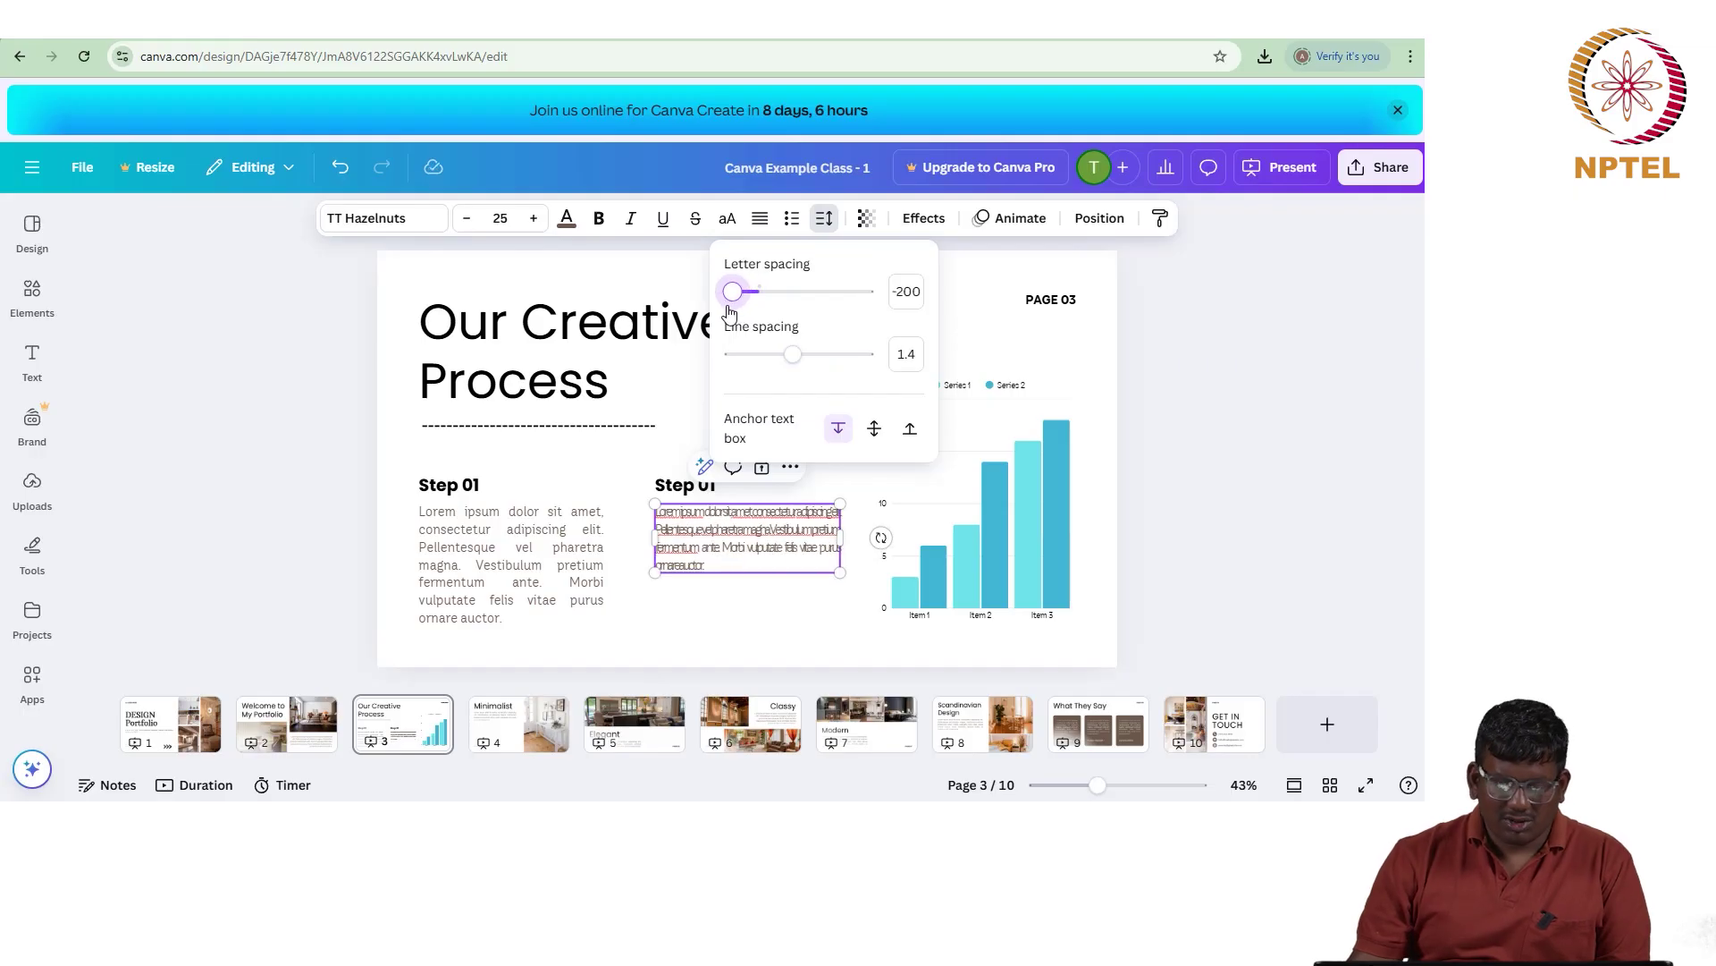
Step: Set the second Step 01 paragraph's letter spacing to 0 and anchor its text box to the bottom
drag(732, 311, 768, 297)
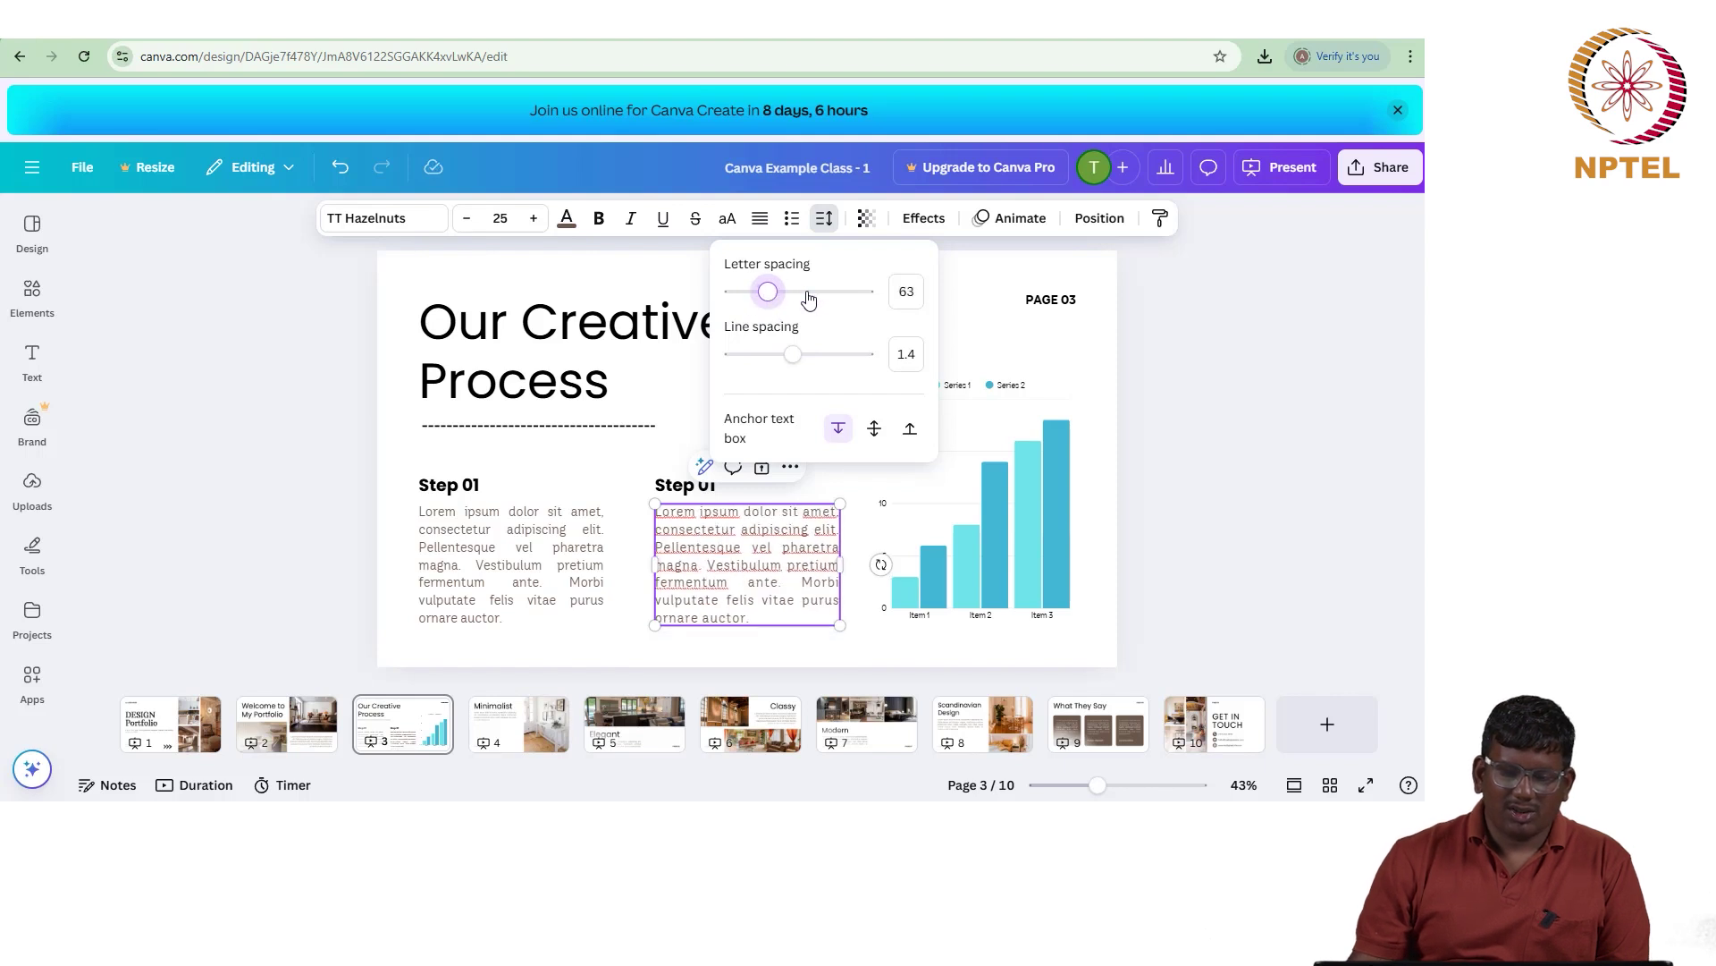
click(900, 285)
text(0)
key(Return)
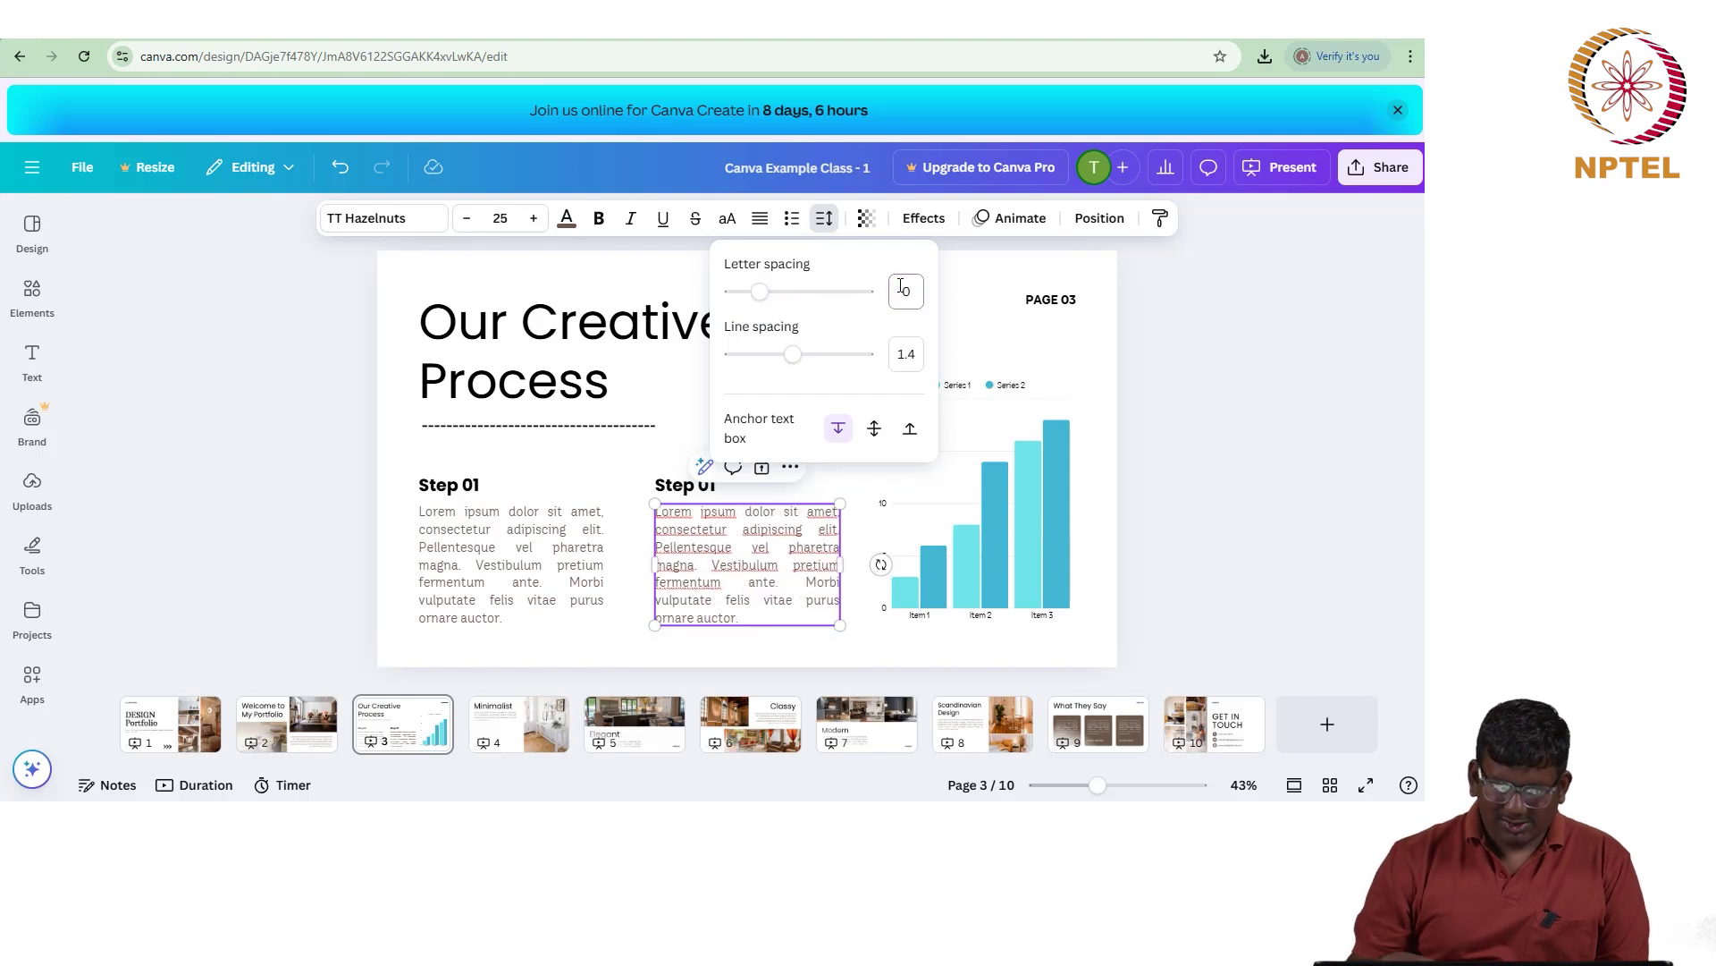
click(873, 433)
click(910, 429)
Step: Try enlarging the second Step 01 paragraph's text box and undo the resize
drag(654, 503, 536, 426)
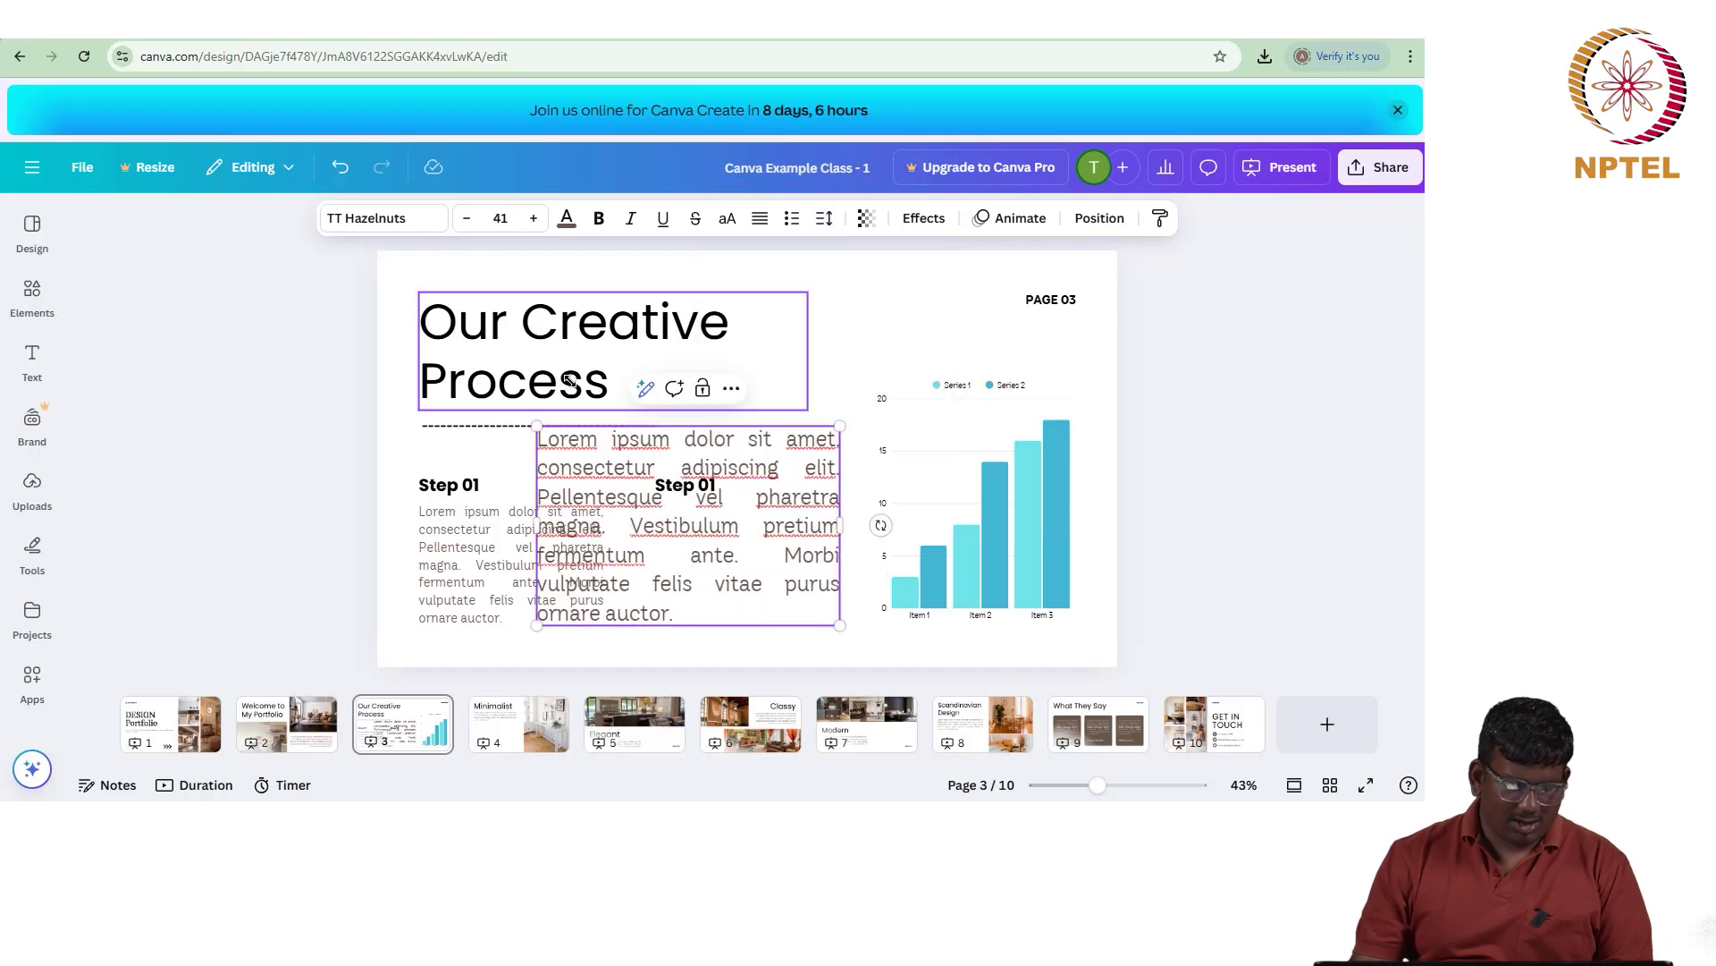
key(ctrl+z)
triple_click(695, 544)
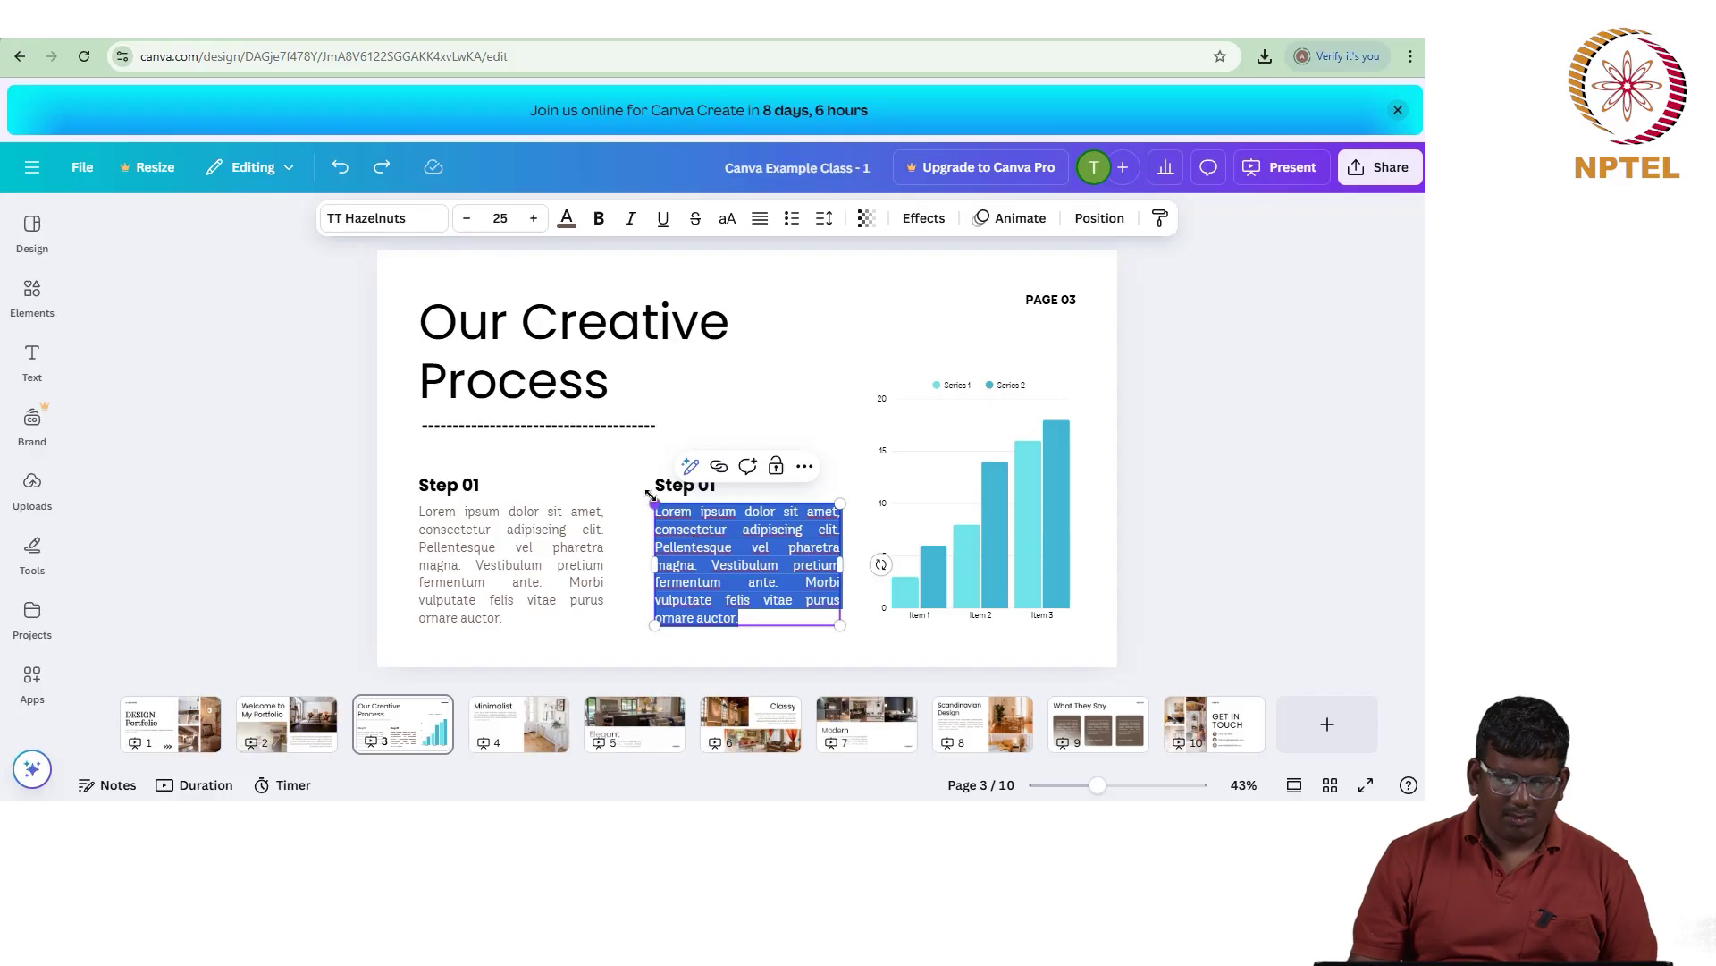
Step: Duplicate page 3 and delete everything on the copy except the second Step 01 paragraph's body text
click(429, 708)
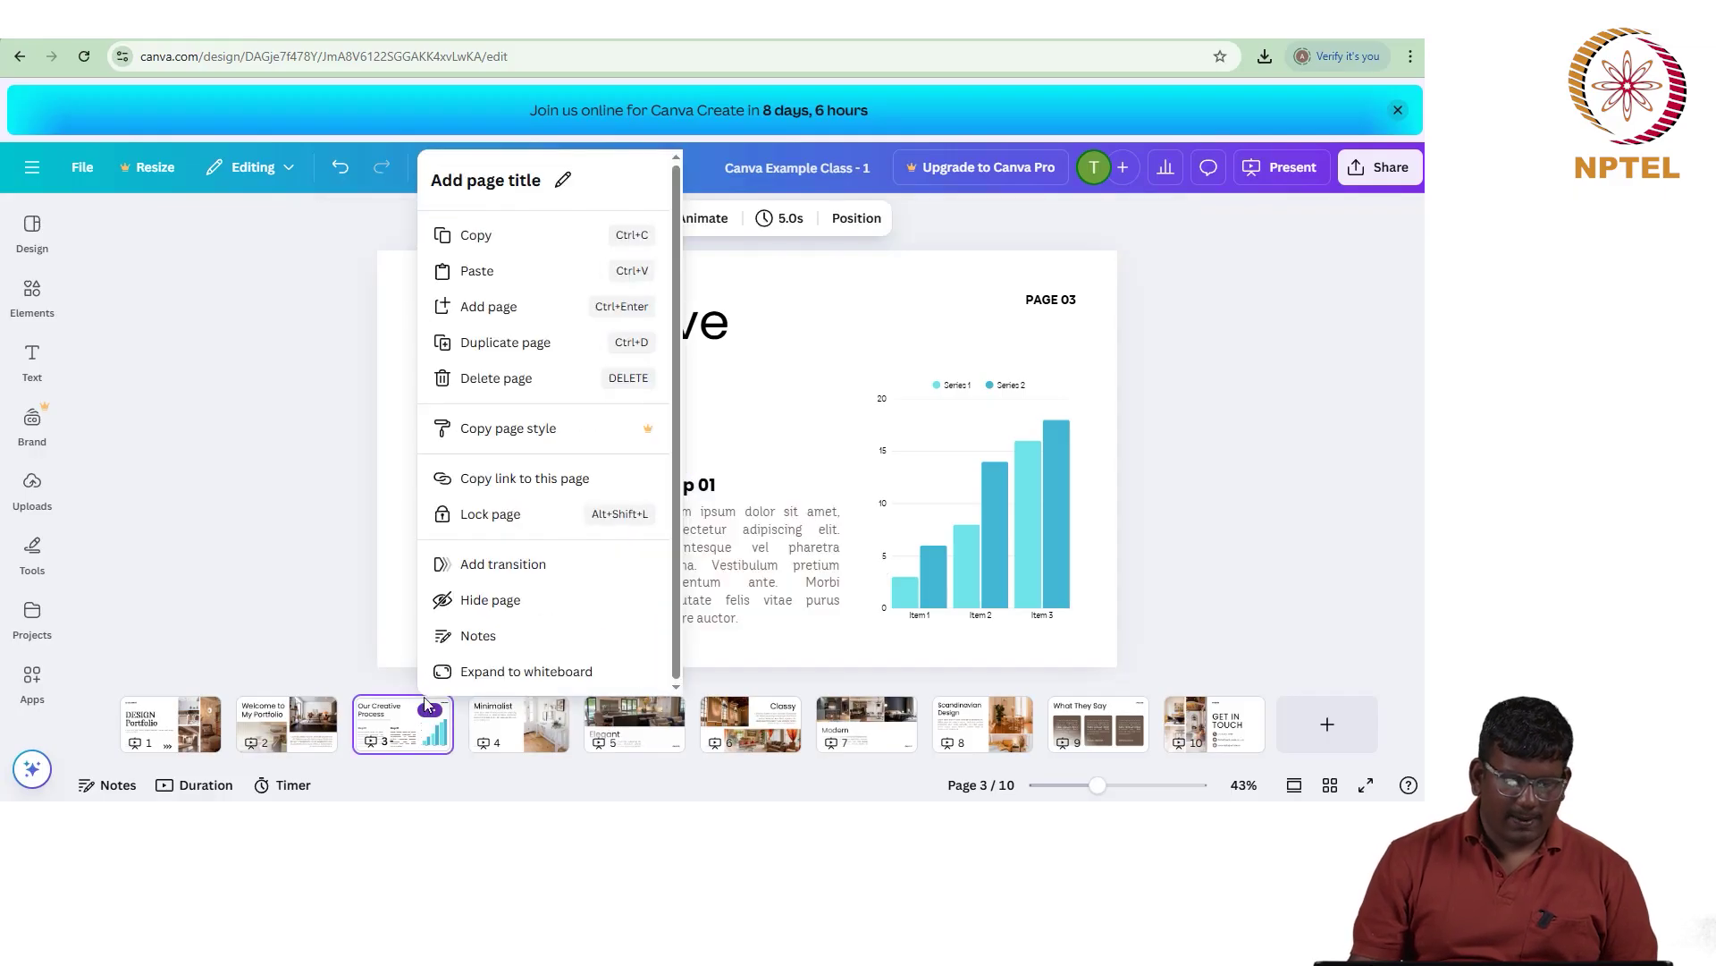
click(508, 344)
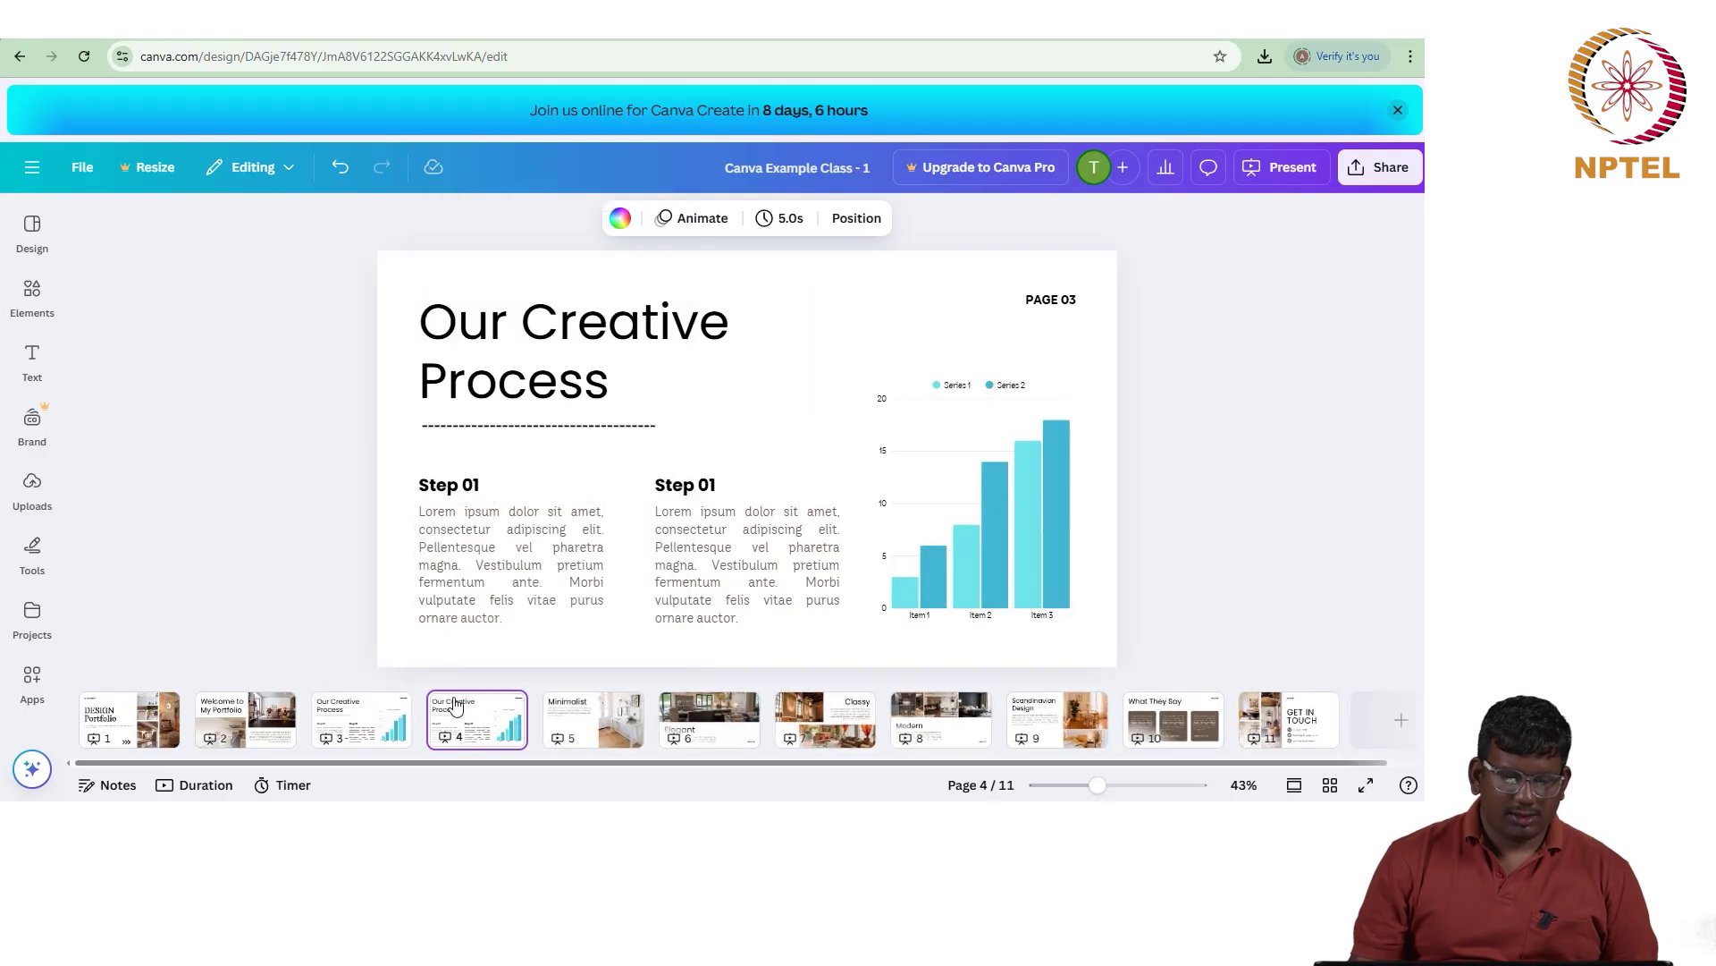
drag(401, 297, 604, 625)
key(Delete)
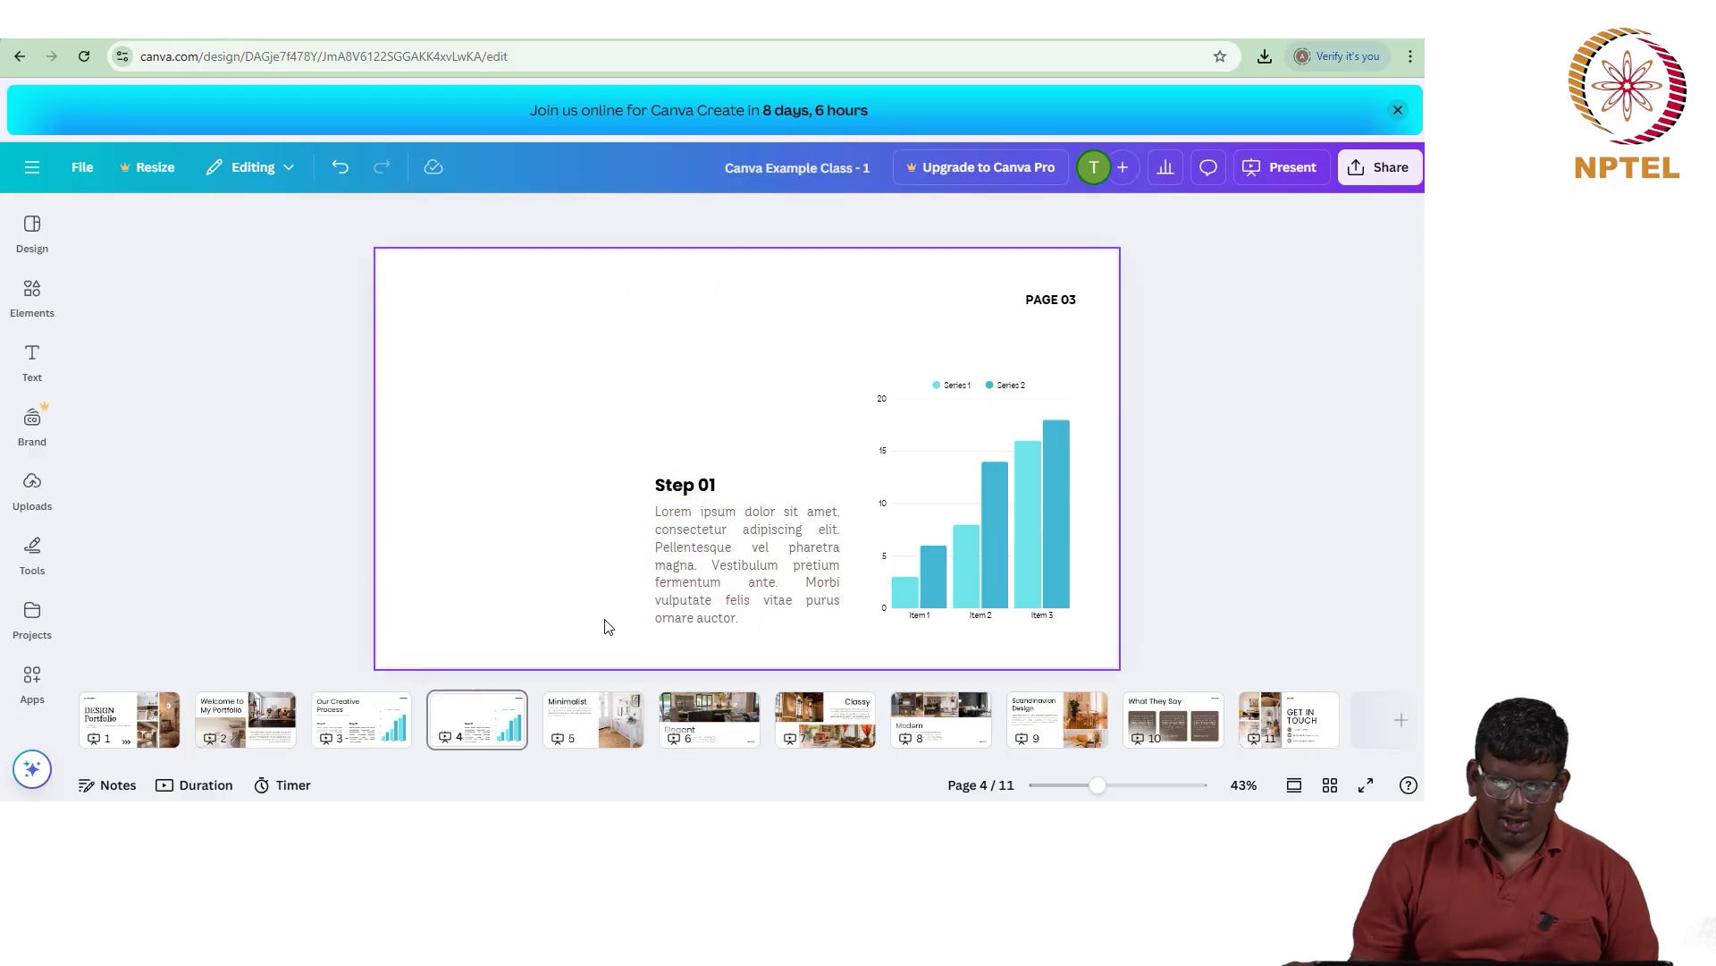
drag(878, 280, 1039, 556)
key(Delete)
click(688, 485)
key(Delete)
Step: Set the remaining paragraph's font size to 16 and stretch its text box wider, scaling the text to about 17.8
click(711, 540)
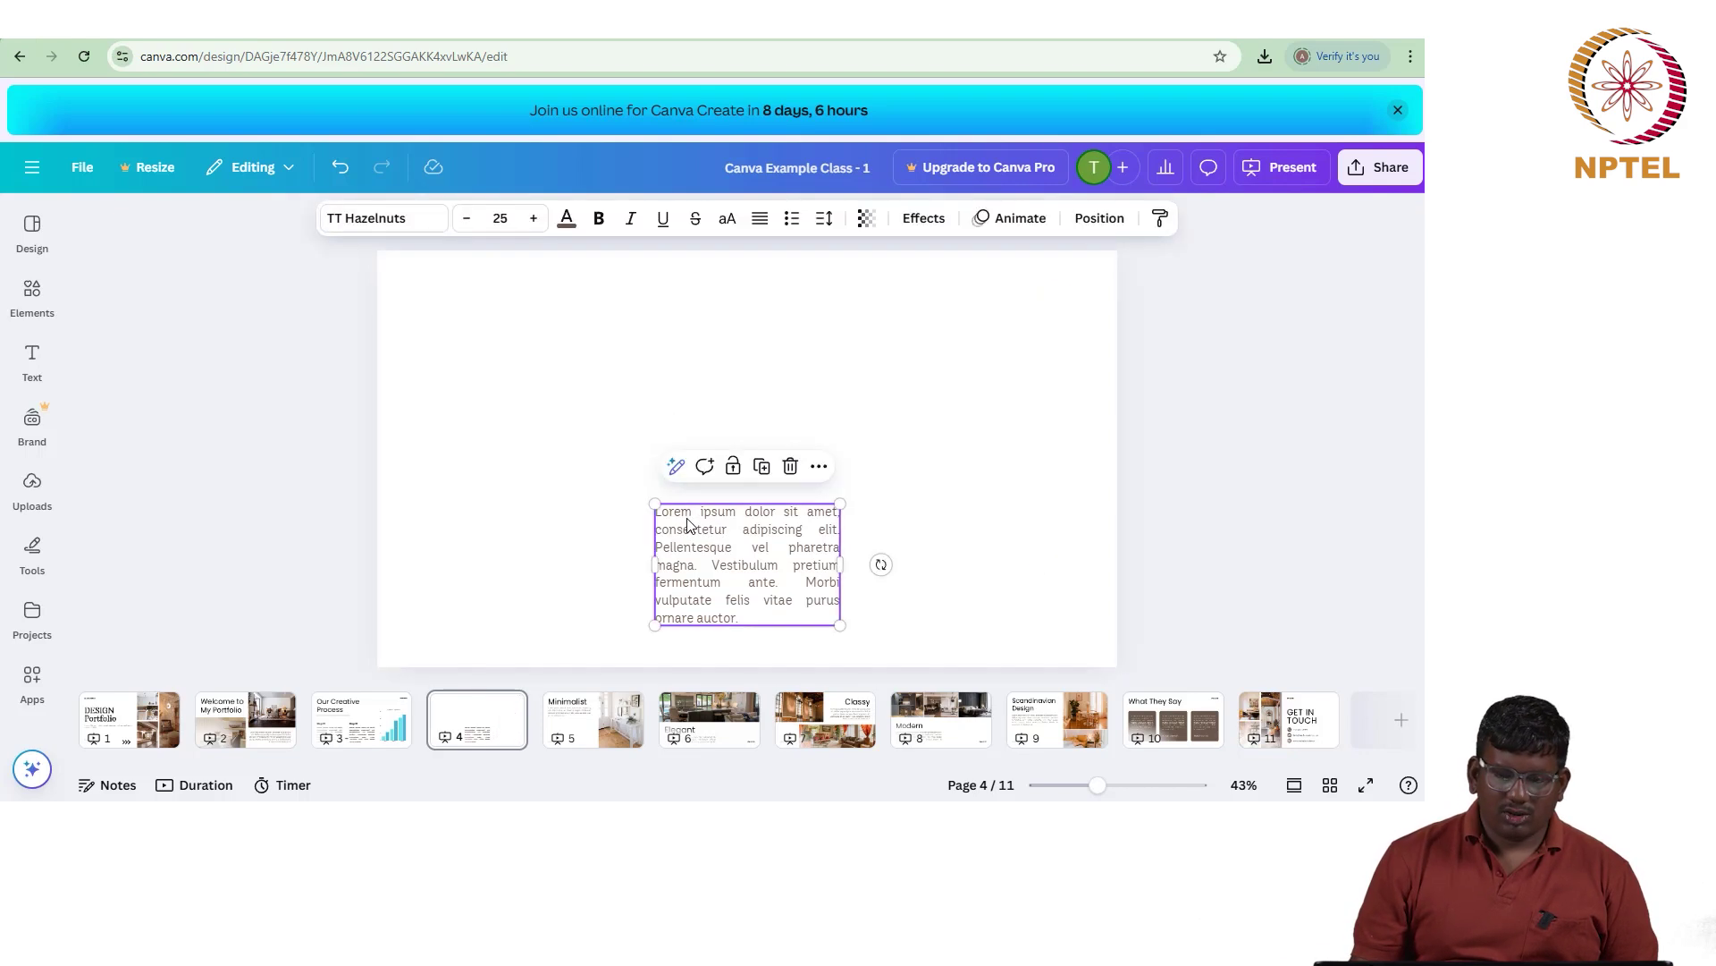
drag(651, 501, 474, 366)
double_click(579, 452)
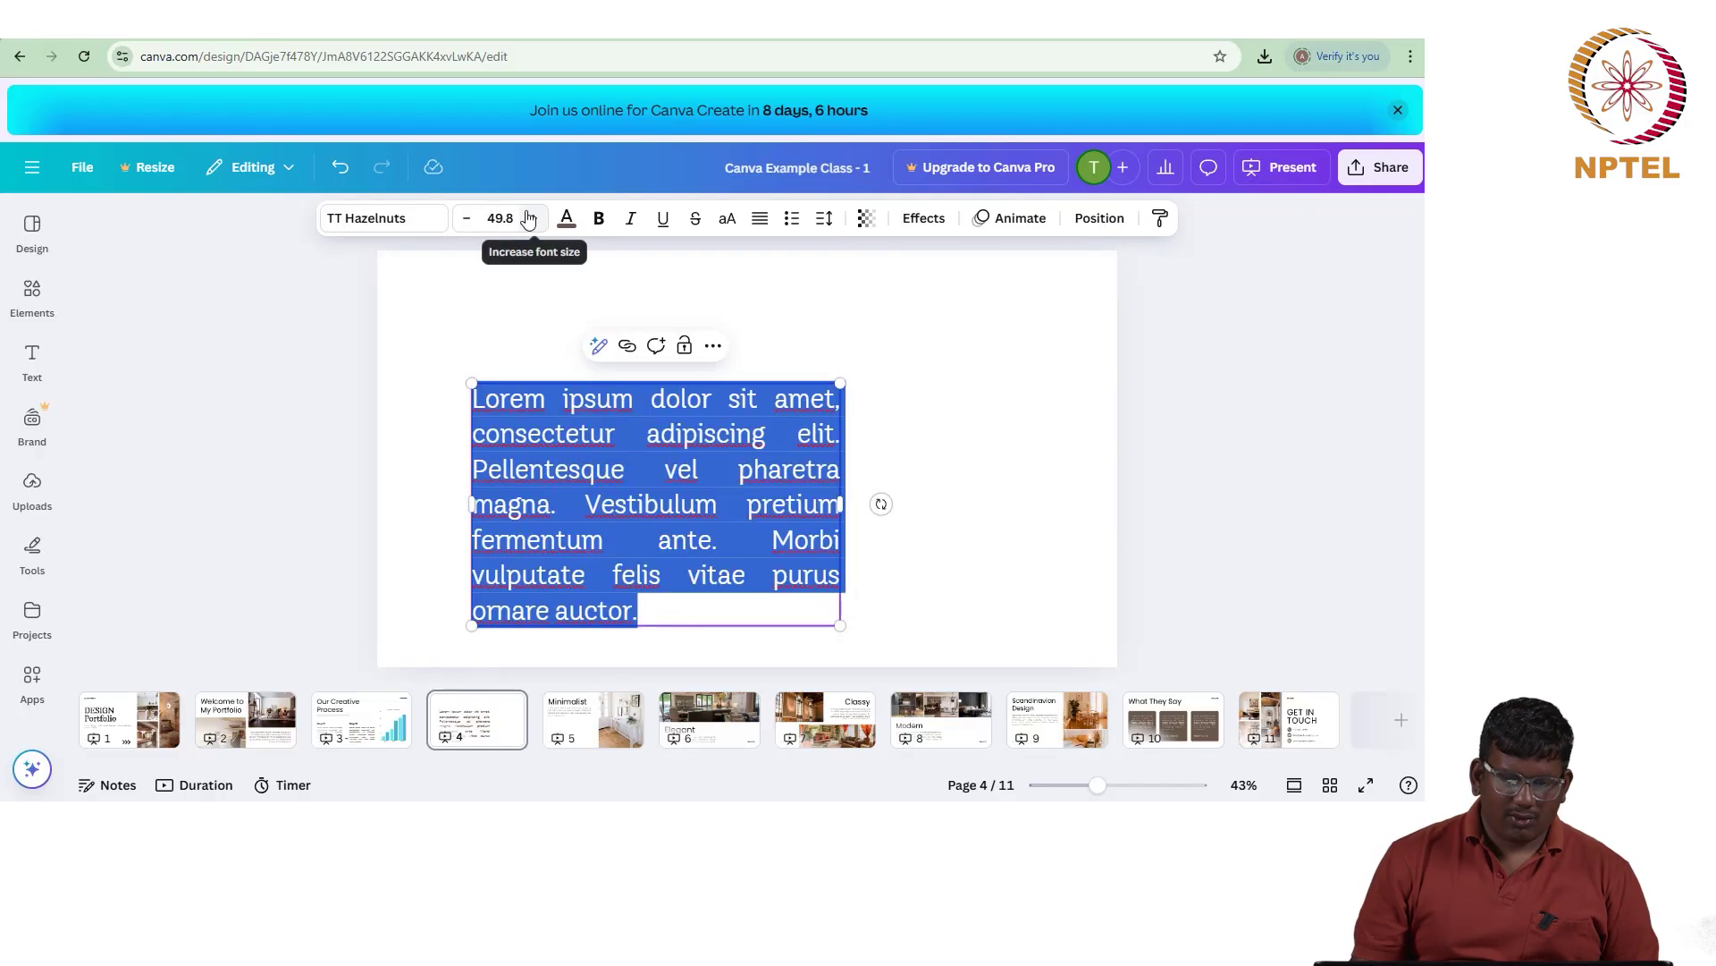
click(499, 217)
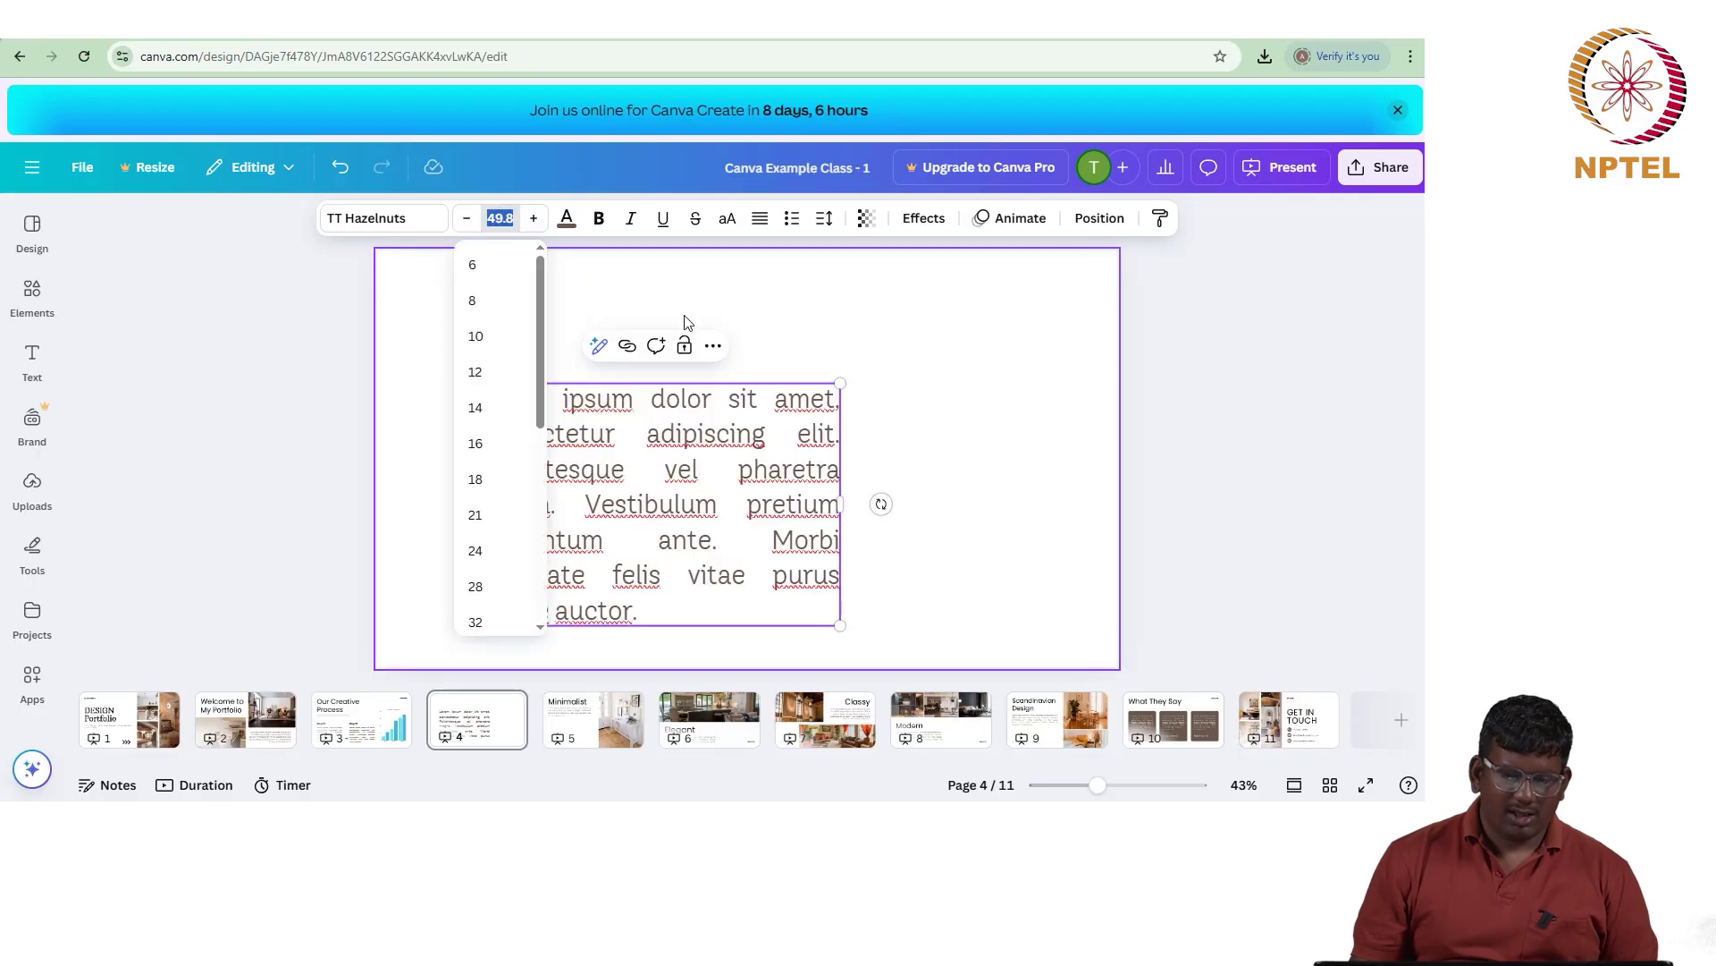
click(476, 444)
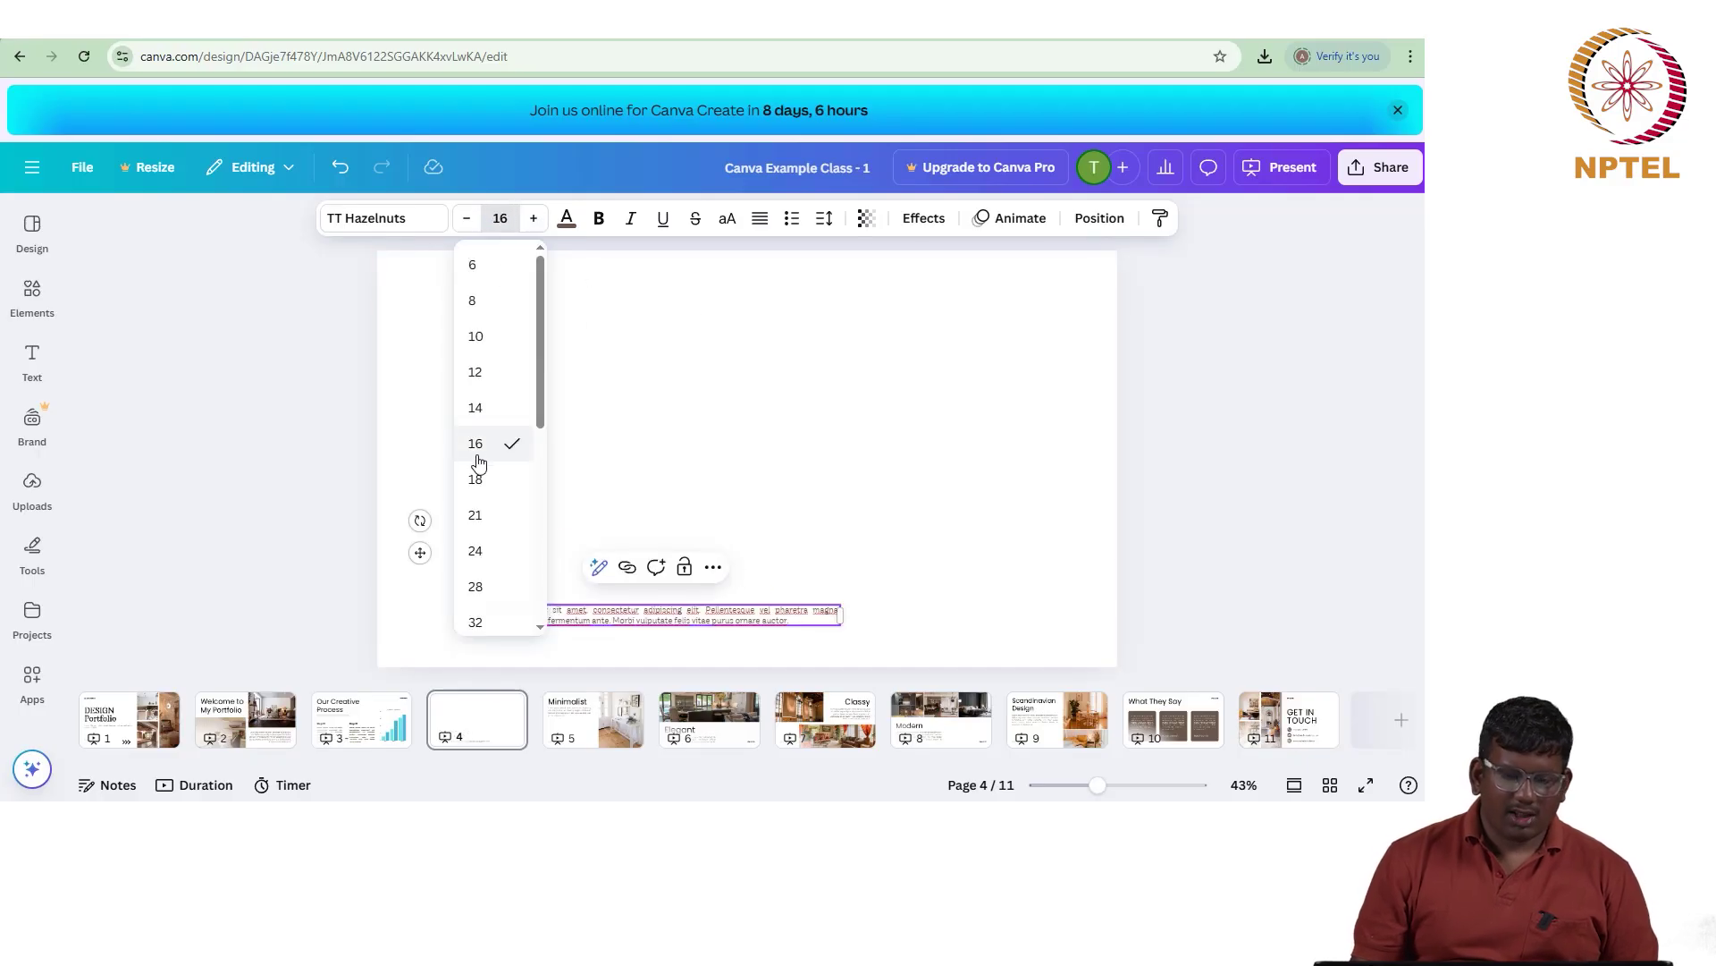
drag(471, 606, 429, 494)
drag(840, 614, 888, 616)
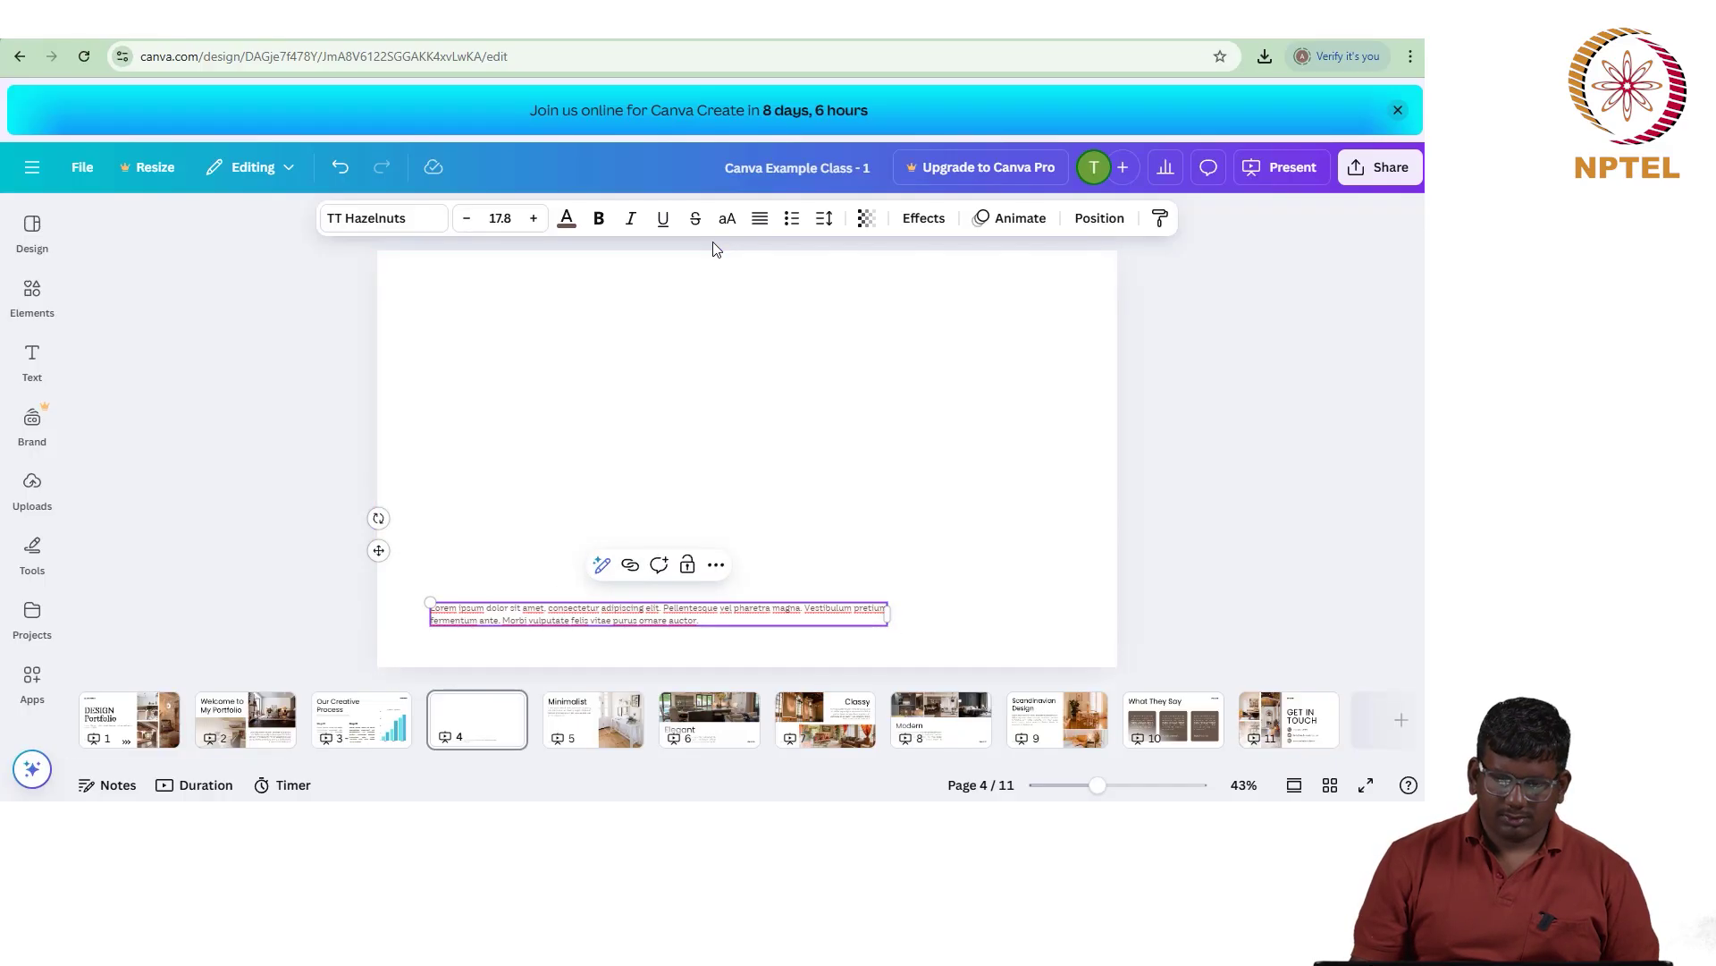
Step: Change the page 4 paragraph's text box anchor to middle
click(827, 222)
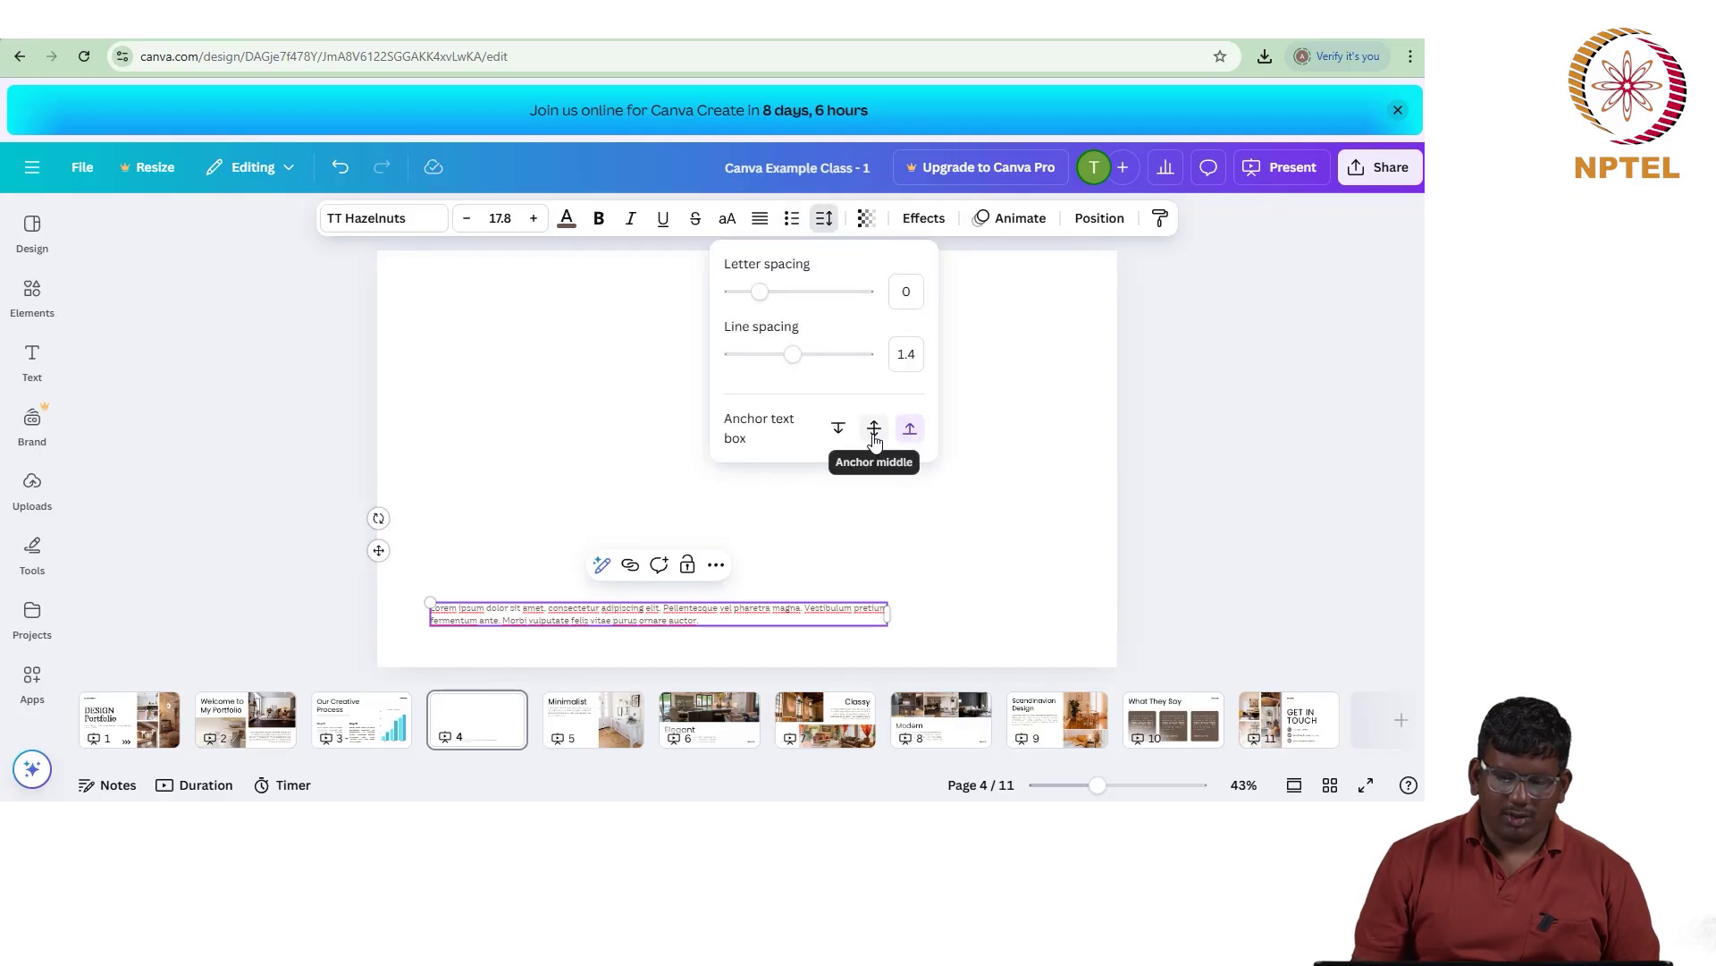
click(776, 612)
click(778, 615)
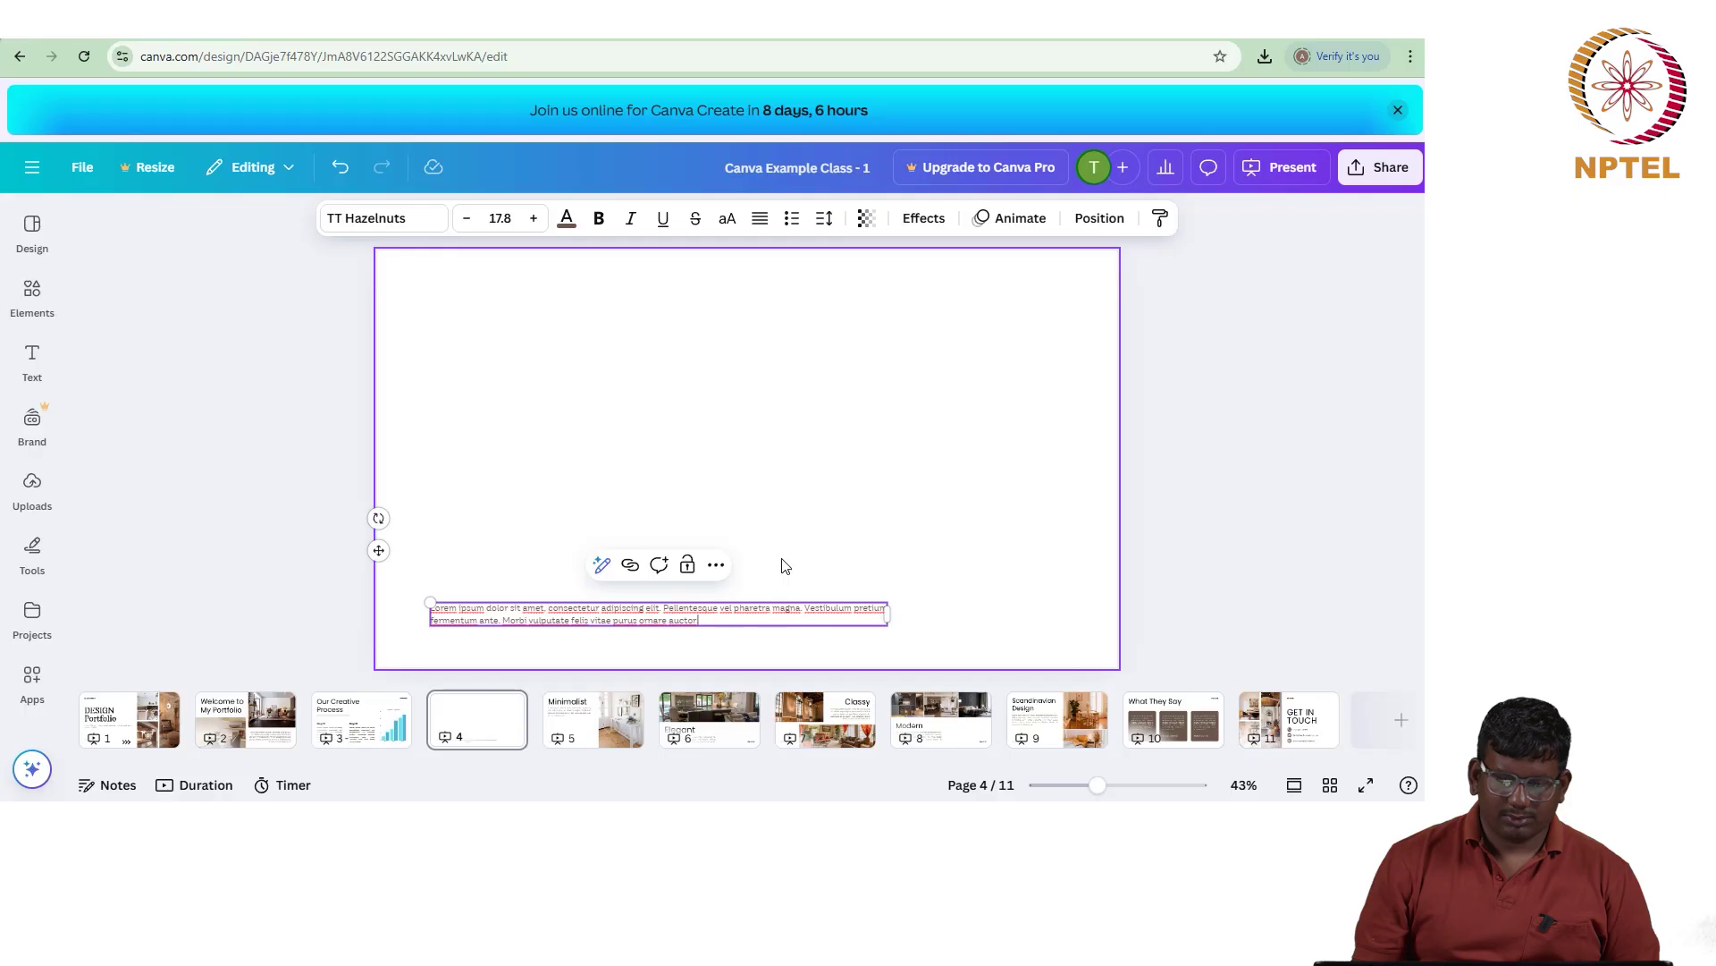
click(824, 218)
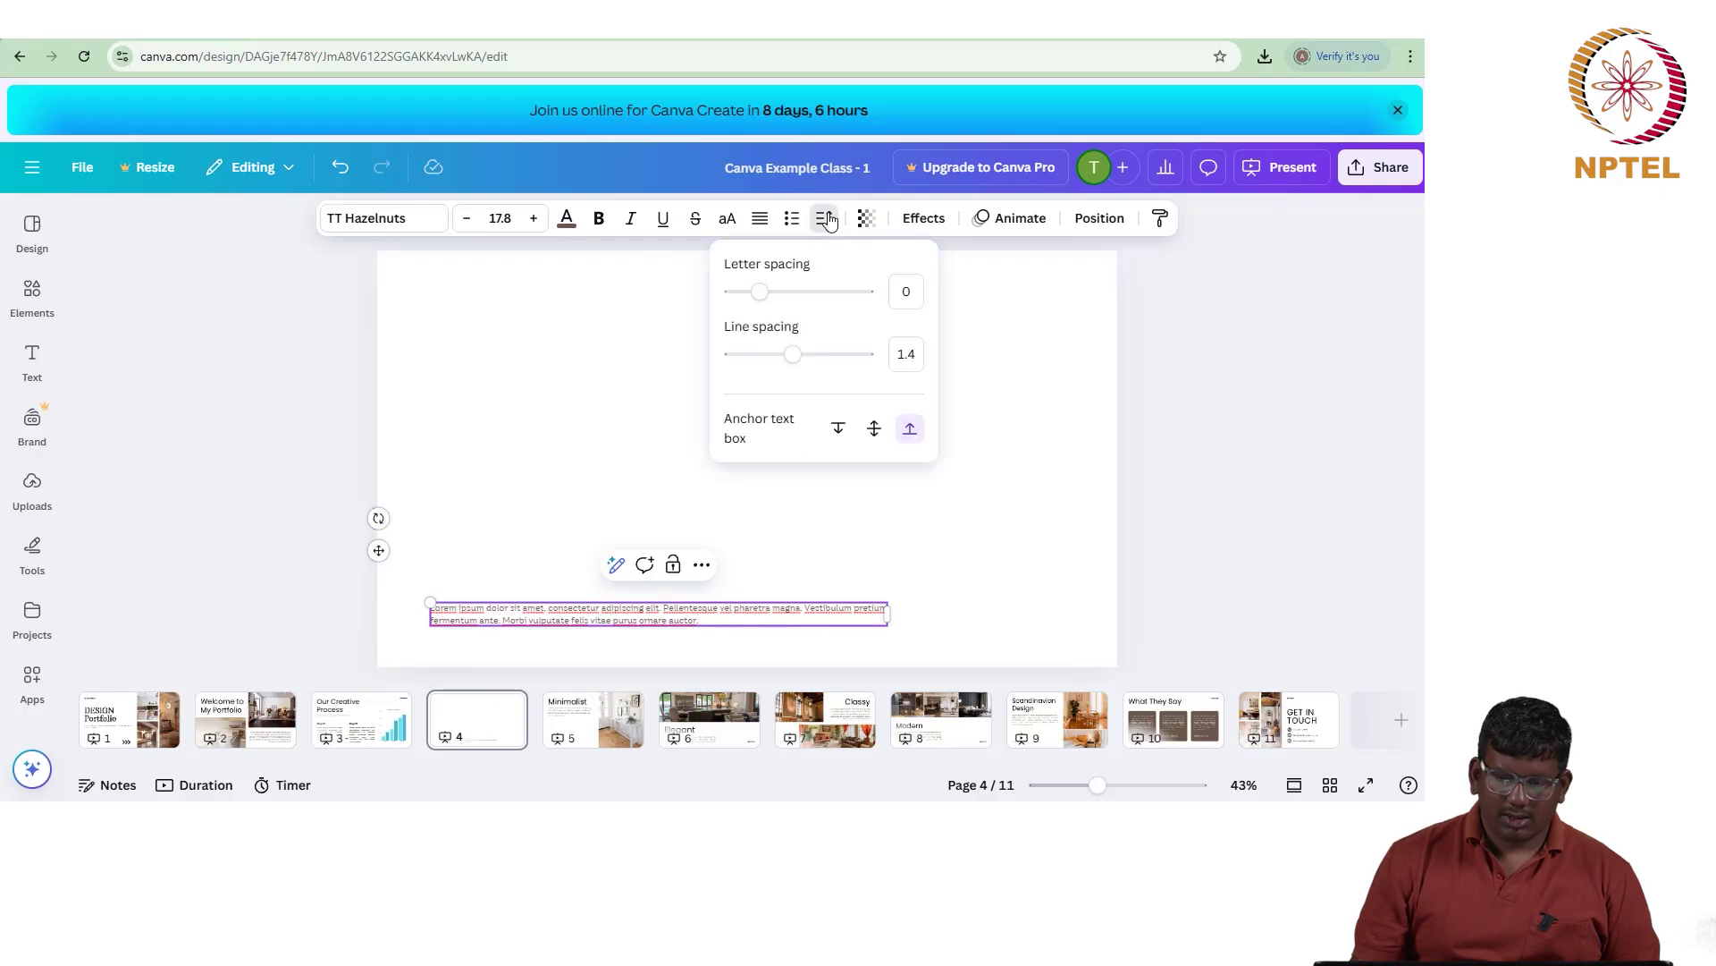
click(874, 430)
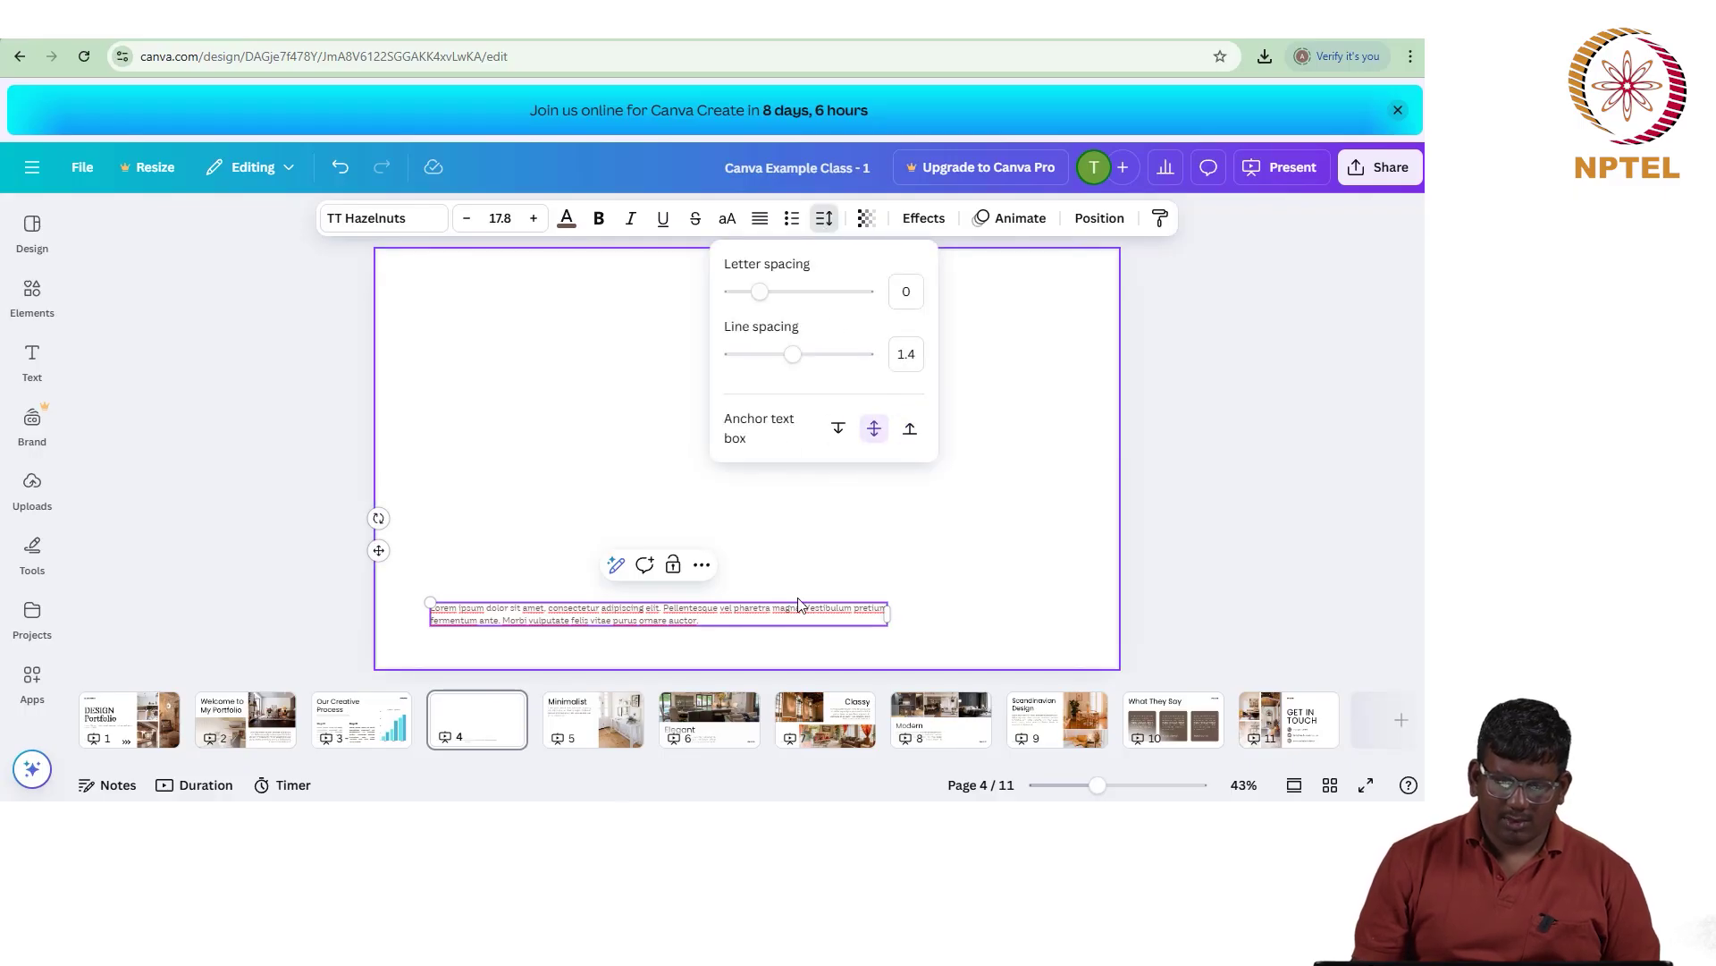
click(759, 563)
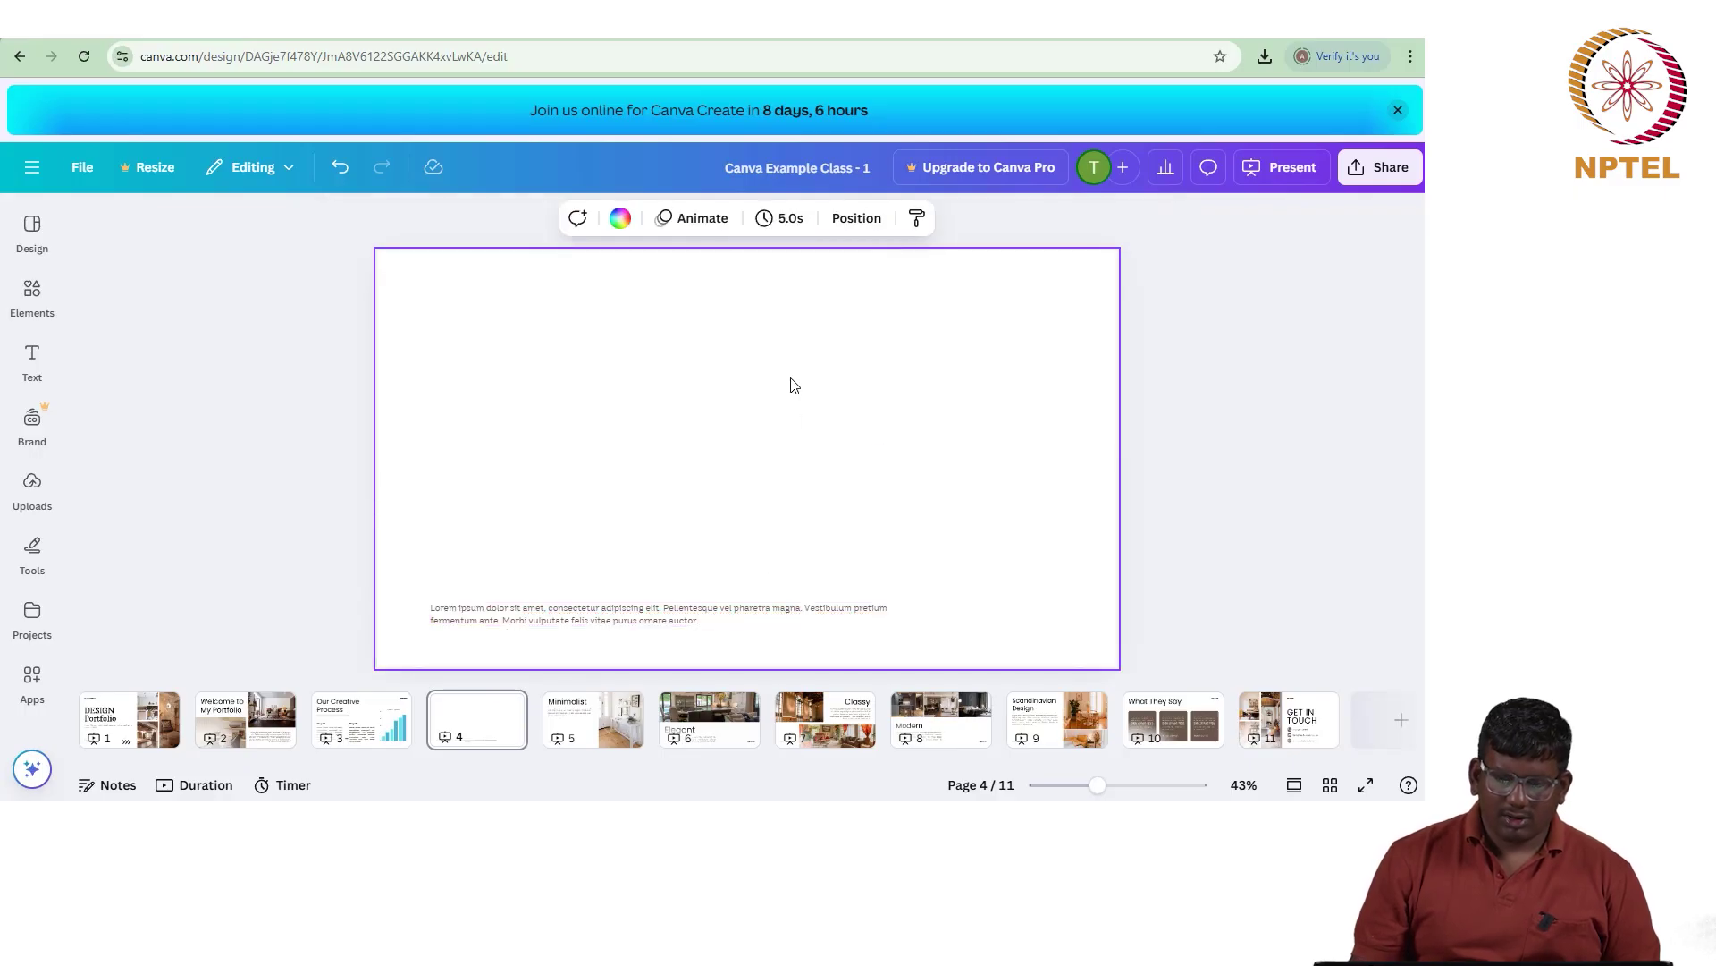
click(739, 608)
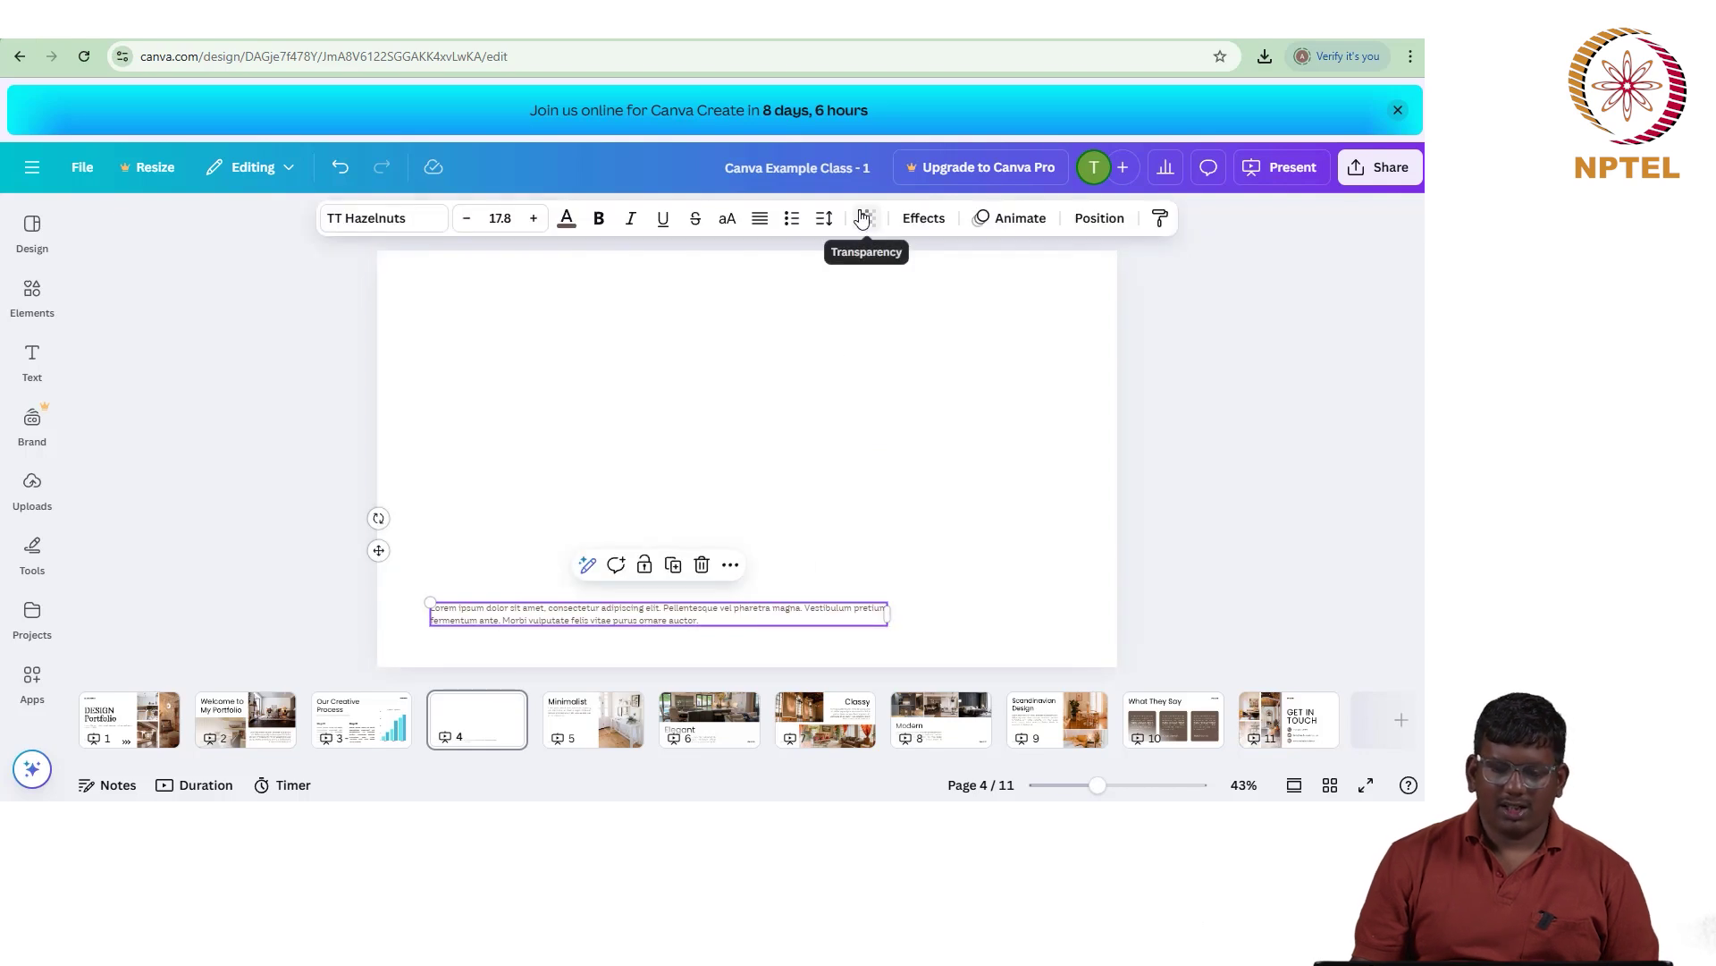
Step: Try out the transparency setting on the kitchen photo of the Elegant page
click(684, 734)
click(742, 417)
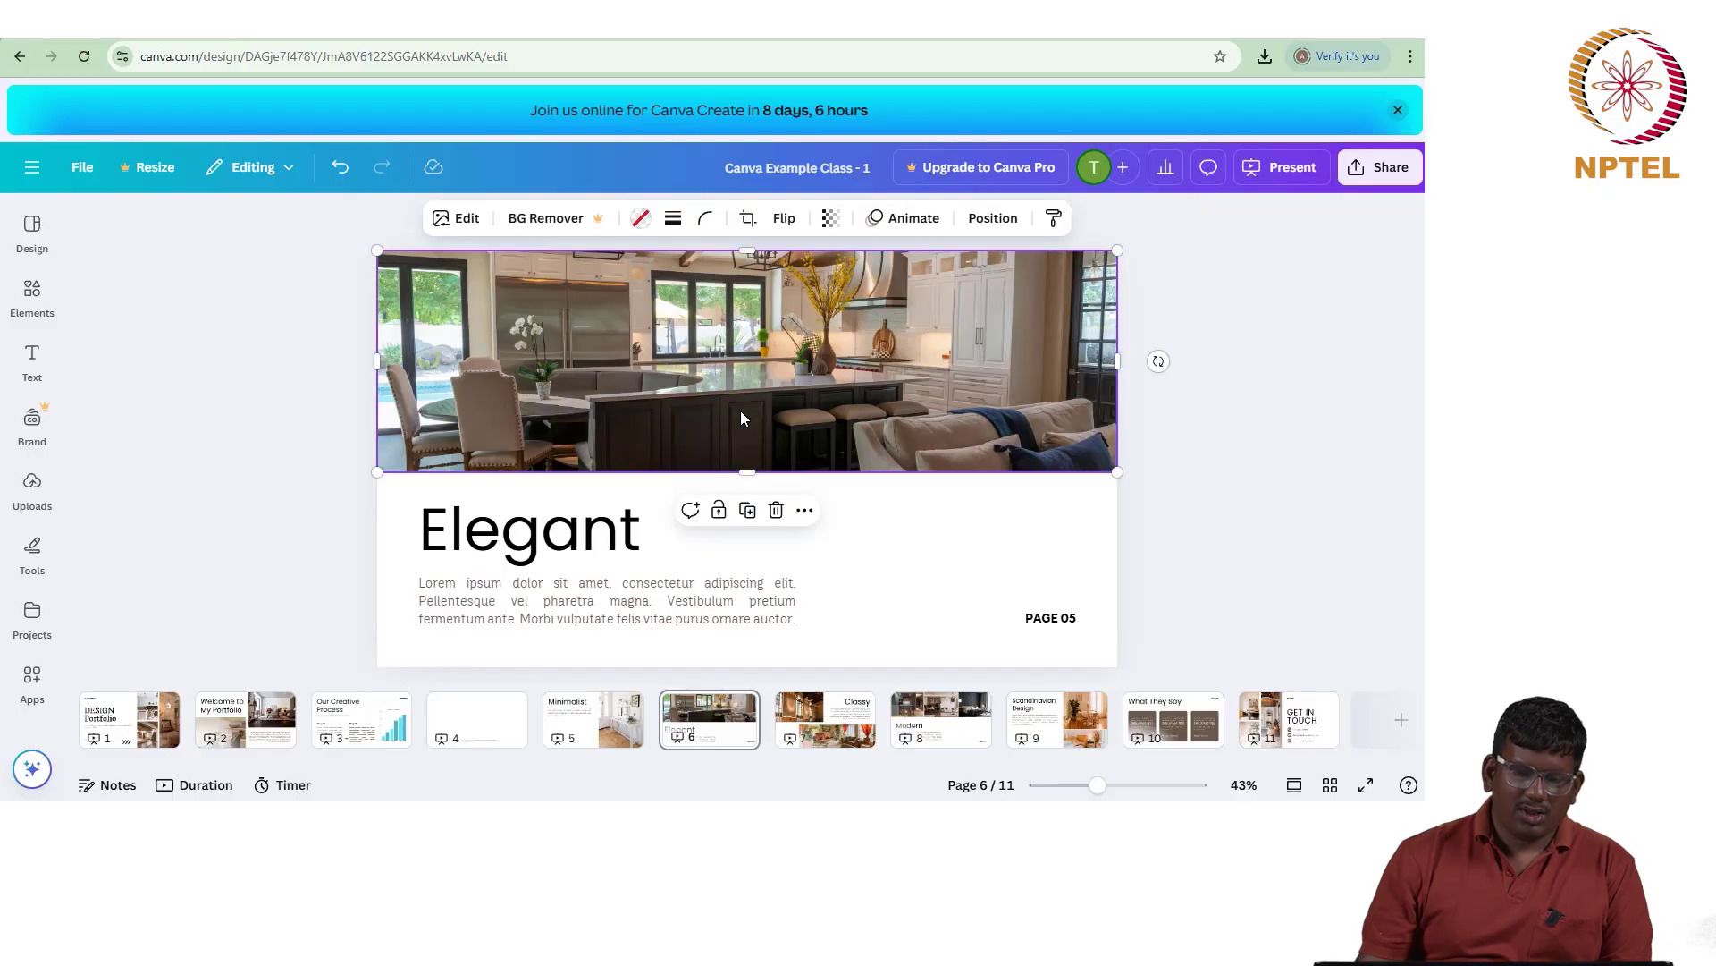
click(832, 220)
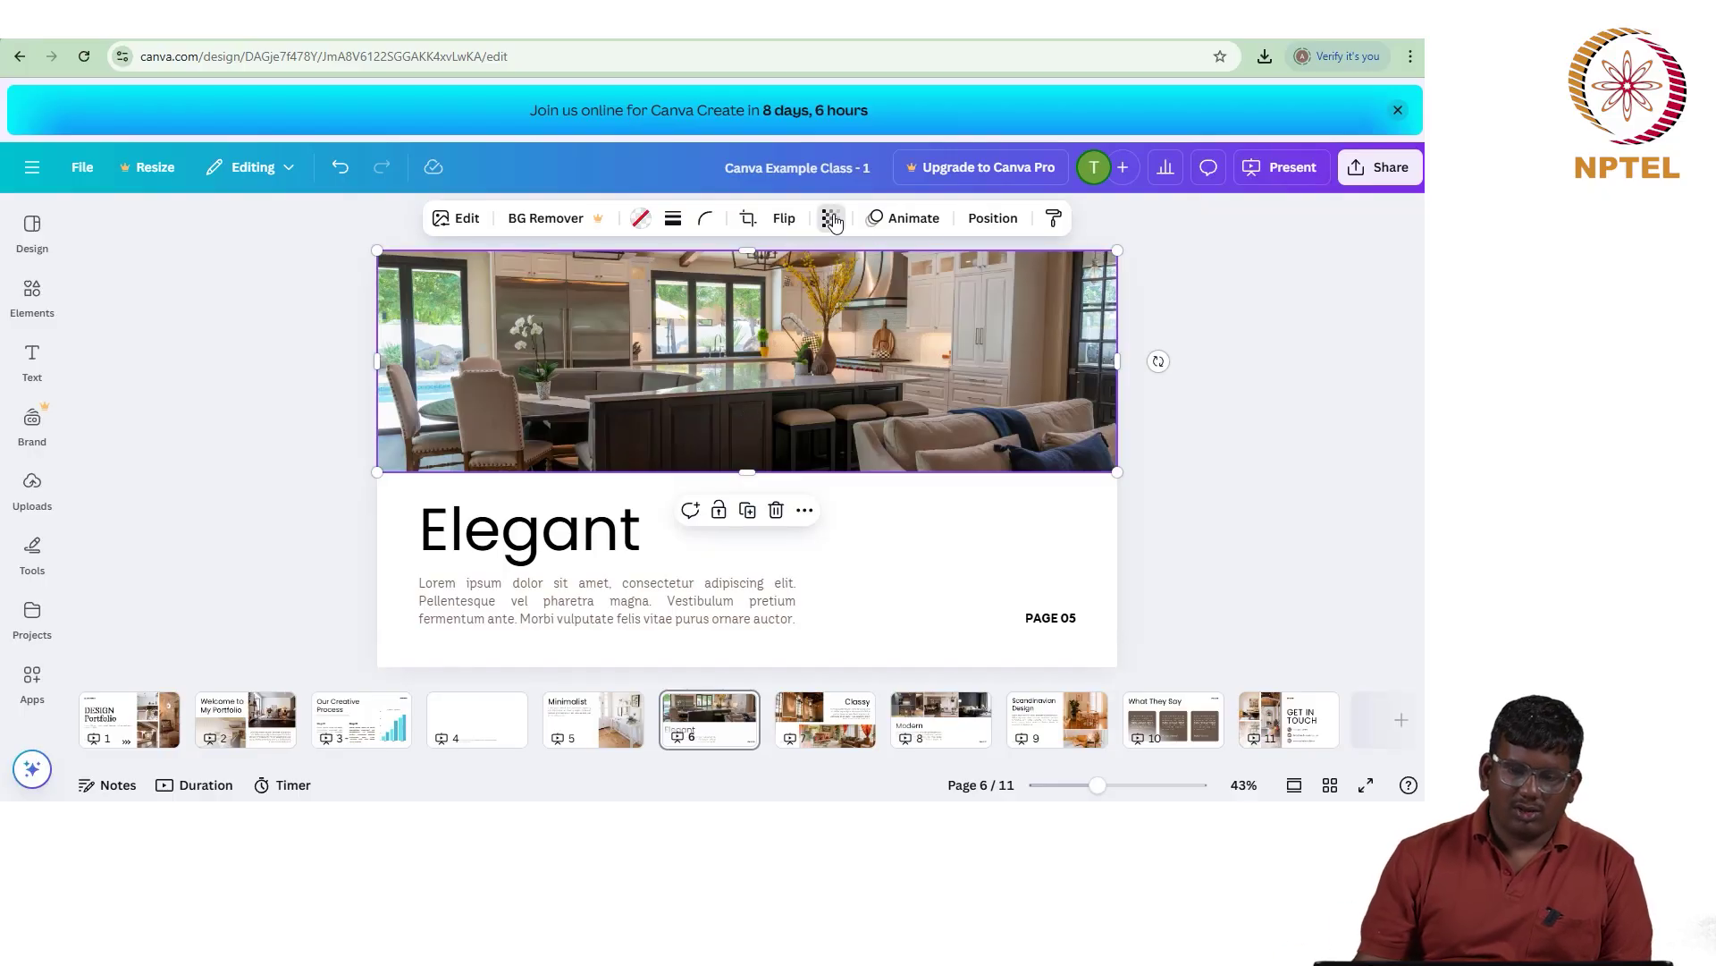
mouse_move(866, 292)
mouse_down()
mouse_move(753, 320)
mouse_move(887, 302)
mouse_up()
Step: Try out the transparency setting on the Elegant heading and leave it at 100
click(623, 518)
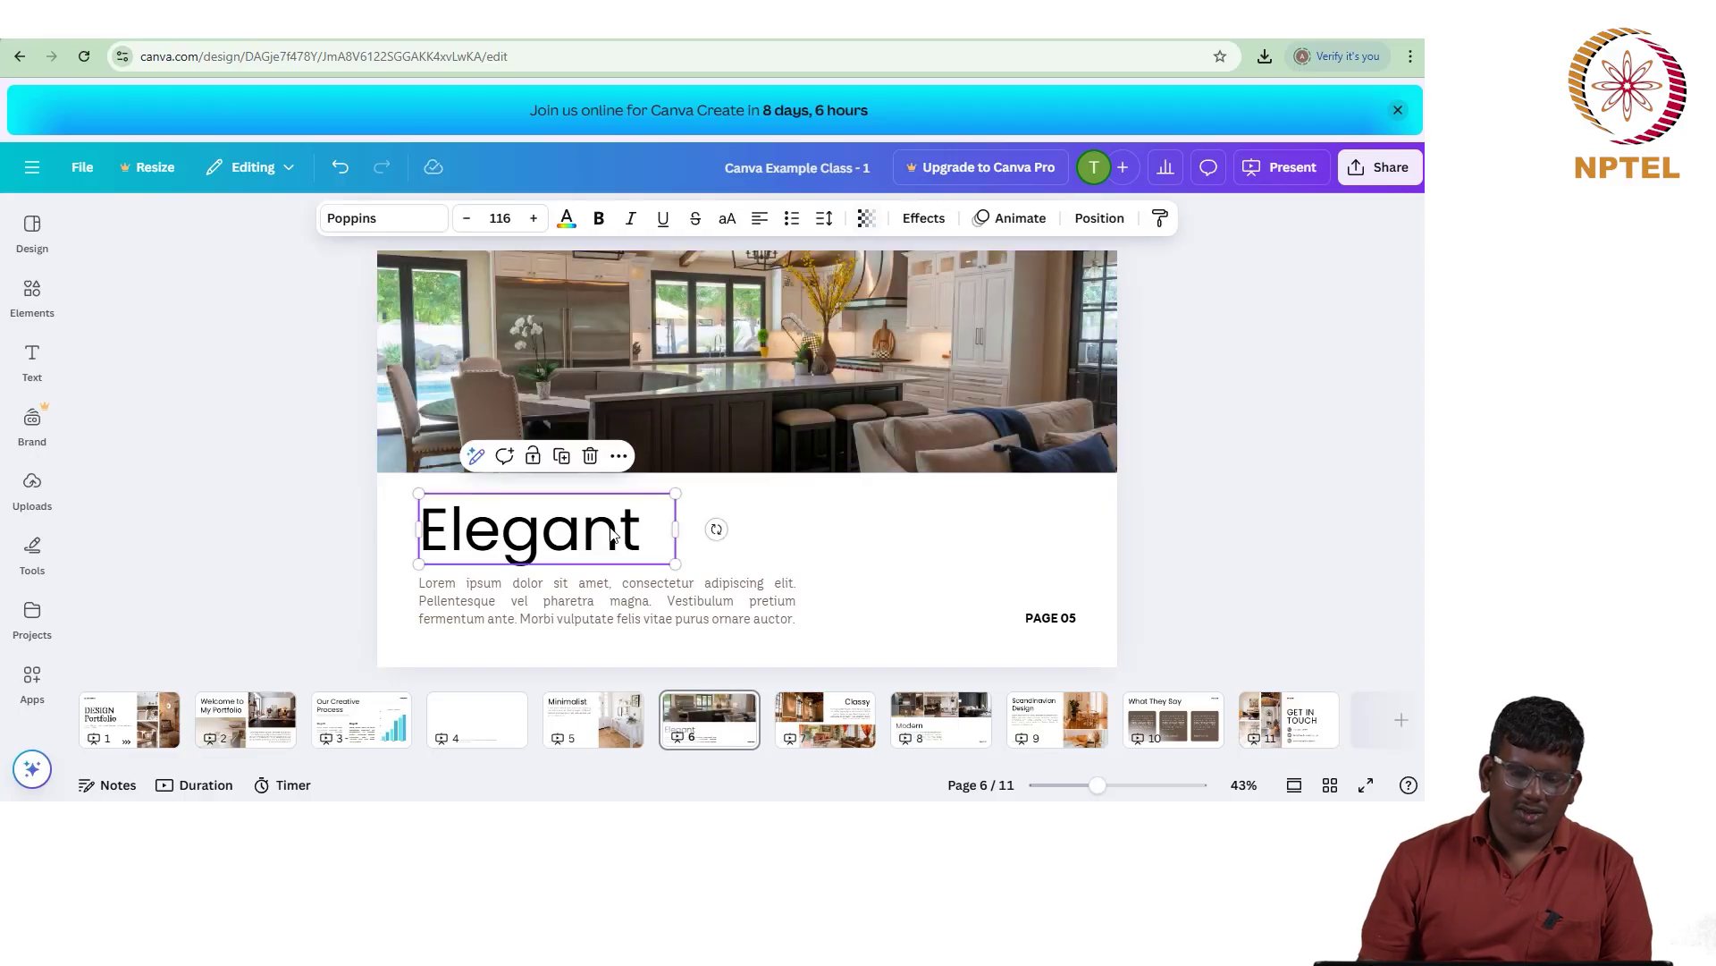
click(868, 218)
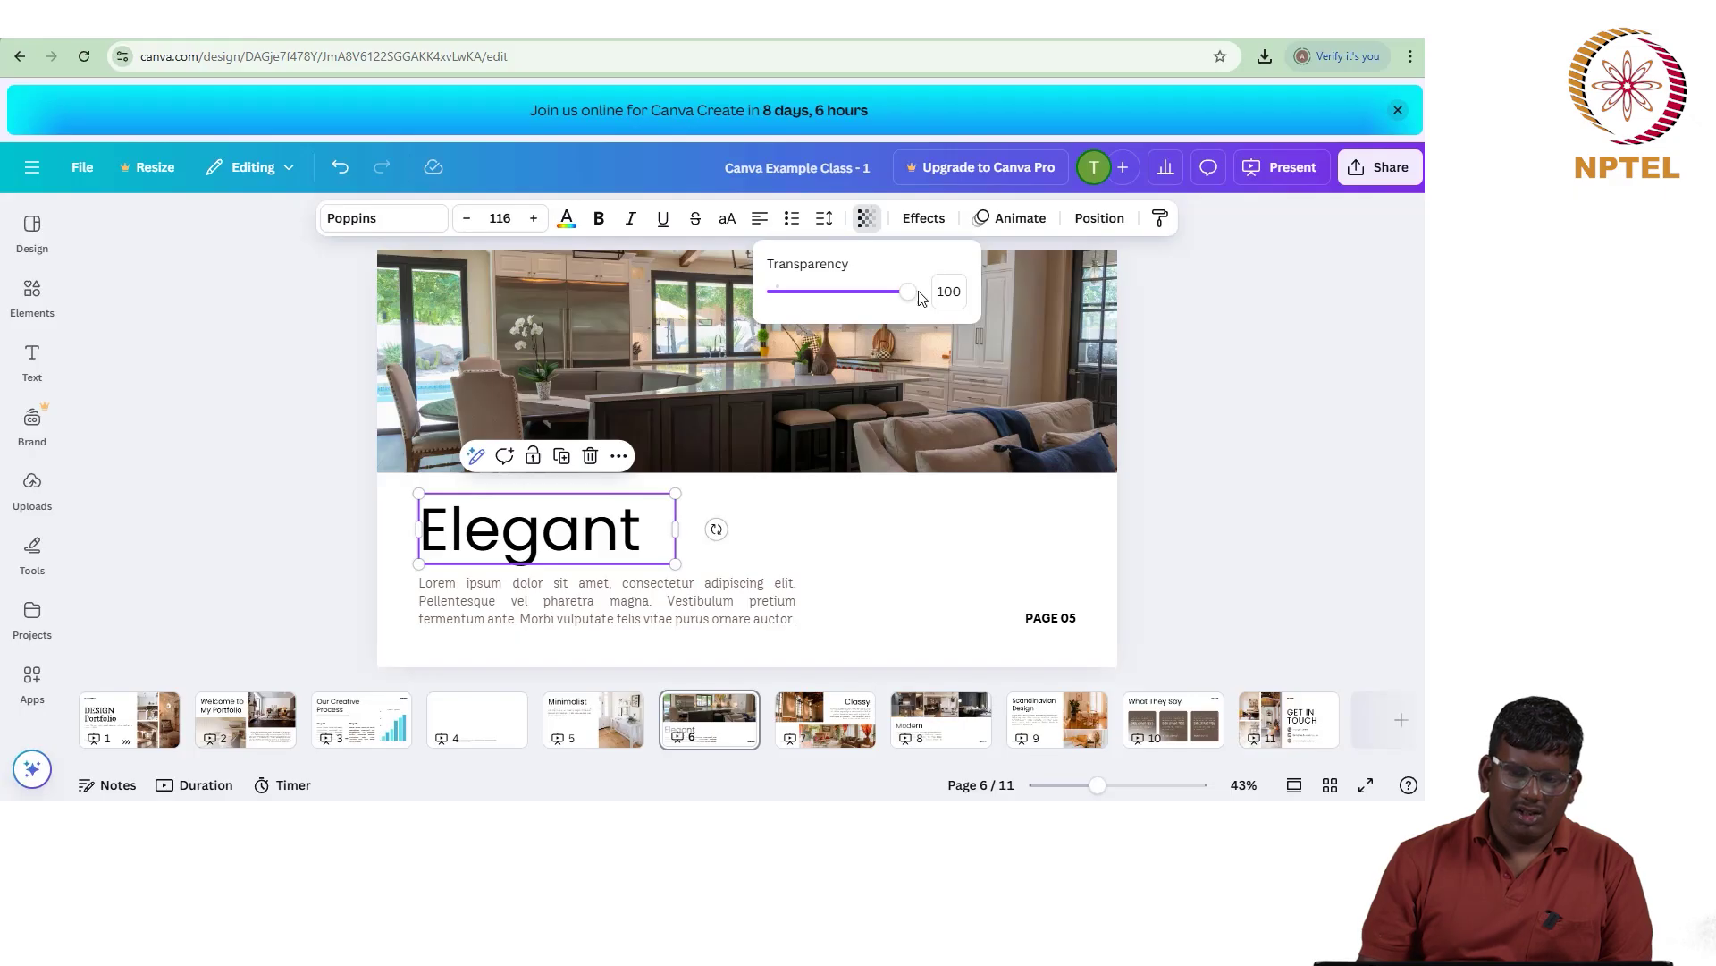
drag(907, 291, 923, 346)
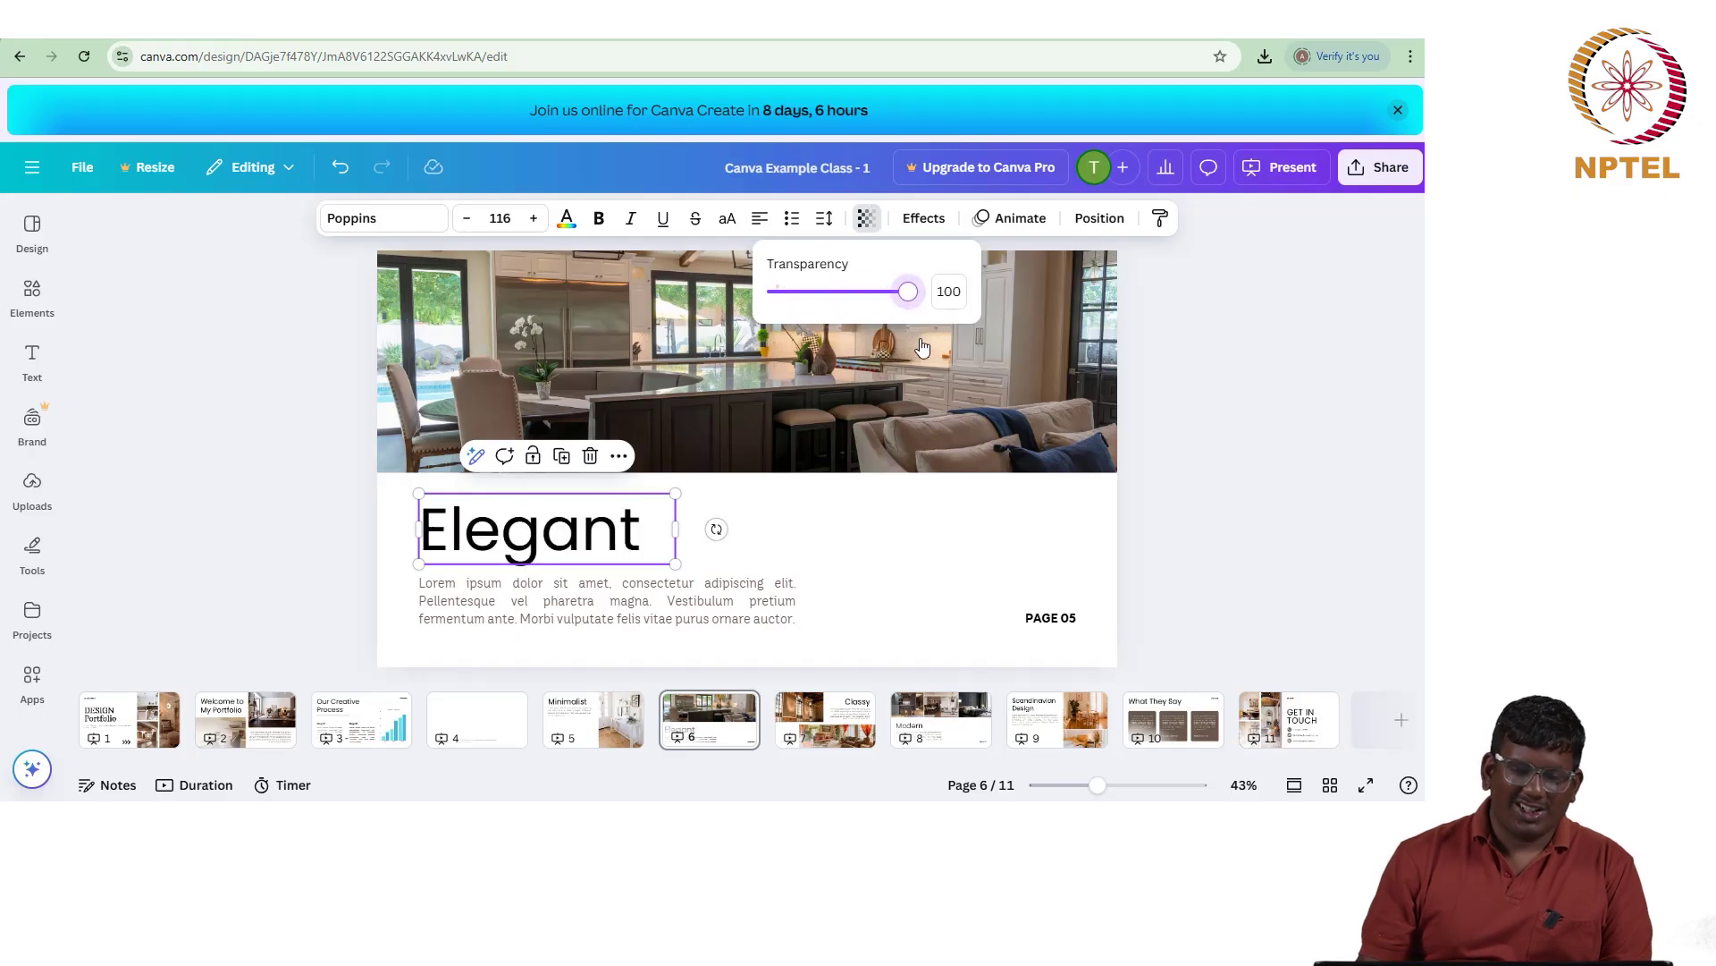
click(852, 567)
Step: Browse the kitchen photo's animations and preview the Rise and Pop animations for the Elegant page
click(640, 454)
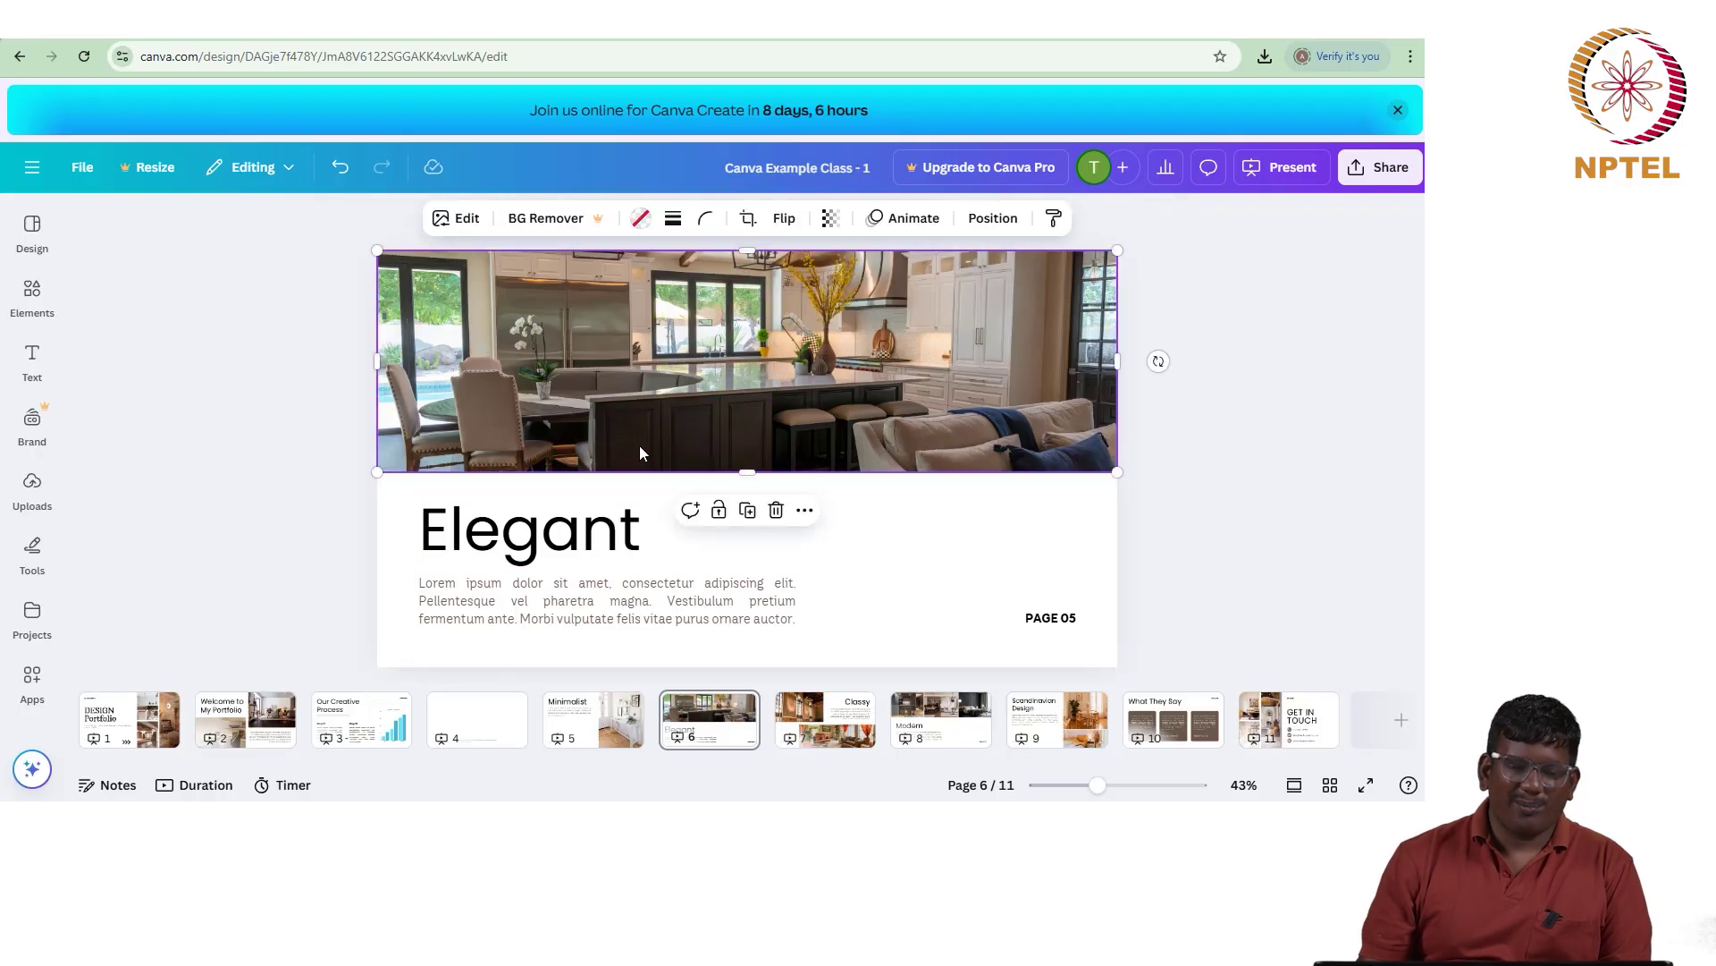
click(903, 219)
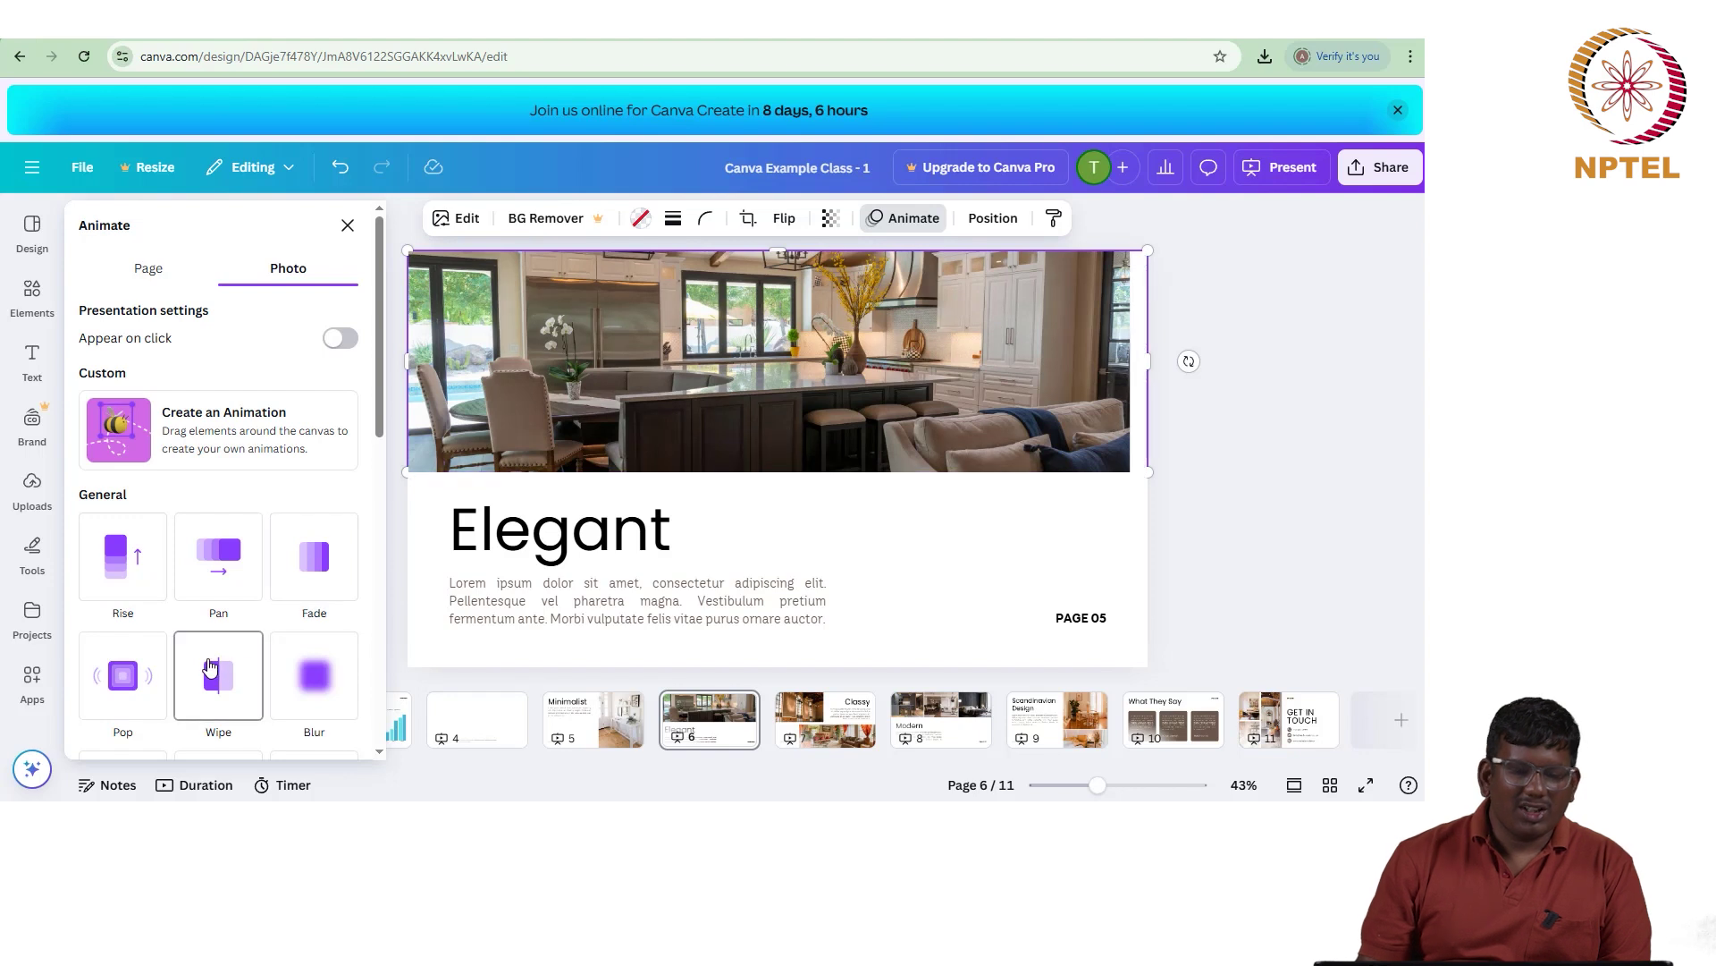
scroll(223, 662, down, 3)
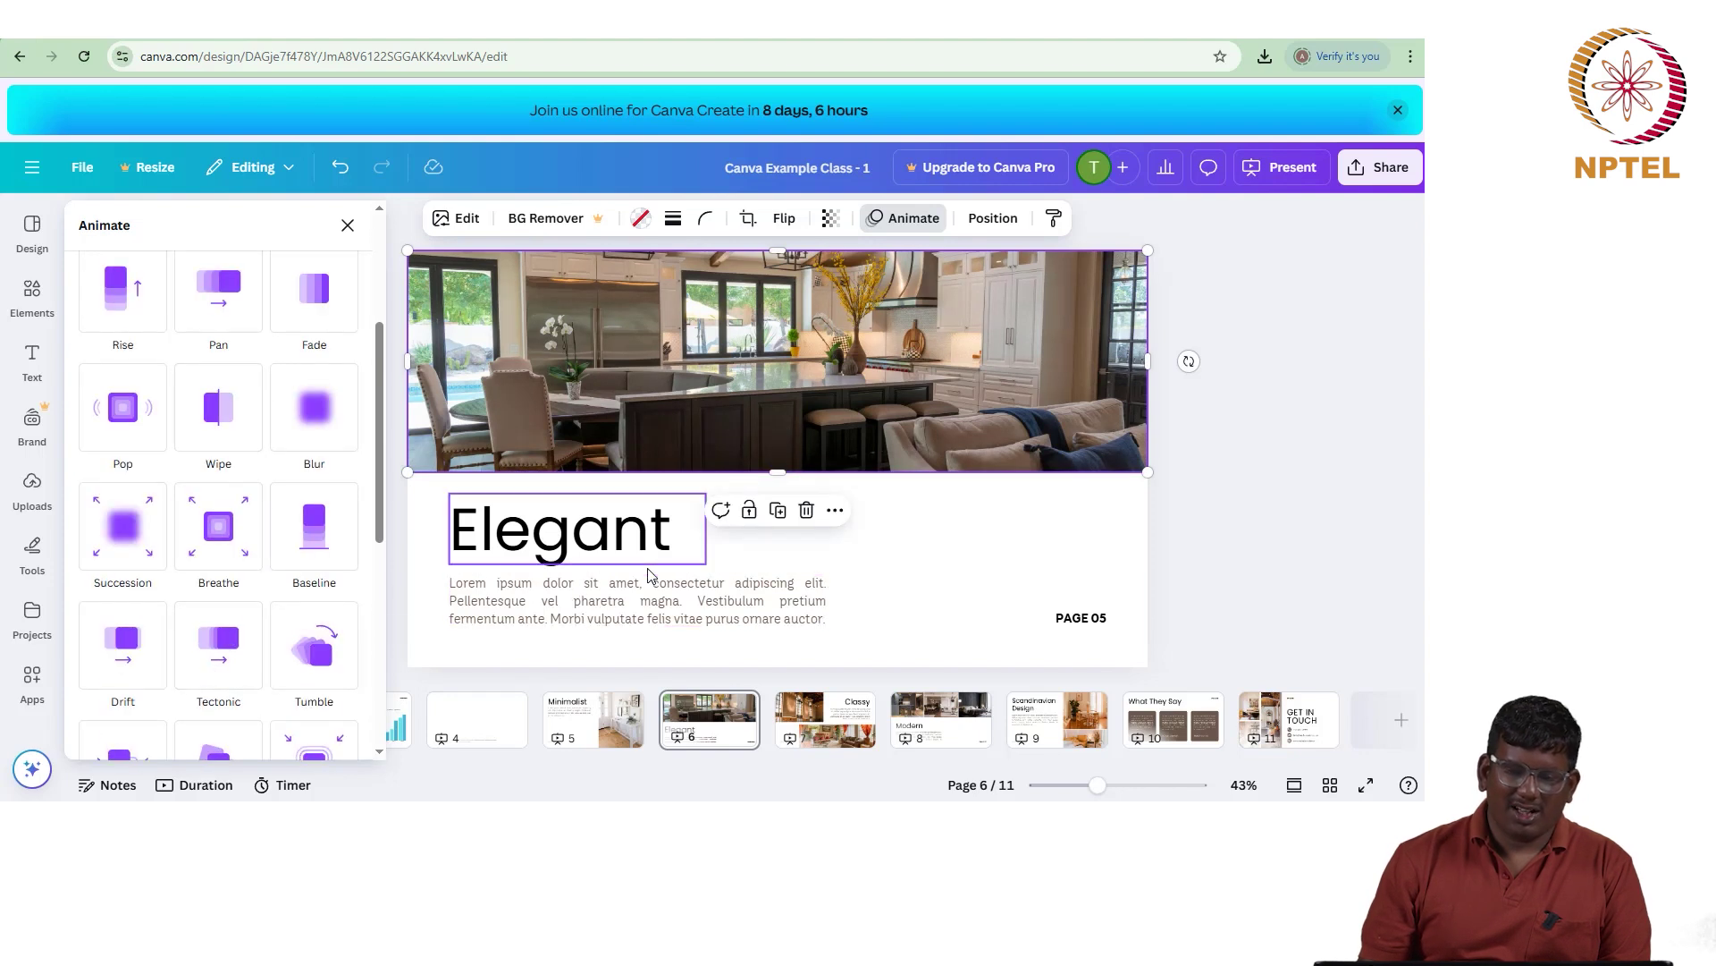
click(733, 551)
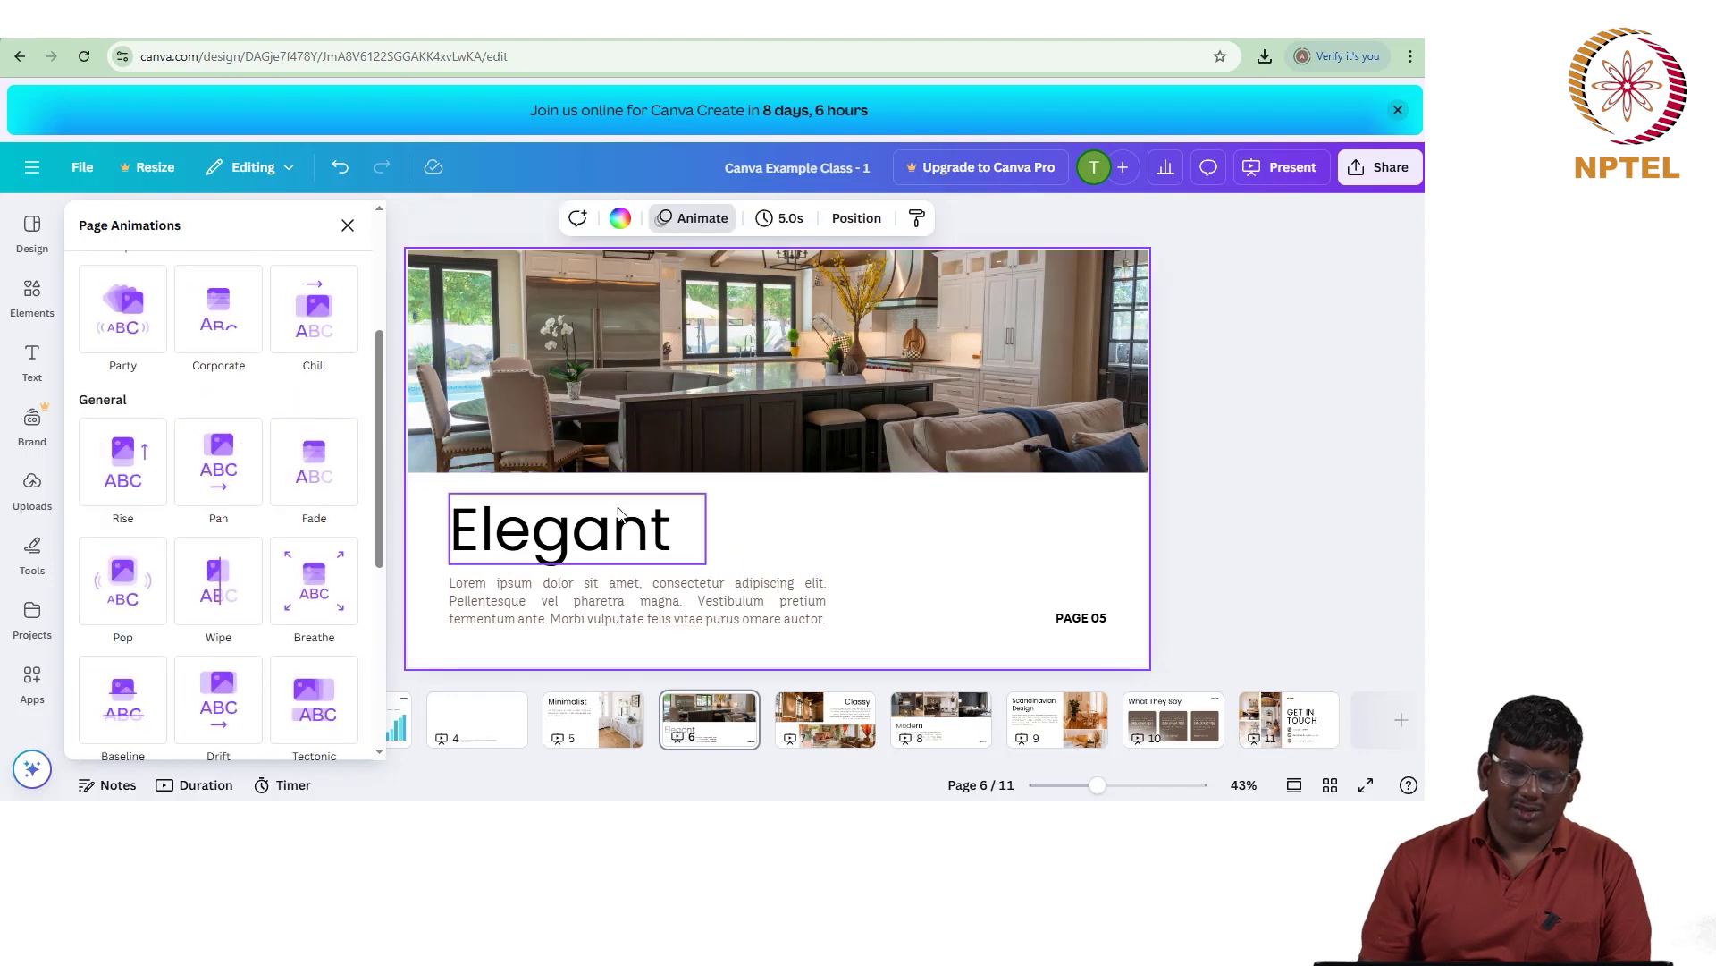
click(133, 466)
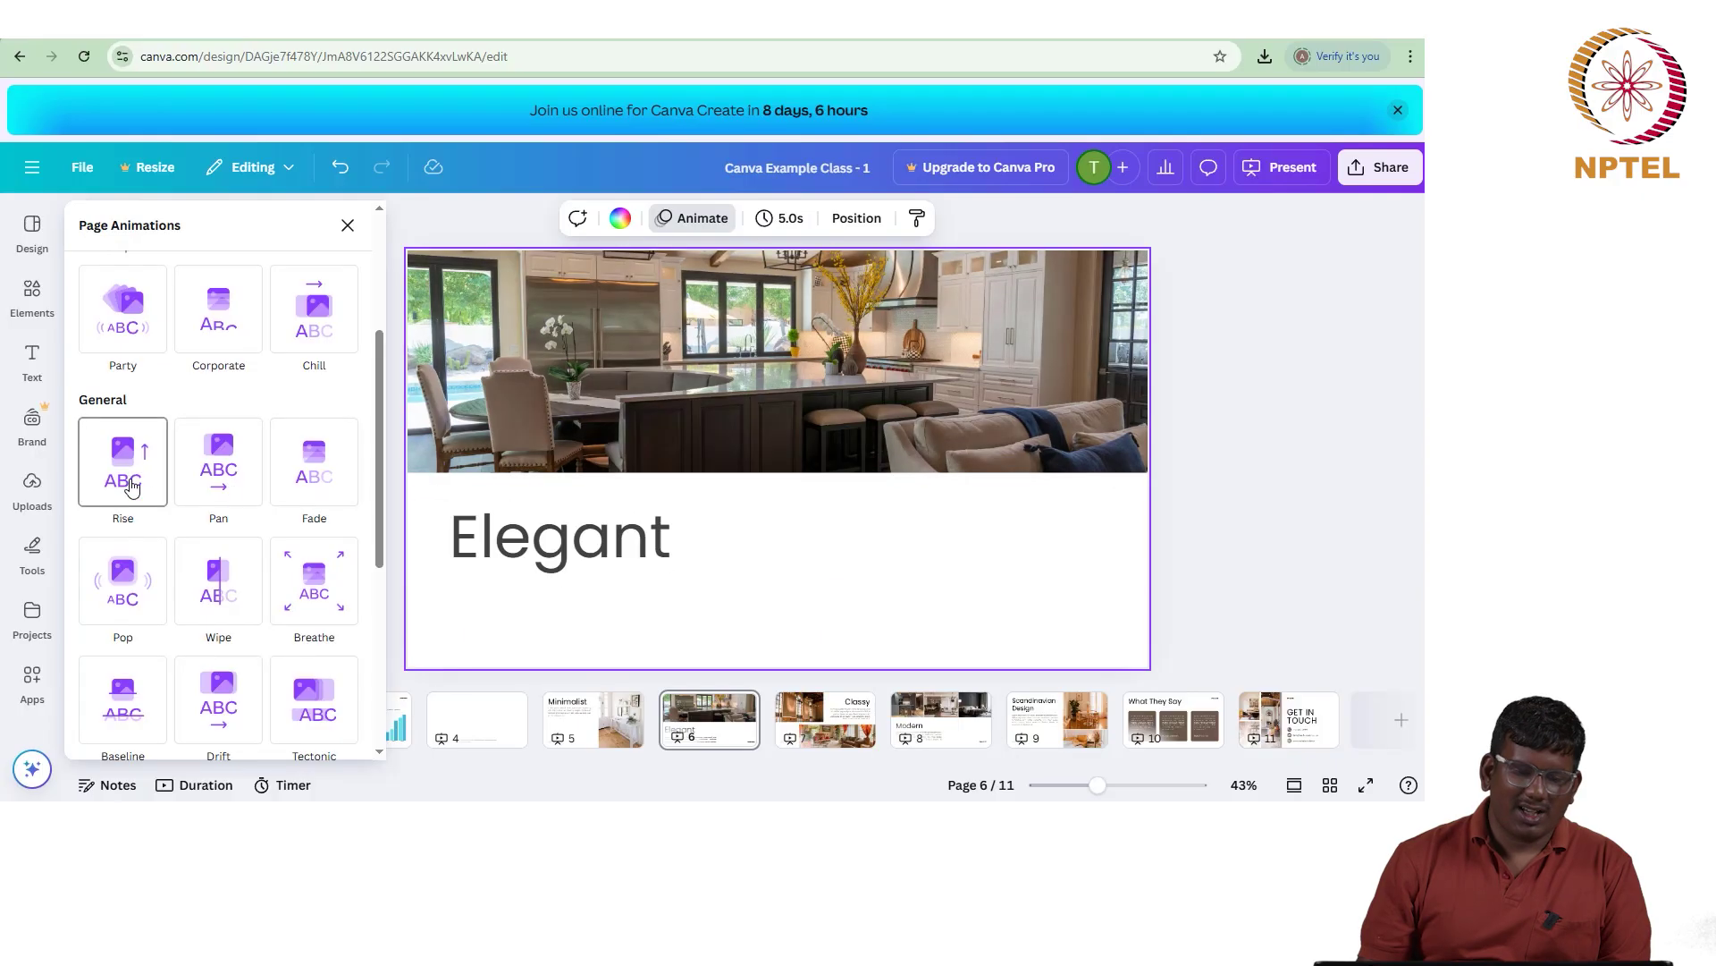
click(165, 605)
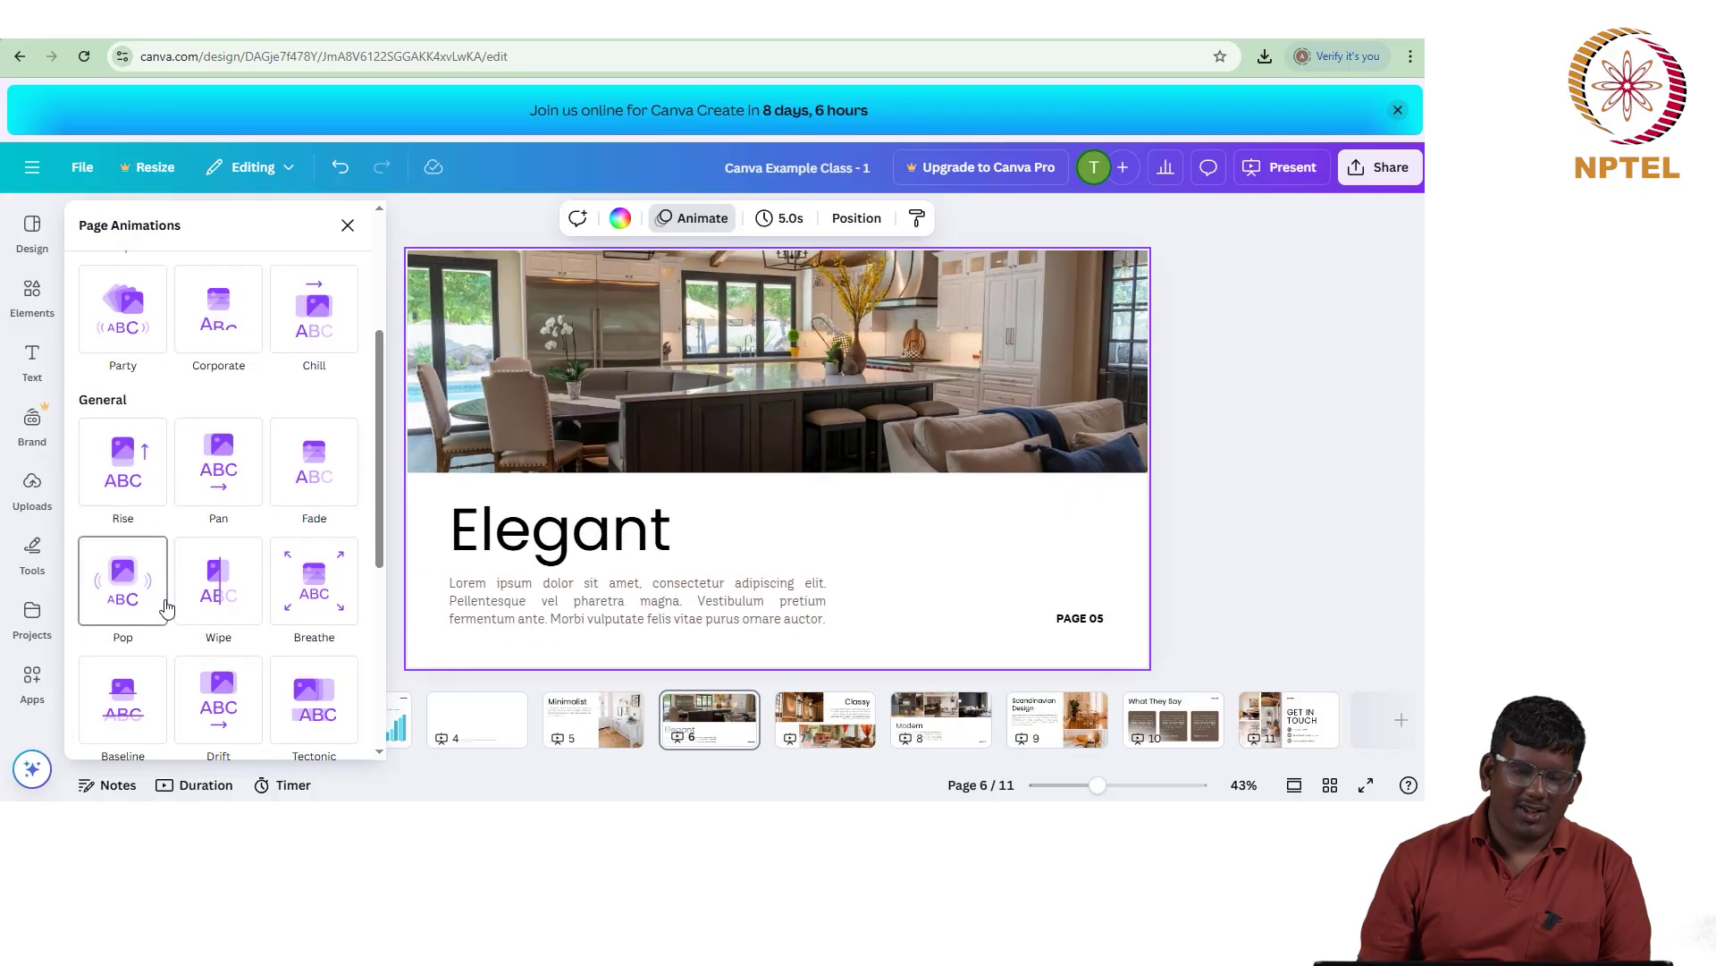
click(347, 231)
click(40, 237)
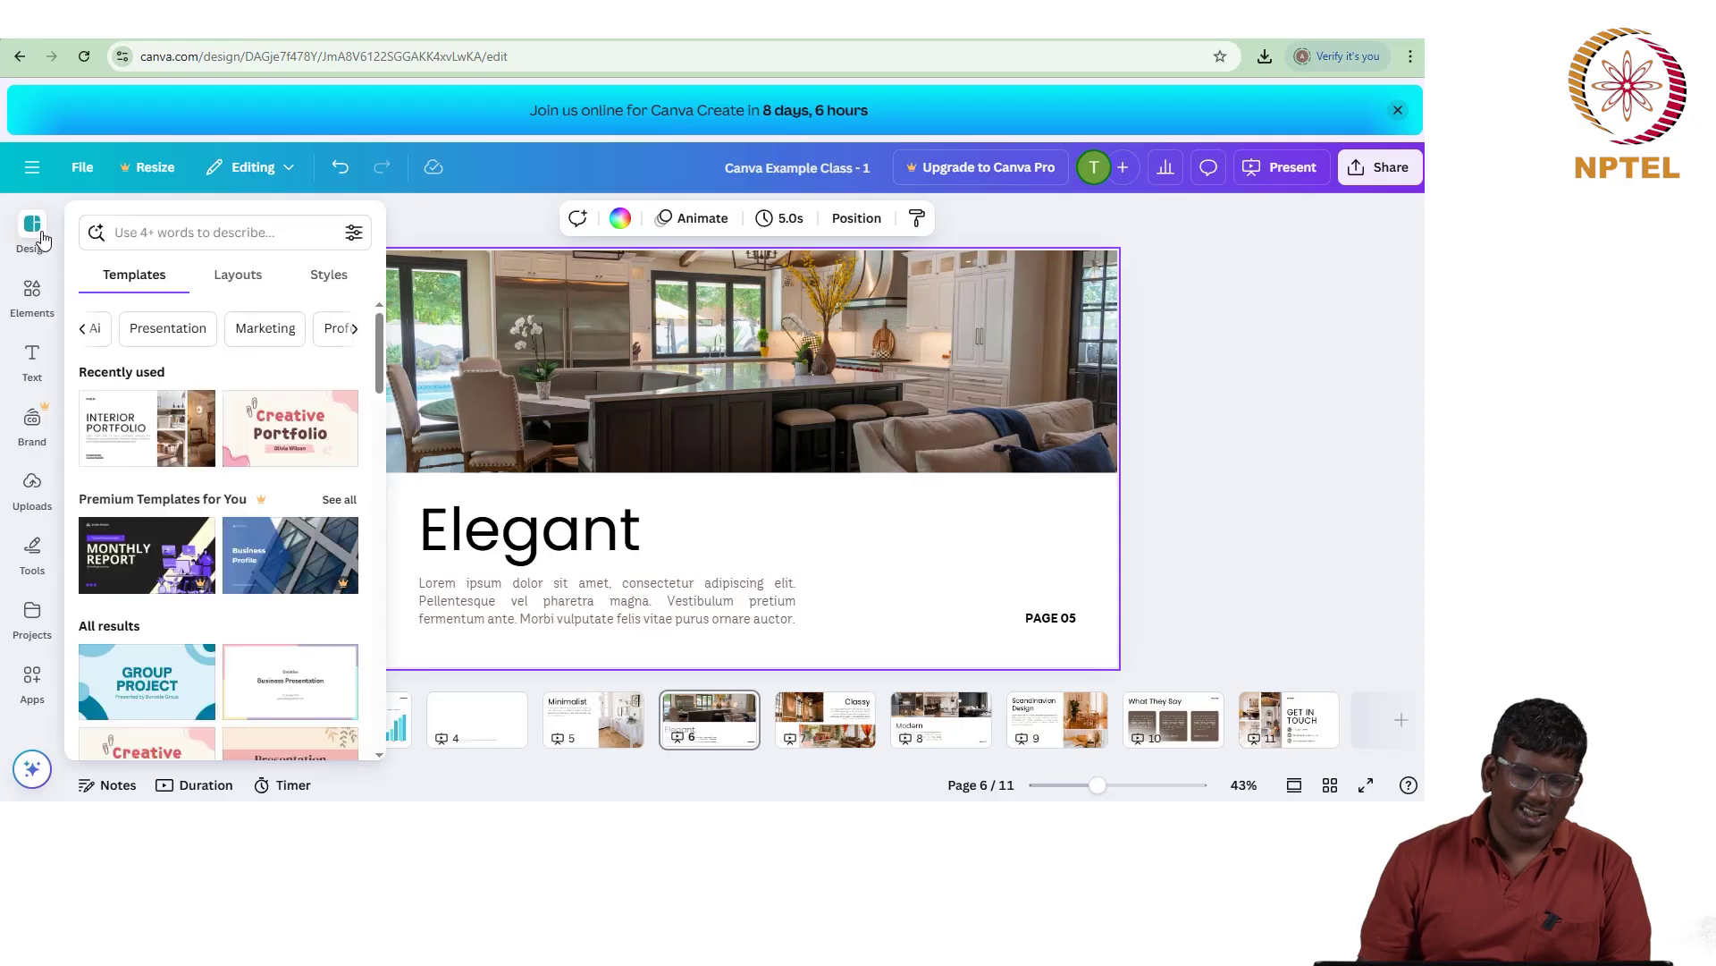
click(235, 277)
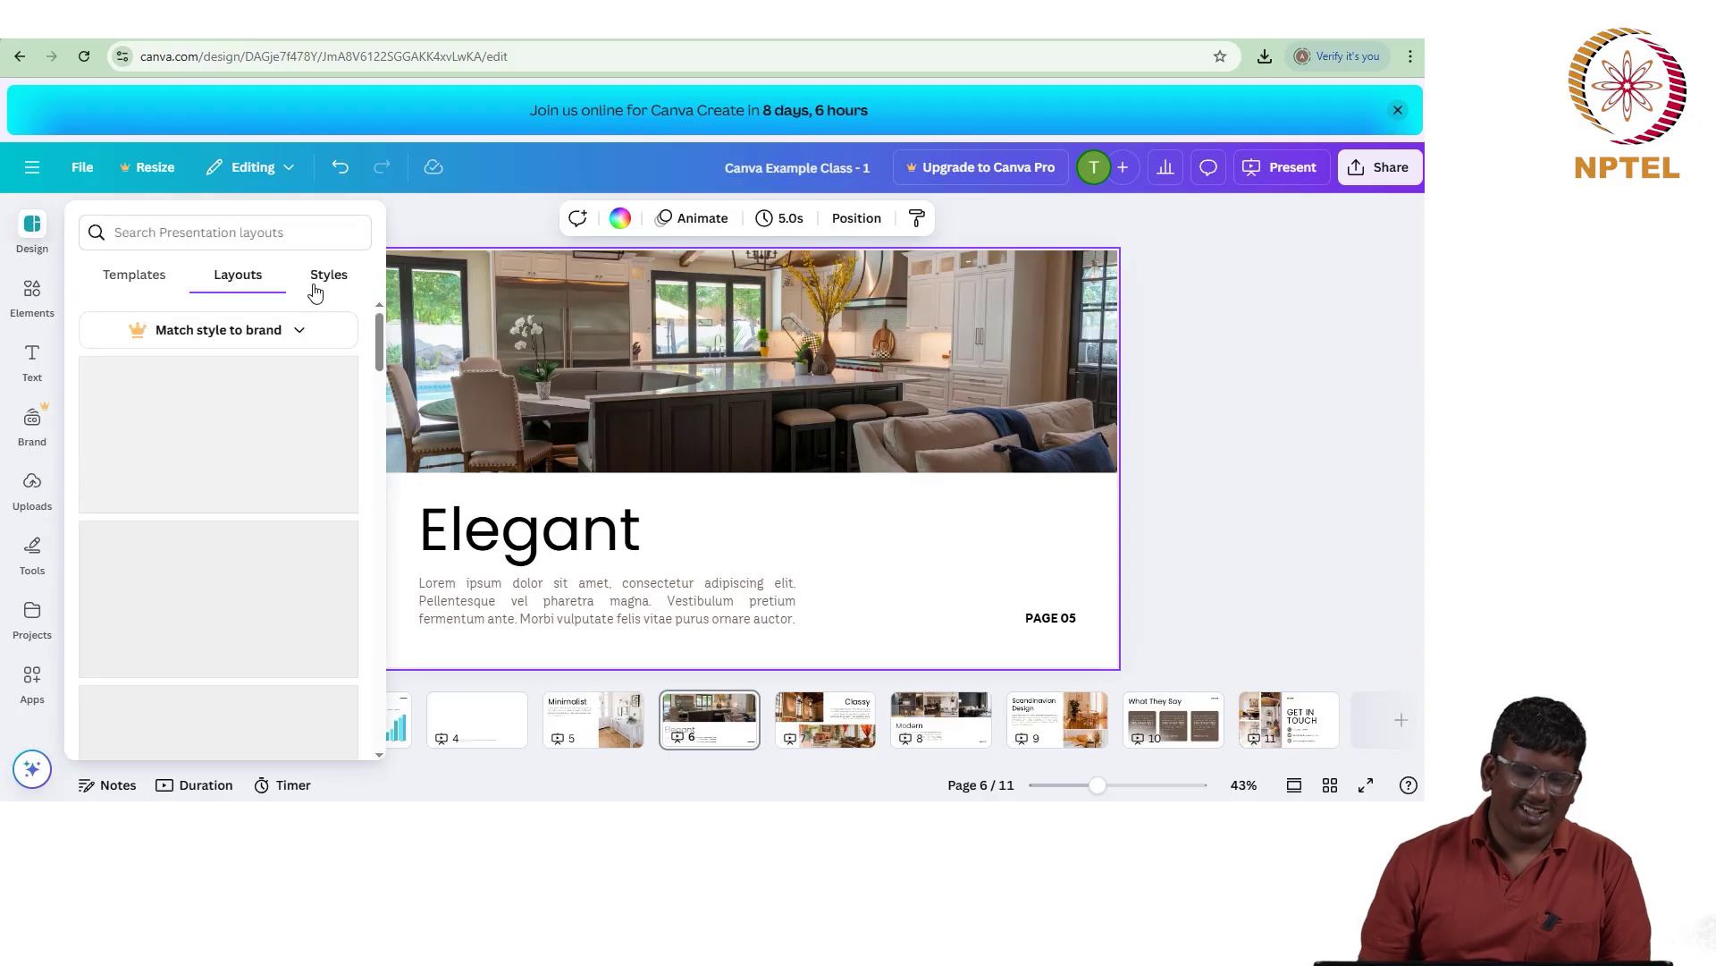
click(327, 275)
scroll(200, 456, down, 3)
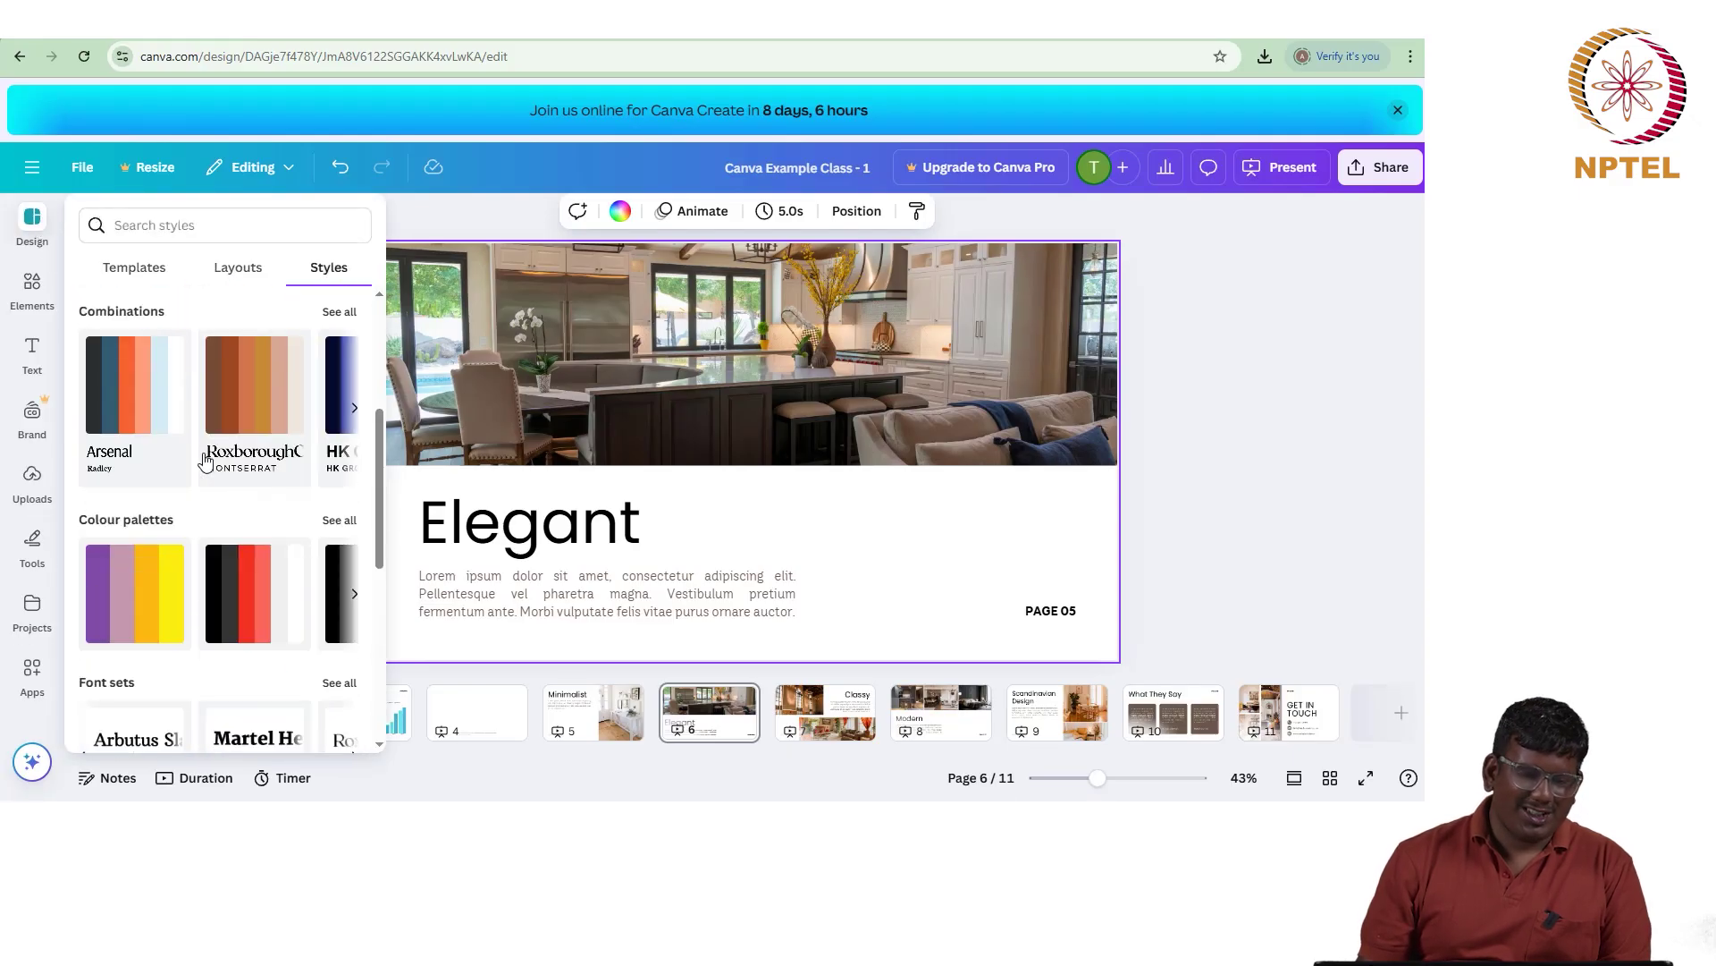
click(53, 294)
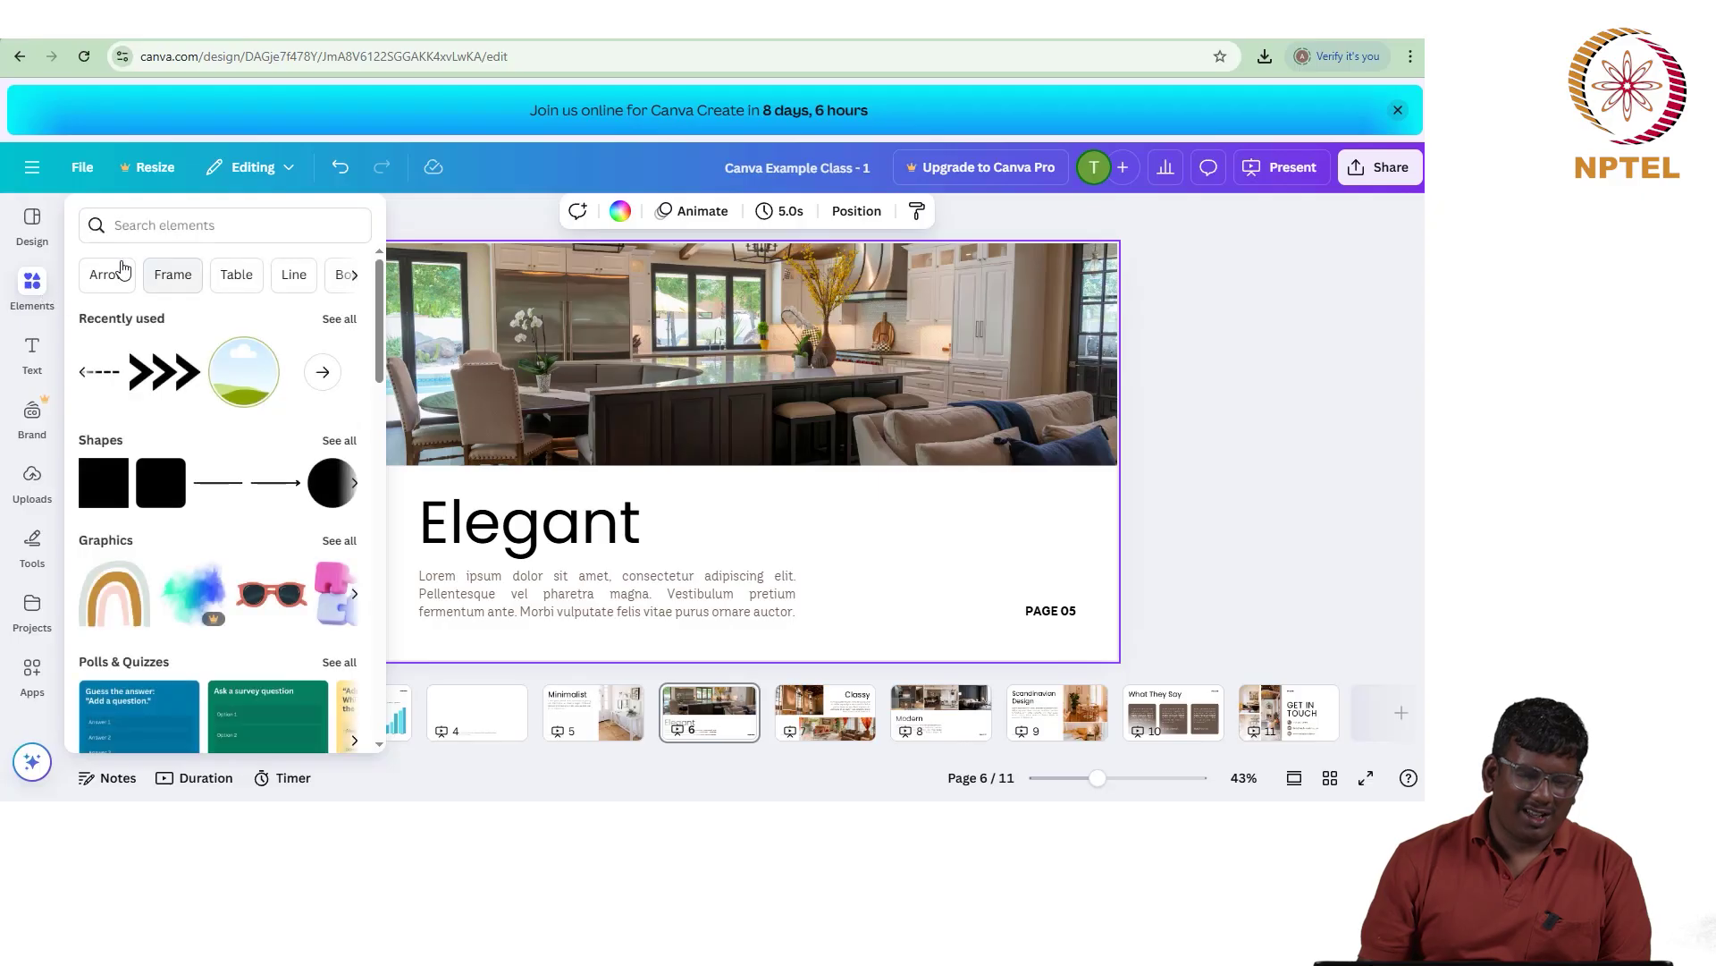
click(447, 626)
Step: Add a plain circular frame from the Frame elements to page 4
click(498, 713)
click(36, 286)
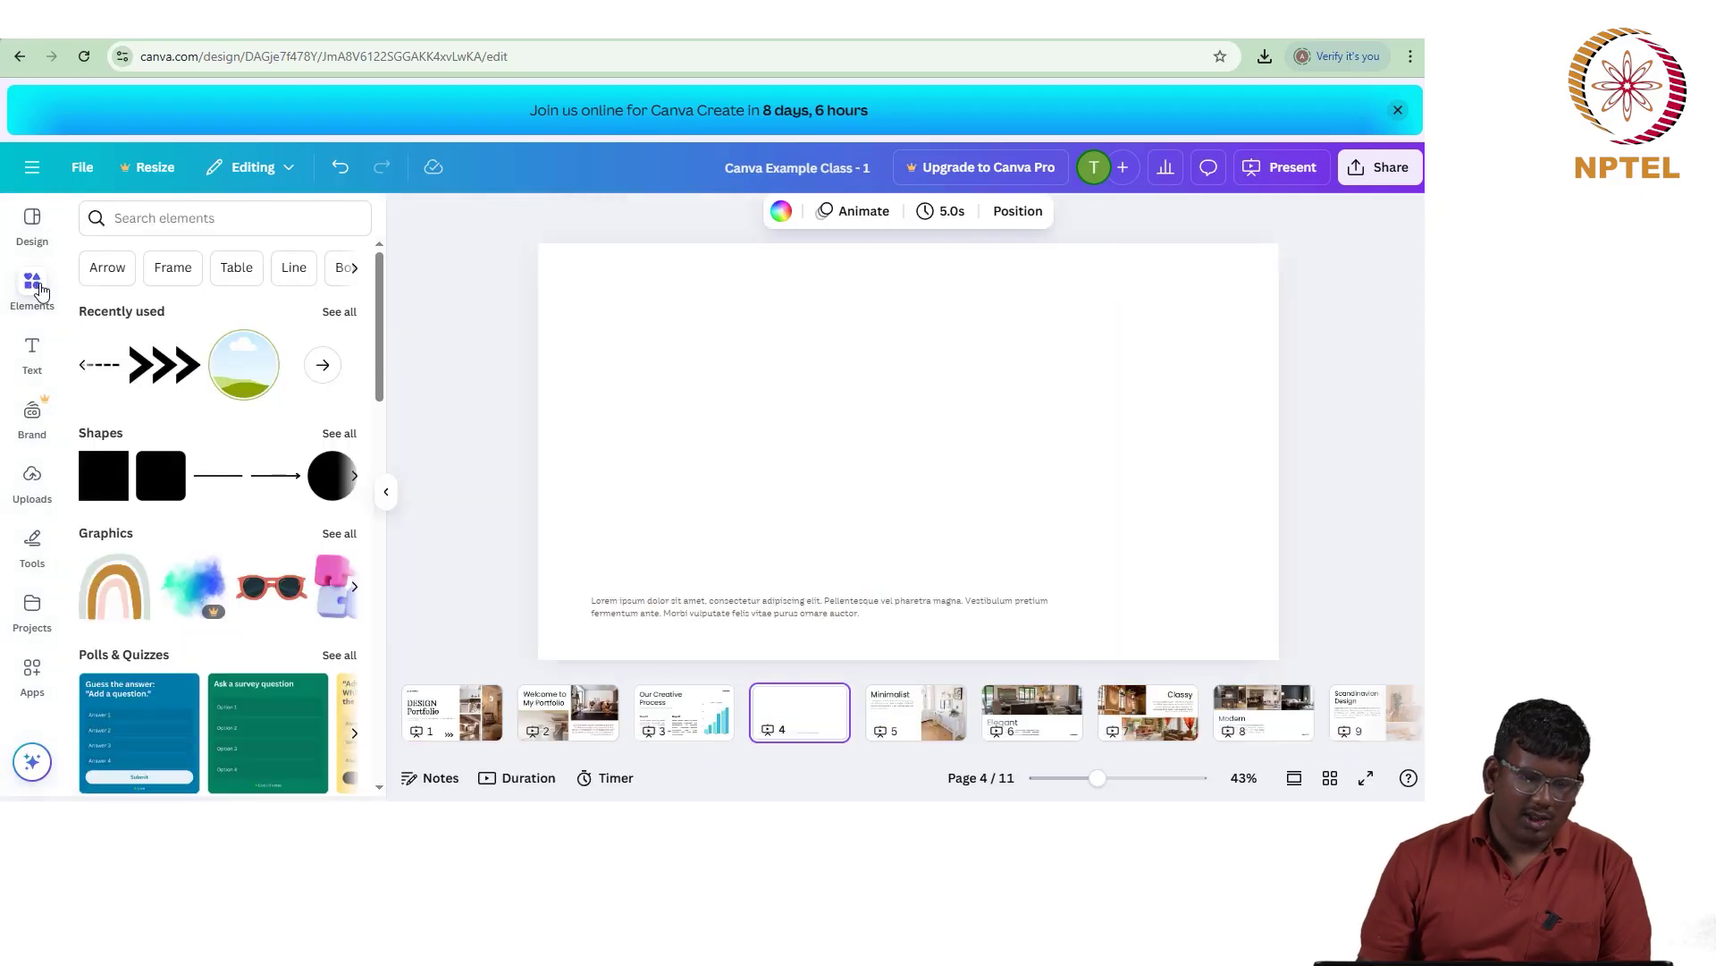
click(183, 285)
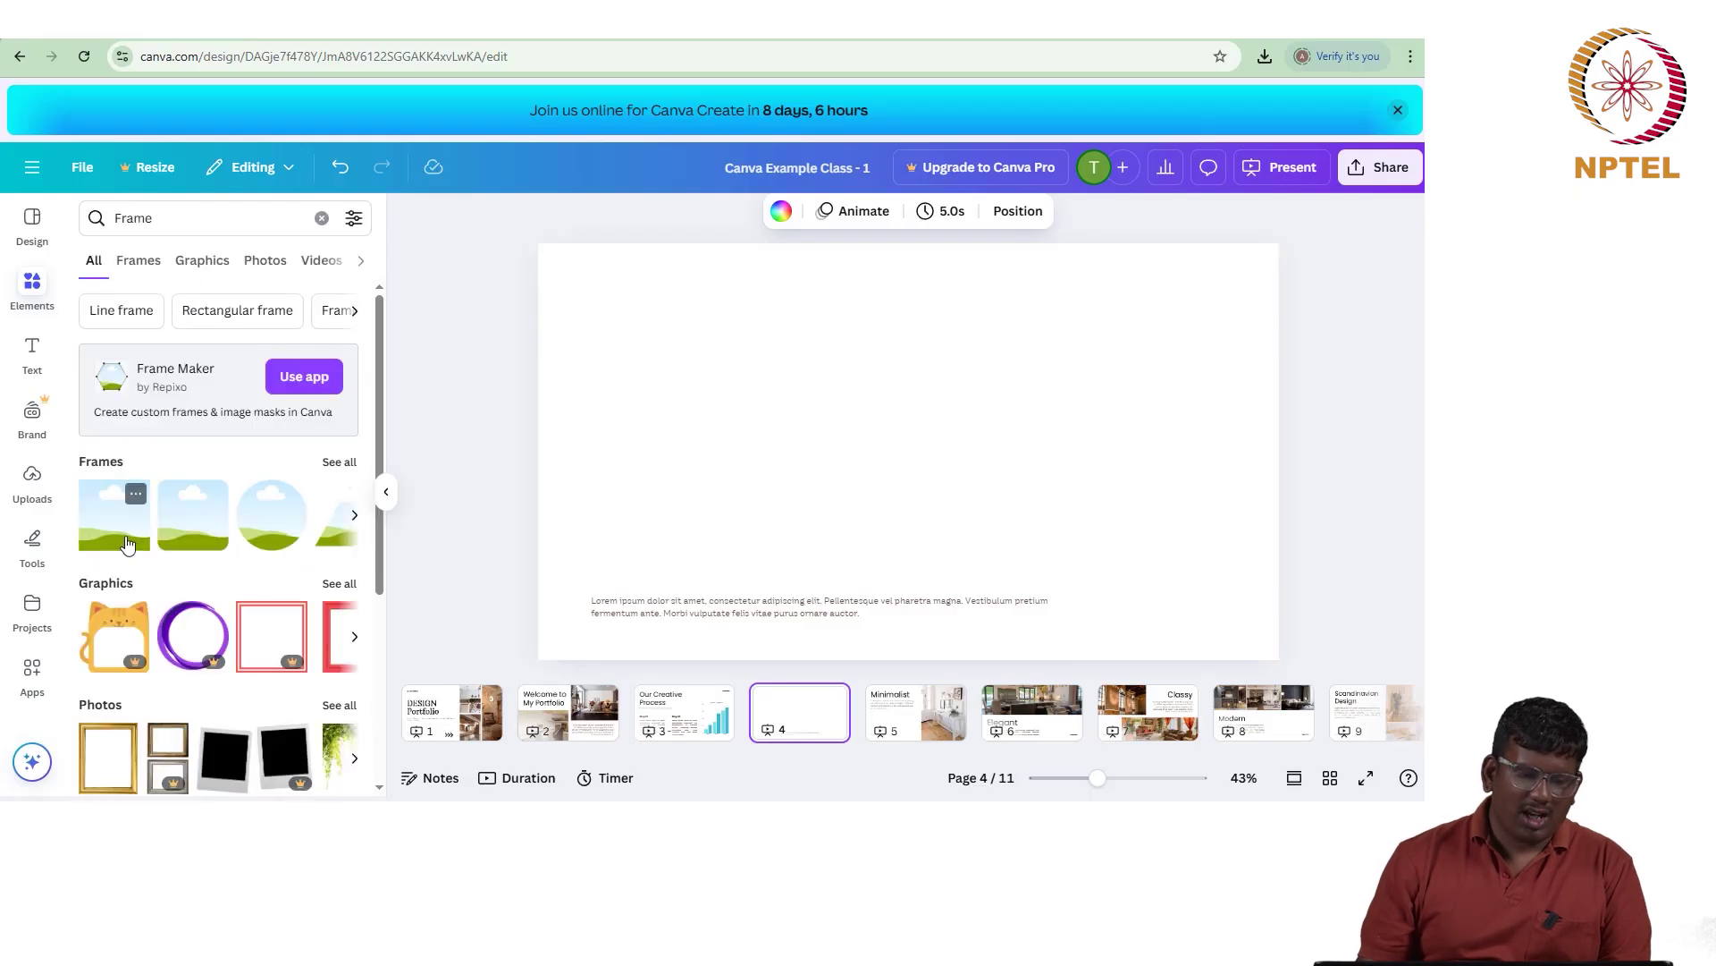
drag(268, 531, 672, 505)
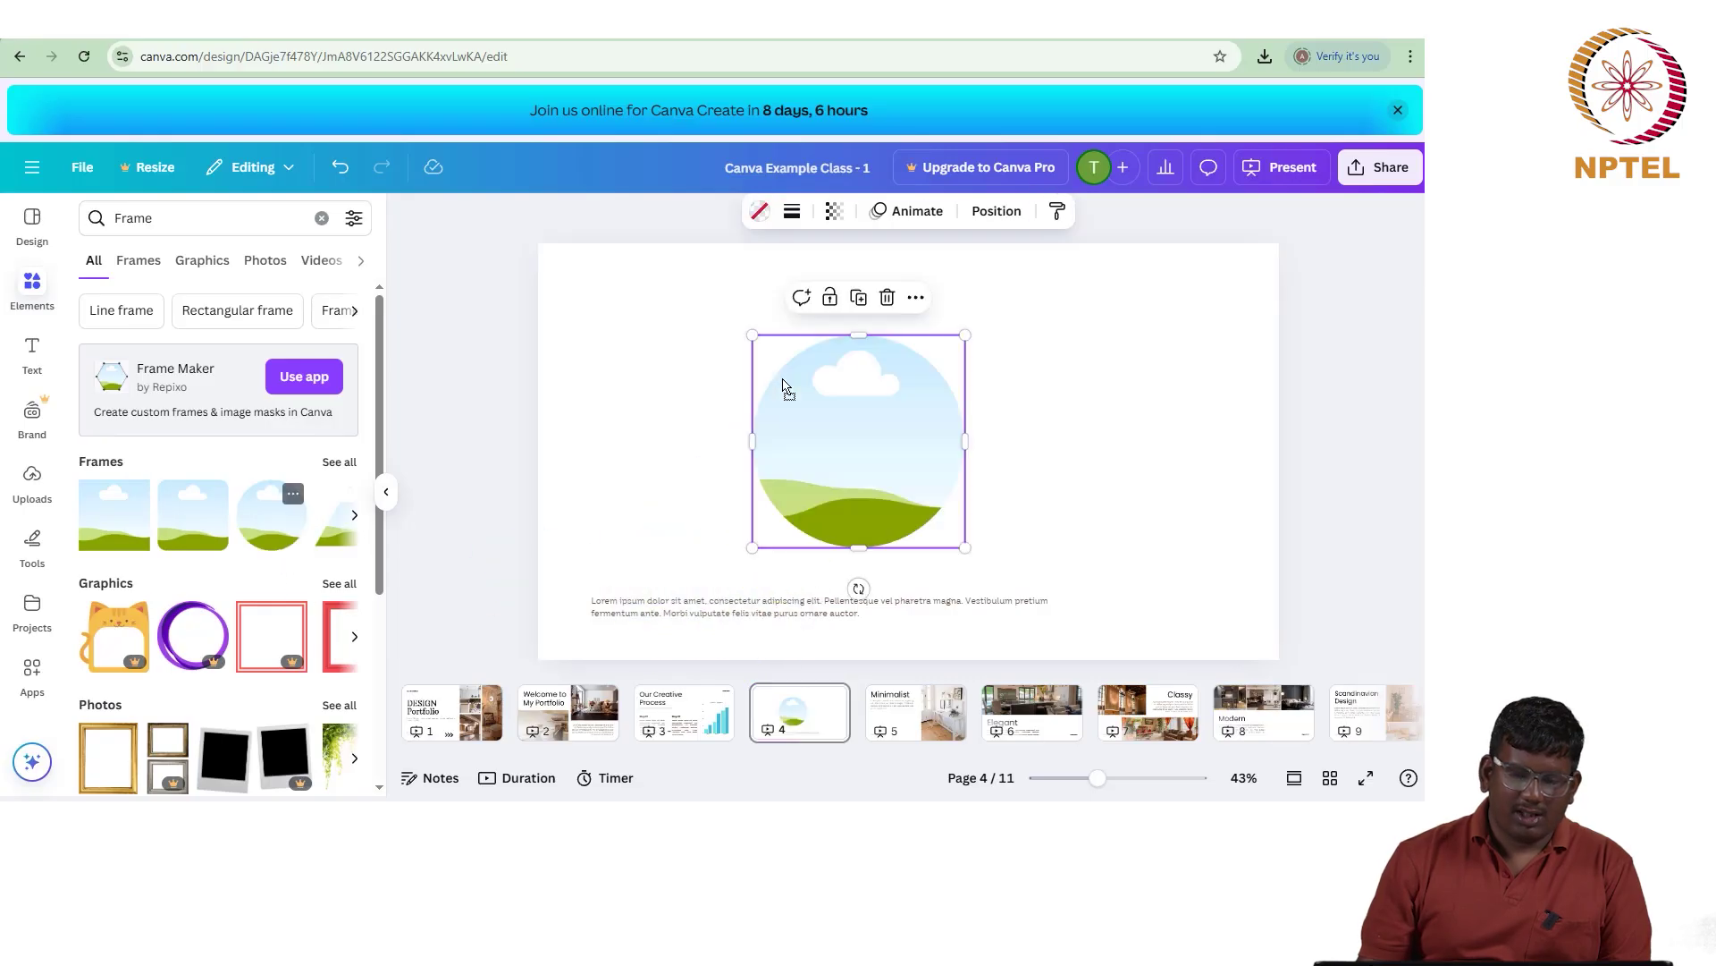
Step: Try moving the circular frame and filling it with the uploaded photo of the man in orange, and undo both changes
drag(792, 387, 705, 370)
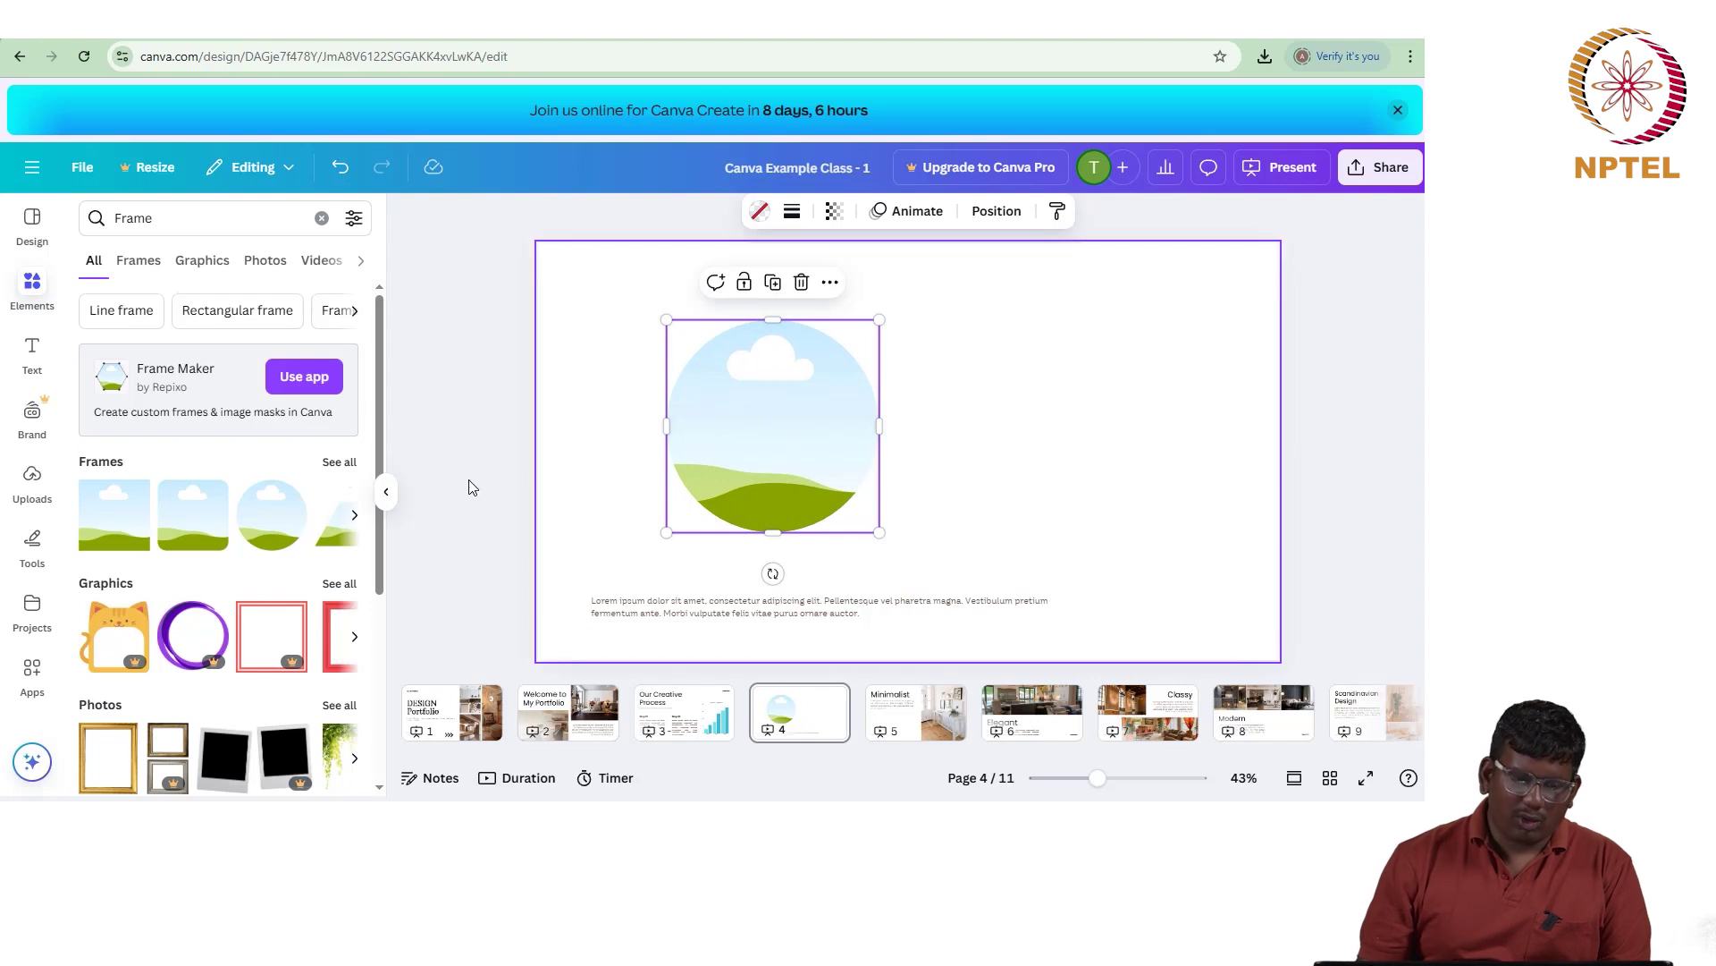
click(21, 473)
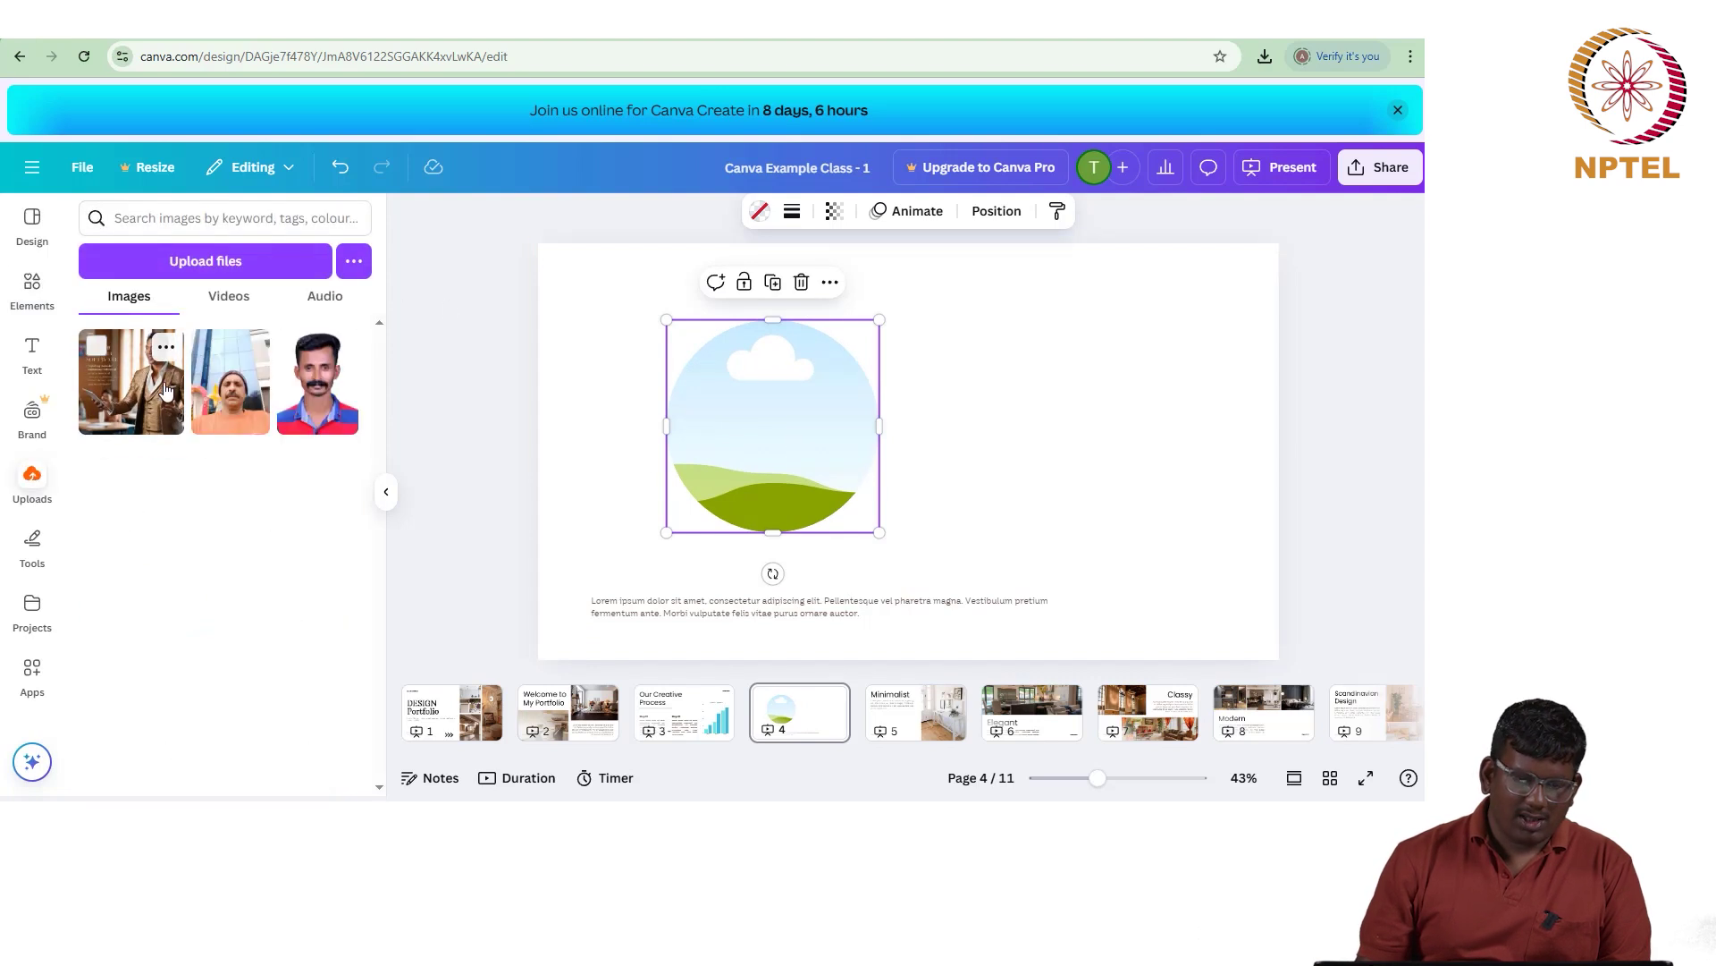
drag(247, 398, 752, 454)
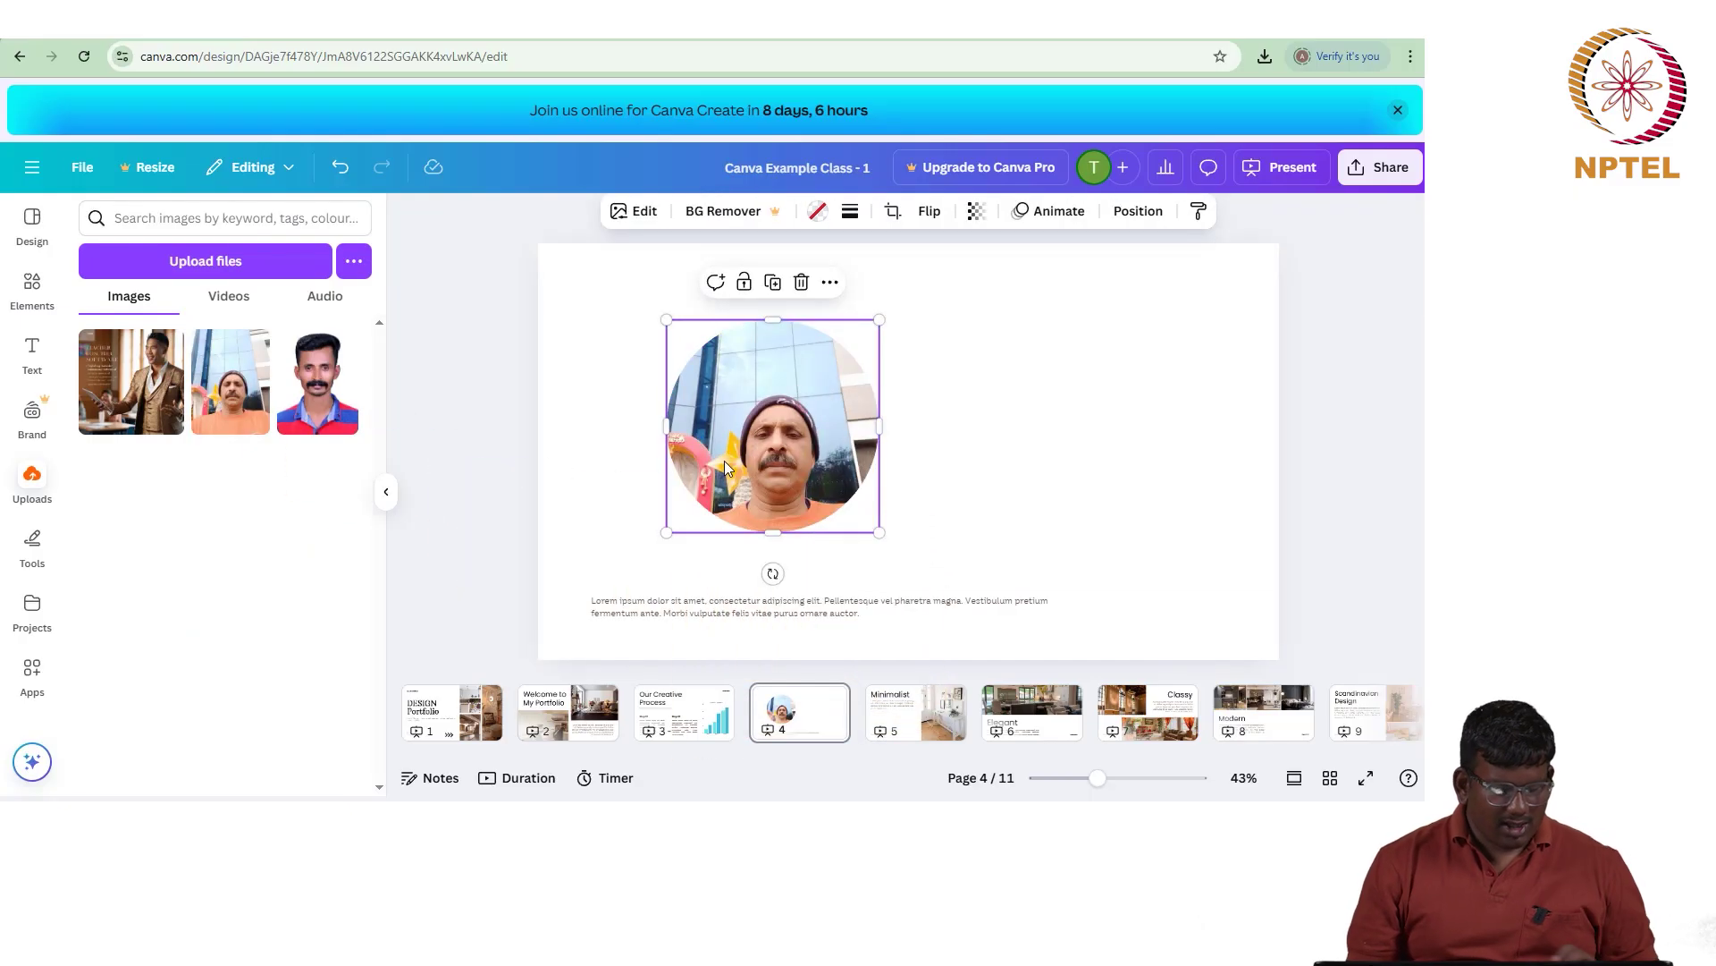
mouse_move(724, 459)
mouse_down()
mouse_move(582, 479)
mouse_move(269, 421)
mouse_move(304, 480)
mouse_move(414, 558)
mouse_move(565, 594)
mouse_move(670, 554)
mouse_move(680, 572)
mouse_move(769, 421)
mouse_move(1001, 458)
mouse_move(1013, 384)
mouse_move(586, 354)
mouse_move(579, 306)
mouse_move(700, 457)
mouse_up()
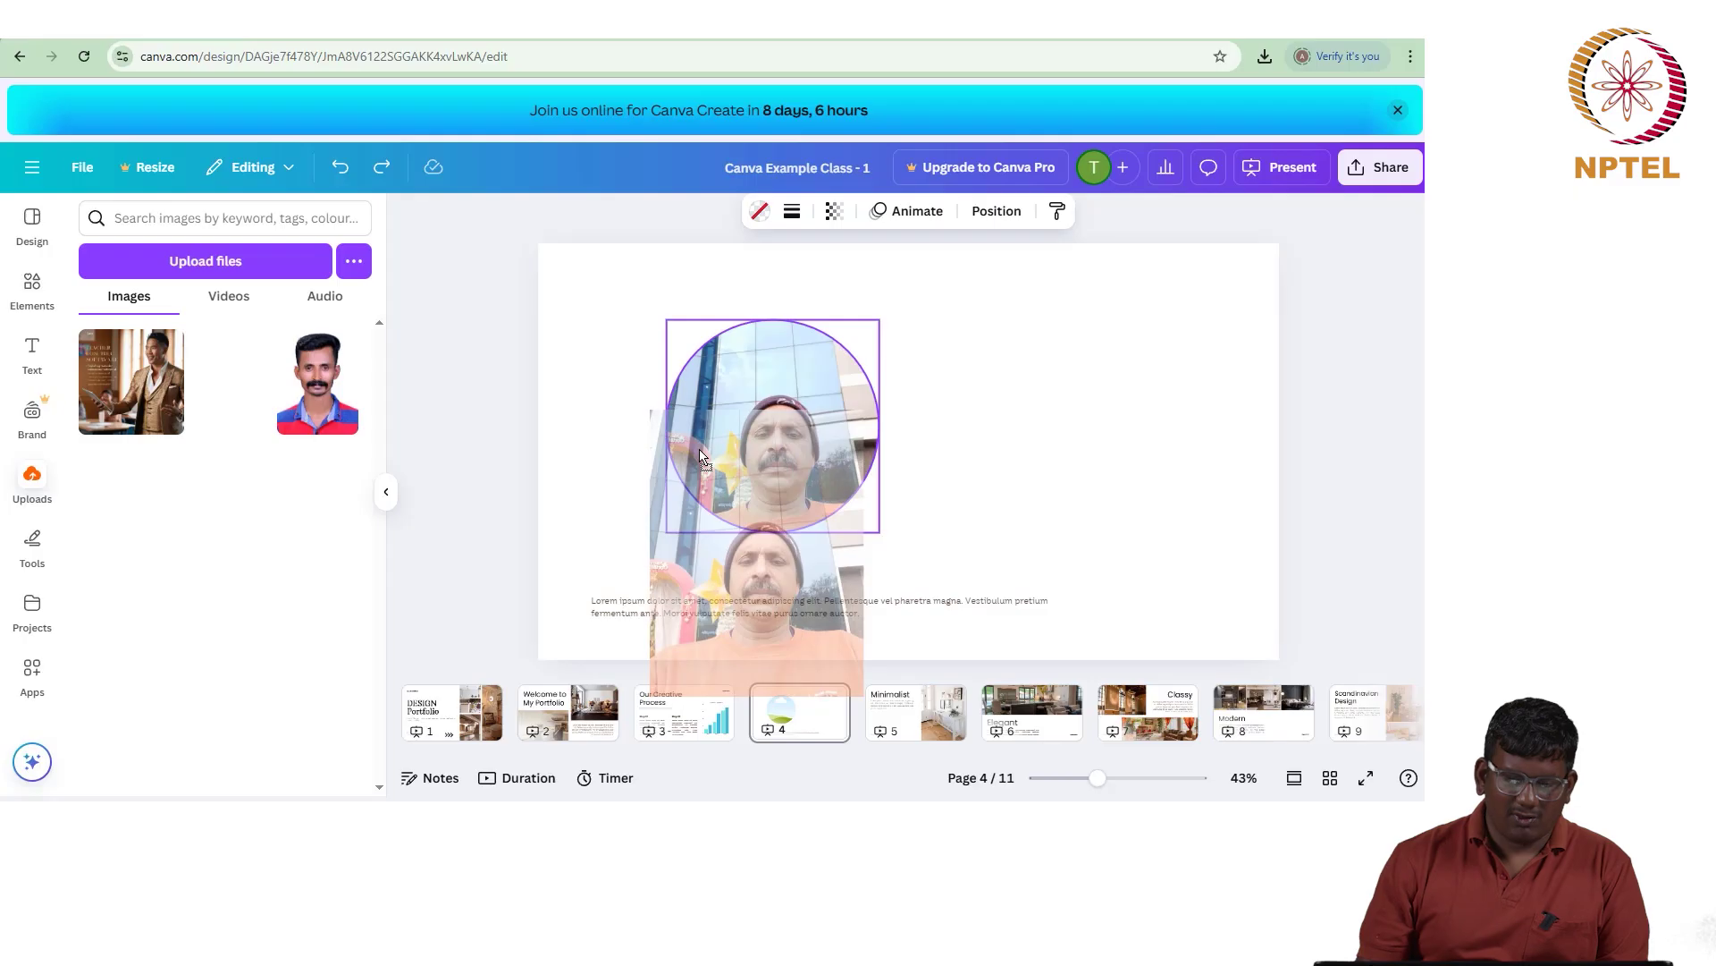
drag(700, 457, 700, 456)
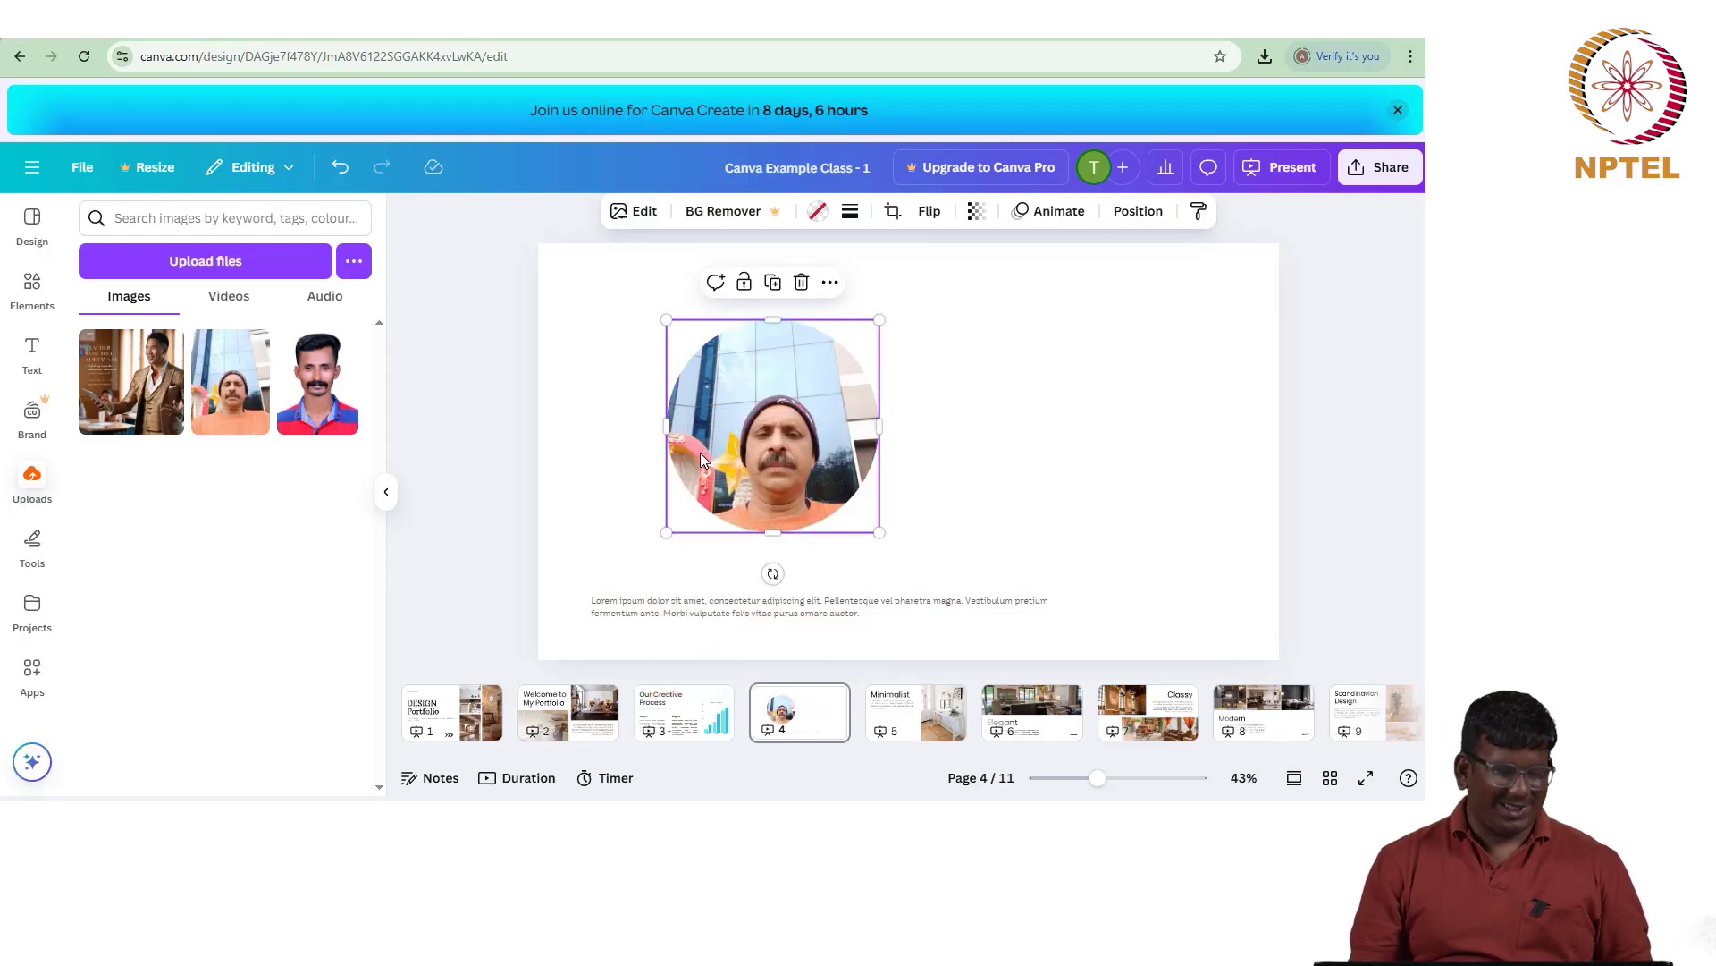
key(ctrl+z)
key(ctrl+z)
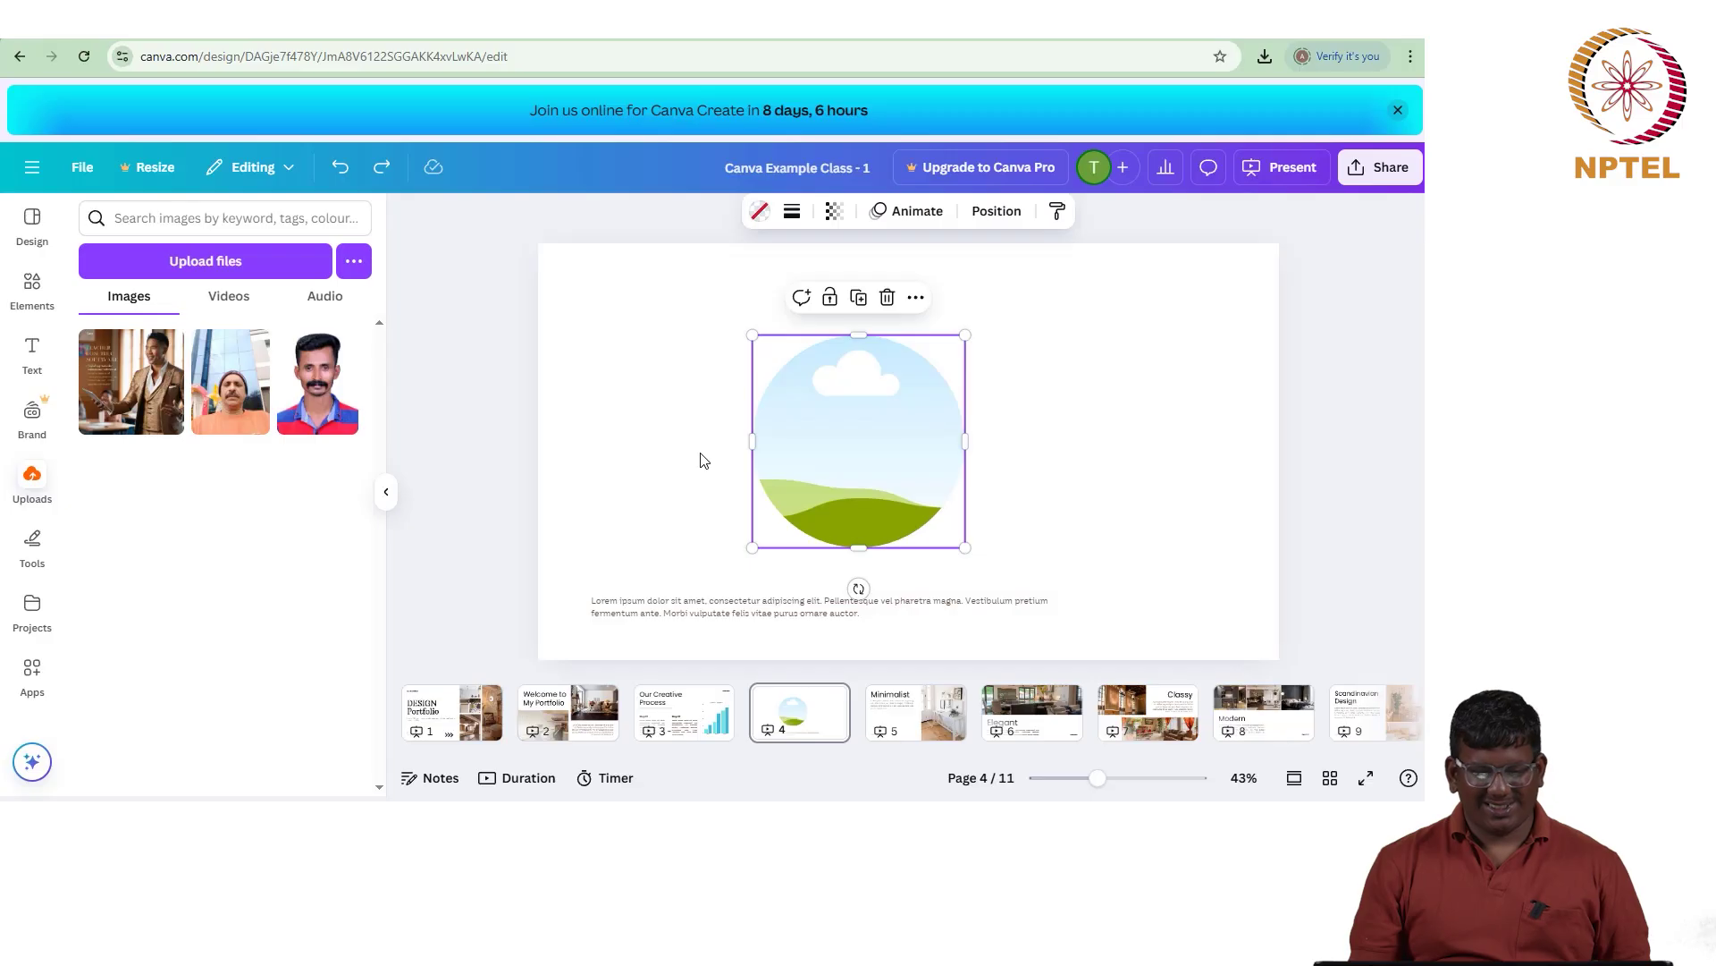
Step: Browse the Frame search results by category, including frames, graphics, photos, audio, shapes, mockups and charts
click(30, 225)
click(32, 288)
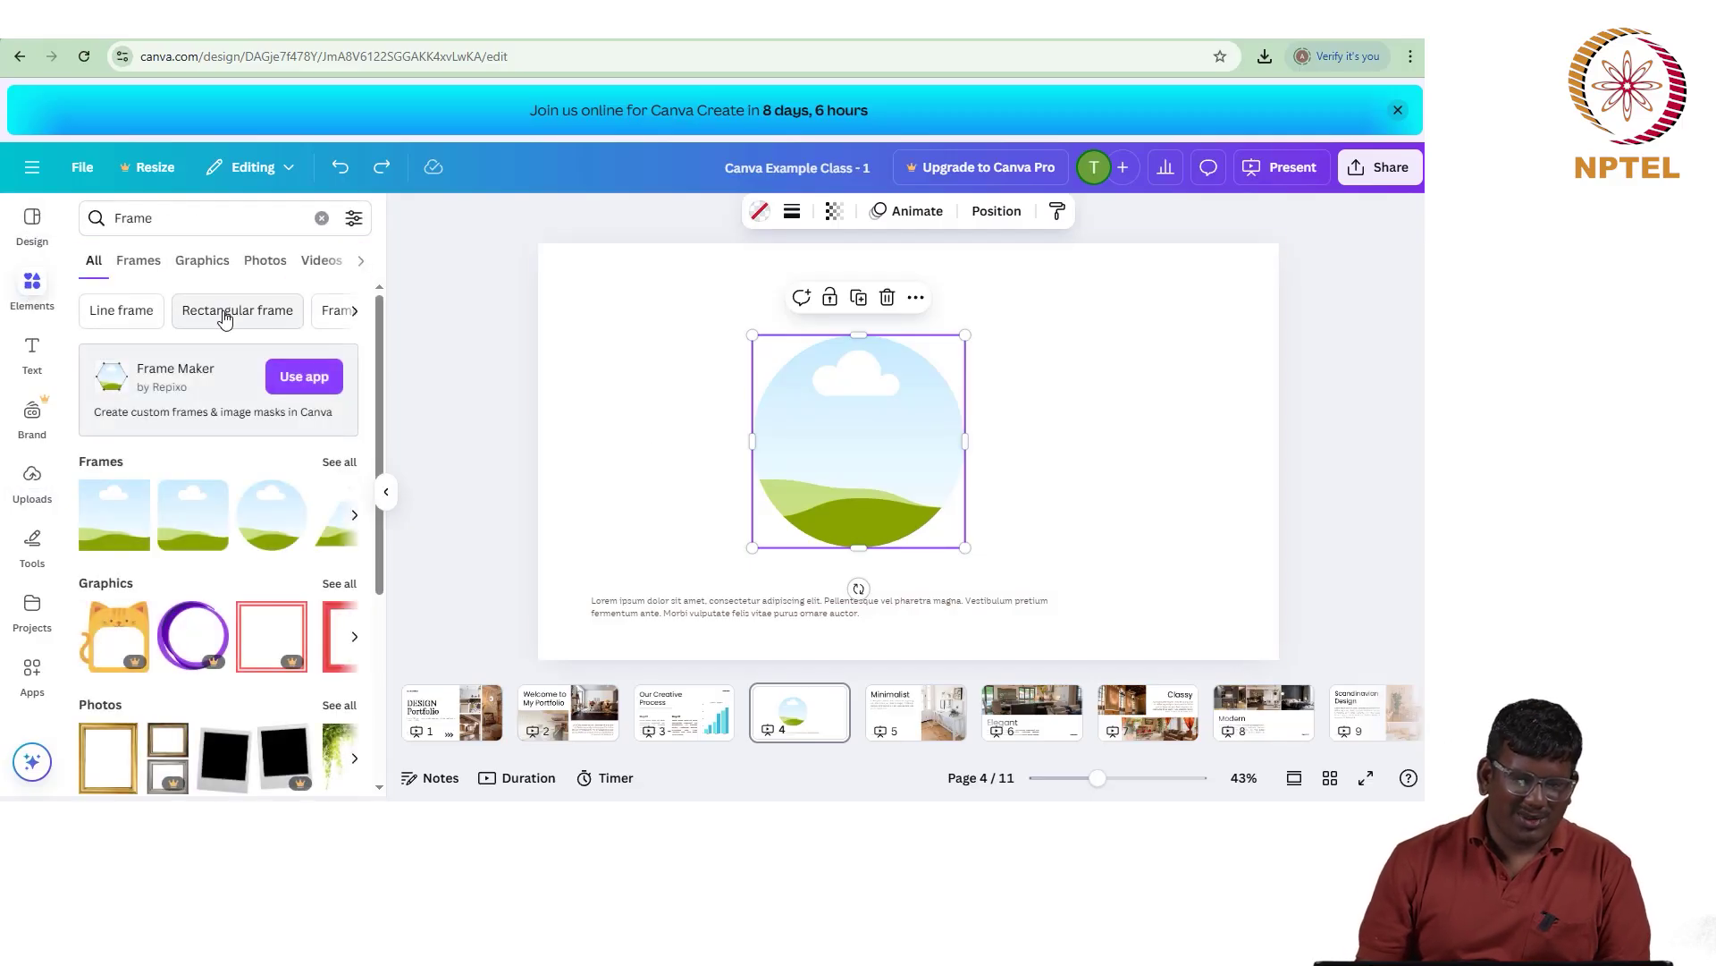
click(158, 267)
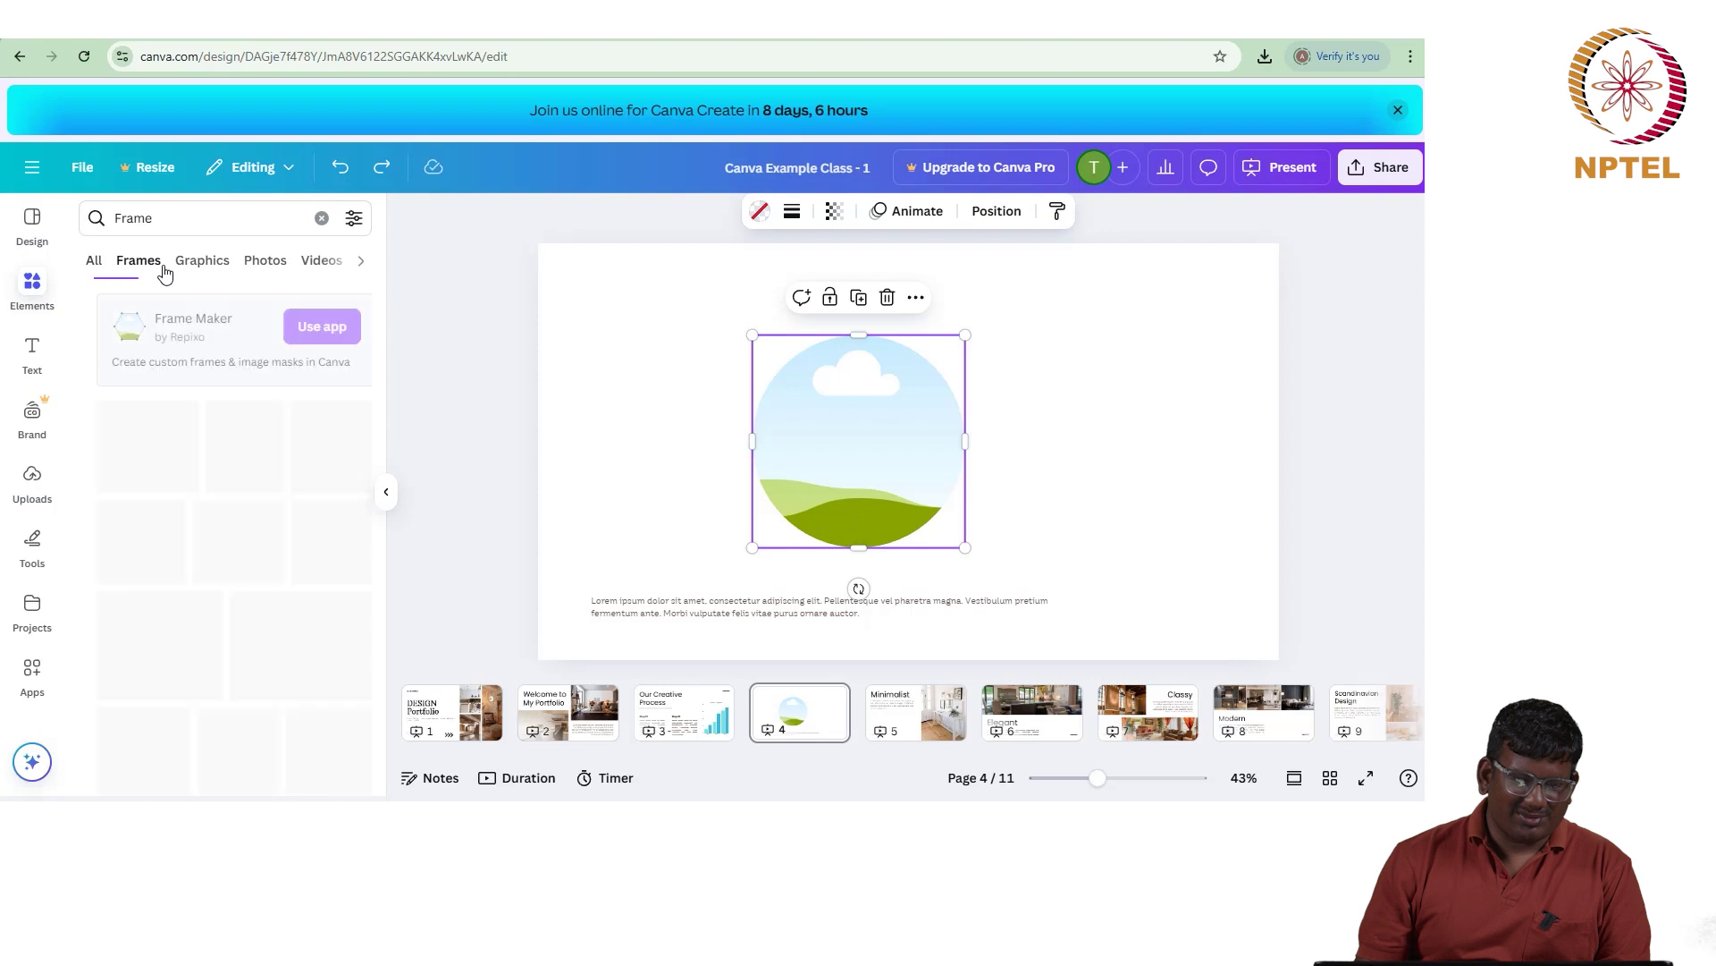
click(201, 261)
scroll(193, 508, down, 4)
scroll(193, 508, up, 4)
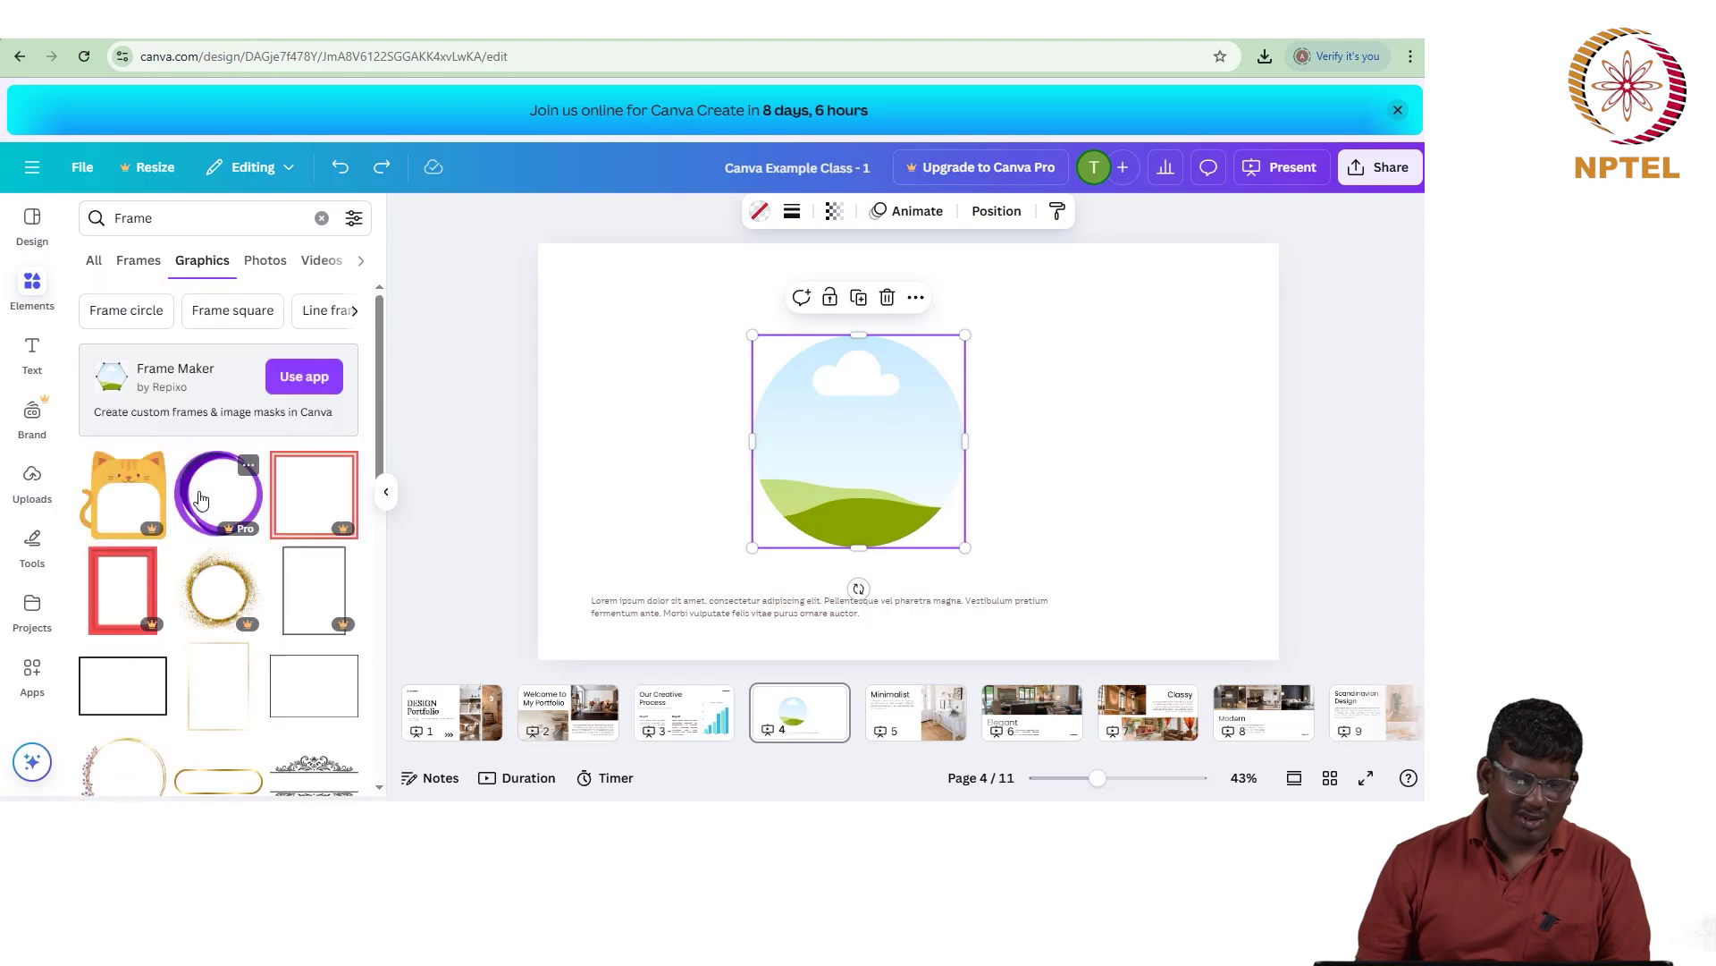
click(280, 269)
click(326, 265)
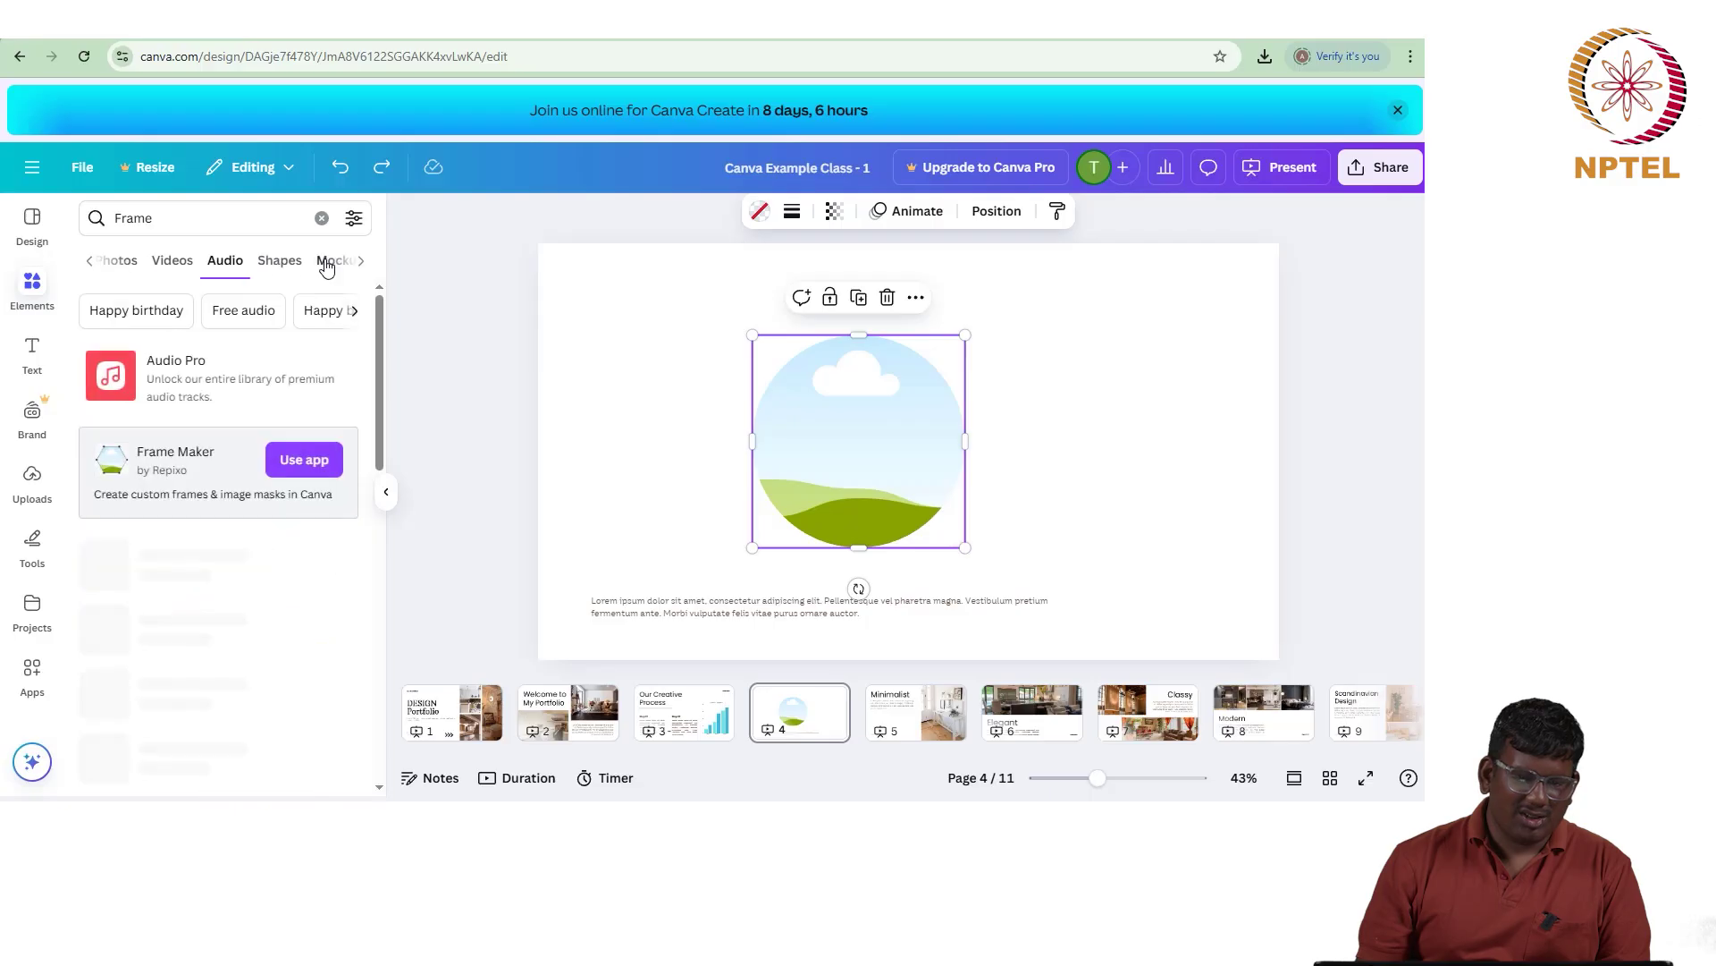
click(286, 262)
click(180, 262)
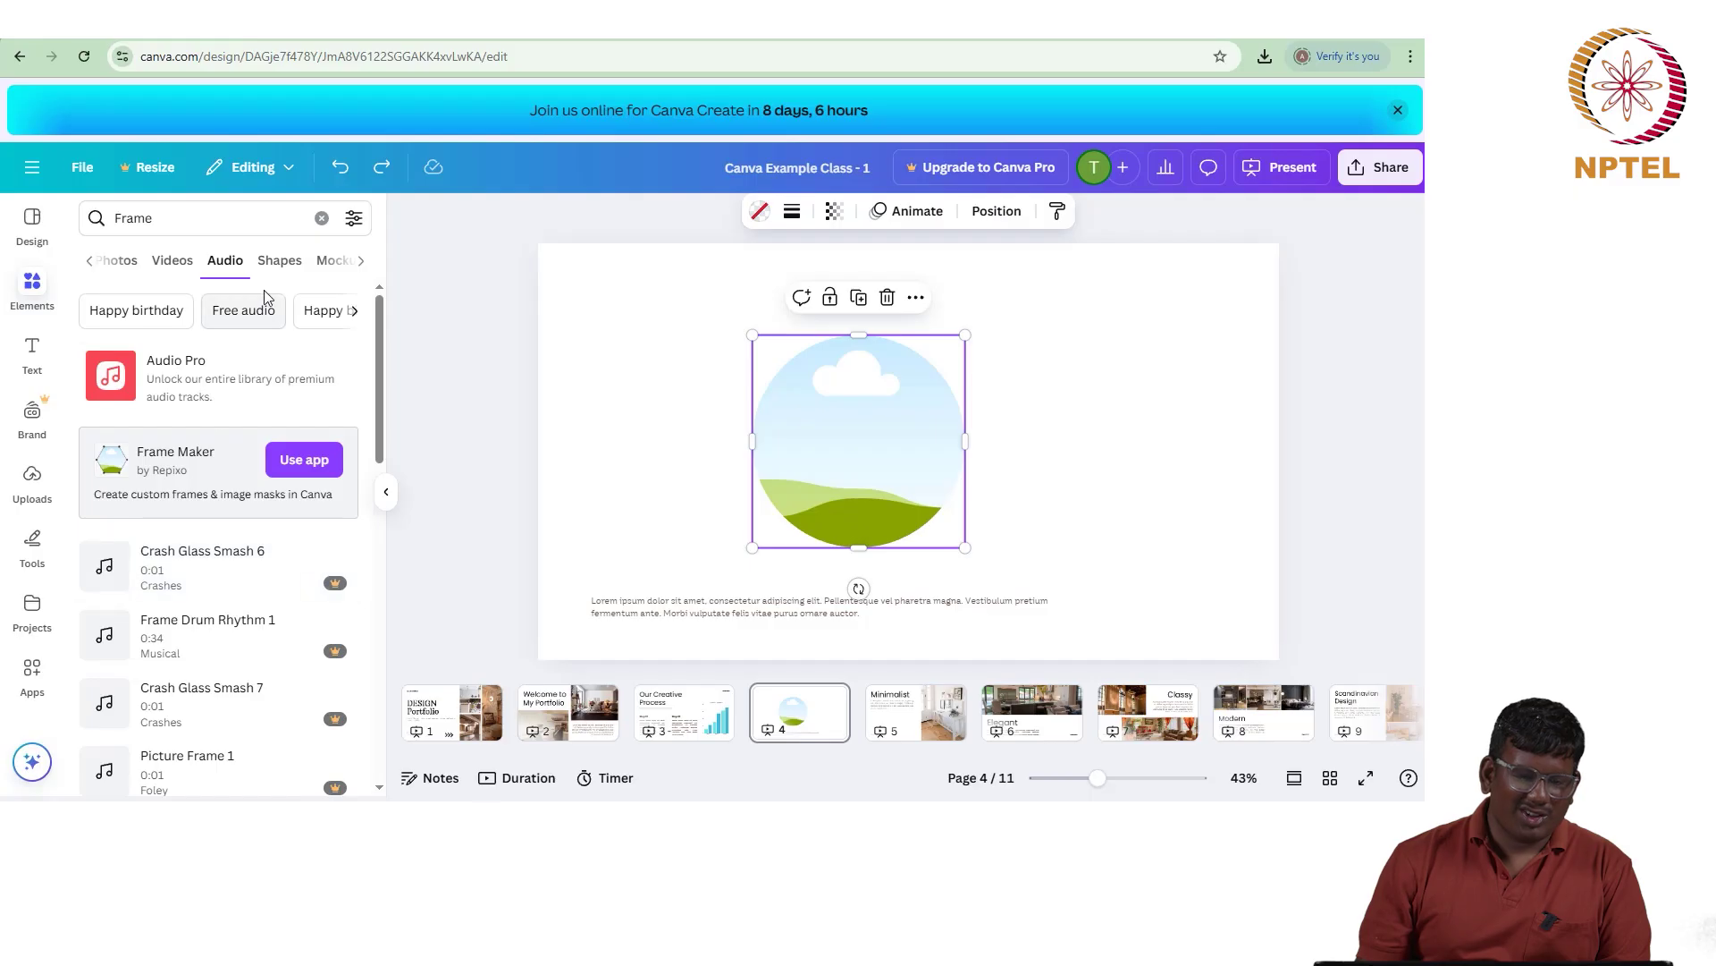
click(280, 263)
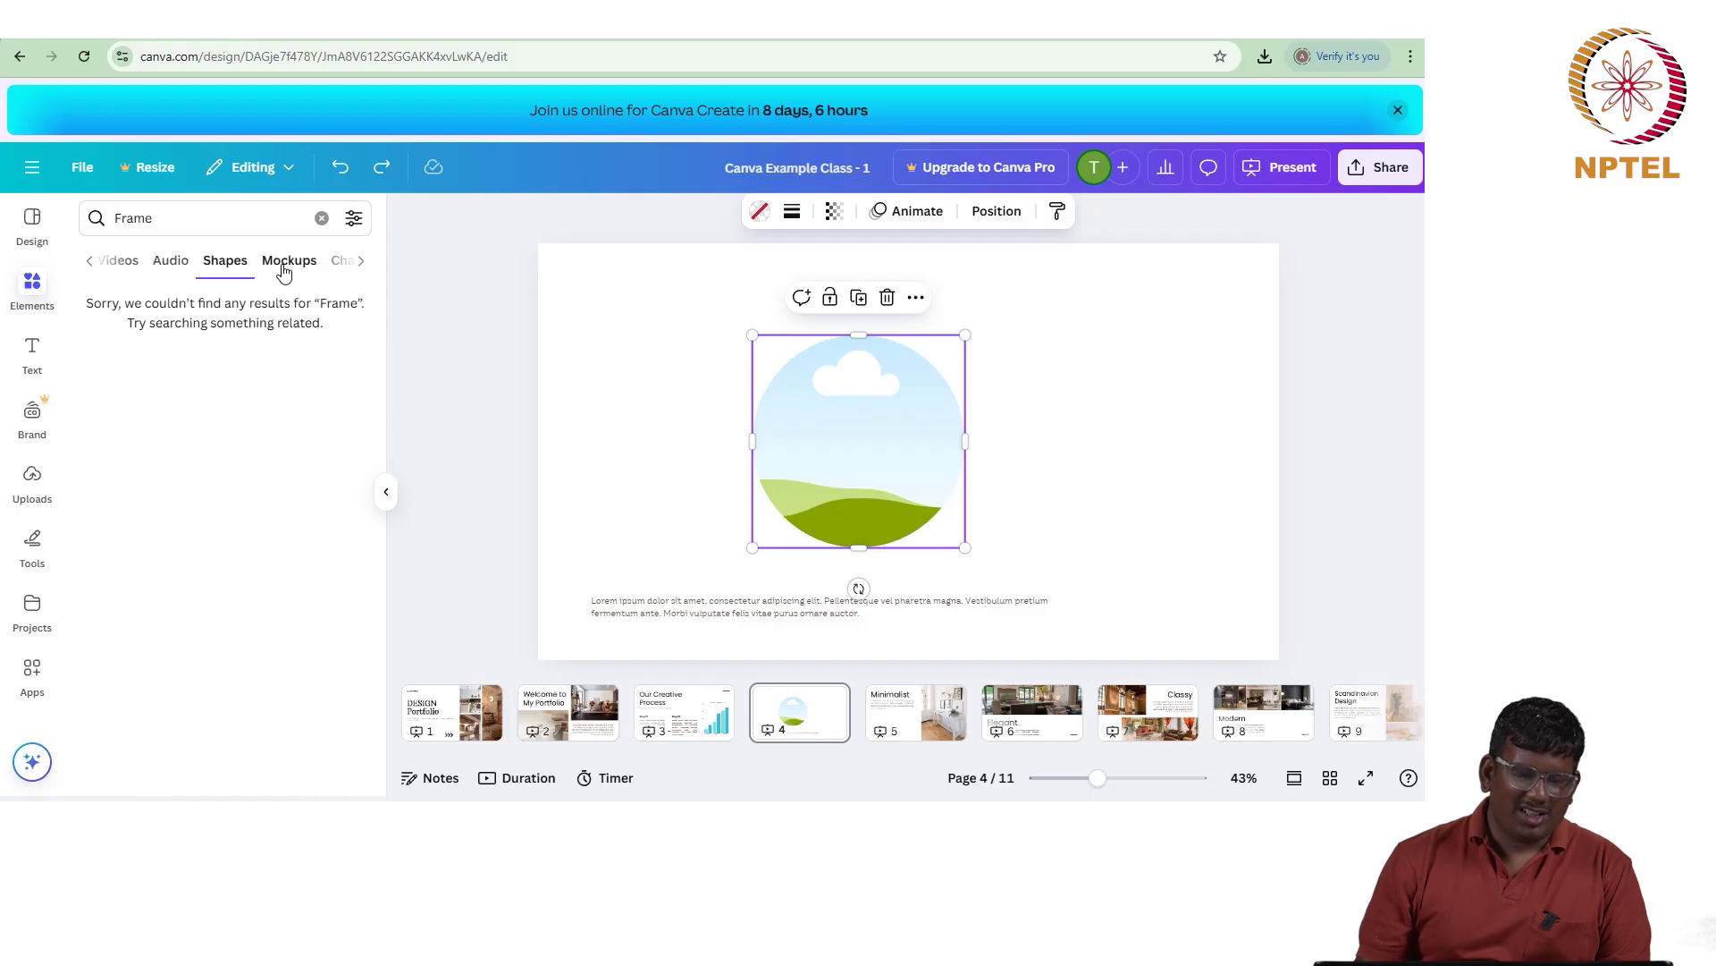
click(284, 267)
click(336, 267)
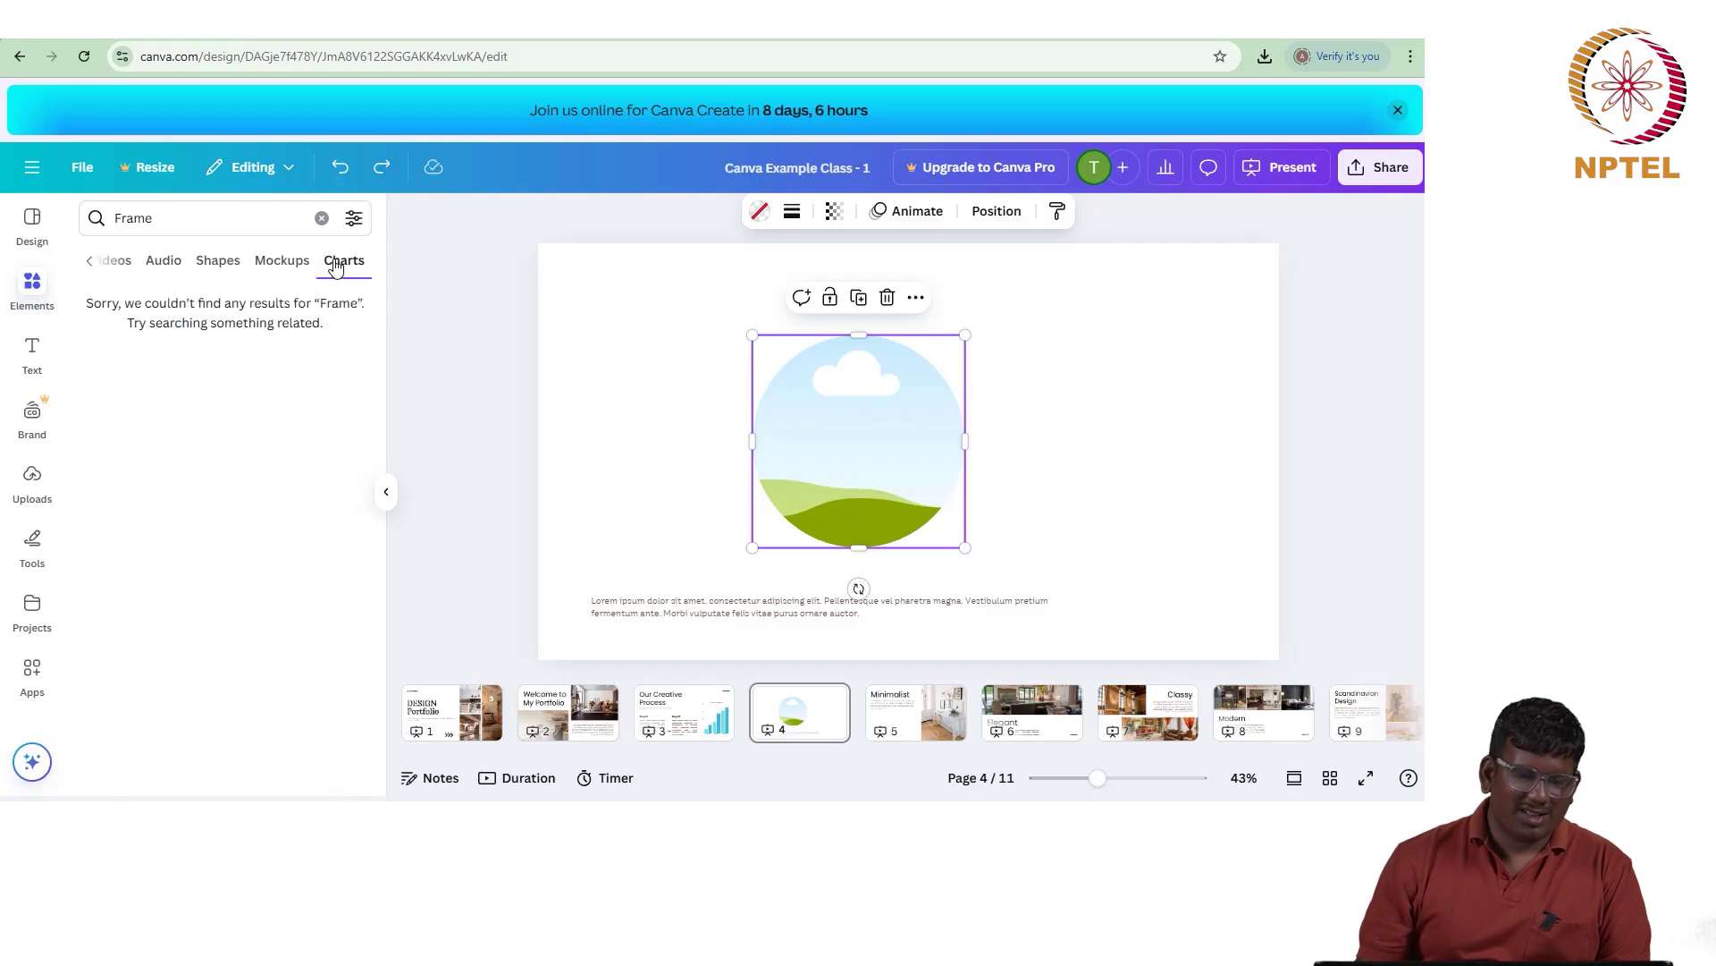
click(284, 262)
click(88, 261)
click(85, 263)
click(94, 260)
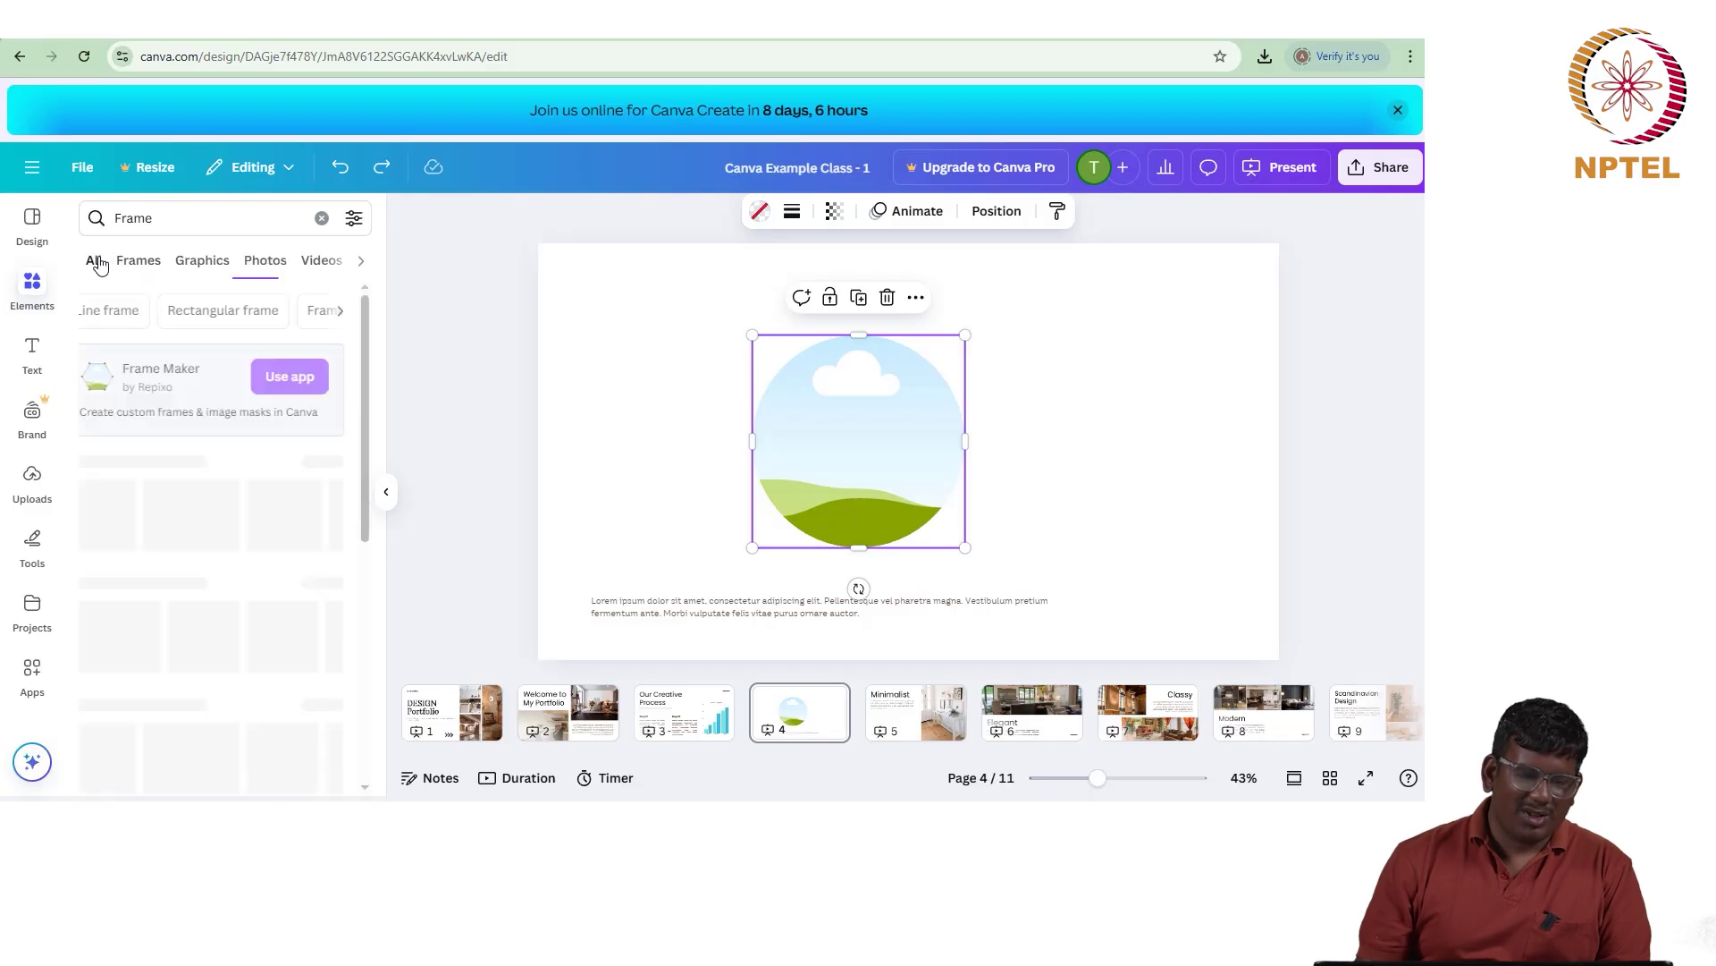
scroll(180, 506, down, 3)
scroll(188, 464, up, 3)
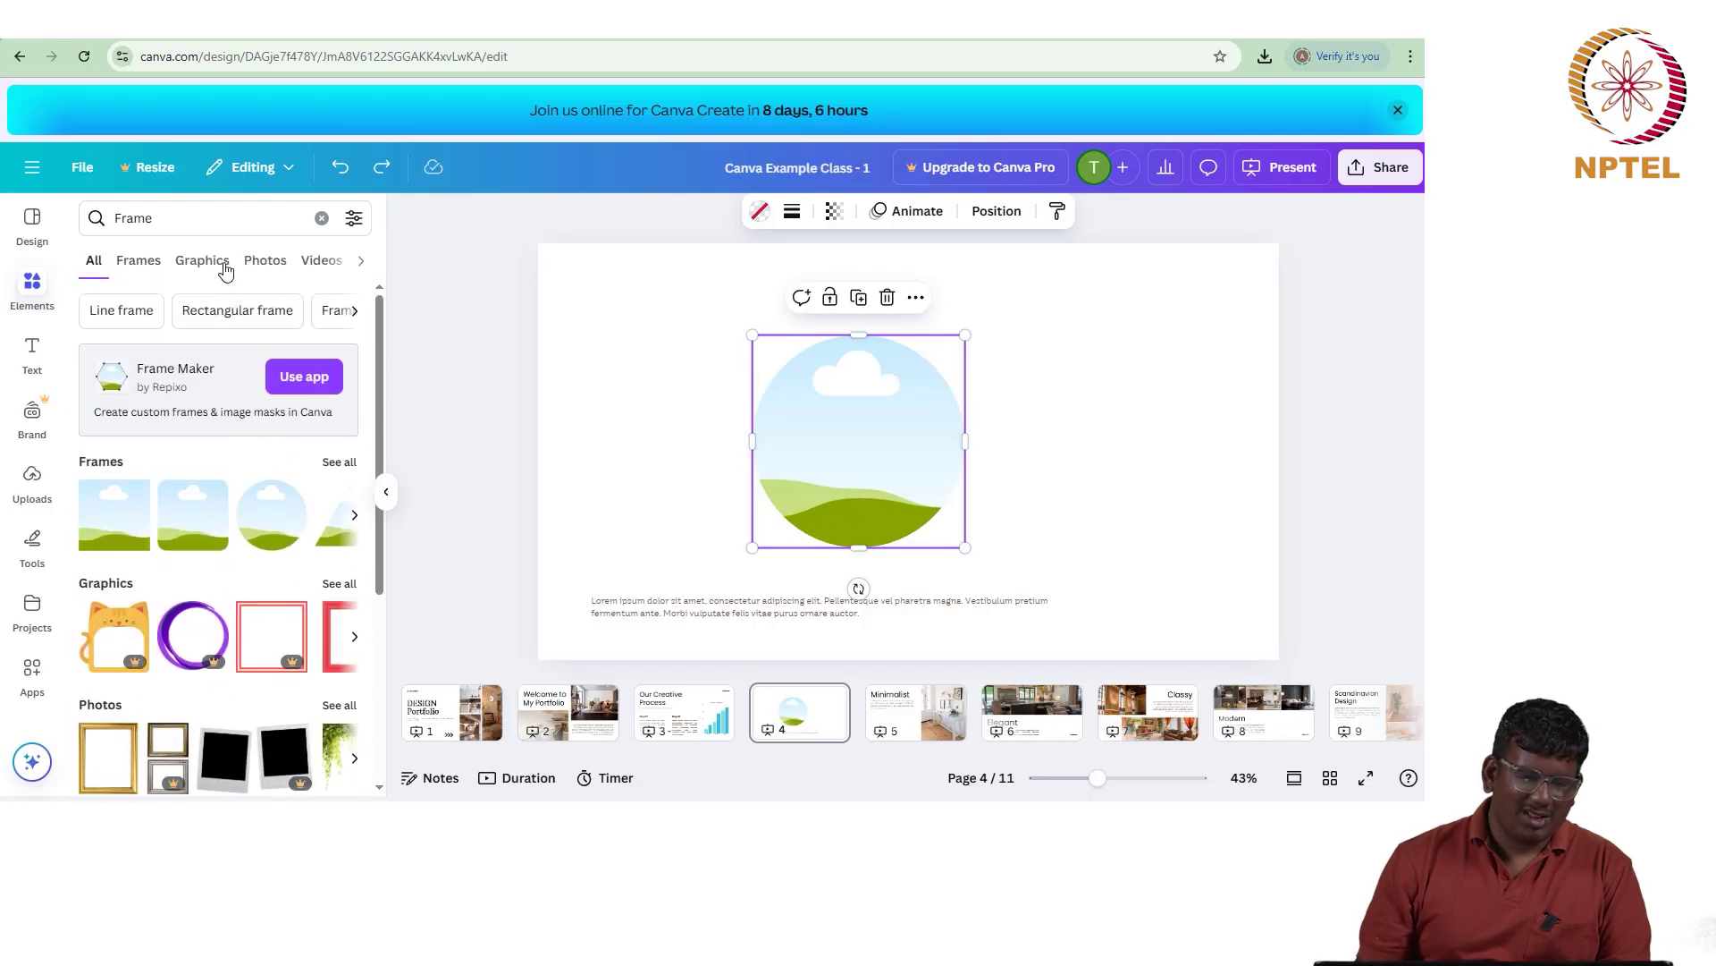
Step: Clear the Frame search and place the recently used green-ringed circular frame to the right of the plain circular frame on page 4
click(322, 218)
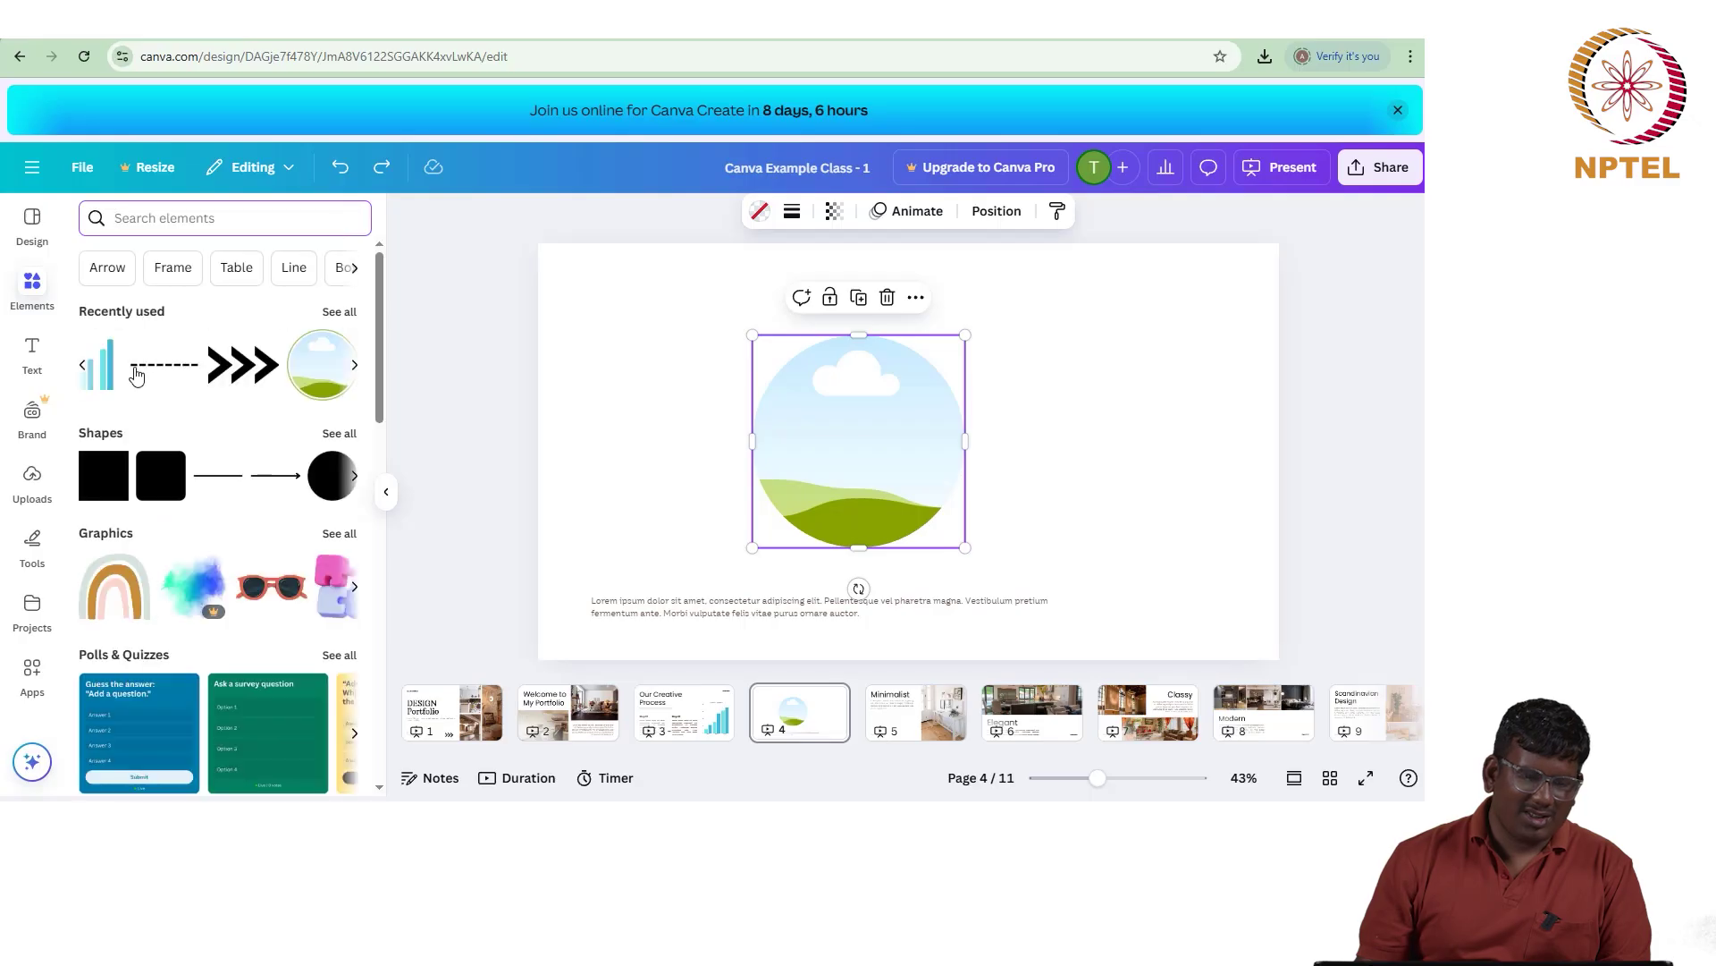
click(338, 313)
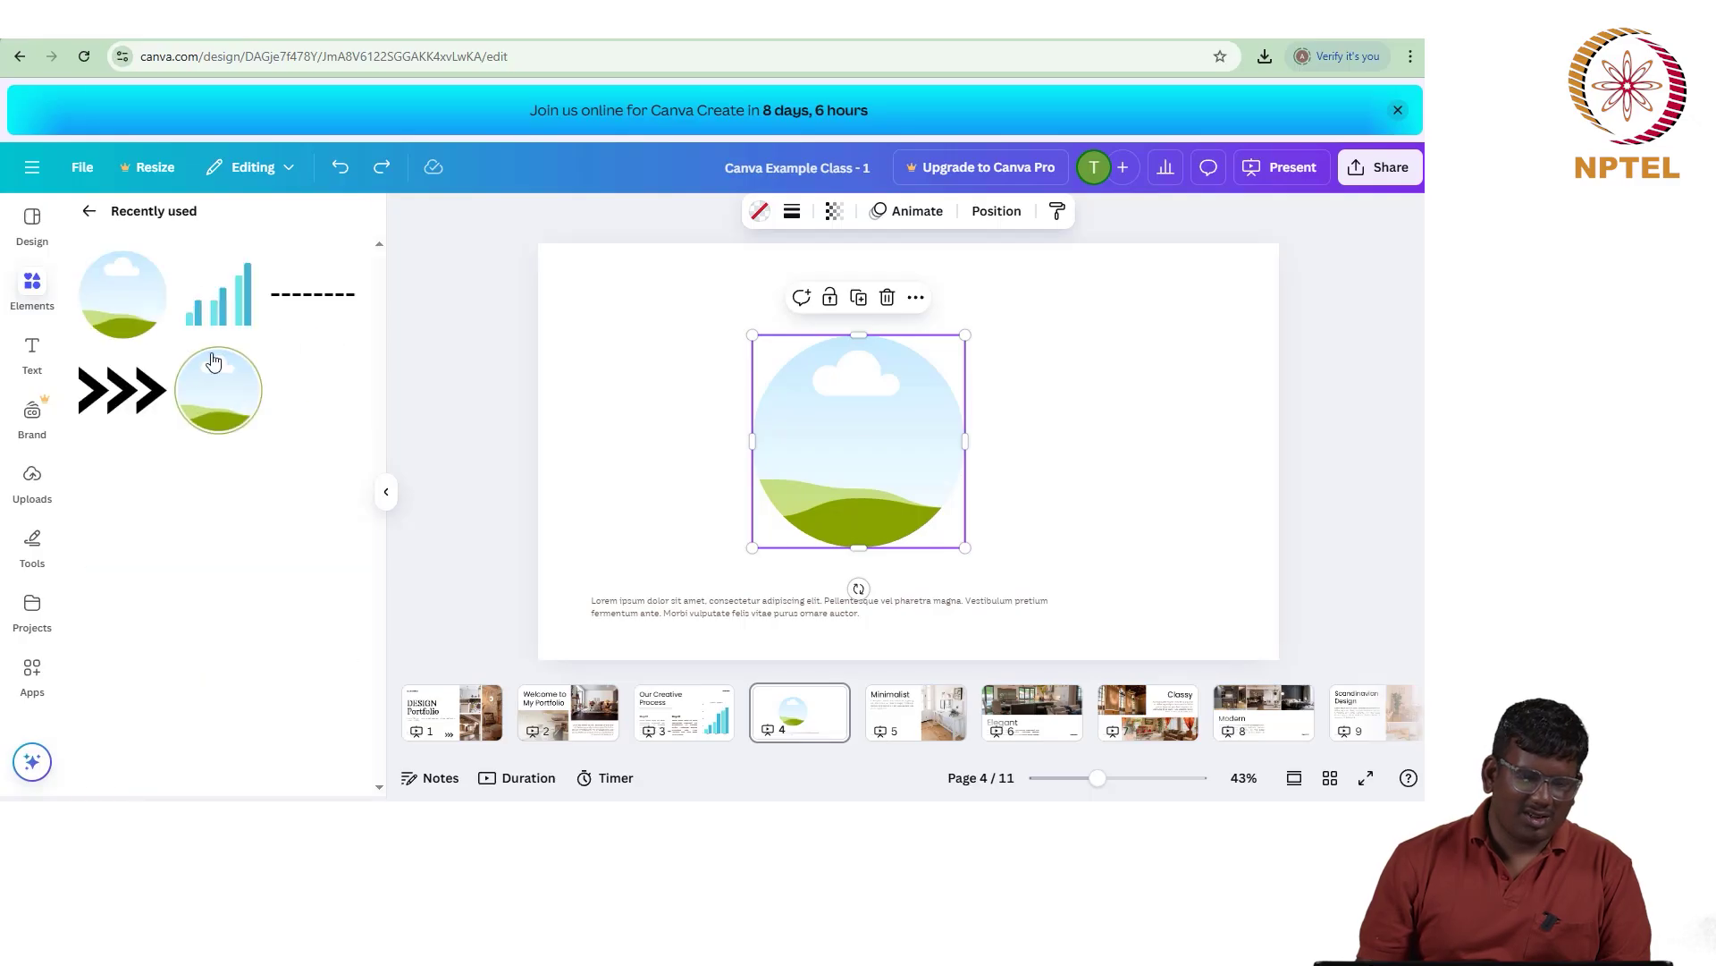
click(88, 211)
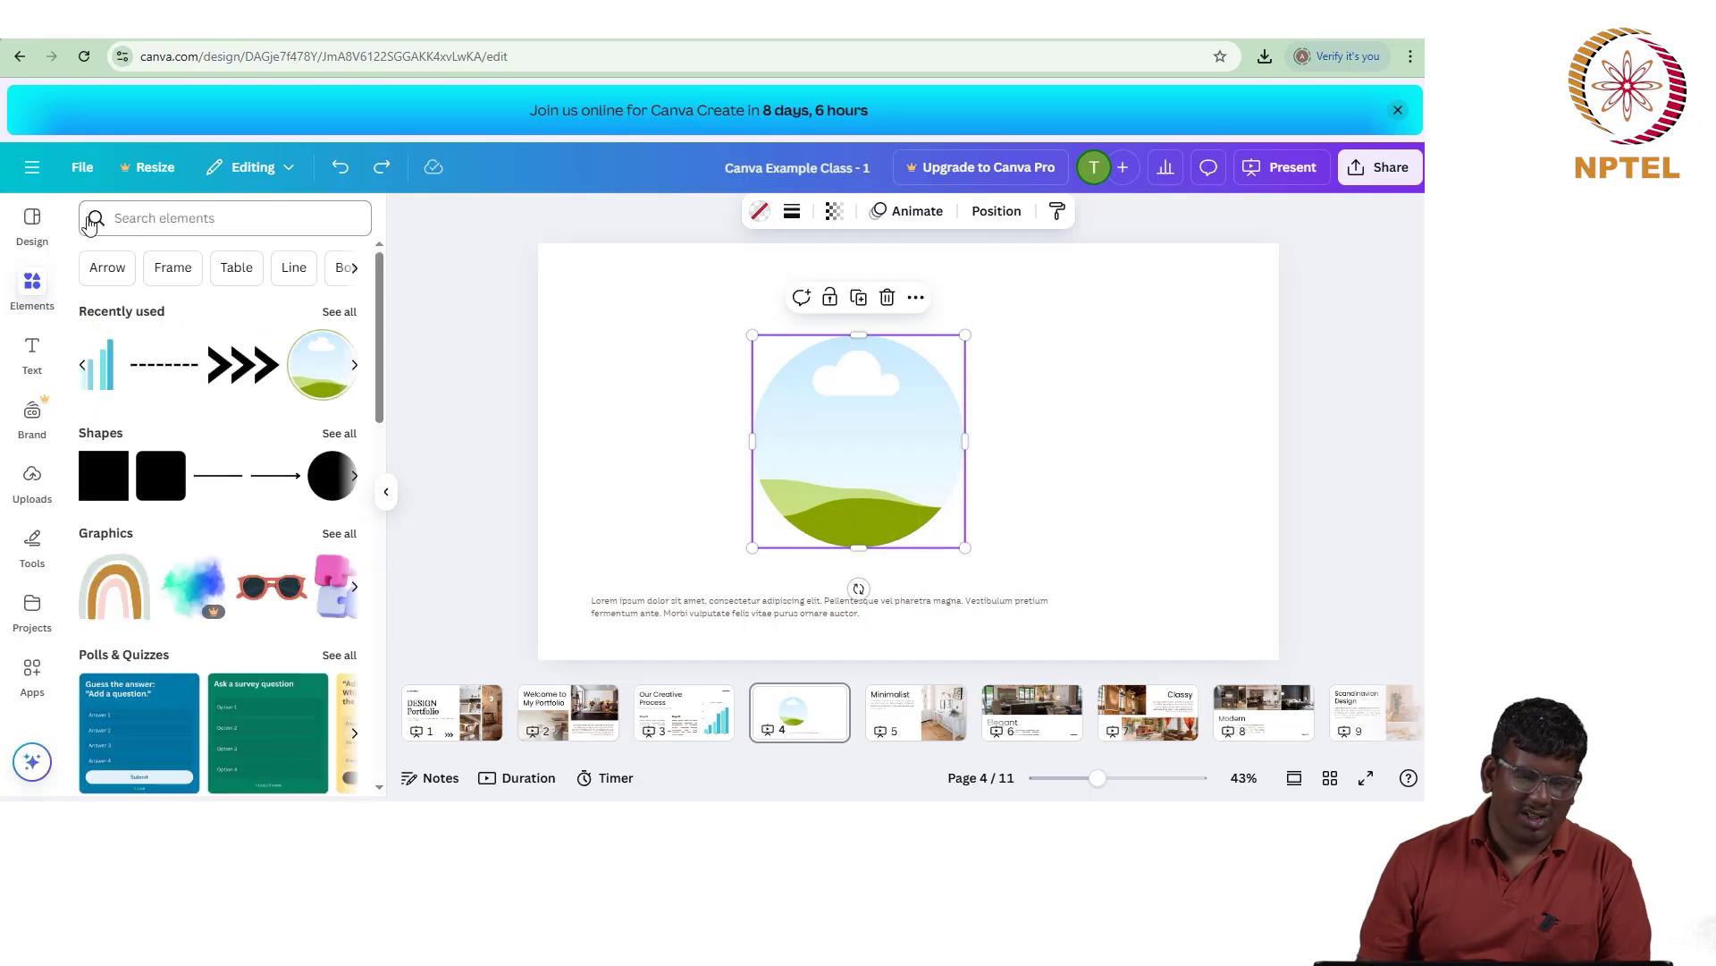
drag(282, 372, 1008, 377)
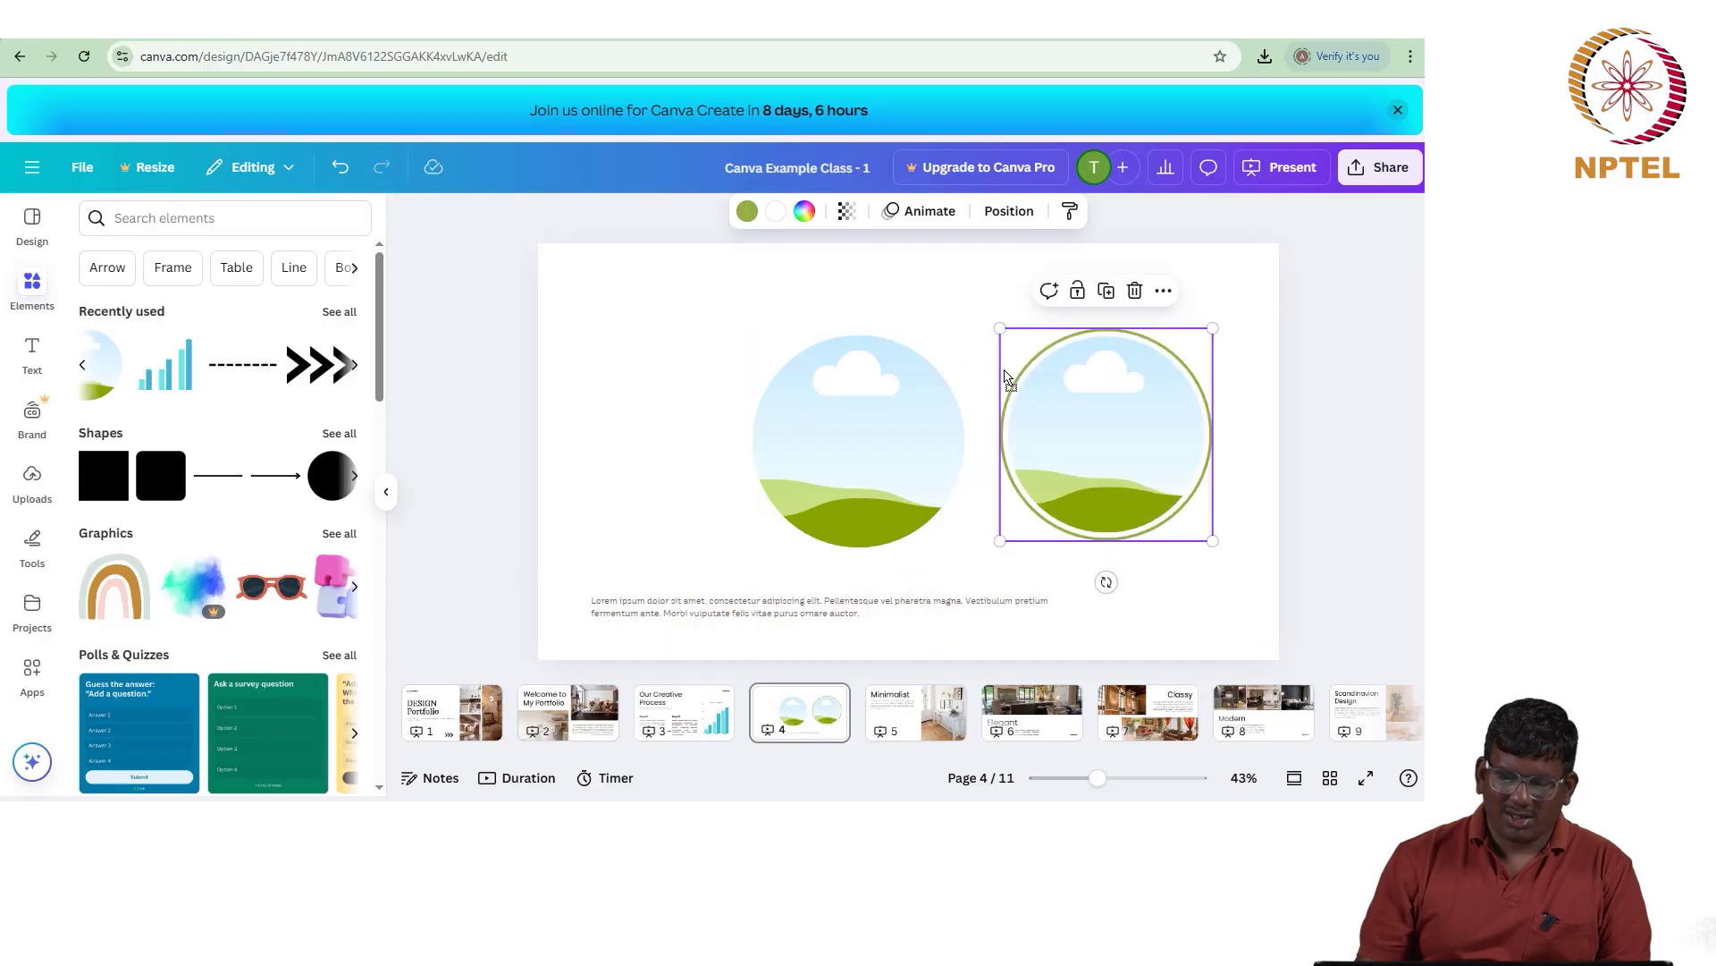
Step: Try filling the green-ringed frame with the uploaded portrait in the red and blue shirt, reposition it within the crop, and delete the photo
click(24, 488)
drag(317, 394, 1040, 441)
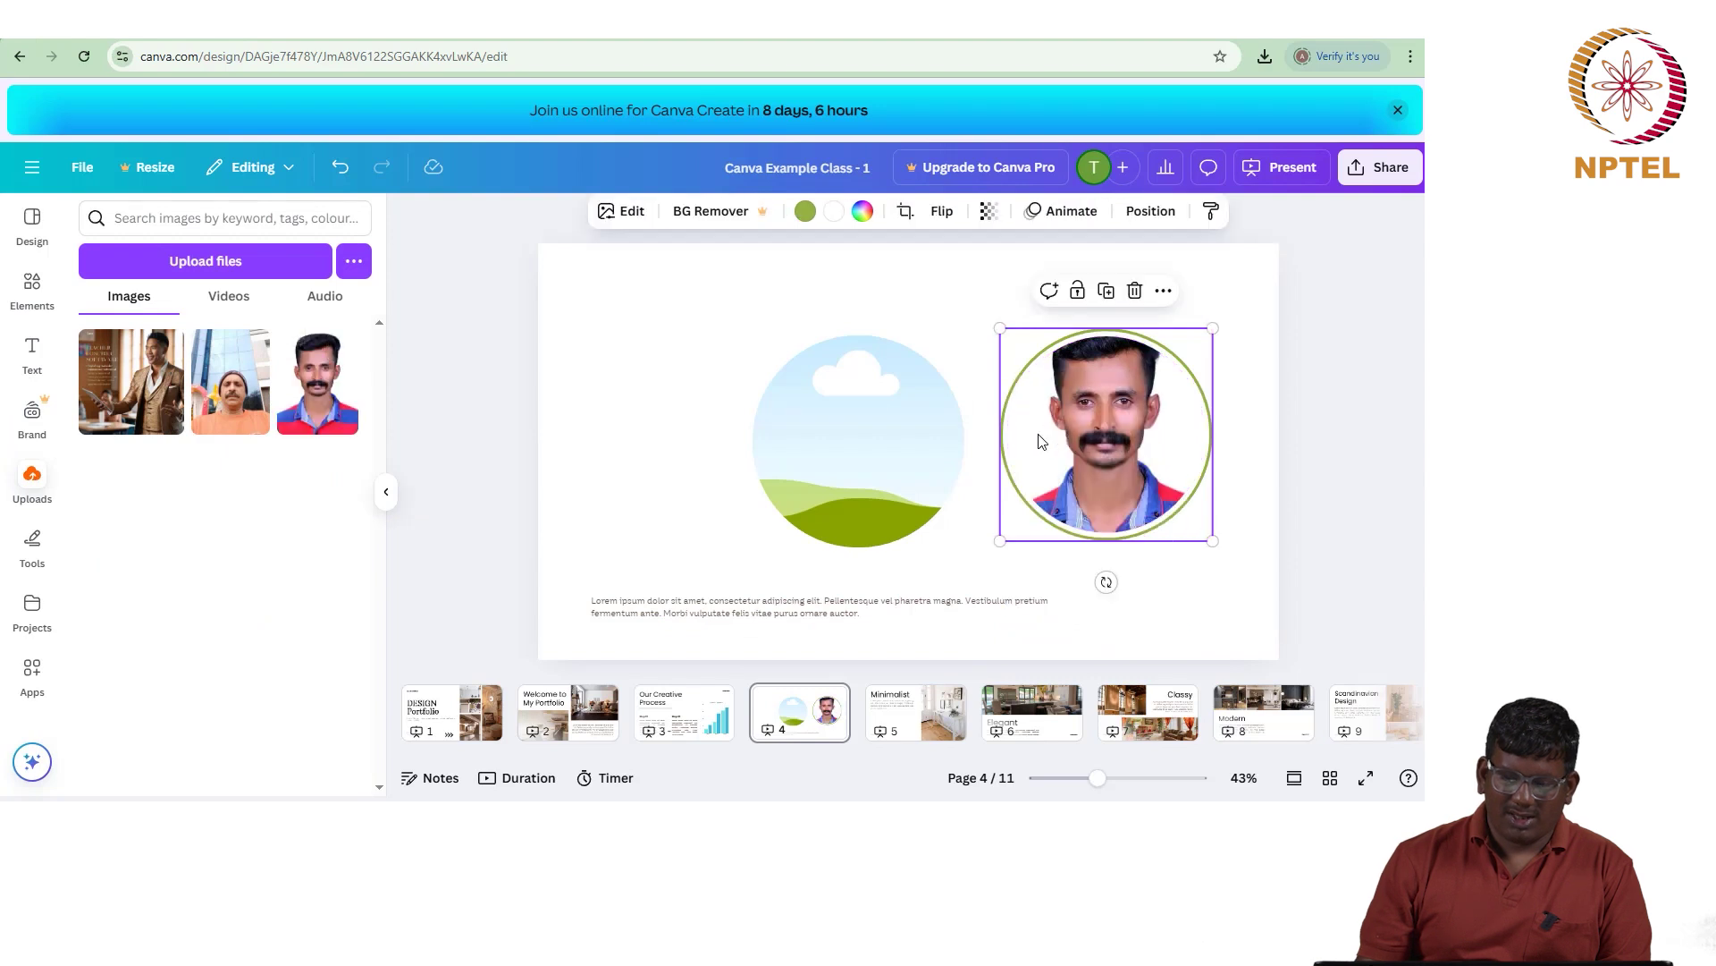
double_click(1051, 441)
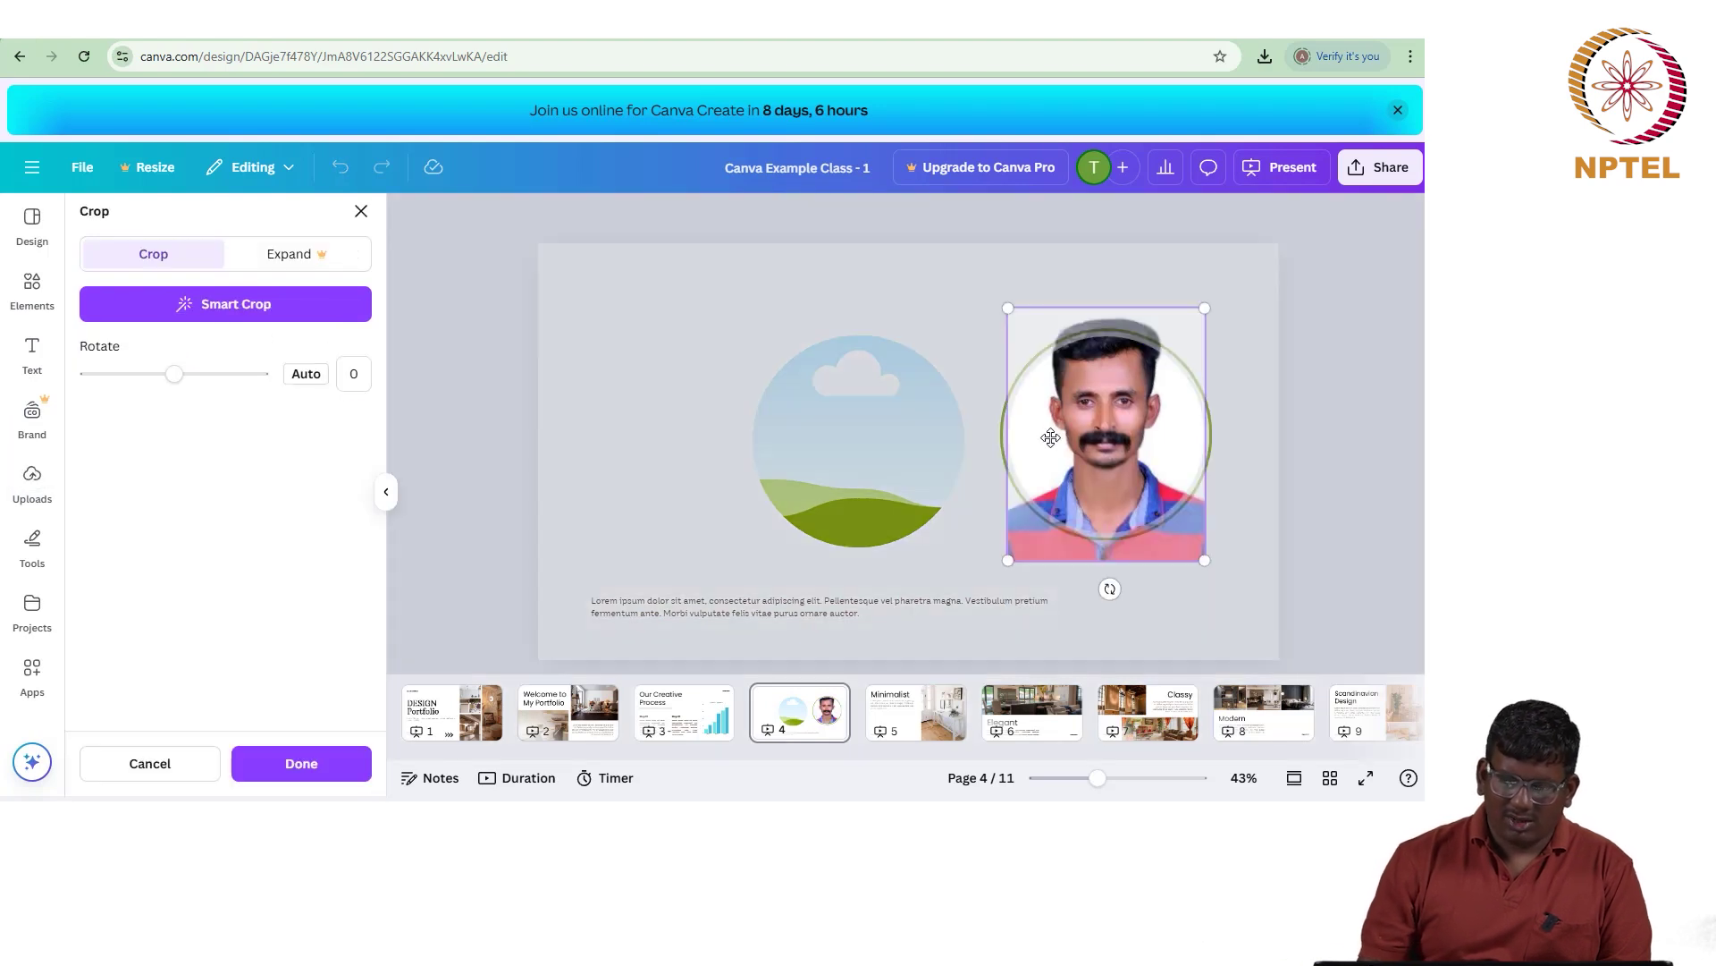
key(Escape)
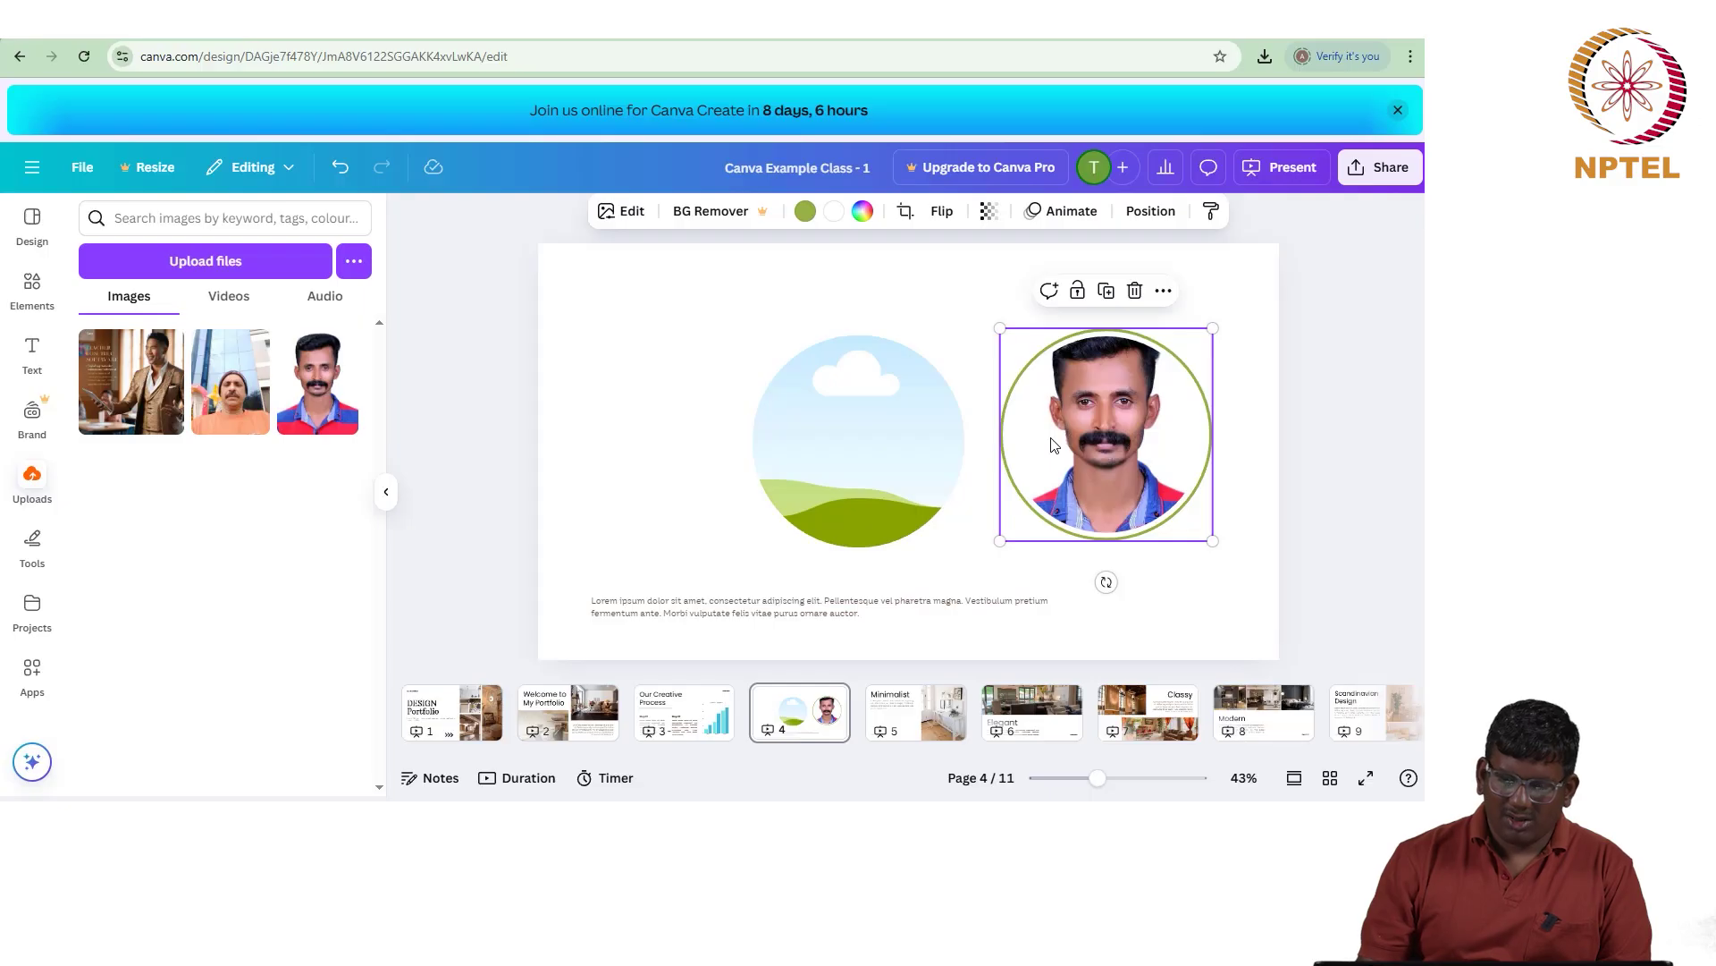
double_click(1052, 443)
drag(1082, 469, 1089, 498)
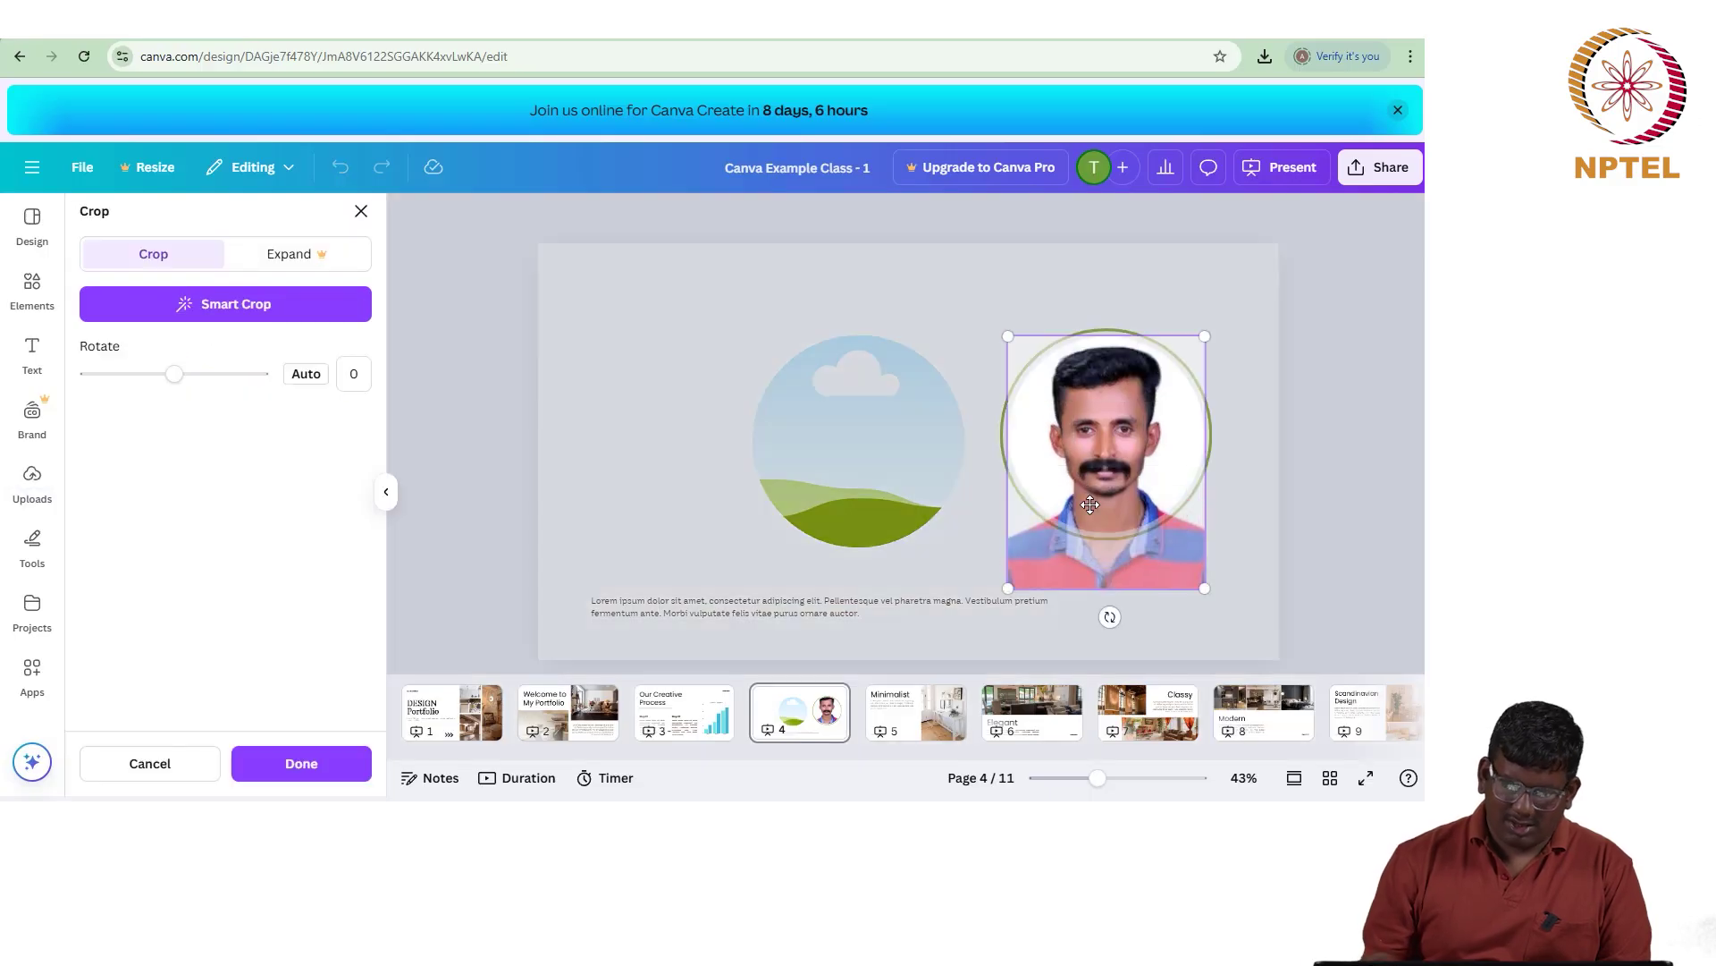
key(Delete)
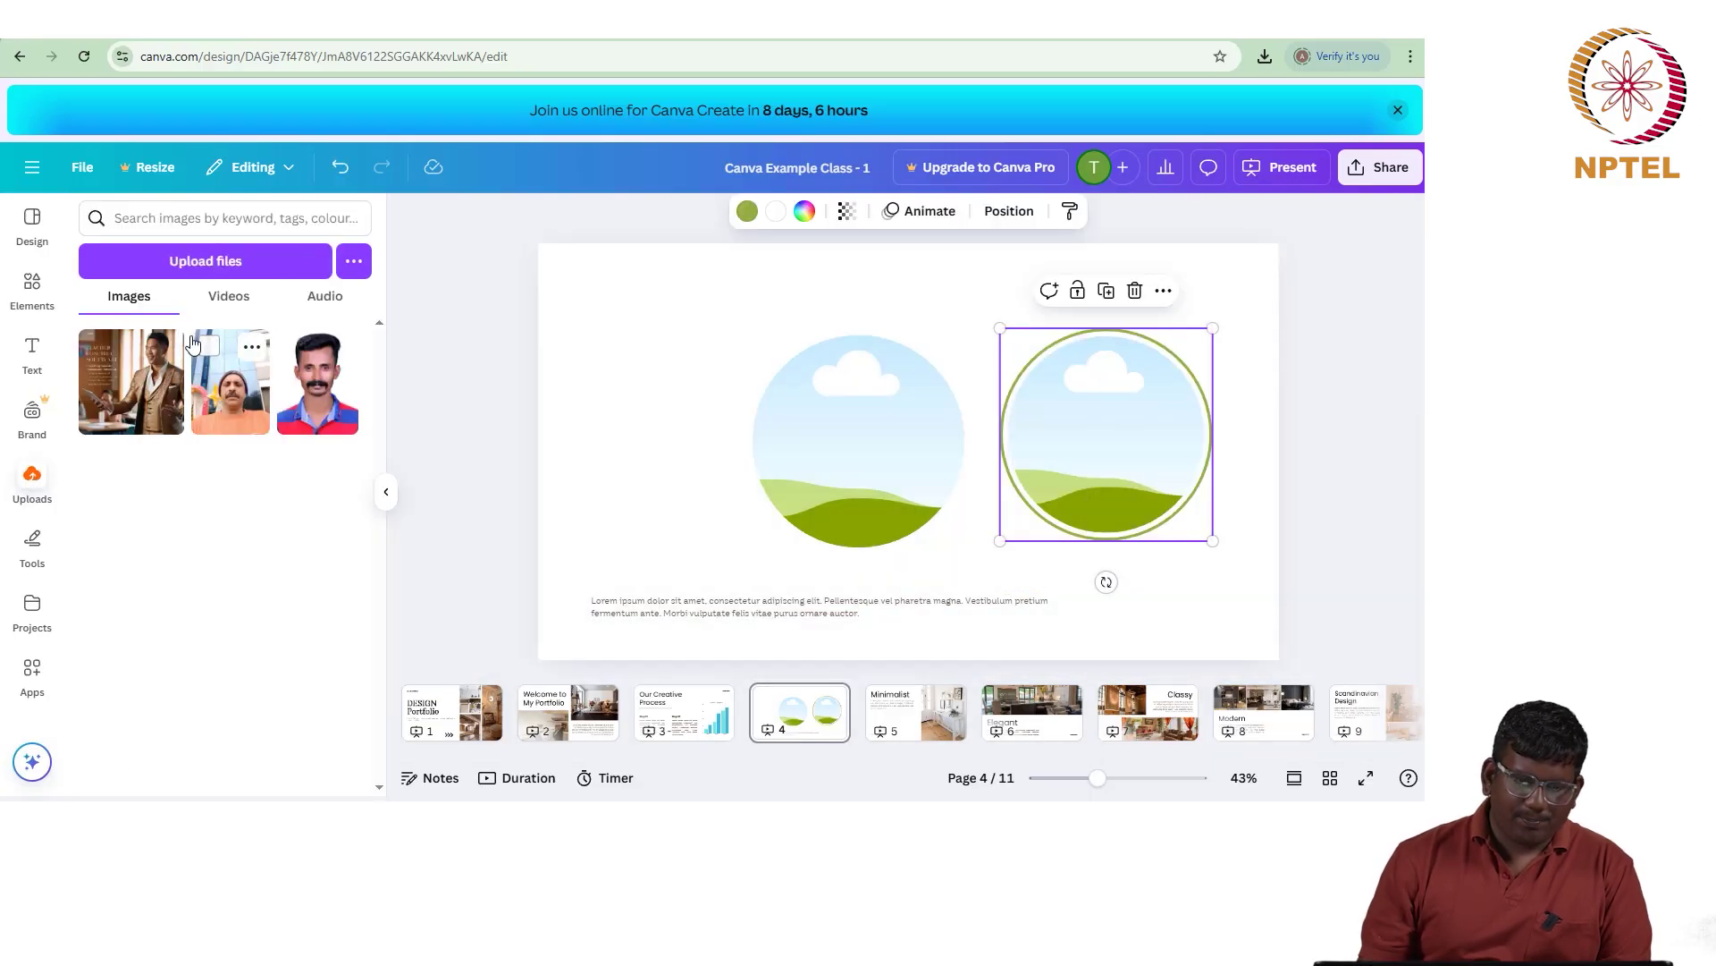
click(223, 298)
click(32, 288)
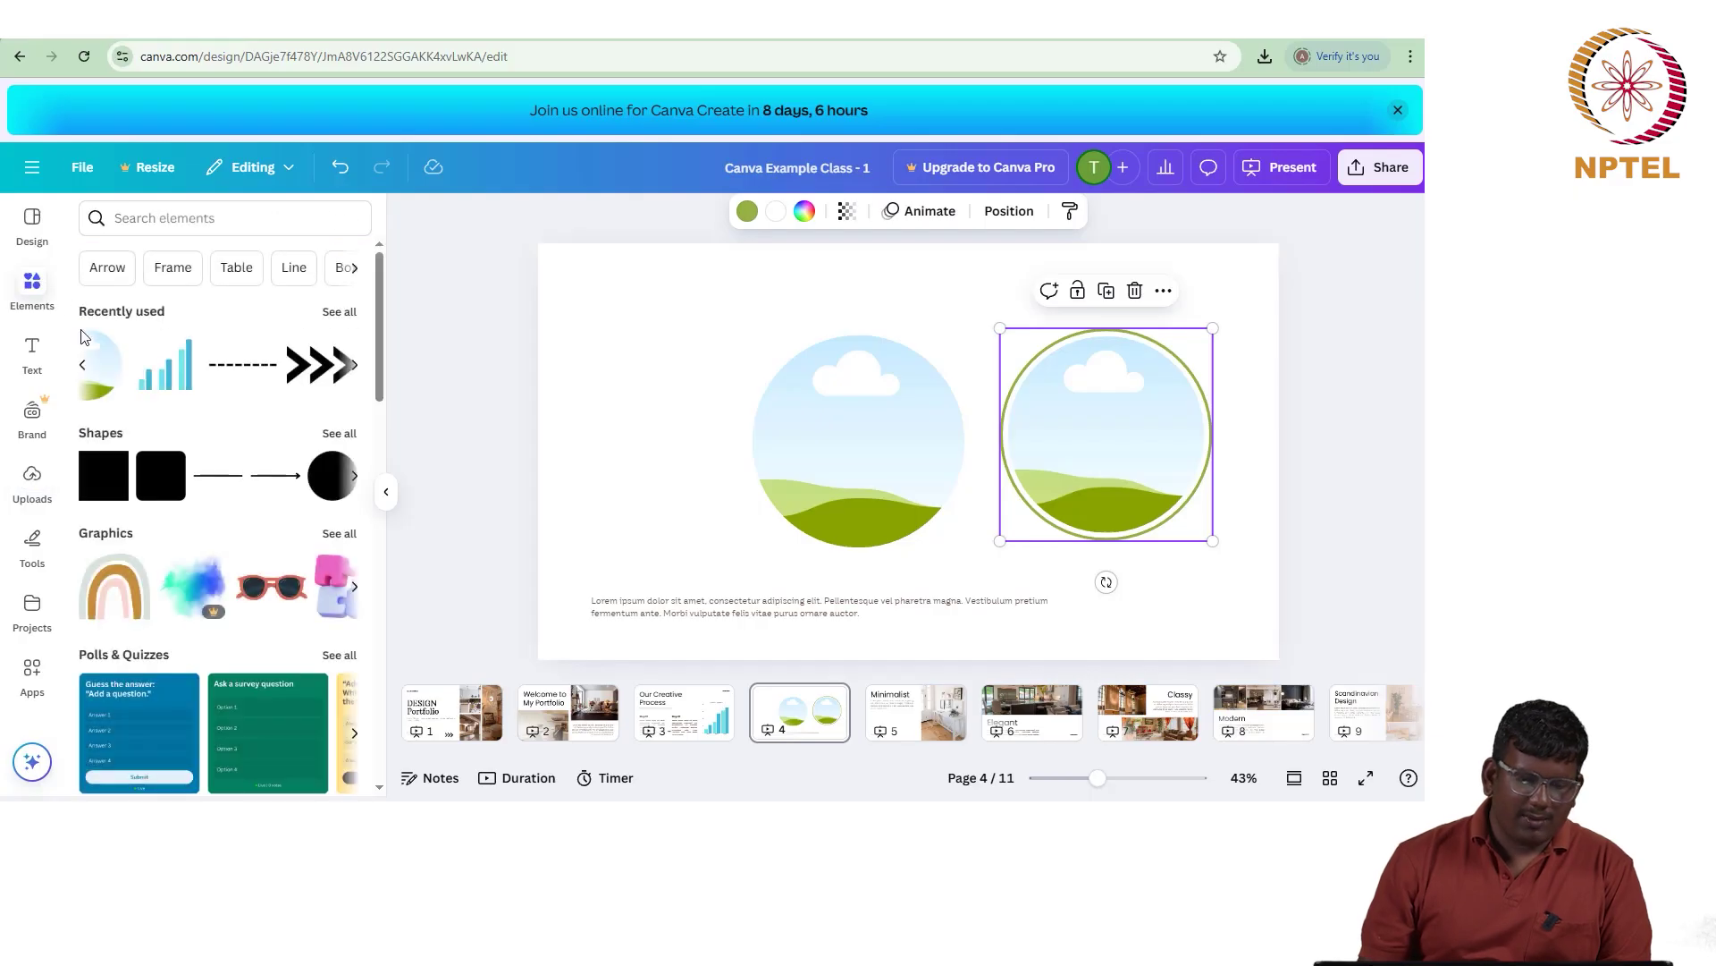
click(329, 313)
click(84, 216)
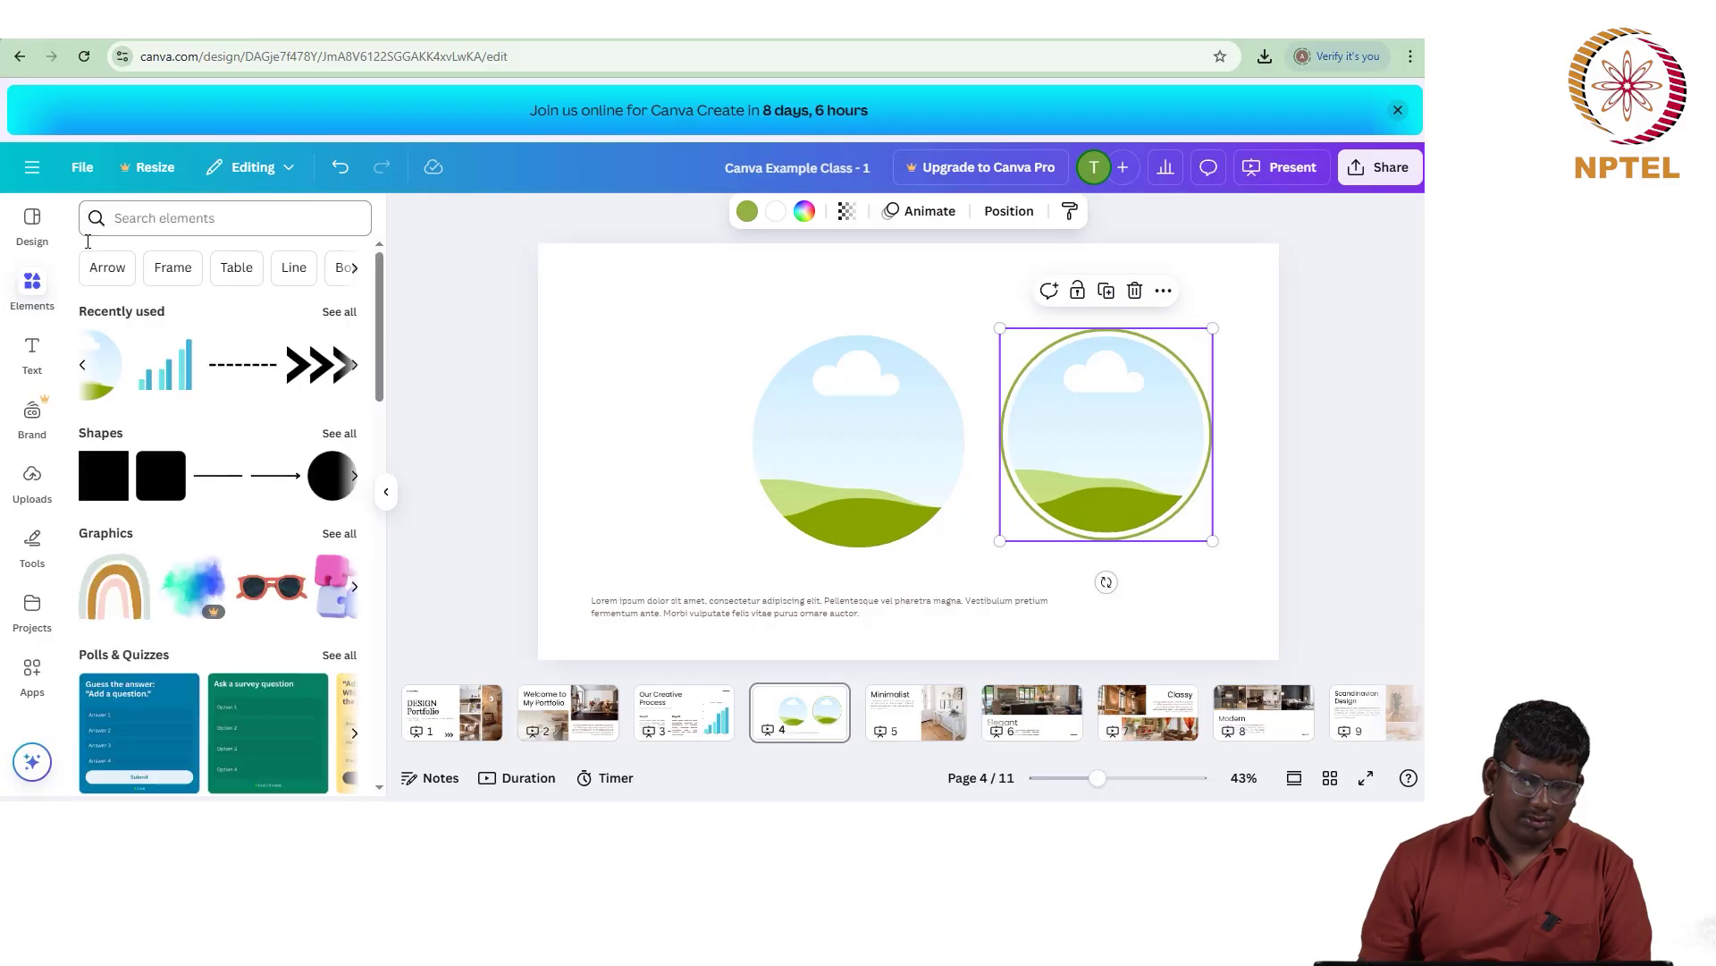
click(339, 315)
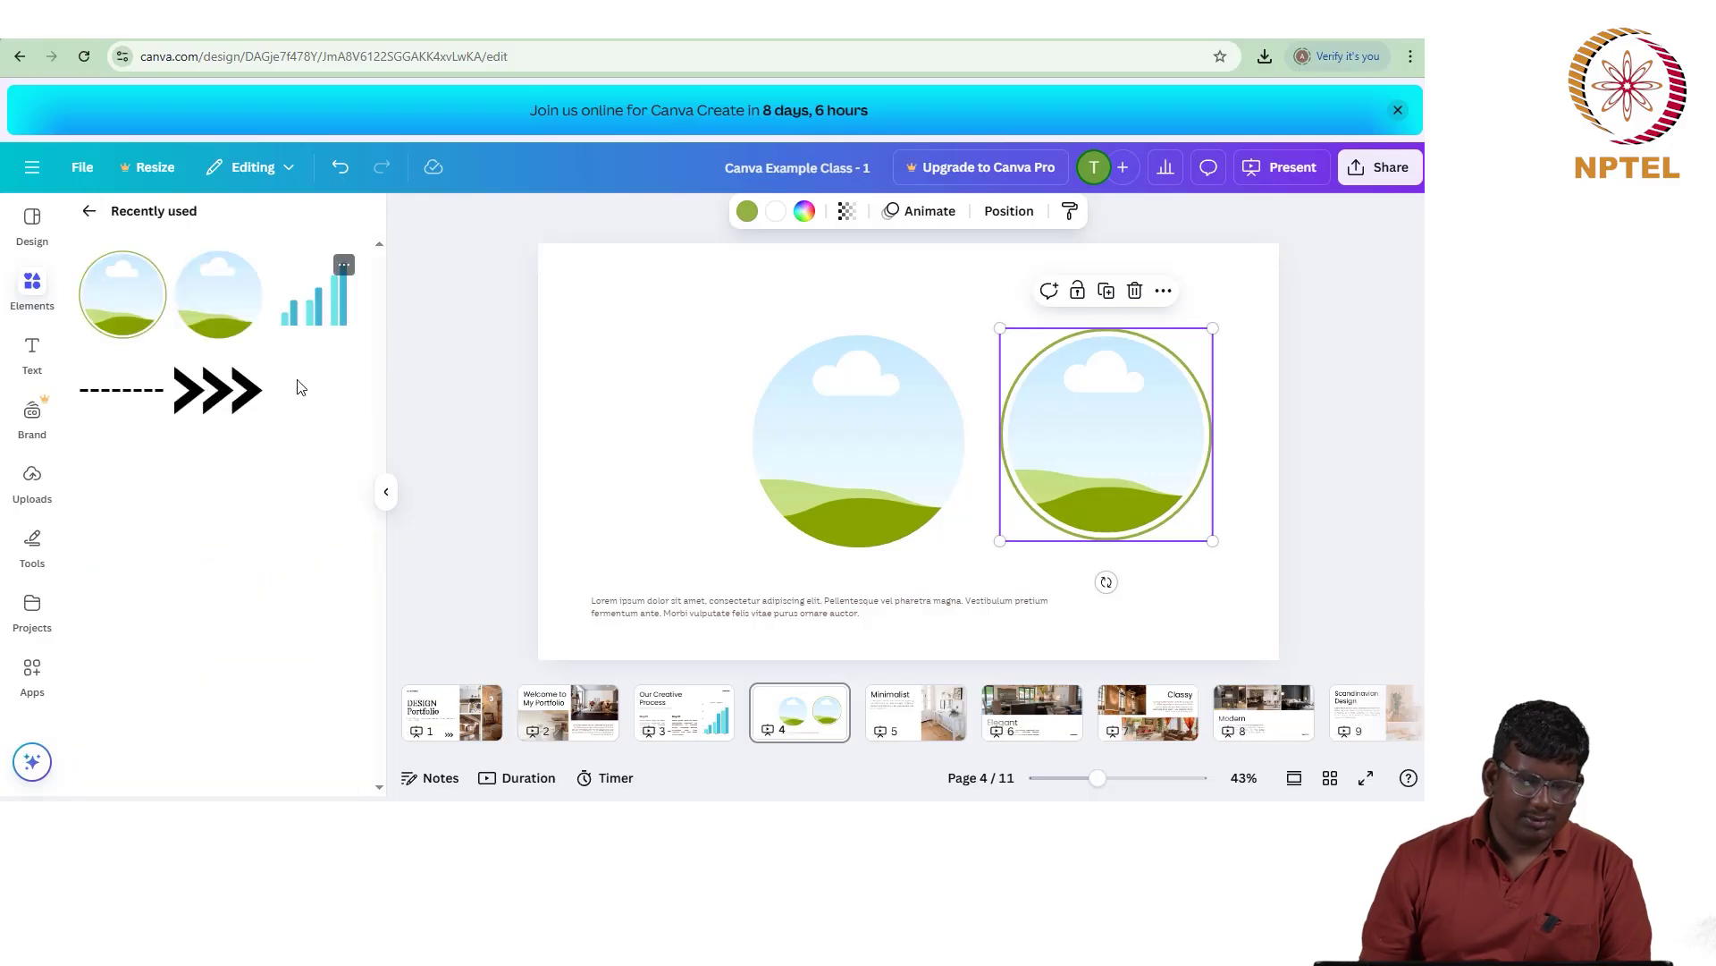
click(90, 212)
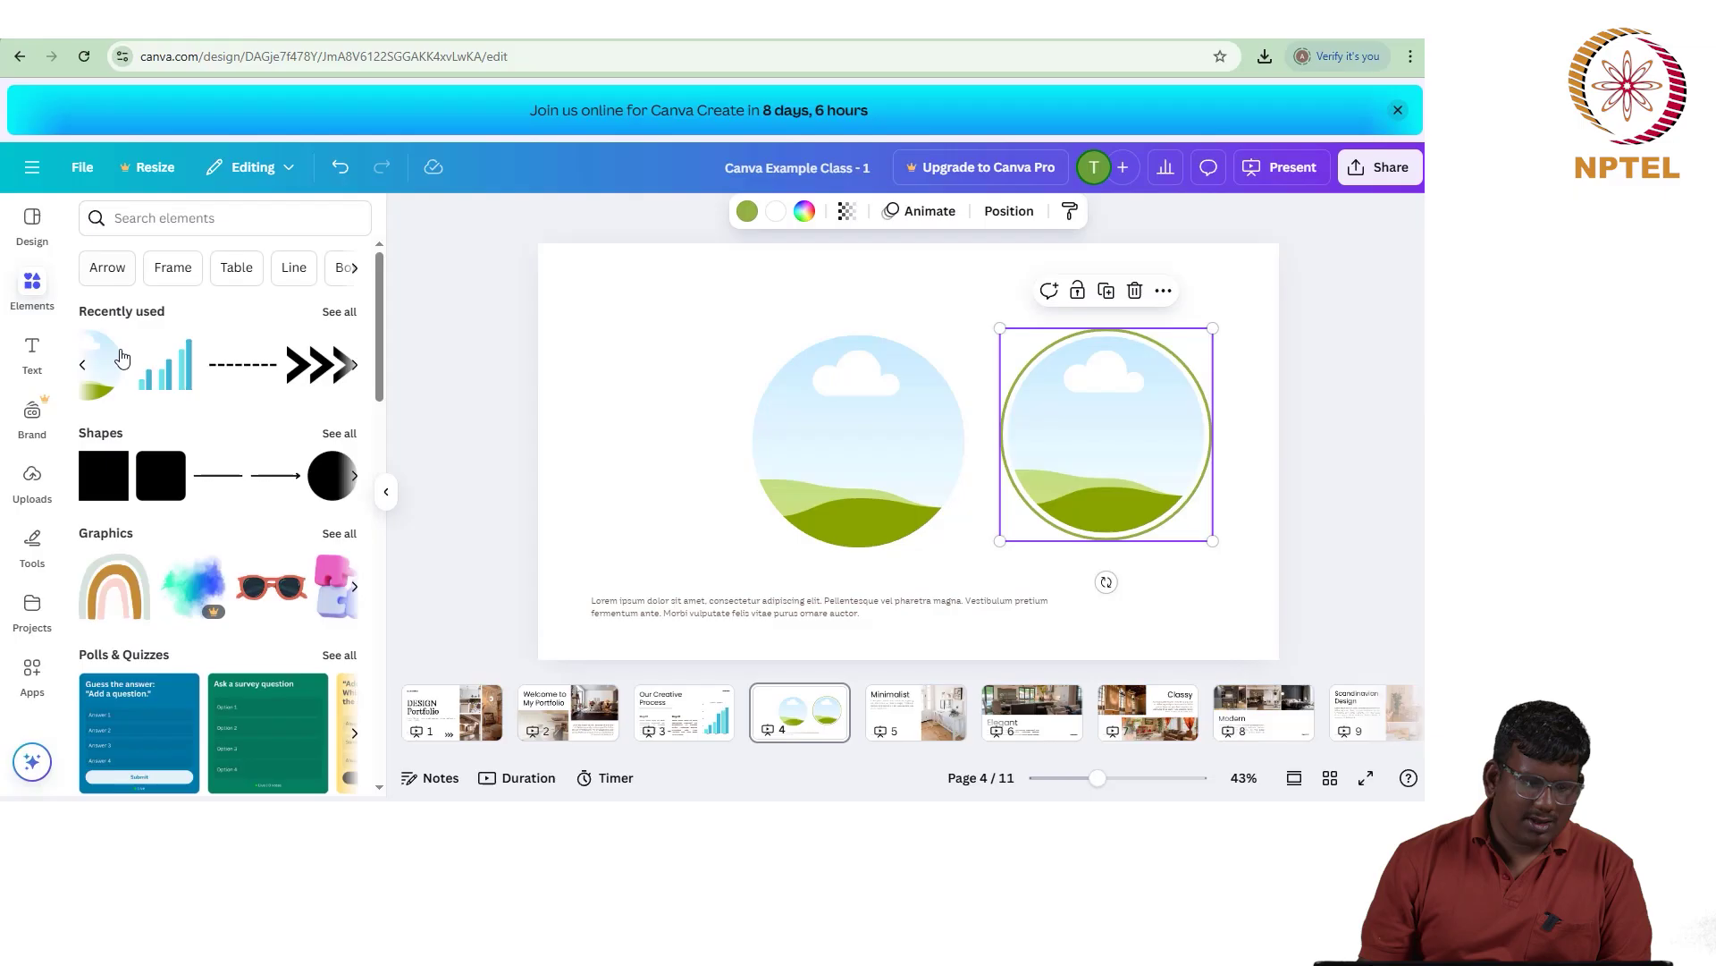
Step: Add a square shape to the left of the circular frames on page 4 and fill it with the darker blue document colour
click(329, 437)
scroll(143, 429, down, 5)
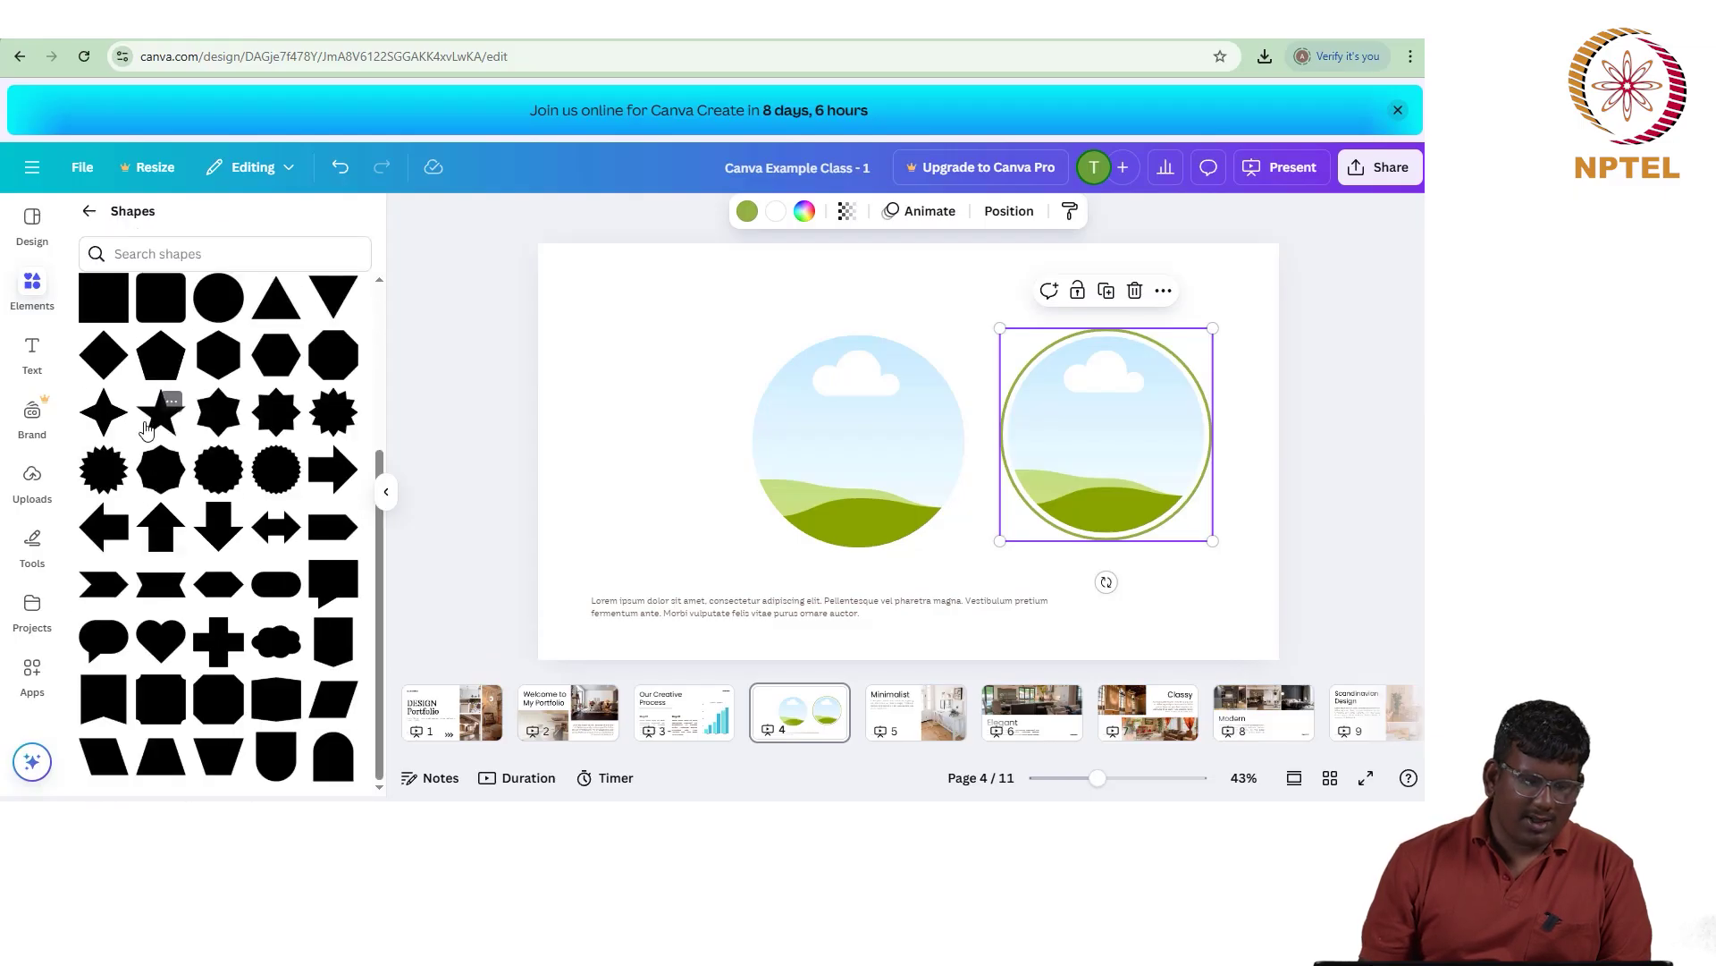
drag(115, 299, 623, 424)
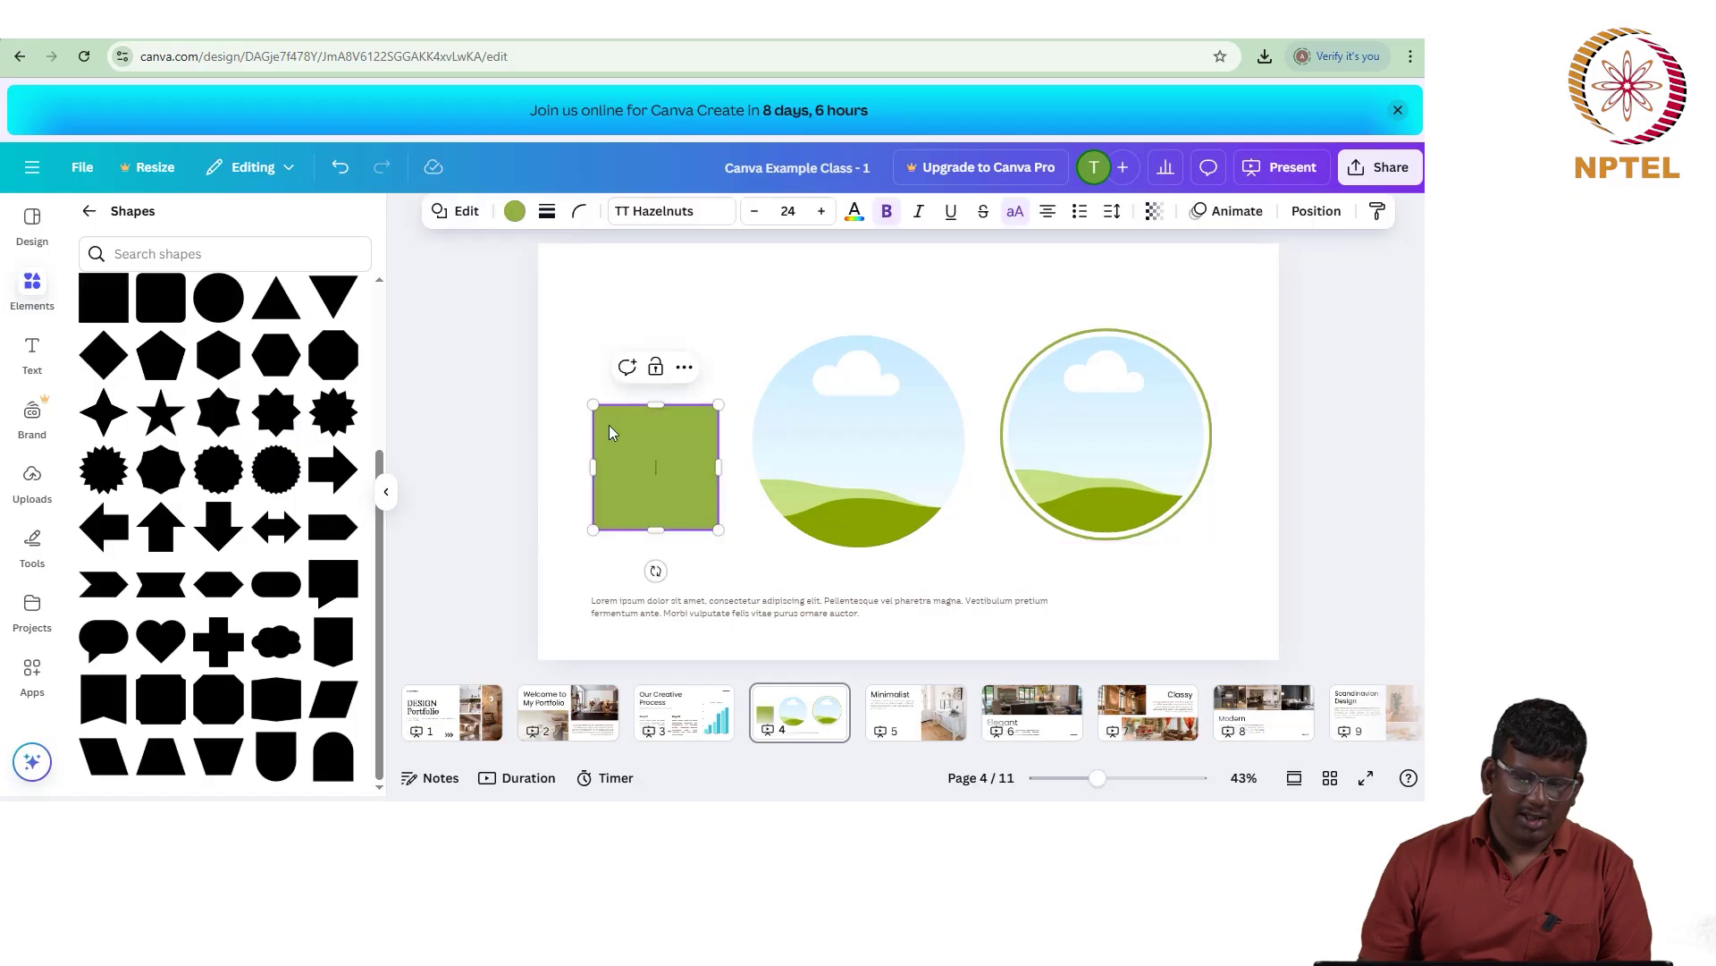
click(515, 213)
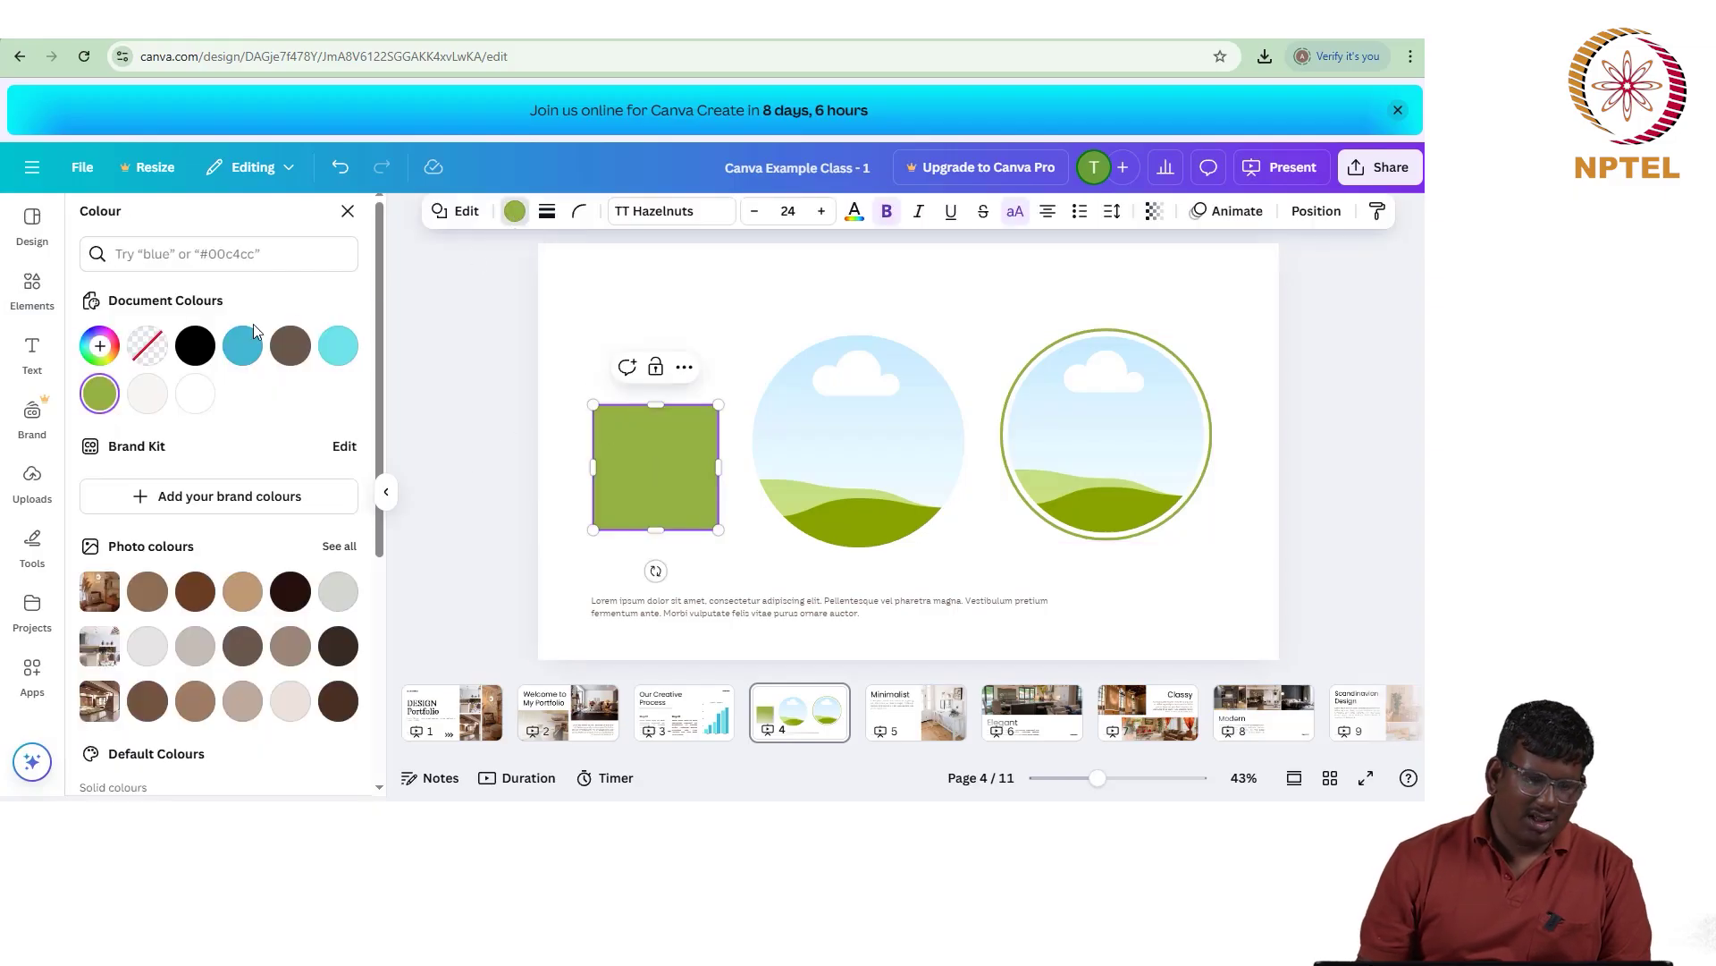
click(242, 349)
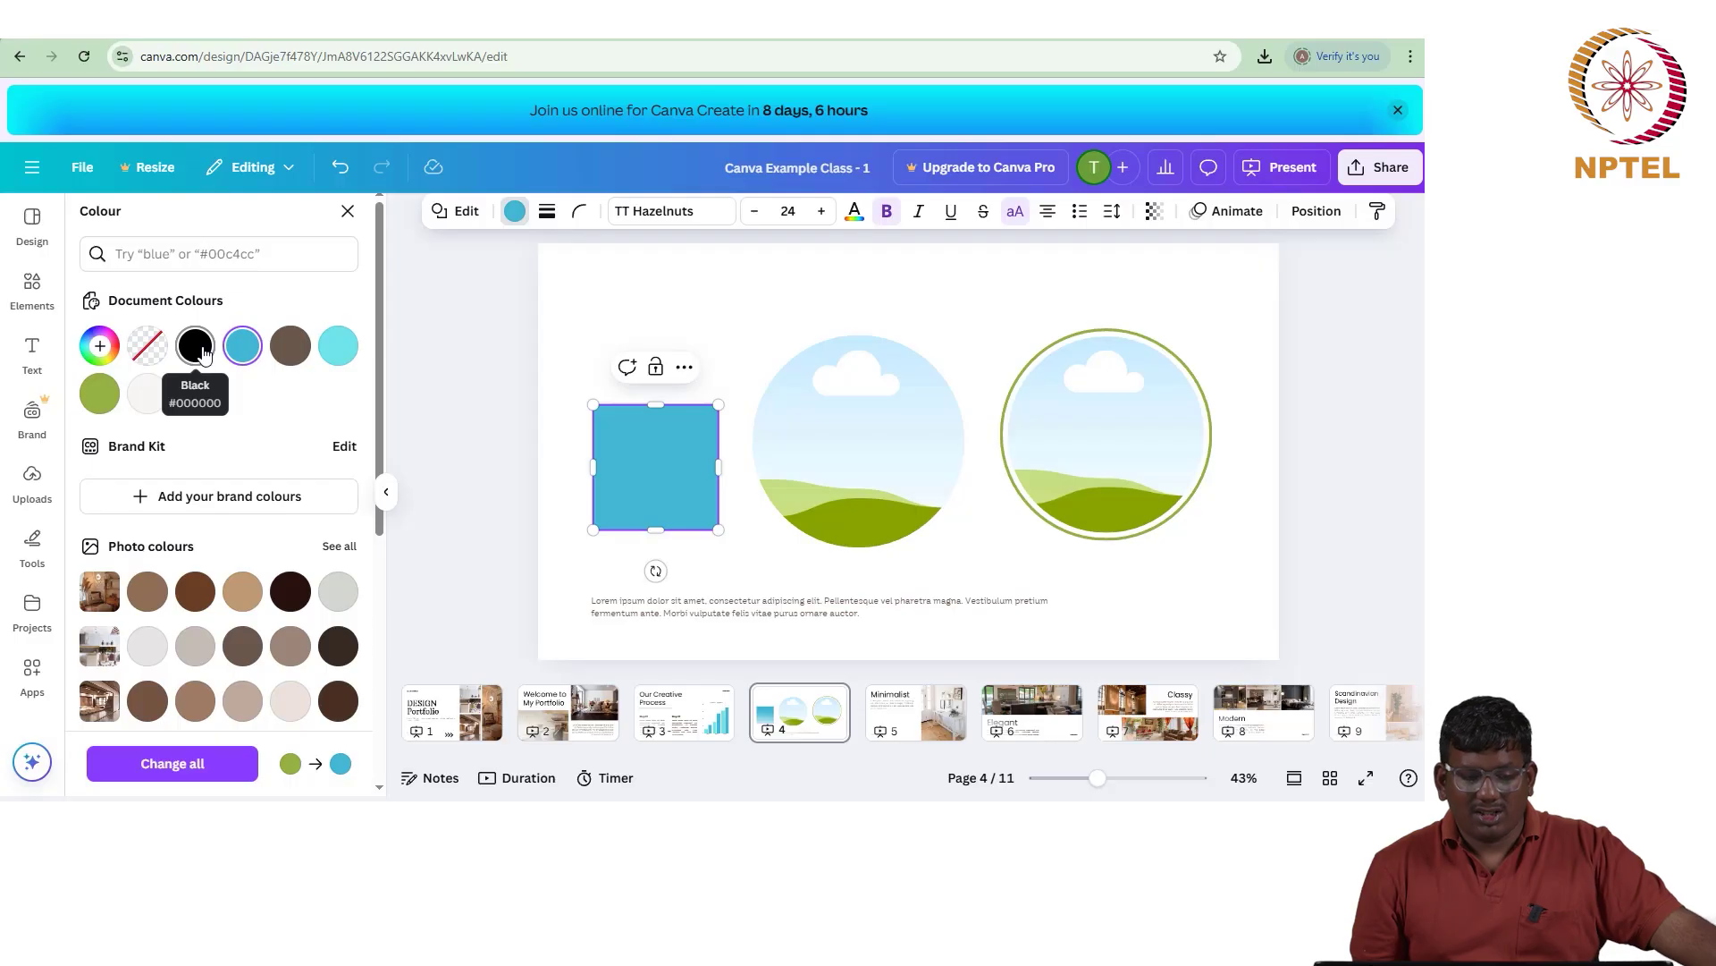
Step: Try the square on page 4 without any fill and reapply the darker blue document colour #41B8D5
click(149, 346)
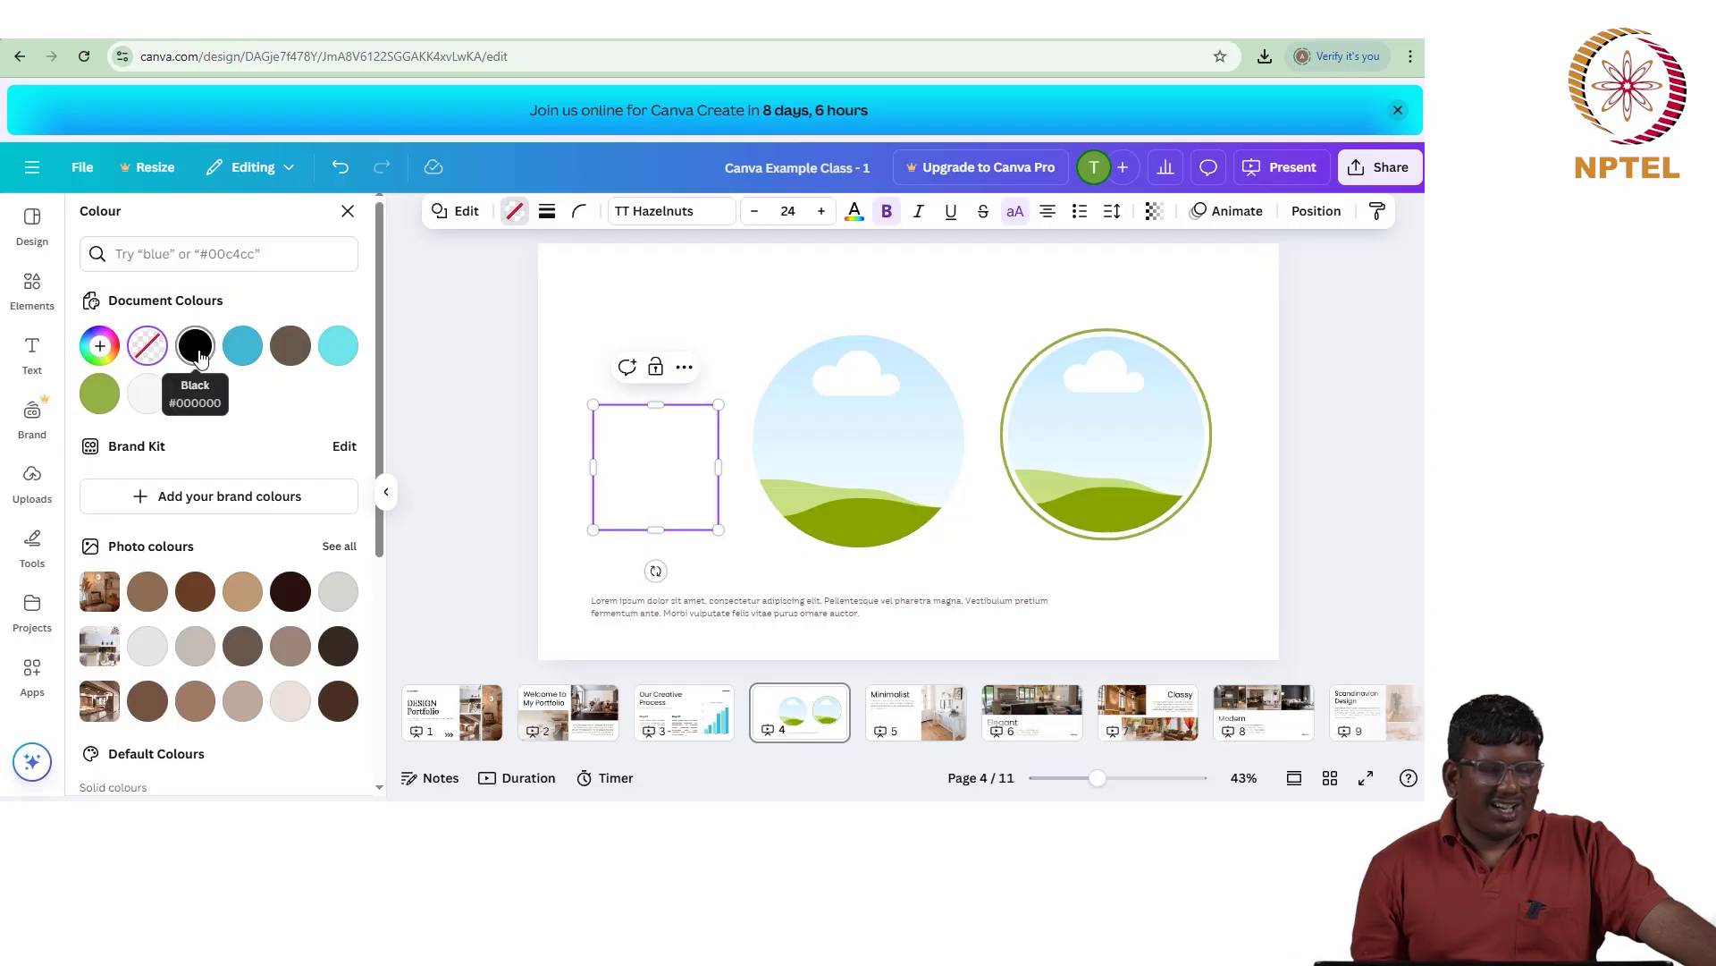
click(255, 351)
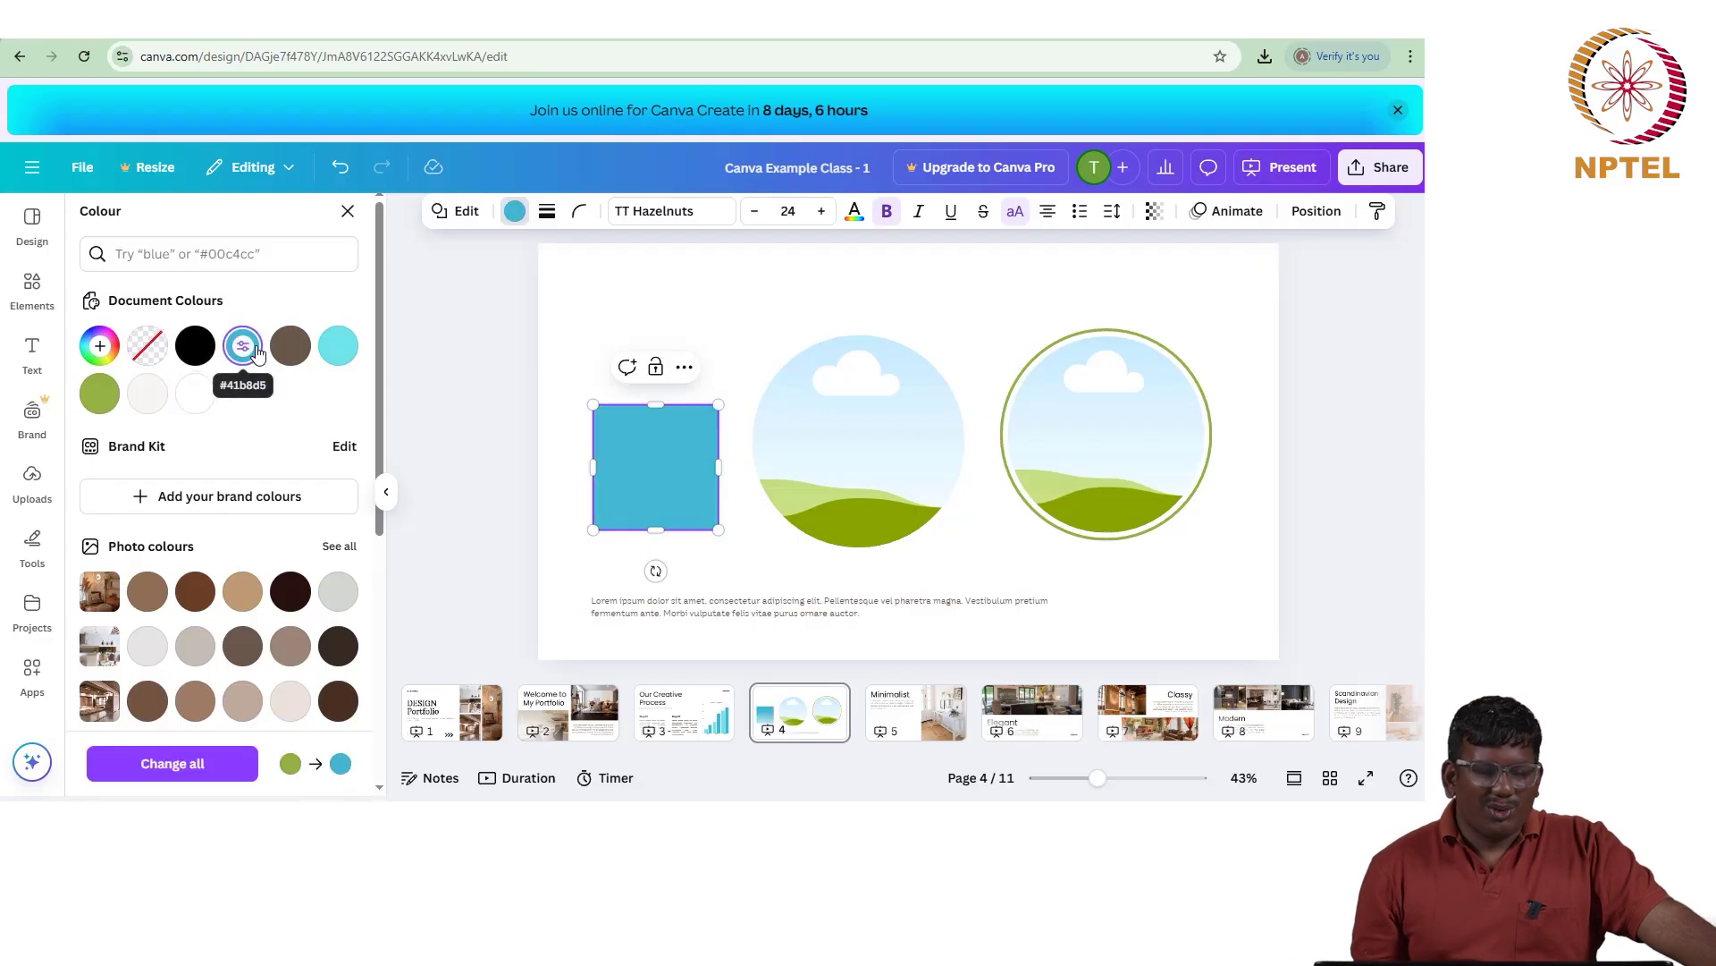
Step: Try the custom solid colour #BB66DD on the square and clear the colour code again
click(101, 342)
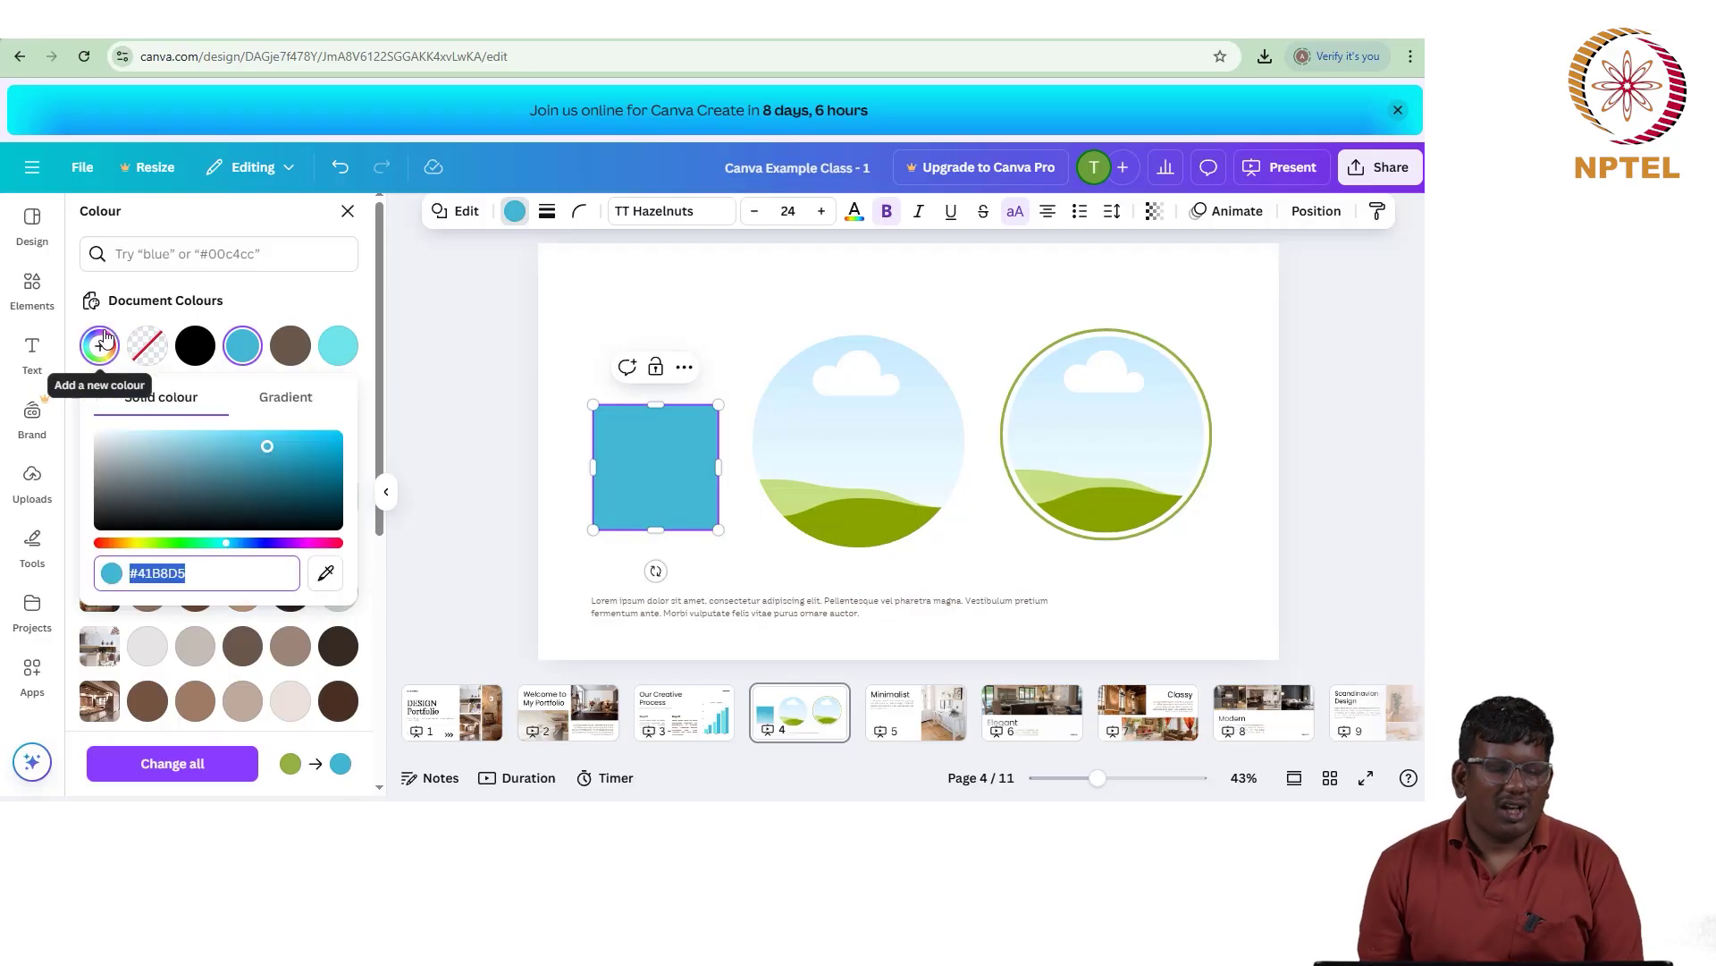
click(182, 578)
drag(170, 581, 137, 585)
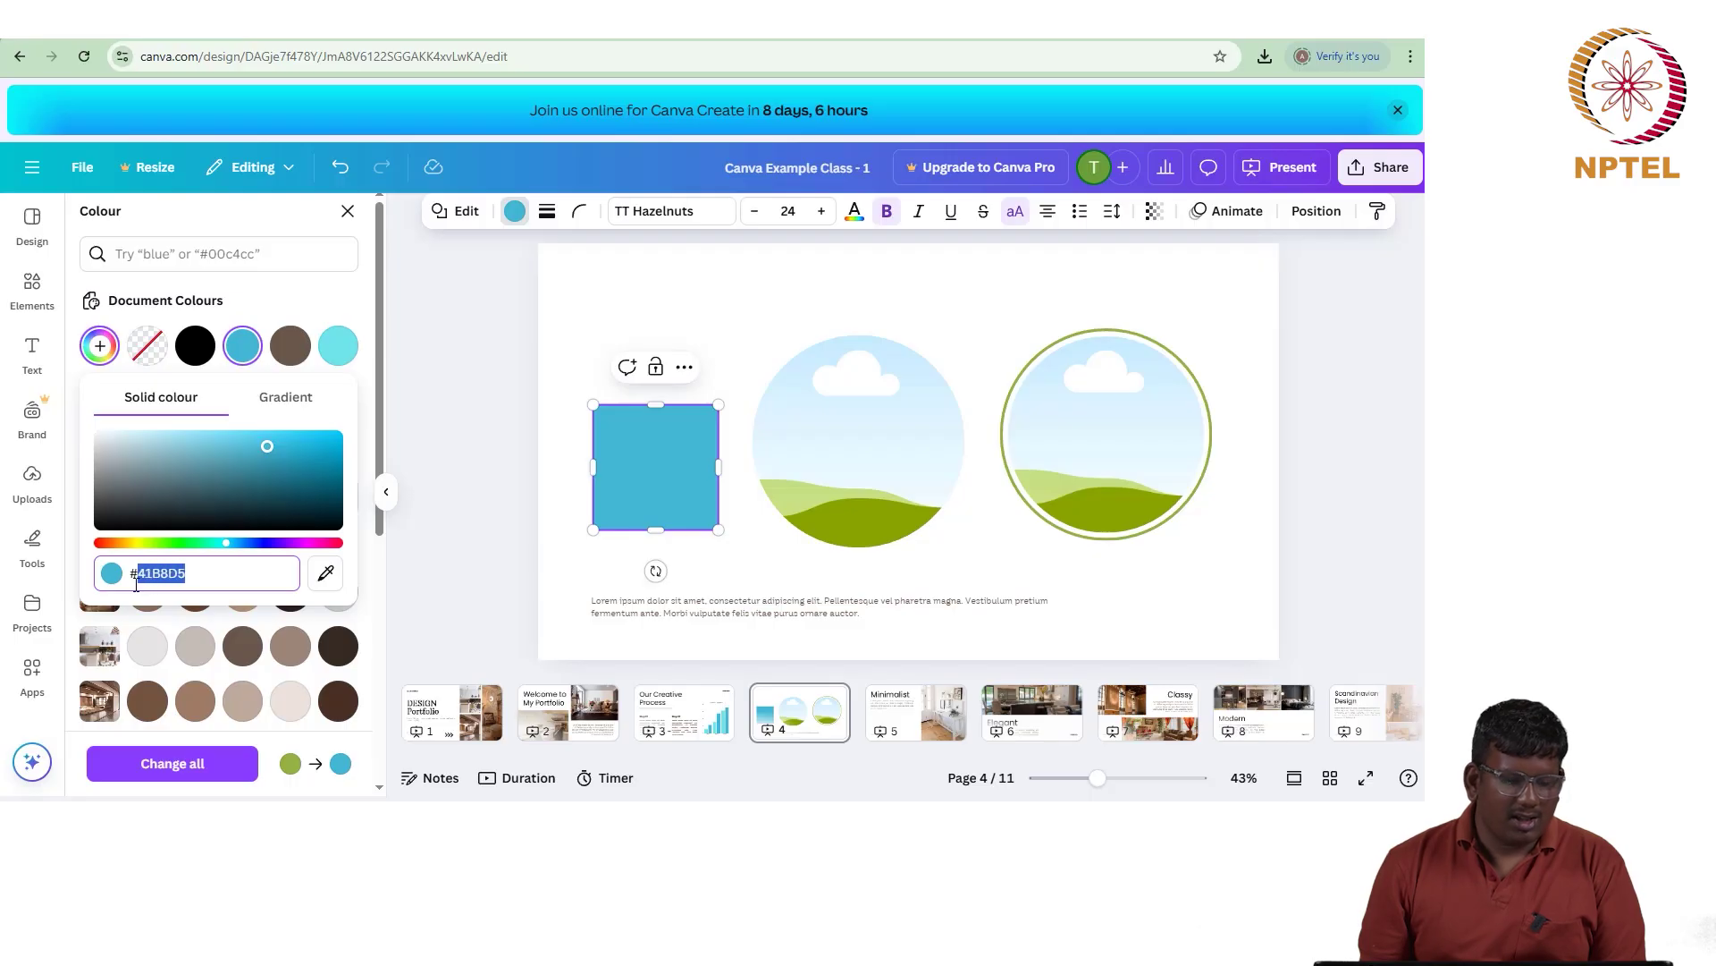
text(BB)
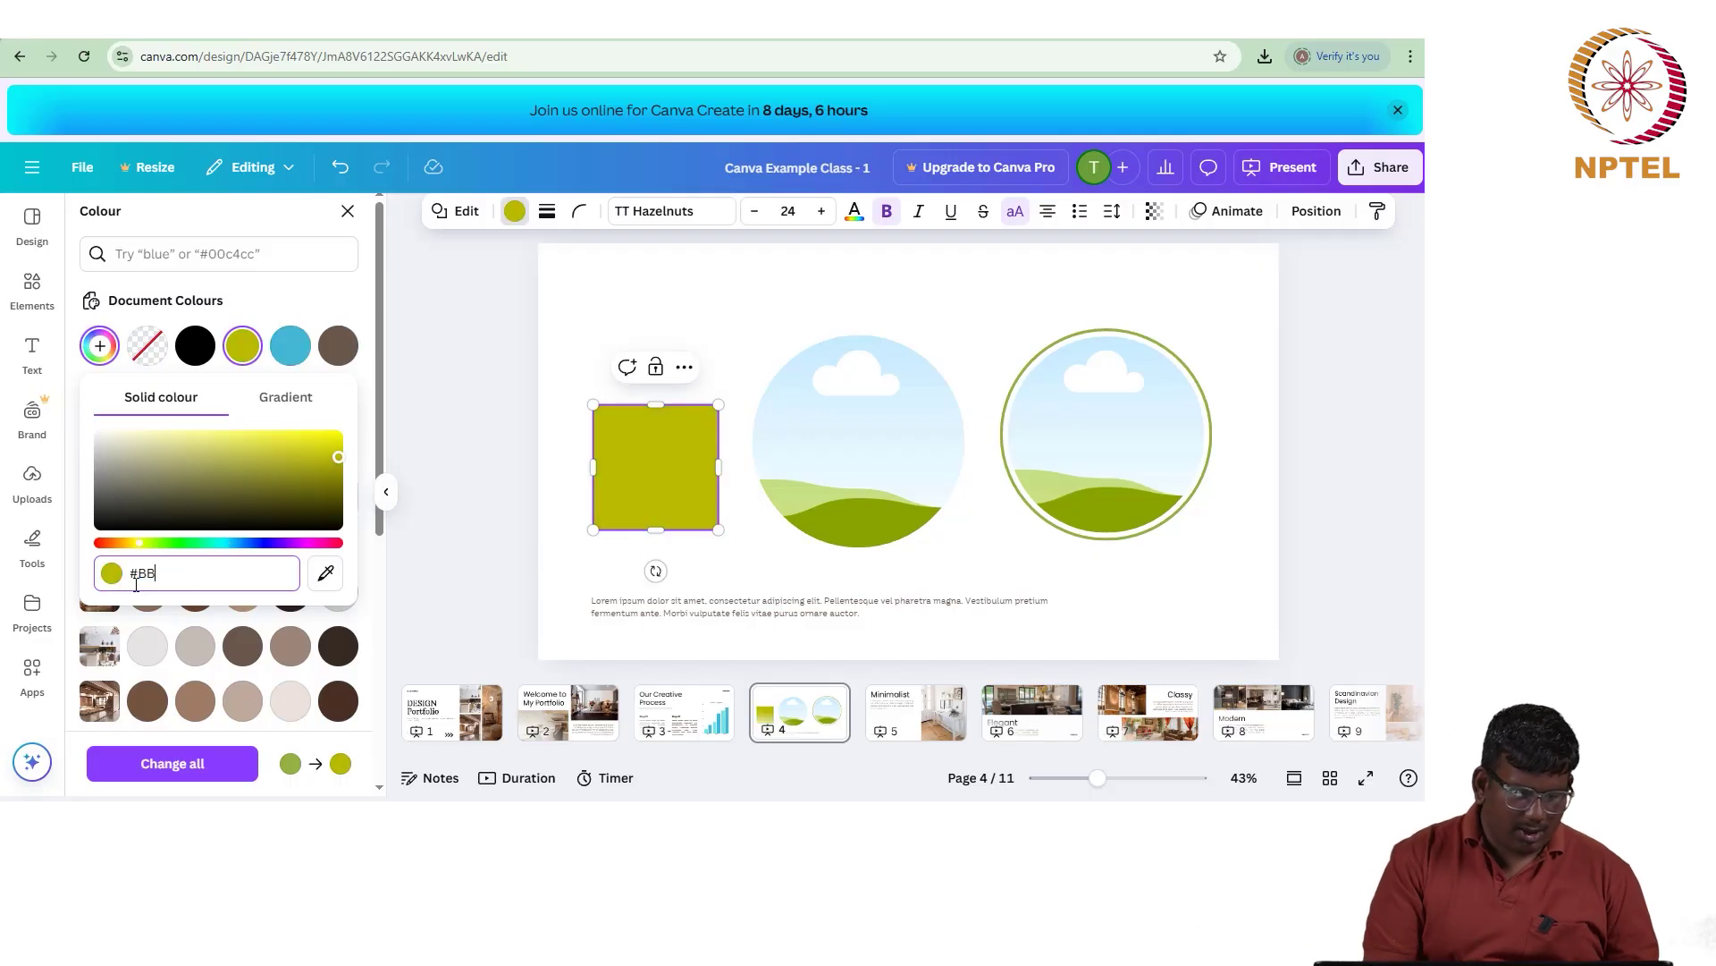
text(66)
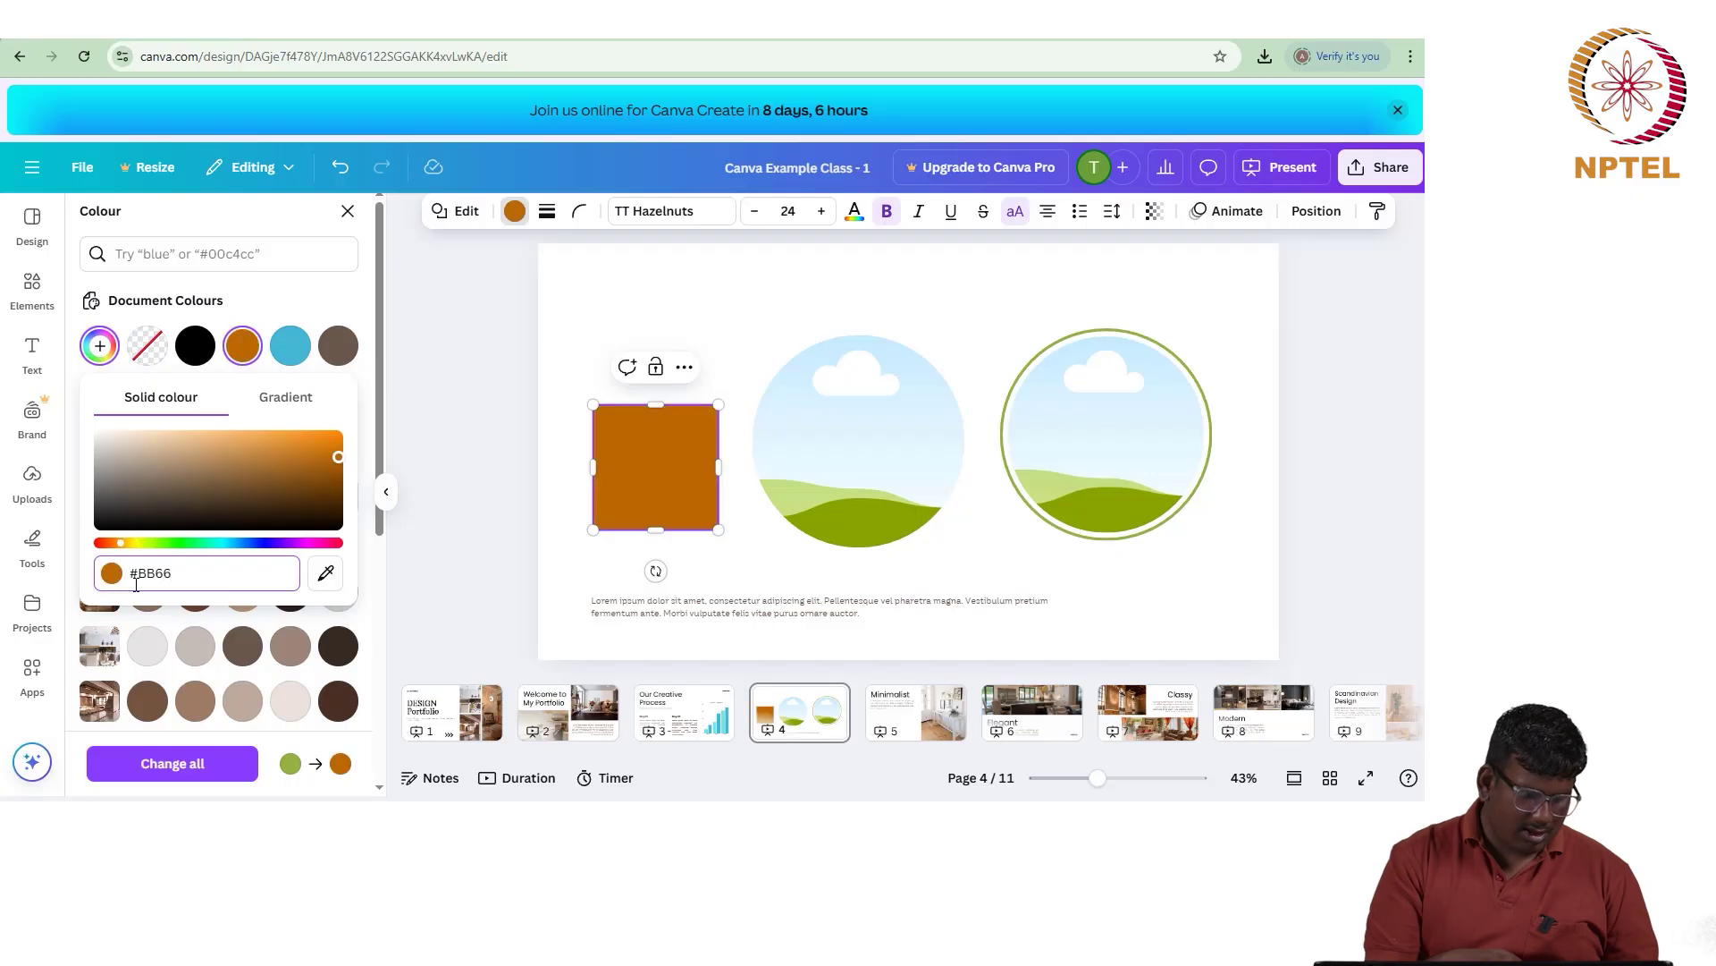
text(DD)
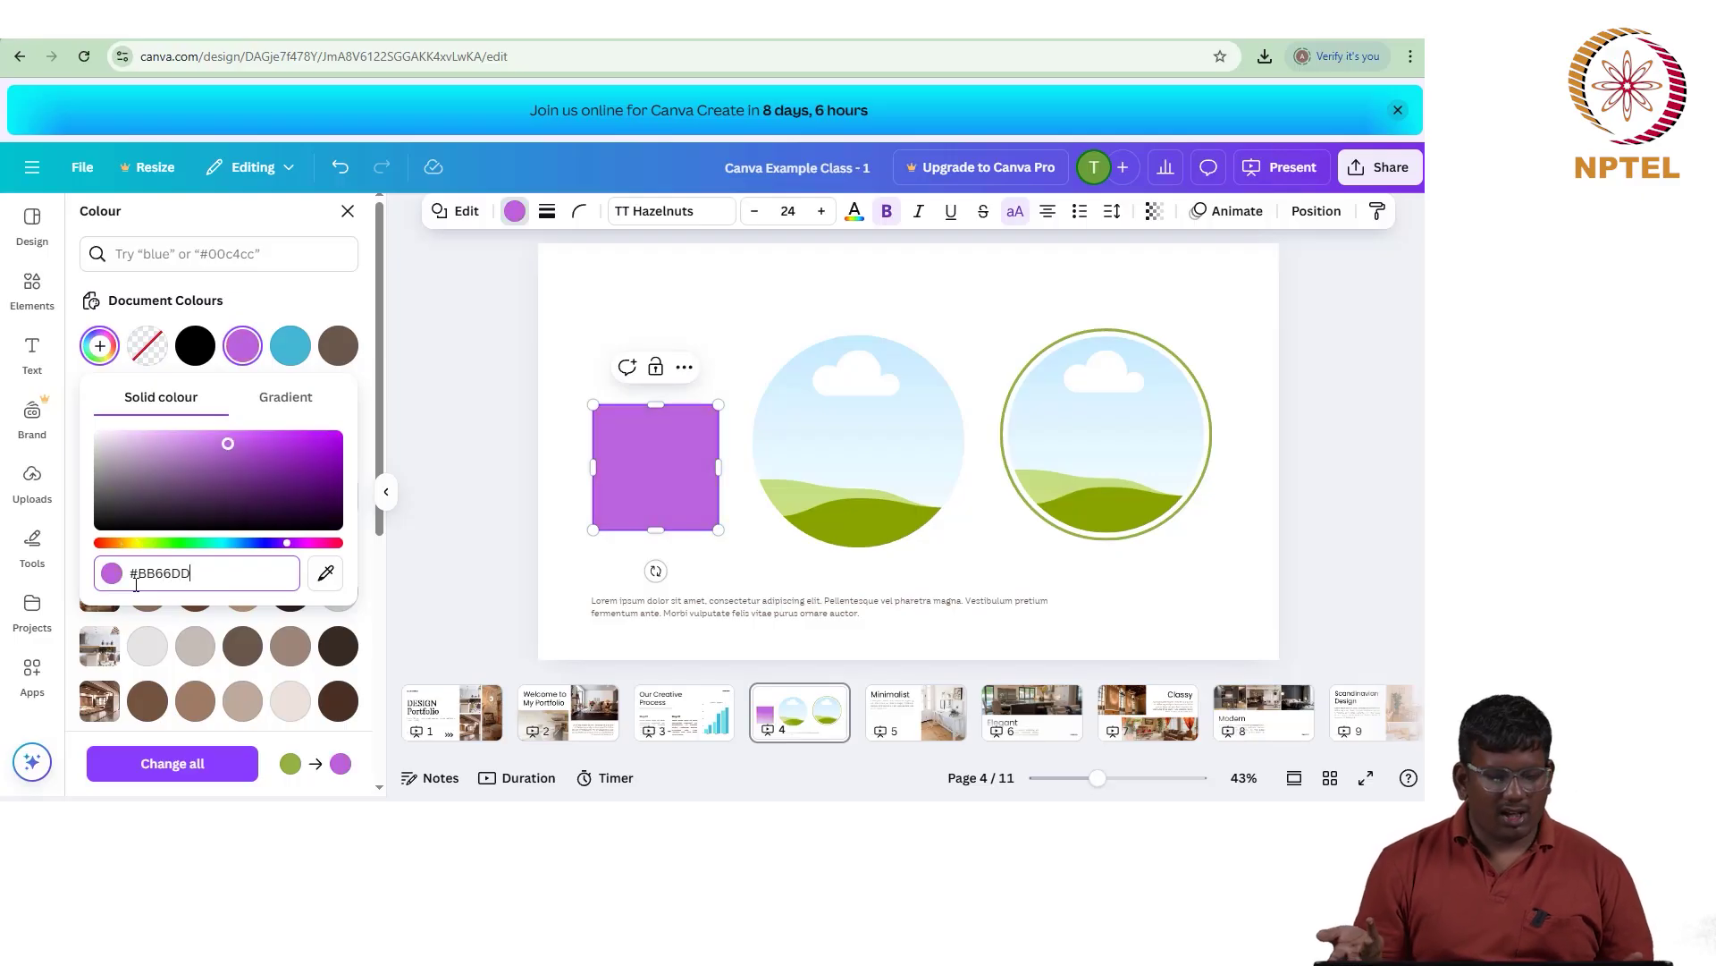
key(BackSpace)
key(BackSpace)
key(BackSpace)
key(BackSpace)
key(BackSpace)
key(BackSpace)
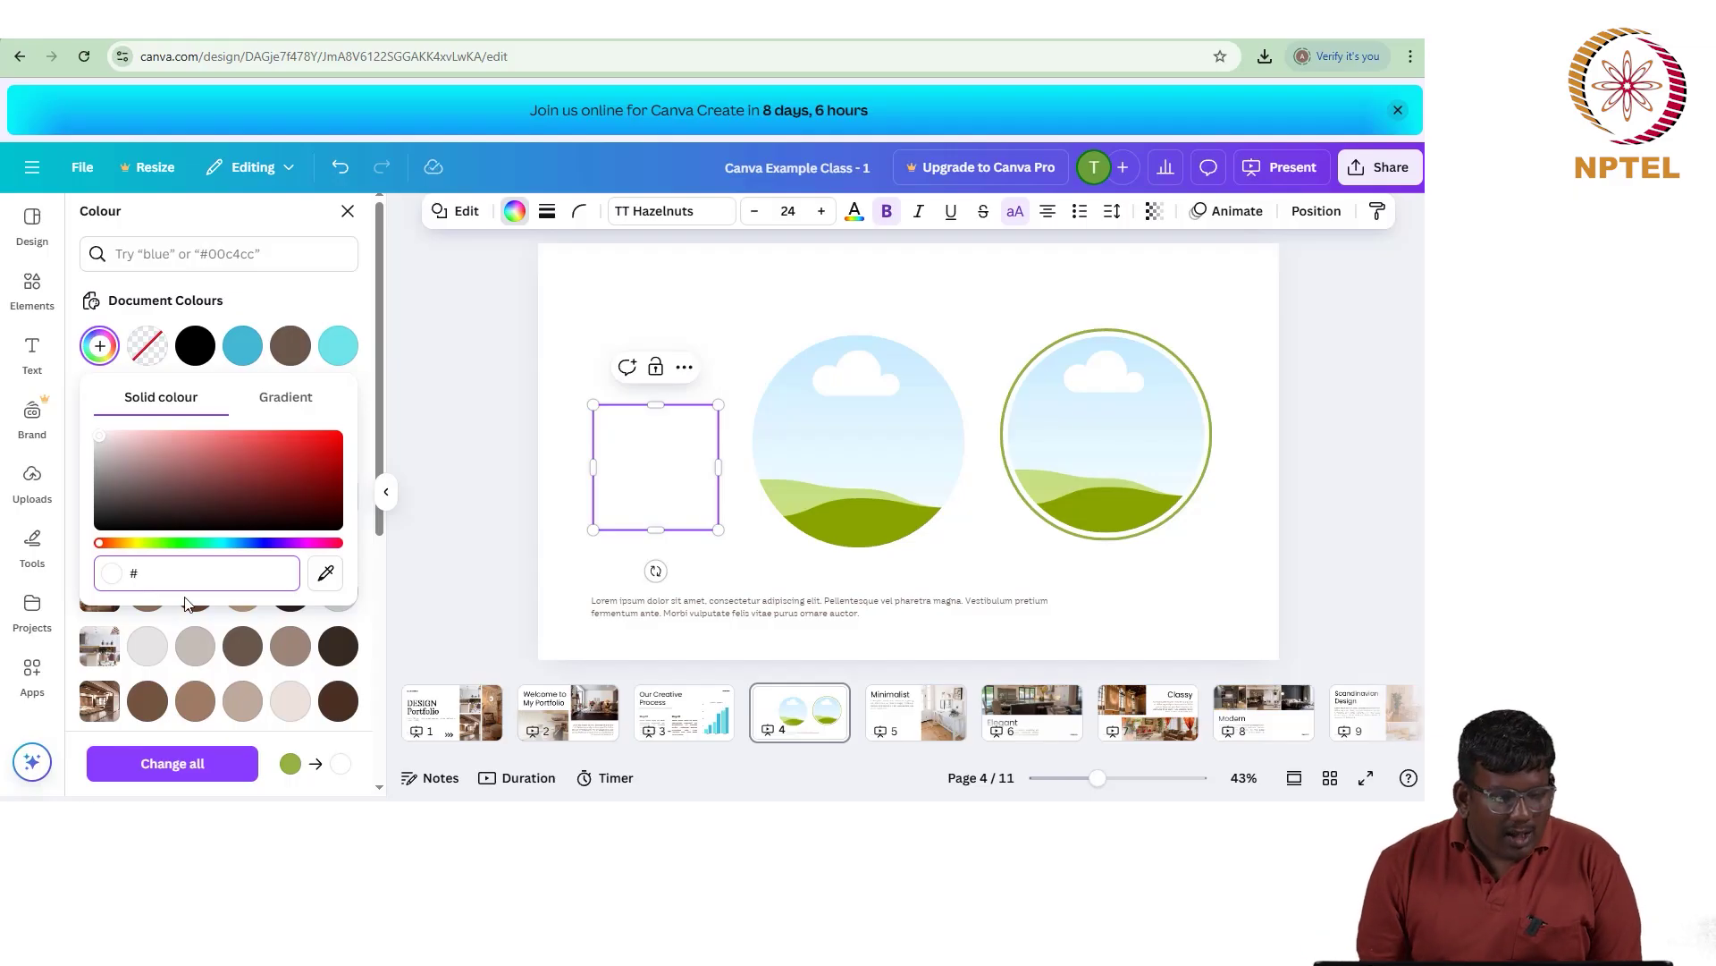
Step: Fill the square with the dark green sampled from the hill in the plain circular frame
click(325, 575)
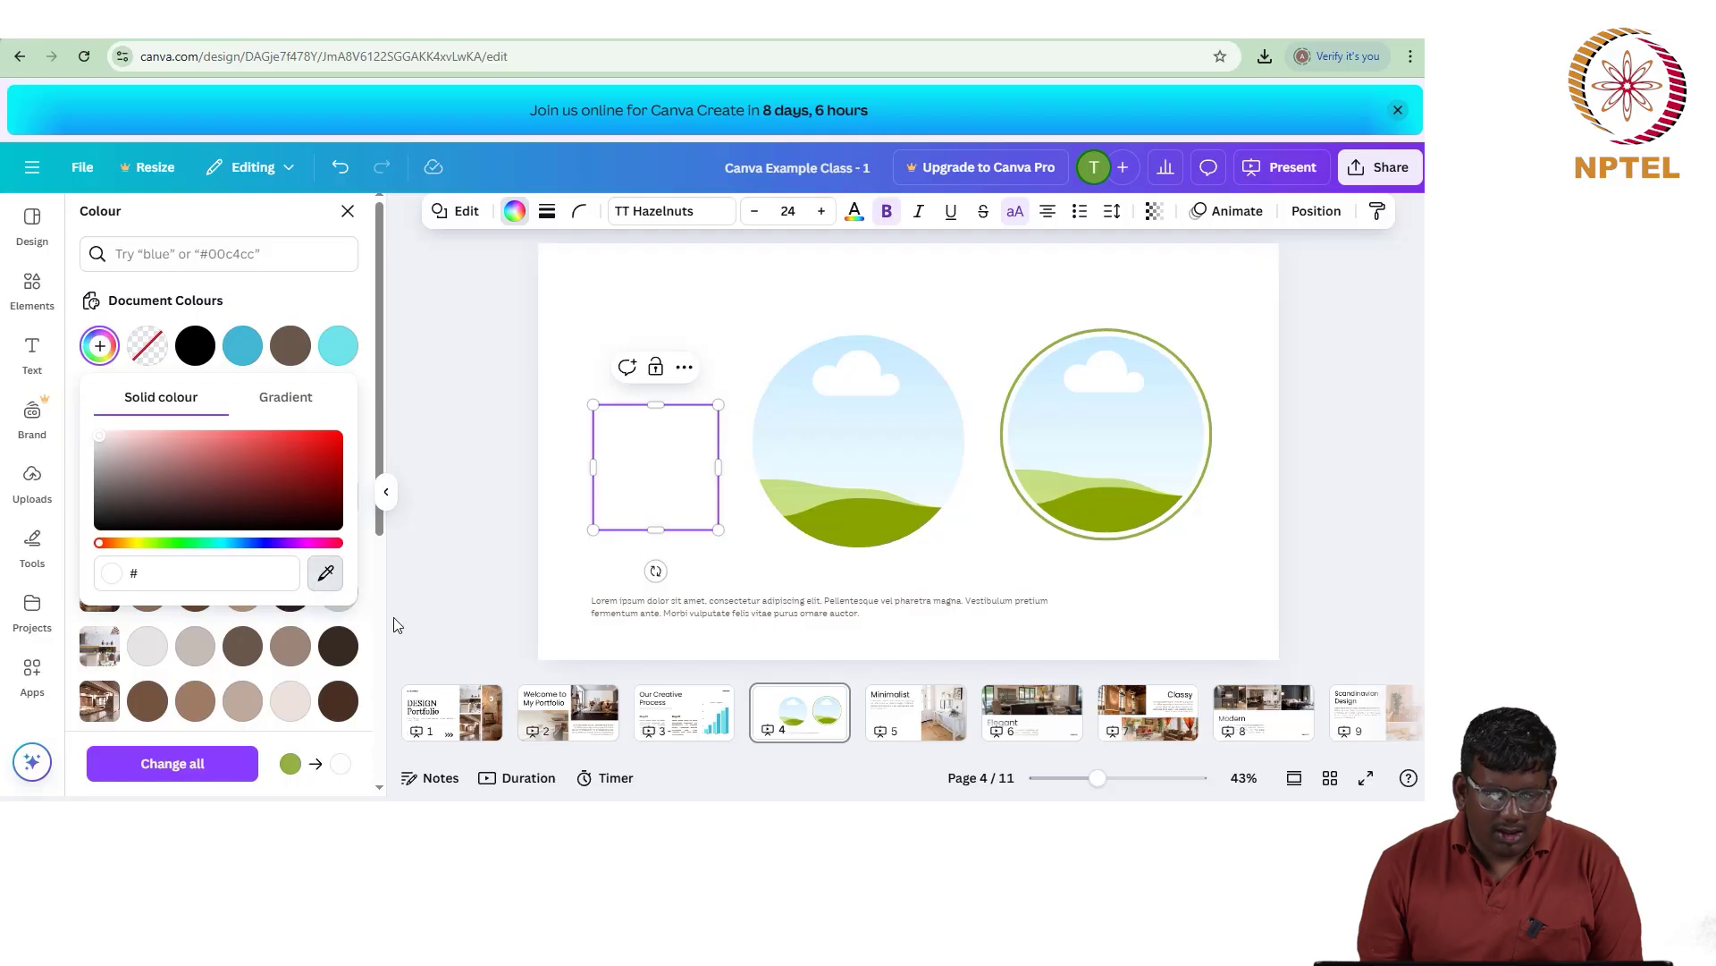
click(325, 573)
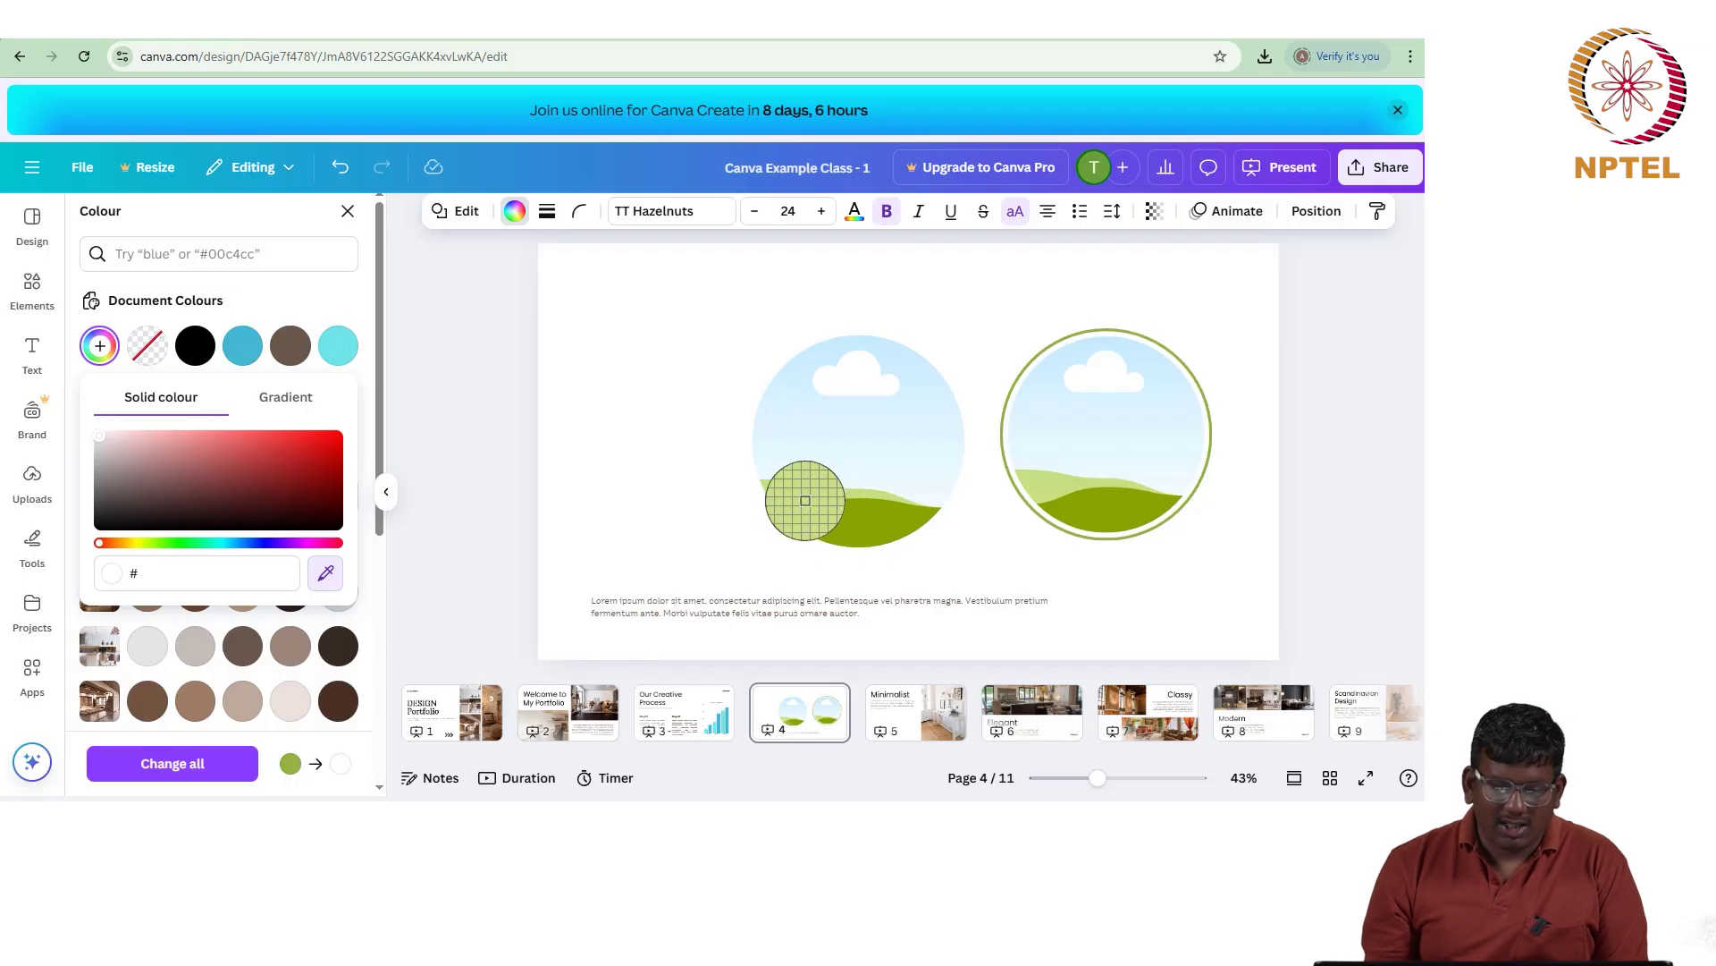
click(827, 514)
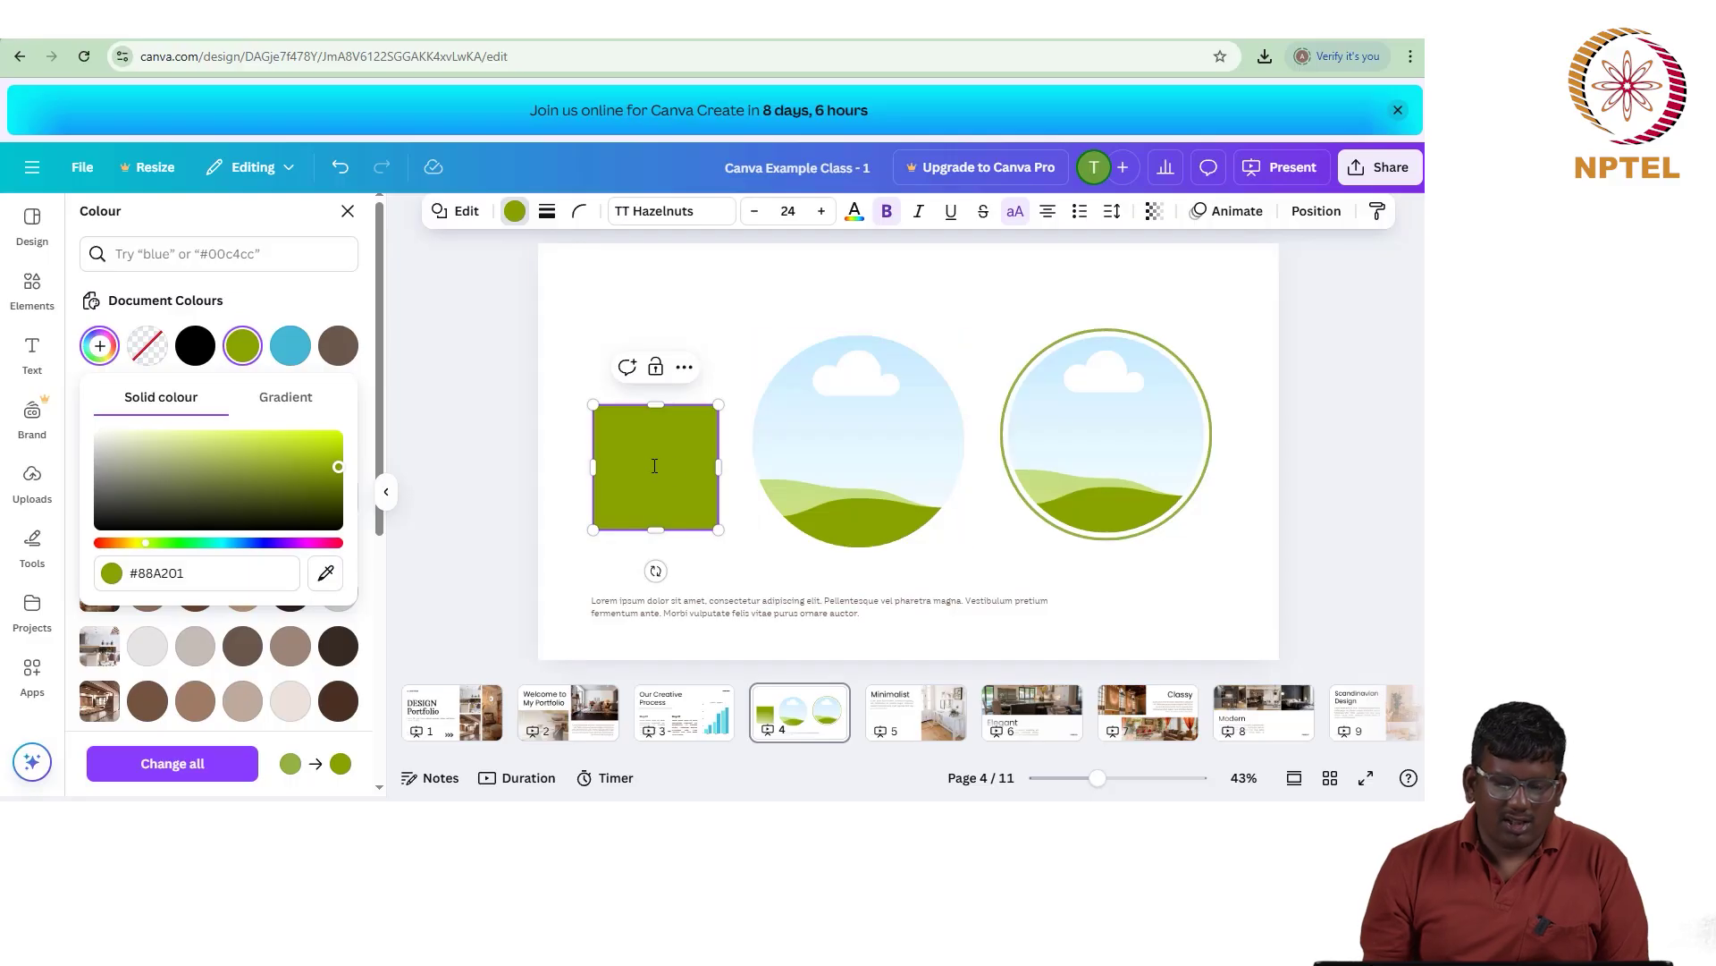
Step: Fill the square with the light blue #CCEDFE sampled from the sky in the plain circular frame
click(322, 585)
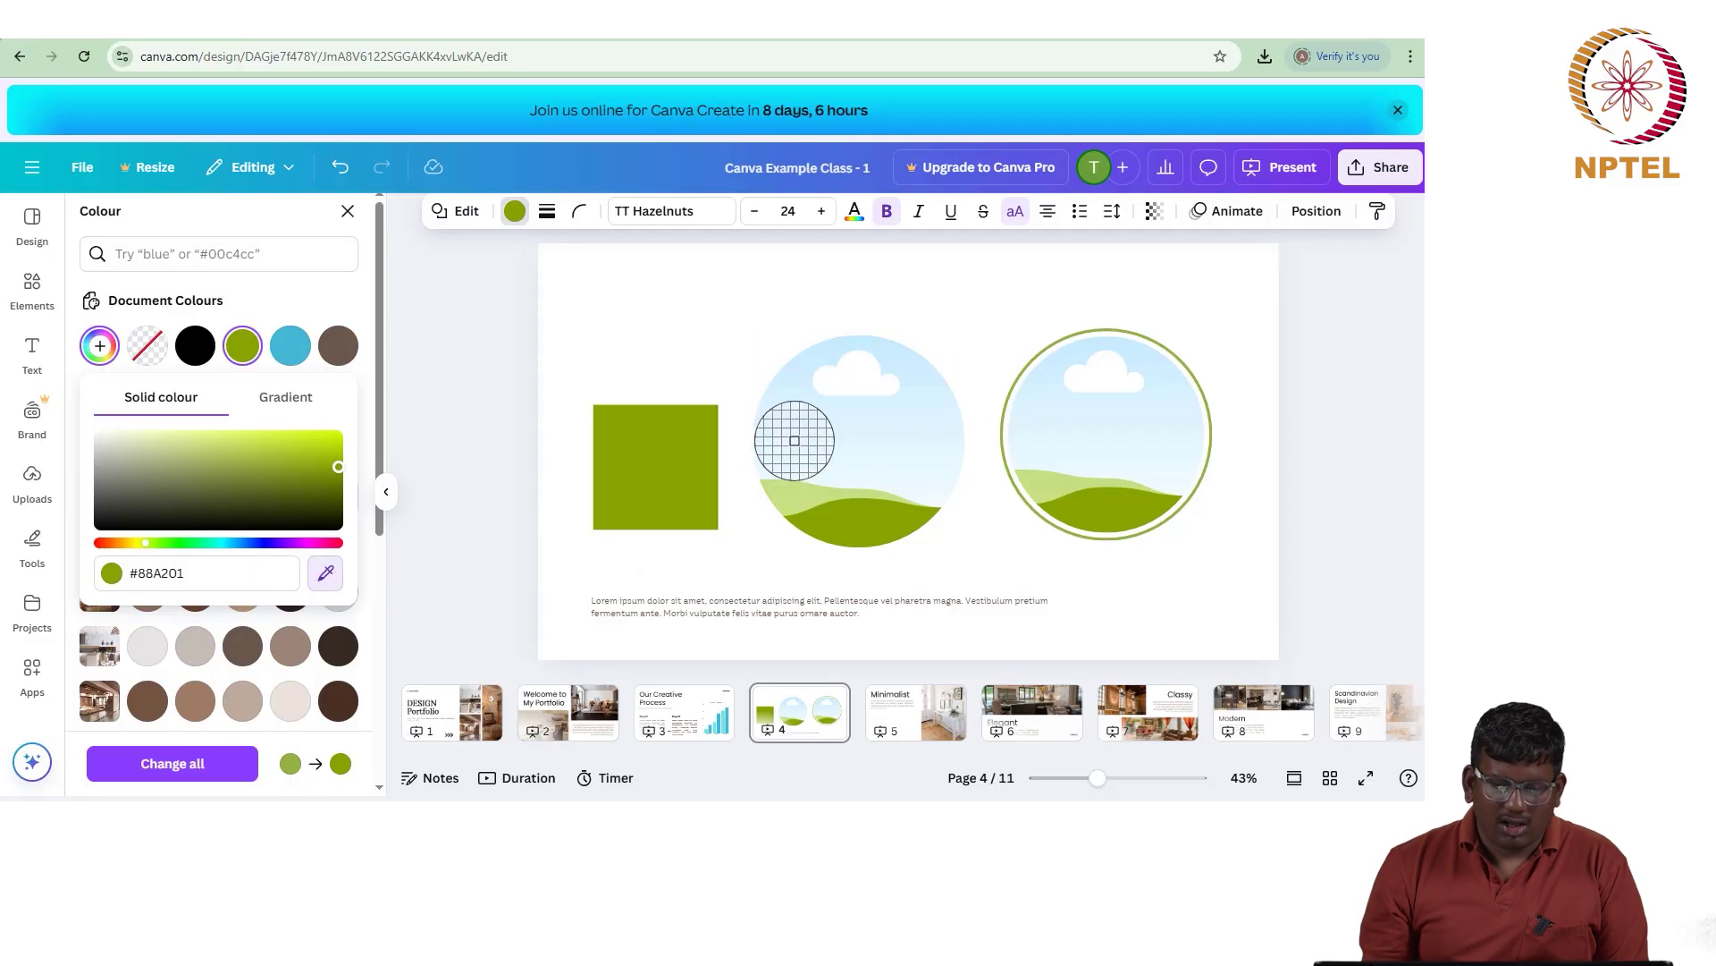
click(821, 360)
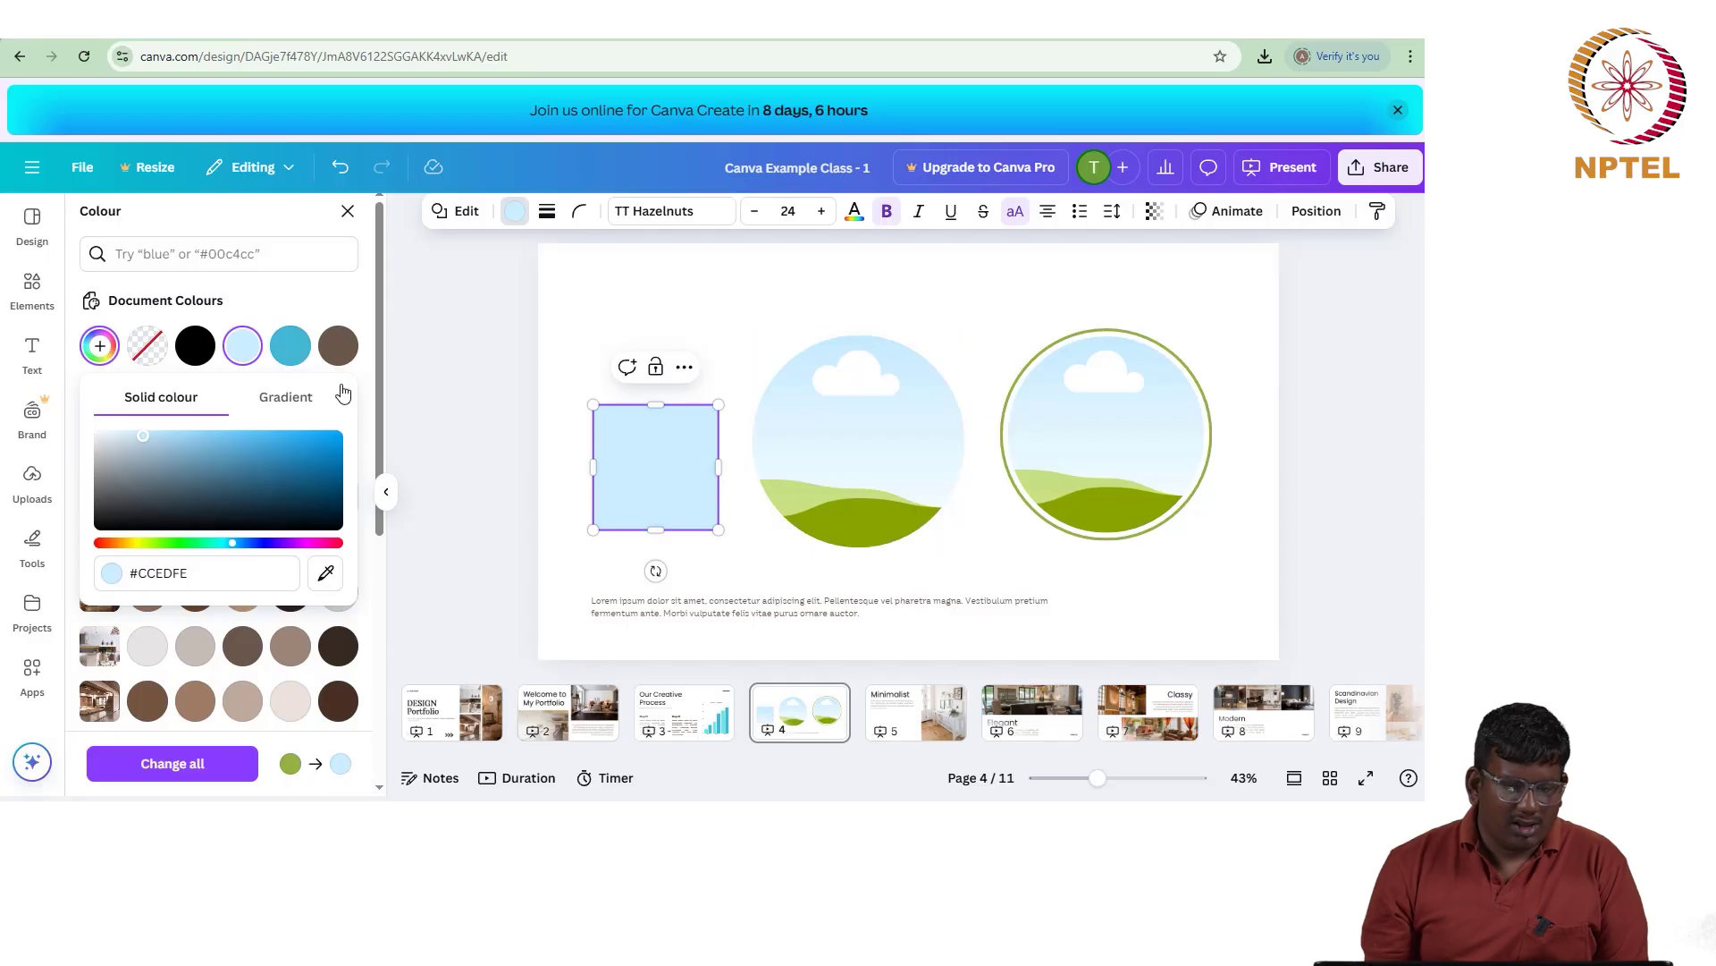
click(374, 362)
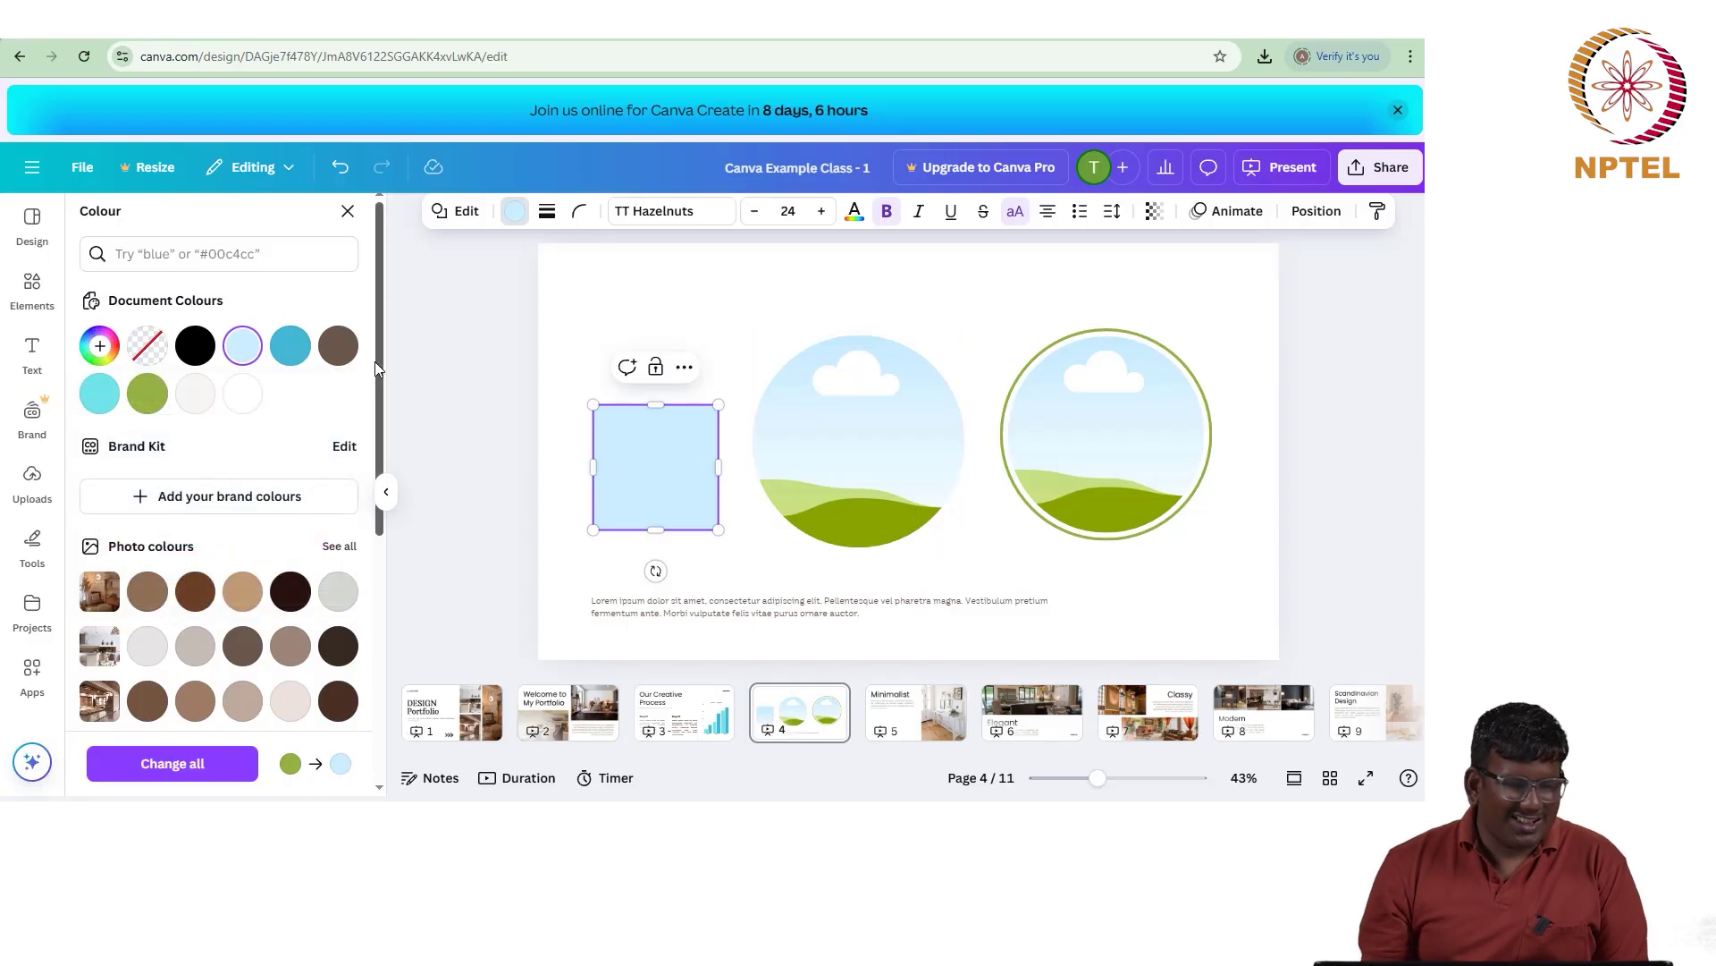
Step: Examine the custom colour picker and the document, brand kit and photo colour groups available for the square
click(99, 346)
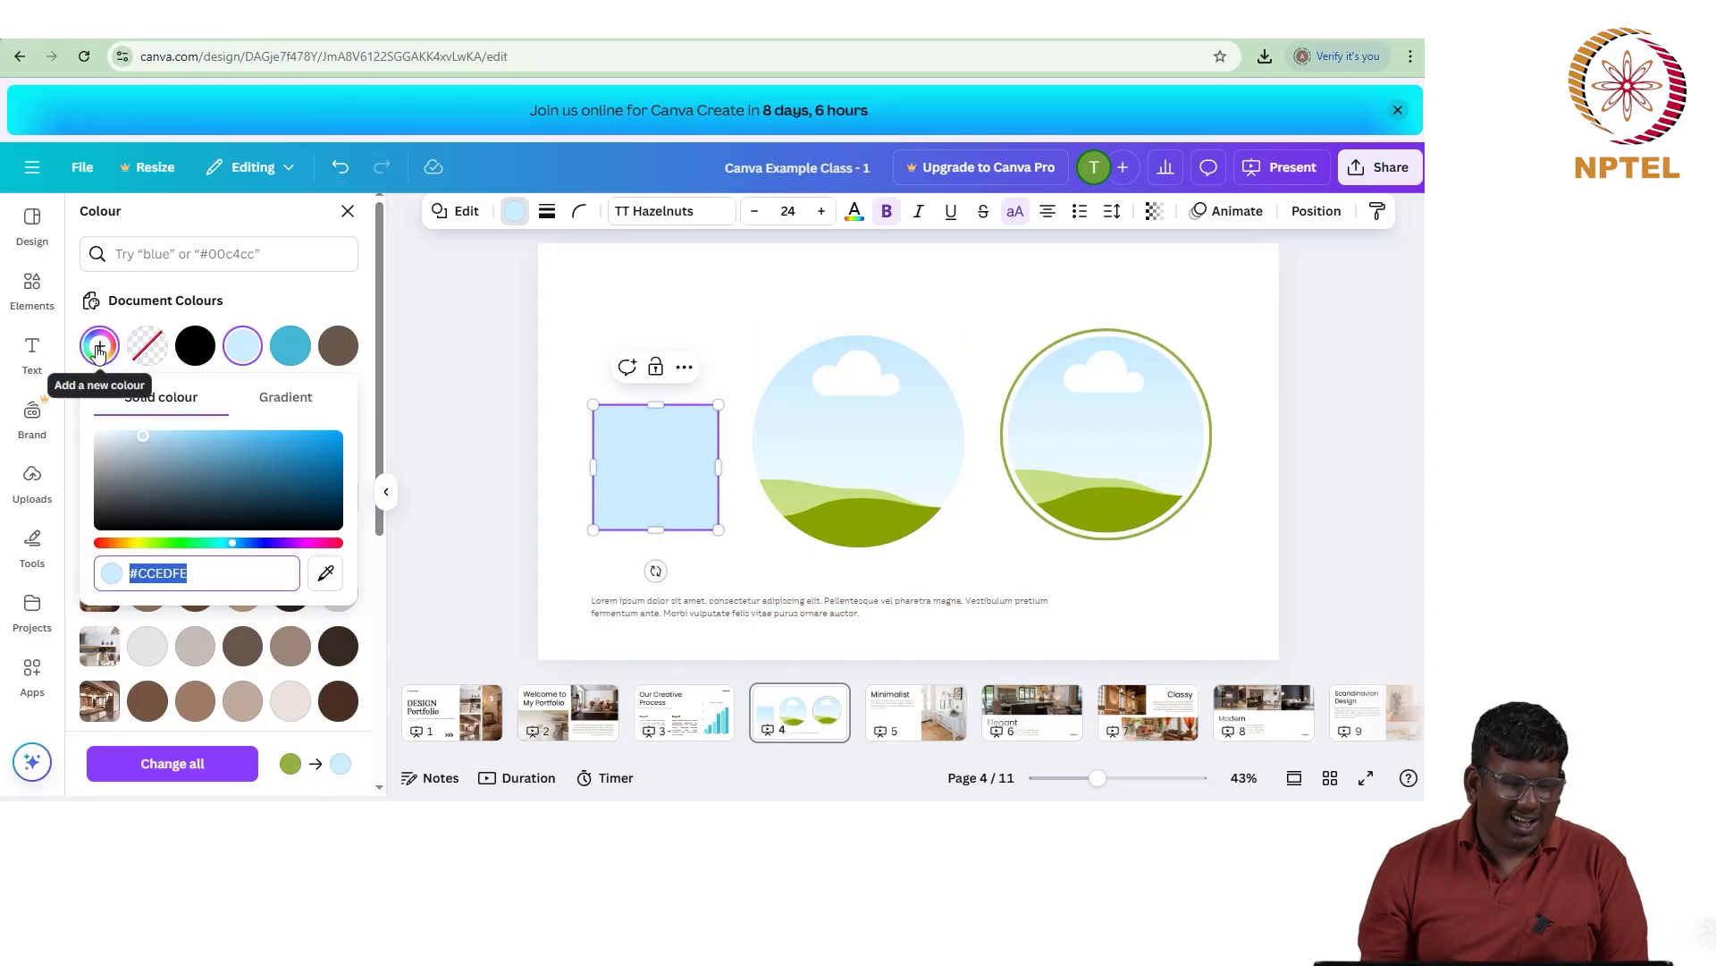
click(138, 573)
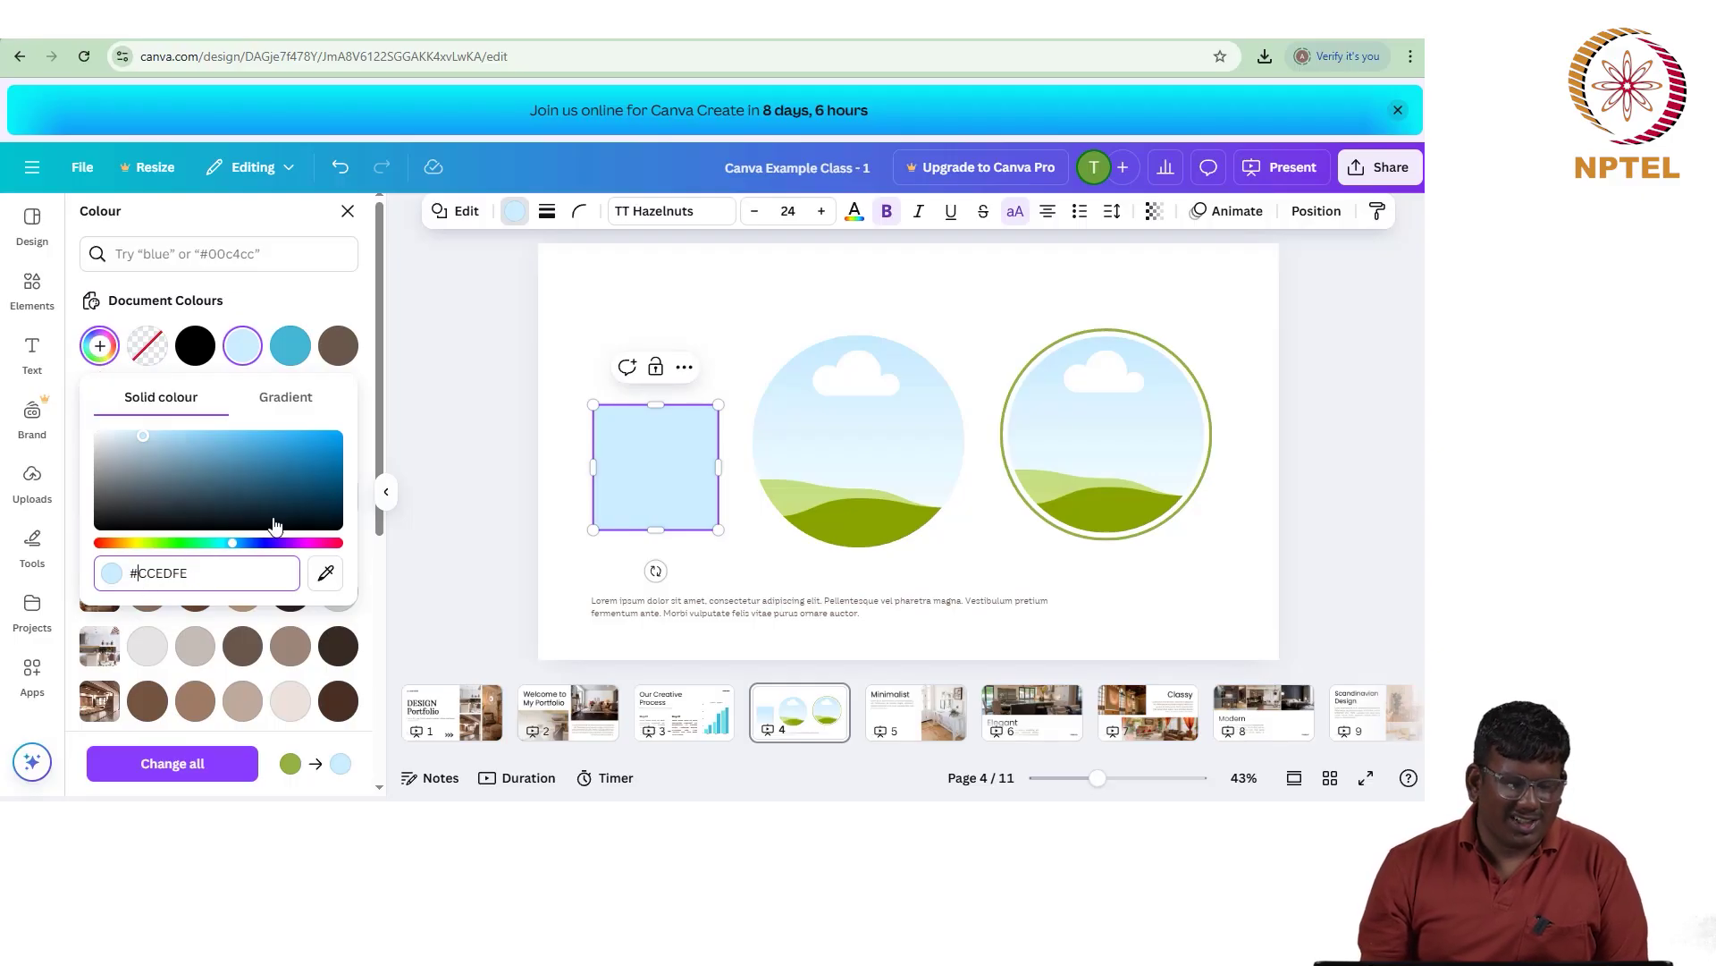
click(373, 464)
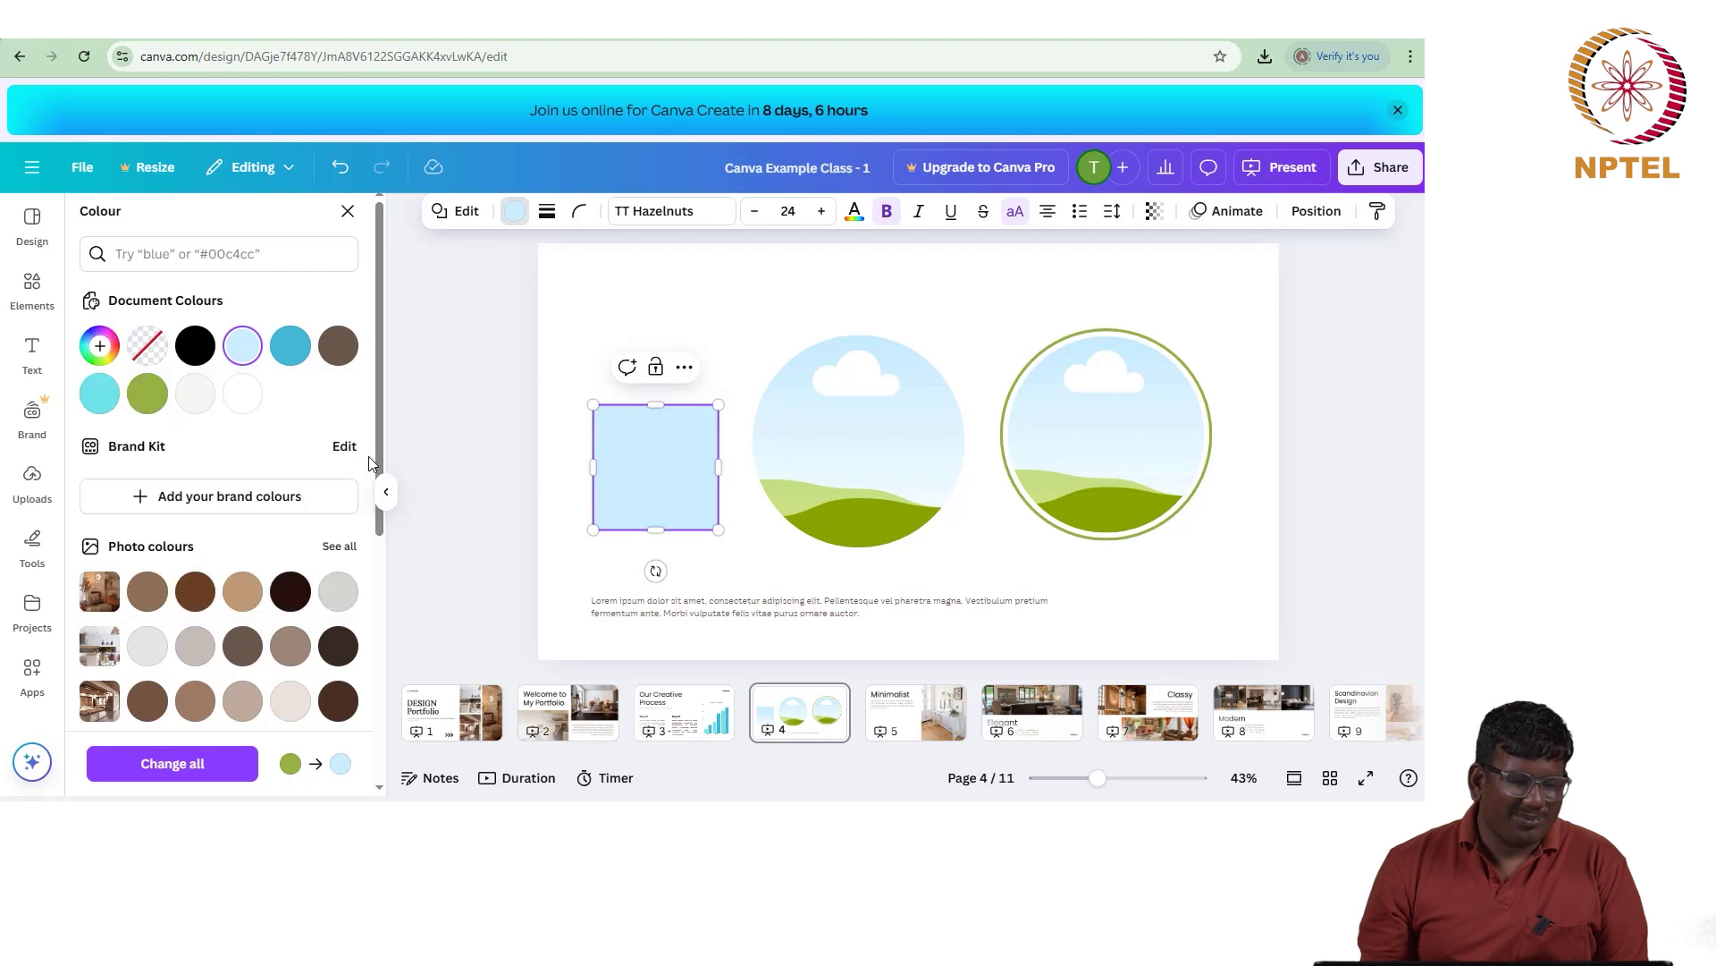
scroll(147, 422, down, 3)
scroll(147, 422, up, 2)
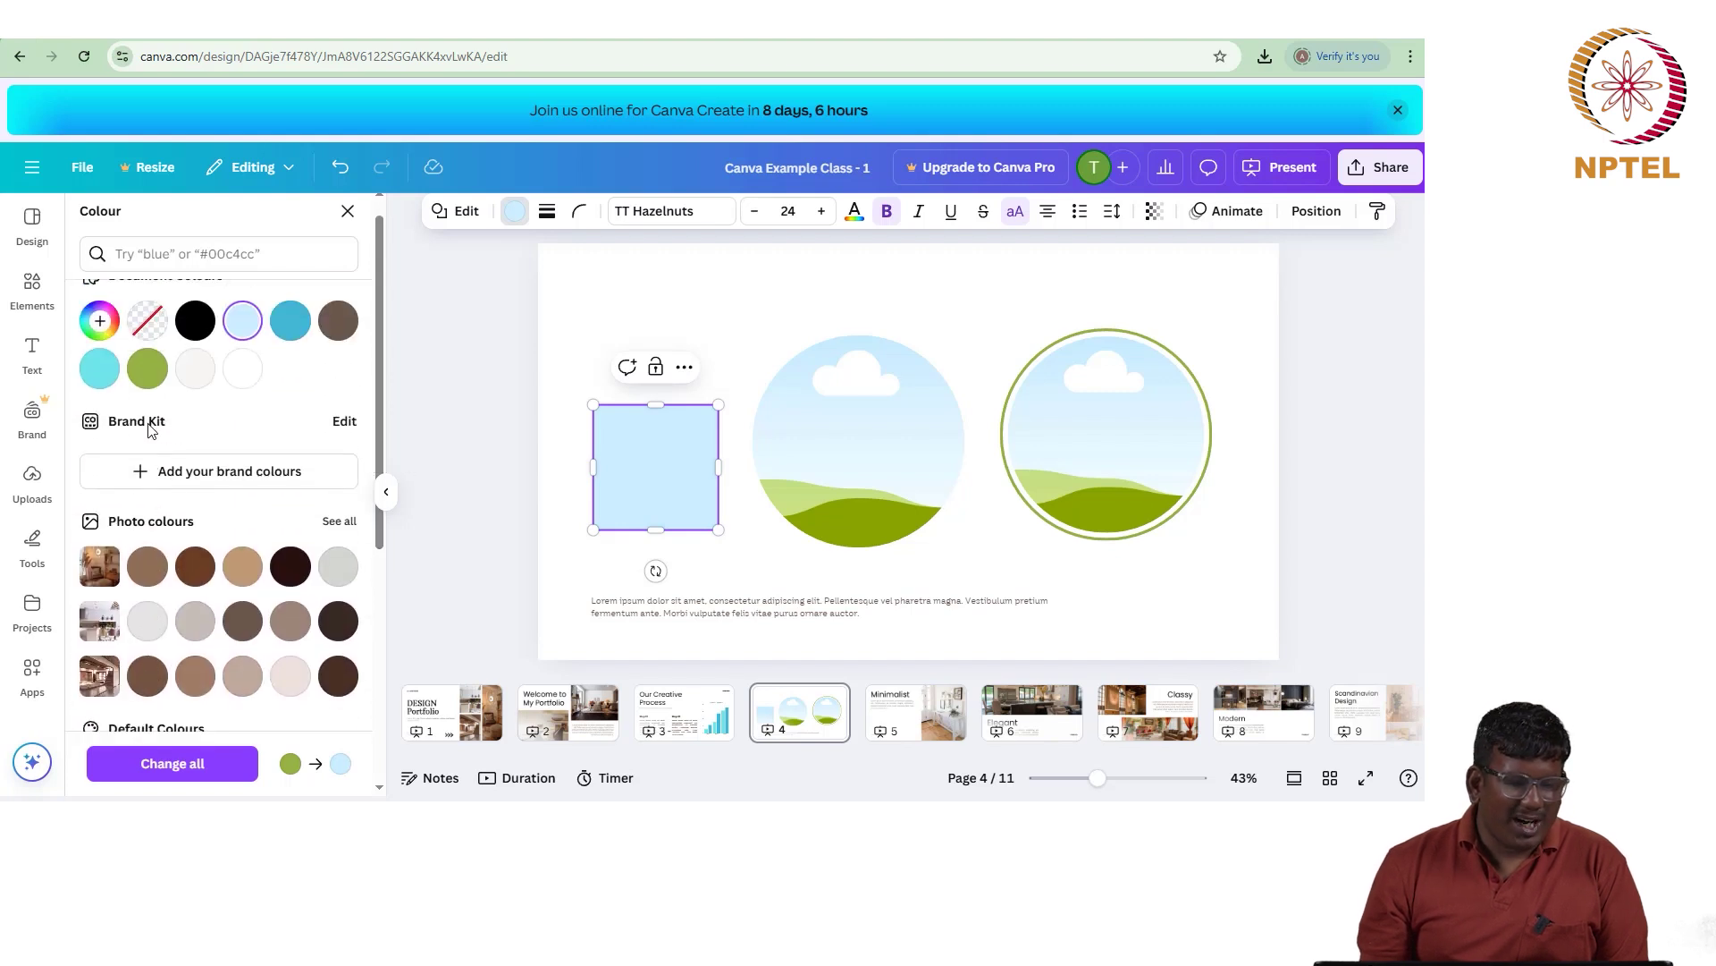
scroll(148, 429, up, 1)
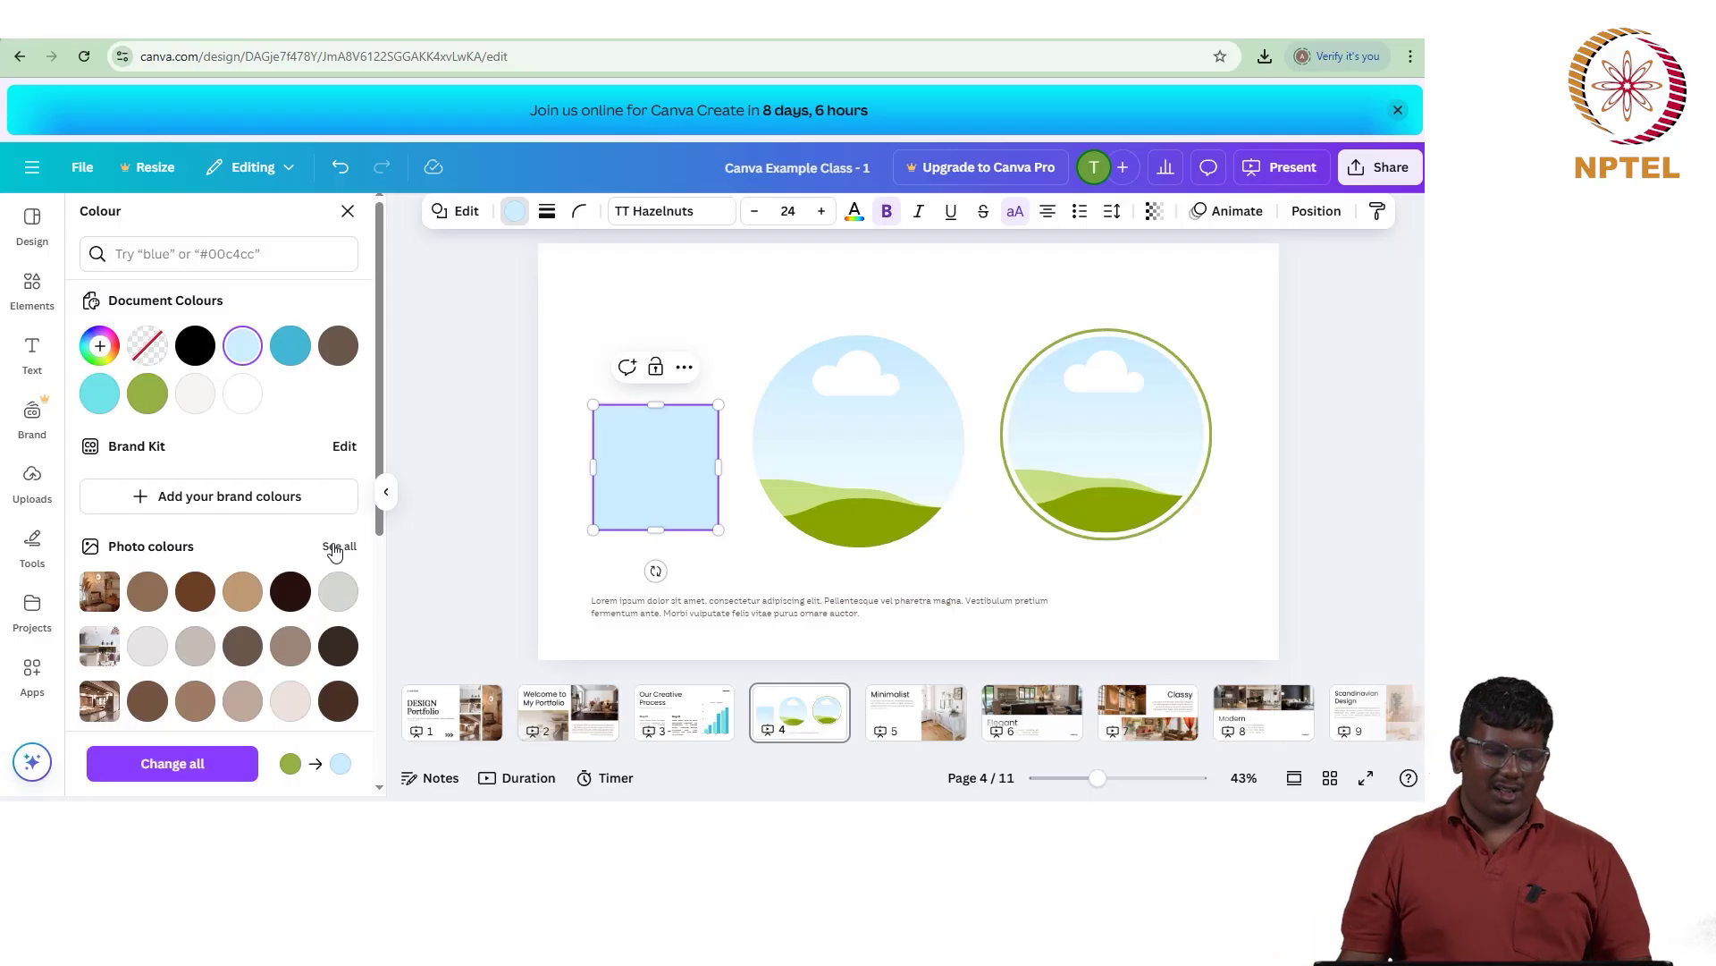
Step: Reduce the font size of the "Welcome to My Portfolio" heading on page 2 to 98.6
click(569, 713)
click(697, 371)
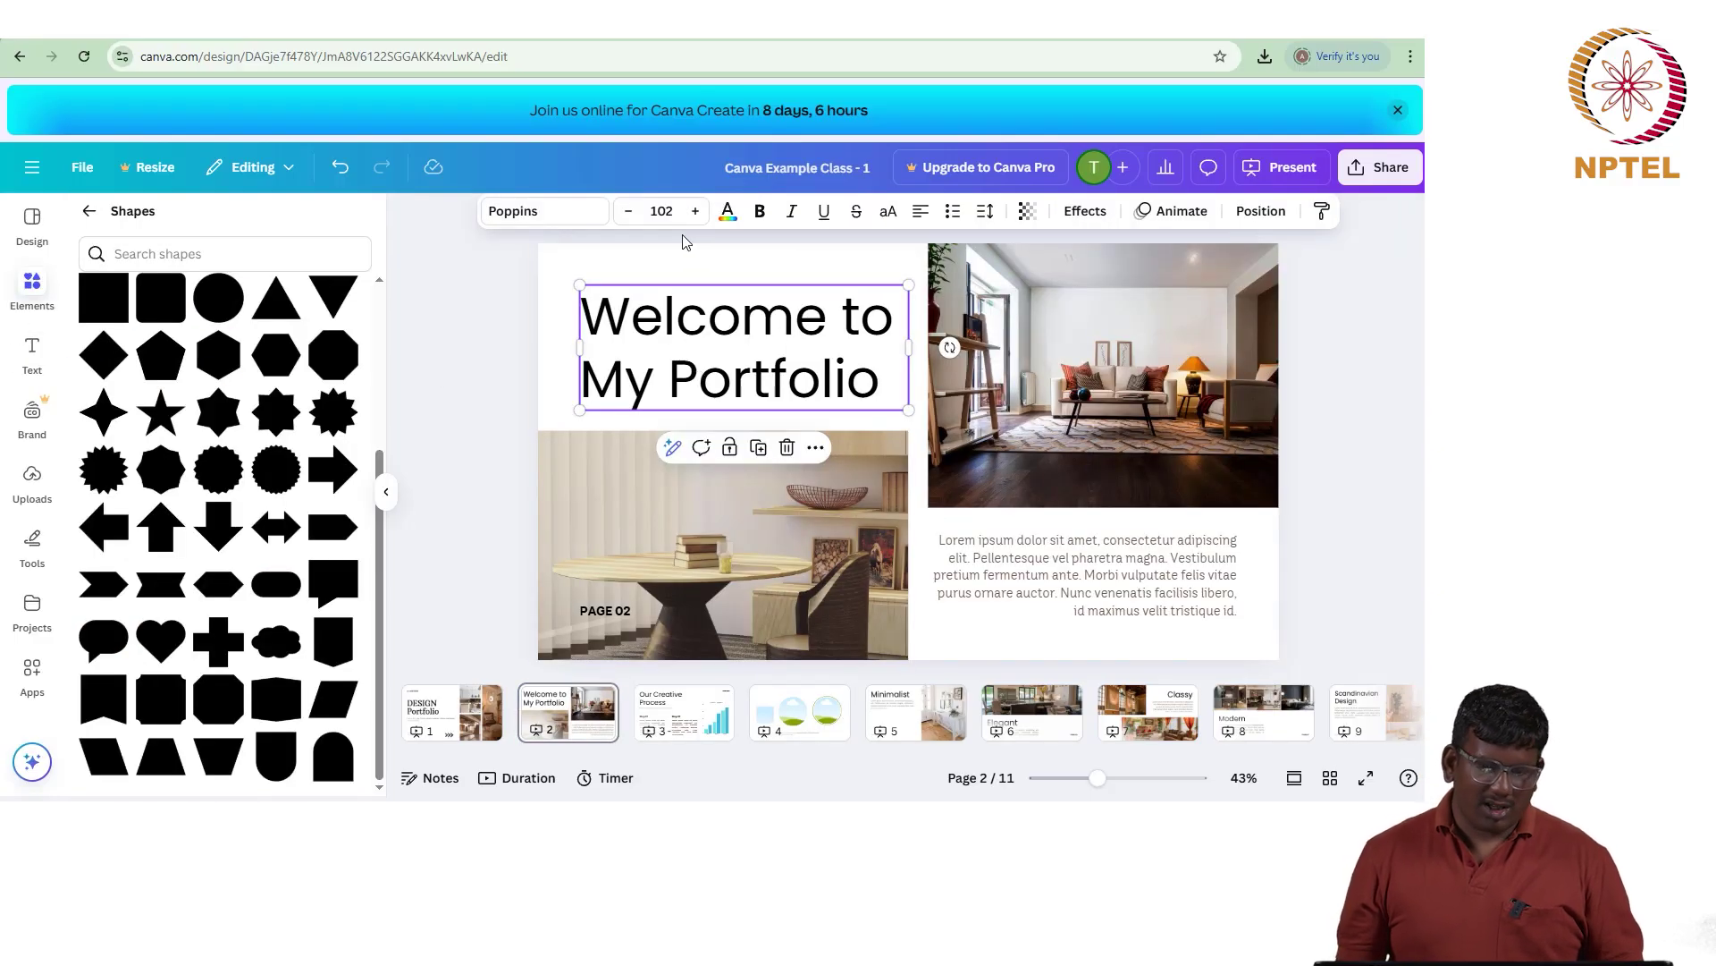
click(728, 211)
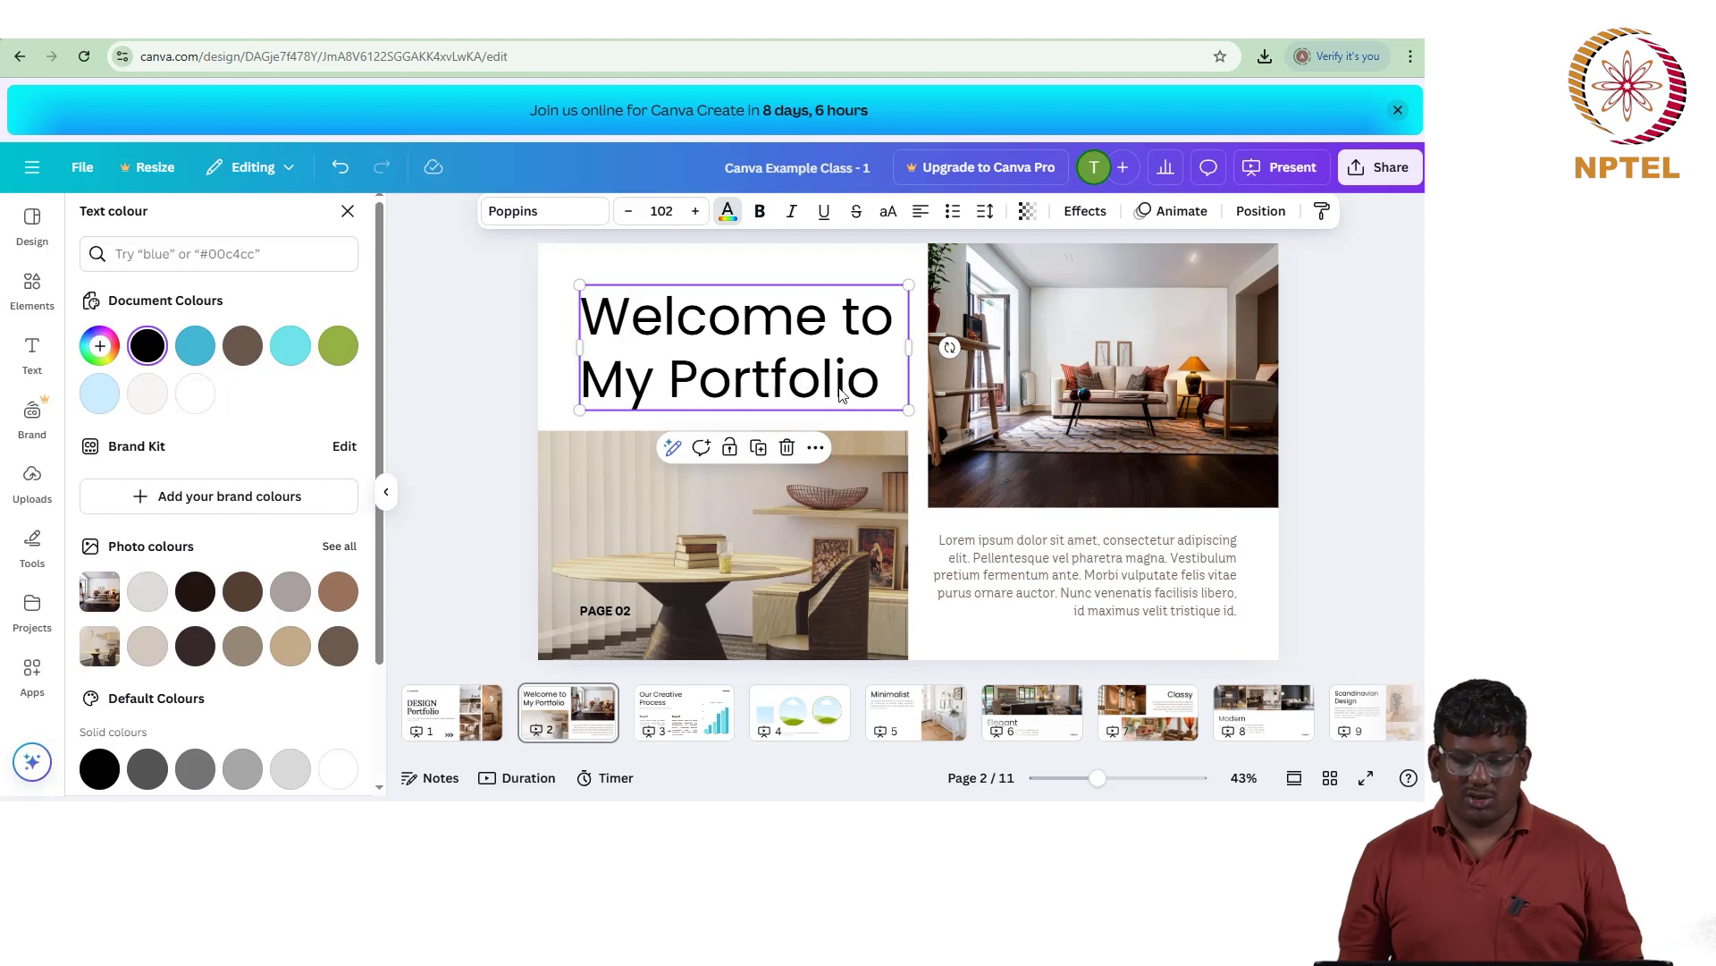
click(630, 212)
click(630, 212)
click(630, 212)
click(630, 212)
click(666, 211)
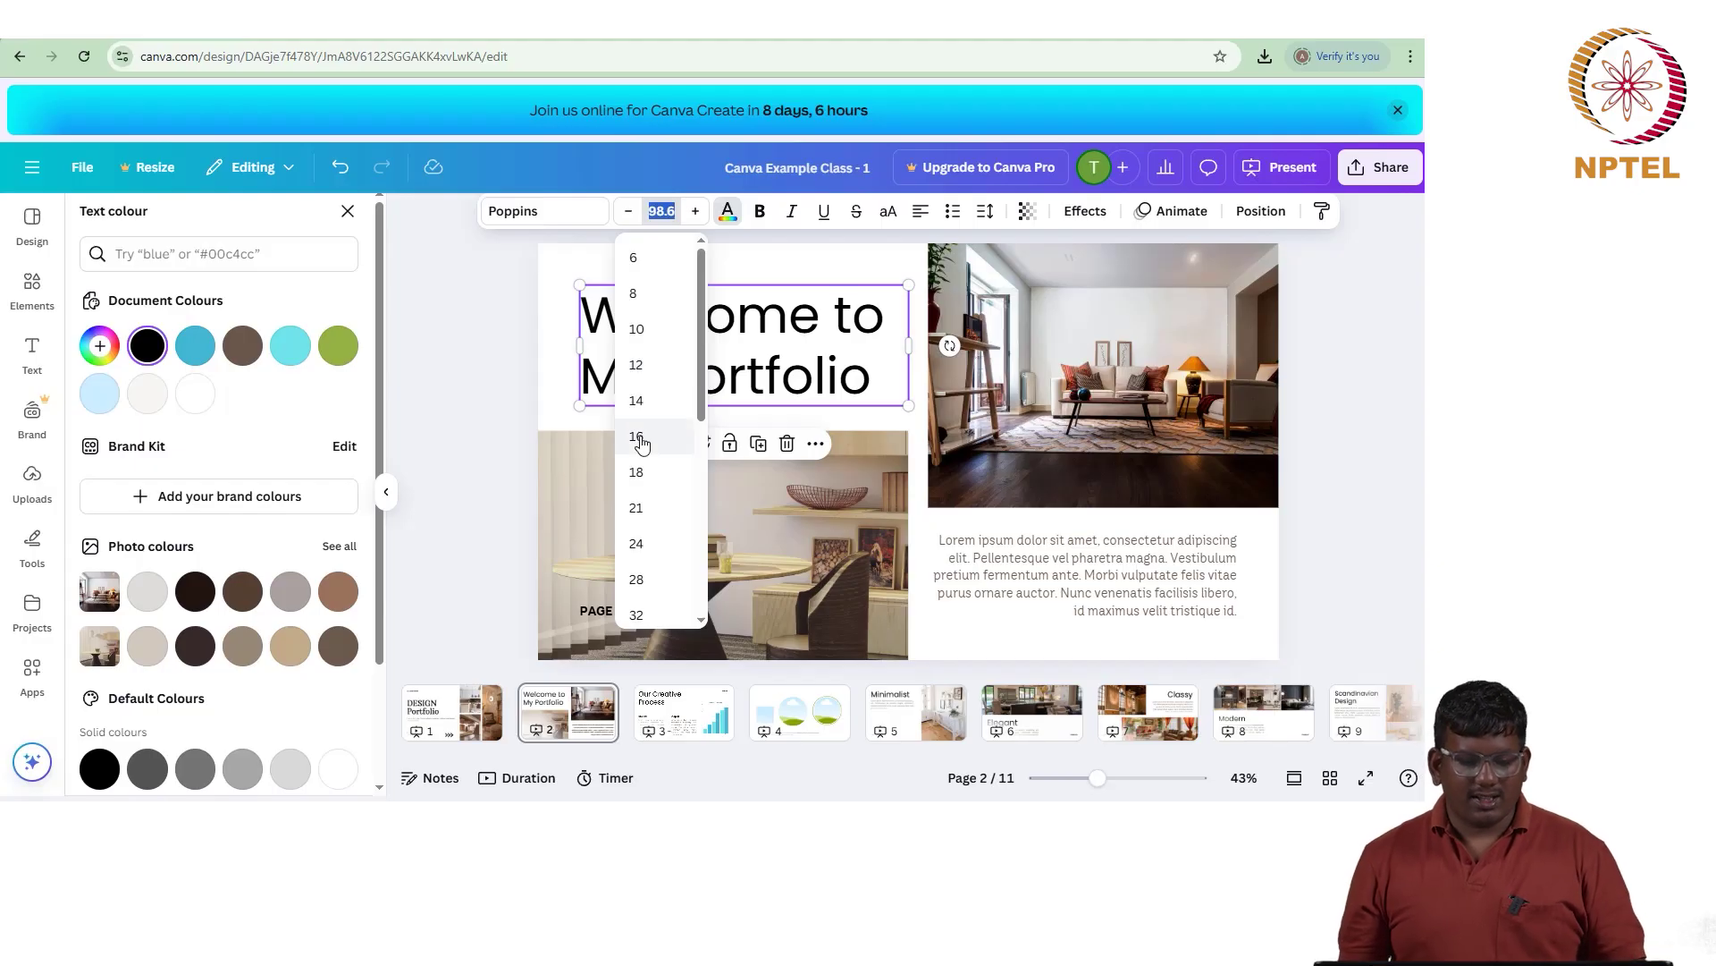
scroll(643, 561, down, 3)
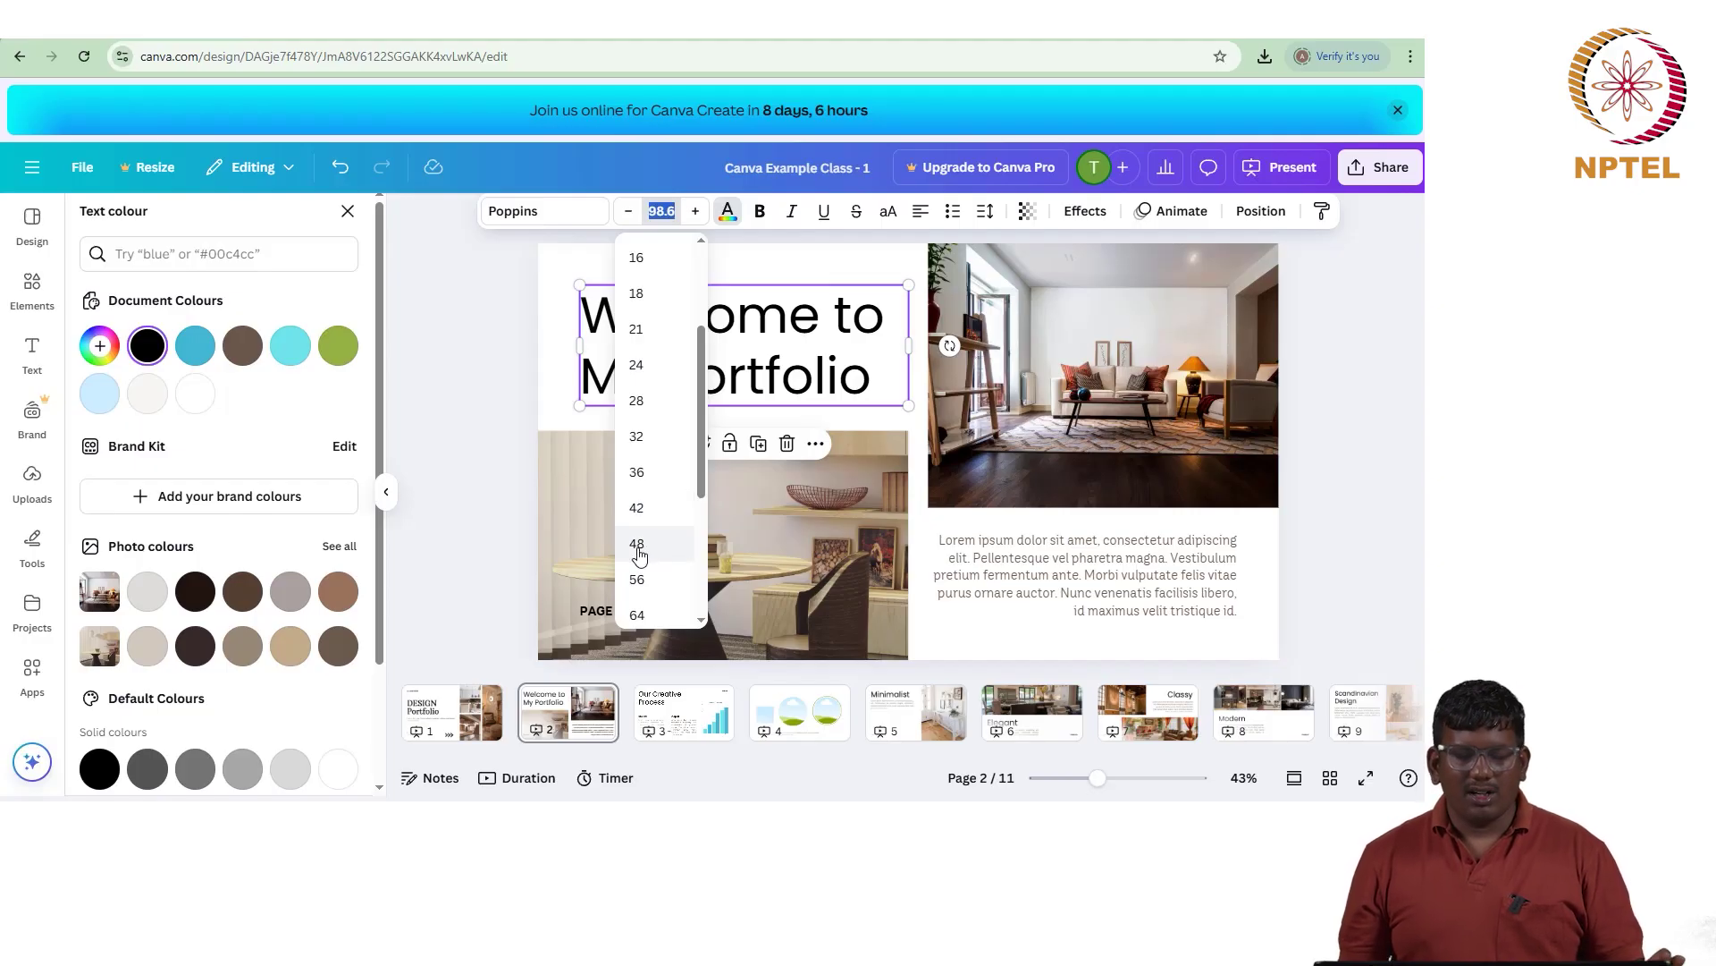
click(1061, 566)
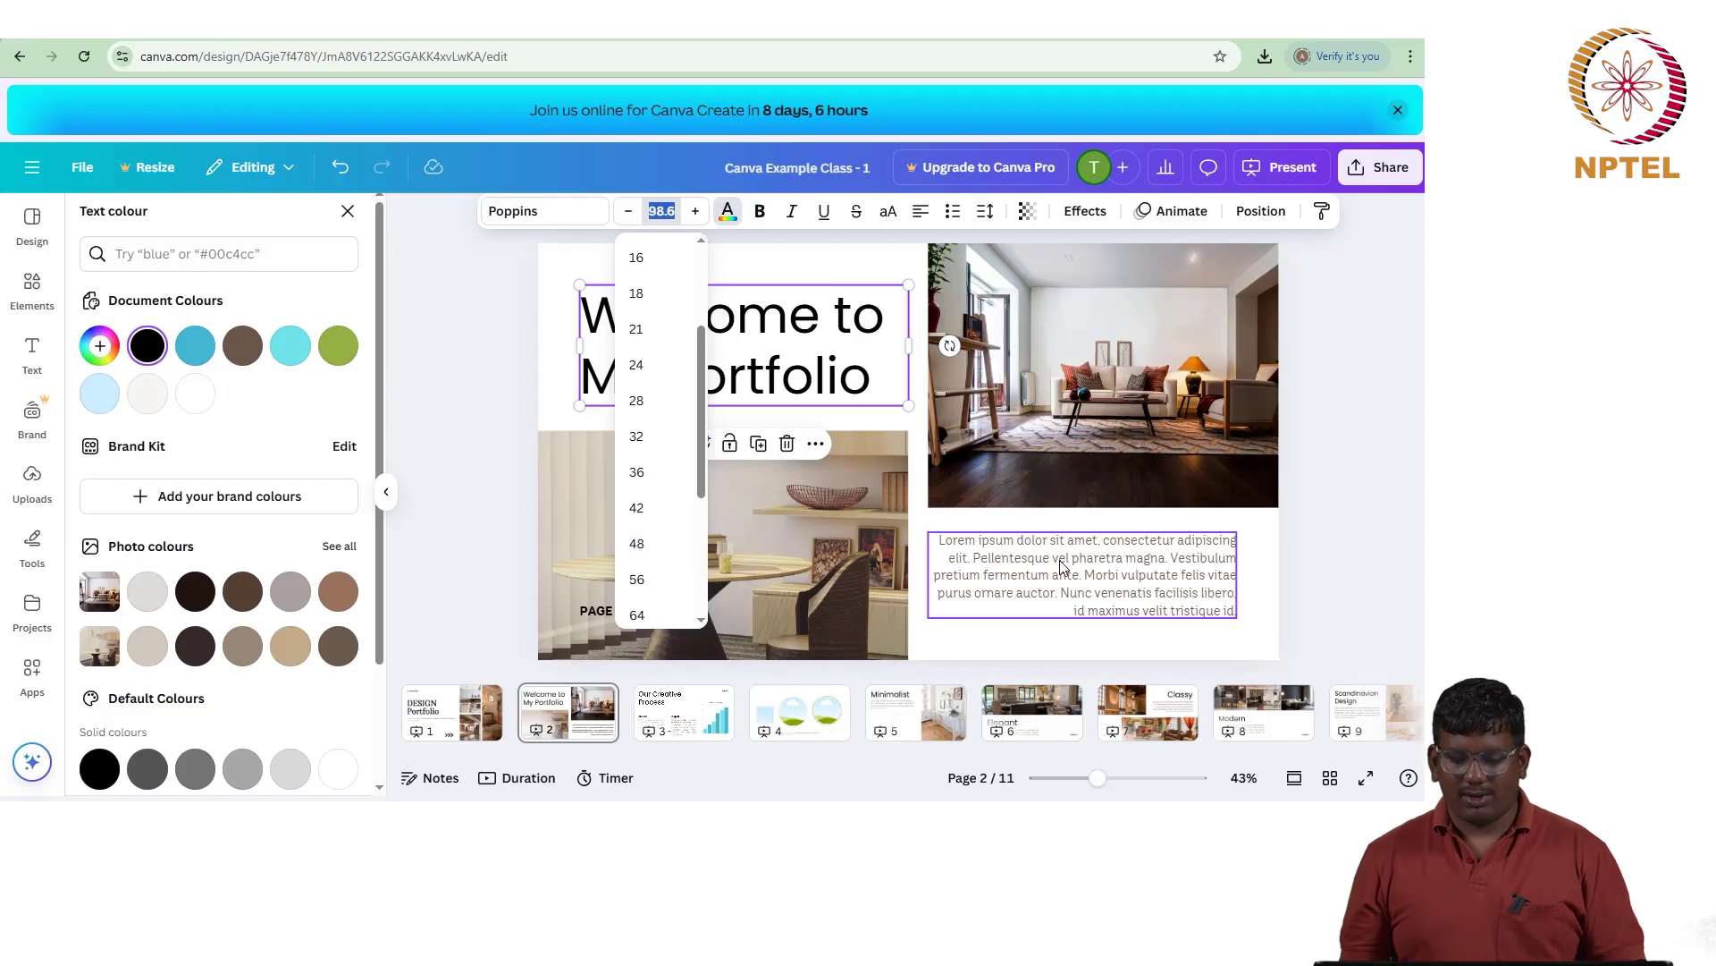
click(774, 339)
Step: Try copying the Lorem ipsum paragraph's text style onto the "Welcome to My Portfolio" heading and undo it
click(1001, 596)
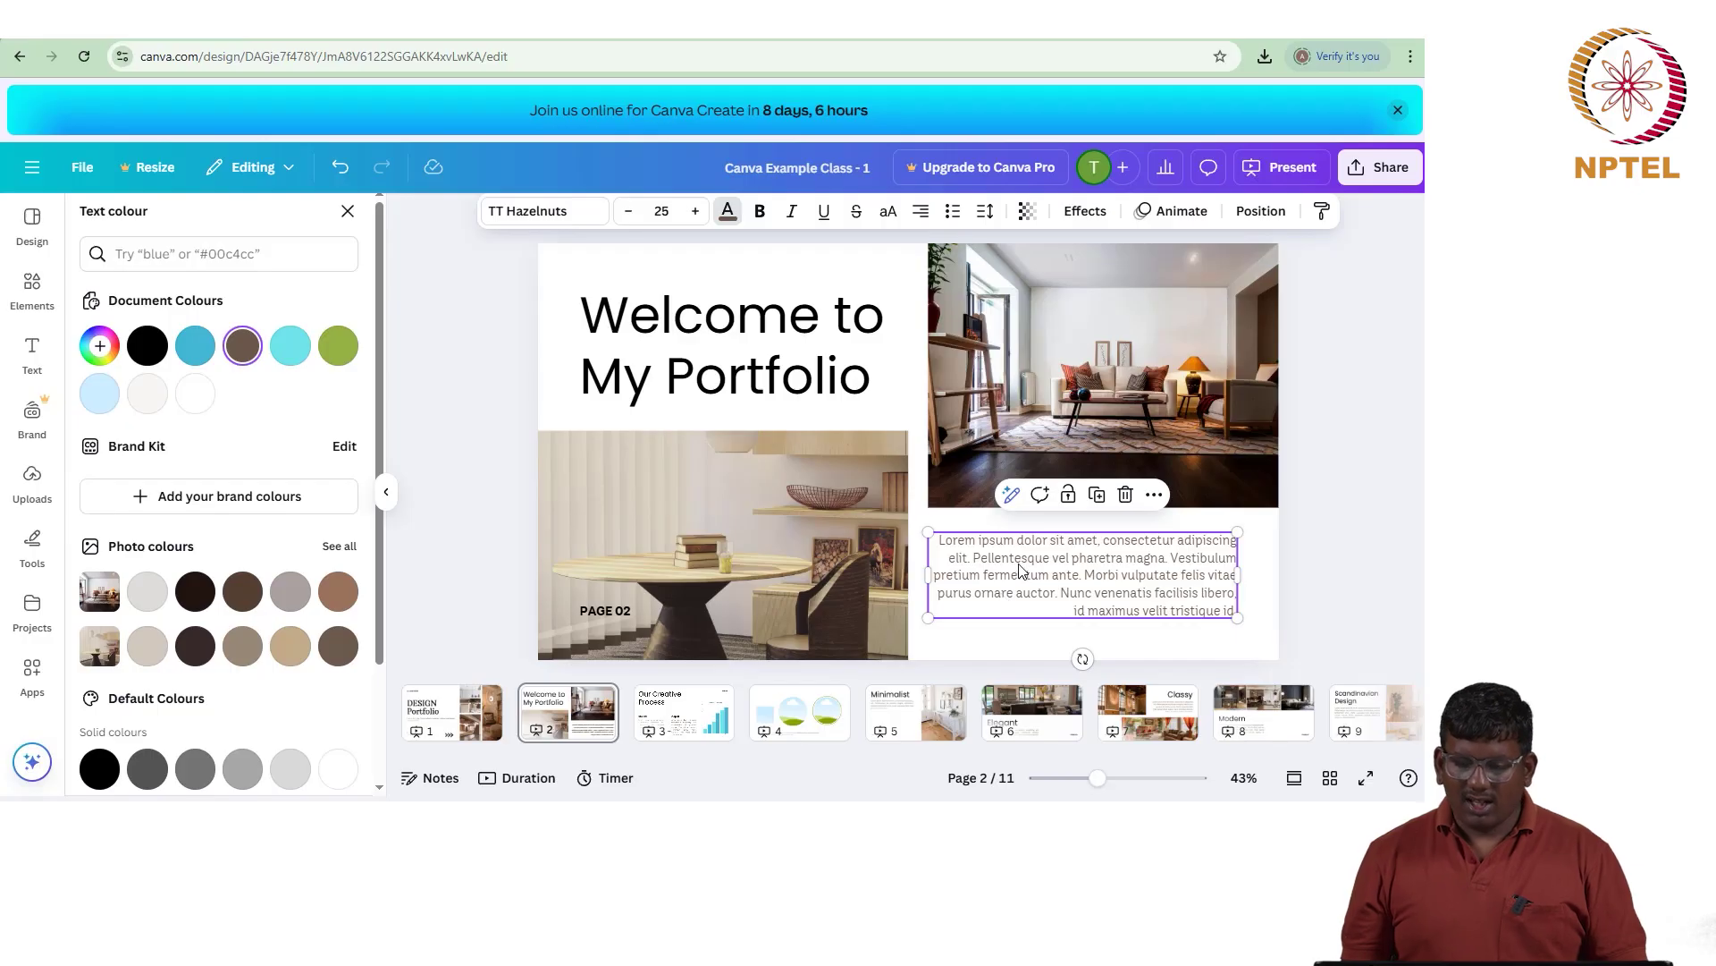
click(1323, 211)
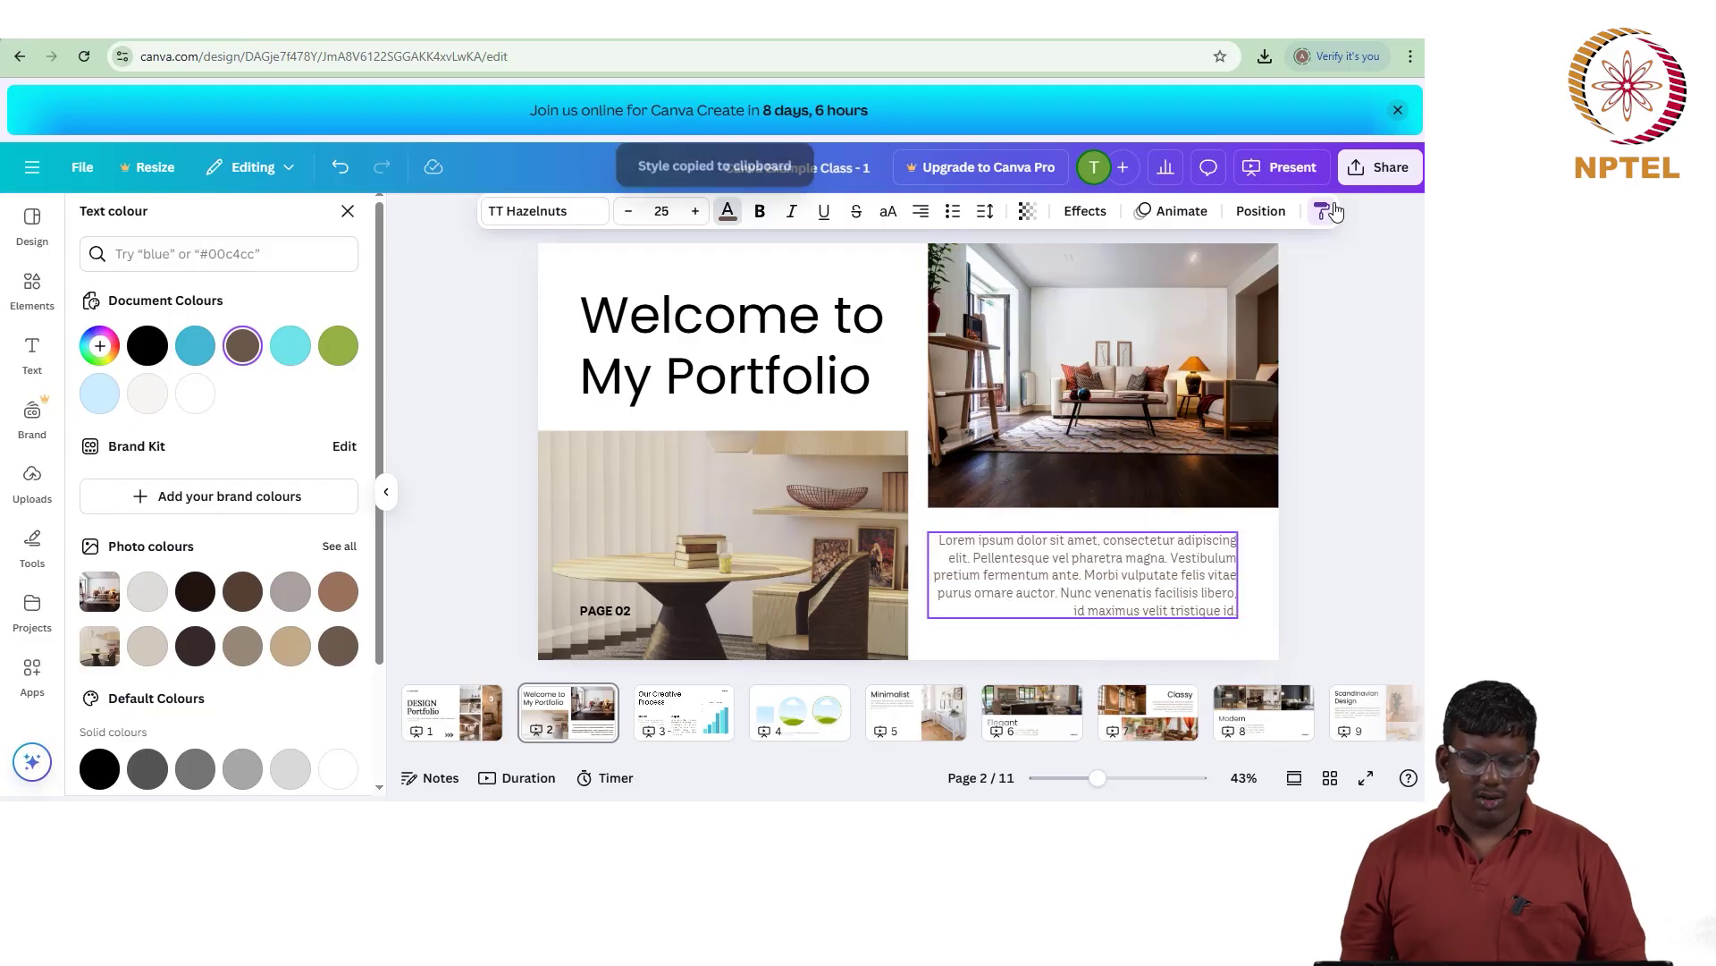
click(797, 306)
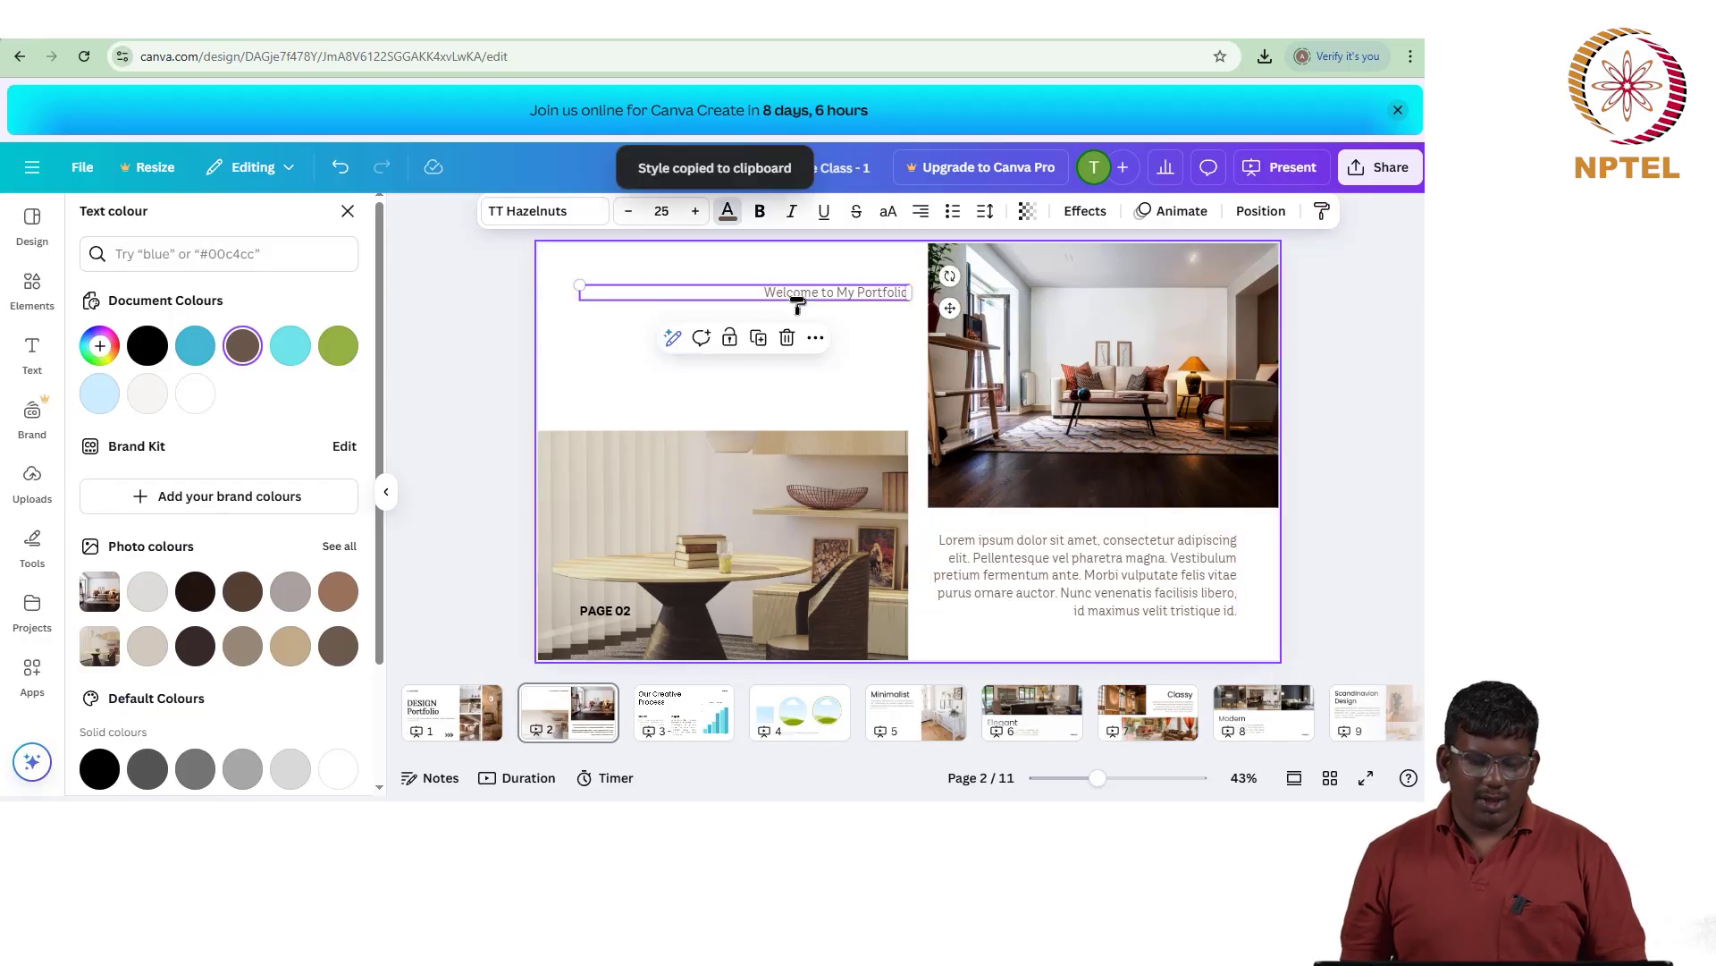
click(1007, 540)
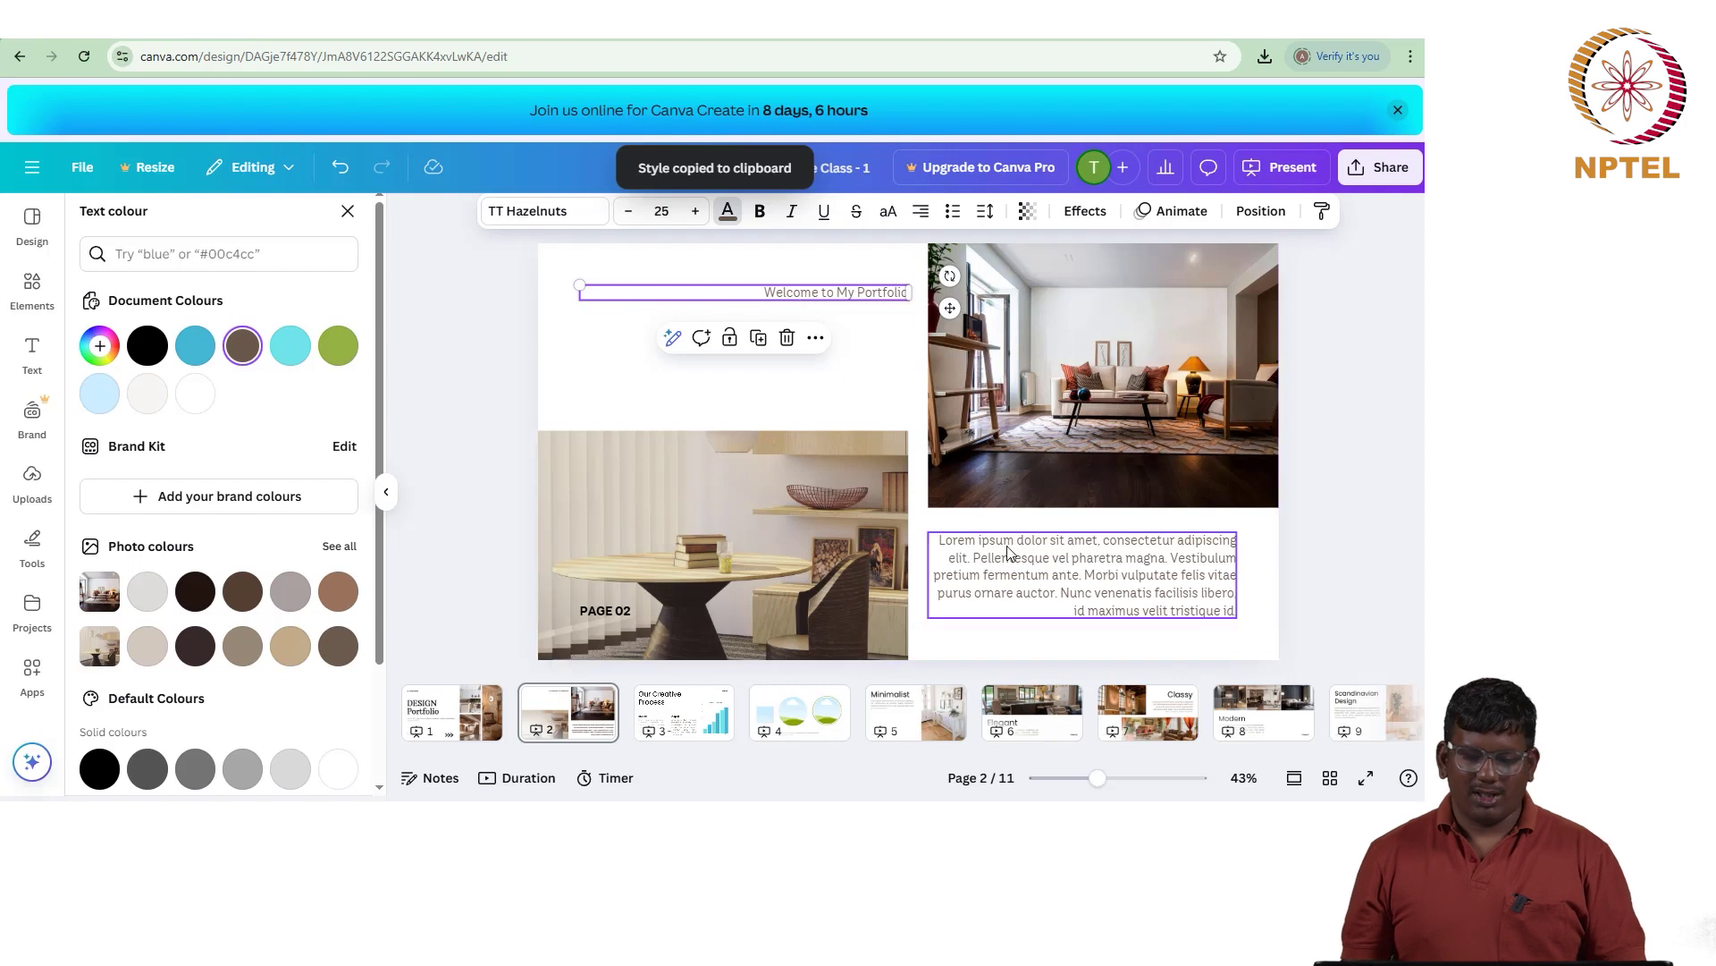
click(1322, 211)
click(849, 292)
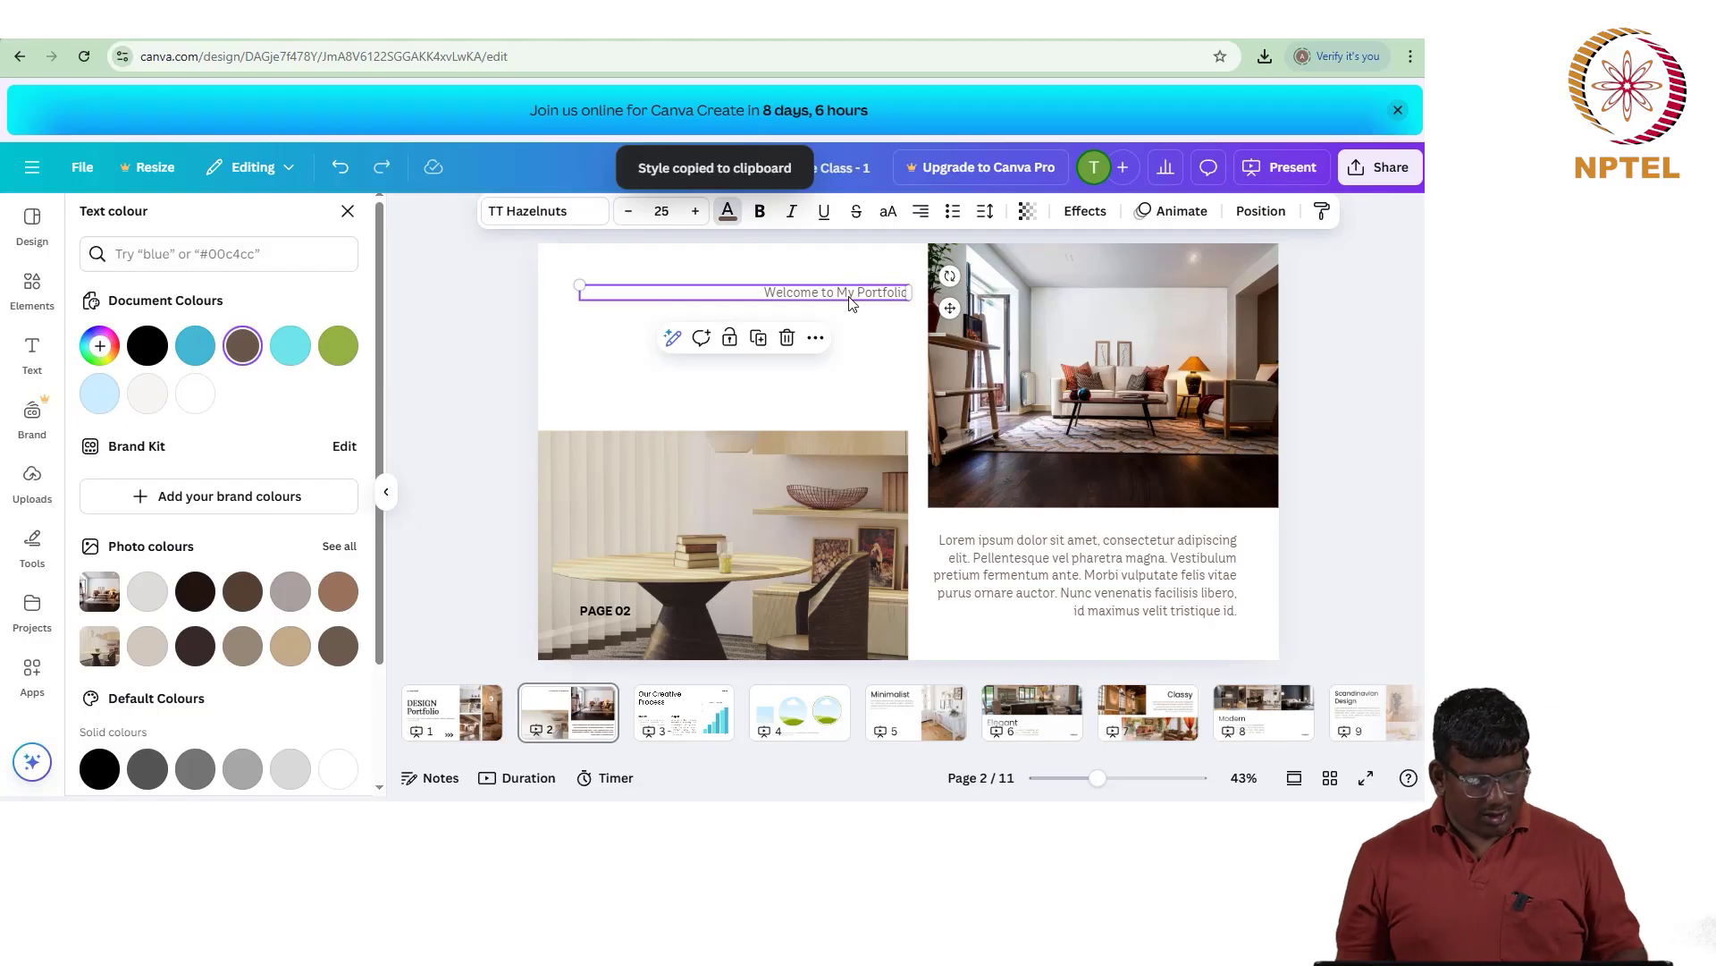
key(ctrl+z)
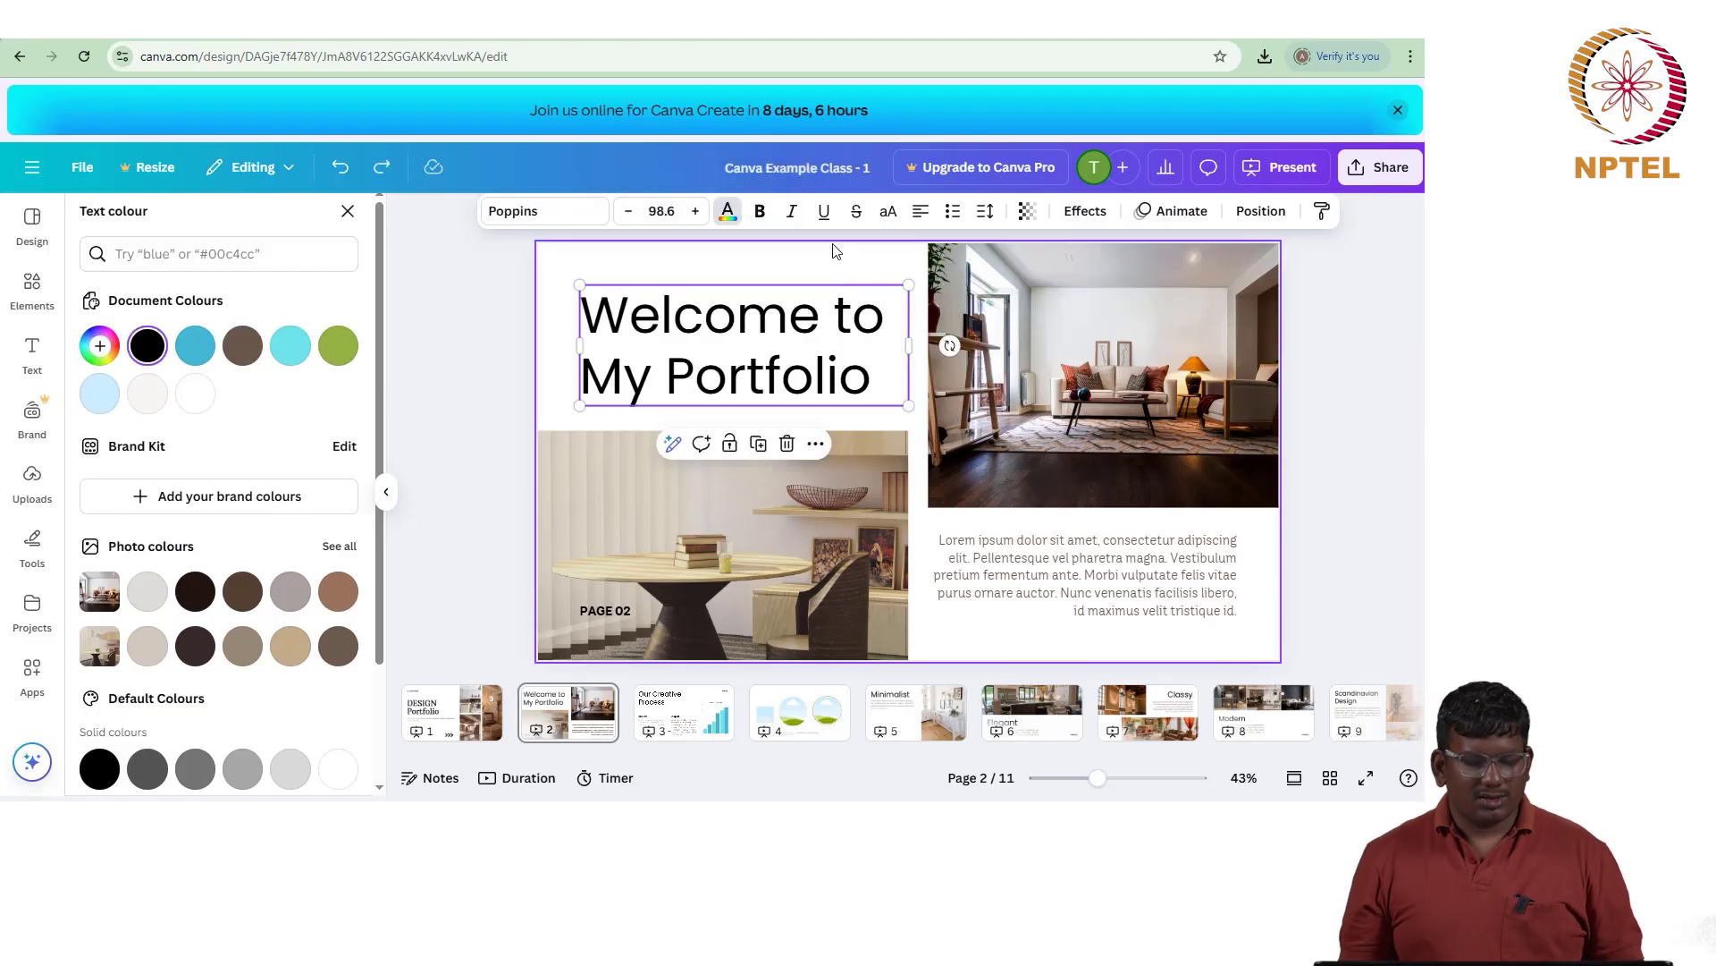
click(830, 259)
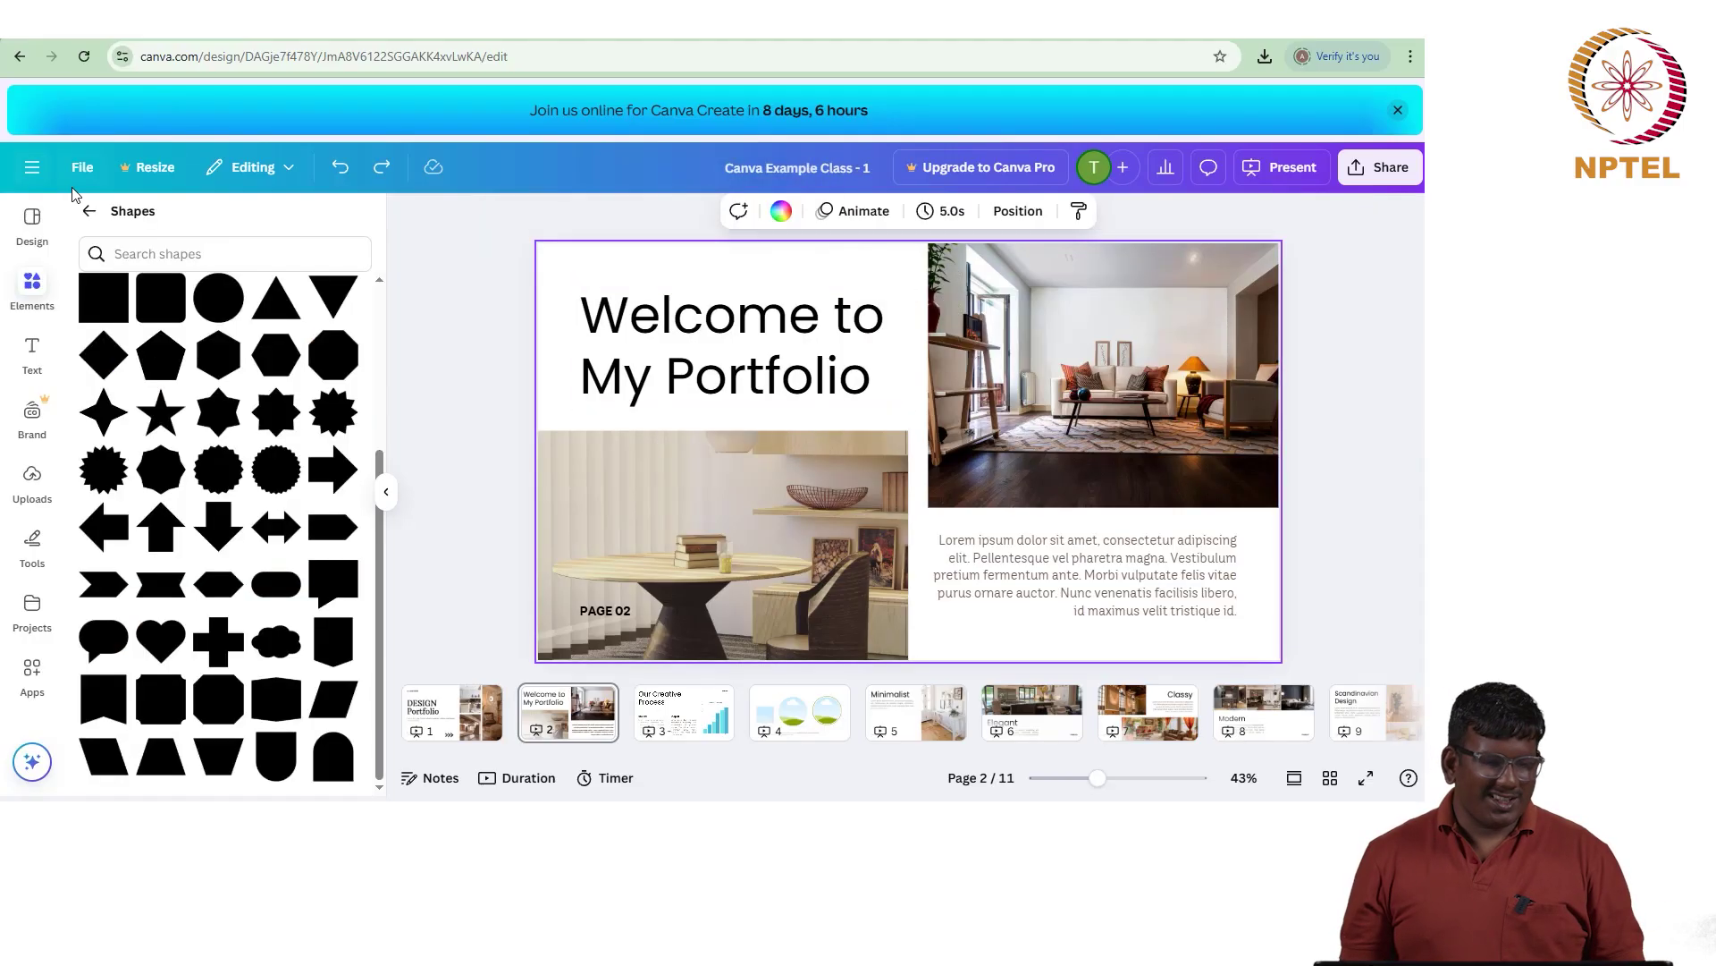
Step: Set the font size of the "Welcome to My Portfolio" heading to 96
click(88, 210)
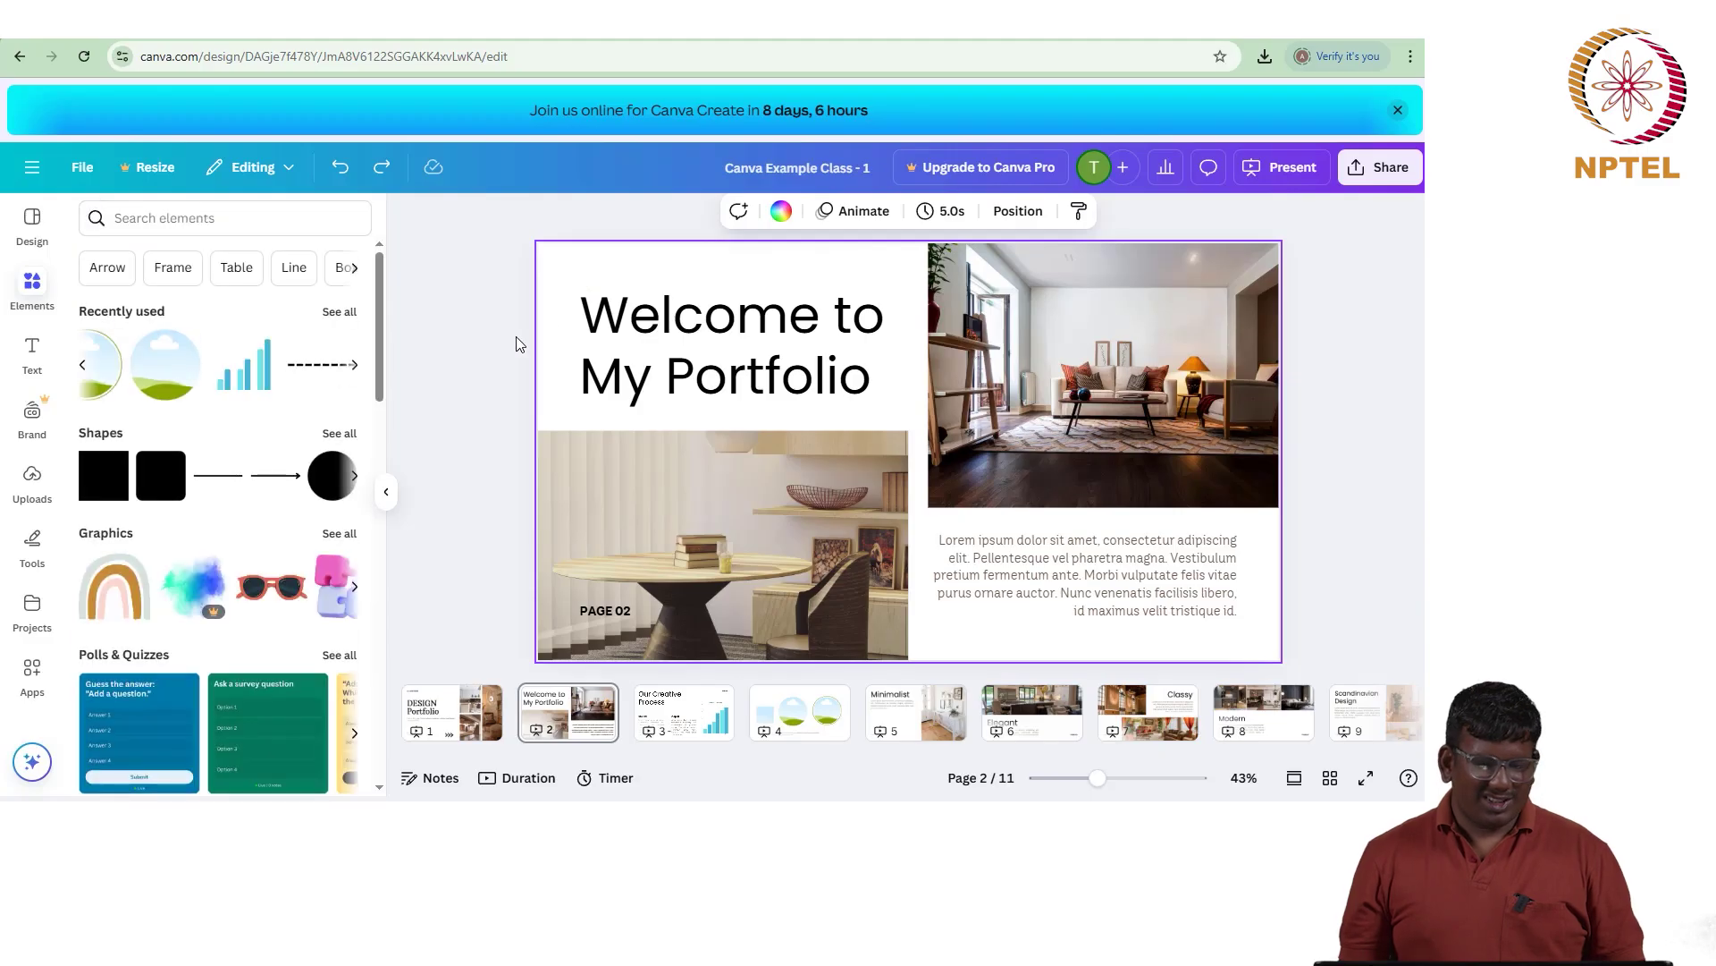
click(710, 315)
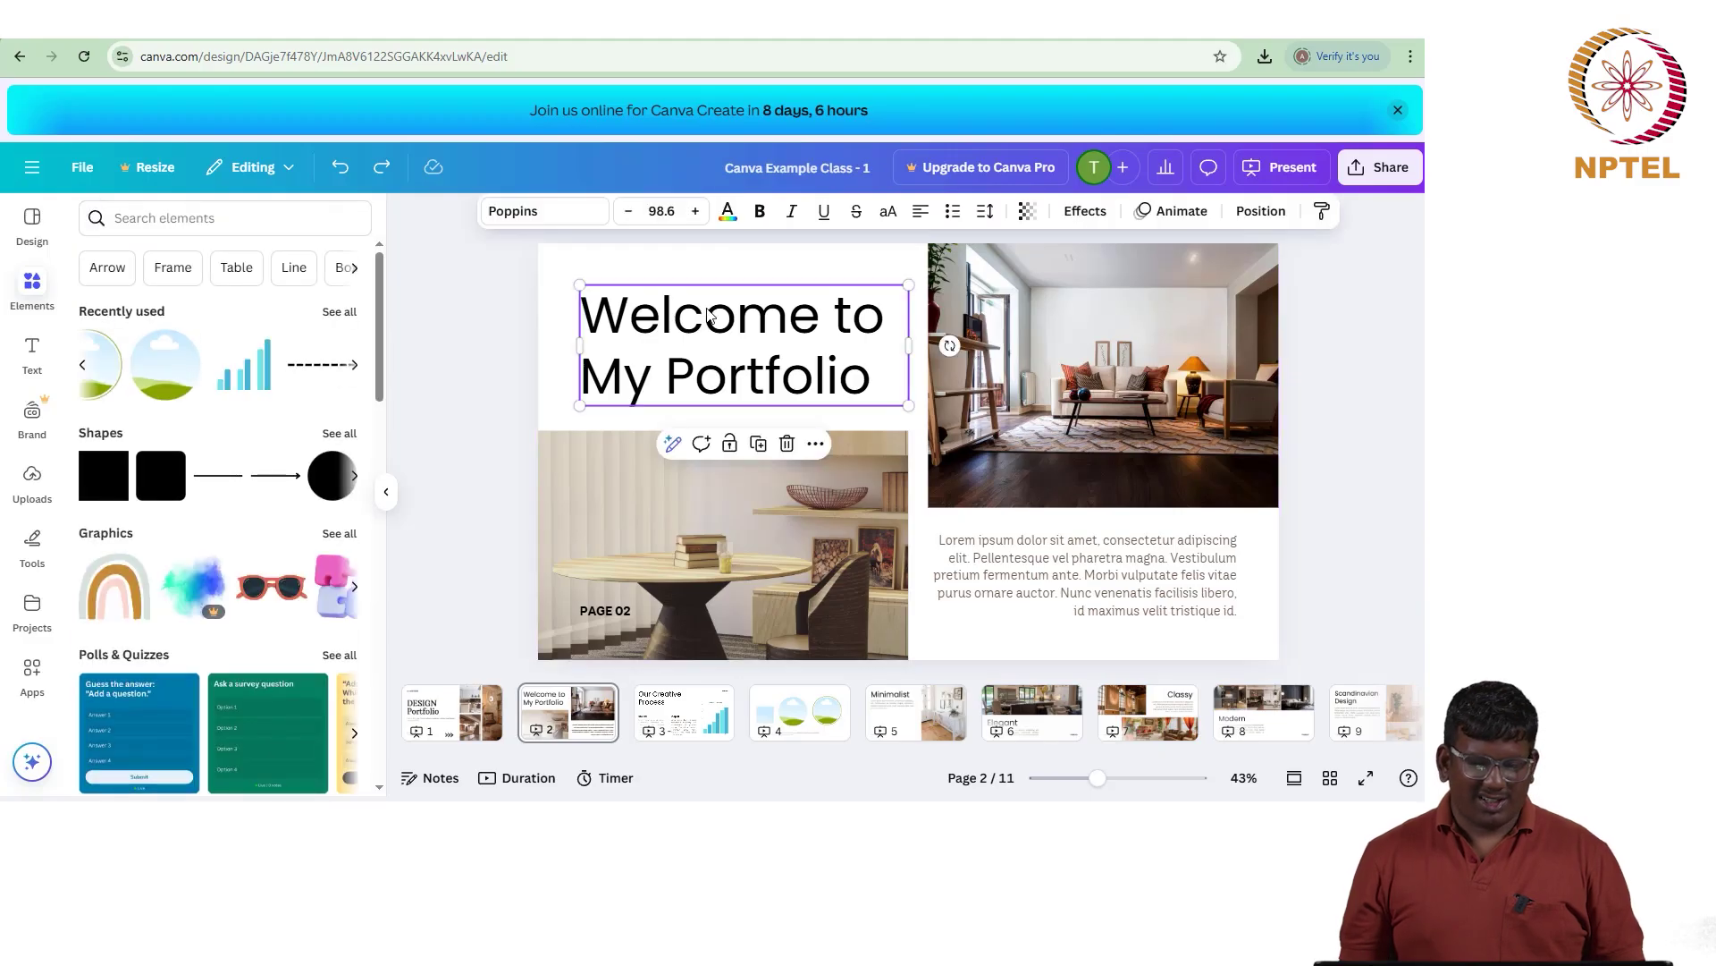
click(668, 208)
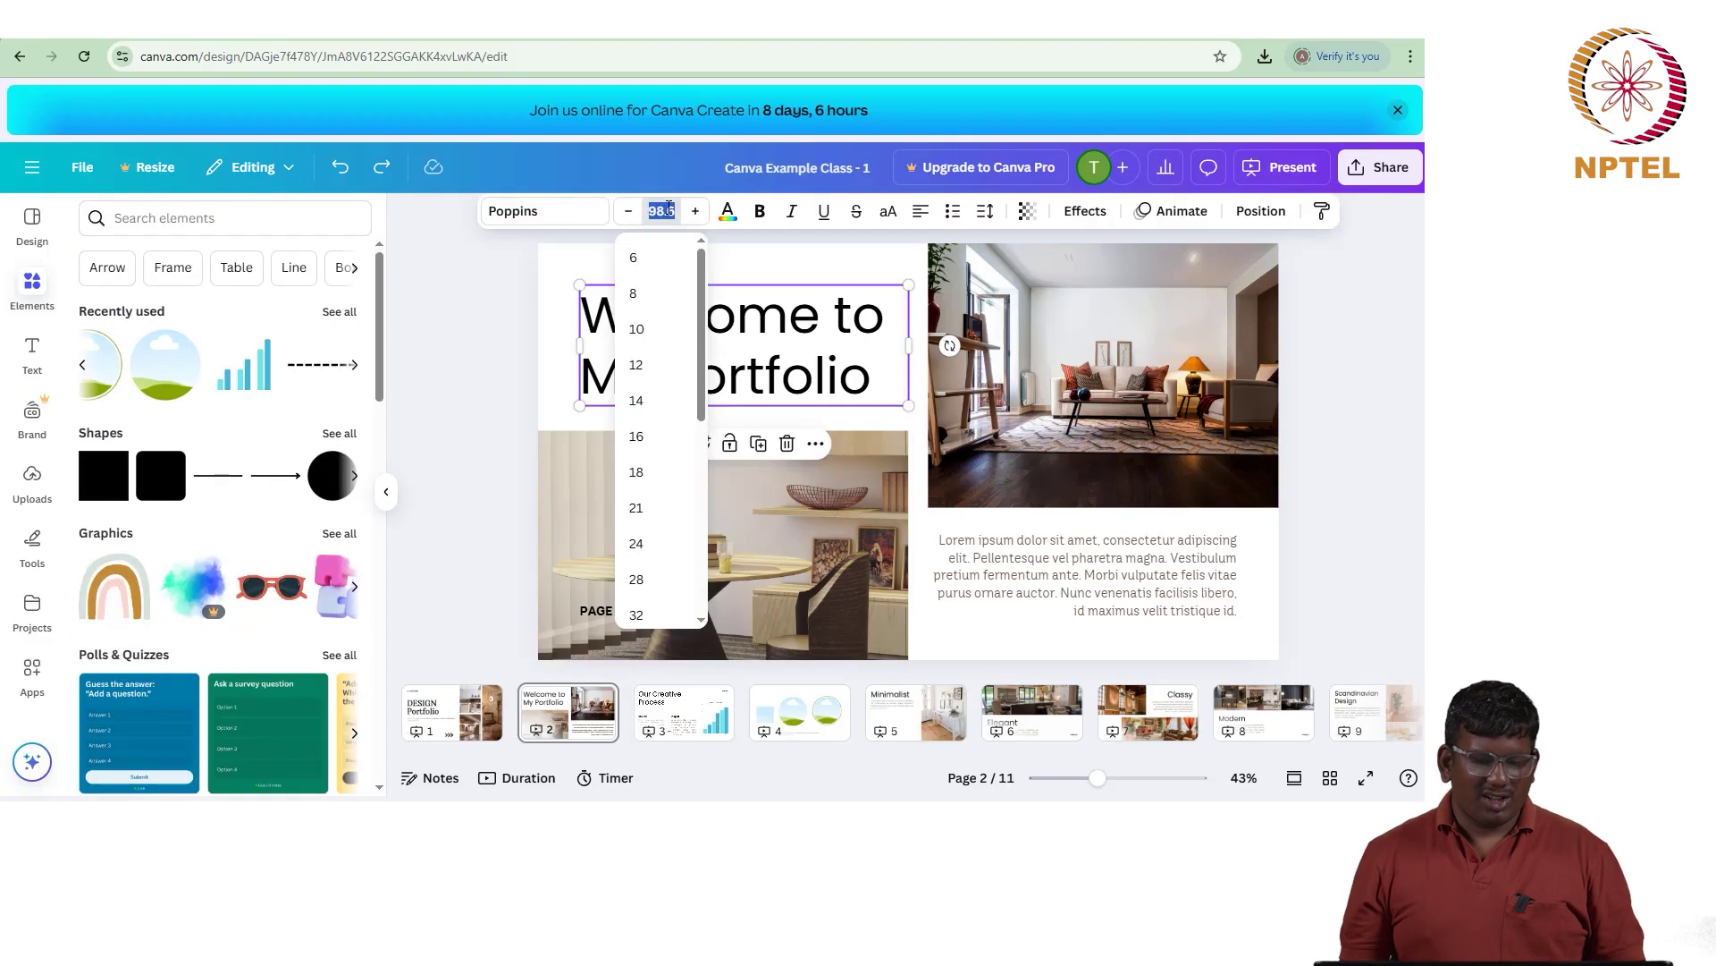
click(669, 207)
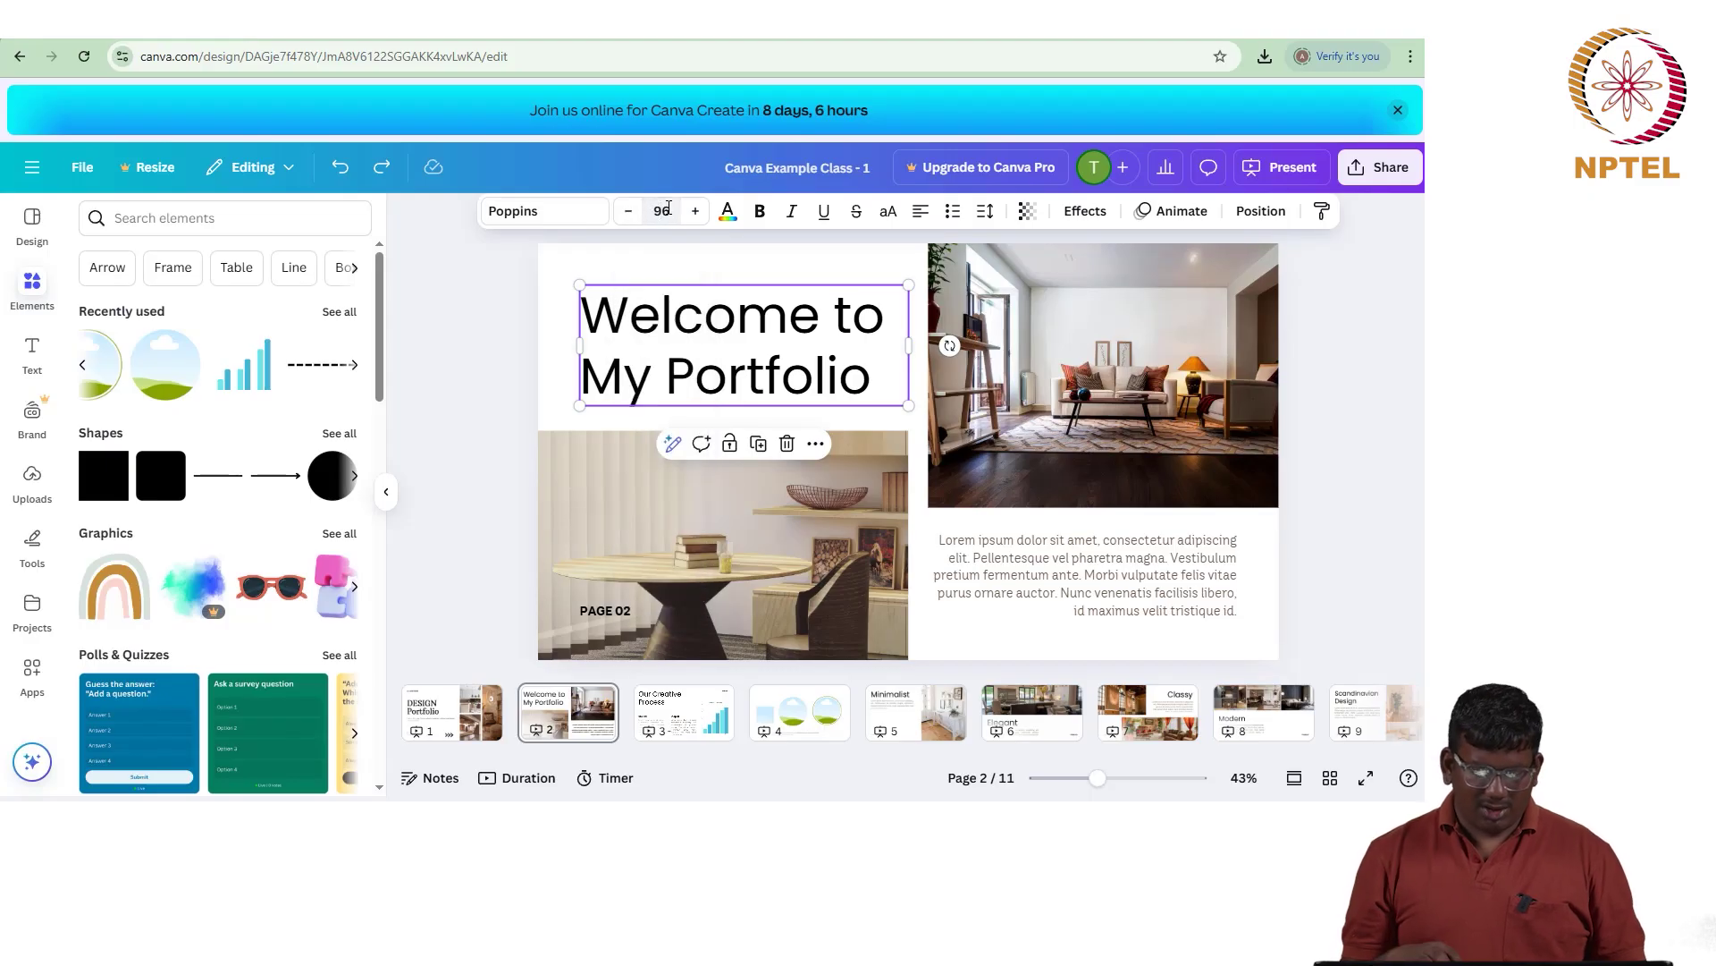
text(96)
key(Return)
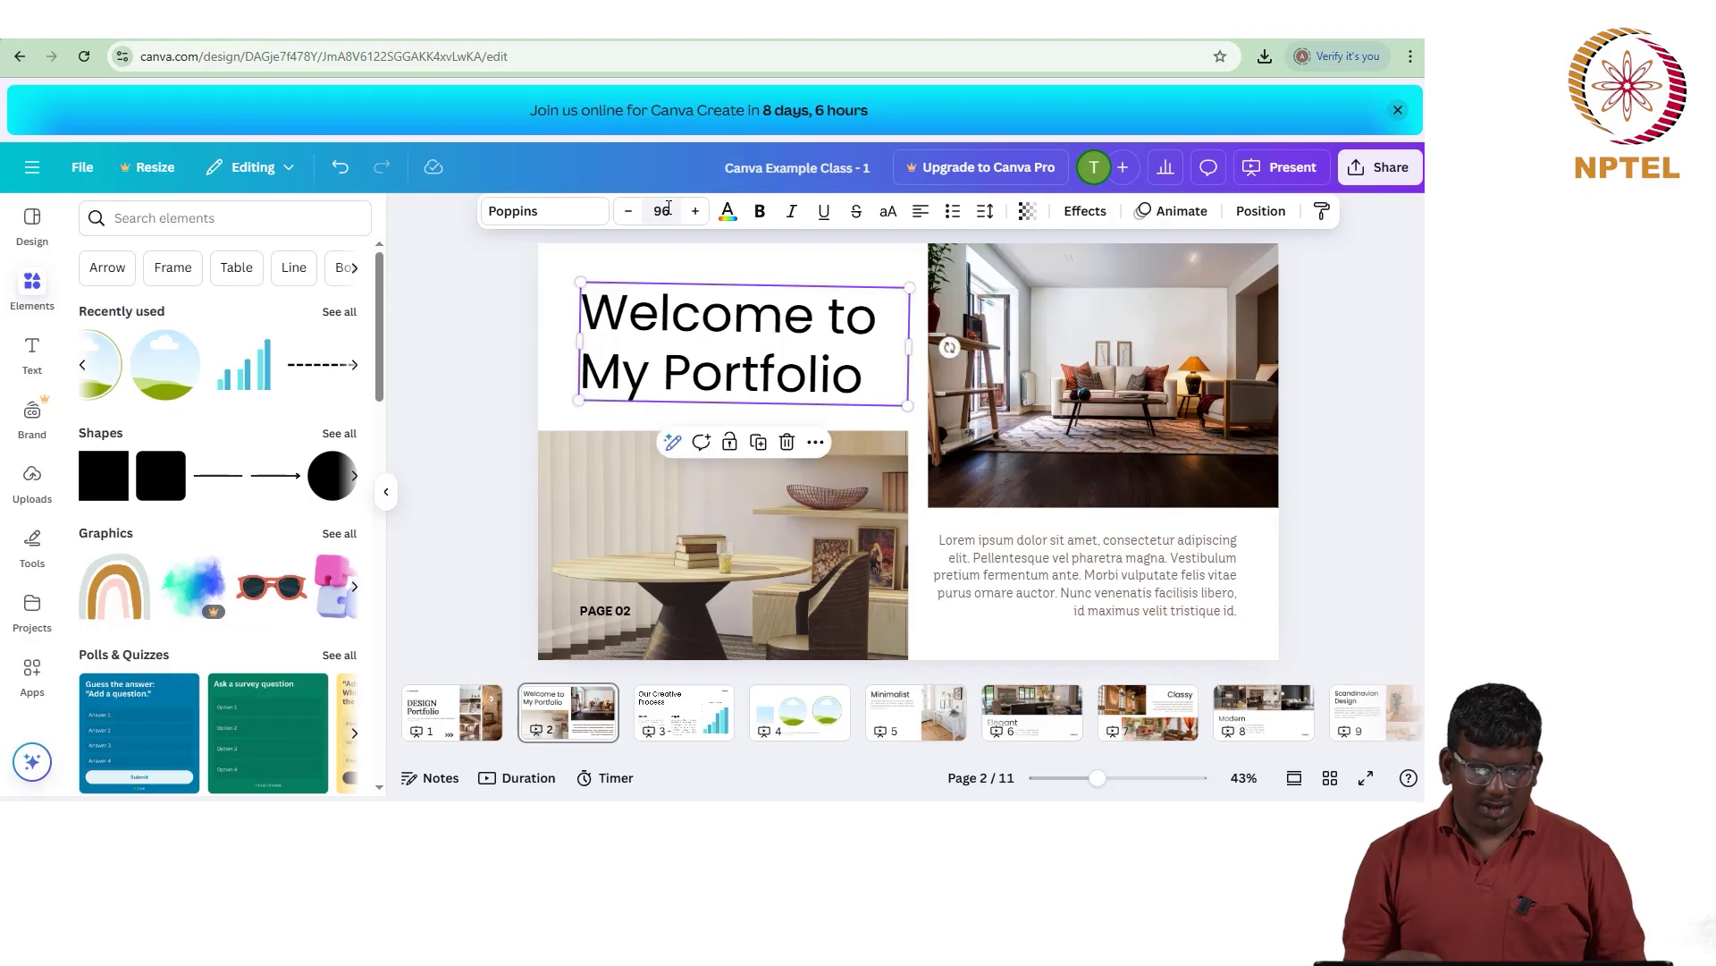
Step: Try a font size of 9.6 on the "Welcome to My Portfolio" heading and undo it
click(668, 207)
click(667, 208)
click(667, 207)
click(662, 210)
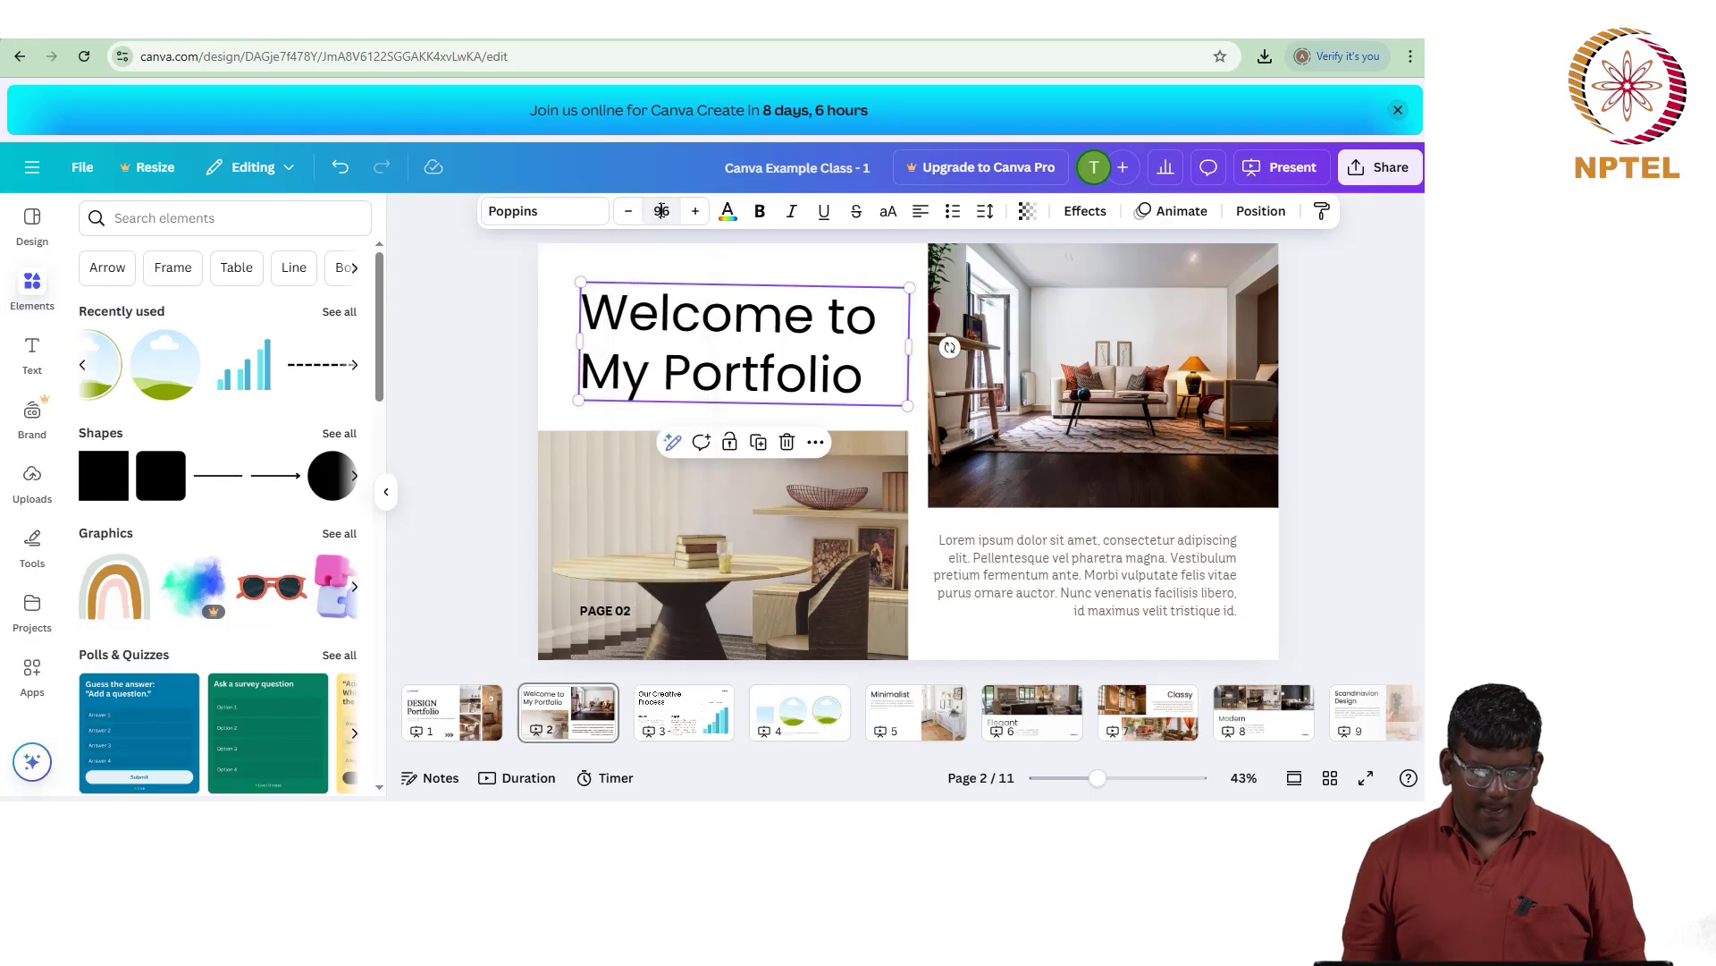
text(.)
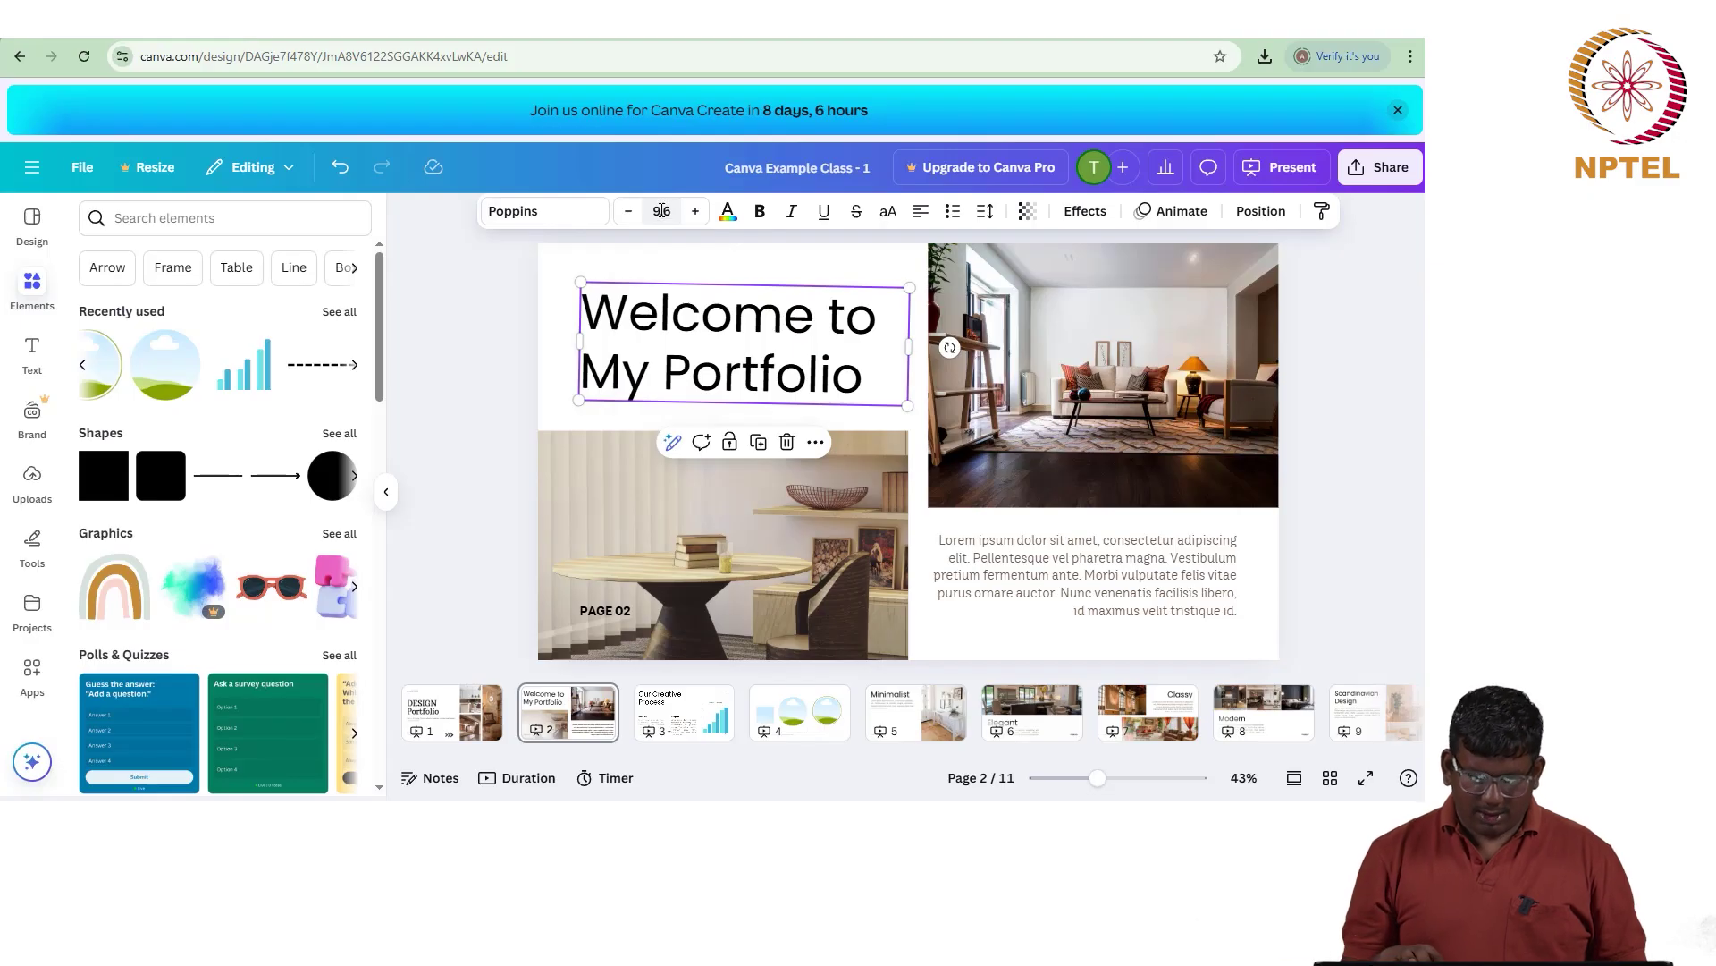
key(Return)
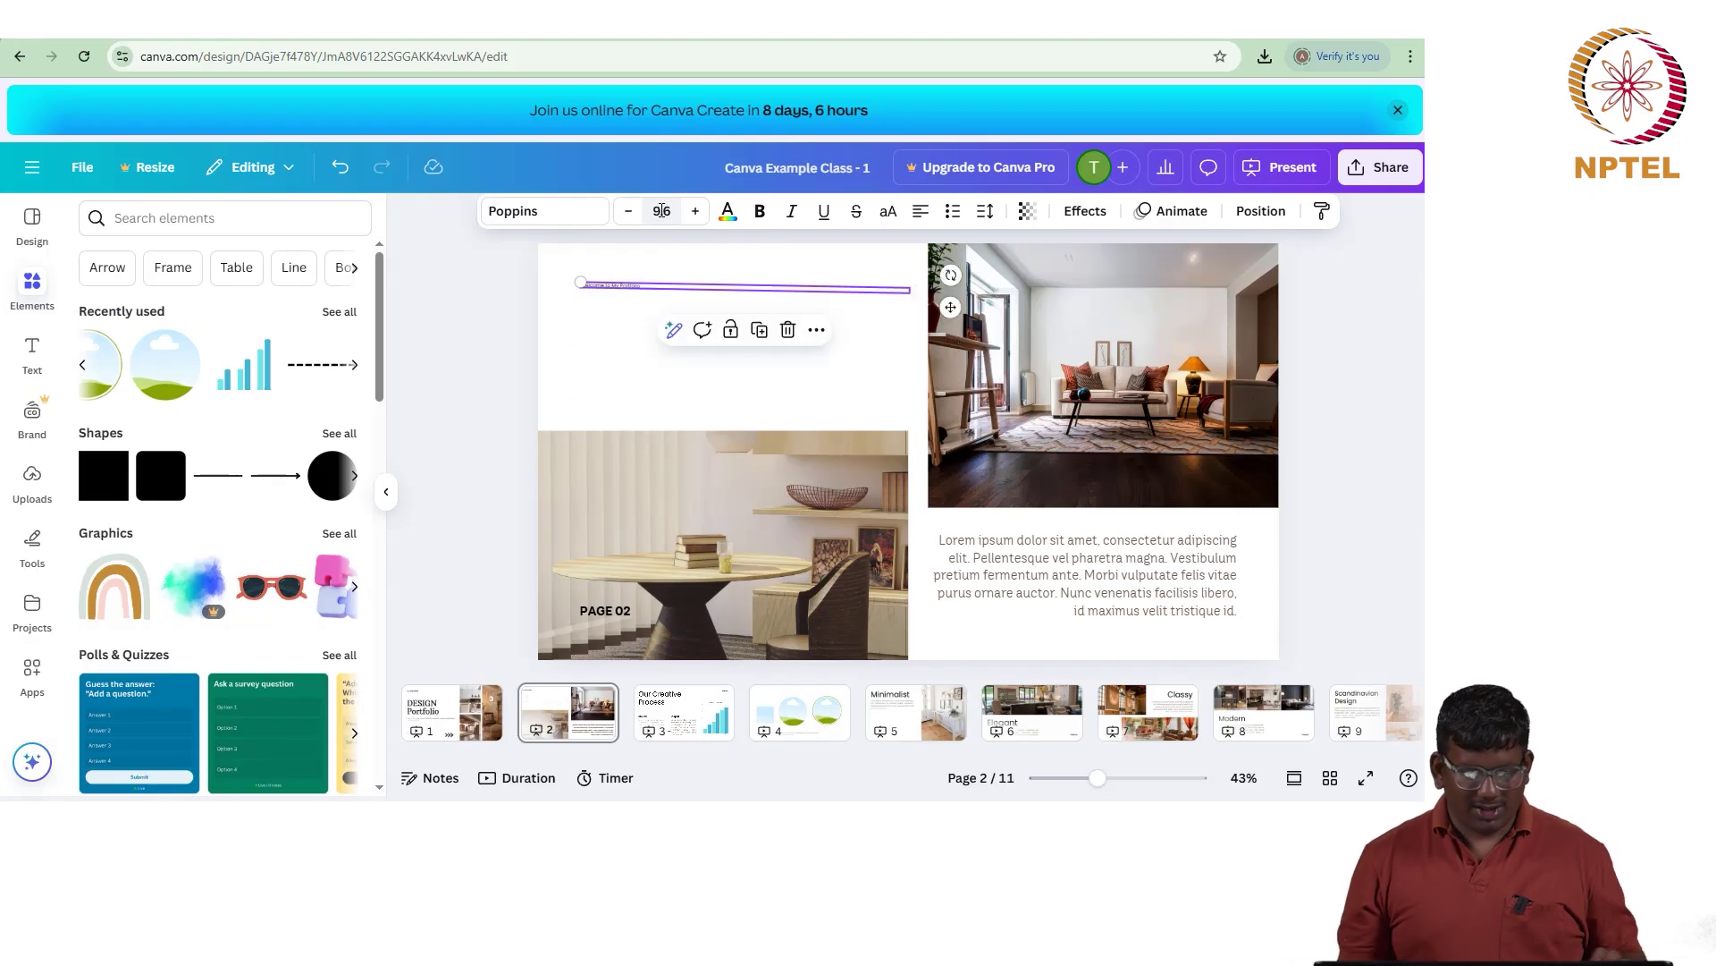
key(ctrl+z)
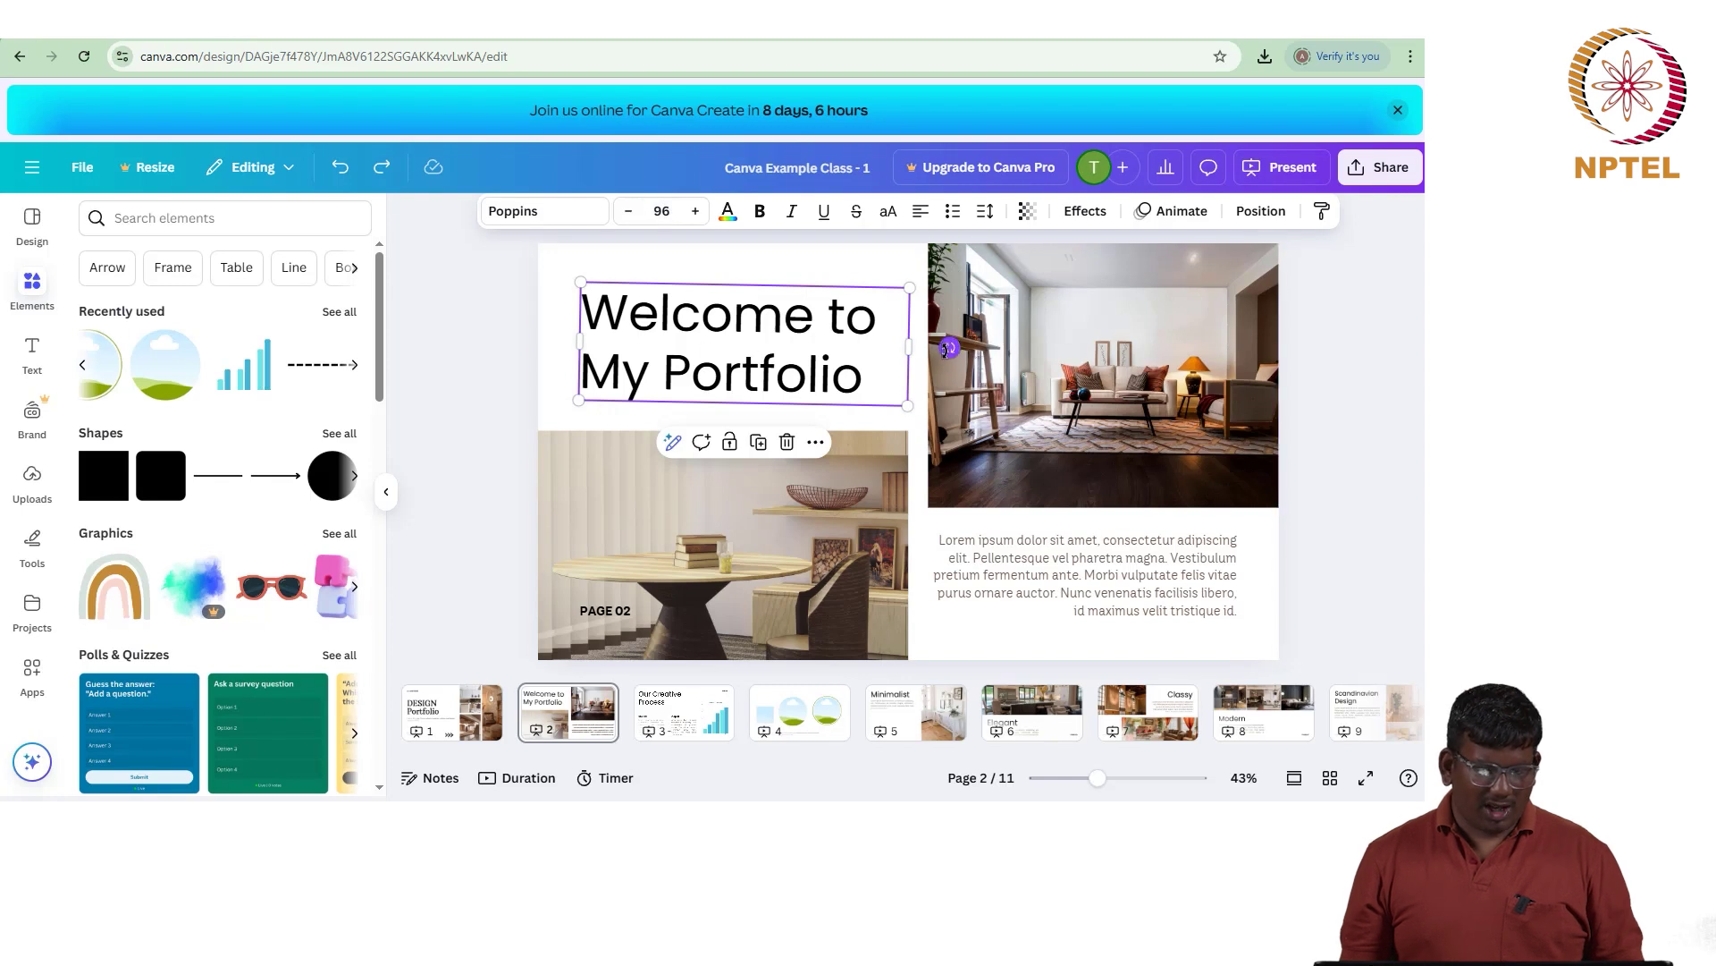
Step: Rotate the tilted "Welcome to My Portfolio" heading back to level on page 2
drag(947, 348, 948, 350)
click(1004, 556)
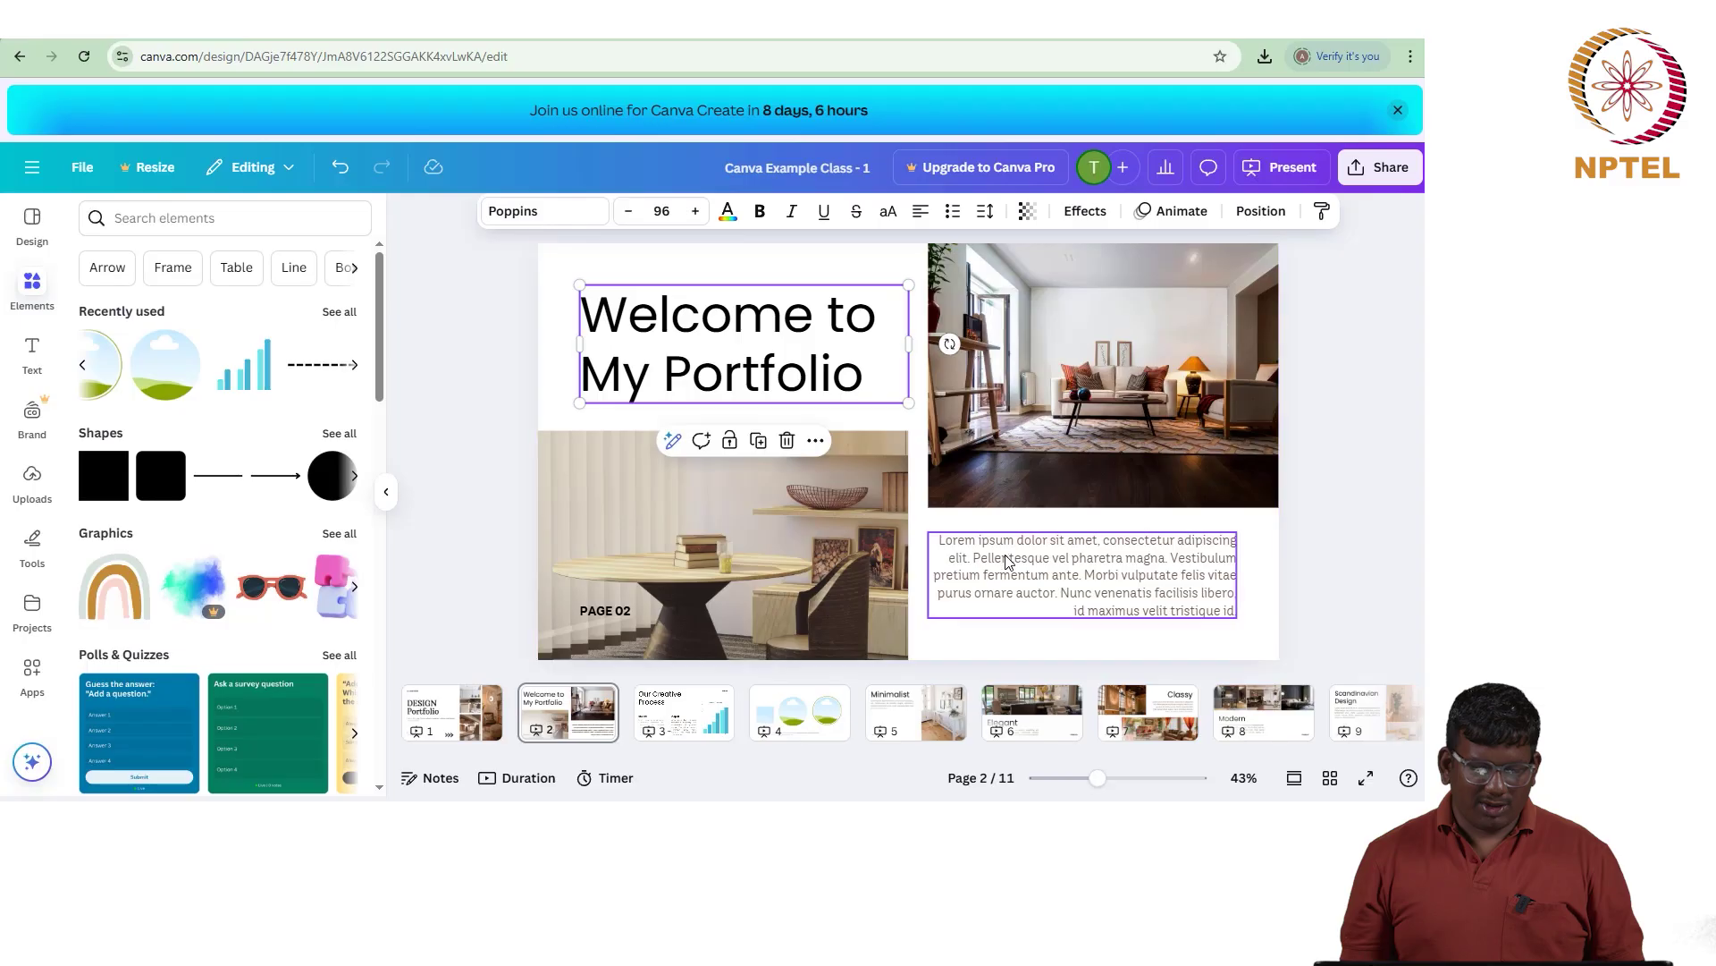
mouse_move(1082, 659)
mouse_down()
mouse_move(1008, 642)
mouse_move(977, 568)
mouse_move(1019, 454)
mouse_move(1131, 413)
mouse_move(1180, 465)
mouse_move(1165, 612)
mouse_move(1082, 632)
mouse_up()
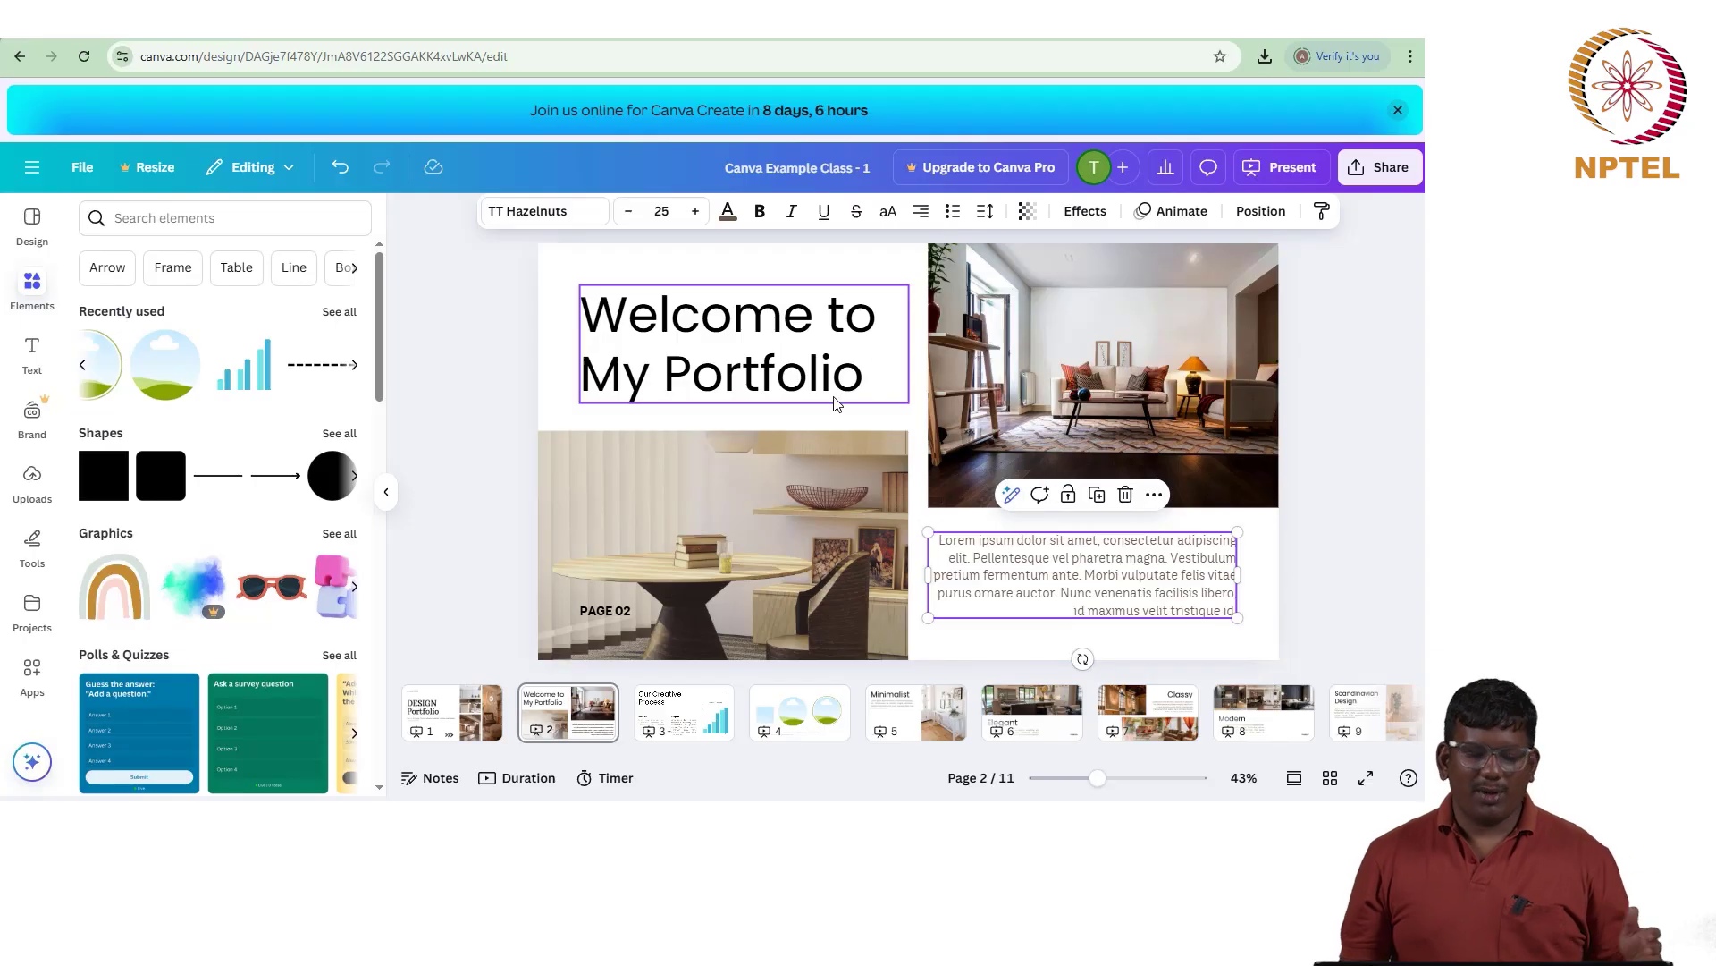
Step: On page 6, move the "Elegant" heading up onto the kitchen photo and undo the move of the photo itself
click(567, 668)
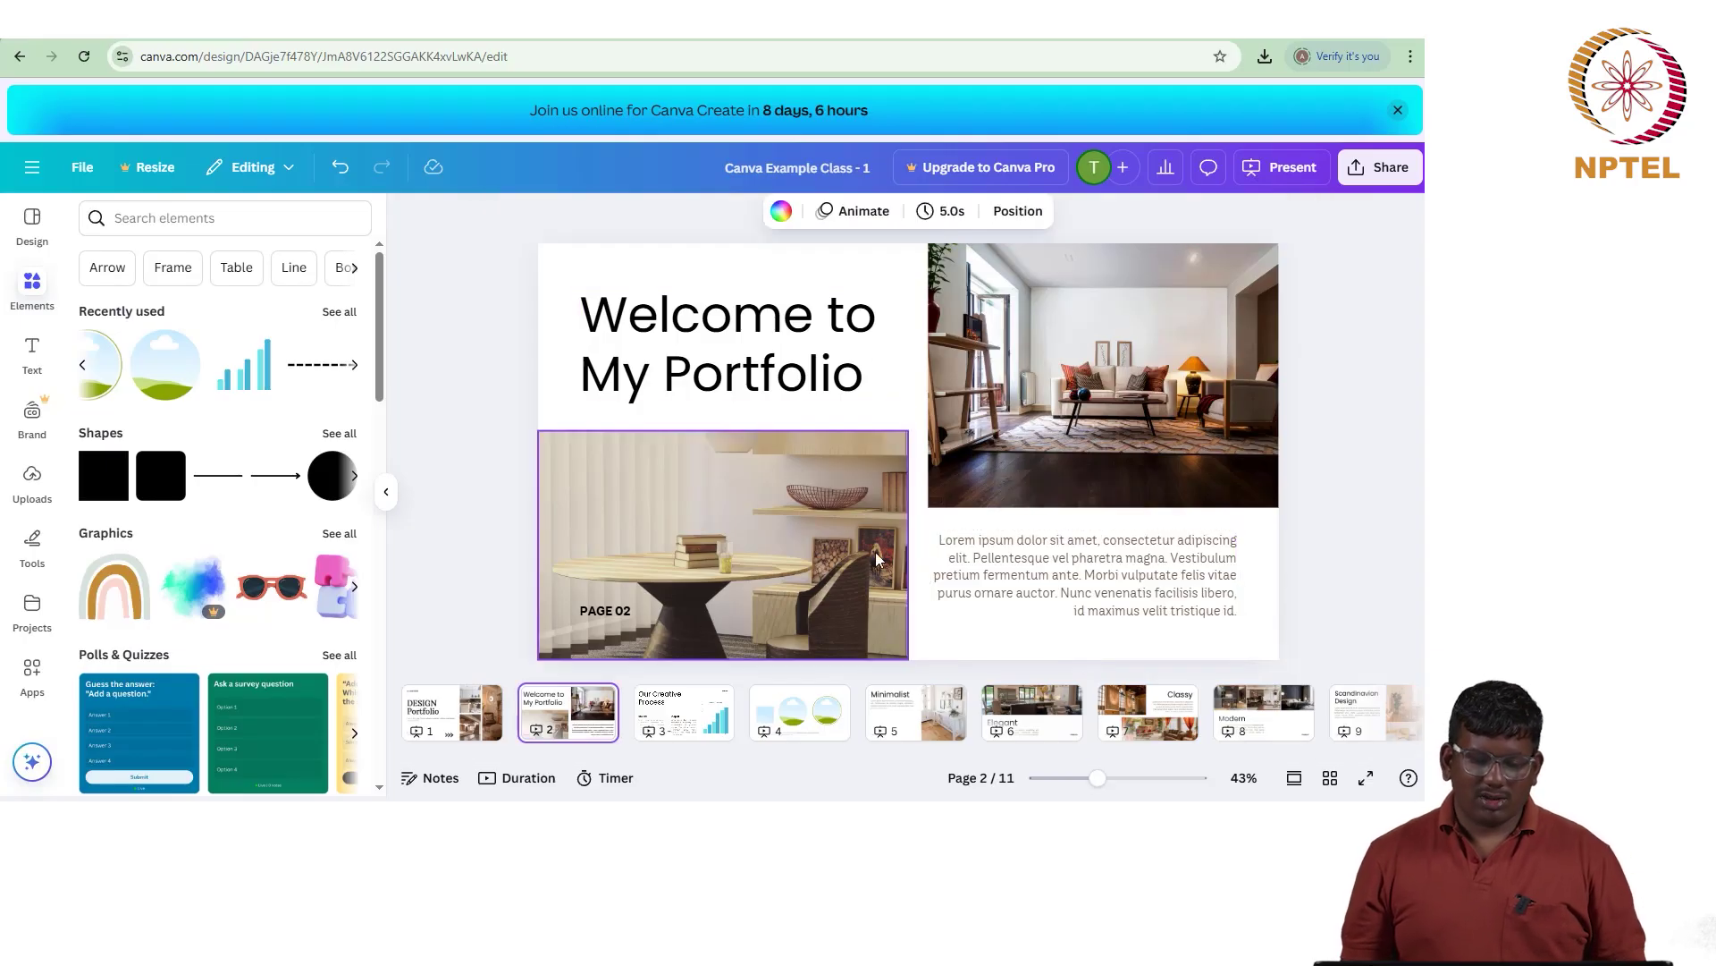
click(1039, 713)
click(786, 545)
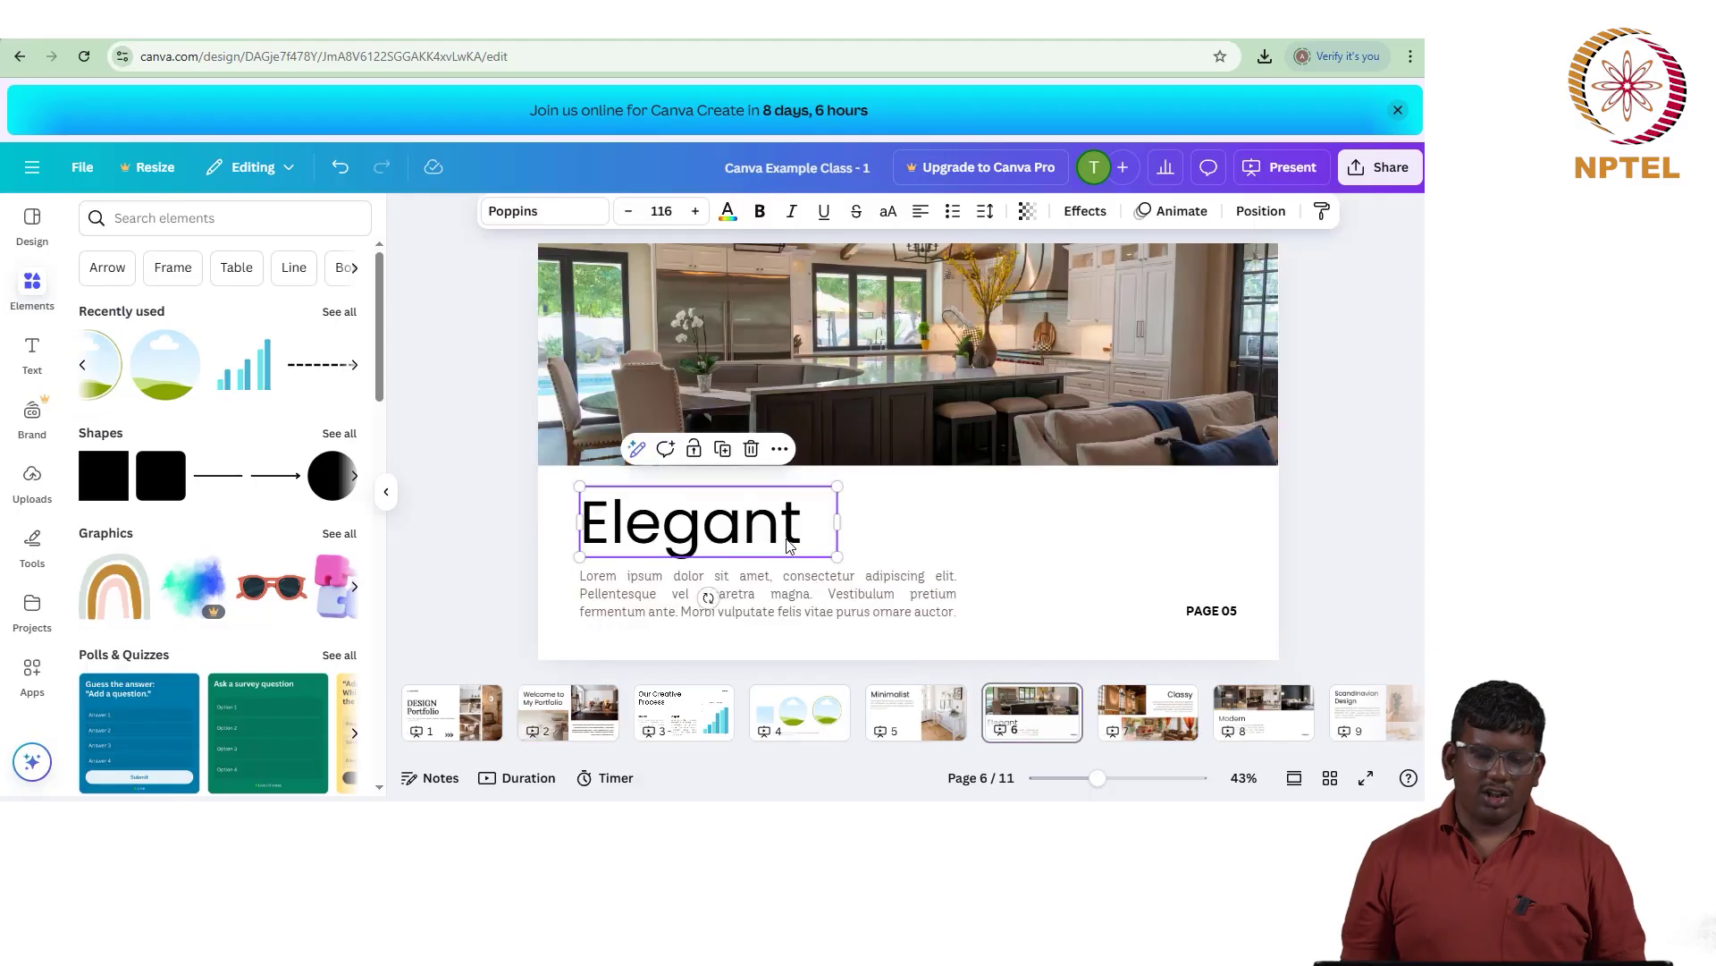
drag(791, 544, 882, 444)
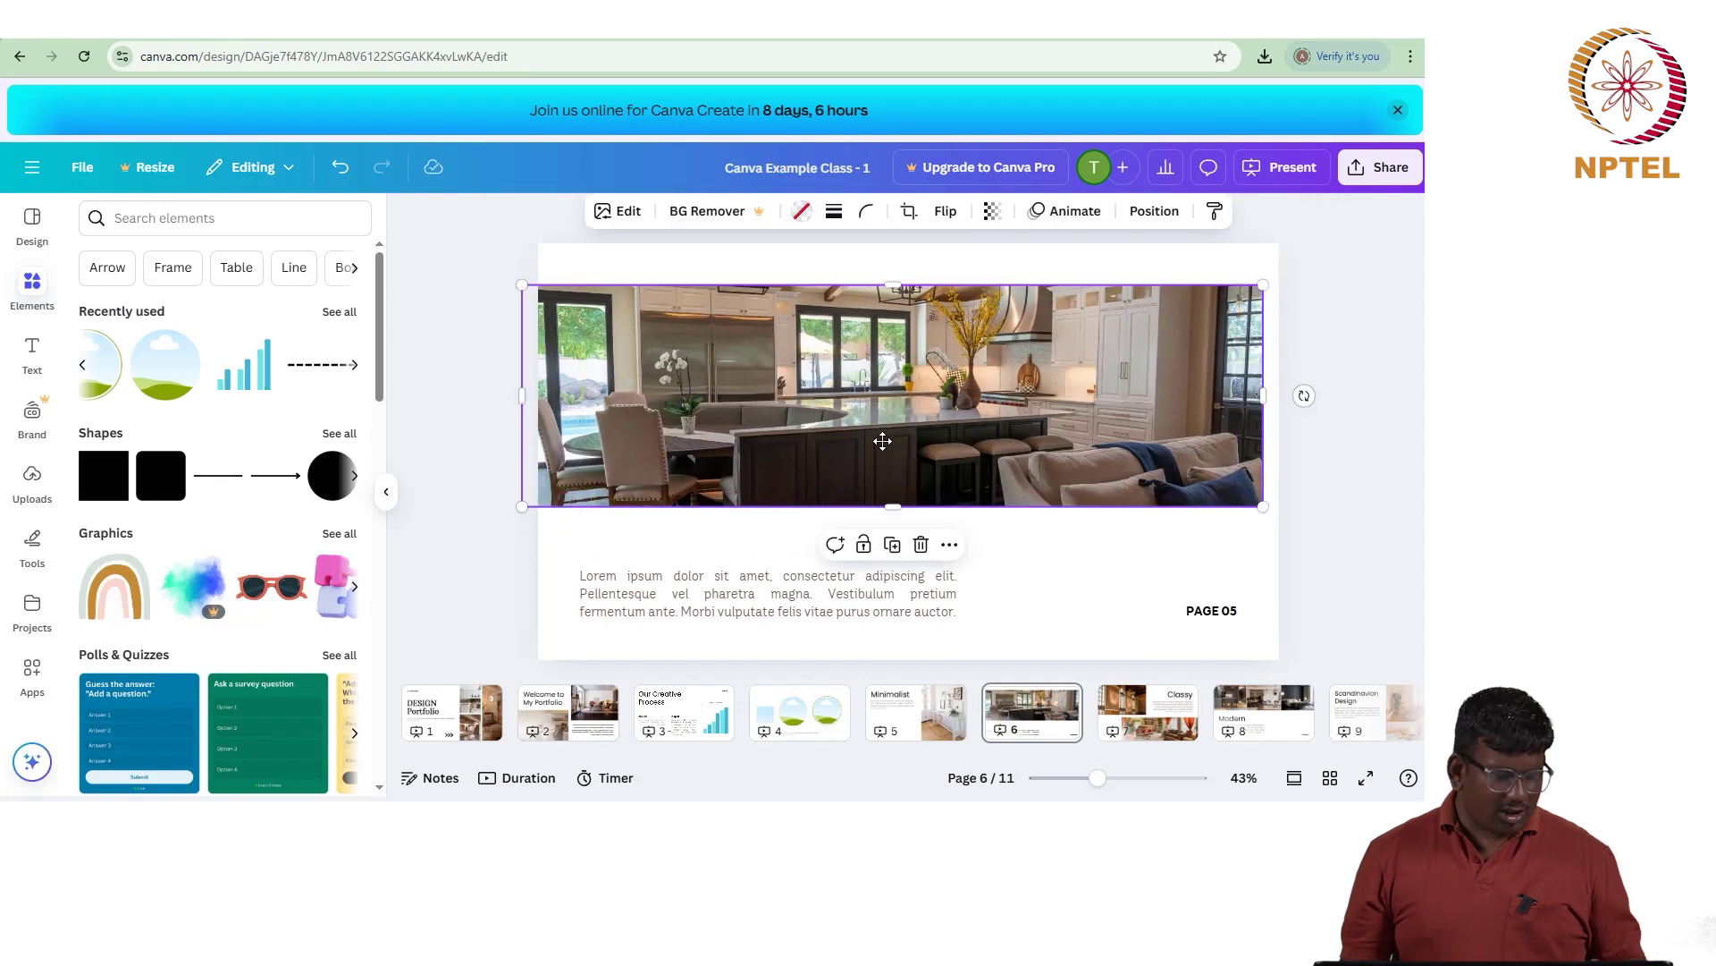
key(ctrl+z)
key(ctrl+z)
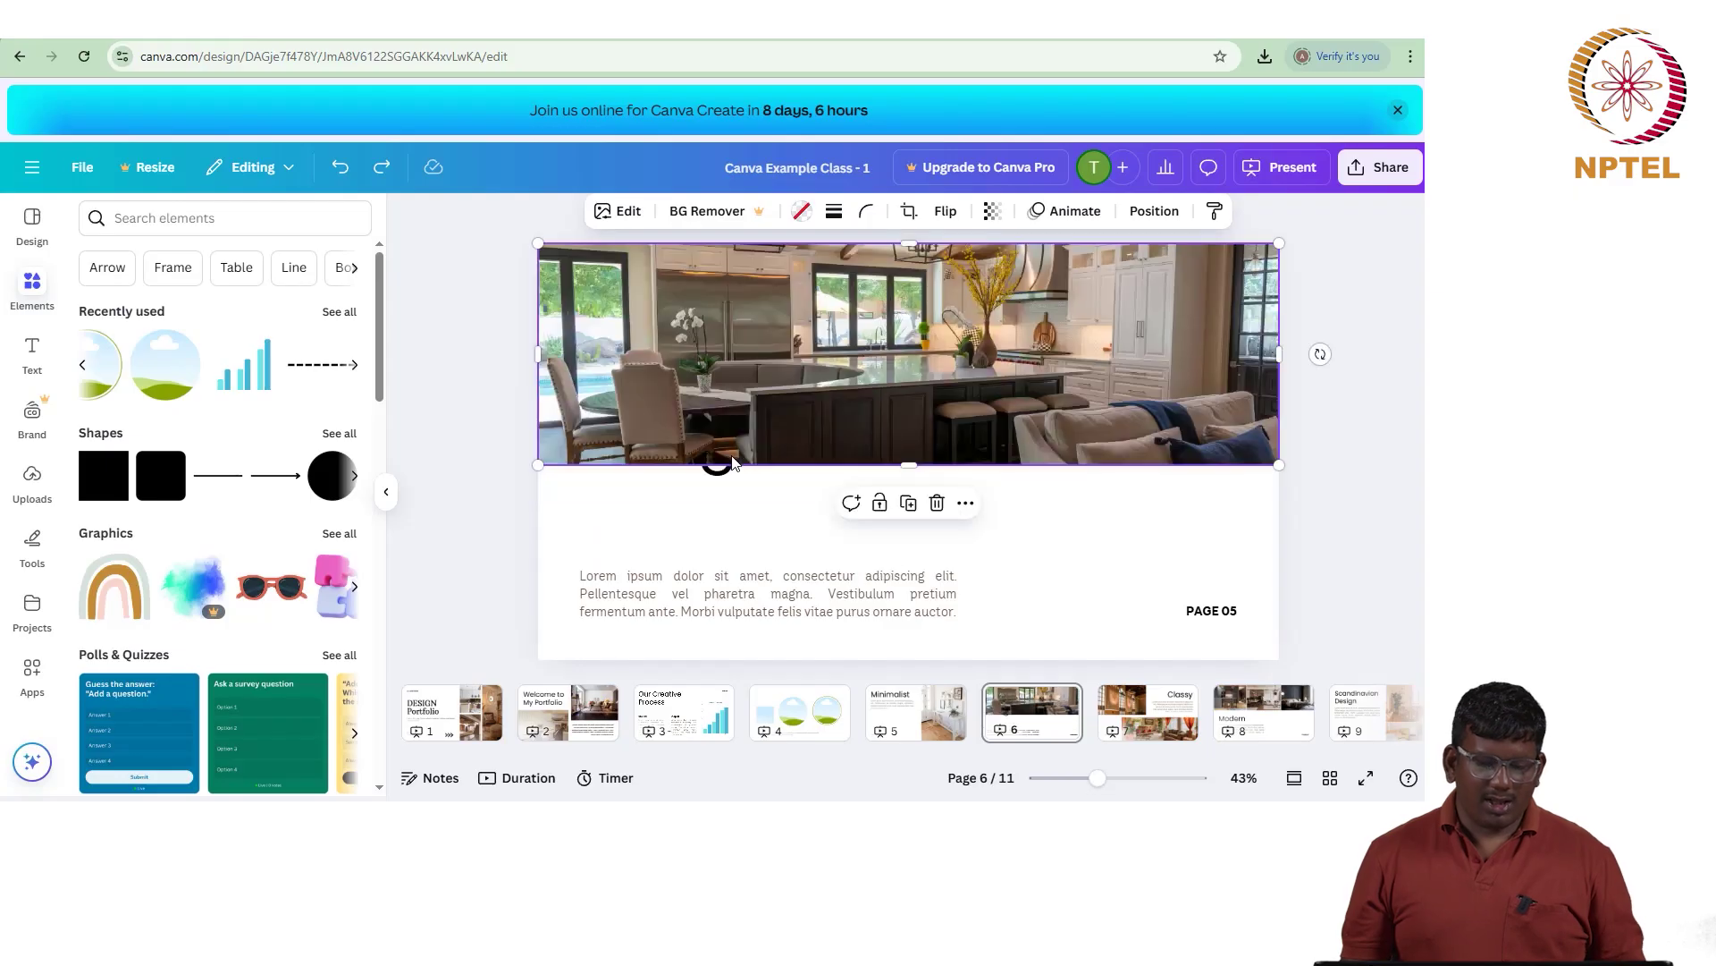
click(721, 481)
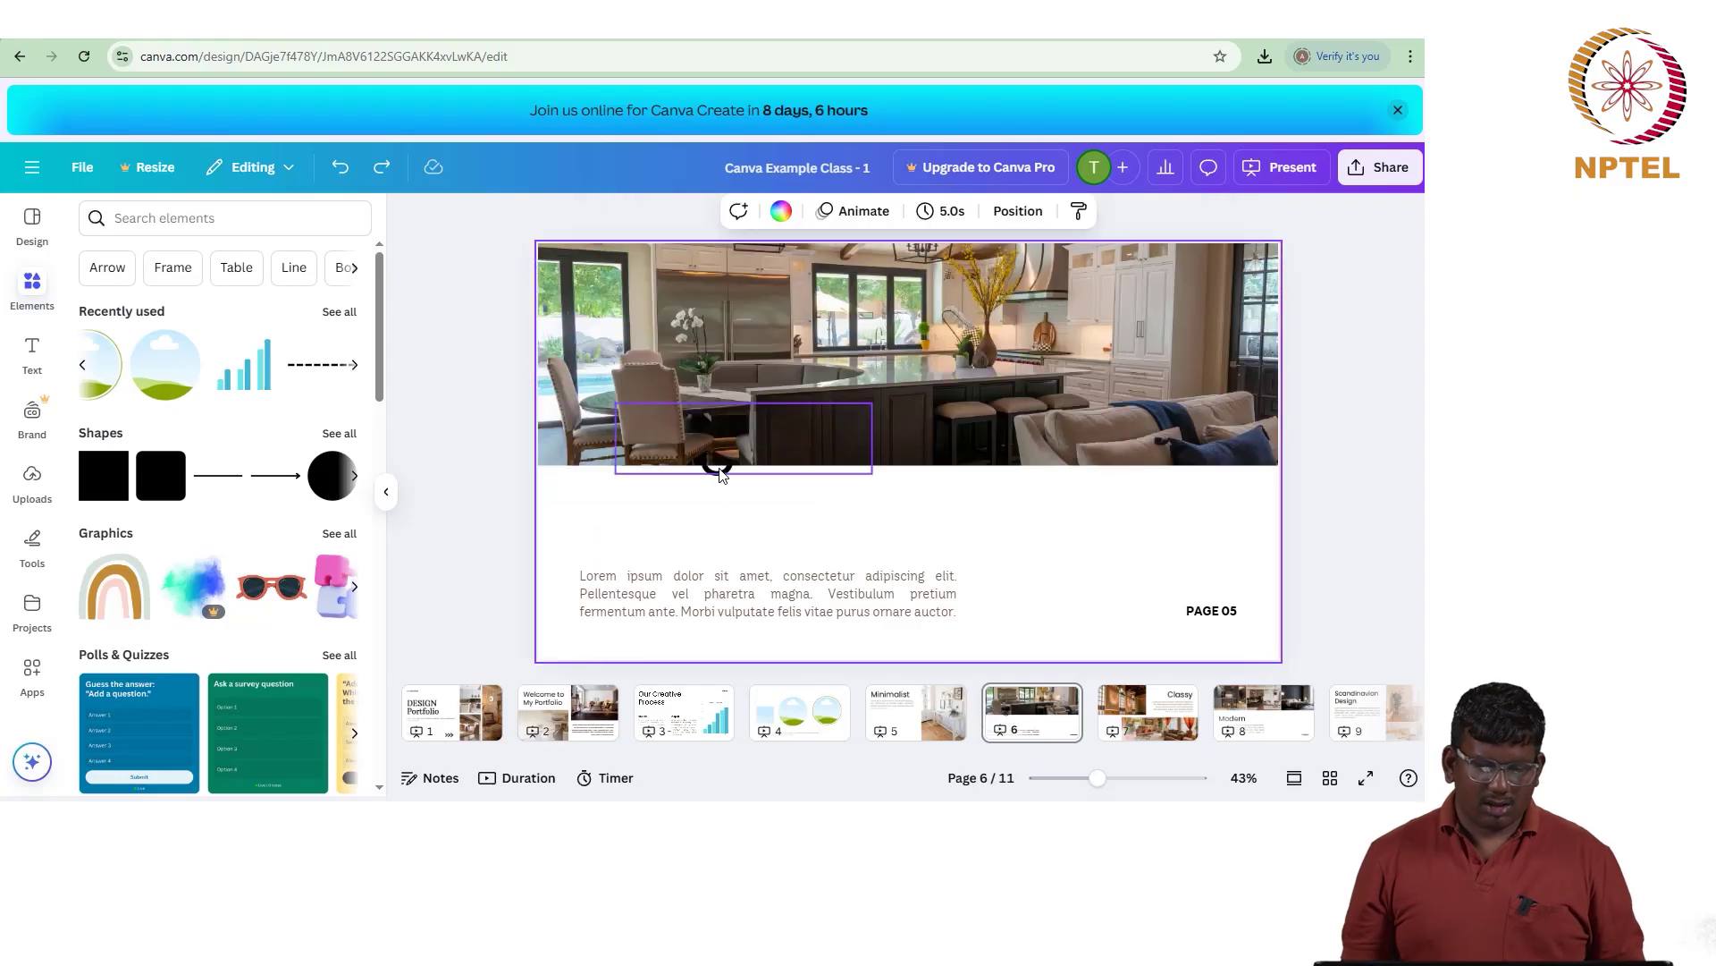
Step: On page 2, bring the "Welcome to My Portfolio" heading forward one layer and place it over the wooden table photo
click(568, 711)
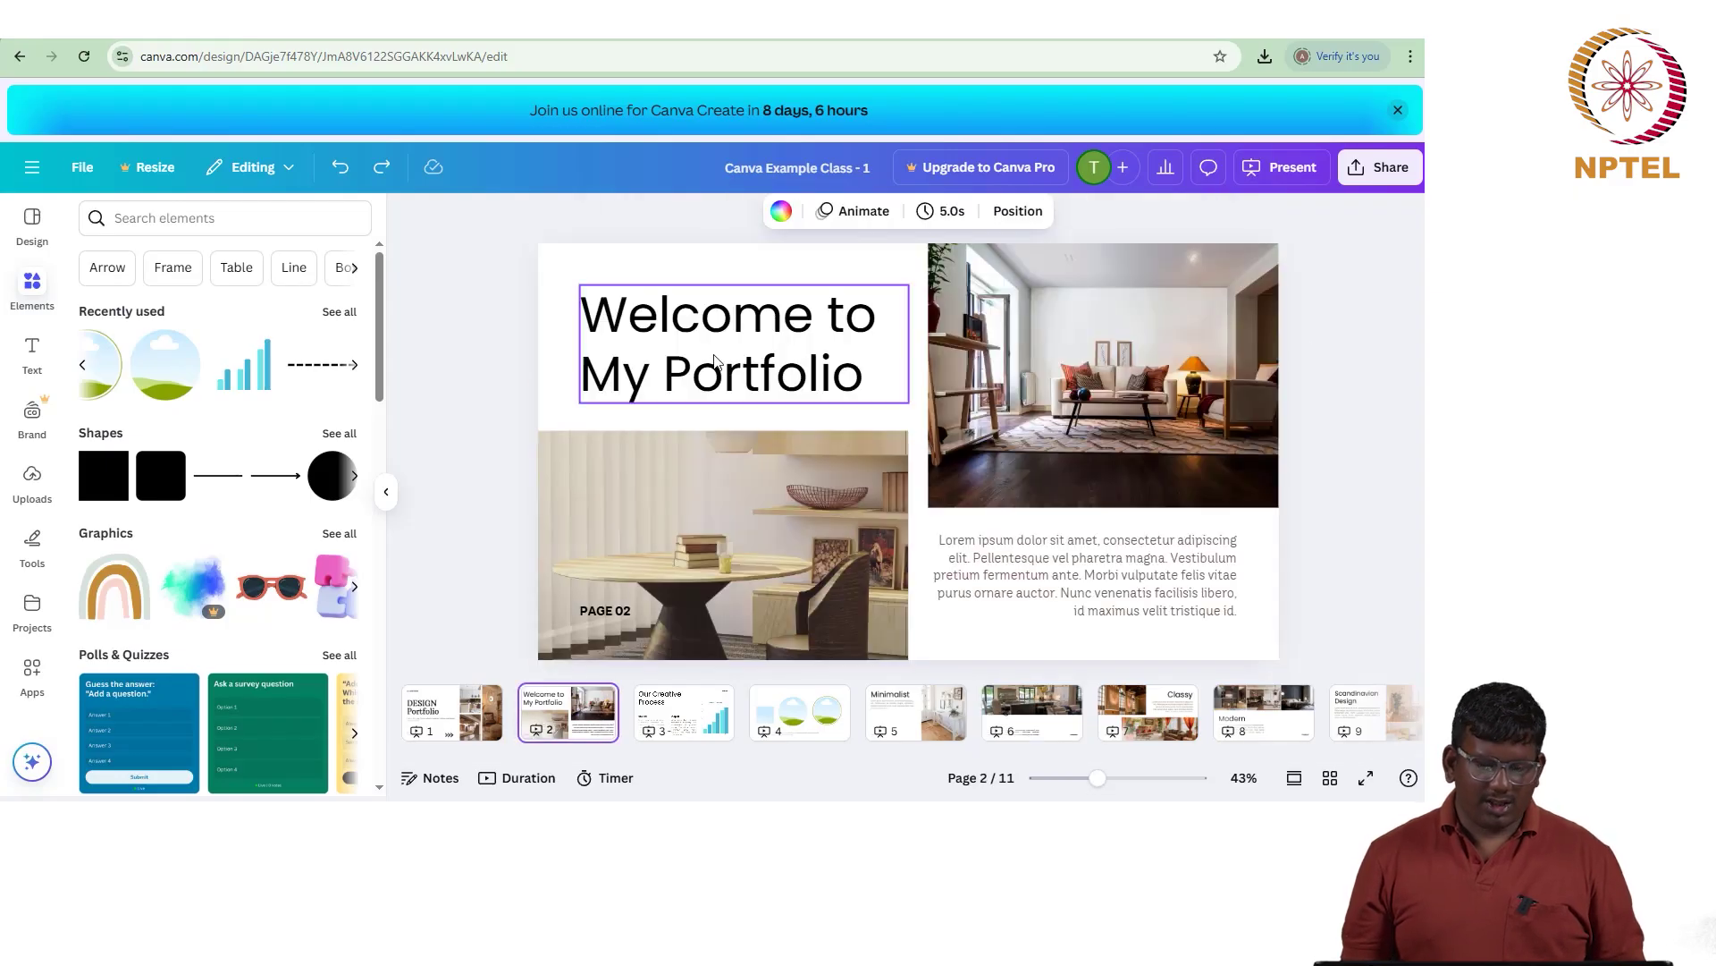
drag(714, 362, 701, 424)
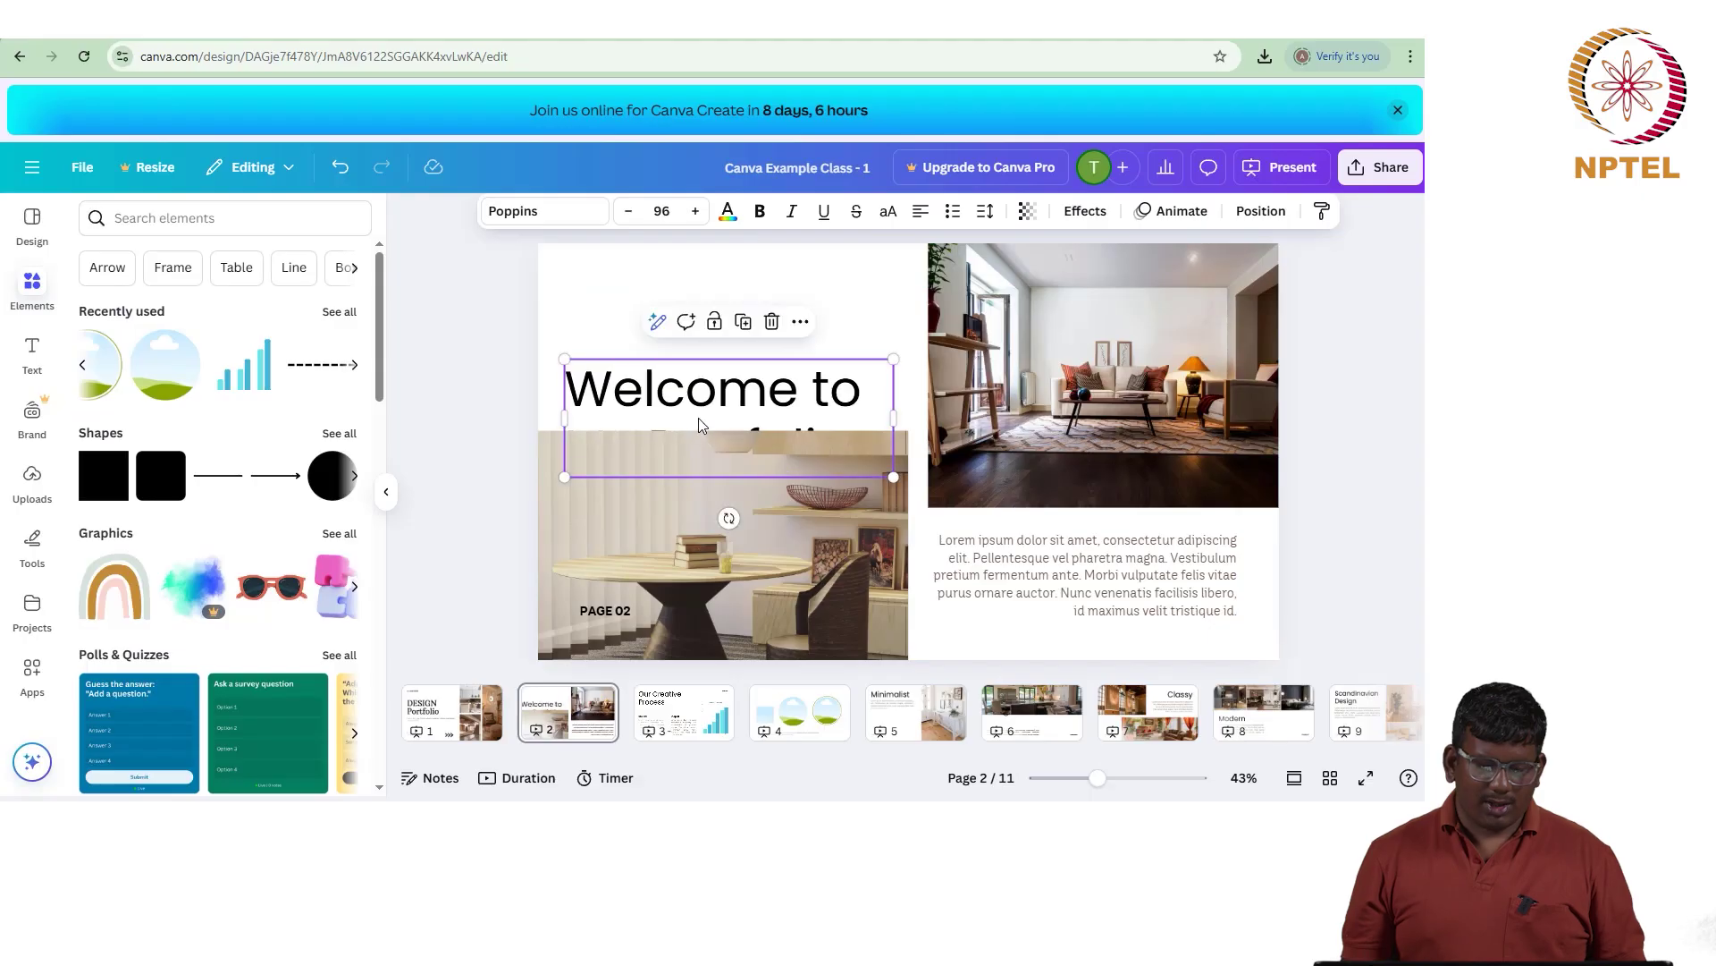
right_click(701, 424)
mouse_move(737, 494)
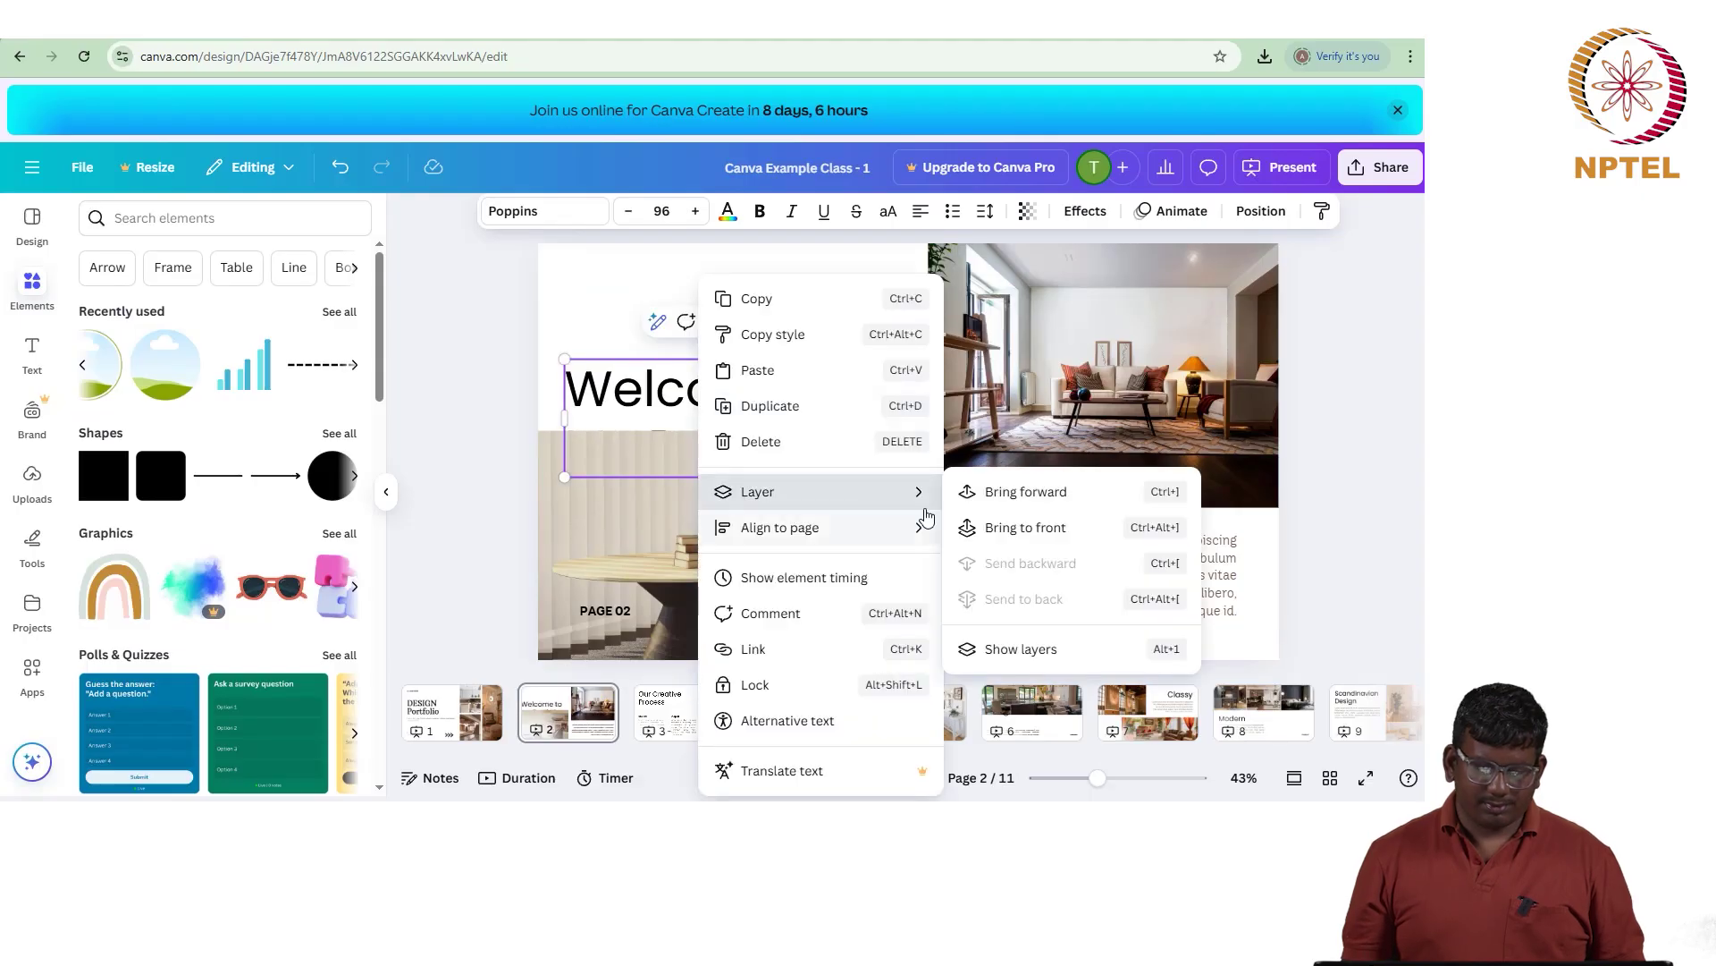
click(992, 494)
drag(720, 433, 726, 526)
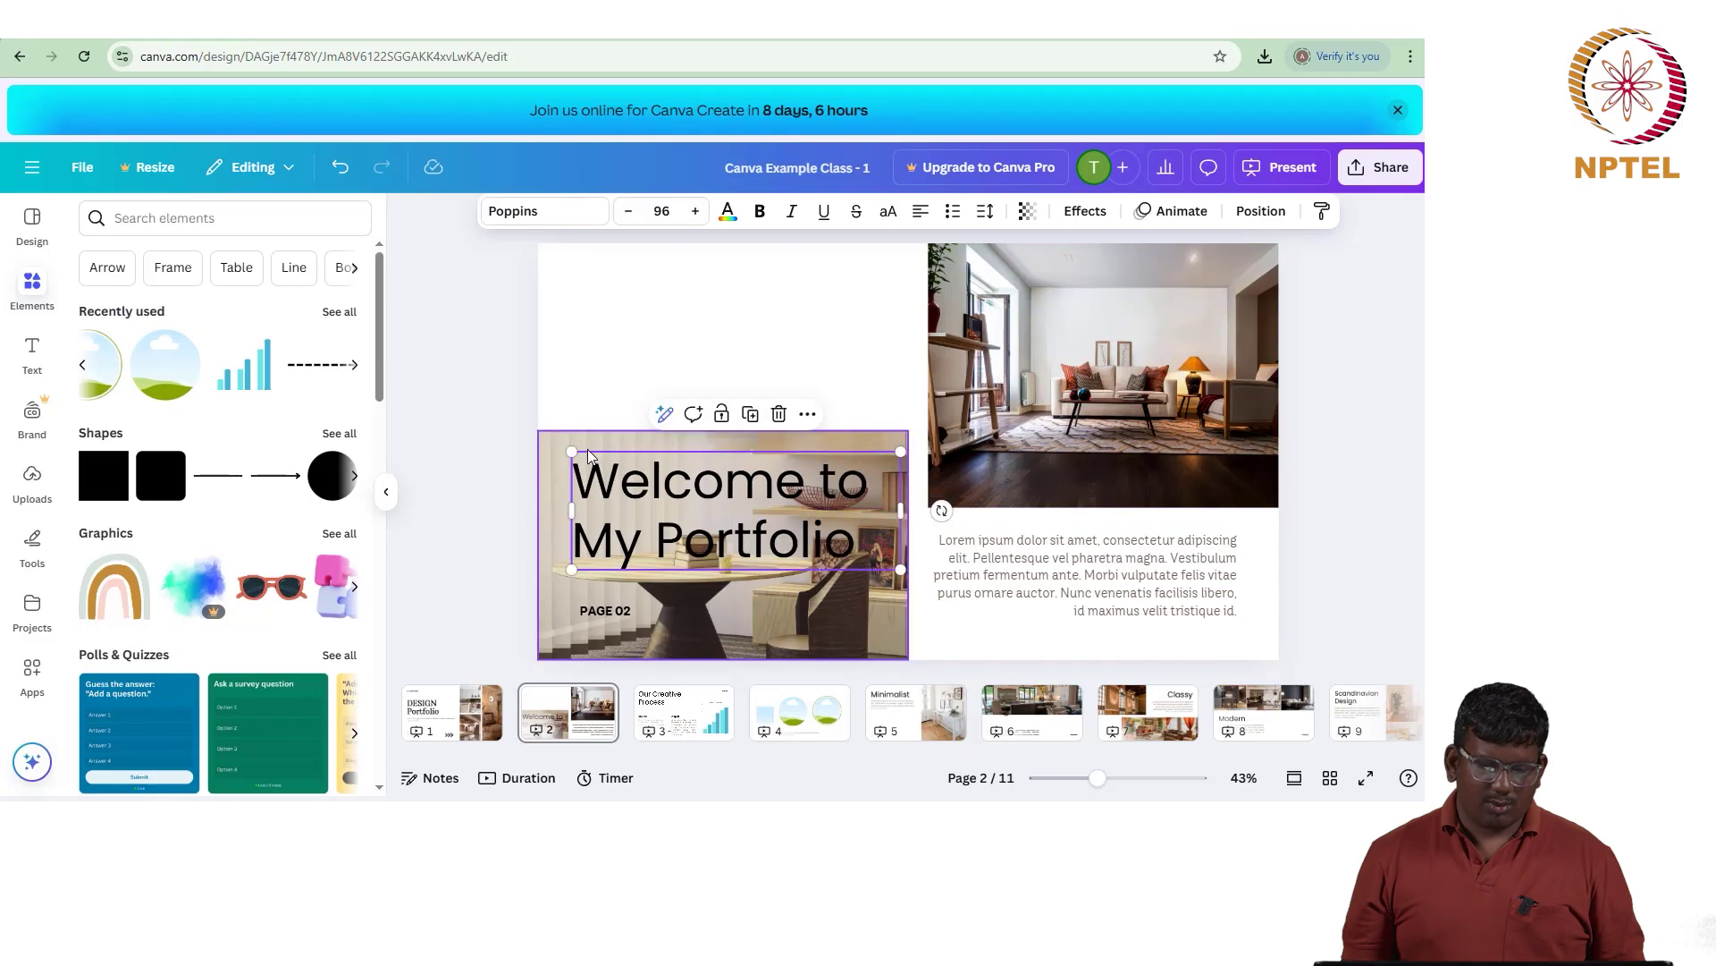
Step: Narrow the heading's text box slightly from its left edge and undo the last change to the photo behind it
click(562, 505)
click(574, 515)
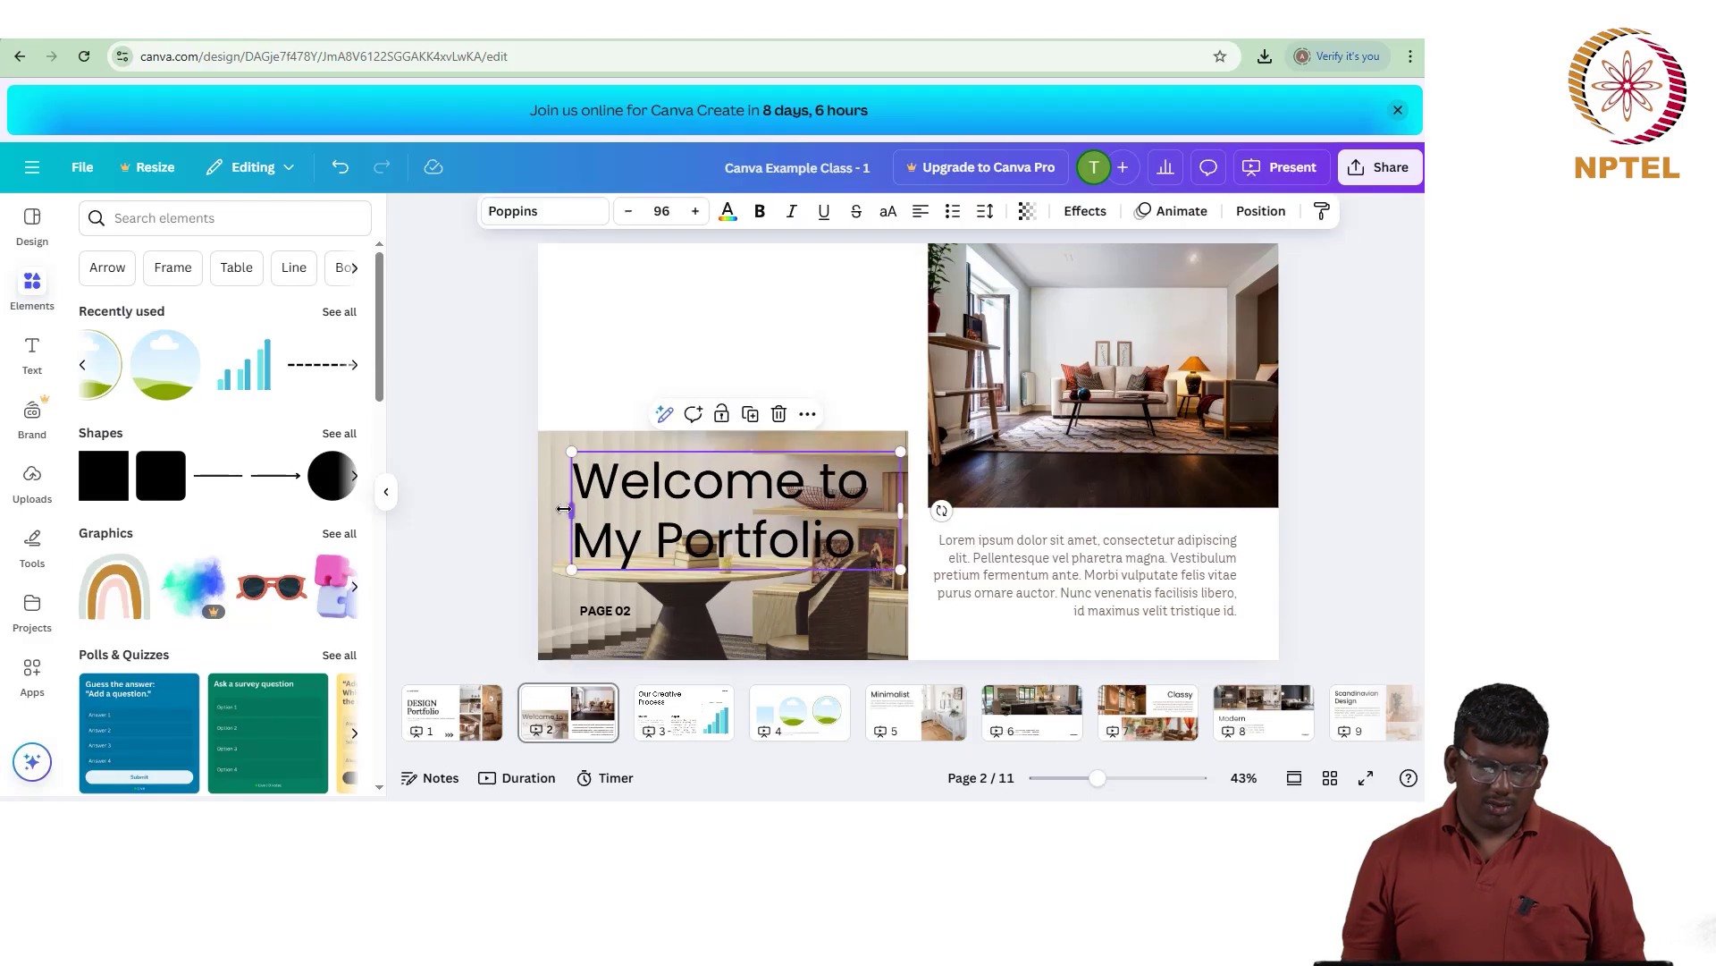
drag(562, 506, 572, 459)
click(567, 472)
key(ctrl+z)
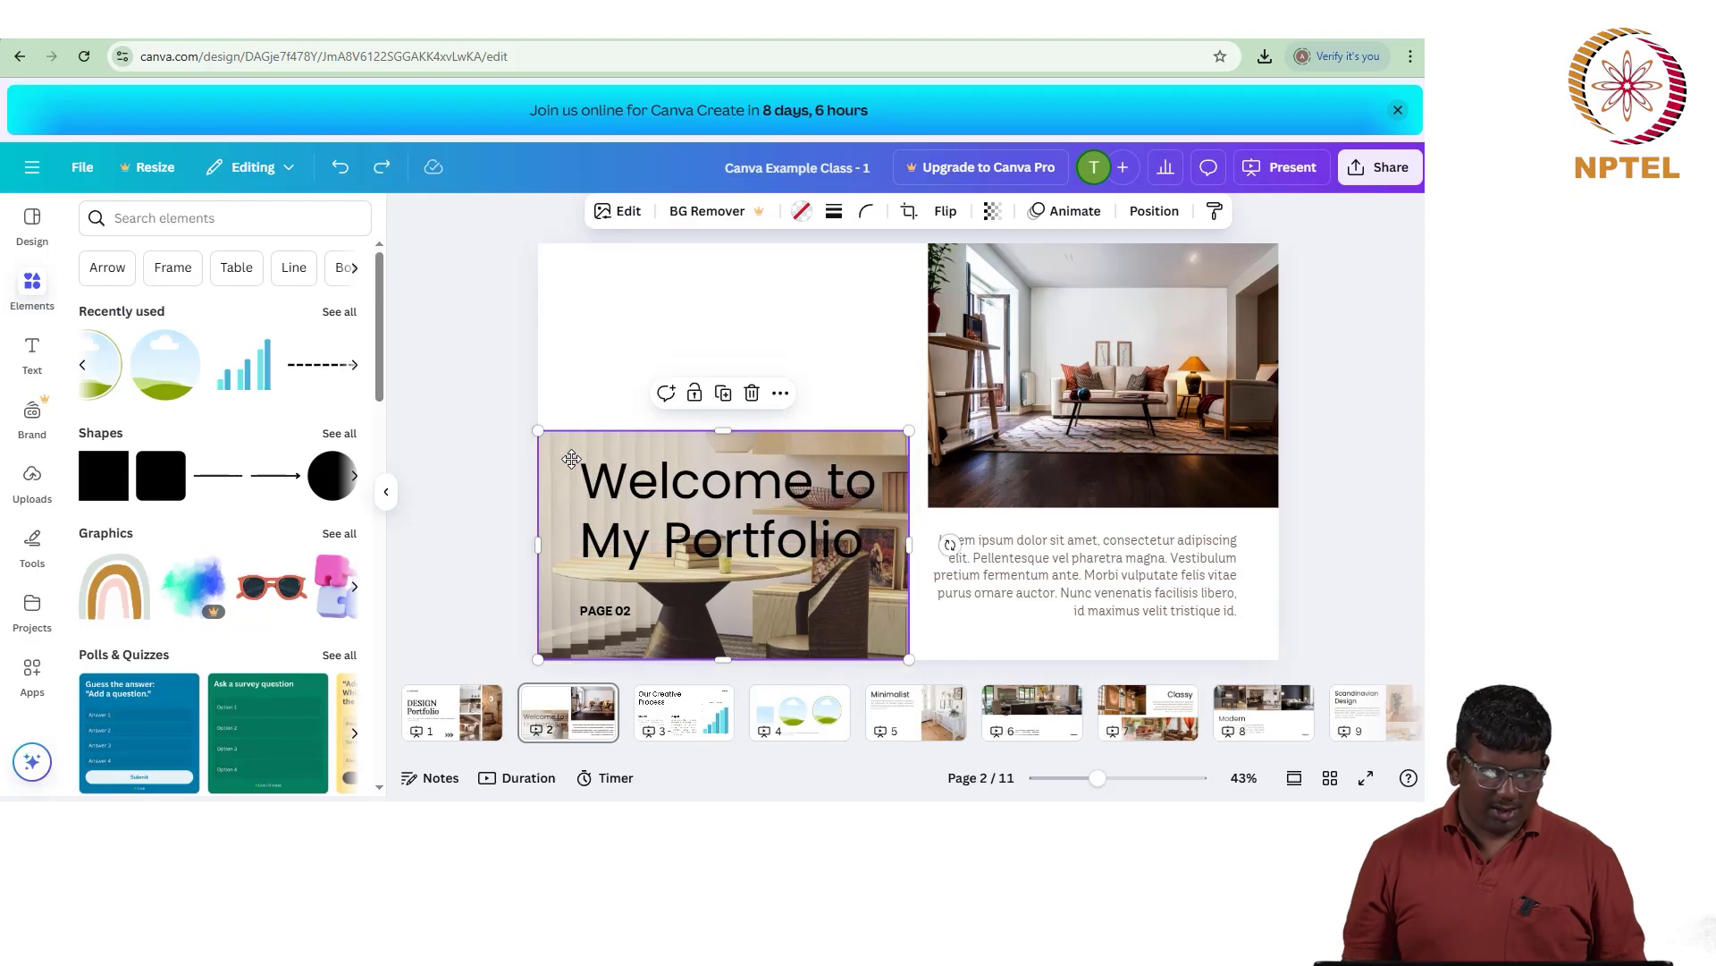
Step: Lock the wooden table photo and move the "Welcome to My Portfolio" heading back to the blank area above it
click(693, 398)
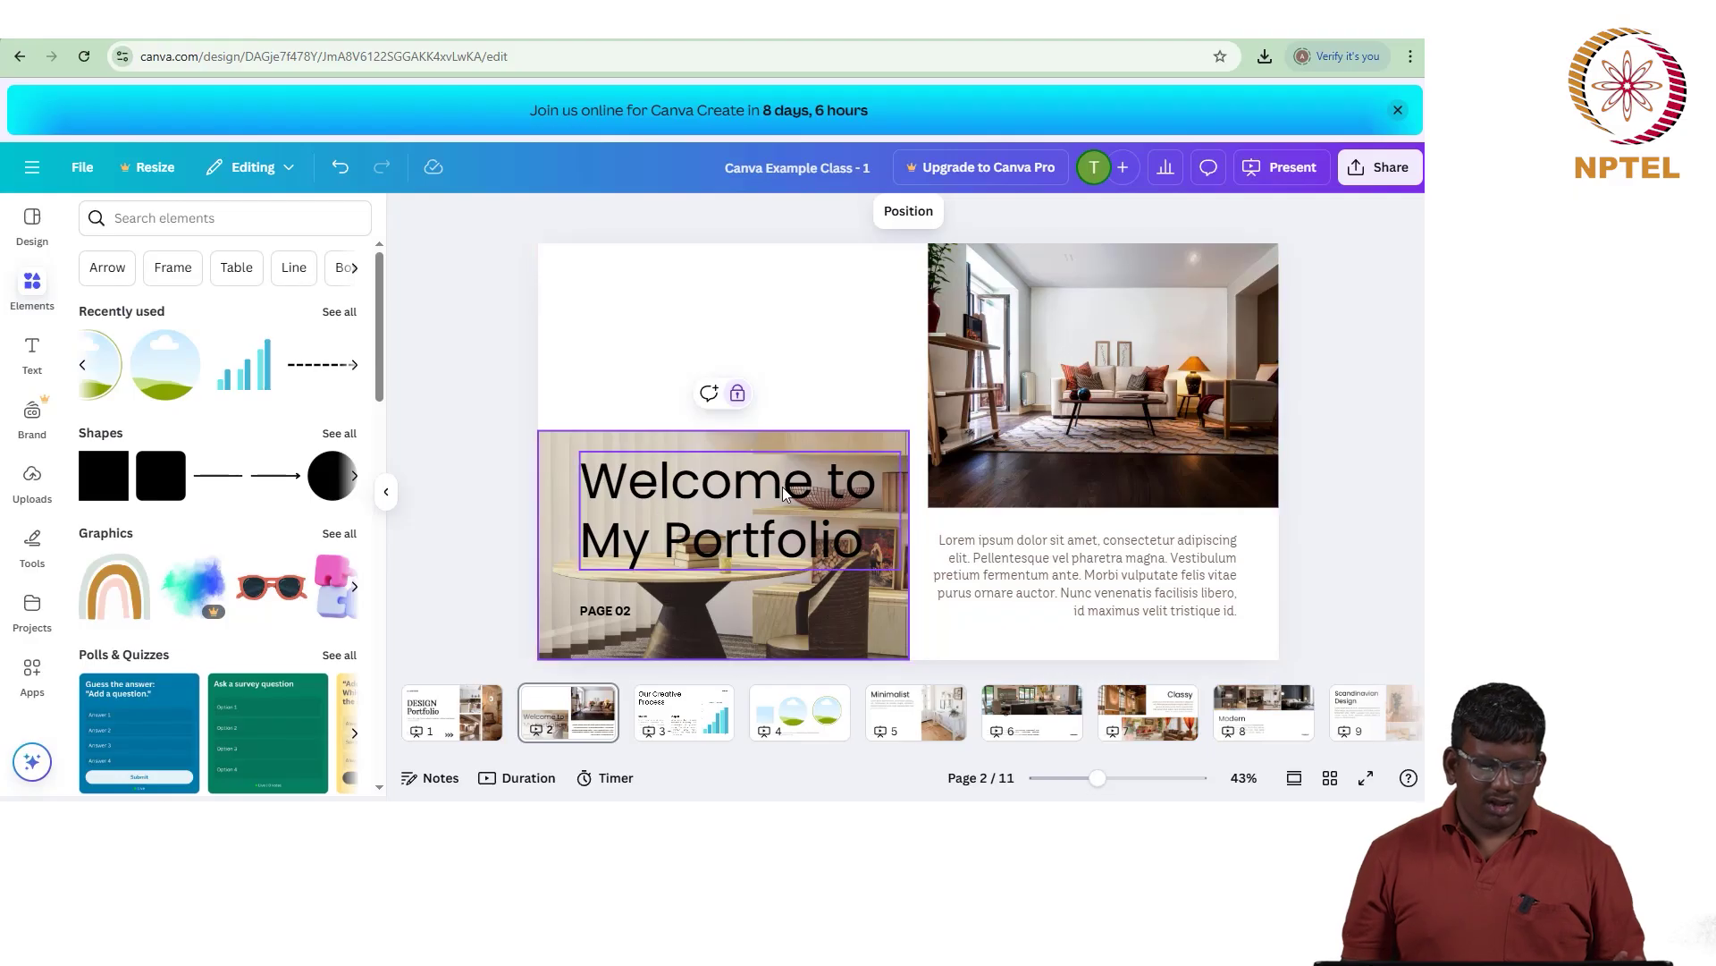
click(820, 368)
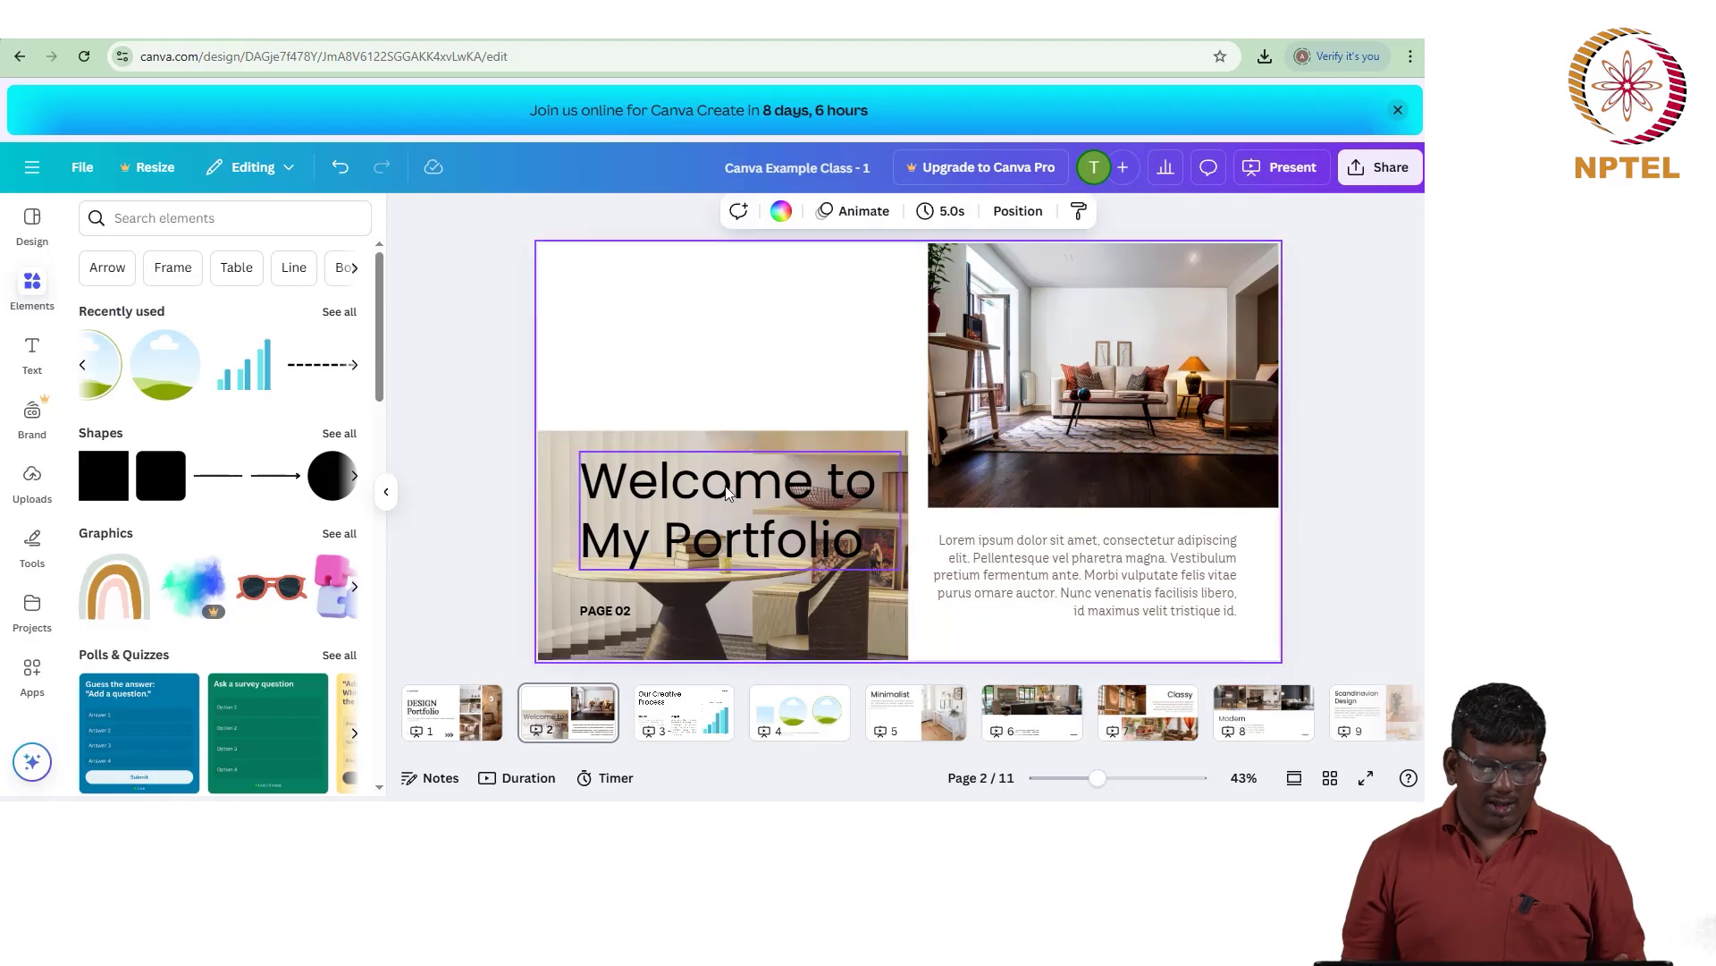
click(730, 453)
drag(729, 453, 712, 386)
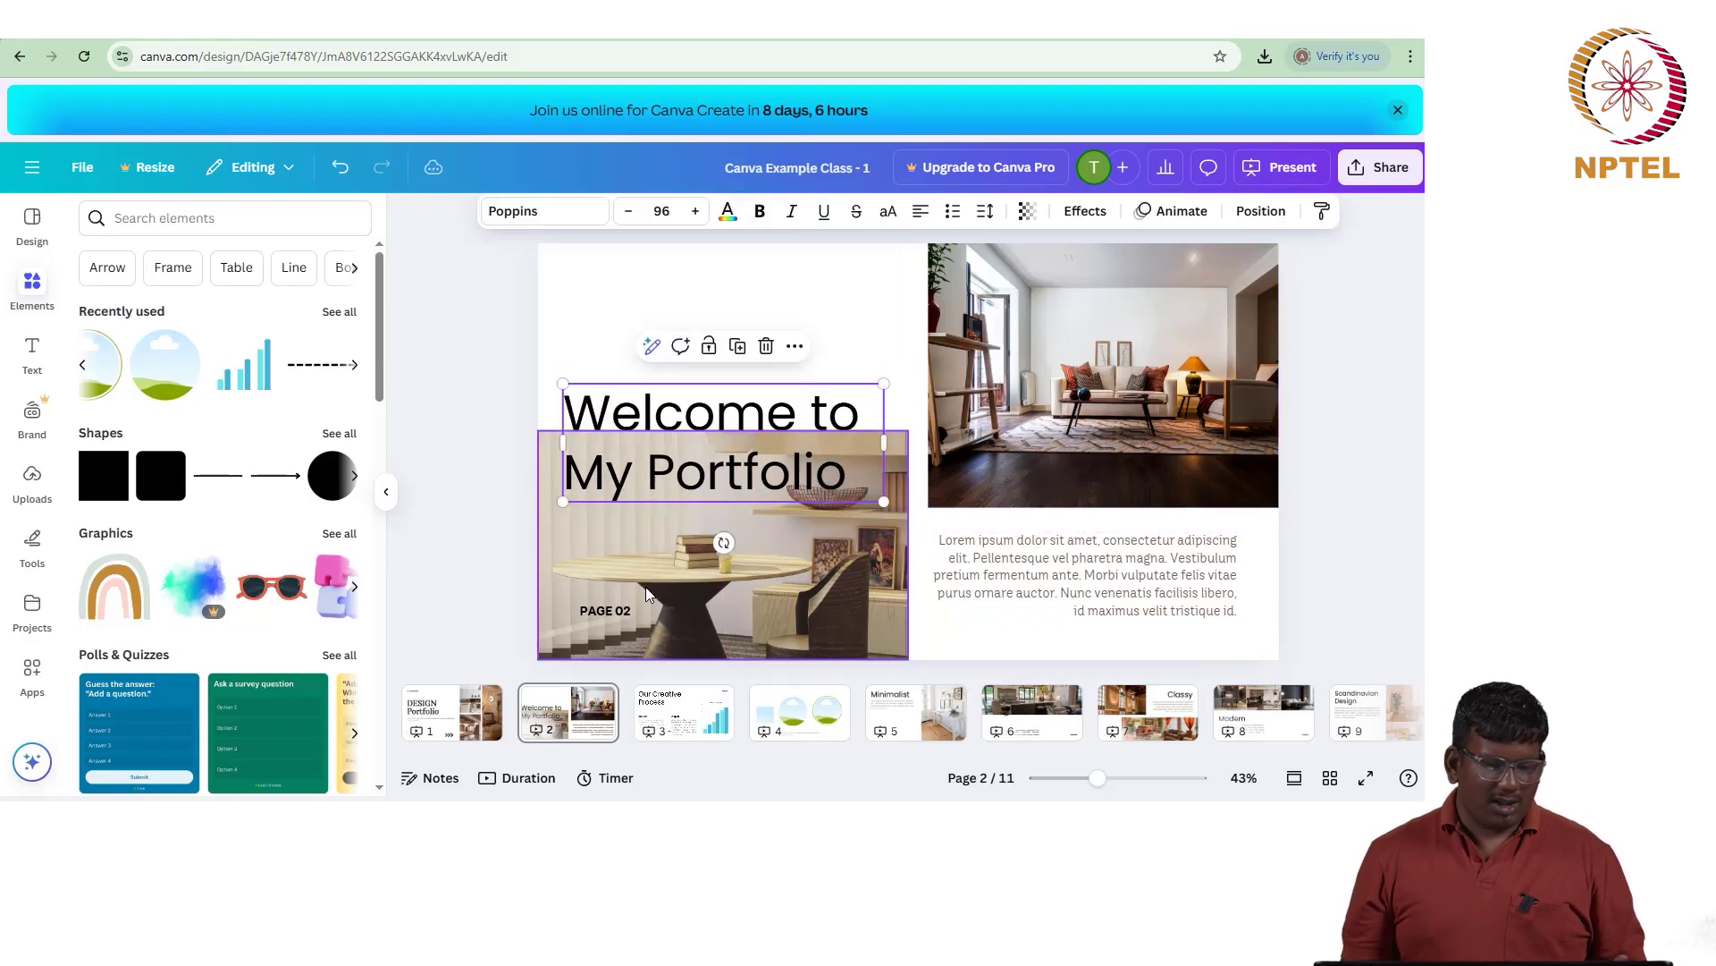
click(647, 547)
drag(702, 434, 721, 340)
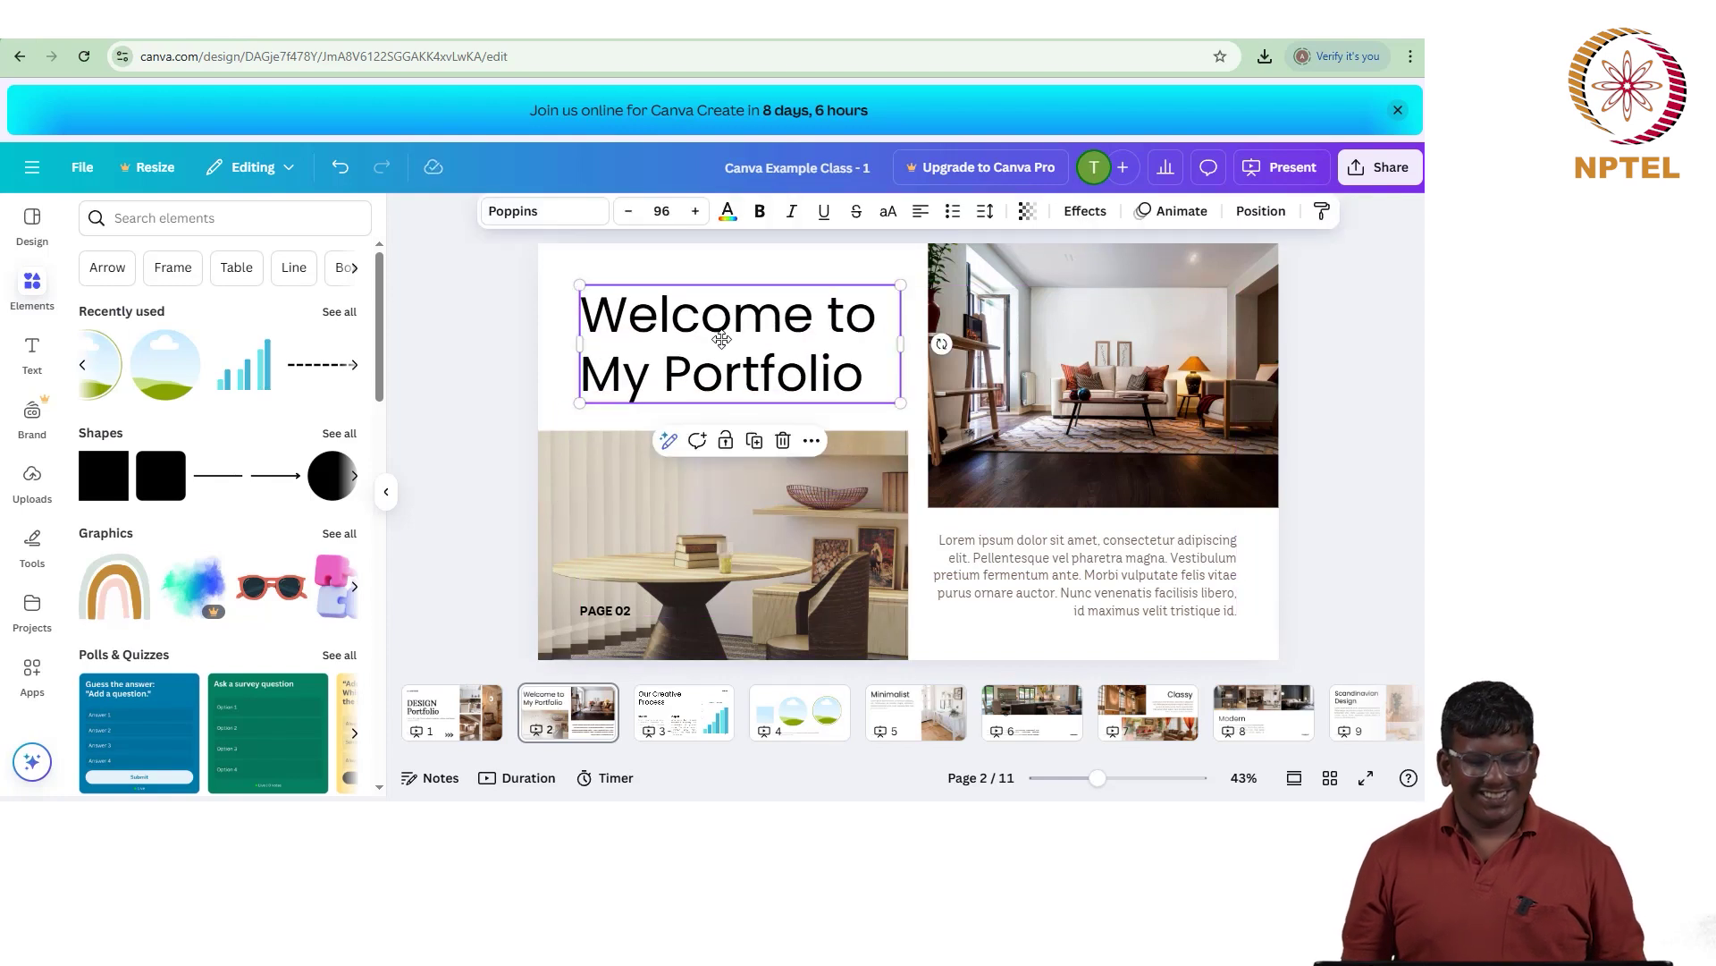
Step: Unlock the wooden table photo below the heading on page 2
click(810, 441)
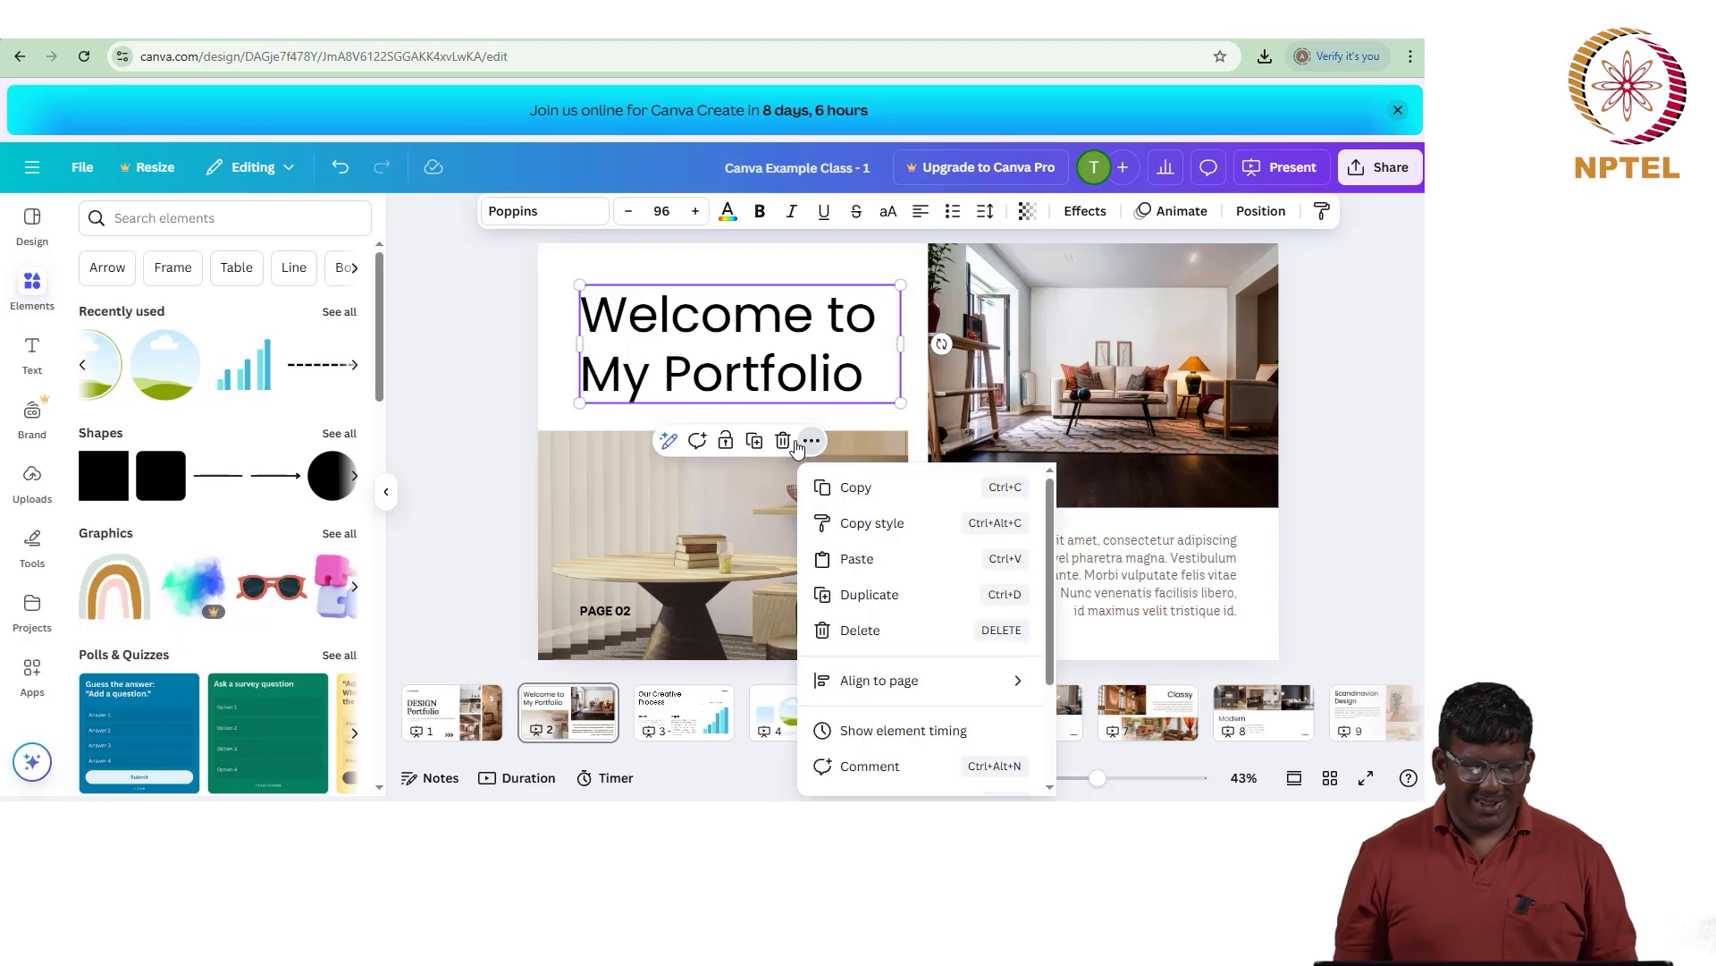
click(714, 481)
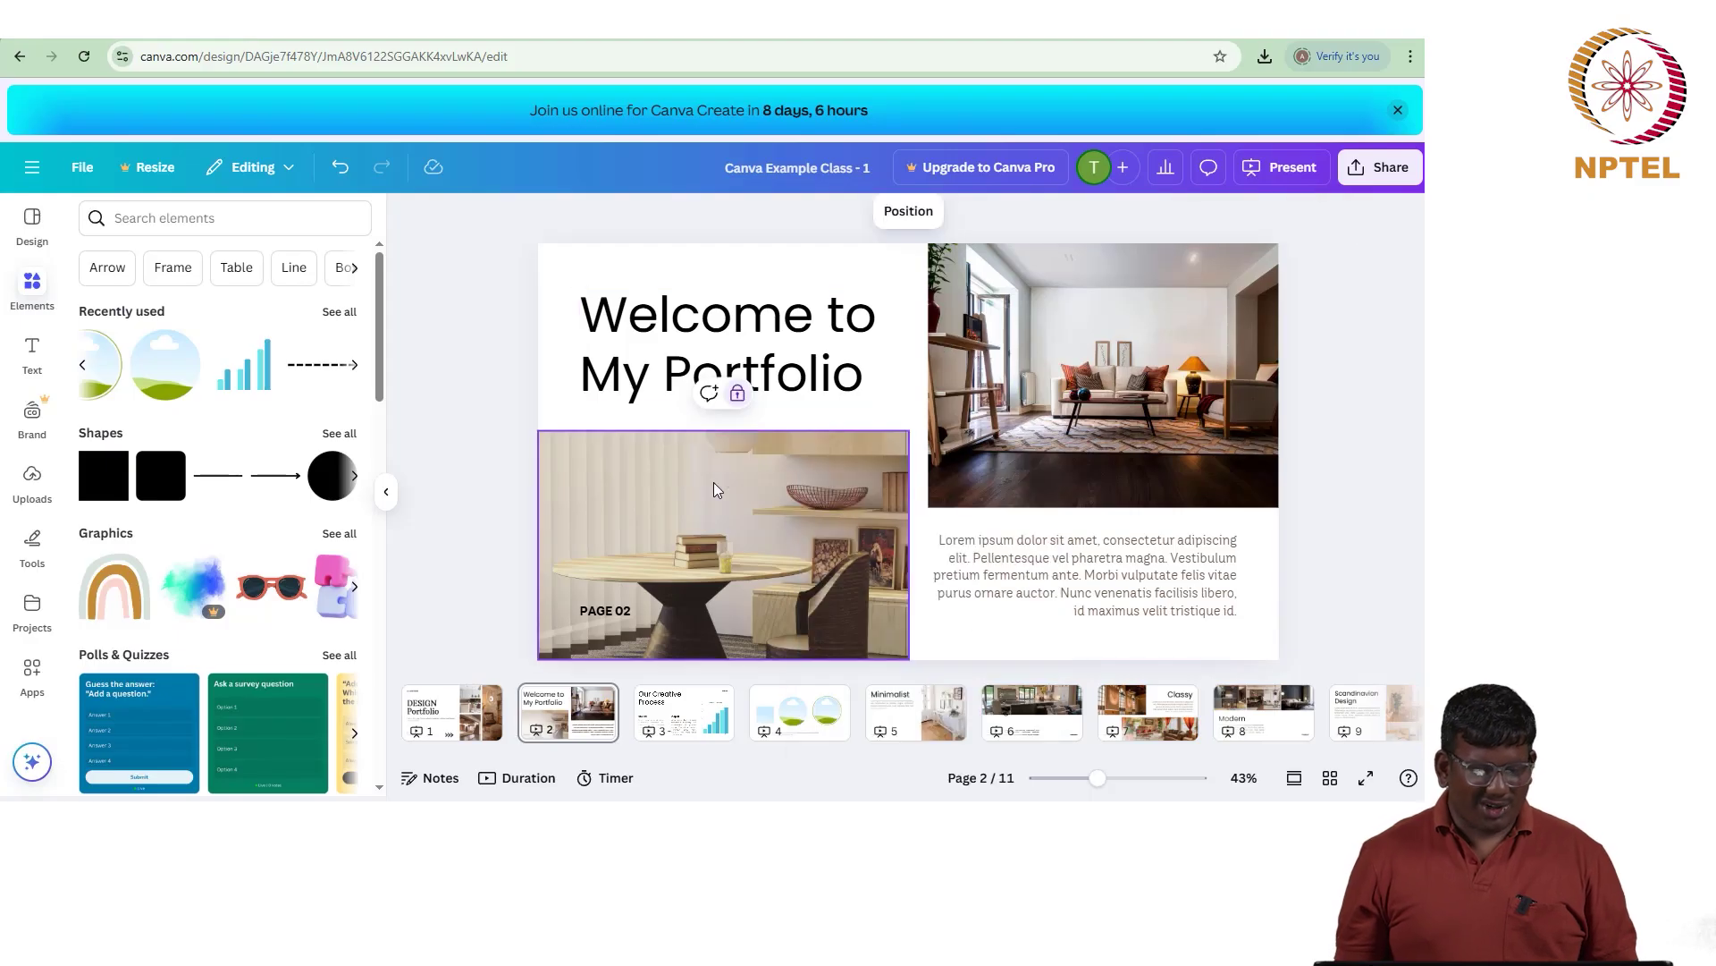
click(737, 396)
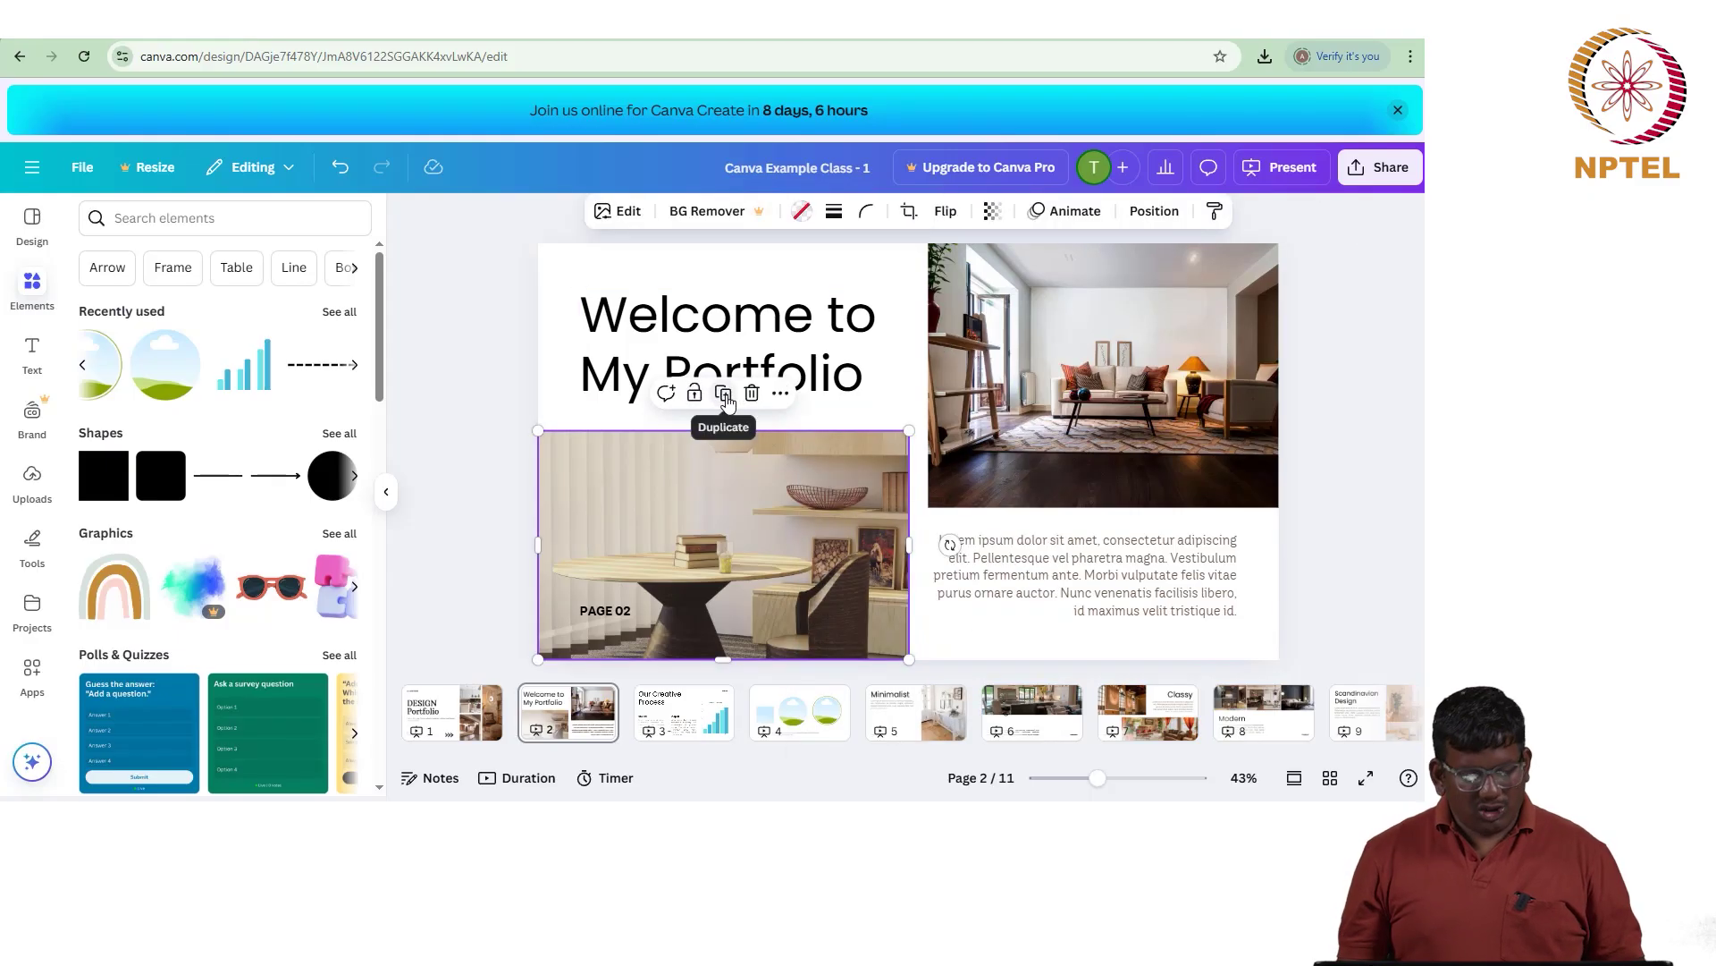
Step: Try duplicating the wooden table photo and moving the copy towards the living room photo, and undo both changes
click(725, 398)
drag(761, 467, 1052, 371)
key(ctrl+z)
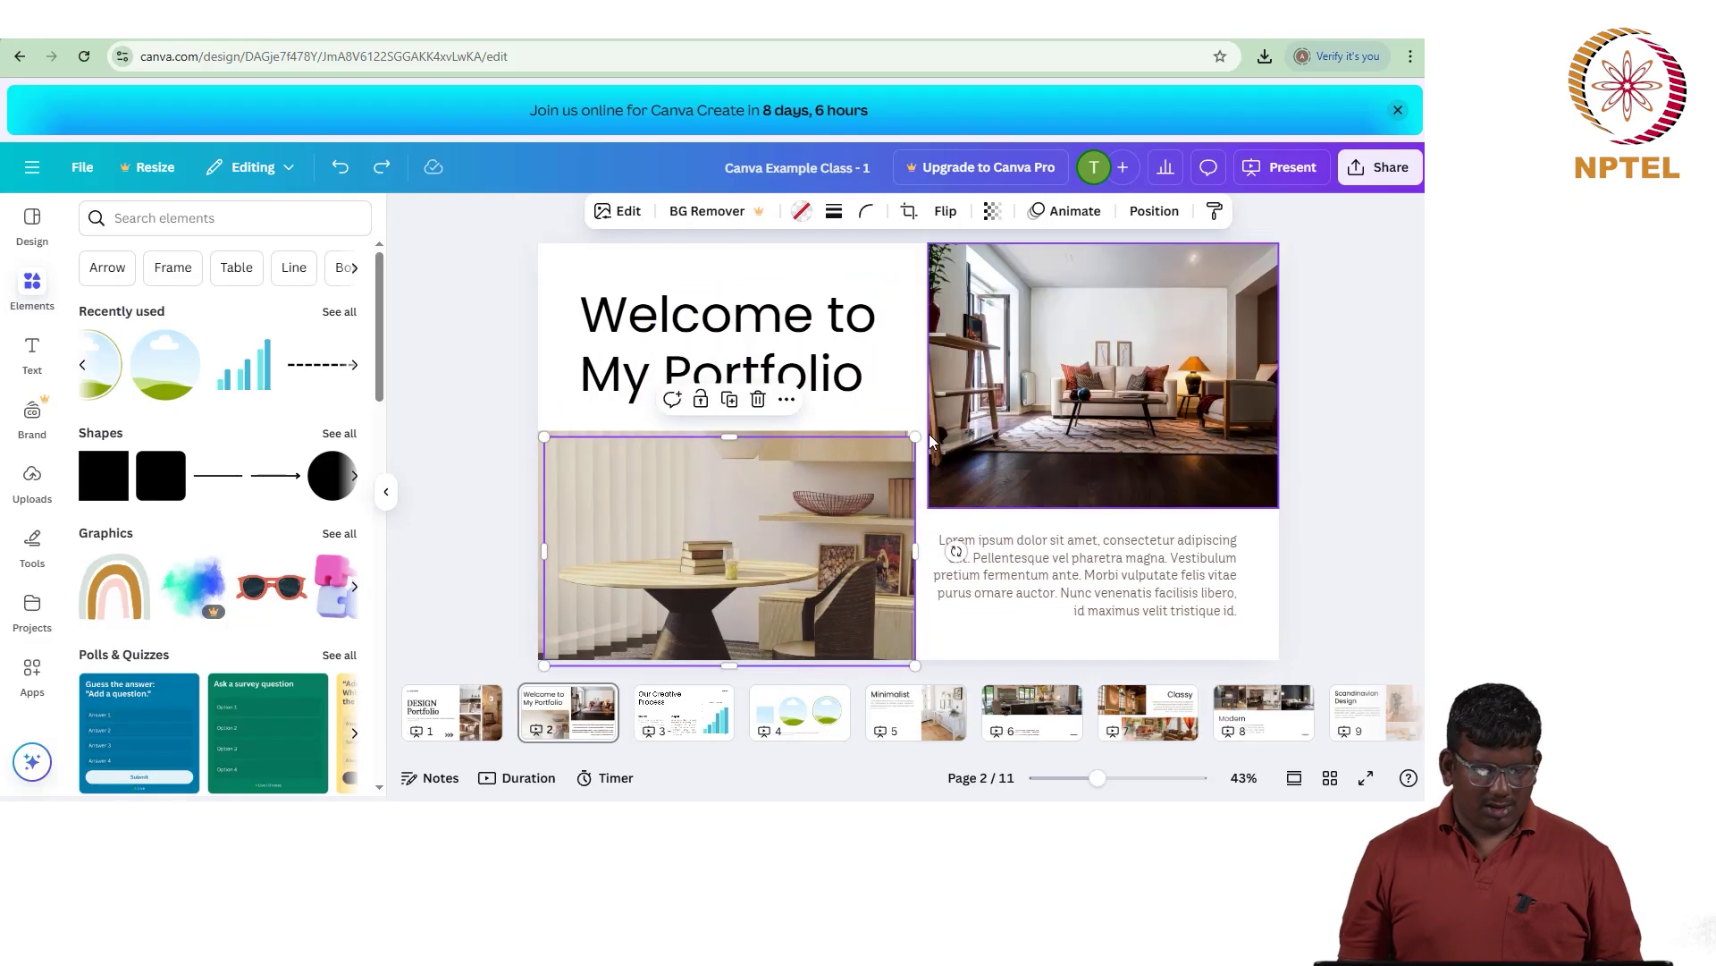
key(ctrl+z)
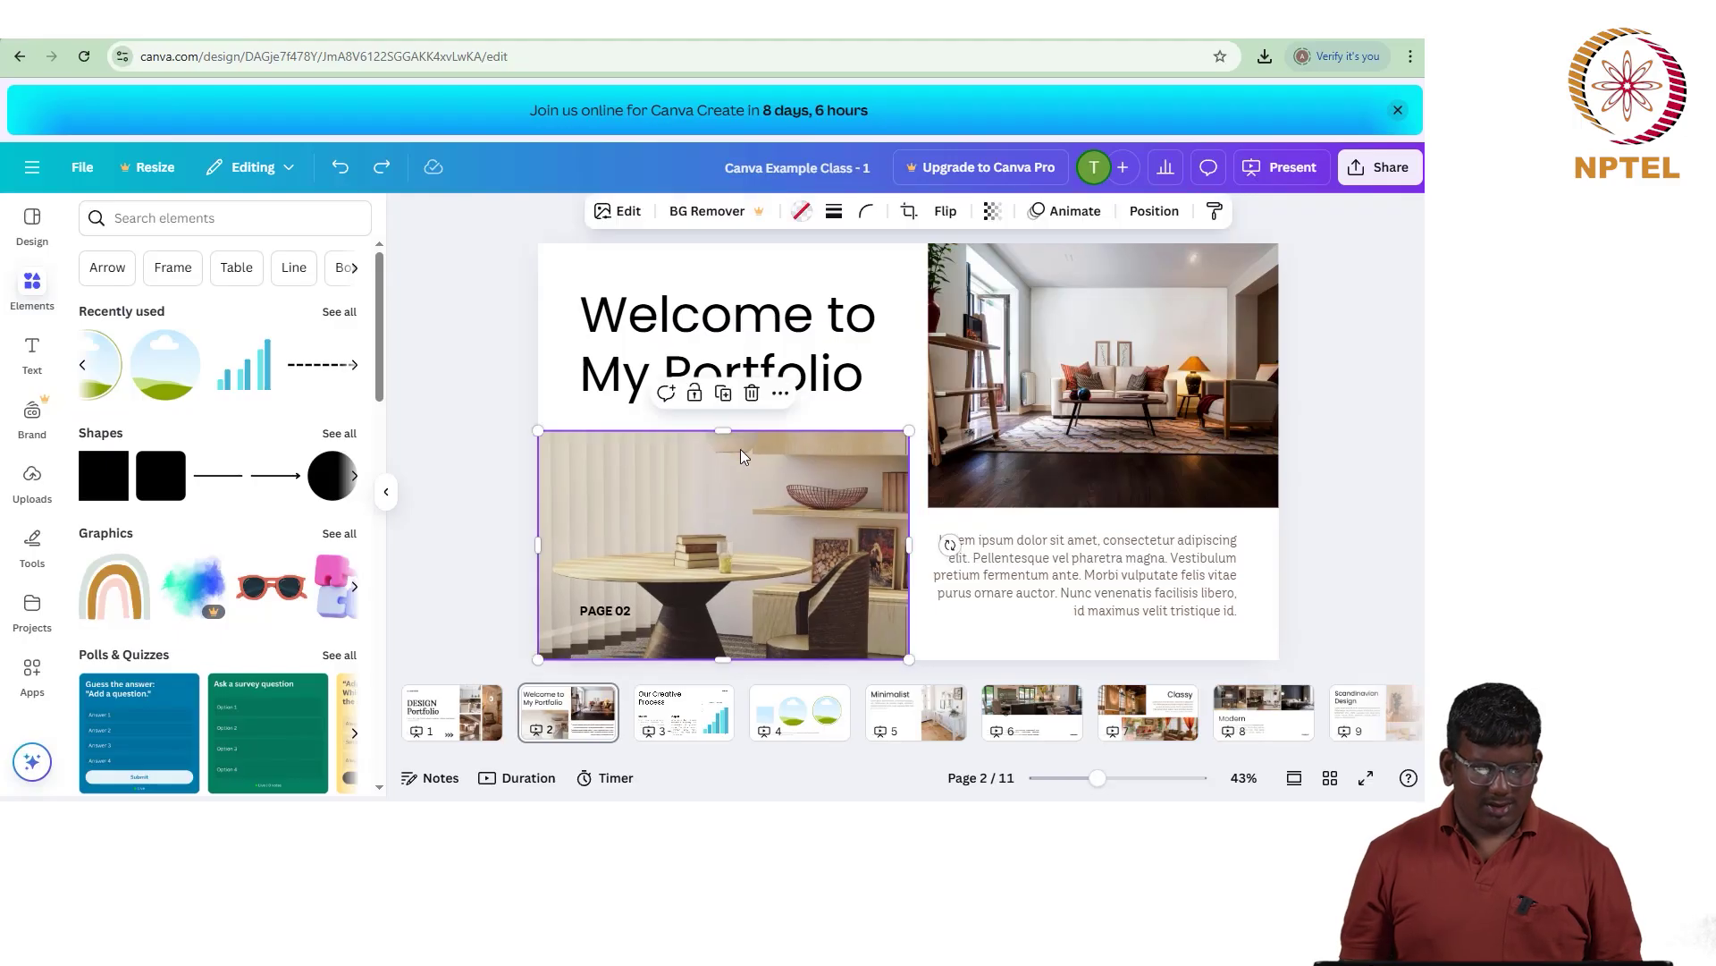
Step: Copy the wooden table photo from page 2, paste it onto page 3, and delete the pasted copy
click(774, 396)
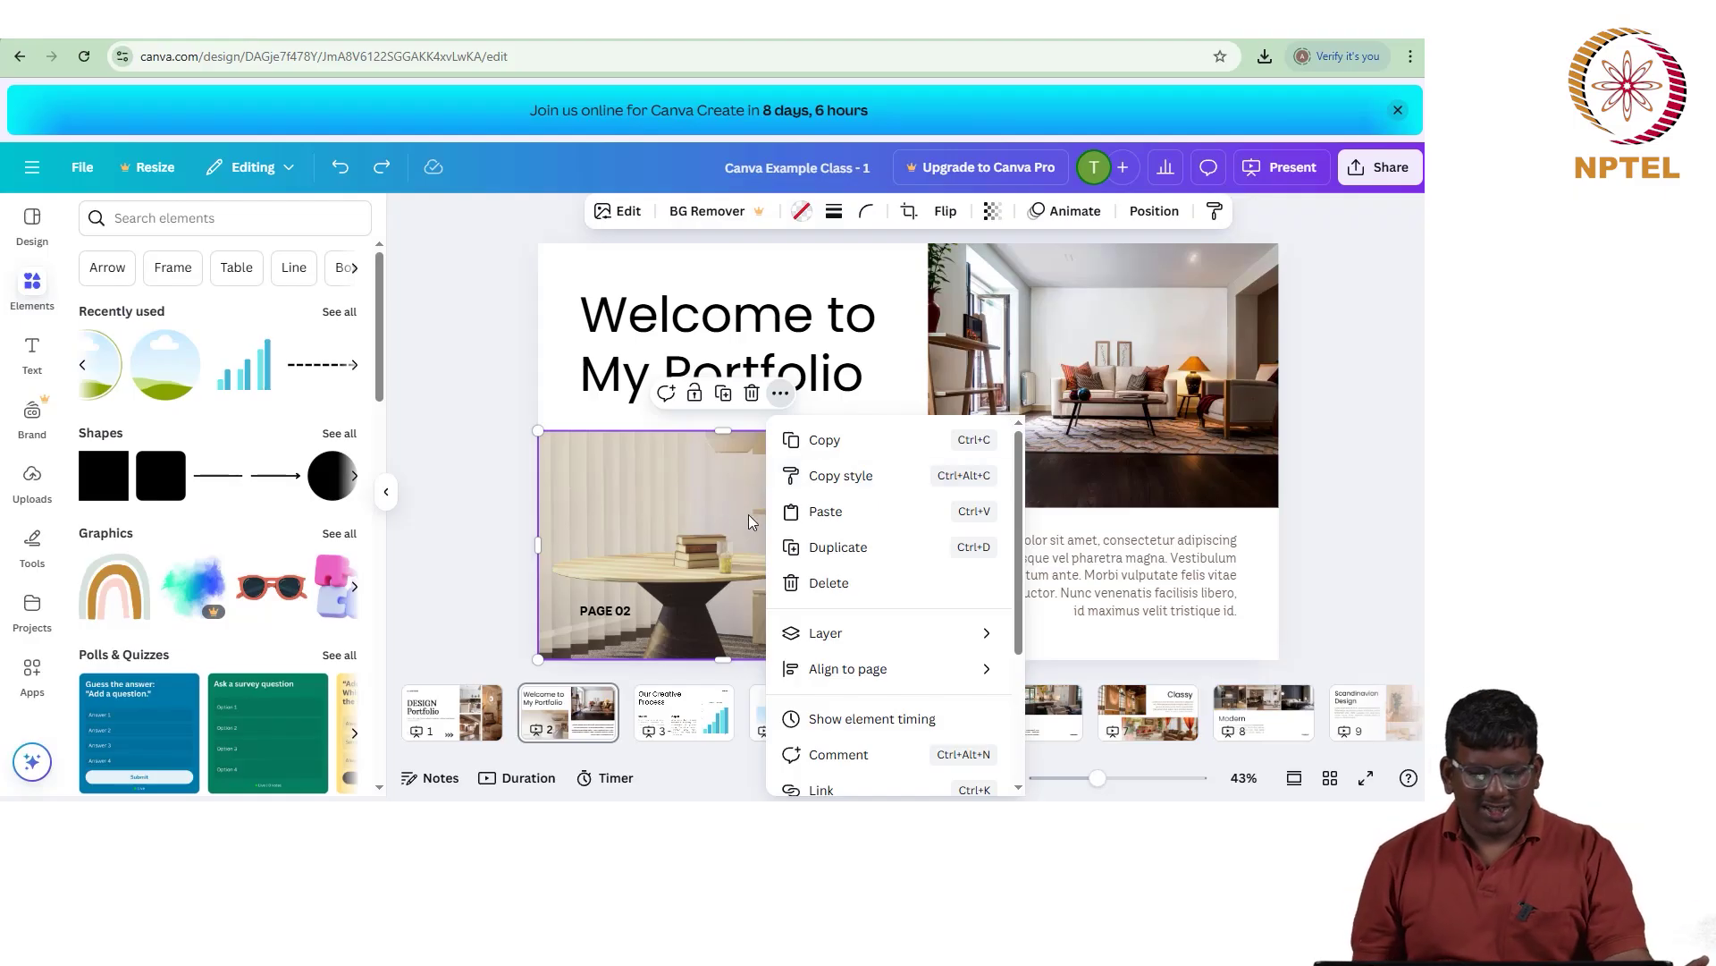
click(803, 443)
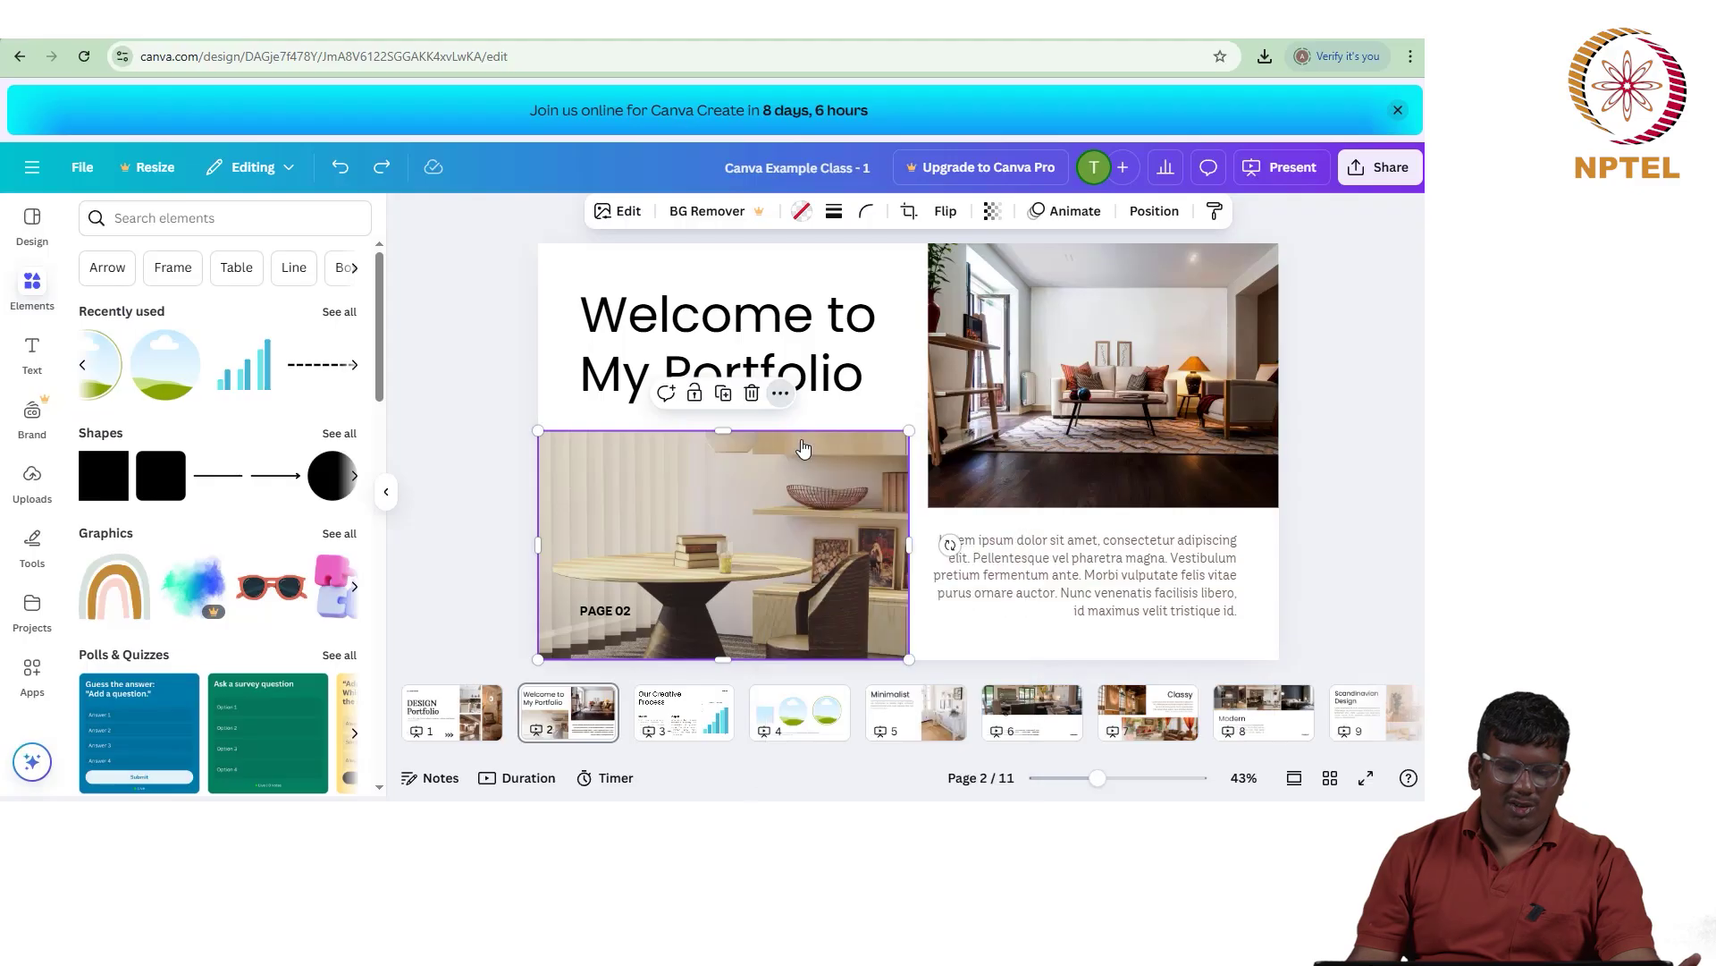
click(685, 713)
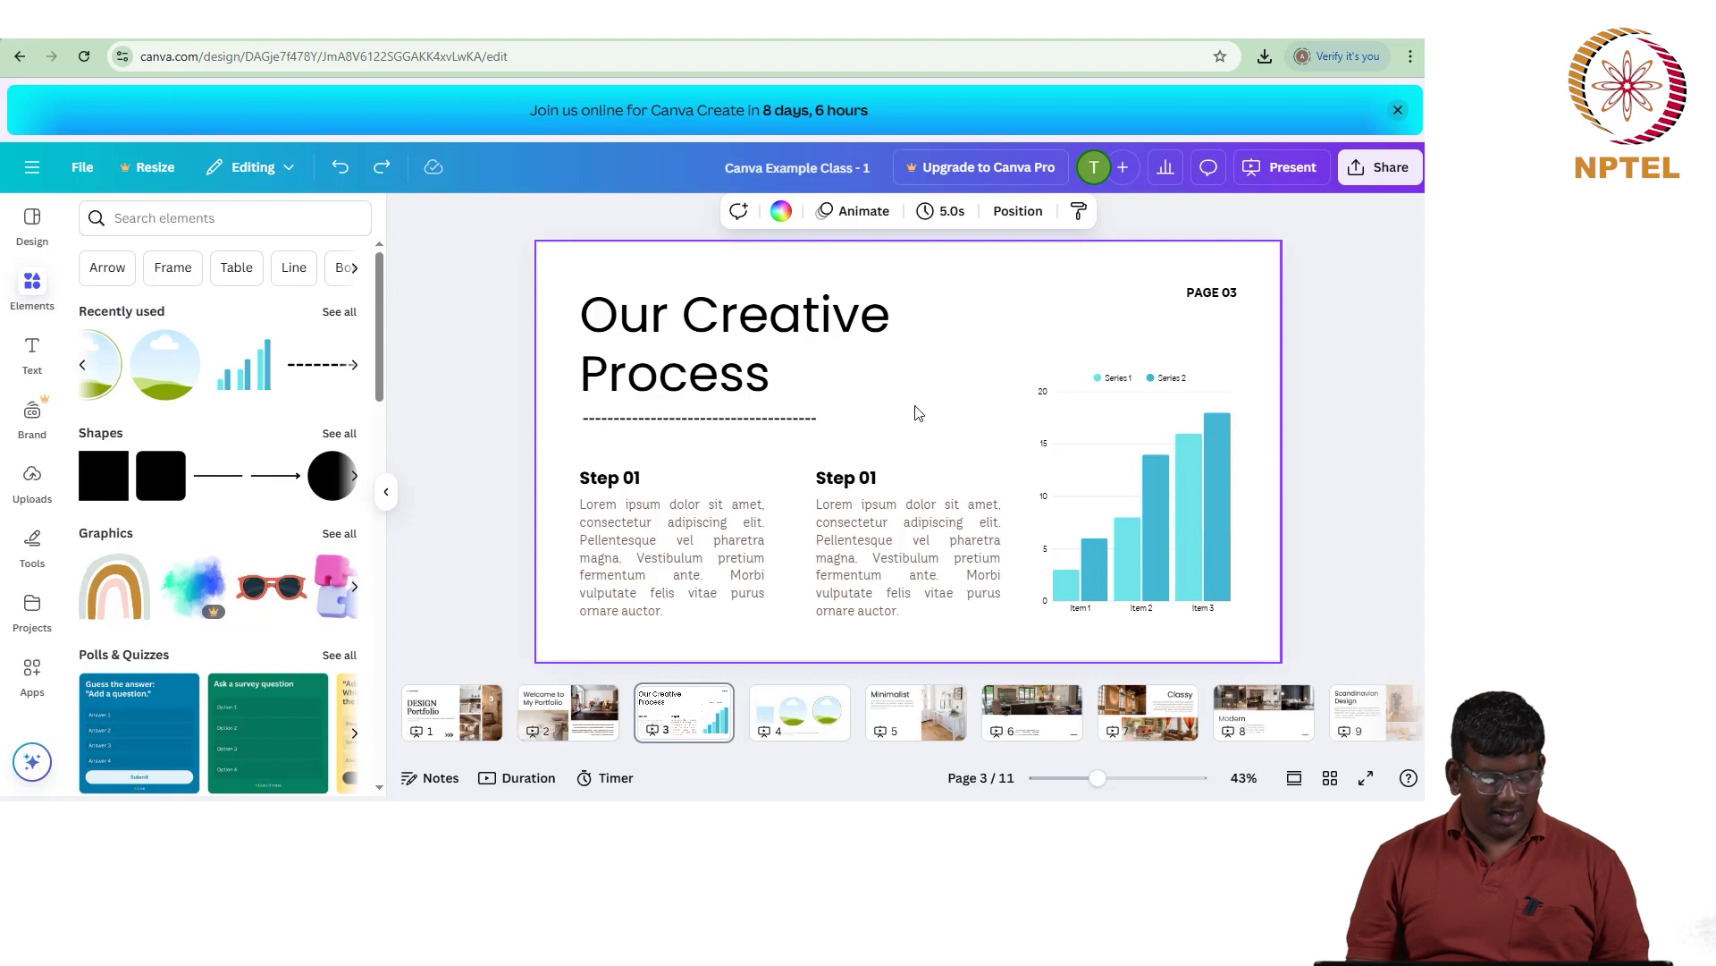
key(ctrl+v)
key(Delete)
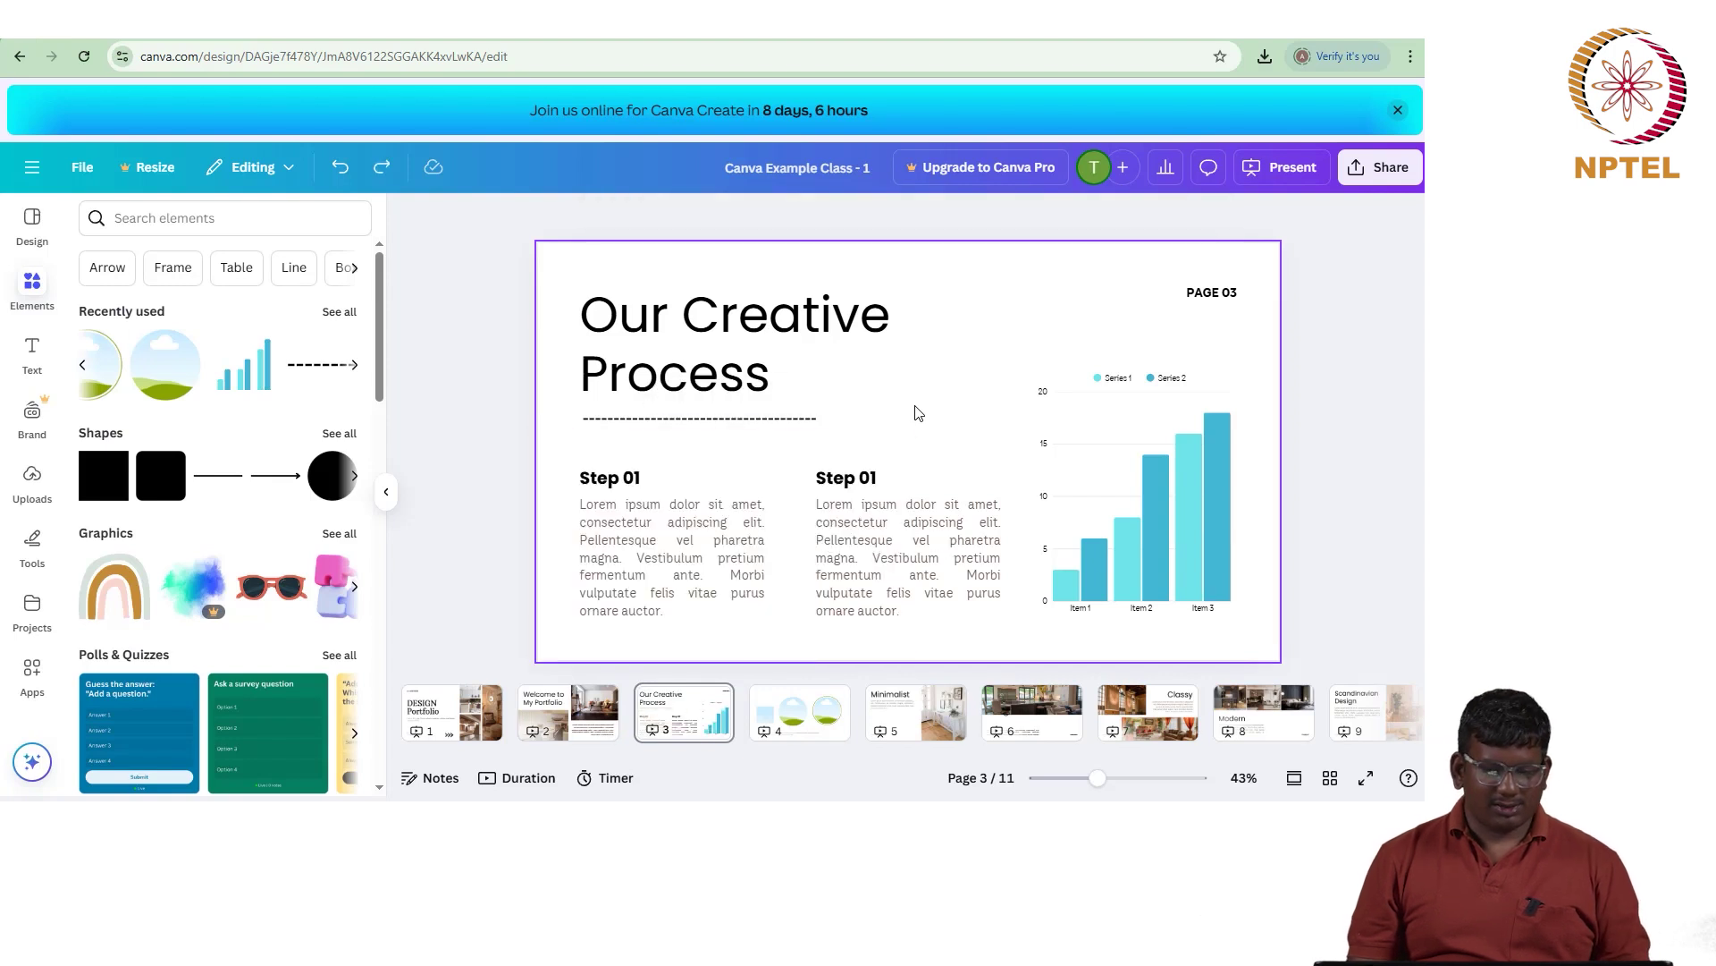
click(452, 712)
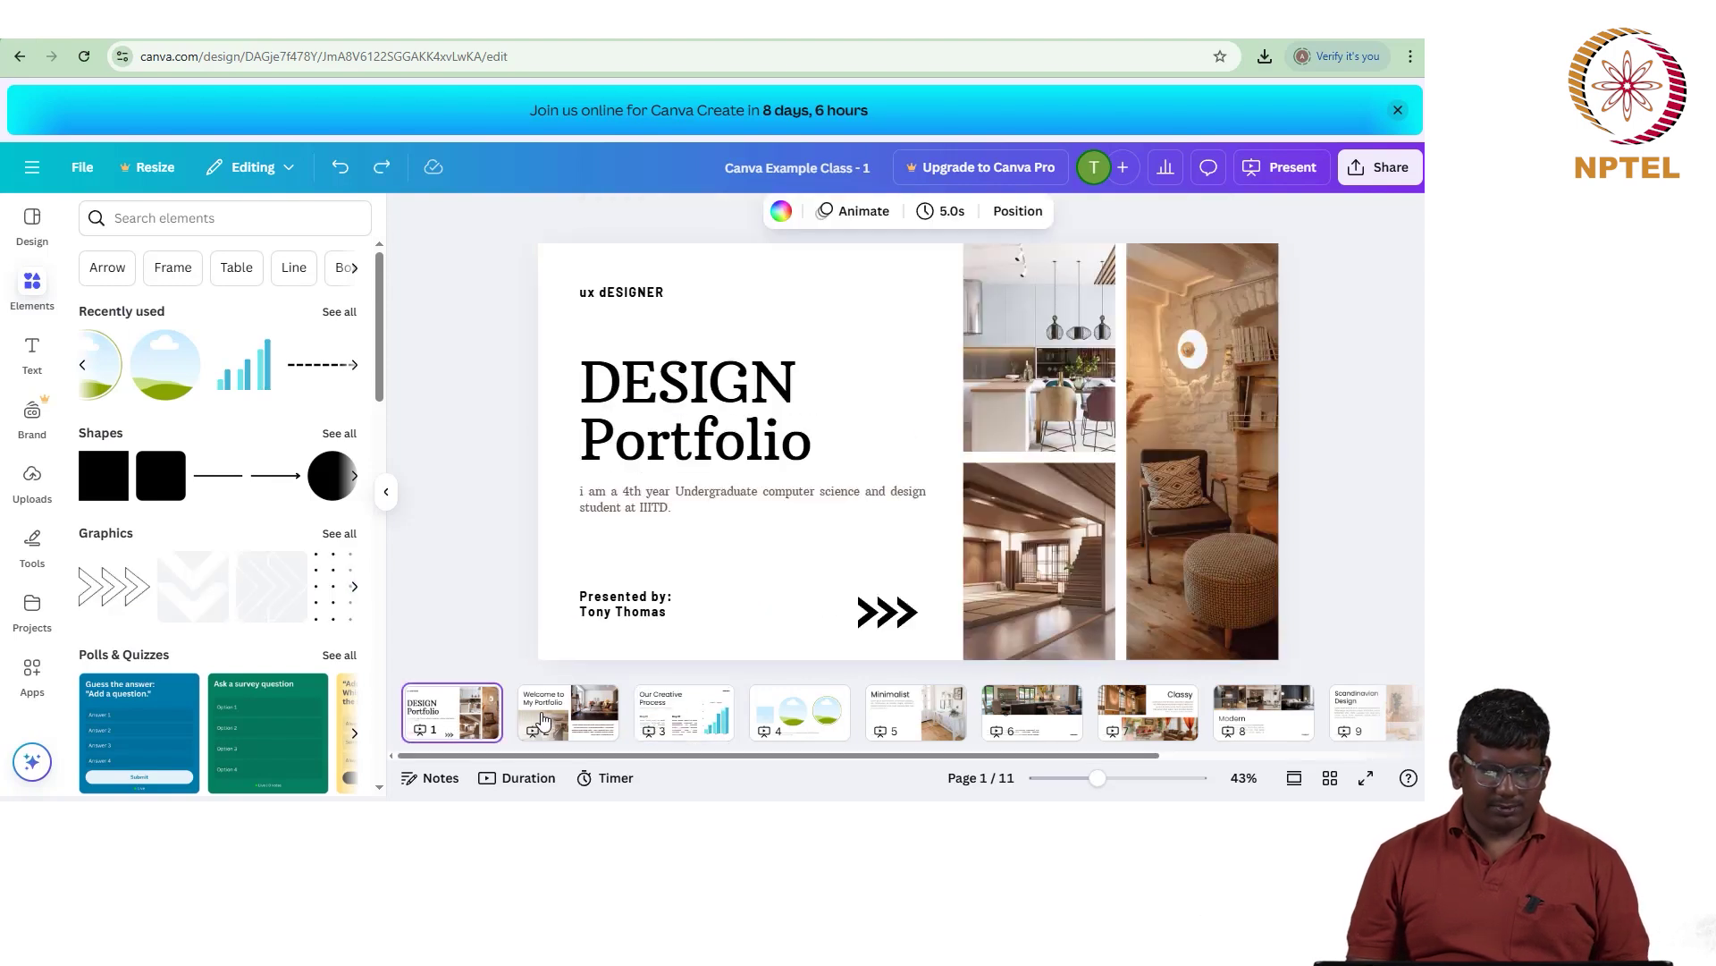
click(543, 719)
click(1008, 561)
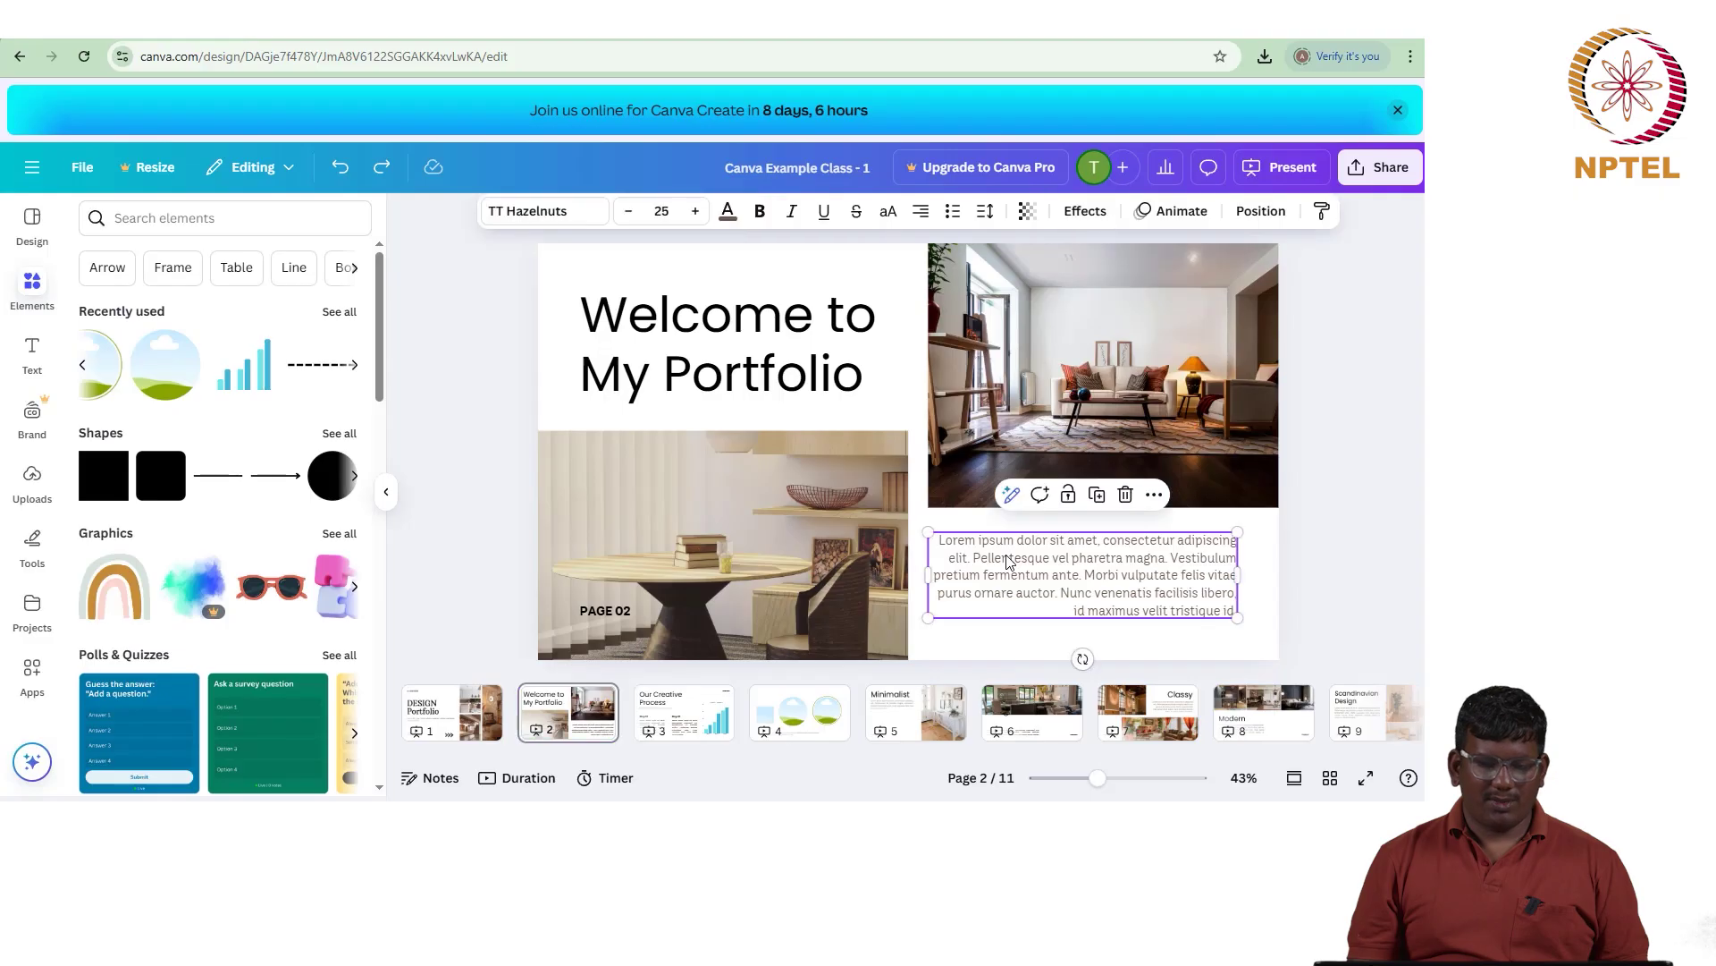
click(766, 394)
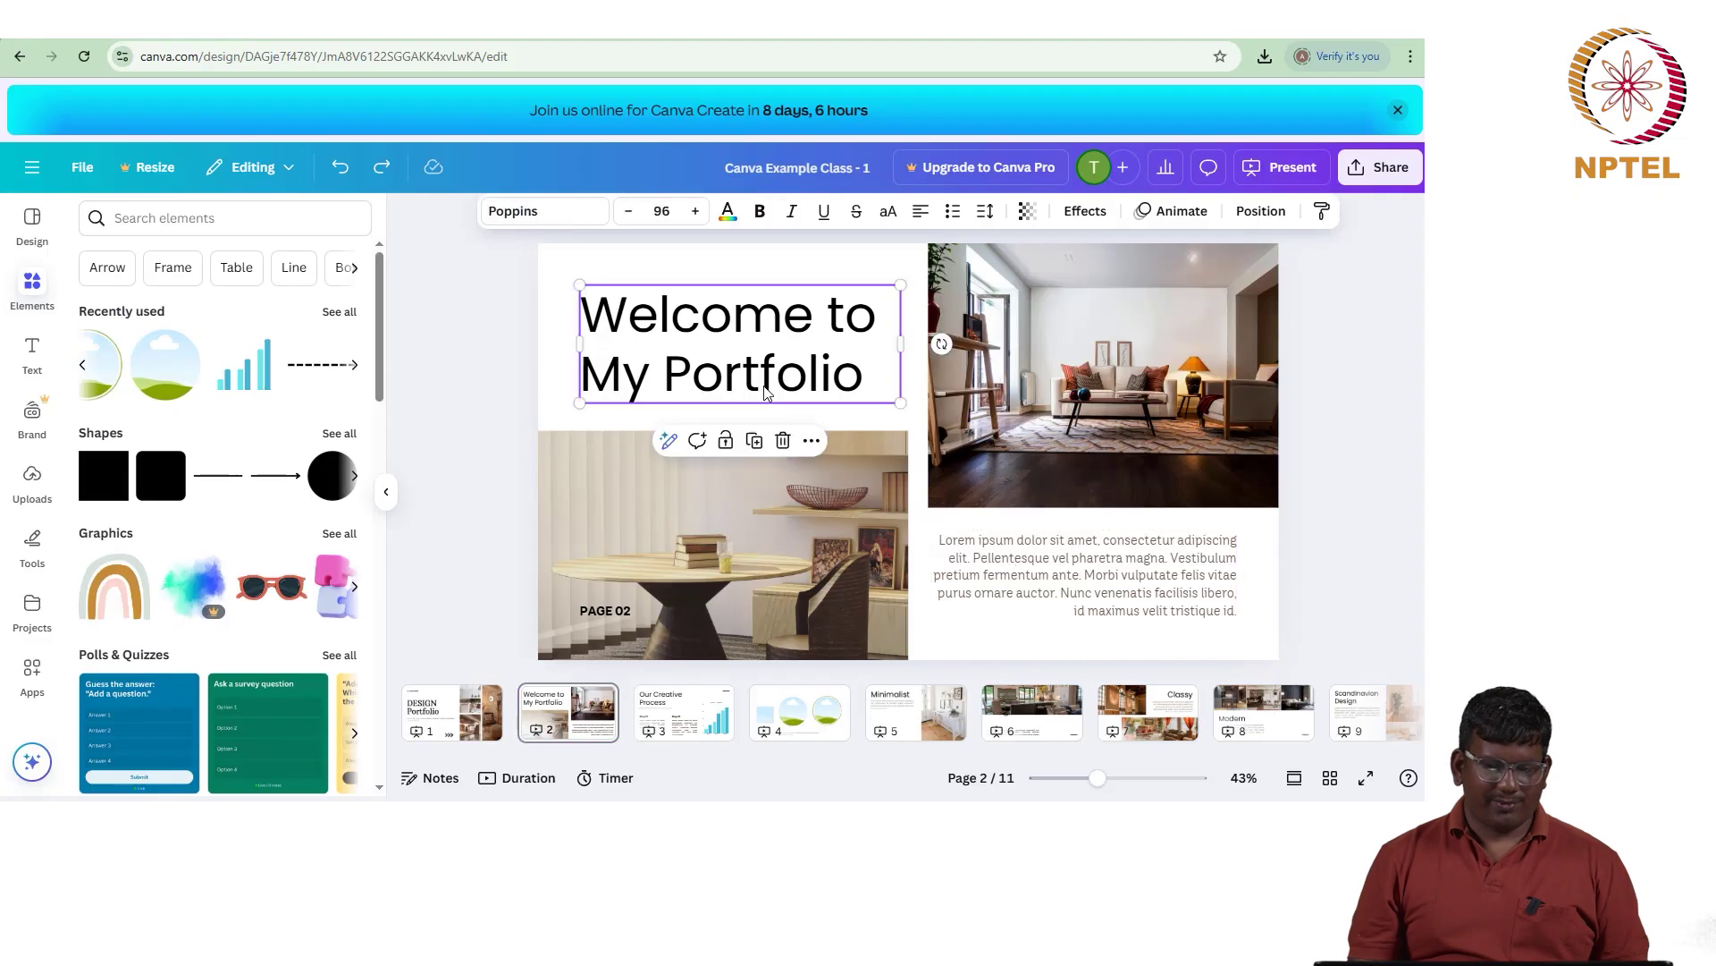
click(452, 712)
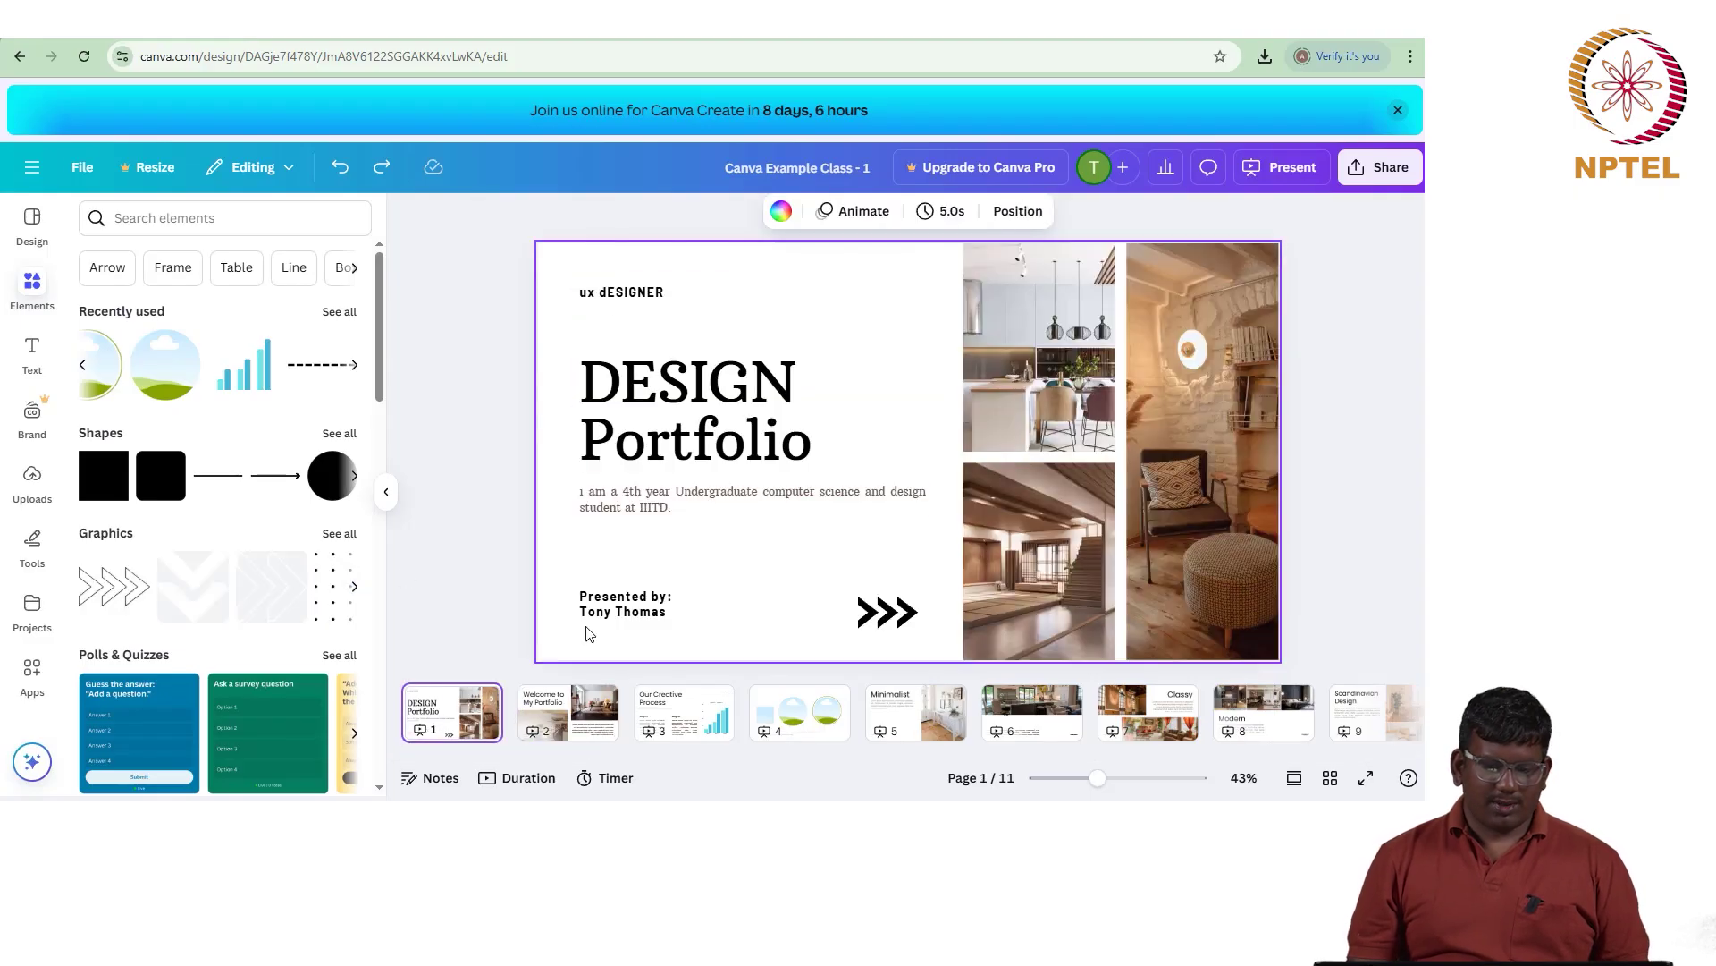
click(567, 712)
Step: Try a font size of 26 on the "DESIGN Portfolio" heading on page 1, and undo the change
click(435, 720)
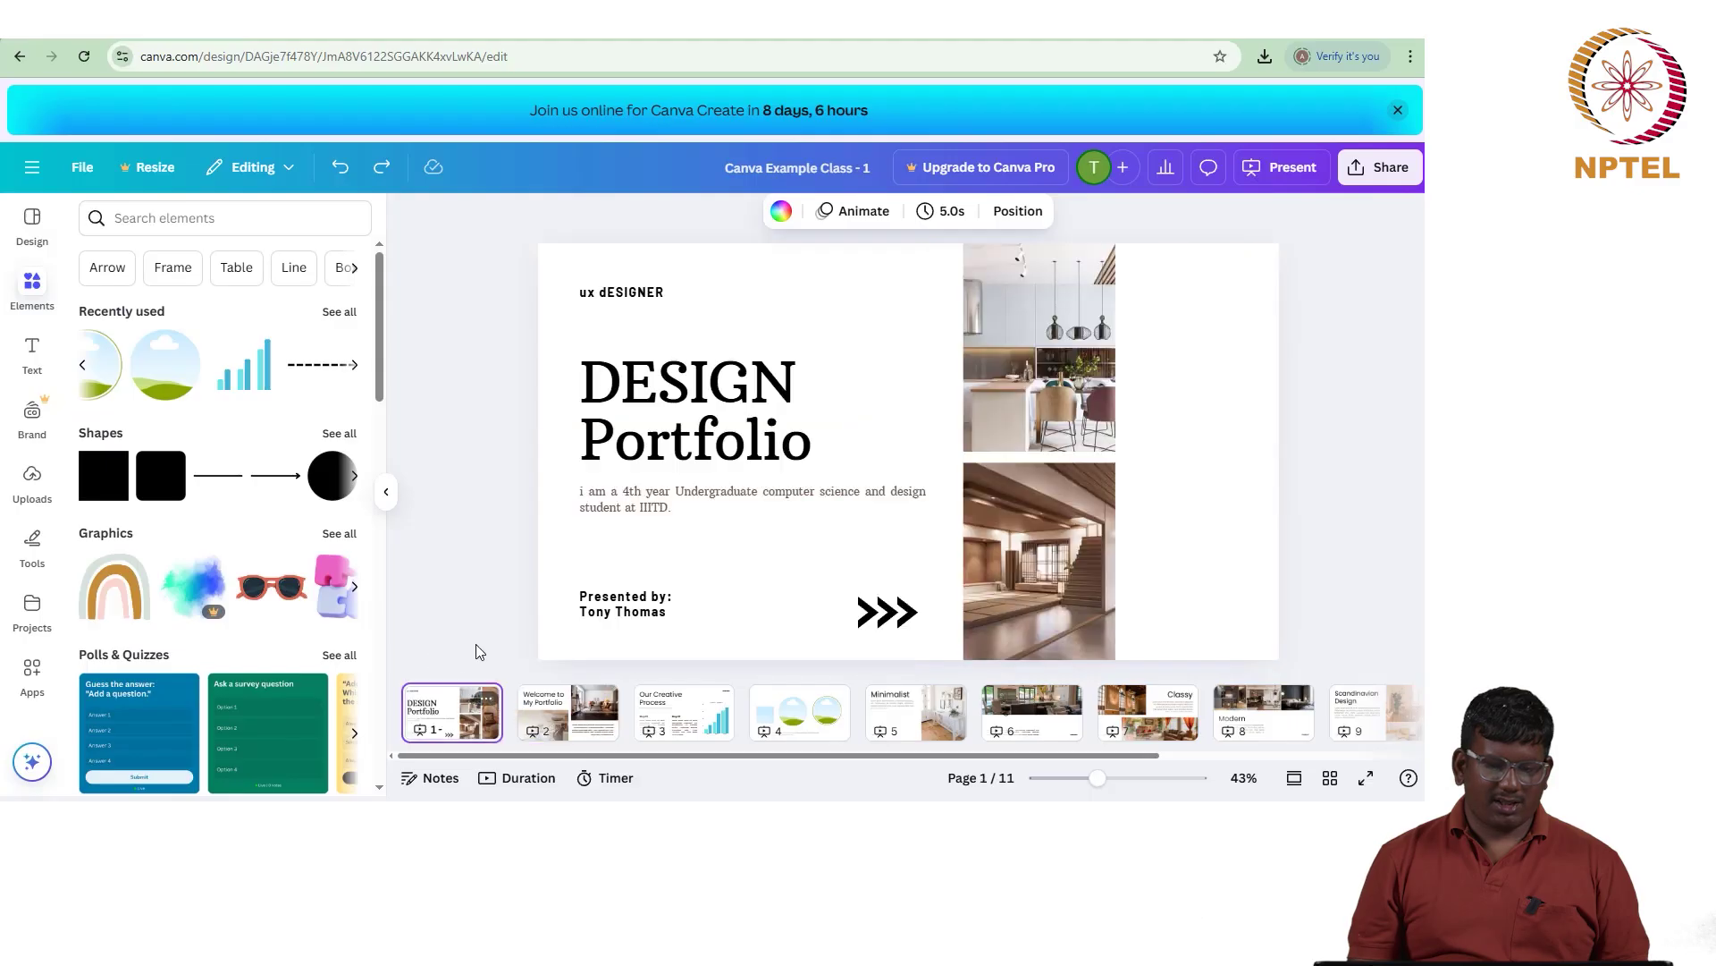
click(637, 385)
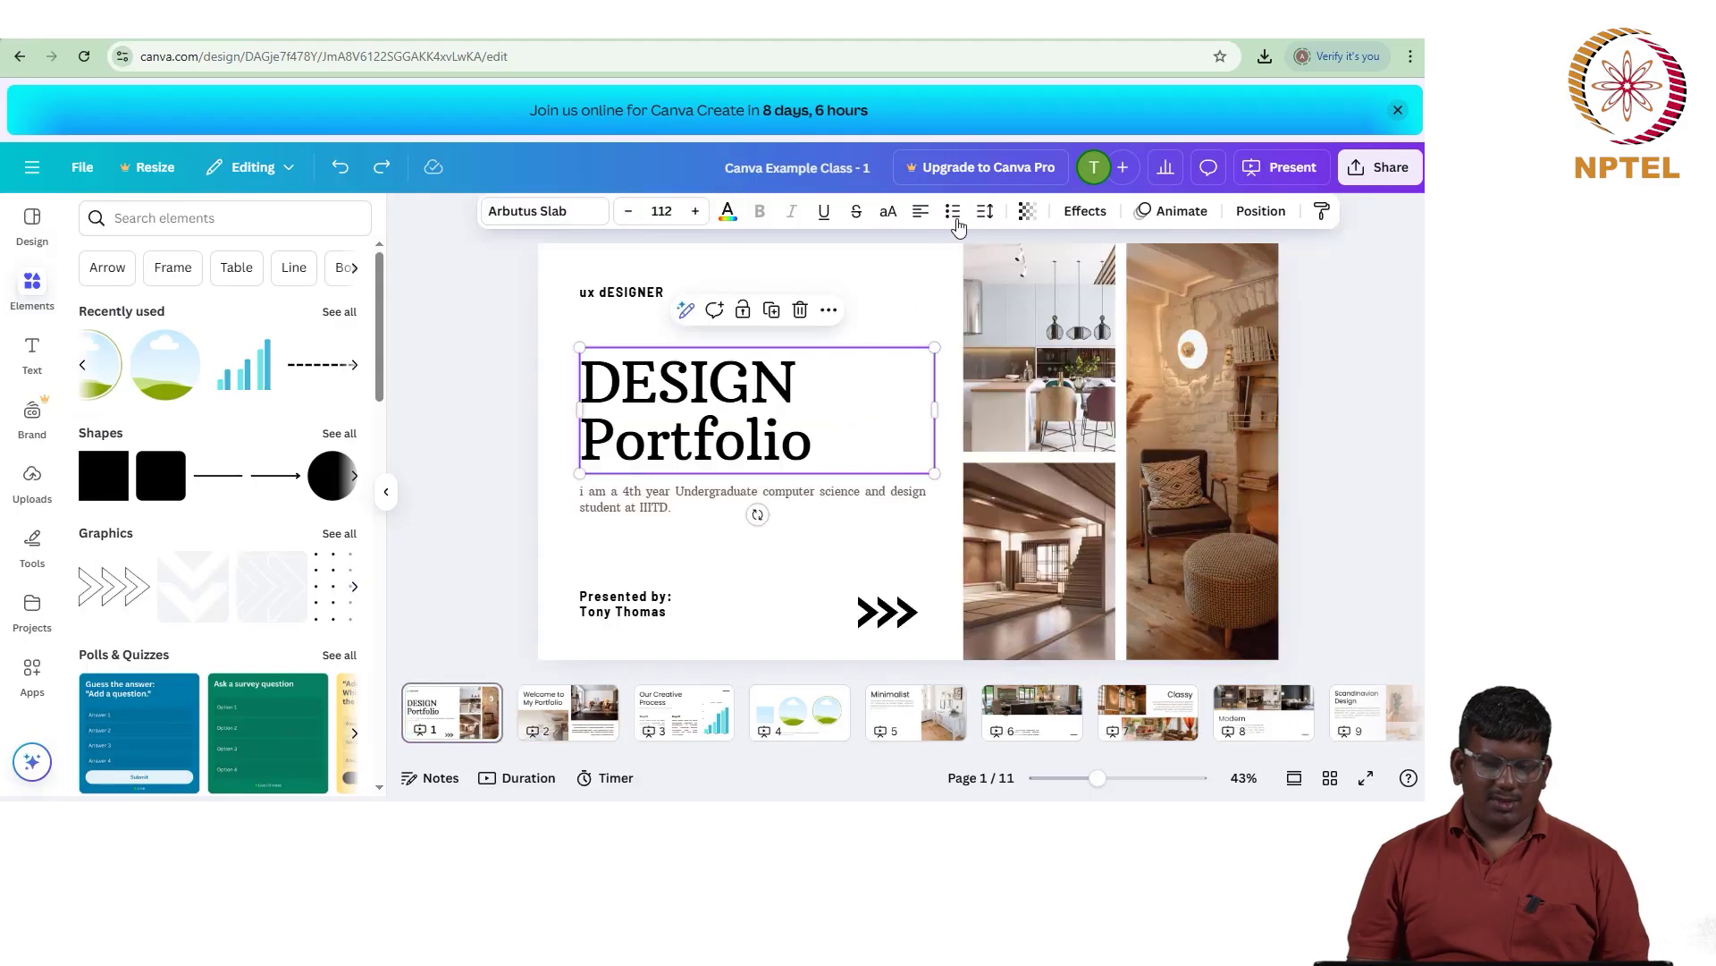
click(659, 212)
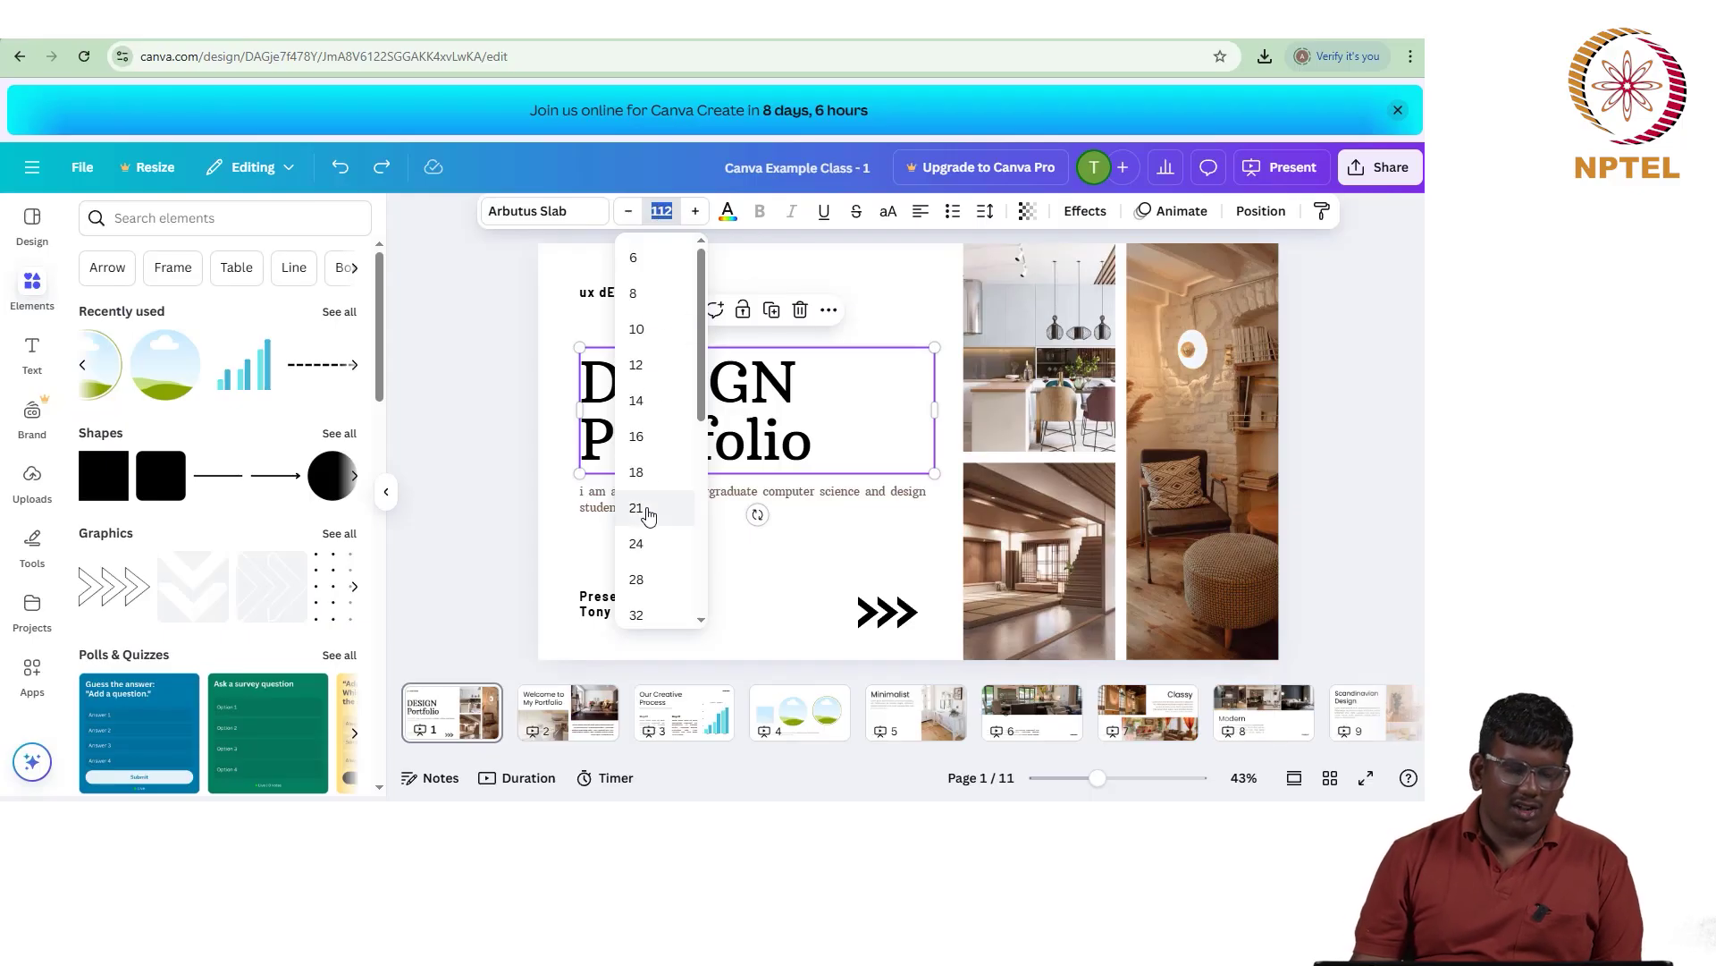
click(666, 210)
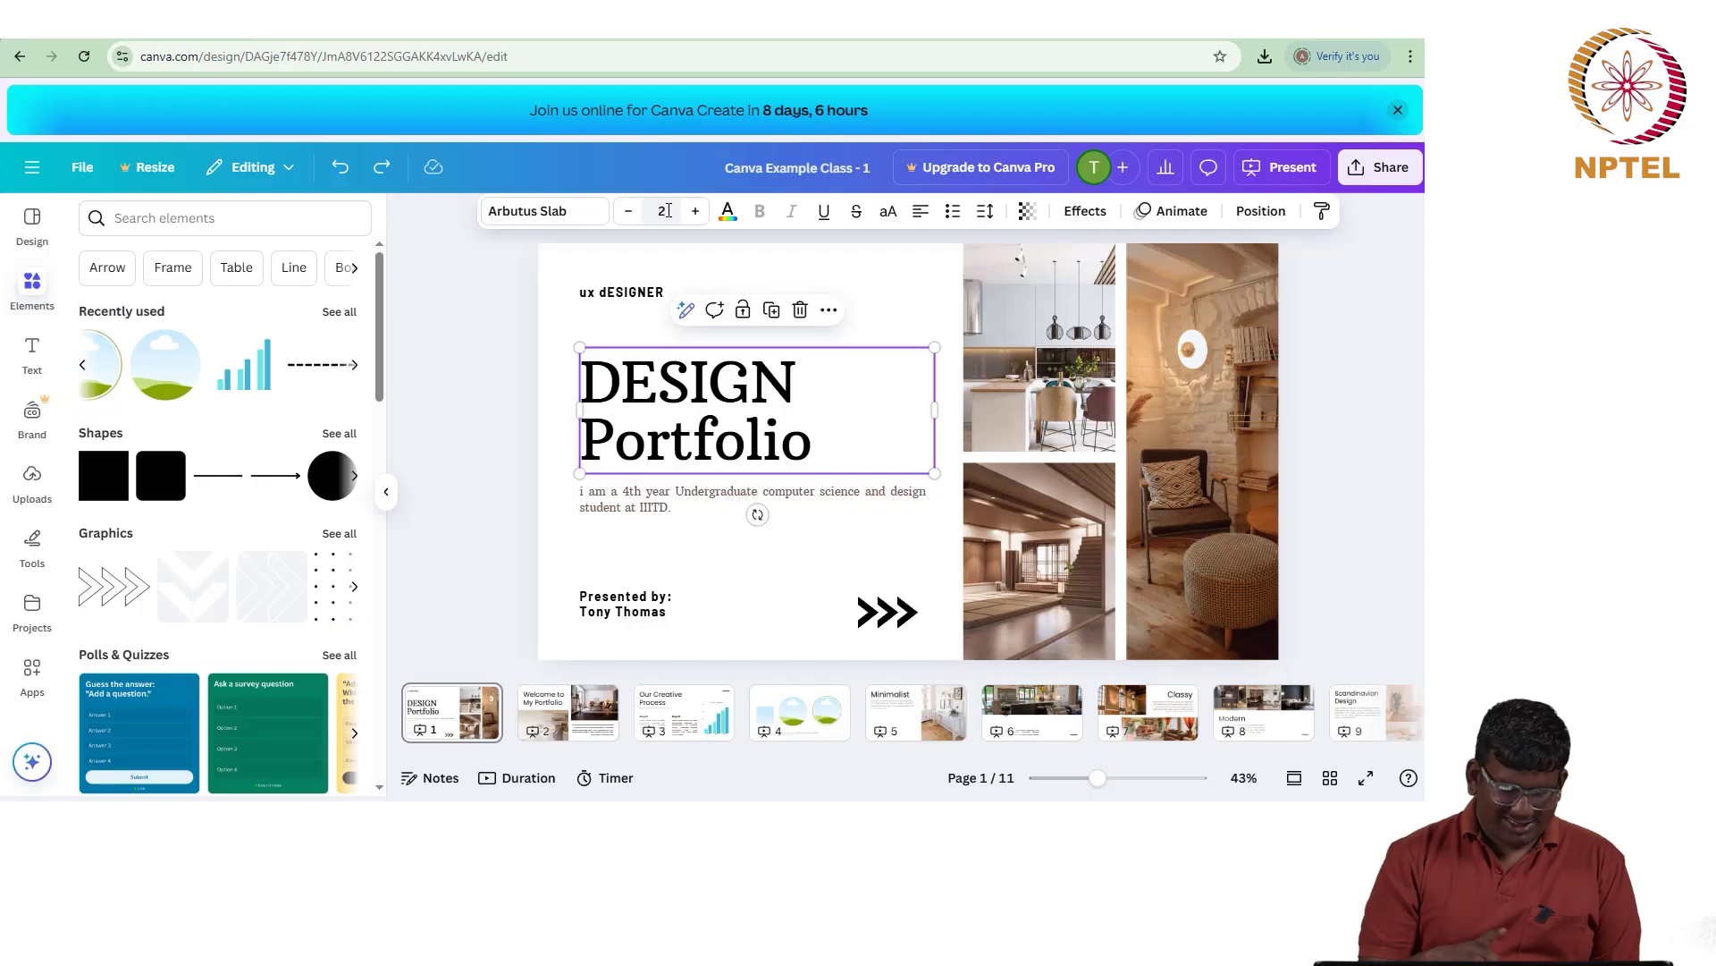
key(Return)
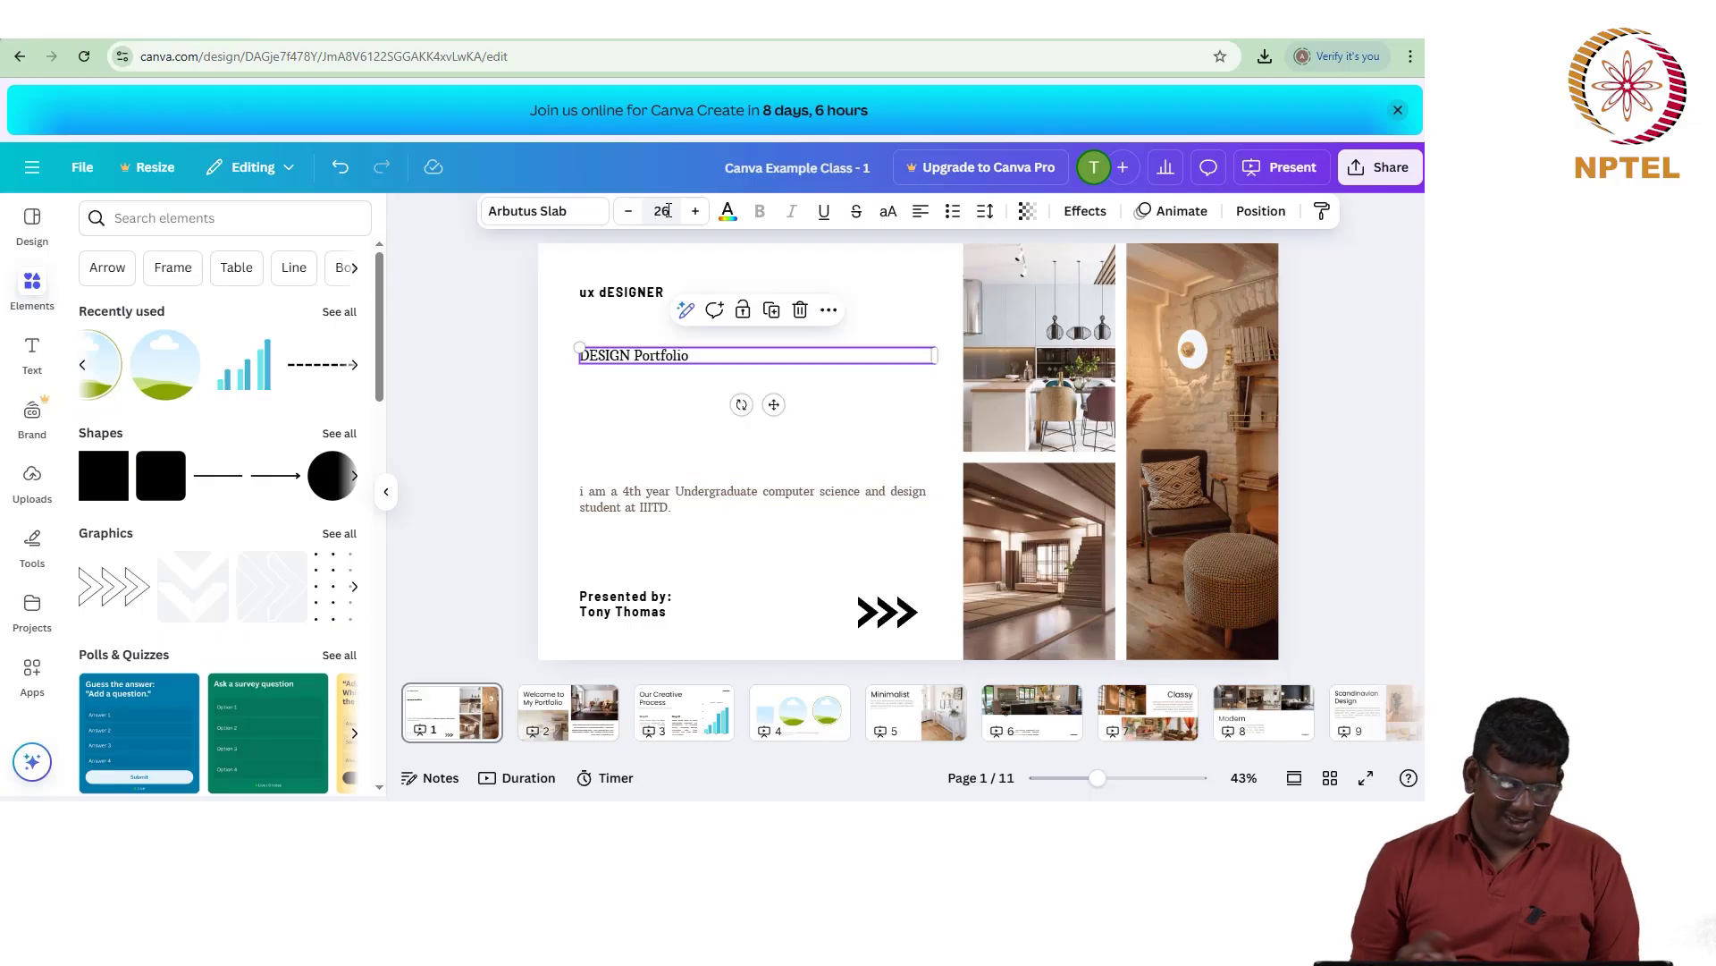
key(ctrl+z)
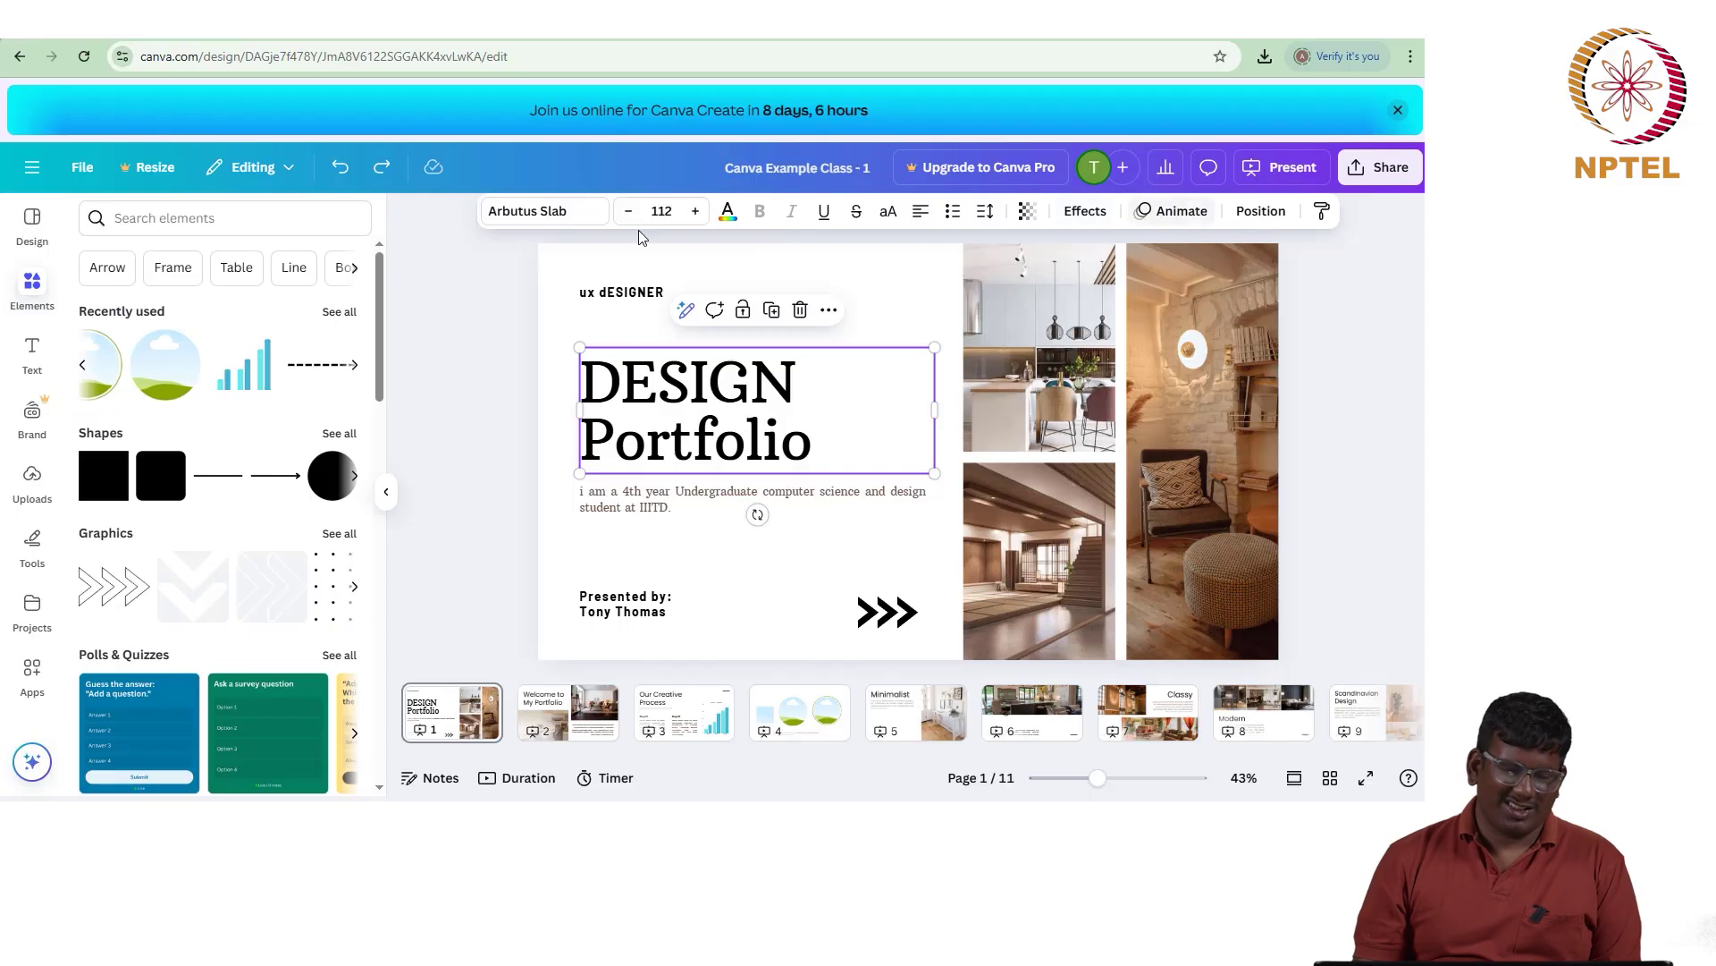
click(604, 324)
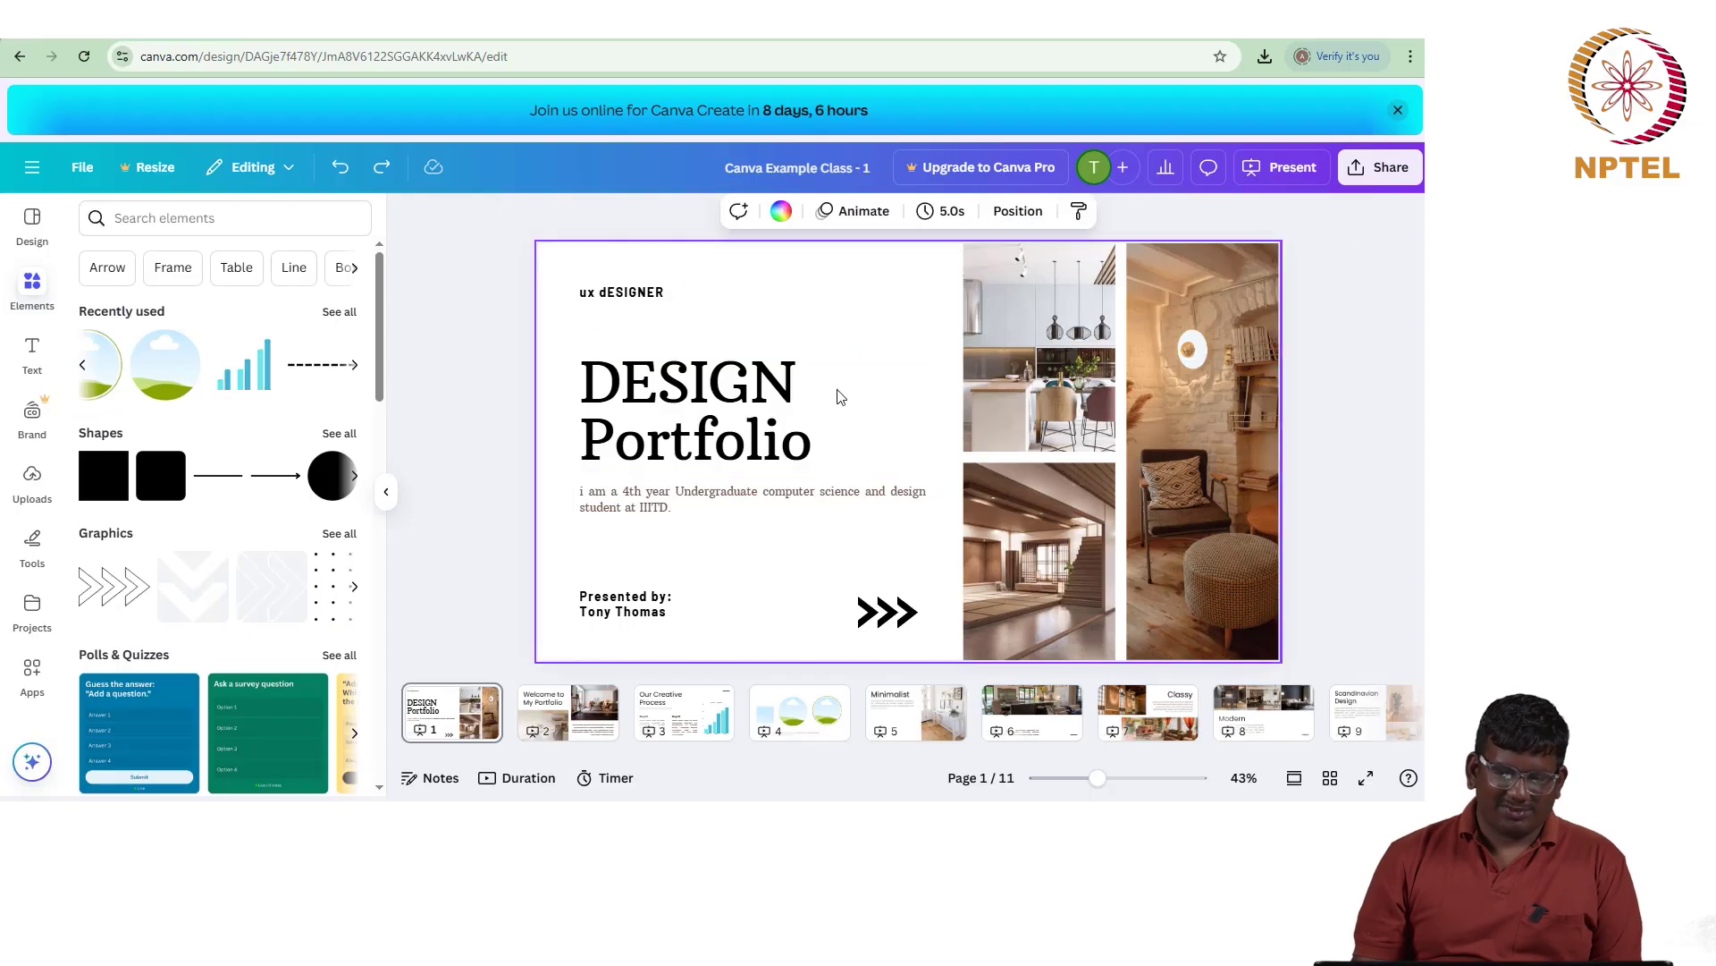
Step: Apply the Myst filter at full intensity to the kitchen photo on page 1
click(989, 379)
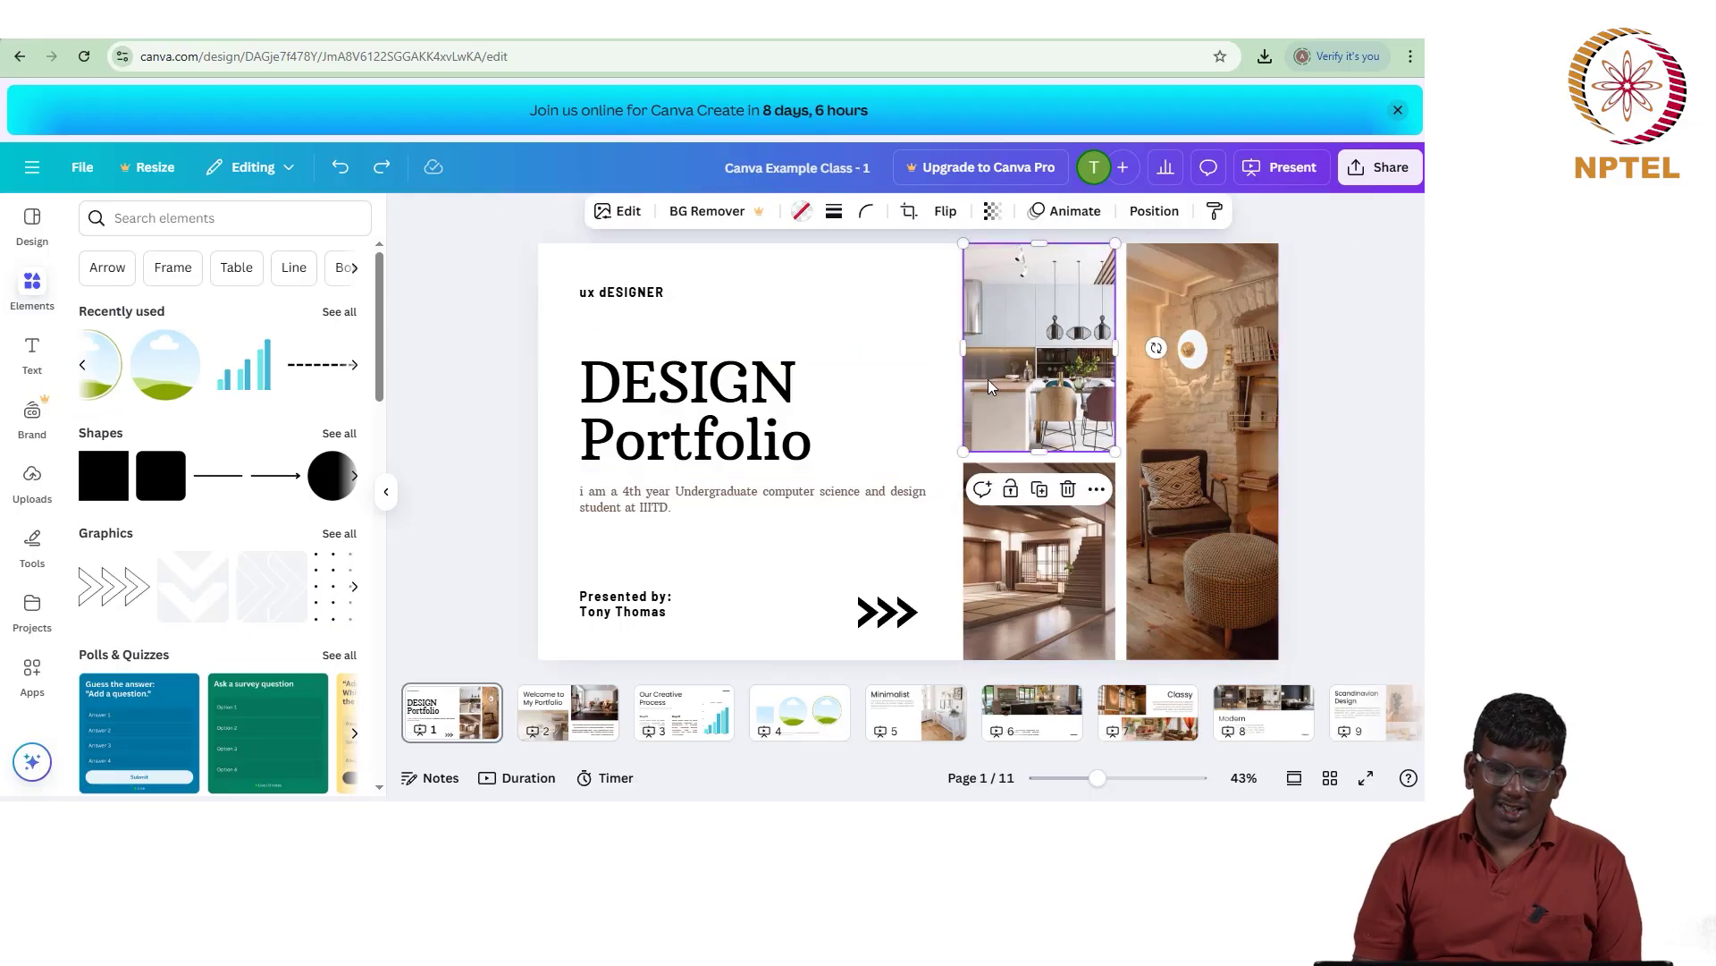
click(636, 220)
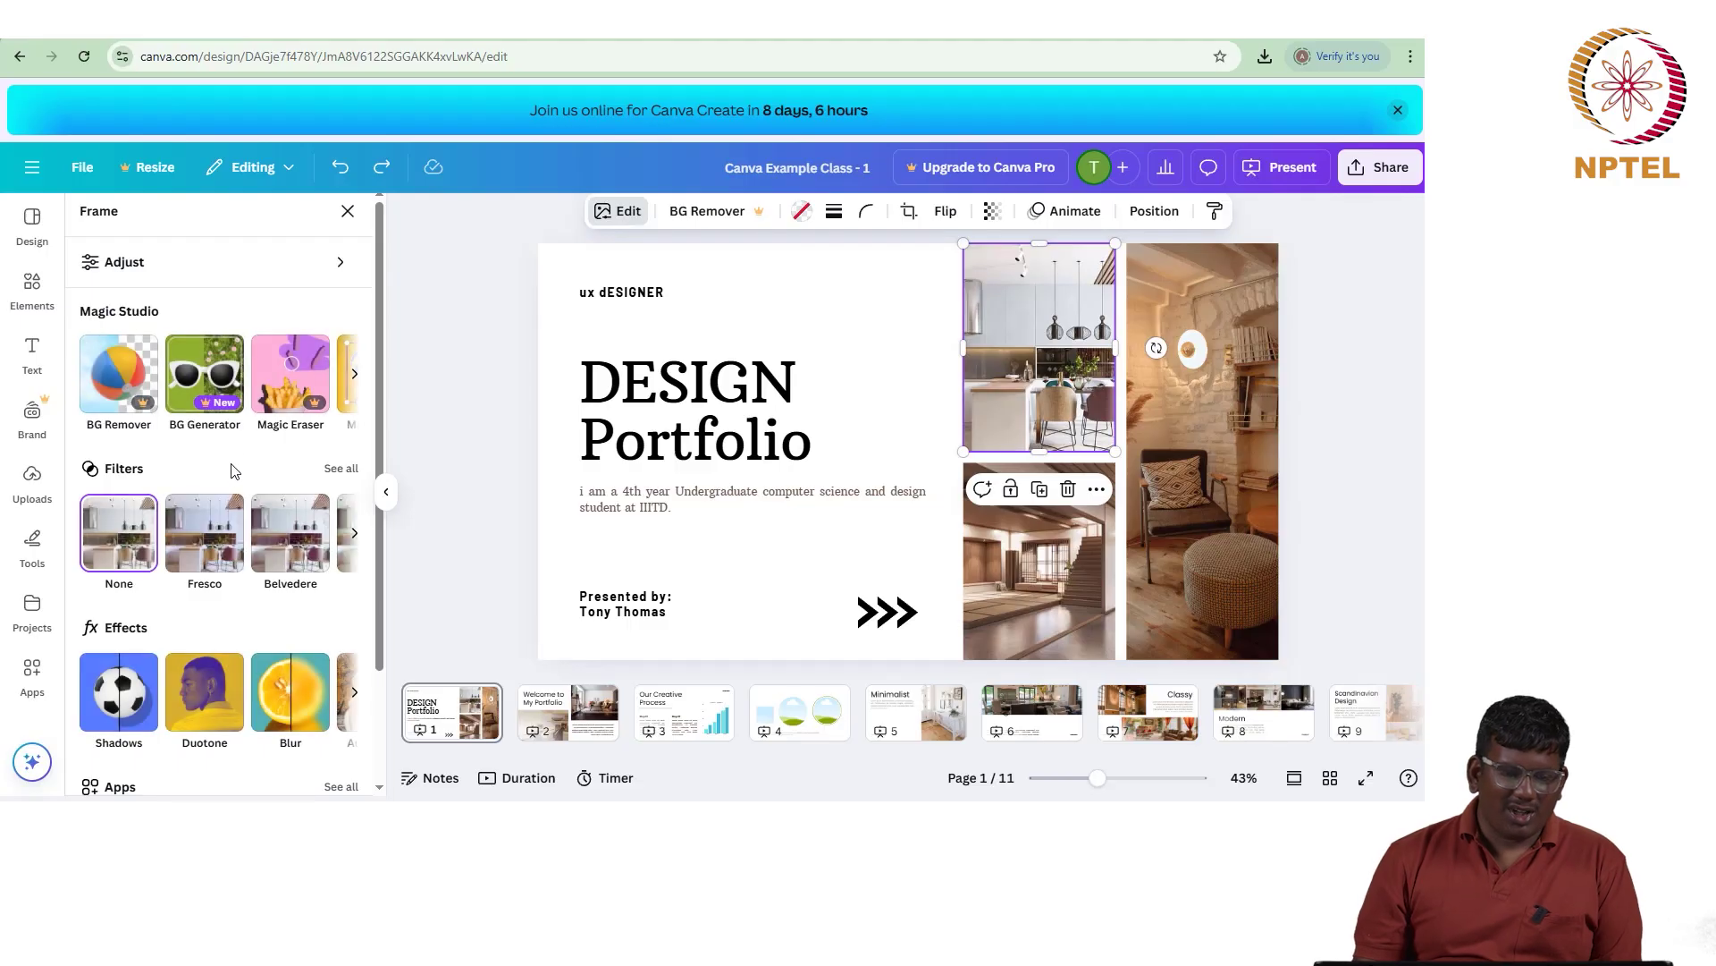
click(340, 469)
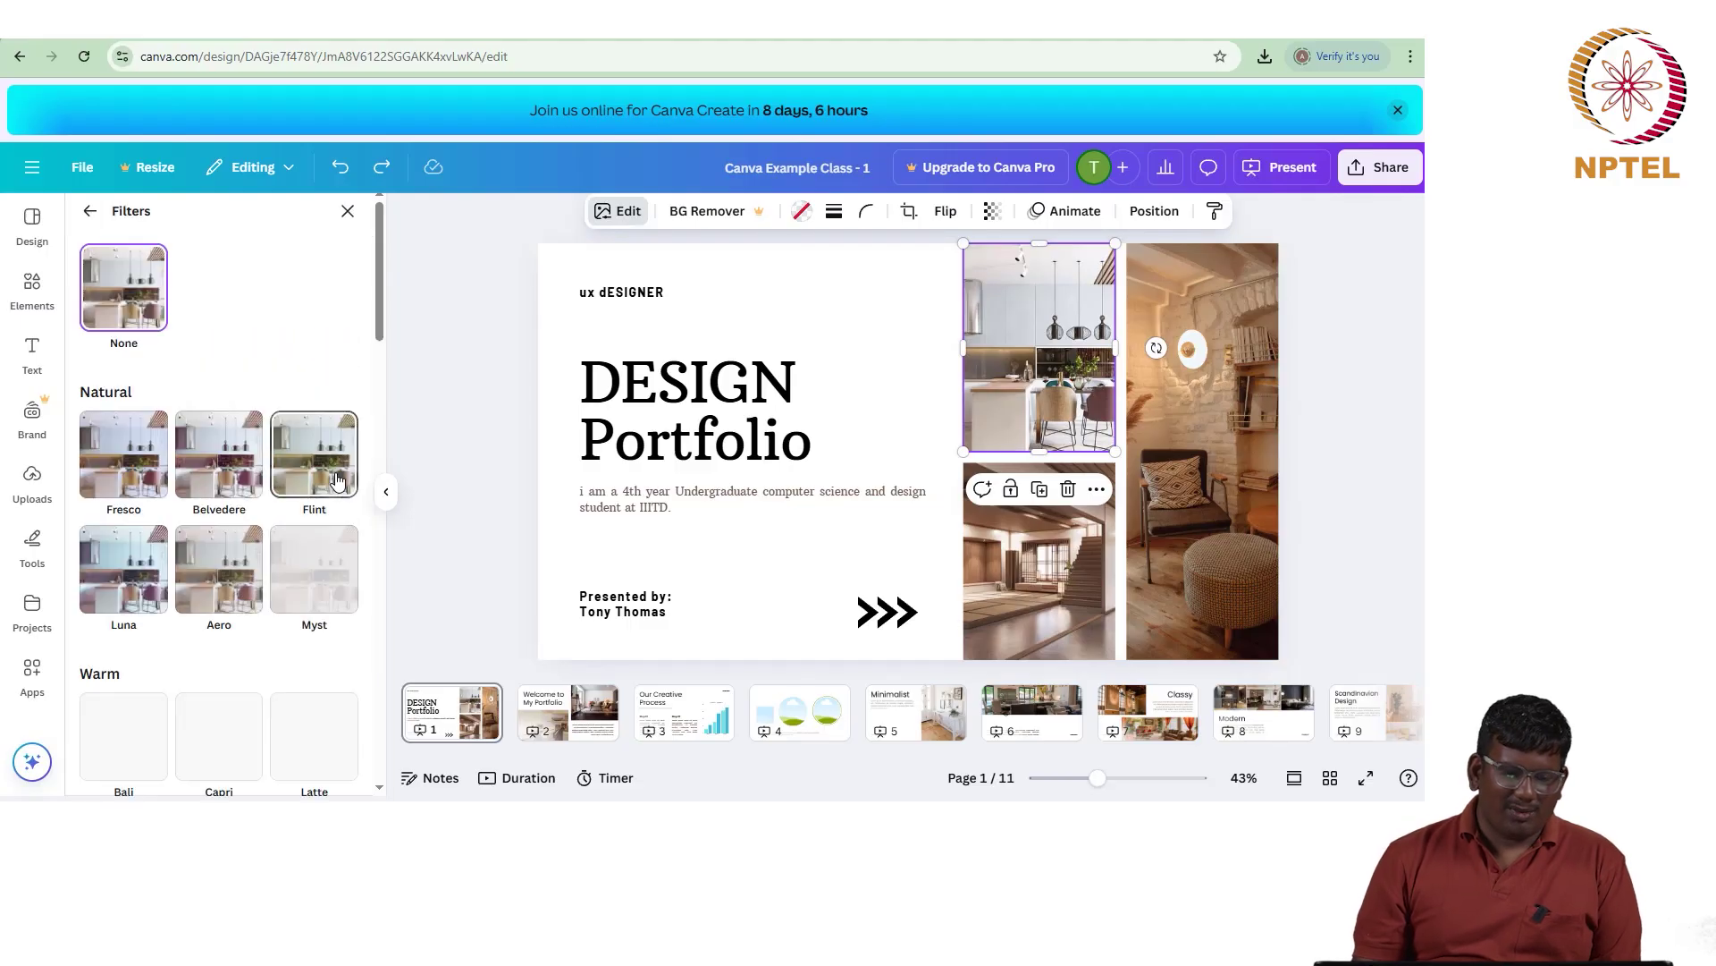
click(310, 599)
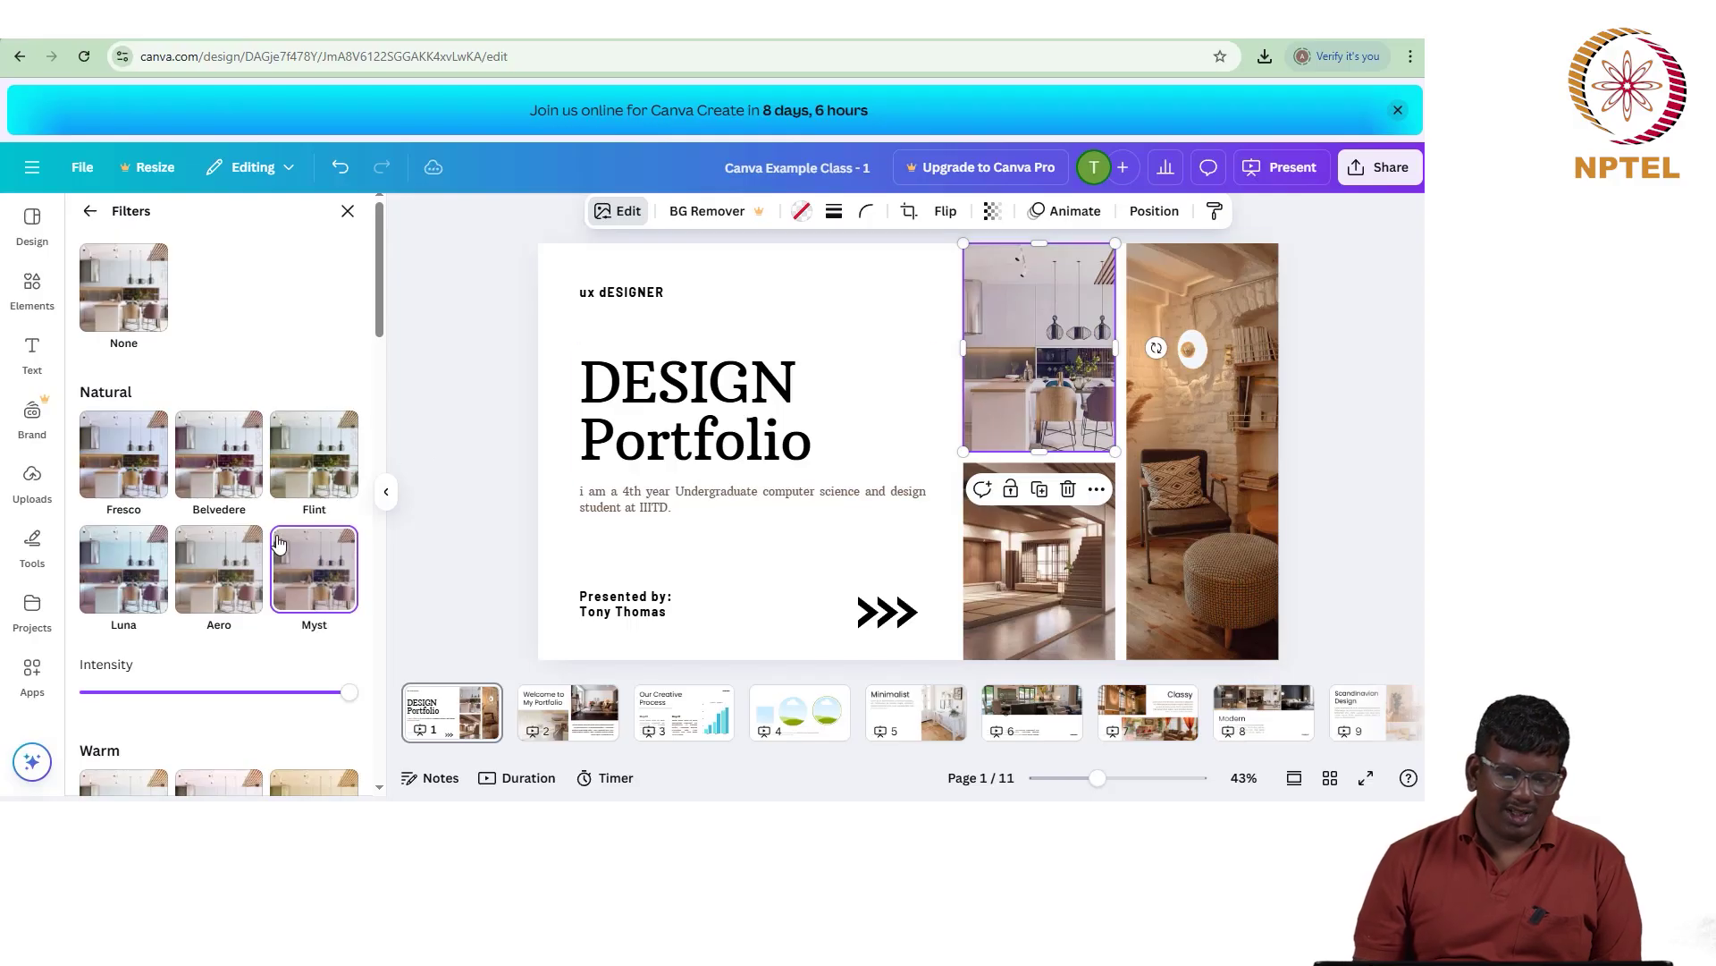
scroll(279, 554, down, 3)
scroll(279, 554, up, 1)
drag(284, 517, 372, 563)
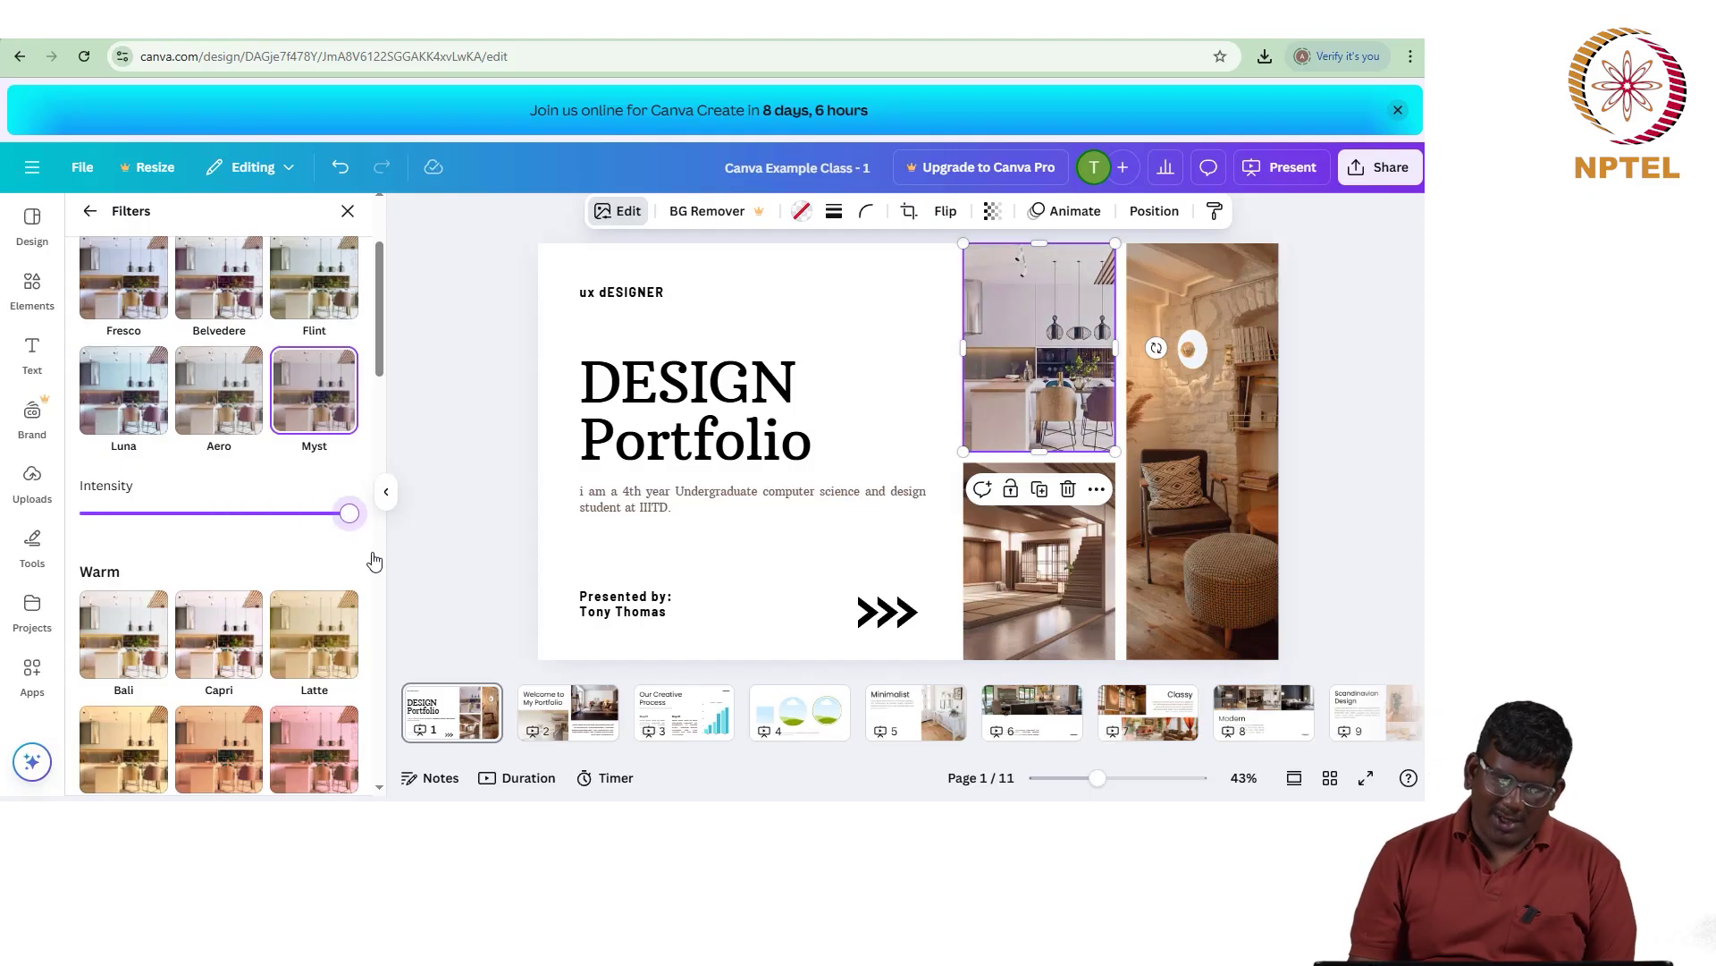
Step: Apply the Tundra filter to the staircase interior photo below the kitchen photo and finish editing its filters
scroll(251, 563, down, 3)
scroll(251, 563, down, 1)
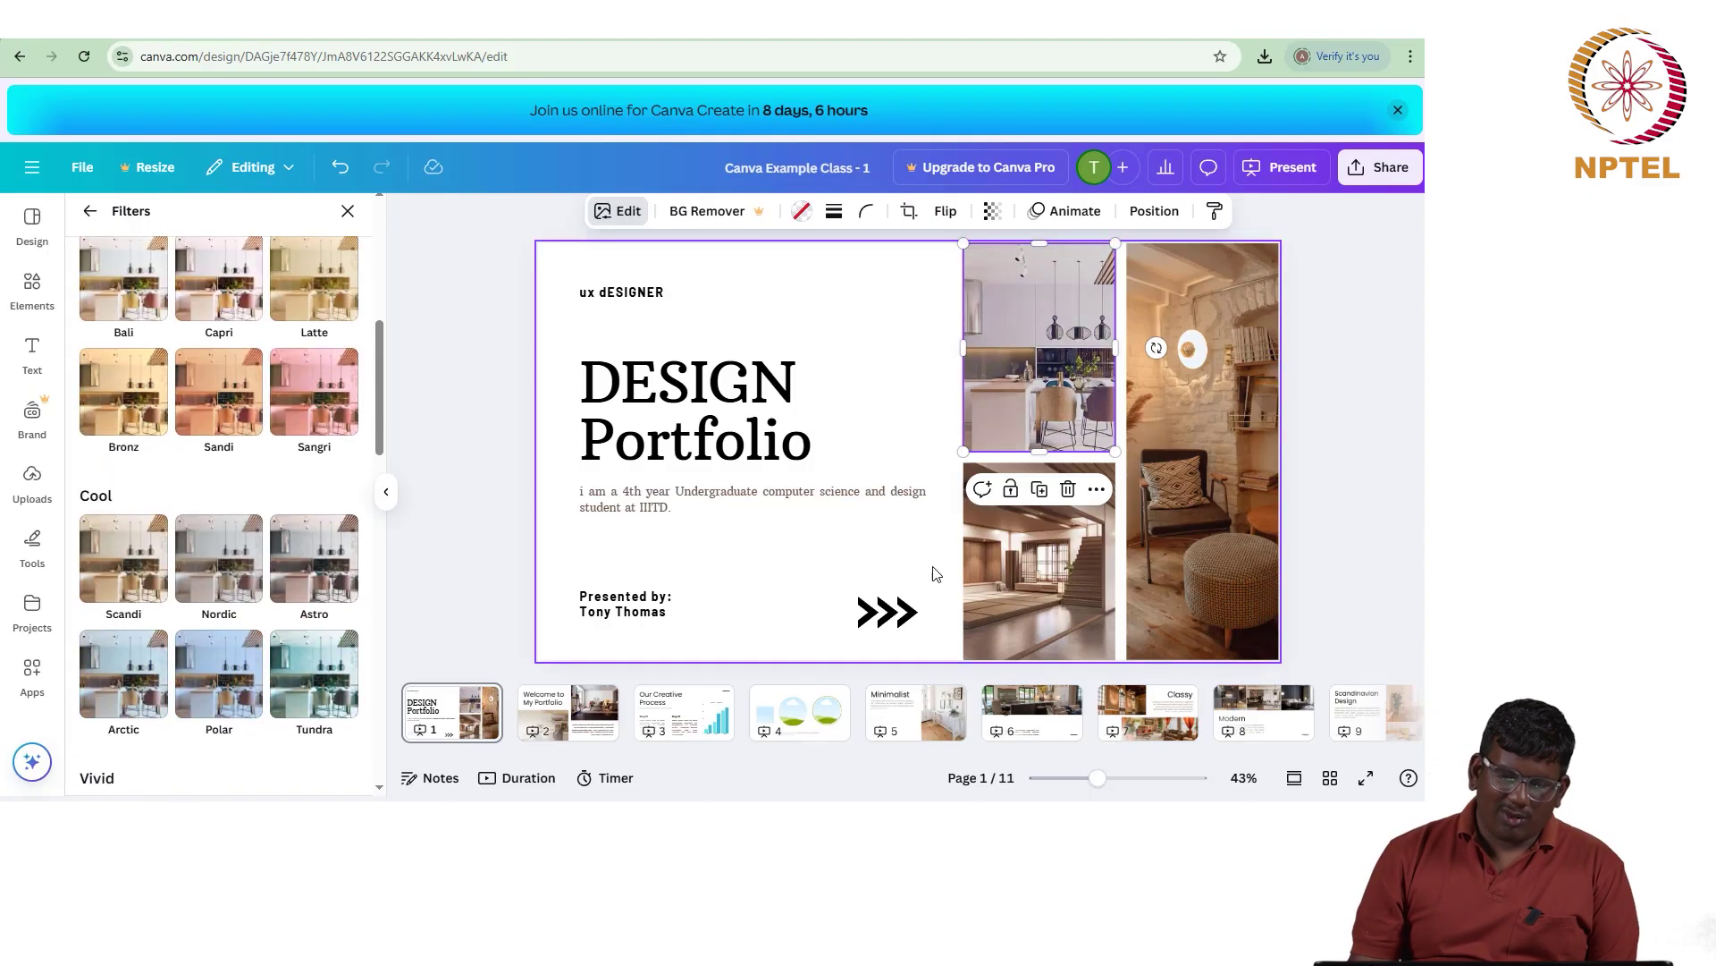
click(1019, 591)
scroll(268, 581, down, 1)
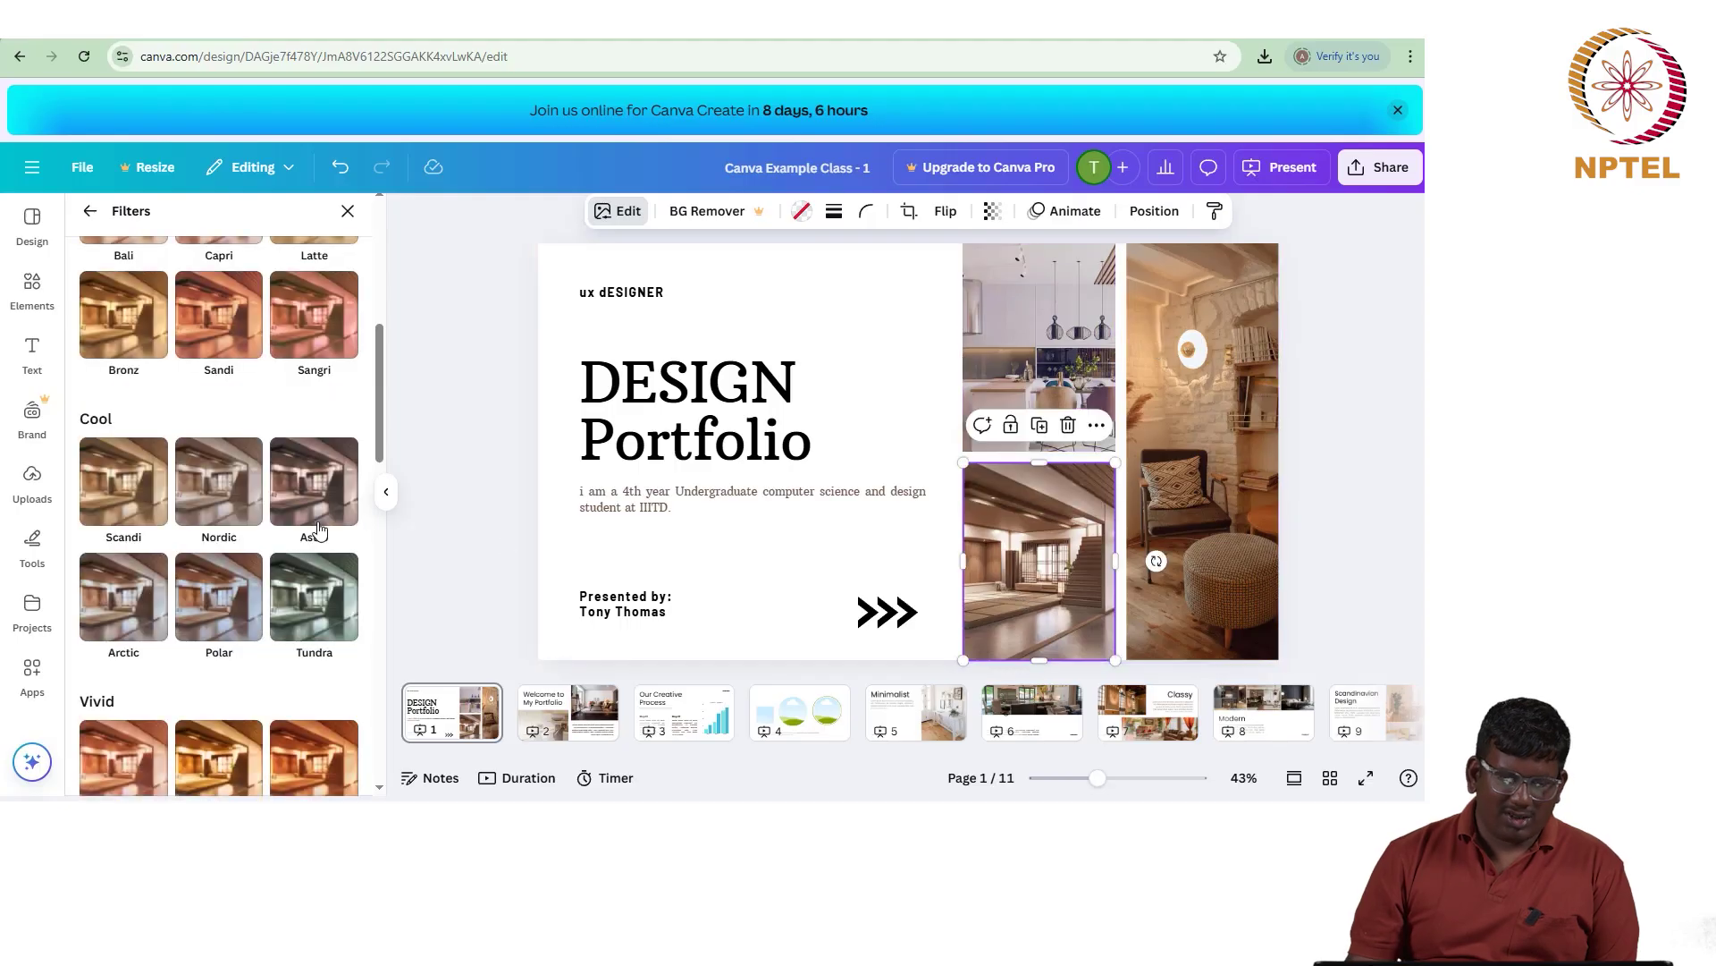
click(297, 619)
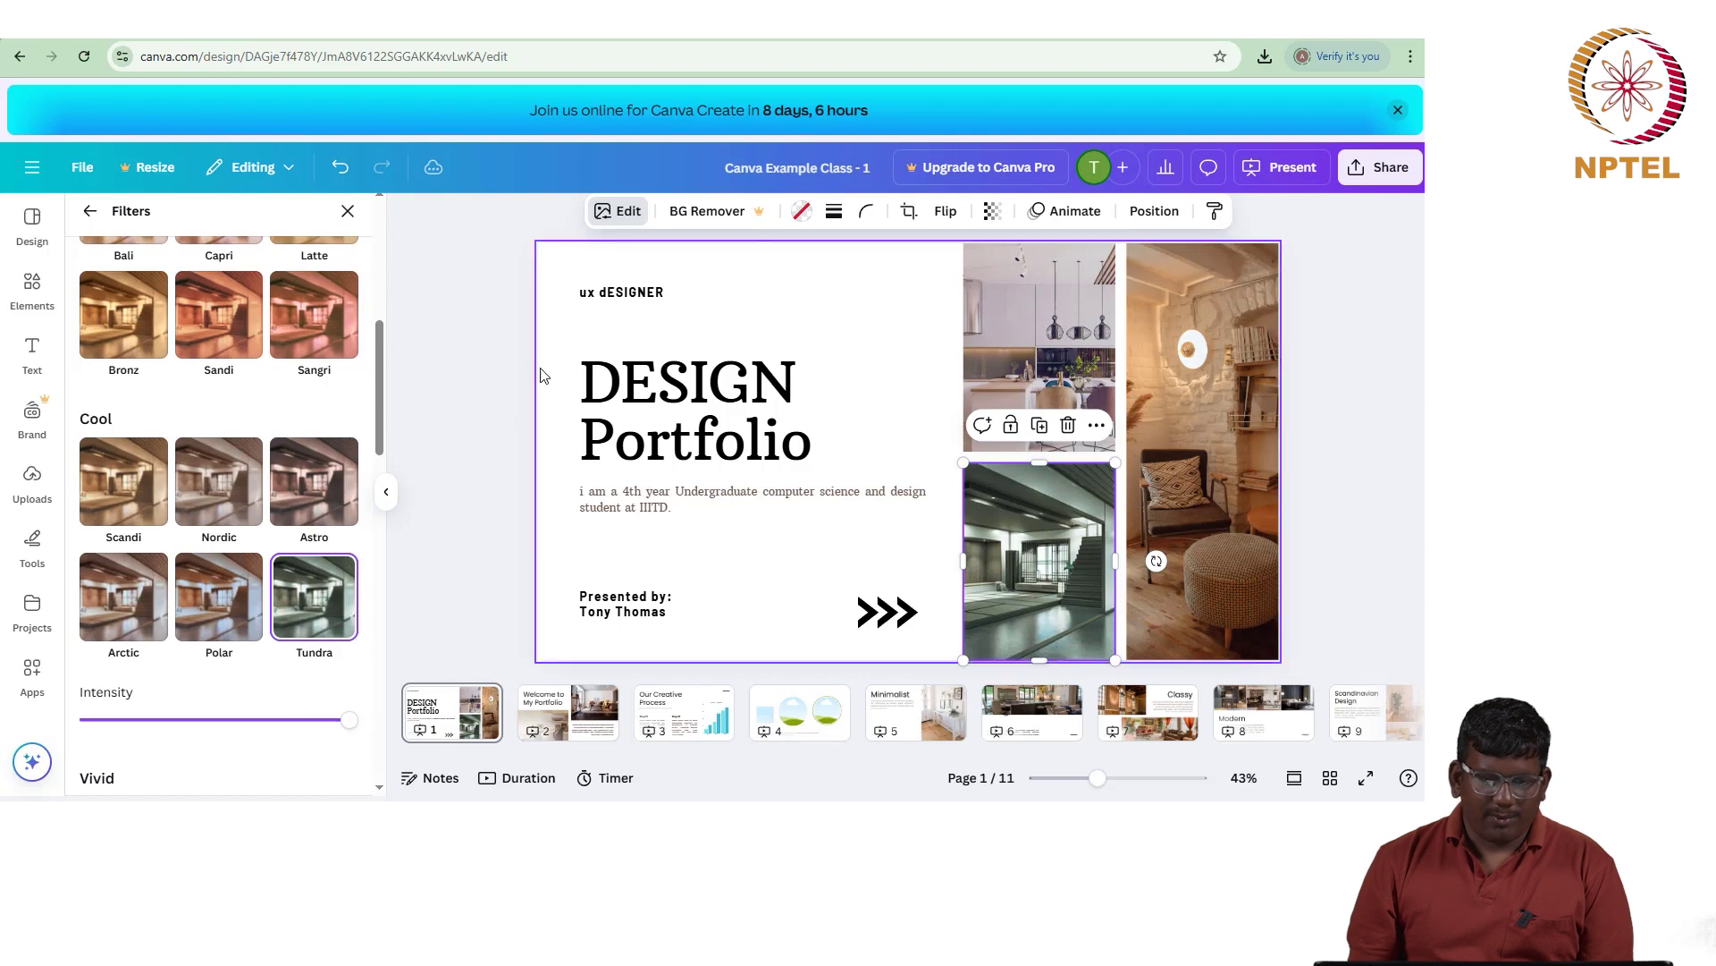
click(345, 212)
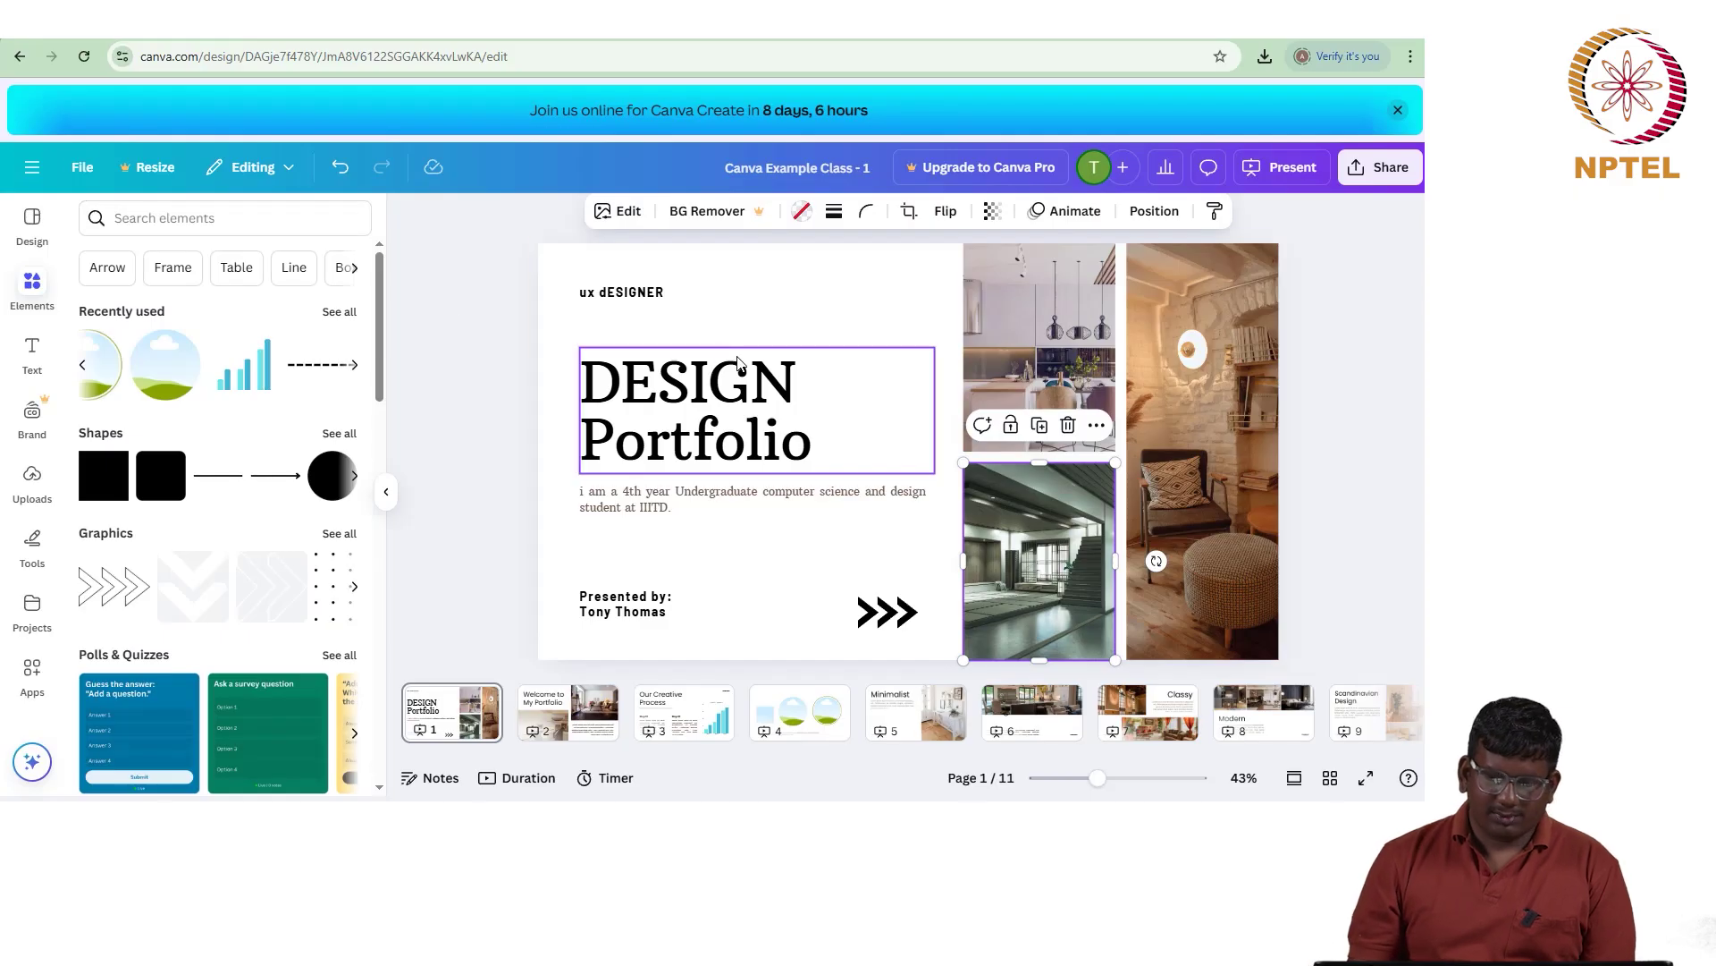
Step: Try filling the kitchen photo's frame with the turquoise document colour #6ce5e8, and undo the fill
click(738, 362)
click(1017, 336)
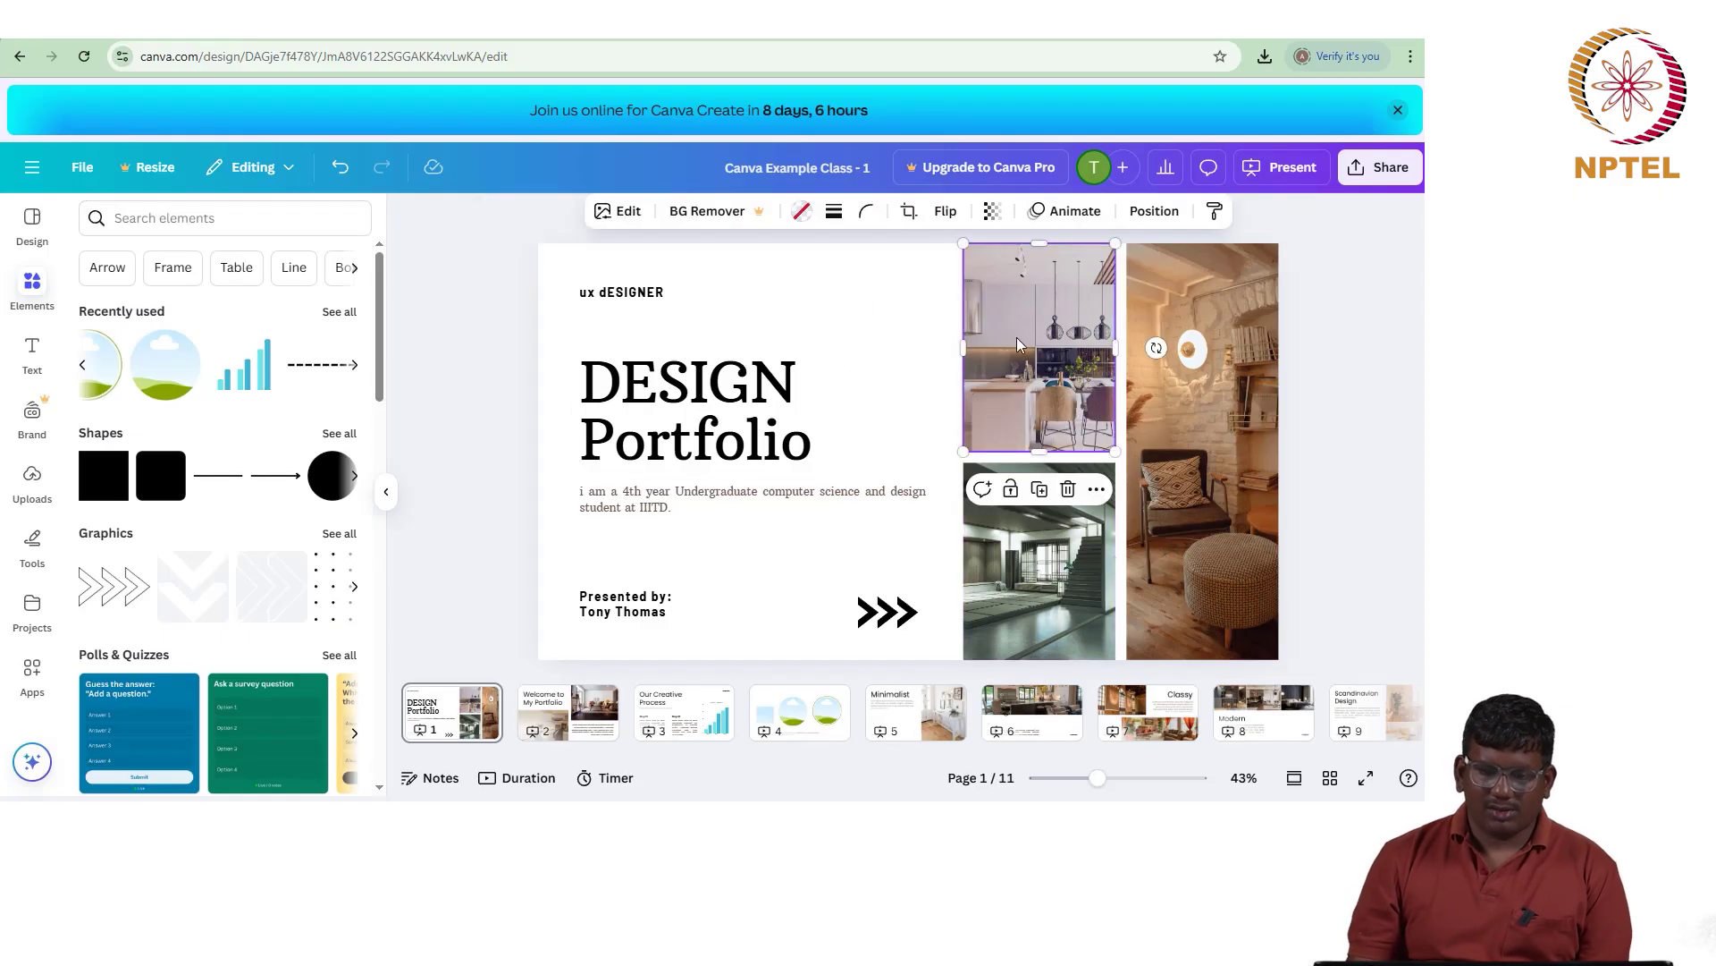
click(802, 213)
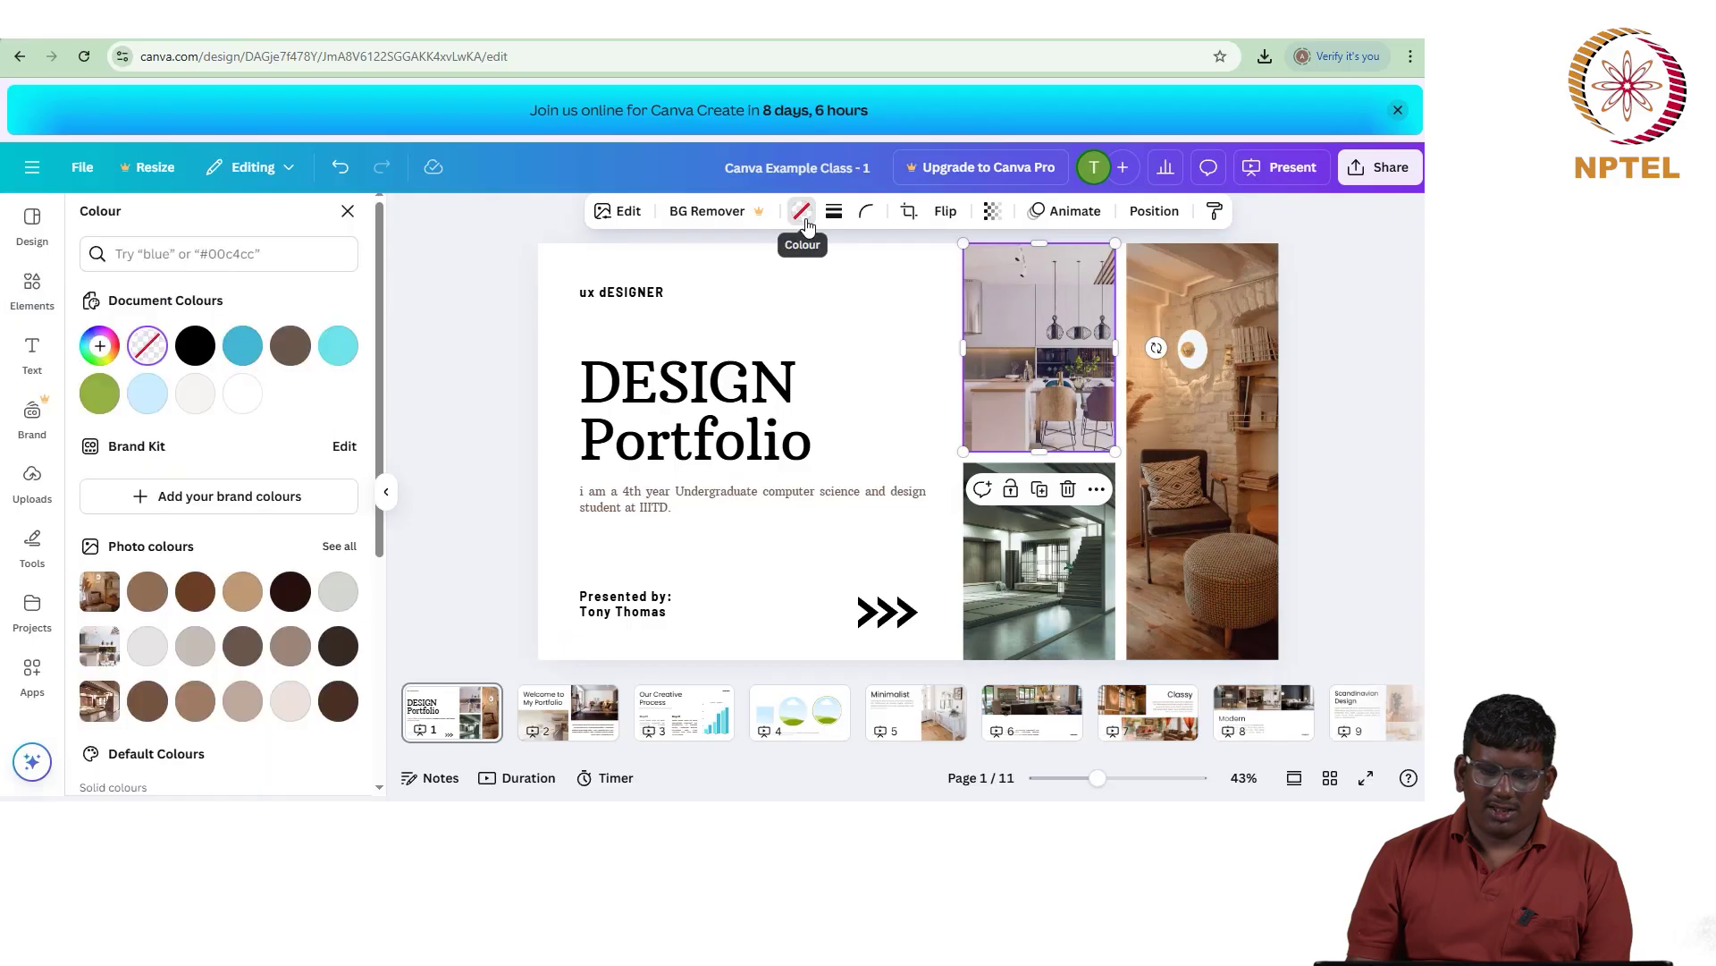
click(339, 347)
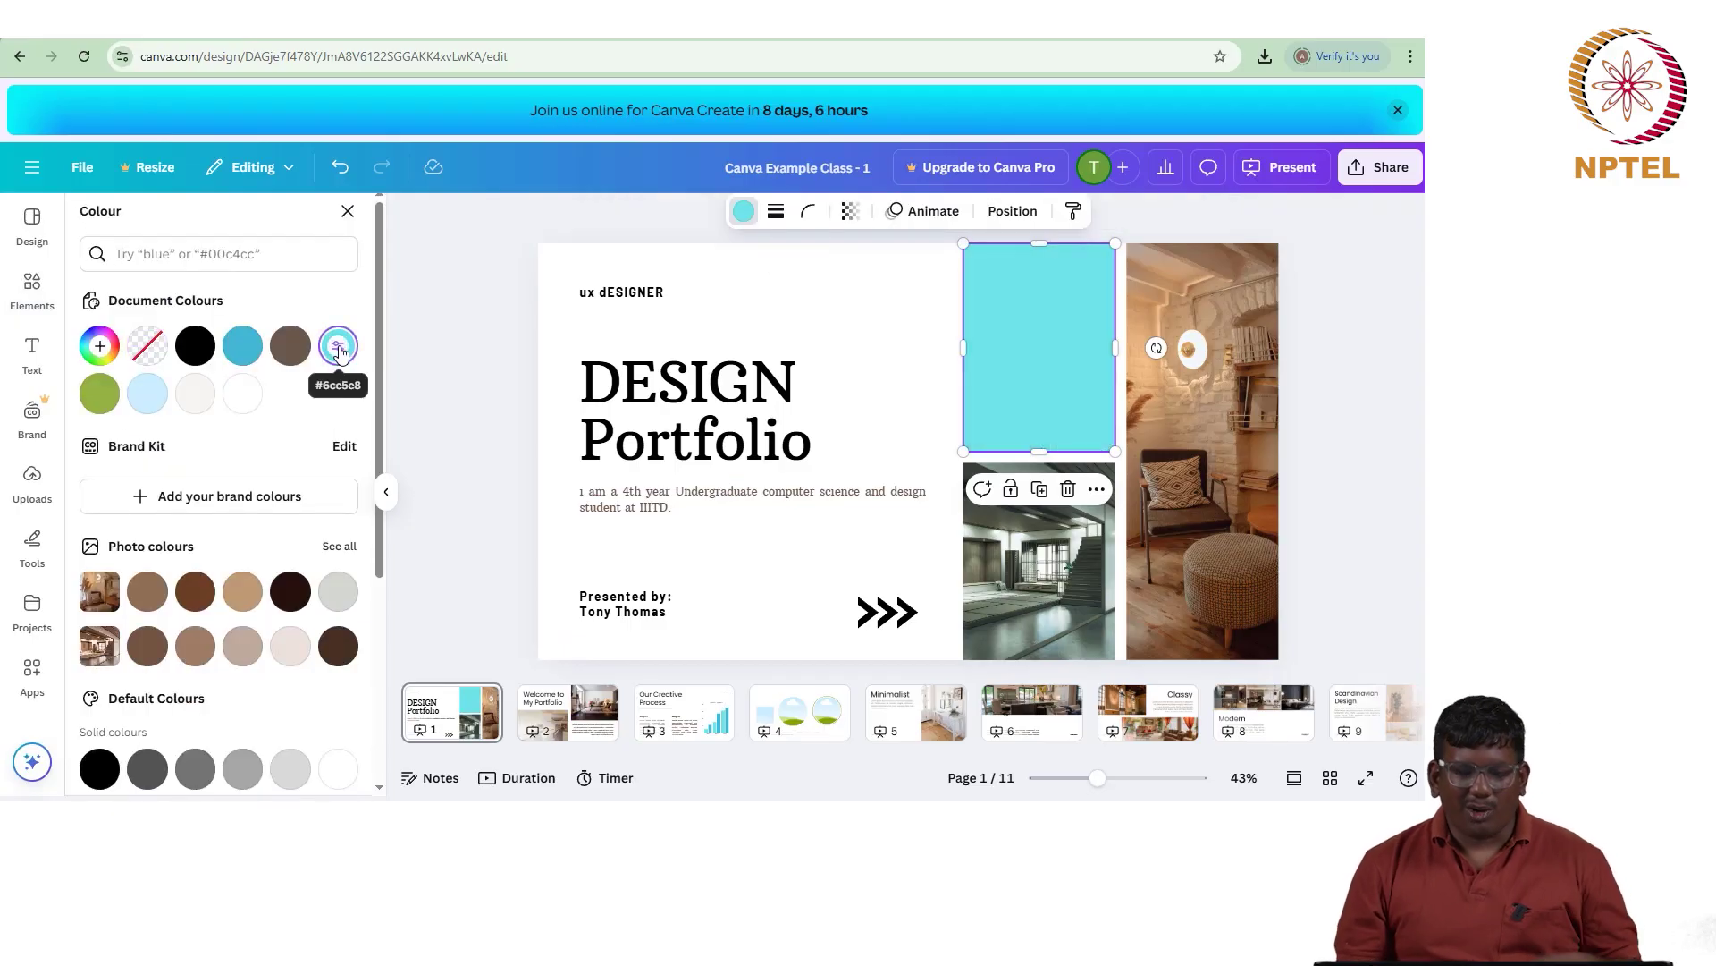
key(ctrl+z)
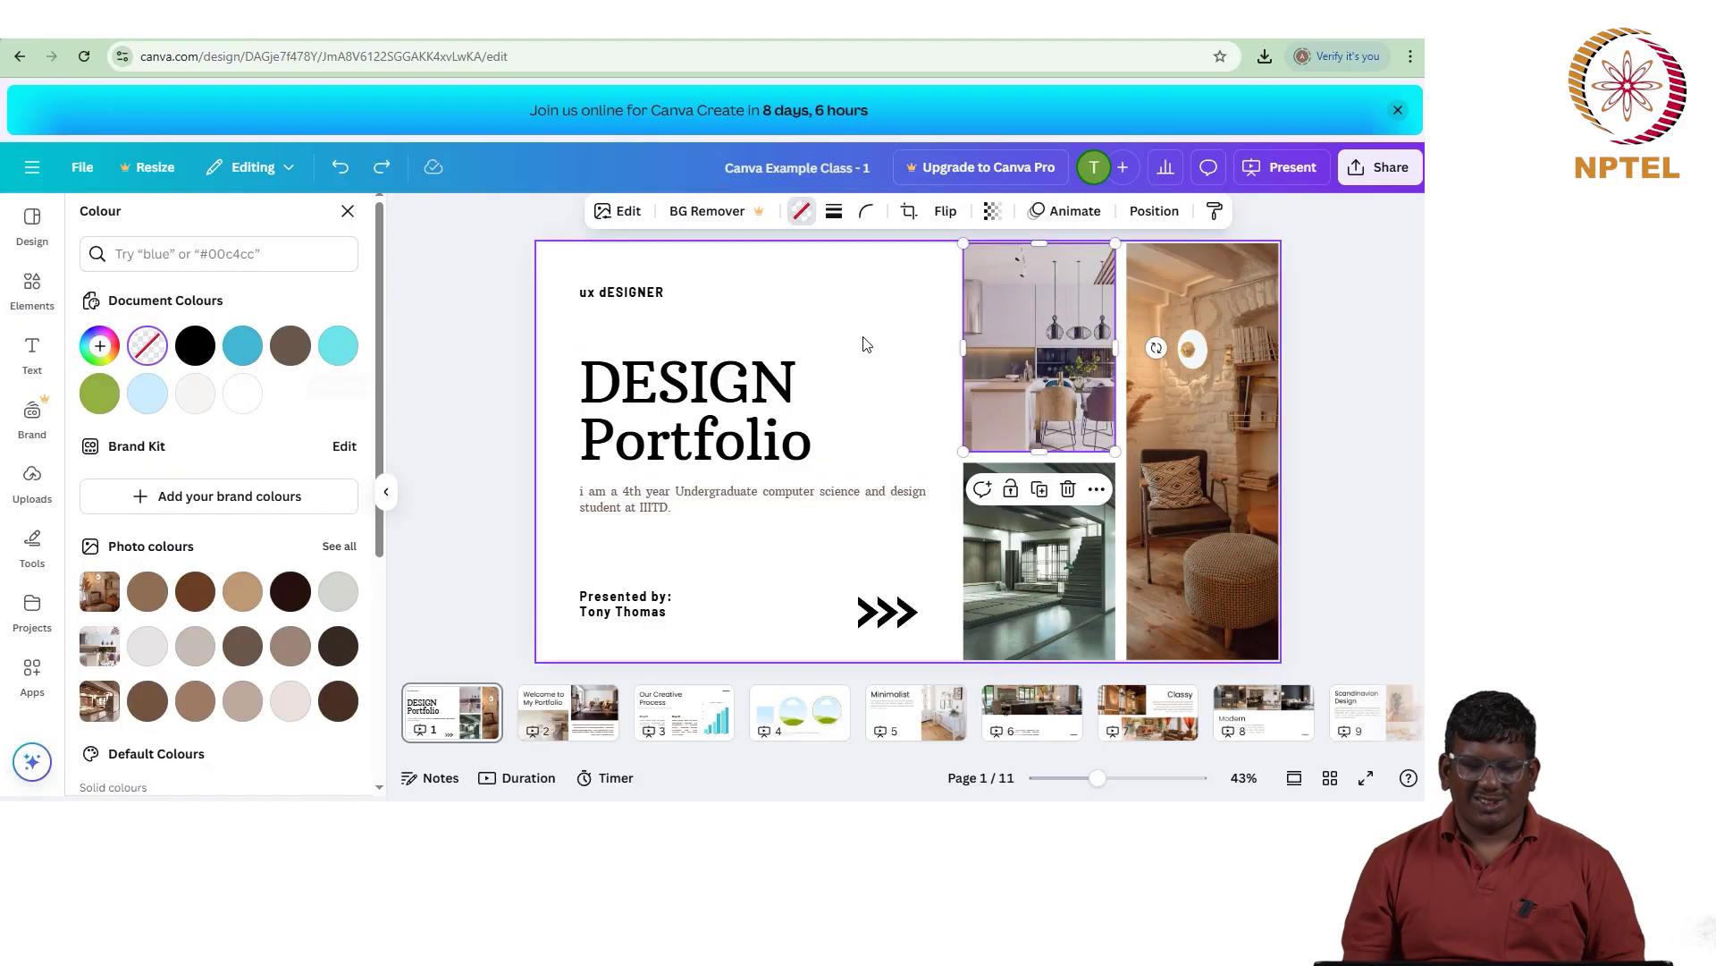
Step: Try out corner rounding on the kitchen photo and deselect it
click(863, 221)
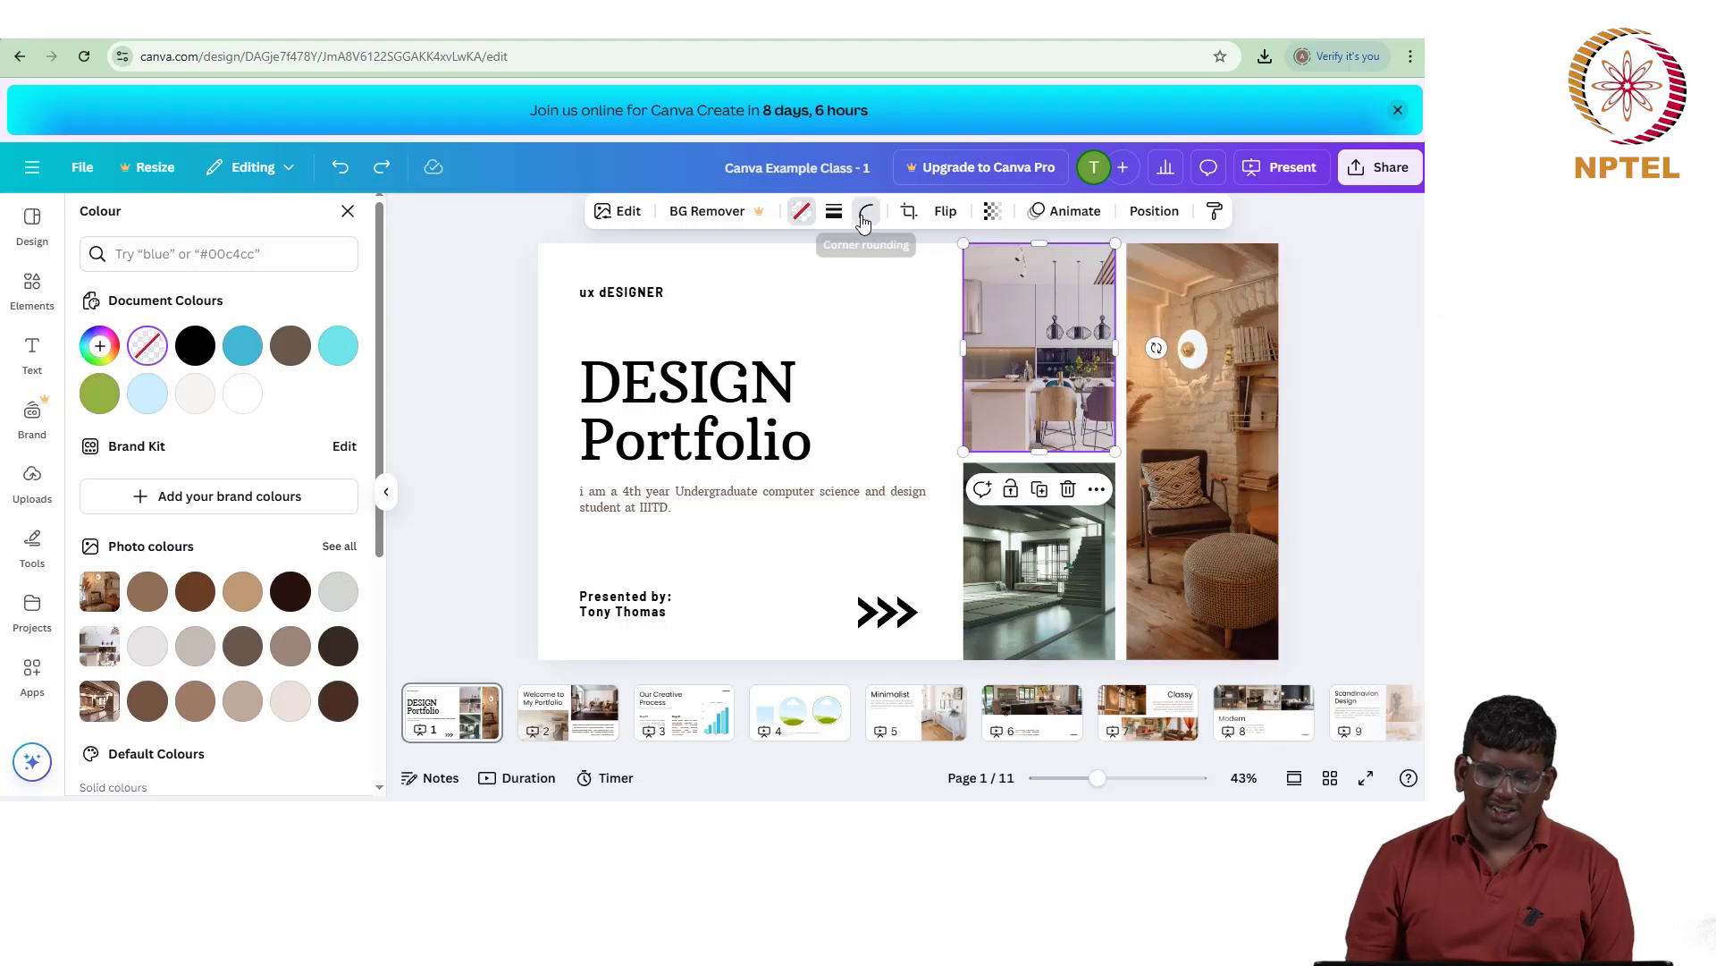
drag(776, 290, 744, 322)
click(792, 380)
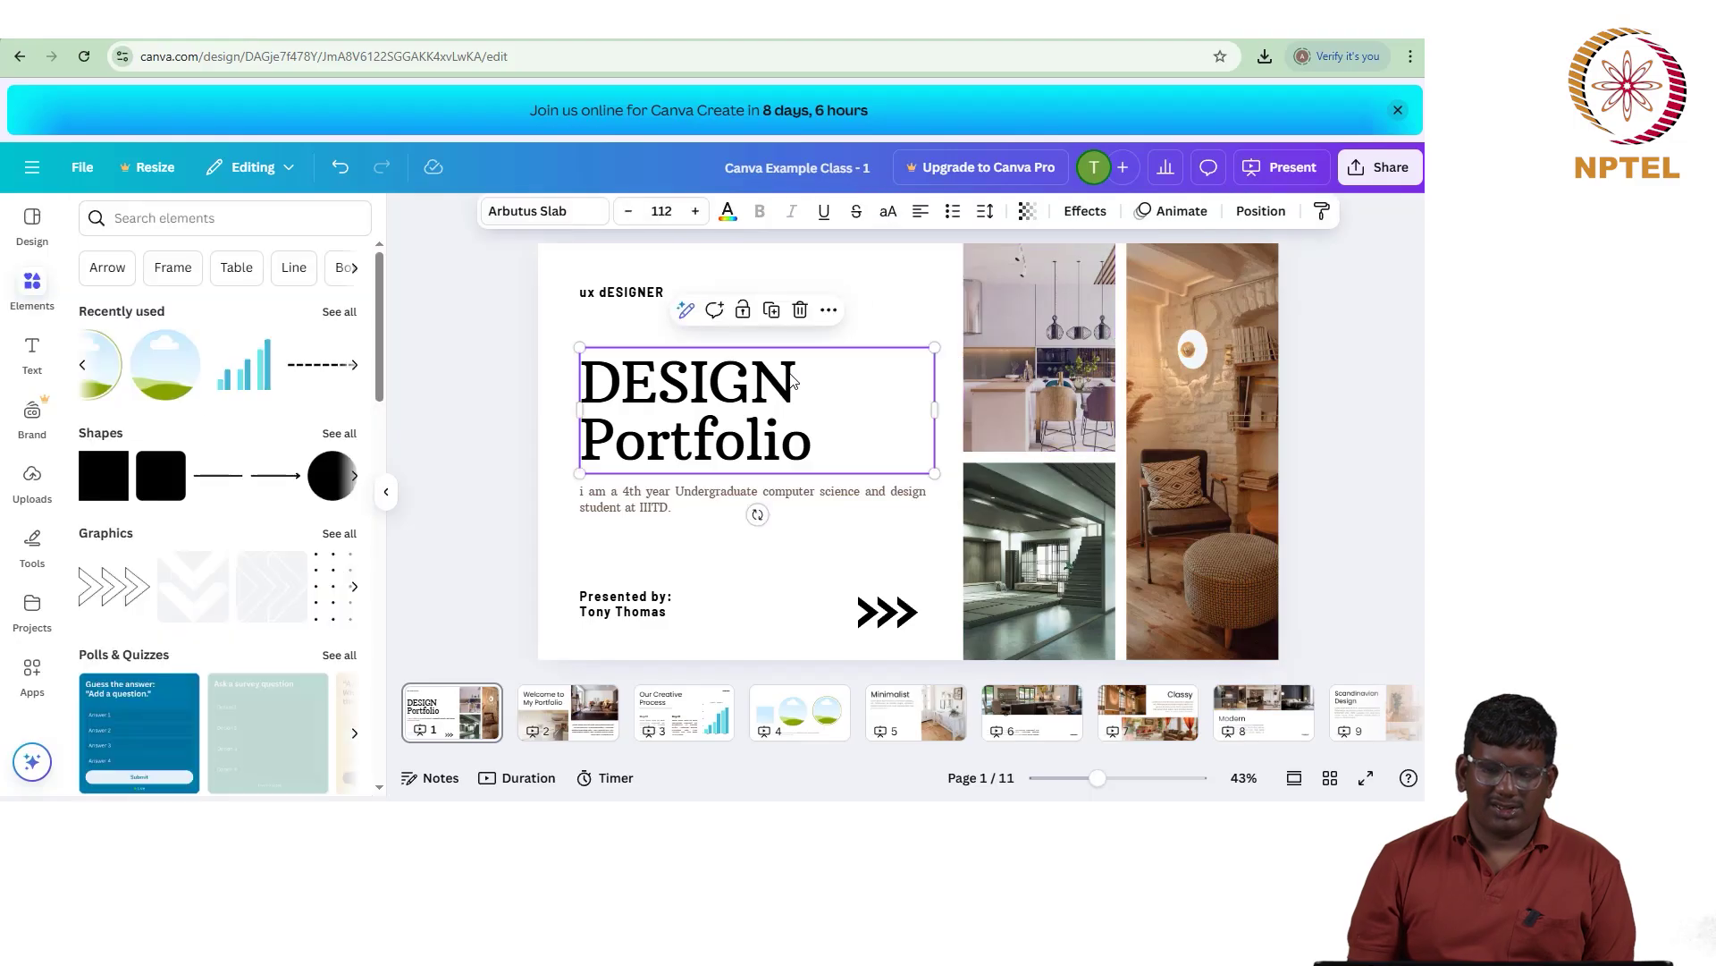
click(873, 299)
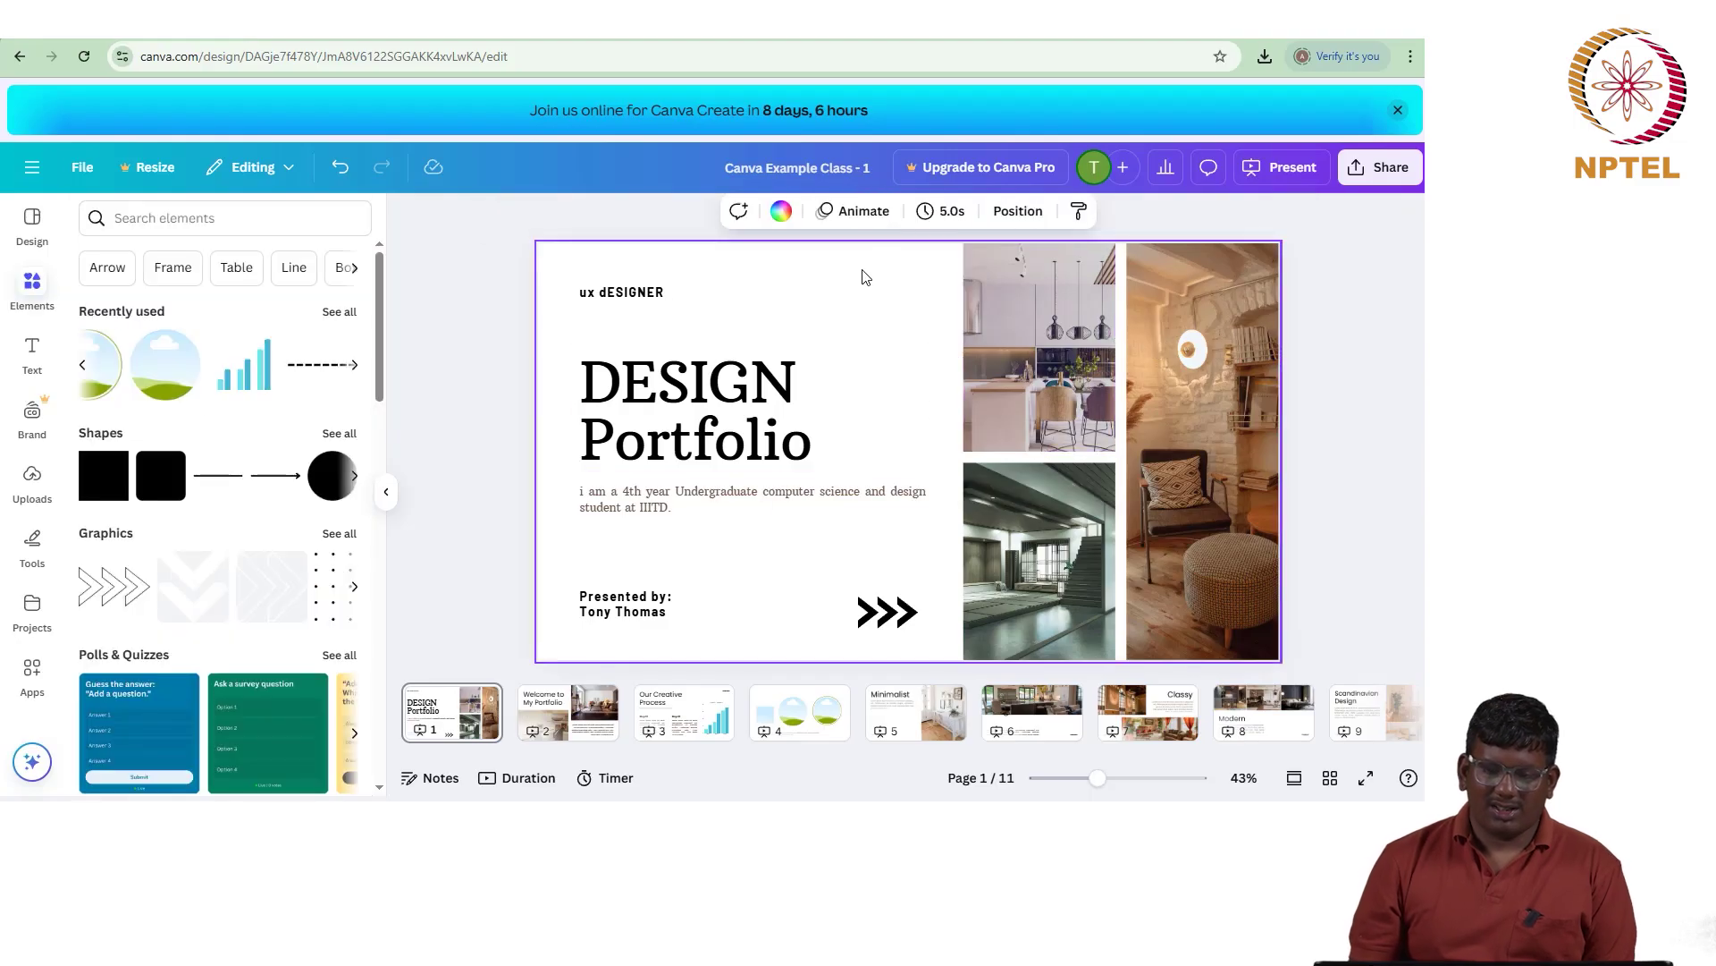
Step: Crop the kitchen photo inwards from its upper-left corner and shift the image slightly to the left within the crop
click(974, 389)
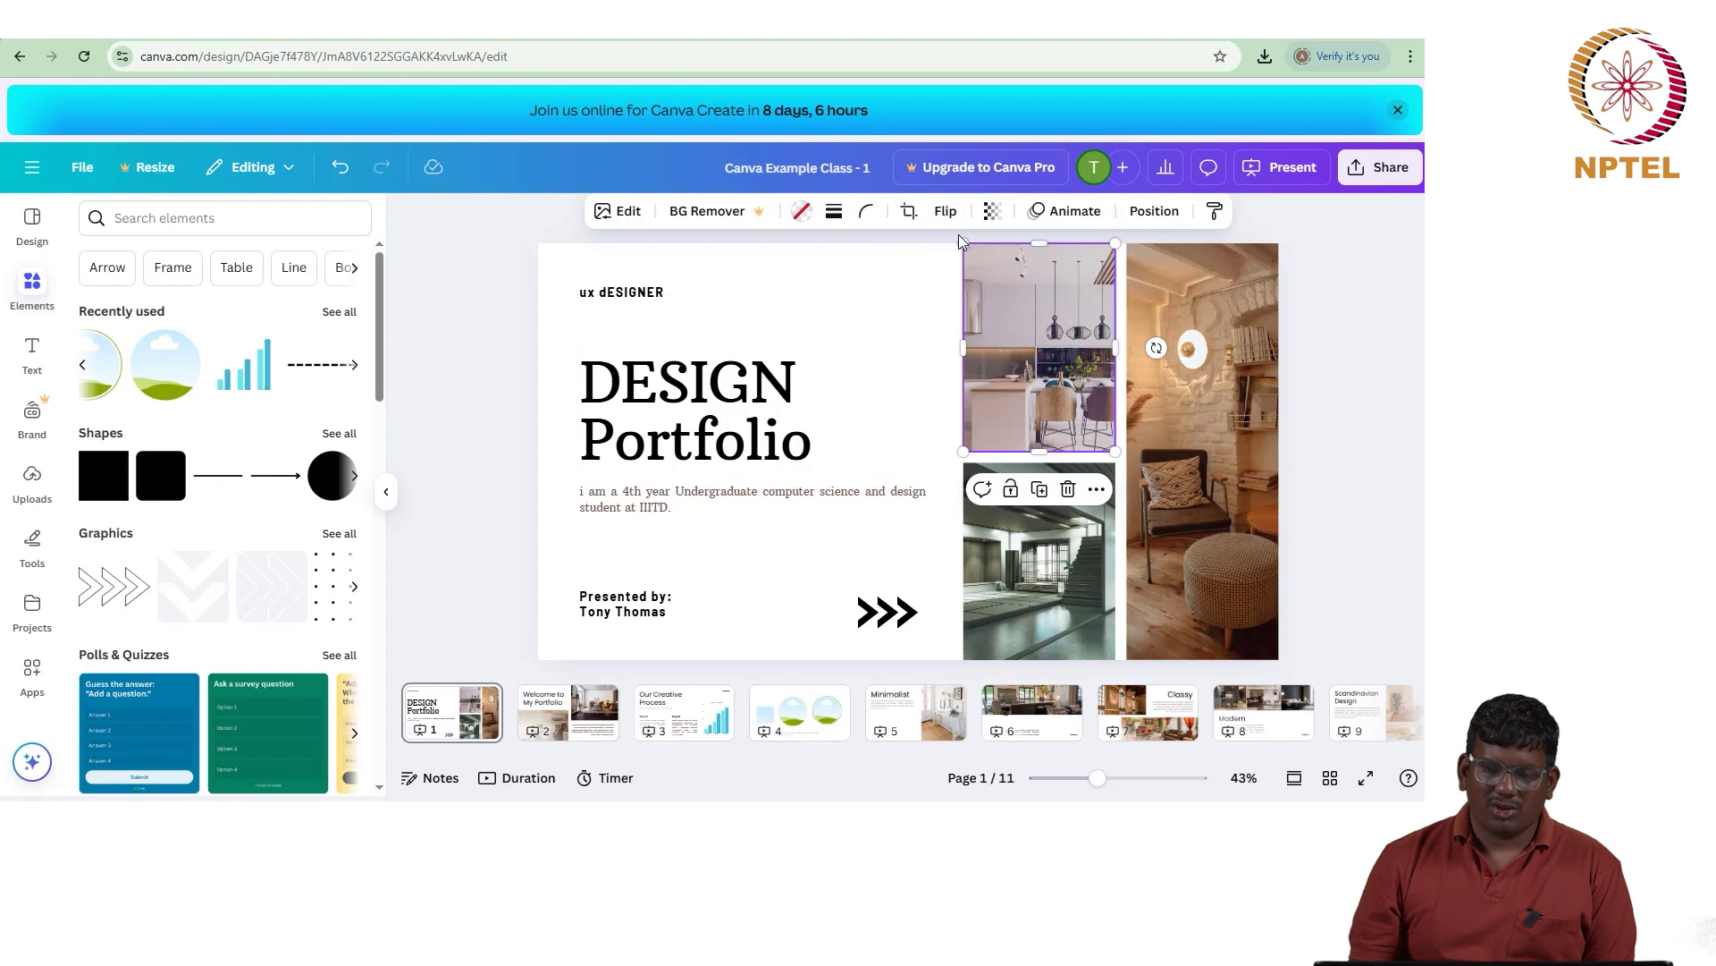
mouse_move(987, 282)
mouse_down()
mouse_move(959, 270)
mouse_move(990, 279)
mouse_up()
click(910, 212)
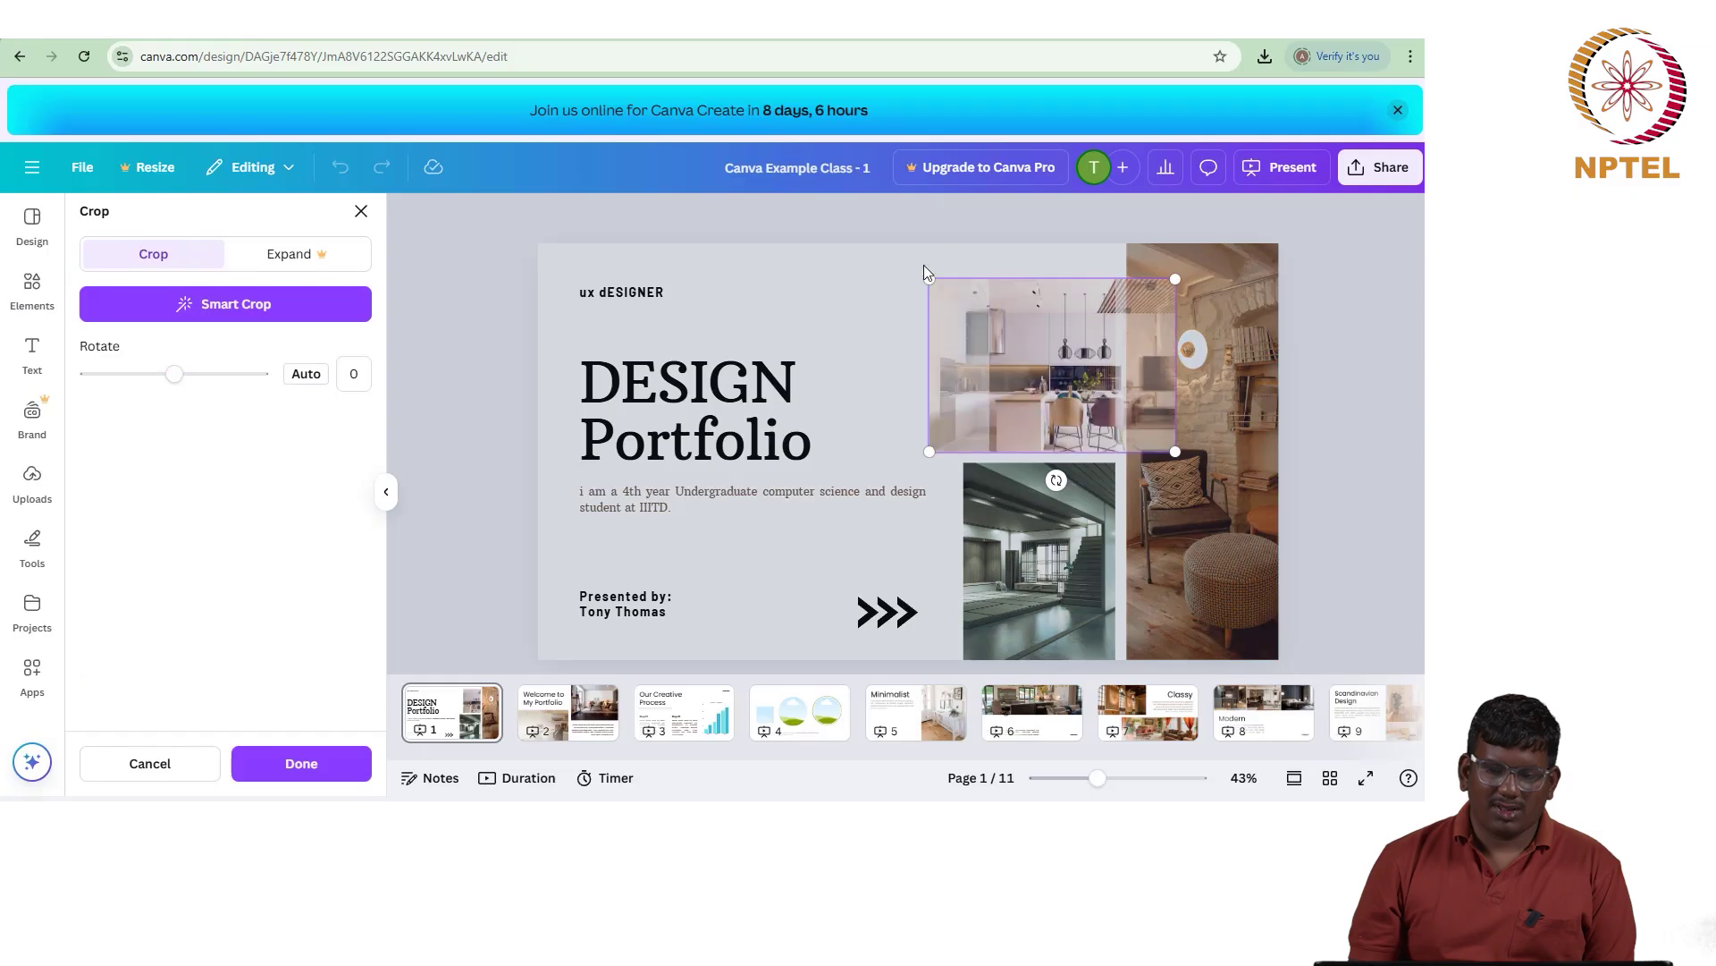
drag(936, 335, 909, 359)
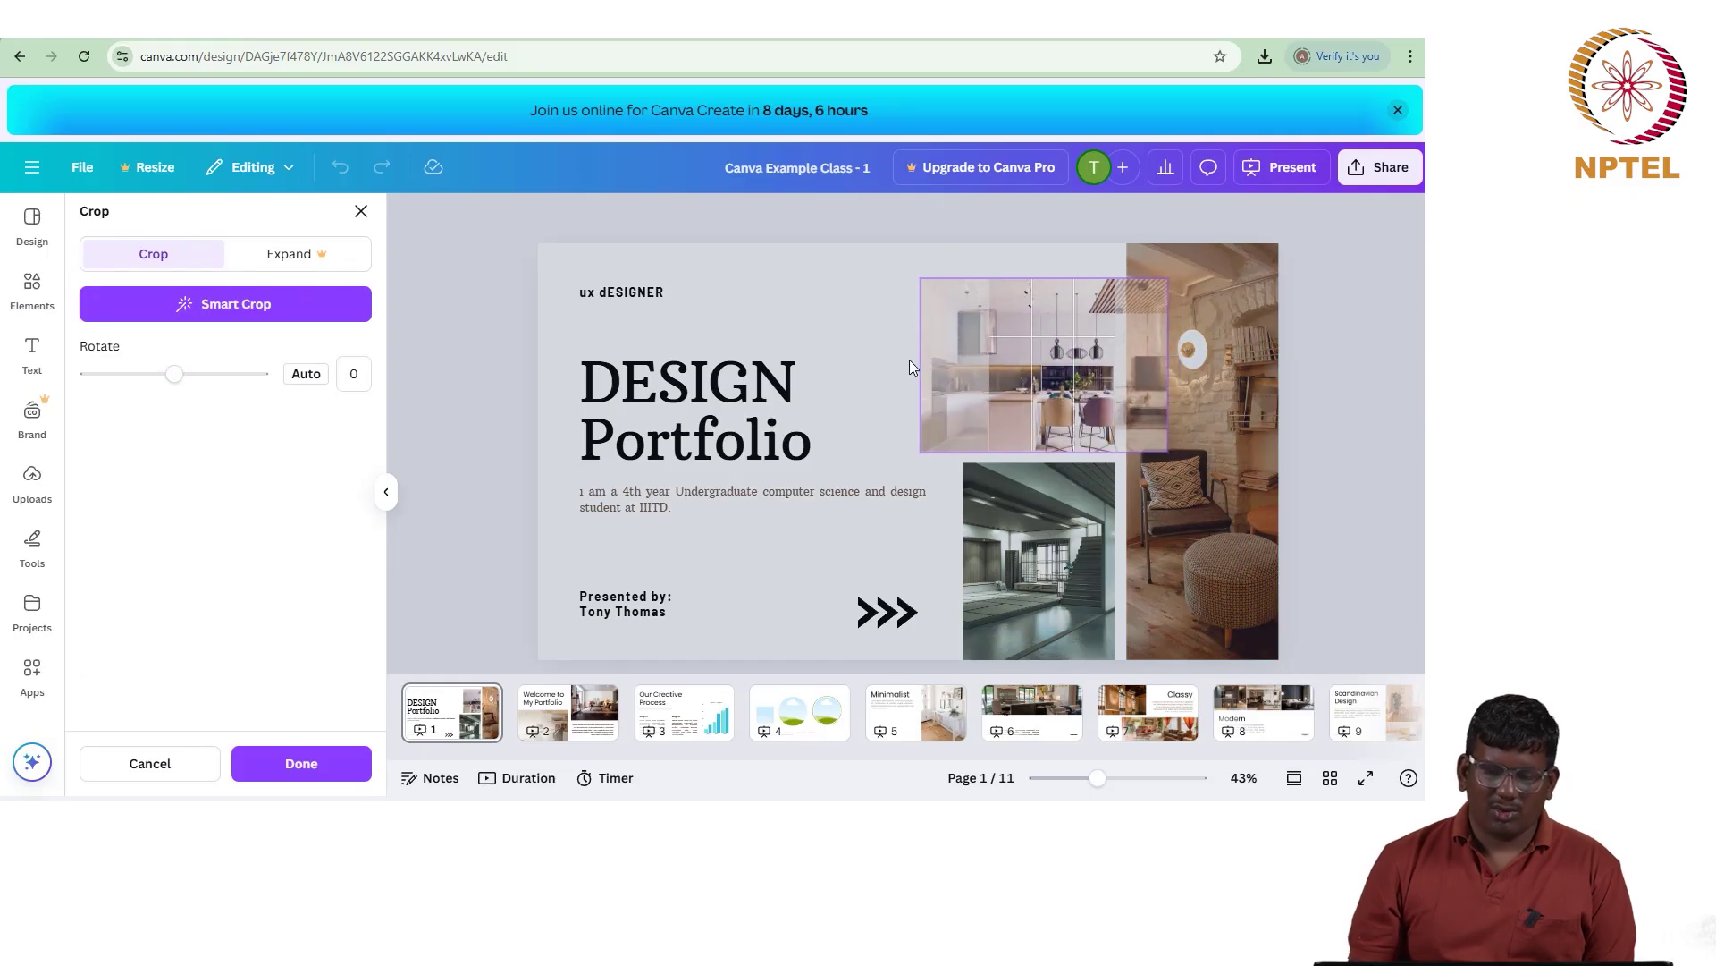
click(856, 342)
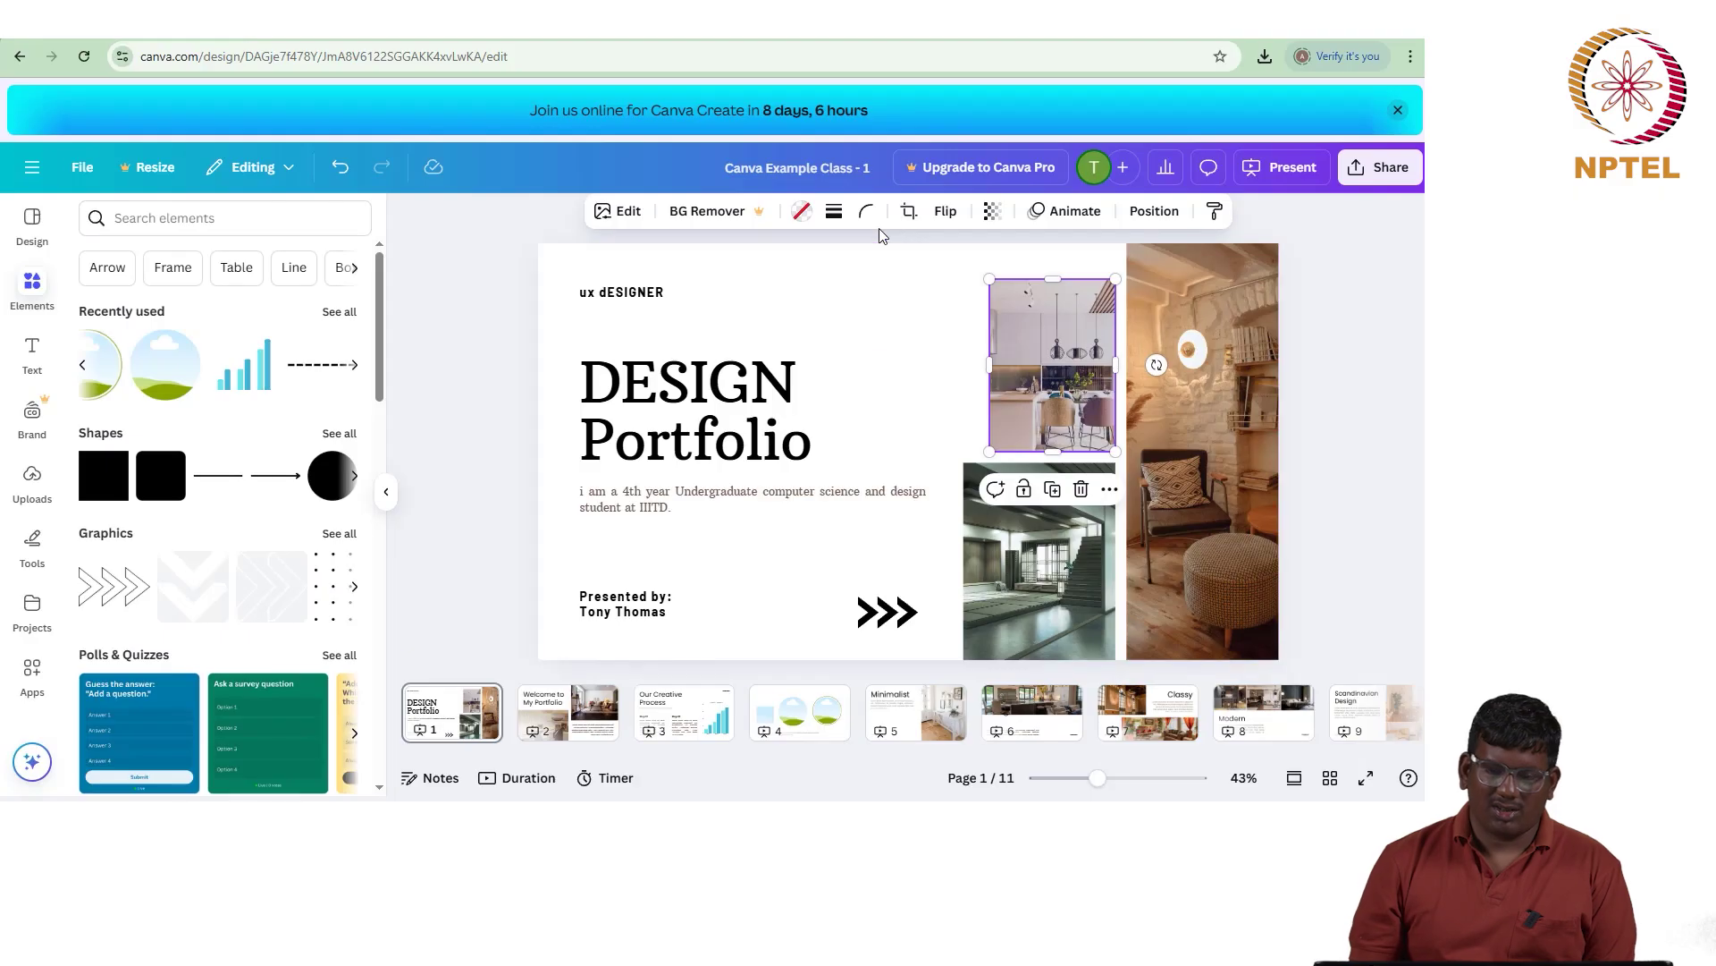
double_click(1043, 340)
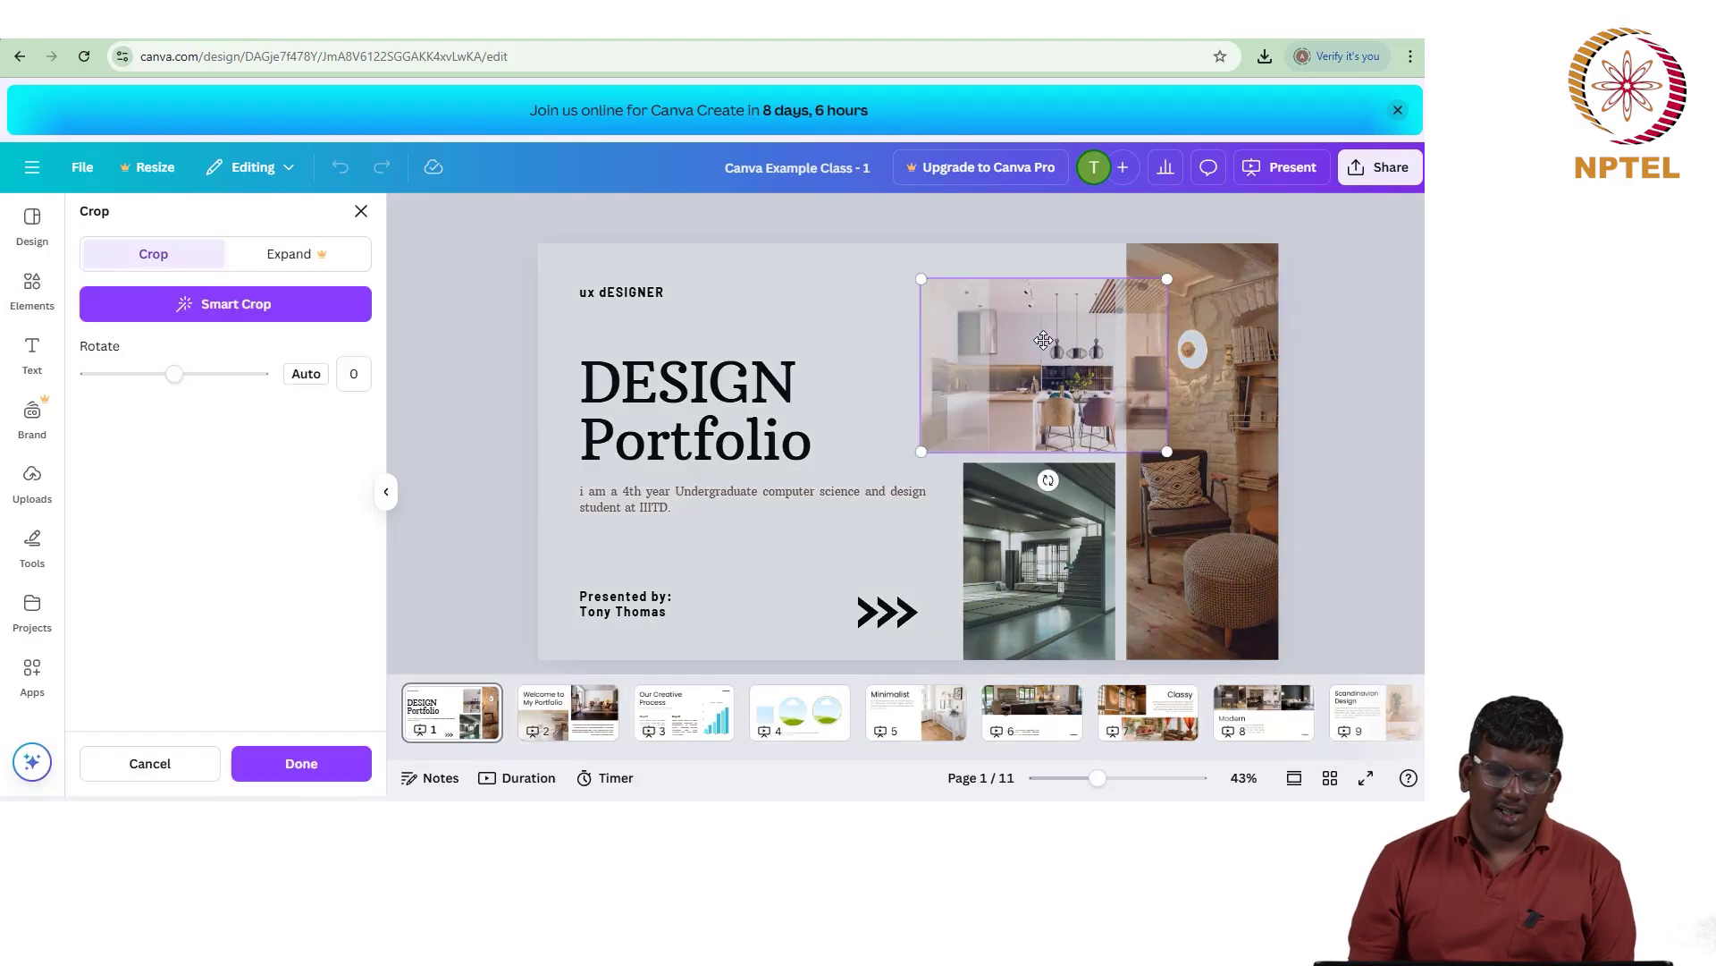
mouse_move(905, 261)
mouse_down()
mouse_move(839, 218)
mouse_move(921, 283)
mouse_up()
click(863, 297)
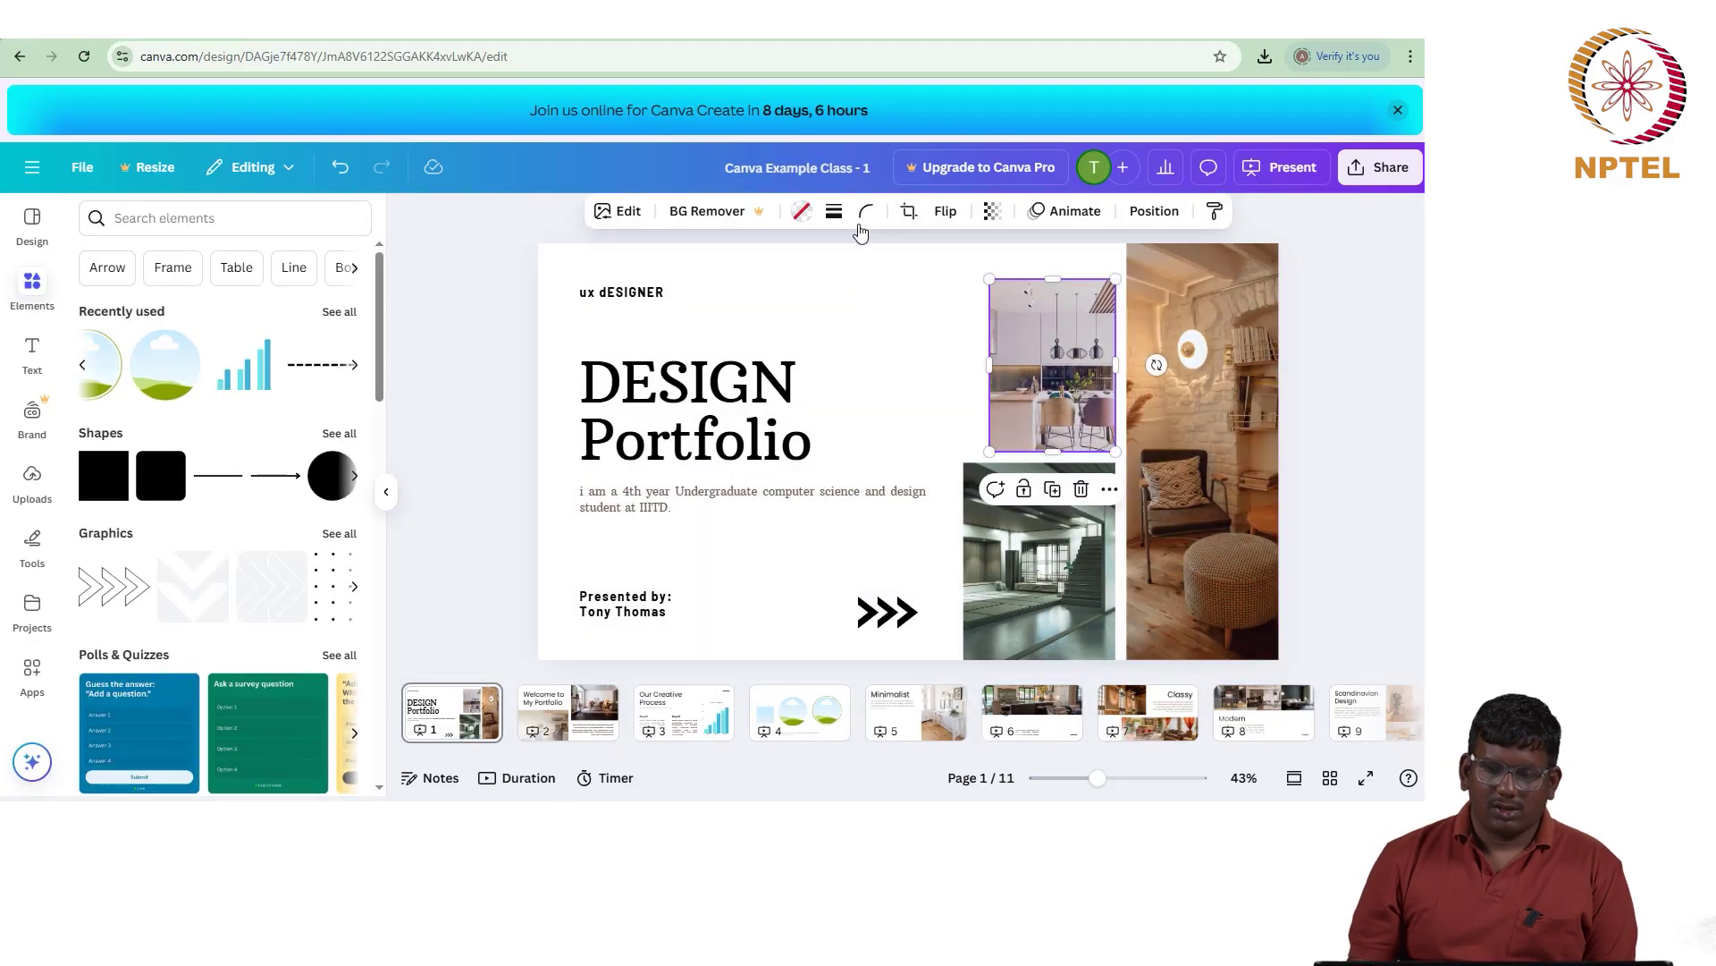
Step: Flip the cropped kitchen photo horizontally
click(942, 215)
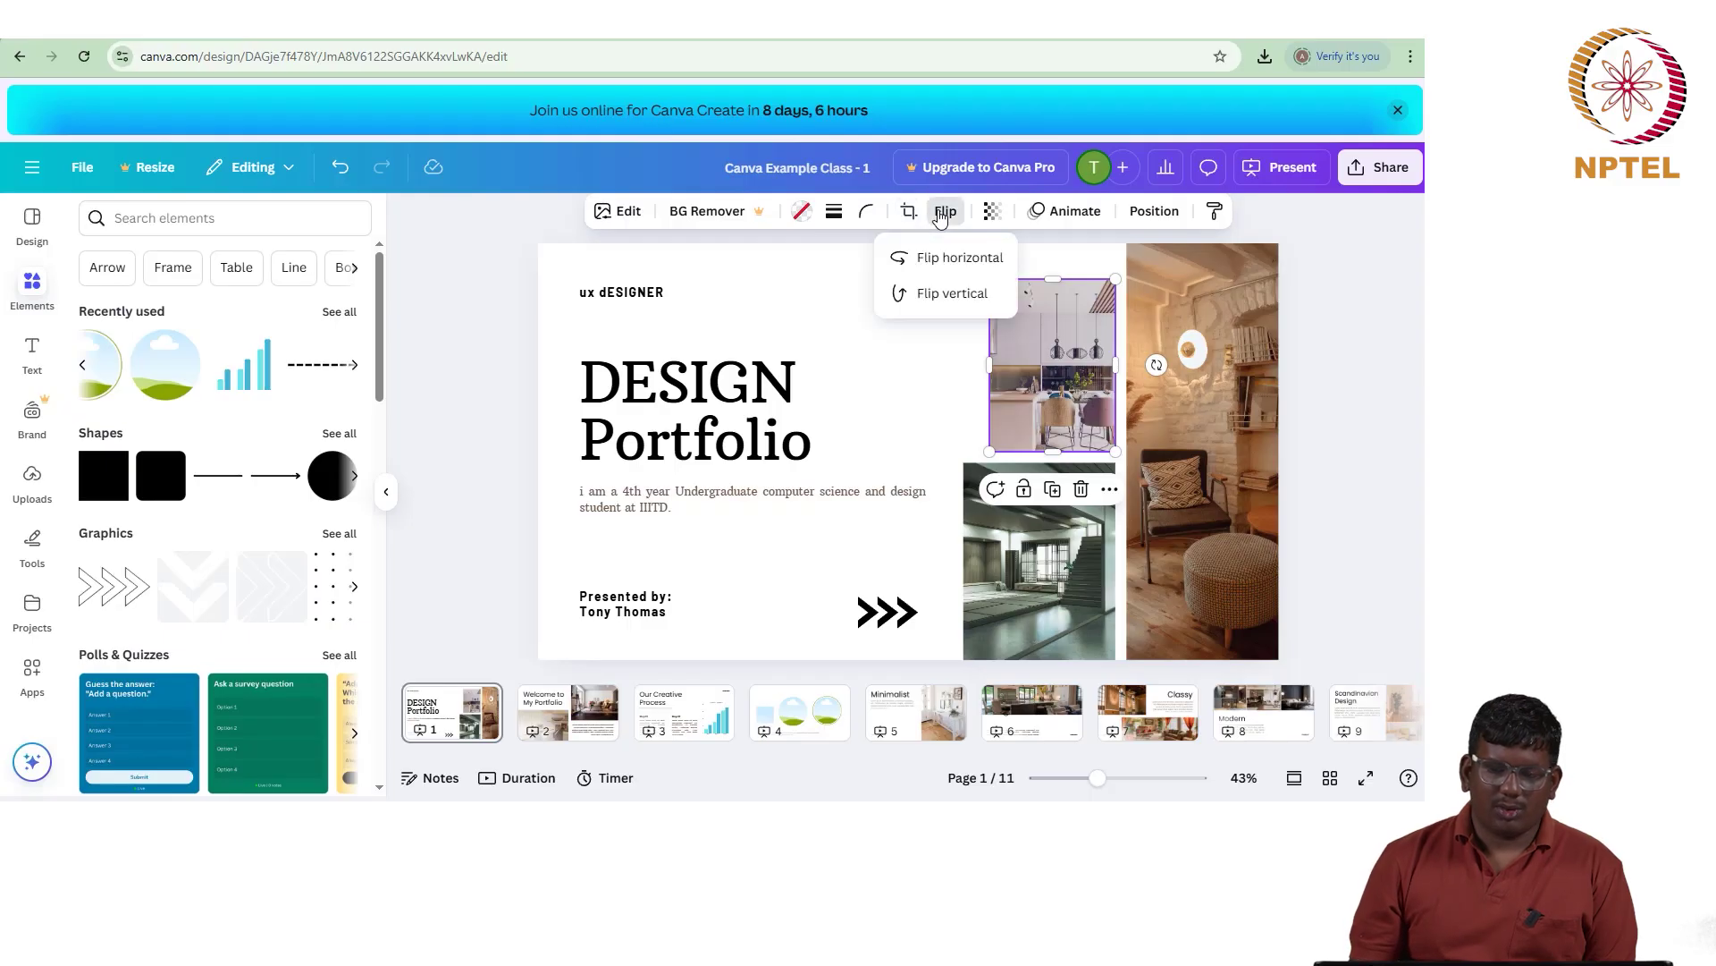
click(954, 257)
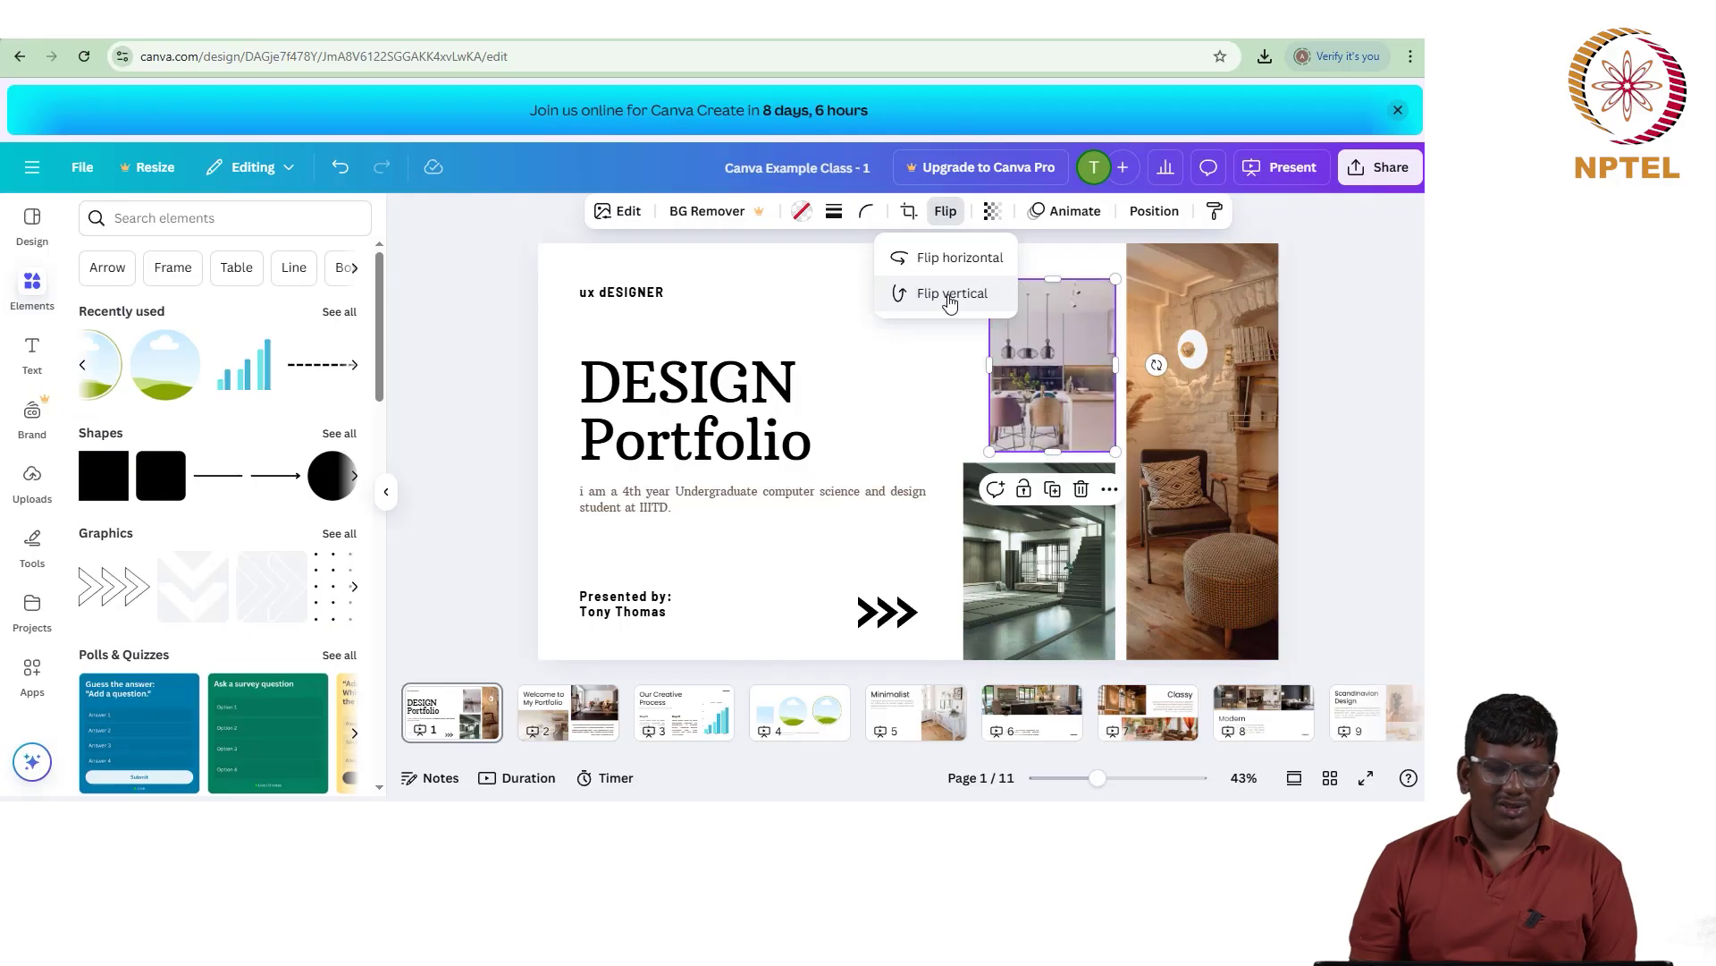
Step: Flip the cropped kitchen photo on the cover page horizontally once more
click(950, 261)
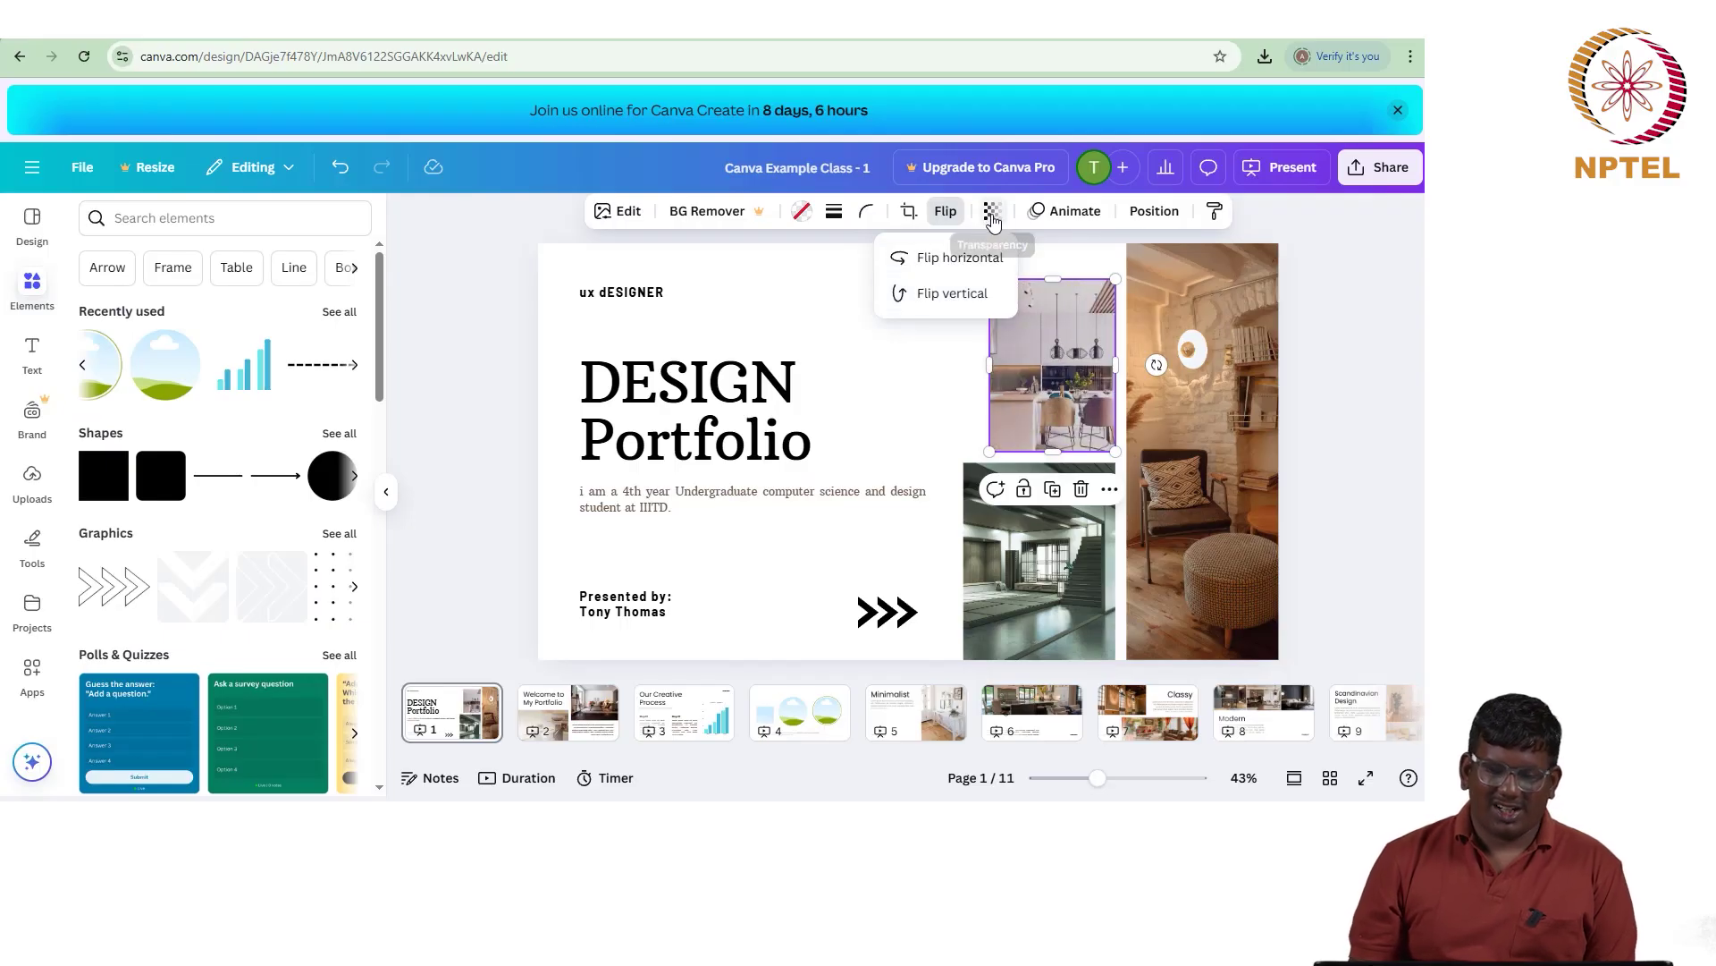
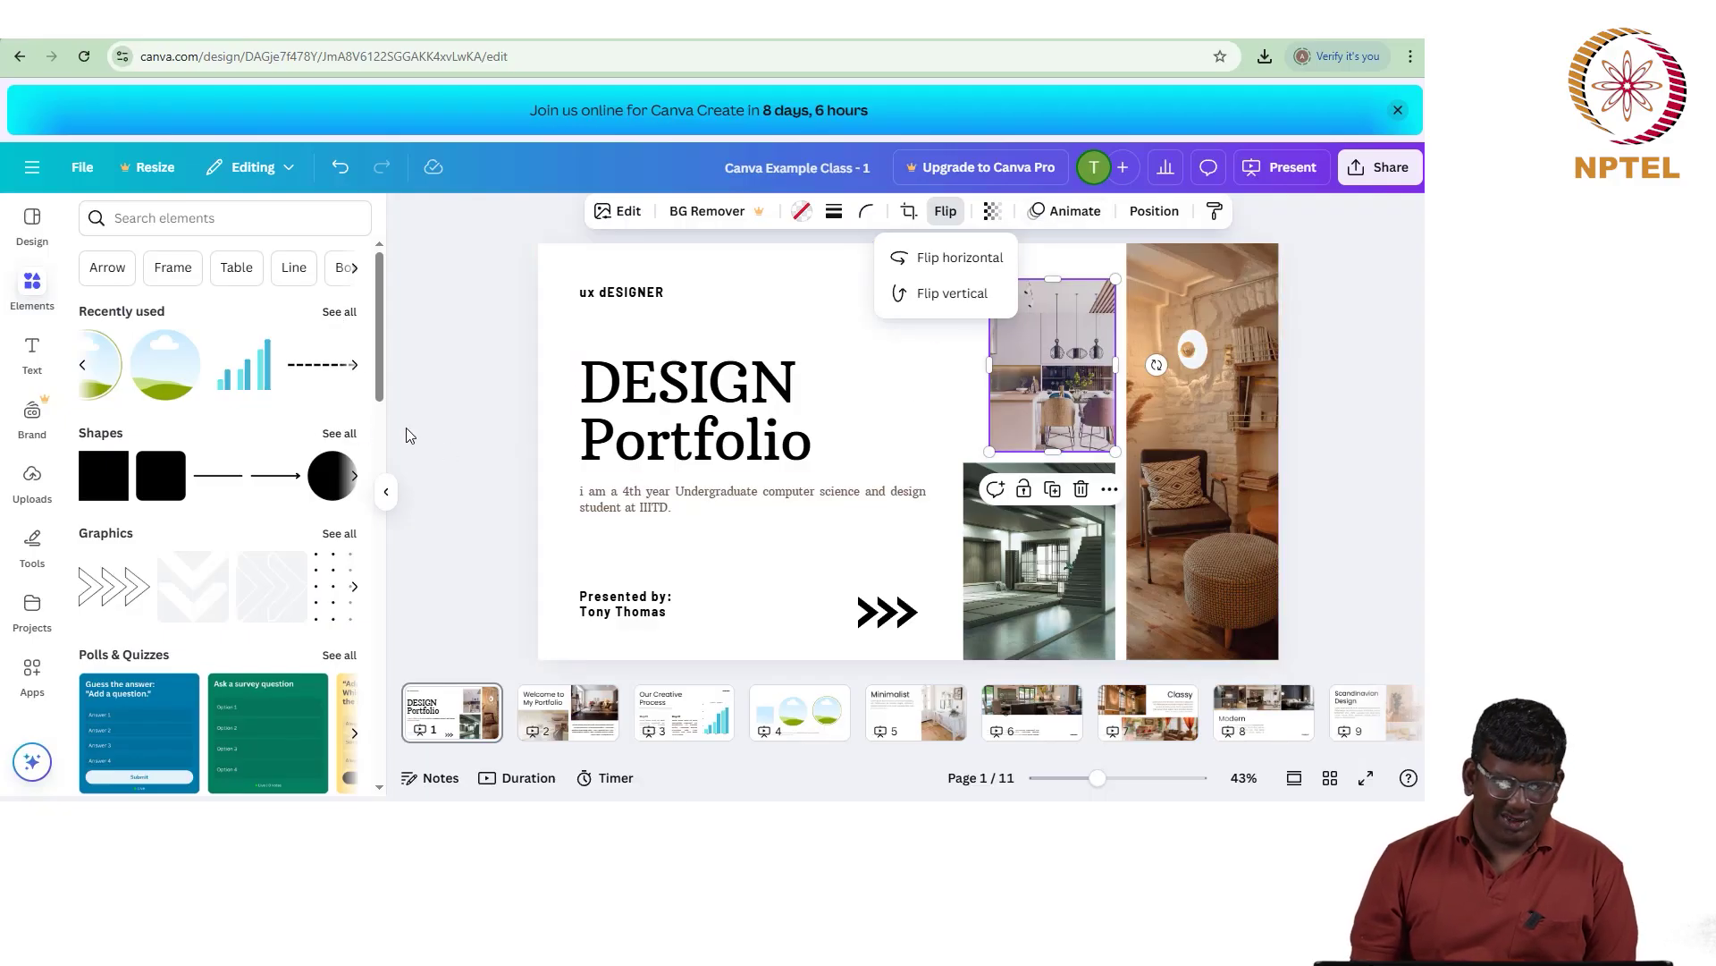
Step: Widen the bar chart on page 3 towards the text columns and stretch its upper edge upwards
click(569, 713)
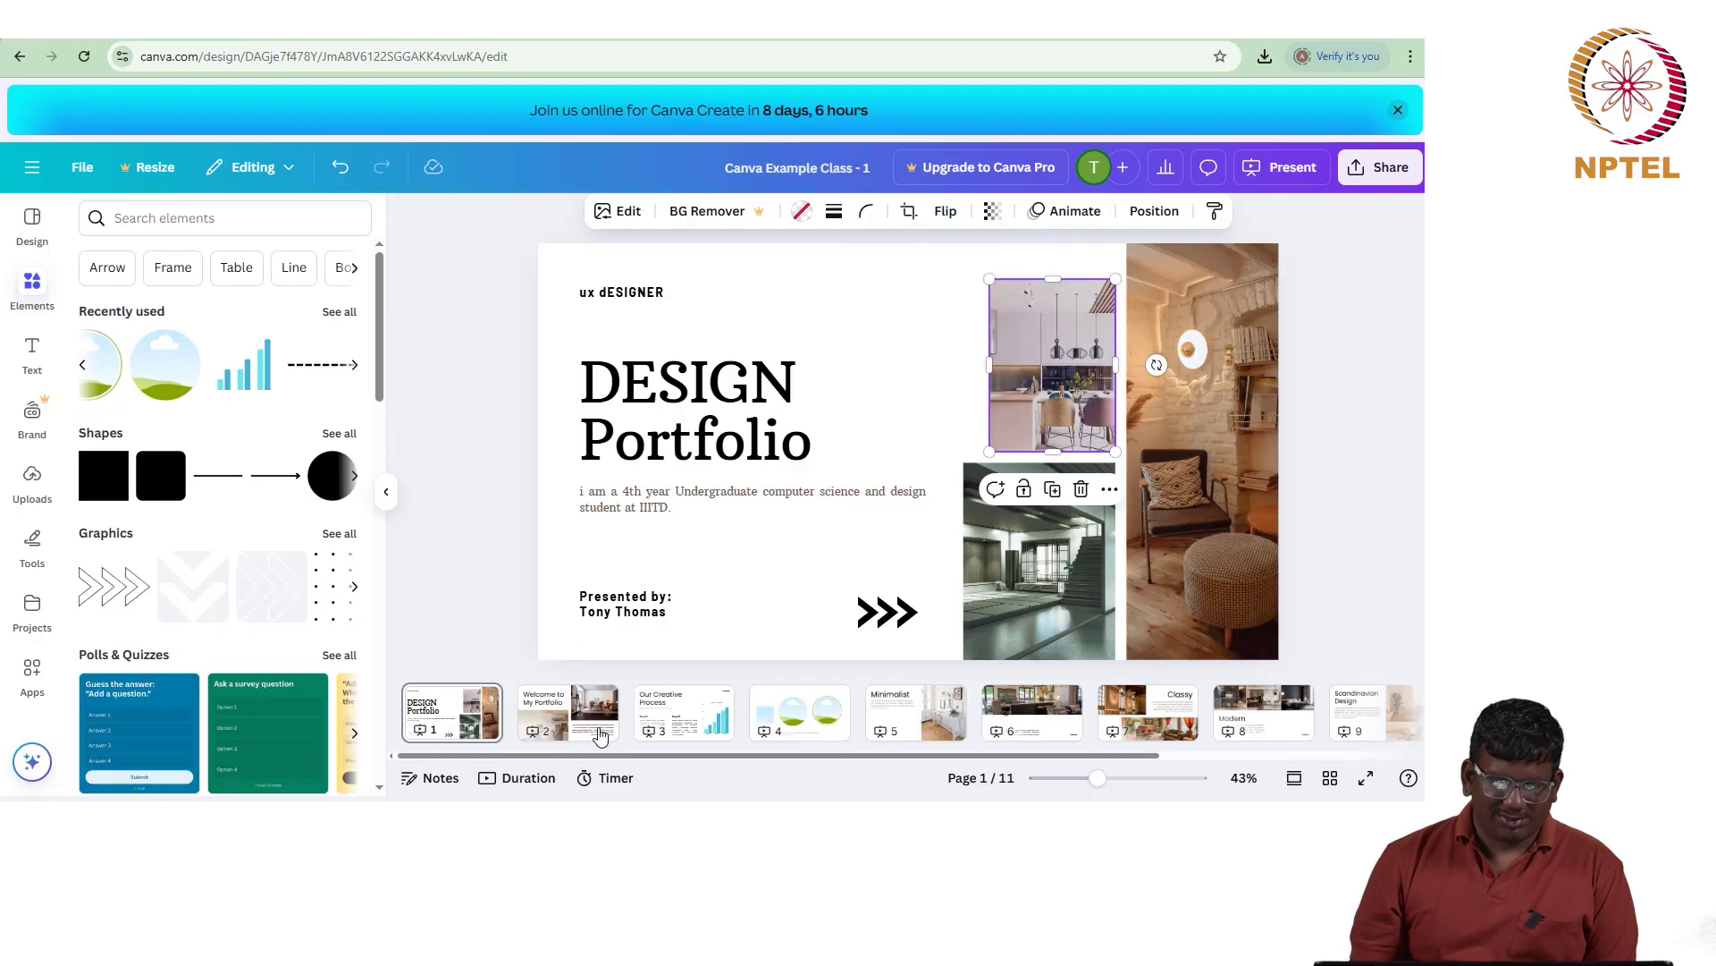
click(696, 721)
click(1118, 495)
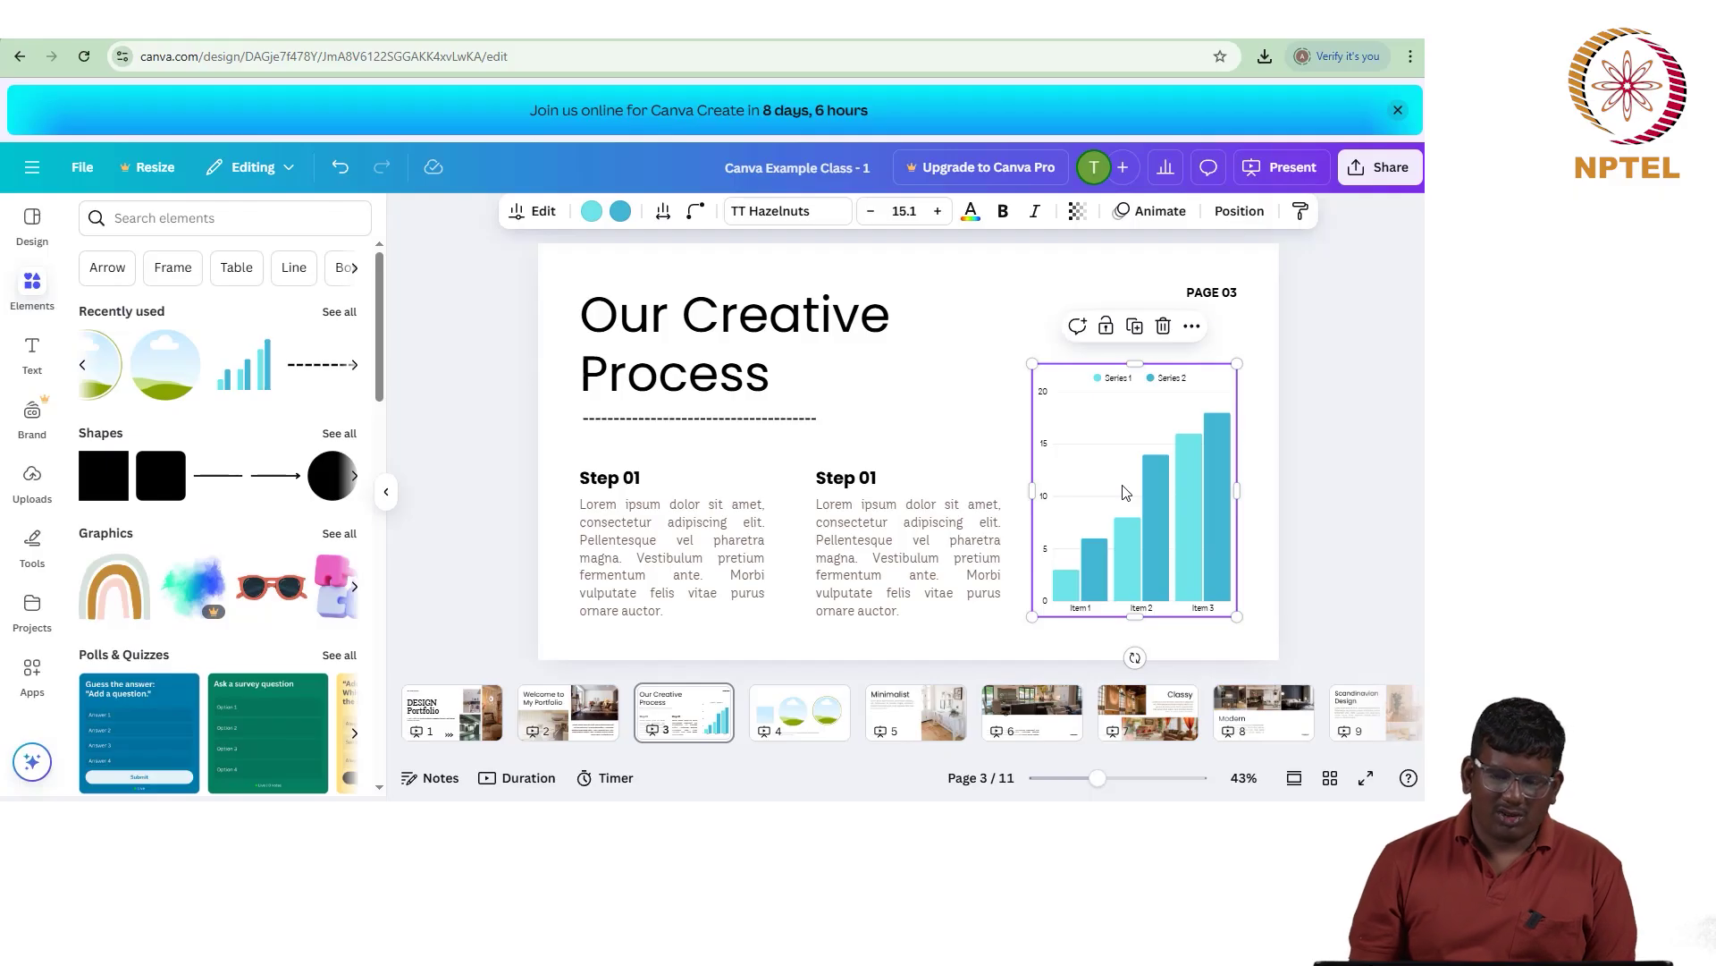
drag(1027, 480, 1008, 484)
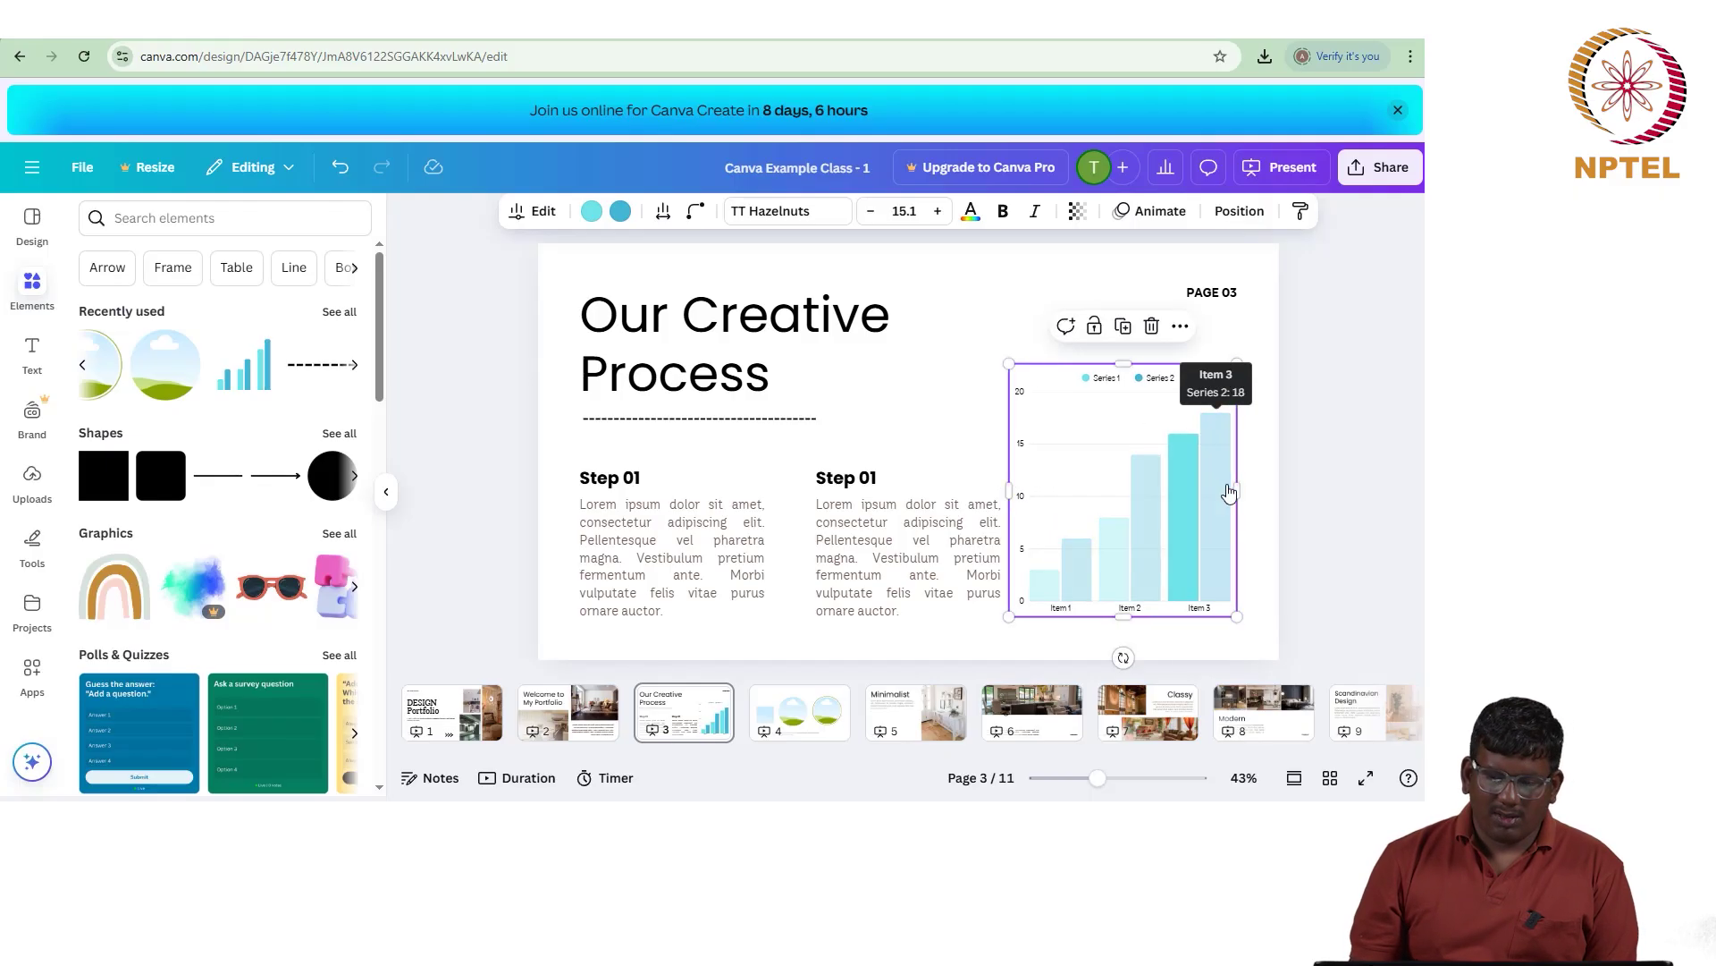
drag(1244, 483, 1246, 484)
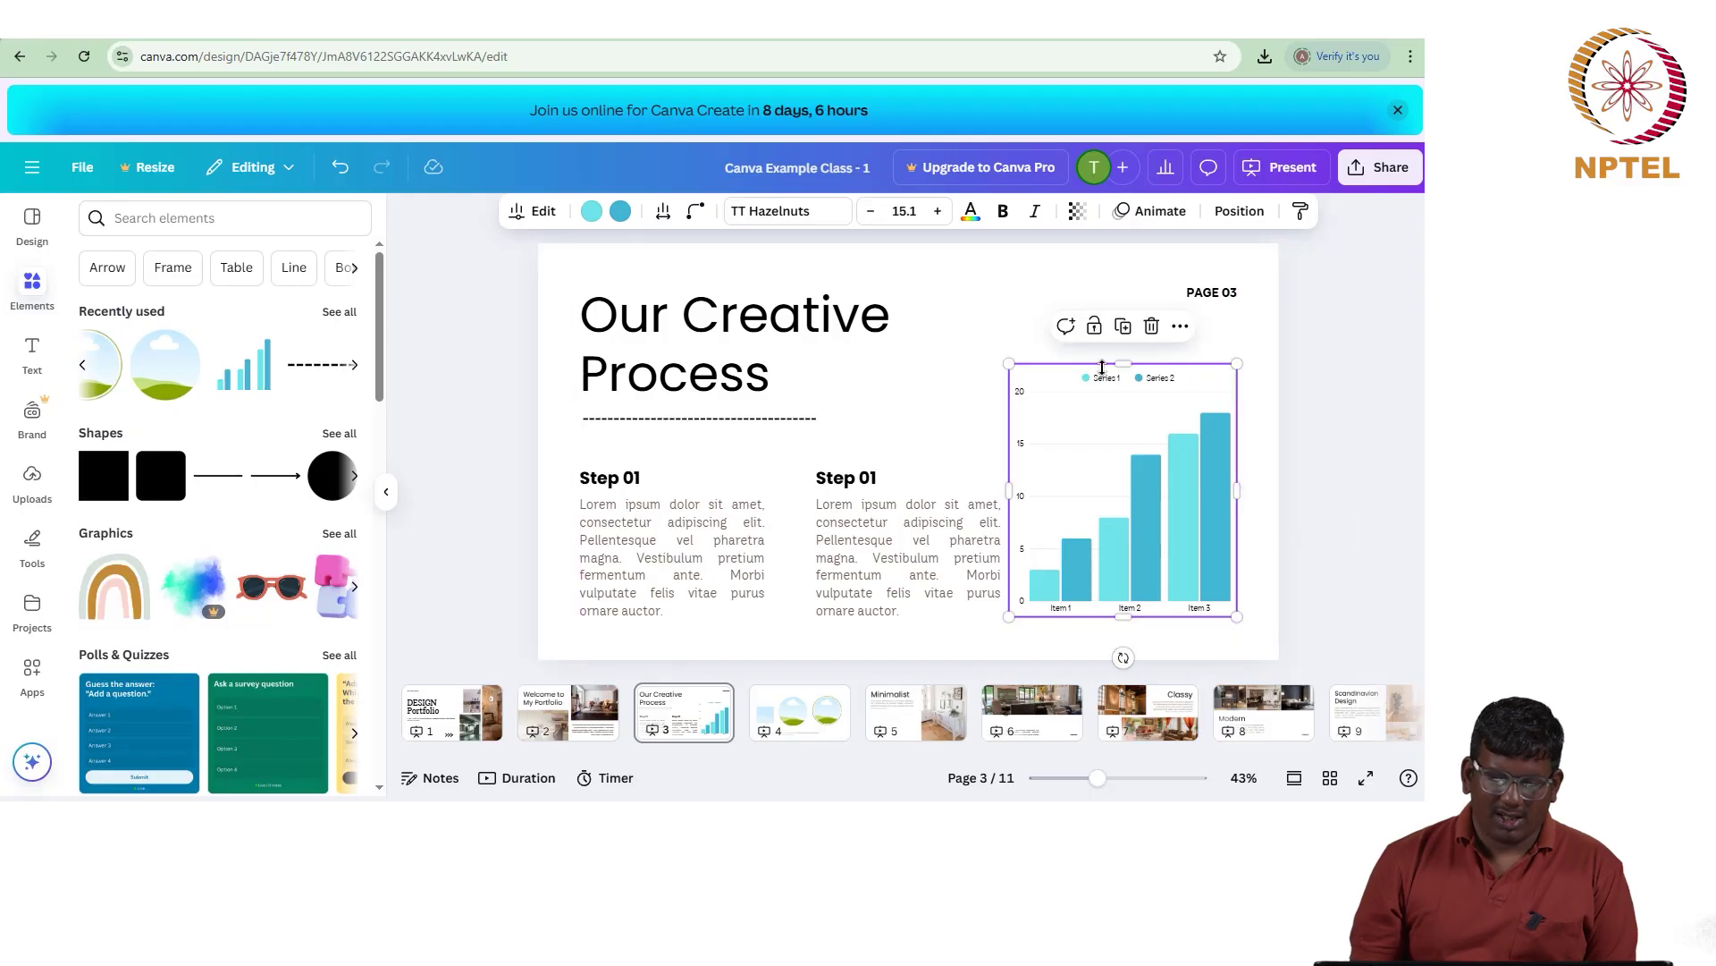
drag(1123, 357, 1123, 318)
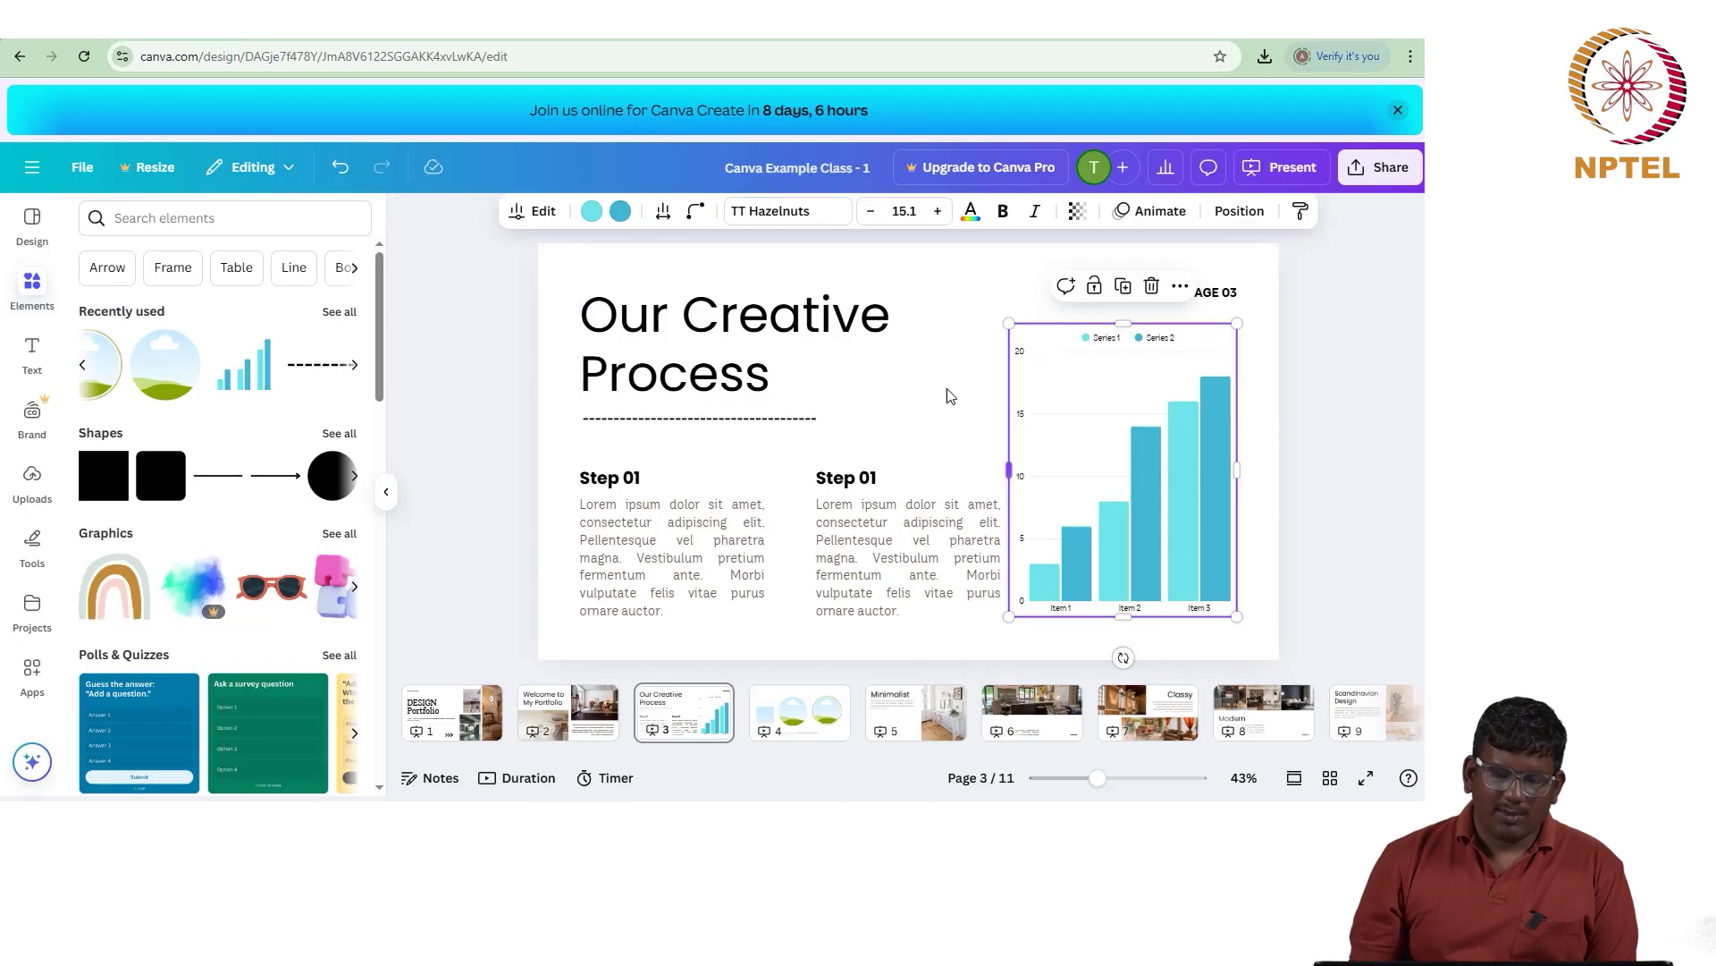
Step: Recolour the chart's Series 1 bars, trying black #000000 before picking a bright red as a custom colour
click(594, 213)
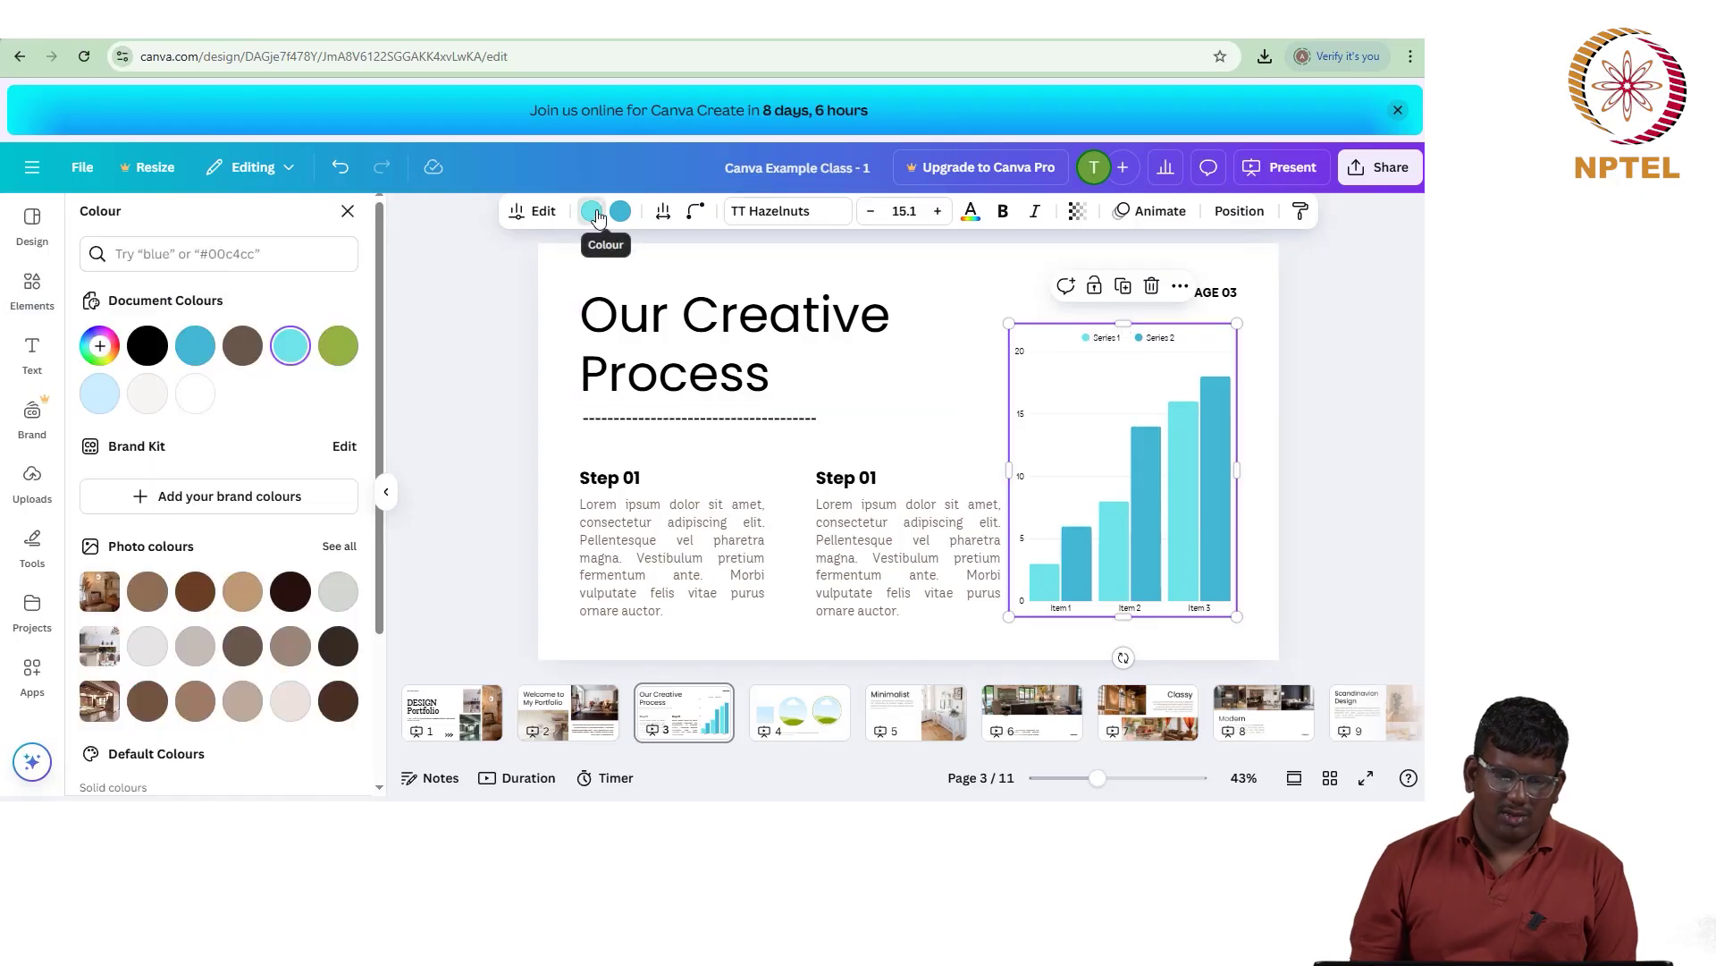
click(148, 350)
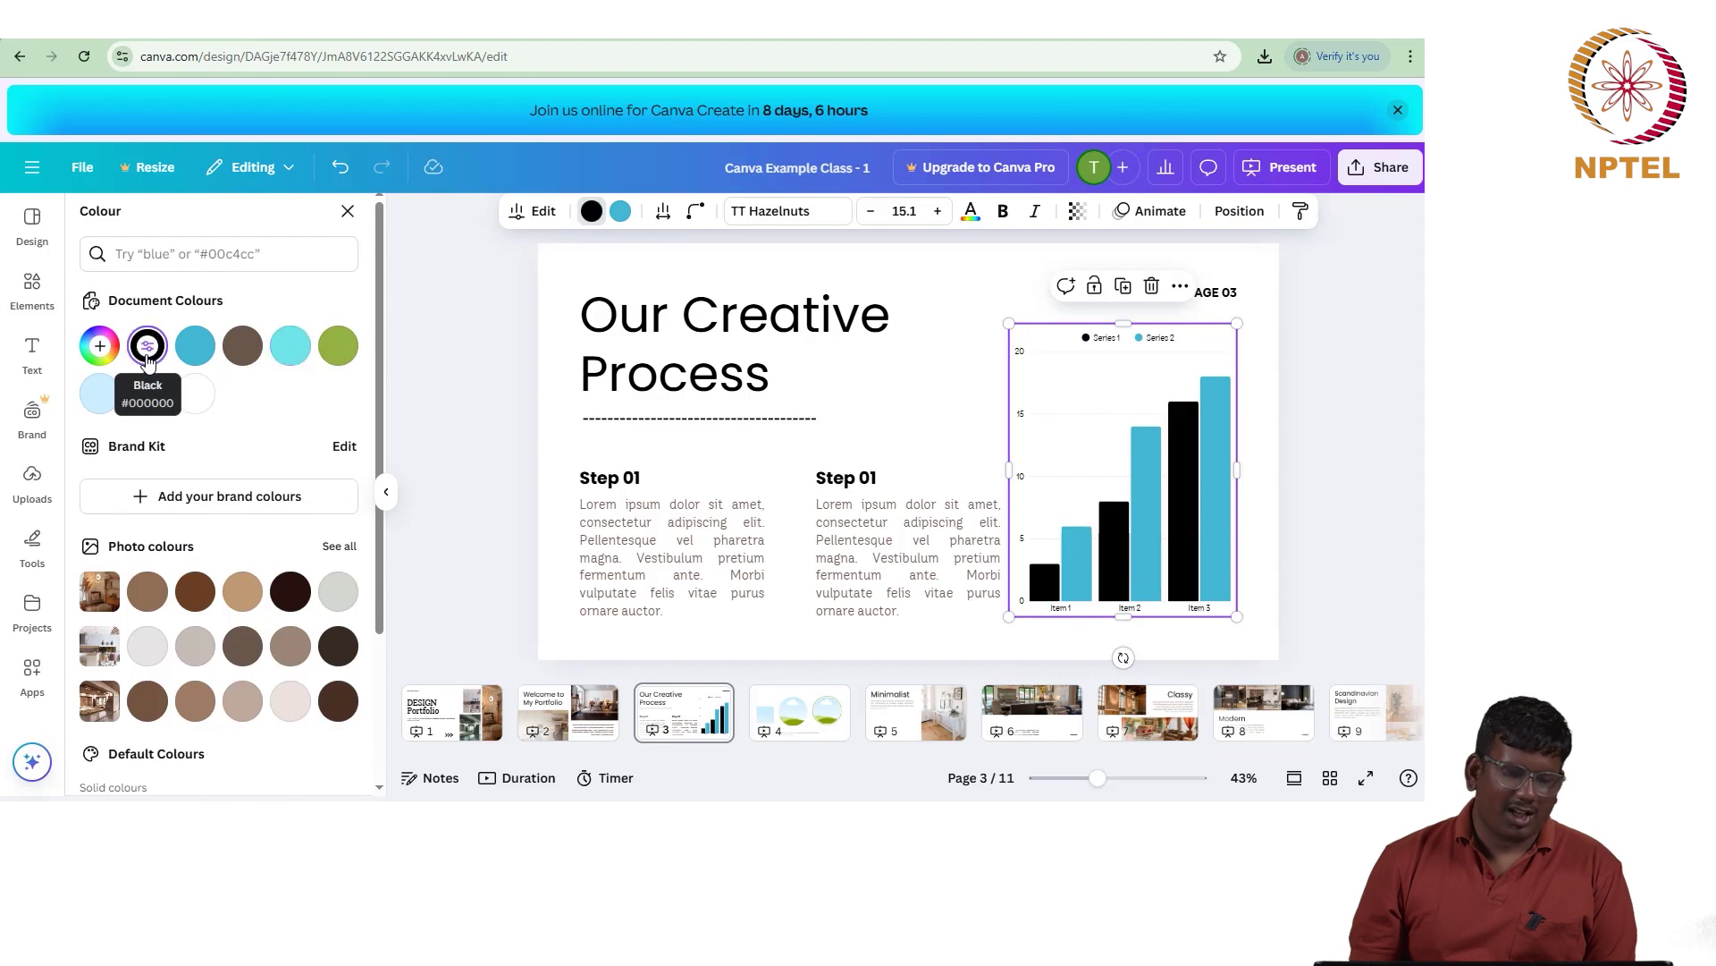
click(147, 355)
click(271, 457)
drag(270, 457, 377, 357)
click(954, 415)
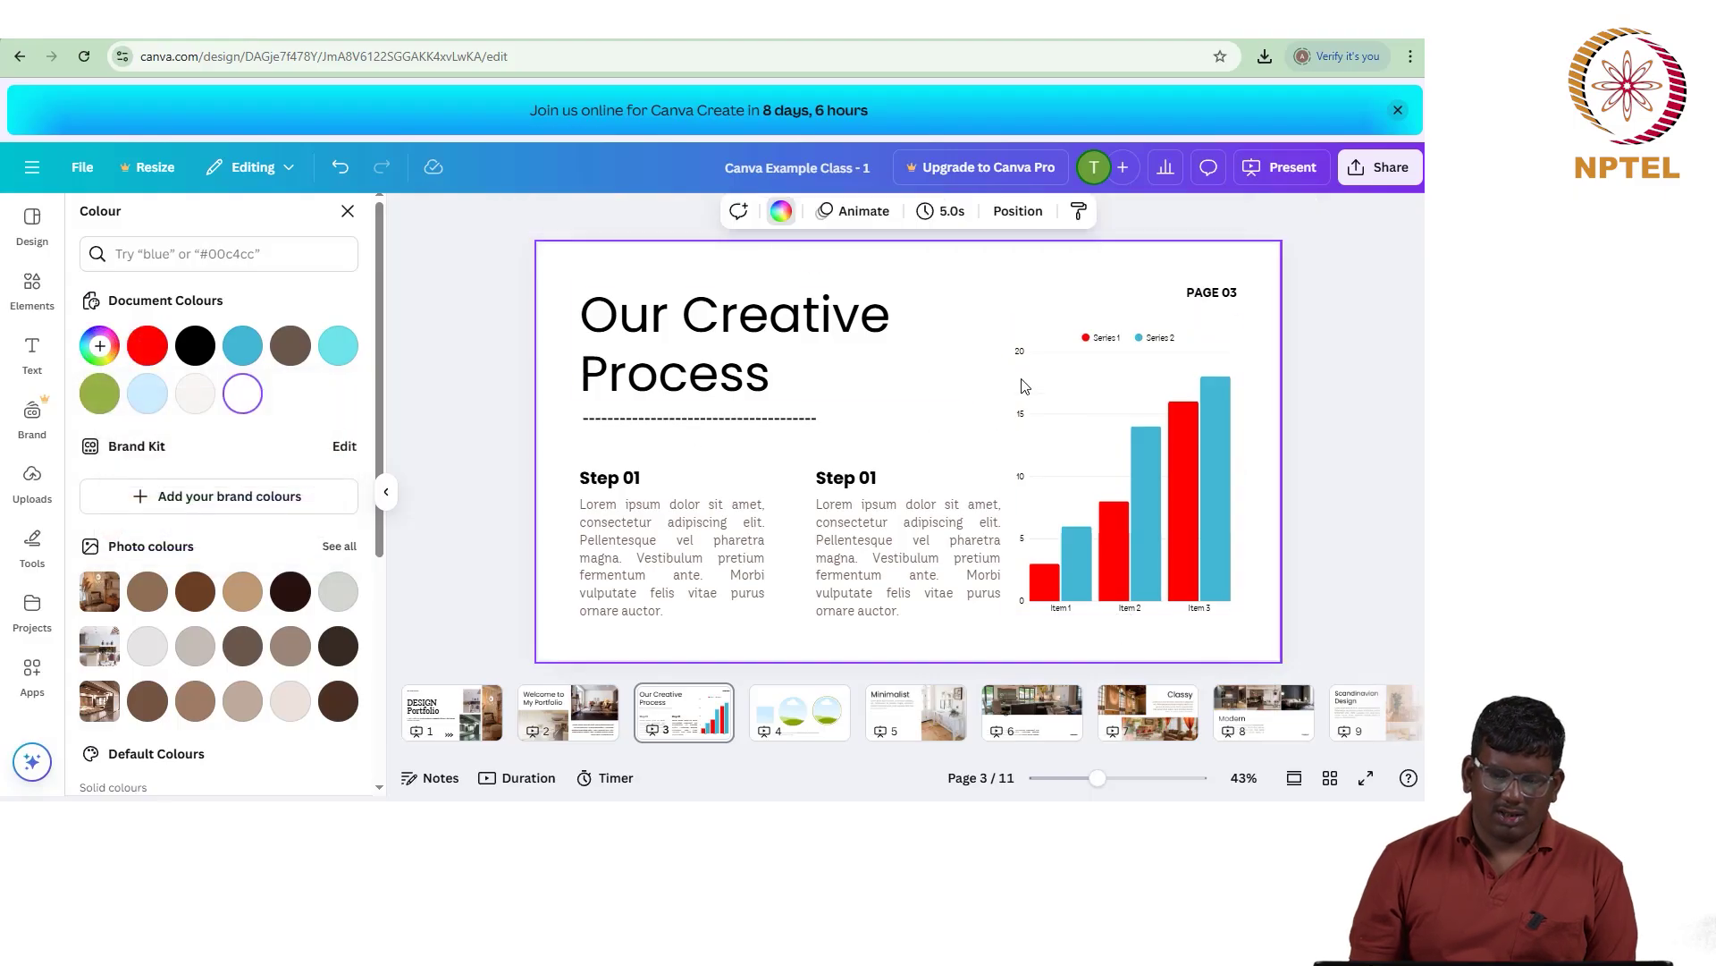
Step: Recolour the chart's Series 2 bars with the custom orange #D57641
click(1145, 429)
click(618, 212)
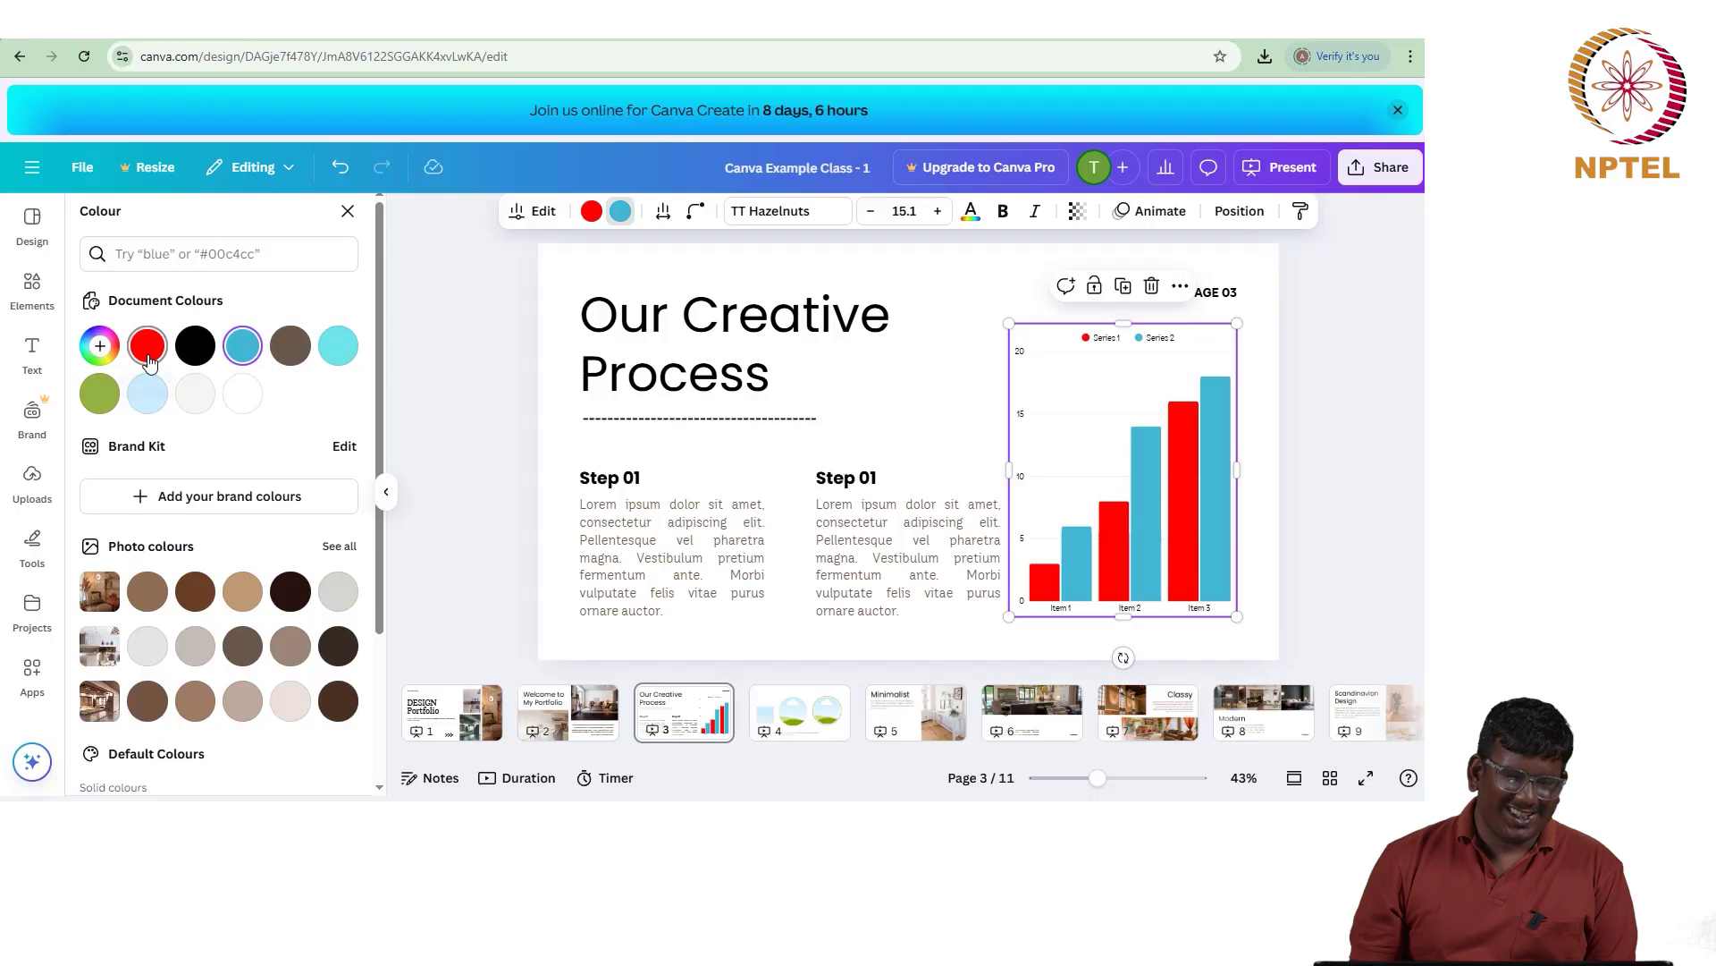
click(100, 345)
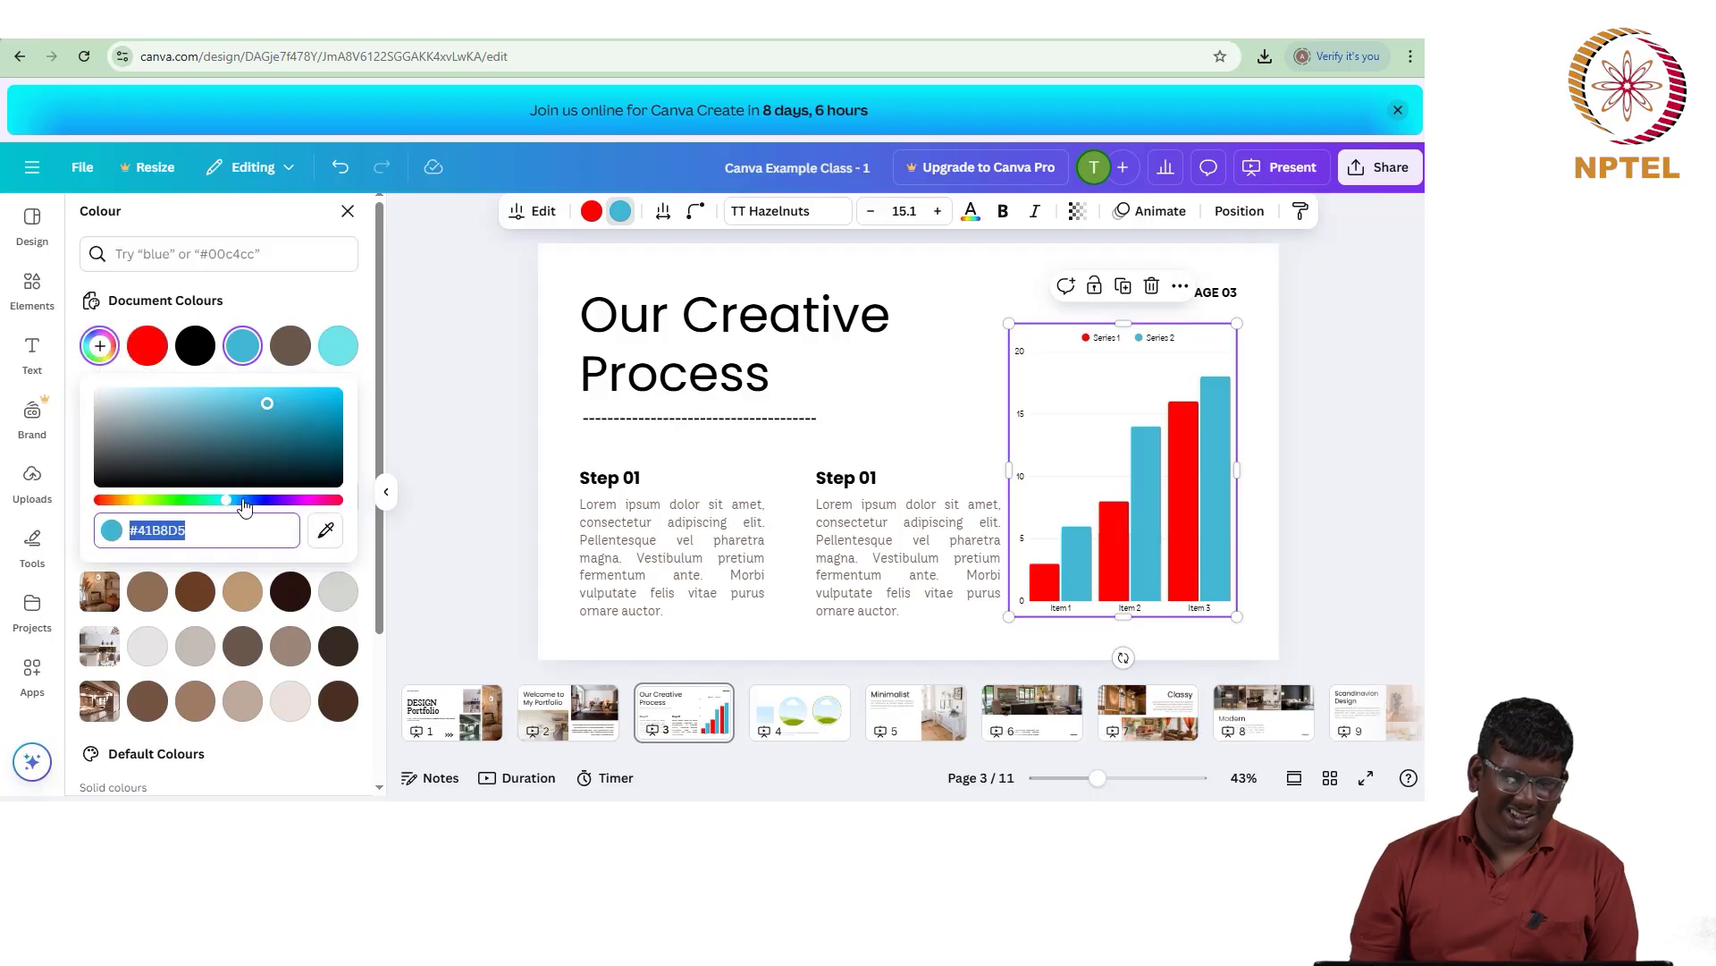
drag(226, 499, 114, 509)
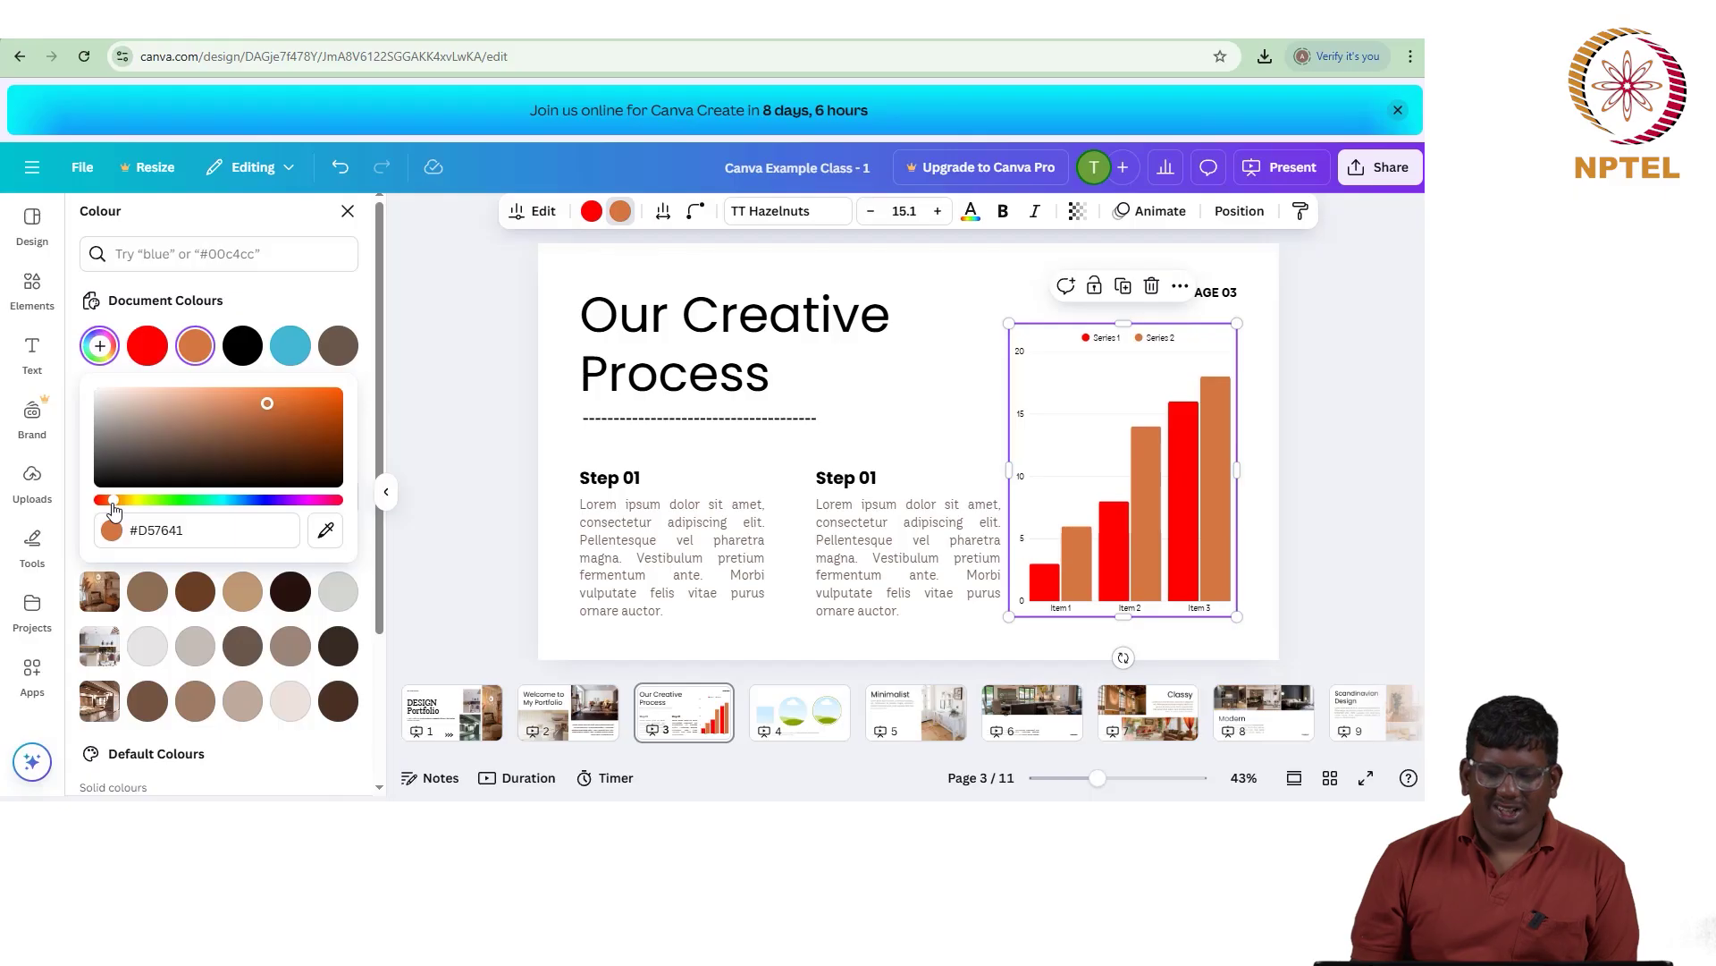
click(813, 418)
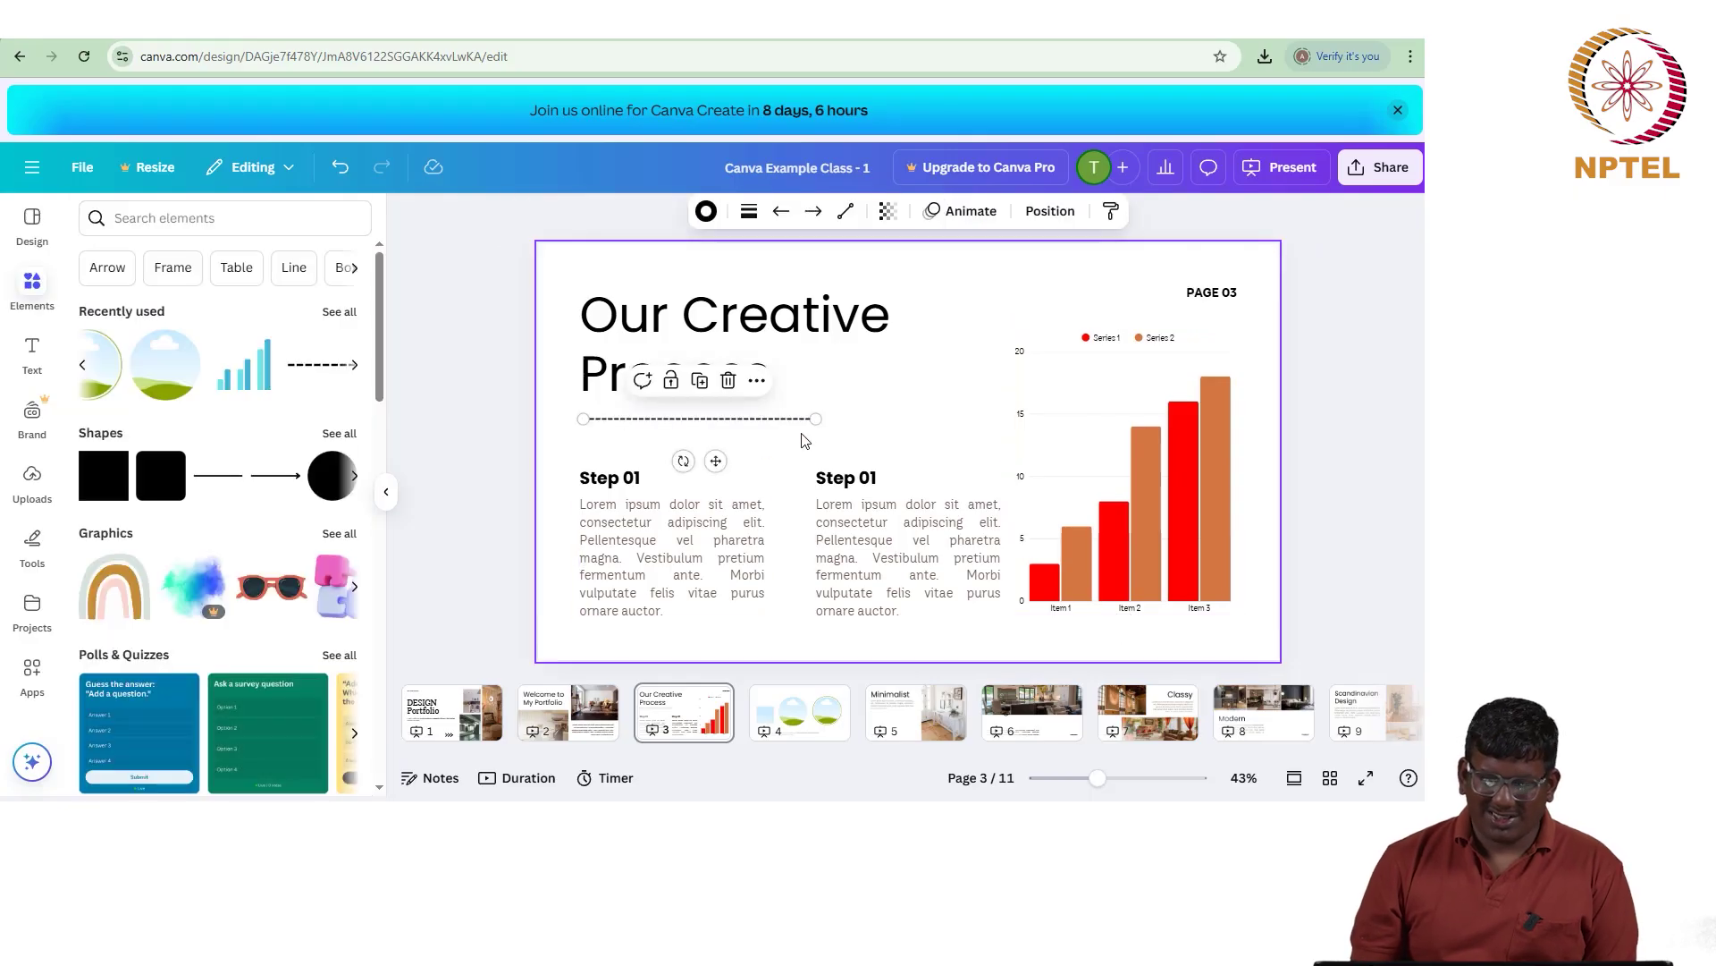
Step: Open the bar chart's data table and inspect the Series 1 and Series 2 columns
click(1178, 439)
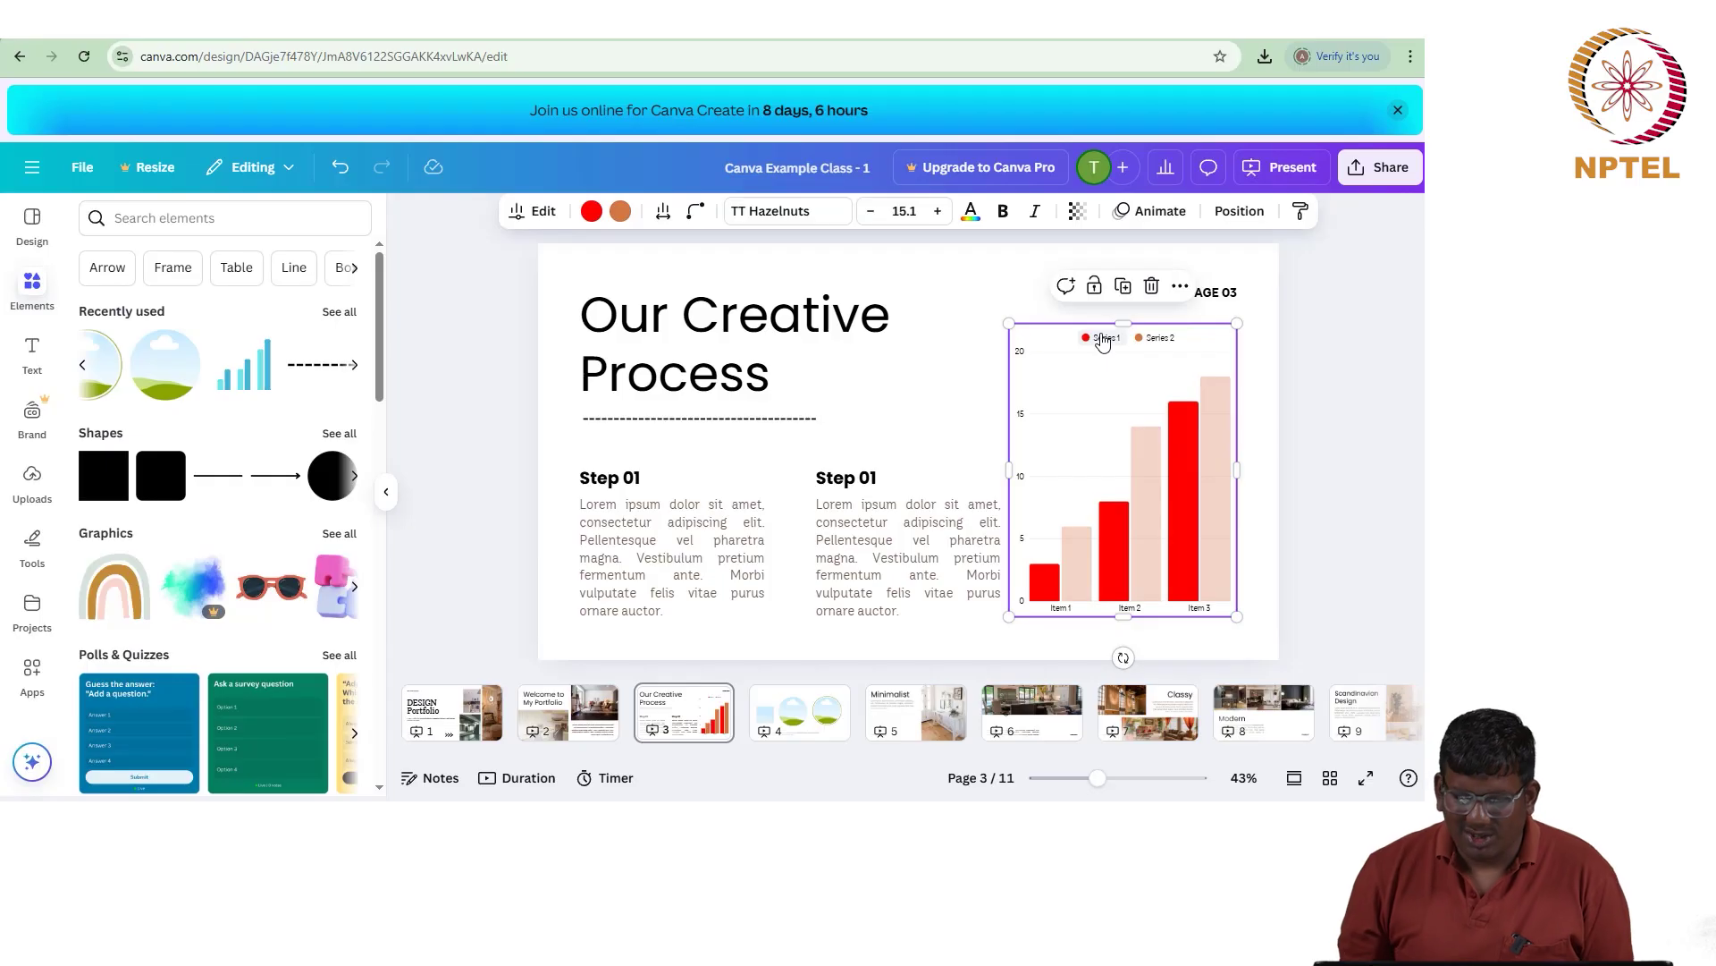
double_click(1124, 423)
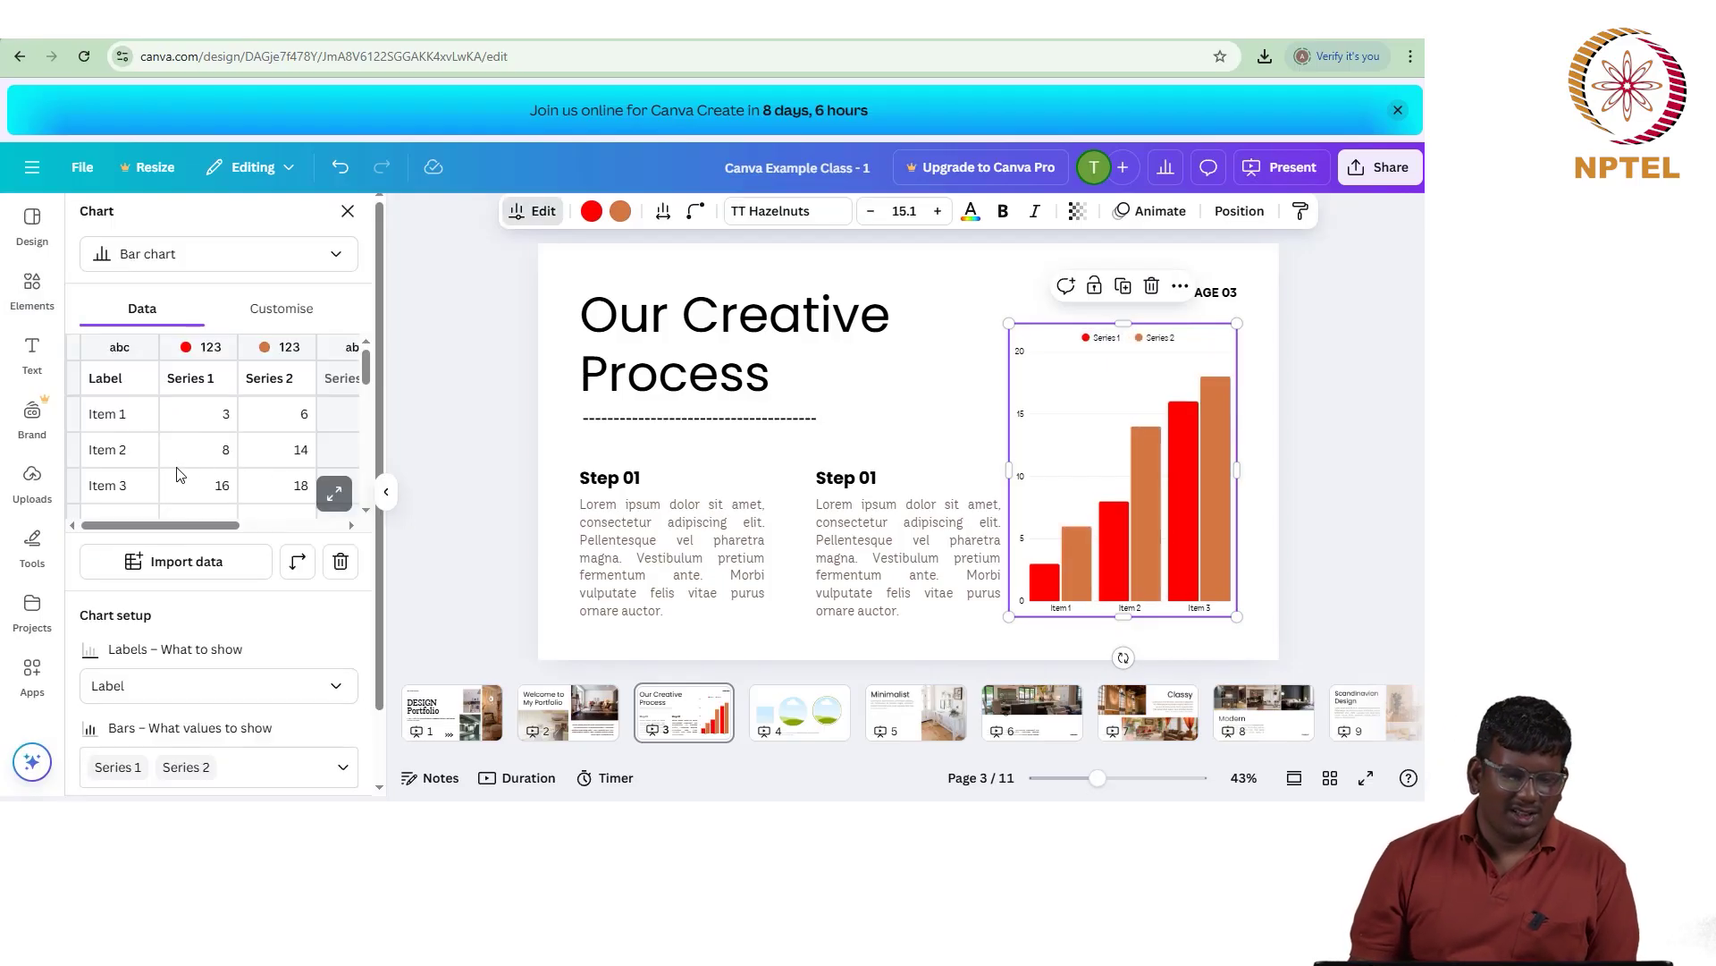
drag(190, 525, 213, 525)
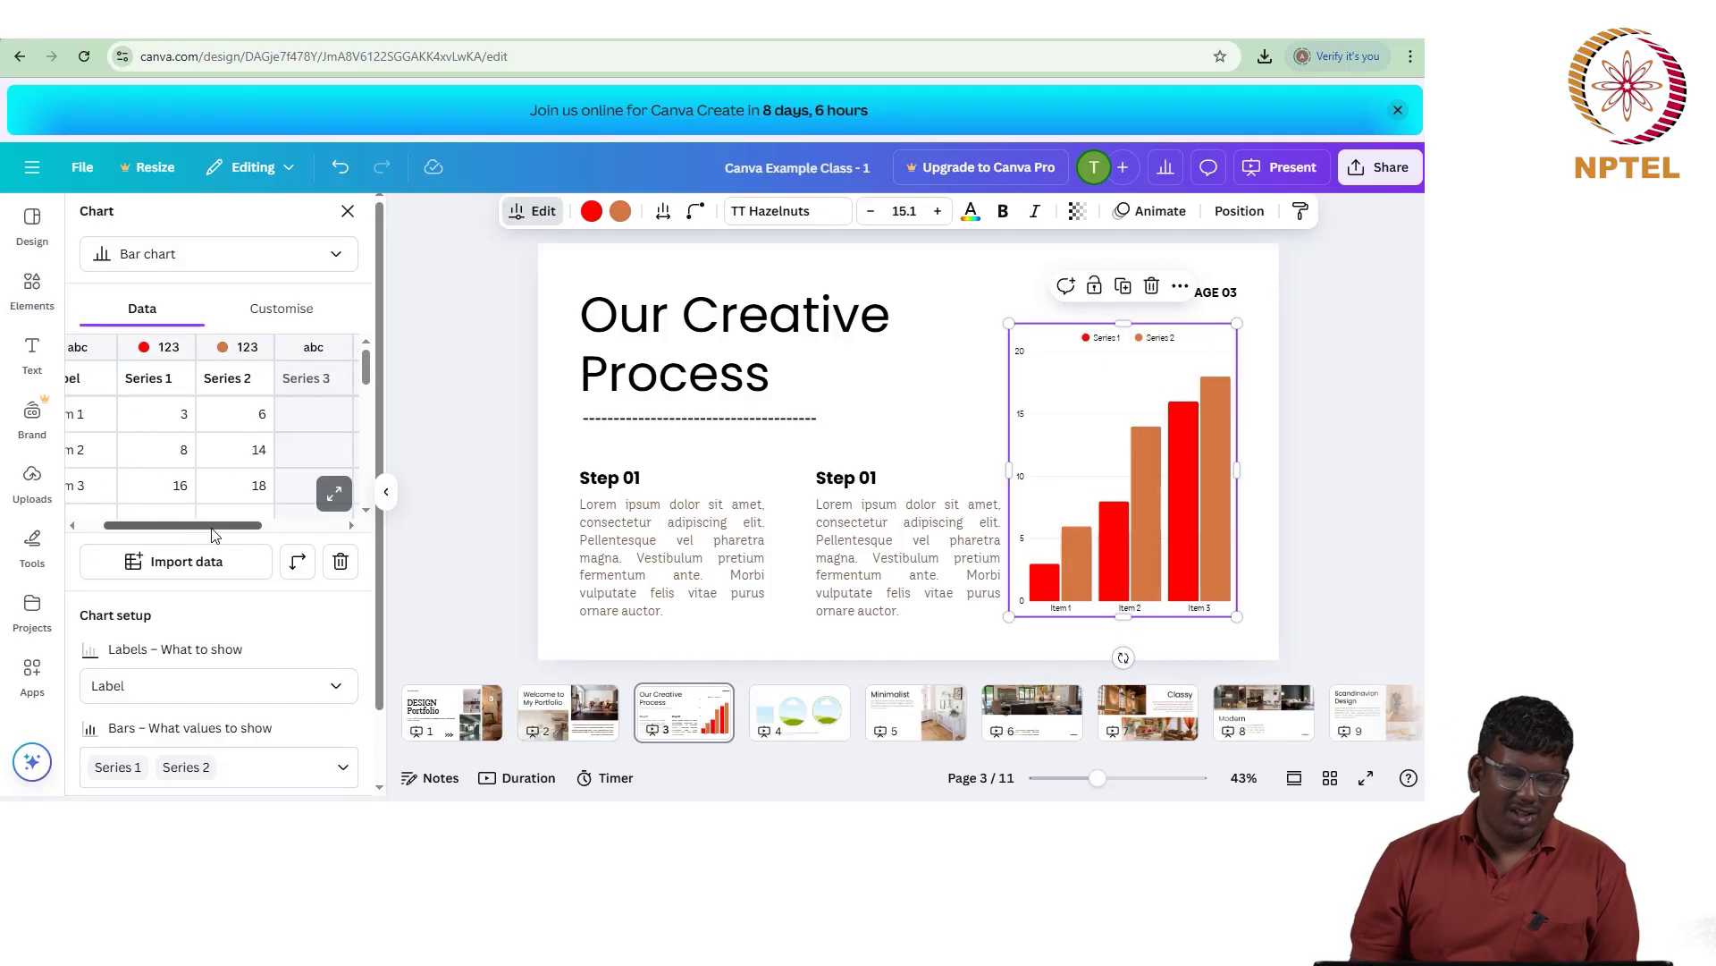
click(170, 376)
click(221, 382)
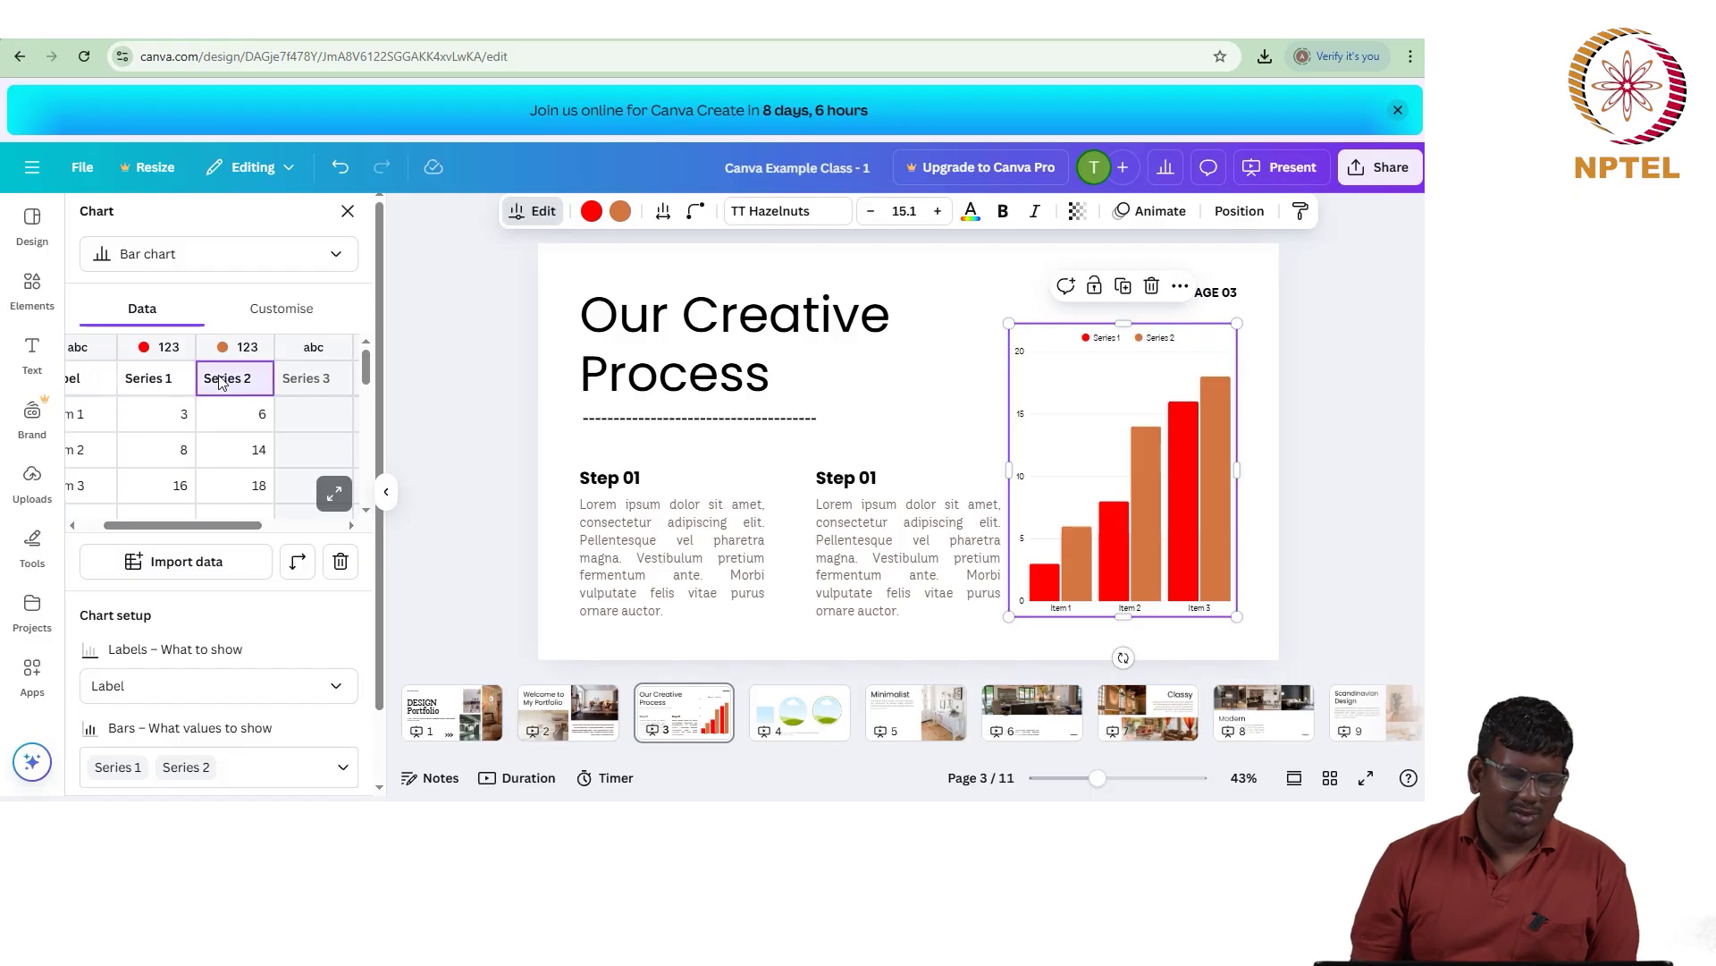
Step: Try switching the chart's axis labels off and on, and its data labels on and off
click(281, 309)
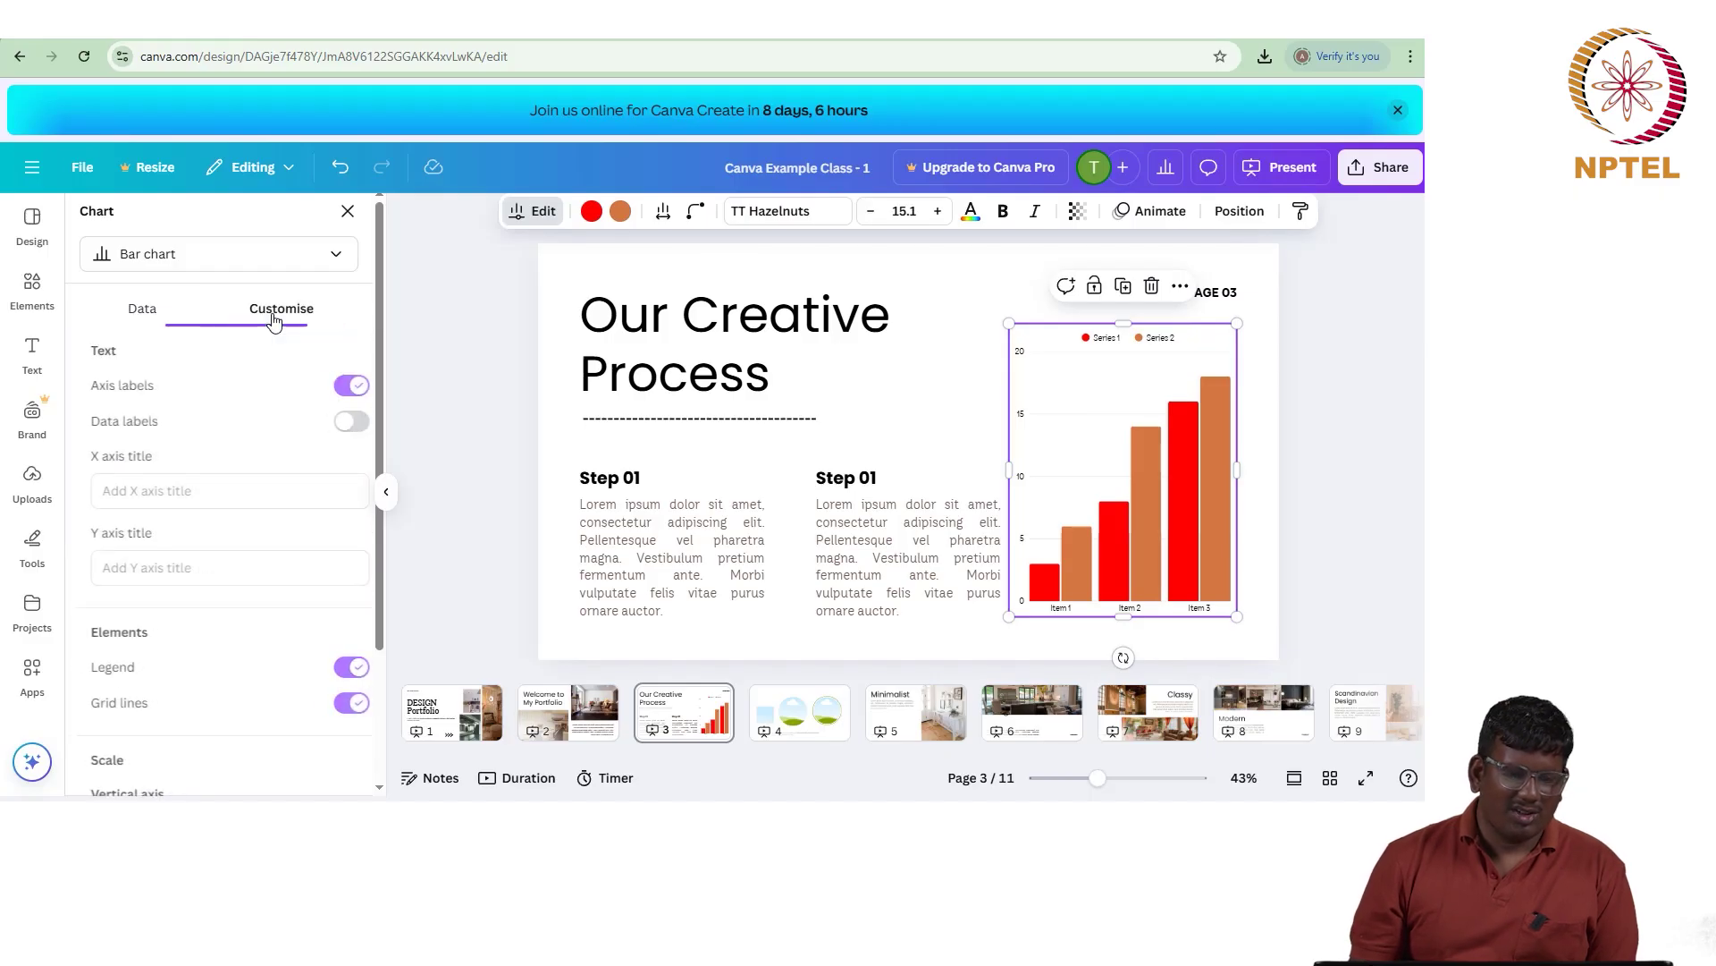
click(344, 386)
click(344, 386)
click(339, 422)
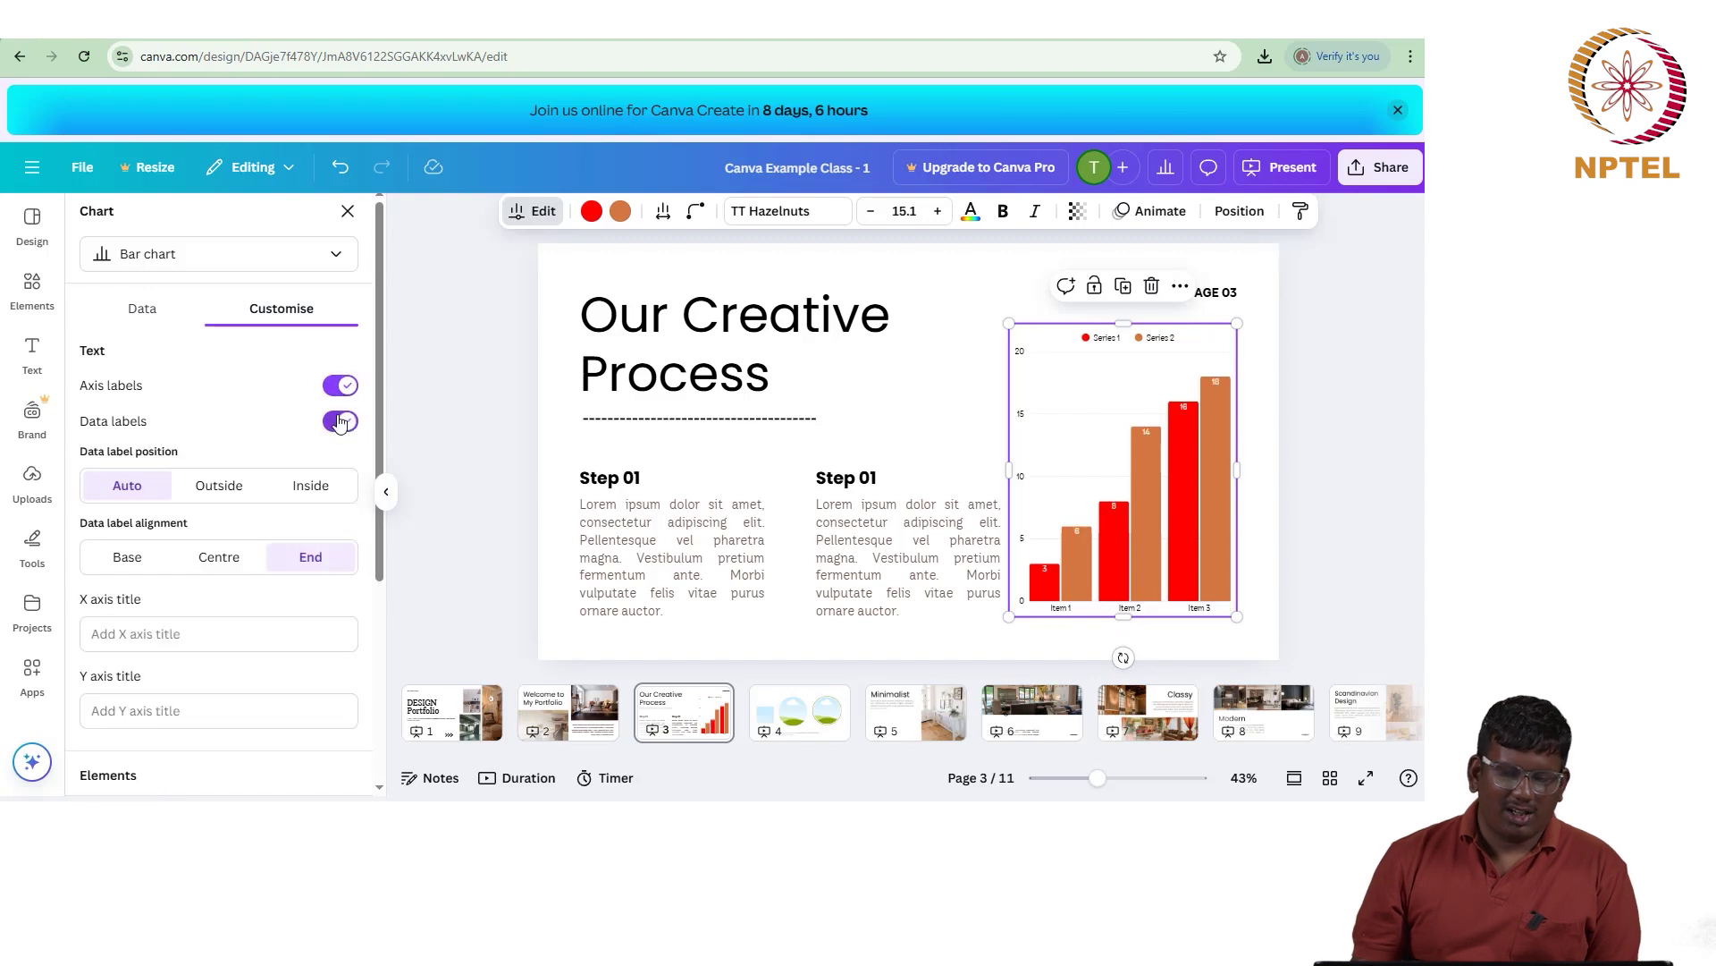
click(340, 422)
scroll(293, 481, down, 3)
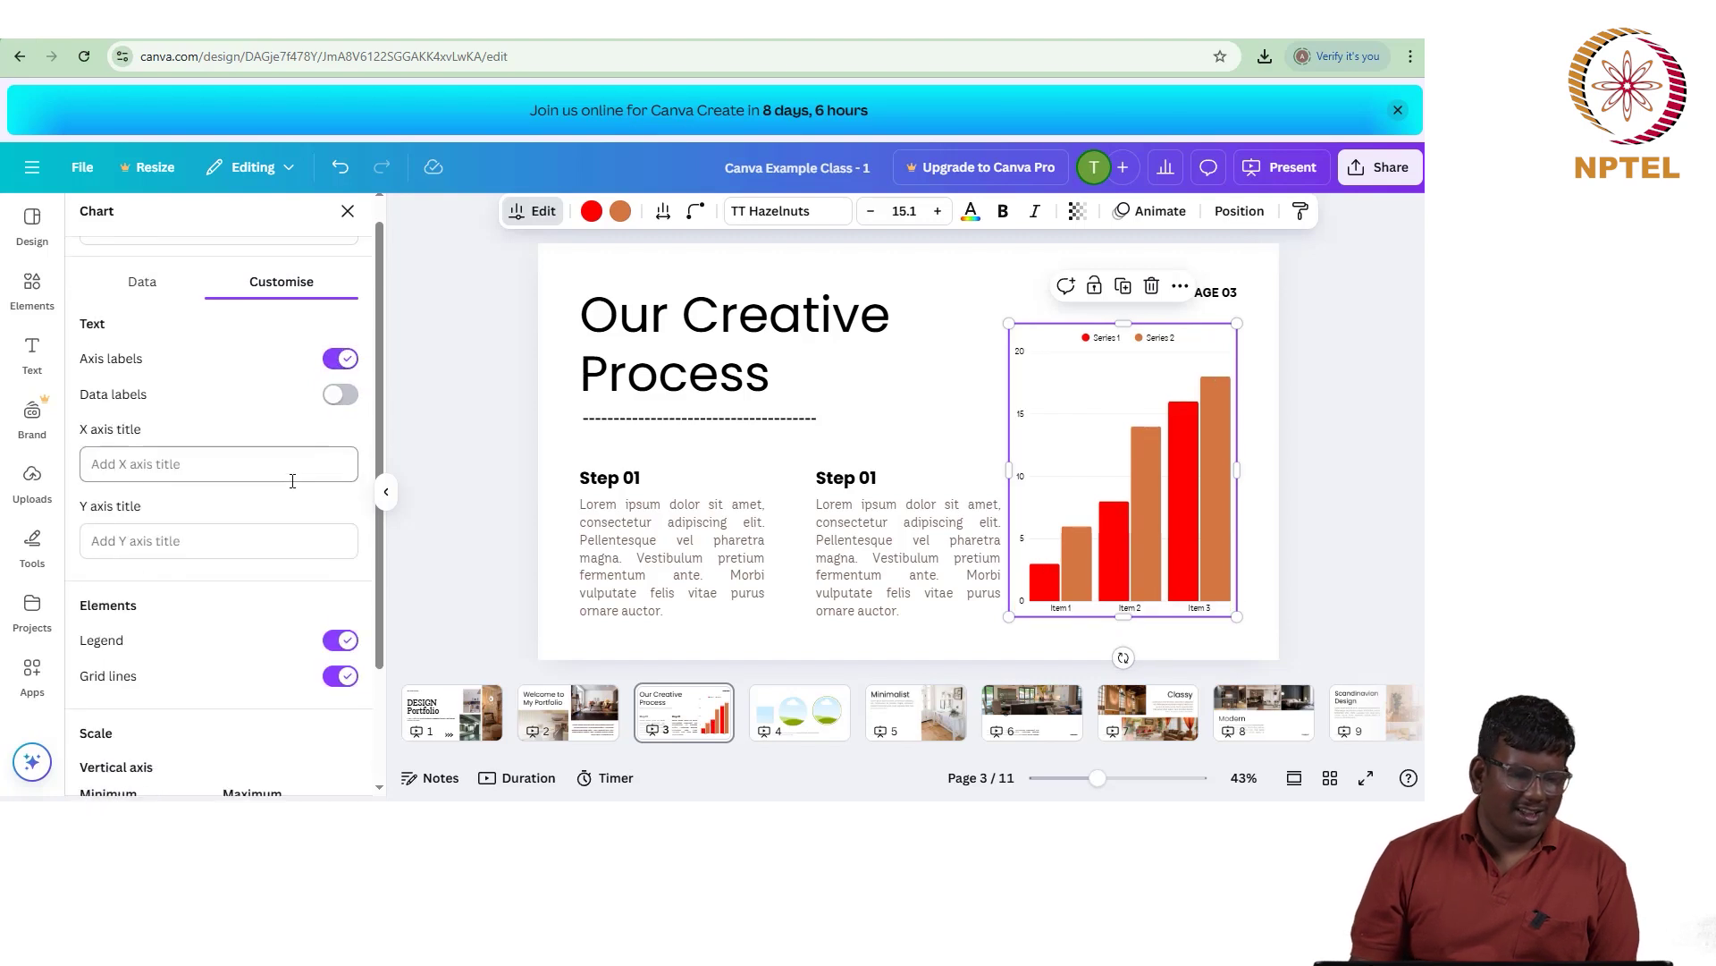
scroll(292, 481, up, 3)
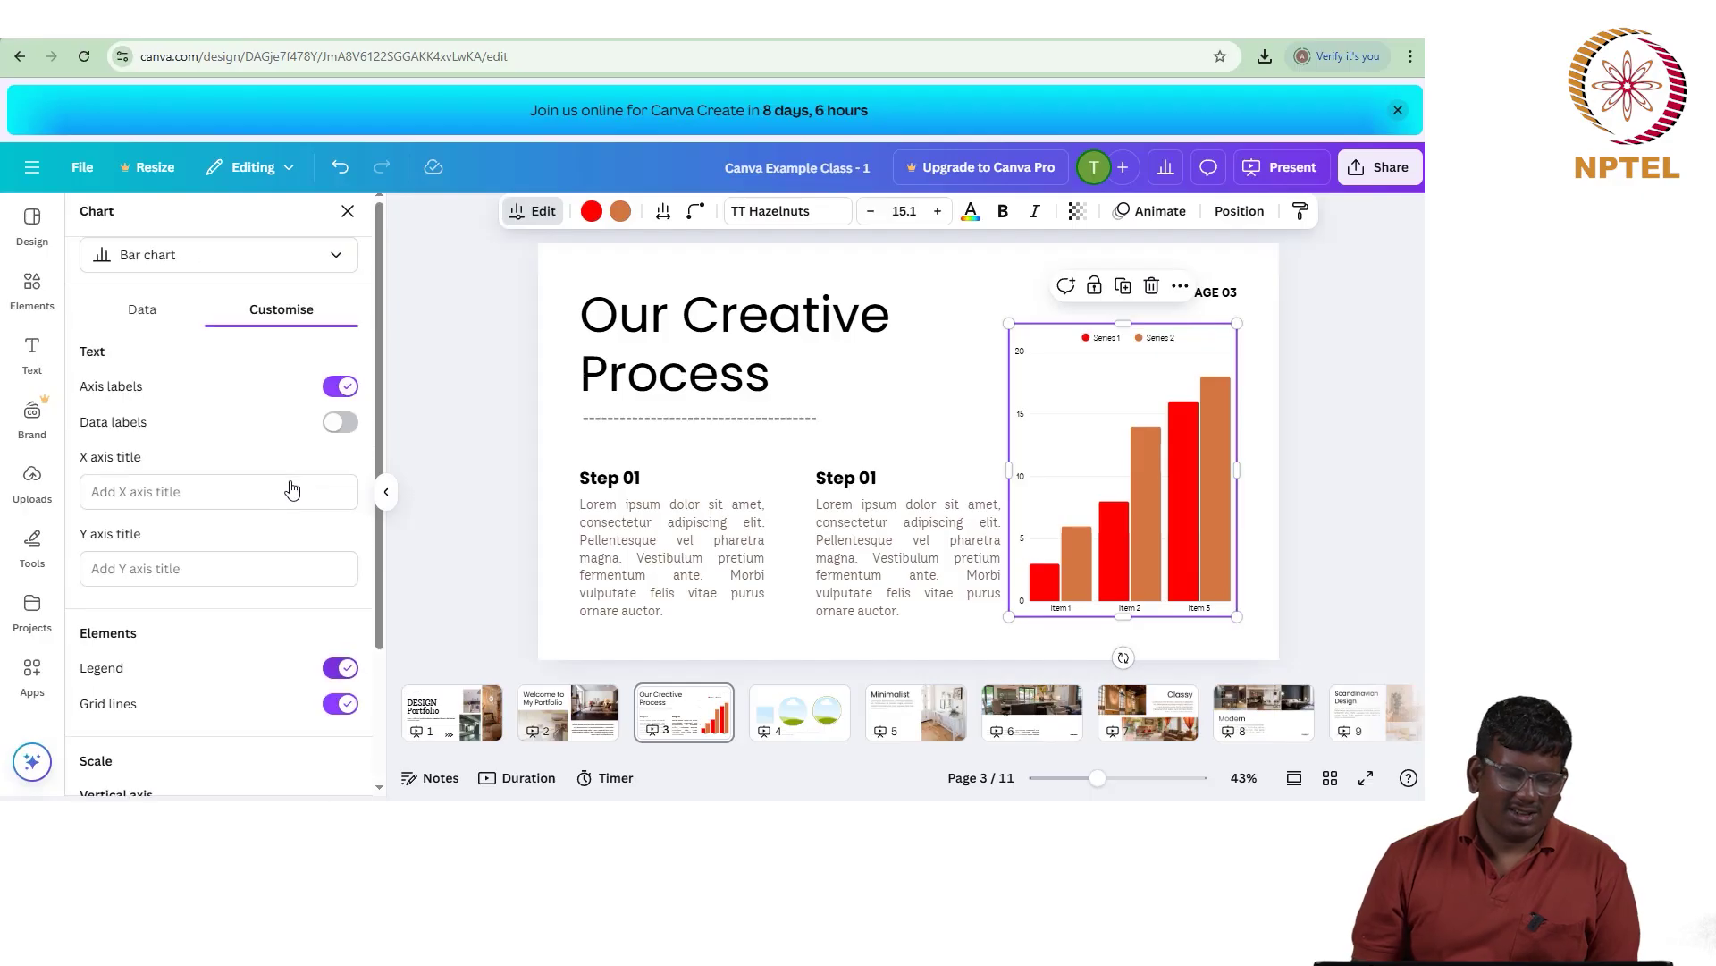
click(33, 286)
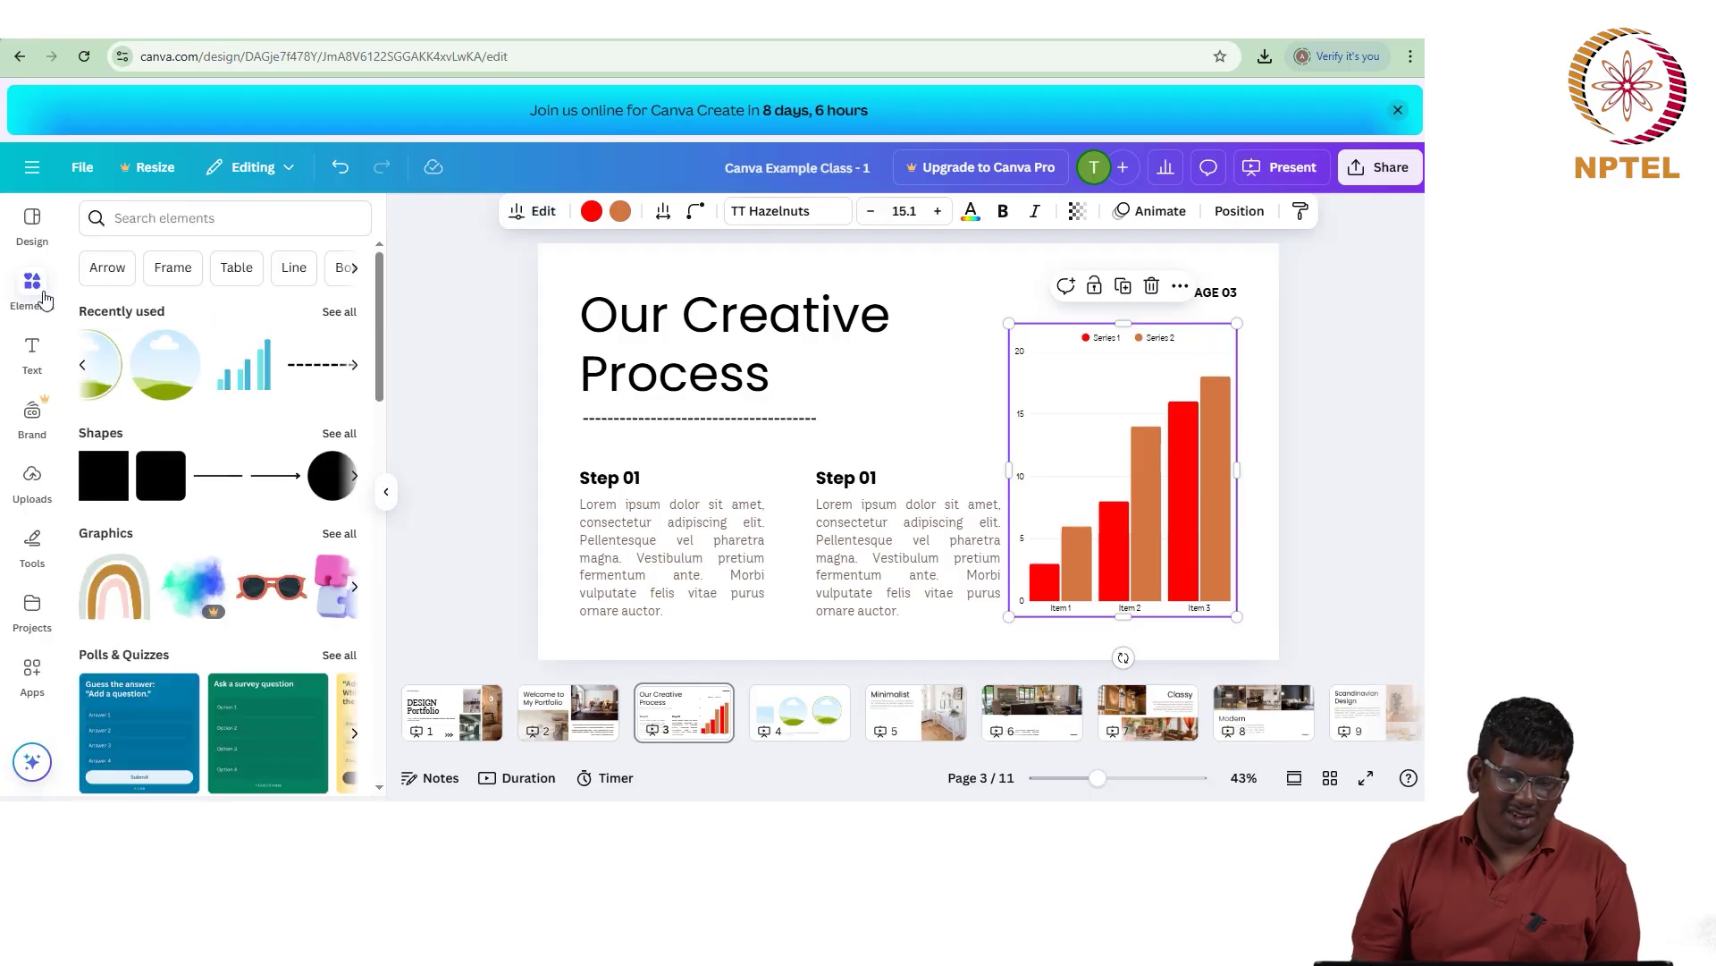
click(338, 312)
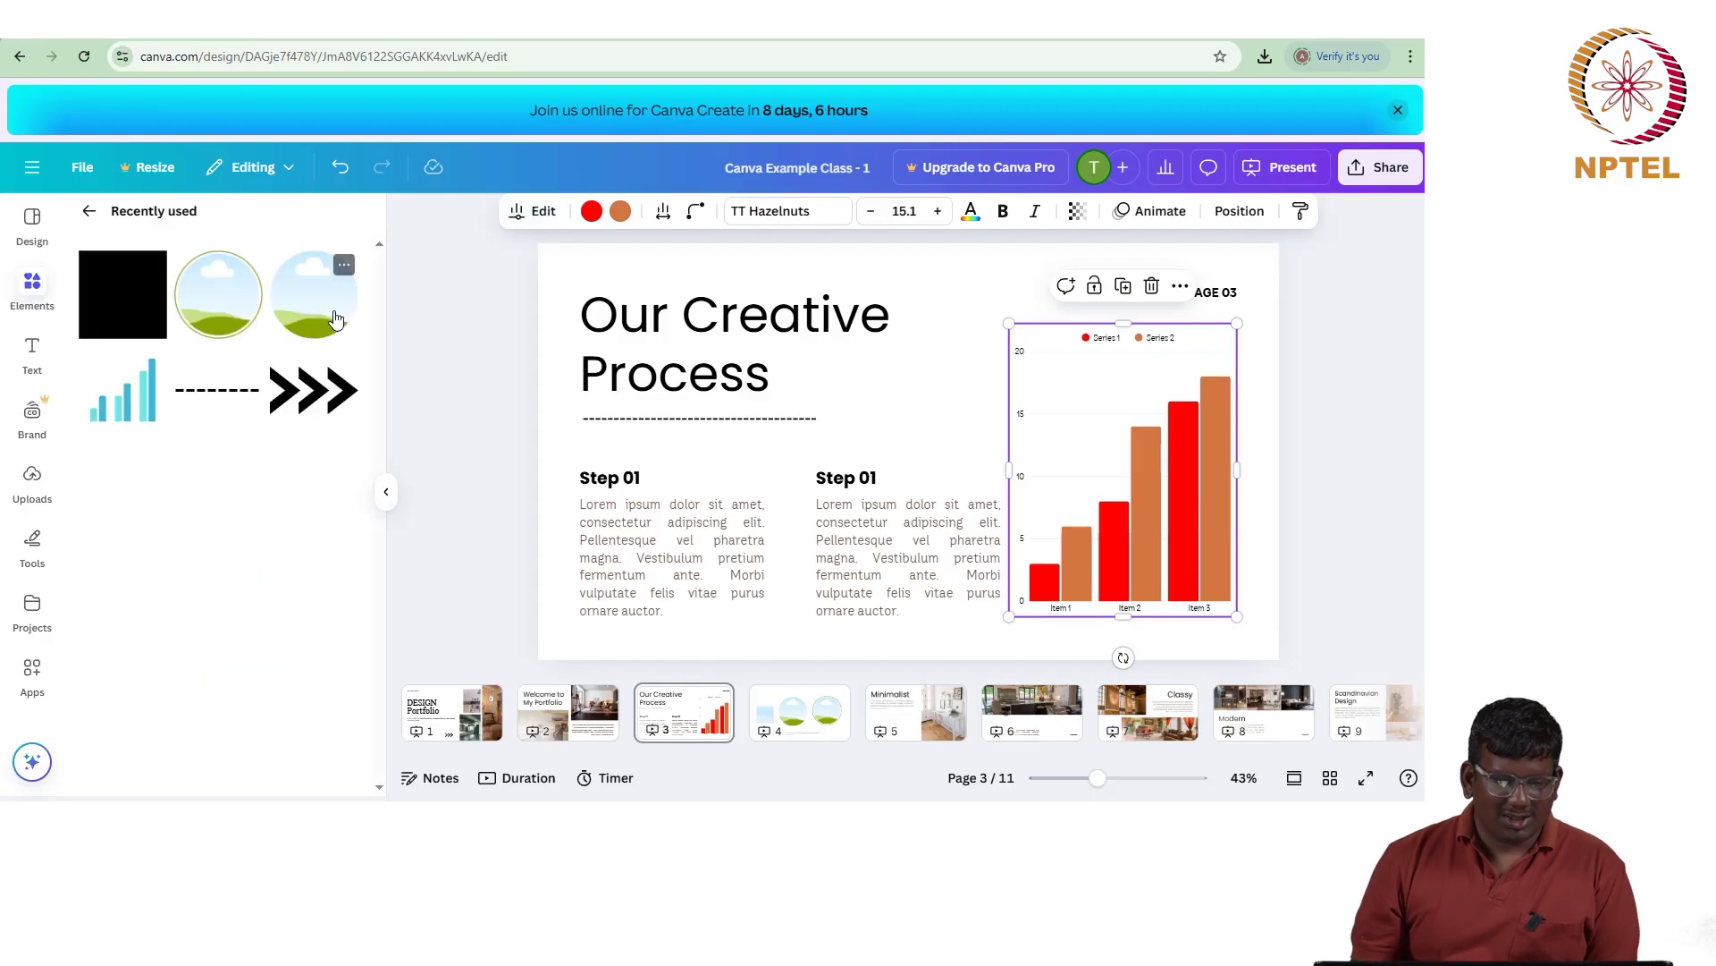
click(92, 207)
scroll(169, 486, down, 5)
scroll(169, 486, down, 3)
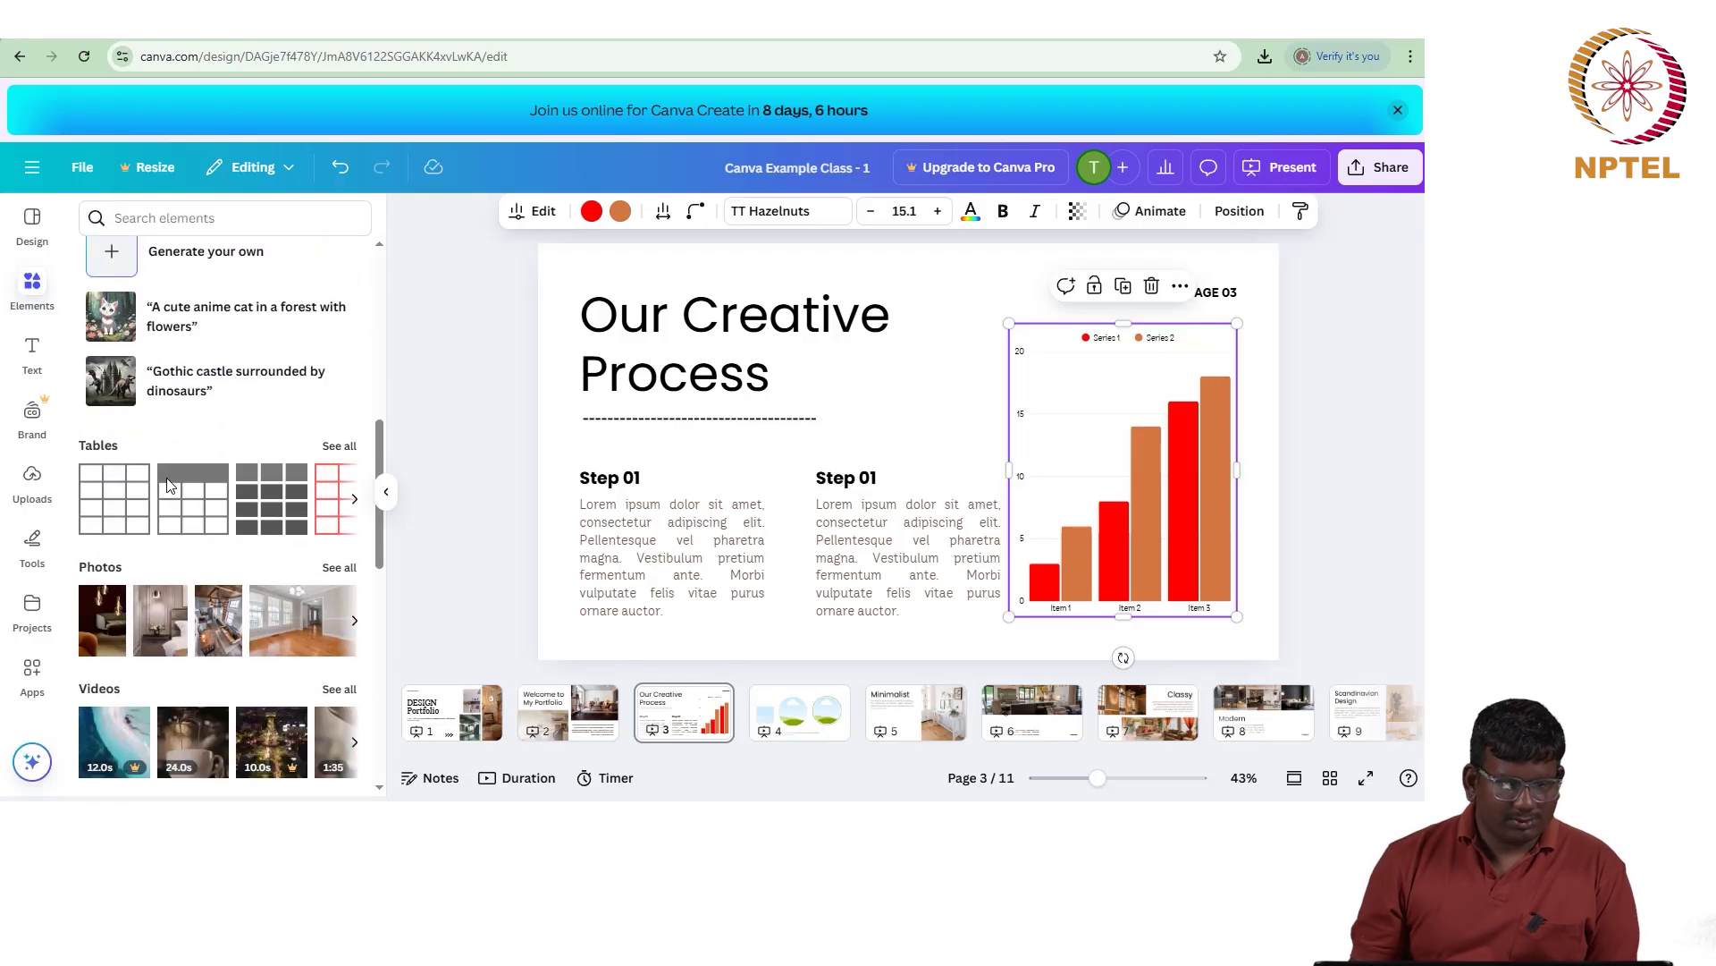
Step: Add a new text box to page 3 and move it above the second Step 01 heading, below the title
click(33, 353)
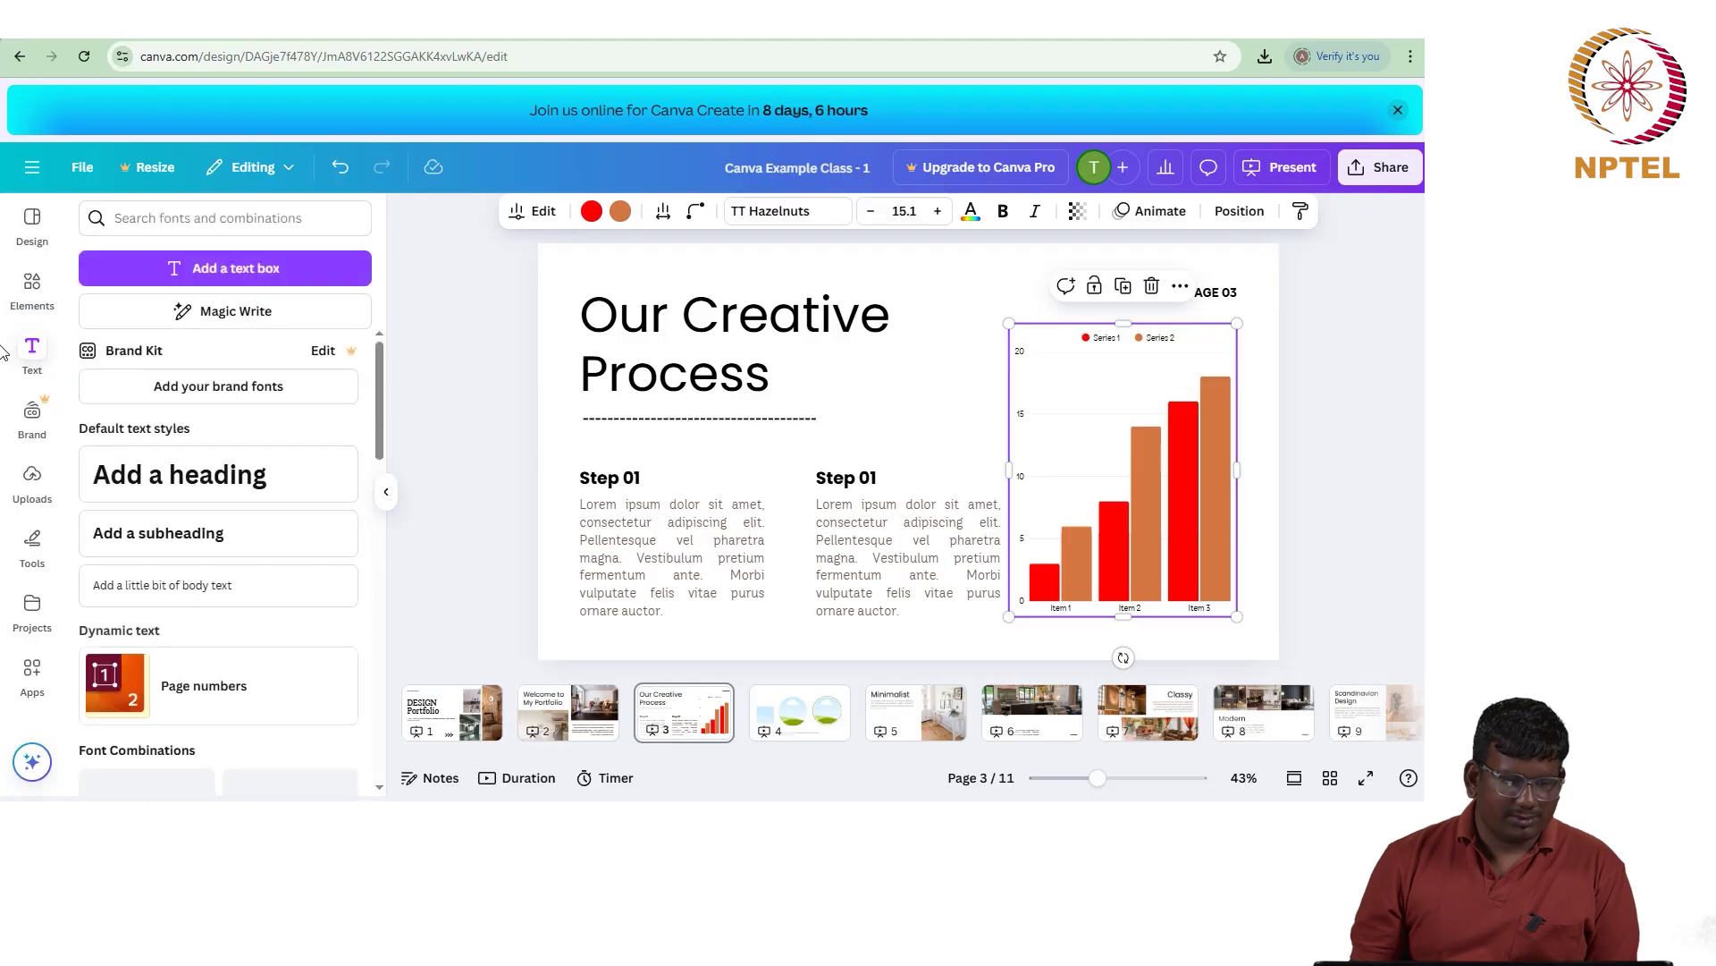
scroll(199, 470, down, 5)
scroll(198, 470, up, 5)
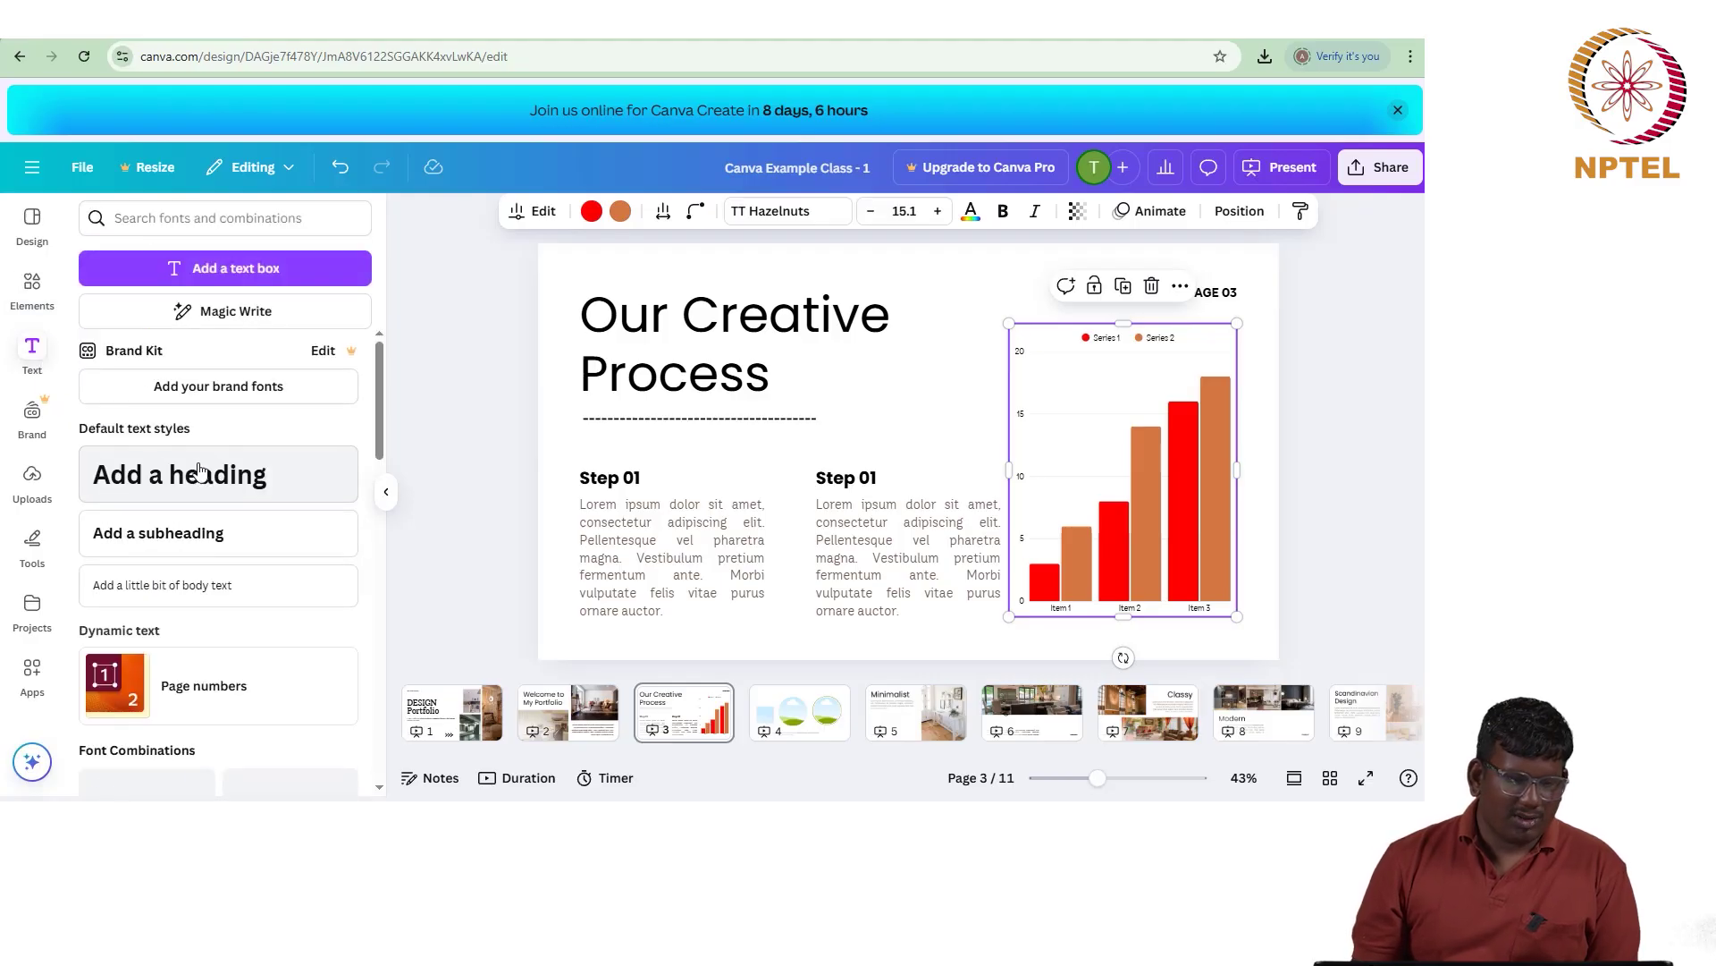
click(224, 268)
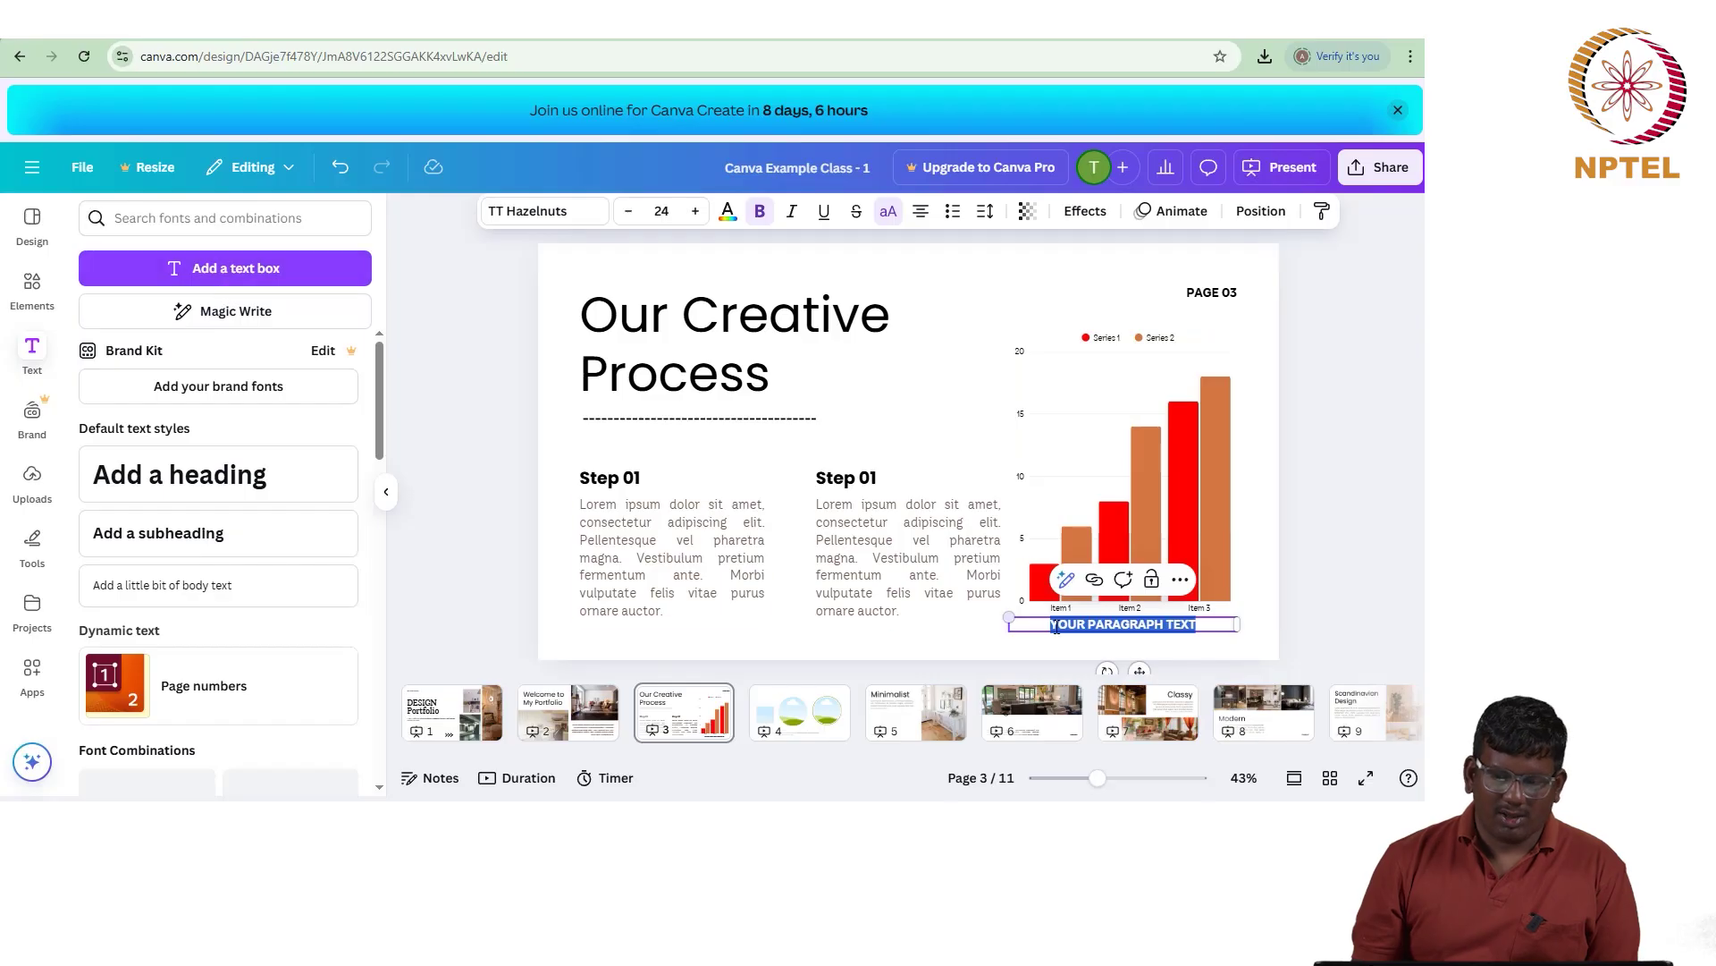
drag(1069, 628, 743, 466)
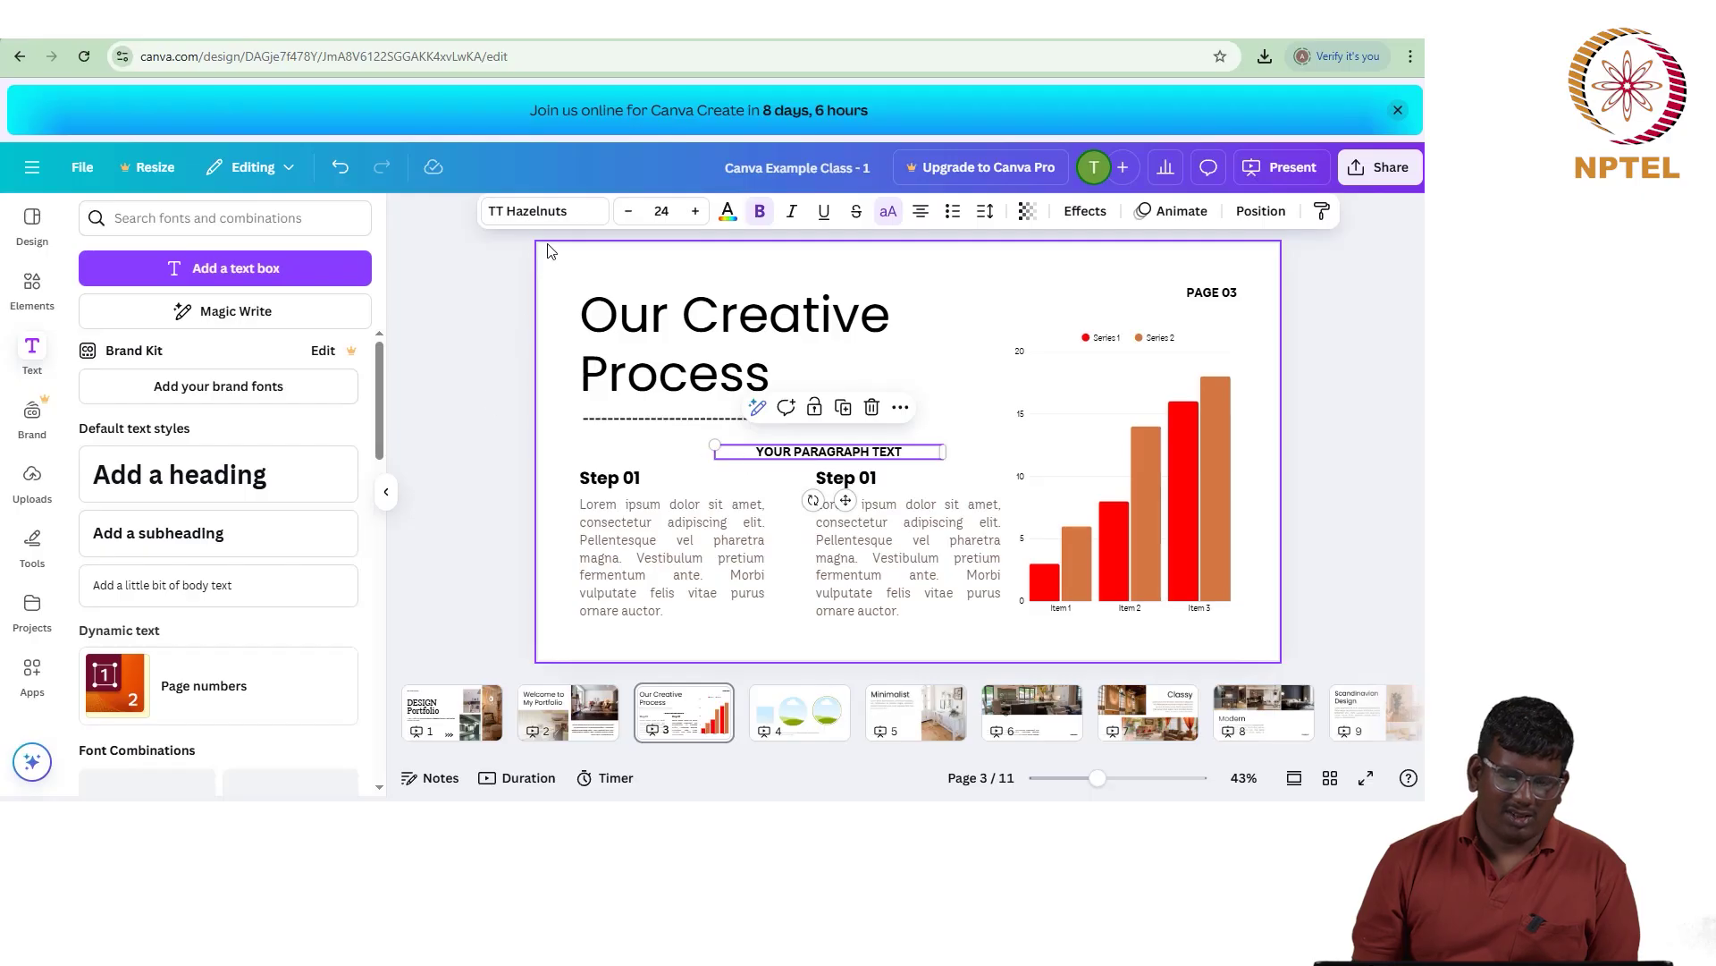
Step: Search the fonts for MONT and set the new paragraph text box's font to Montserrat
click(545, 212)
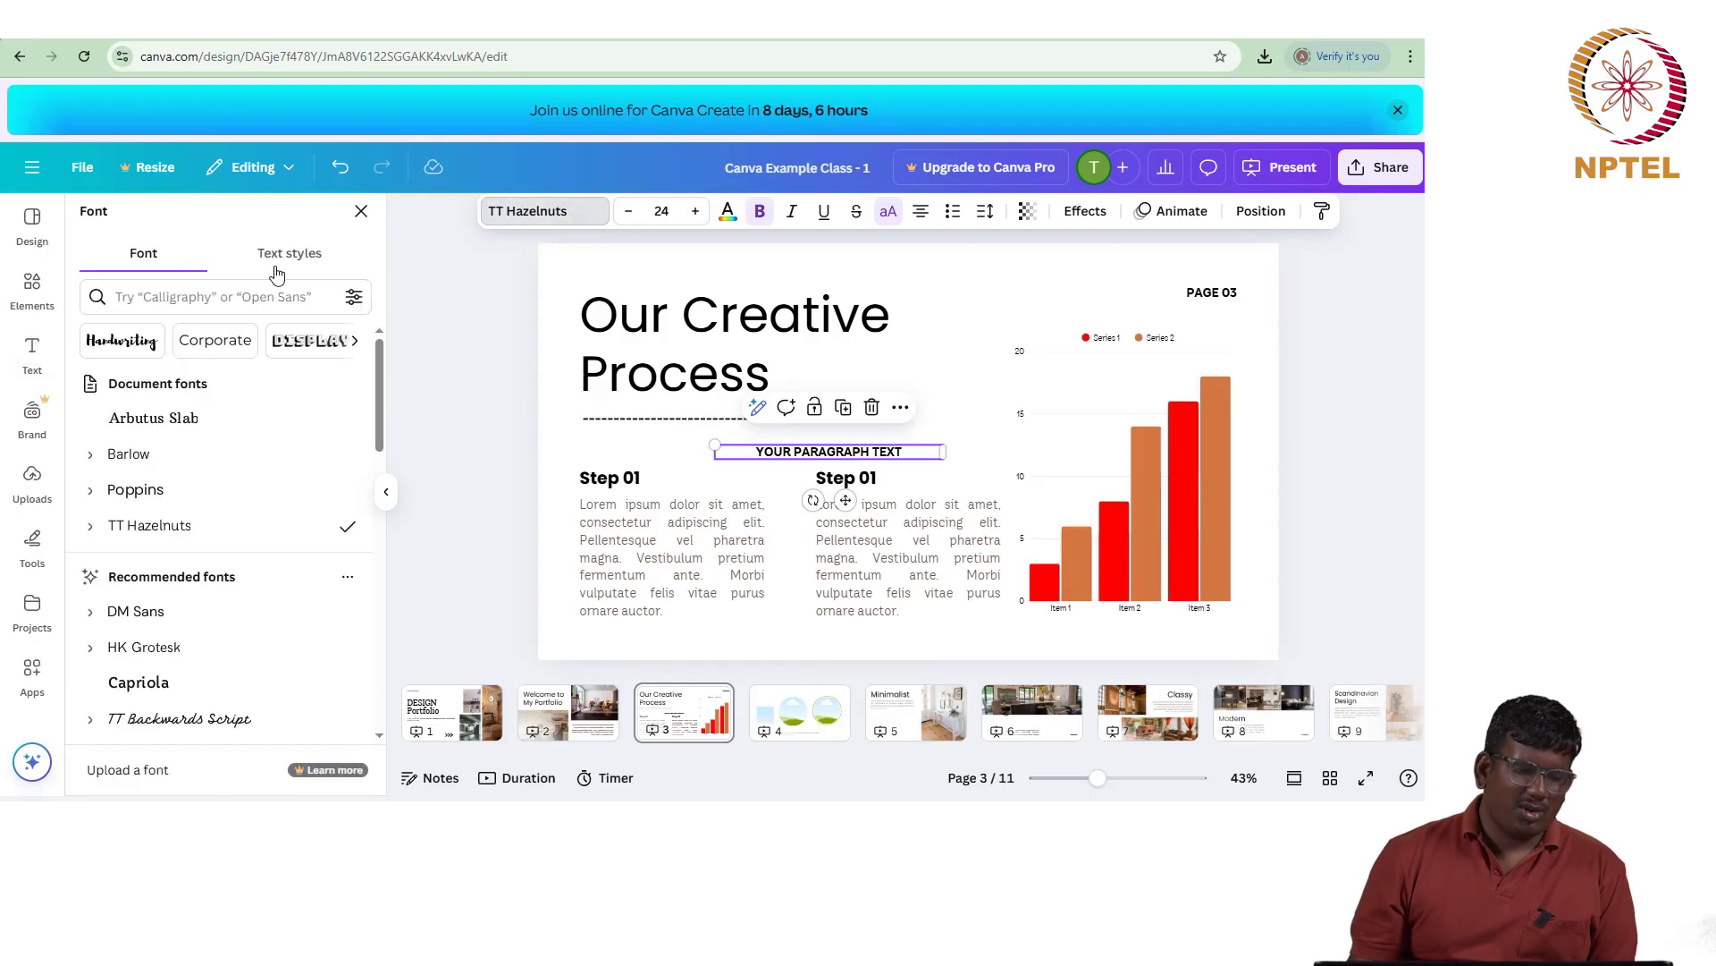
click(160, 296)
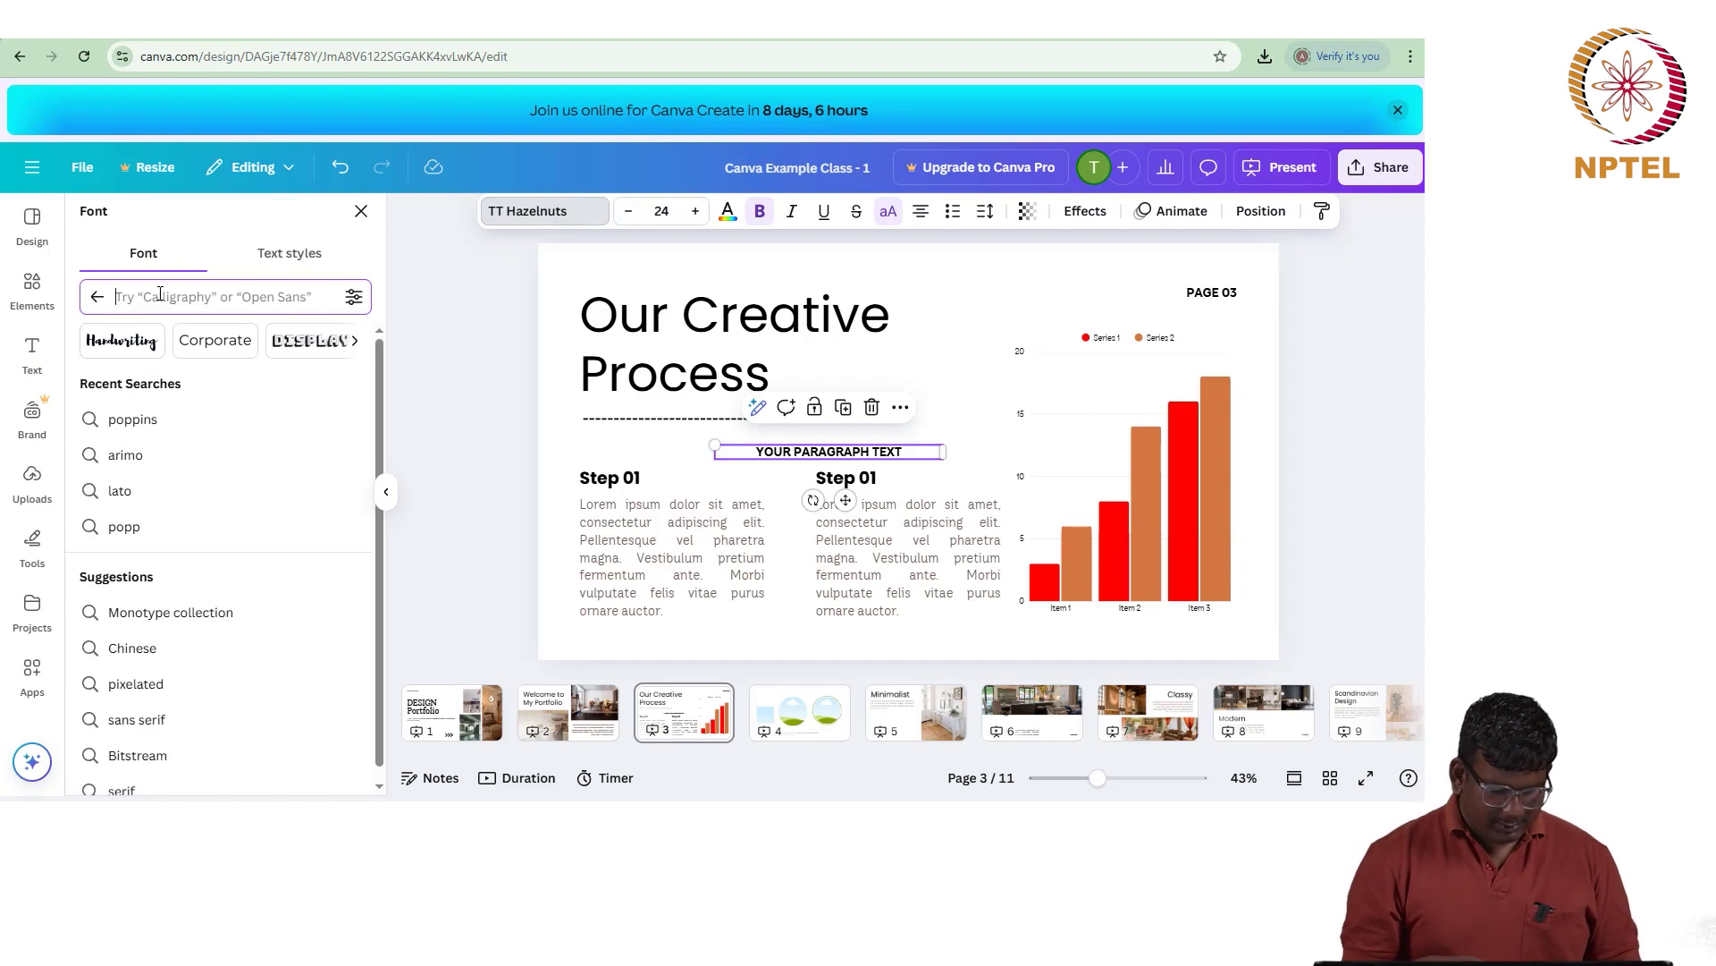
text(MON)
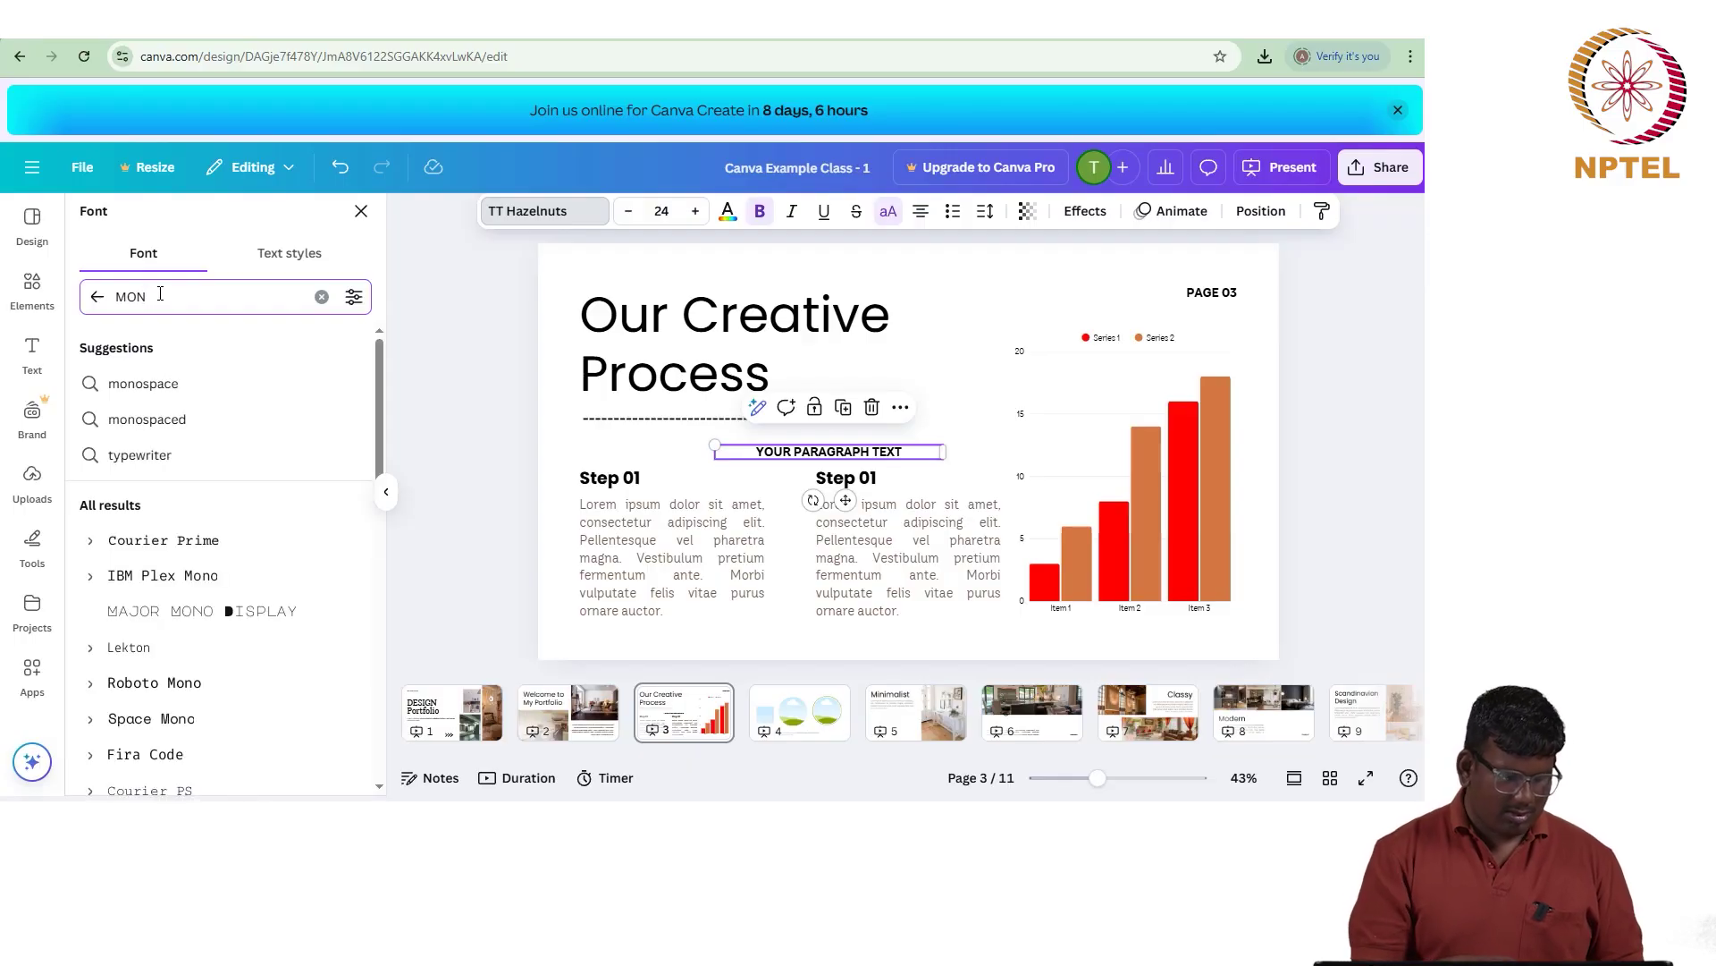
text(ST)
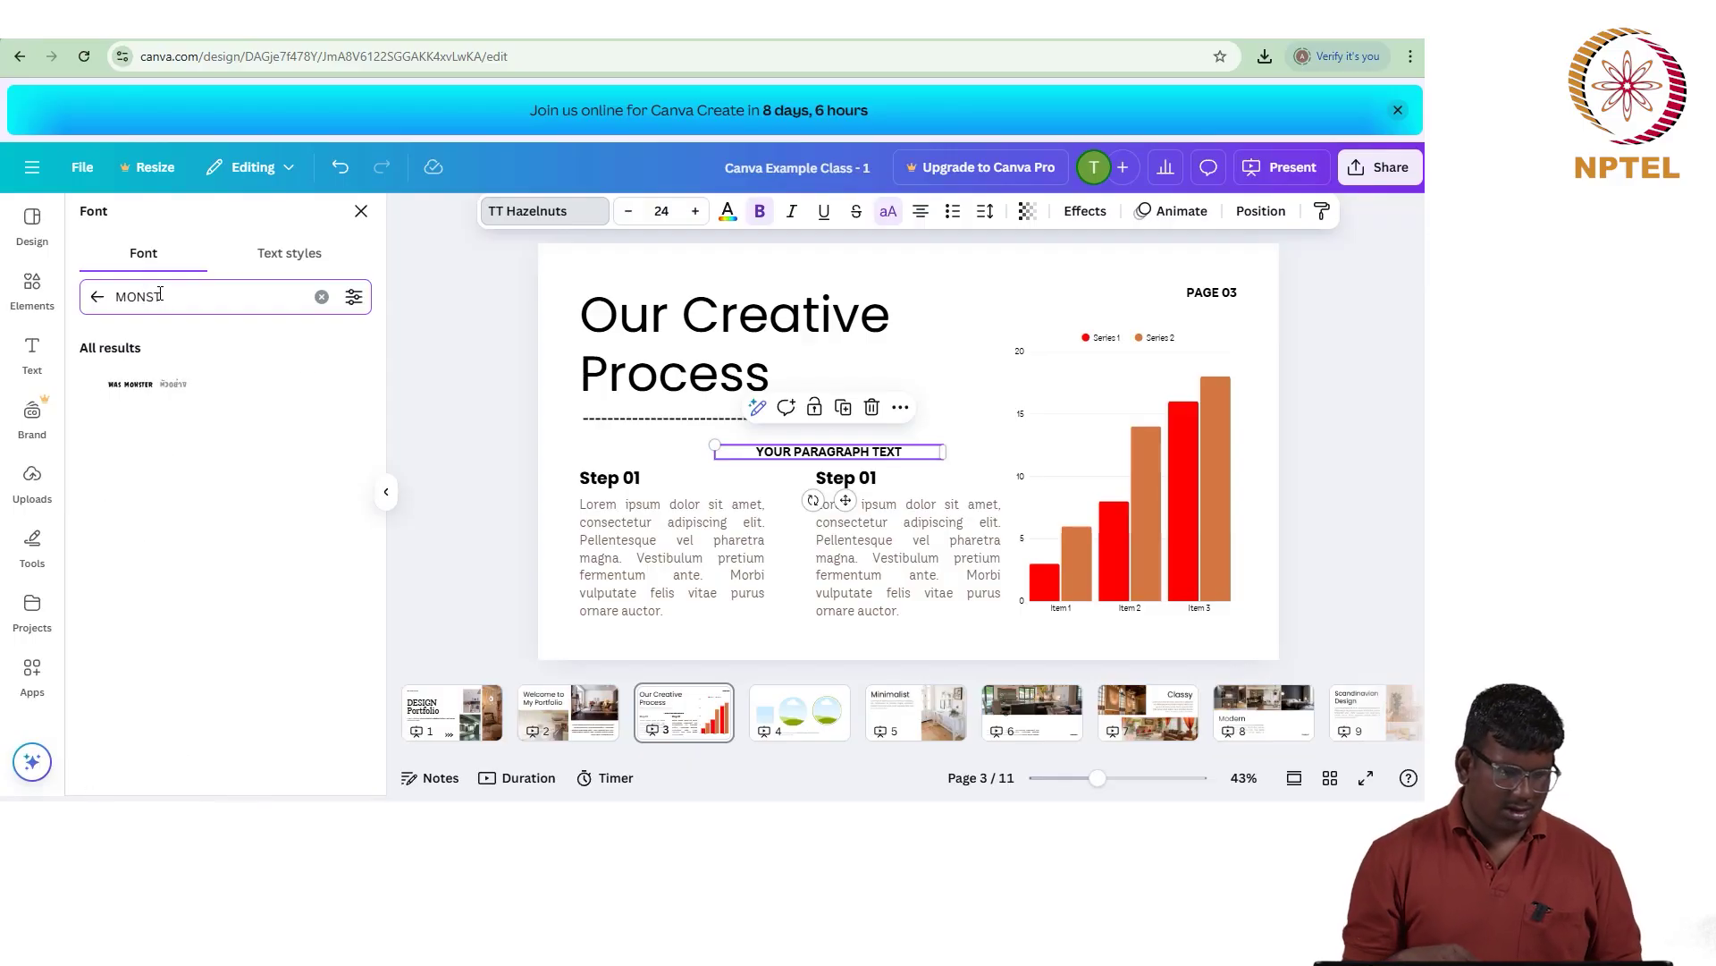
key(BackSpace)
key(BackSpace)
text(TA)
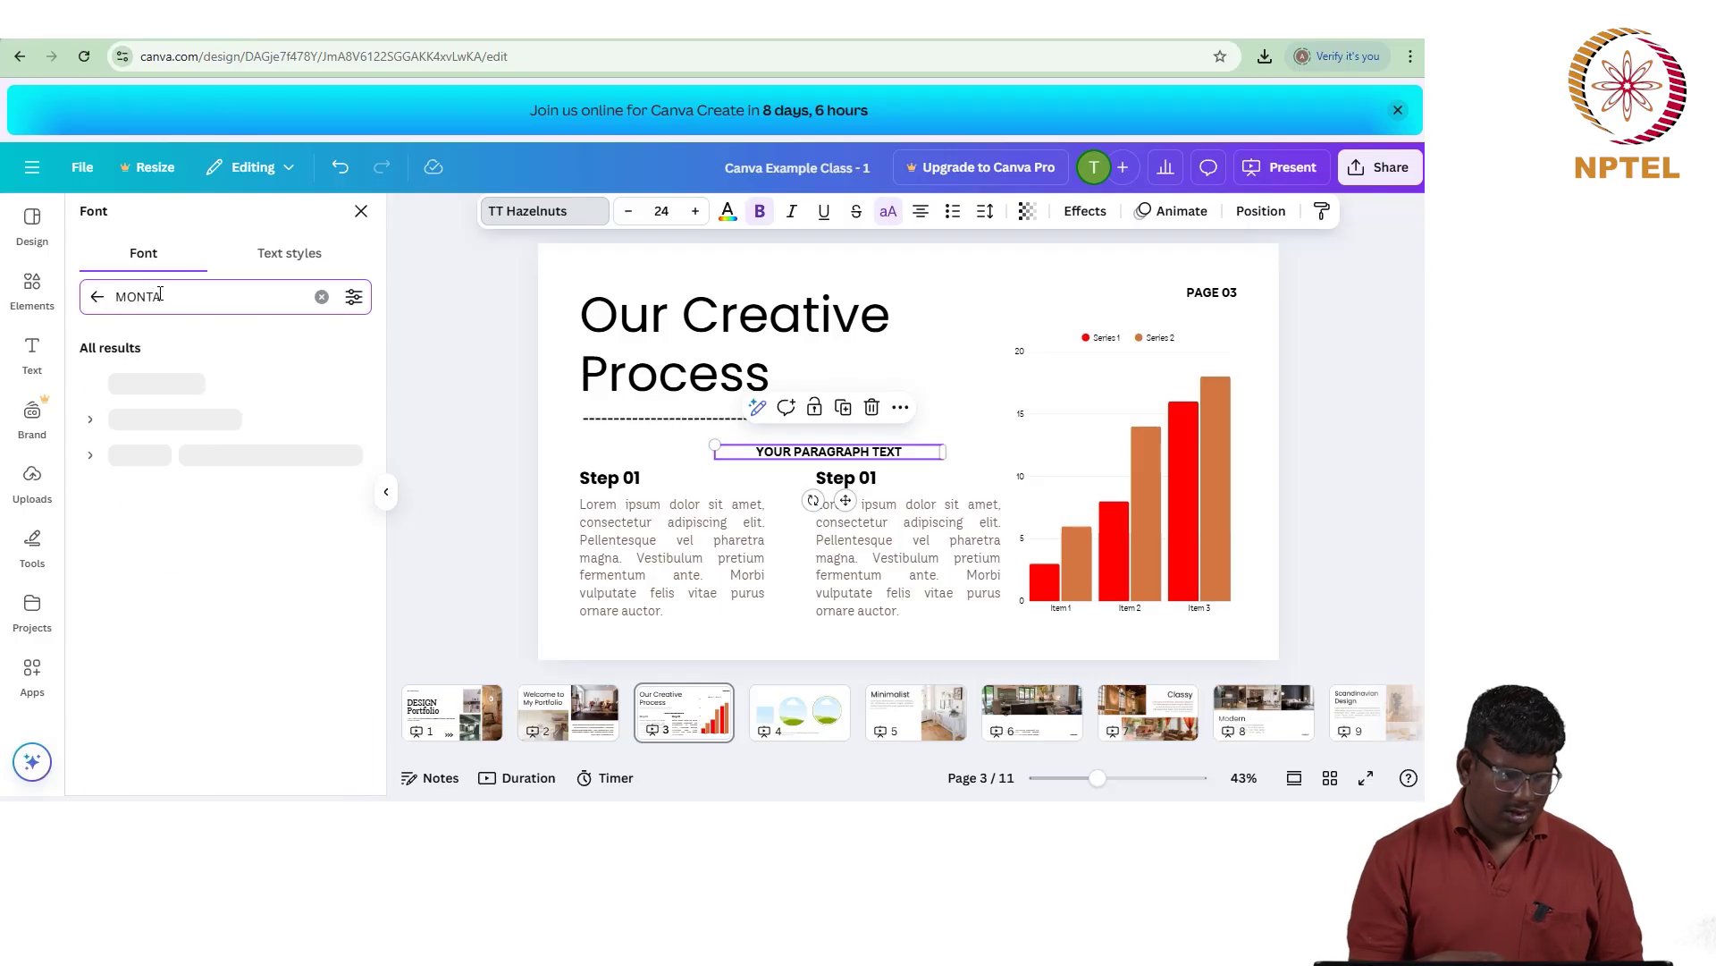
key(BackSpace)
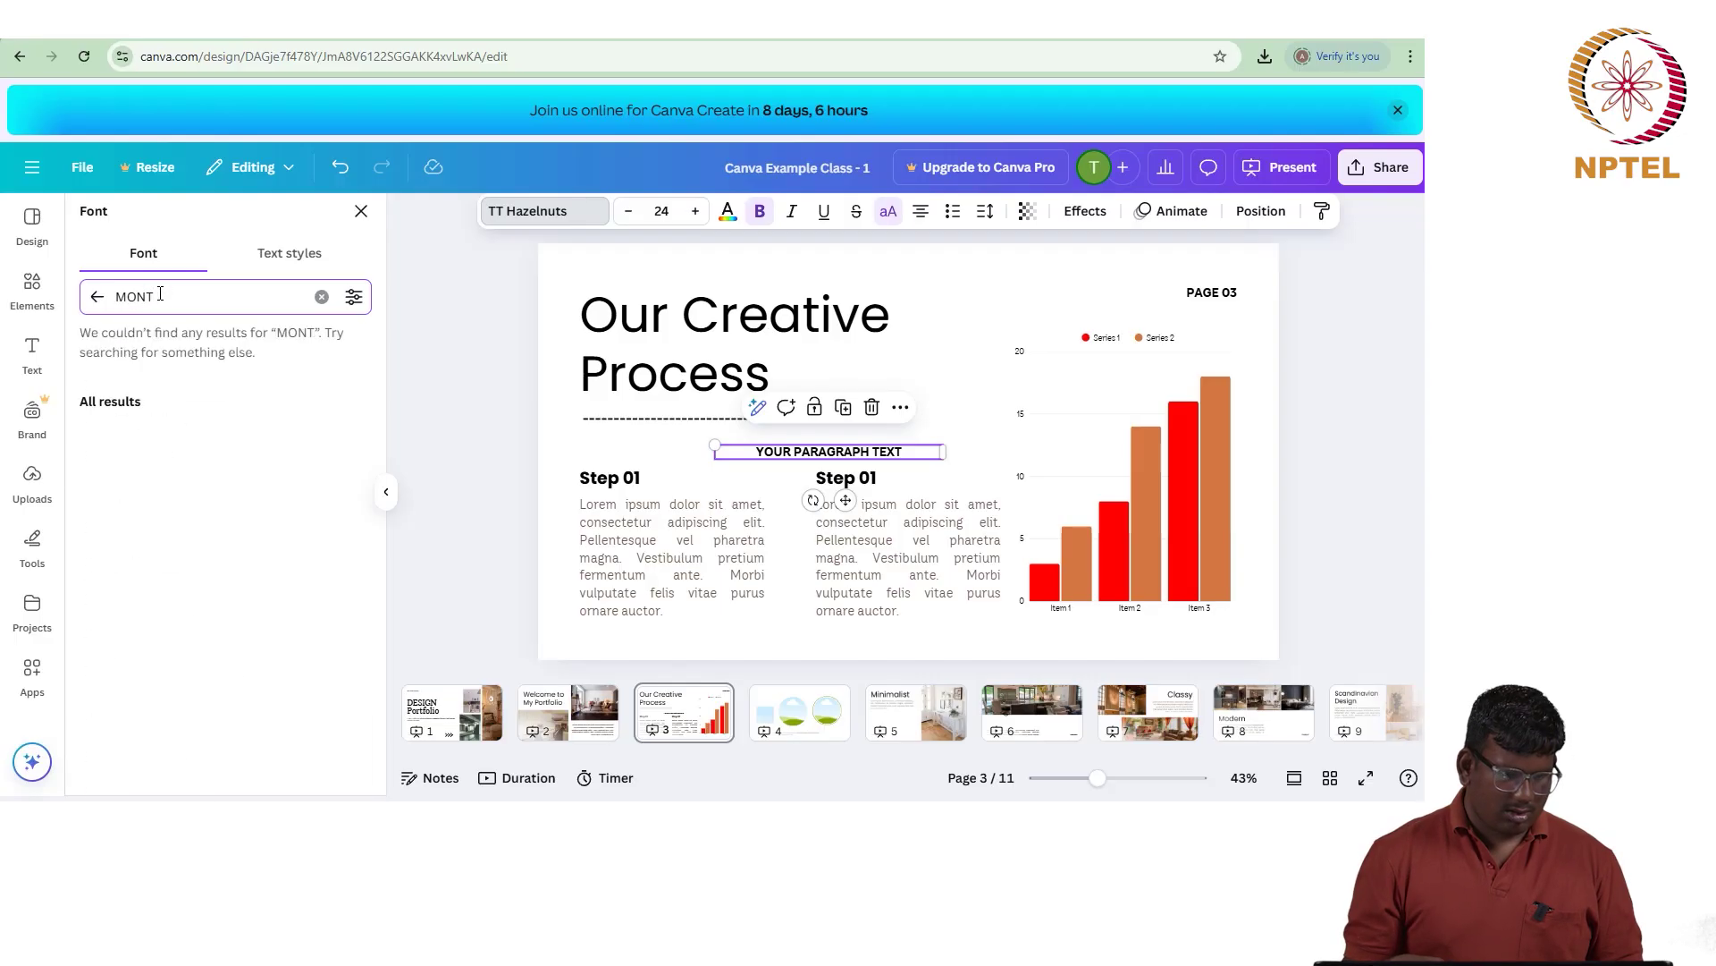
click(145, 419)
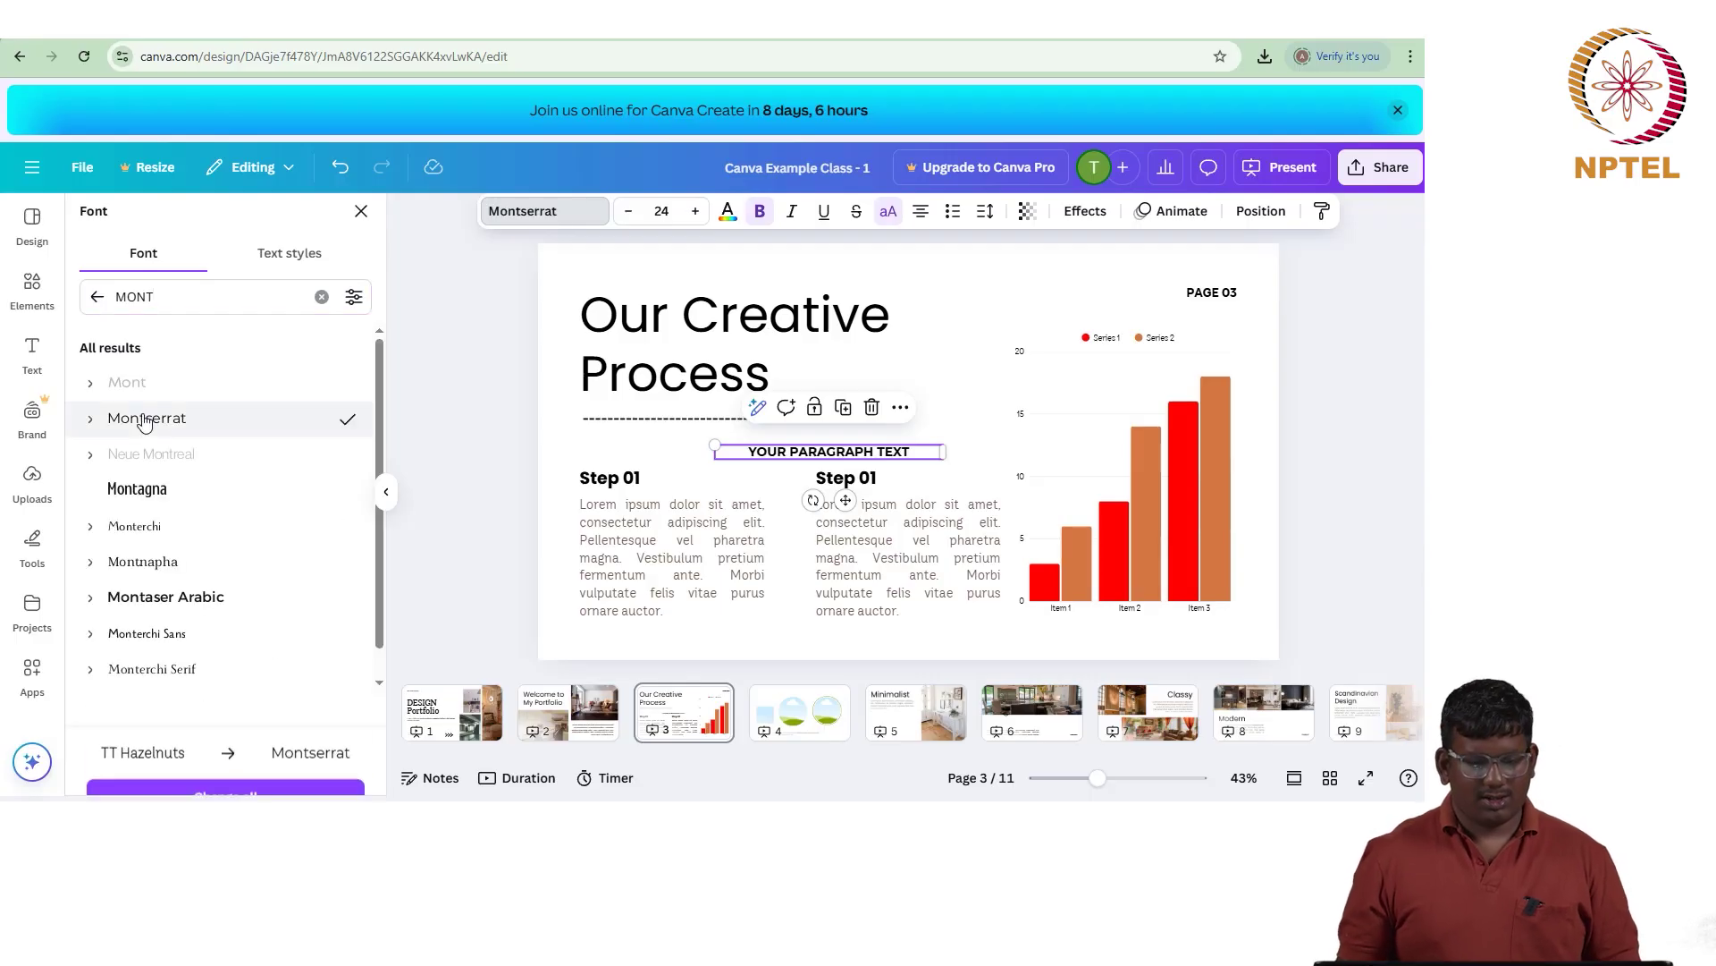
Step: Turn off the uppercase formatting of "Your paragraph text" and try italic on and off
double_click(769, 451)
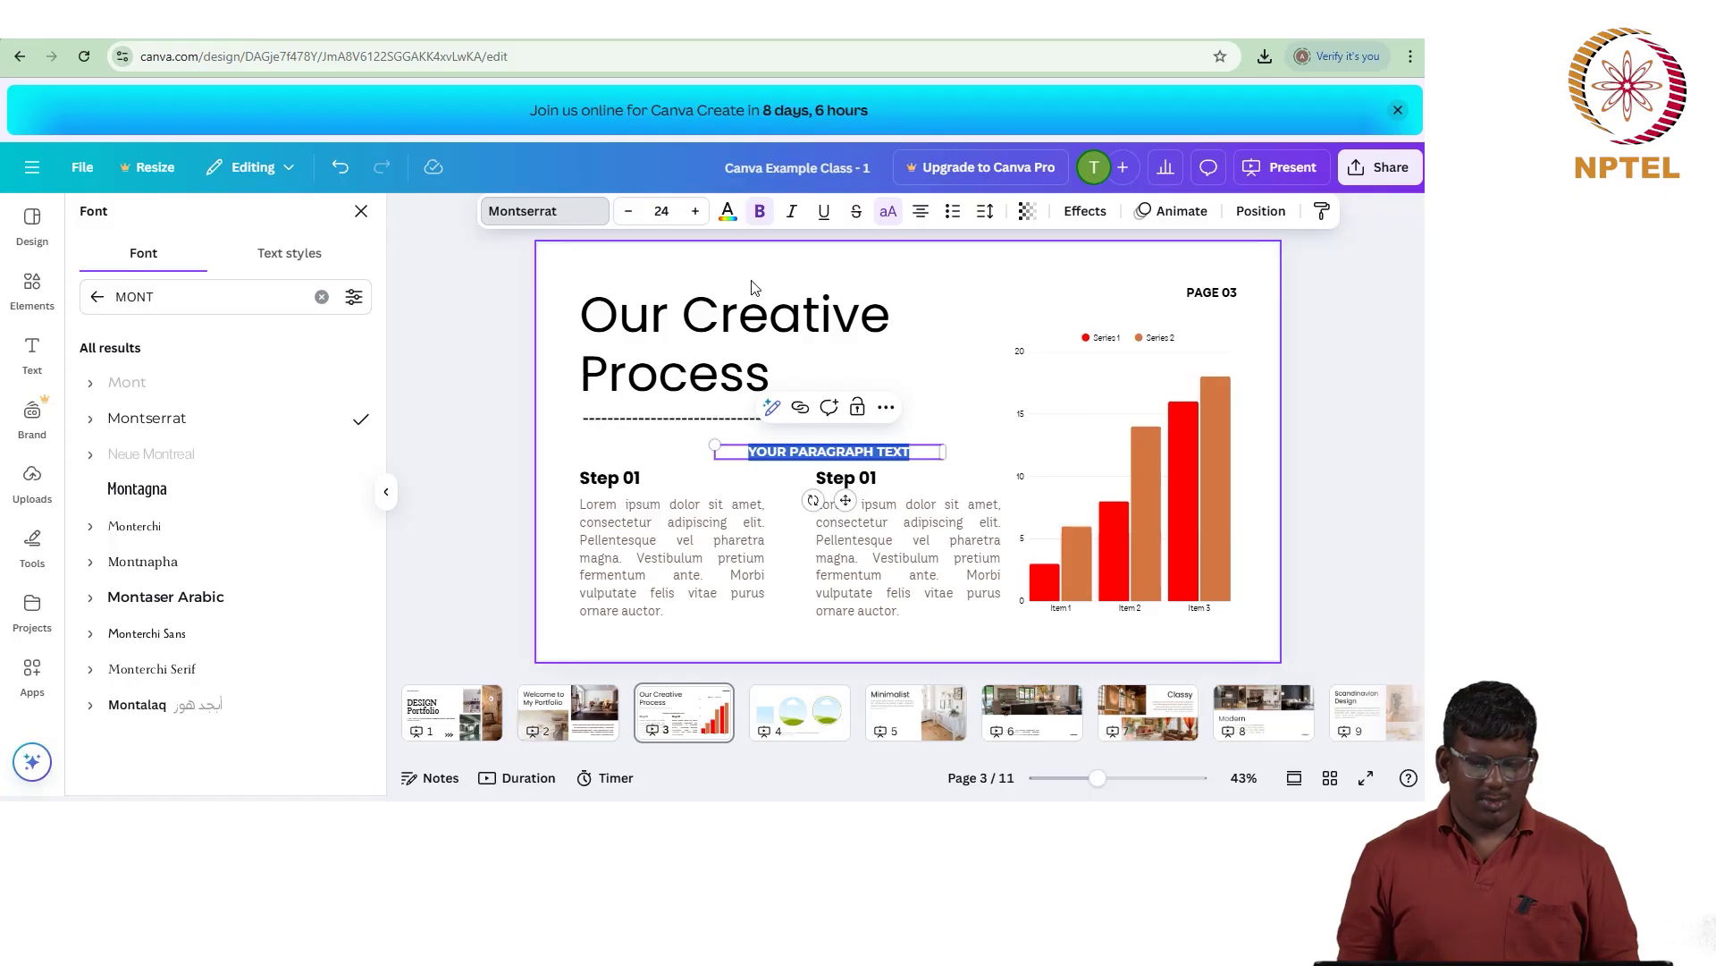
click(888, 214)
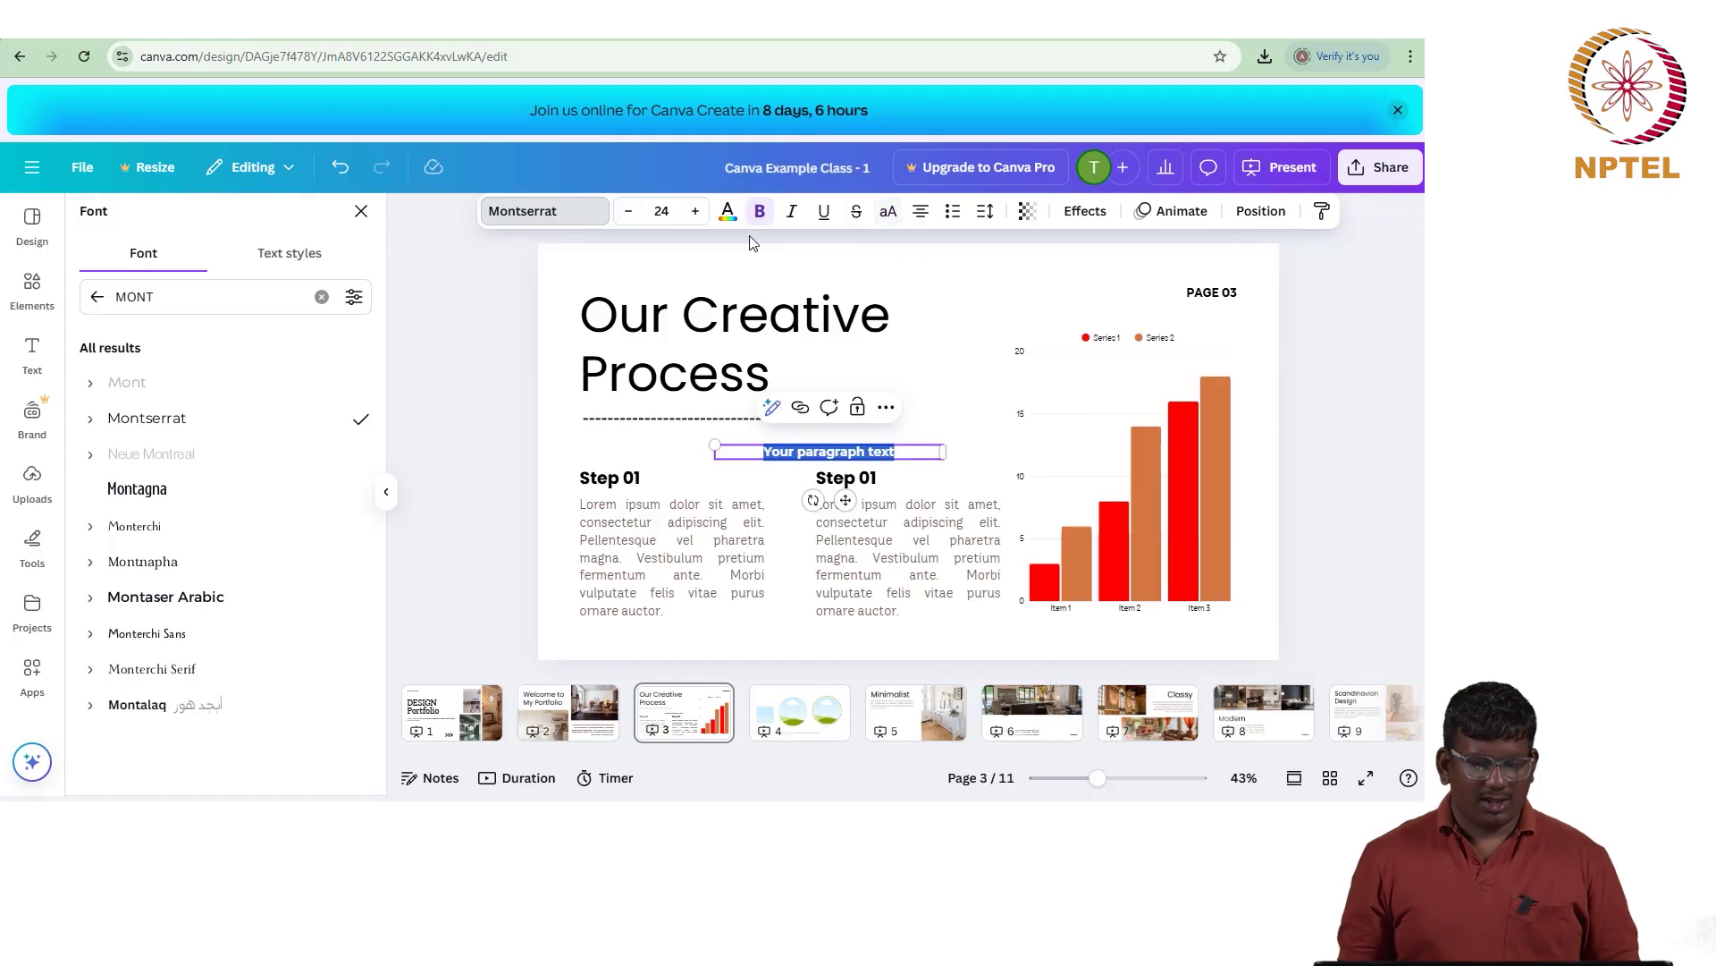
click(792, 214)
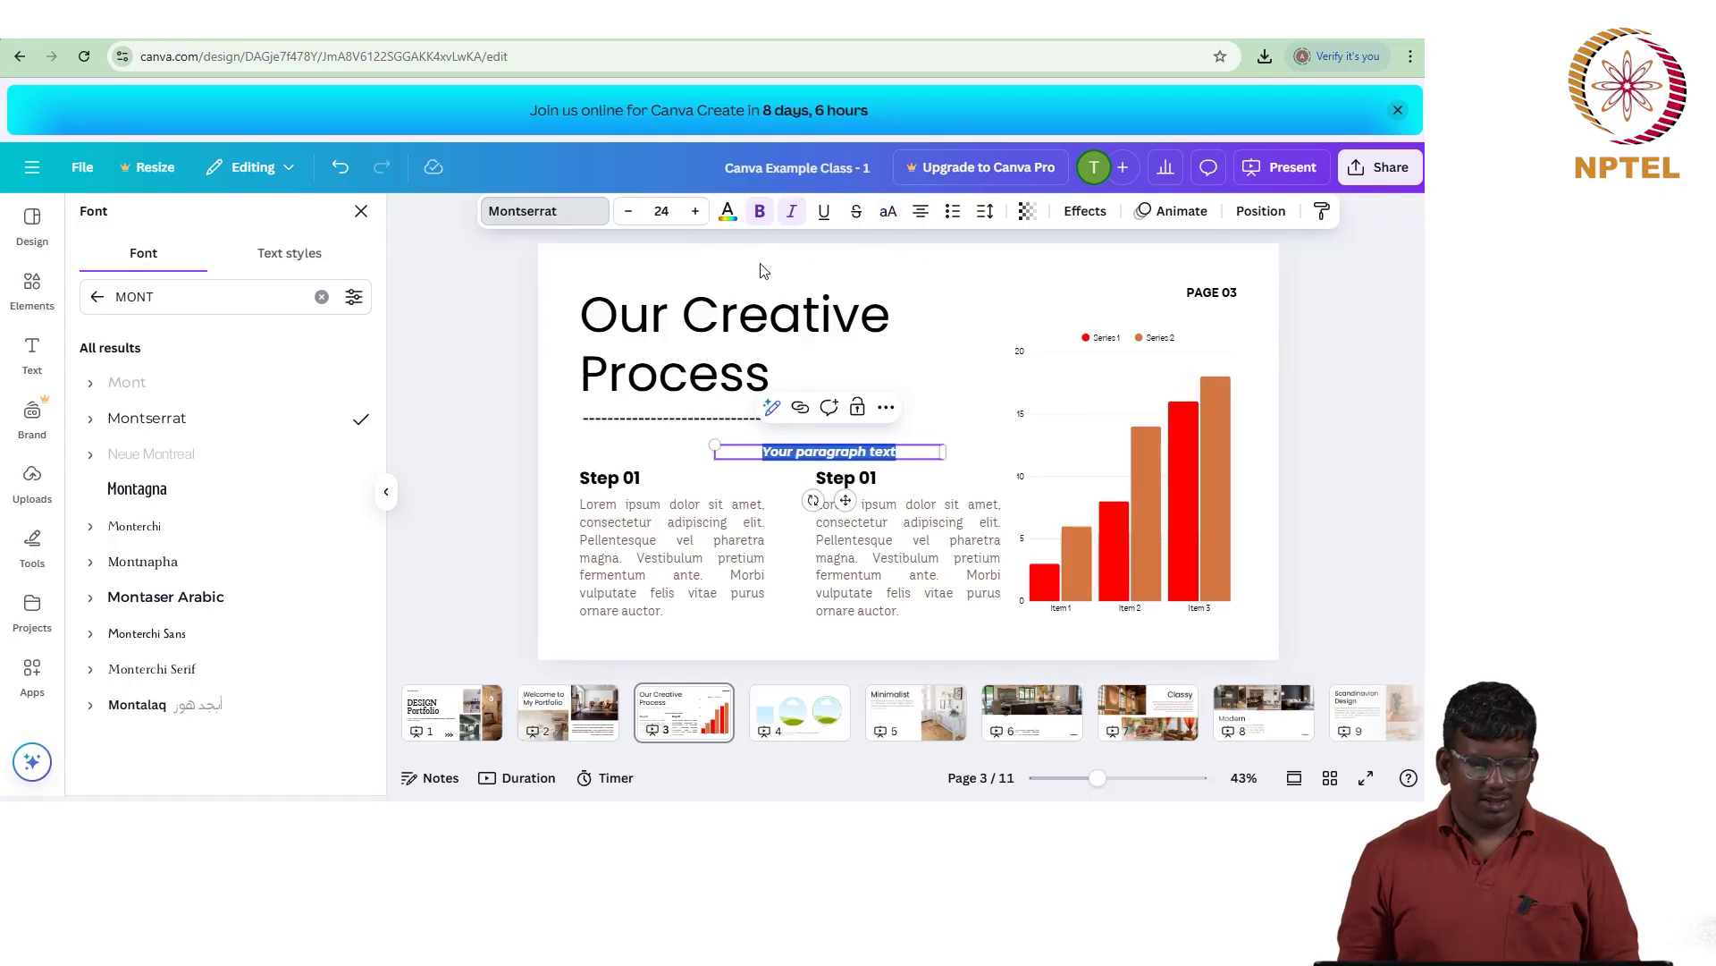
click(789, 481)
click(795, 450)
click(796, 449)
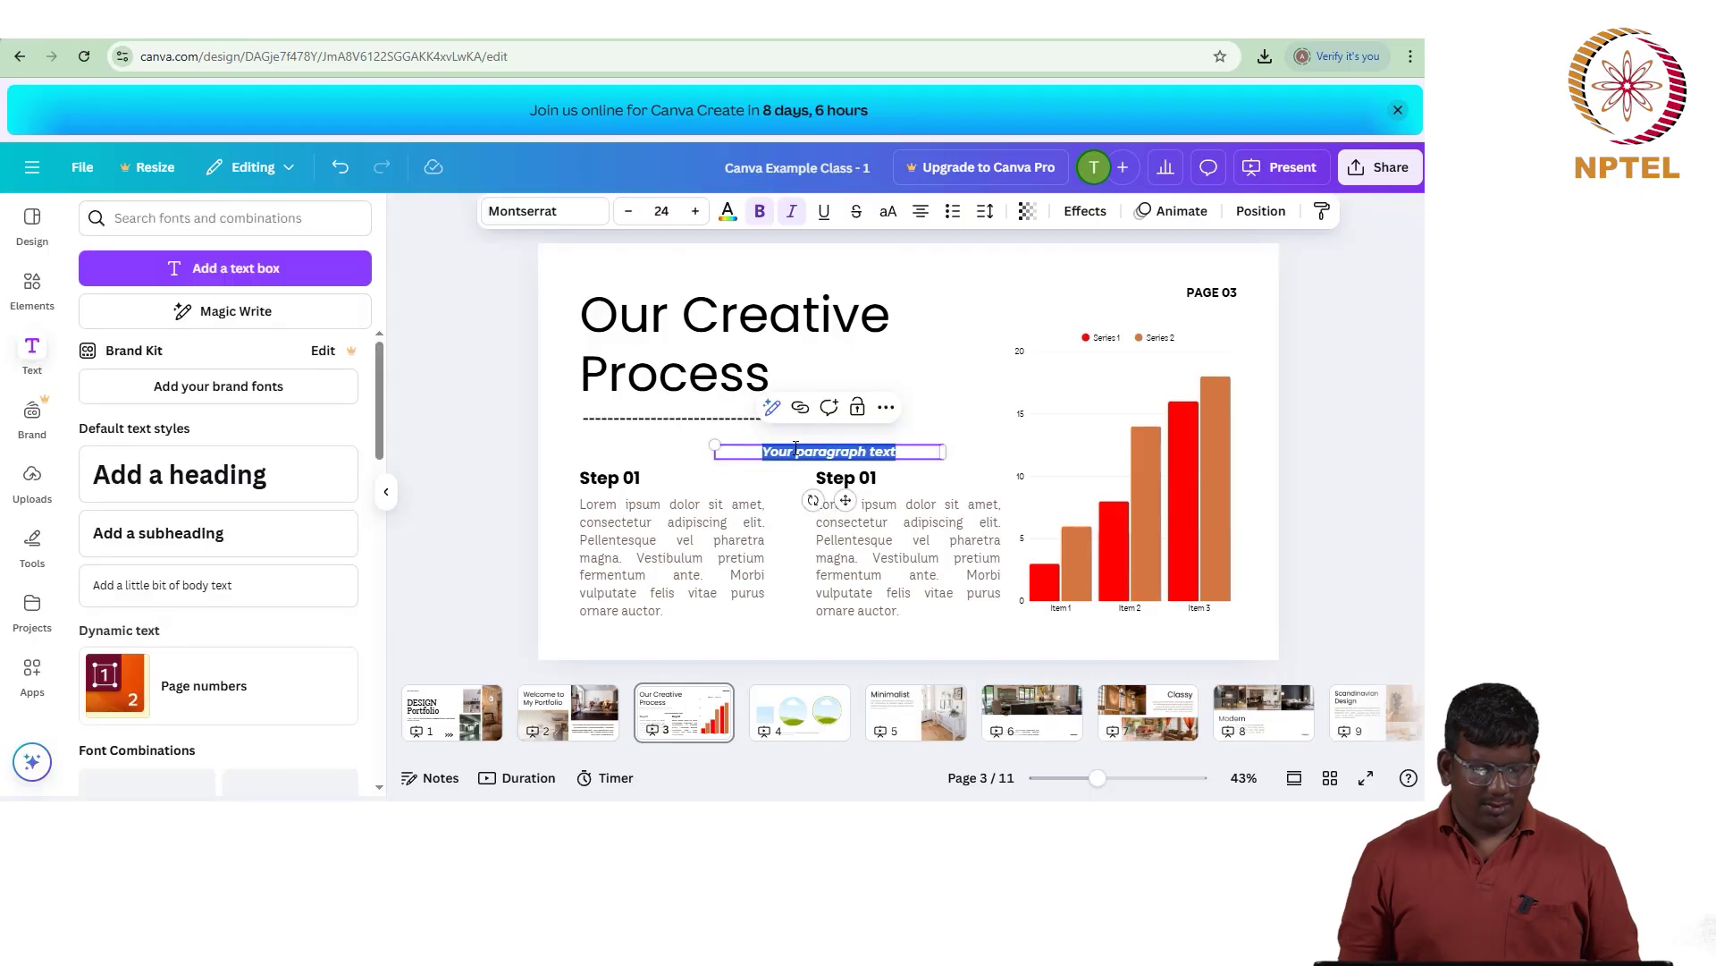
key(ctrl+i)
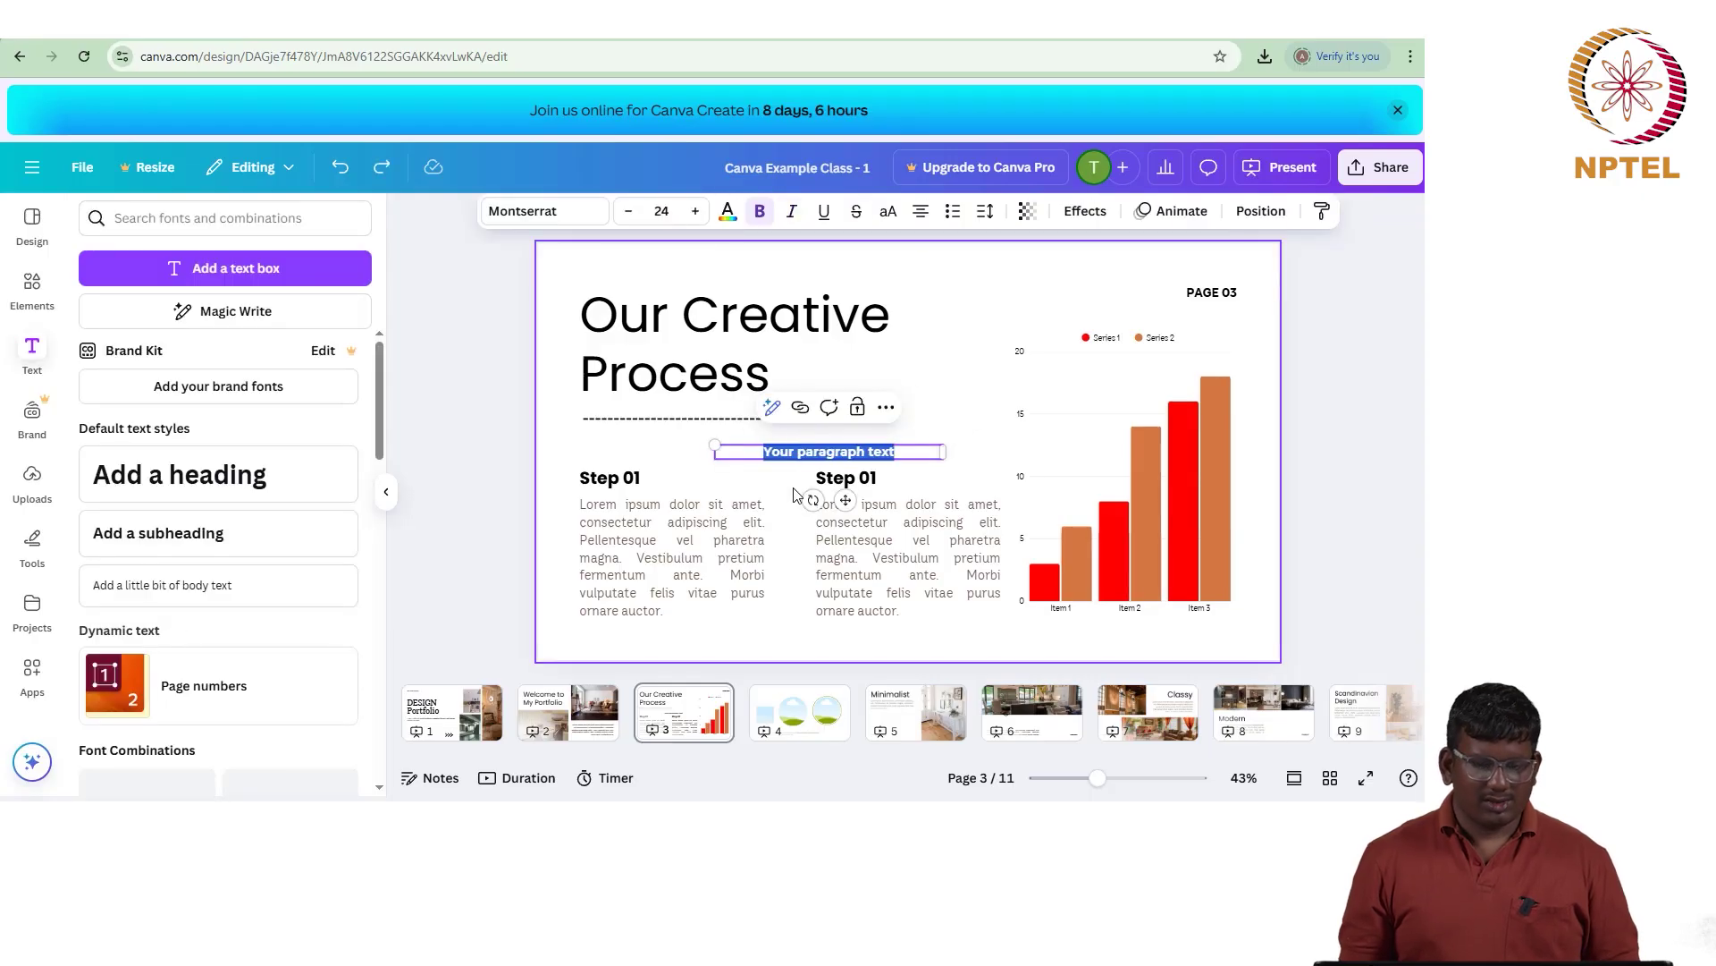
click(794, 494)
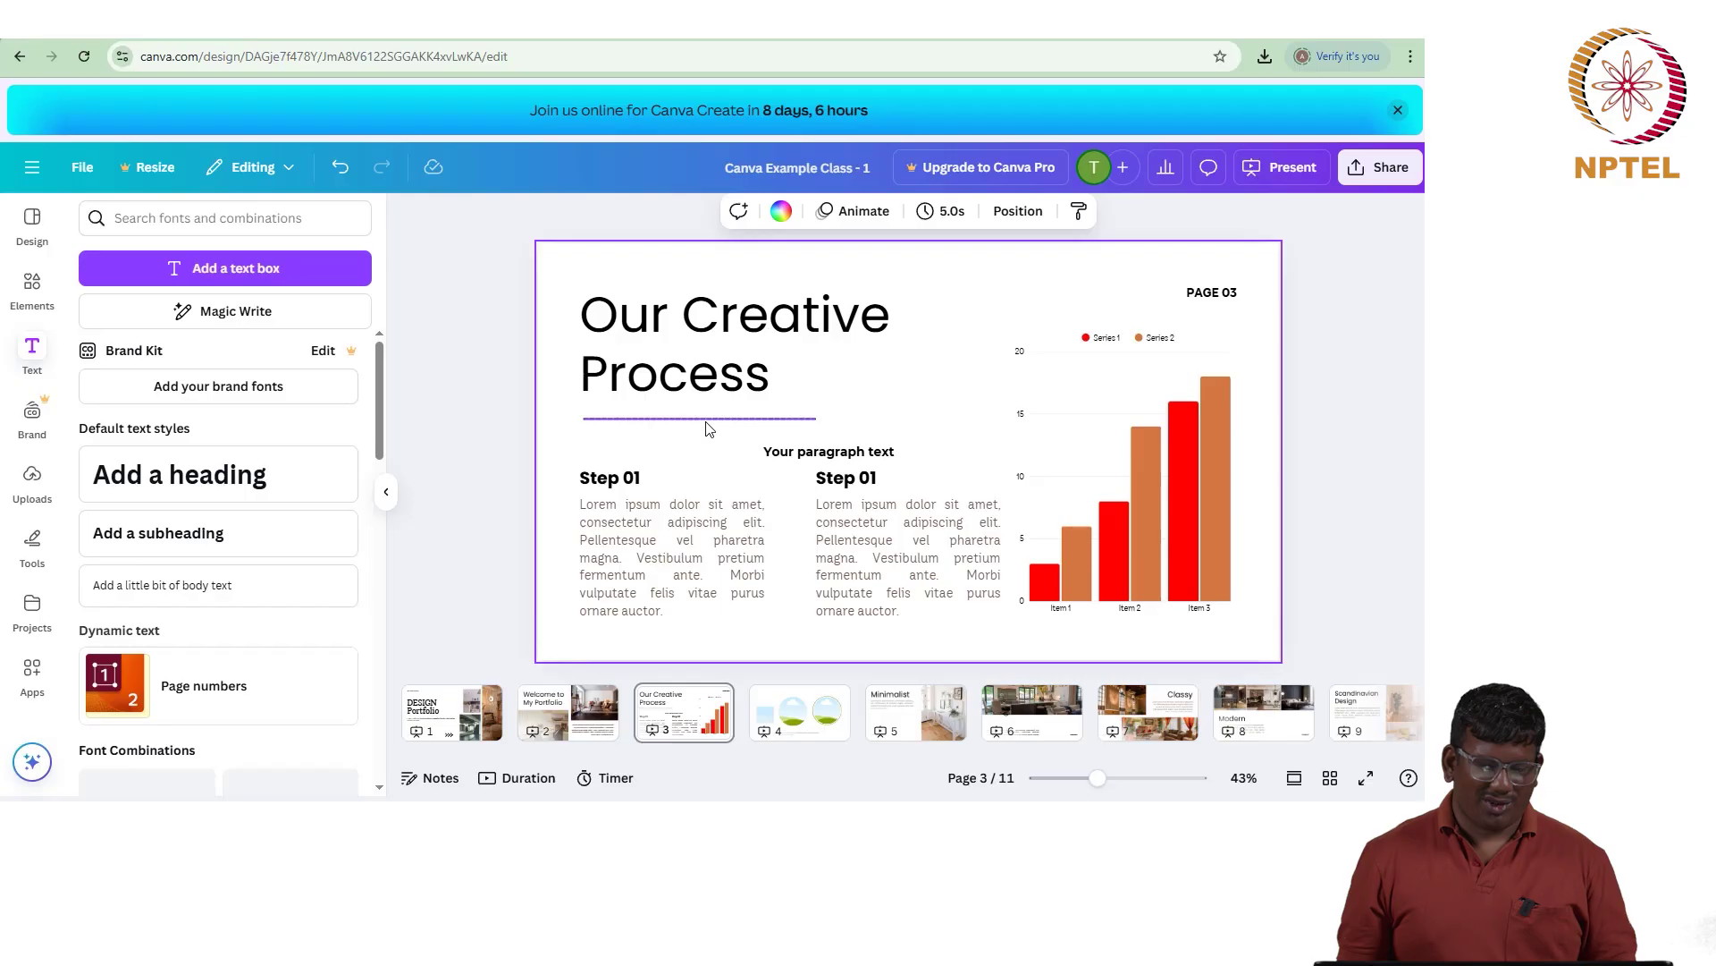
Step: Filter the font list for the paragraph text box to free fonts that support Hindi
click(807, 454)
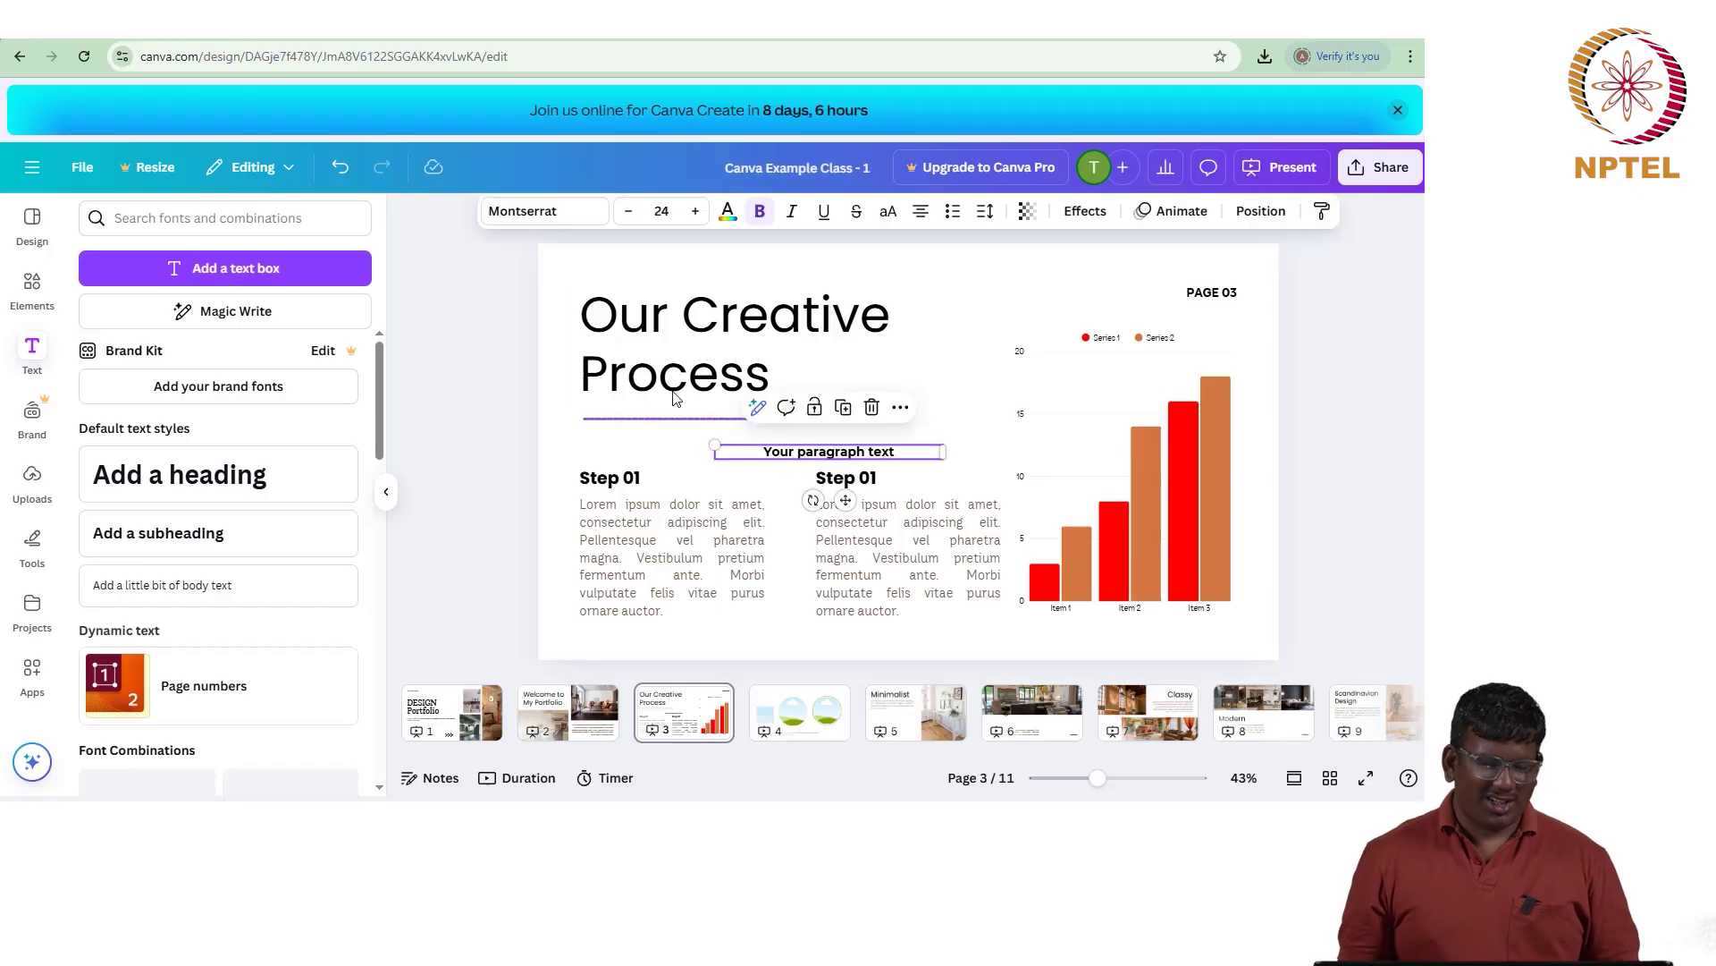
click(558, 213)
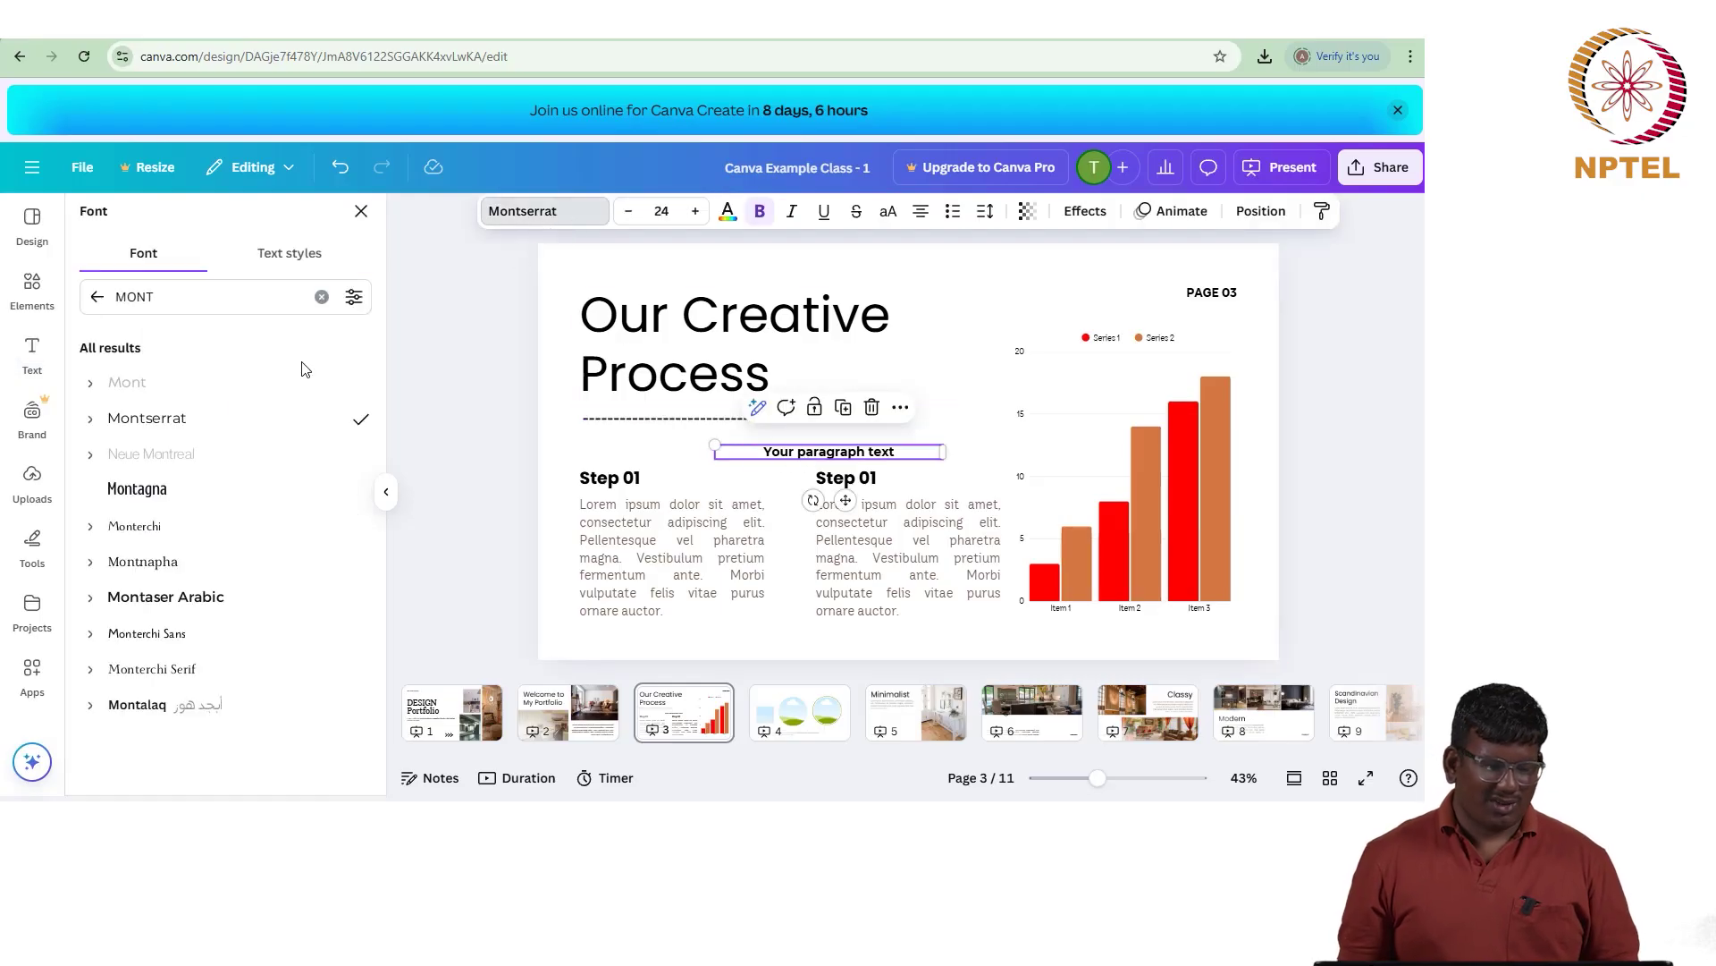
click(355, 298)
click(132, 453)
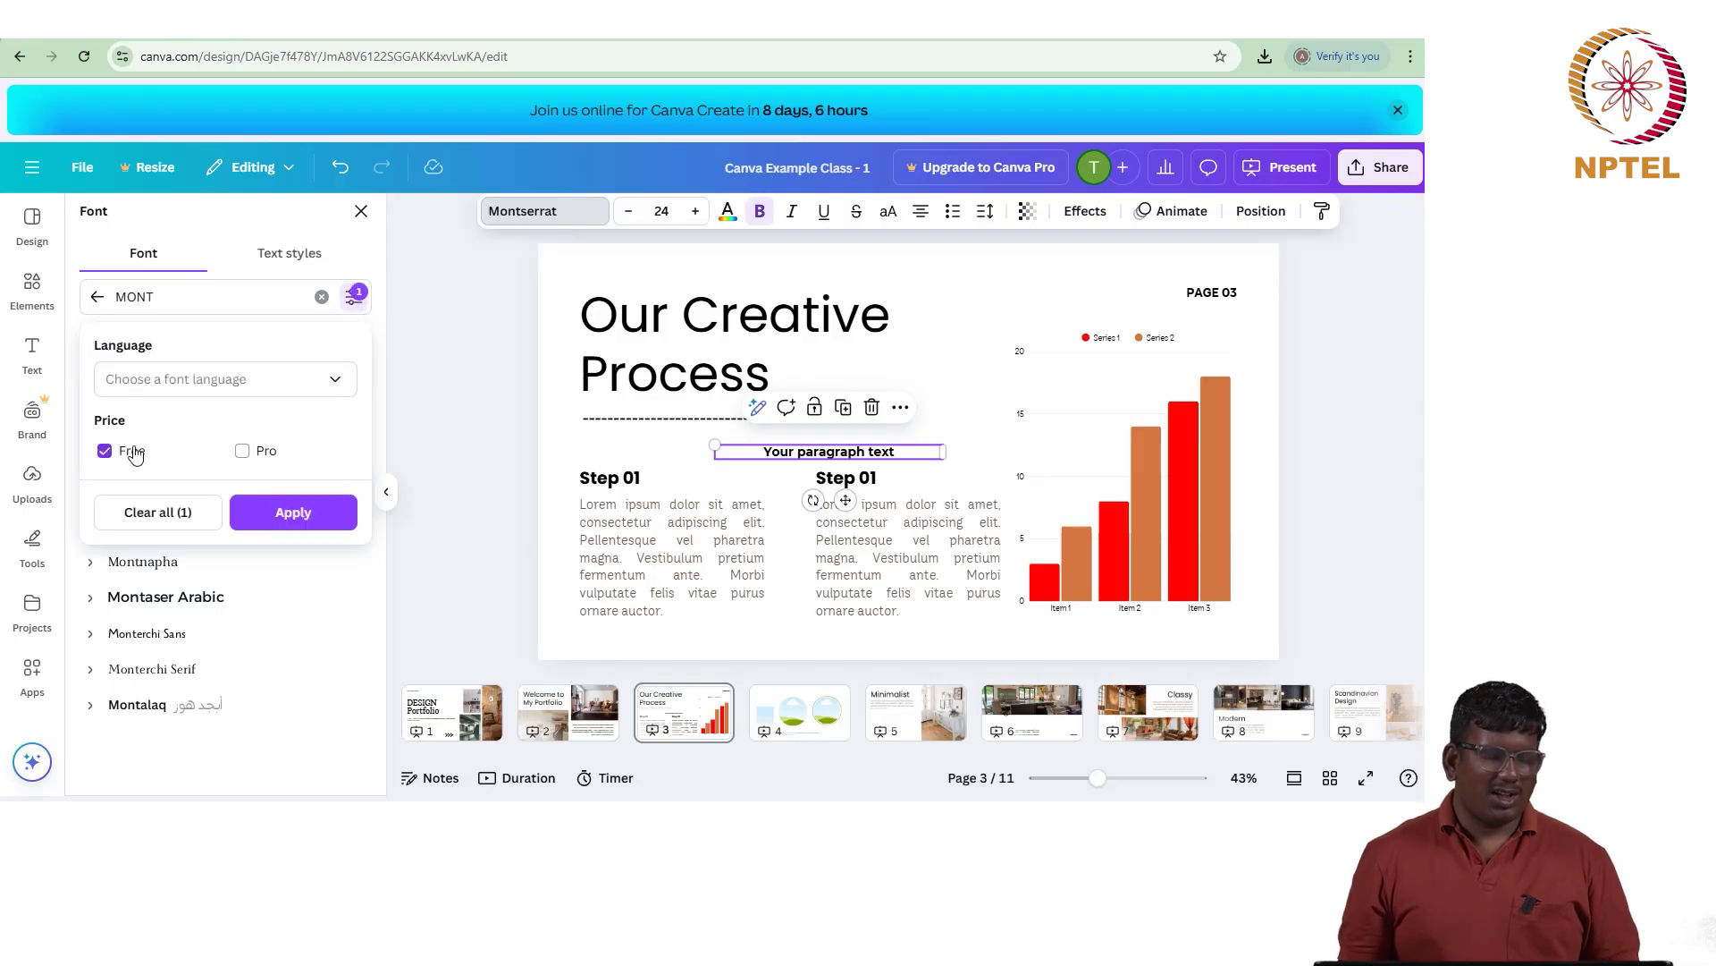
click(214, 382)
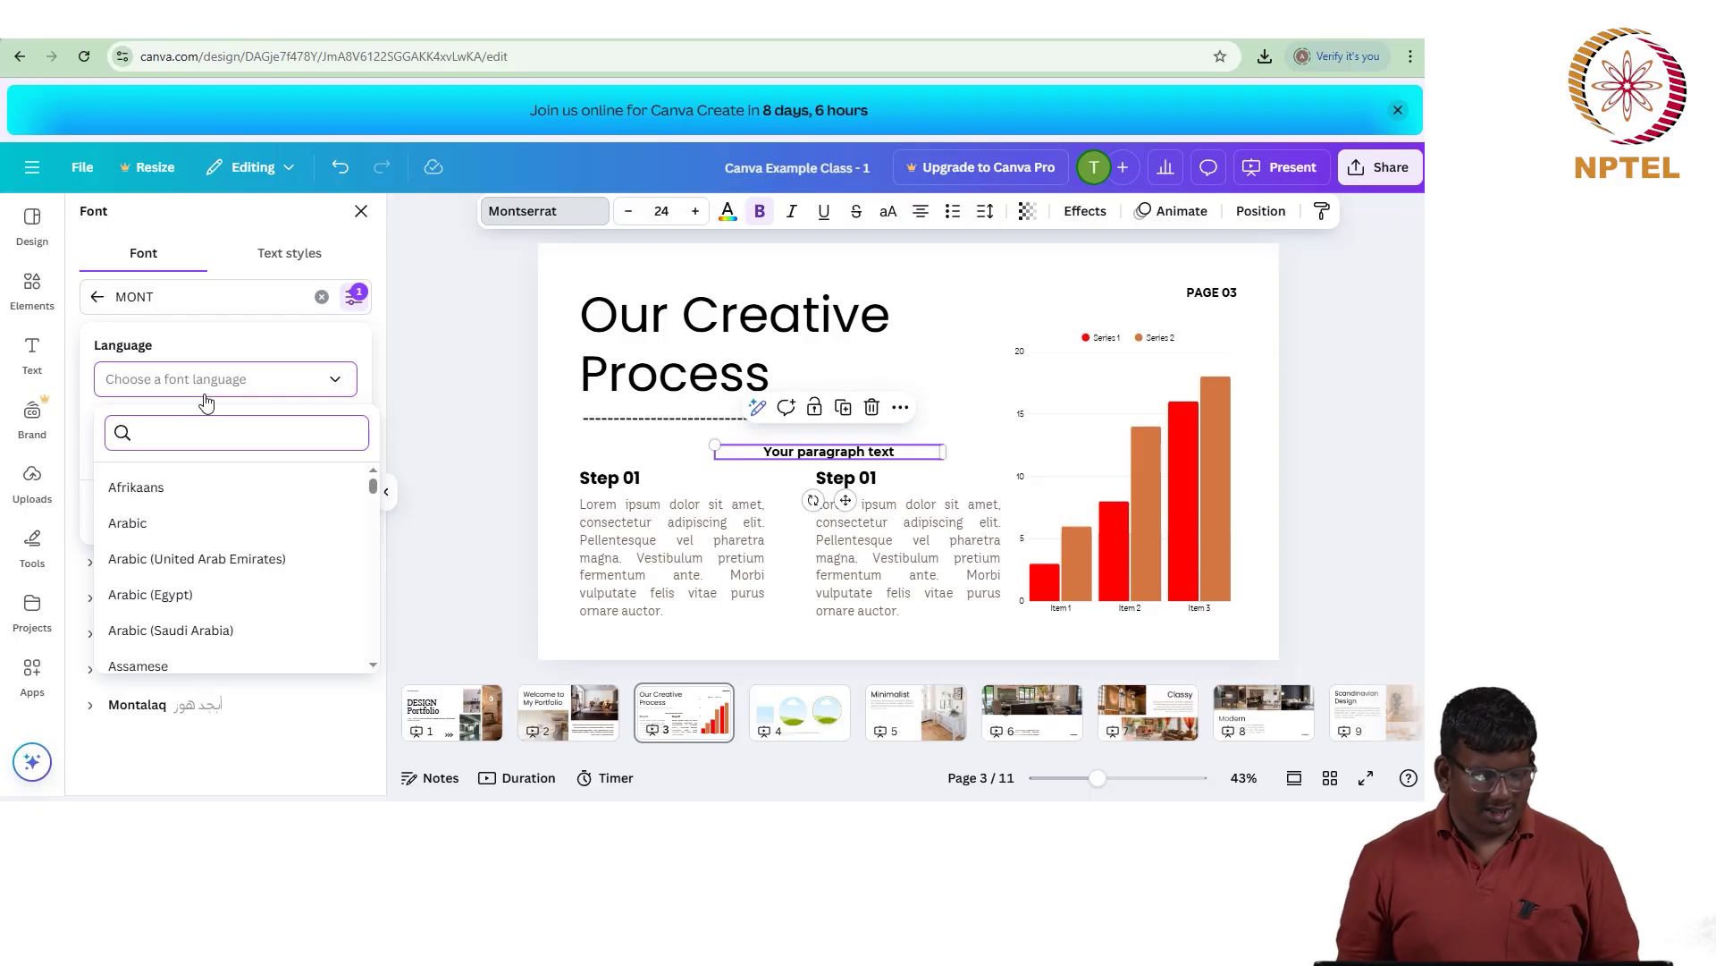
text(HIN)
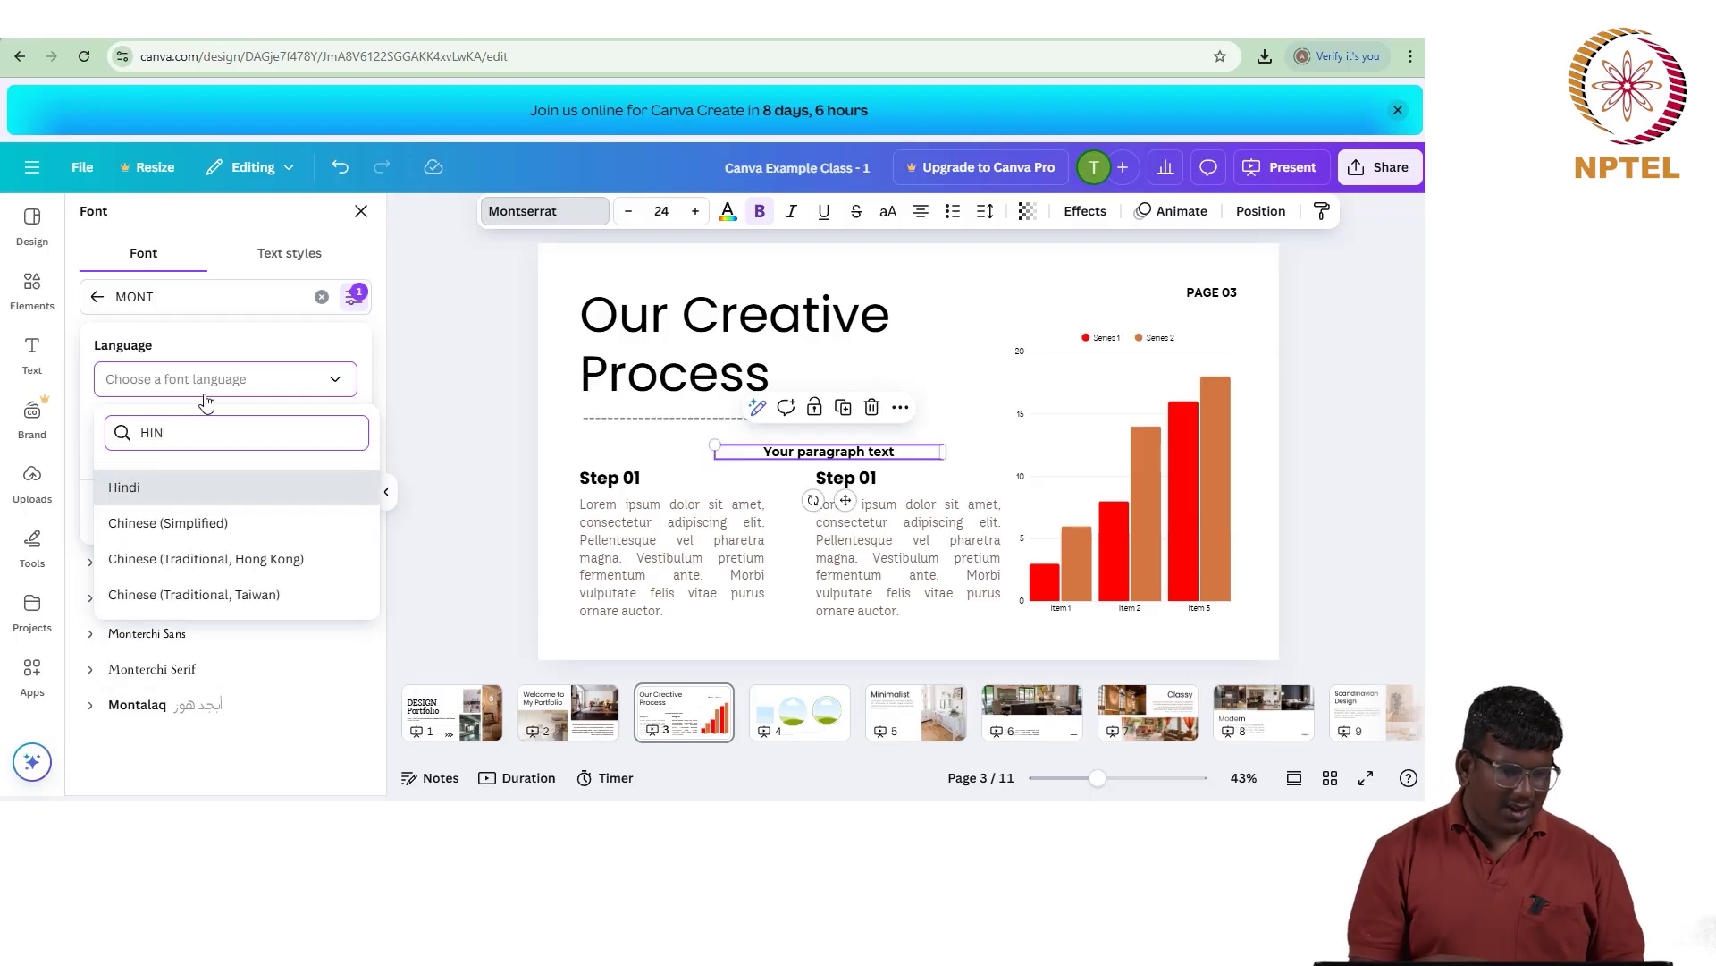
click(245, 499)
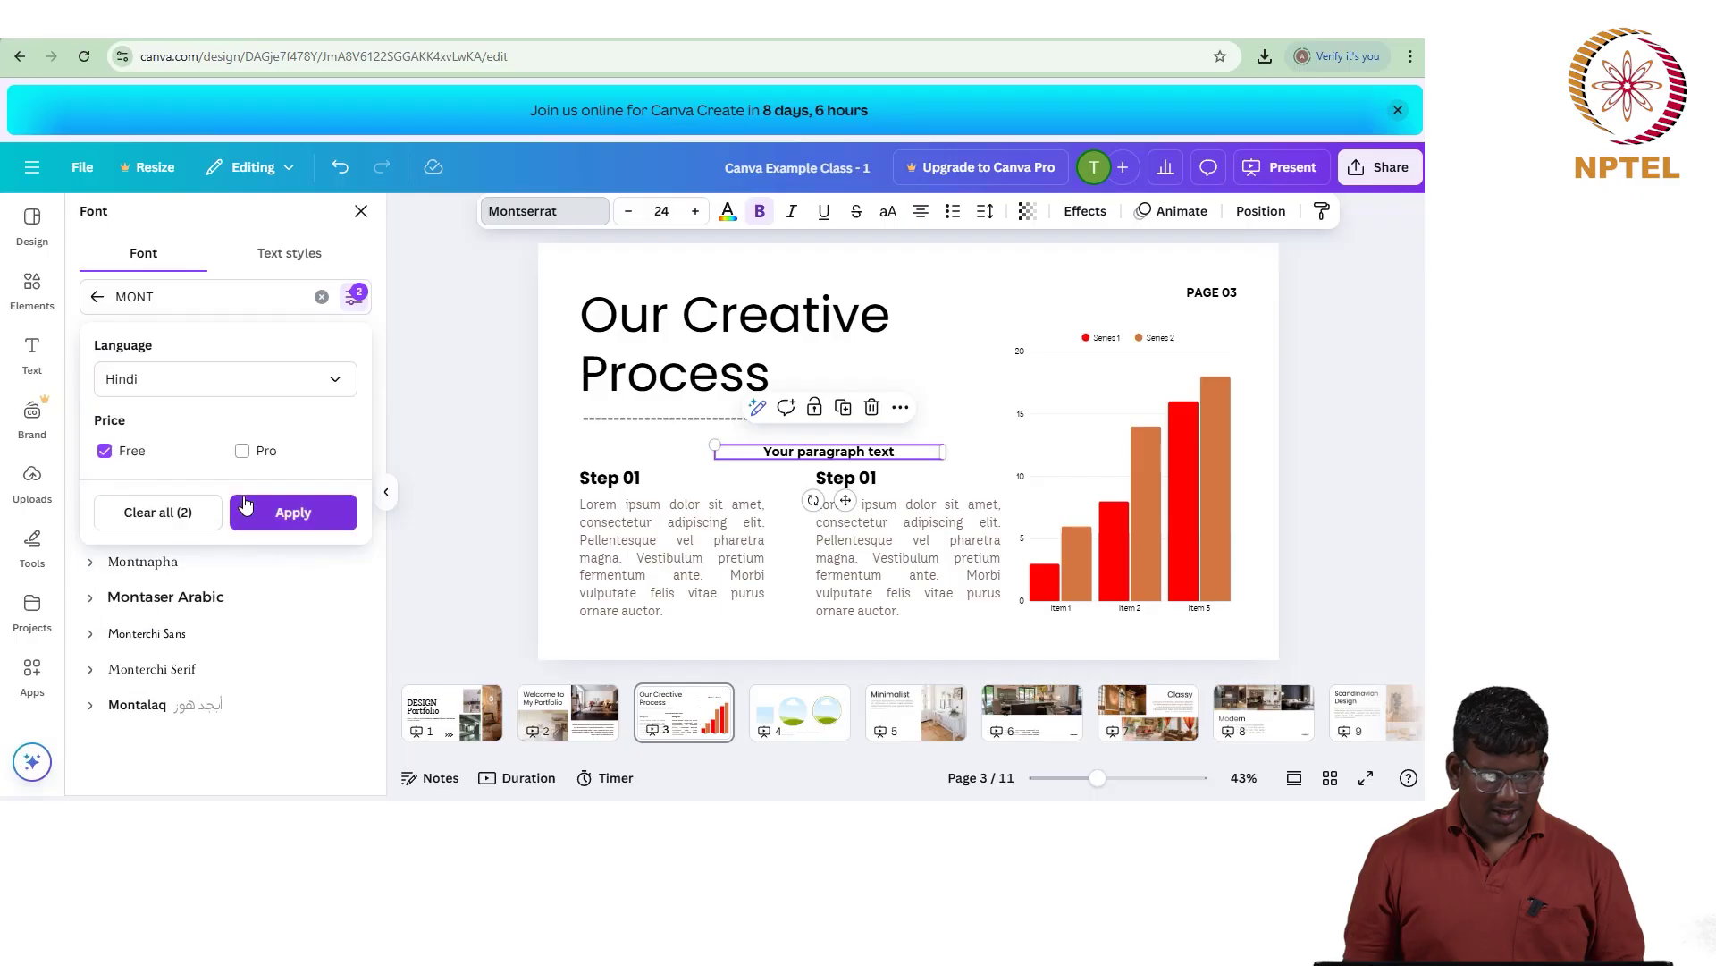
click(294, 519)
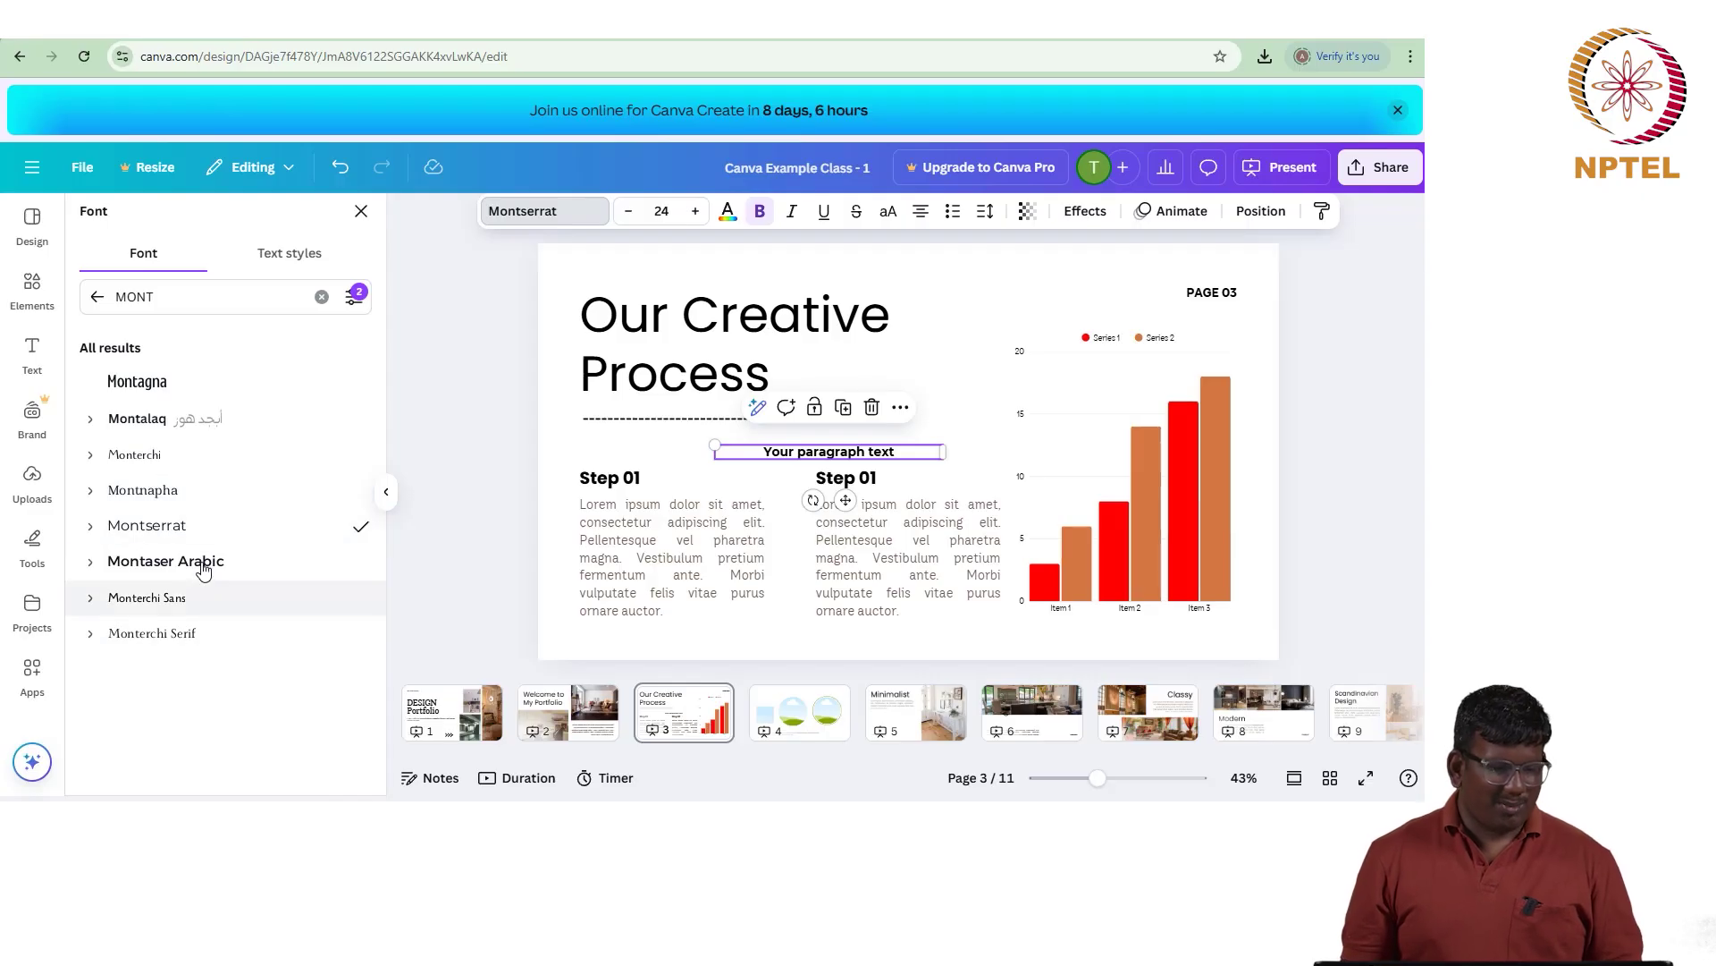
Step: Examine the Montaser Arabic font's weights, then clear the MONT search and browse the filtered fonts
click(93, 561)
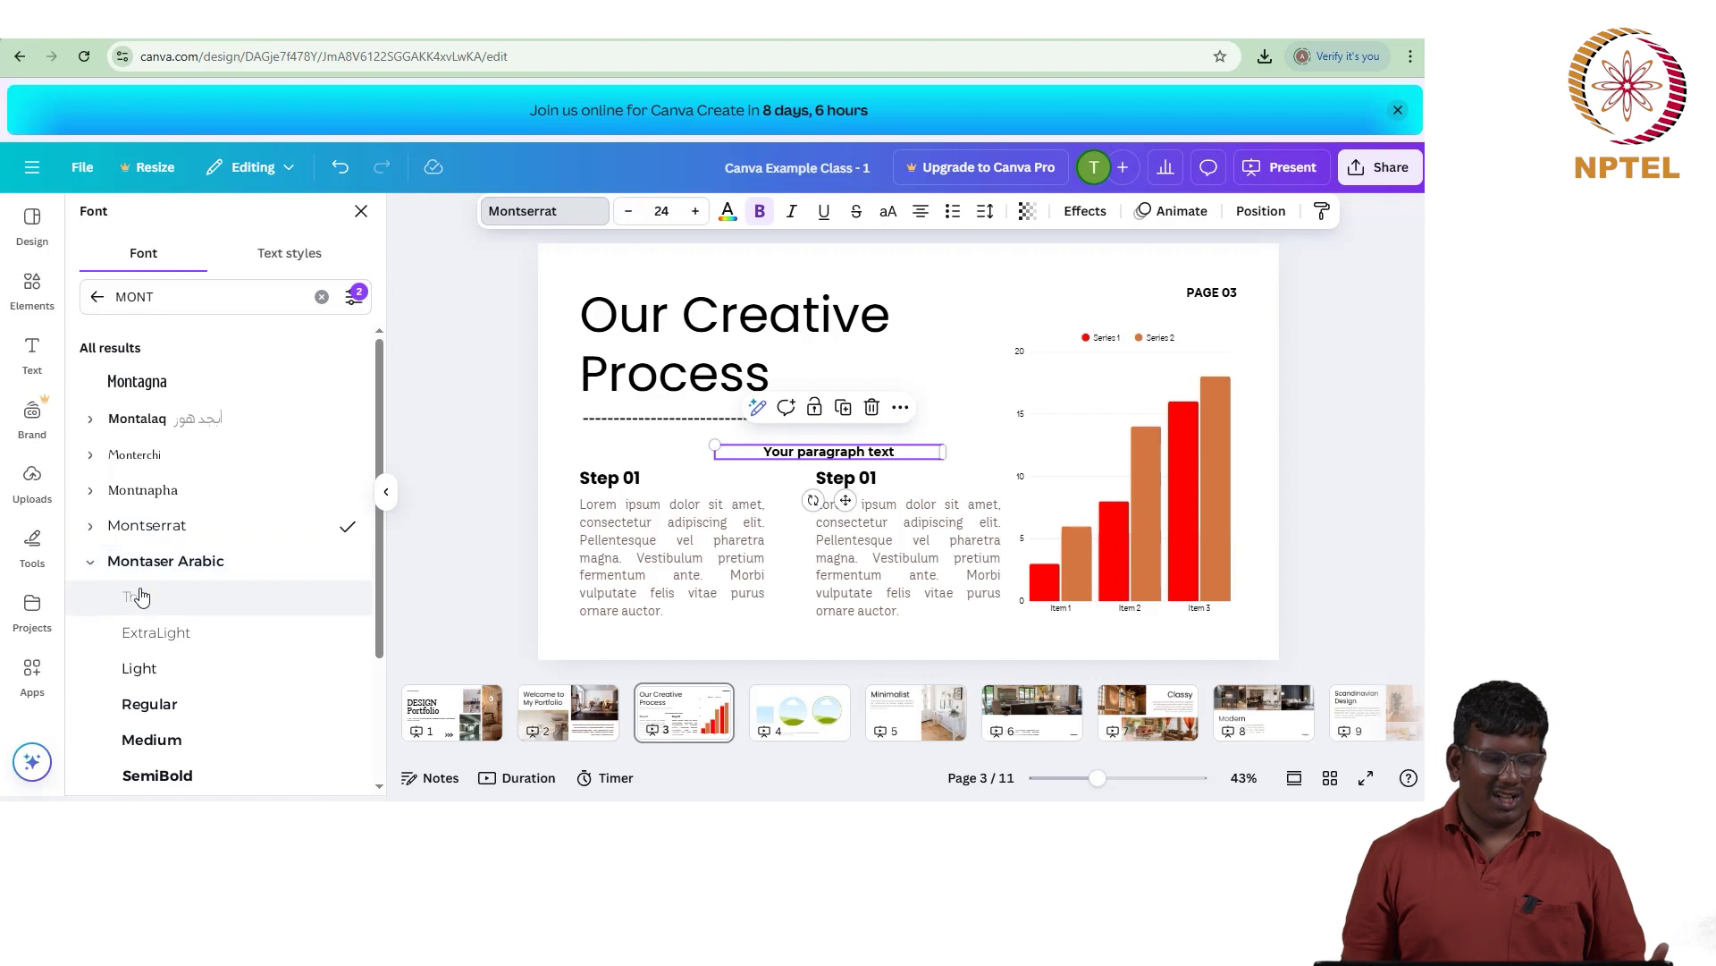
scroll(138, 581, down, 1)
scroll(140, 594, down, 1)
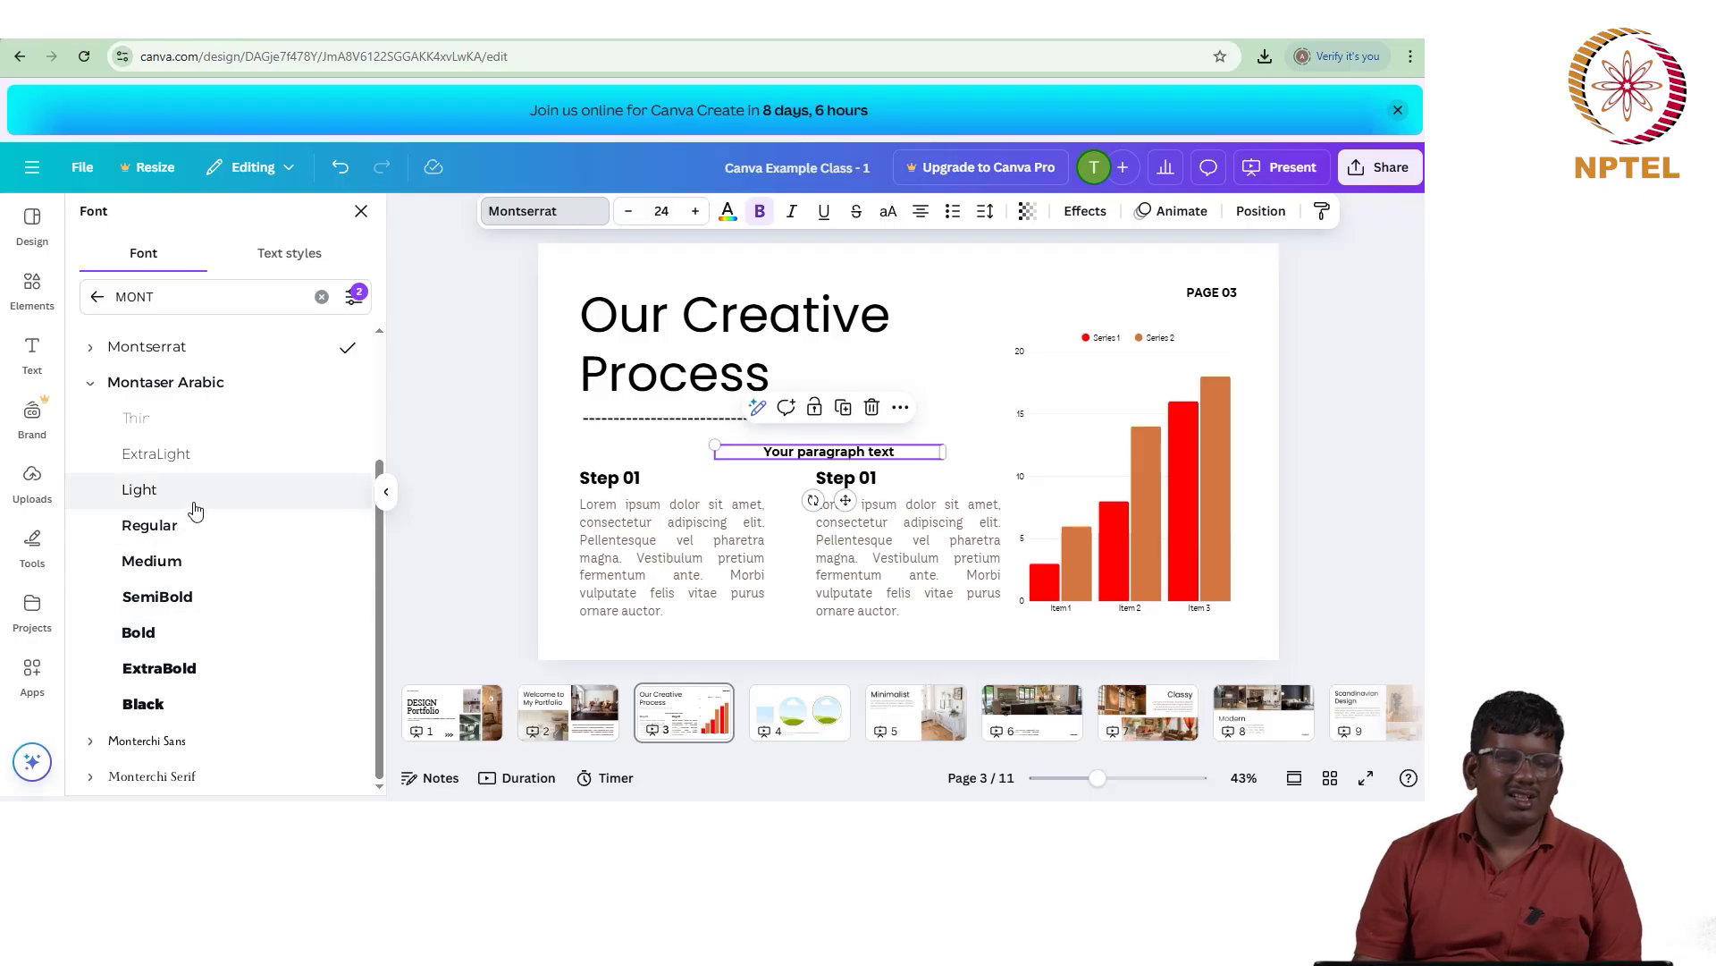
scroll(191, 563, up, 2)
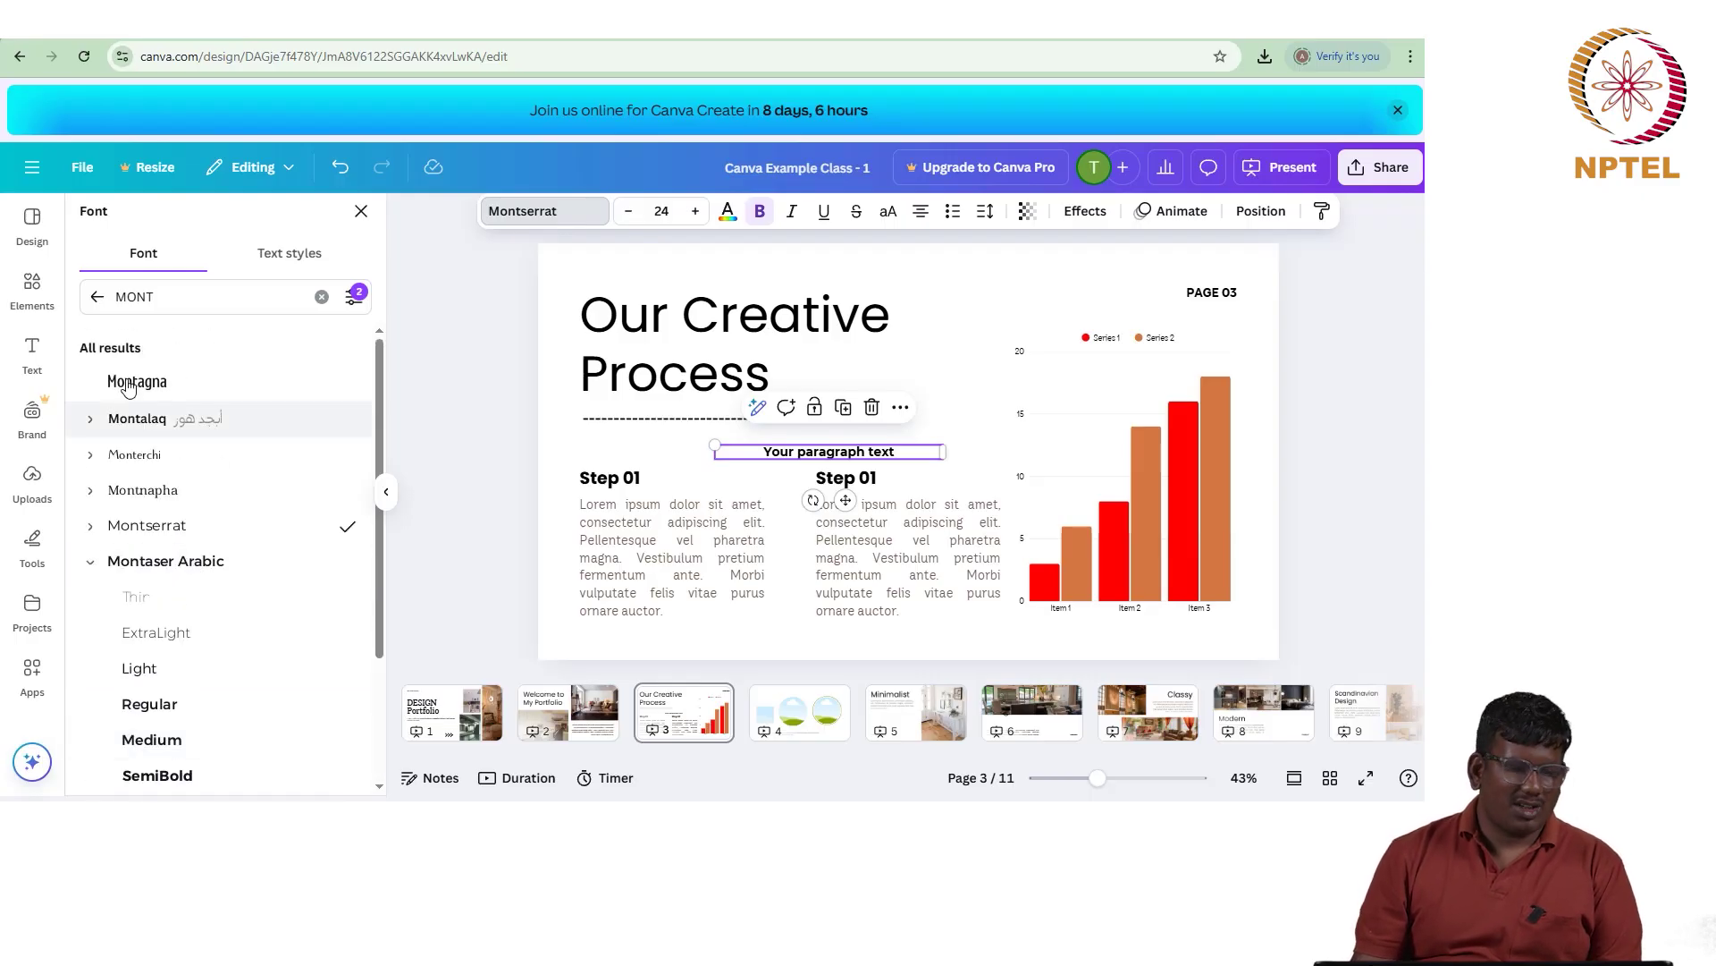
click(96, 296)
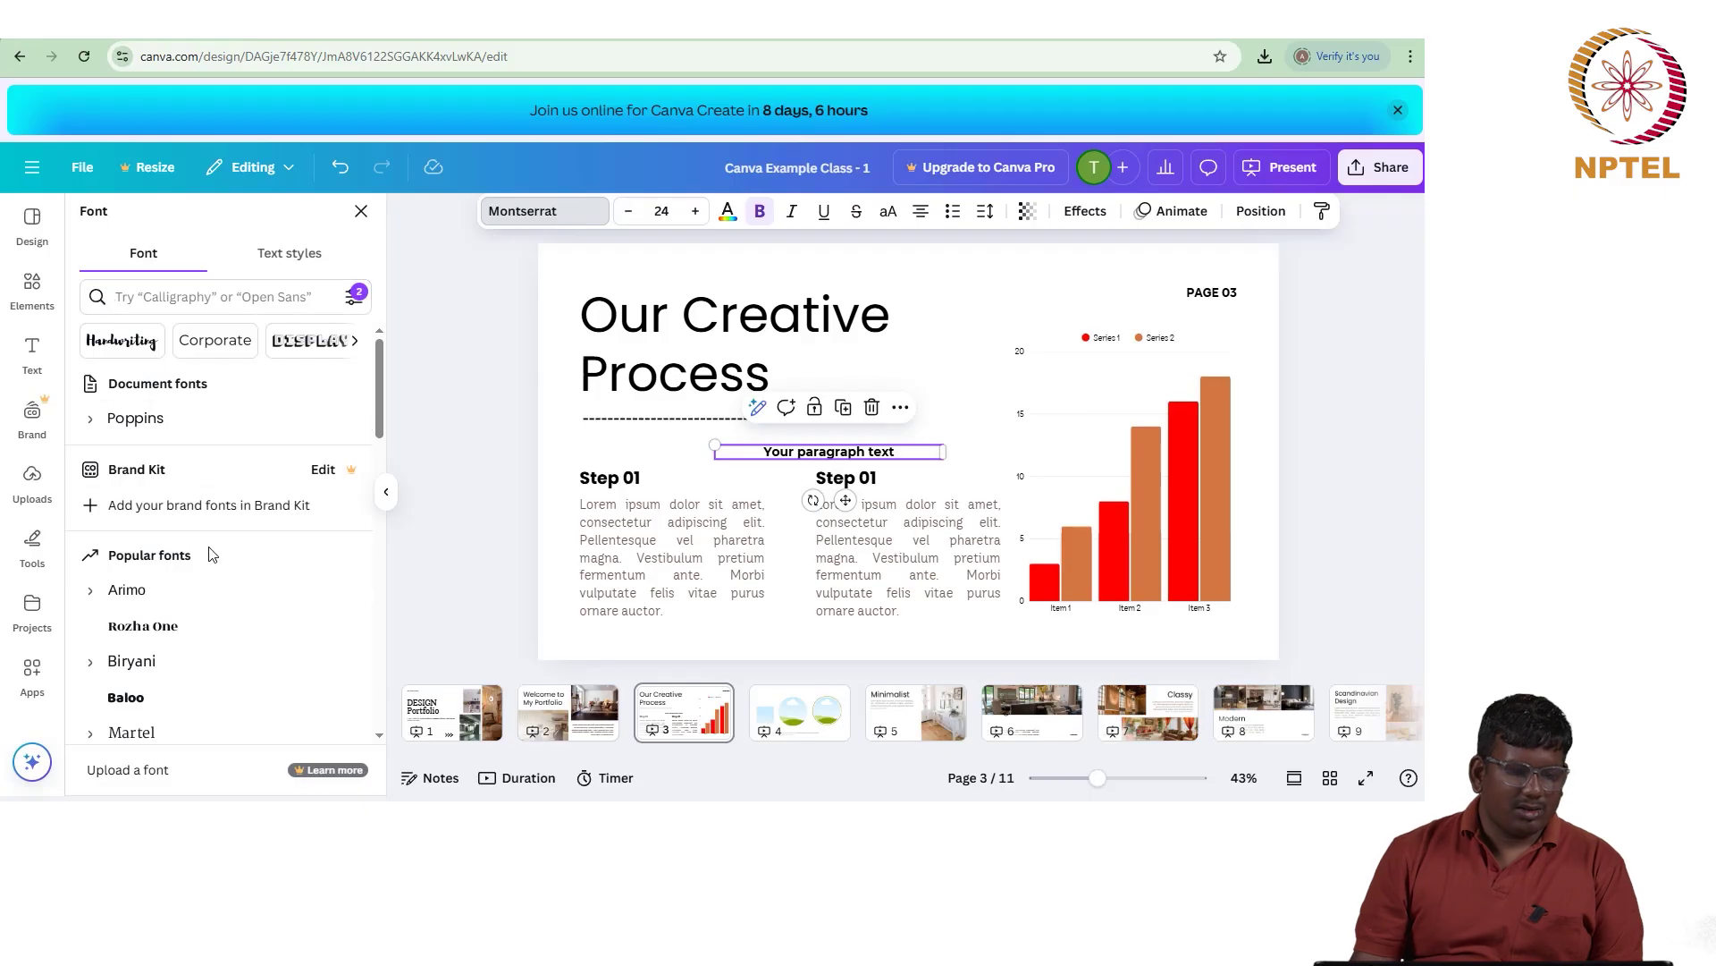
scroll(210, 554, down, 8)
scroll(209, 554, up, 4)
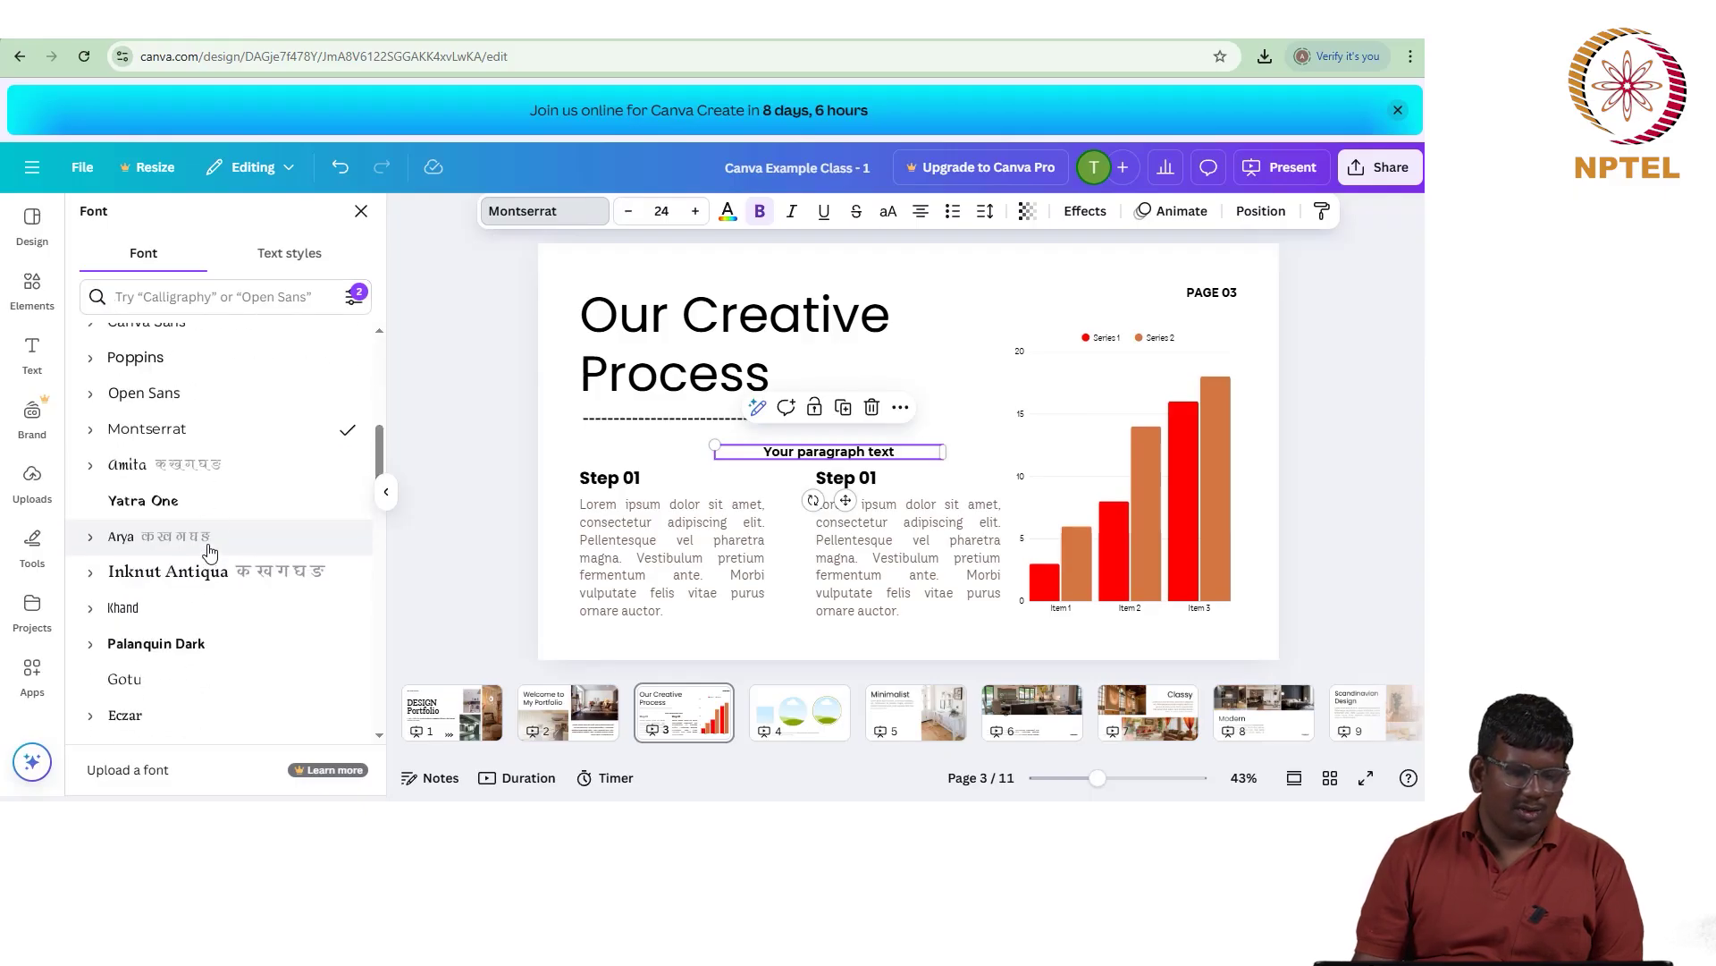
Step: Apply the Body document style to the paragraph text box and return to the font list
click(318, 257)
click(93, 493)
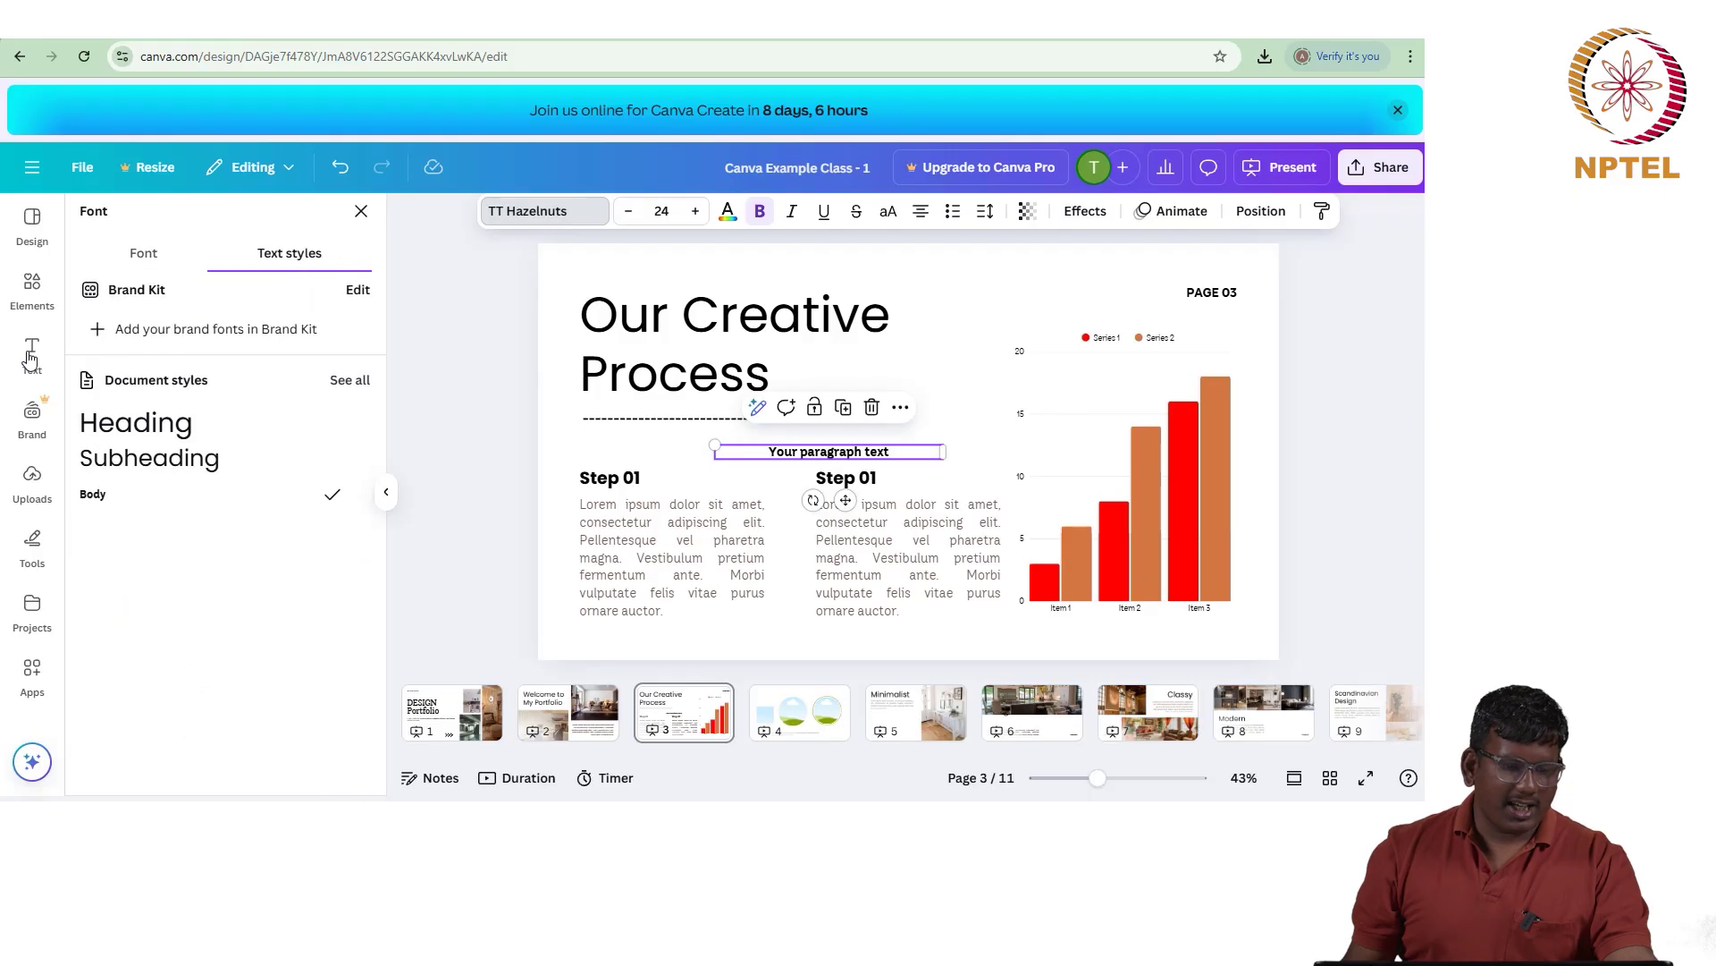
click(145, 255)
scroll(224, 471, up, 5)
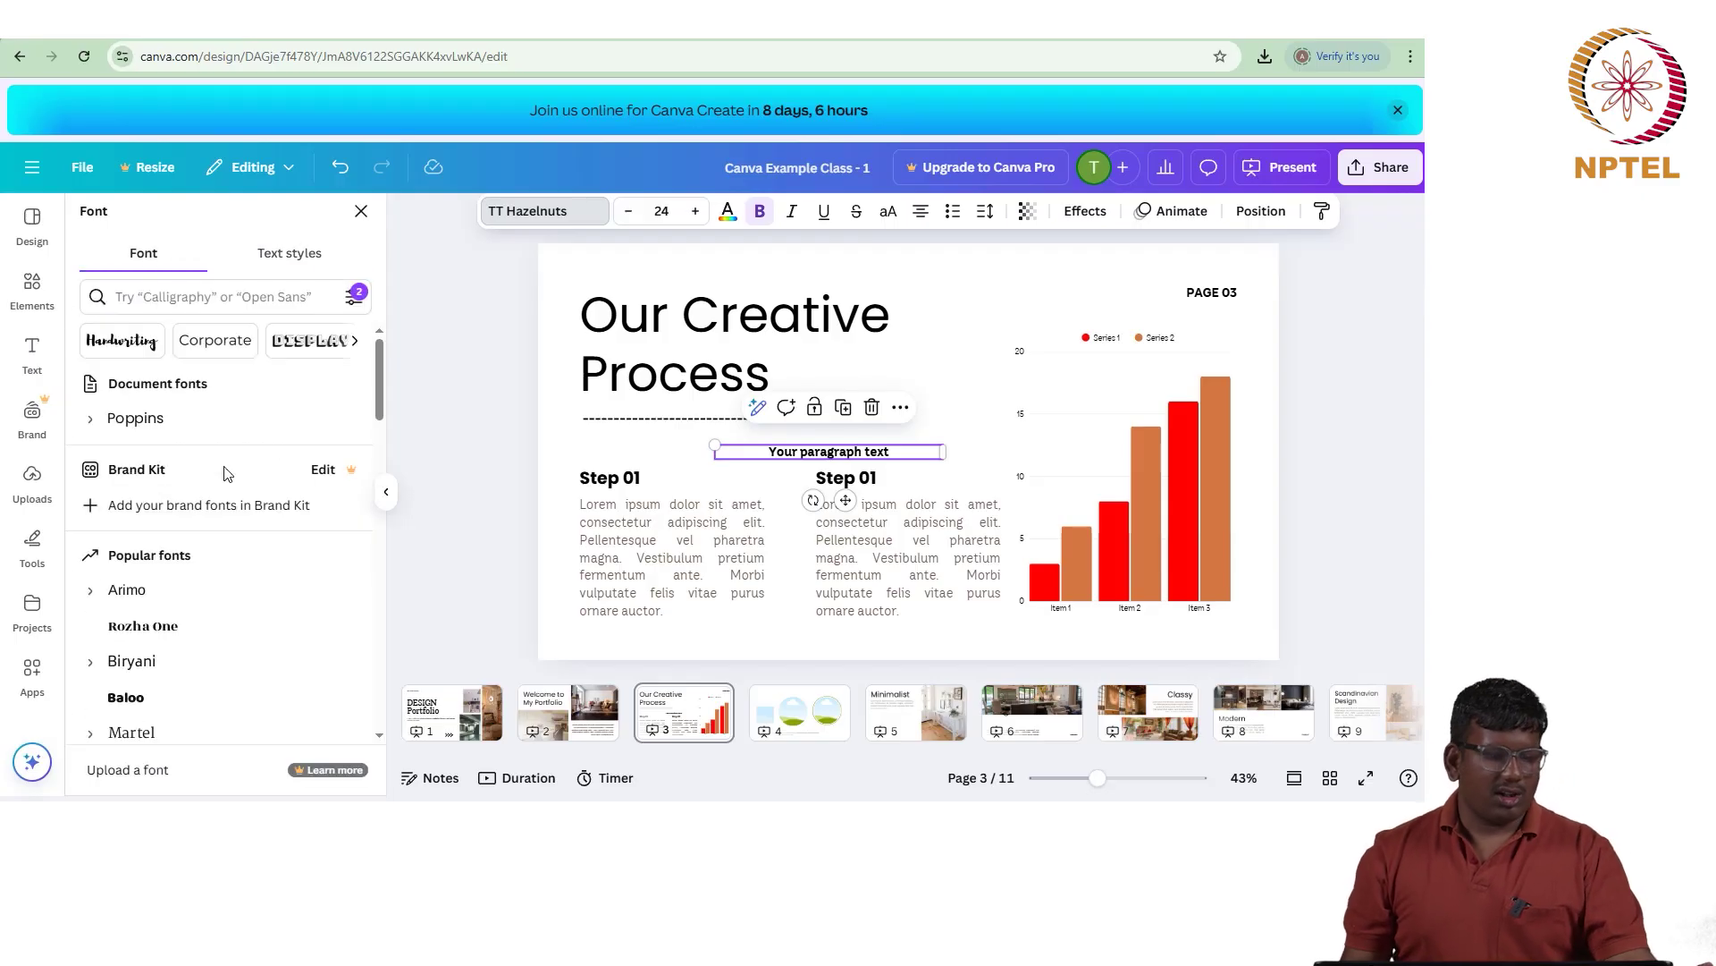
Step: Search the filtered font list for NOTO, then select the paragraph under the first Step 01 heading
click(293, 304)
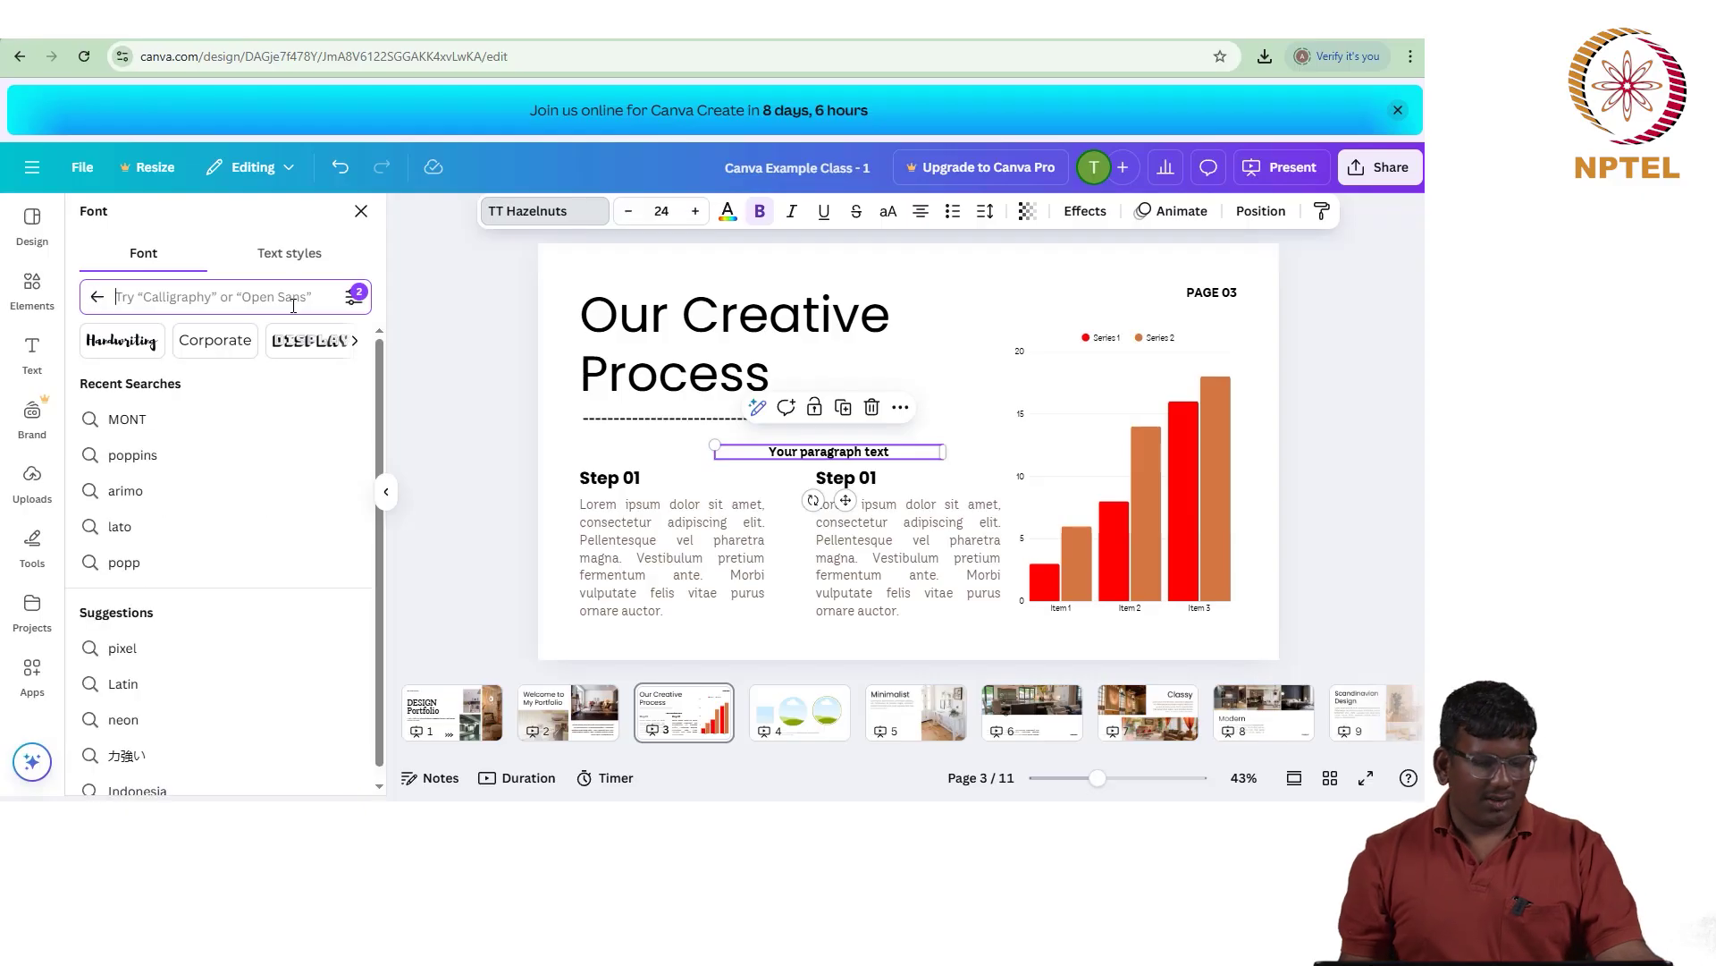
text(NOTO)
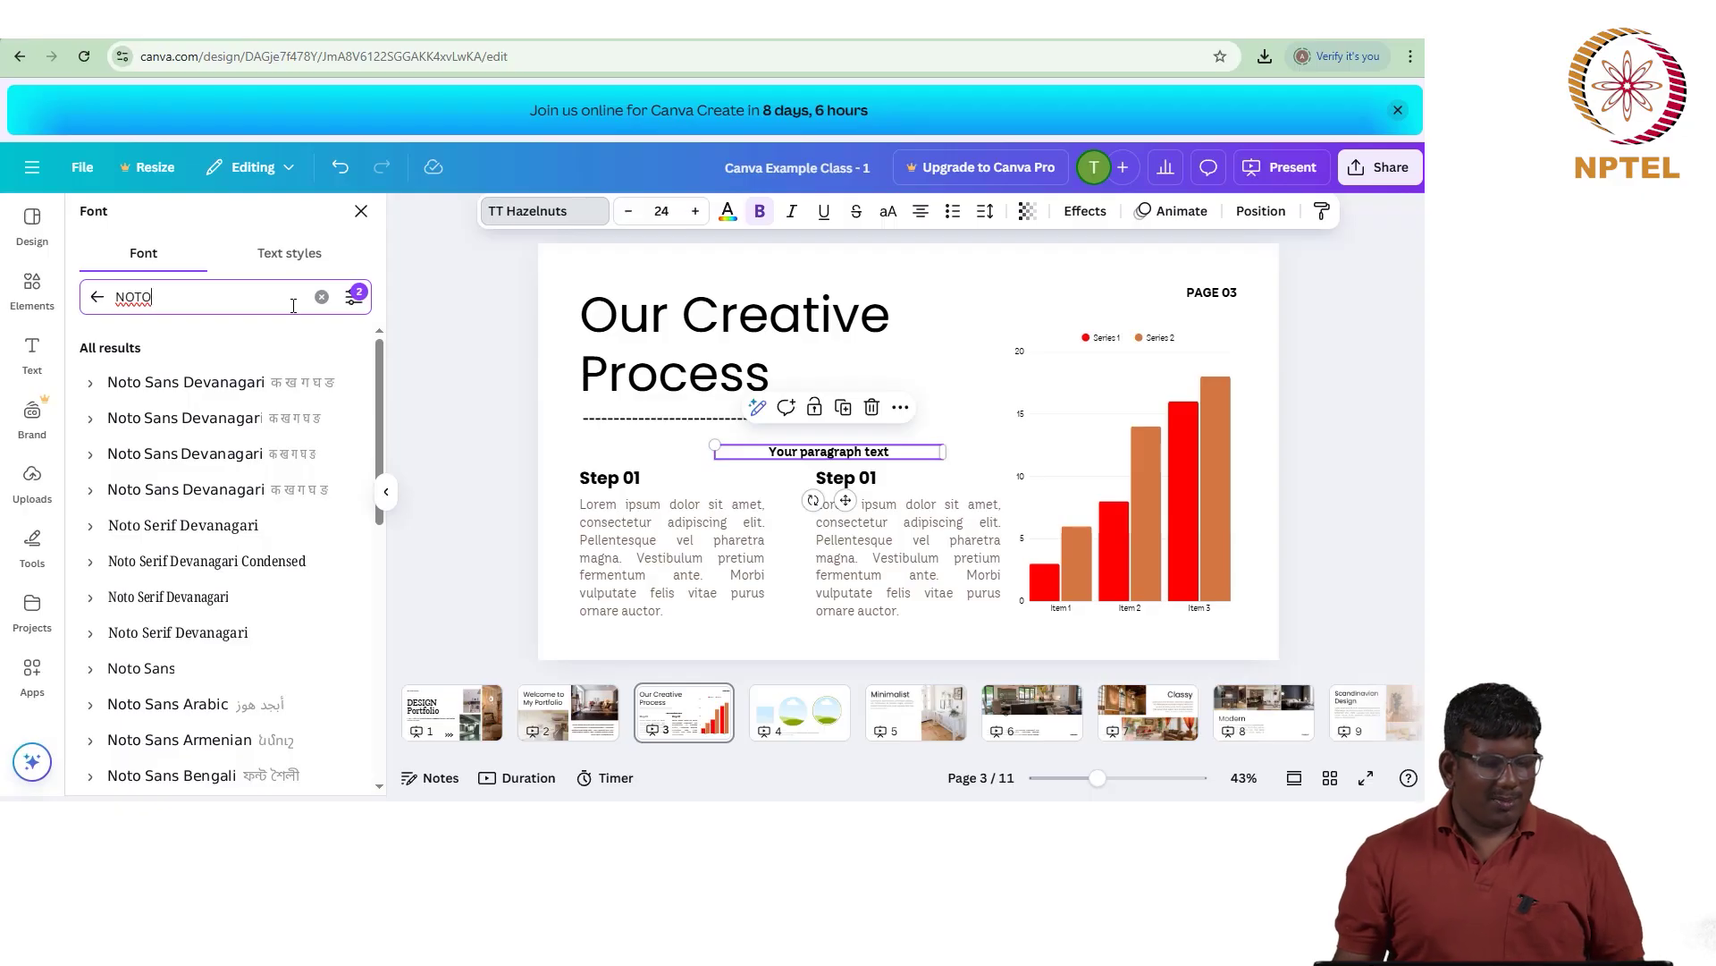
click(590, 504)
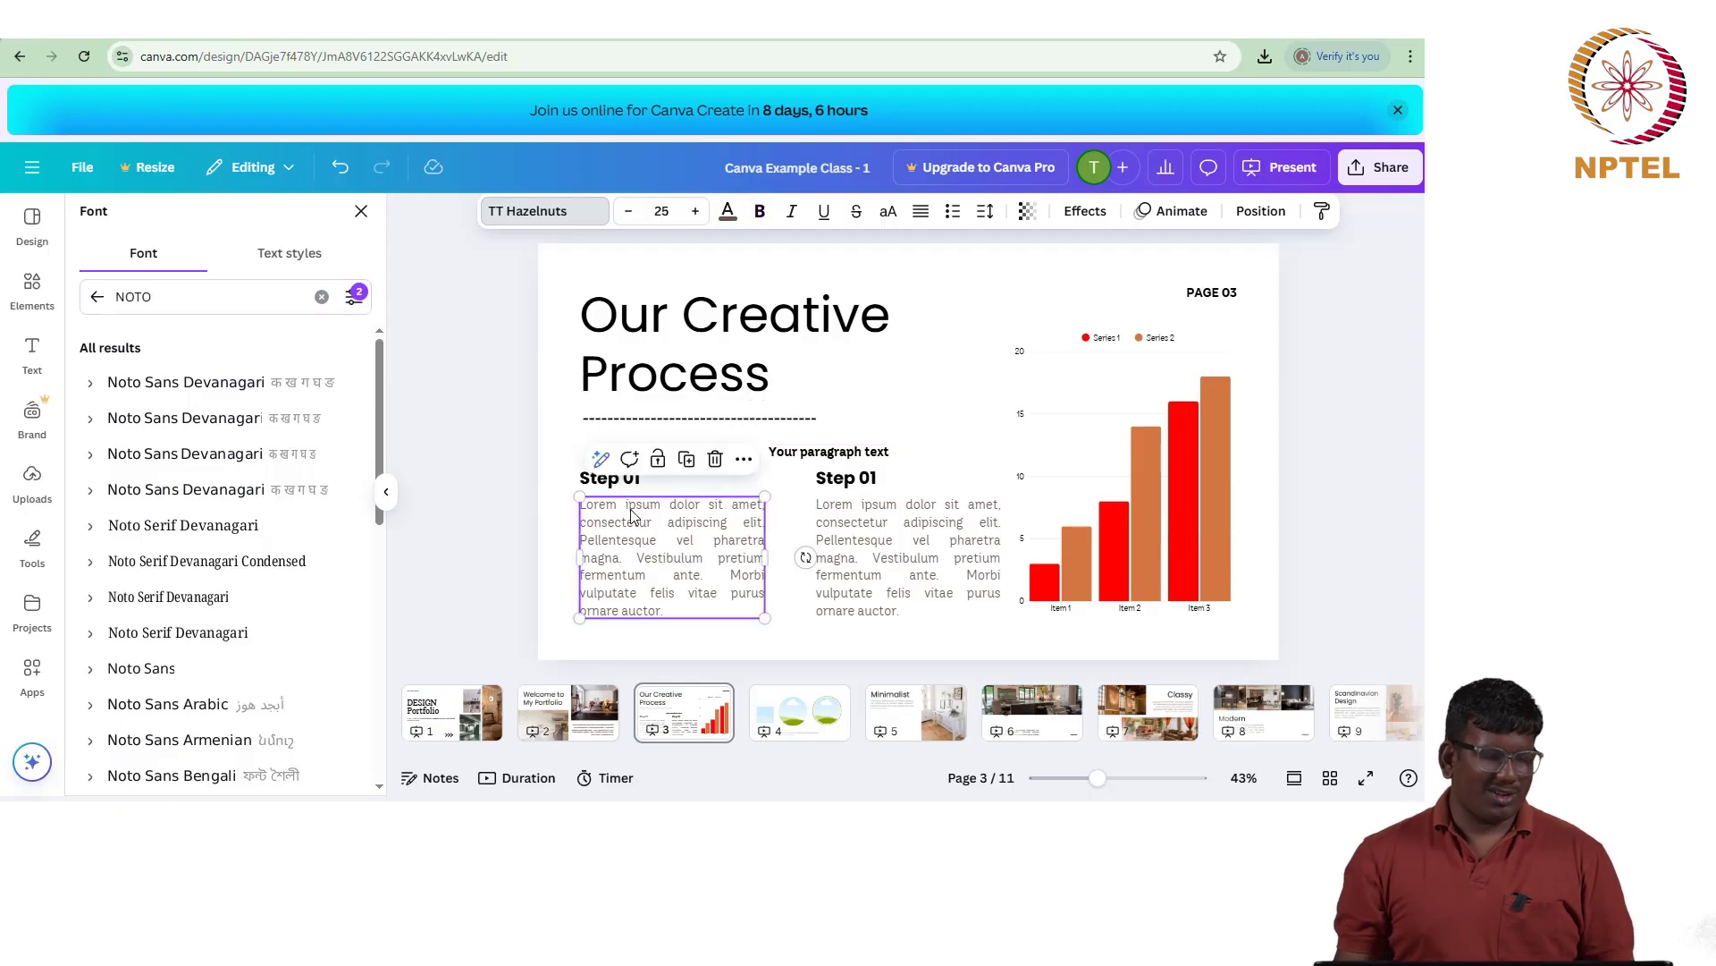
Step: Browse the ready-made font combinations and search the fonts and combinations for NEON
click(29, 342)
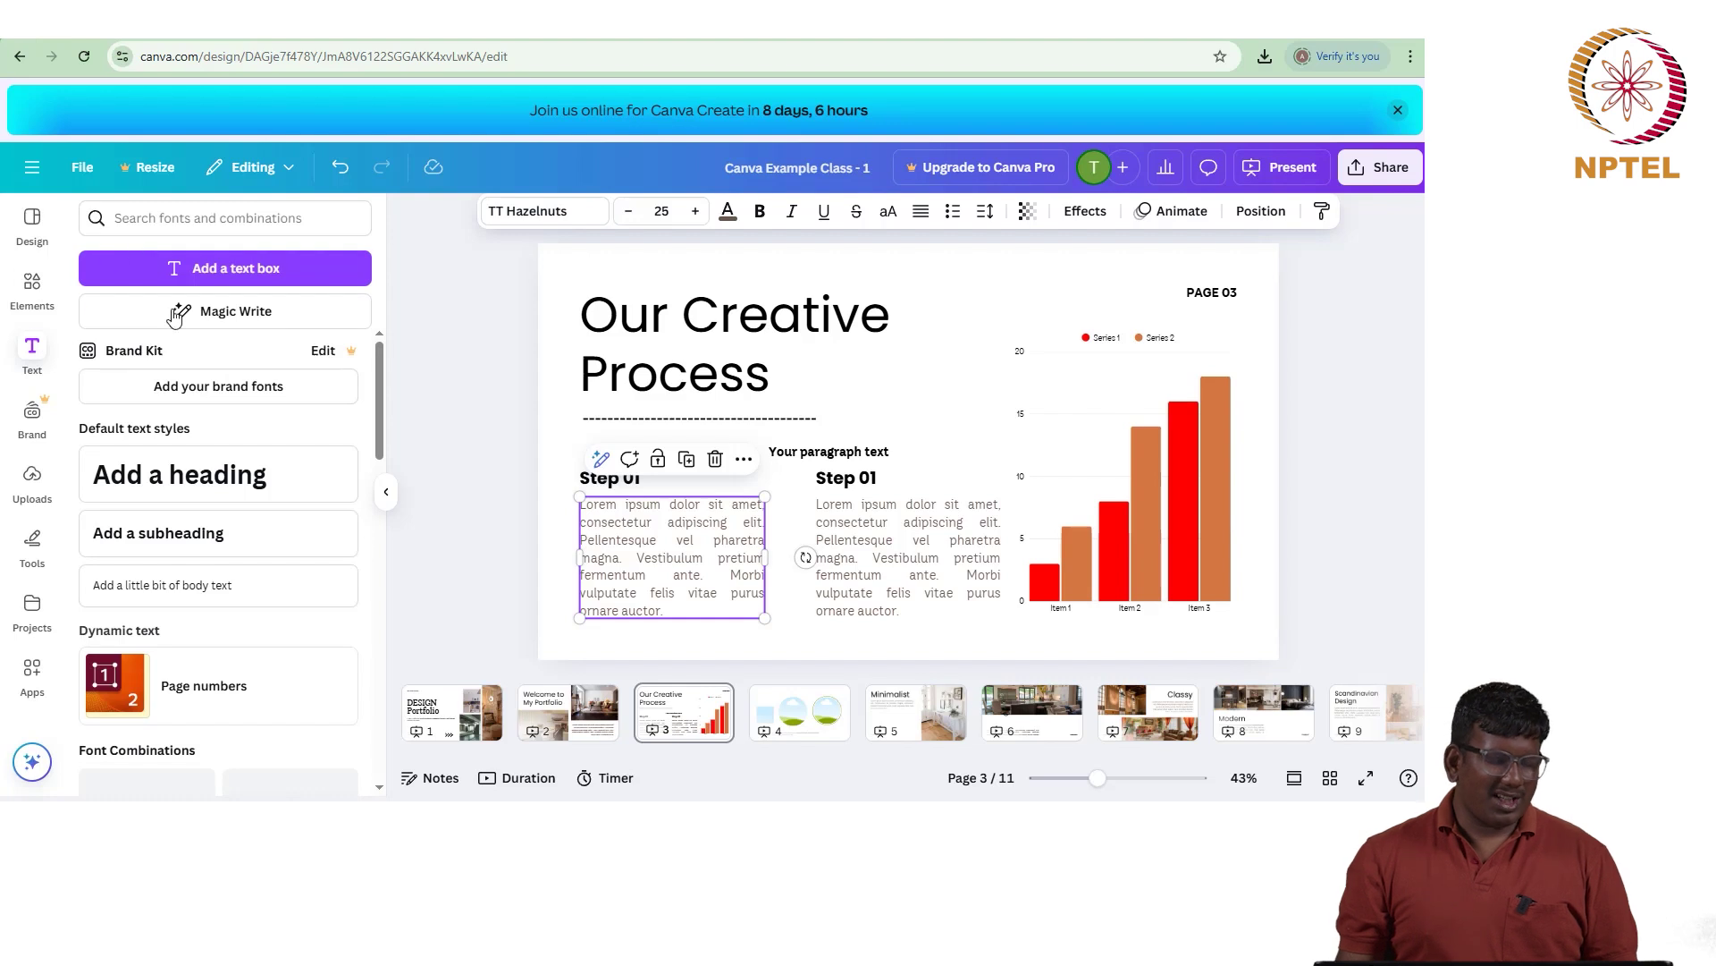
scroll(134, 429, down, 2)
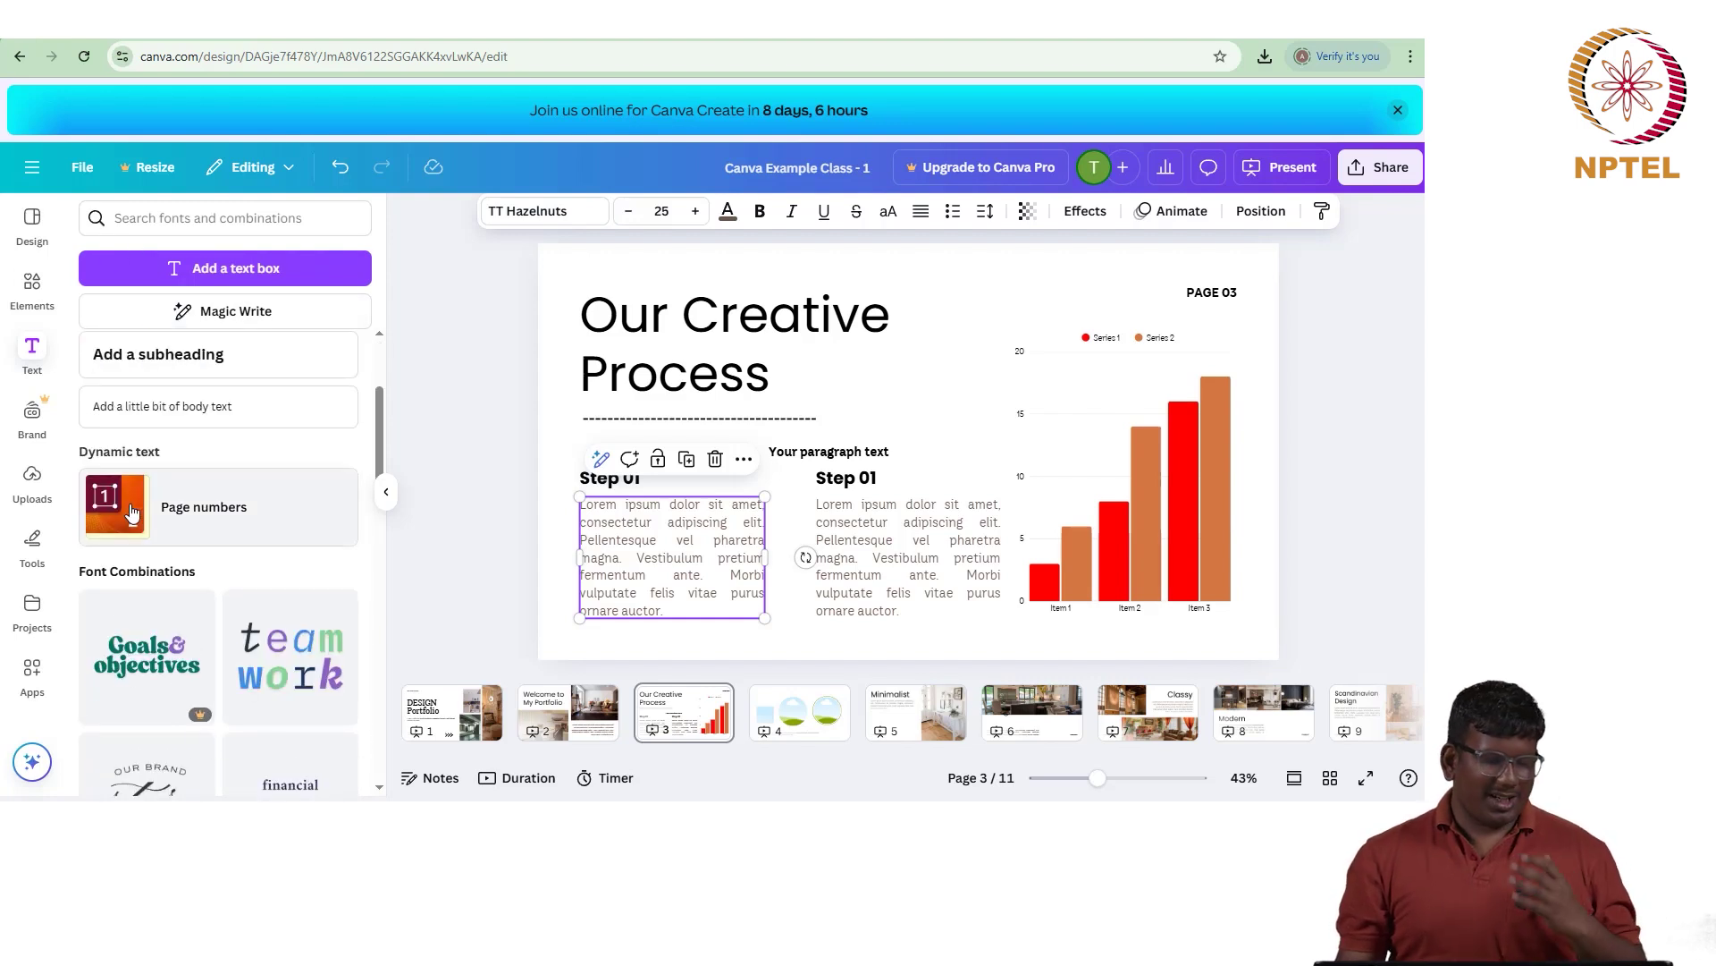
scroll(134, 519, down, 5)
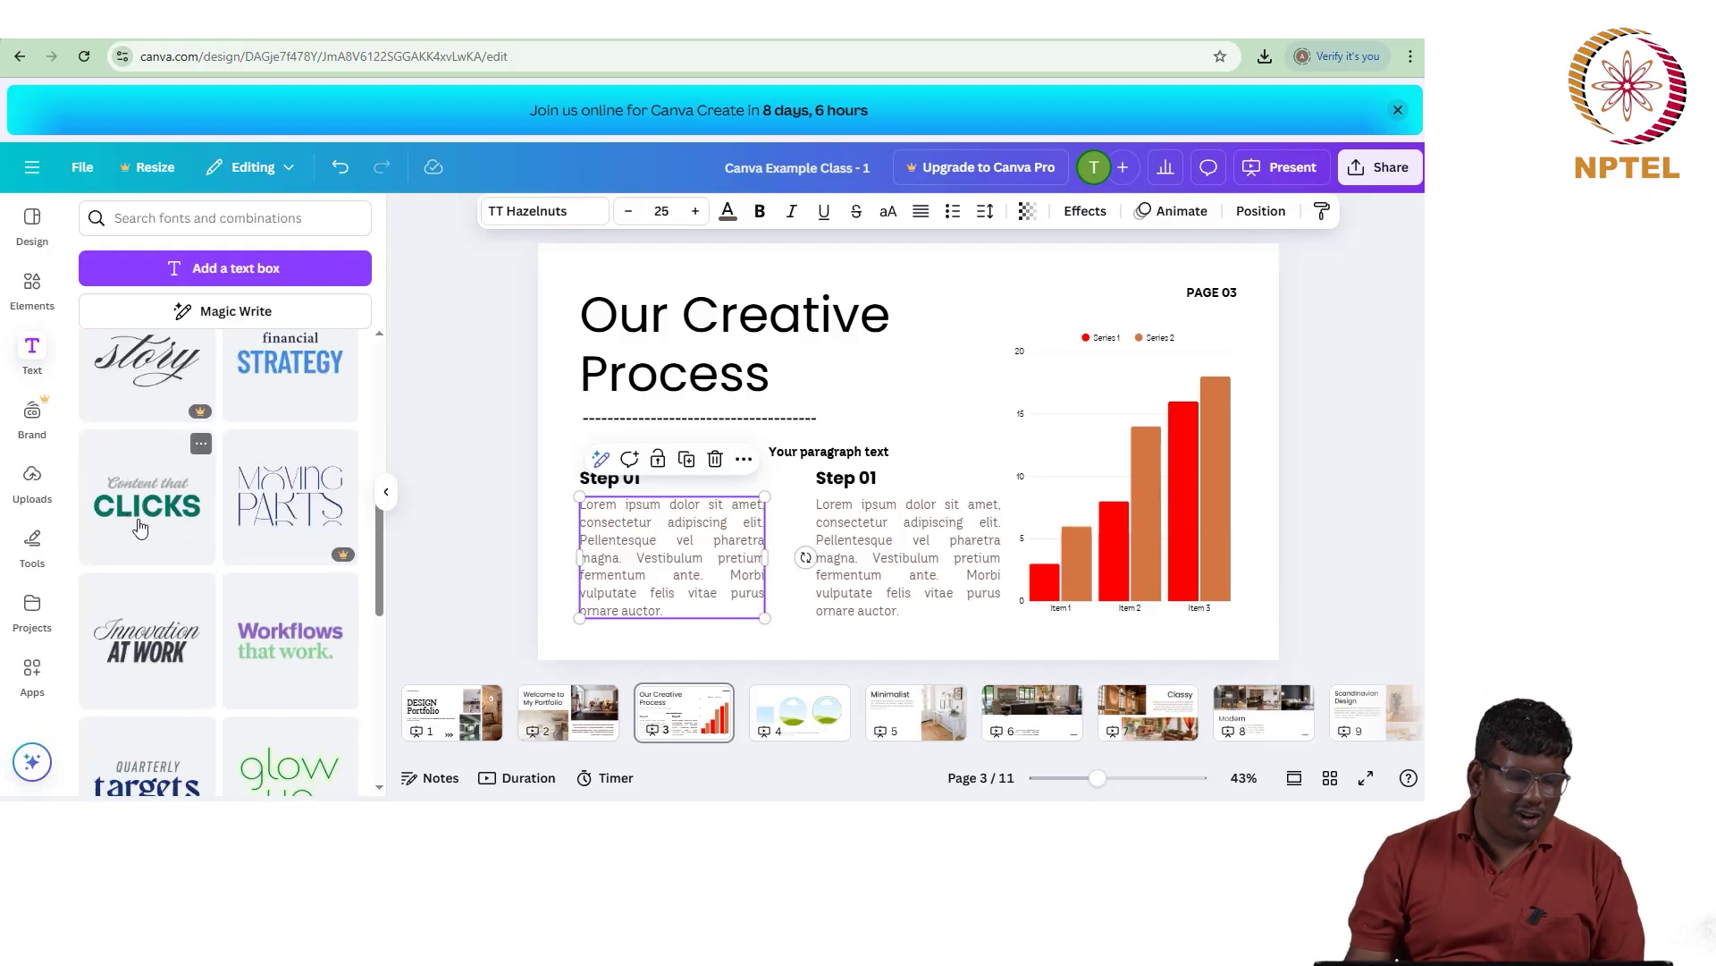
scroll(143, 536, down, 5)
scroll(166, 608, up, 4)
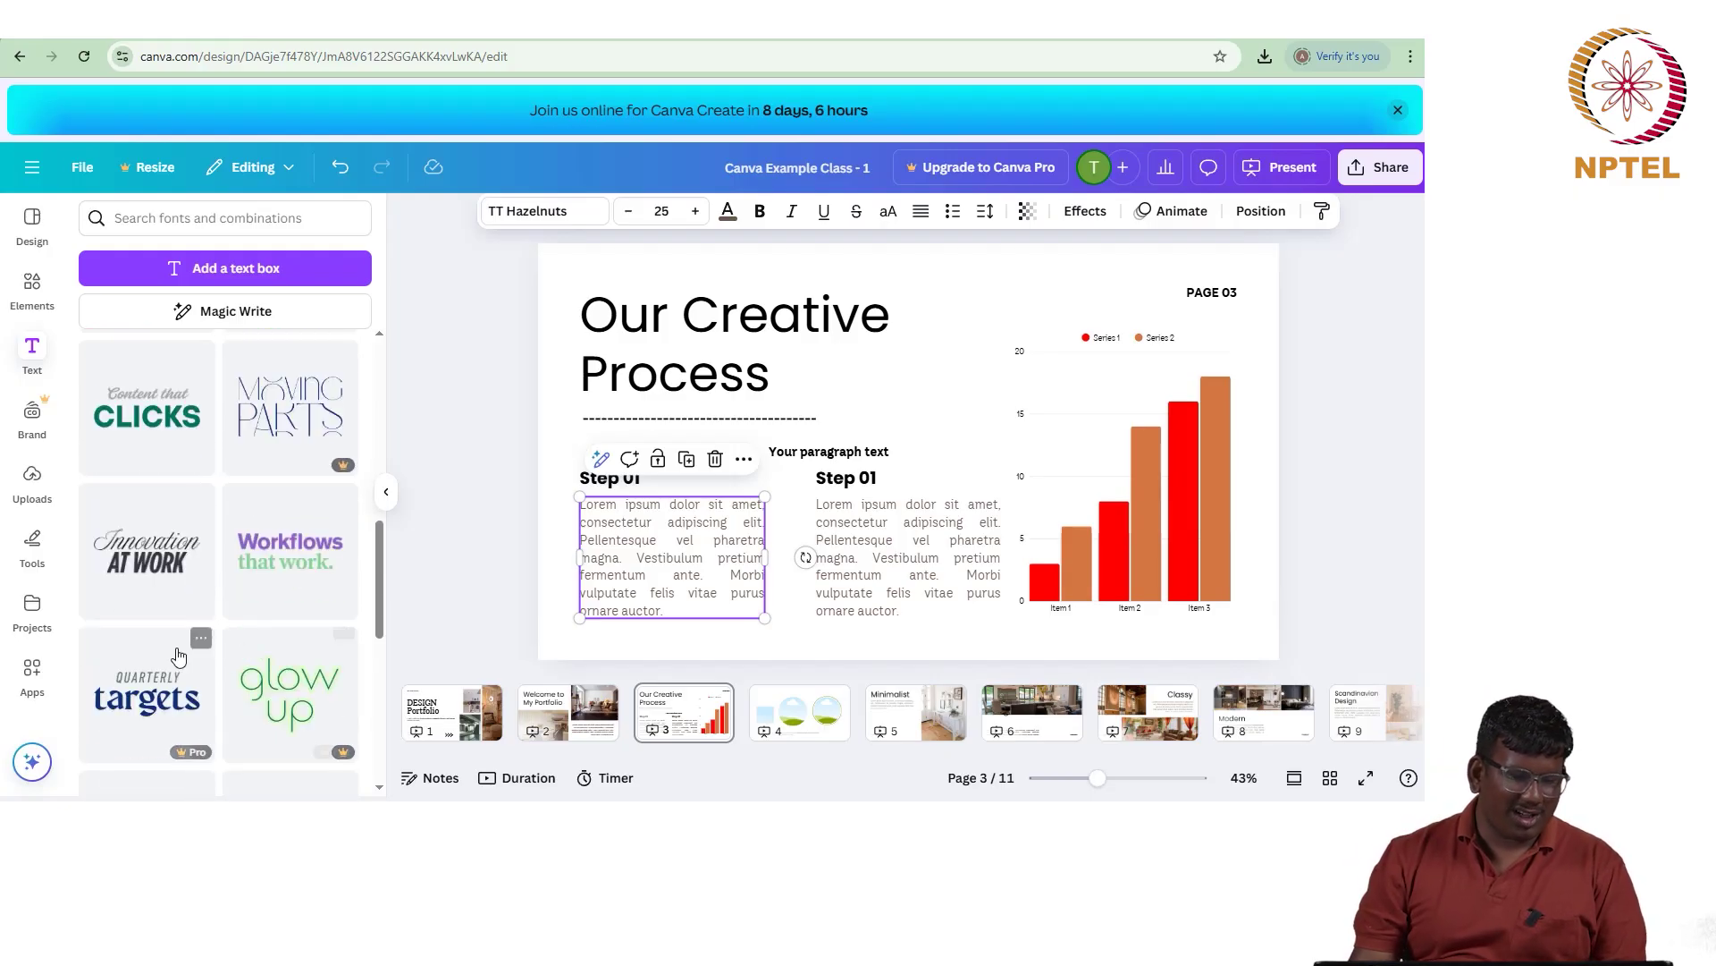
scroll(179, 657, down, 3)
scroll(169, 601, up, 7)
click(227, 222)
text(NEON)
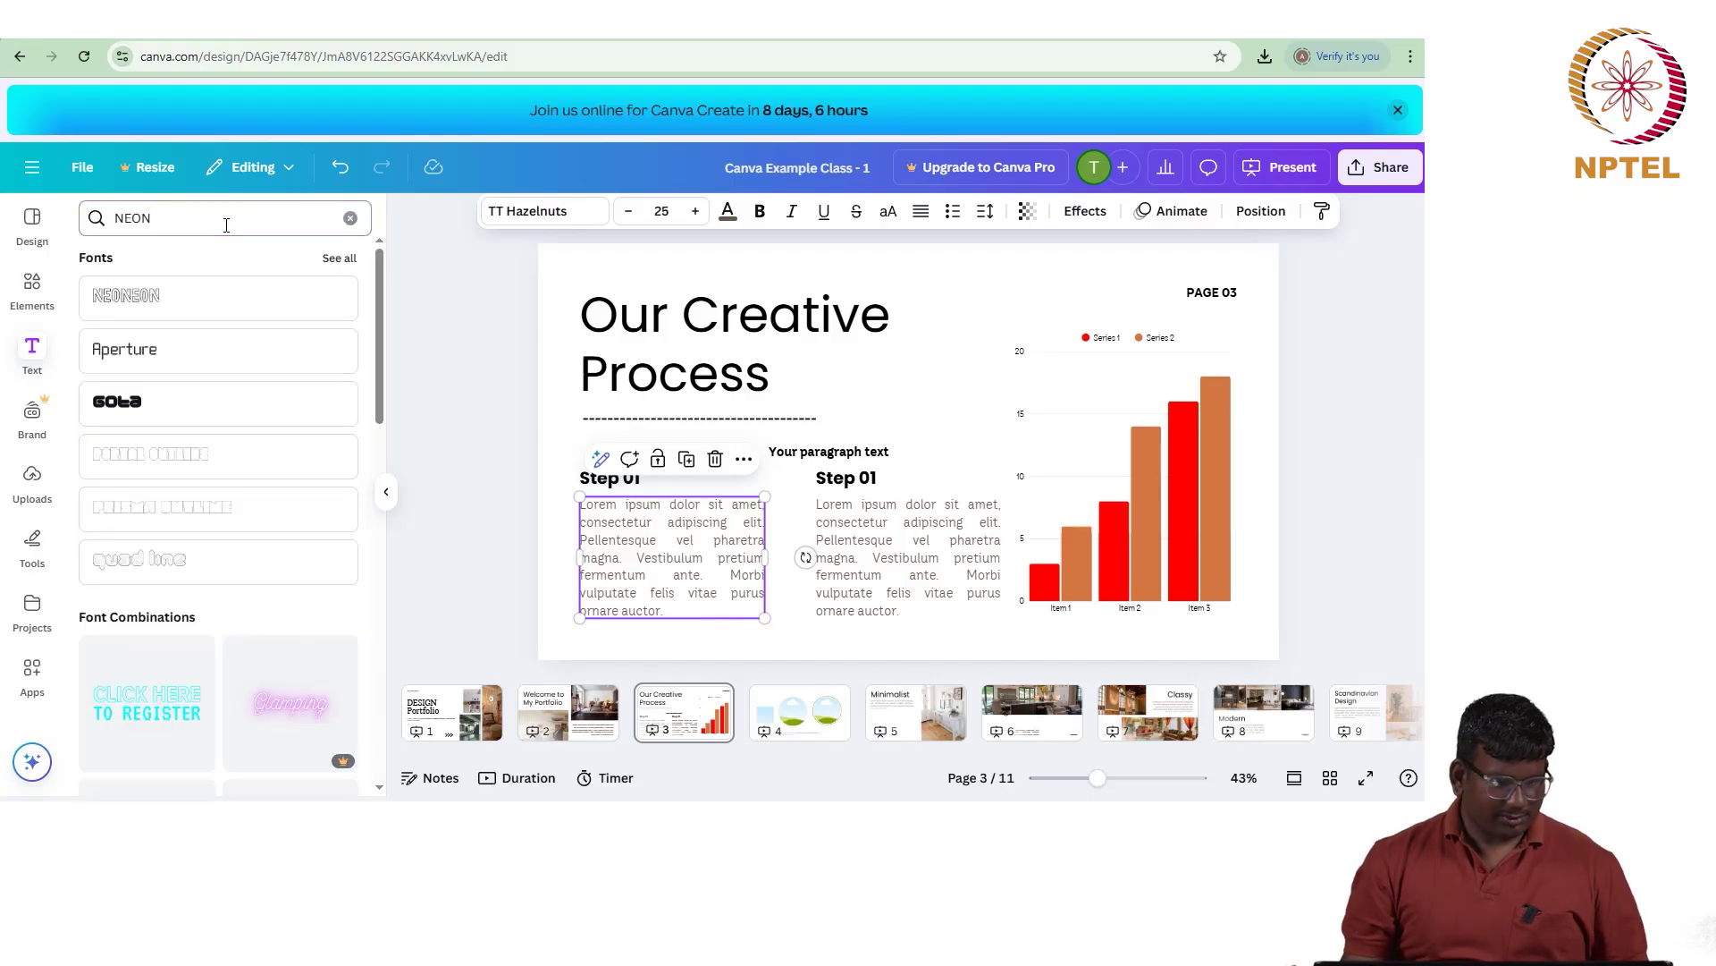
Step: Add the pink neon GLOW font combination to page 3 and insert a blank page after it
scroll(223, 280, down, 3)
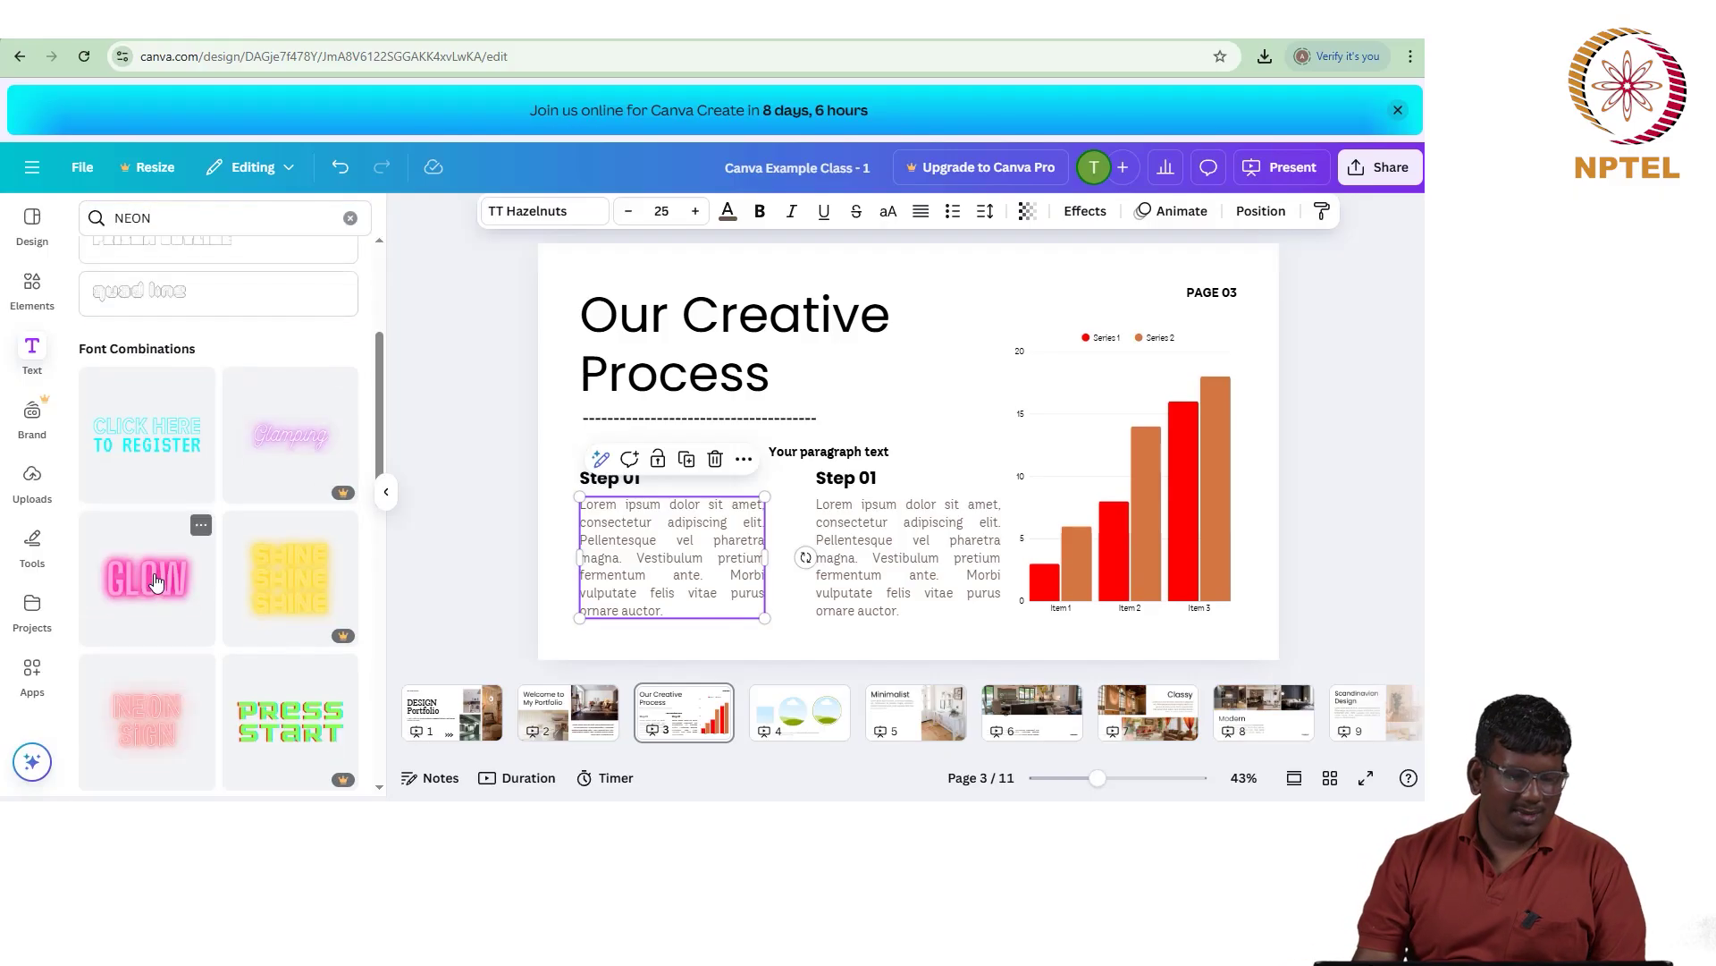
click(155, 581)
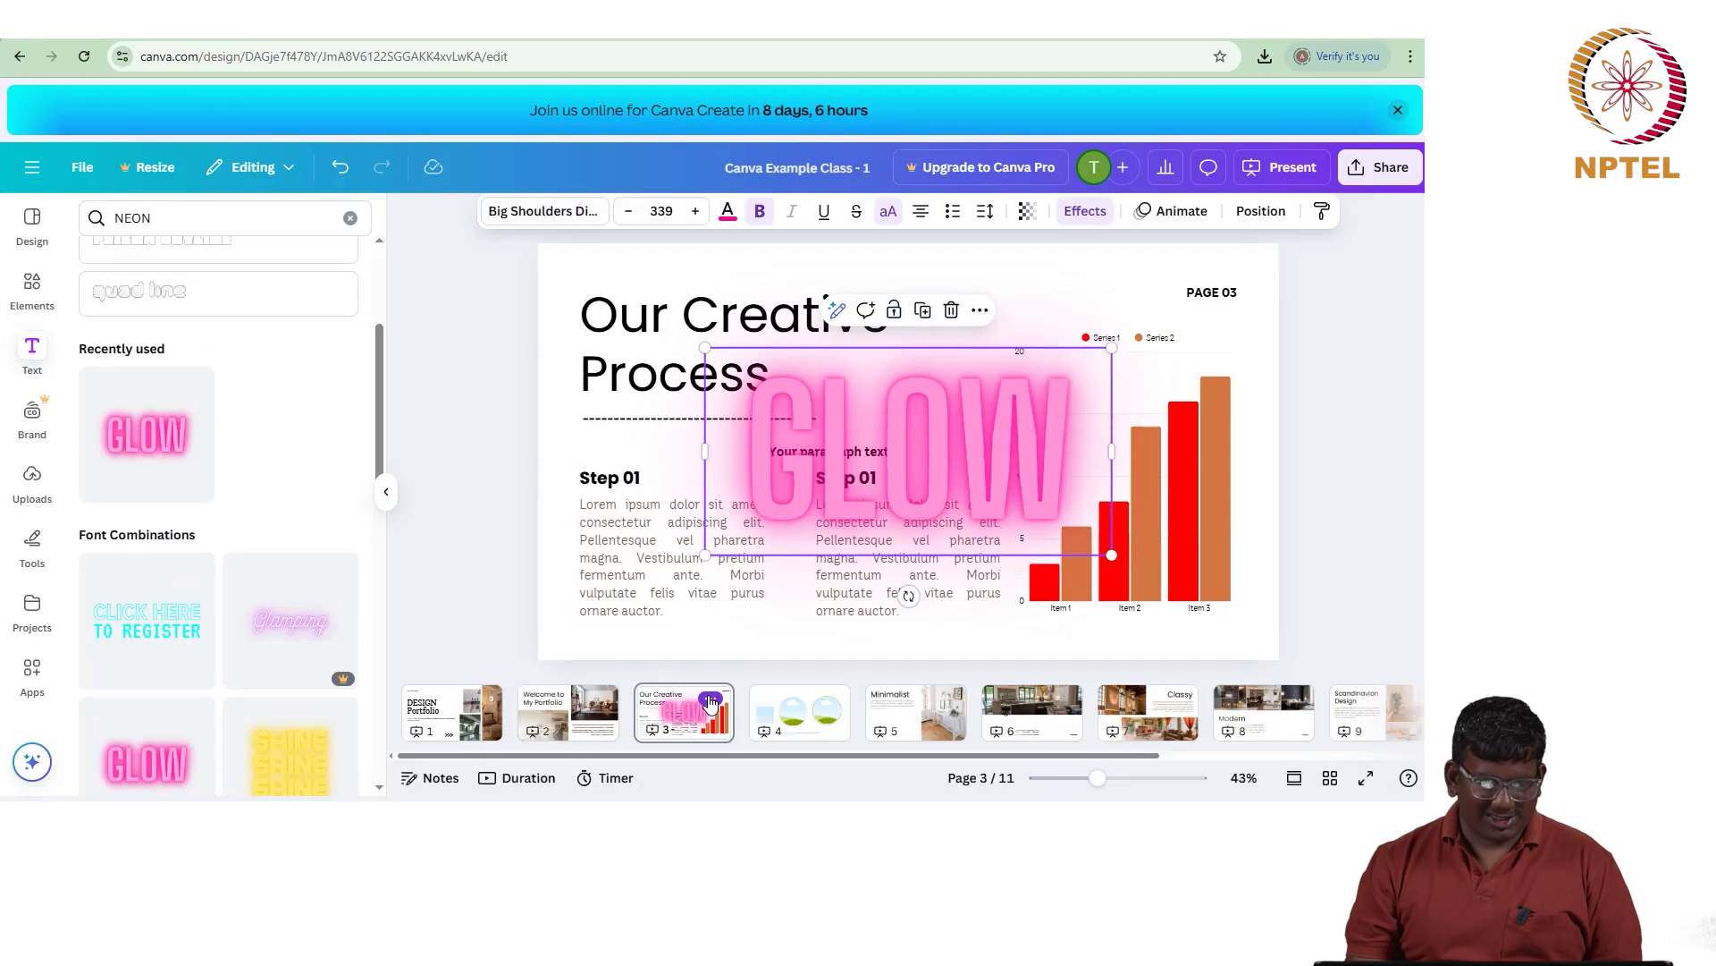
click(711, 700)
click(774, 313)
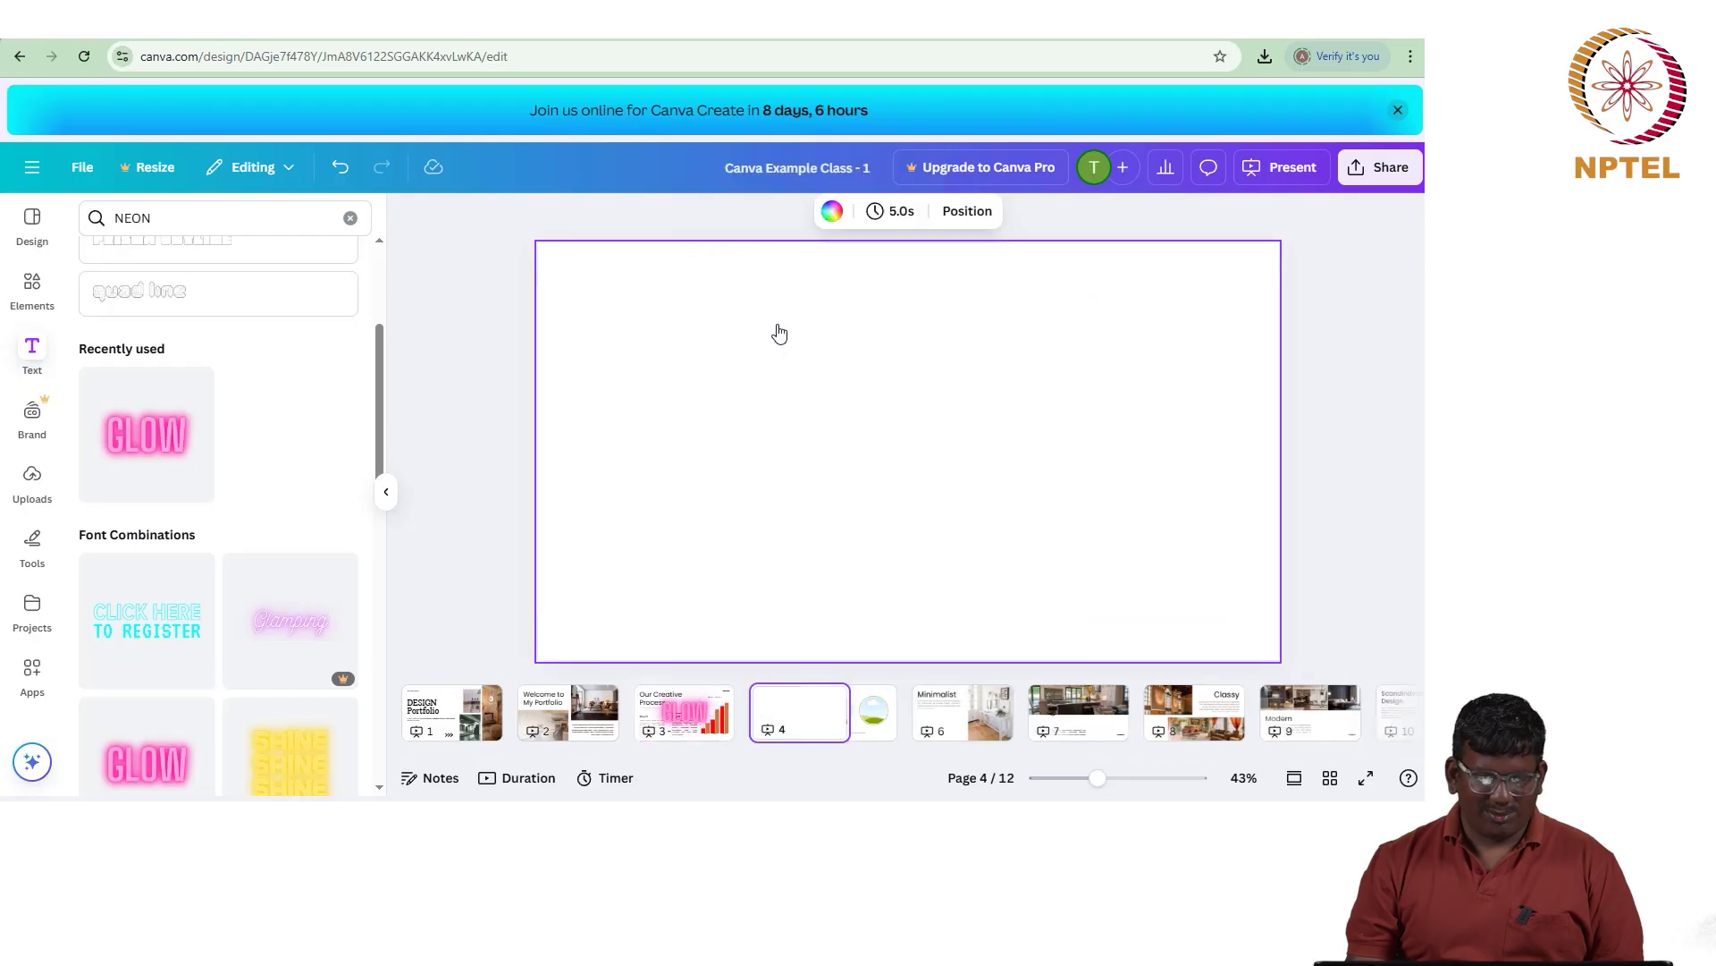
Step: Cut the GLOW text from page 3 and paste it onto the blank page 4
click(685, 717)
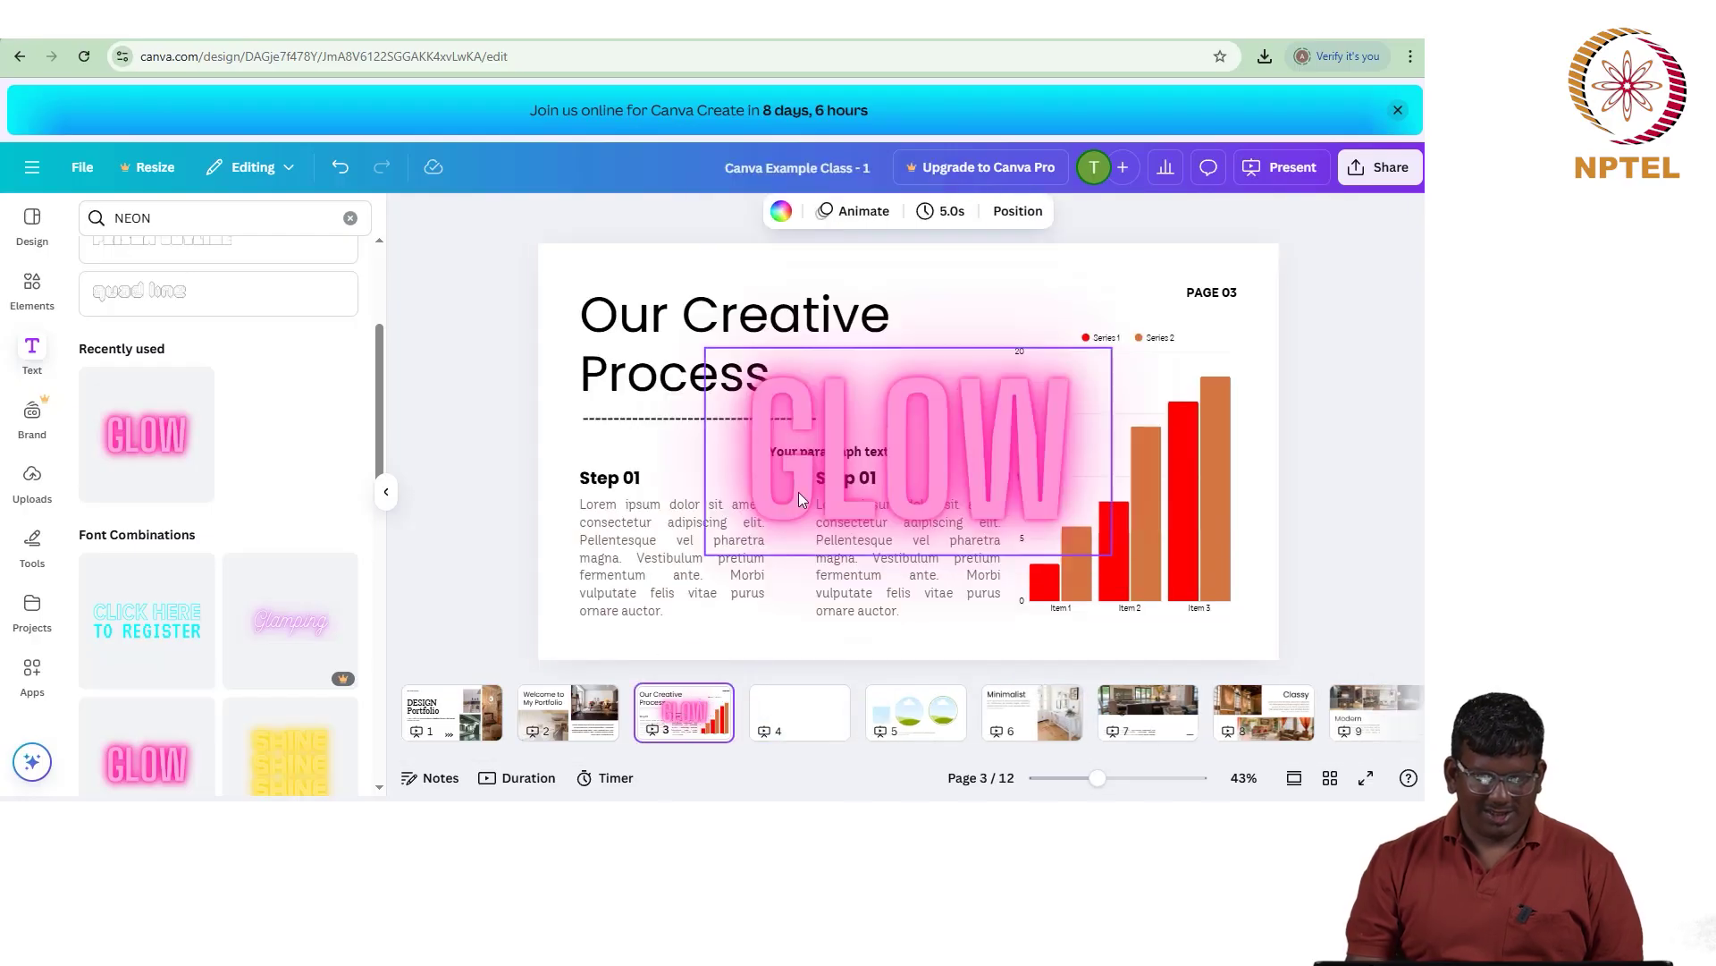
click(797, 491)
key(ctrl+x)
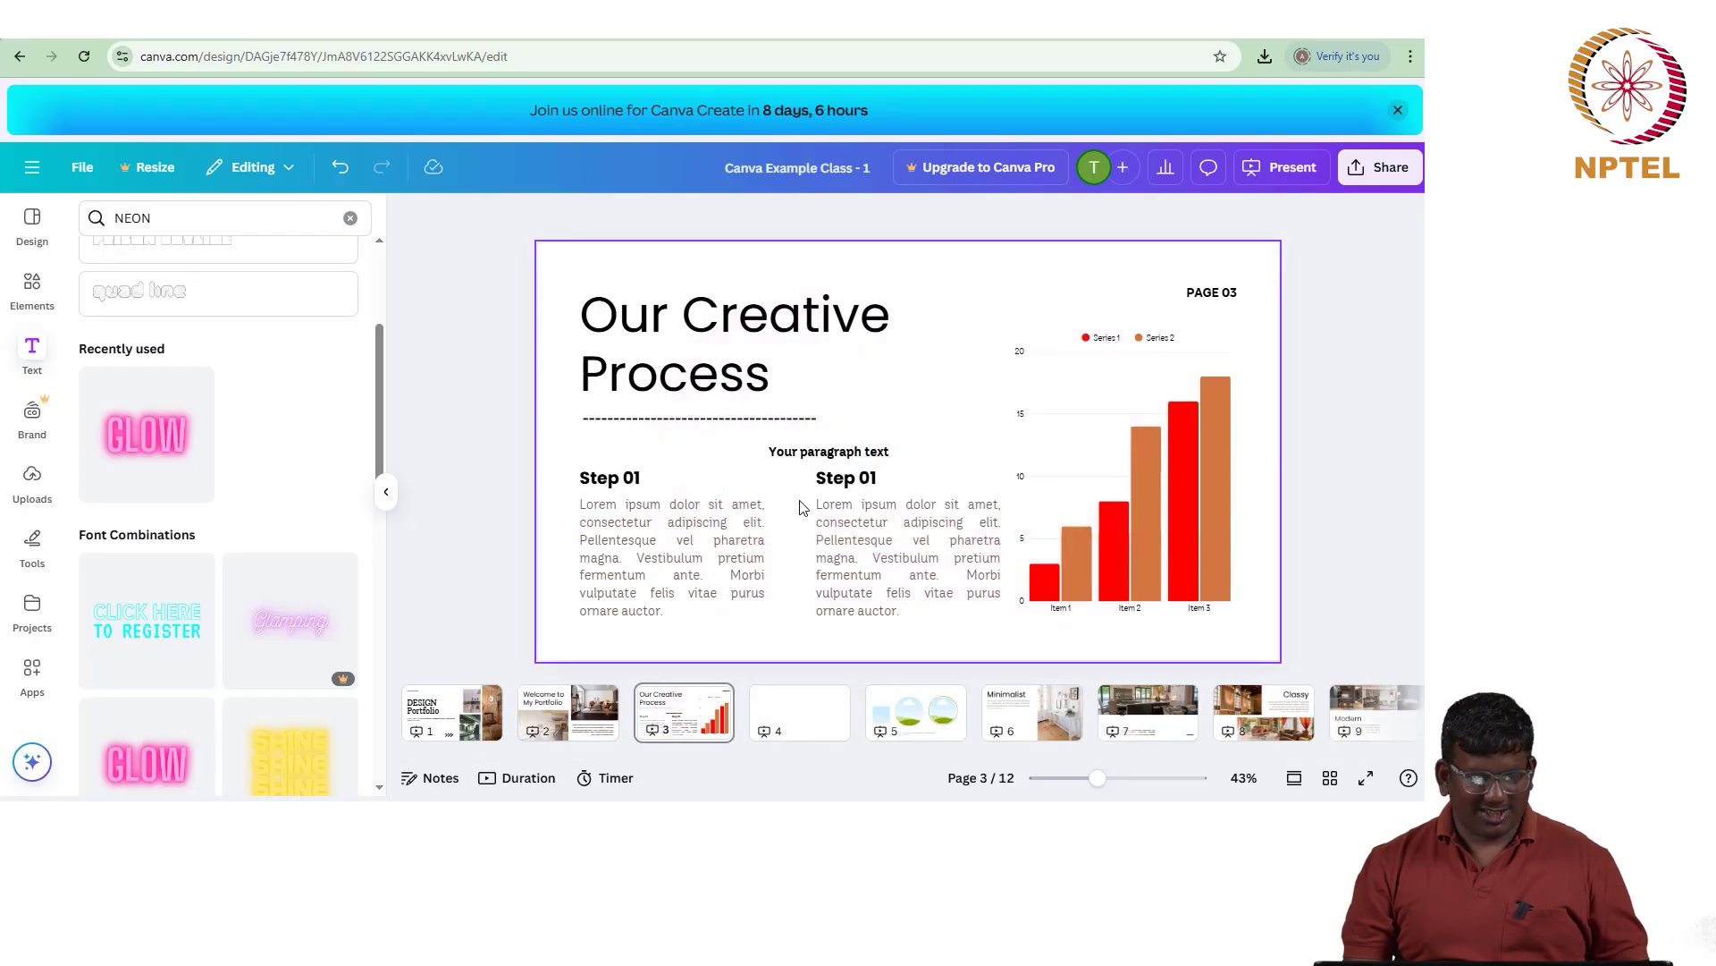
click(804, 713)
click(791, 518)
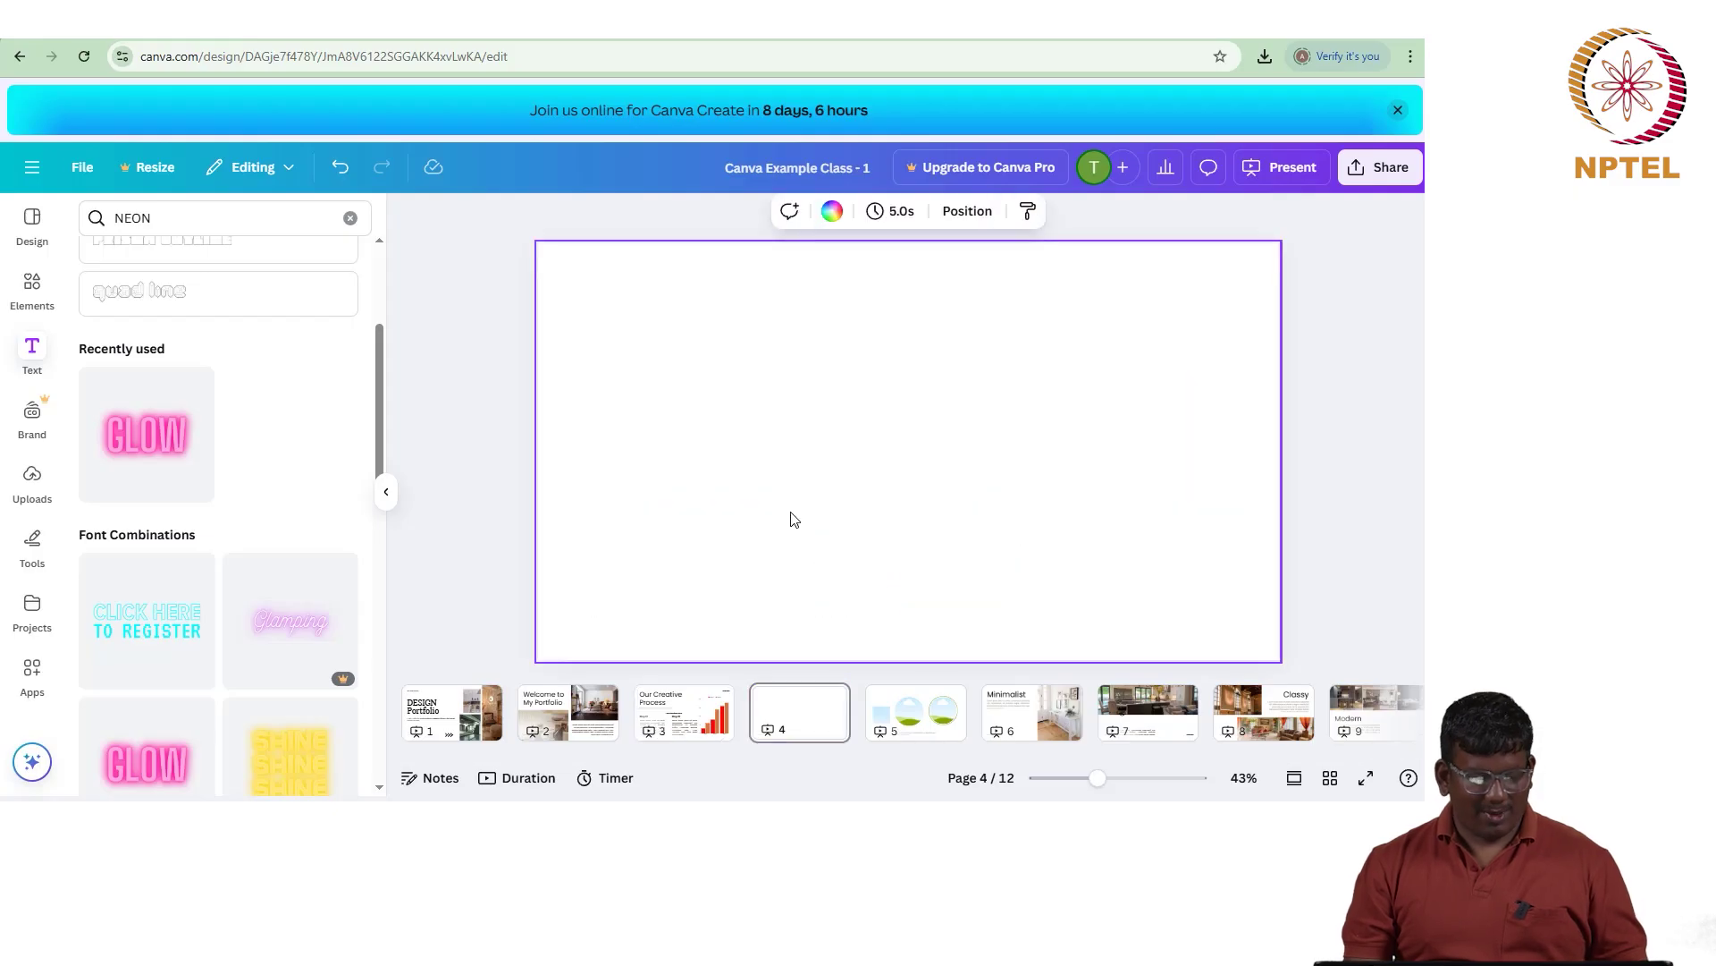
key(ctrl+v)
Step: Set the background colour of page 4 to black
click(561, 441)
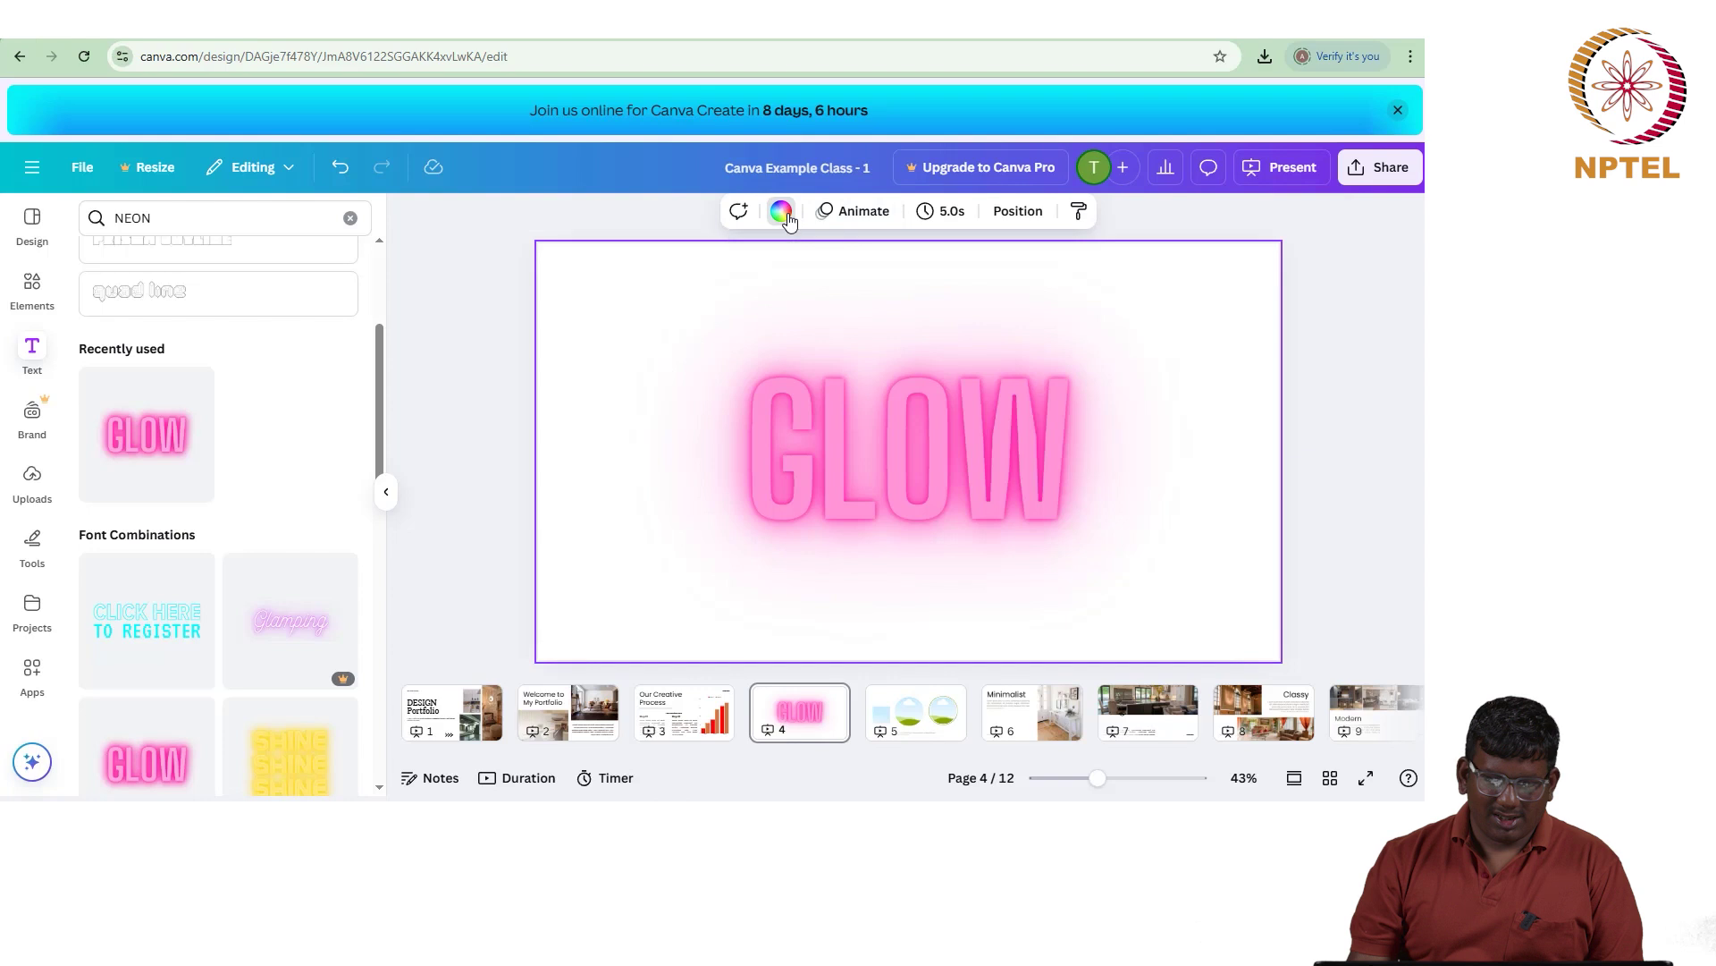
click(781, 211)
click(149, 340)
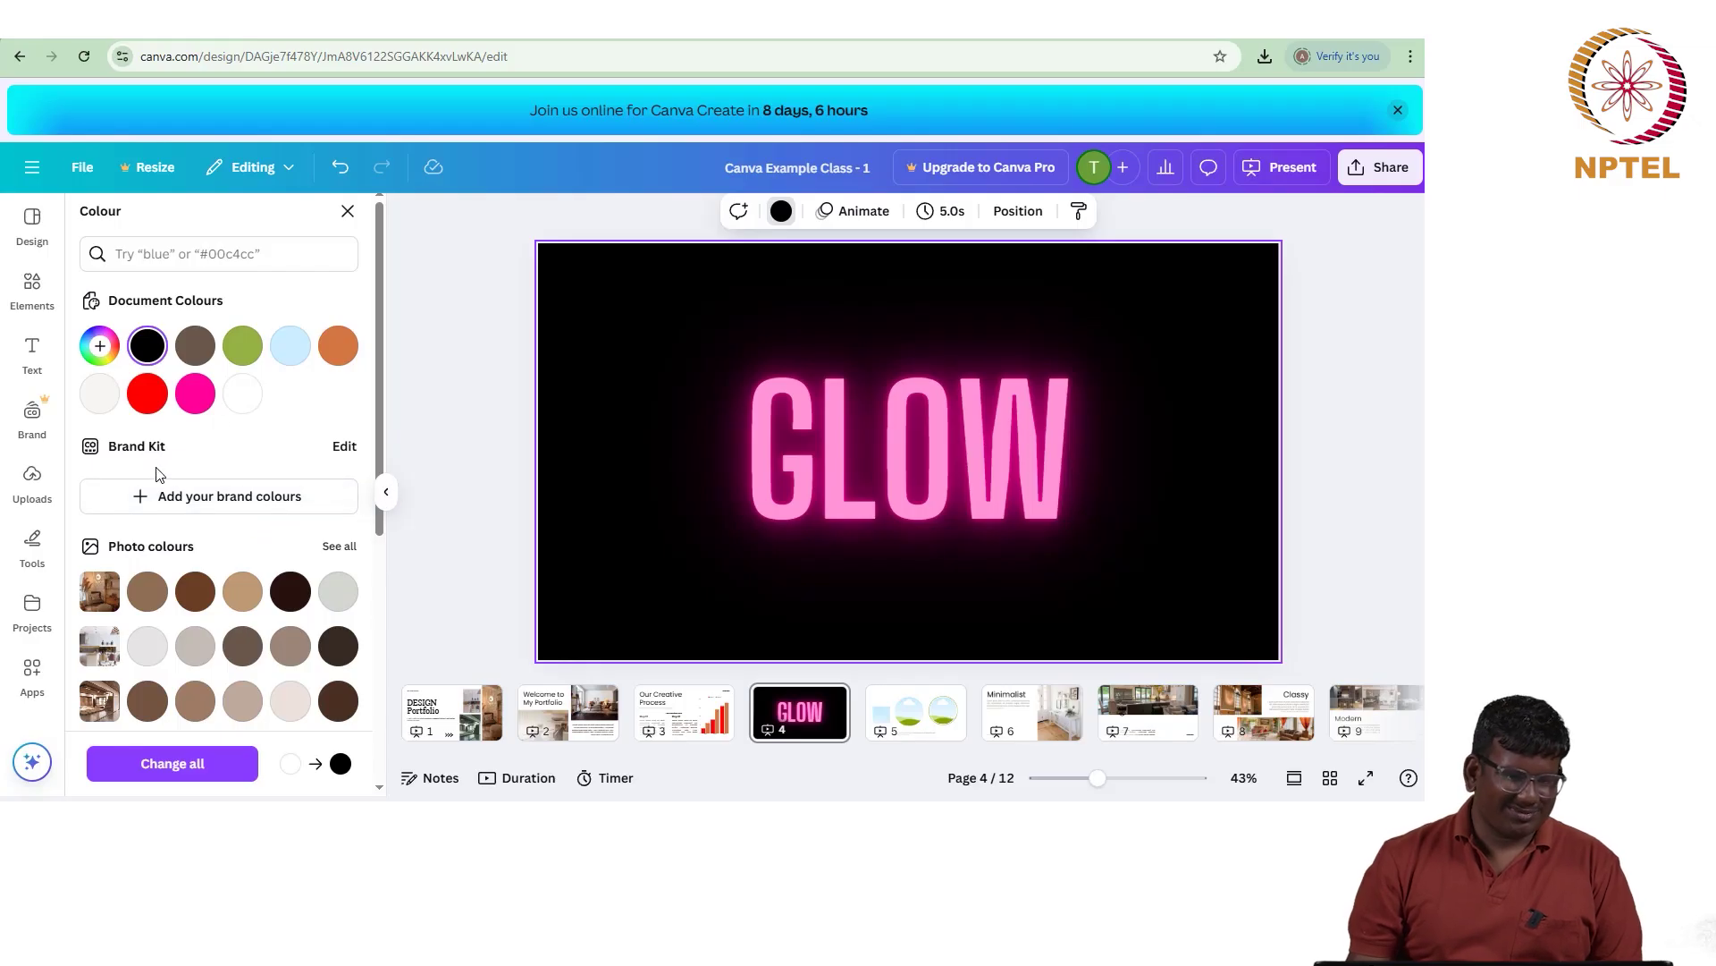
Step: Search the graphics elements for PERSON
click(43, 311)
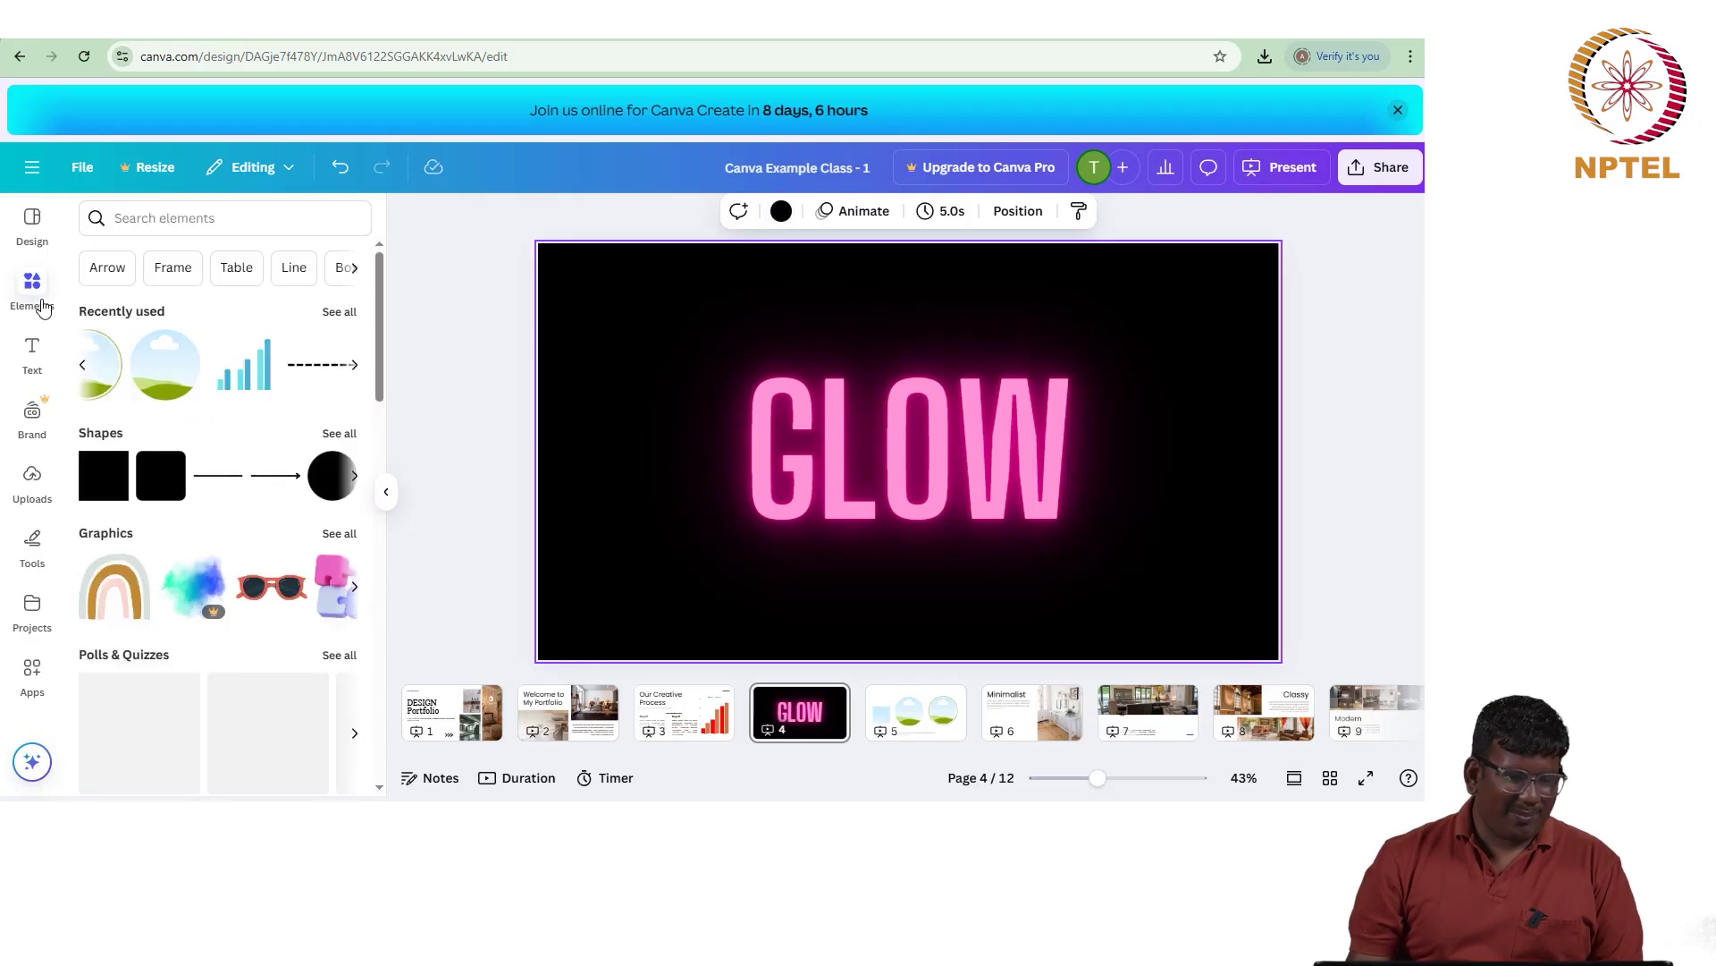
scroll(152, 534, down, 3)
scroll(152, 534, up, 3)
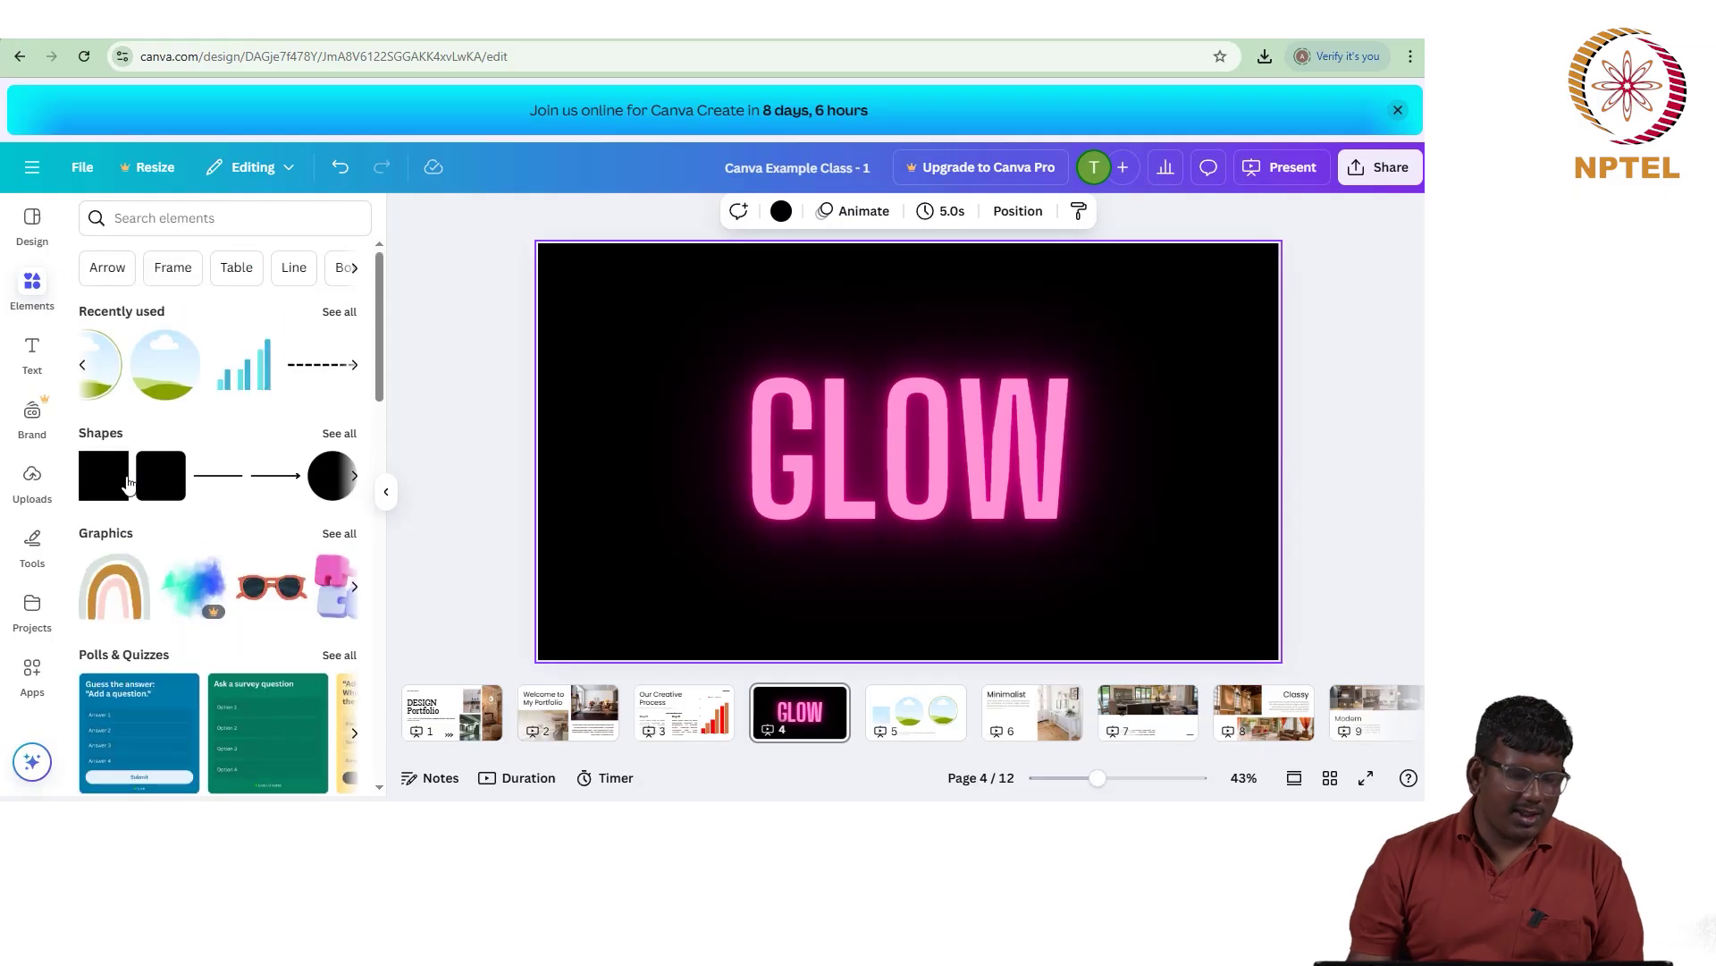
click(340, 535)
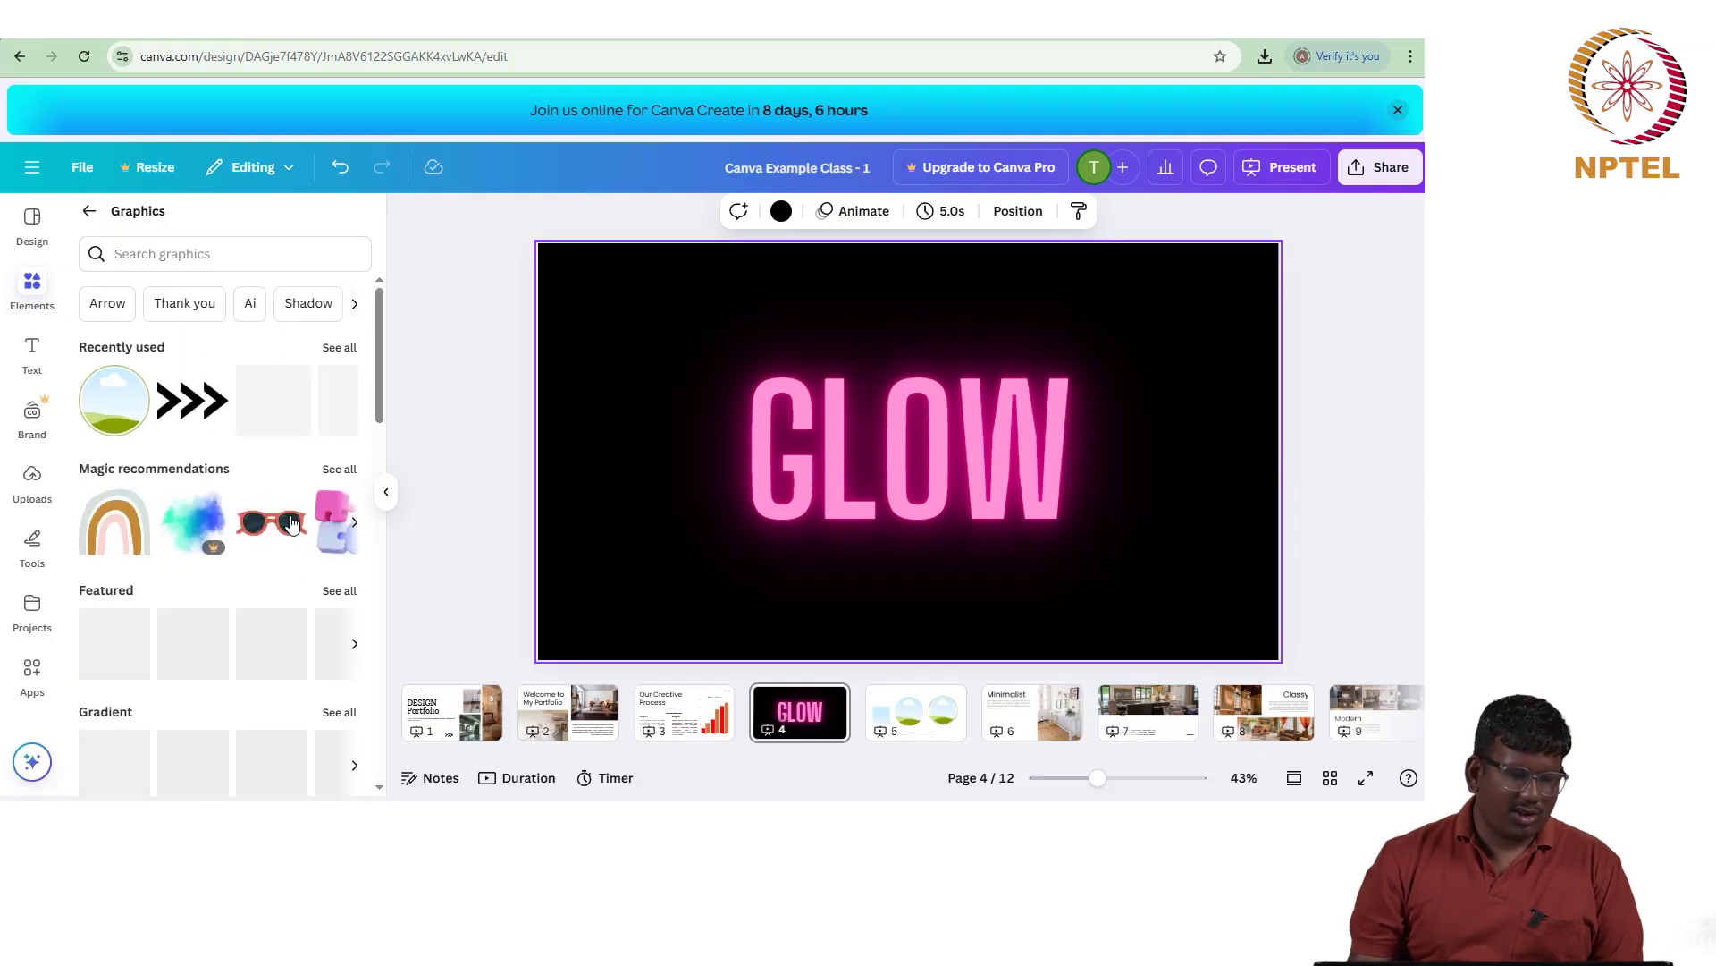
click(201, 255)
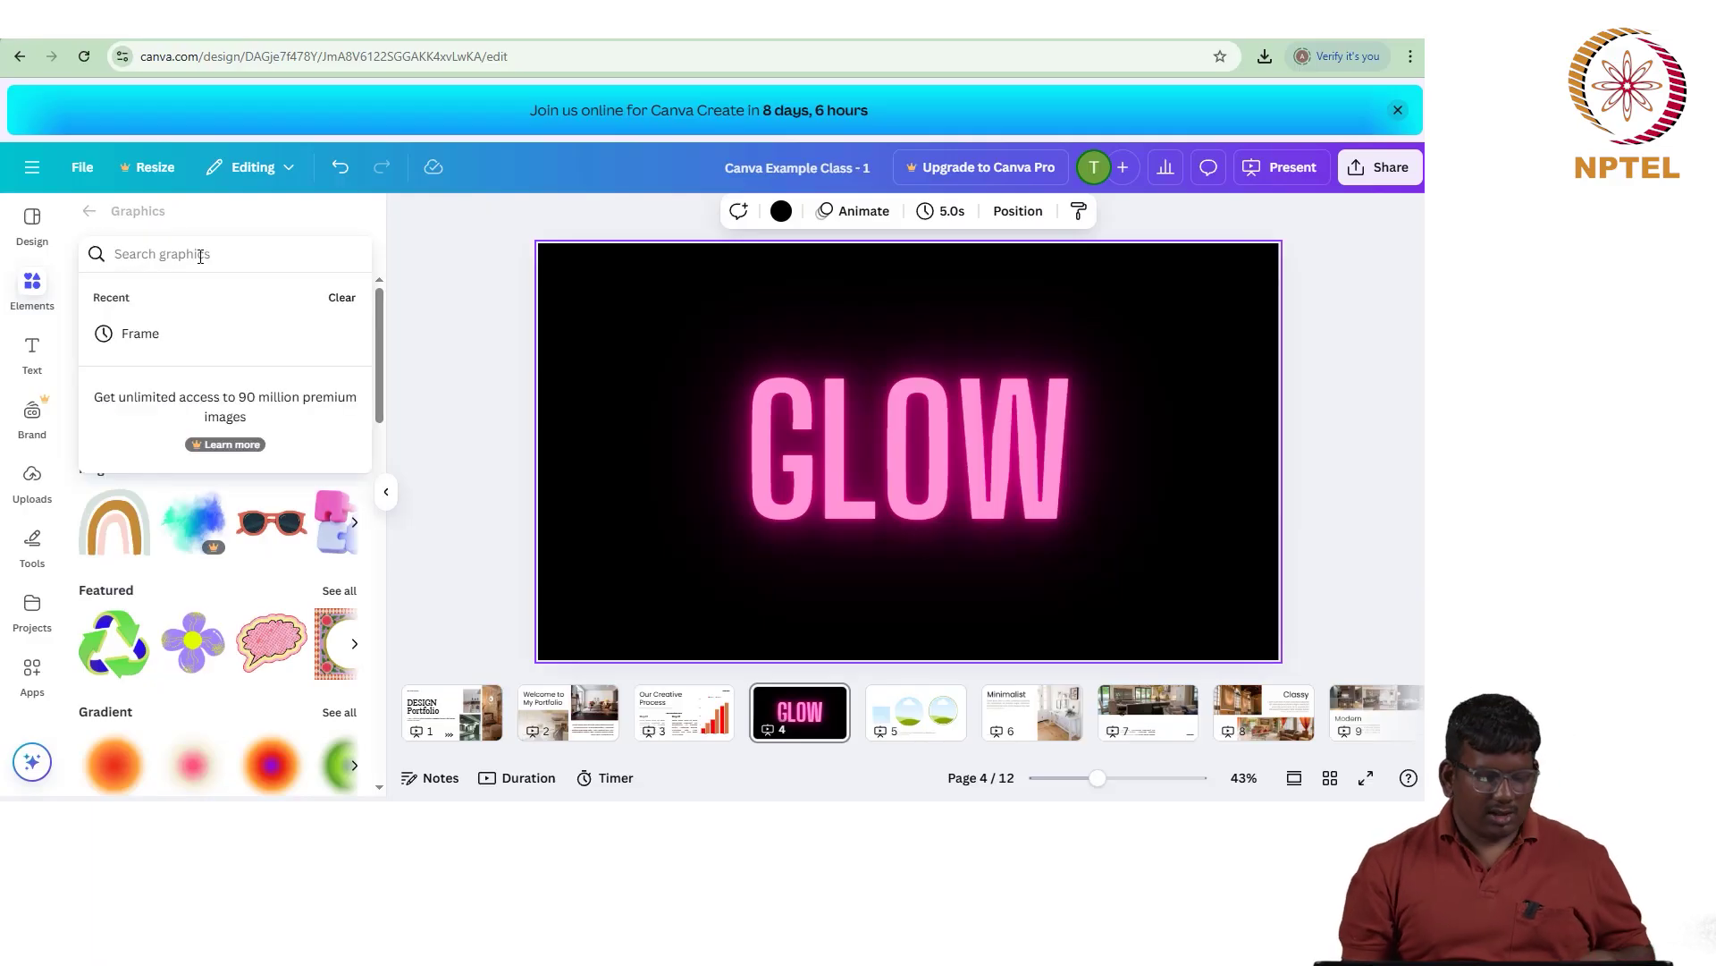
text(PERSON)
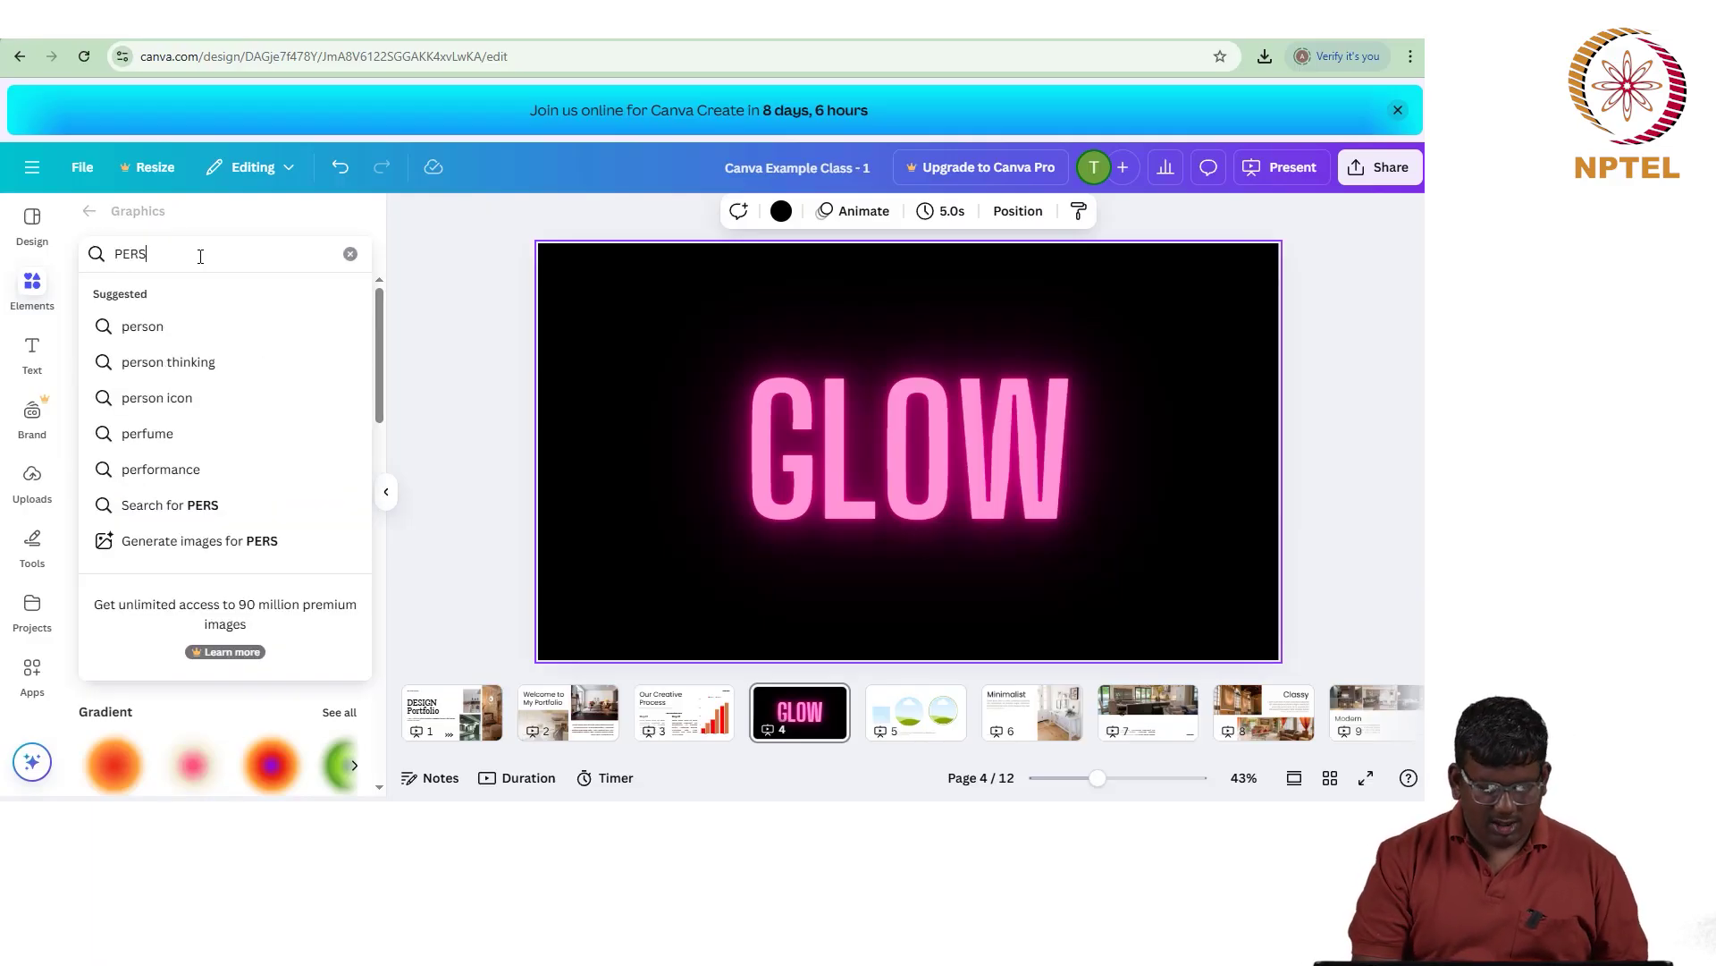
key(Return)
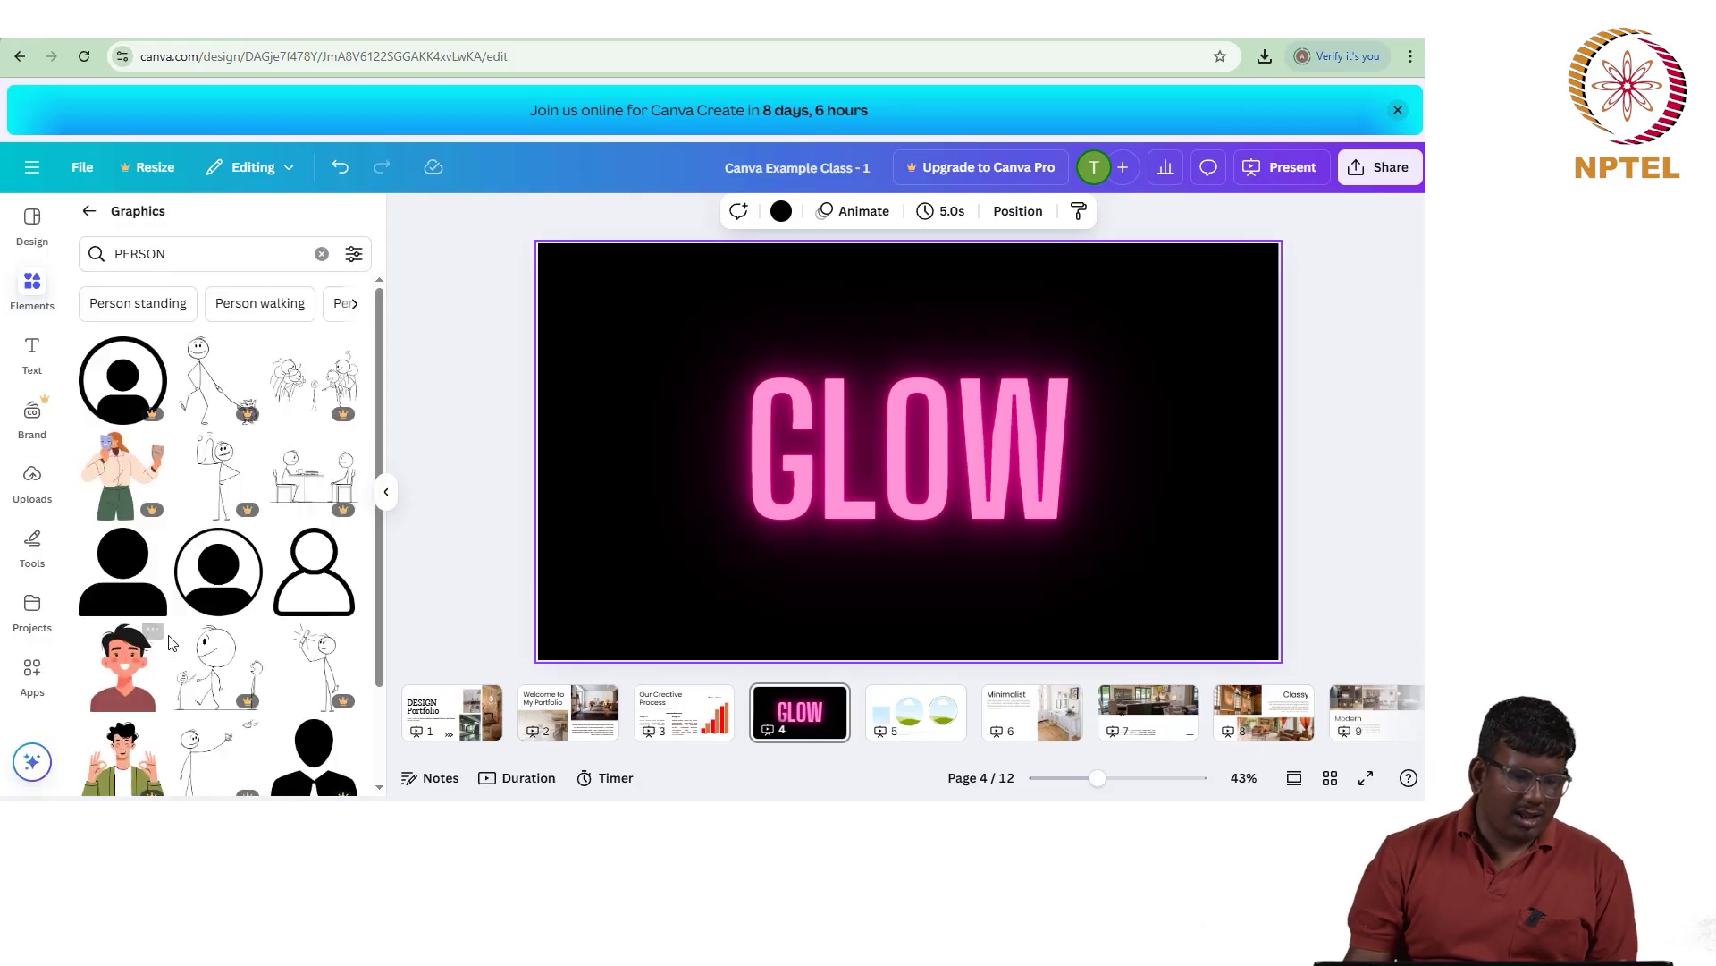
scroll(129, 555, down, 3)
drag(128, 554, 685, 697)
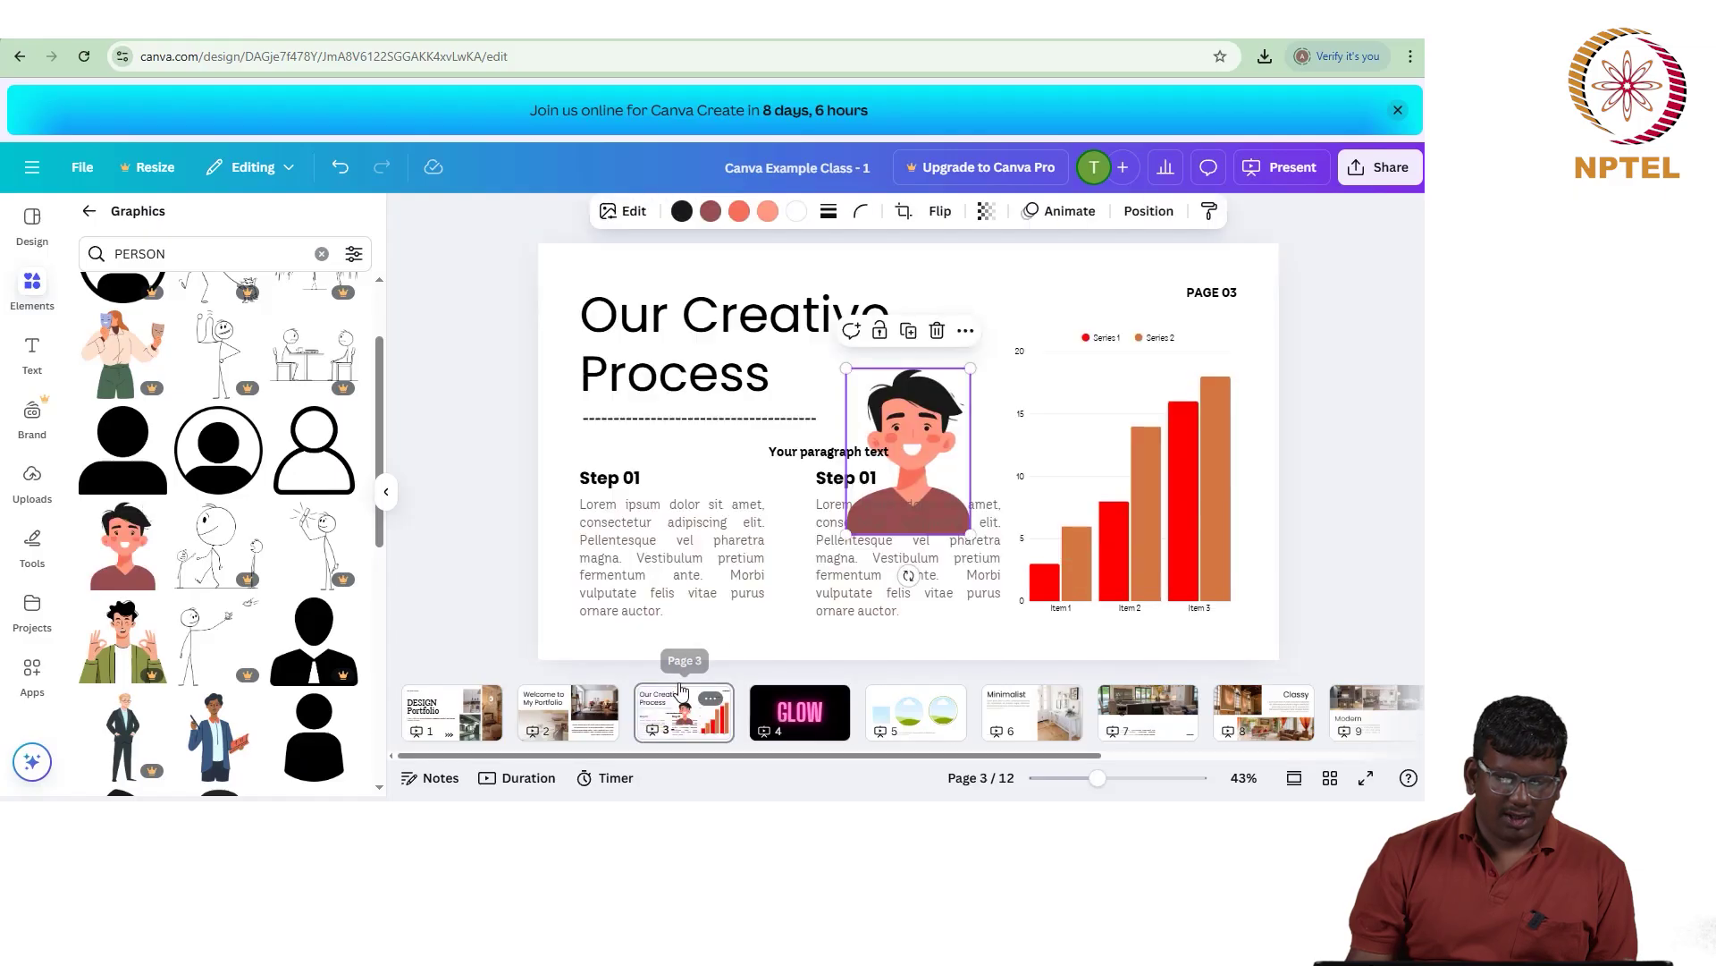
drag(867, 523, 695, 577)
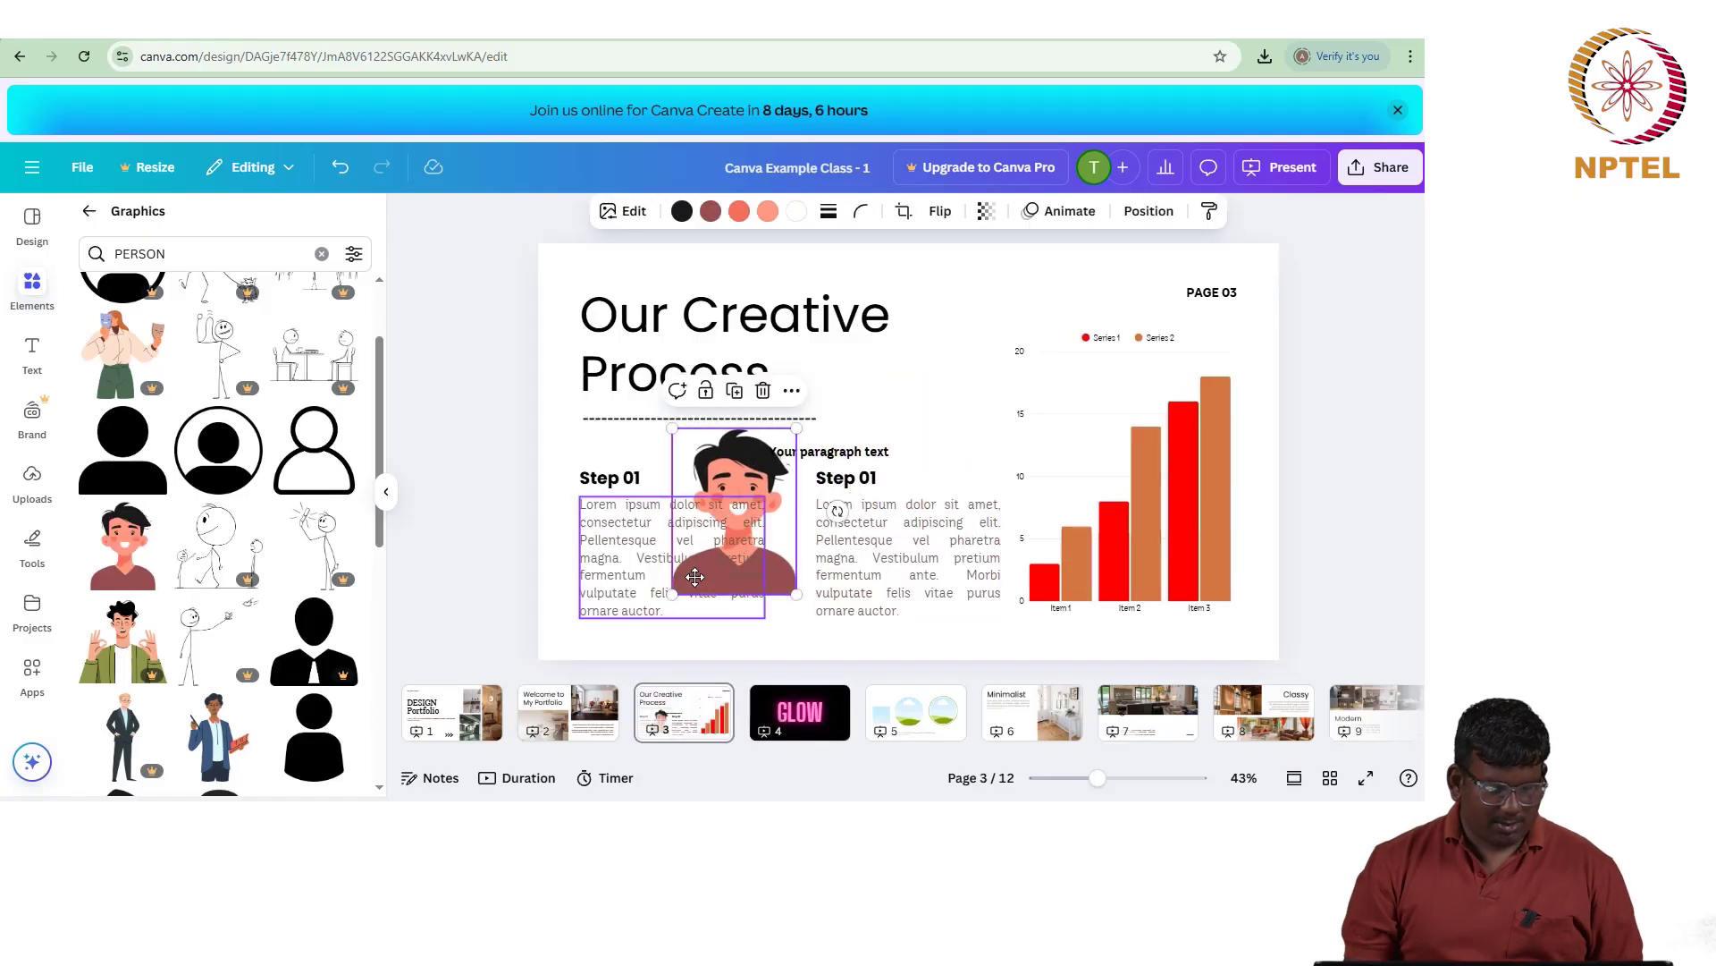
key(ctrl+z)
key(ctrl+z)
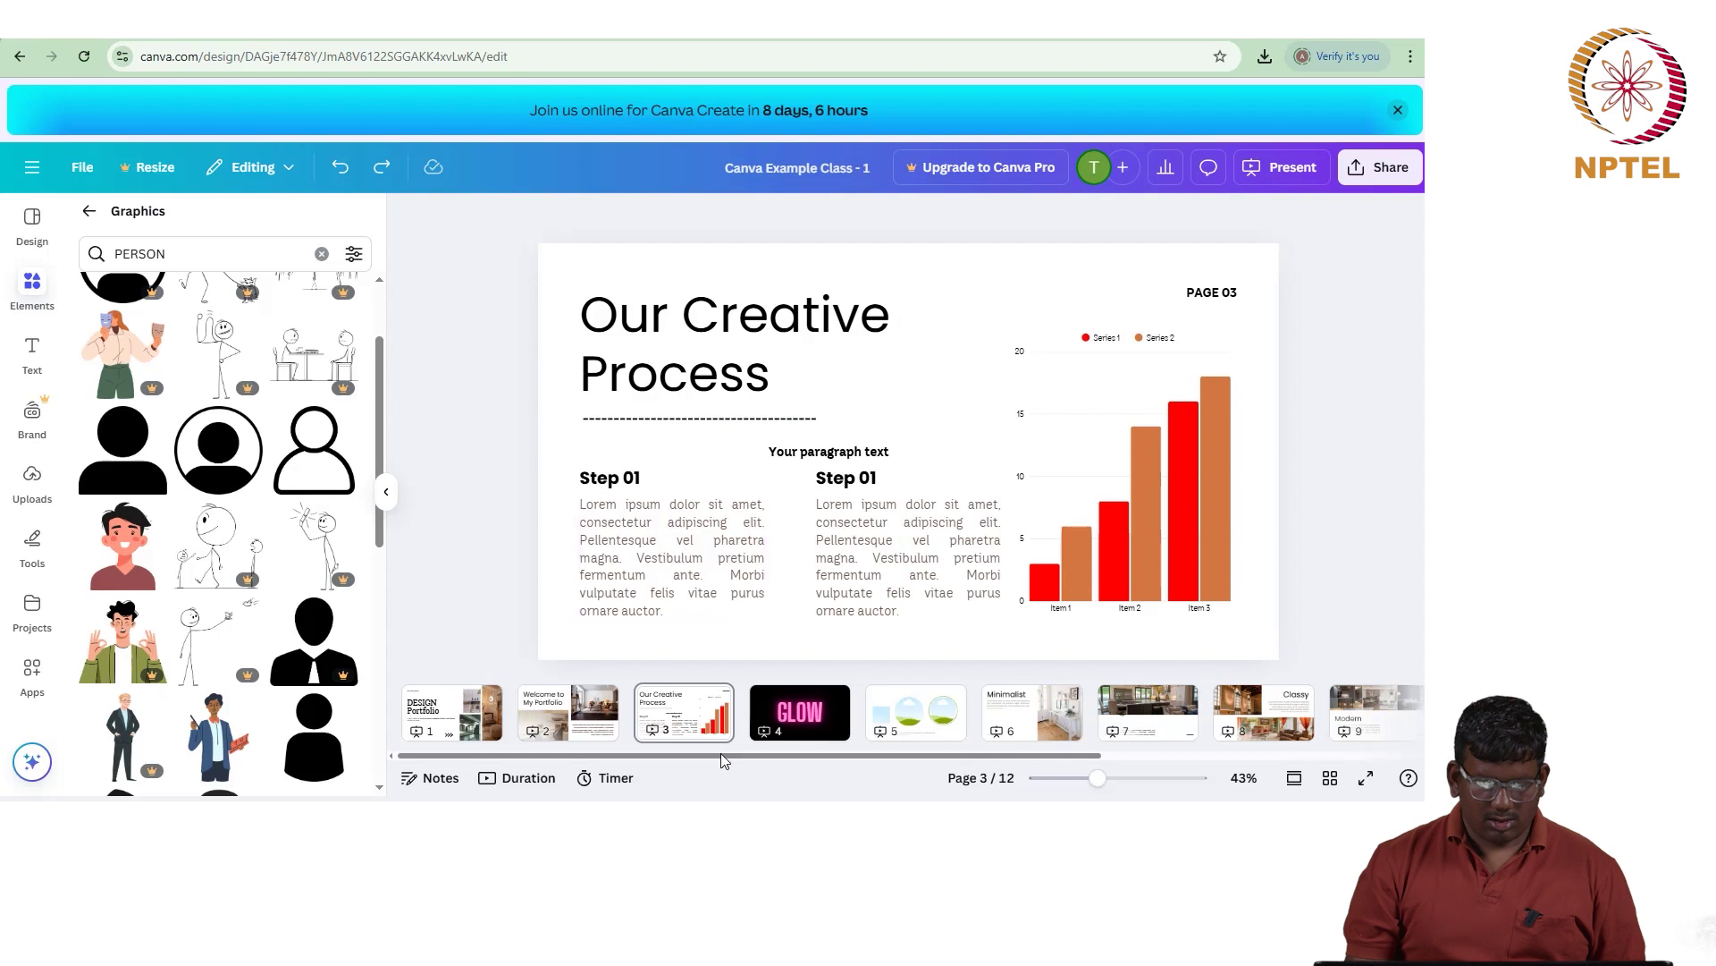
Step: Add the illustration of the smiling dark-haired man to page 5, overlapping the upper part of the light-blue square
click(925, 712)
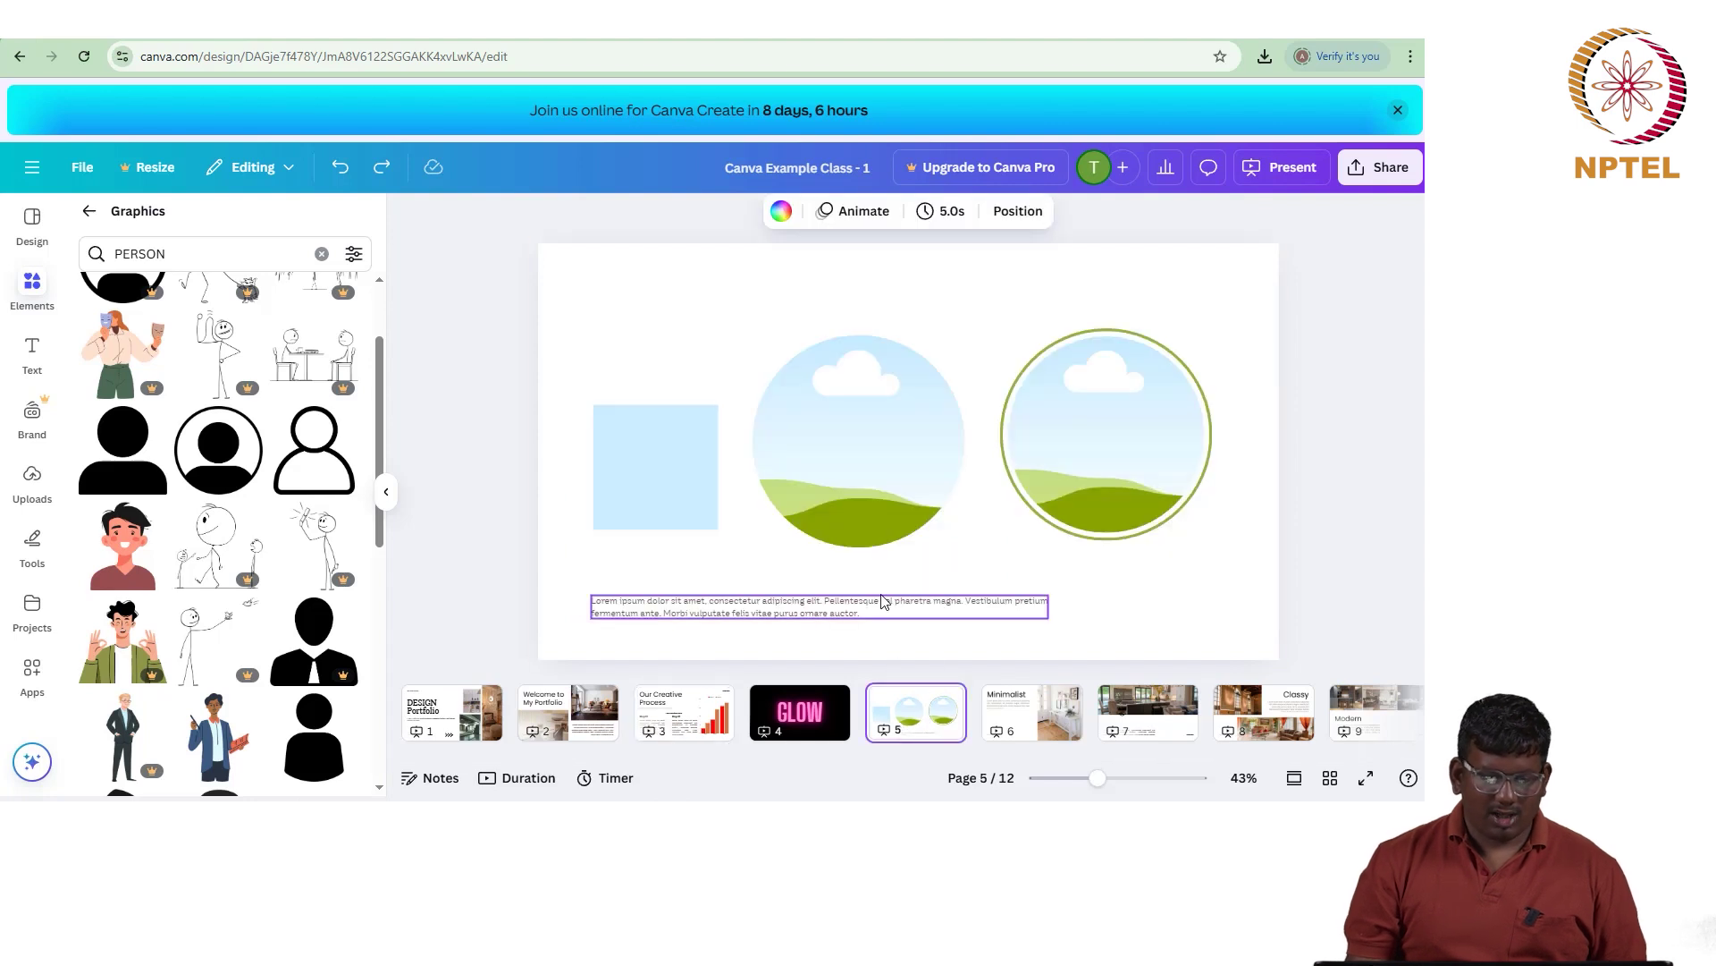
key(ctrl+v)
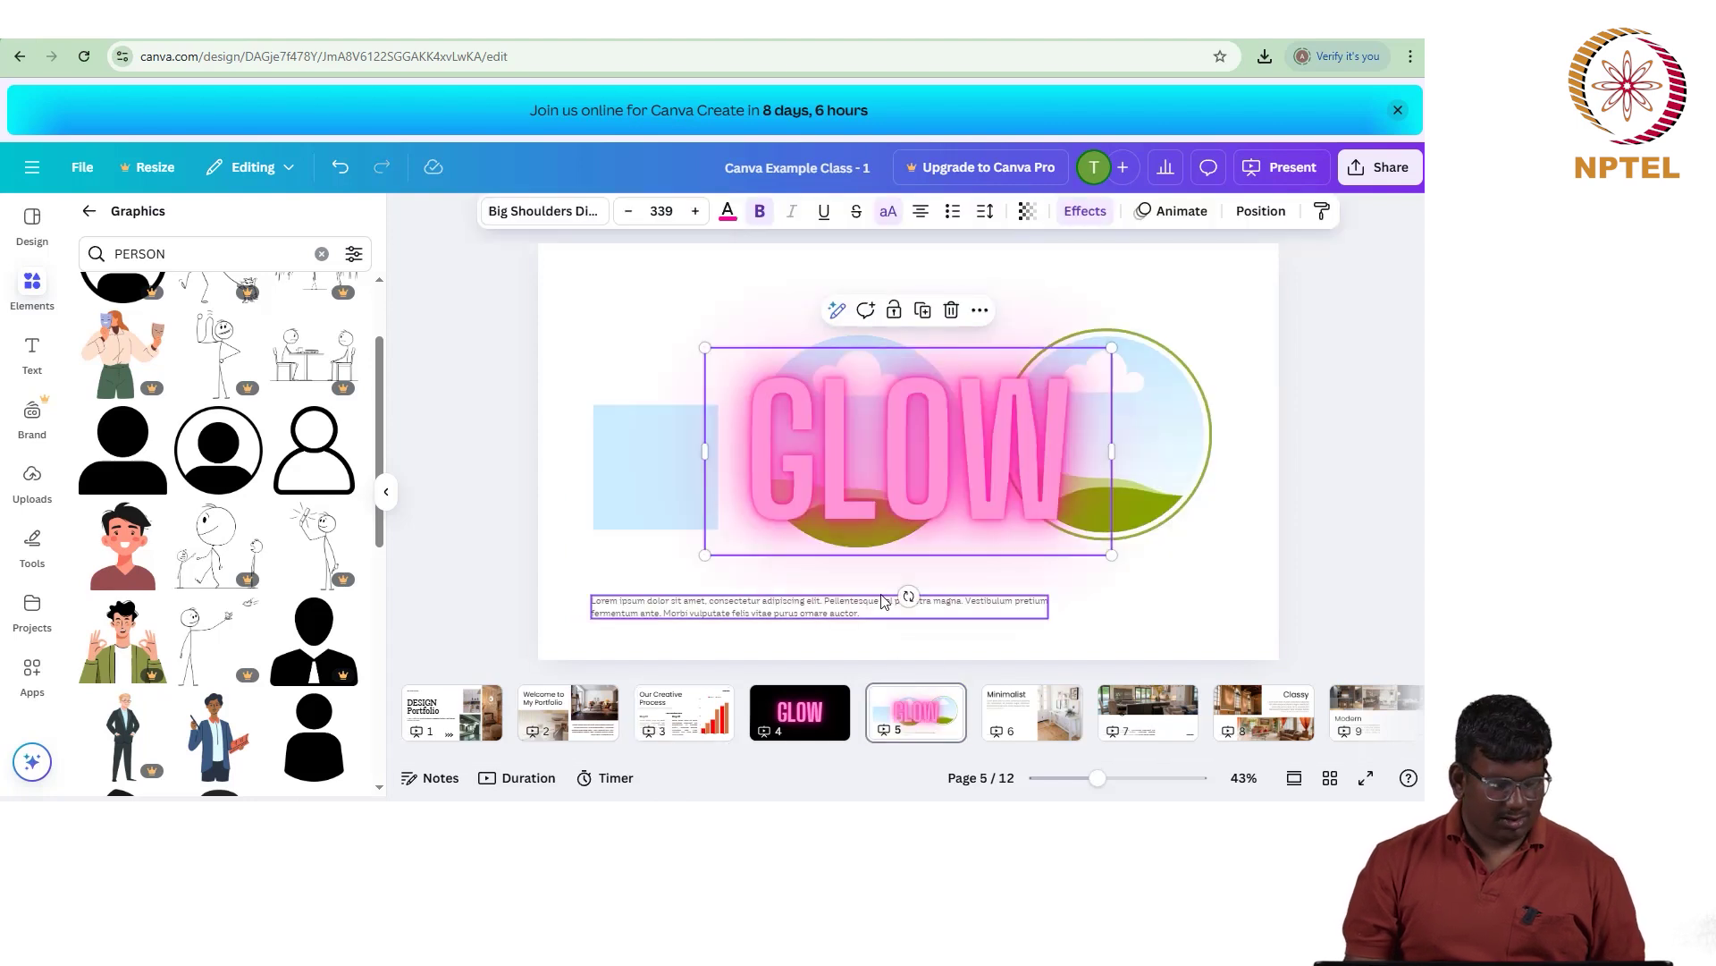
key(ctrl+z)
drag(118, 559, 632, 413)
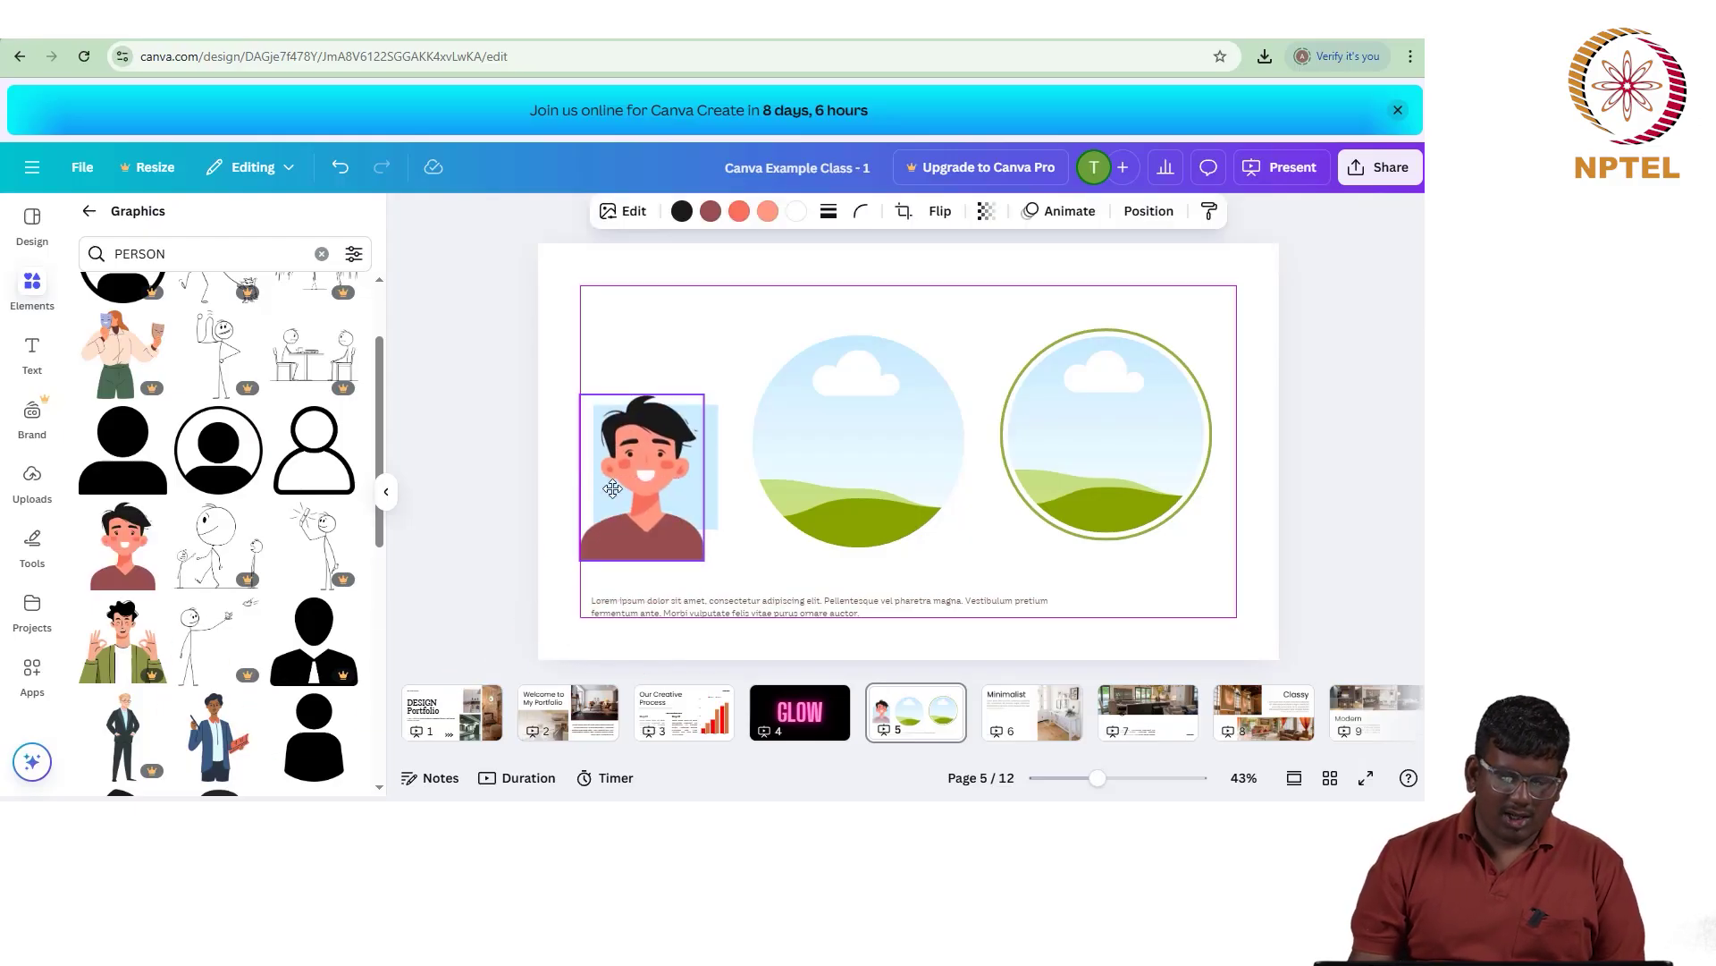
drag(623, 483, 623, 404)
Step: Delete the light-blue square on page 5 and move the man's illustration down into its place
click(607, 527)
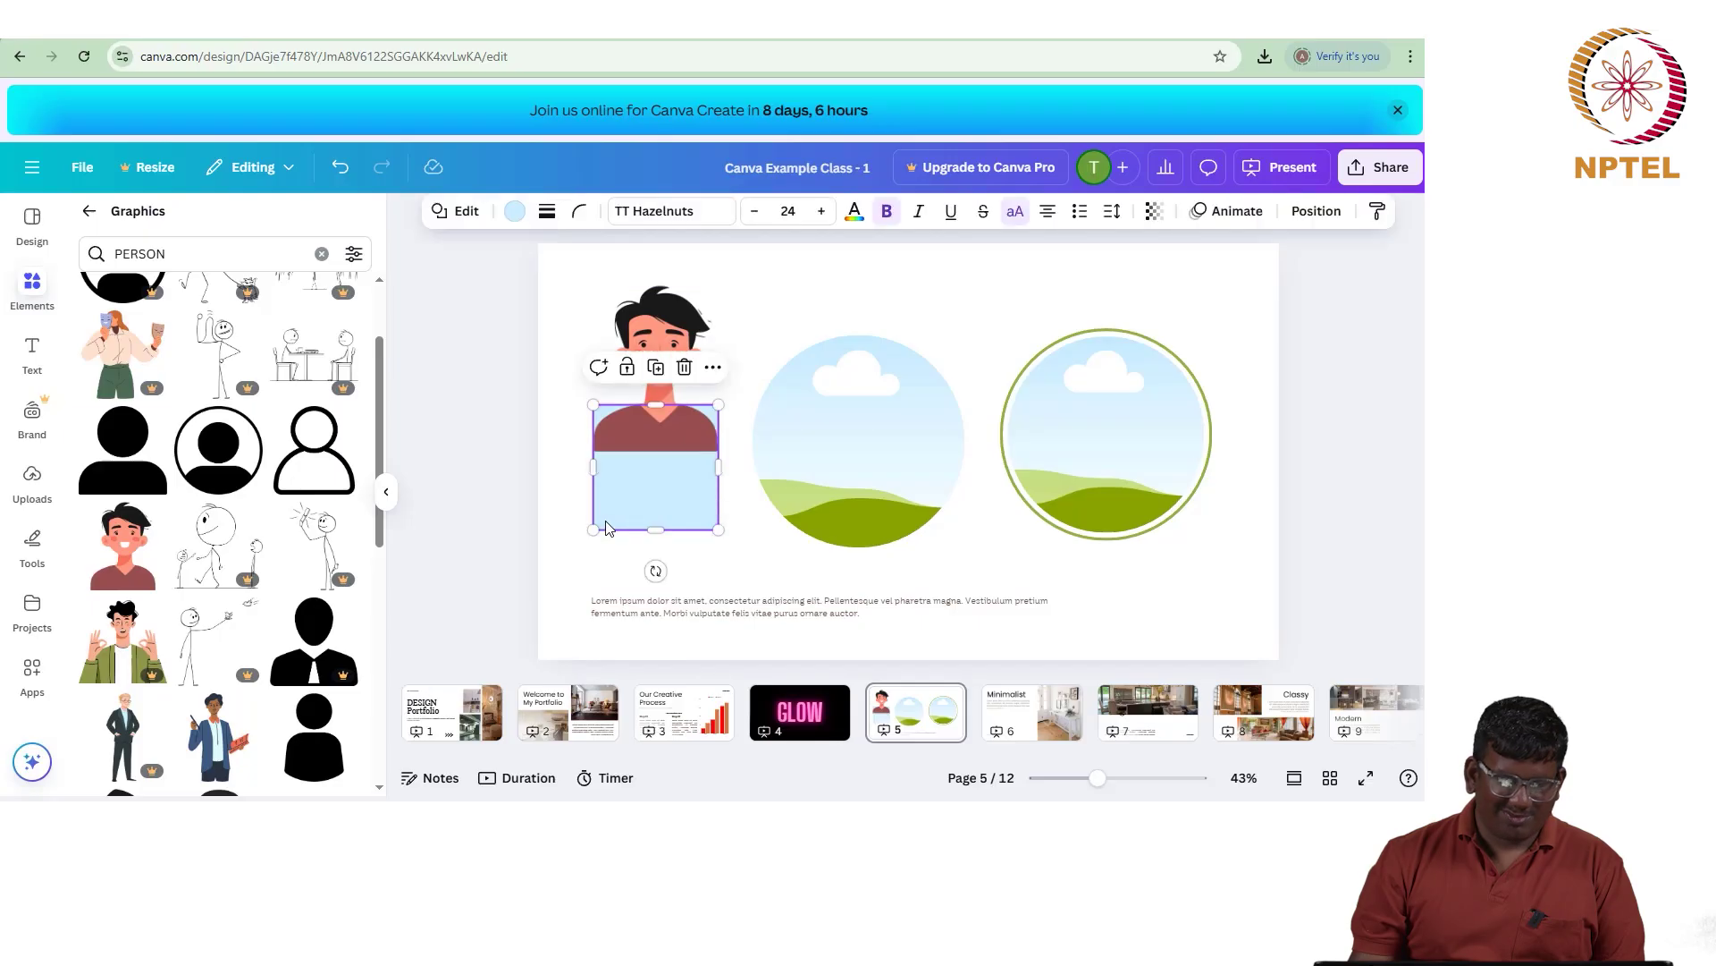
key(Delete)
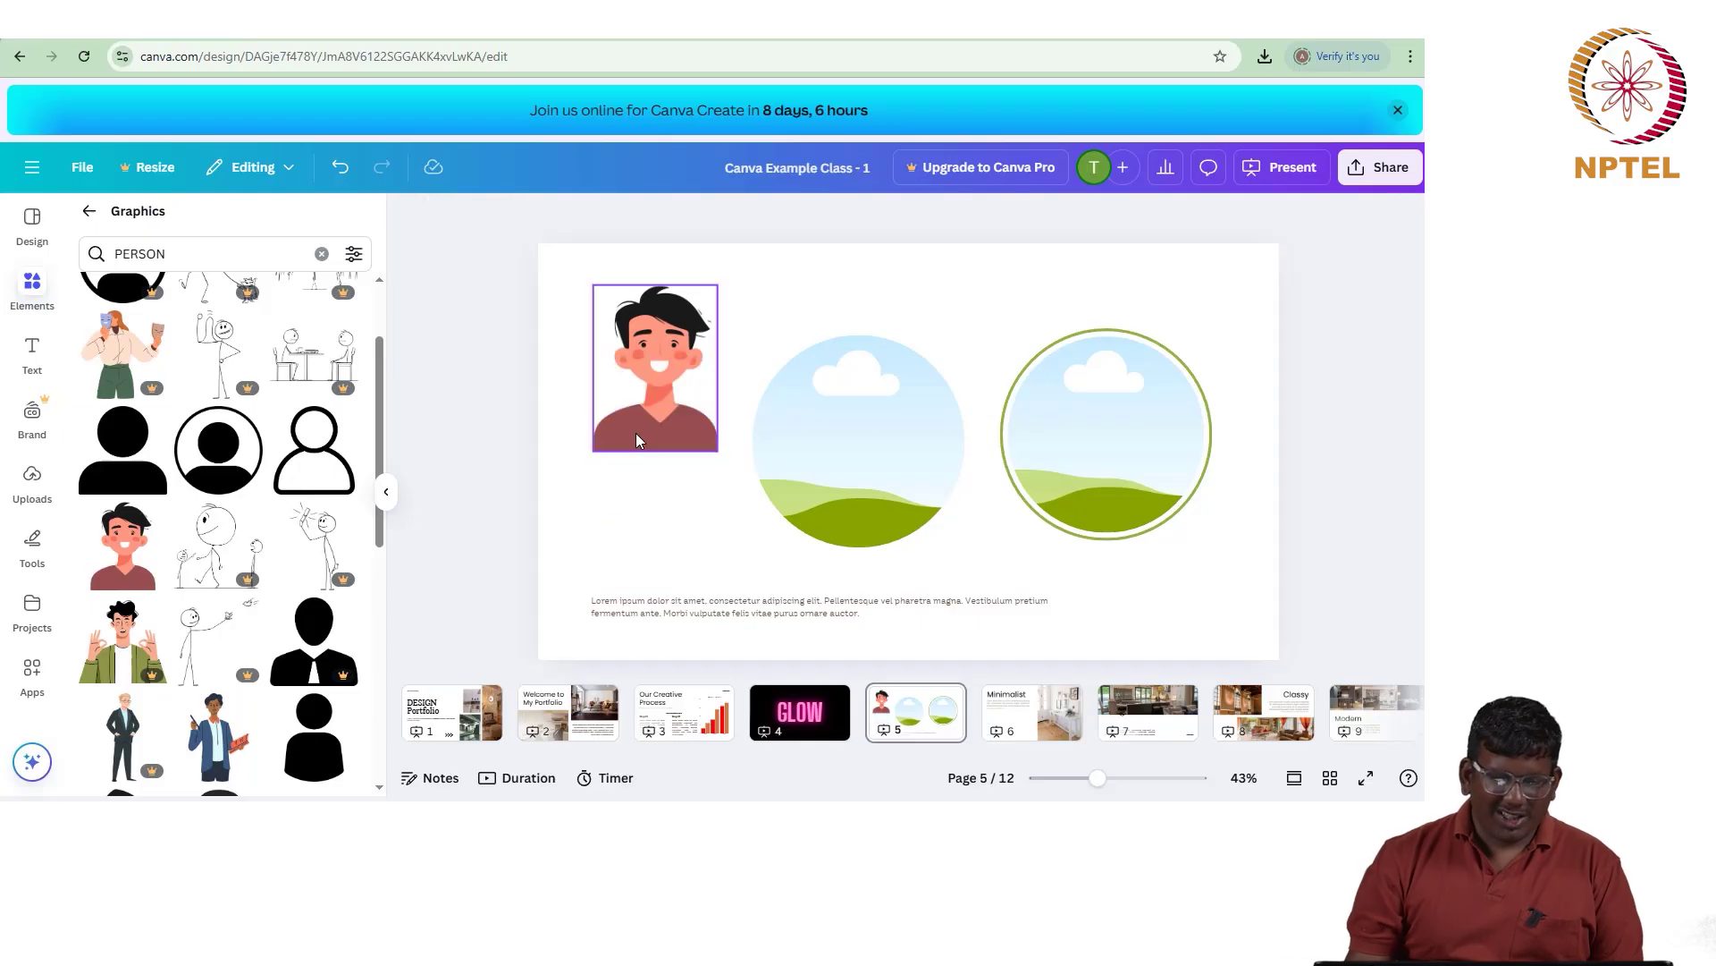
drag(635, 432, 627, 557)
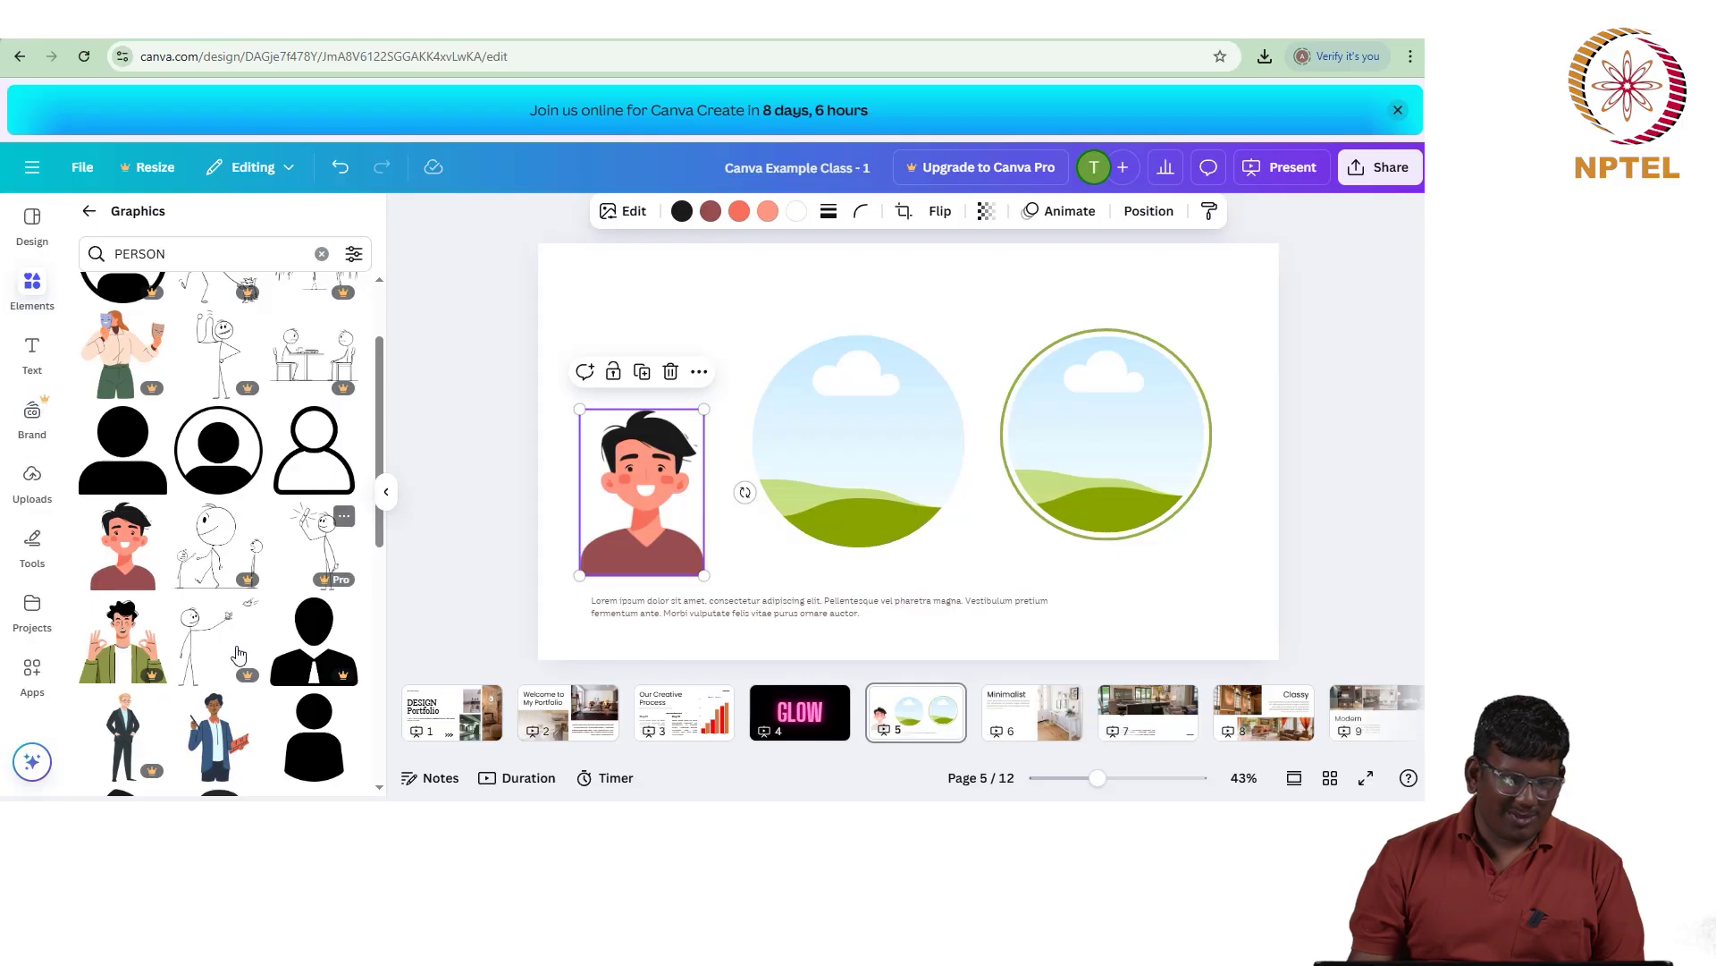
Step: Search the Downloads folder for canva and upload Canva Presentation.png to the uploaded images
scroll(115, 543, up, 2)
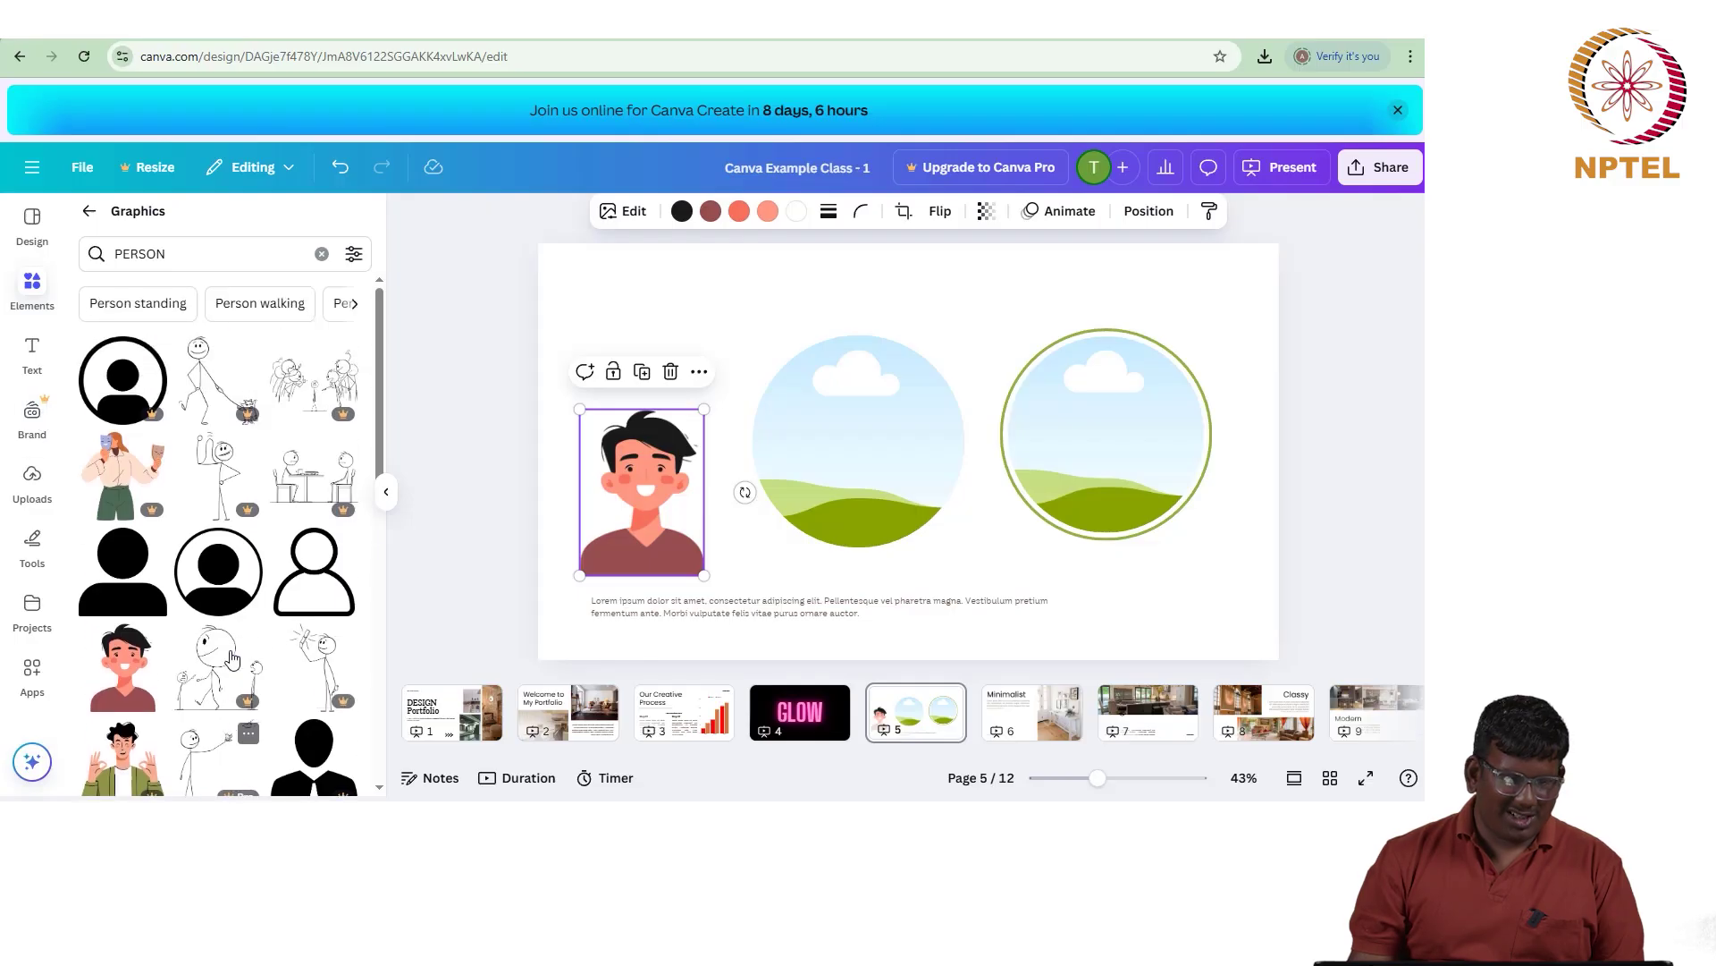
click(39, 489)
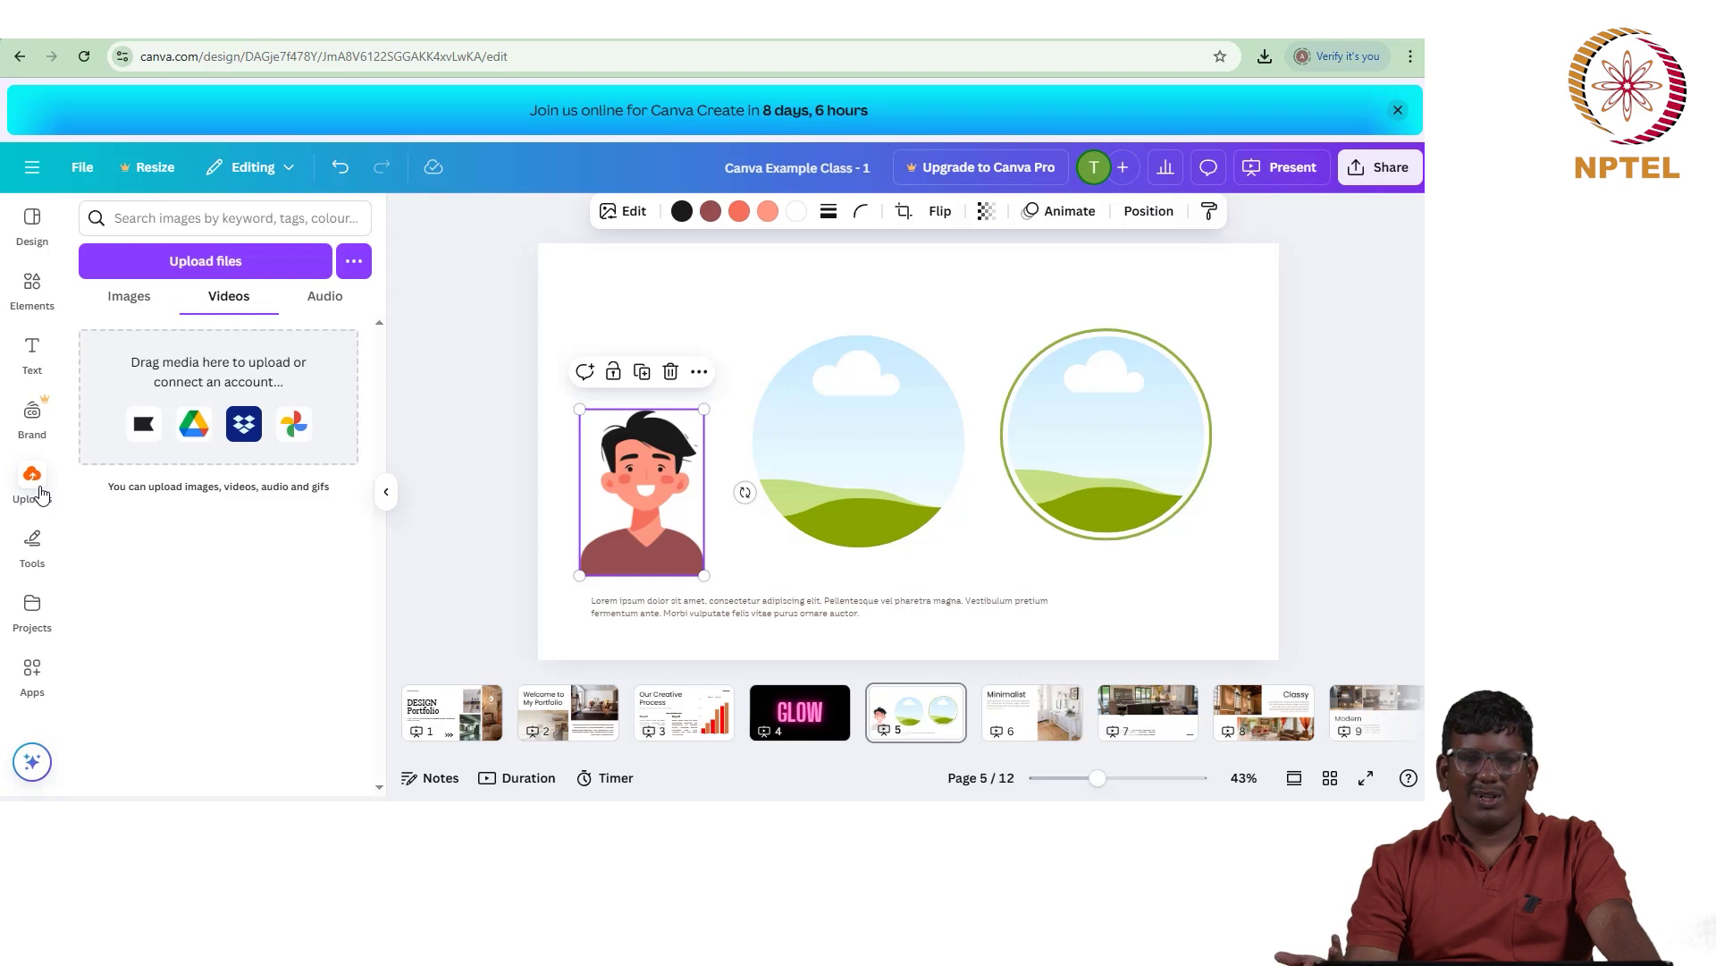
click(130, 299)
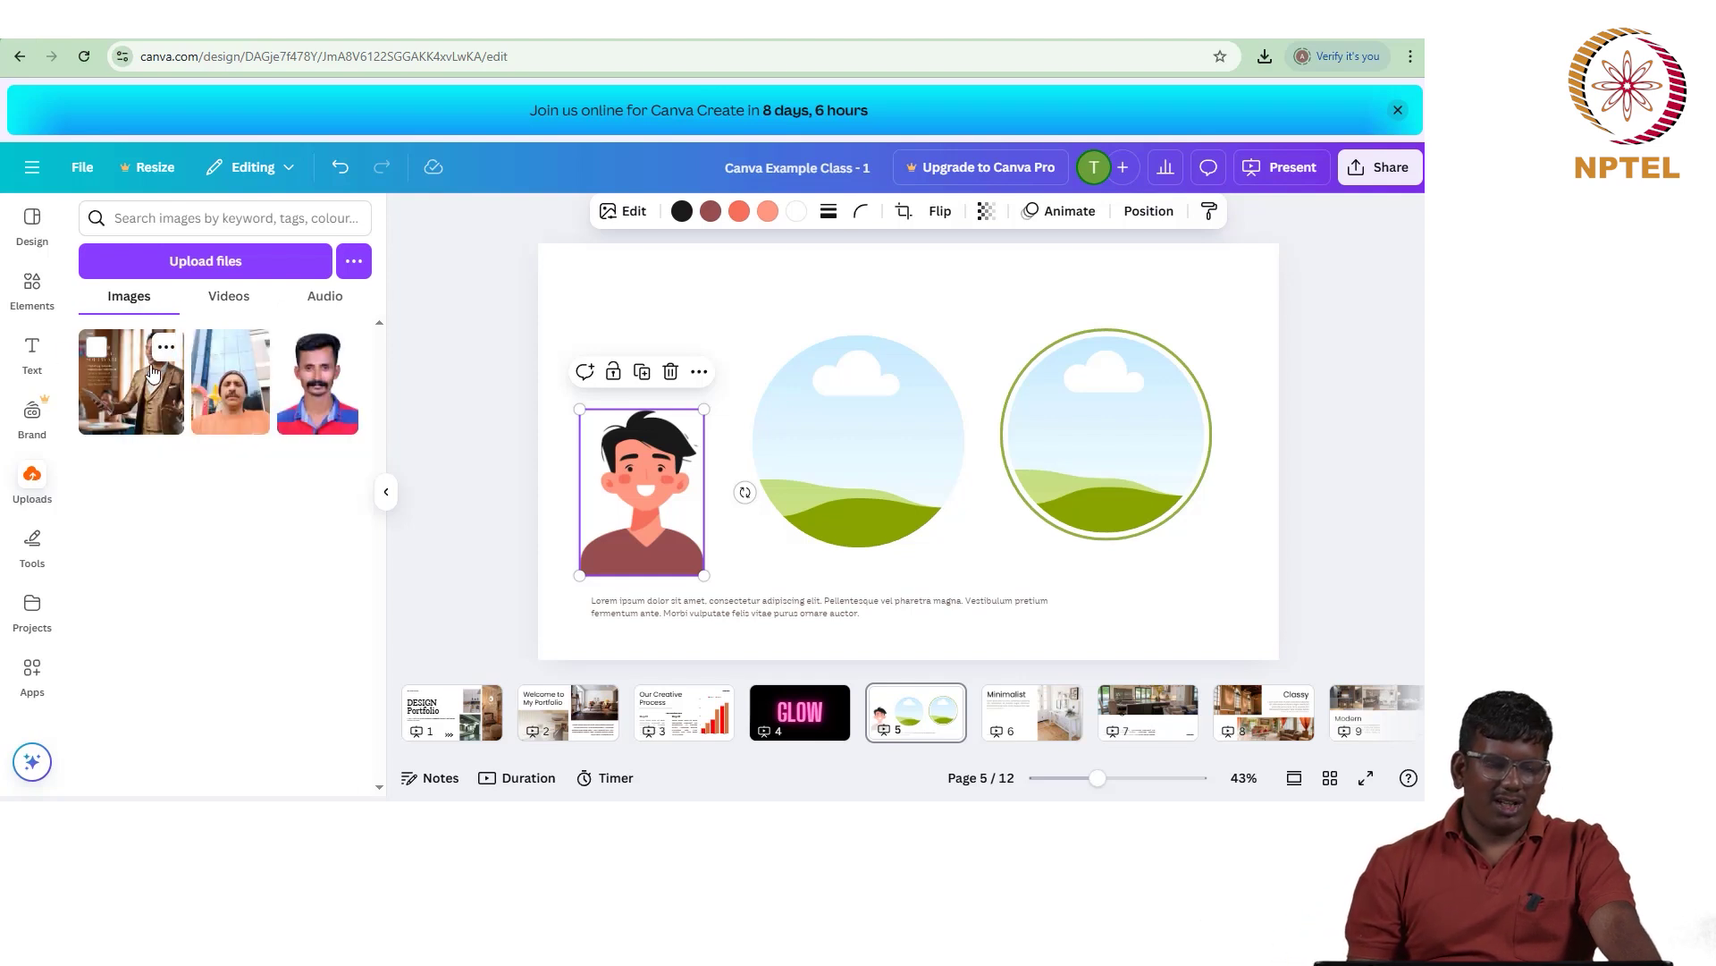
click(217, 265)
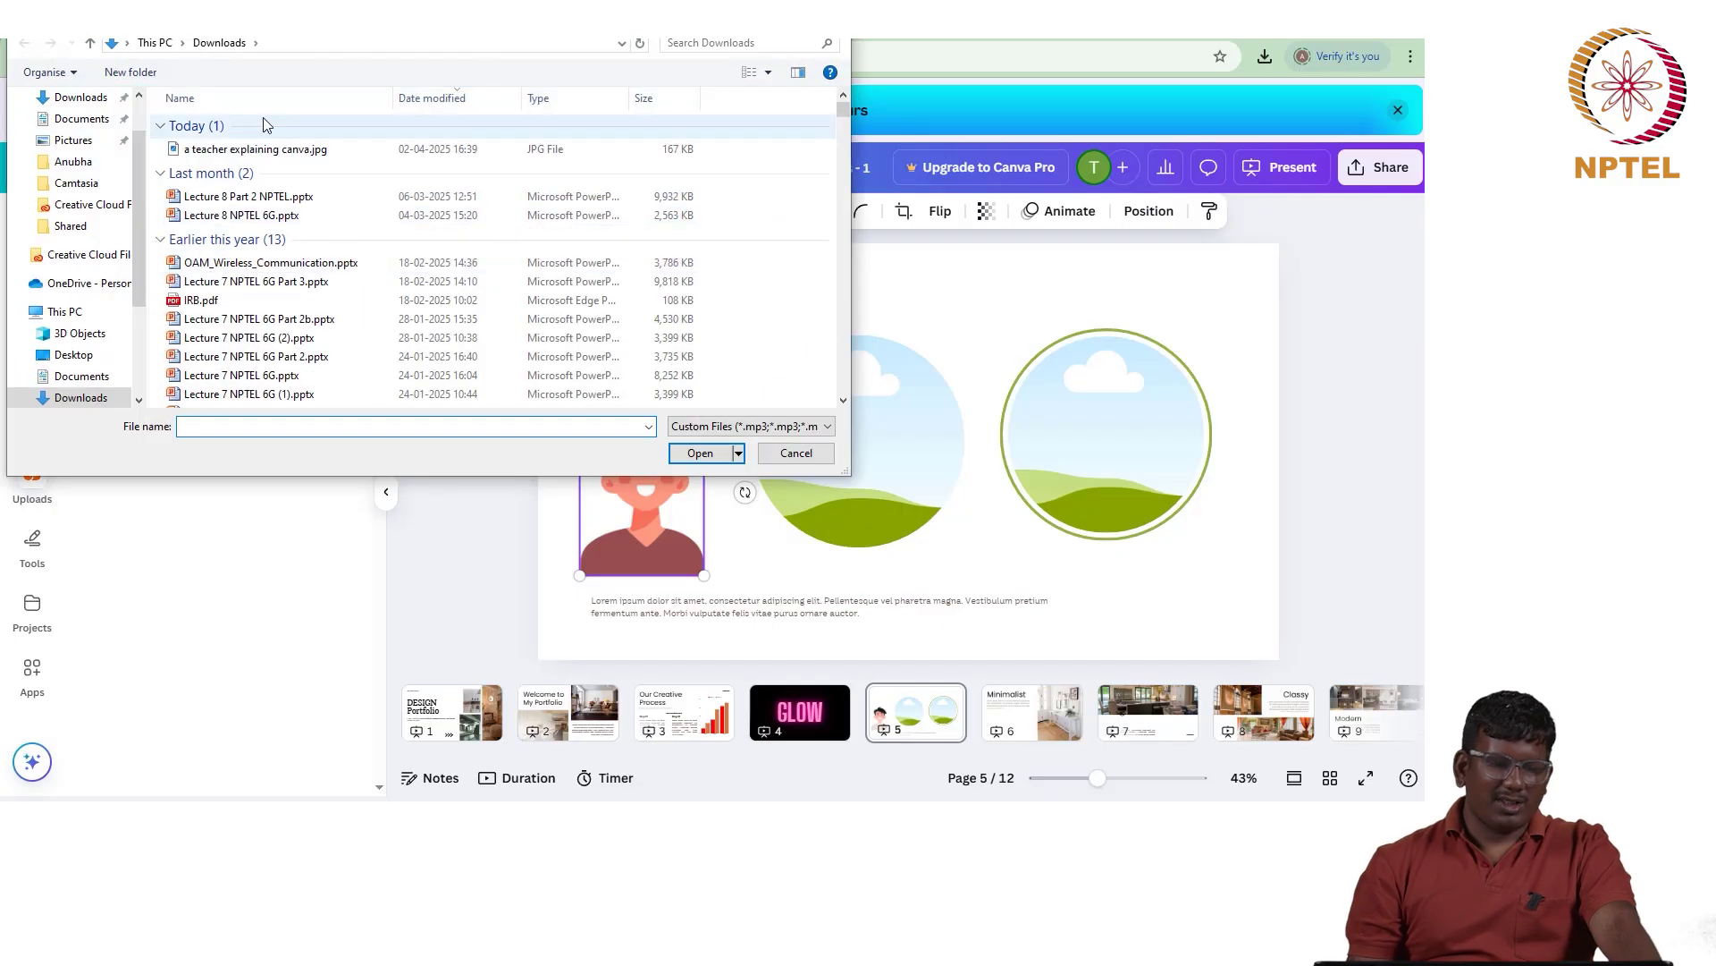
click(681, 43)
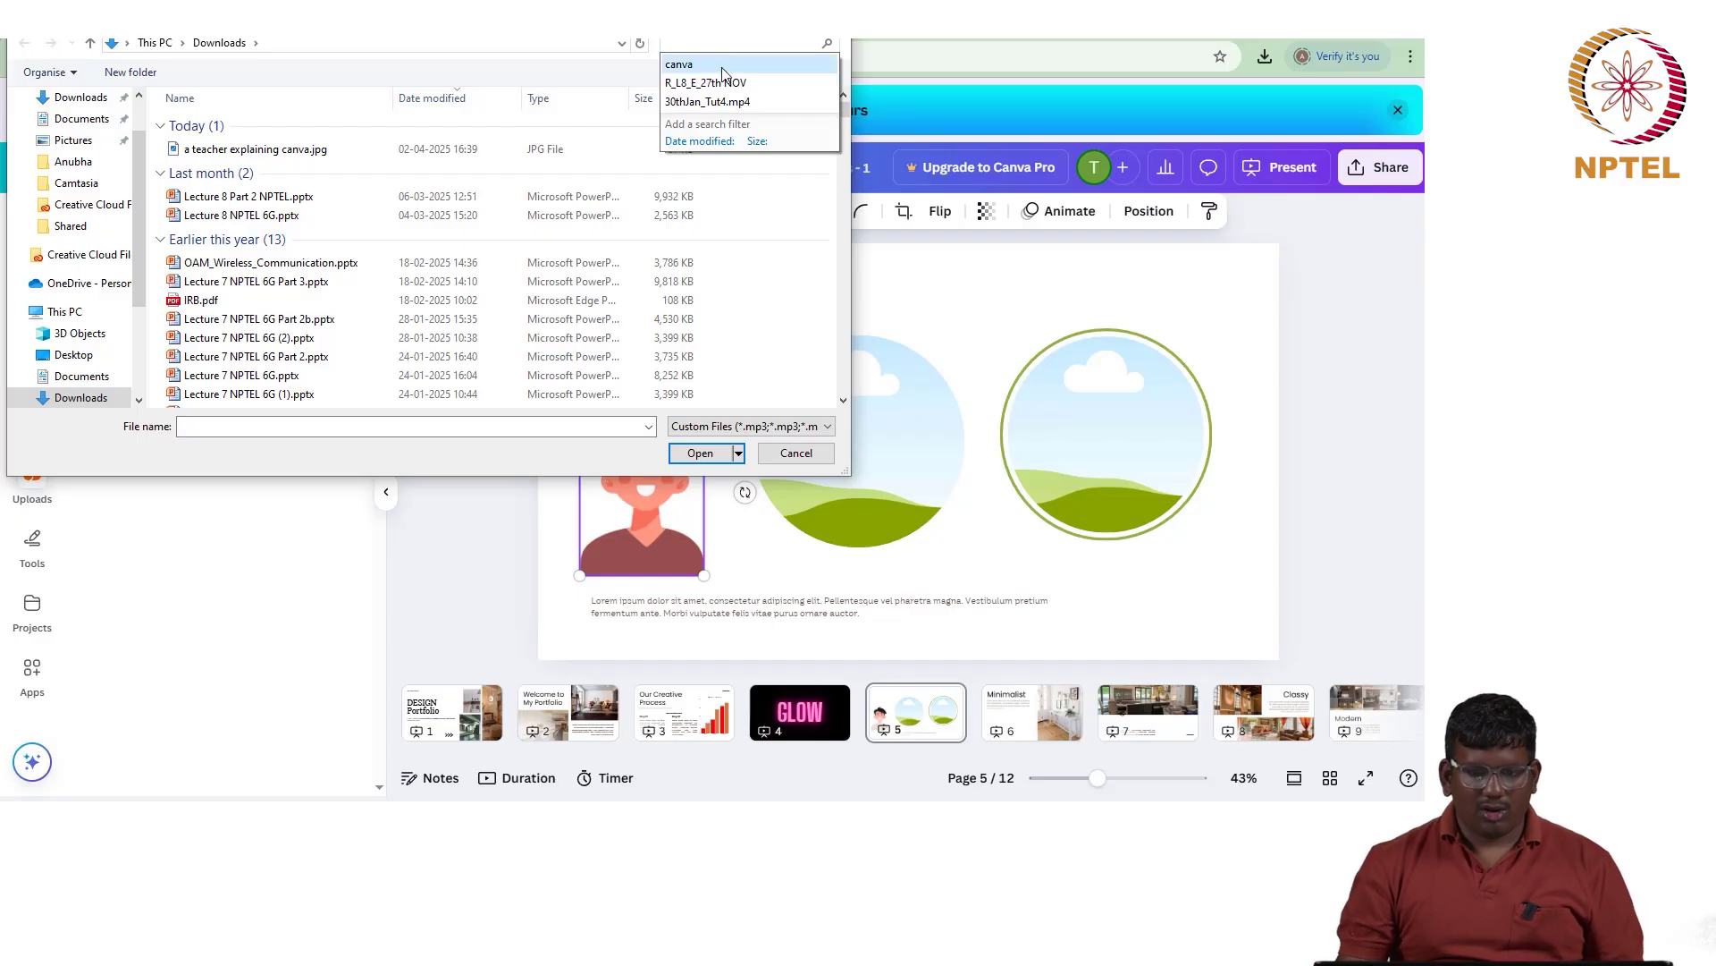
click(718, 66)
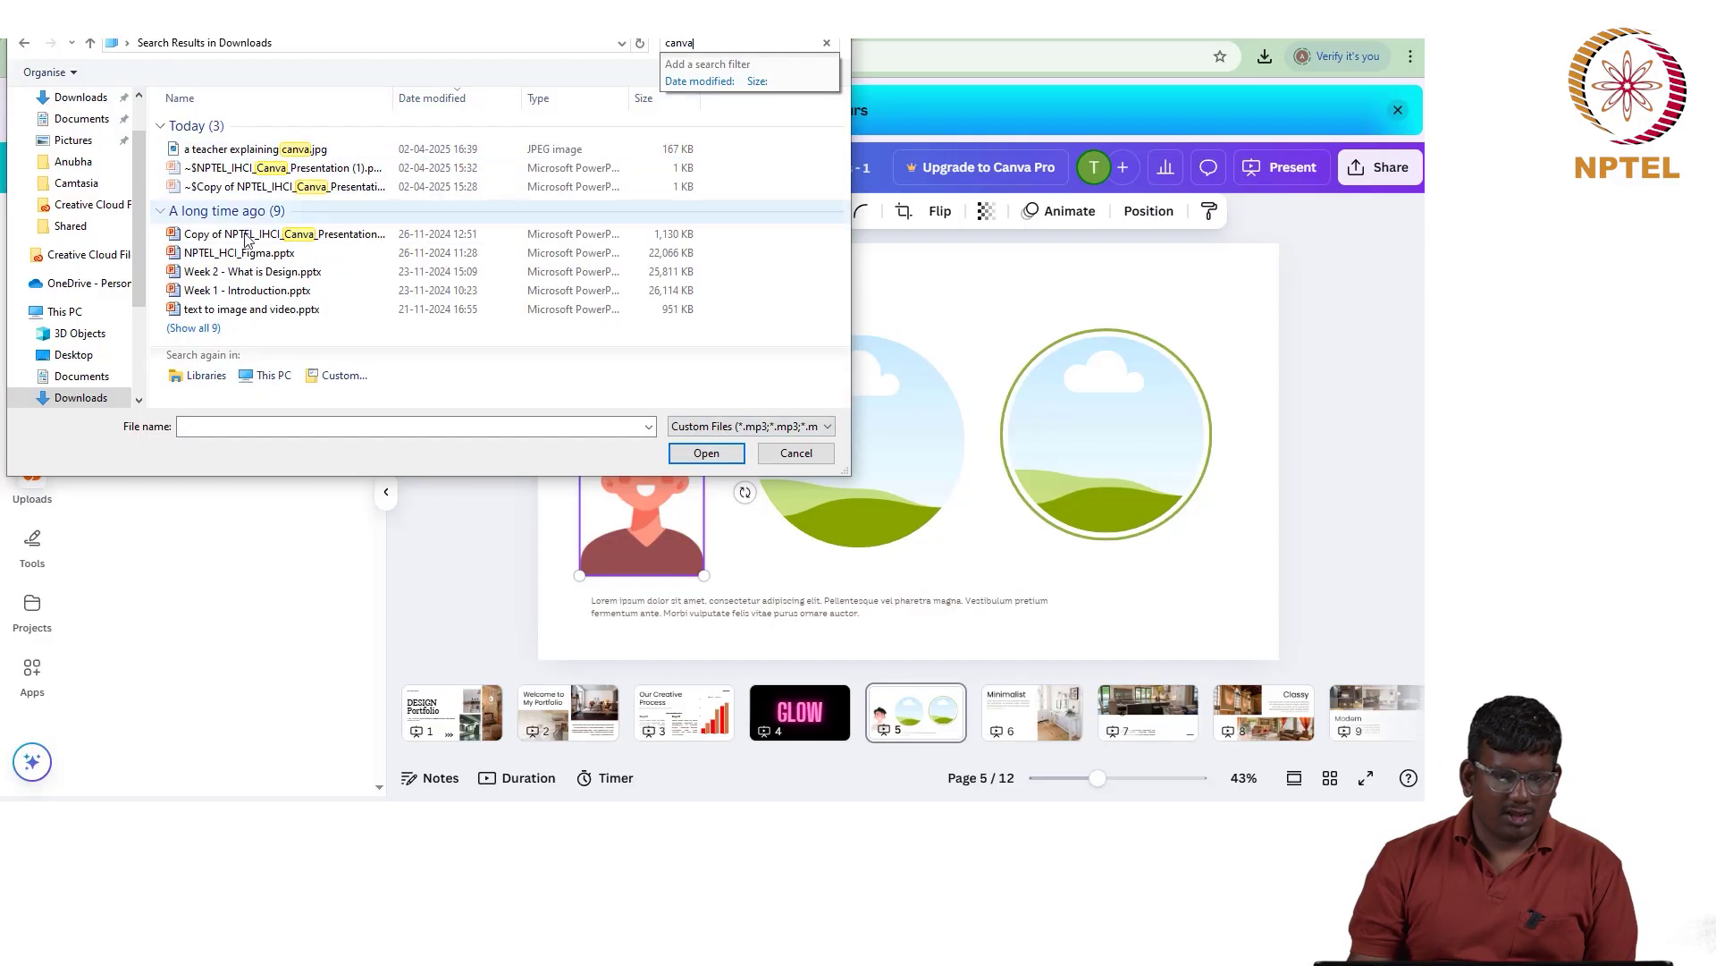
click(216, 336)
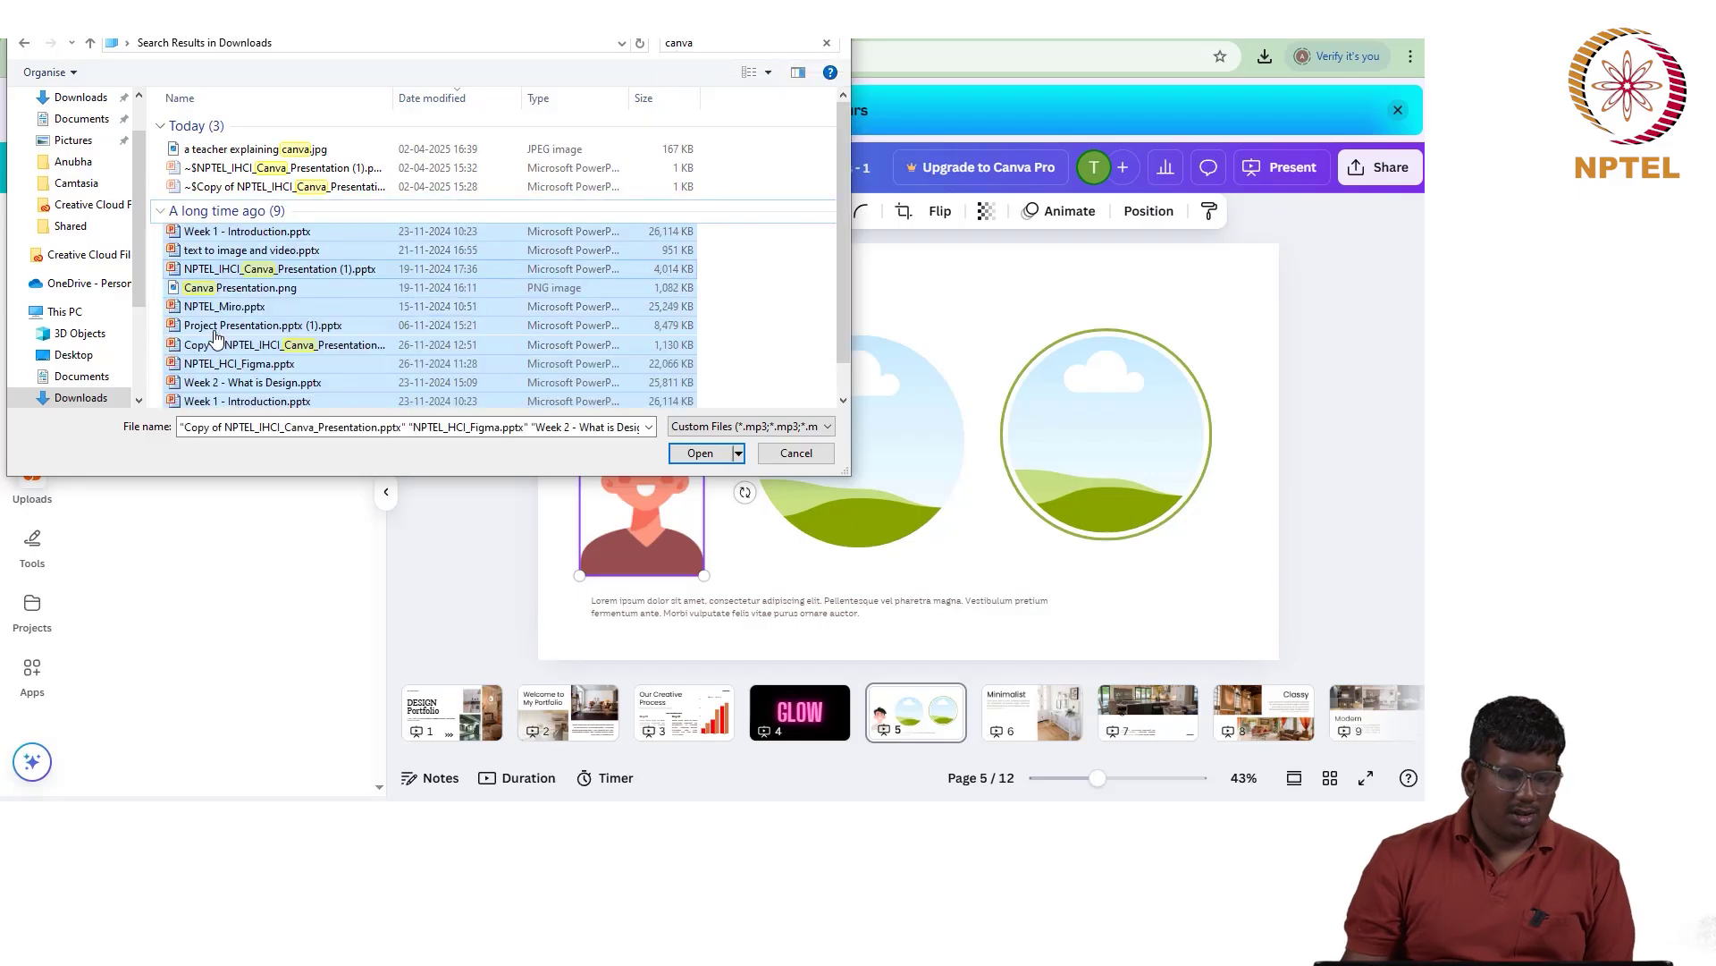
click(221, 348)
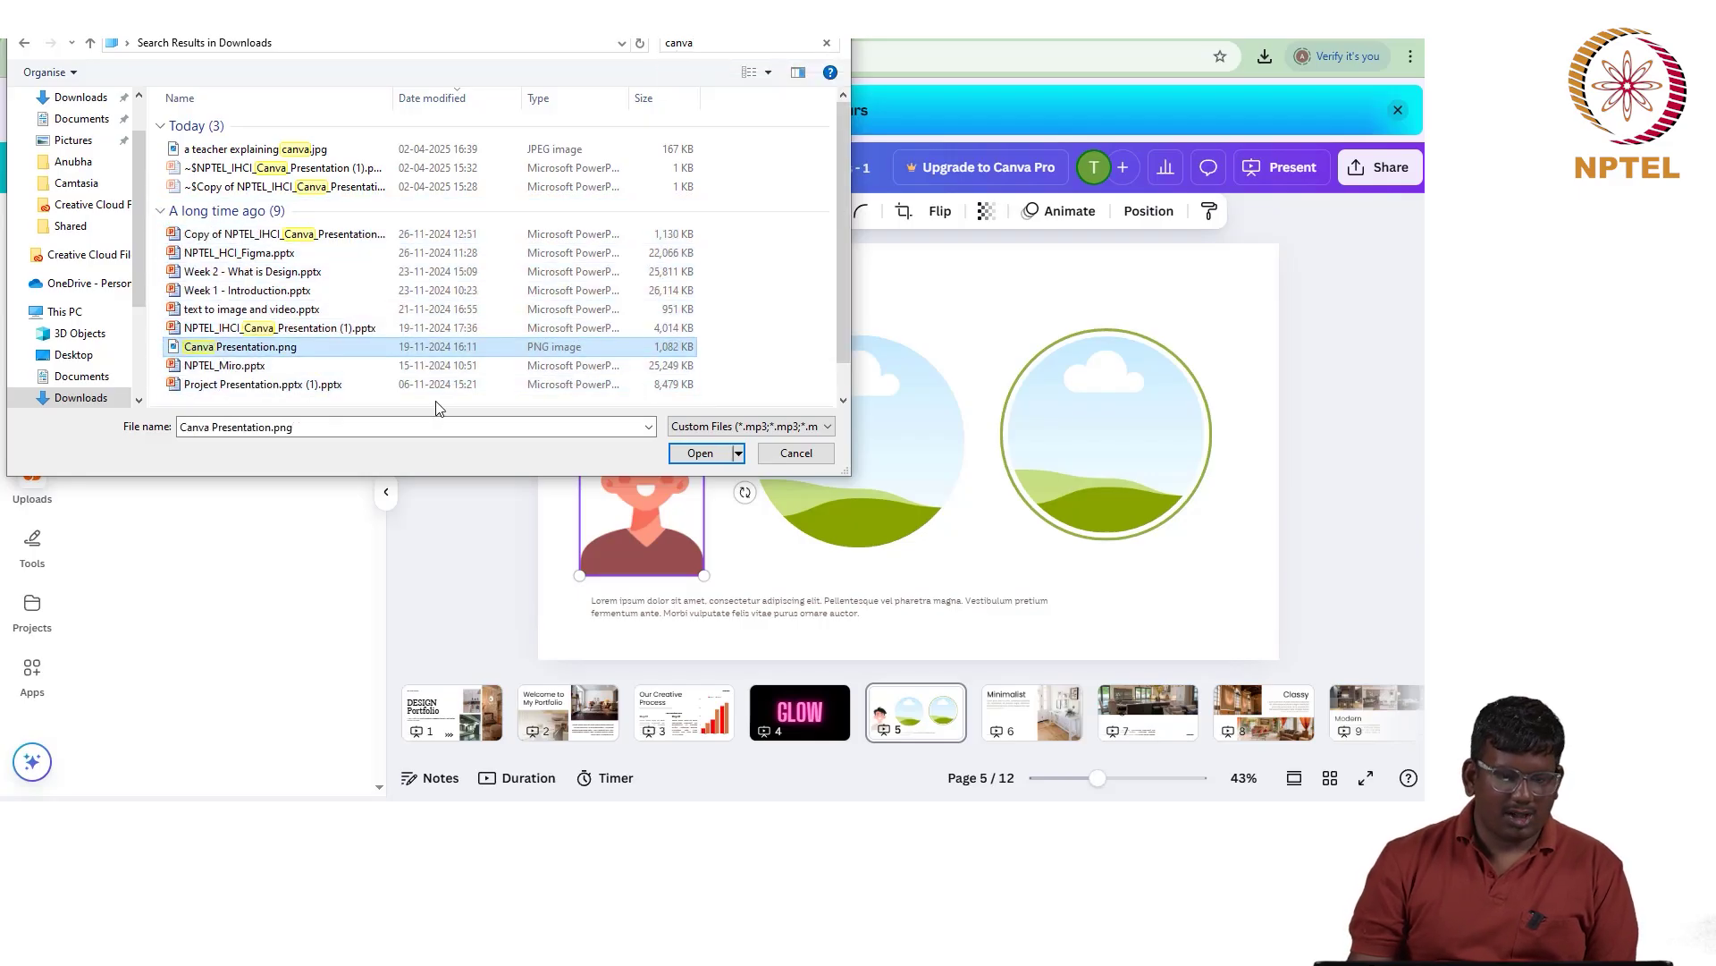
click(700, 454)
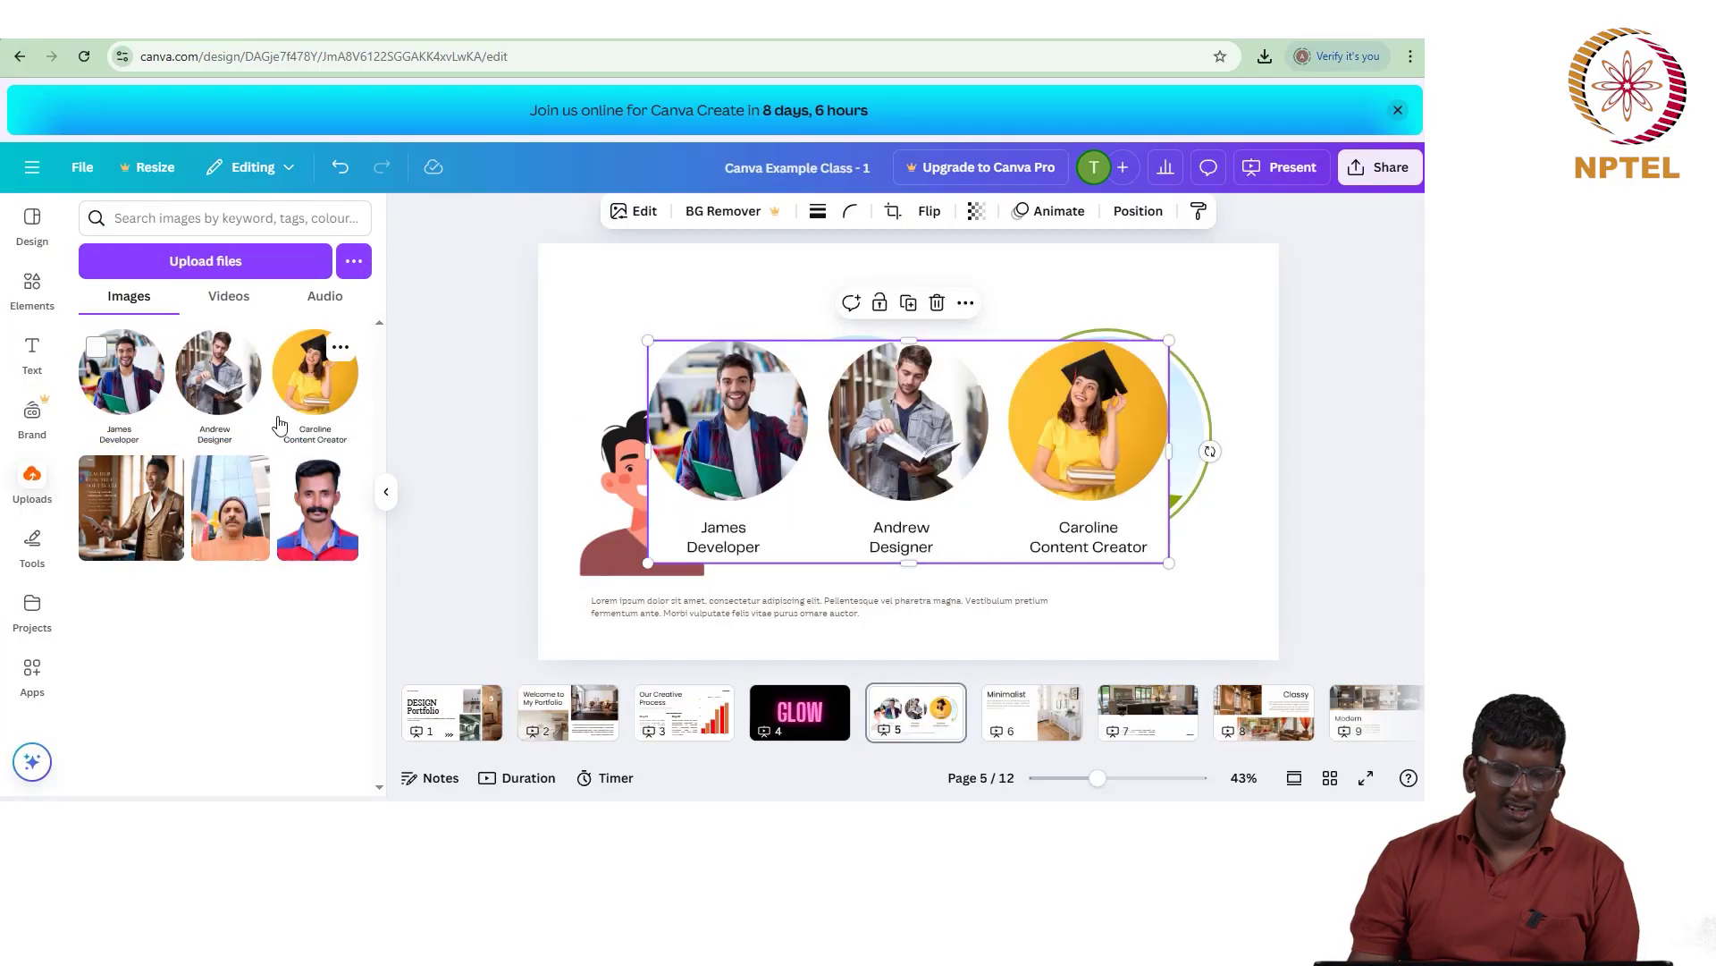
Step: Move the uploaded three-person image to the lower part of page 5, then add a second copy and delete it
drag(692, 444, 791, 564)
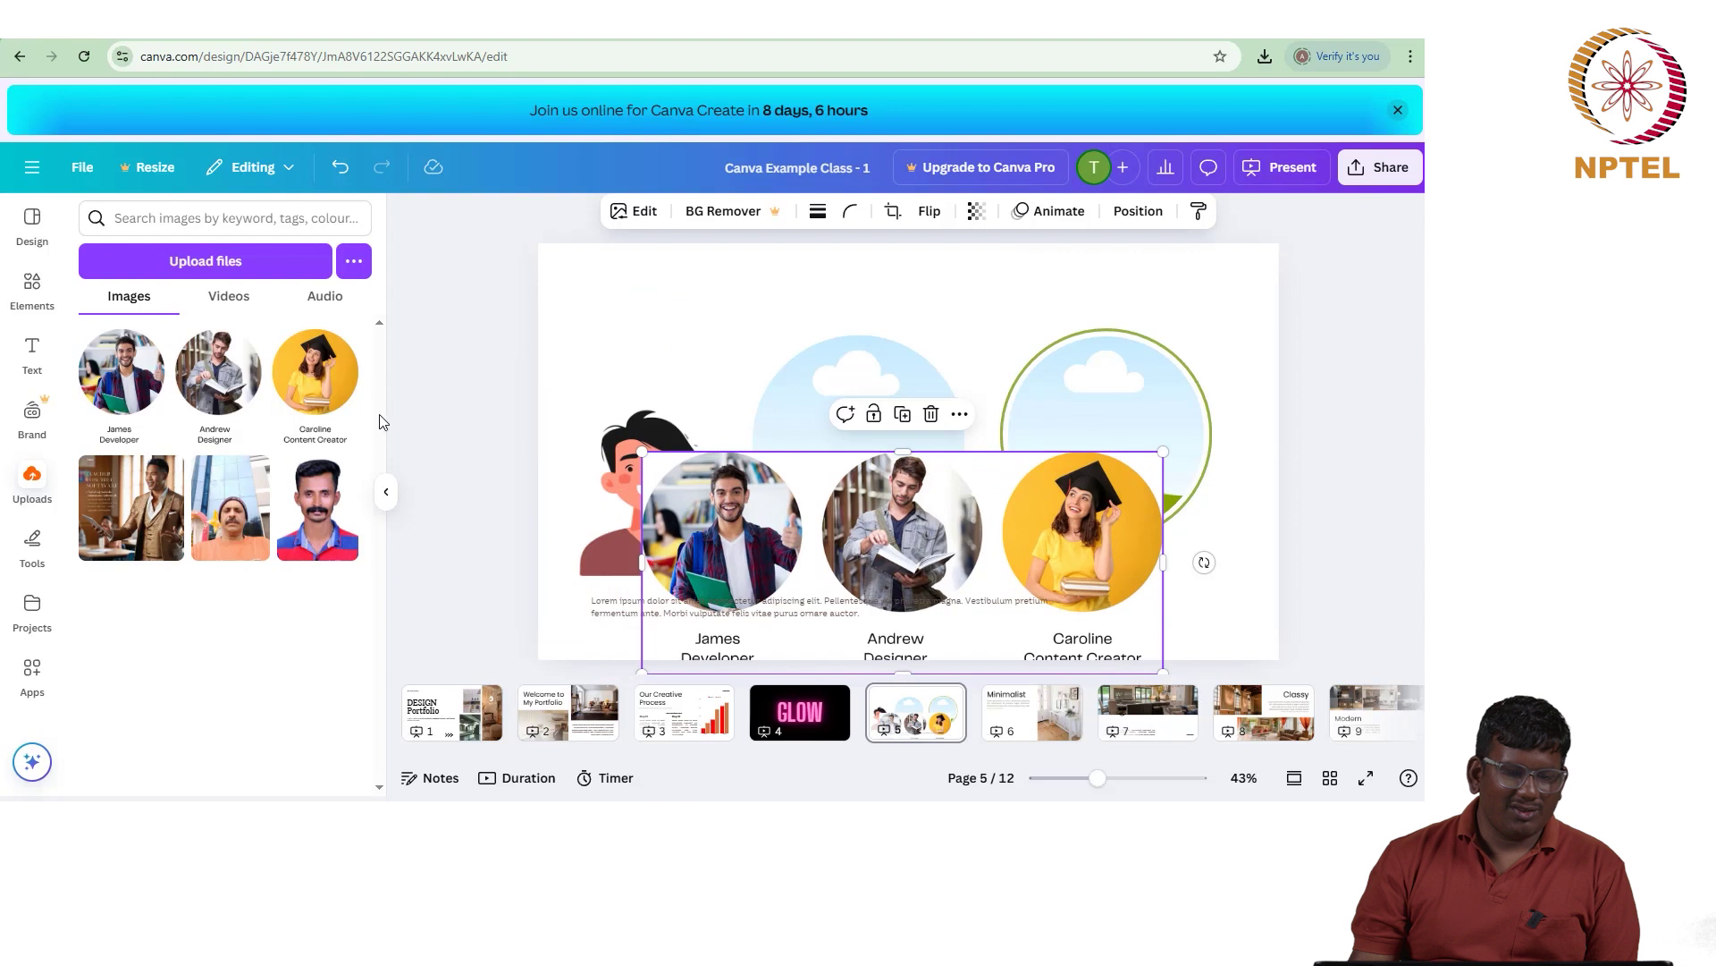
drag(98, 347, 669, 338)
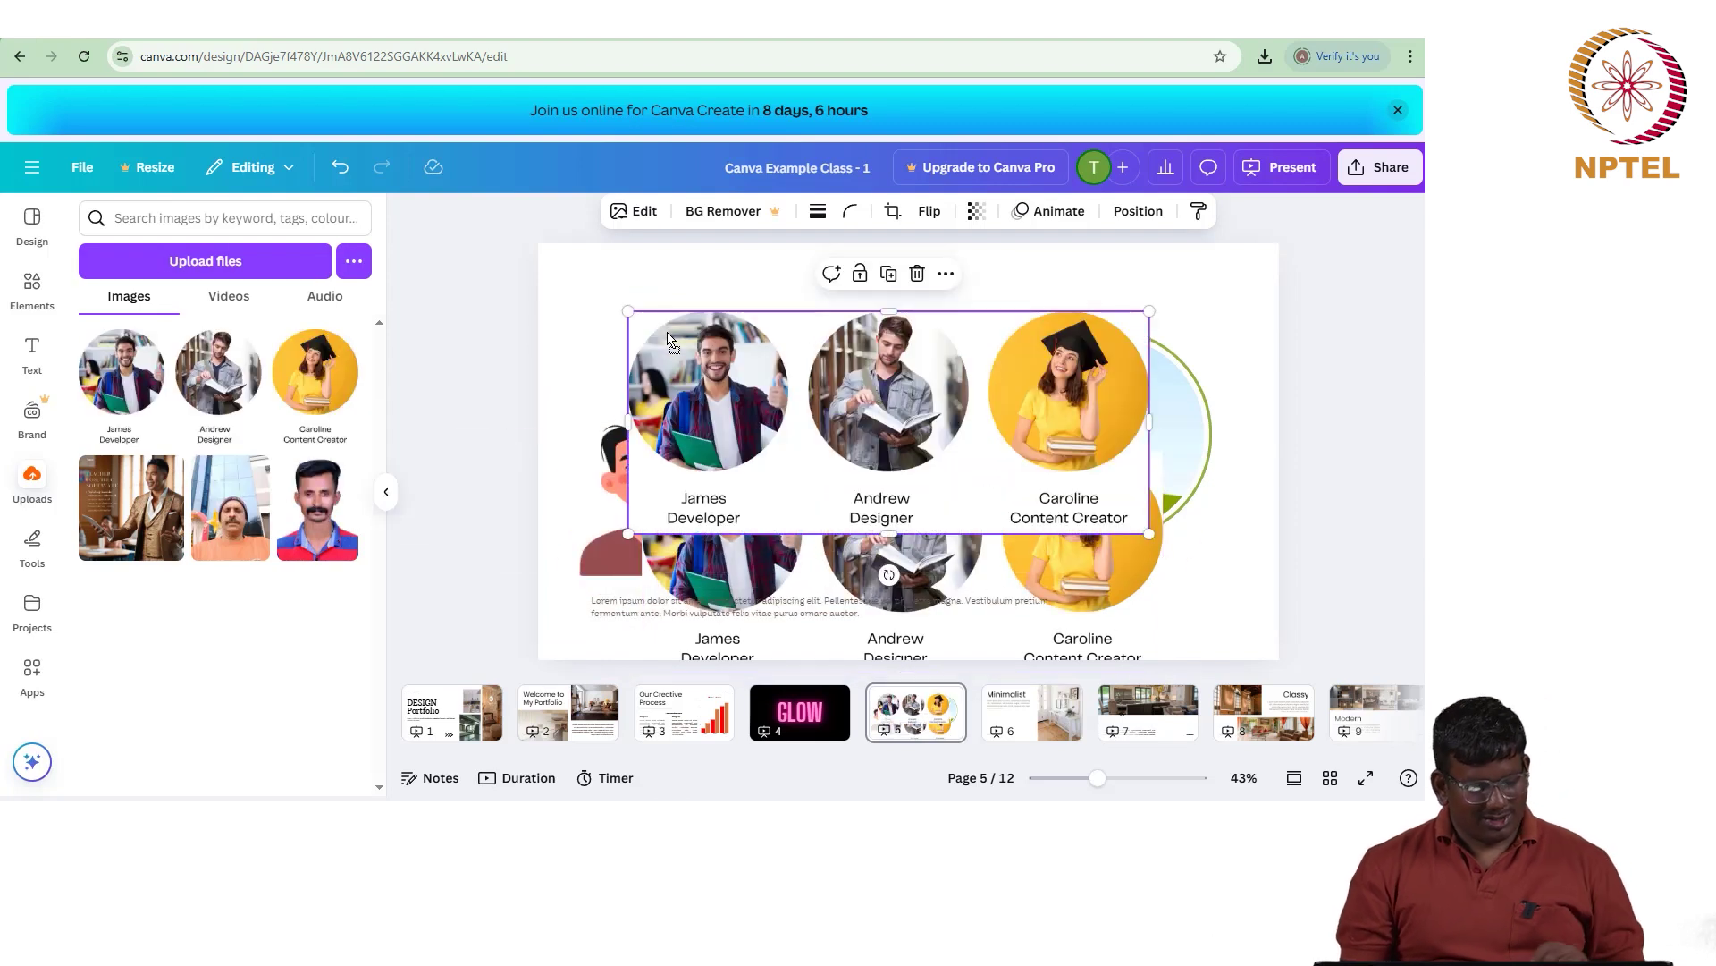
key(Delete)
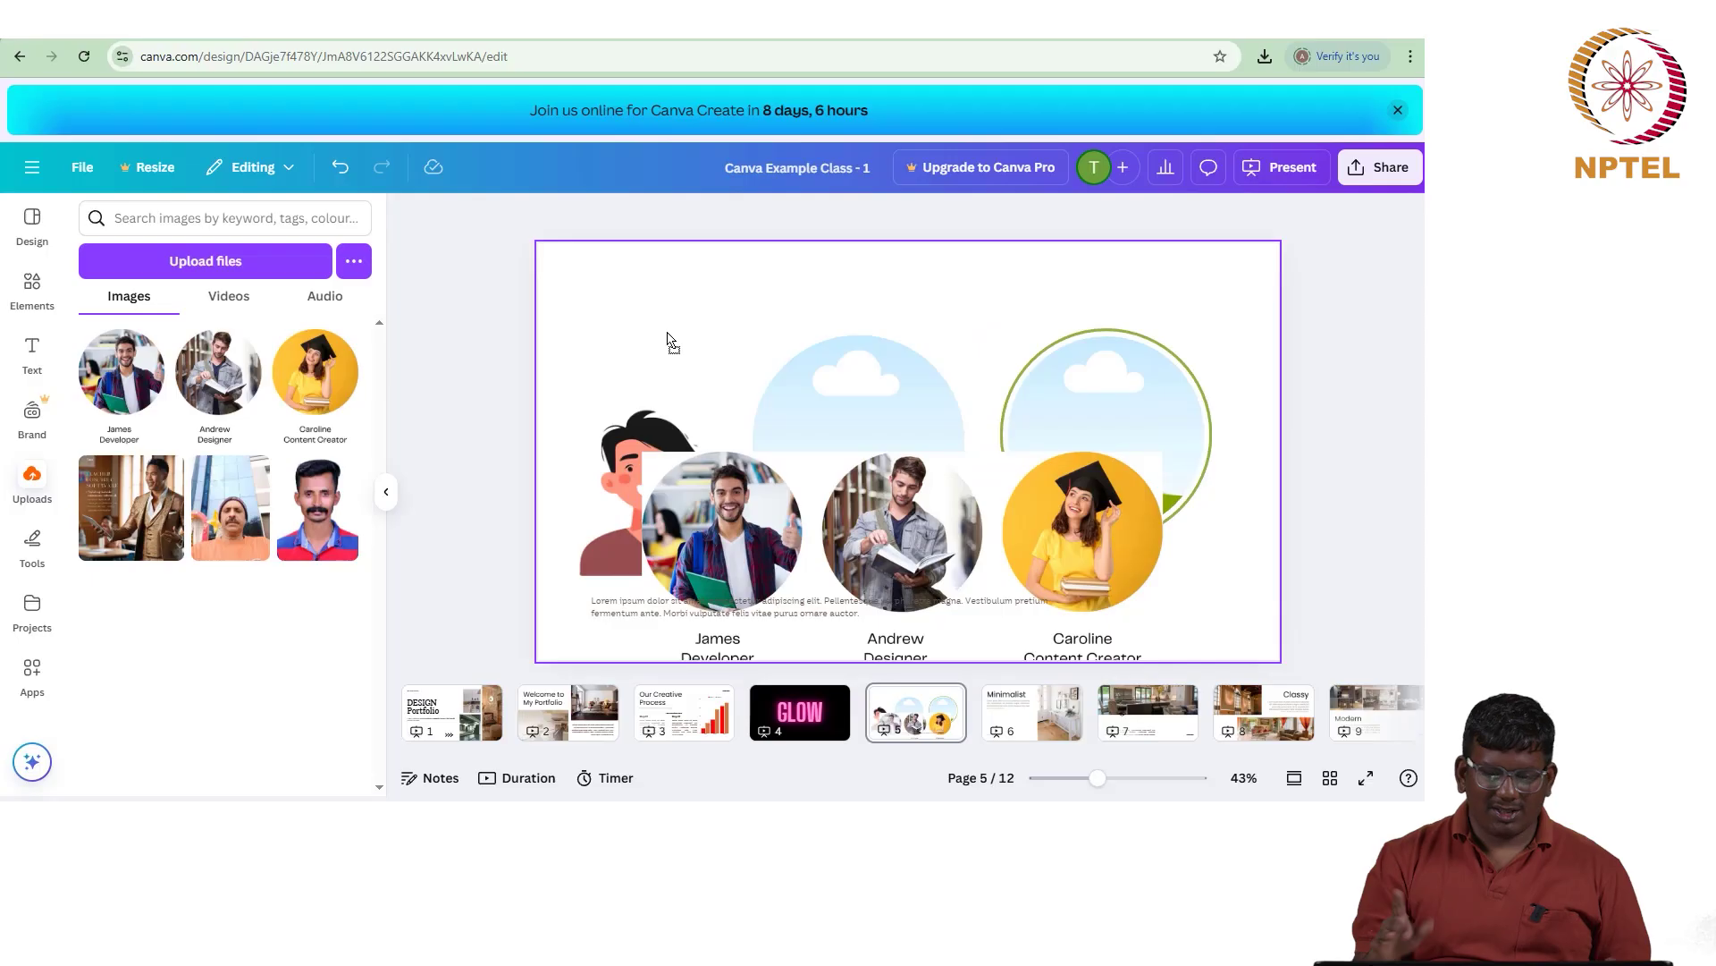
Step: Delete the remaining uploaded three-person image from page 5
click(733, 467)
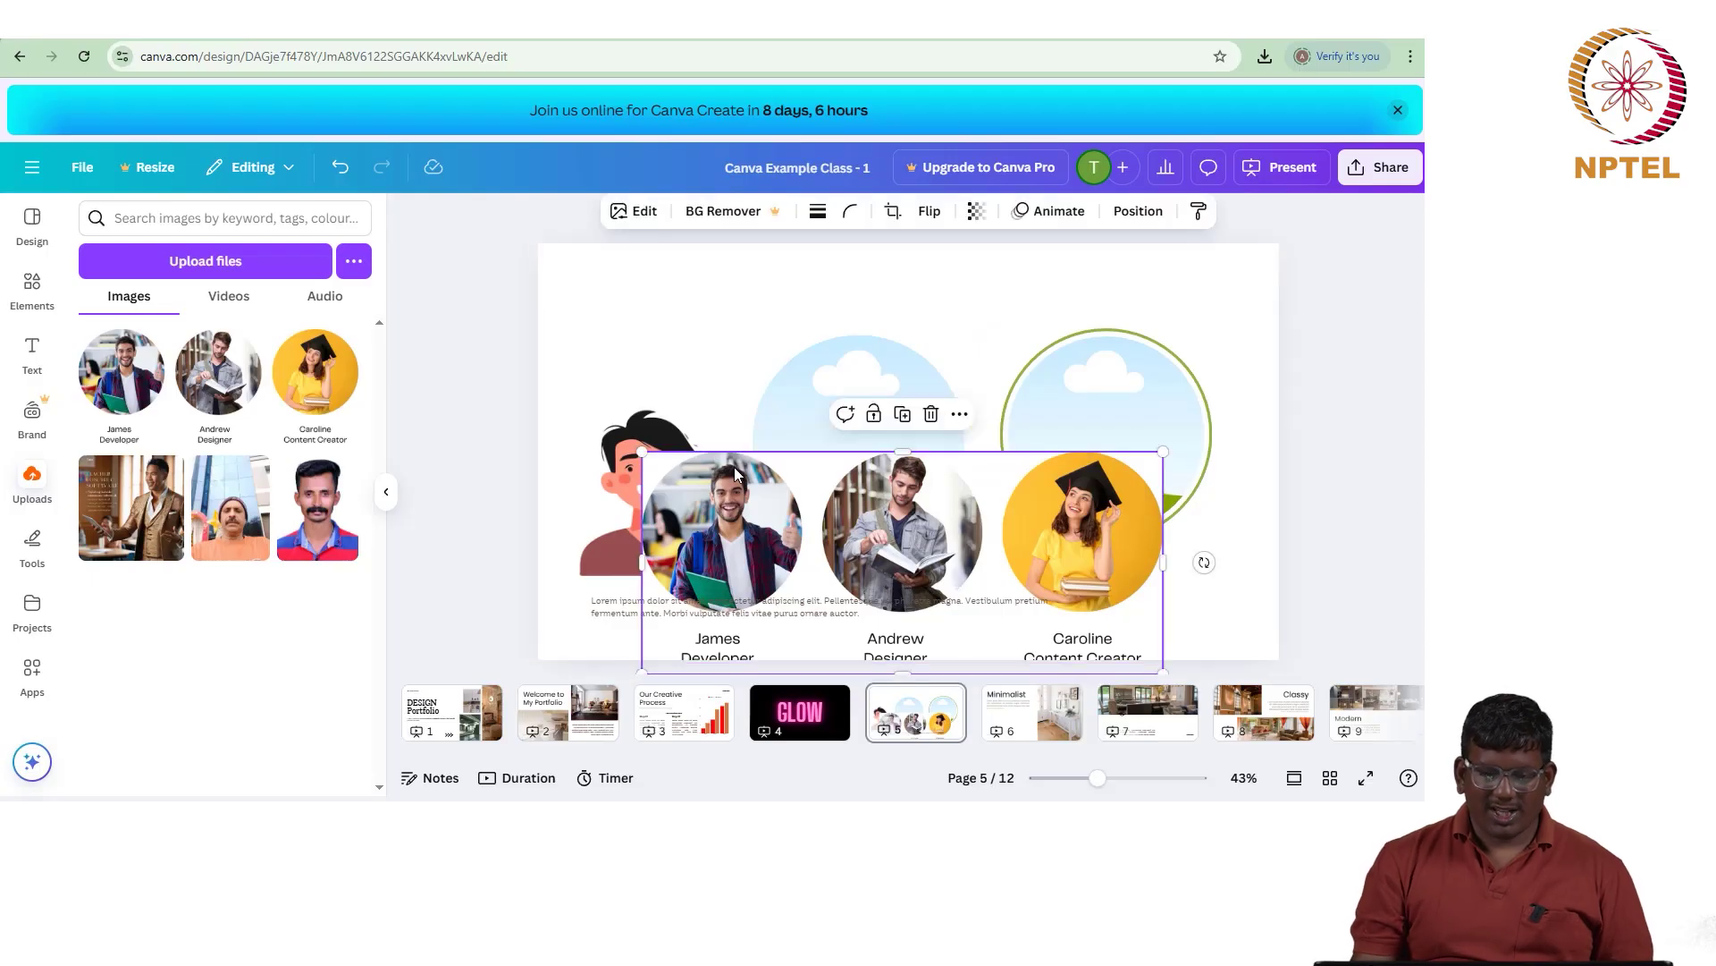
key(Delete)
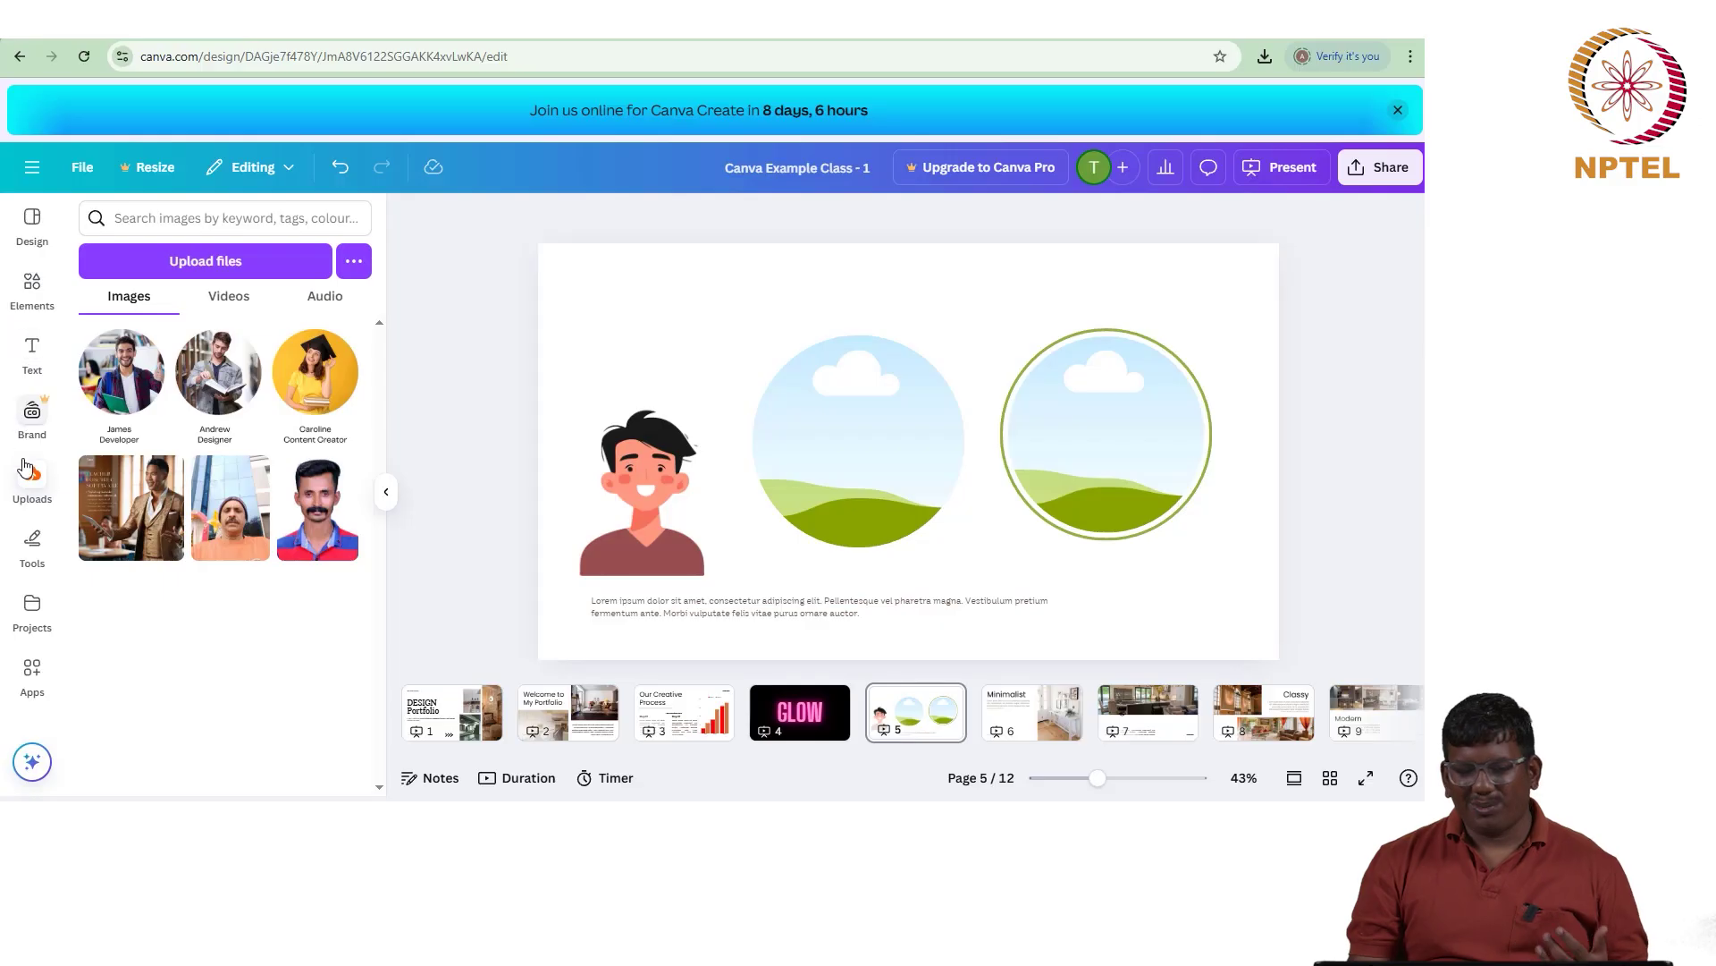
Step: Connect a Google Drive account as an upload source, granting Canva Integrations all of the requested access permissions
click(354, 262)
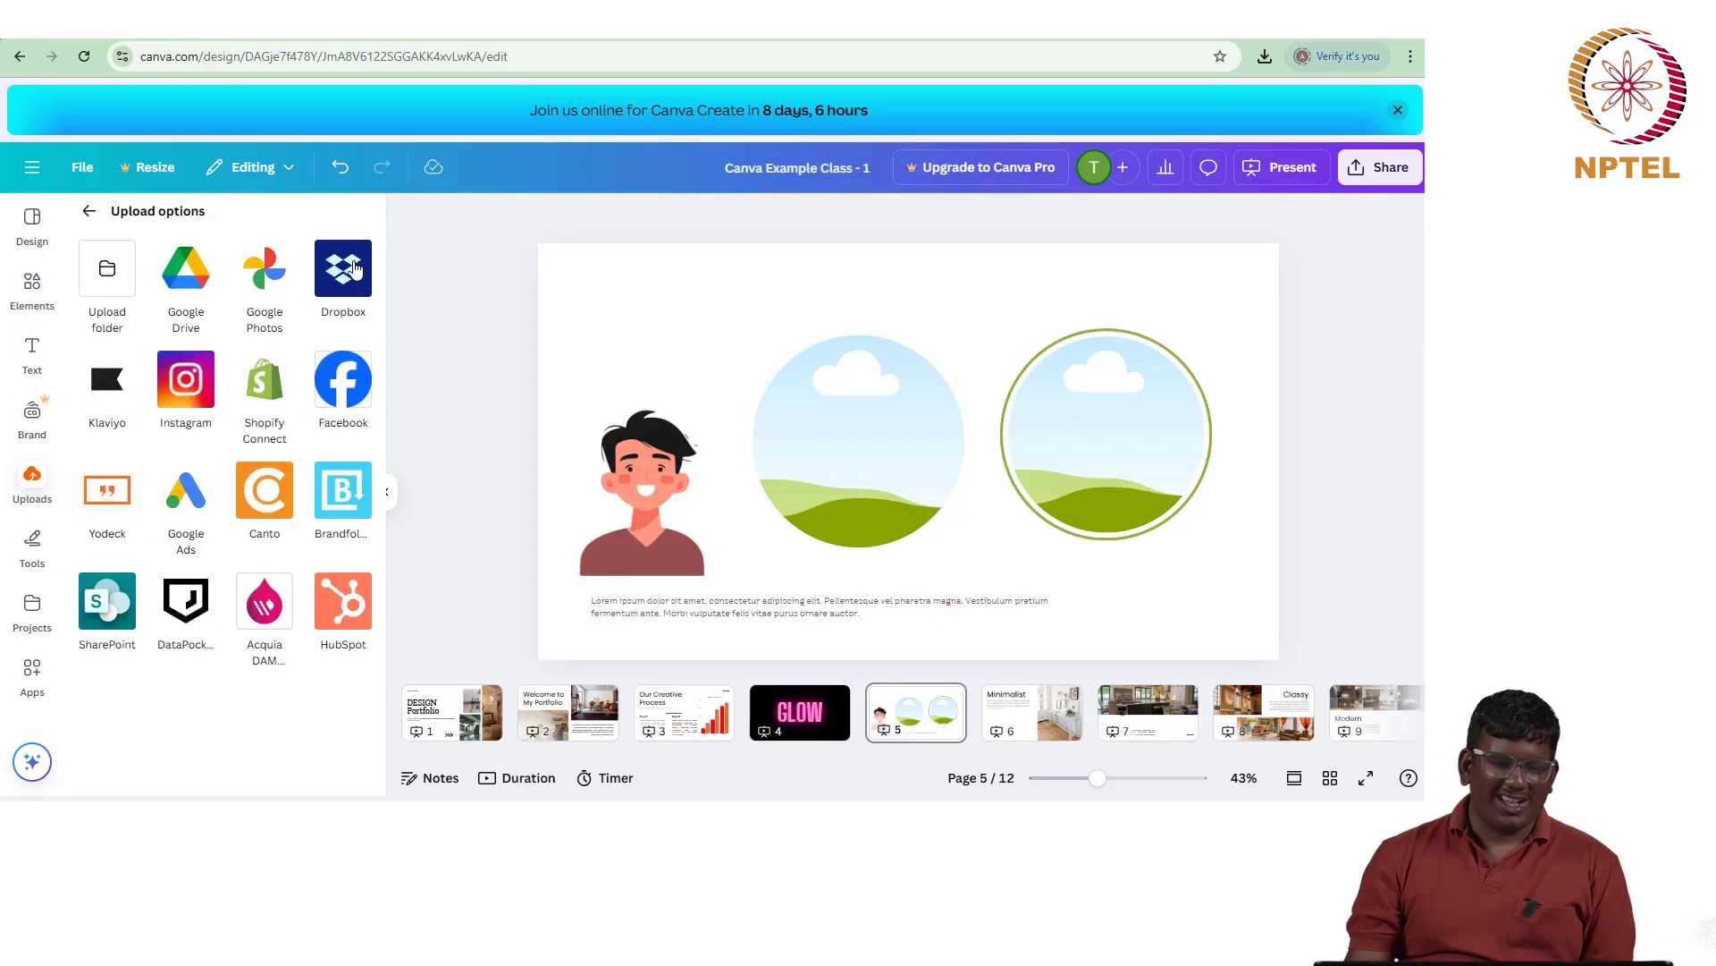
click(187, 274)
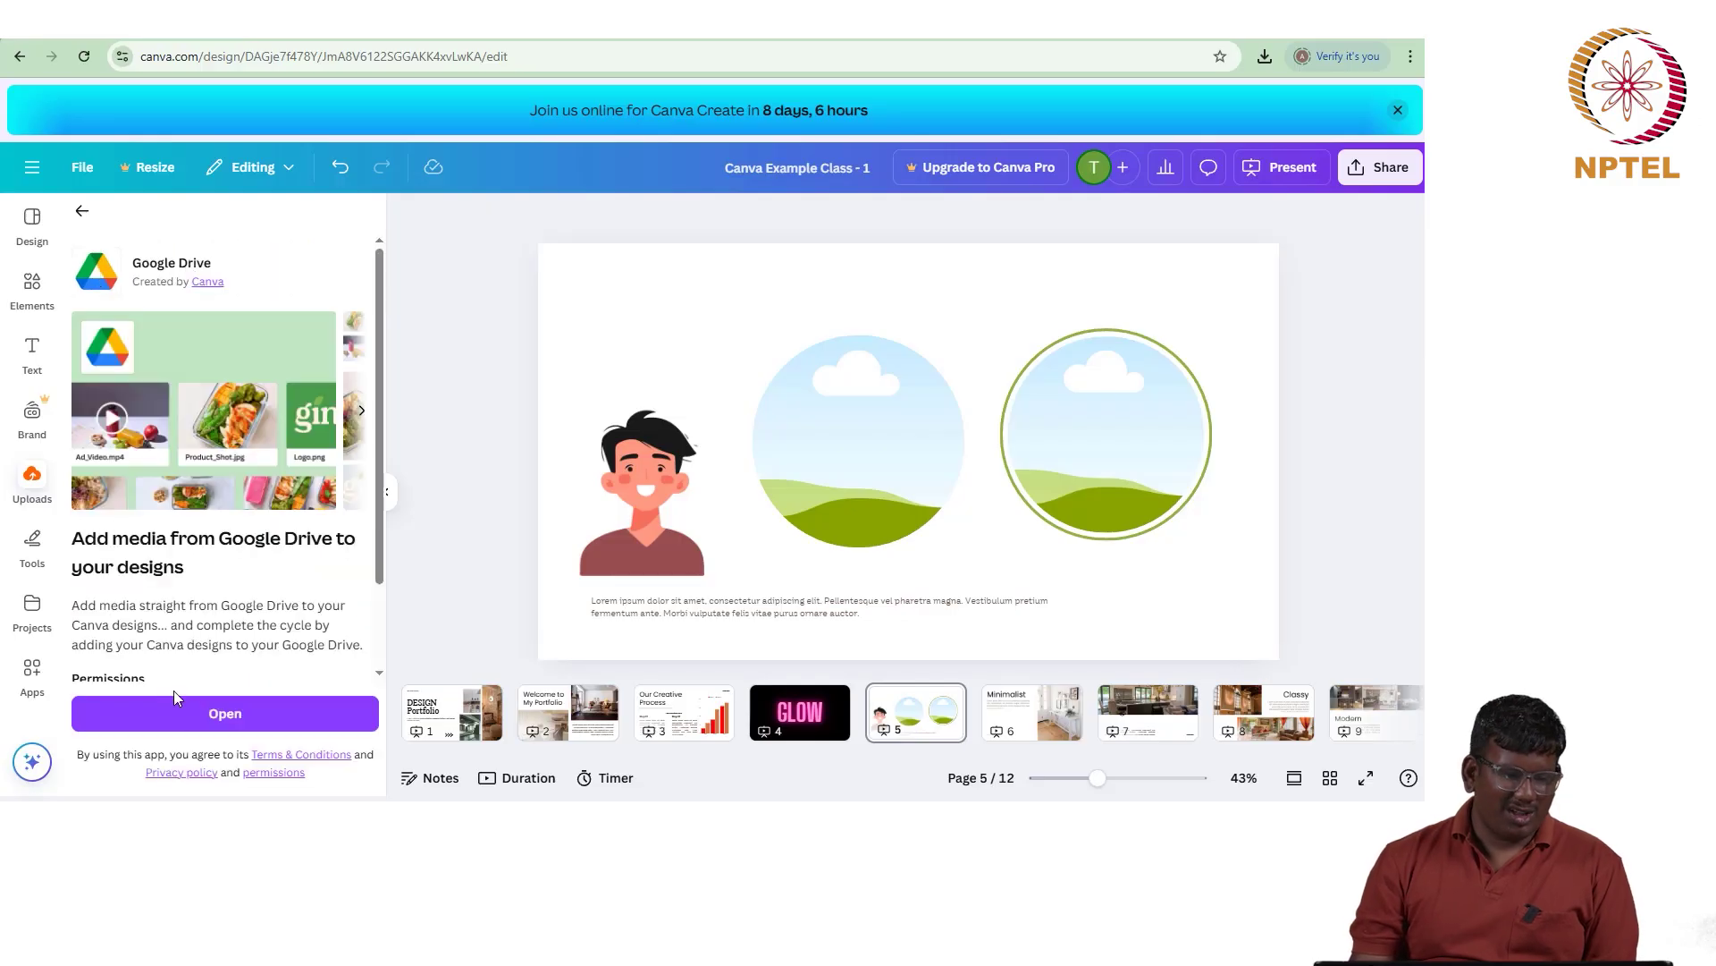
click(188, 713)
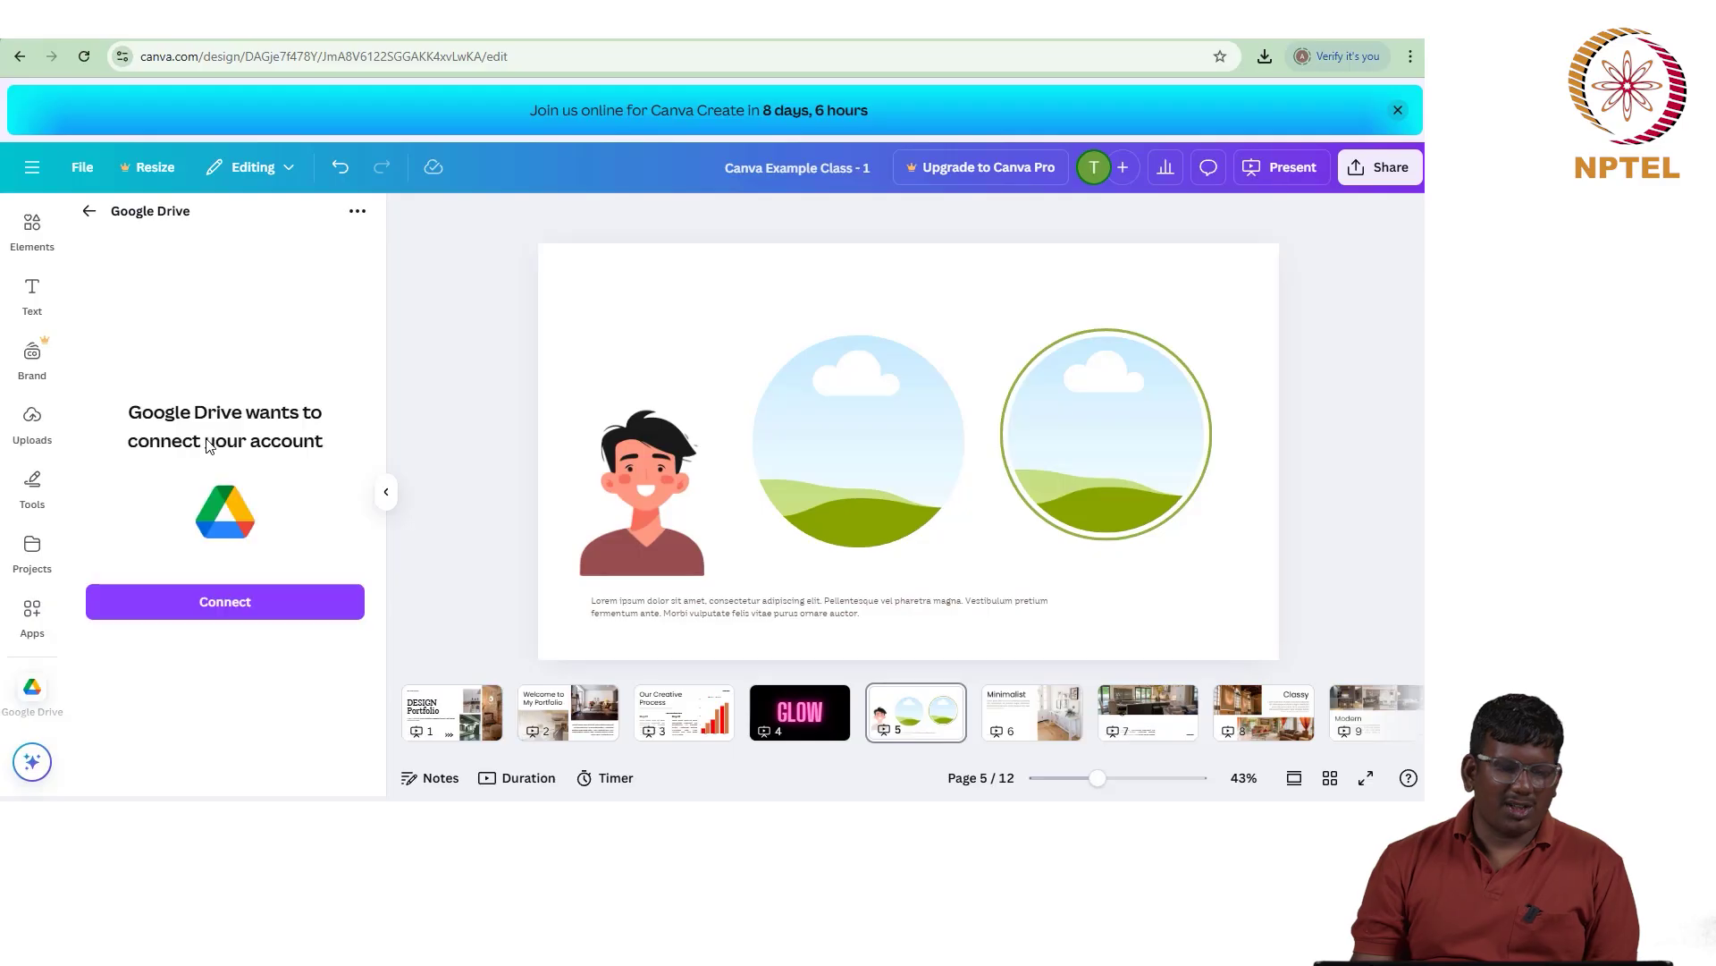
click(194, 603)
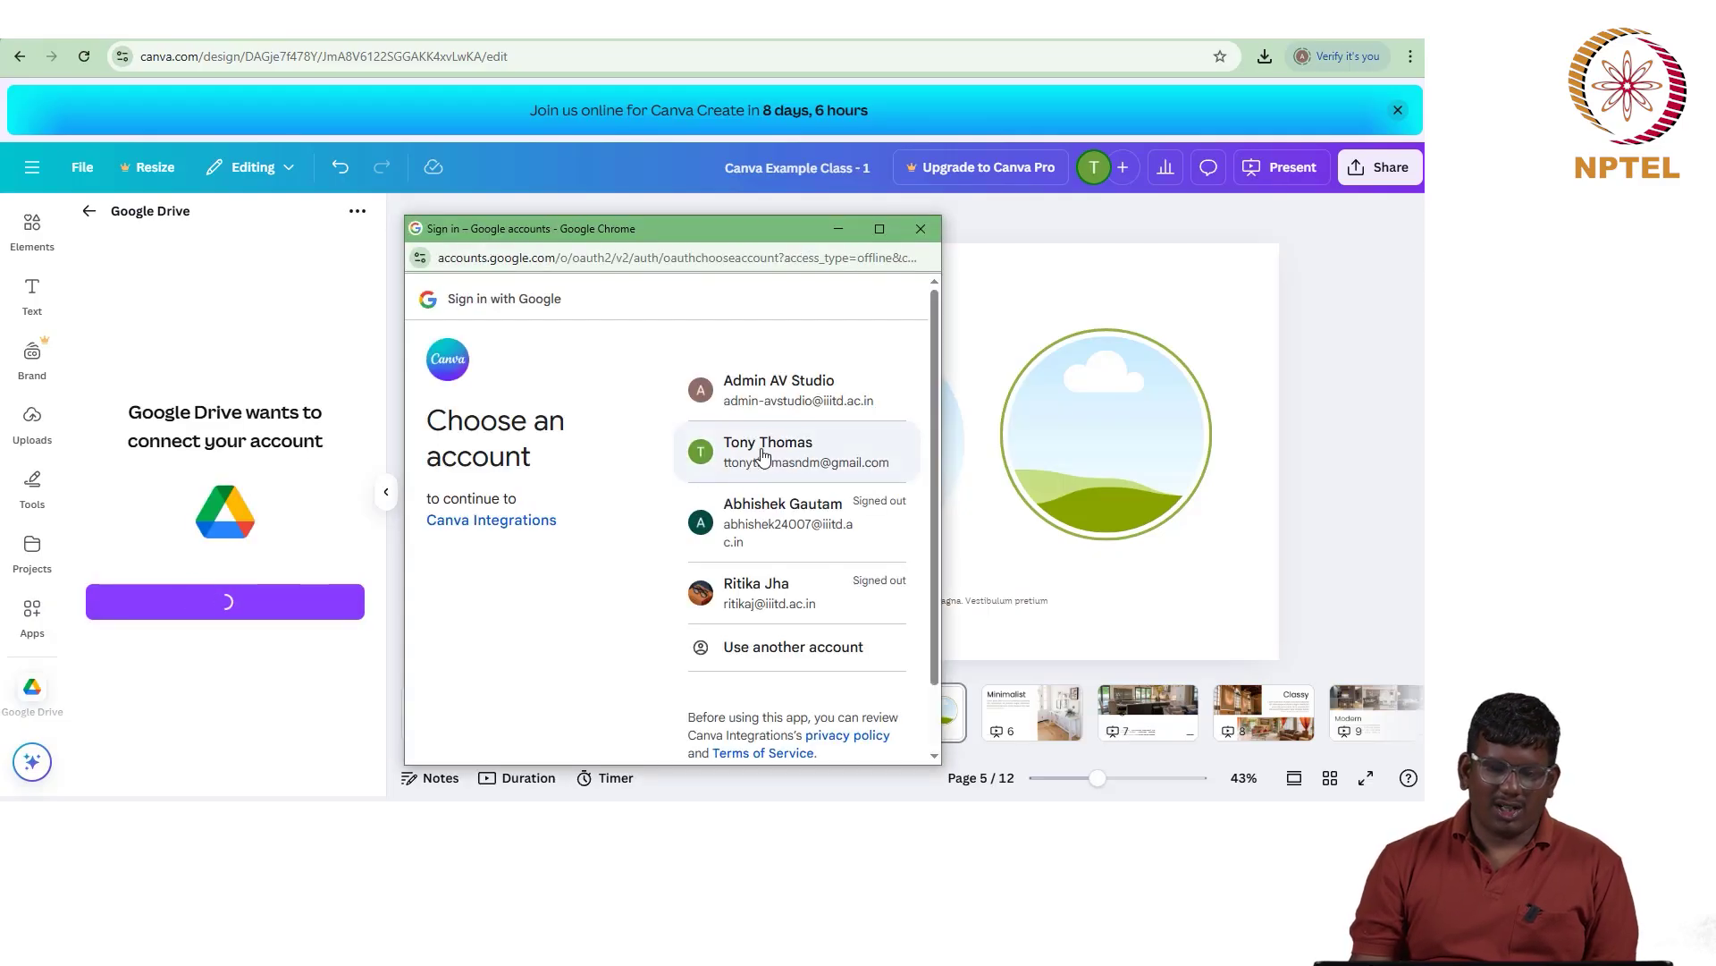
click(763, 451)
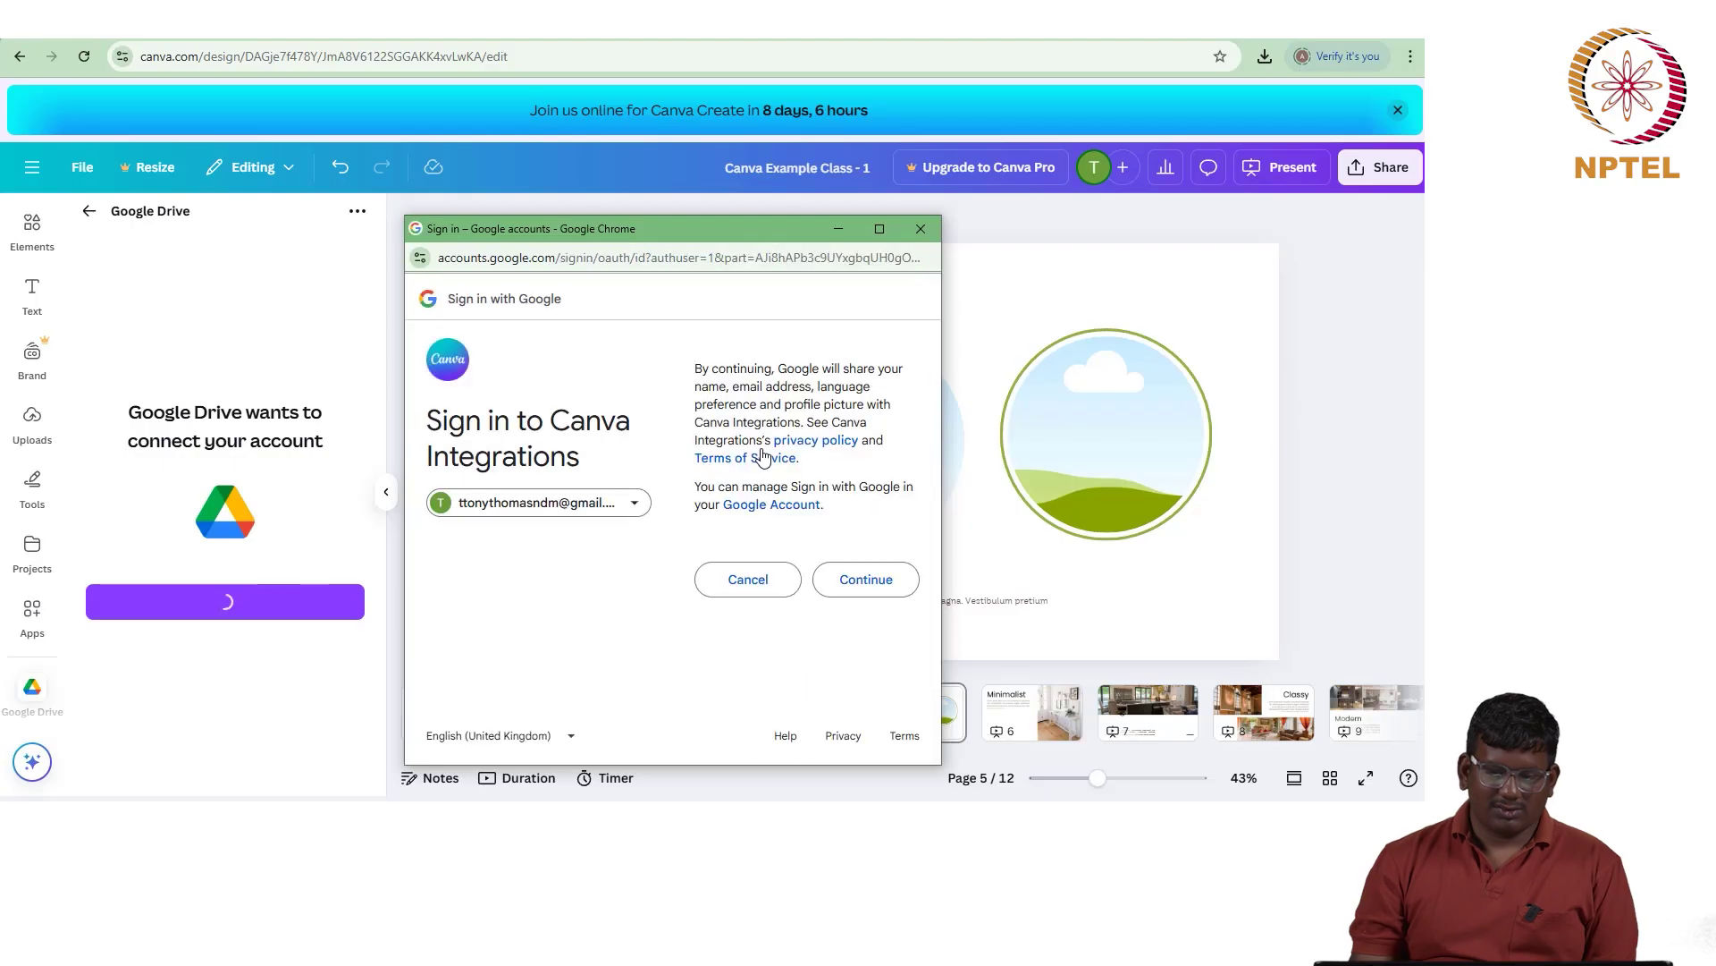
click(845, 590)
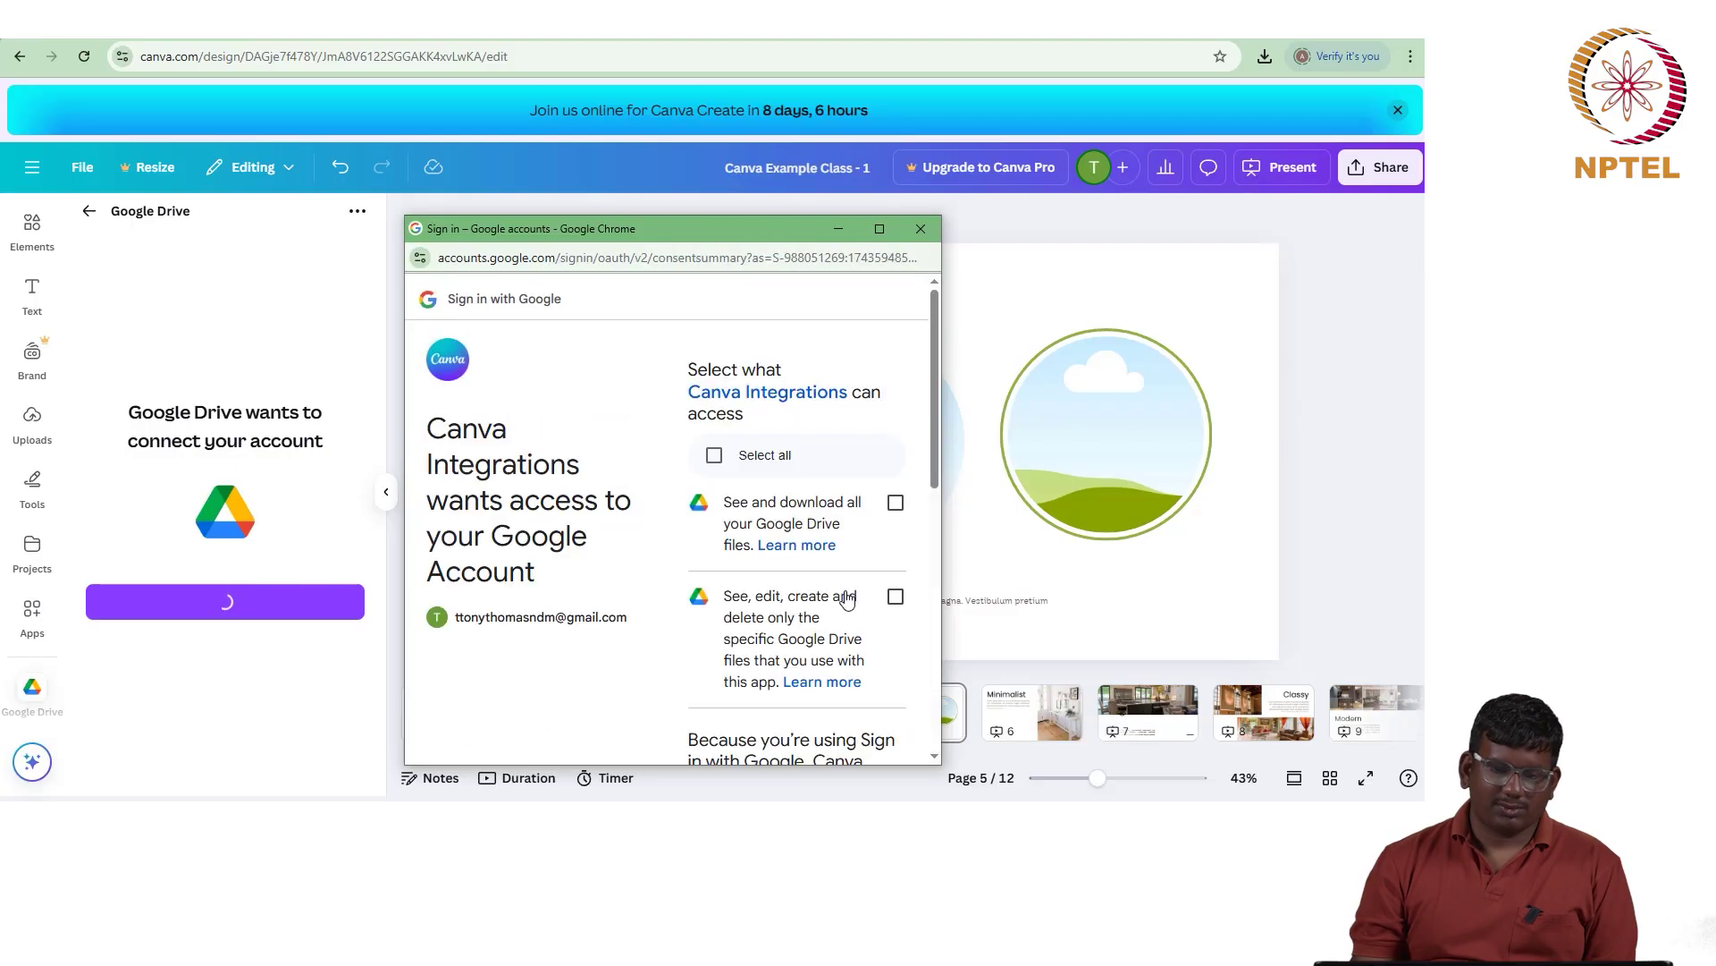
click(747, 455)
scroll(767, 518, down, 10)
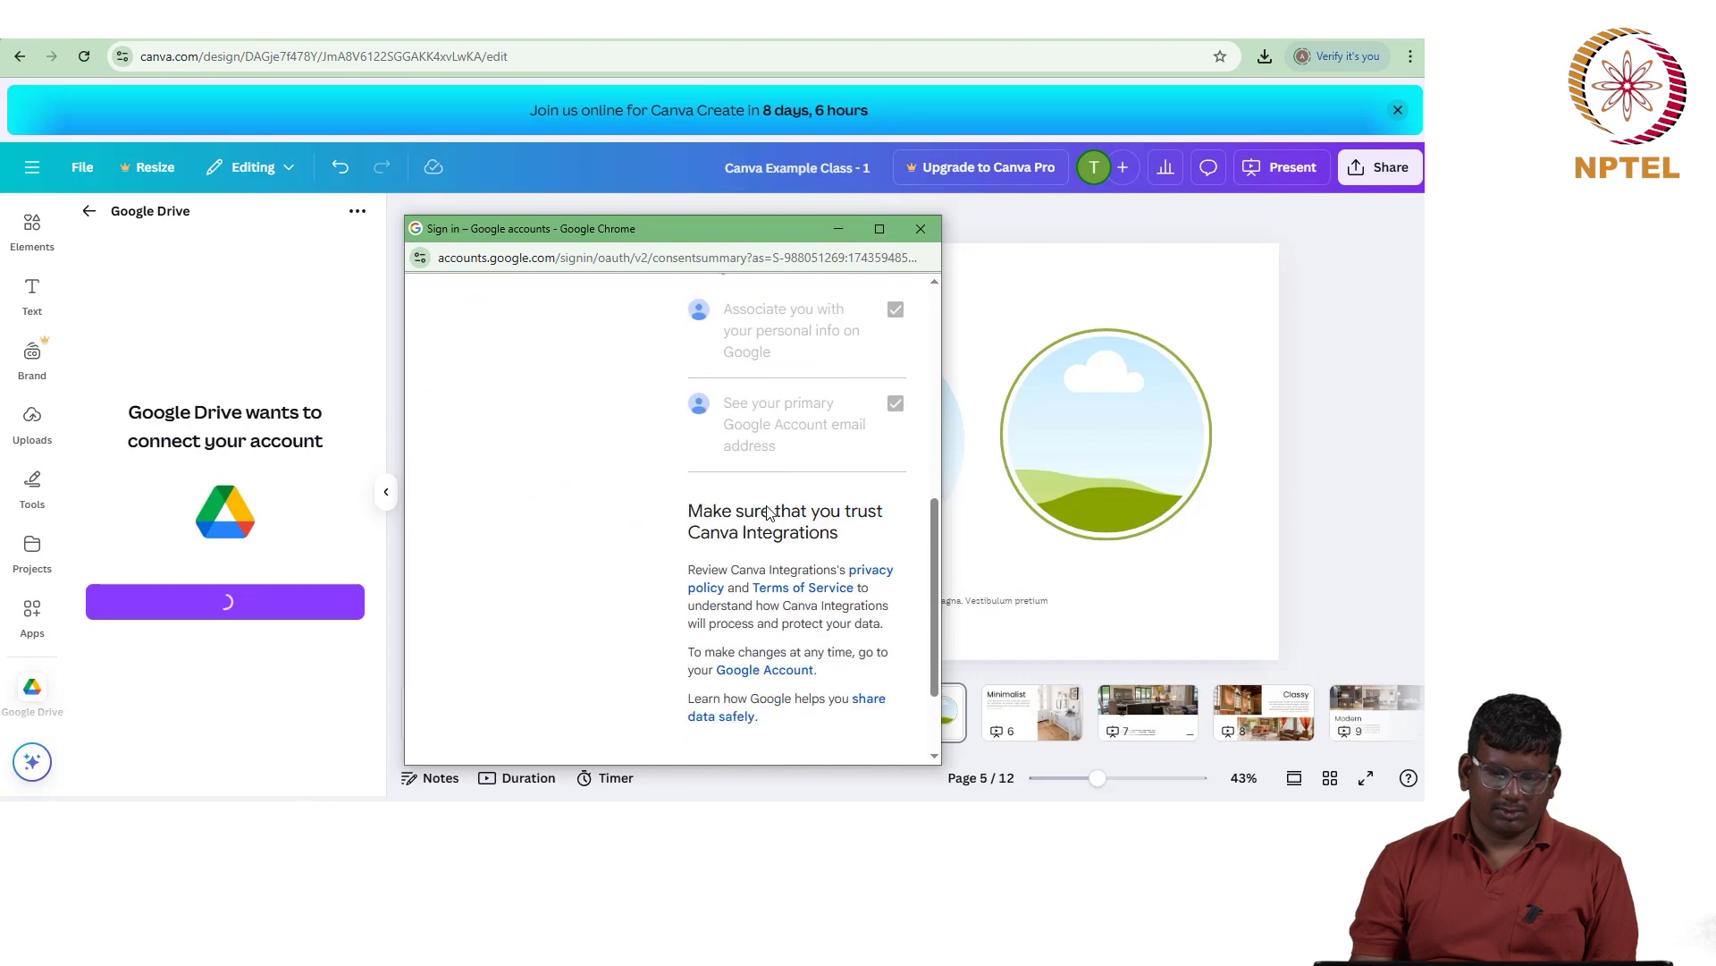
click(837, 677)
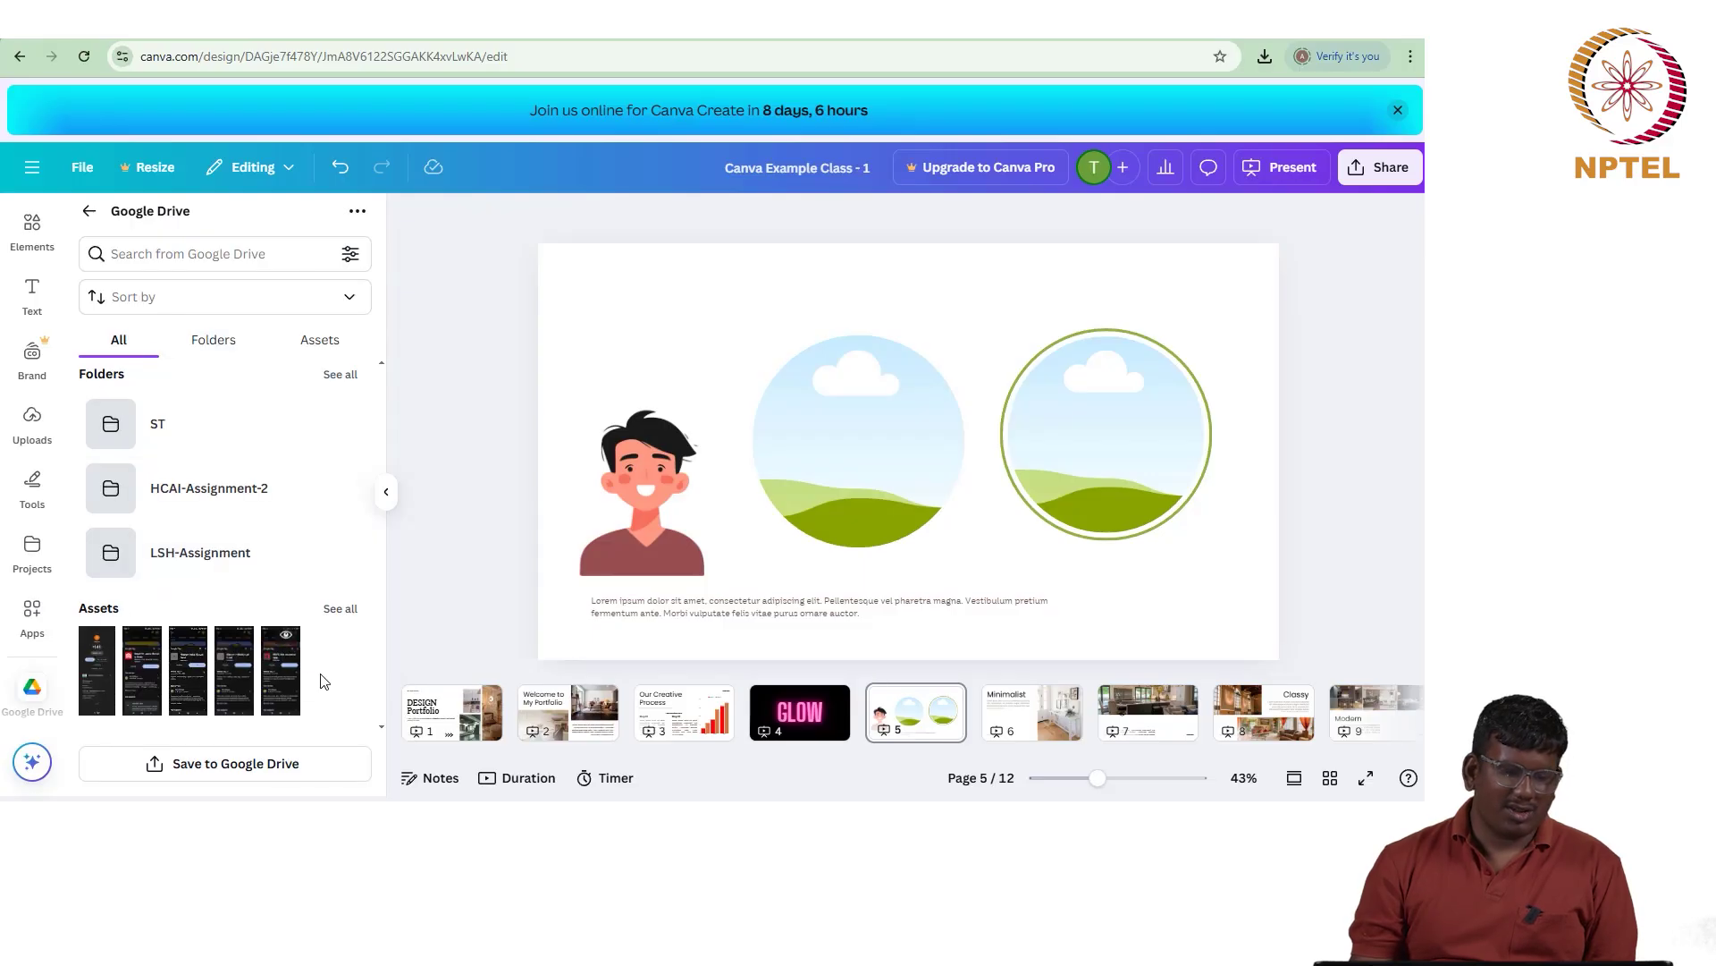
Step: Browse the connected Google Drive's folders and assets and return to the uploaded images
click(212, 340)
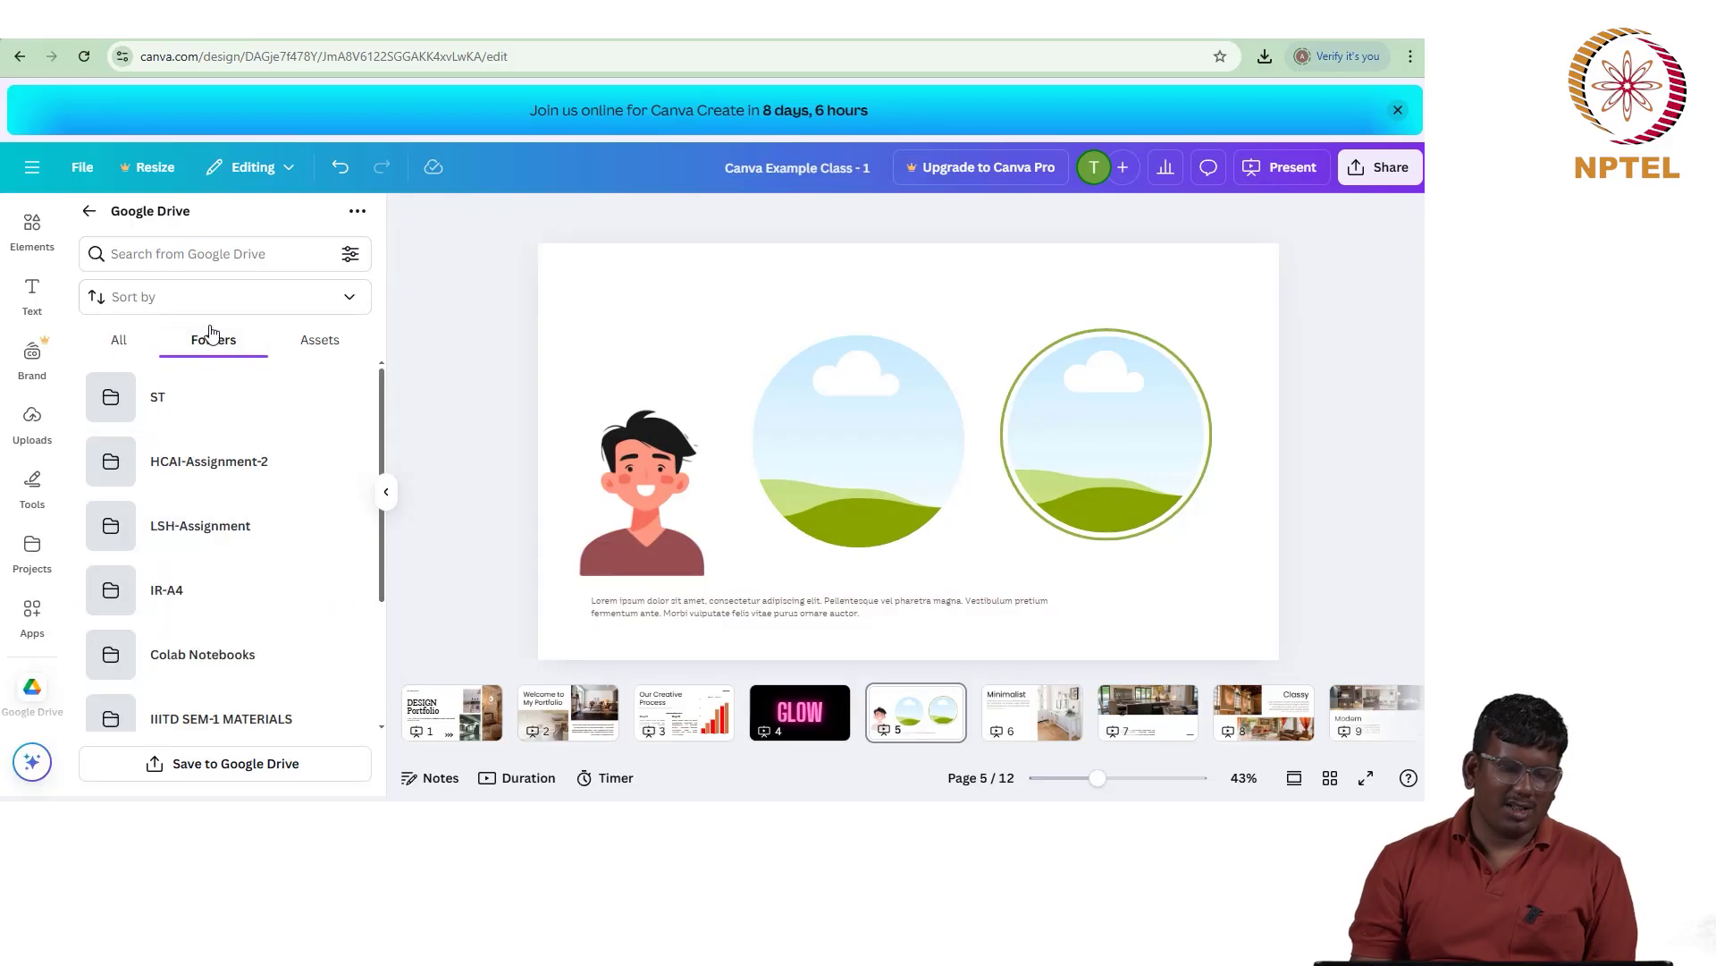
click(296, 346)
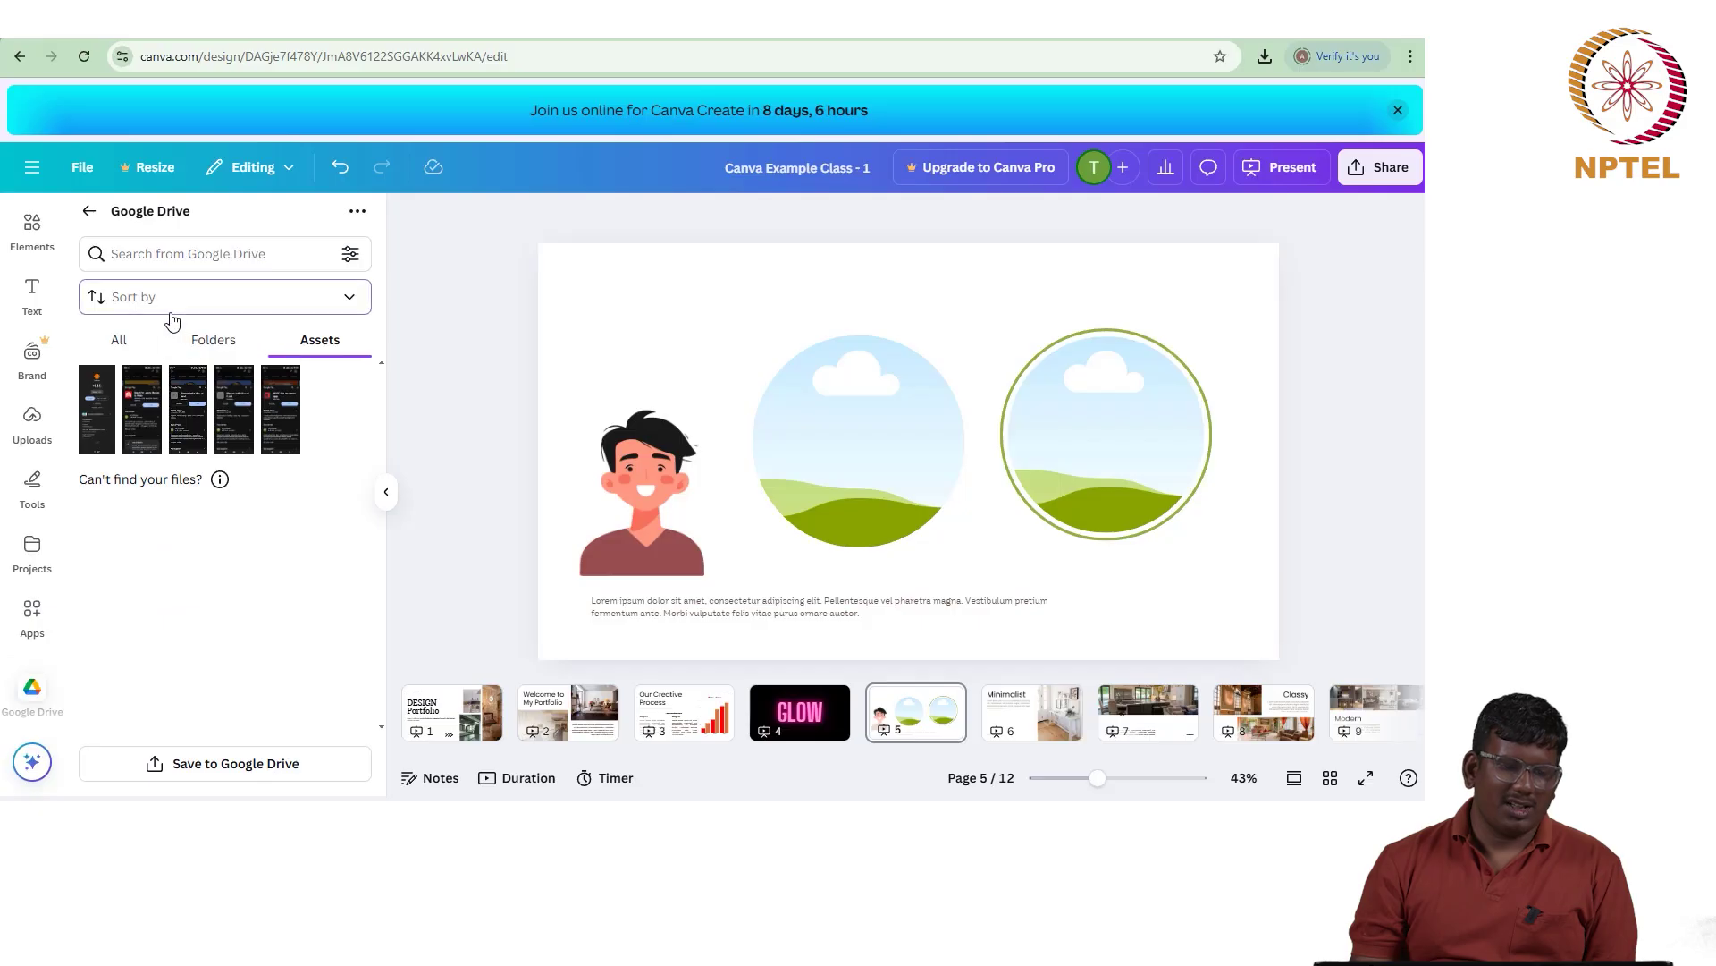
click(143, 300)
click(40, 241)
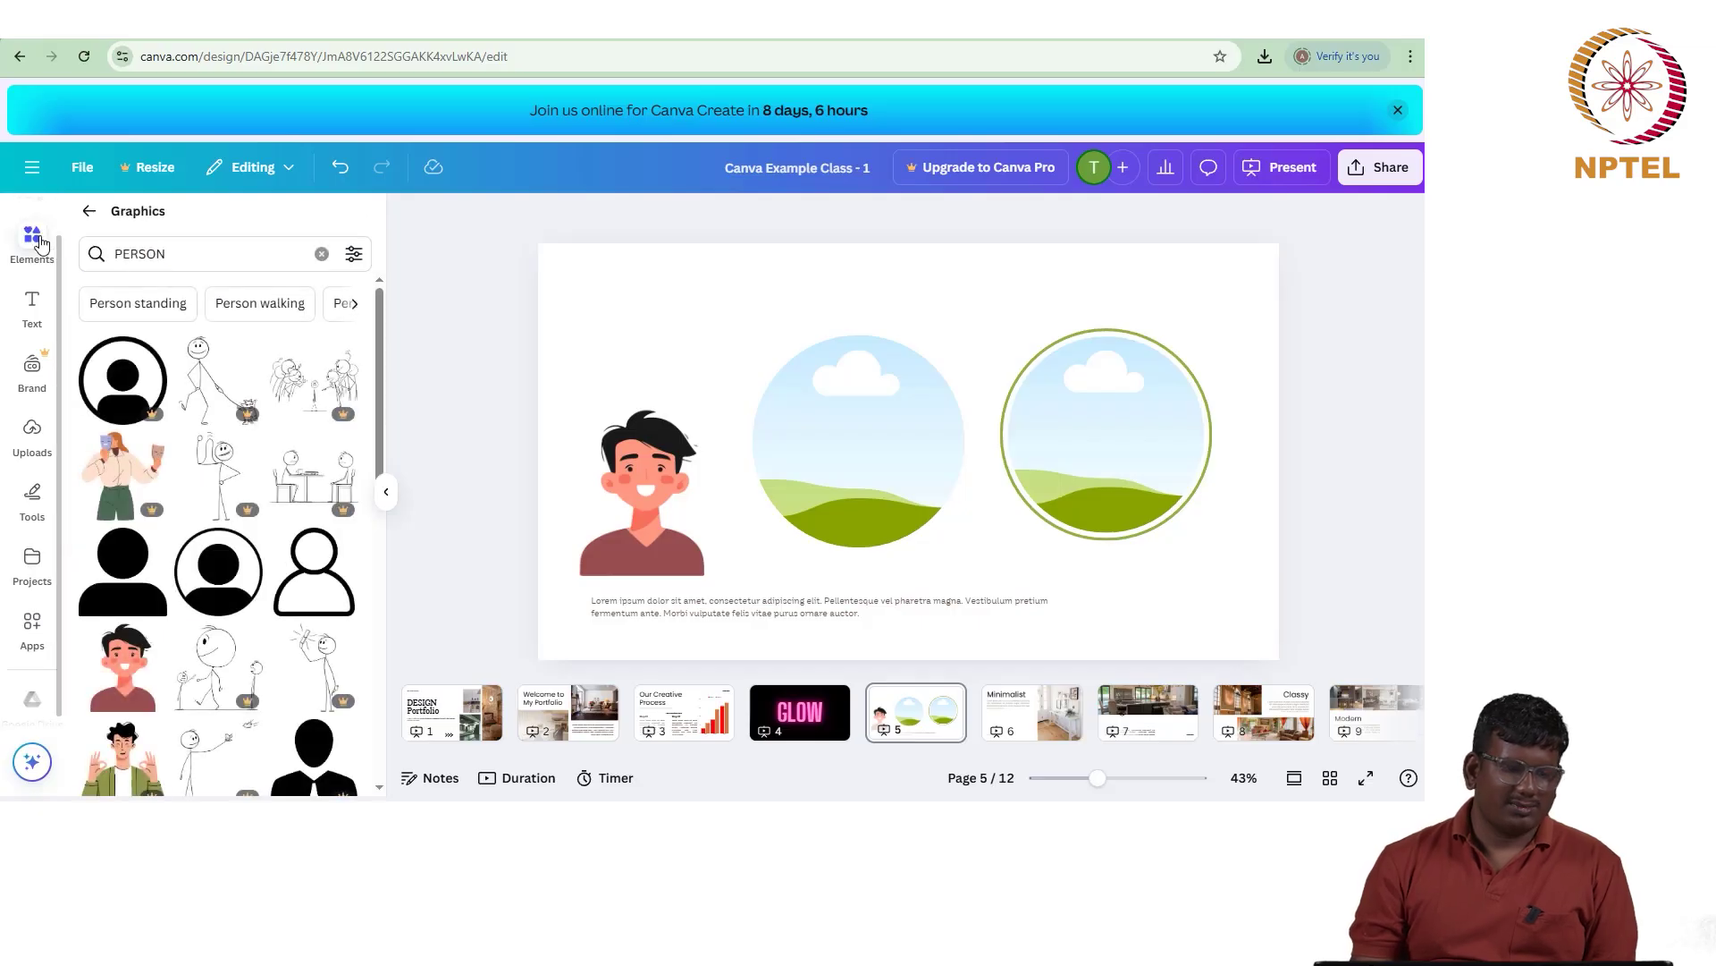
click(22, 434)
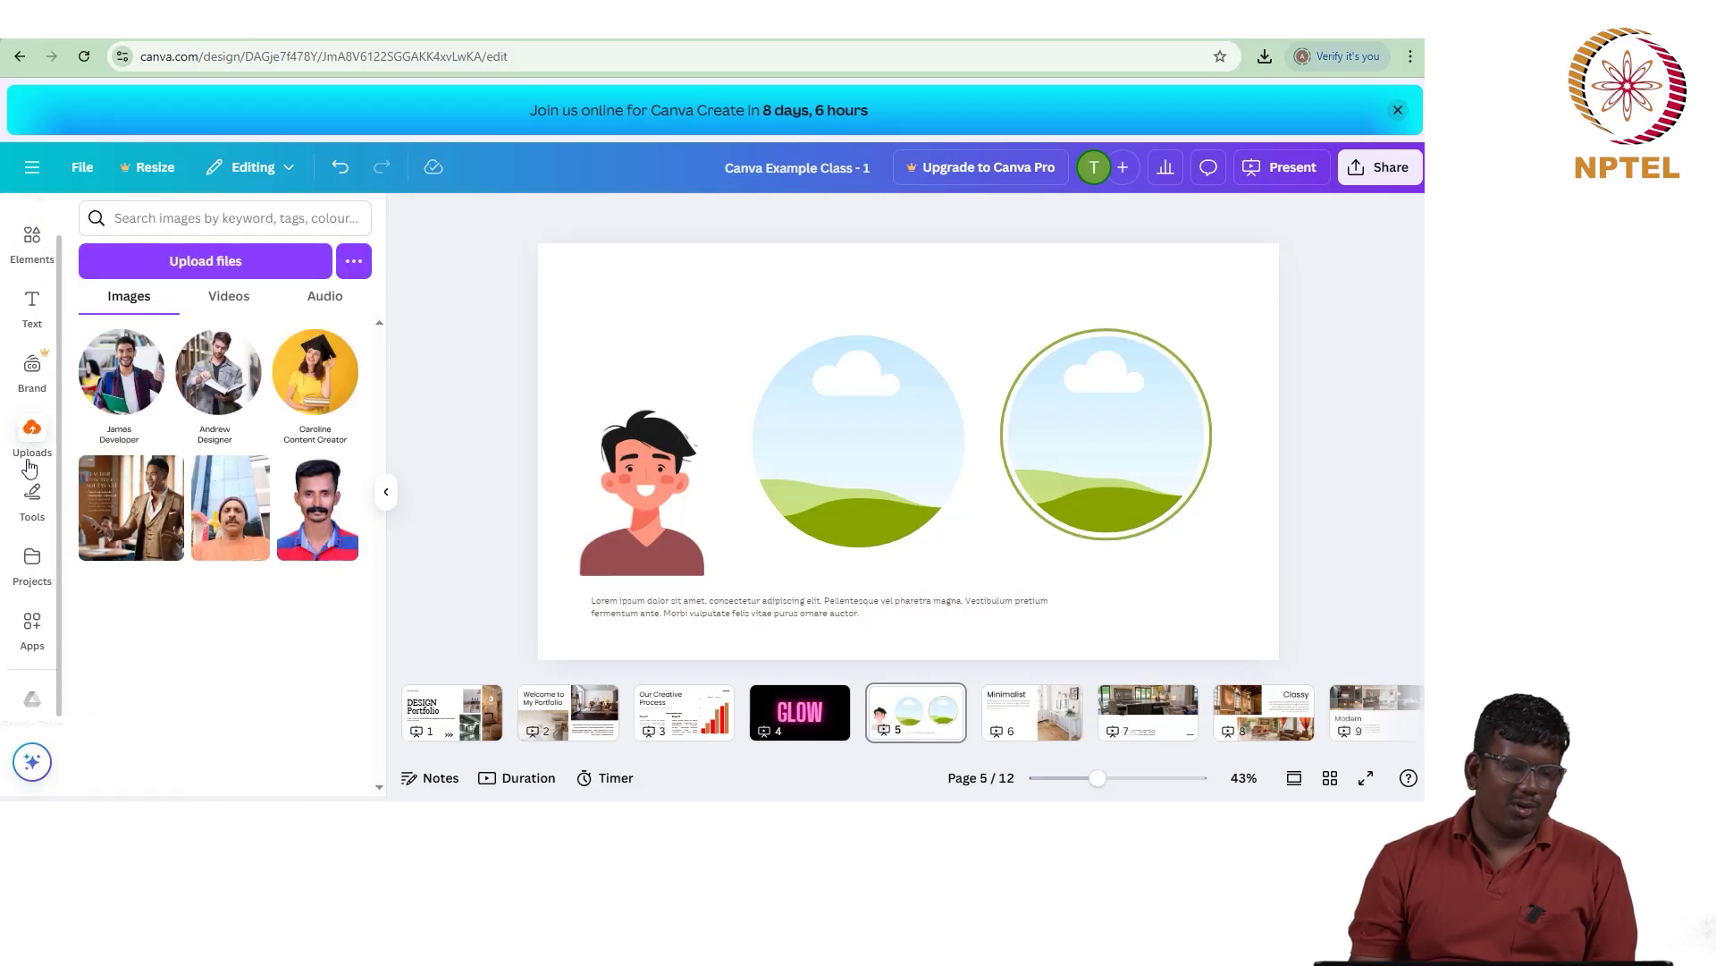
Step: Clear page 5 by deleting the man's illustration, both circular frames and the paragraph text together
click(31, 496)
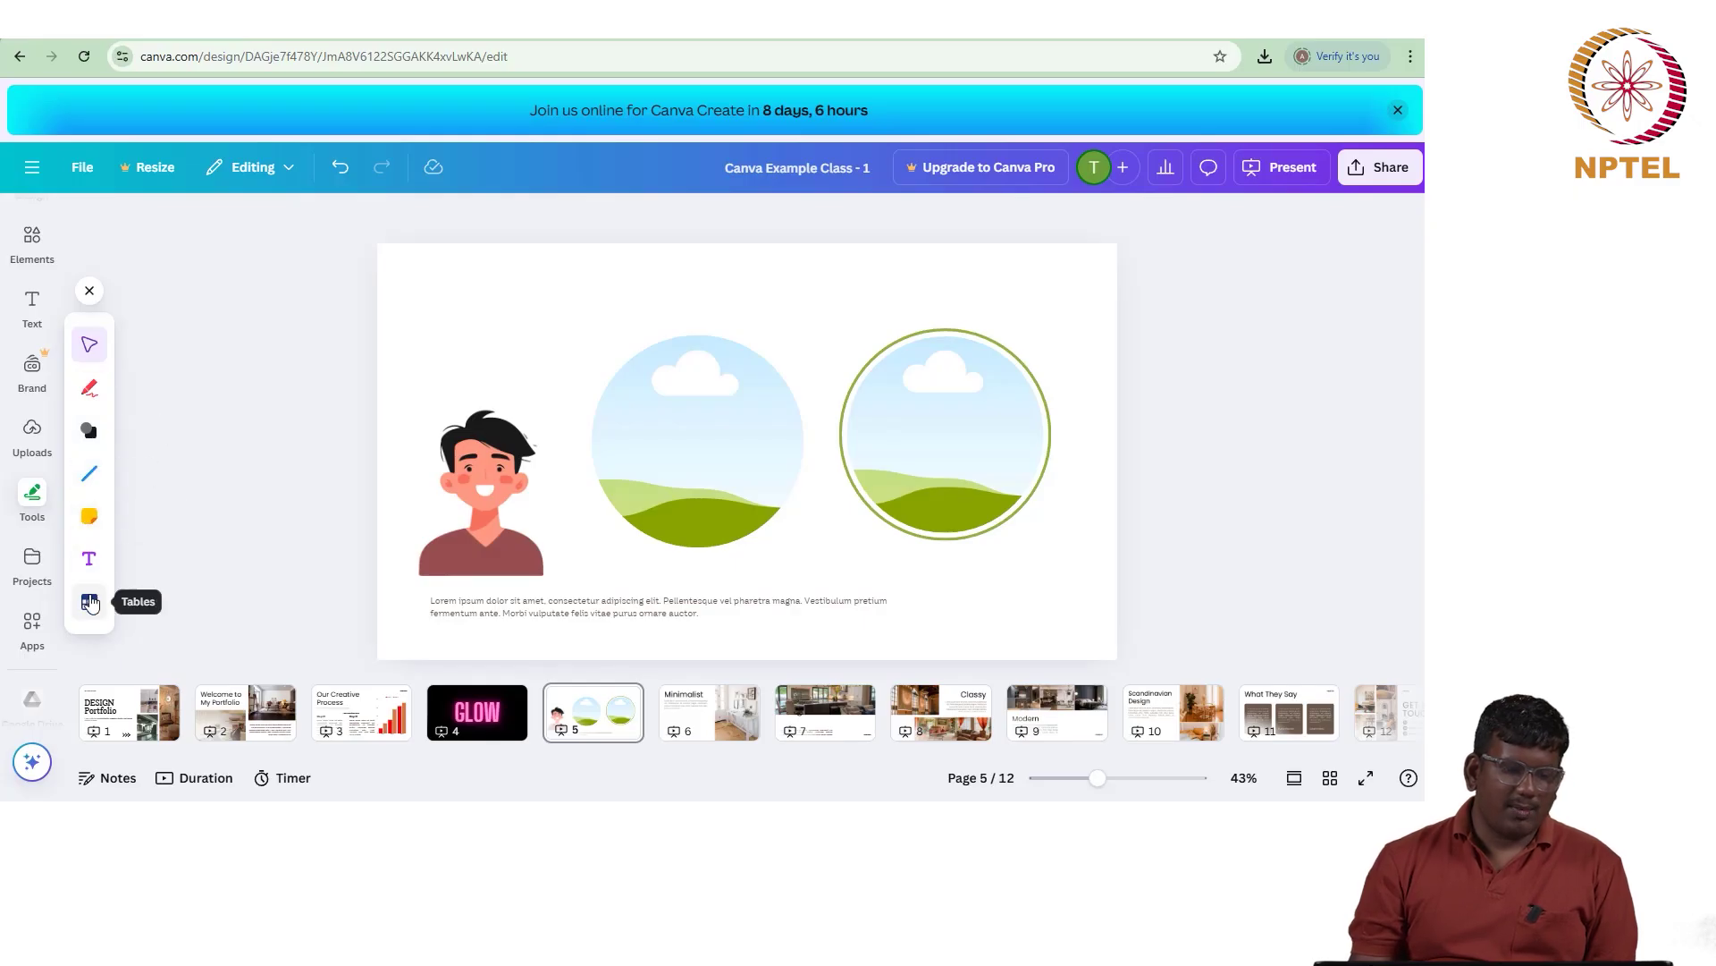
click(554, 730)
drag(454, 328, 1010, 636)
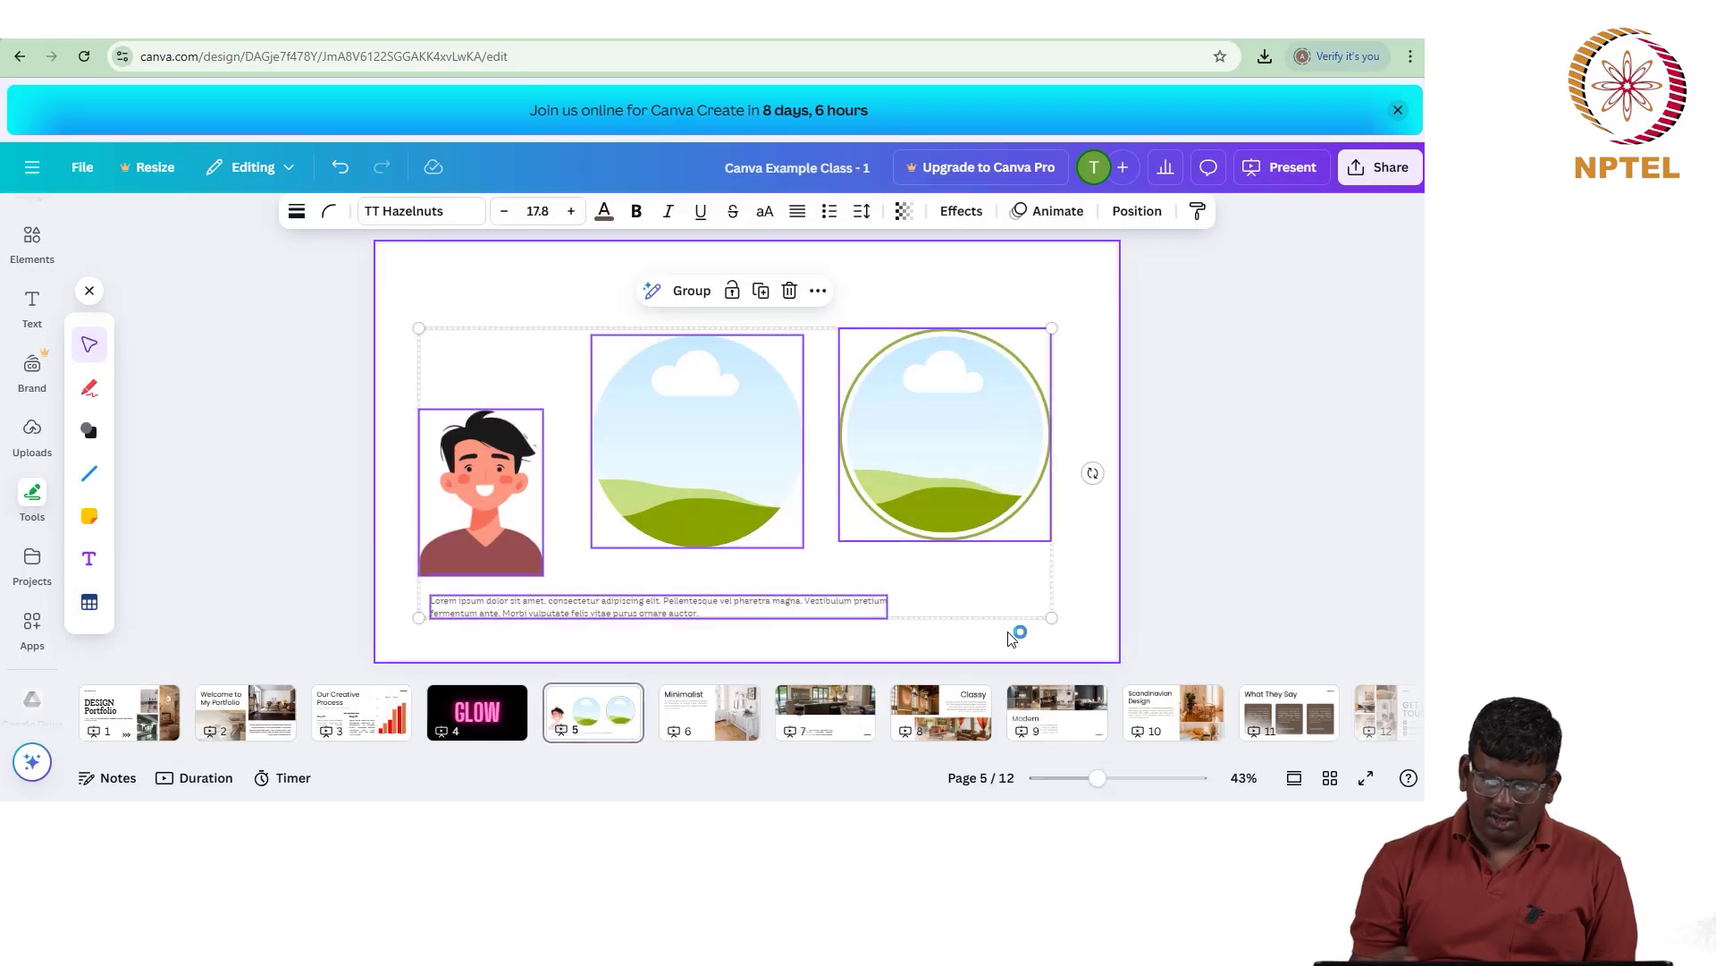
key(Delete)
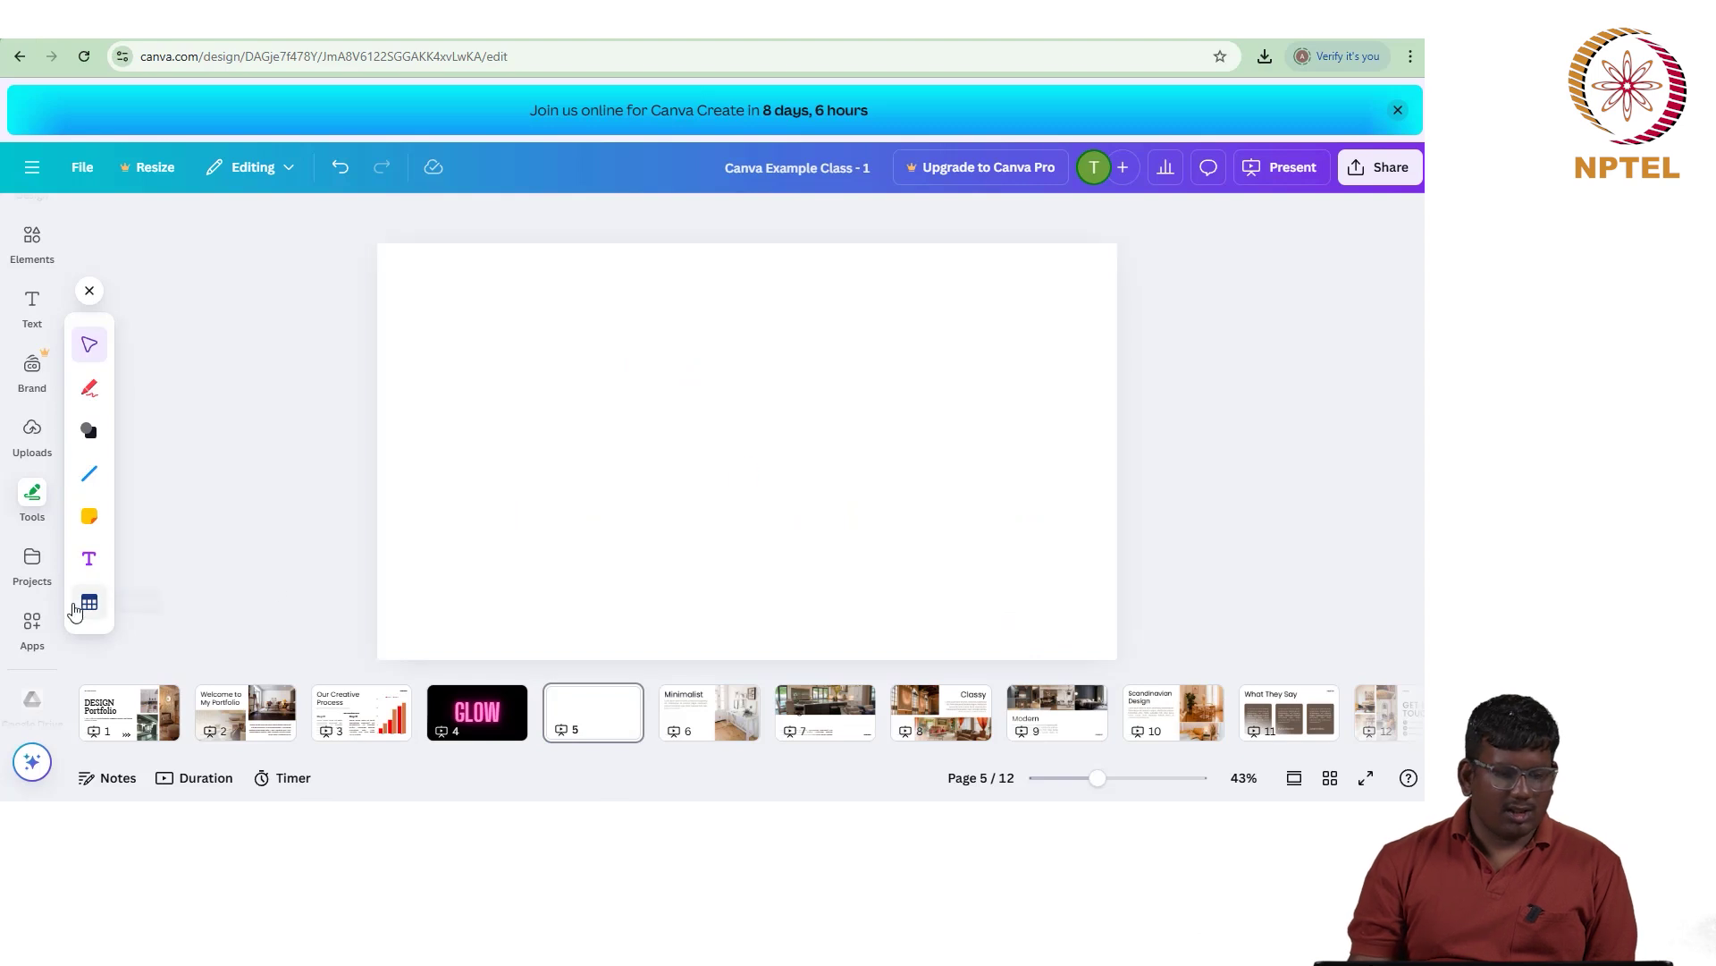
Step: Insert a table with four rows and four columns on page 5, with its first column widened outward
click(87, 603)
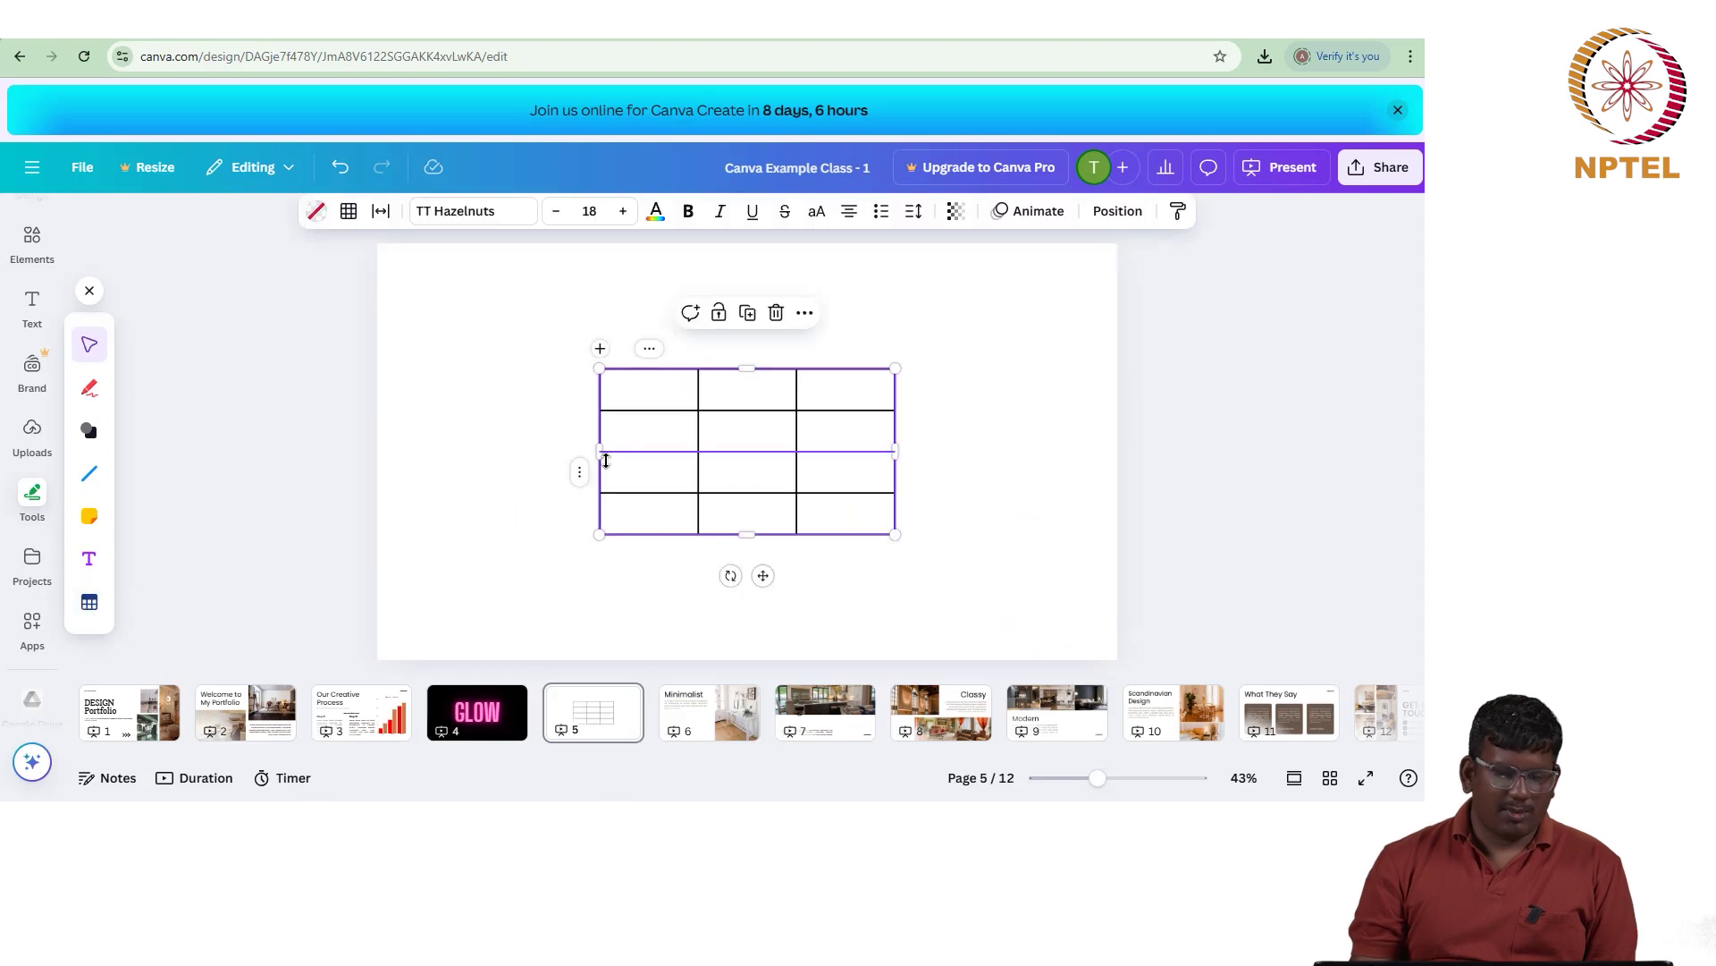
click(599, 350)
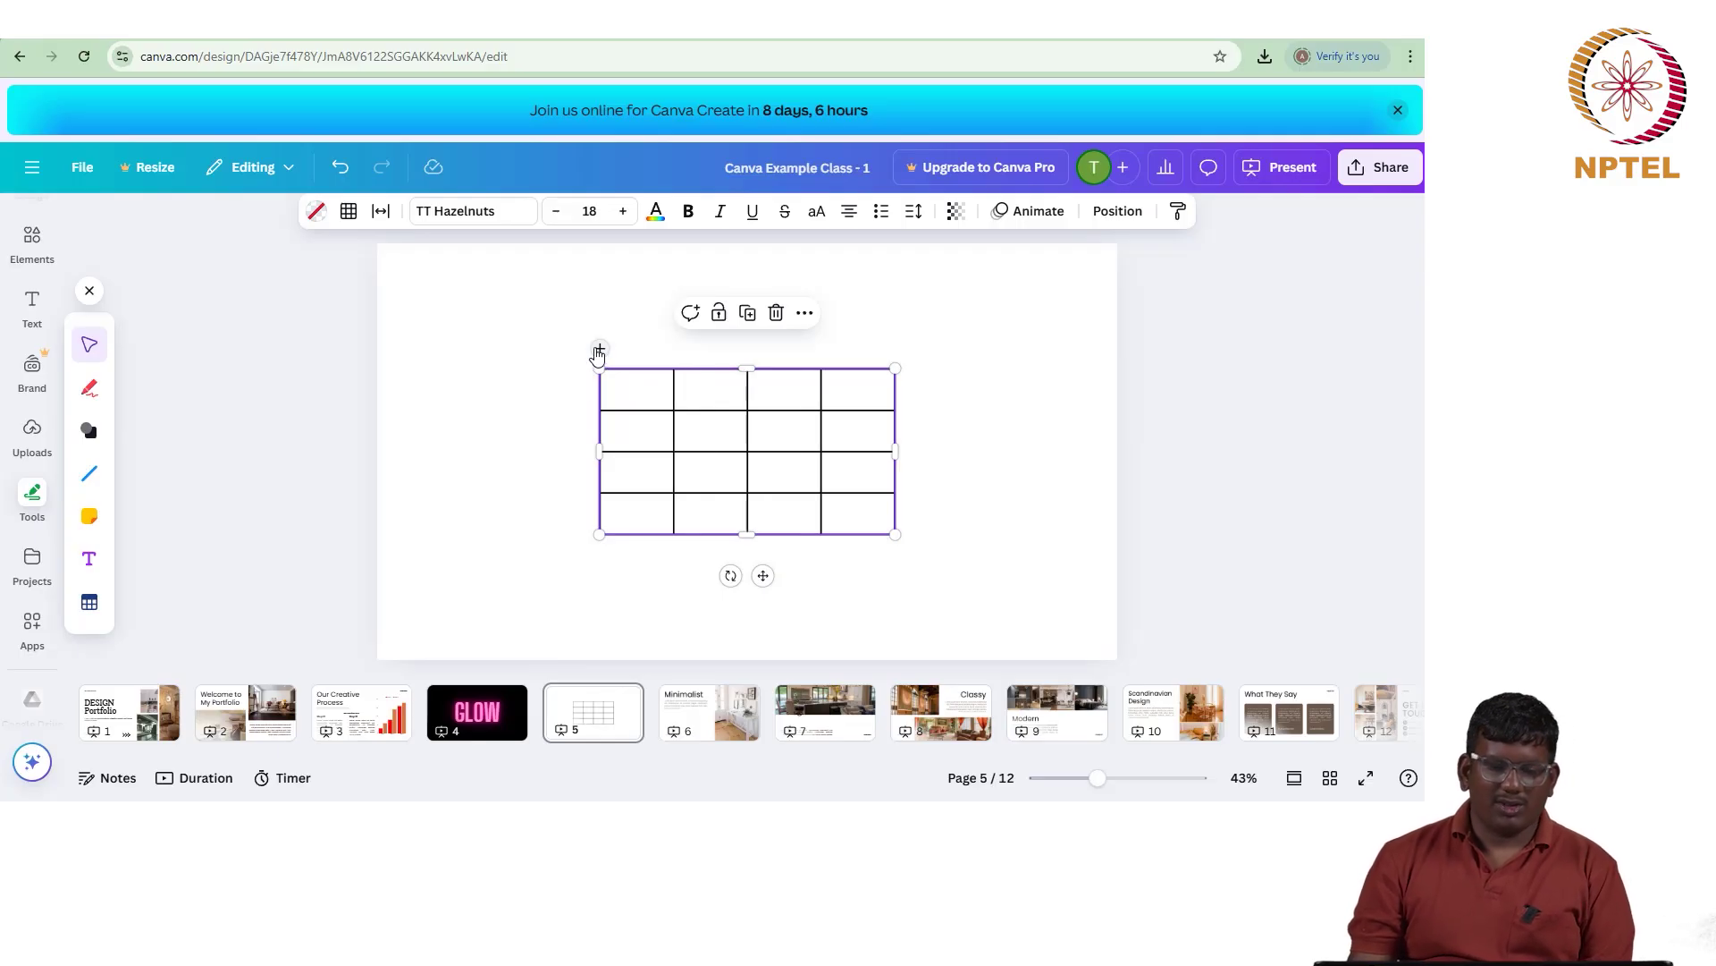
drag(595, 433, 491, 427)
Step: Examine the options offered for the table's first column and for a single cell in its last row
click(580, 352)
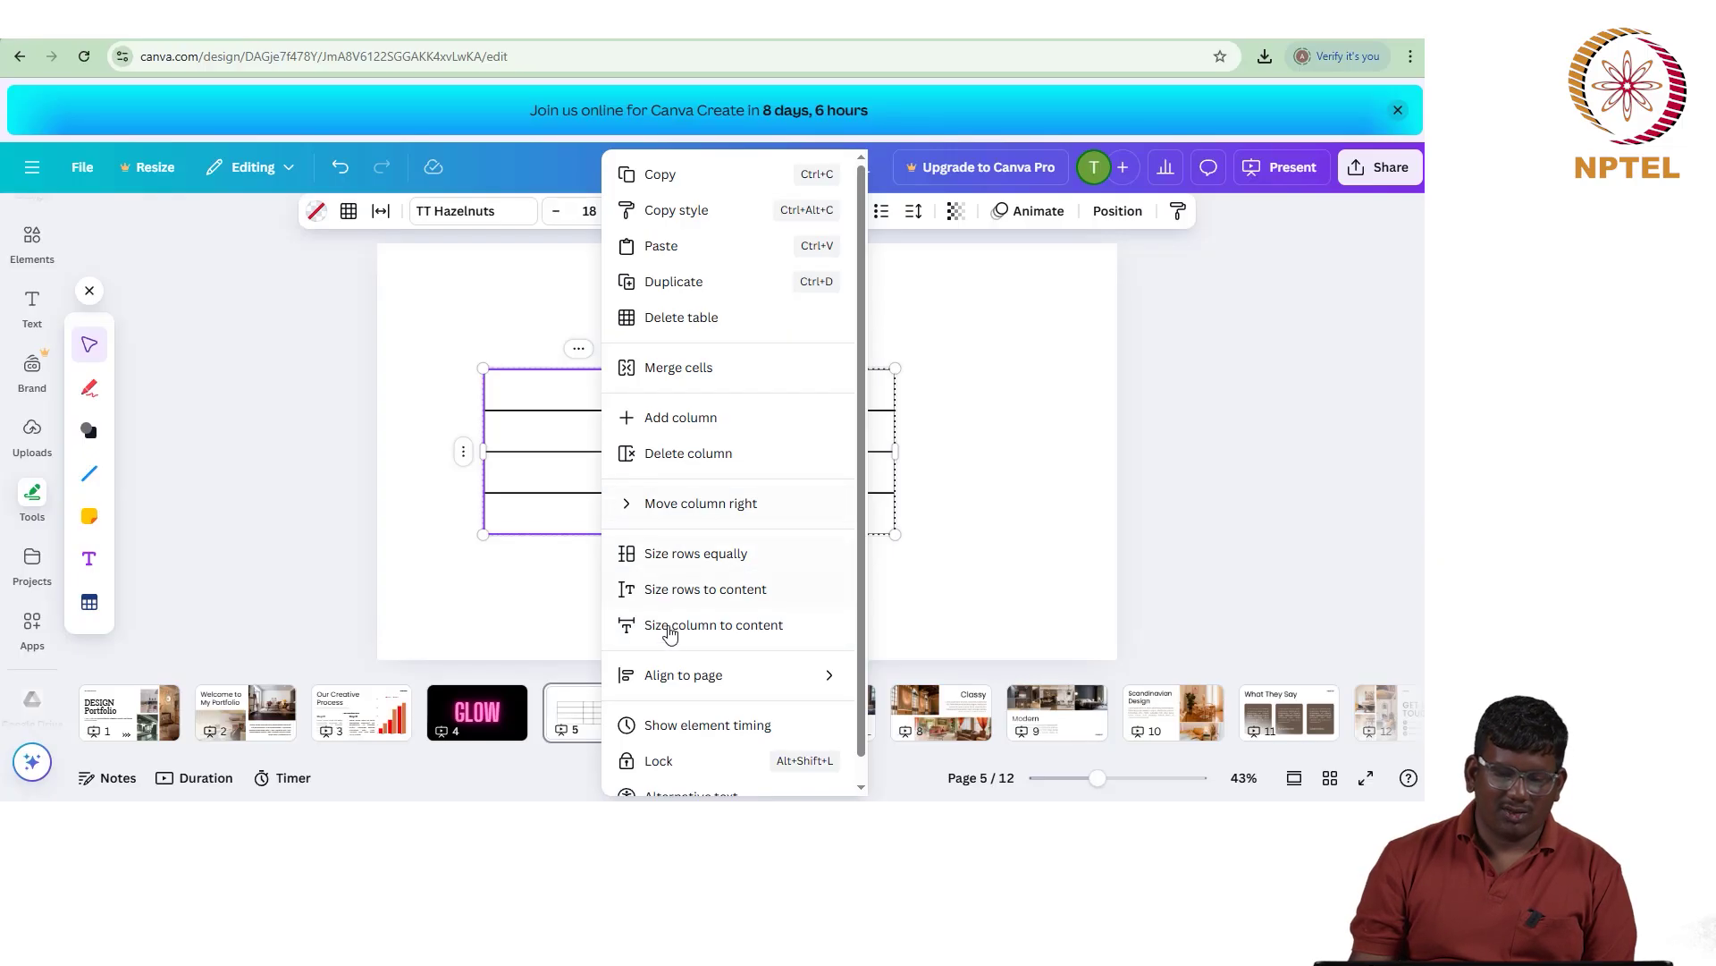
scroll(675, 654, down, 1)
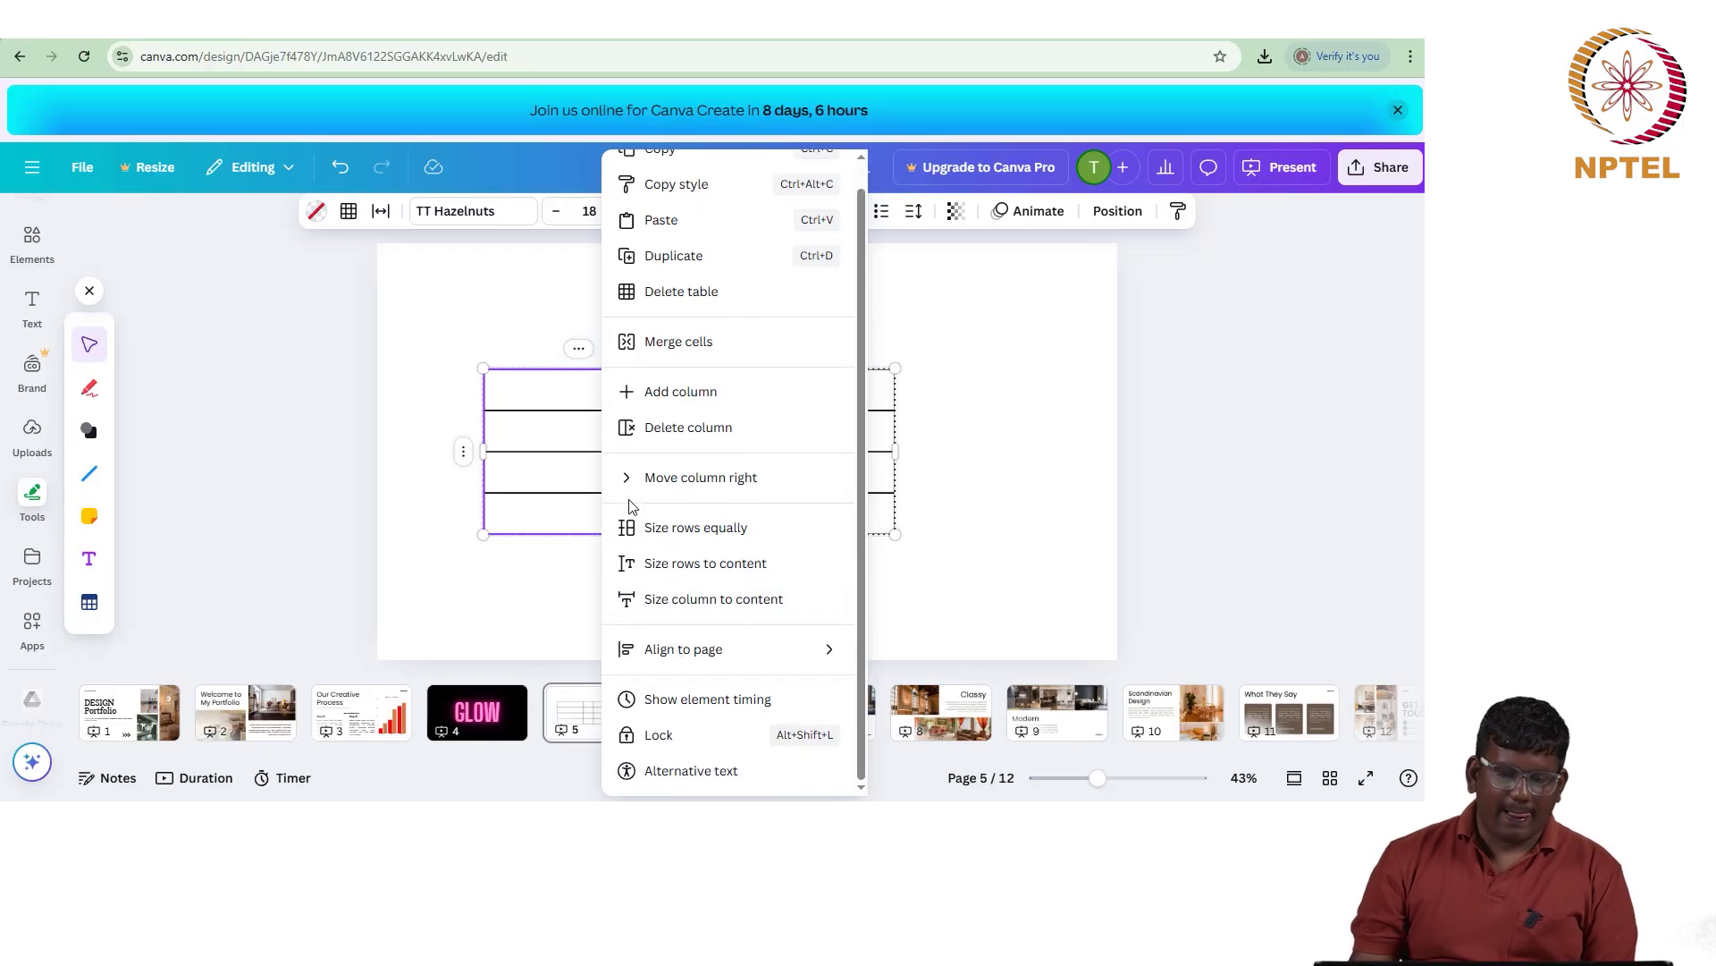
click(438, 570)
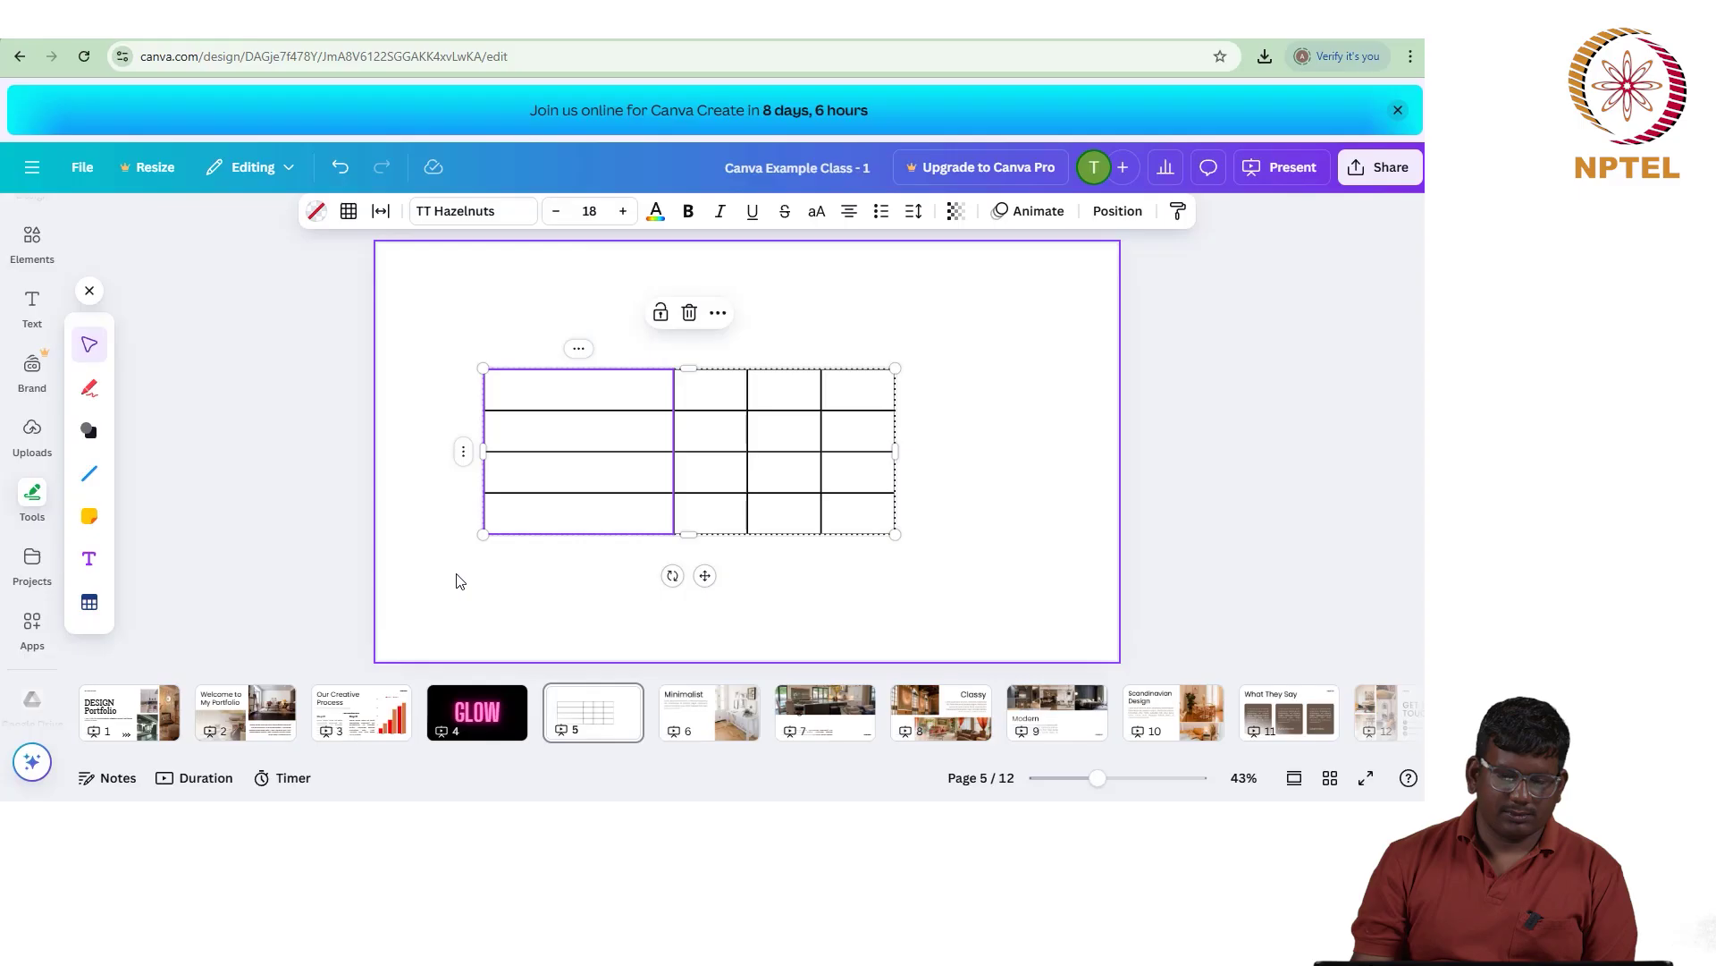
click(457, 575)
drag(466, 386, 807, 534)
right_click(806, 532)
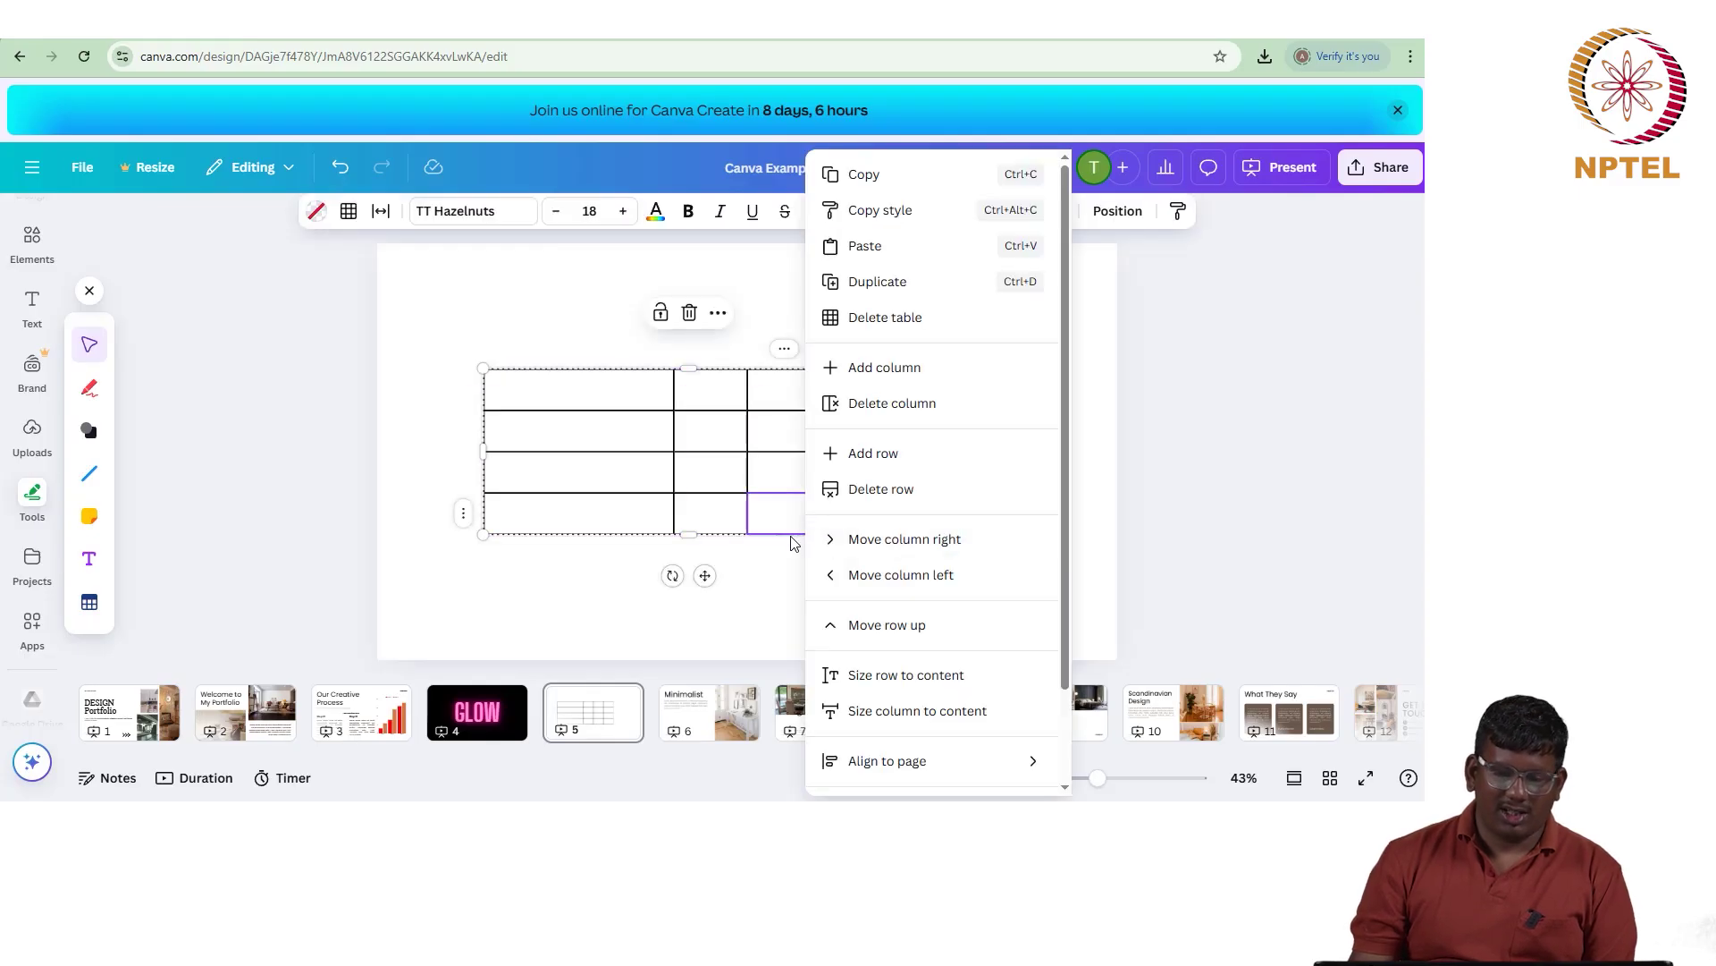
scroll(844, 605, down, 2)
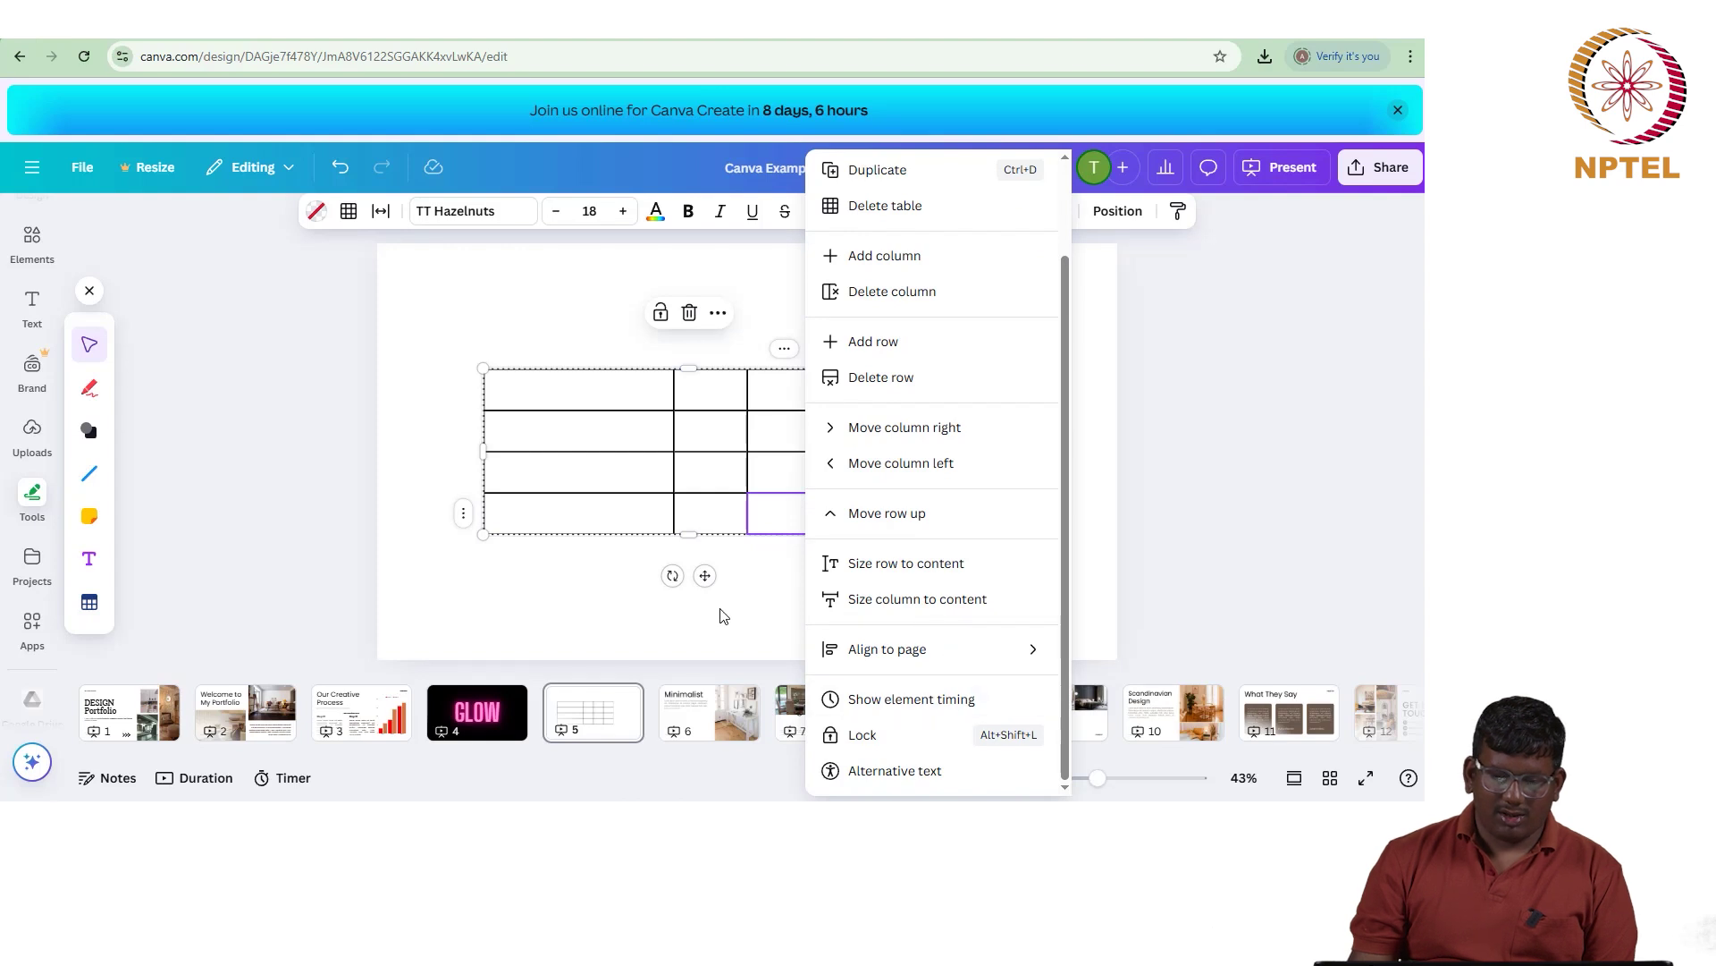
key(Escape)
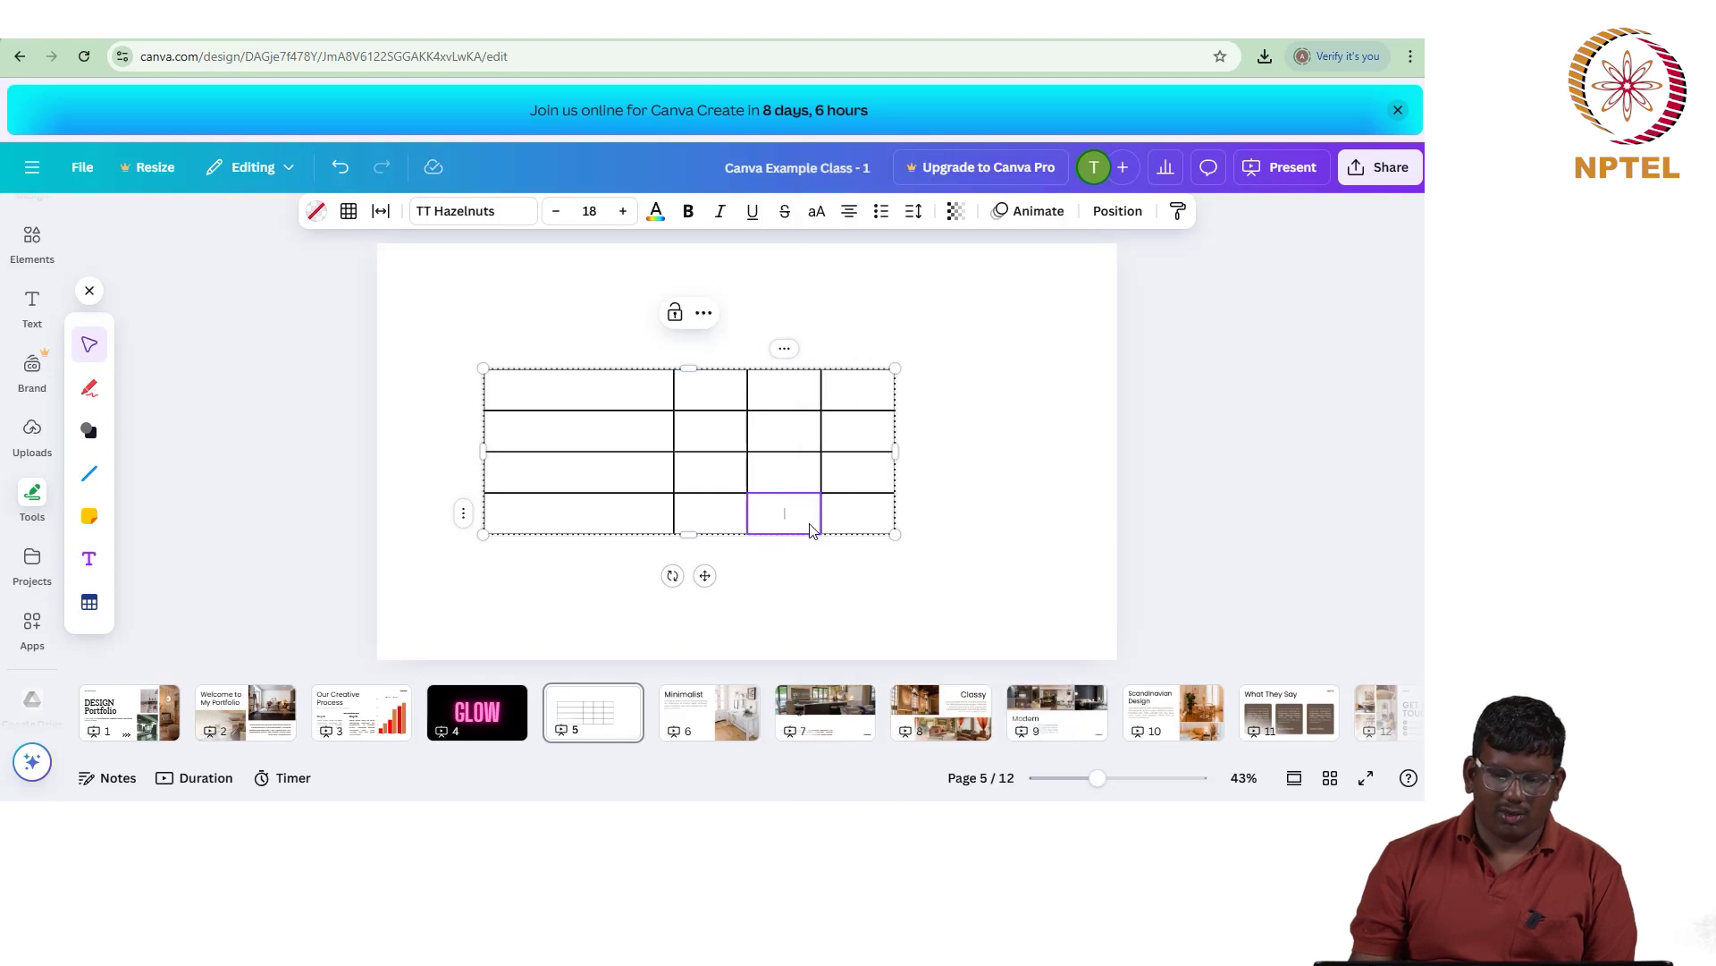
click(939, 557)
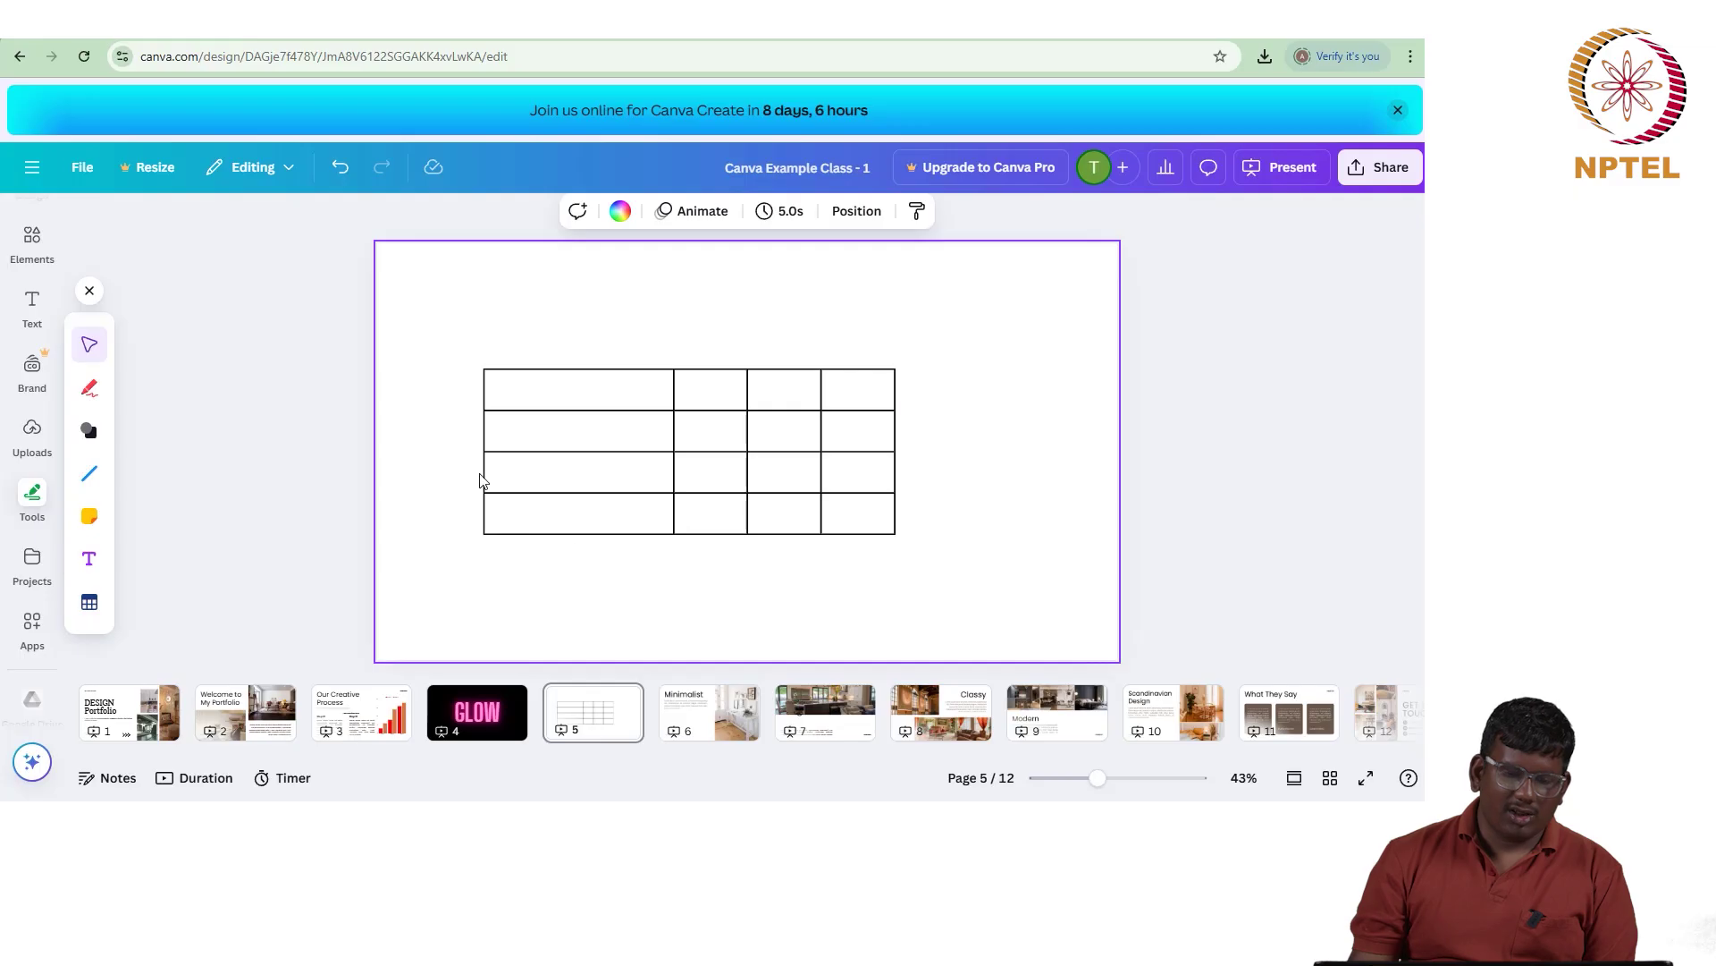
Step: Examine the options offered for a cell in the table's second row and for the whole table
drag(460, 350, 986, 616)
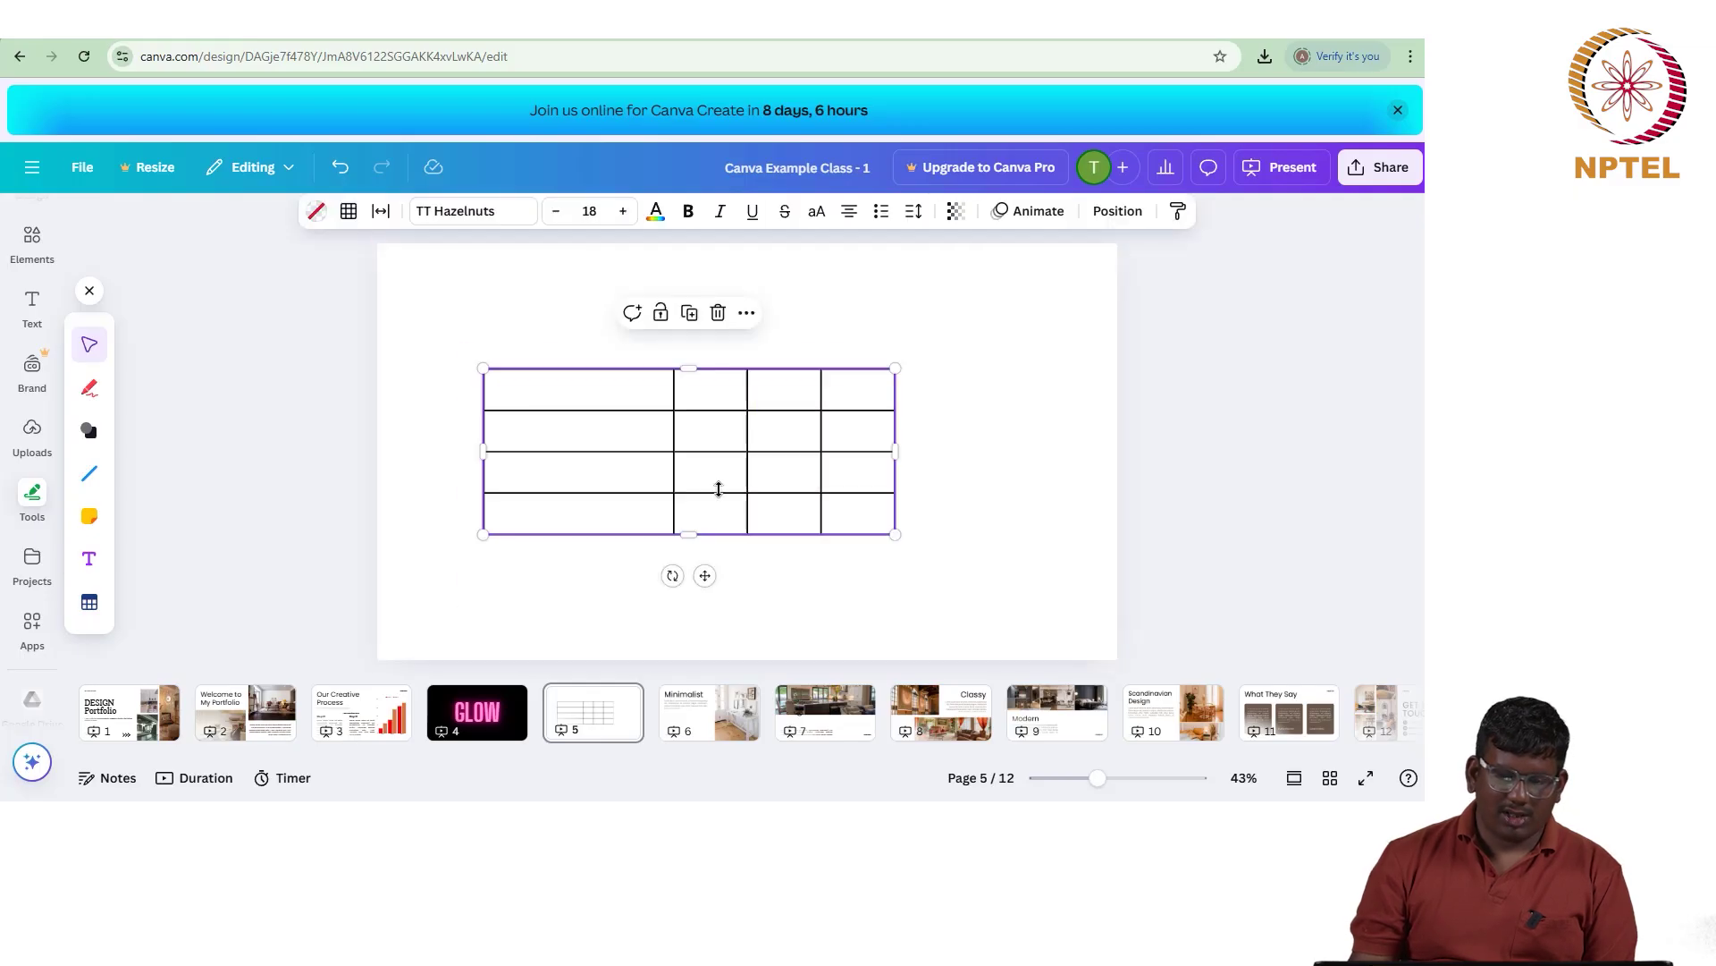
right_click(714, 435)
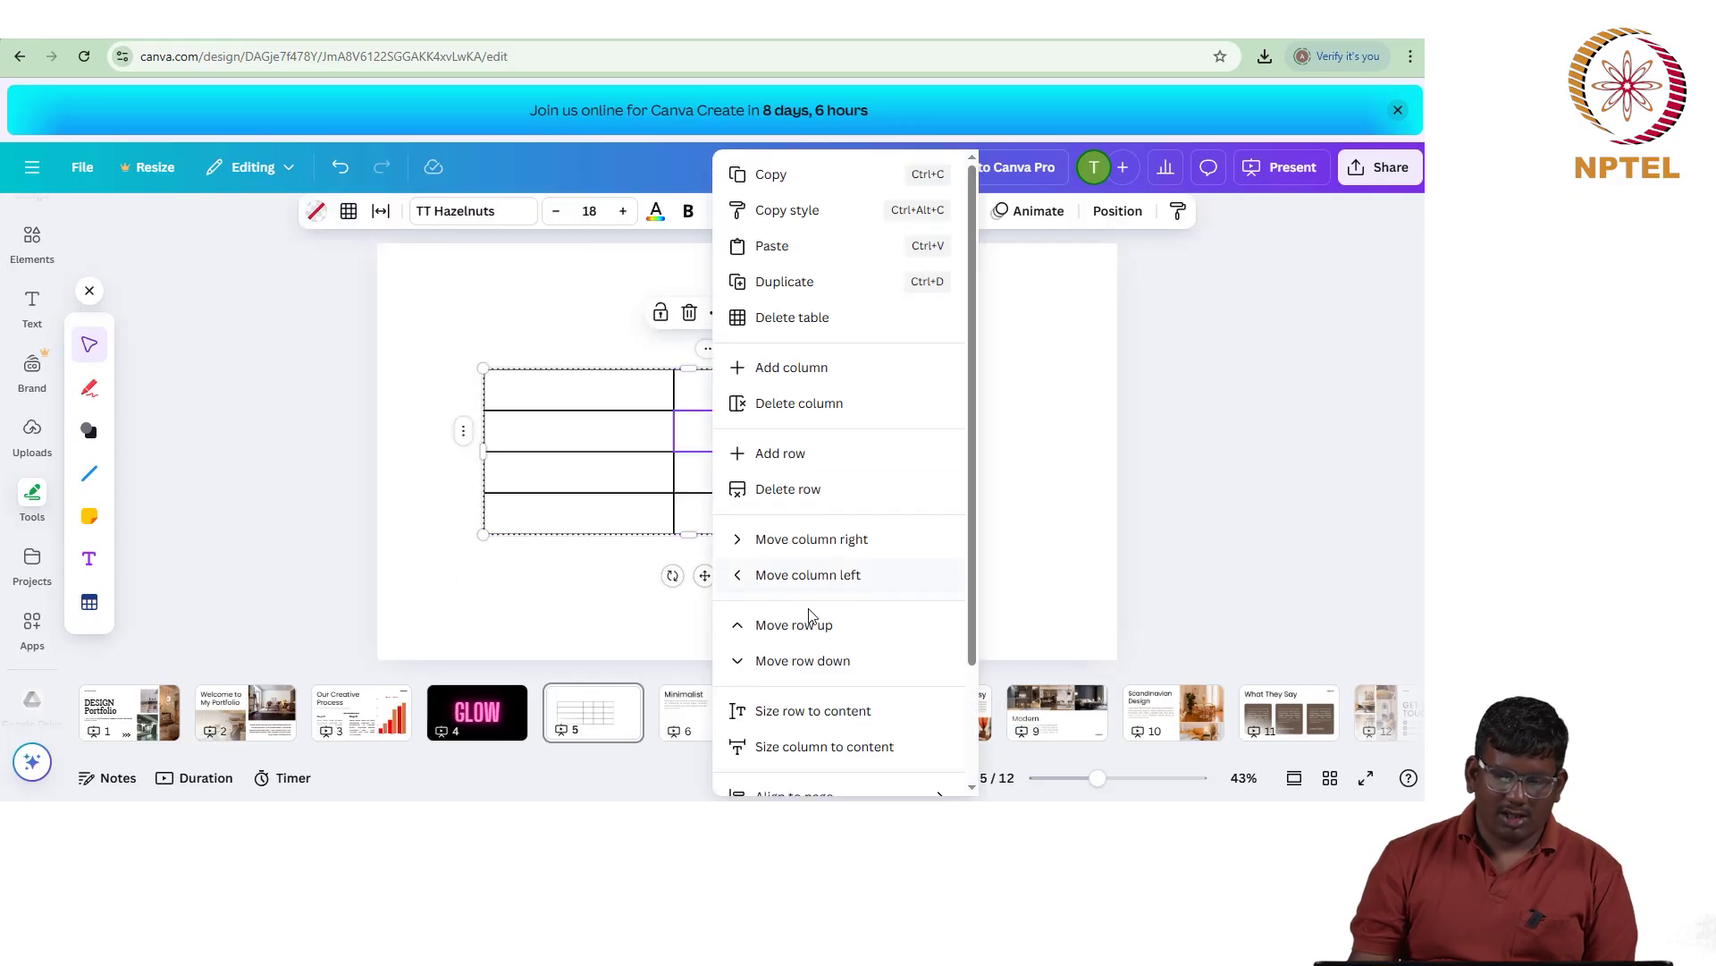
scroll(809, 617, down, 3)
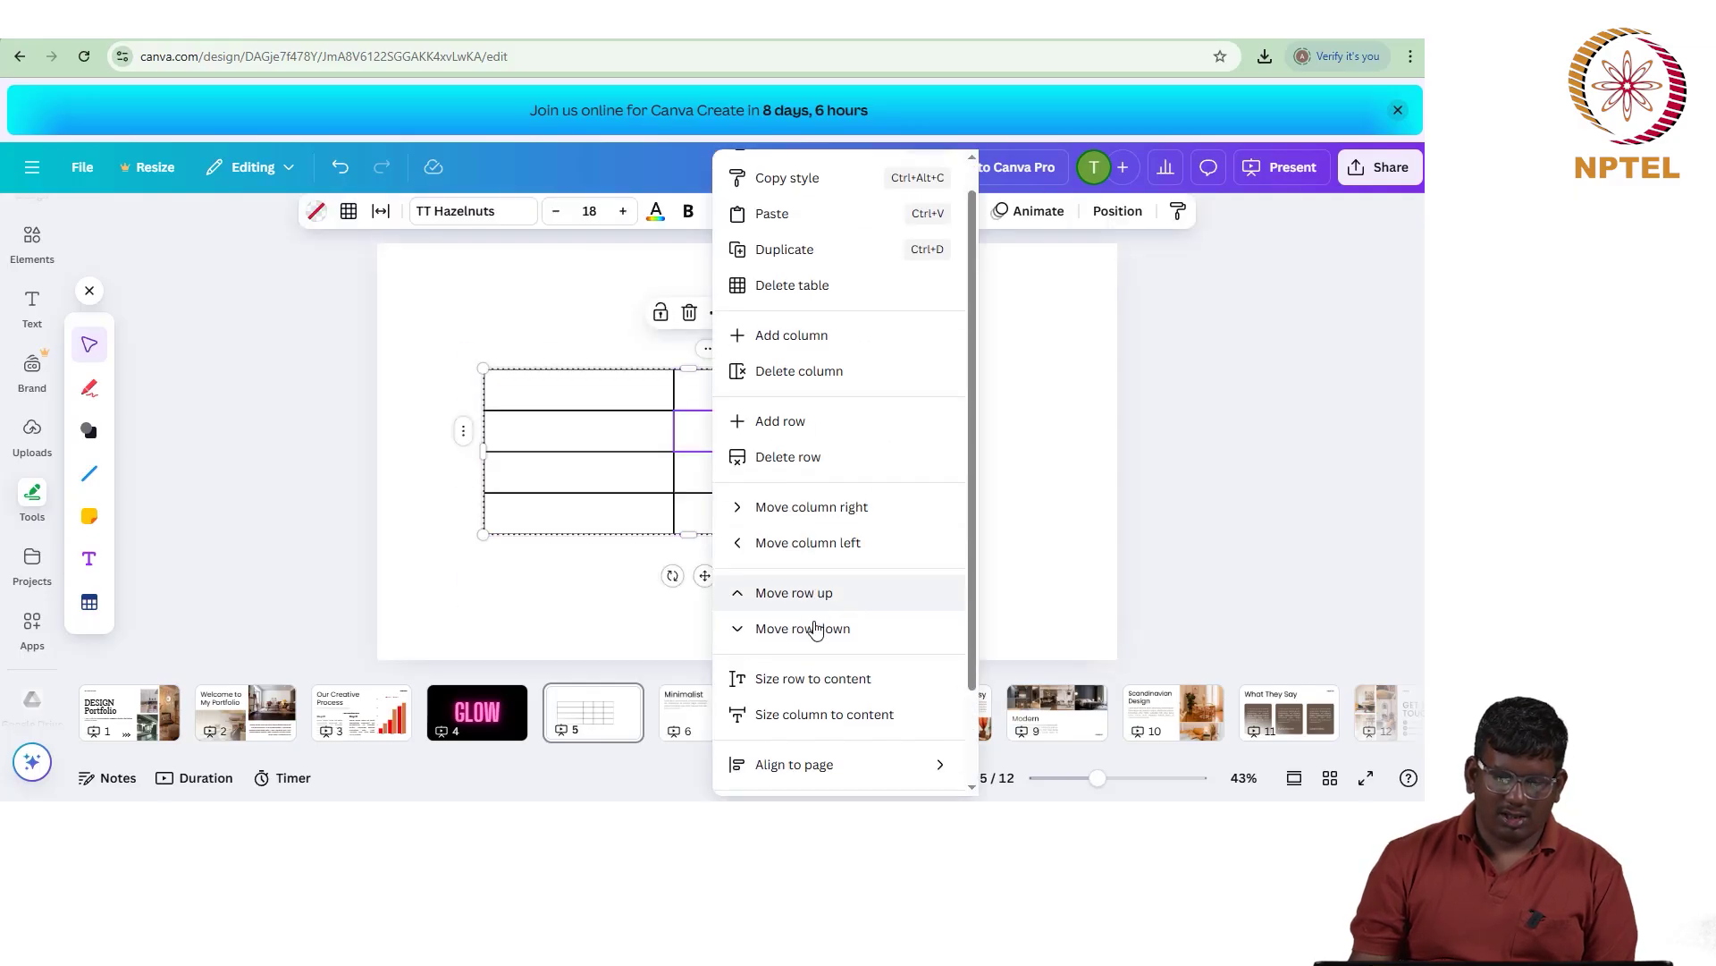
click(569, 594)
drag(469, 353, 955, 562)
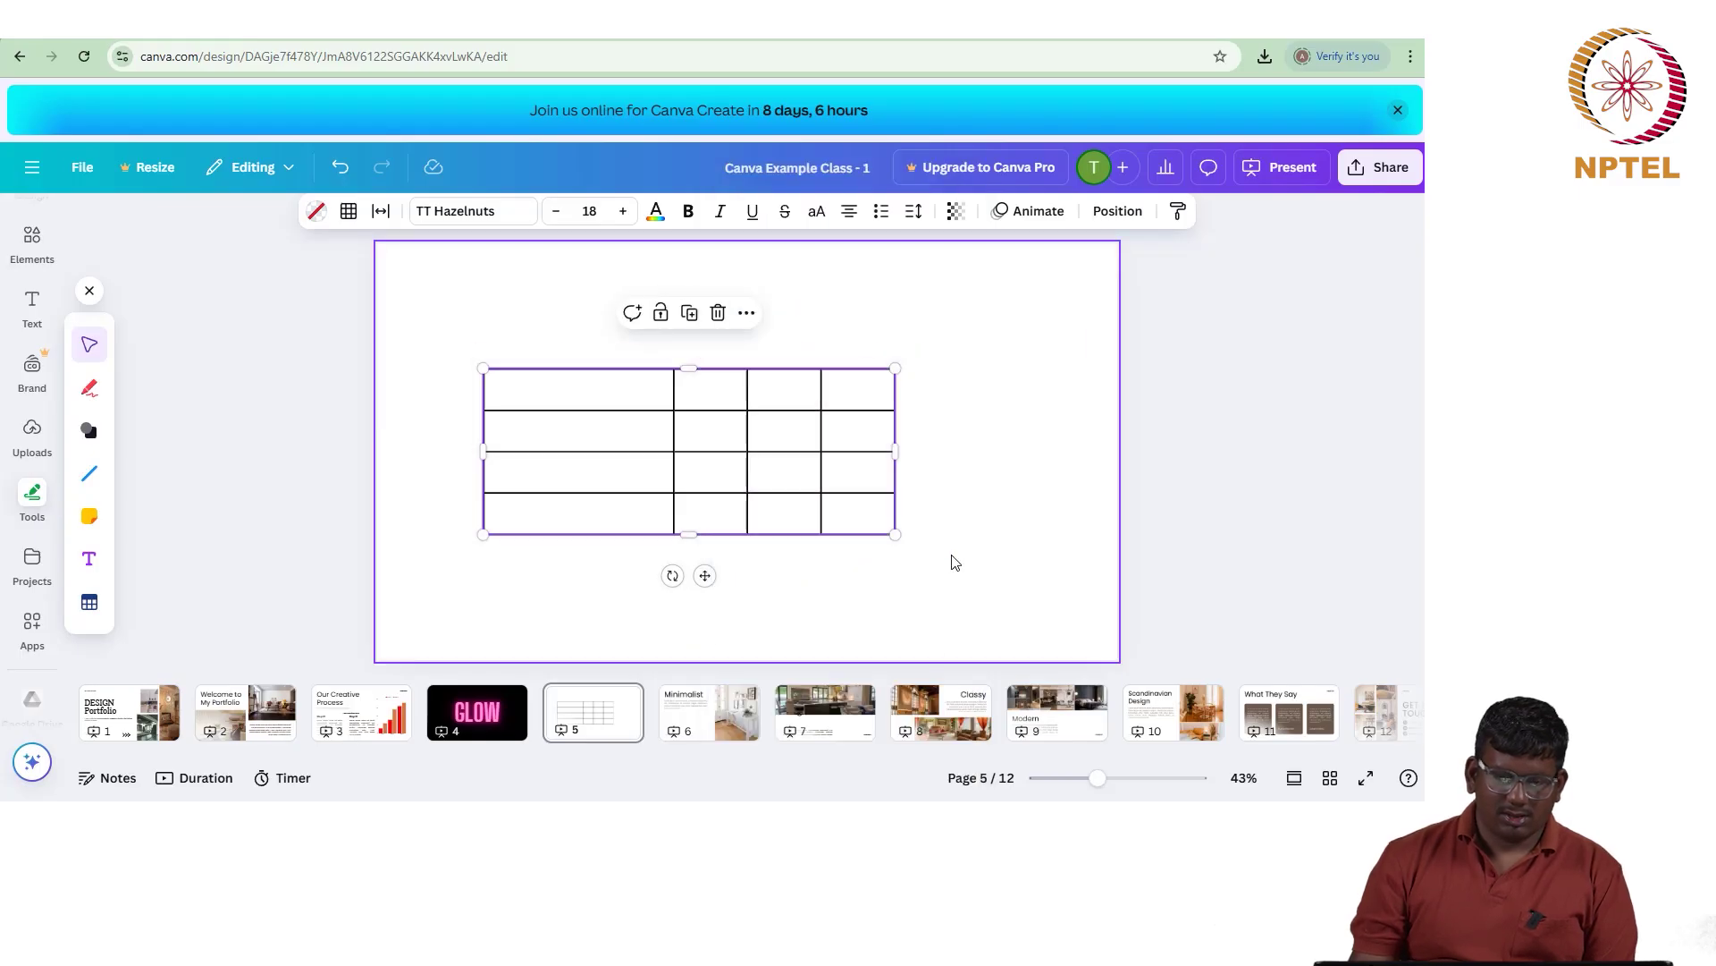
right_click(703, 575)
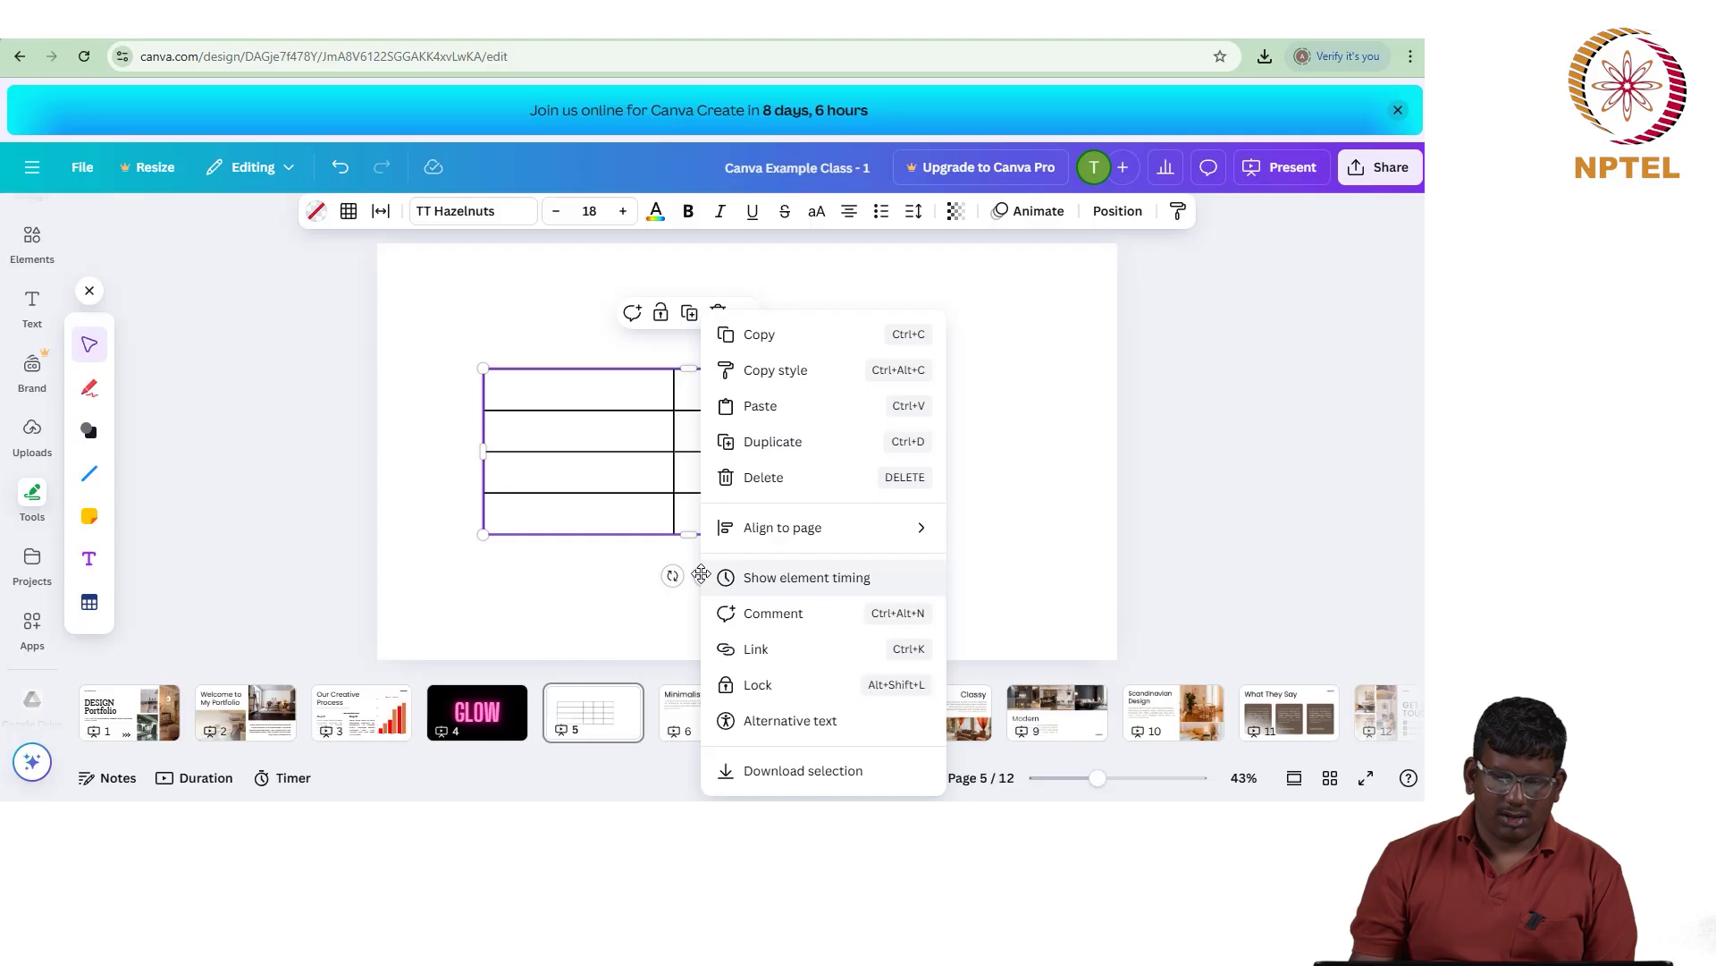
click(1076, 529)
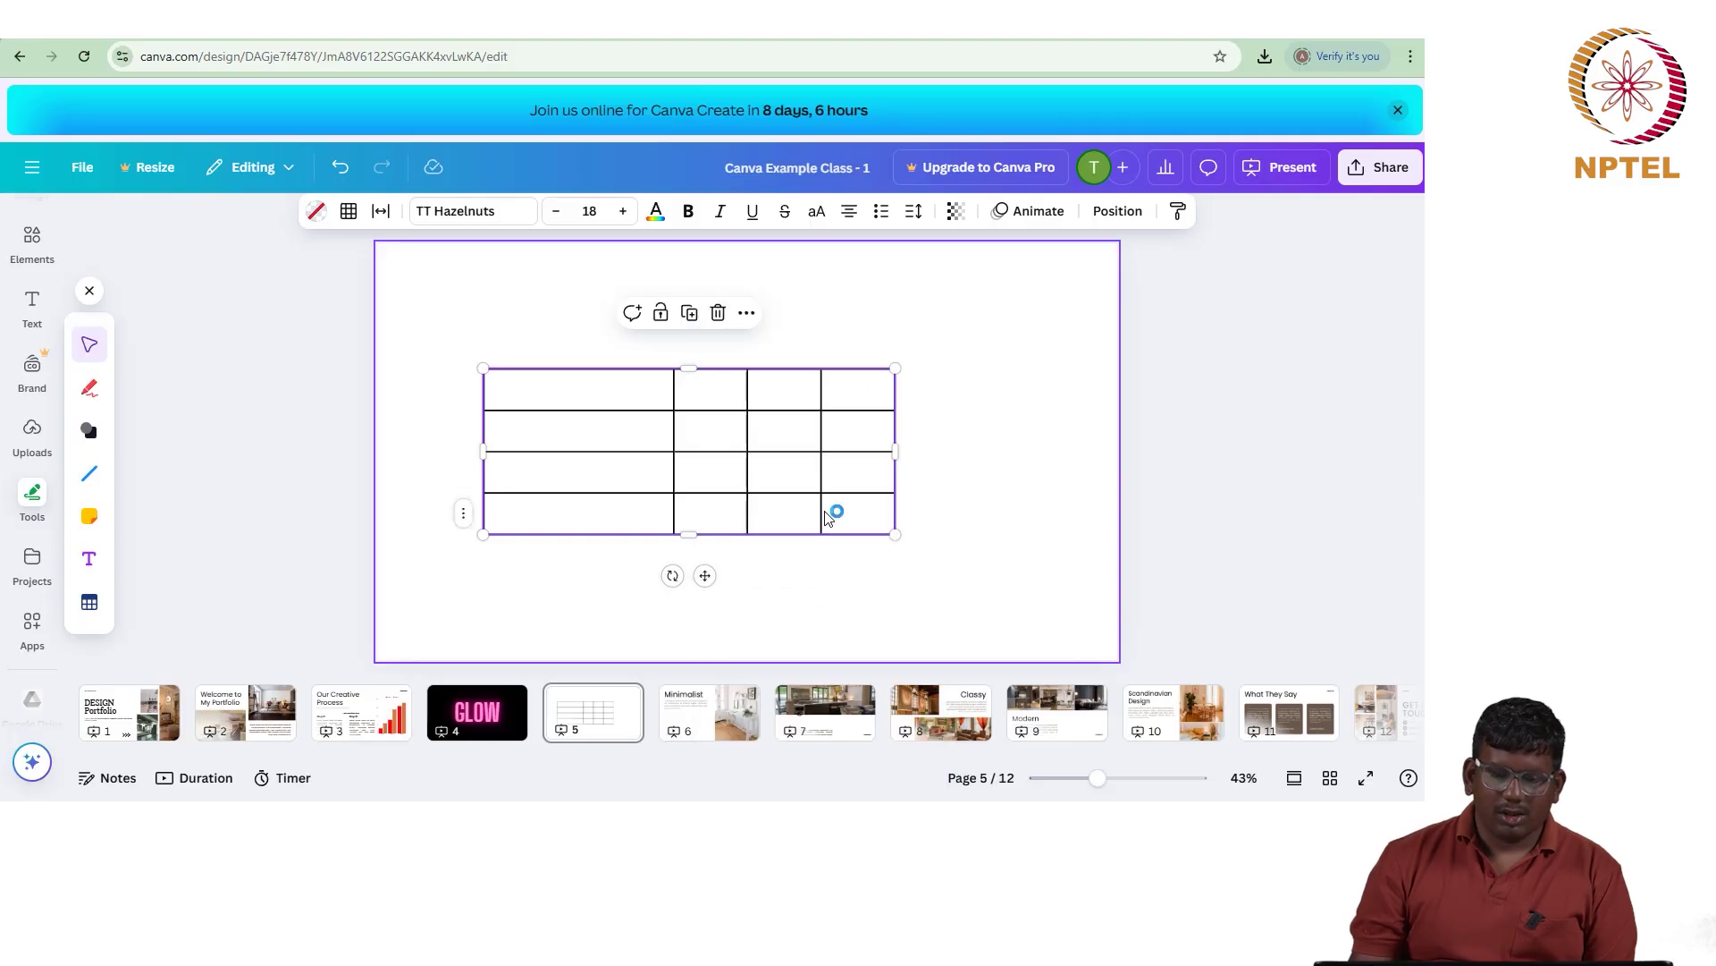
Step: Shift the border between the table's first two columns to narrow the first, and review the whole table's additional options
drag(675, 455, 596, 455)
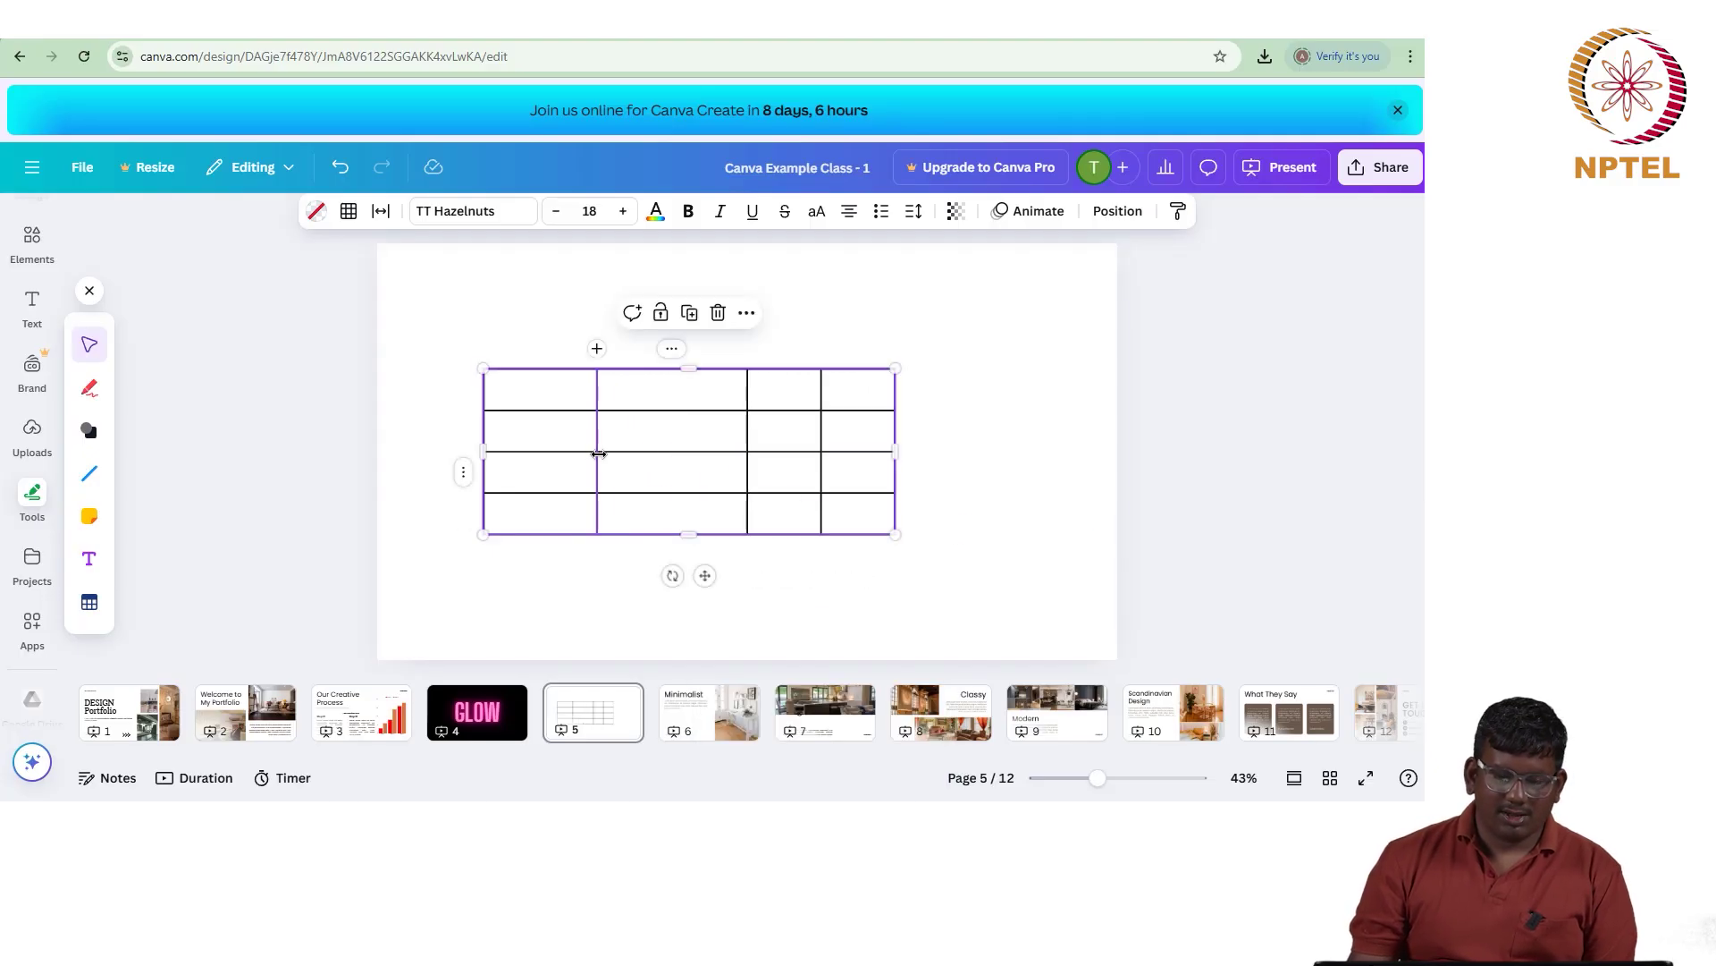
click(747, 313)
scroll(854, 613, down, 1)
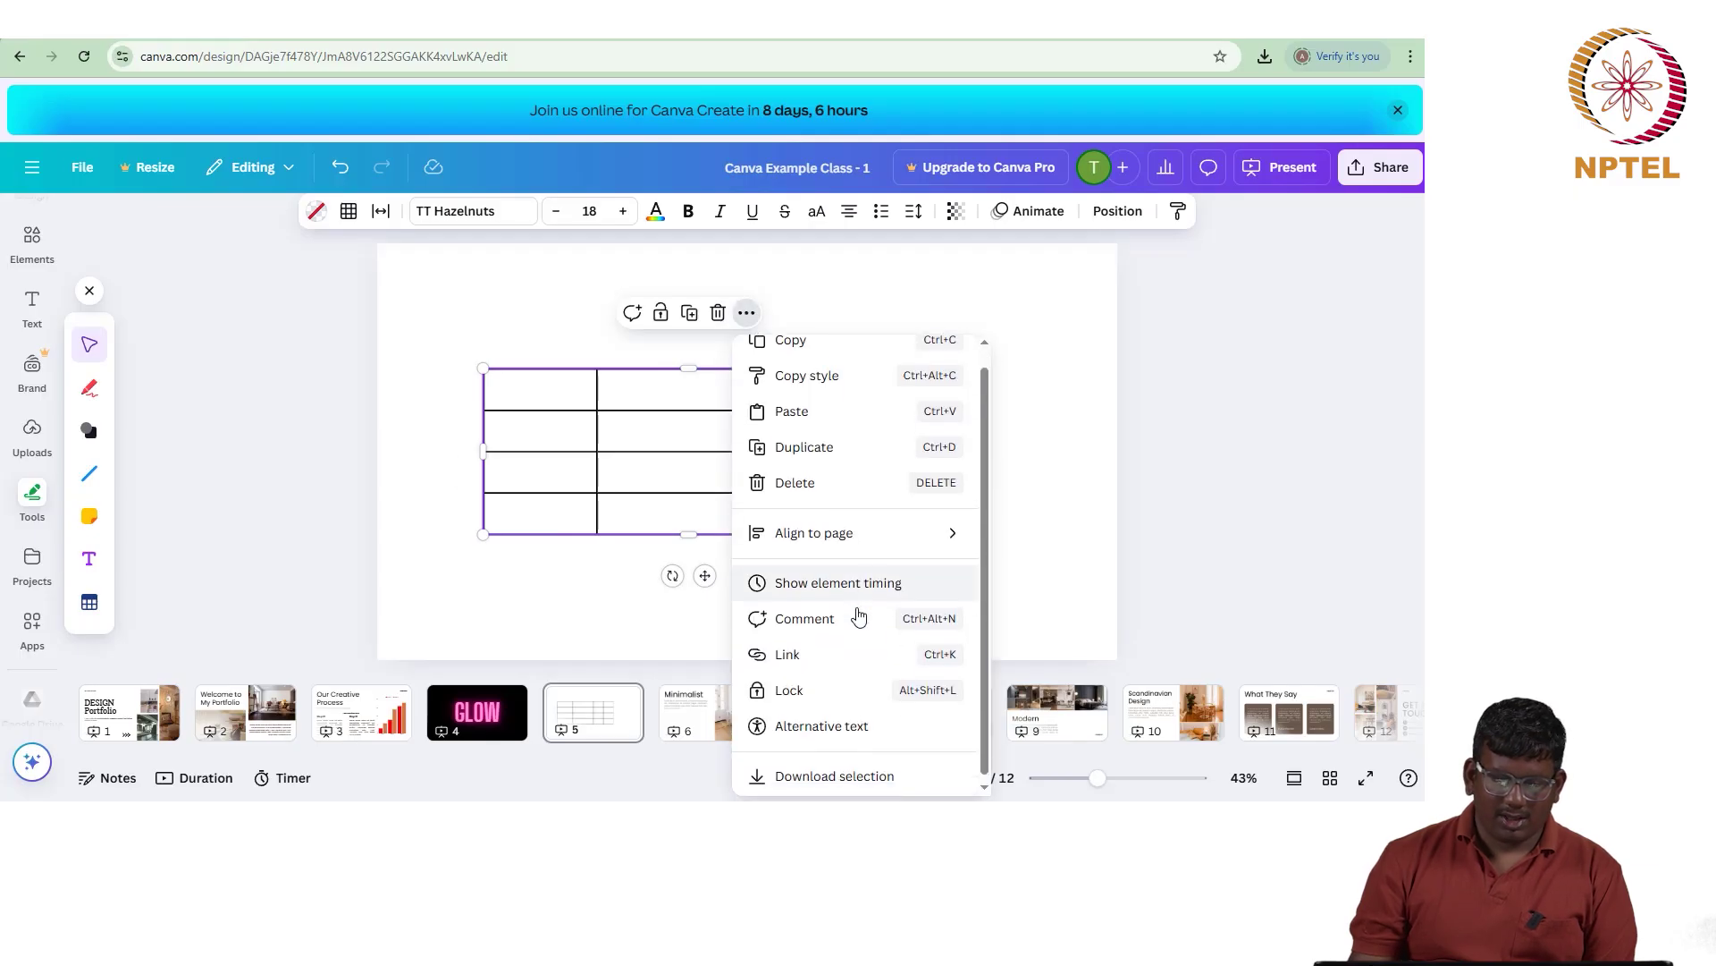
click(523, 596)
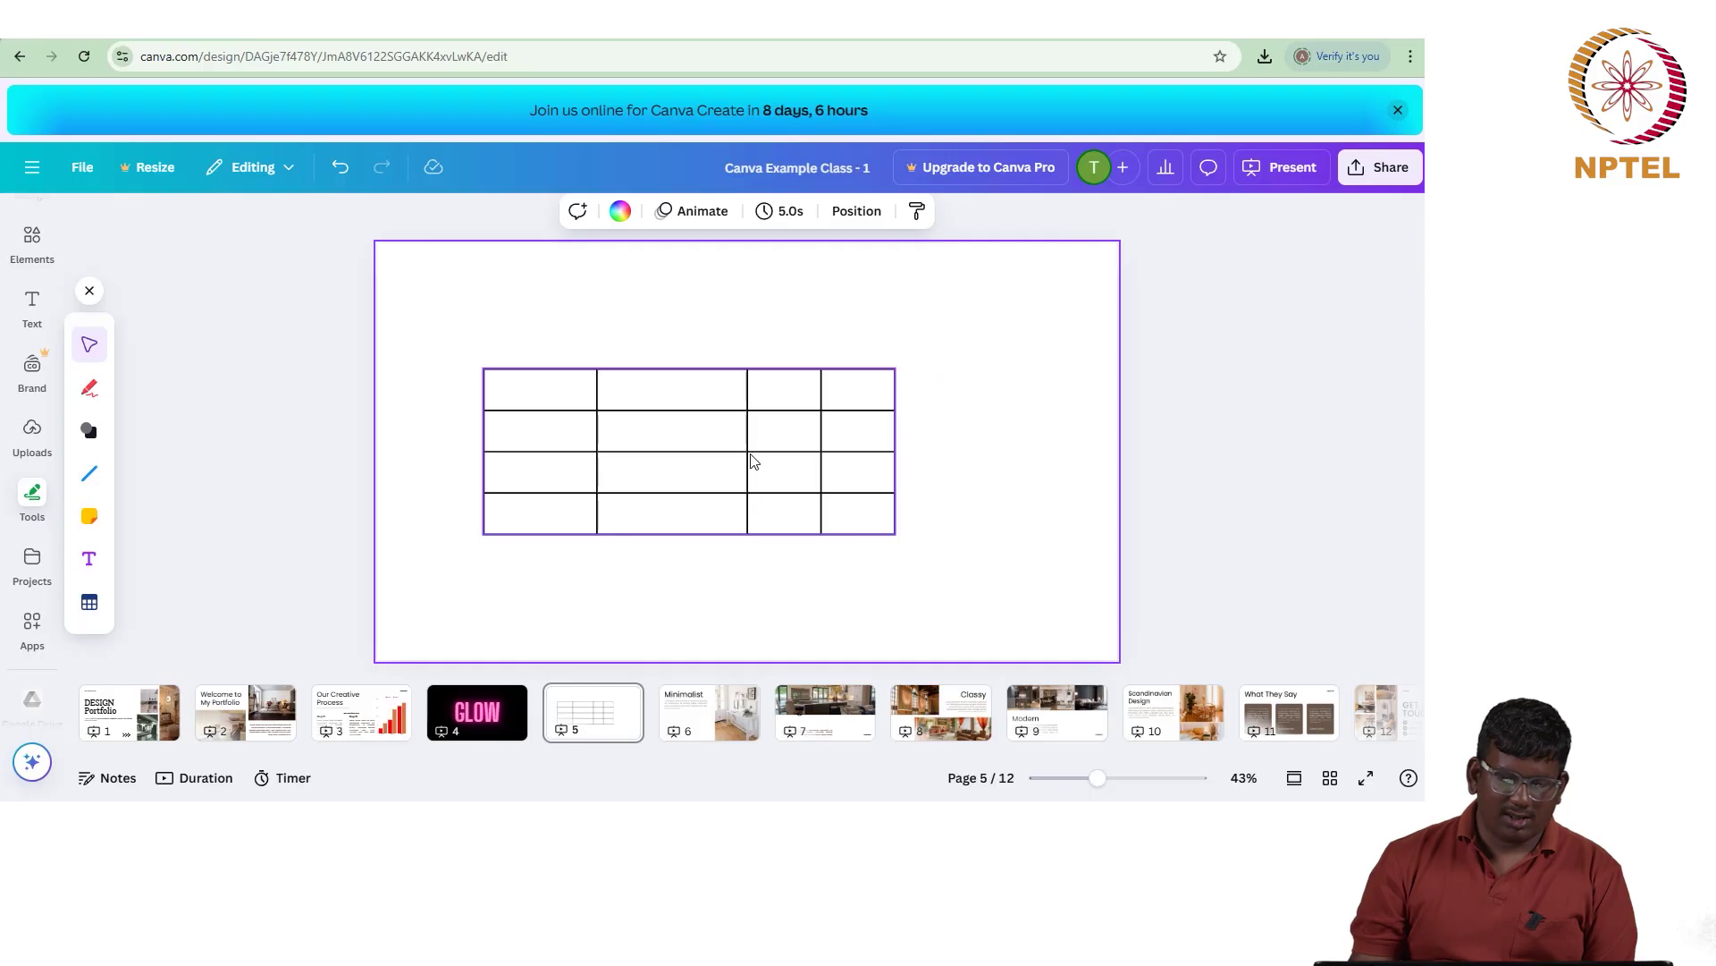
Step: Move the table toward the middle of the page and size its columns equally
drag(549, 376, 607, 380)
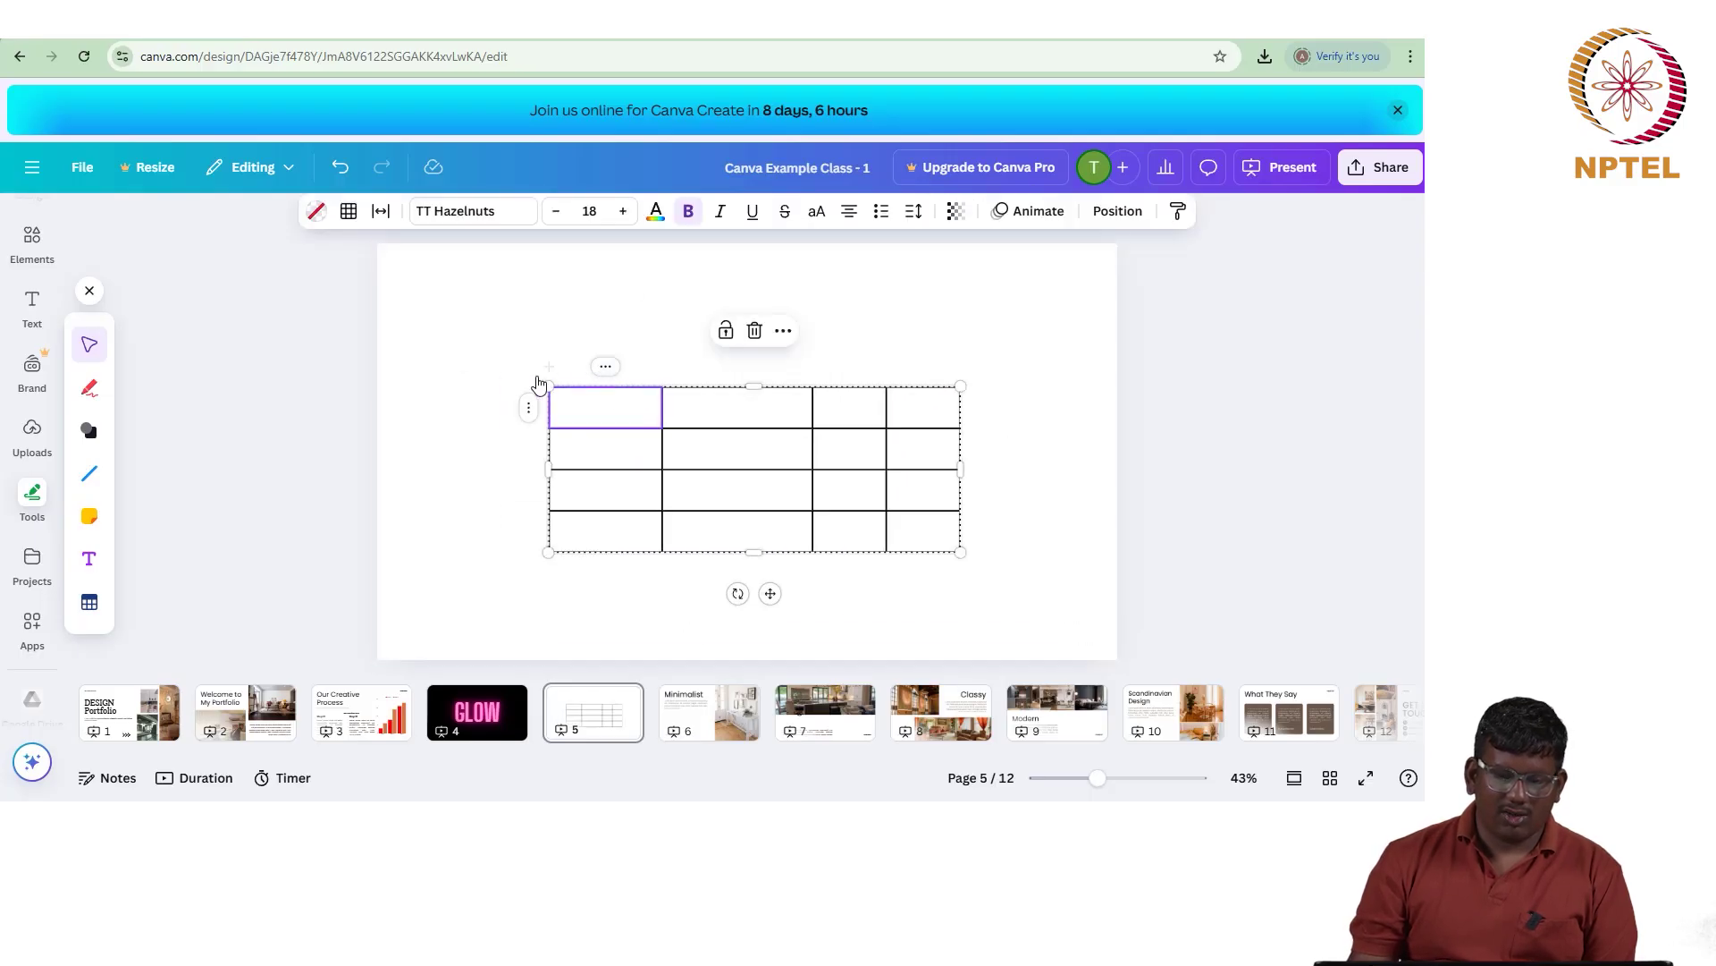
click(528, 412)
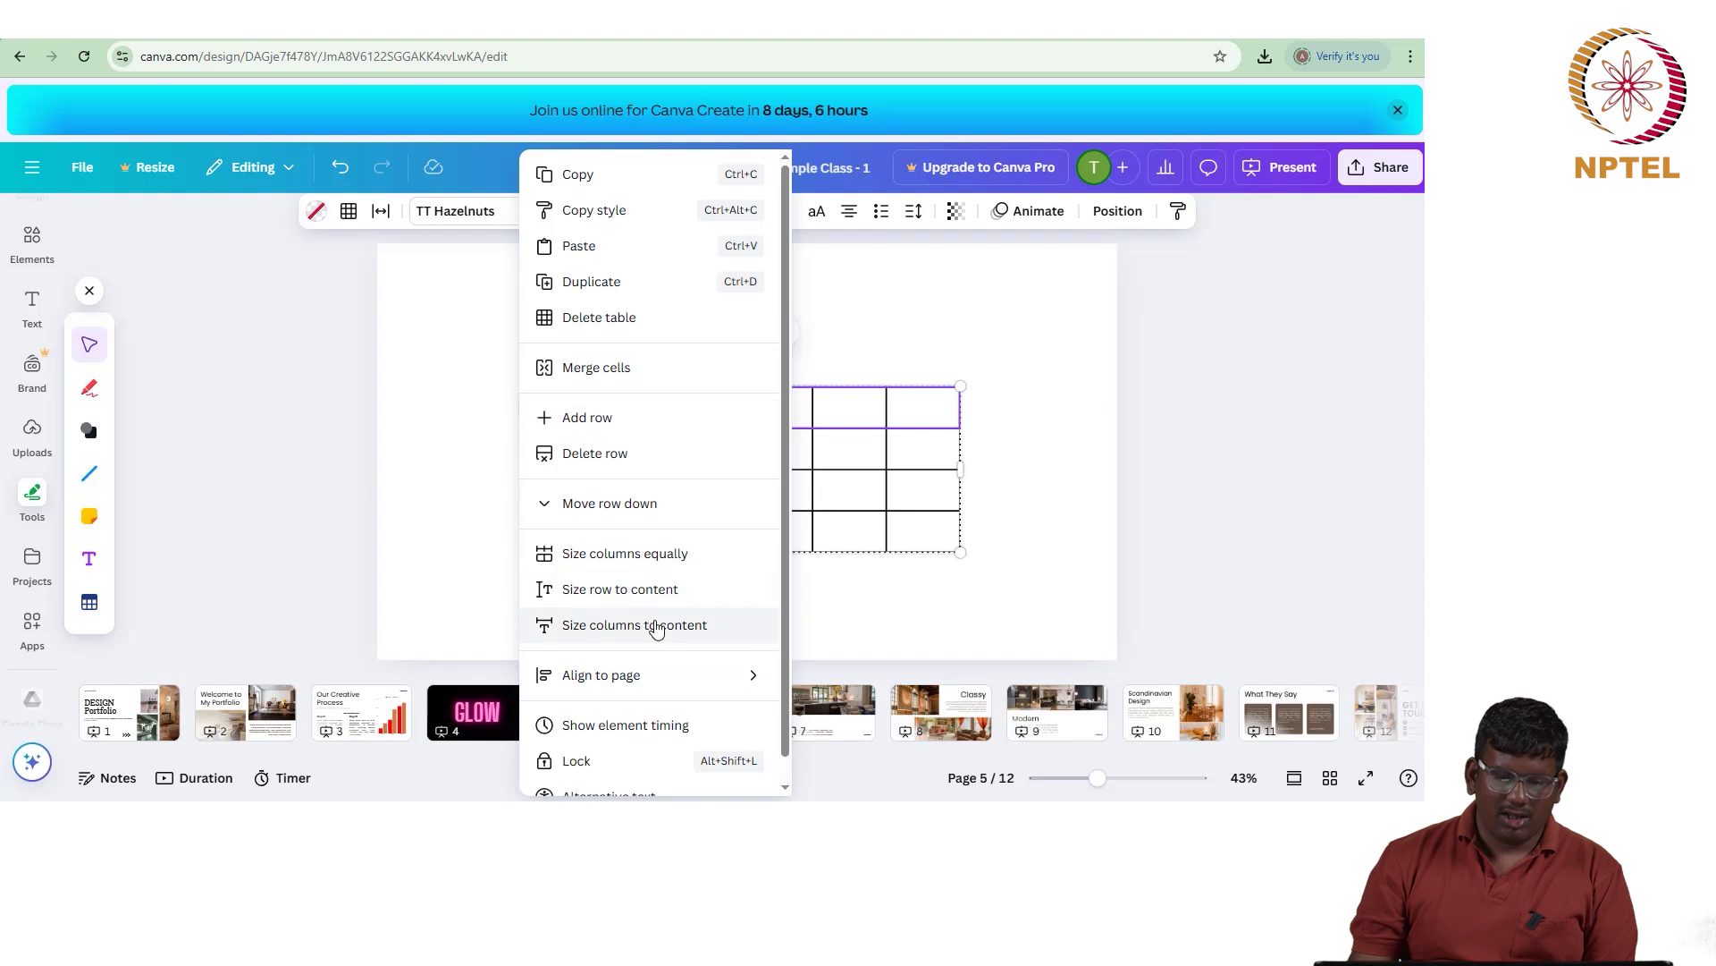
click(658, 555)
click(529, 408)
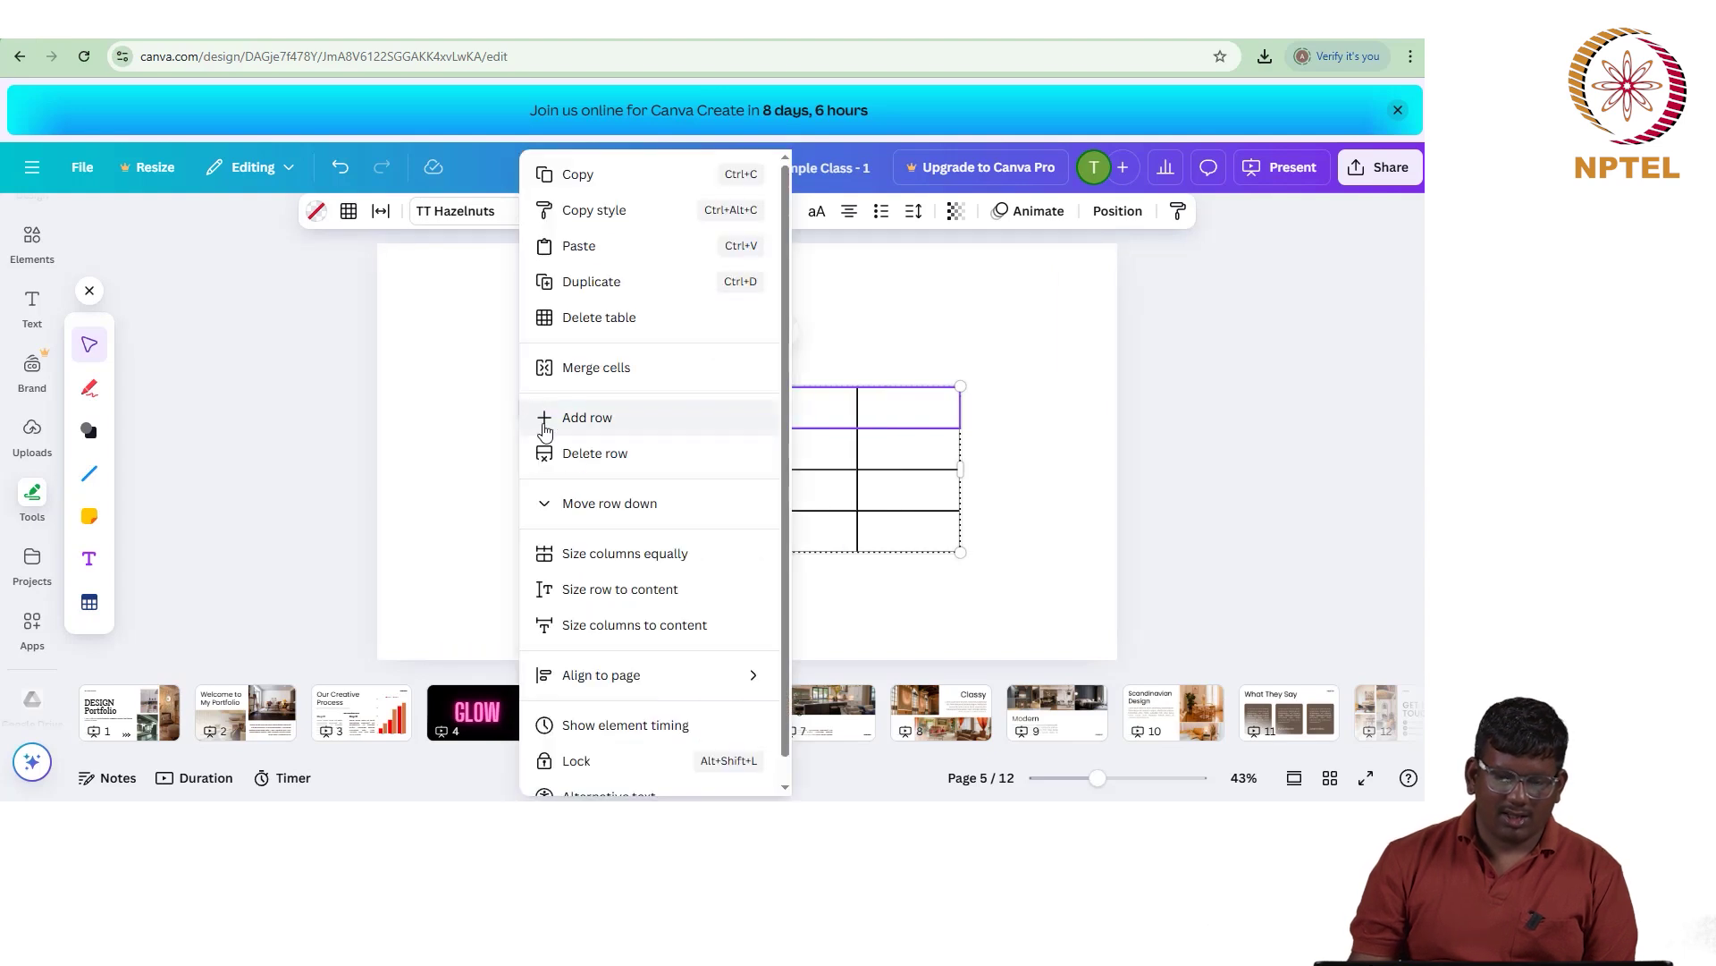
click(856, 498)
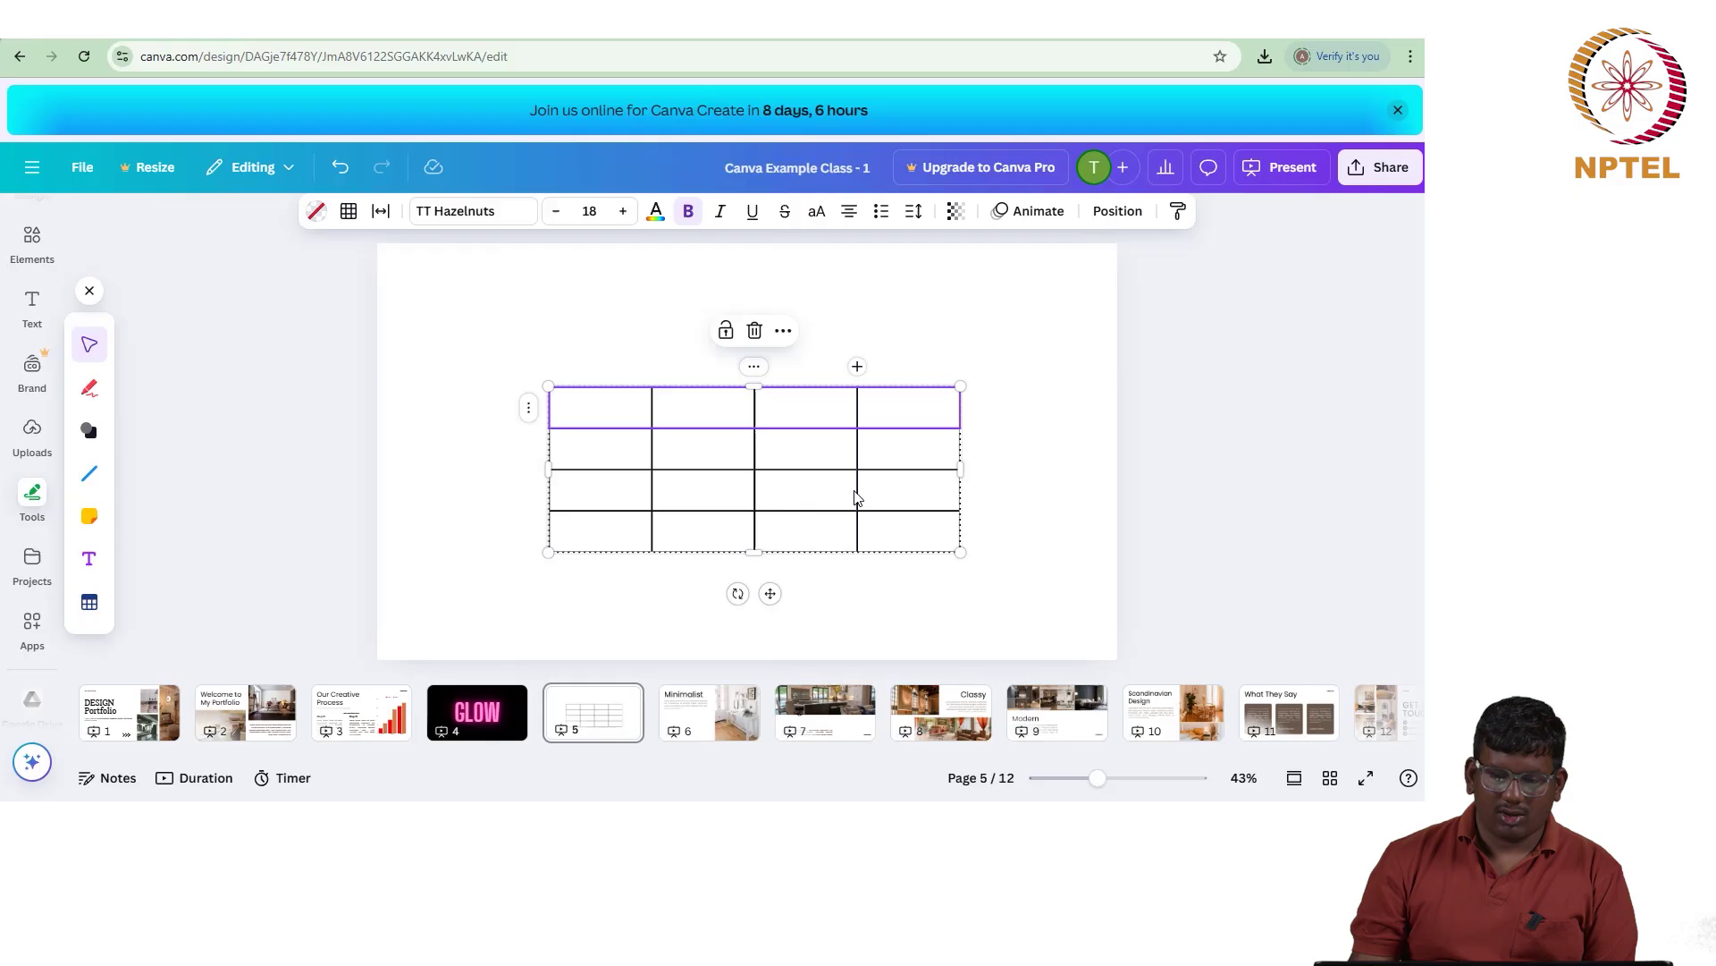
Step: Move the table up toward the upper-left part of the page
click(498, 425)
drag(583, 413, 525, 383)
click(691, 372)
click(540, 379)
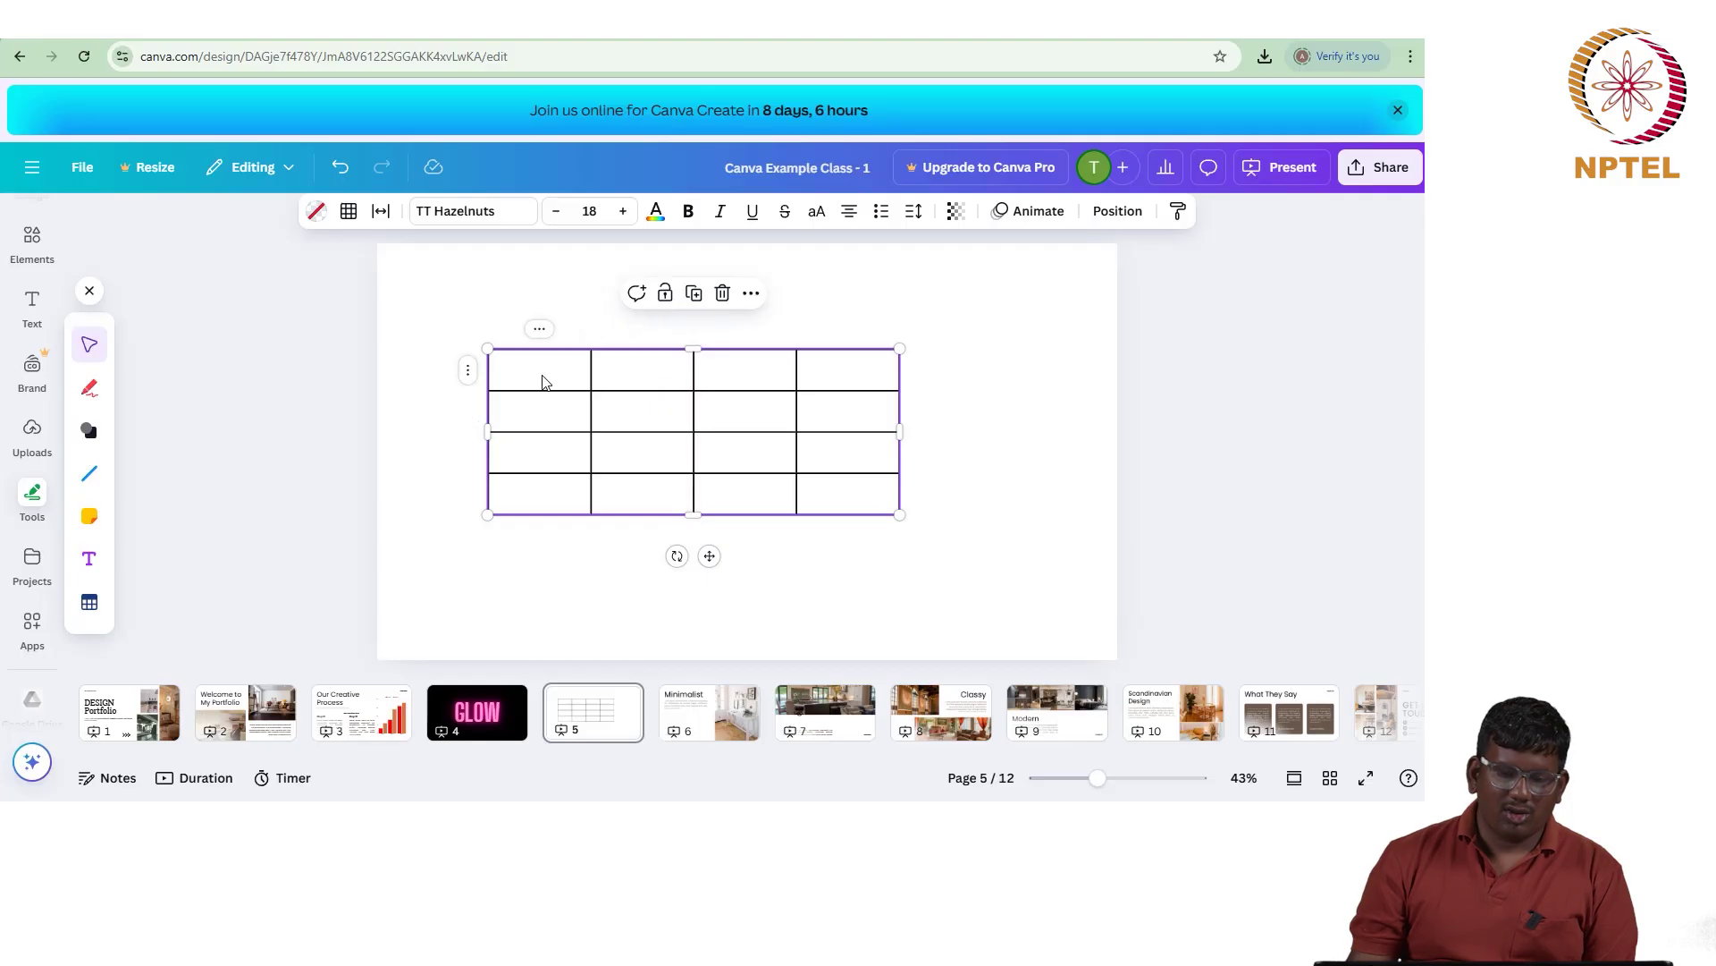
Step: Examine the options offered for the table's first row and for the whole table
click(467, 370)
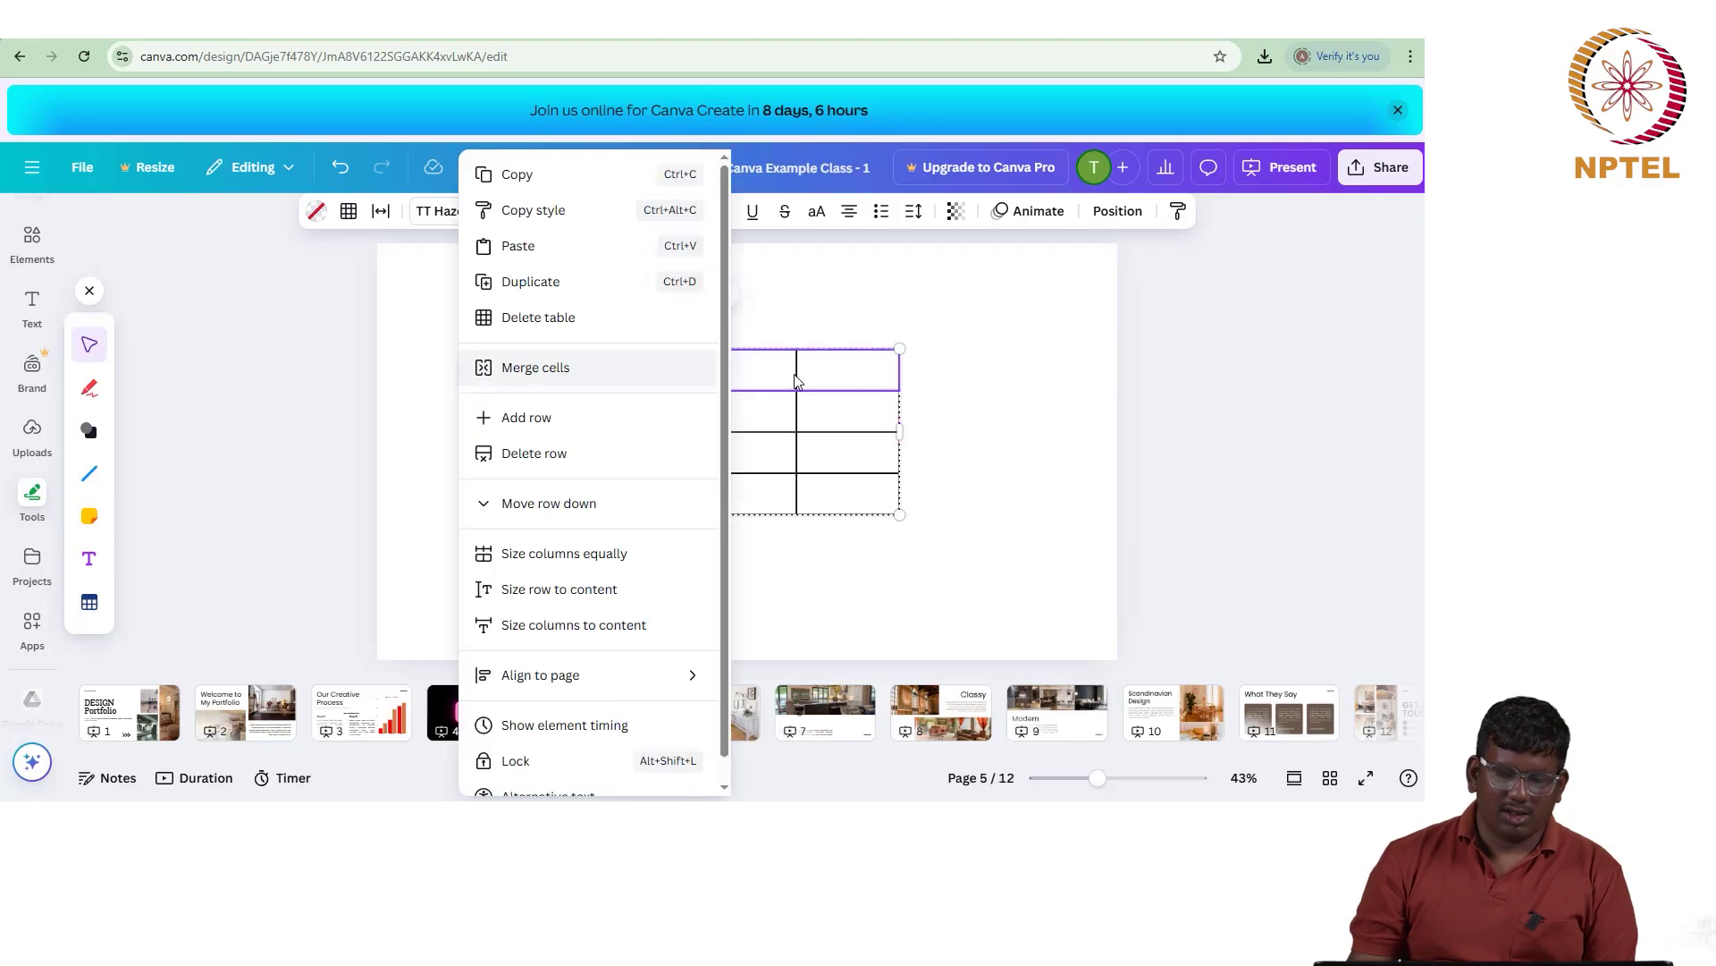
click(956, 379)
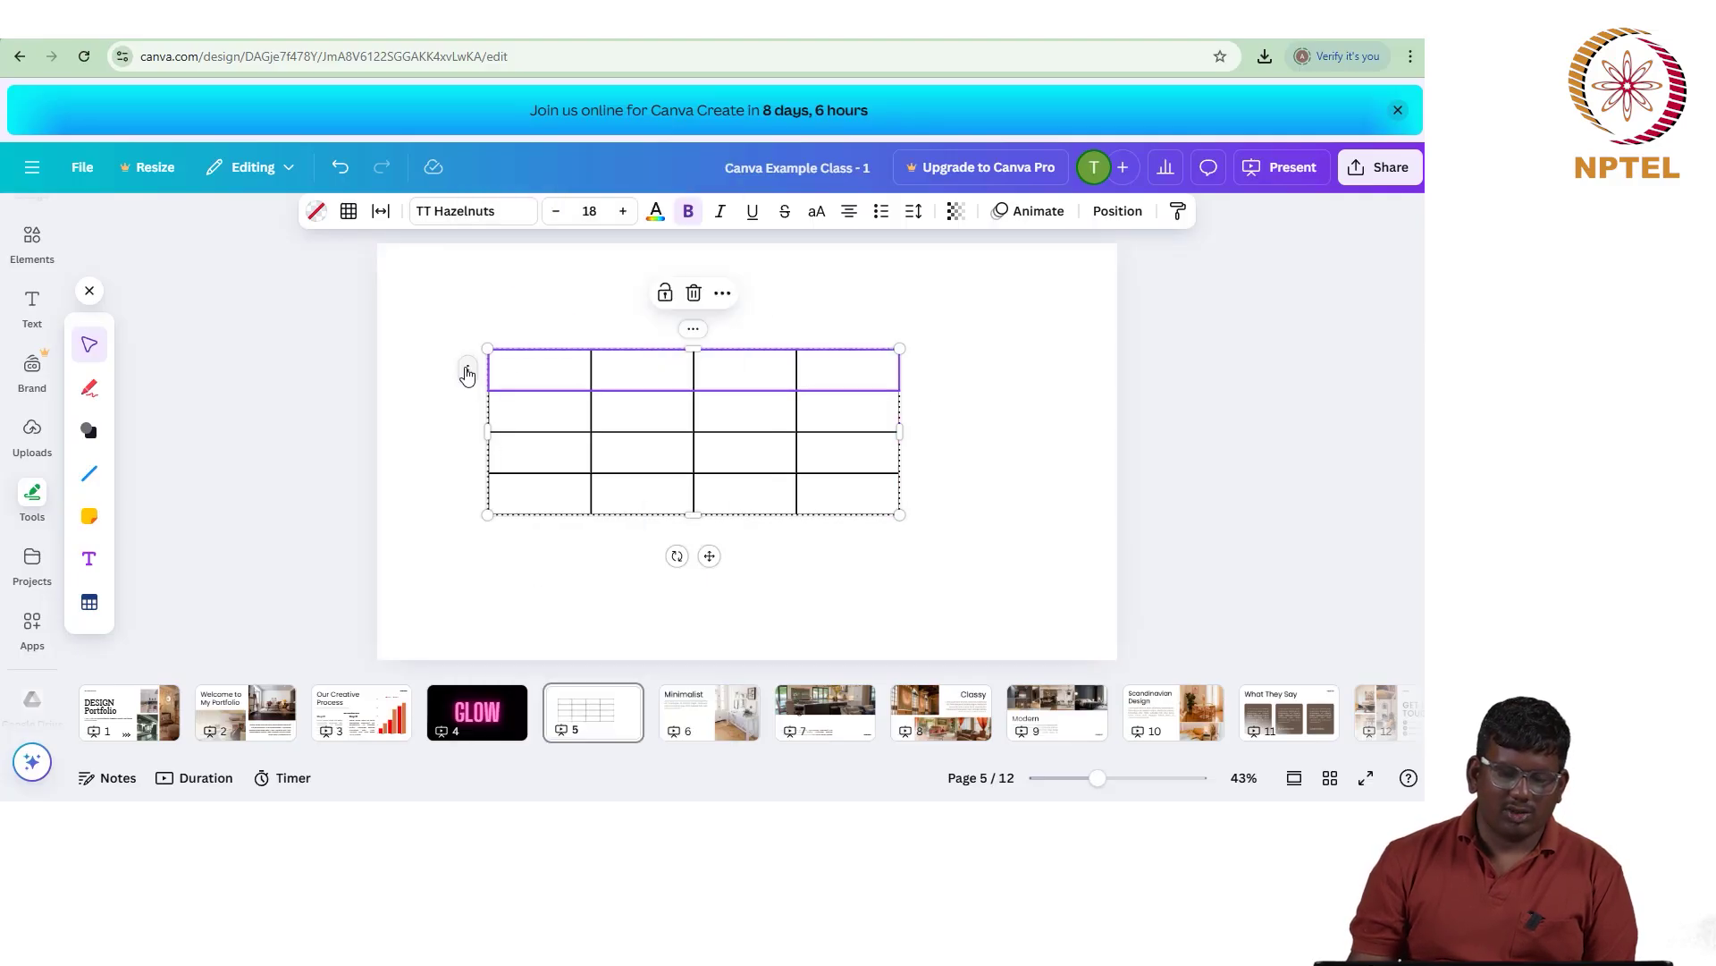
right_click(692, 333)
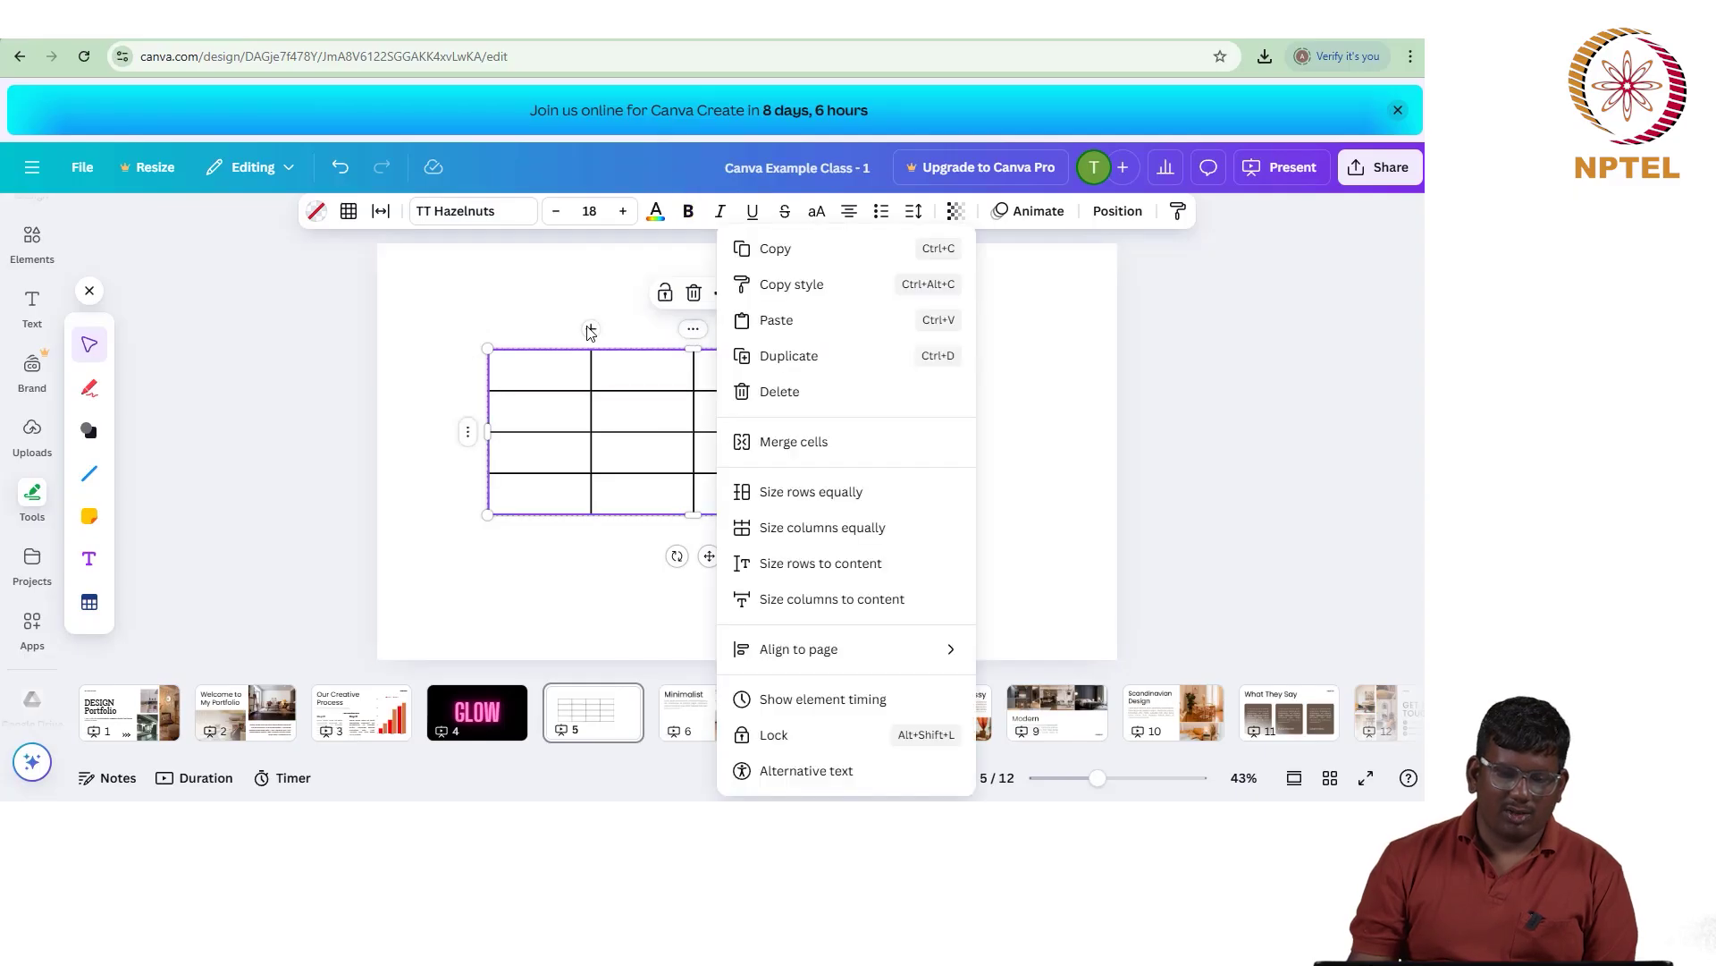
key(Escape)
click(527, 367)
click(528, 367)
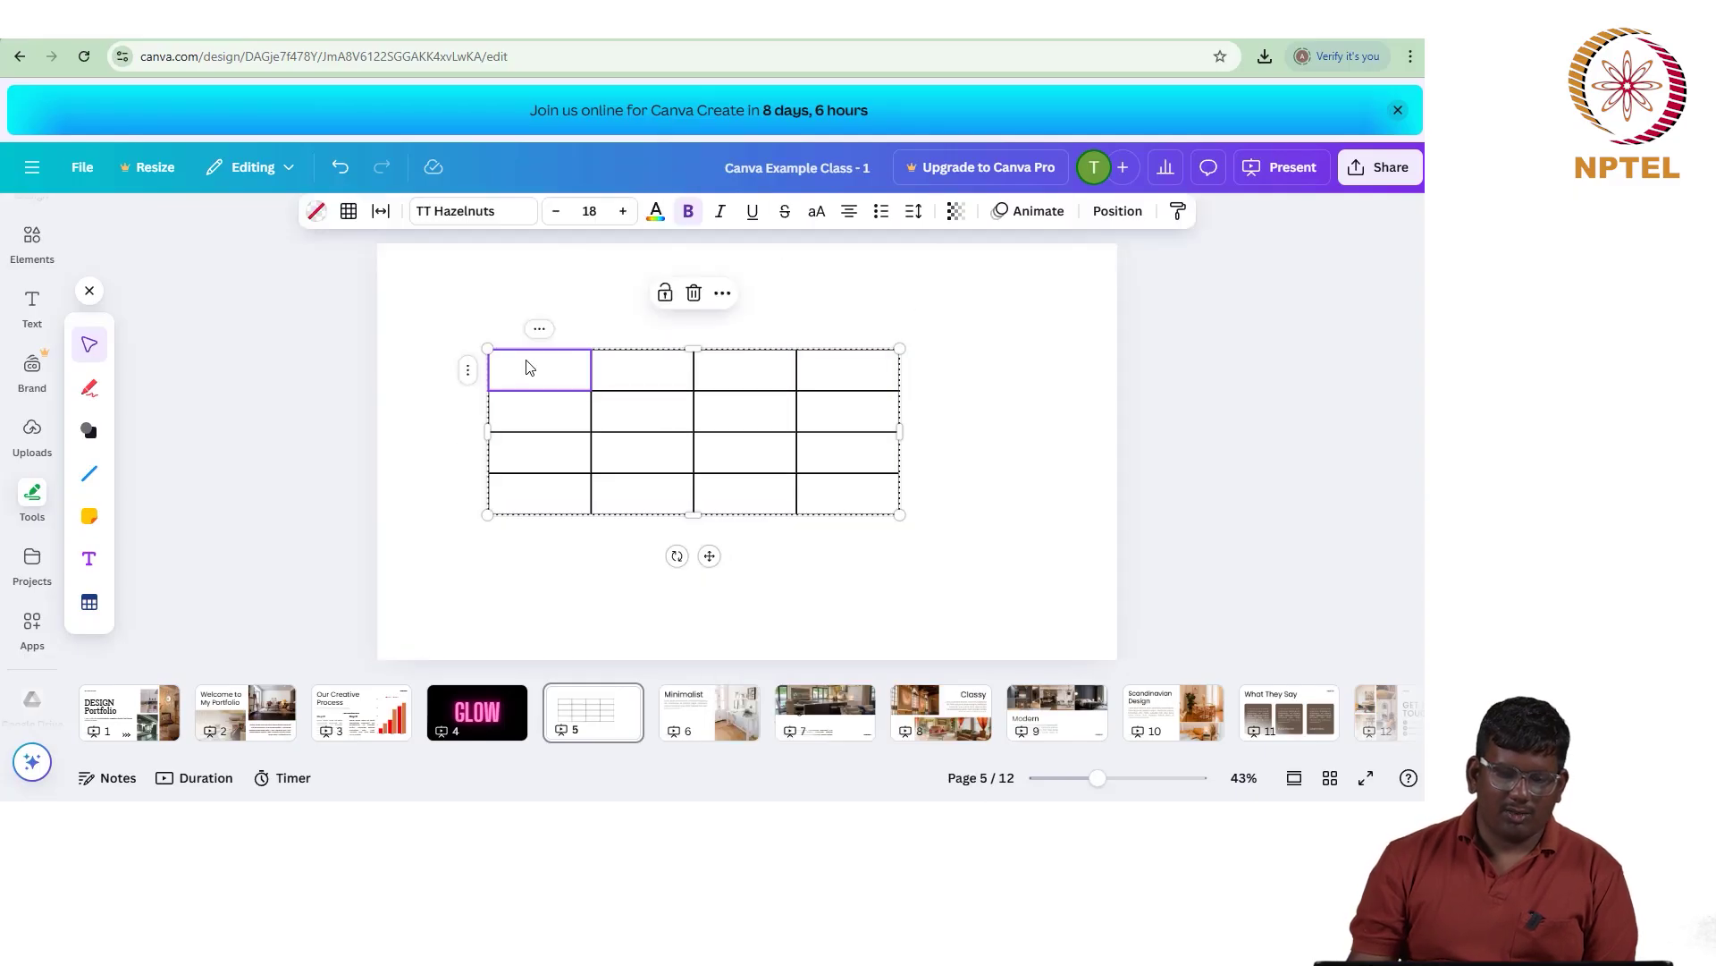
Step: Compare the options offered for the table's first column with those for its first row
click(537, 334)
click(543, 378)
click(540, 333)
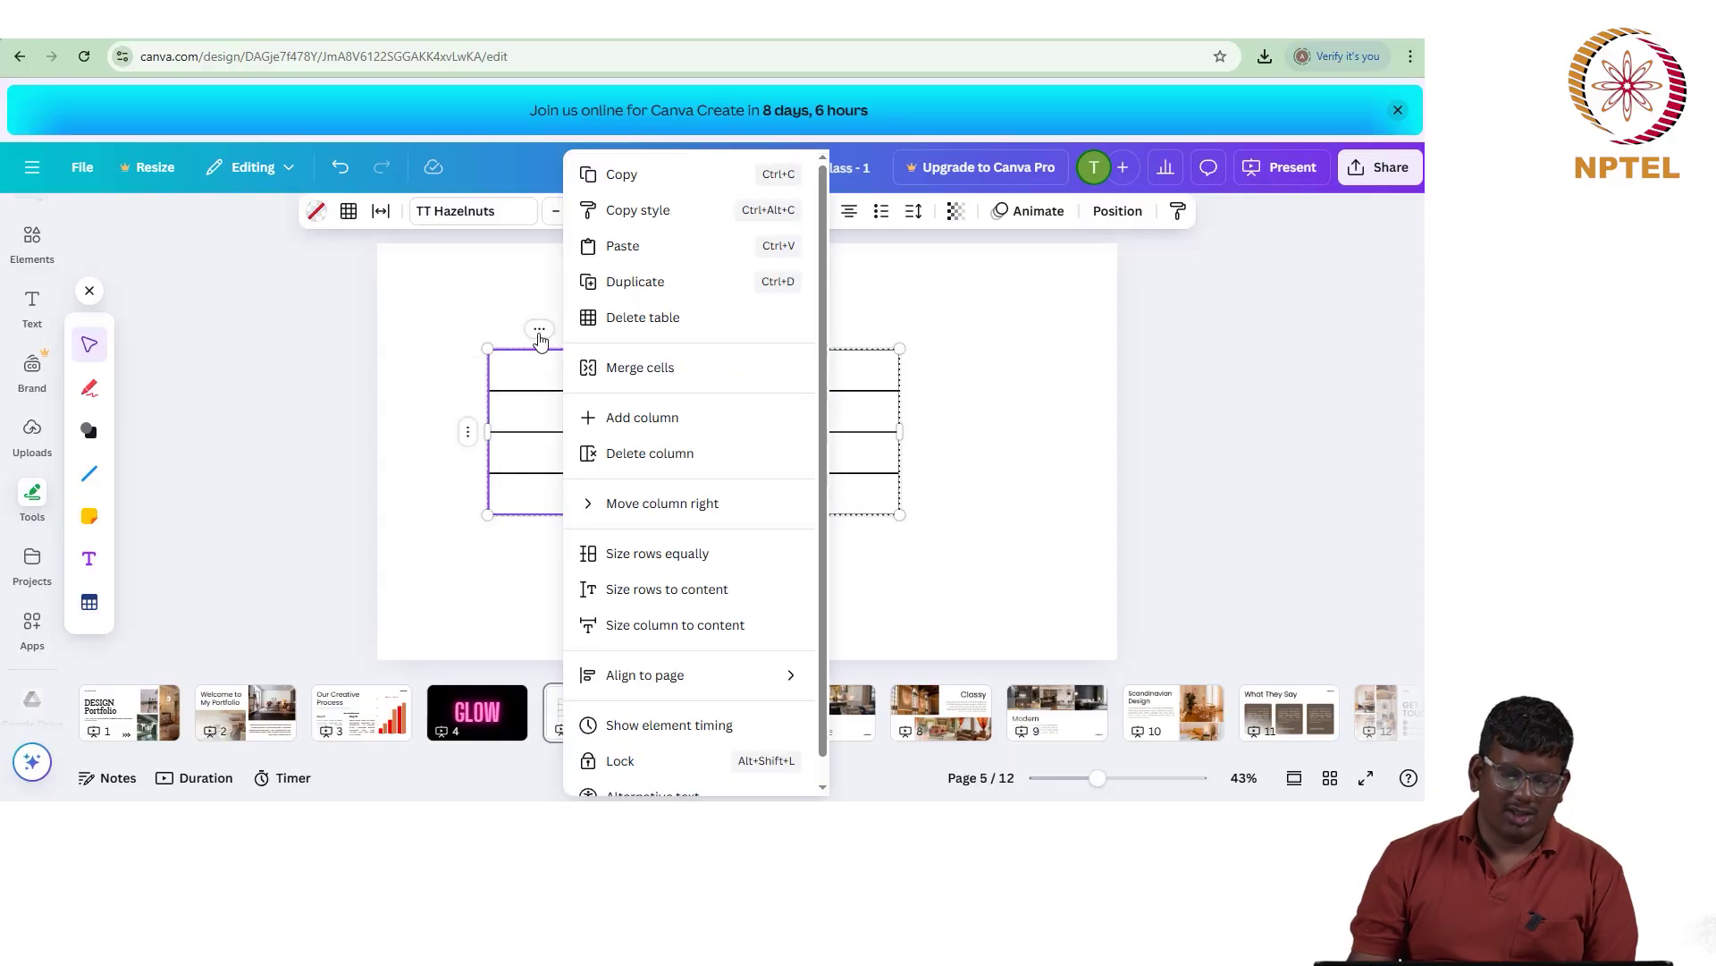
click(501, 321)
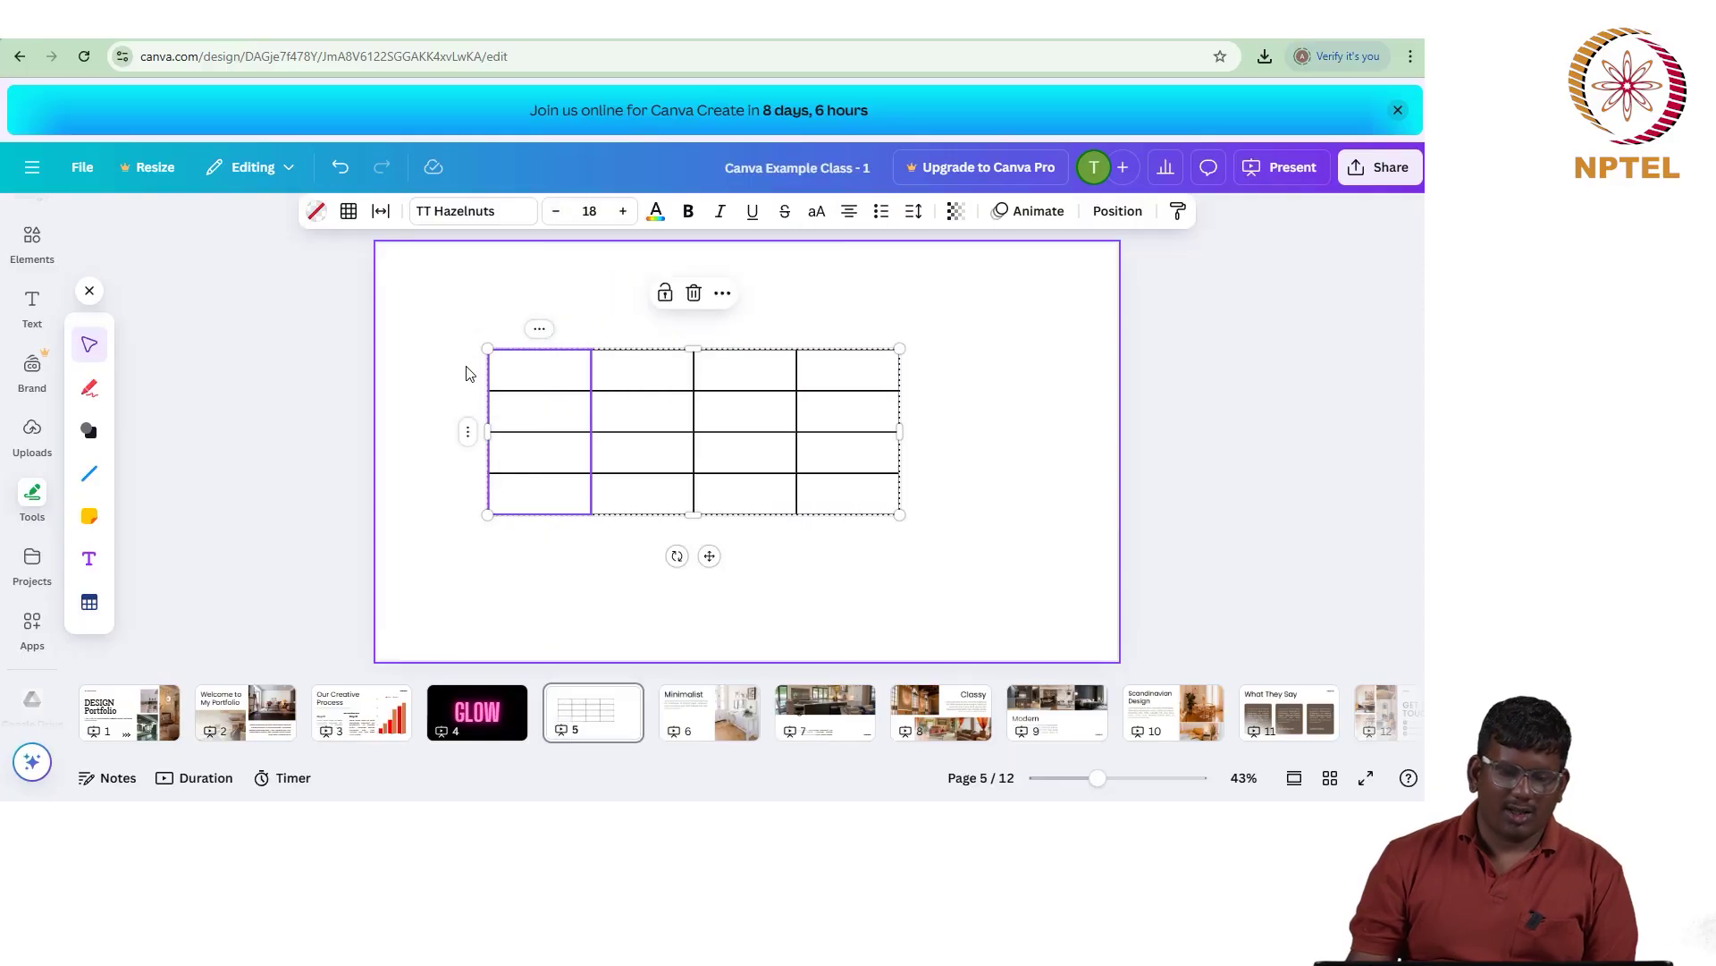
click(514, 378)
right_click(472, 372)
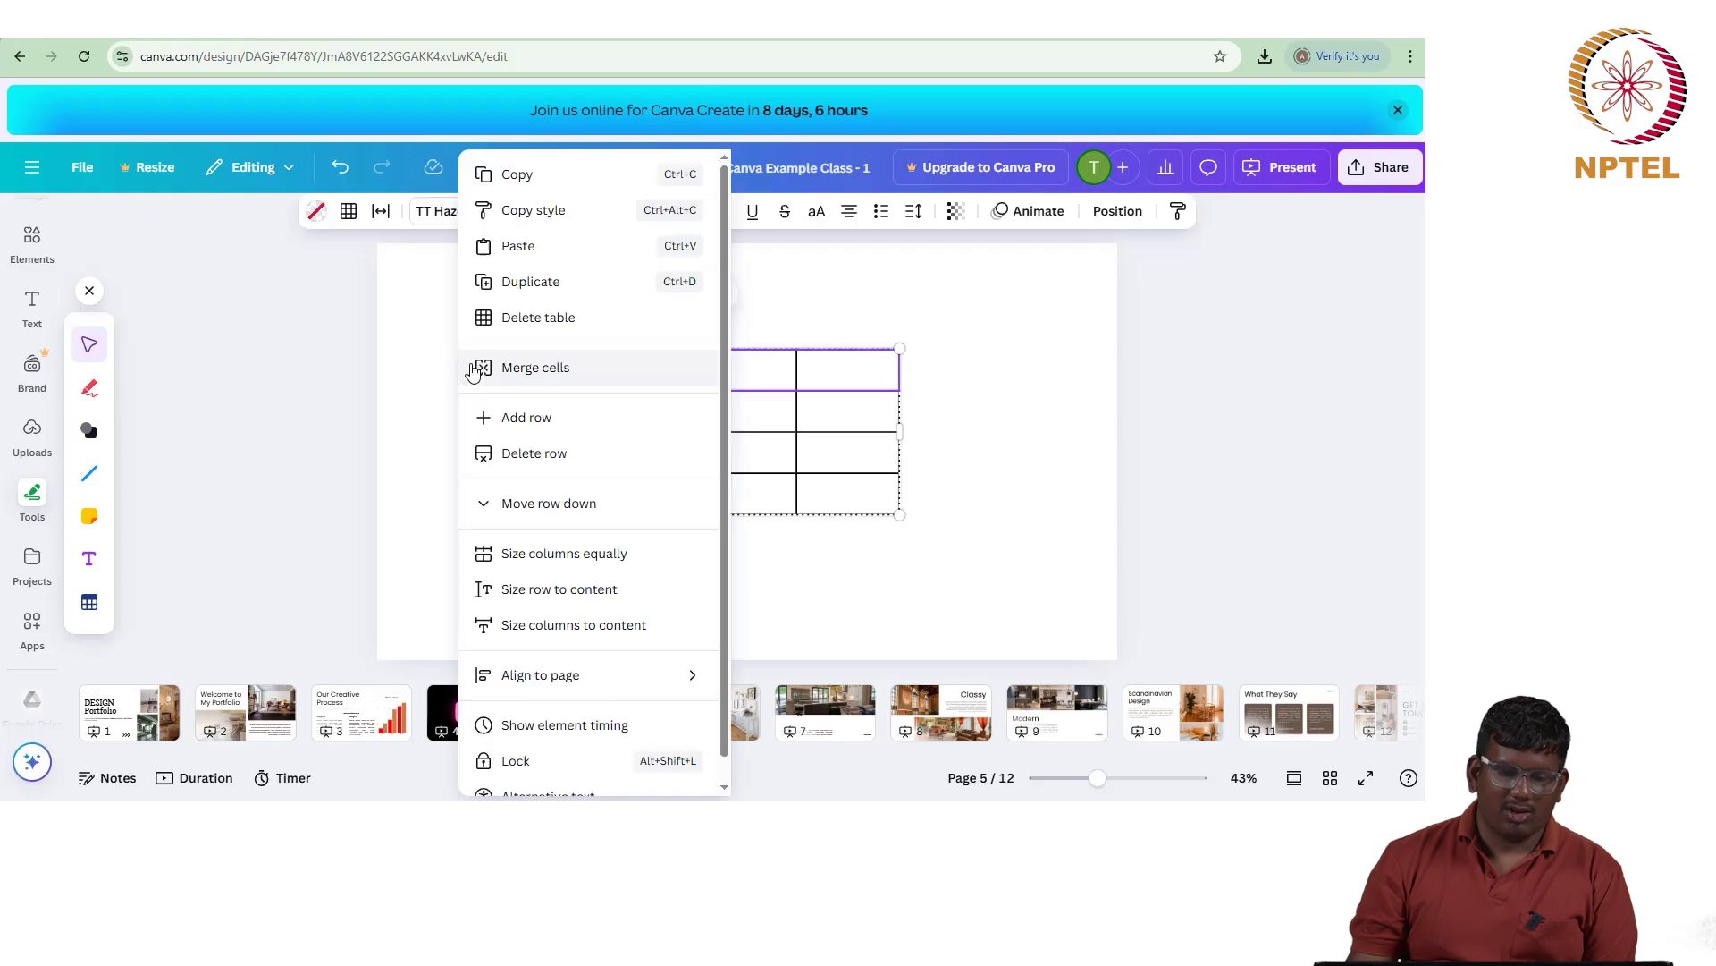
click(718, 547)
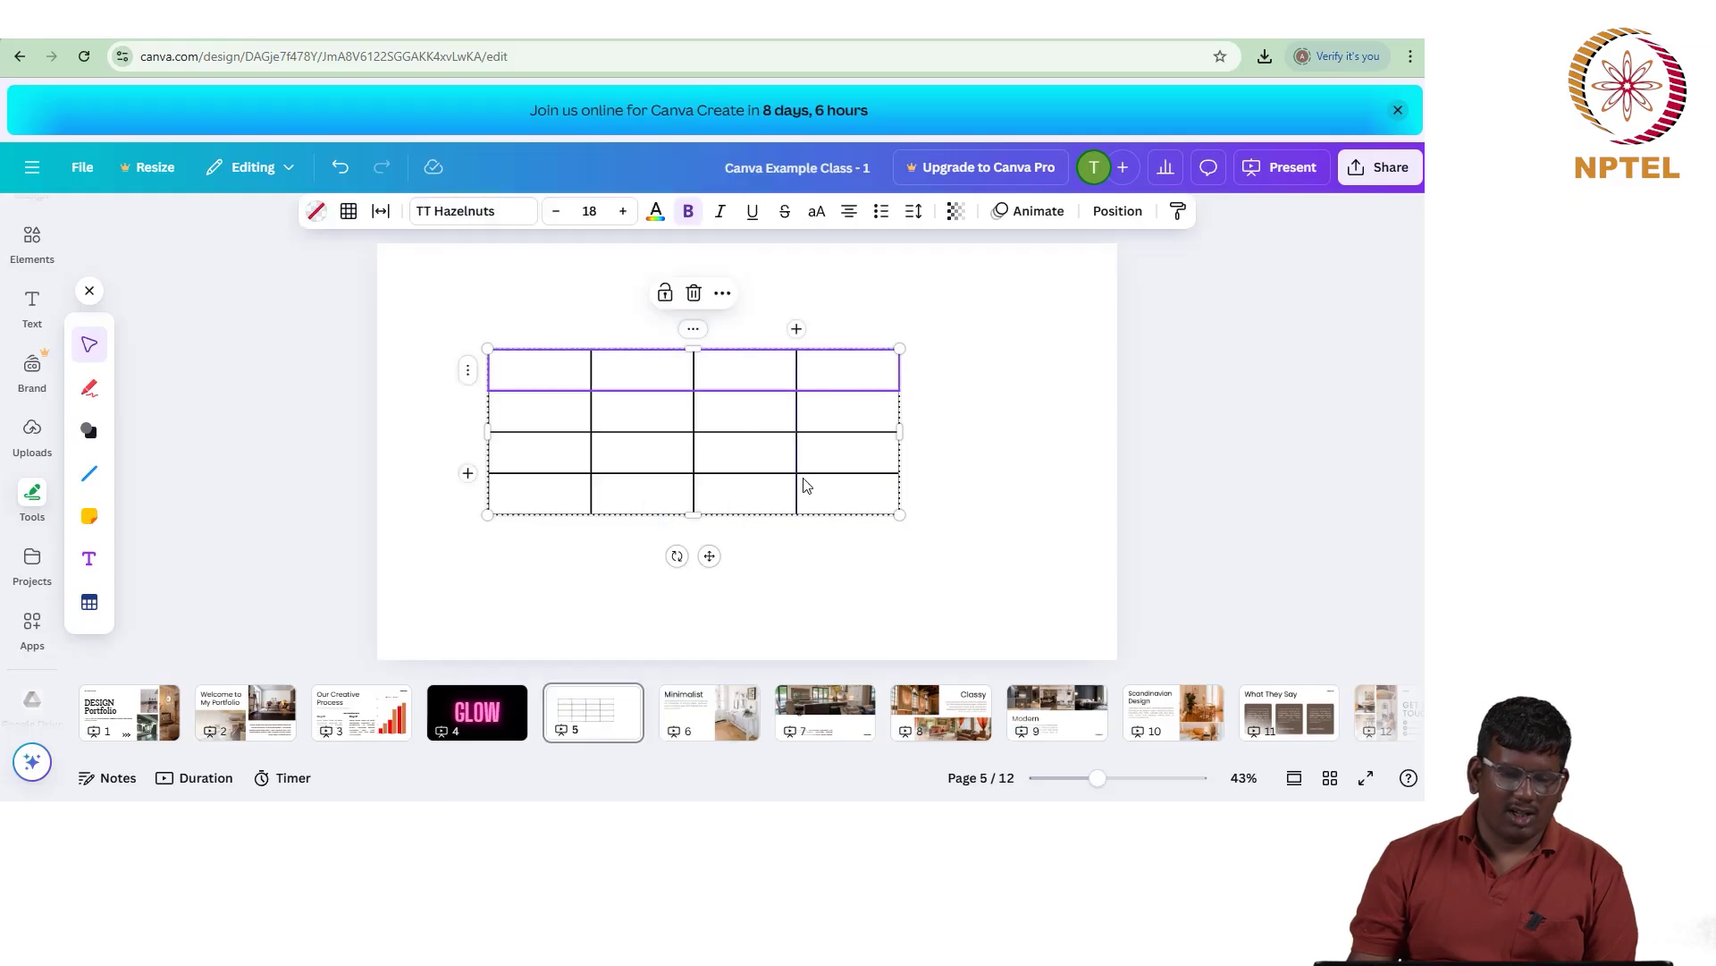
Step: Size the table's rows equally using the options of its first column
click(550, 377)
click(541, 327)
click(540, 349)
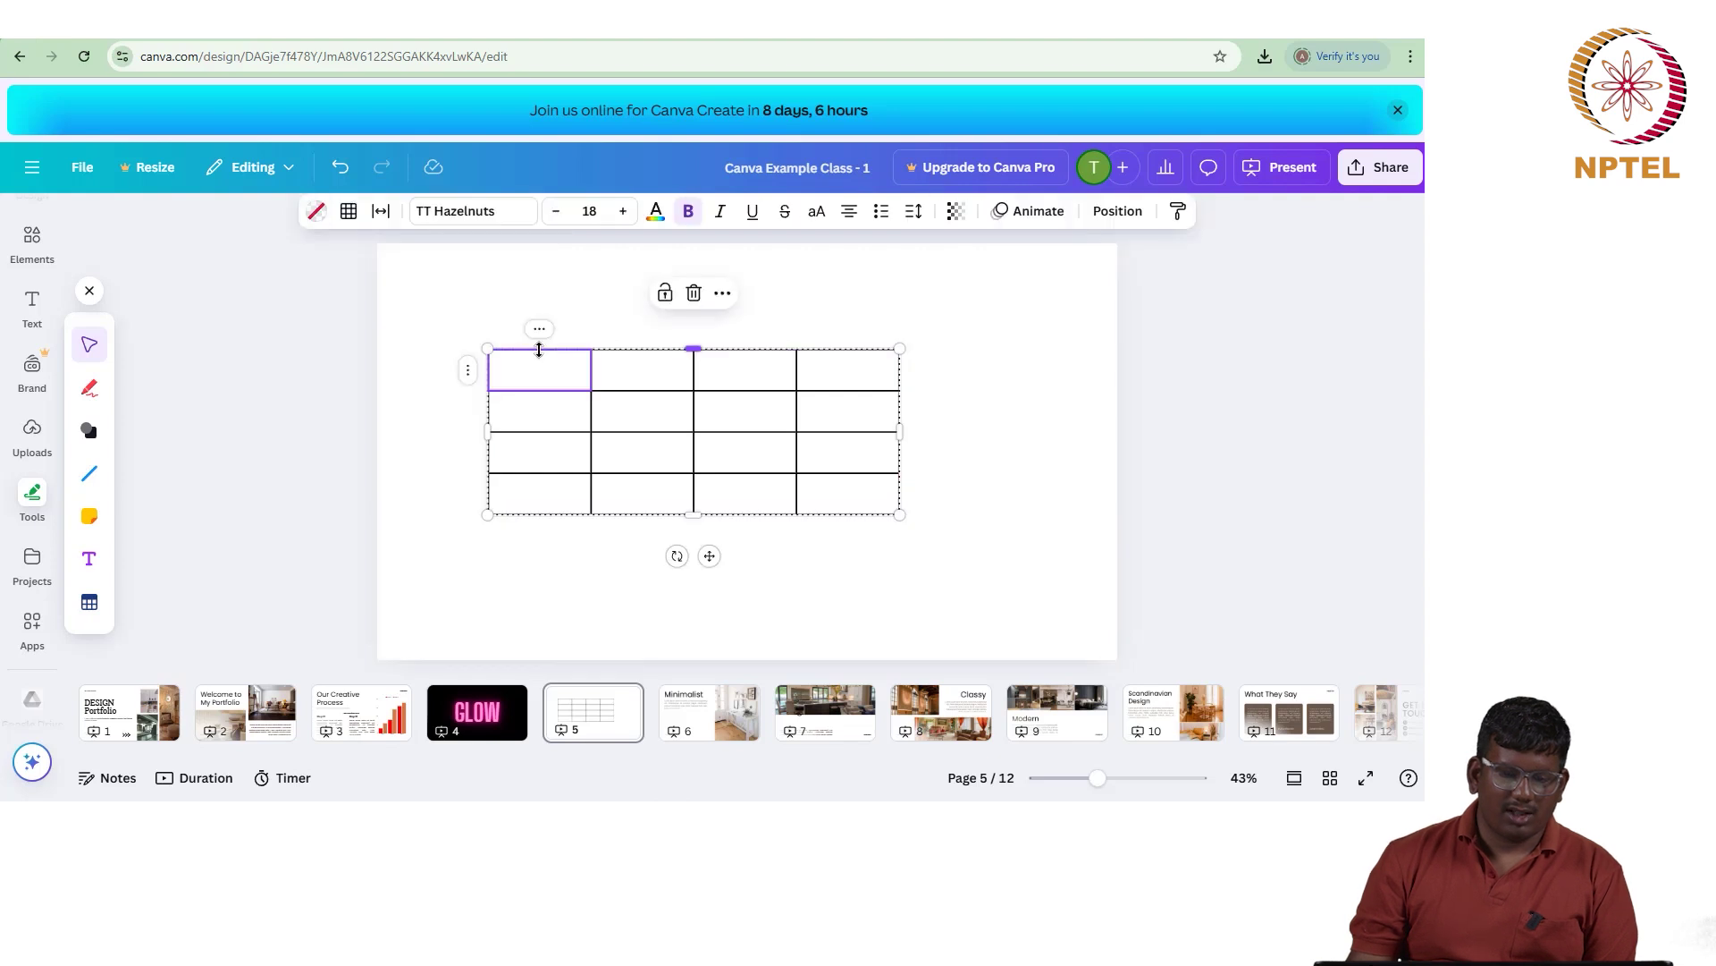
click(541, 332)
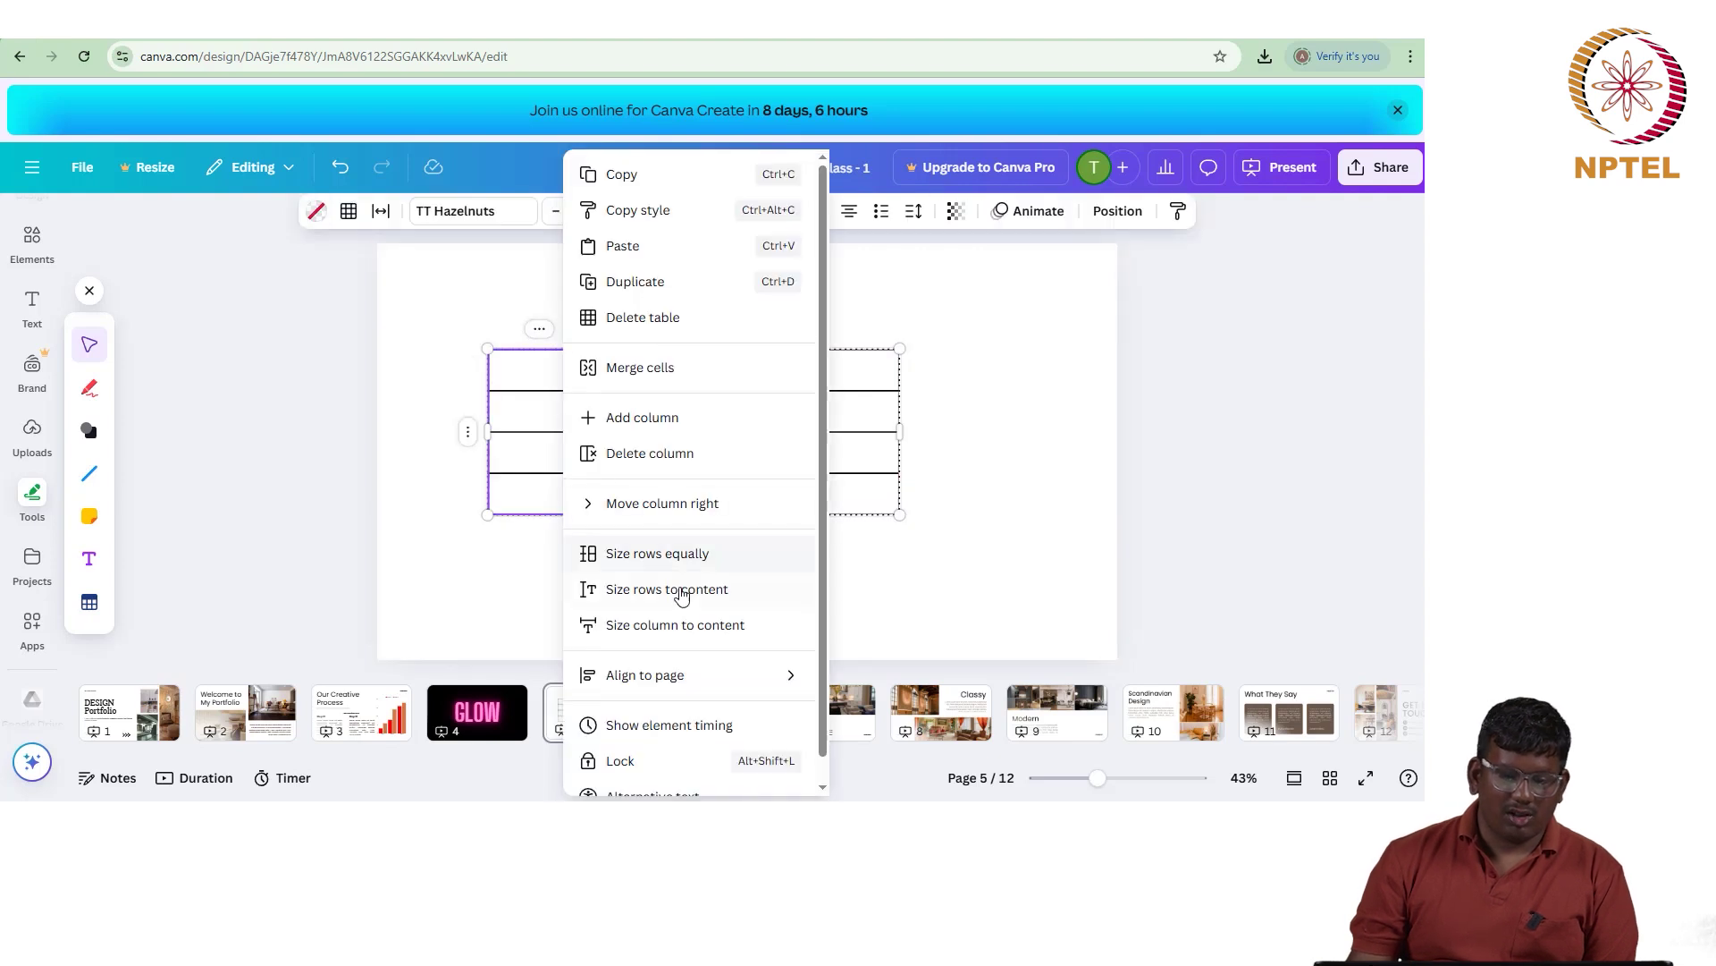
click(676, 555)
click(579, 578)
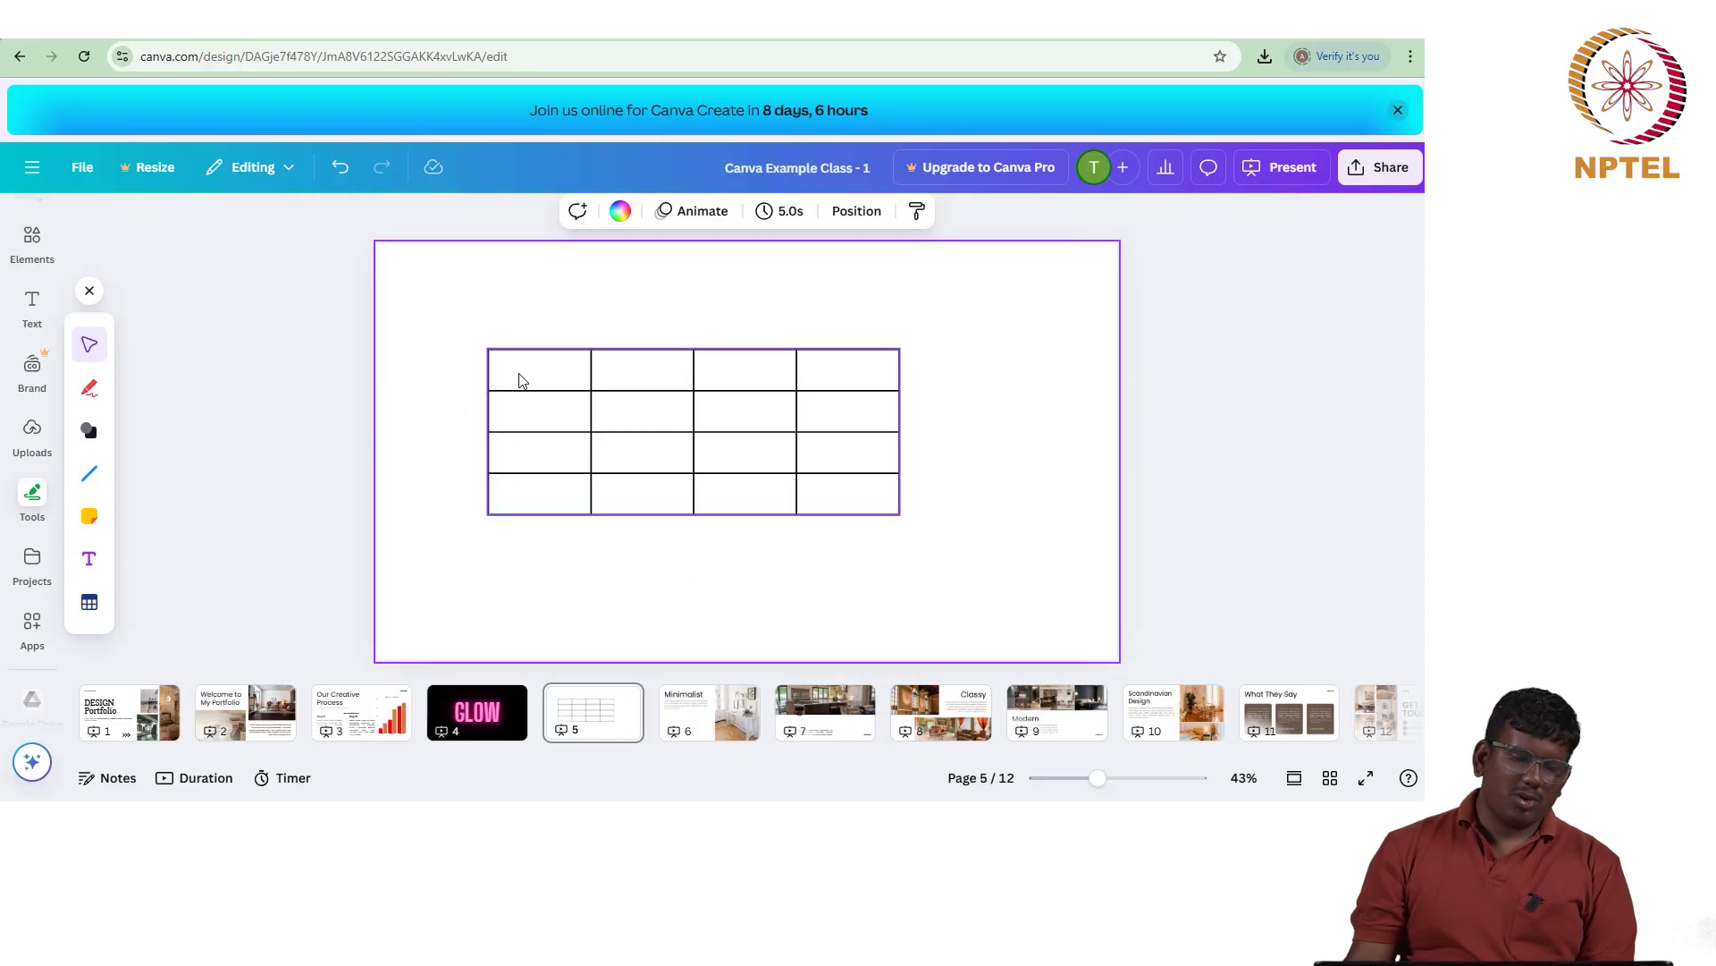
Step: Set the drawing pen's colour to red and draw a curved stroke above the table
click(897, 512)
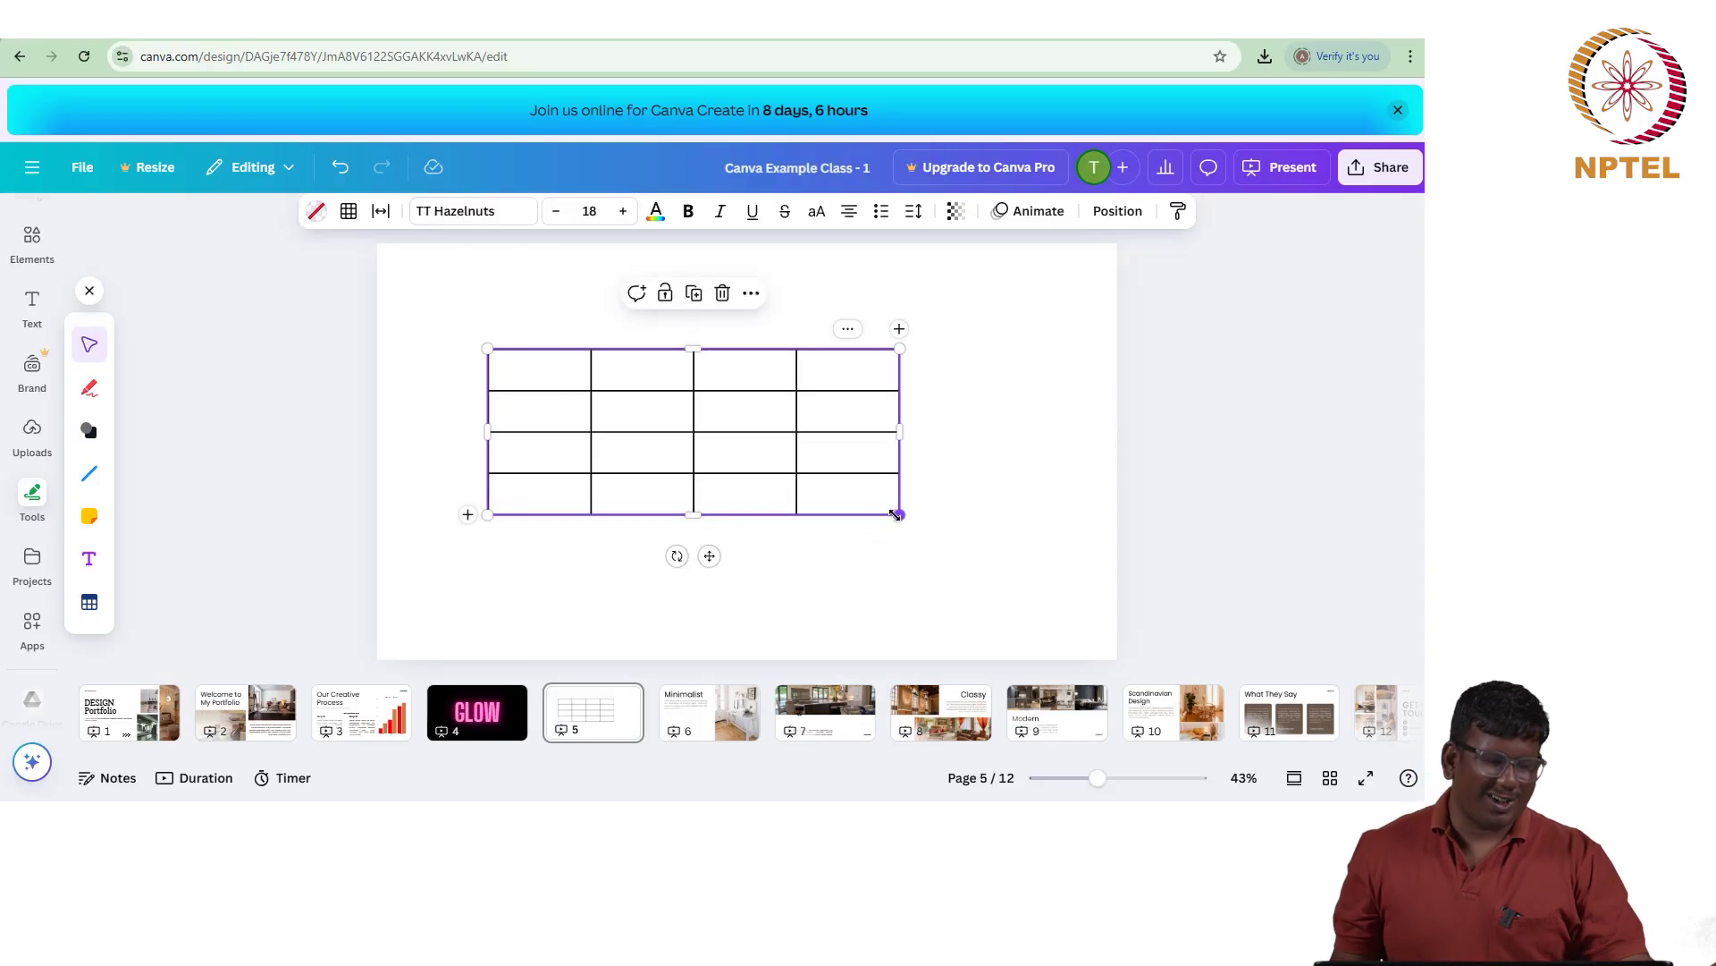
click(90, 390)
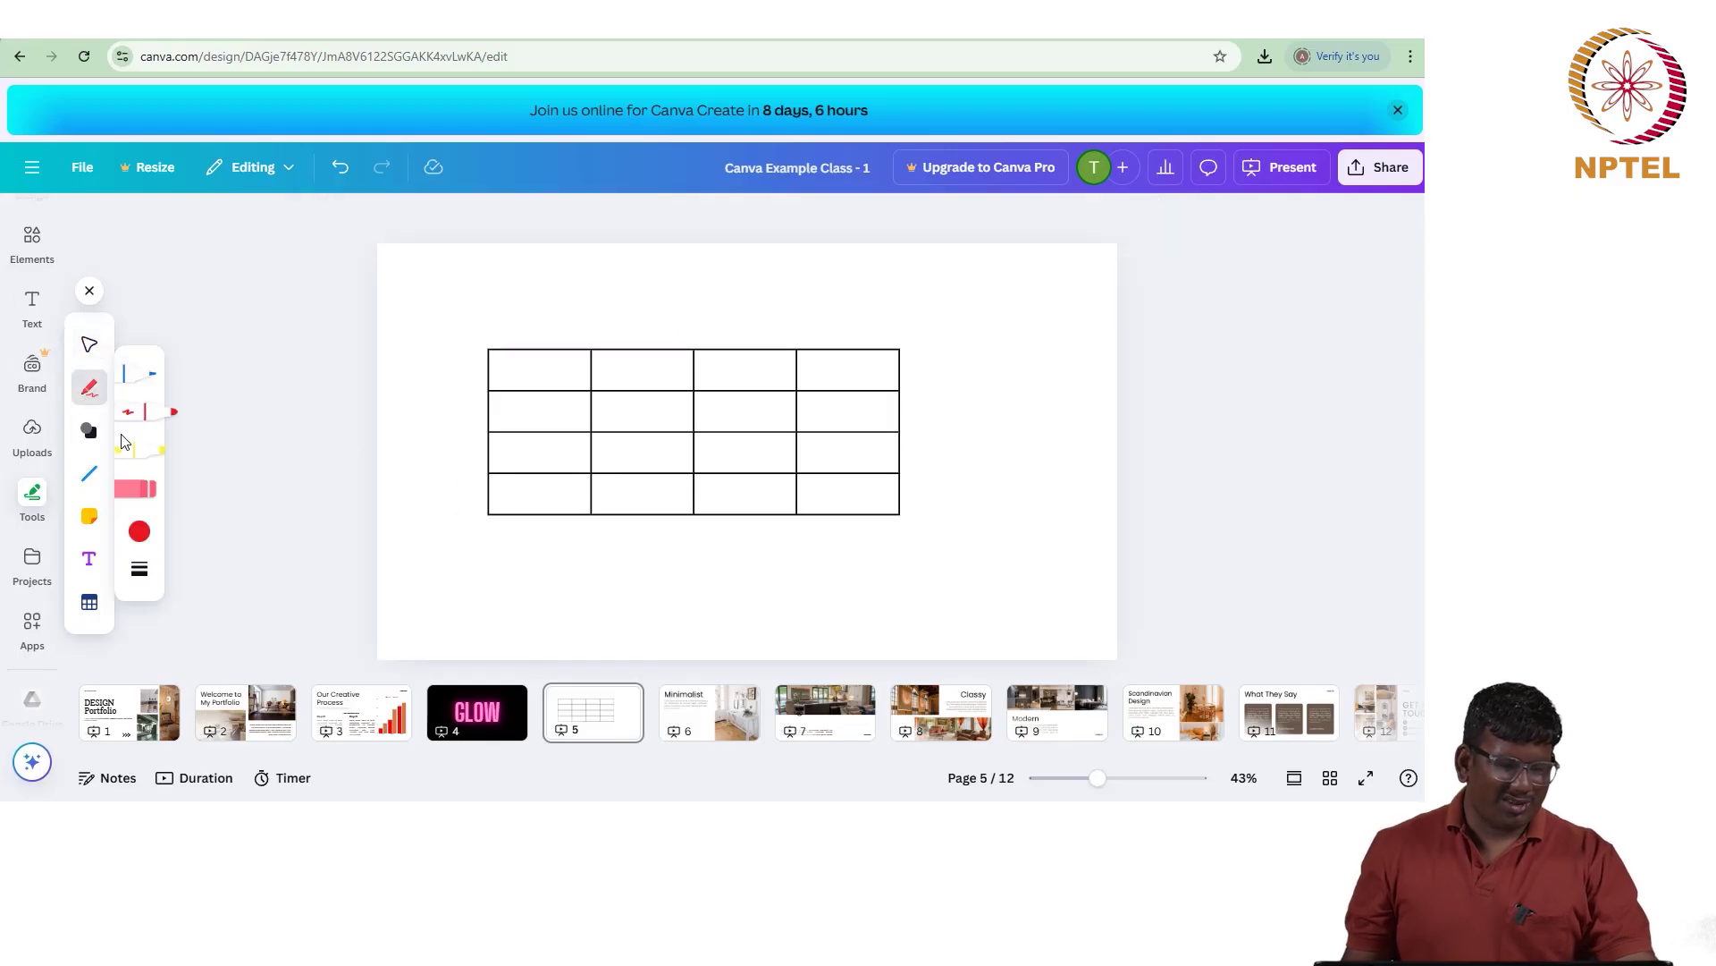
click(136, 379)
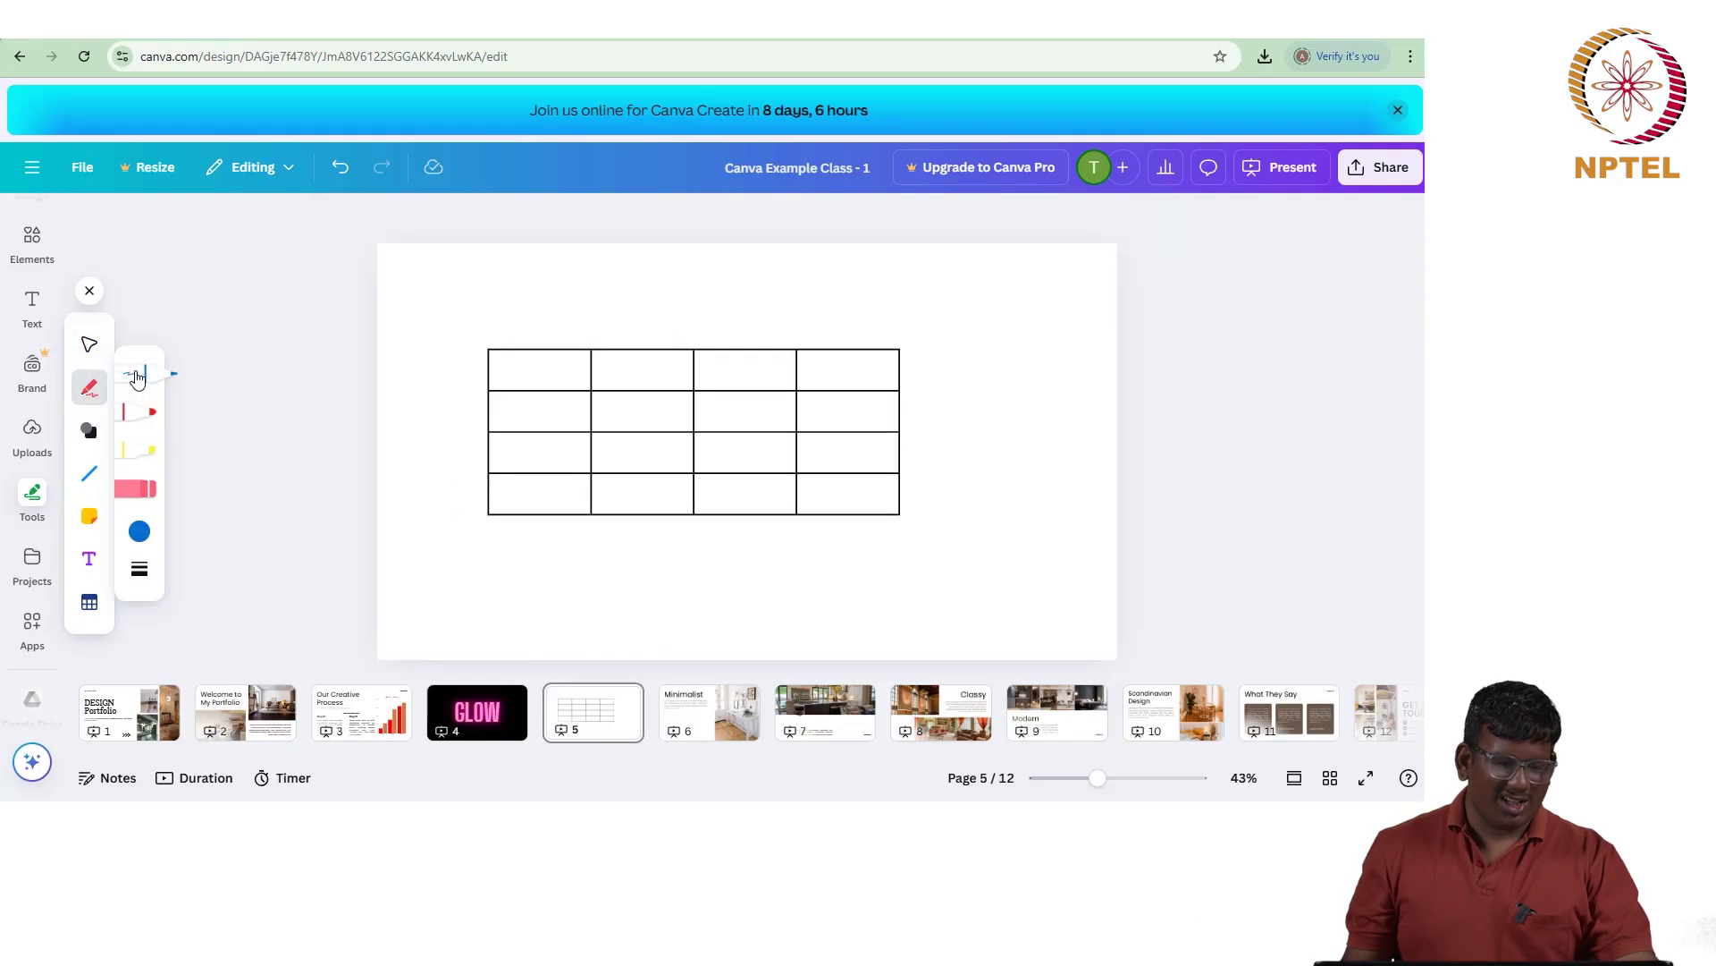
click(139, 541)
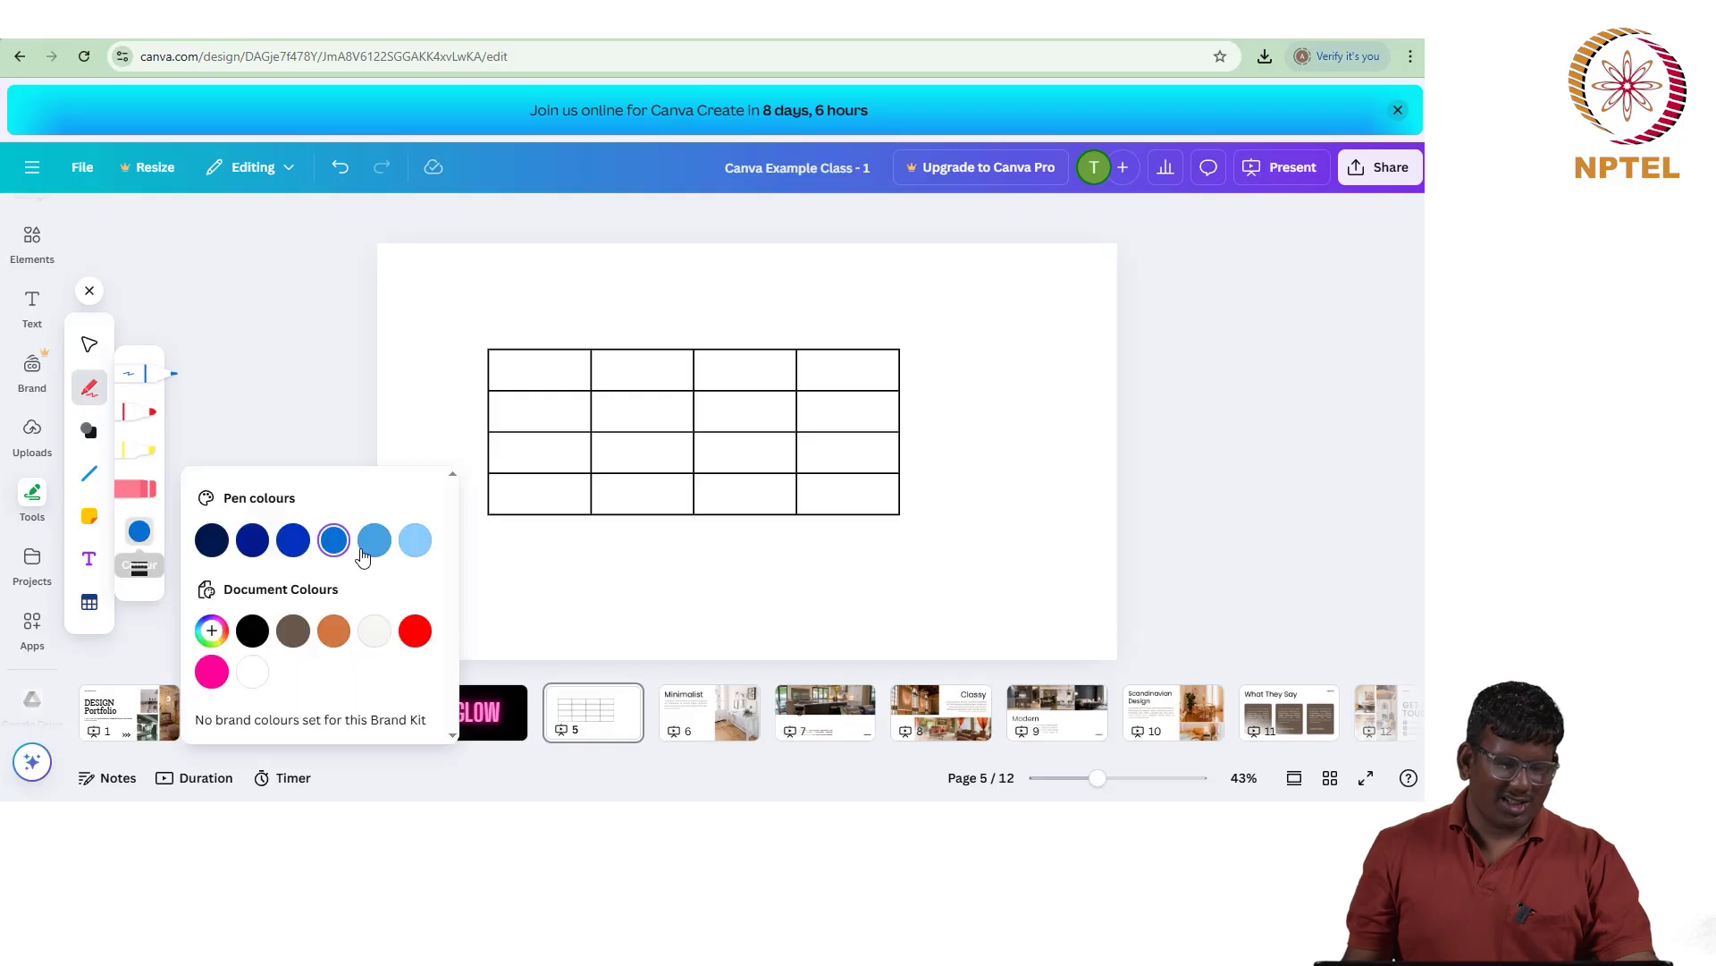
click(374, 540)
click(415, 630)
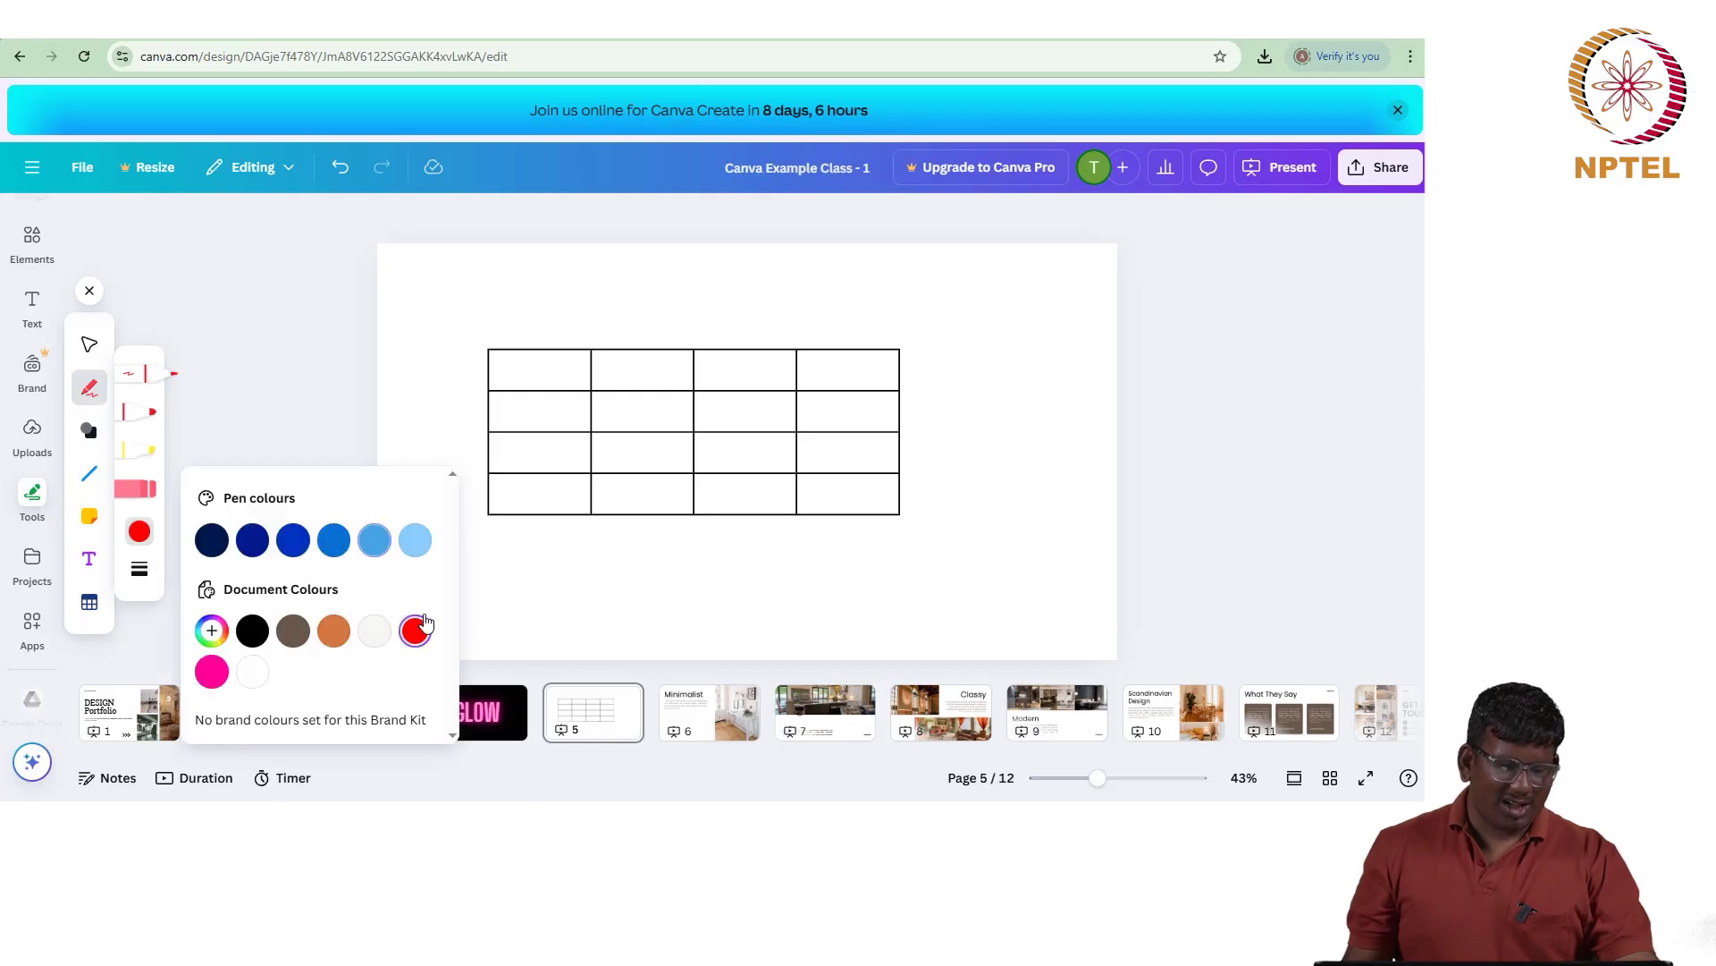
mouse_move(443, 320)
mouse_down()
mouse_move(562, 297)
mouse_move(656, 318)
mouse_up()
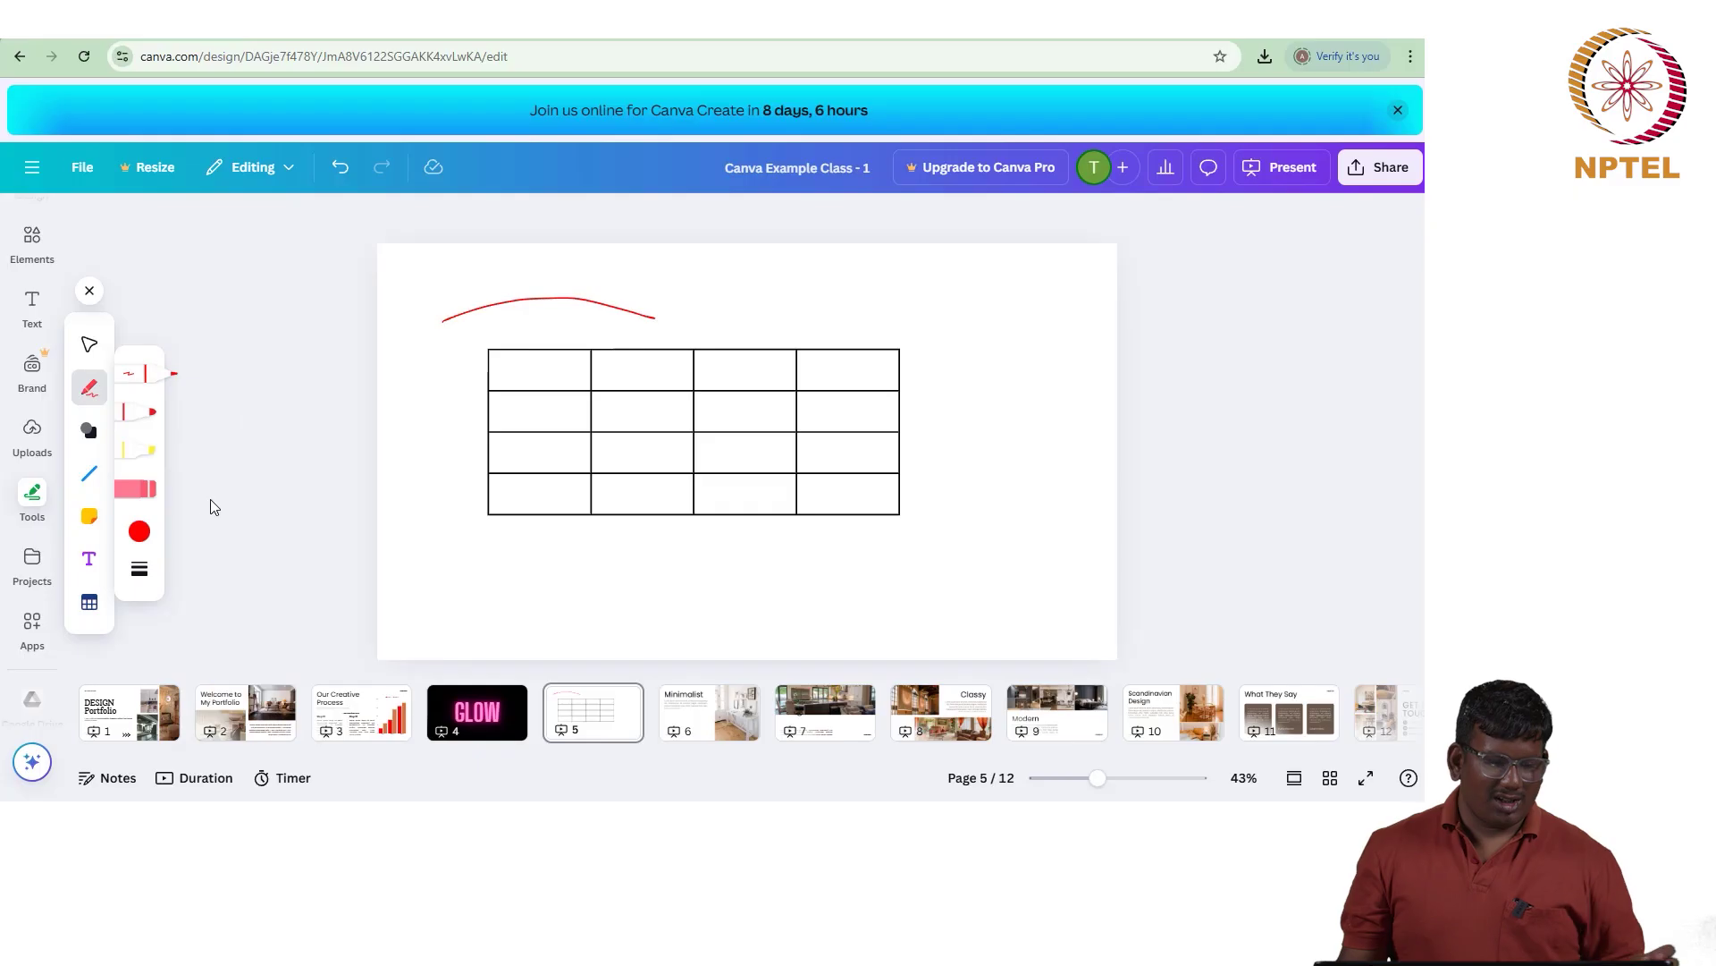
Step: Increase the pen's thickness and draw a thick red diagonal stroke beside the table's lower-left corner
click(148, 570)
drag(207, 589, 302, 591)
mouse_move(393, 471)
mouse_down()
mouse_move(510, 540)
mouse_move(500, 554)
mouse_up()
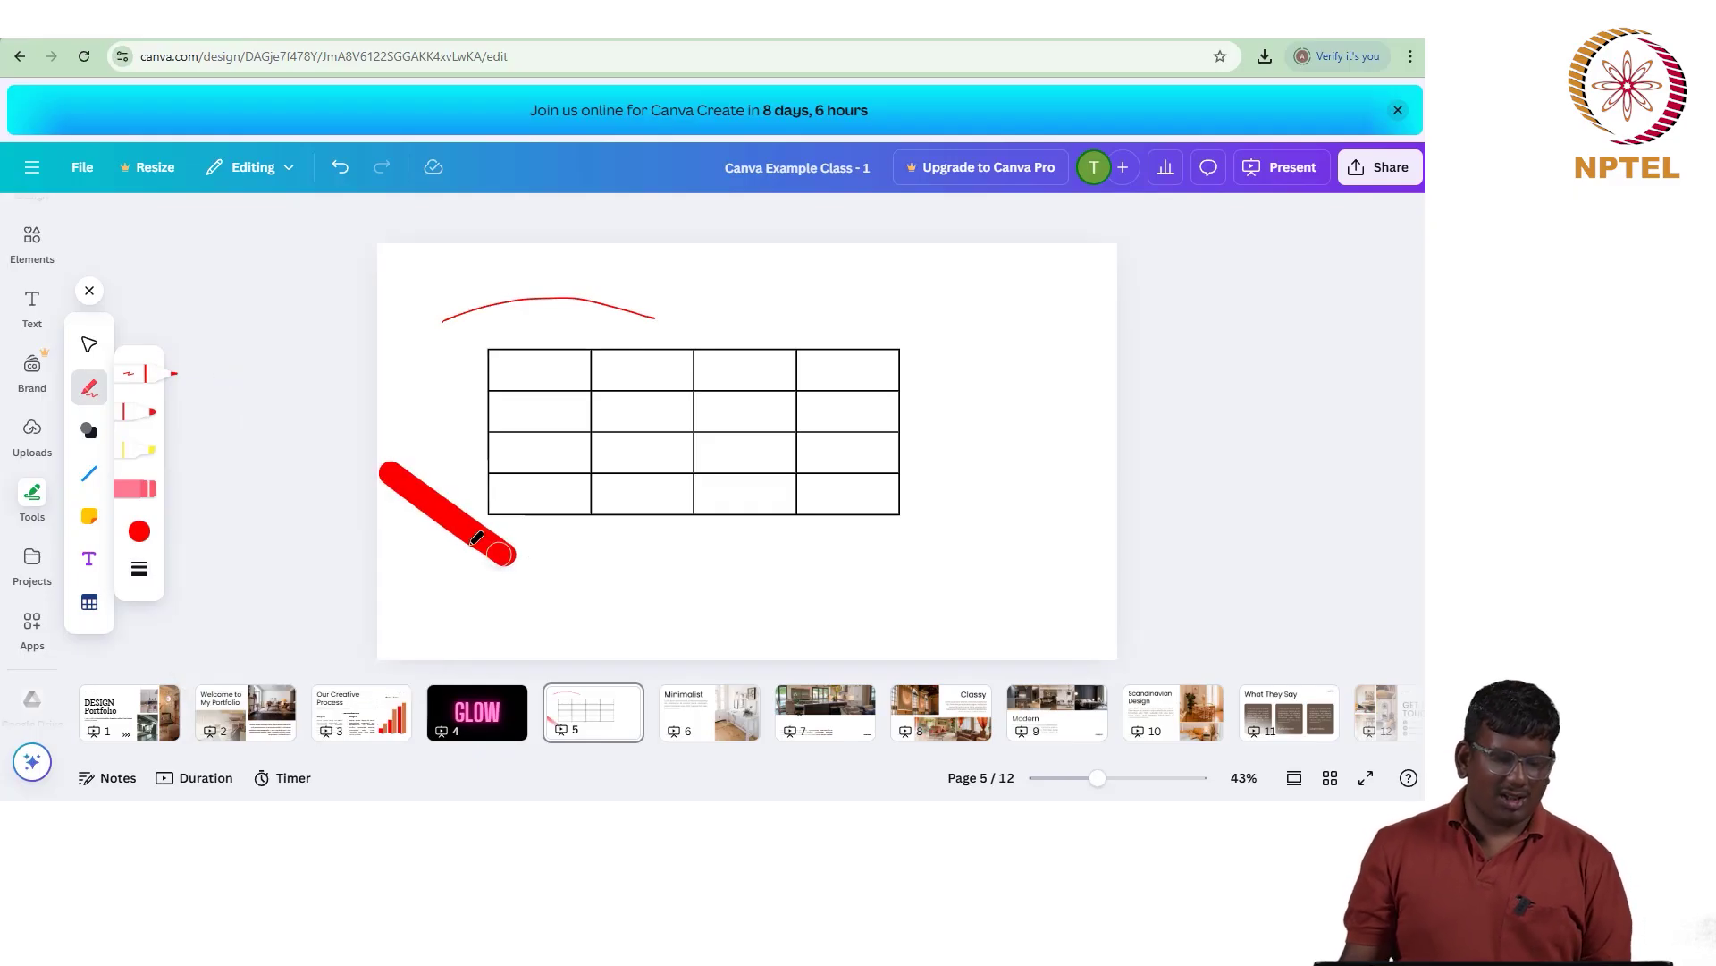
Step: Undo both pen strokes and the latest move and column sizing of the table
key(ctrl+z)
key(ctrl+z)
key(ctrl+z)
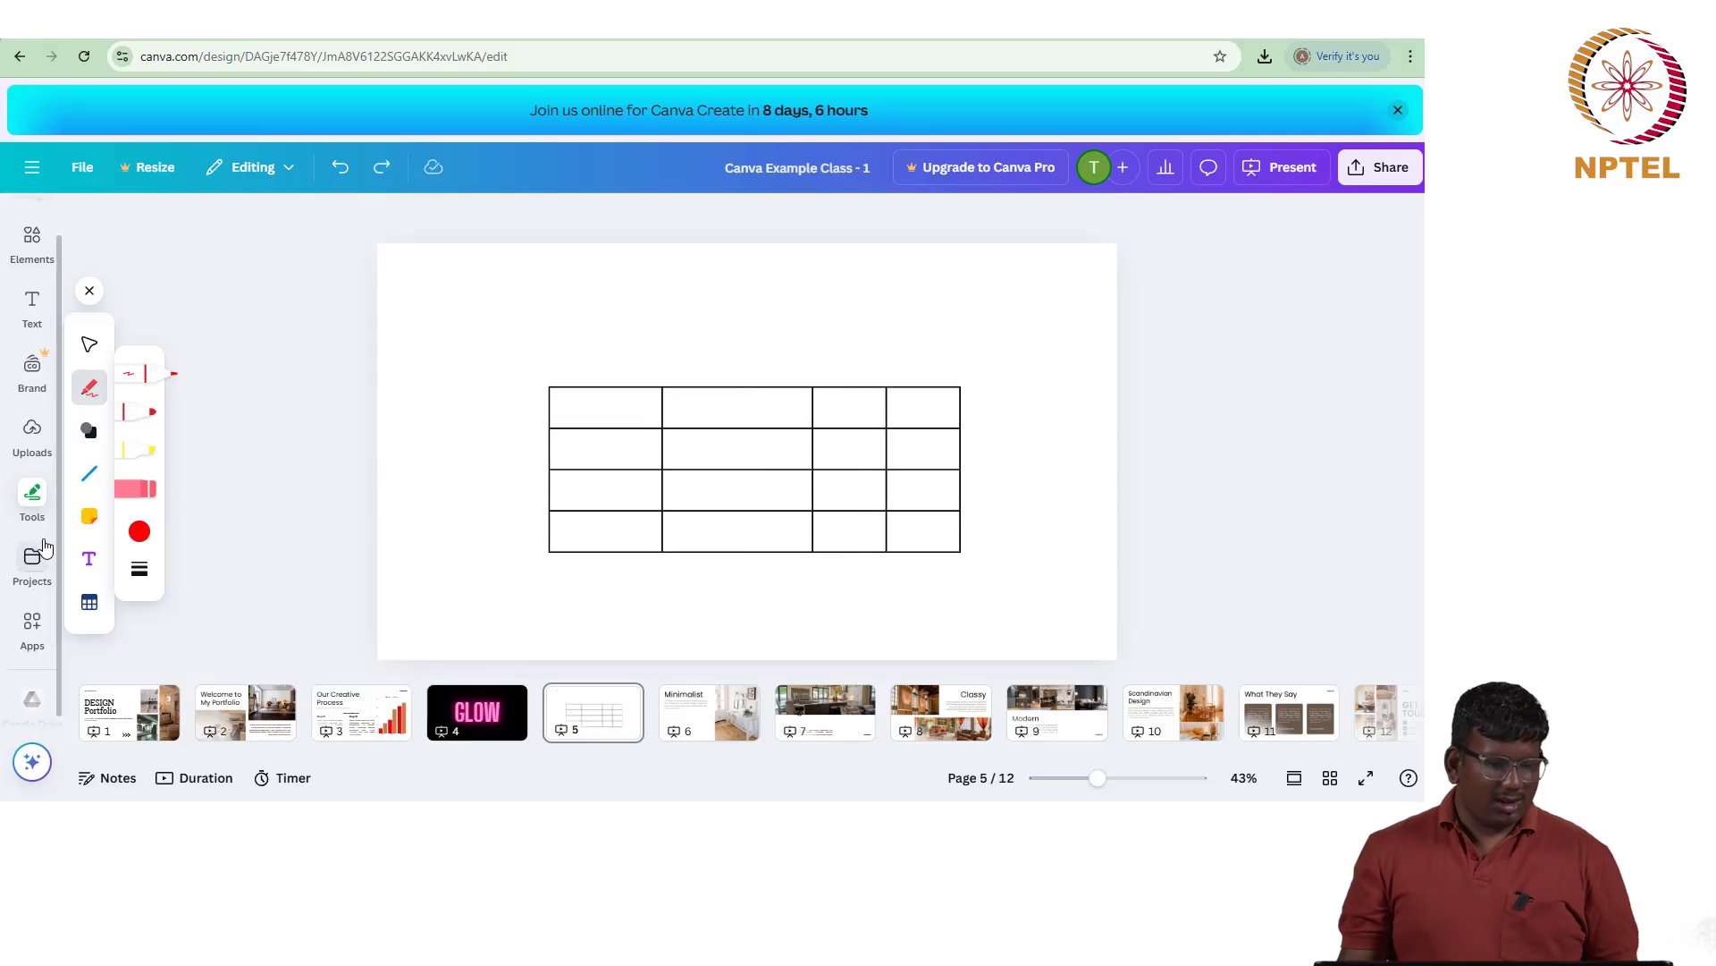
Step: Preview the line, shape and sticky note tools, and add a paragraph text box and a second table to page 5
click(87, 476)
click(89, 430)
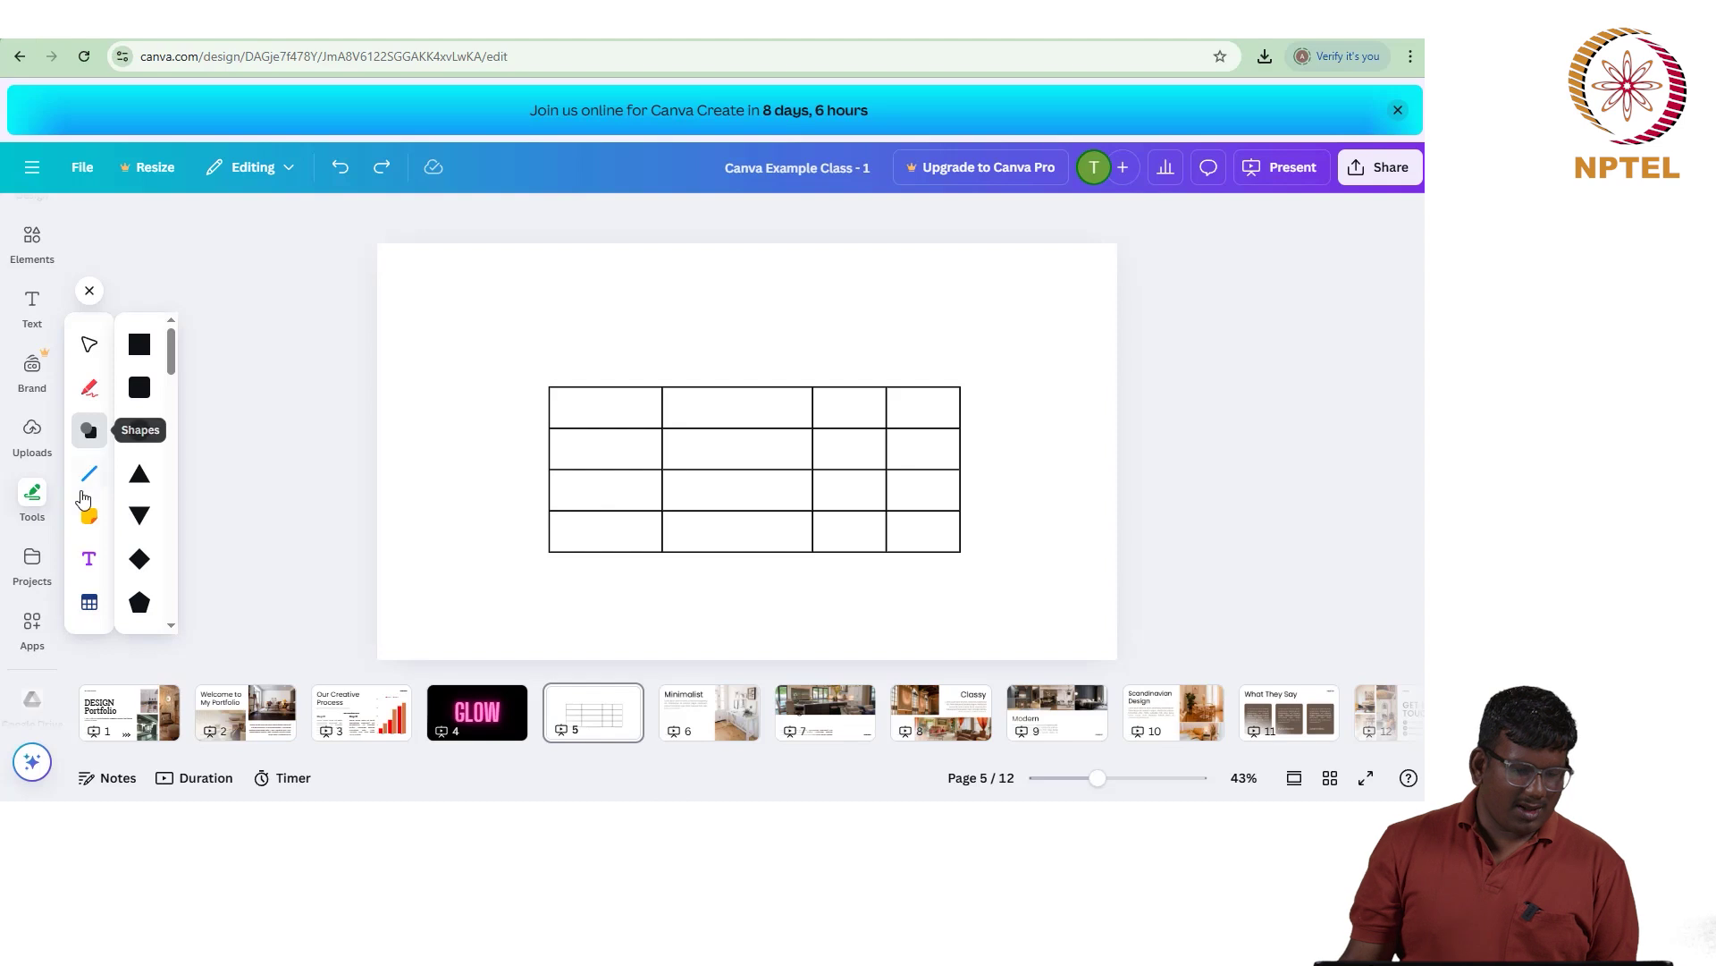
click(89, 518)
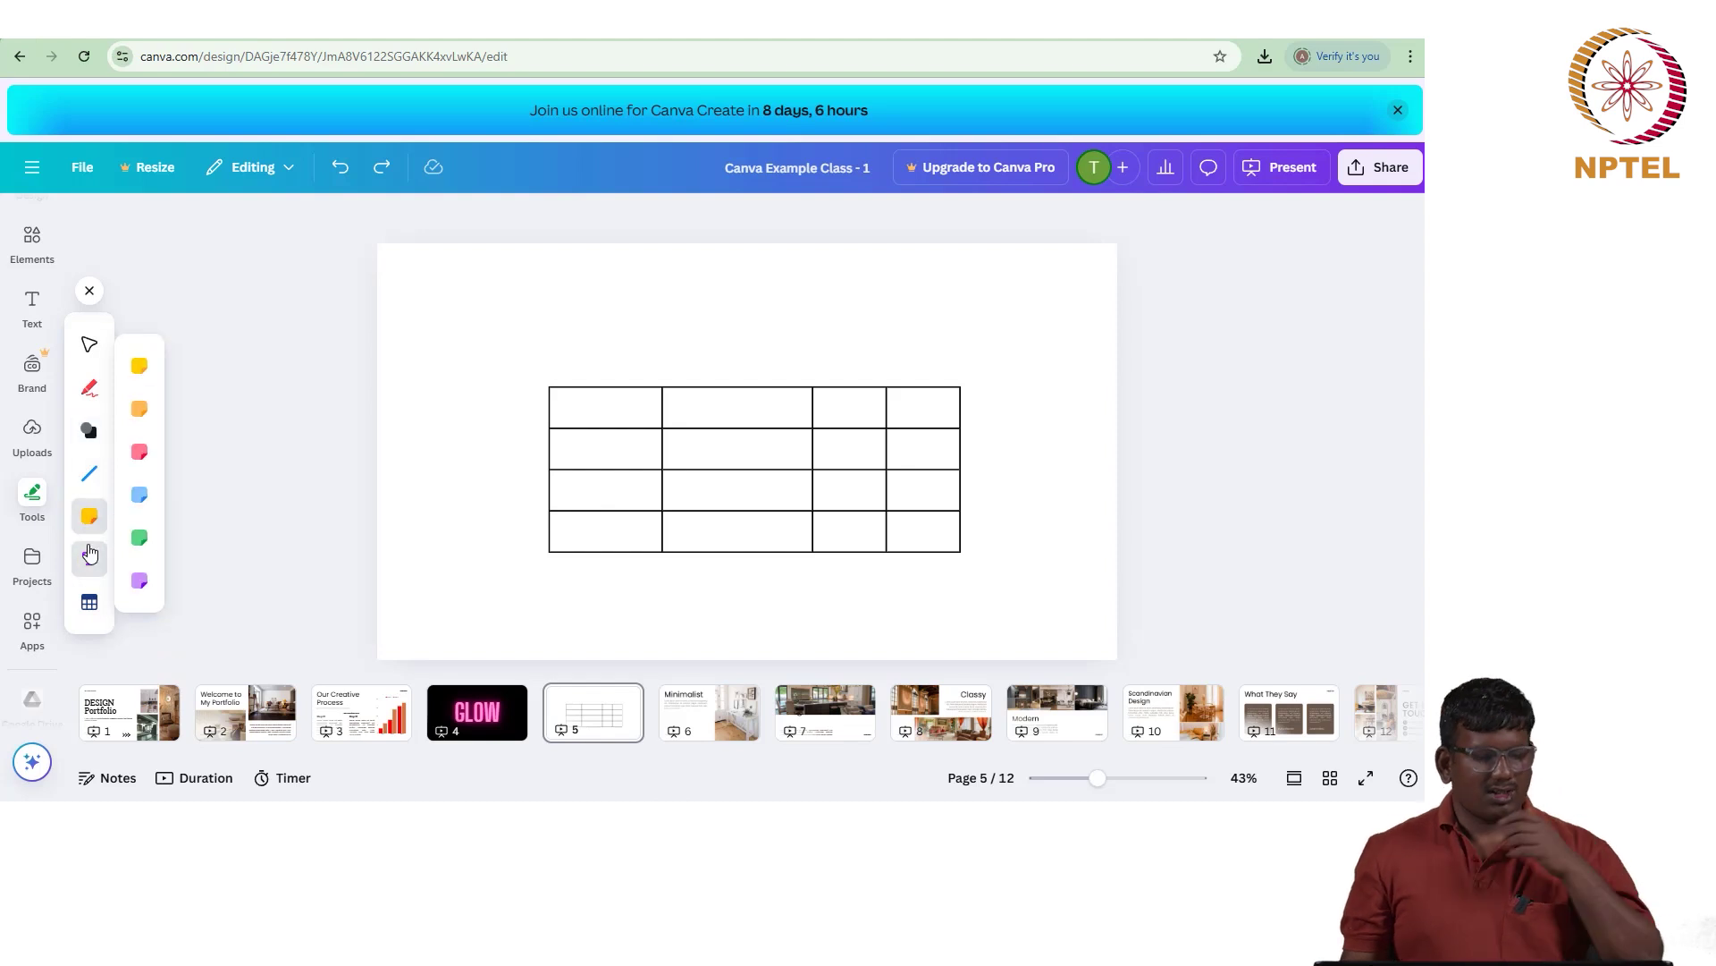
click(89, 556)
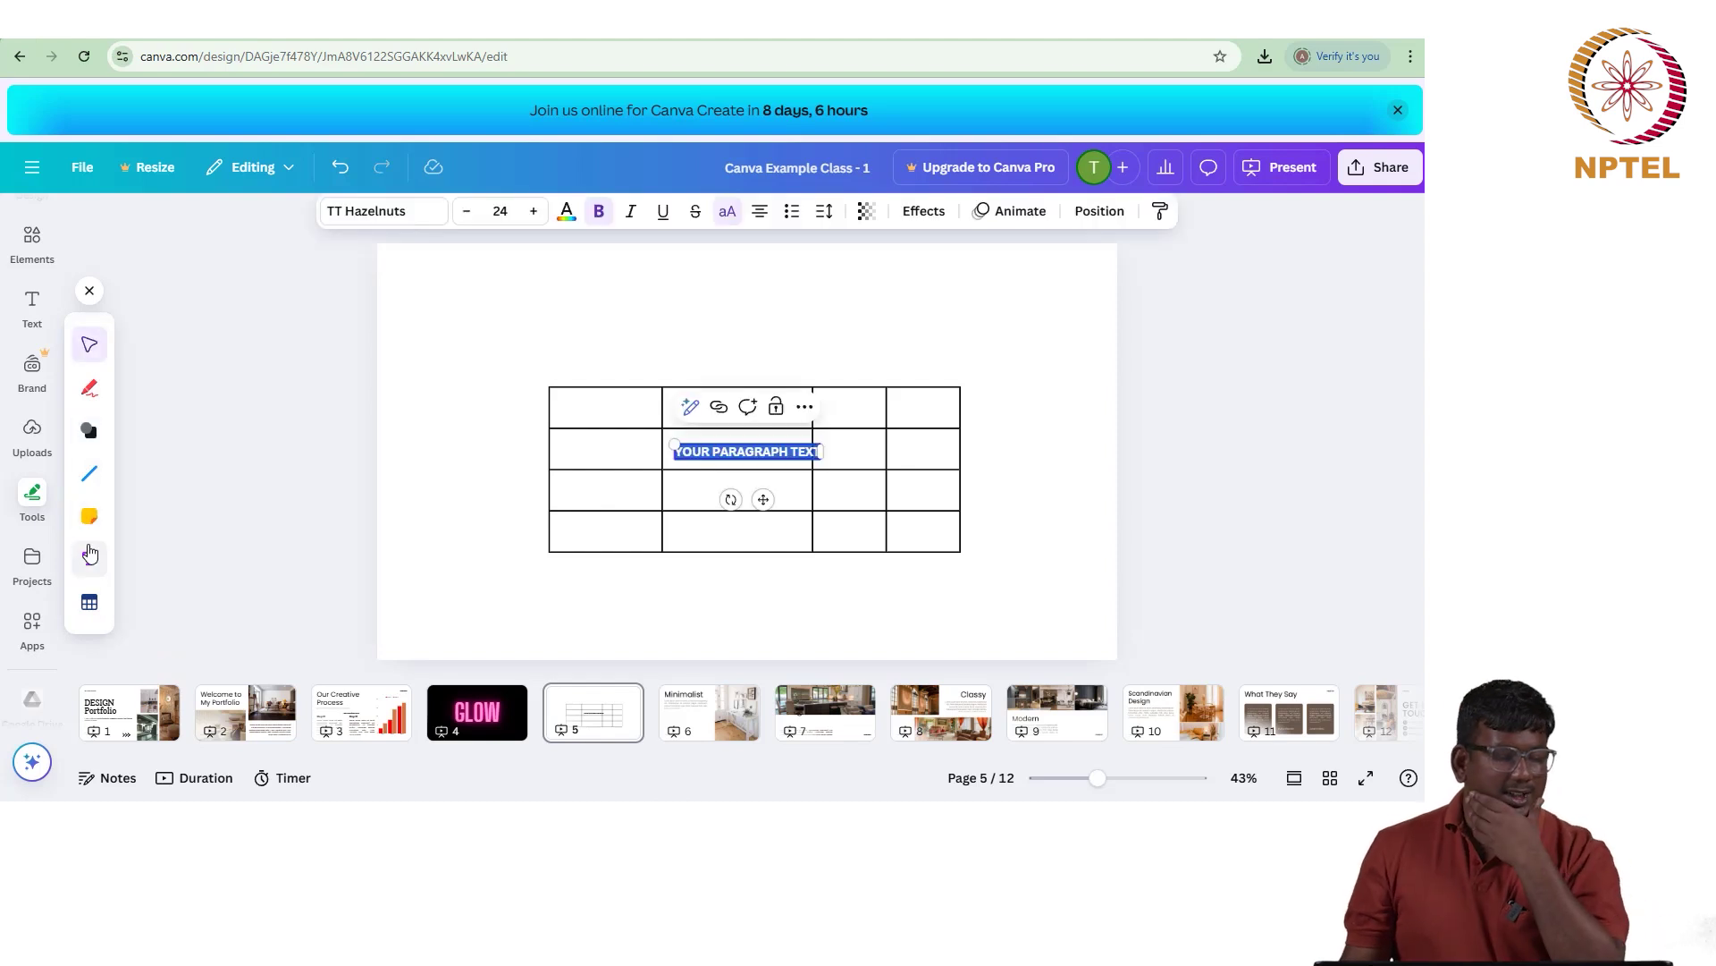
click(94, 608)
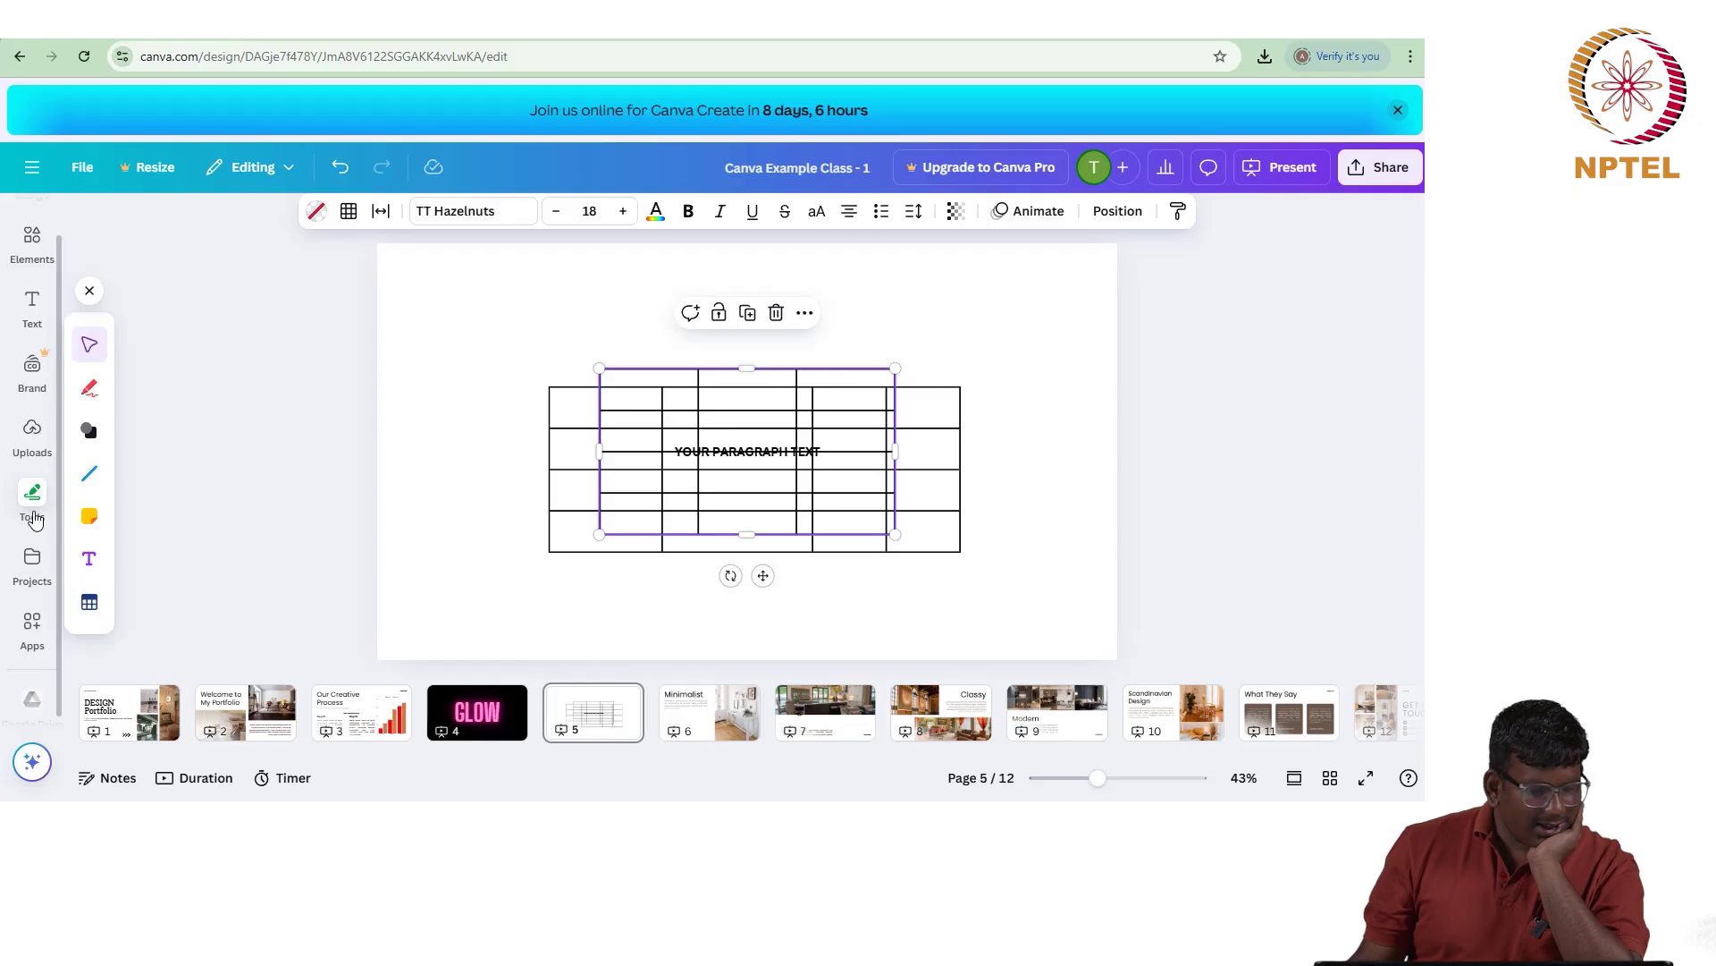
Step: Review the saved projects and the graphics elements available for the design
click(32, 565)
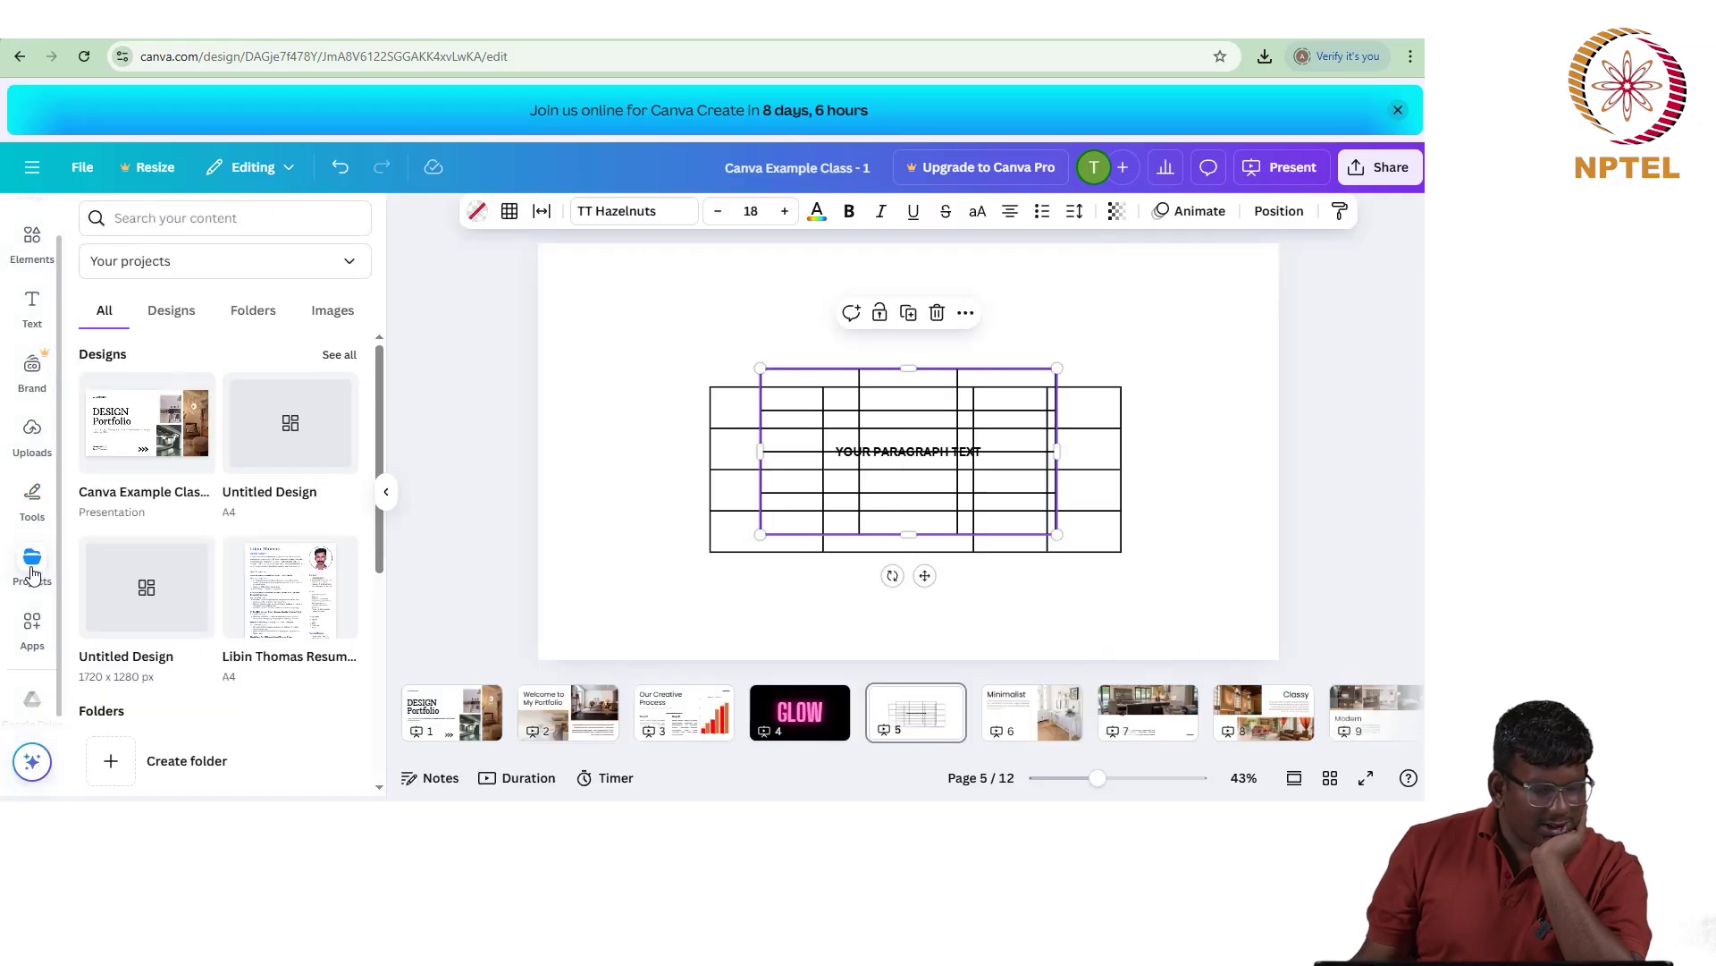
mouse_move(161, 435)
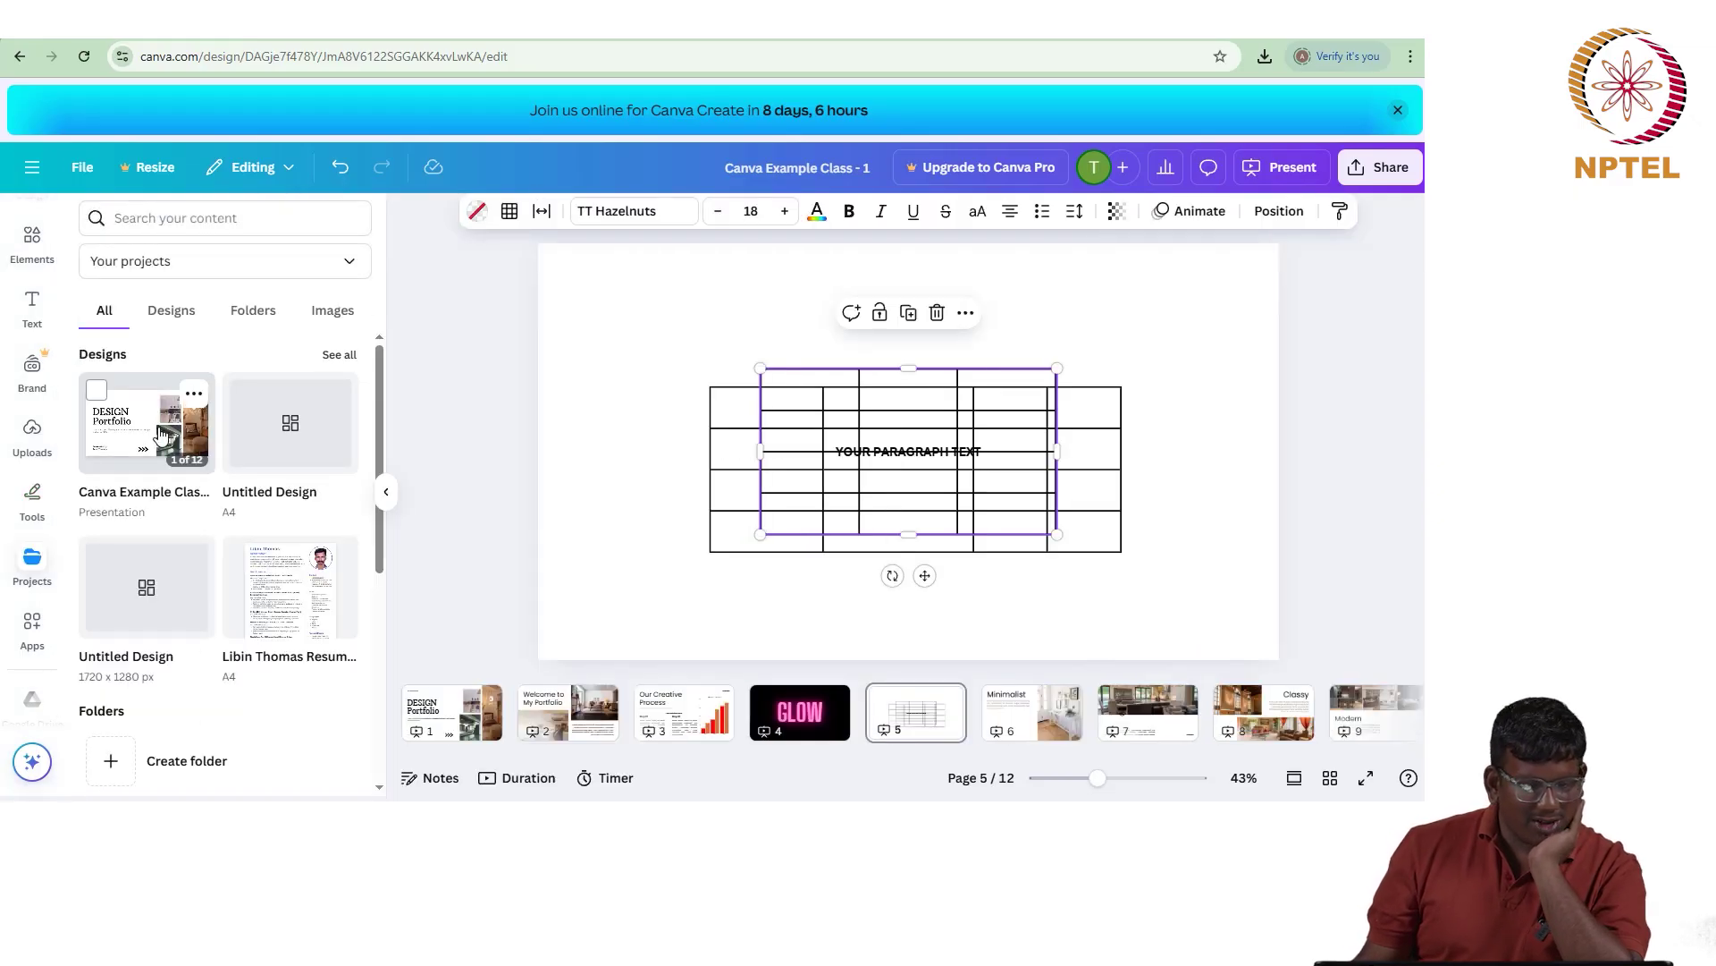
scroll(29, 654, up, 1)
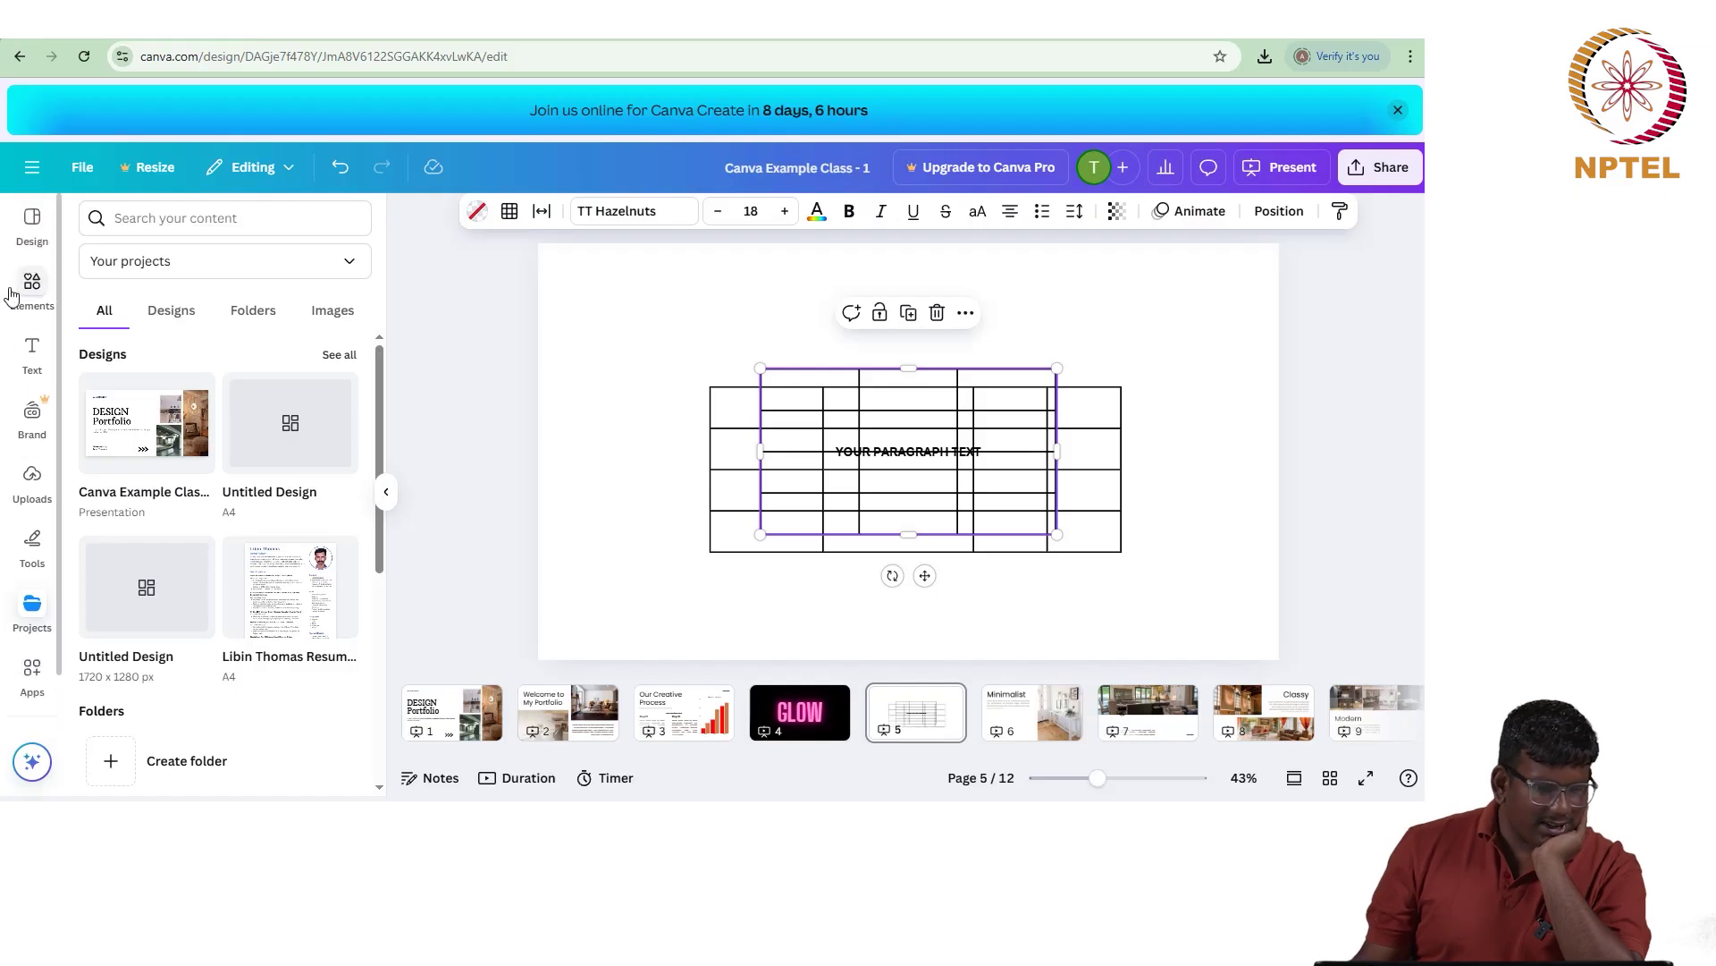
click(25, 274)
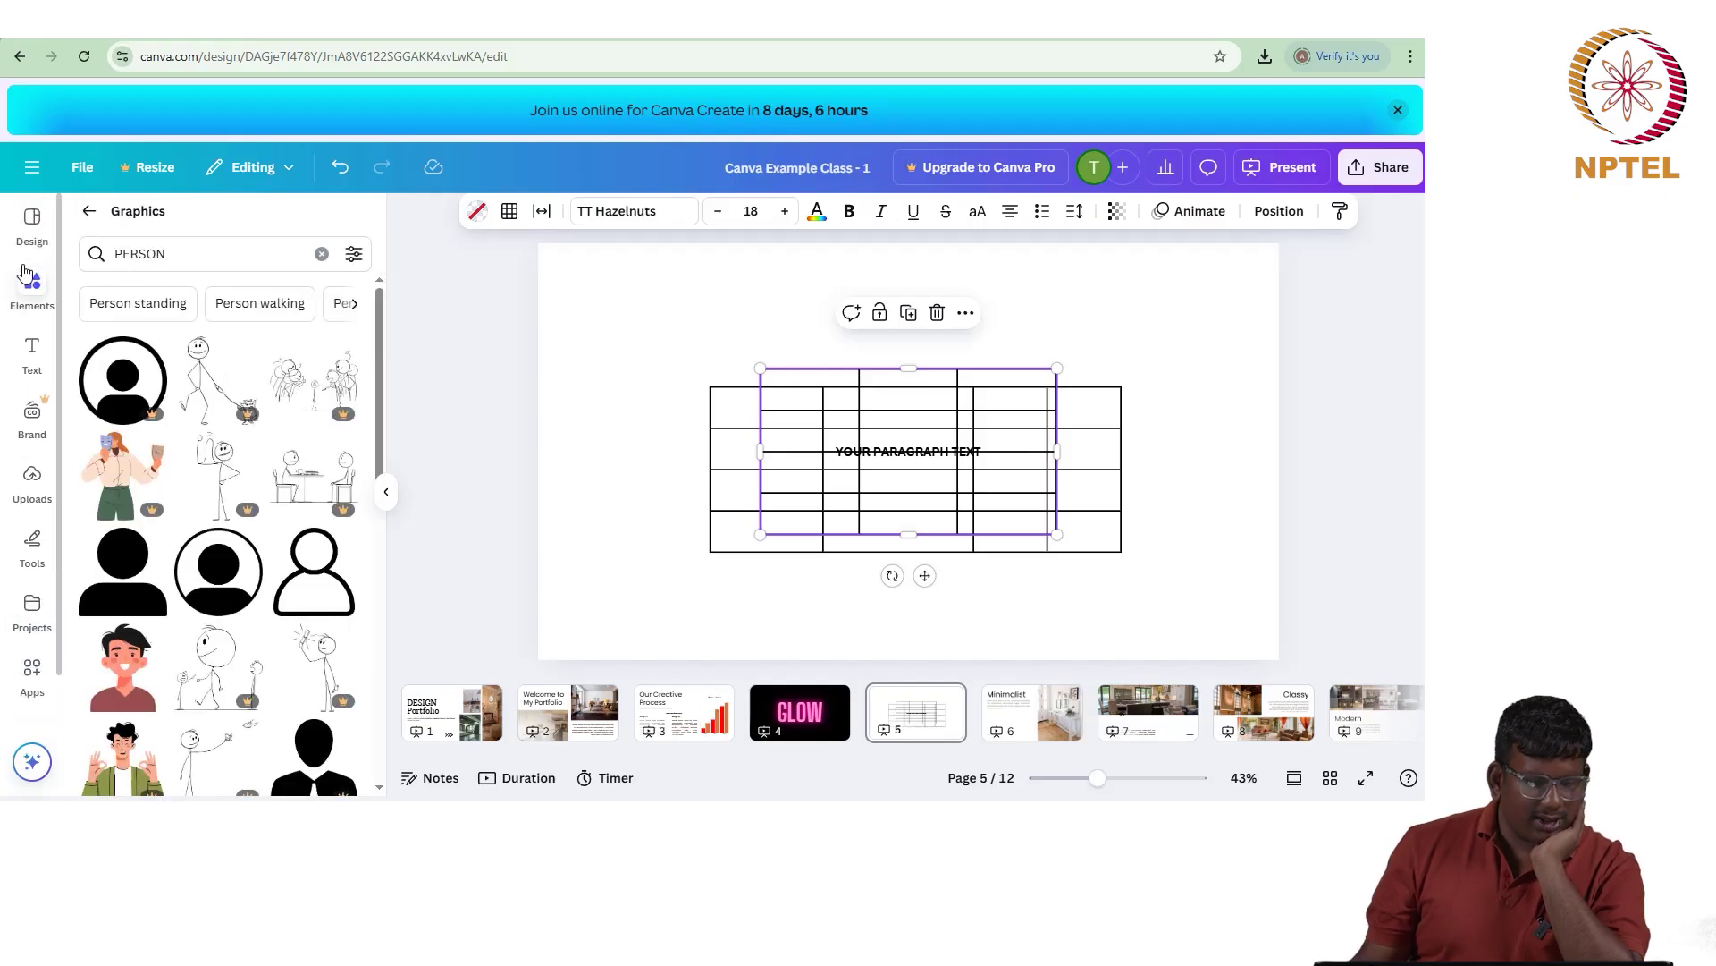
Step: Select both tables and the text box on page 5 and delete them
click(635, 471)
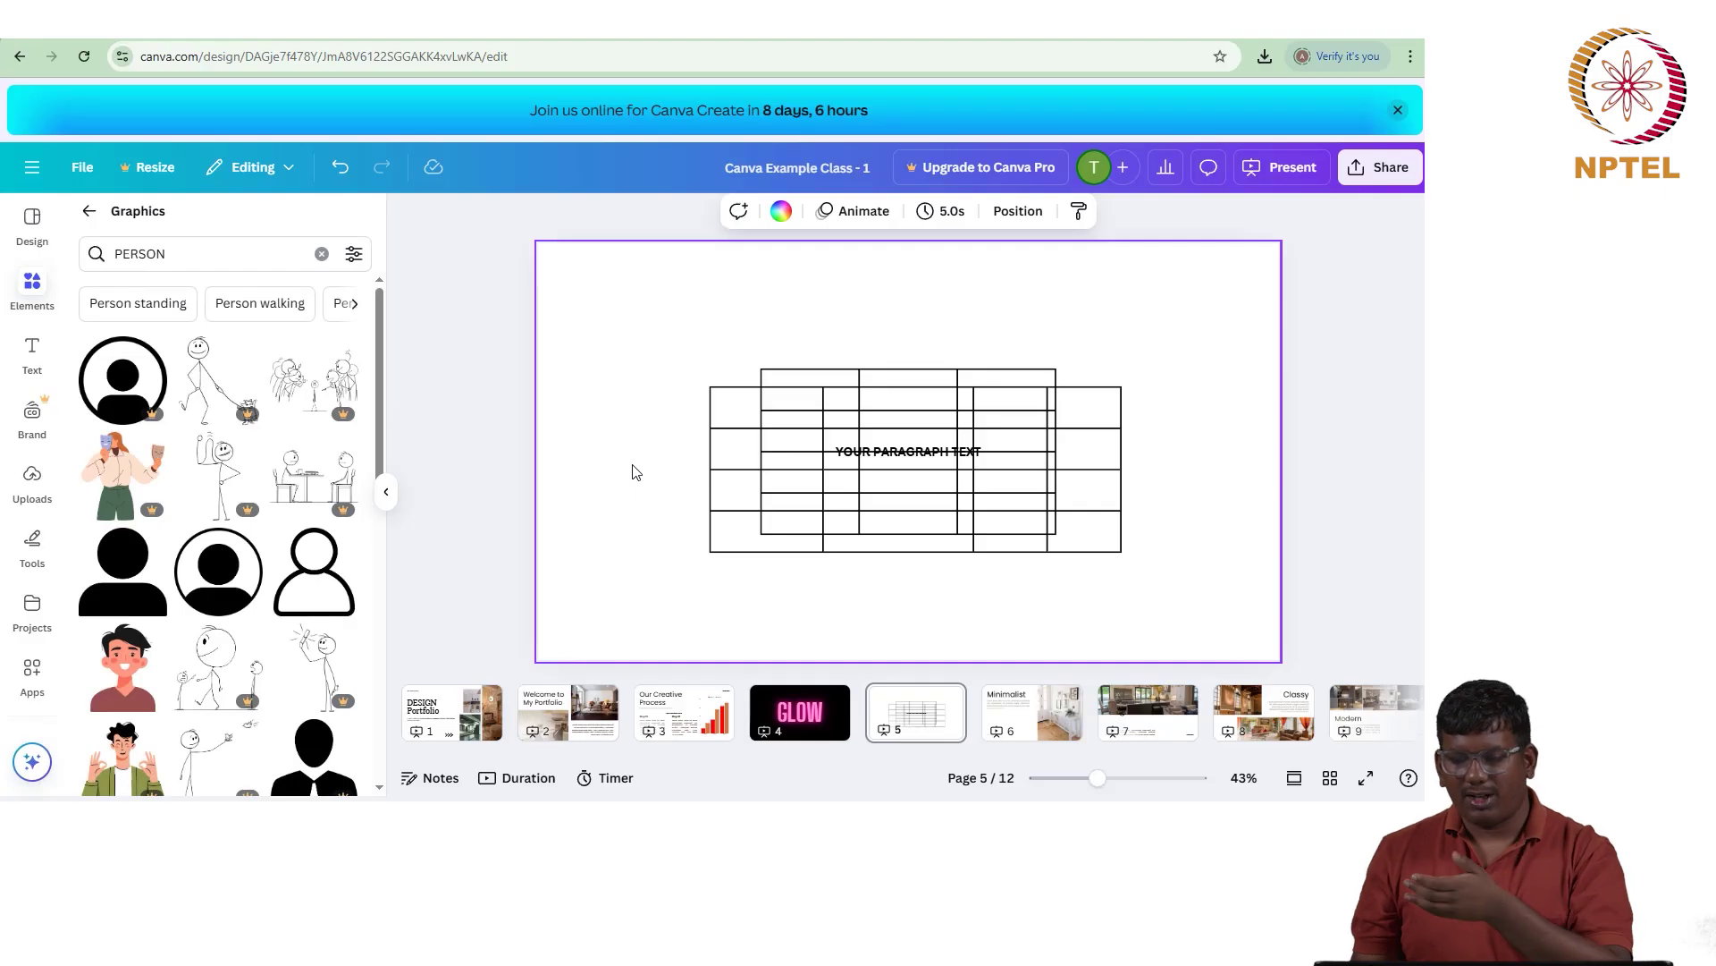
drag(644, 322, 1176, 575)
key(Delete)
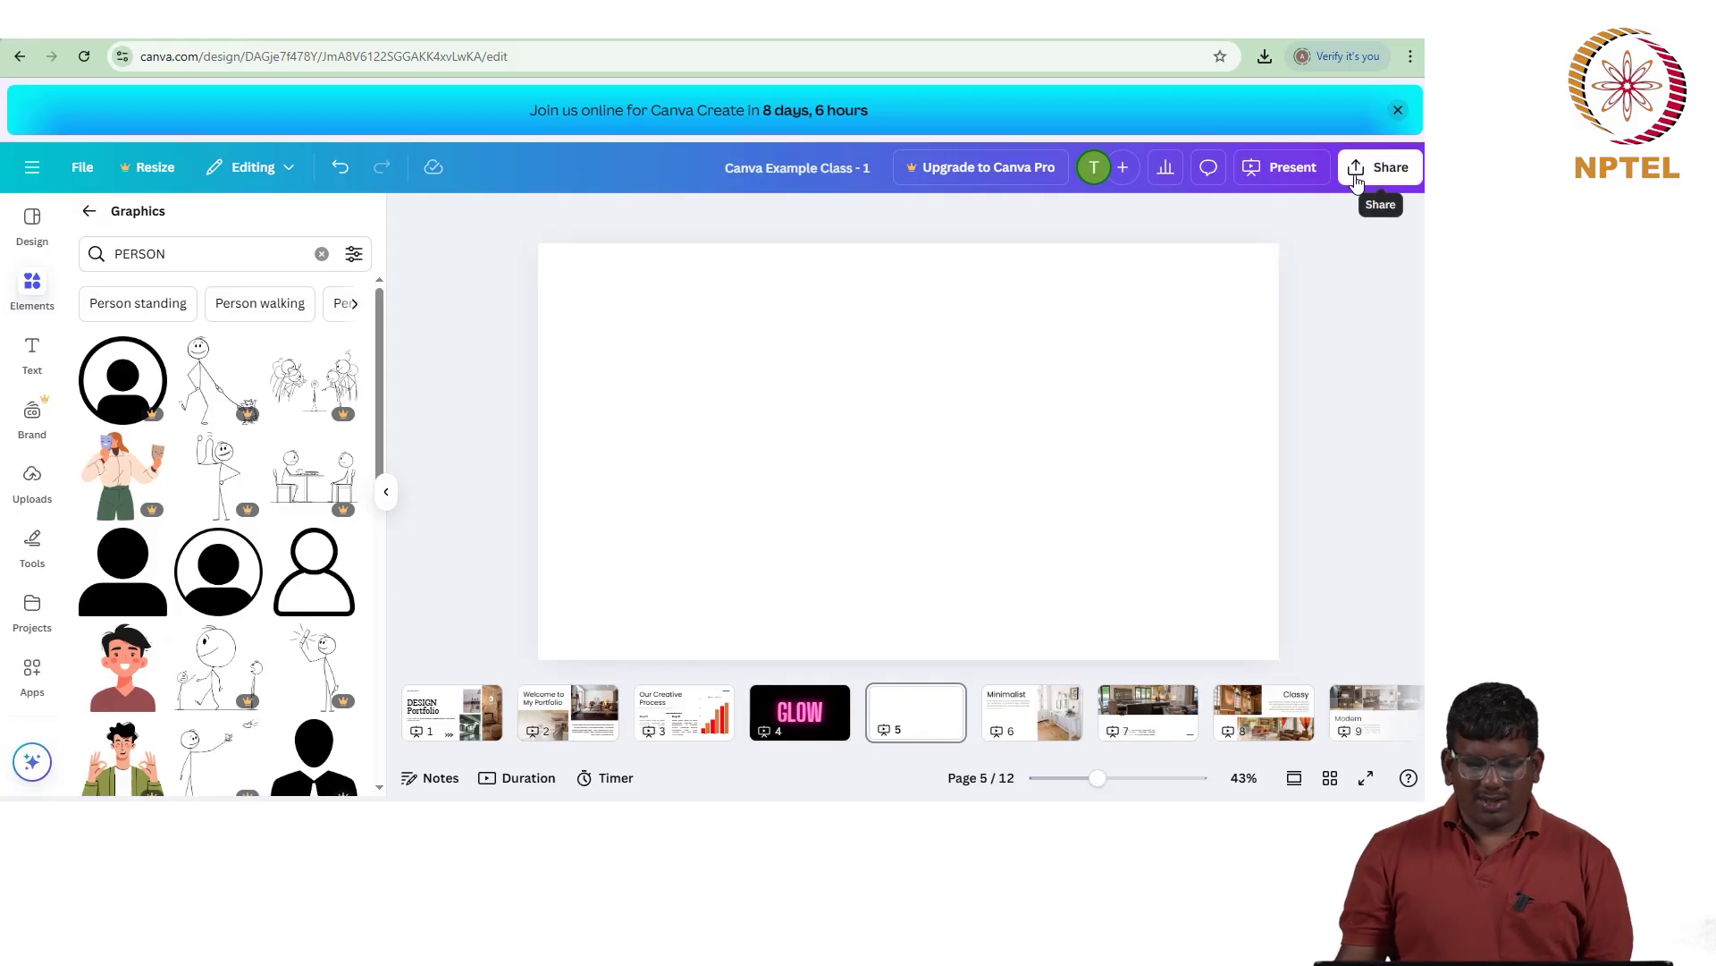
Step: View the GLOW page, go to page 3 and select its bar chart
click(827, 722)
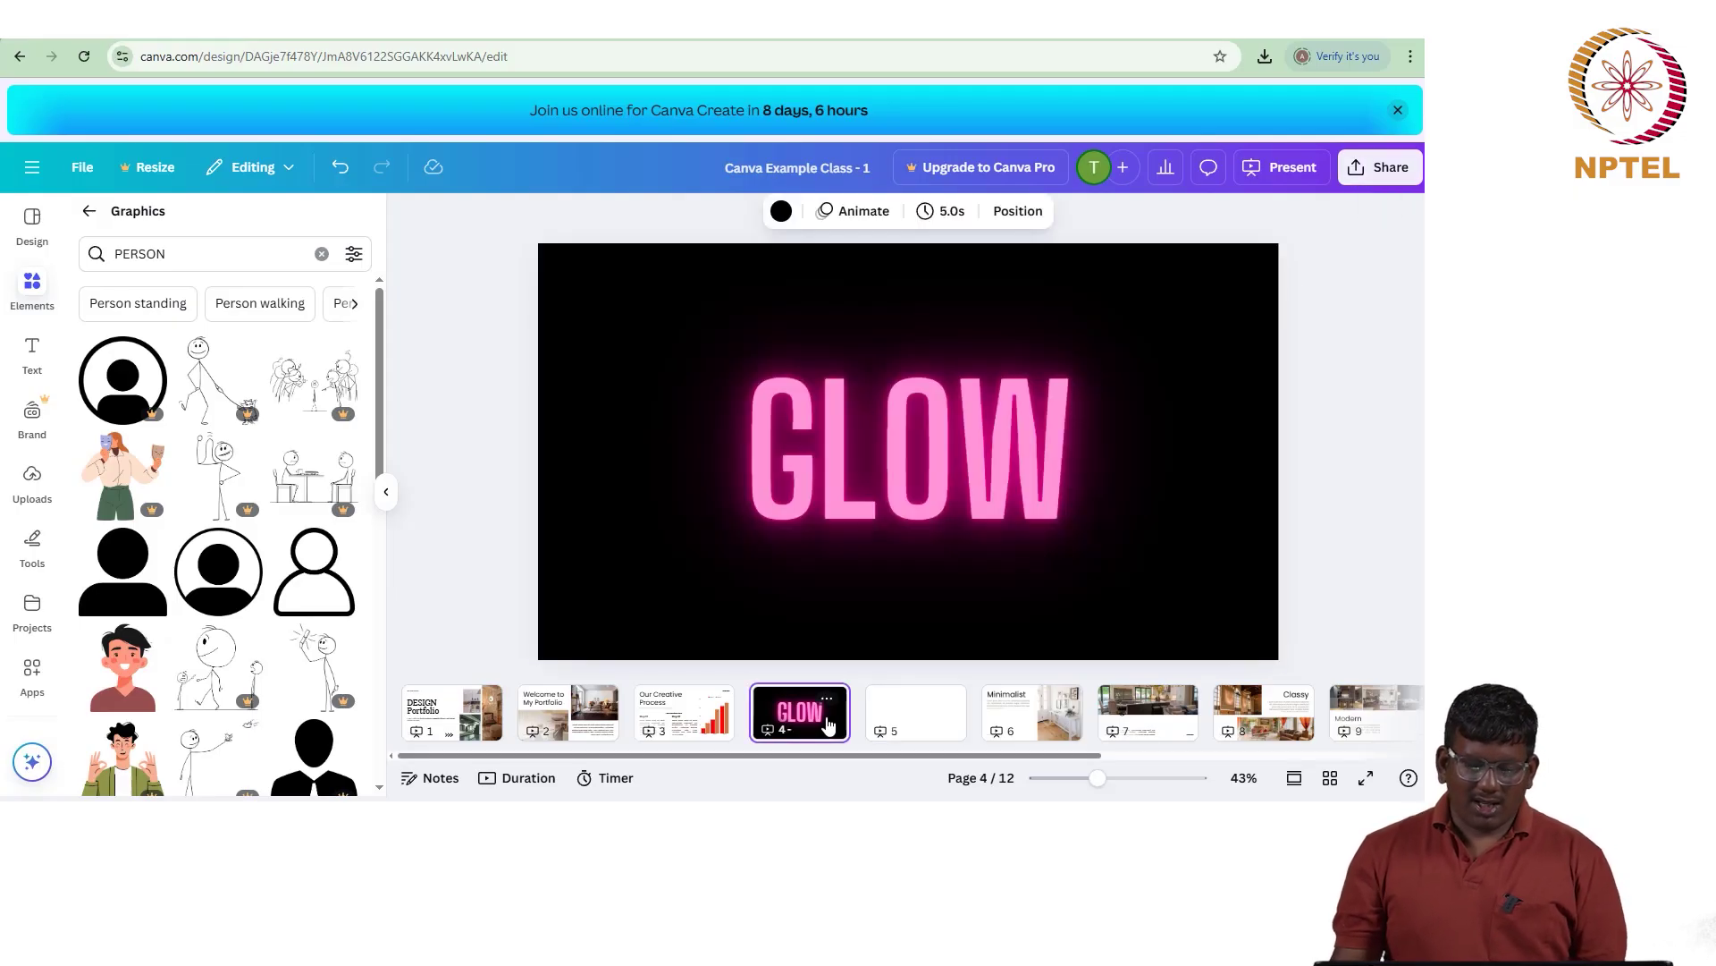
click(684, 712)
click(1159, 514)
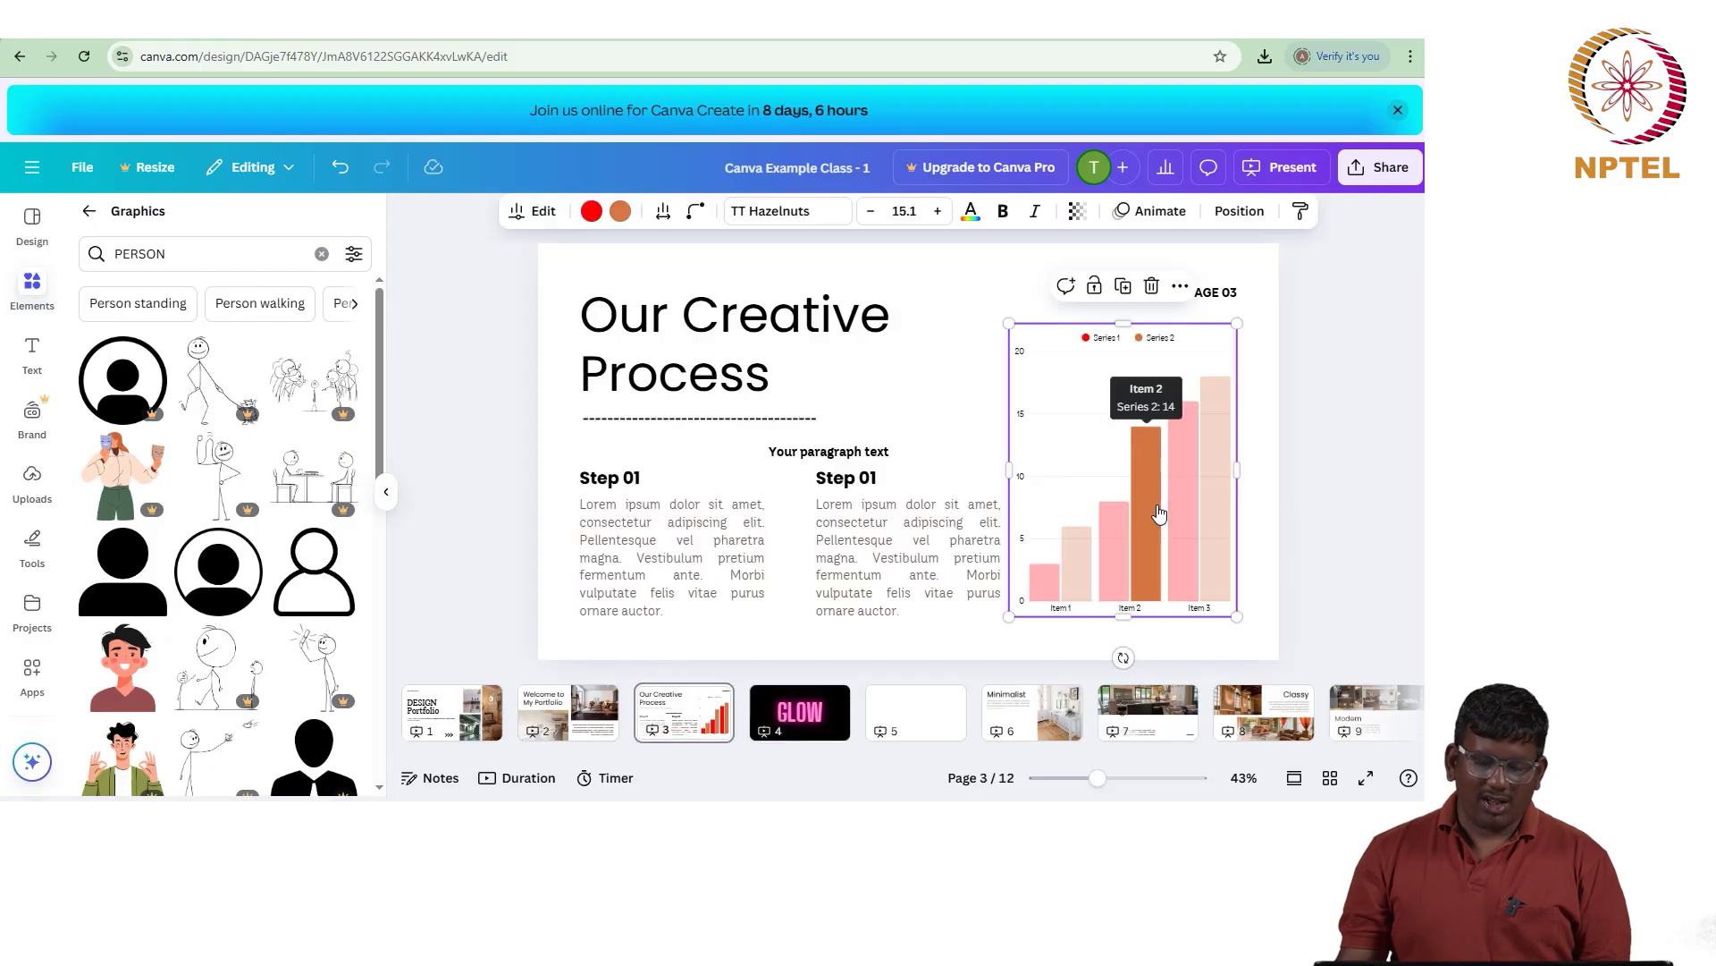